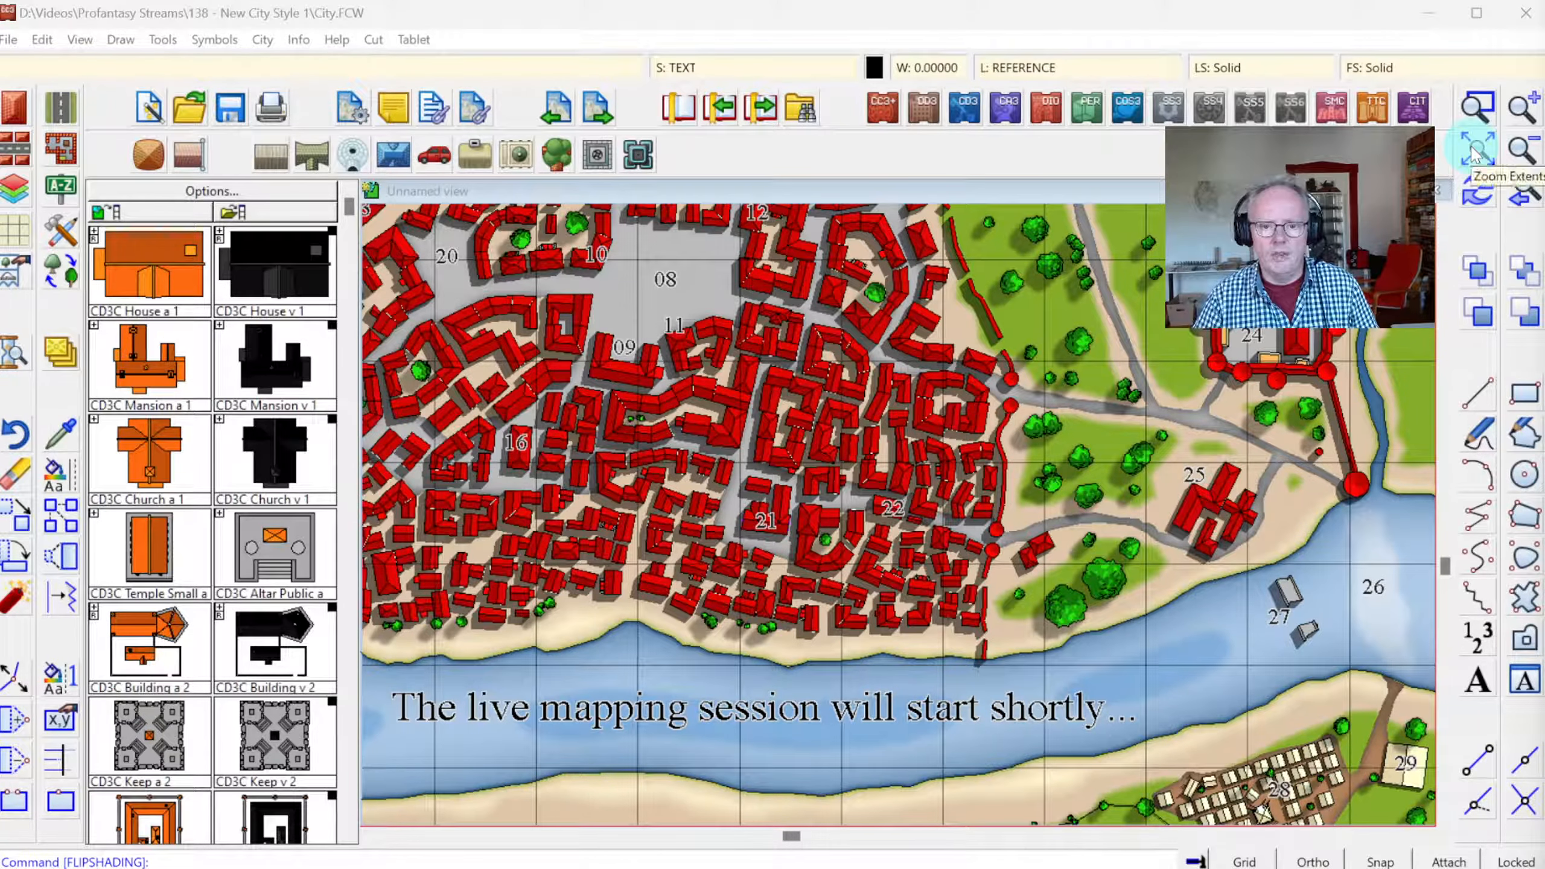
- Zoom to the full extents of the Neetha city map
click(1475, 152)
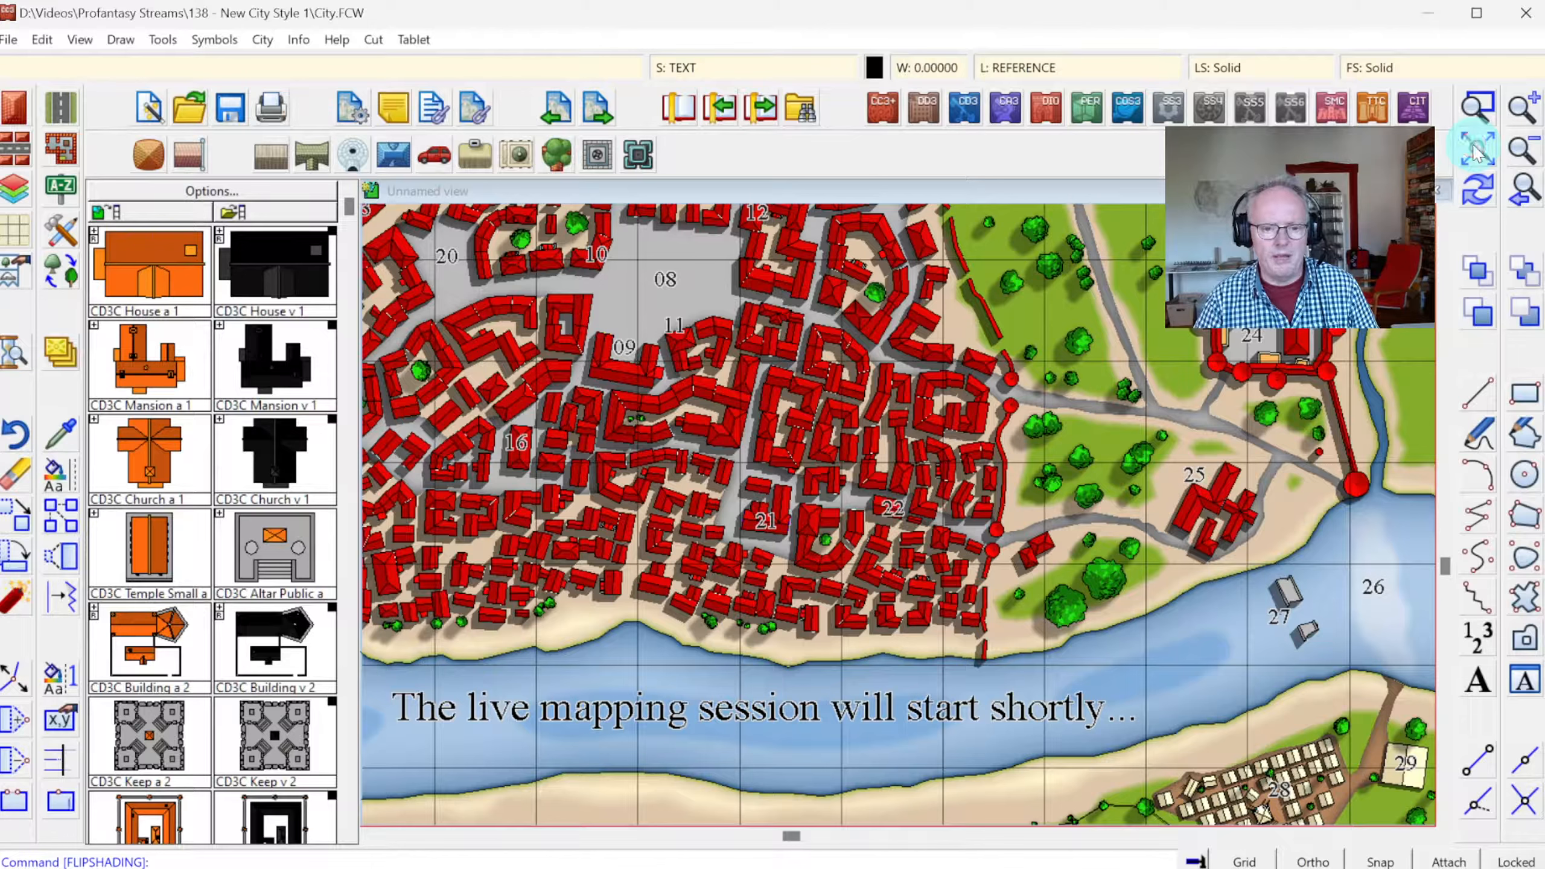
click(1475, 151)
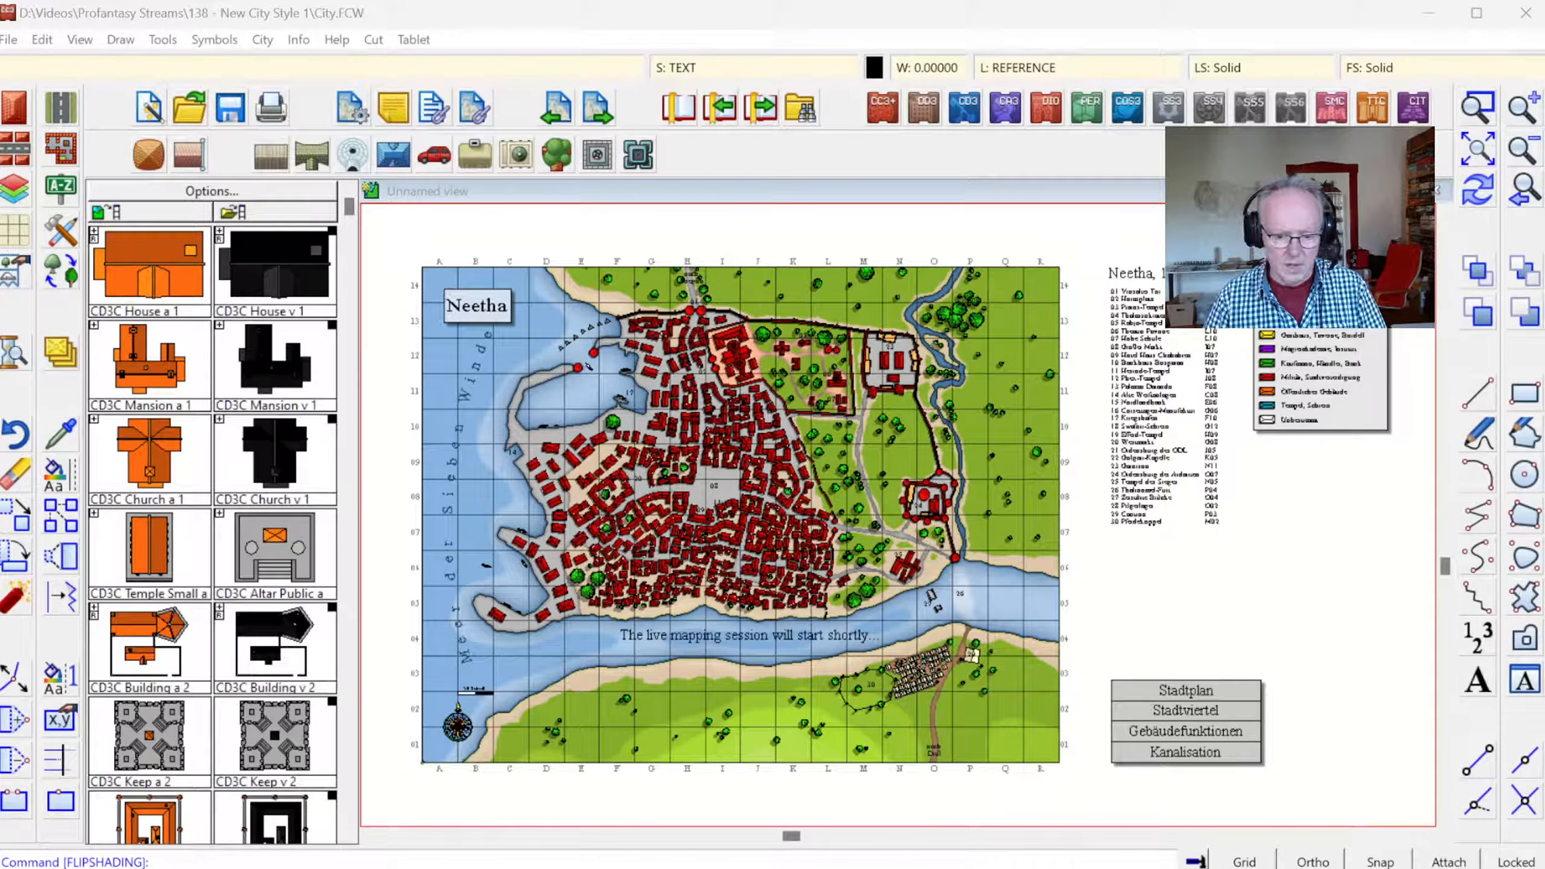
- Switch to File Explorer and open the System\Drawtools folder inside CC3Plus
key(alt+Tab)
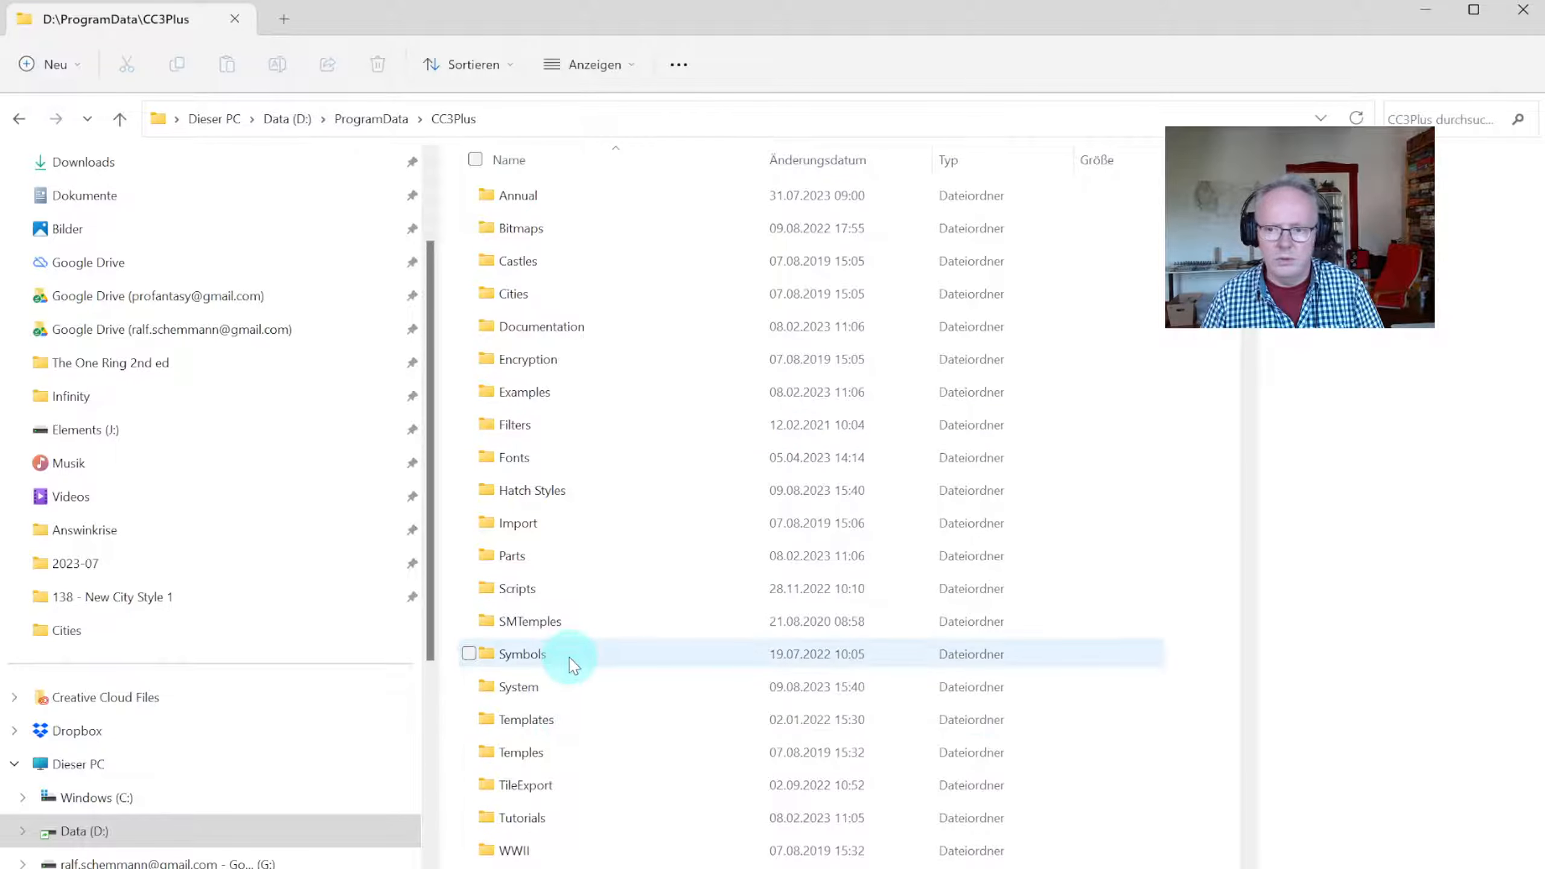
click(575, 688)
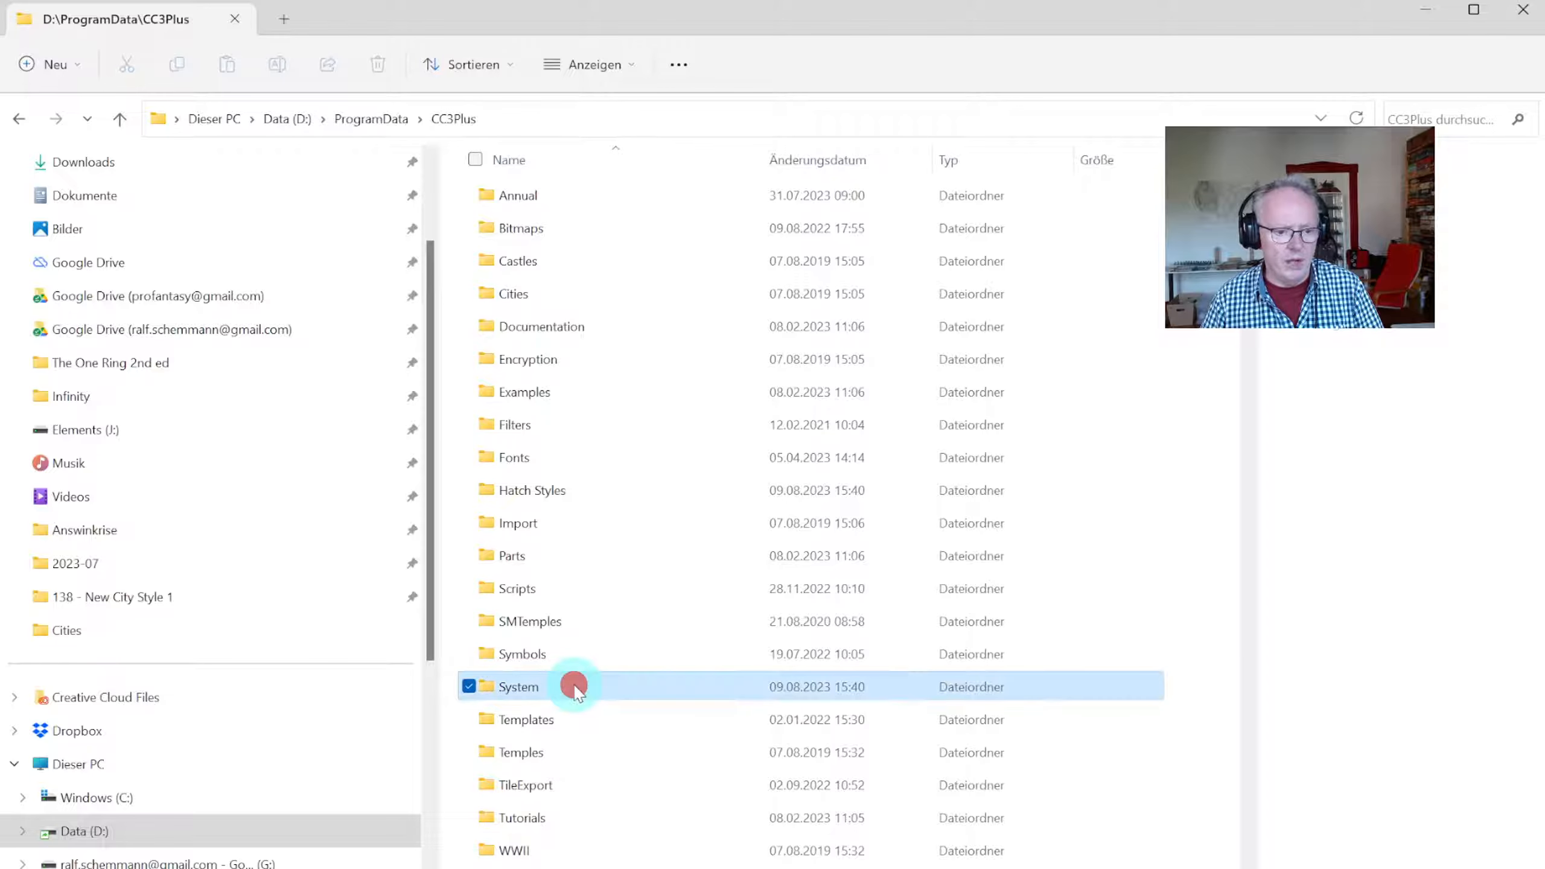
double_click(575, 688)
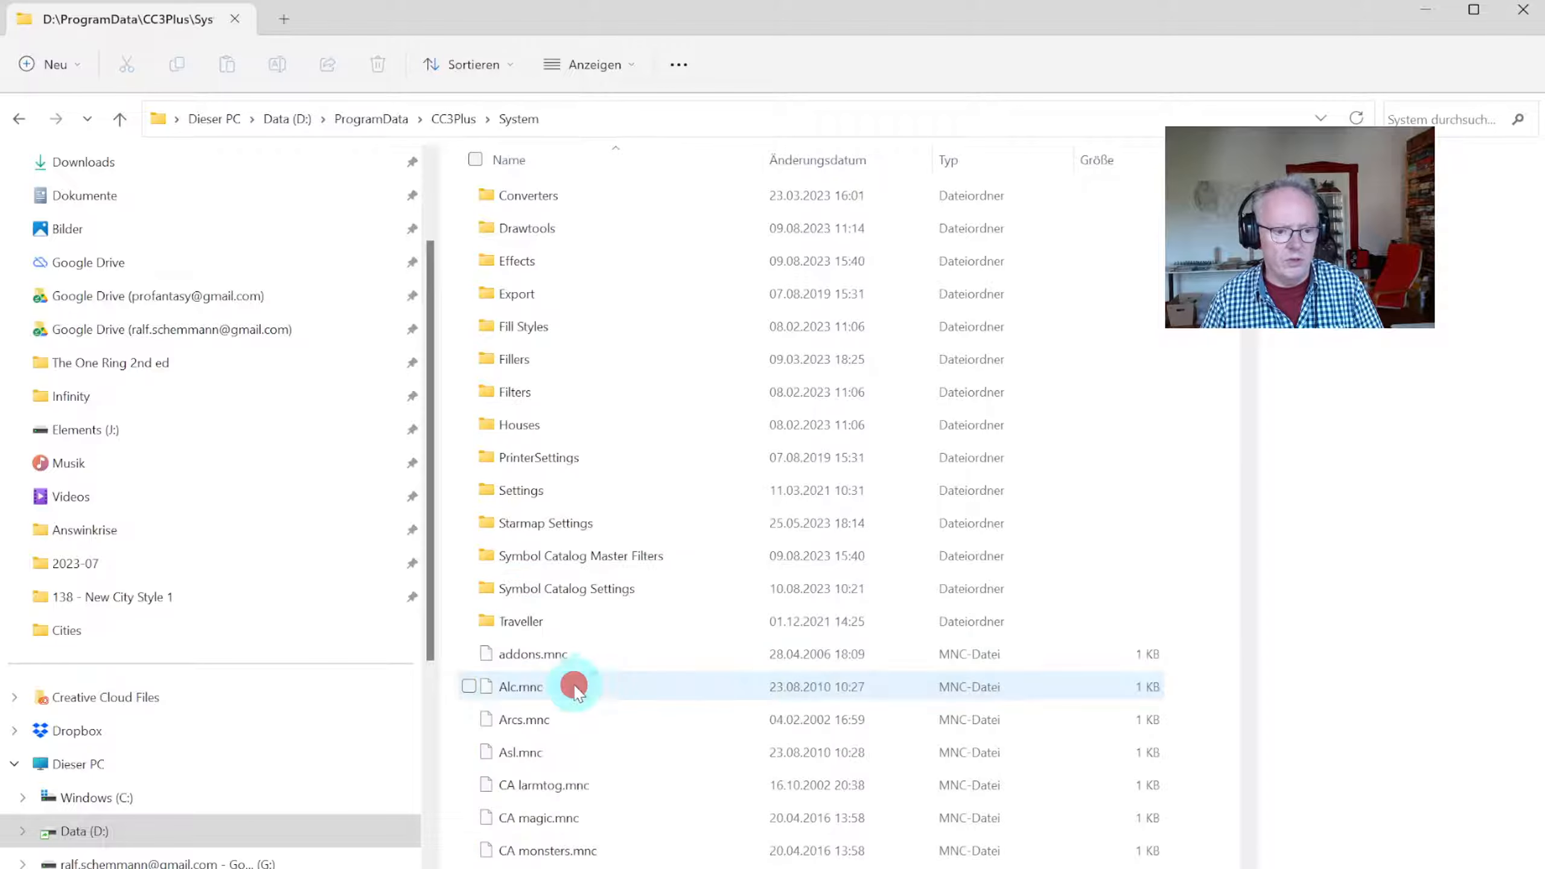
double_click(596, 230)
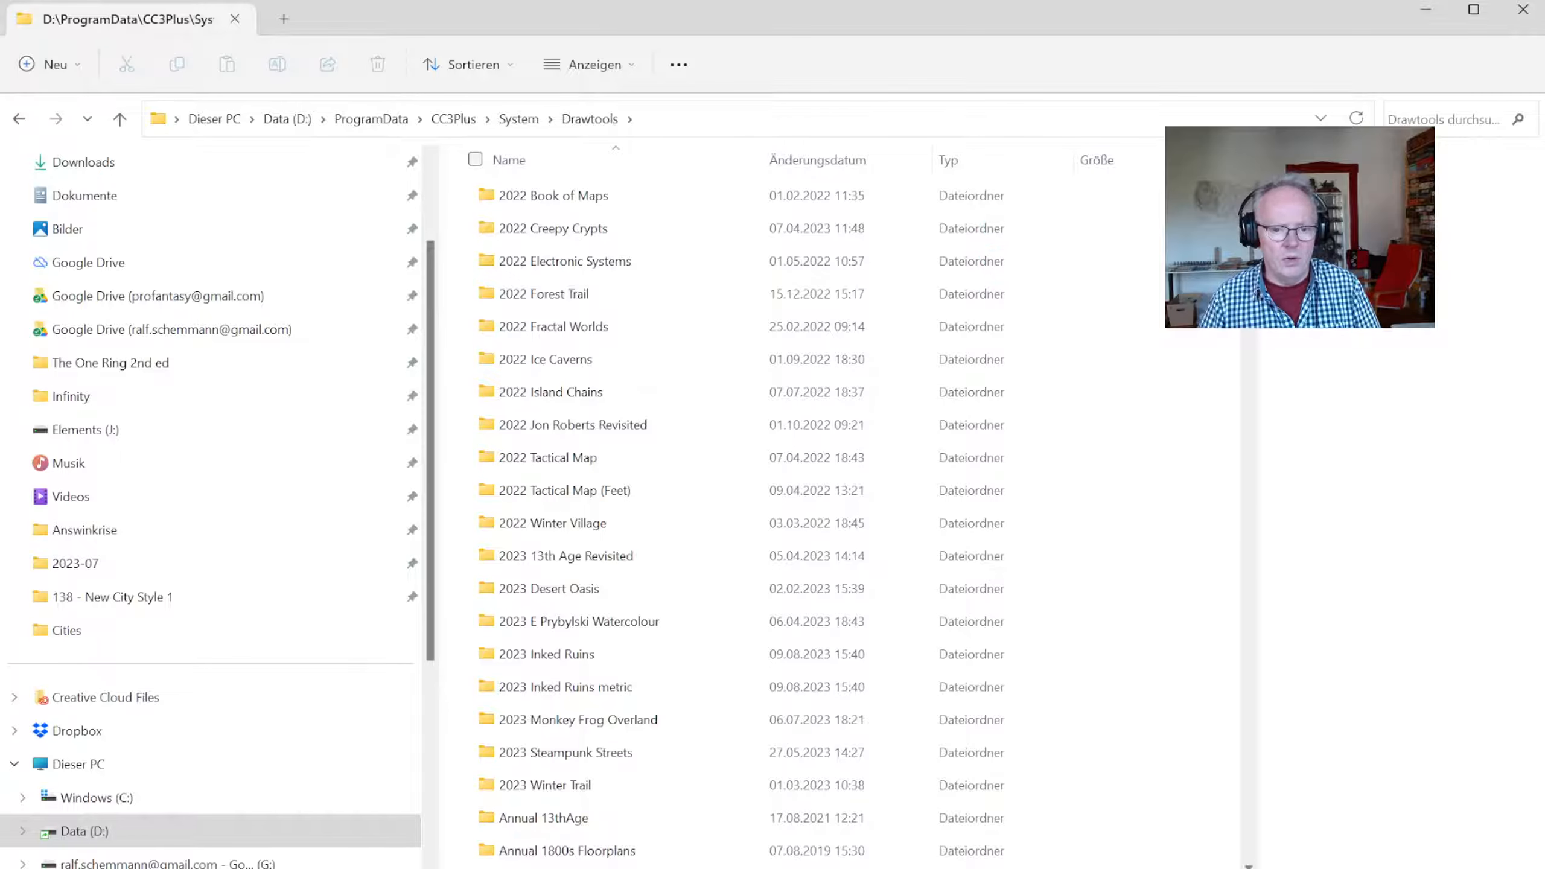
- Look through the drawing tool files in the CC3 Basic City folder and return to the Drawtools folder
scroll(791, 517, down, 5)
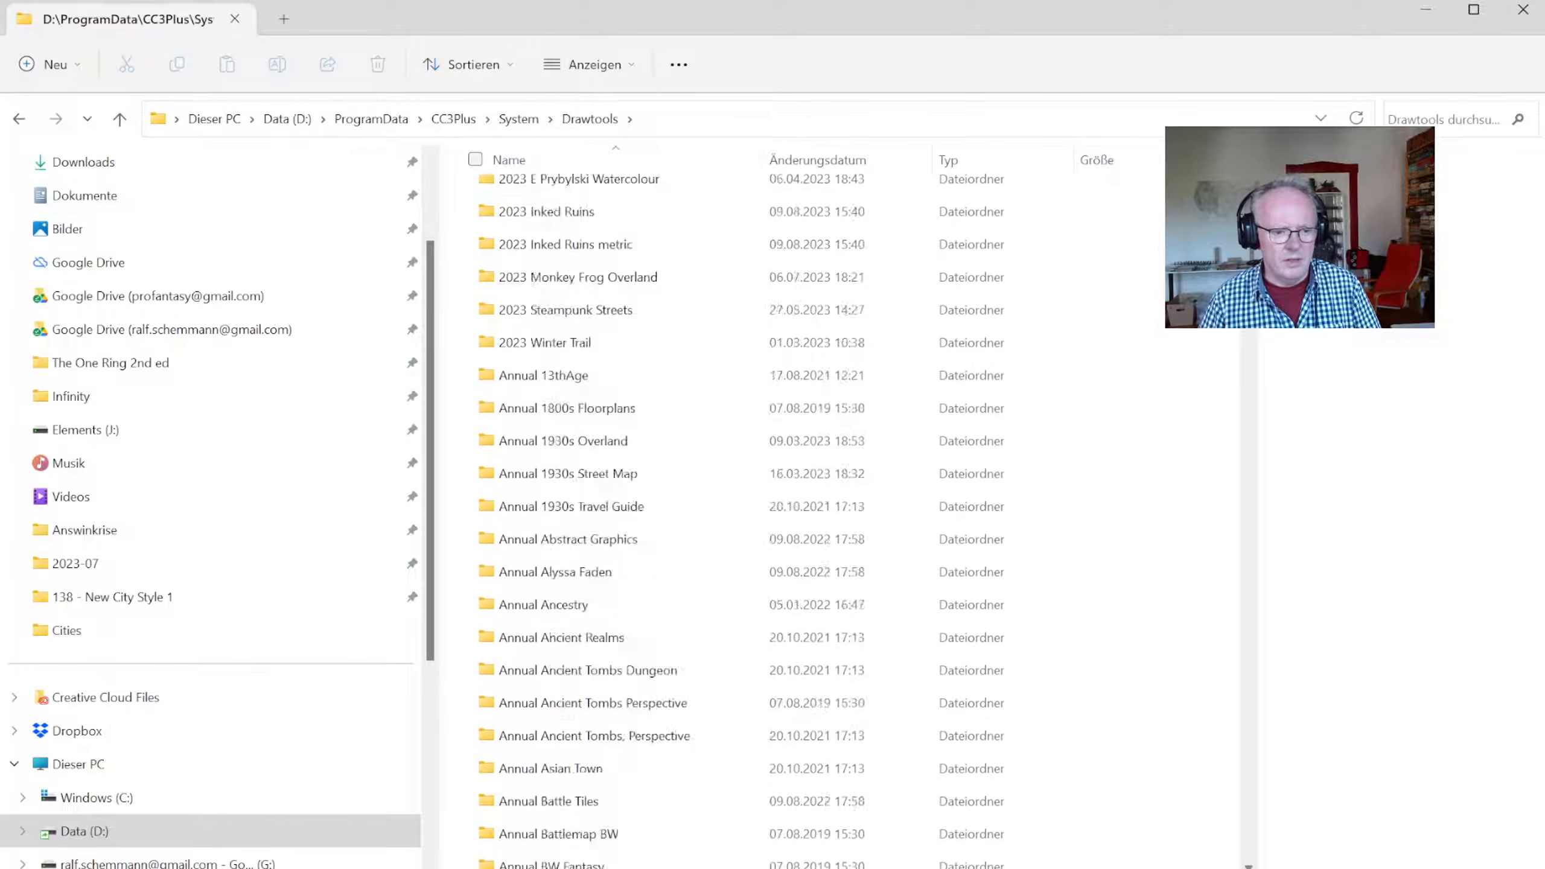
drag(1249, 190, 1244, 449)
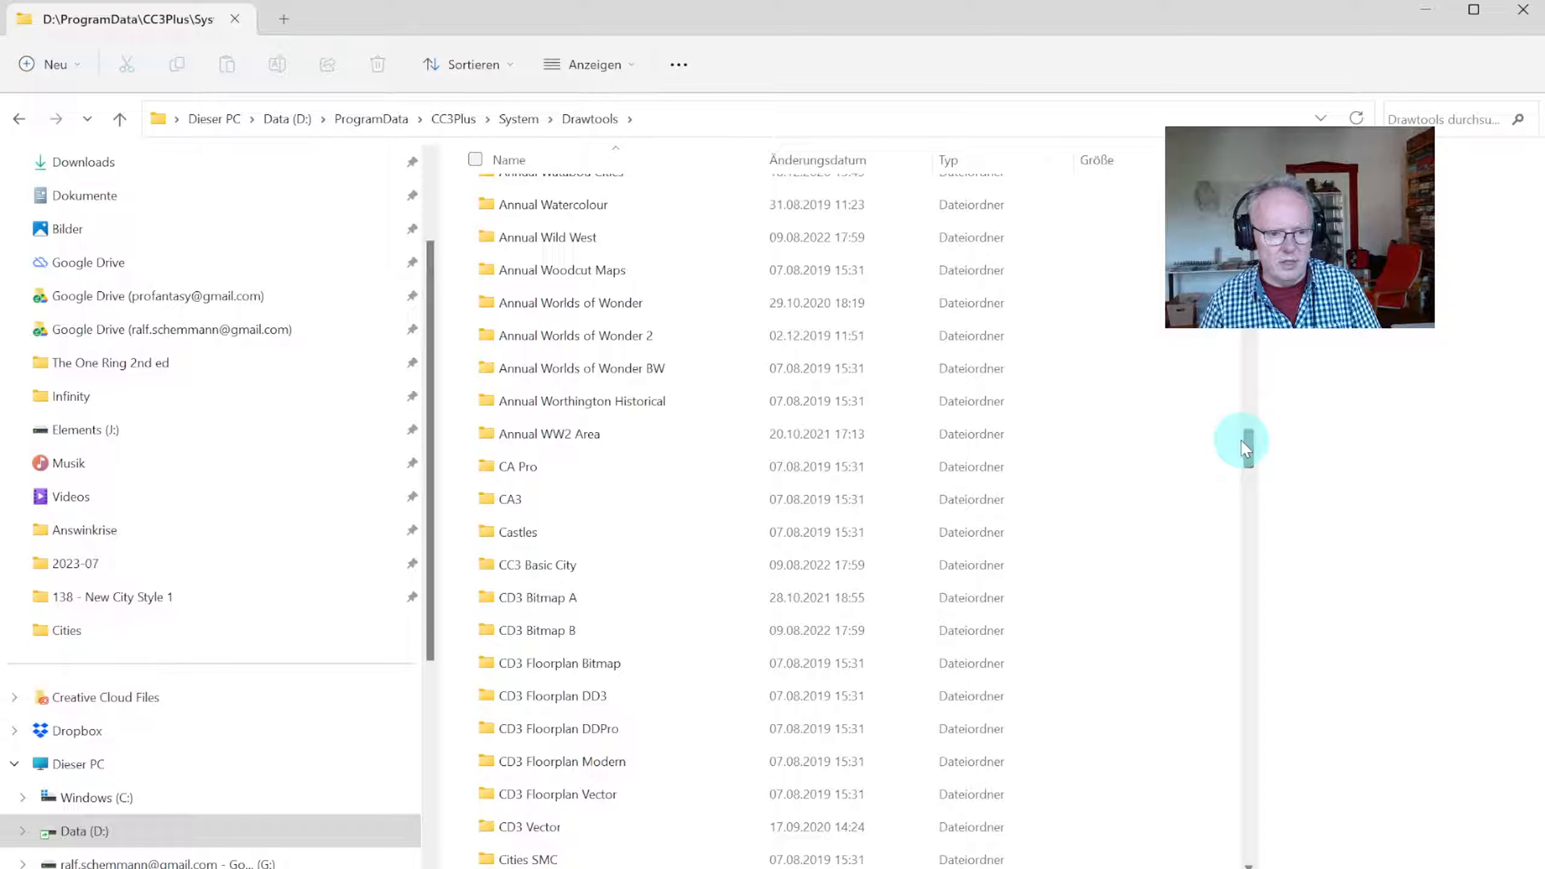
drag(1244, 449, 1249, 455)
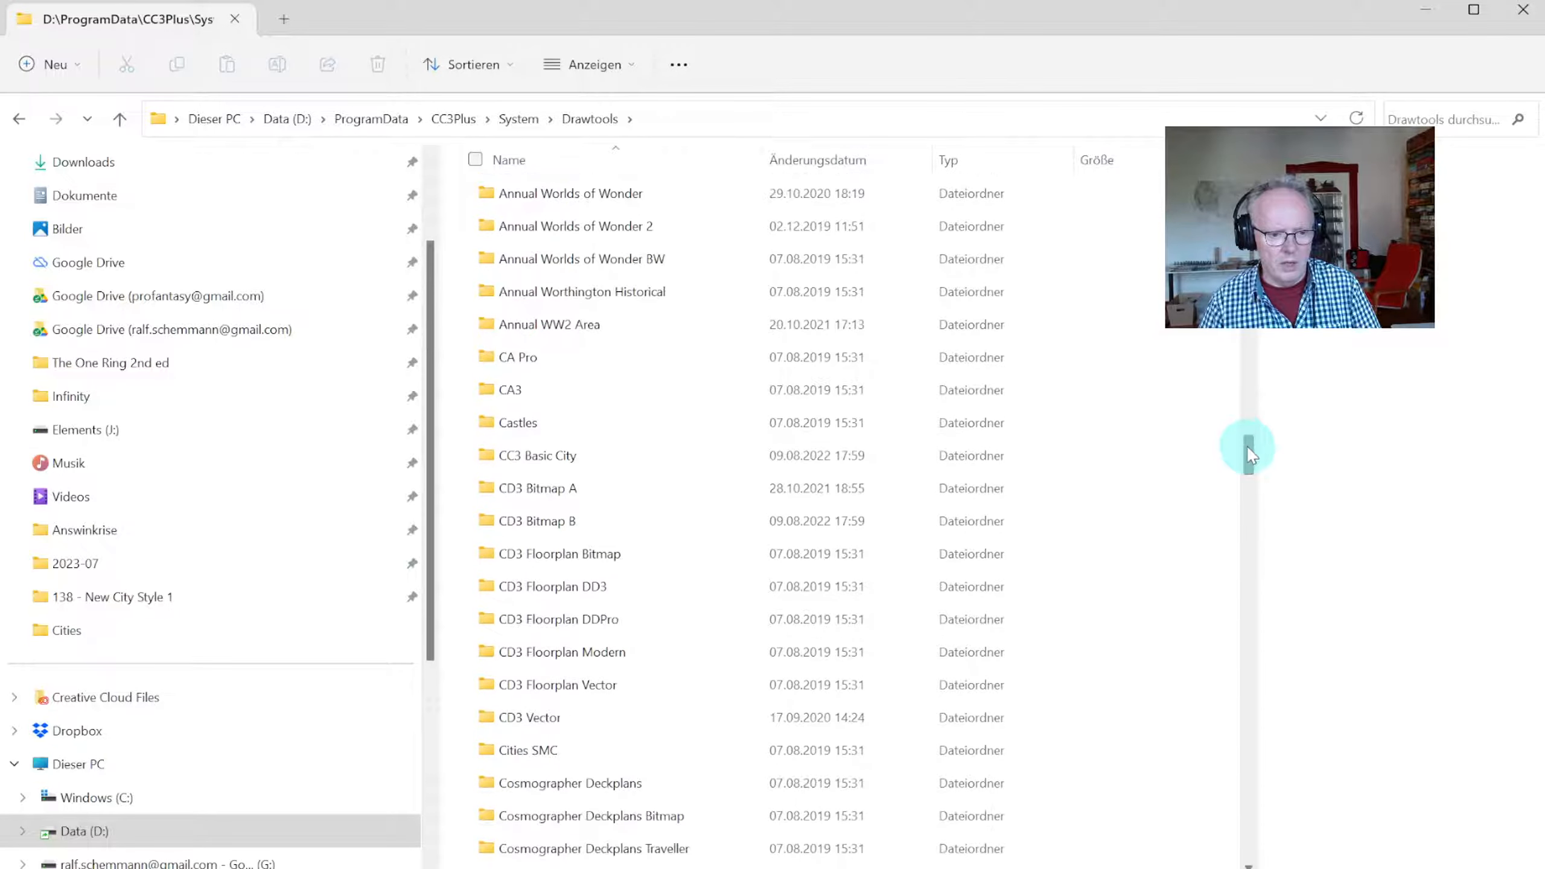
double_click(603, 457)
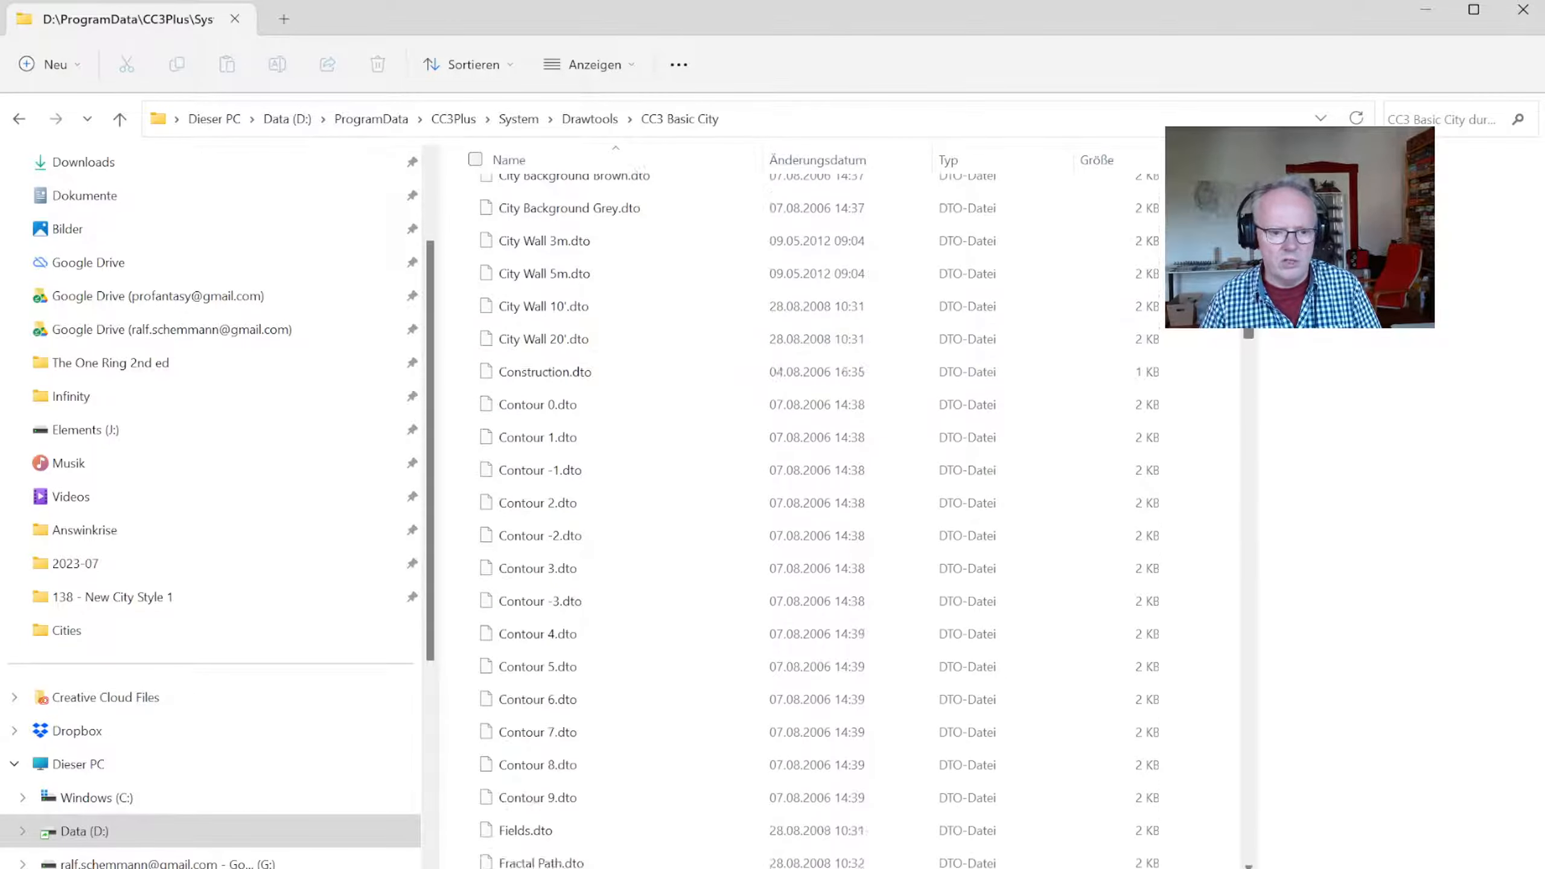
drag(1250, 341, 1252, 183)
click(584, 119)
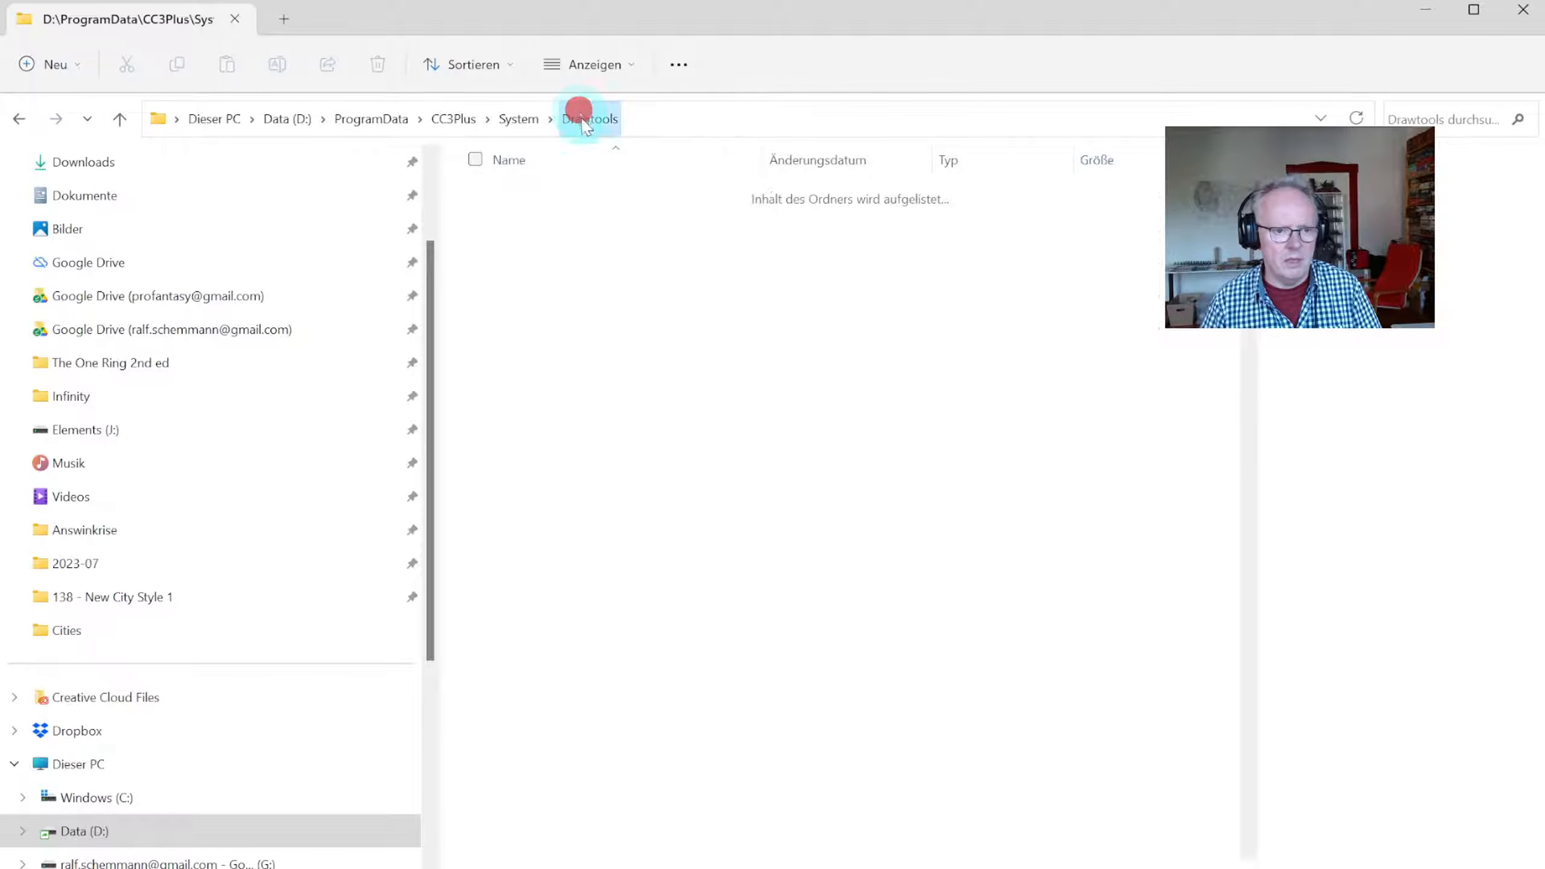
- Review the drawing tool files in the CD3 Vector folder and go back to the Drawtools folder
scroll(616, 640, down, 4)
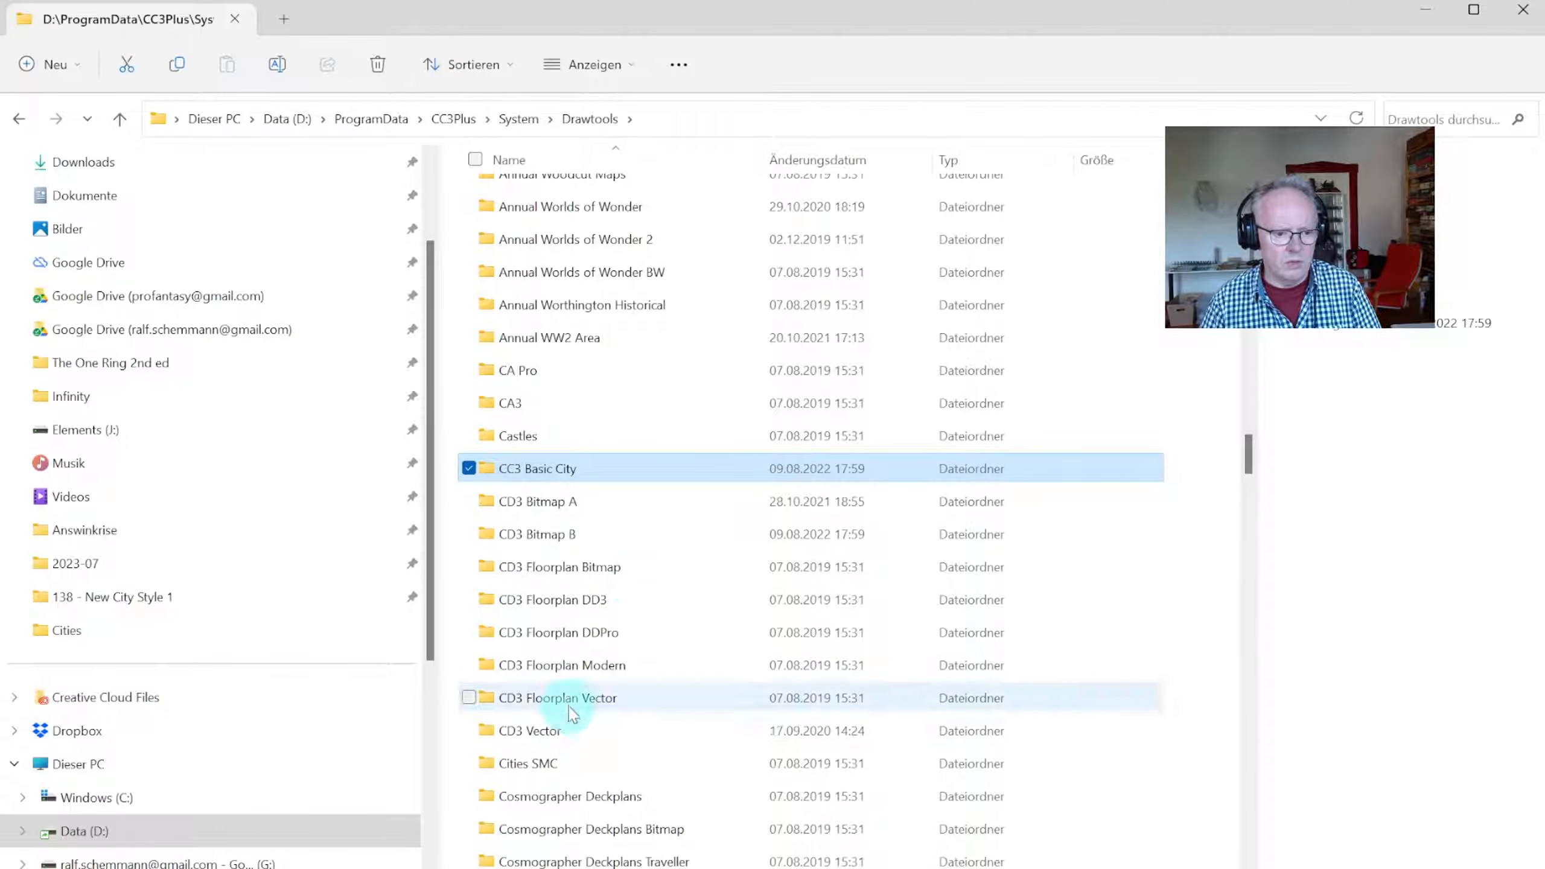
double_click(548, 732)
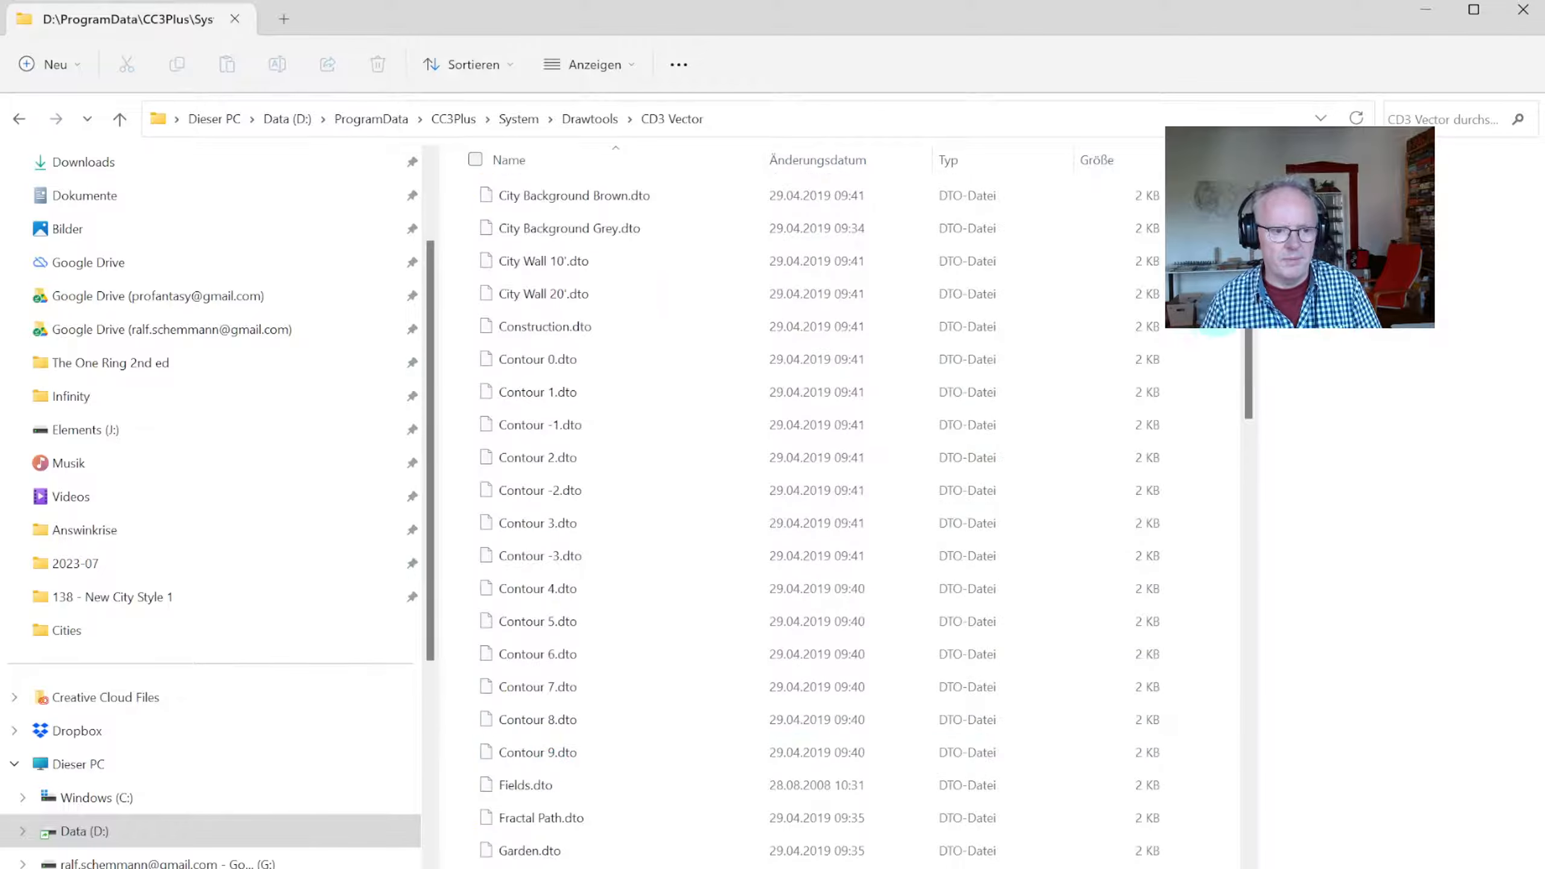
drag(1247, 274, 1284, 259)
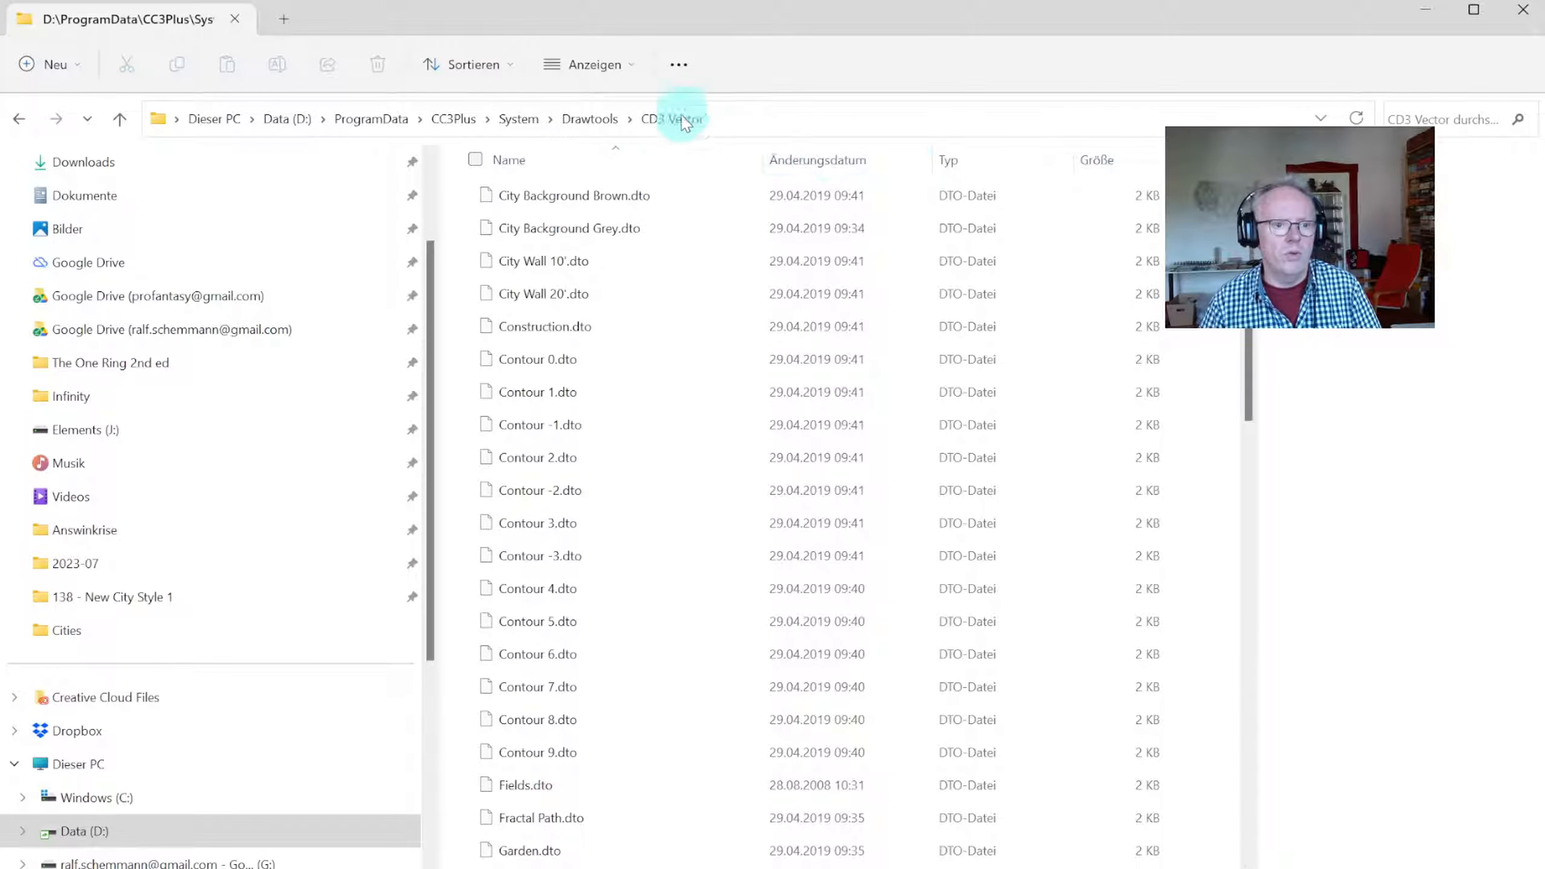
click(589, 120)
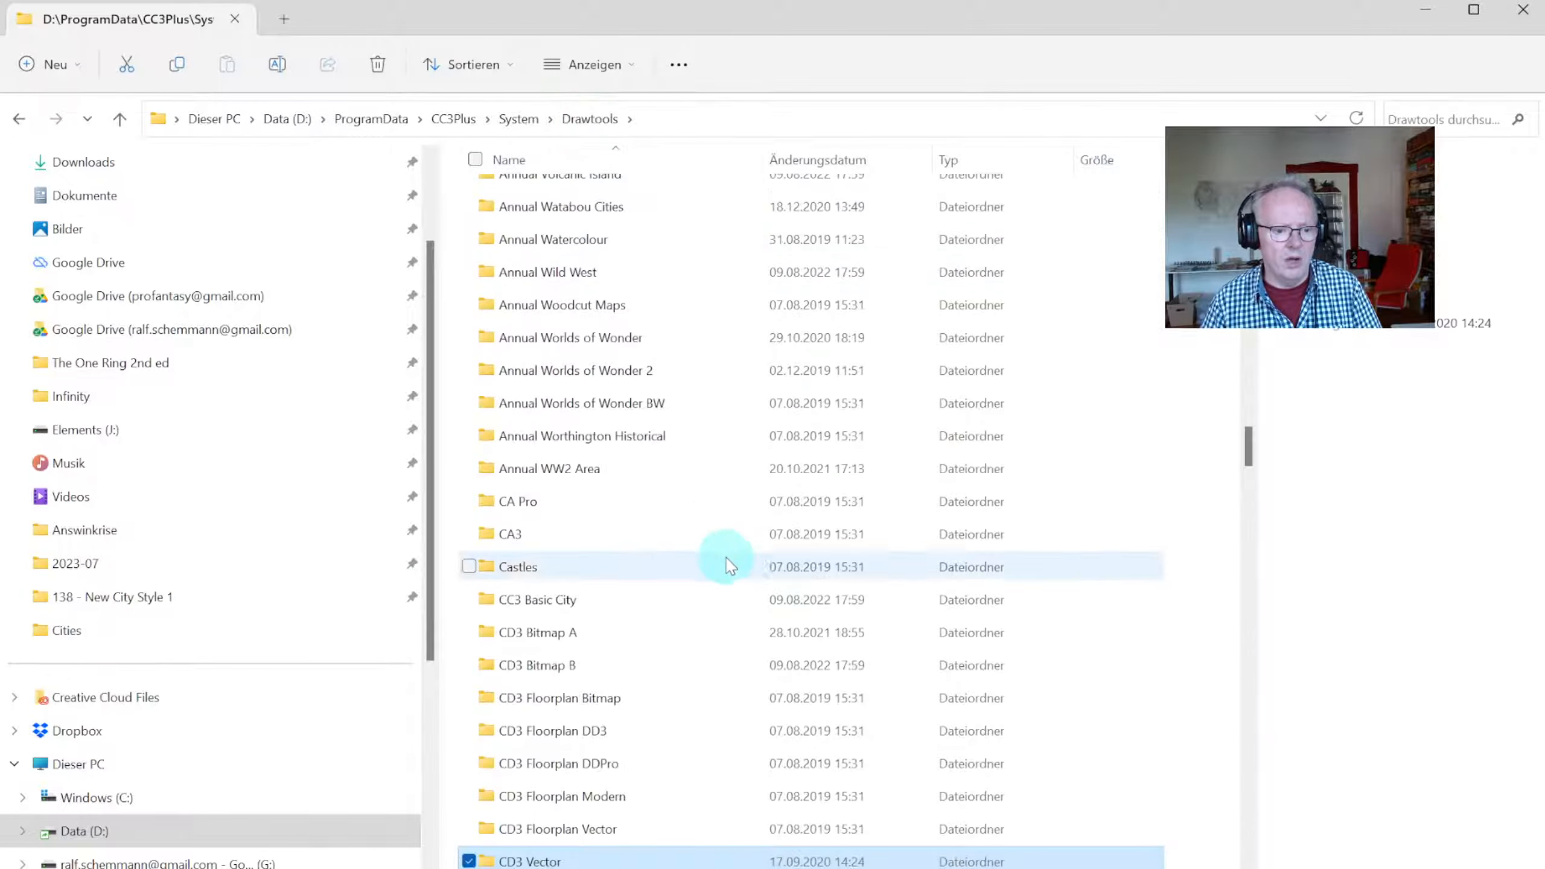
- Duplicate the CD3 Vector folder within the Drawtools folder
scroll(730, 566, down, 4)
click(554, 500)
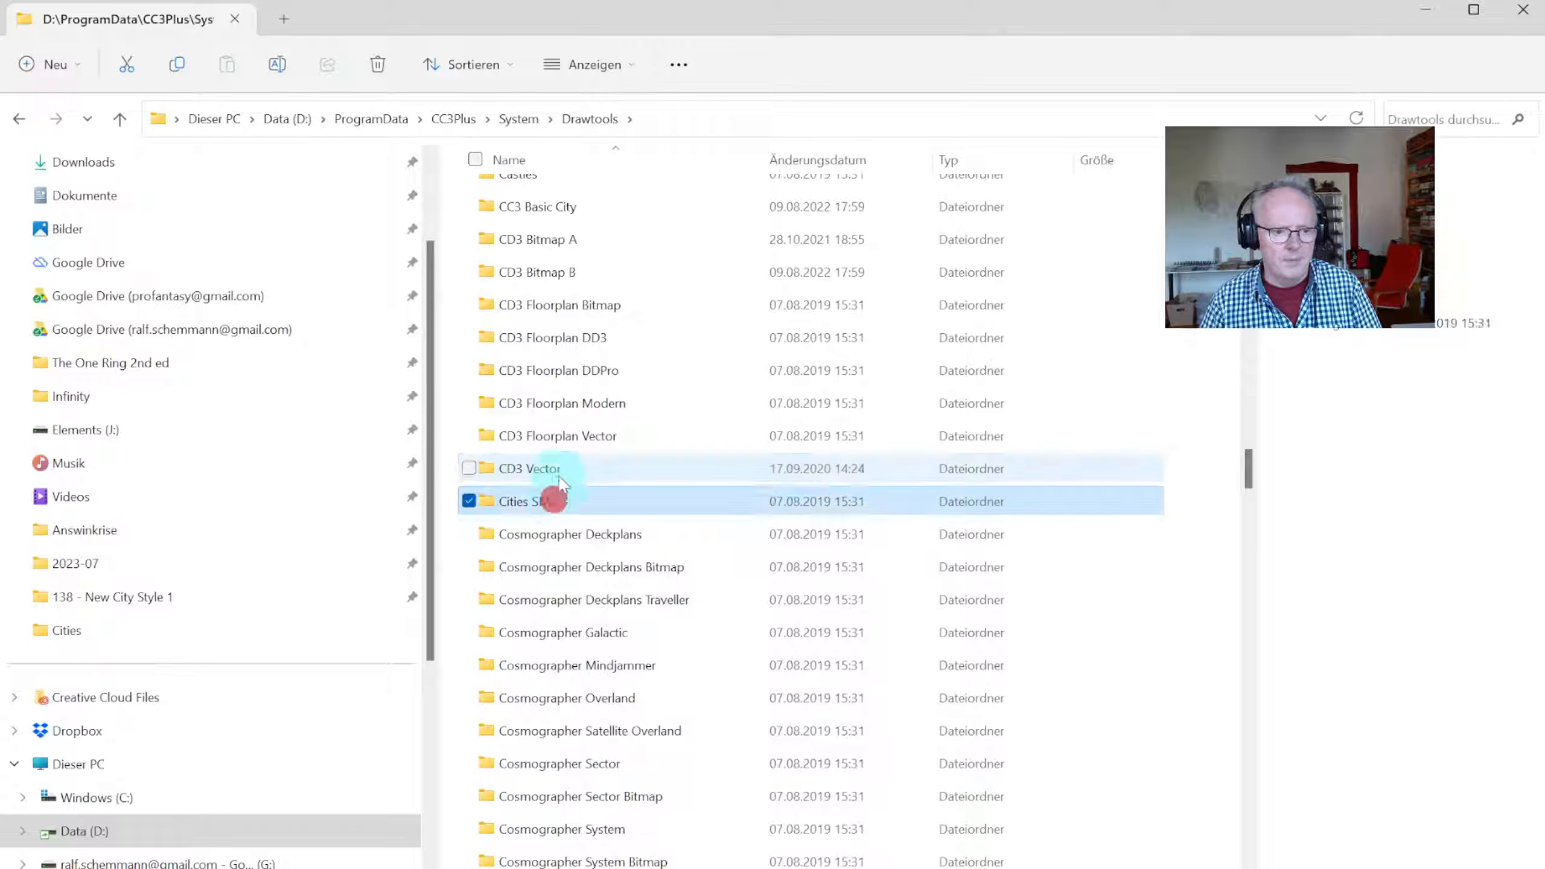
click(559, 480)
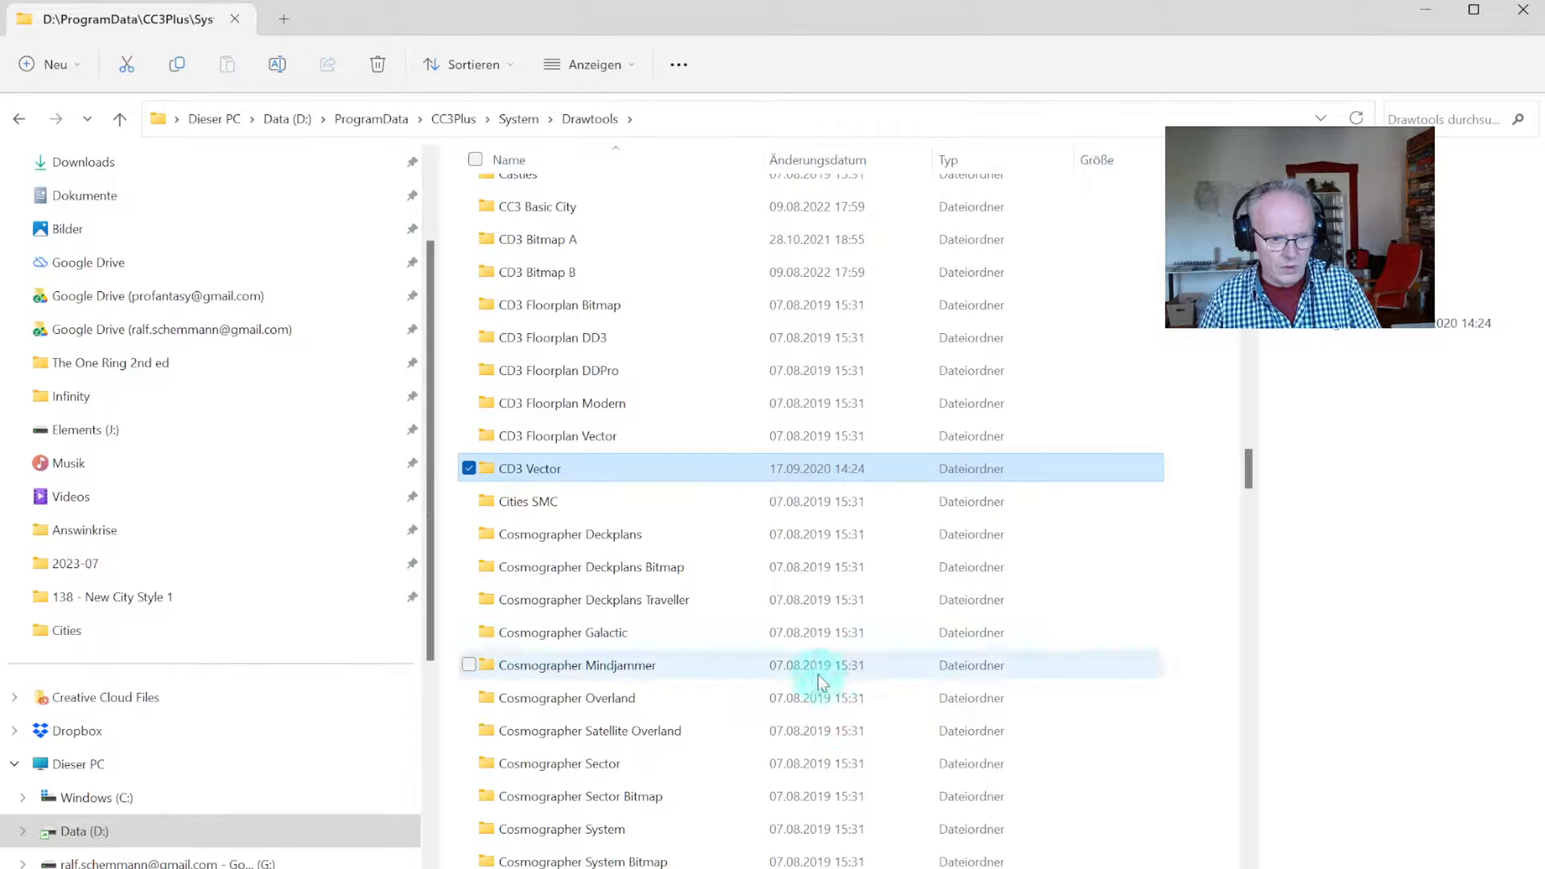
key(ctrl+c)
key(ctrl+v)
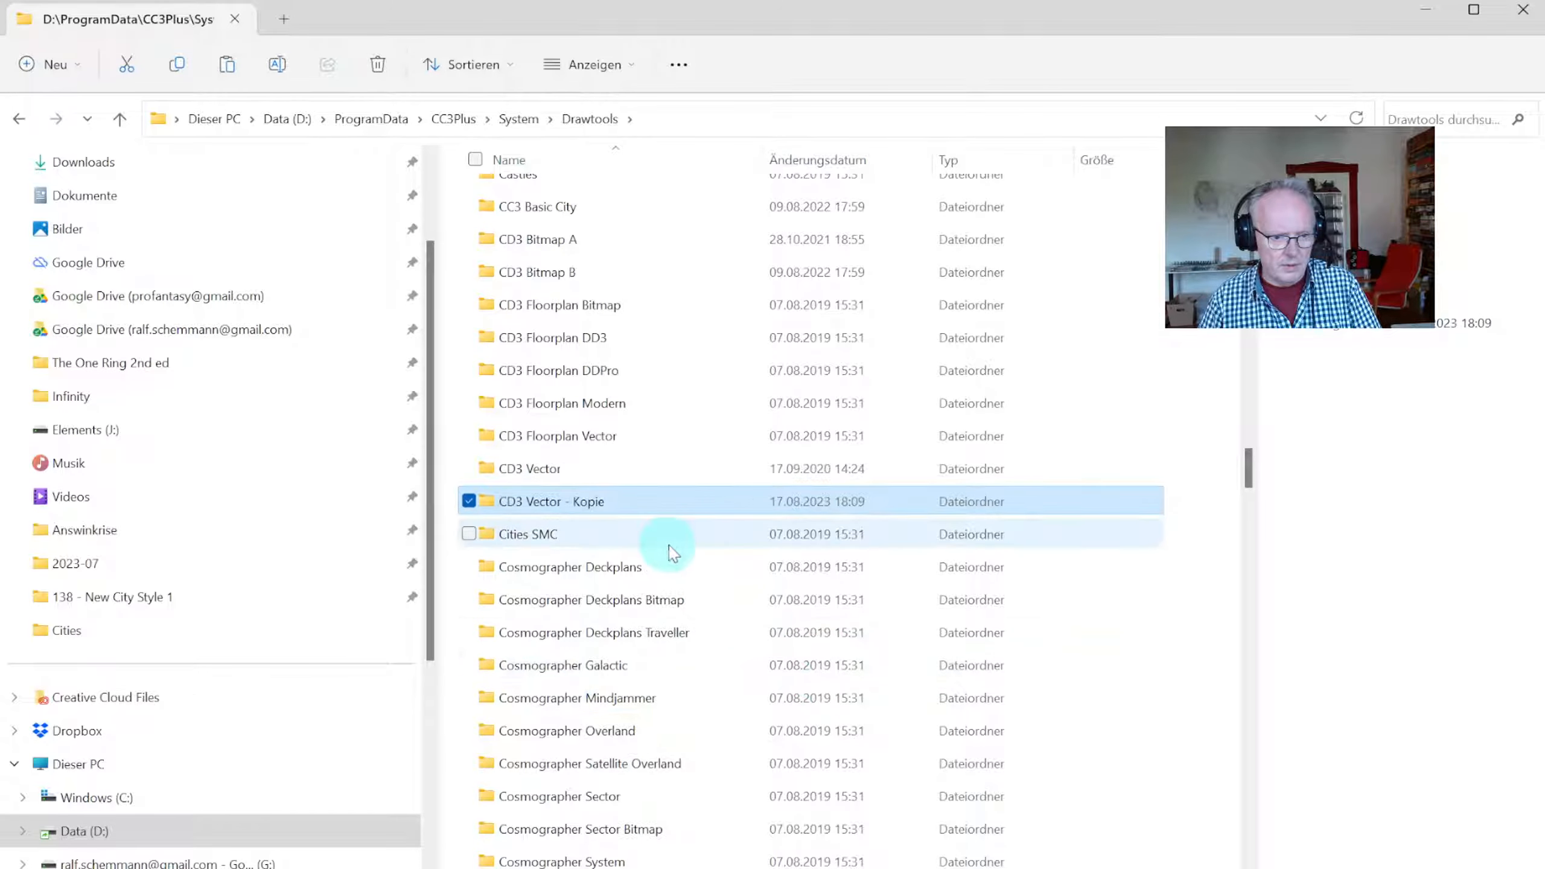
- Rename the copied CD3 Vector folder as "City Vector DSA"
click(588, 502)
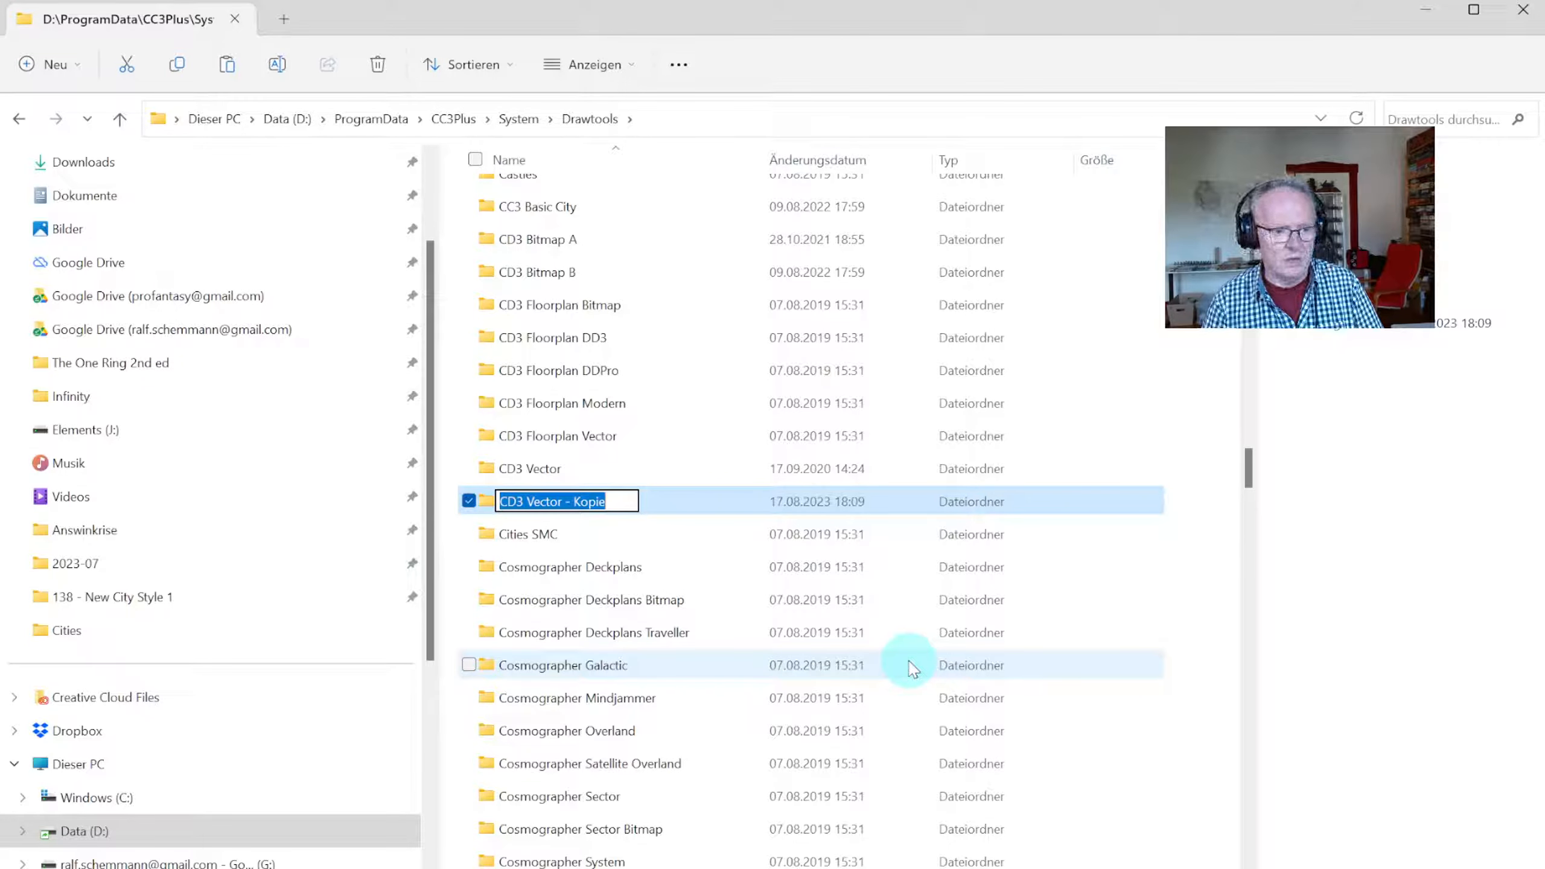
text(C)
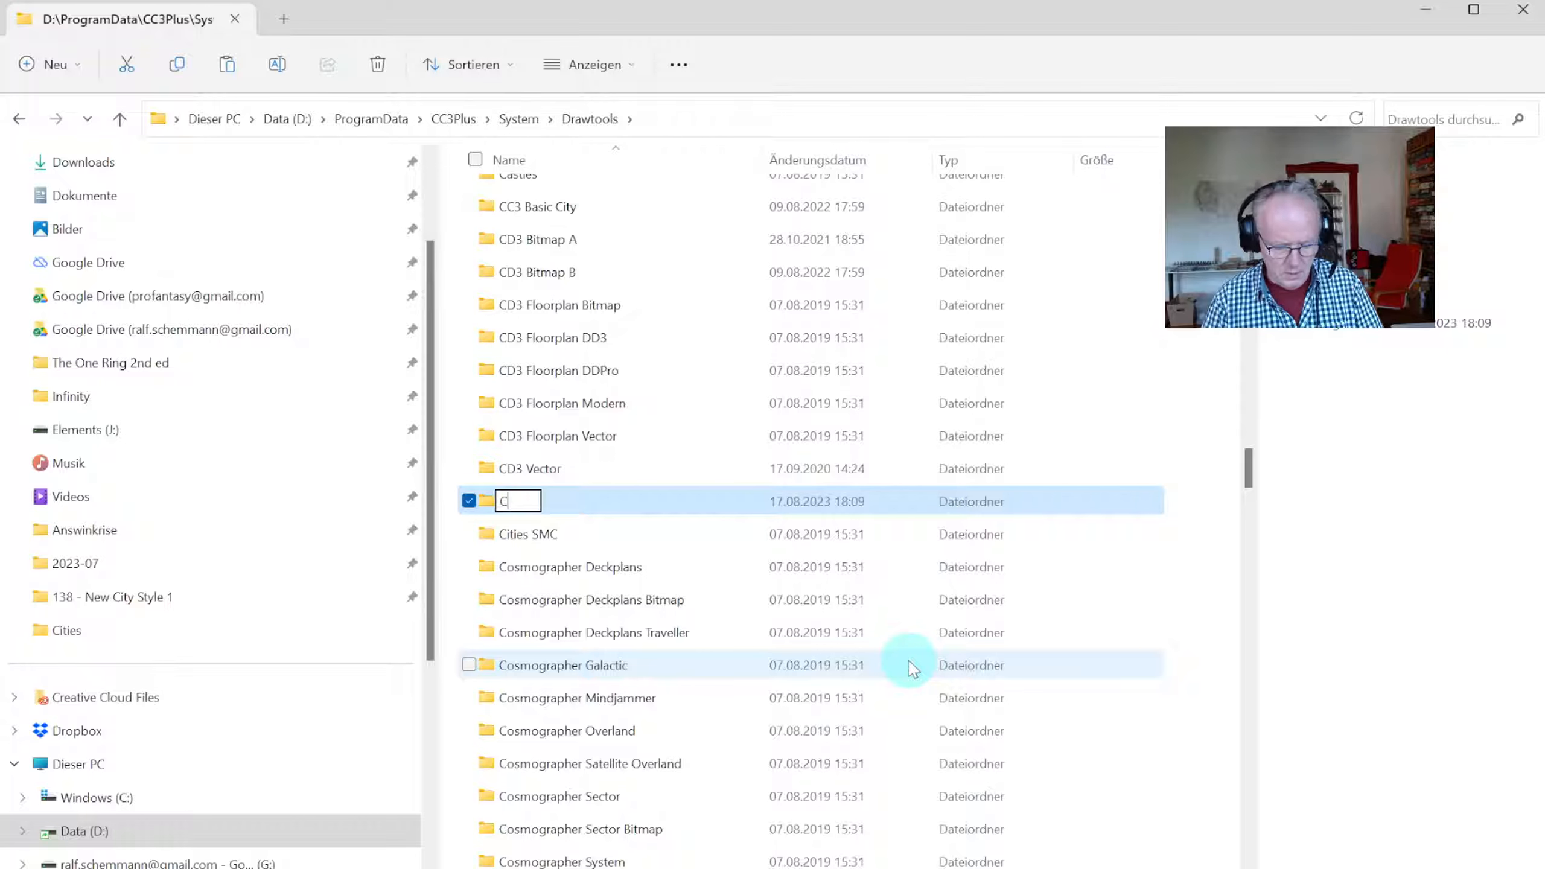
text(ity)
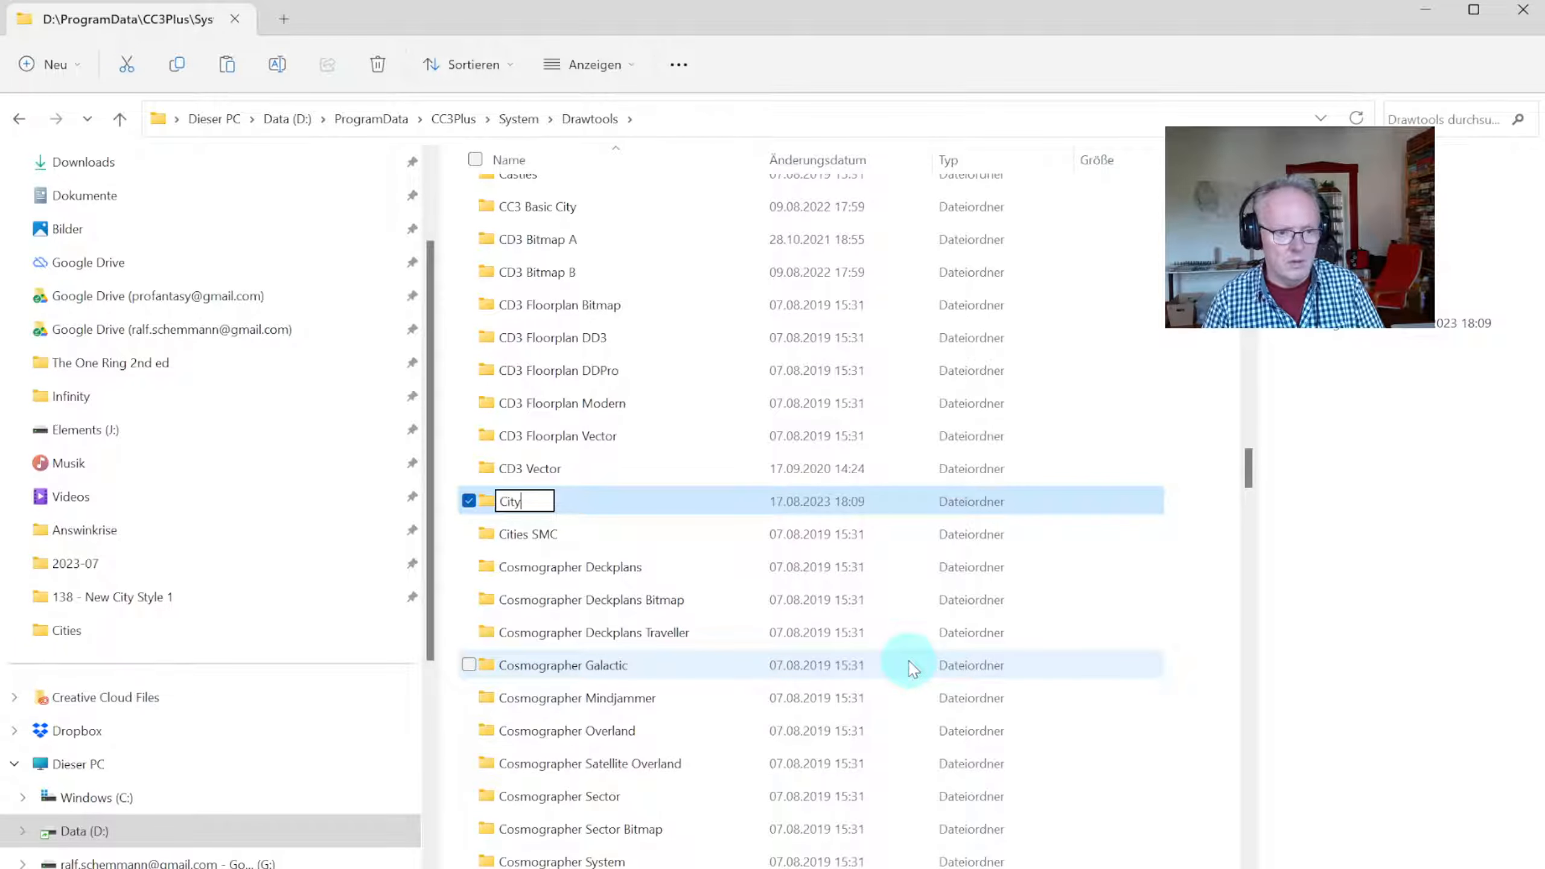
text( Vector)
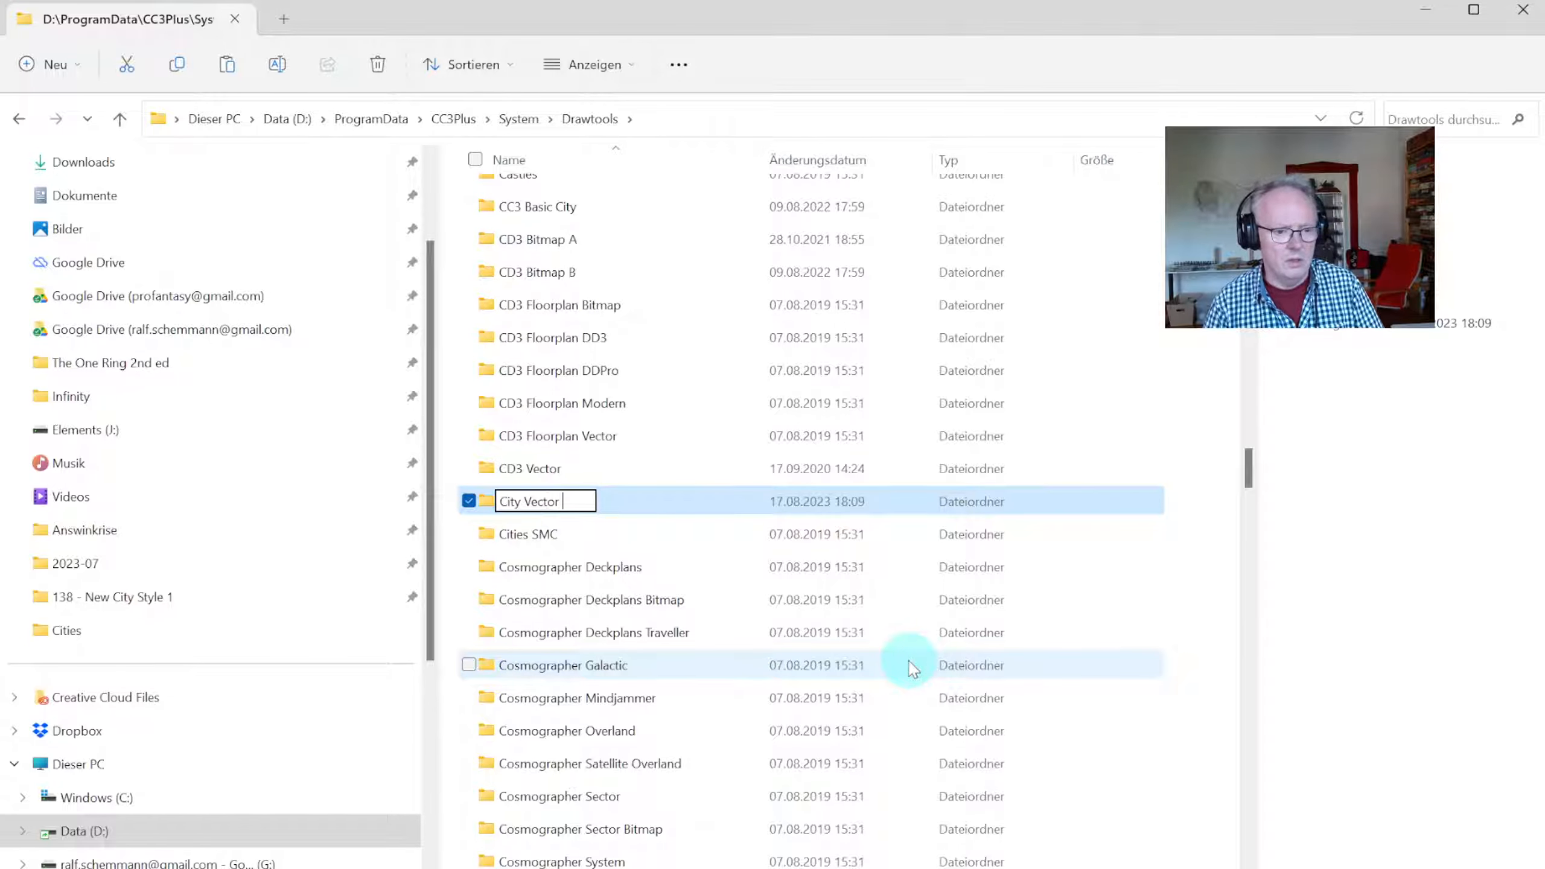
text( DSA)
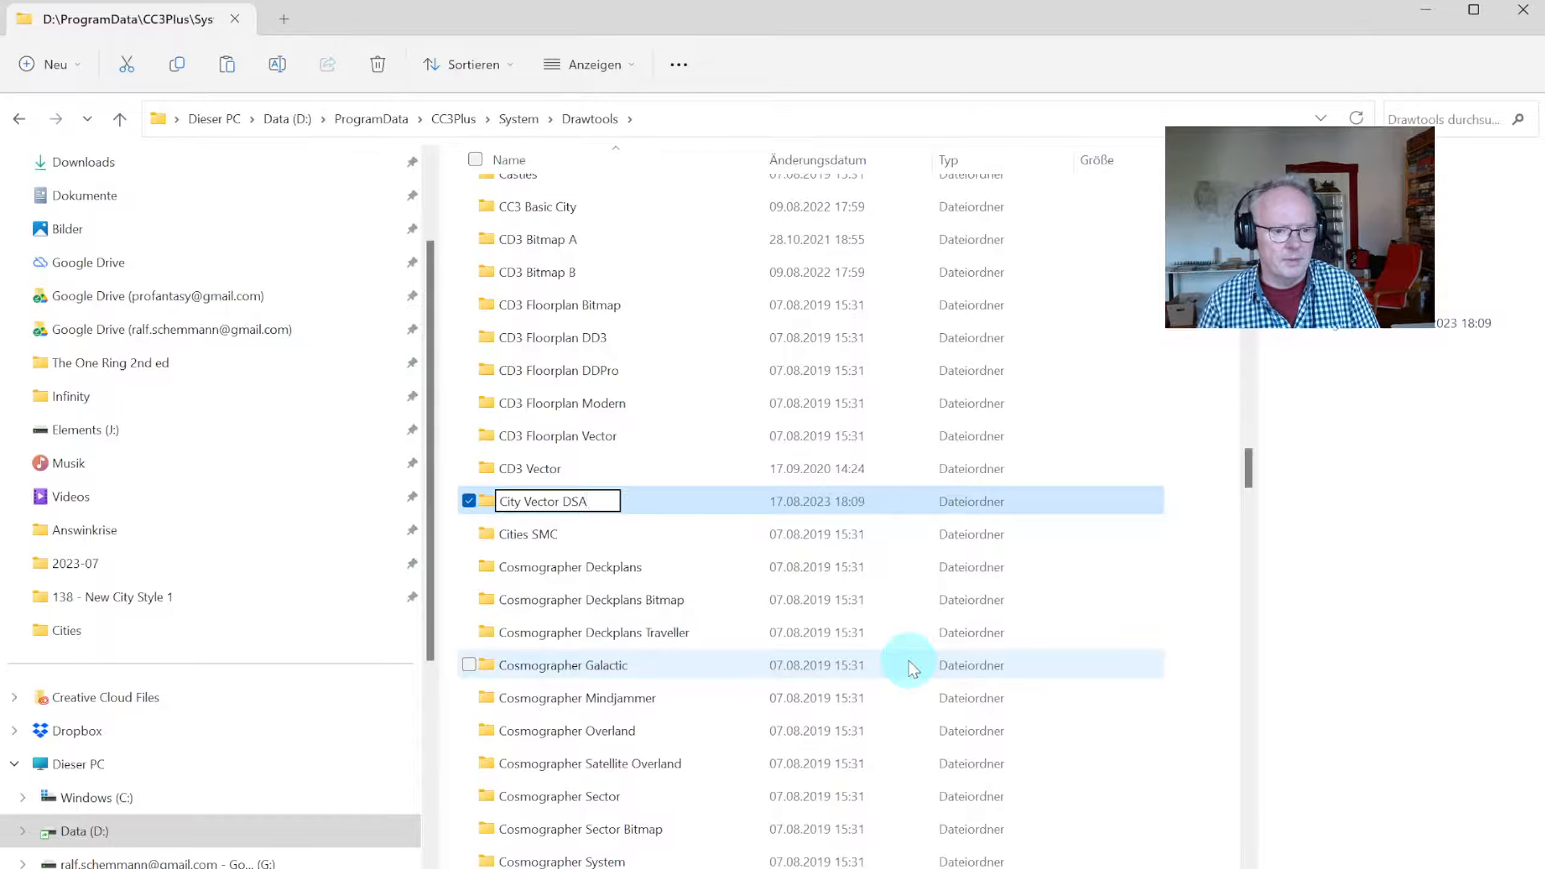
key(Return)
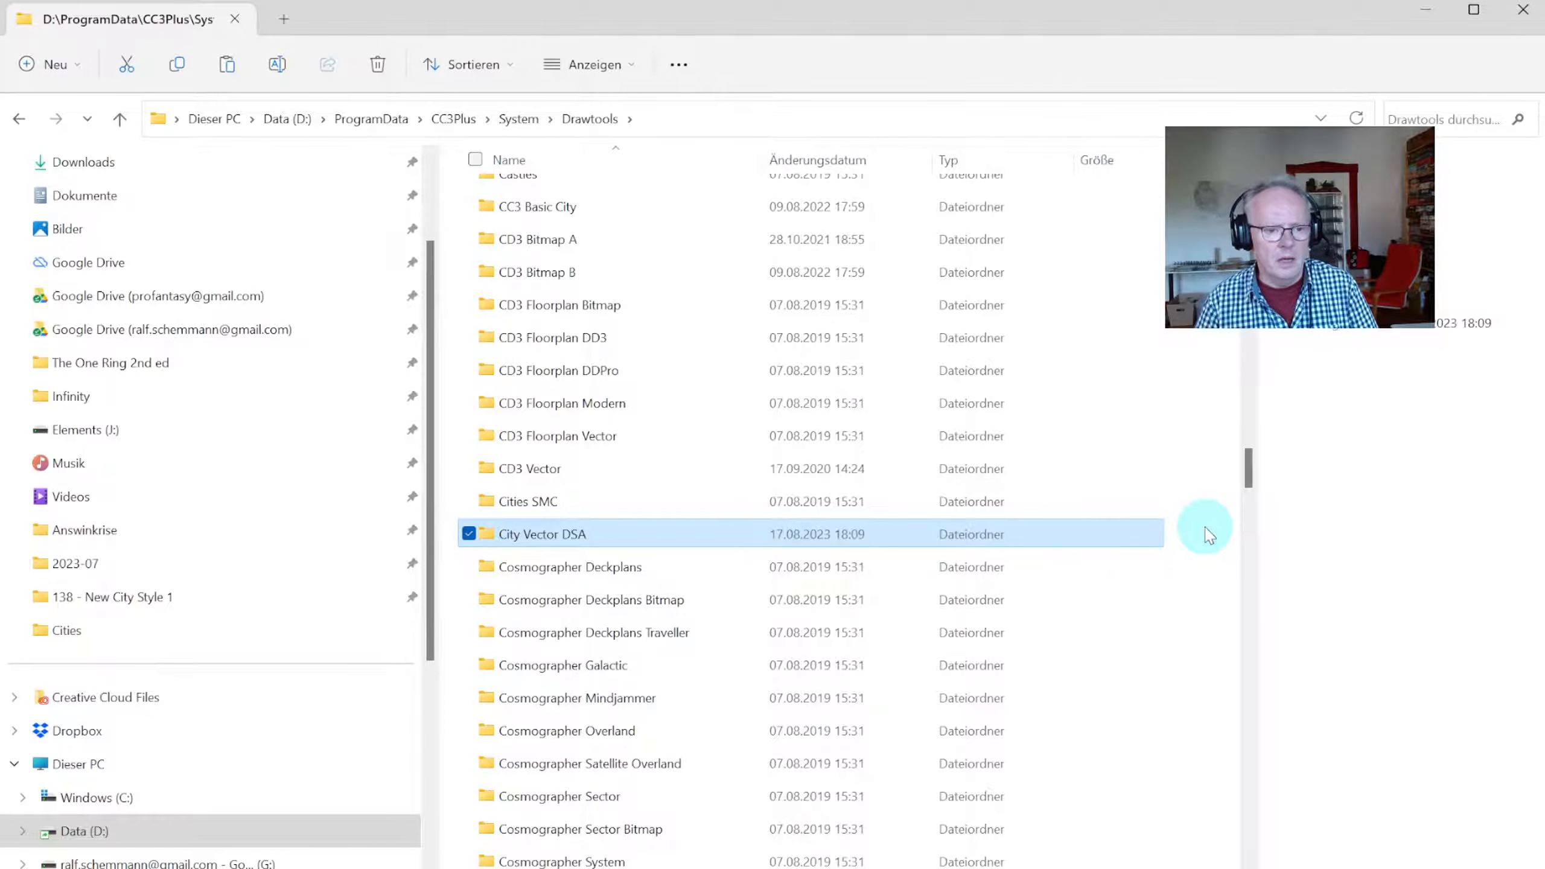
- Switch back to Campaign Cartographer and set the drawing presets to the City Vector DSA drawtools style with text sheet TEXT*
key(alt+Tab)
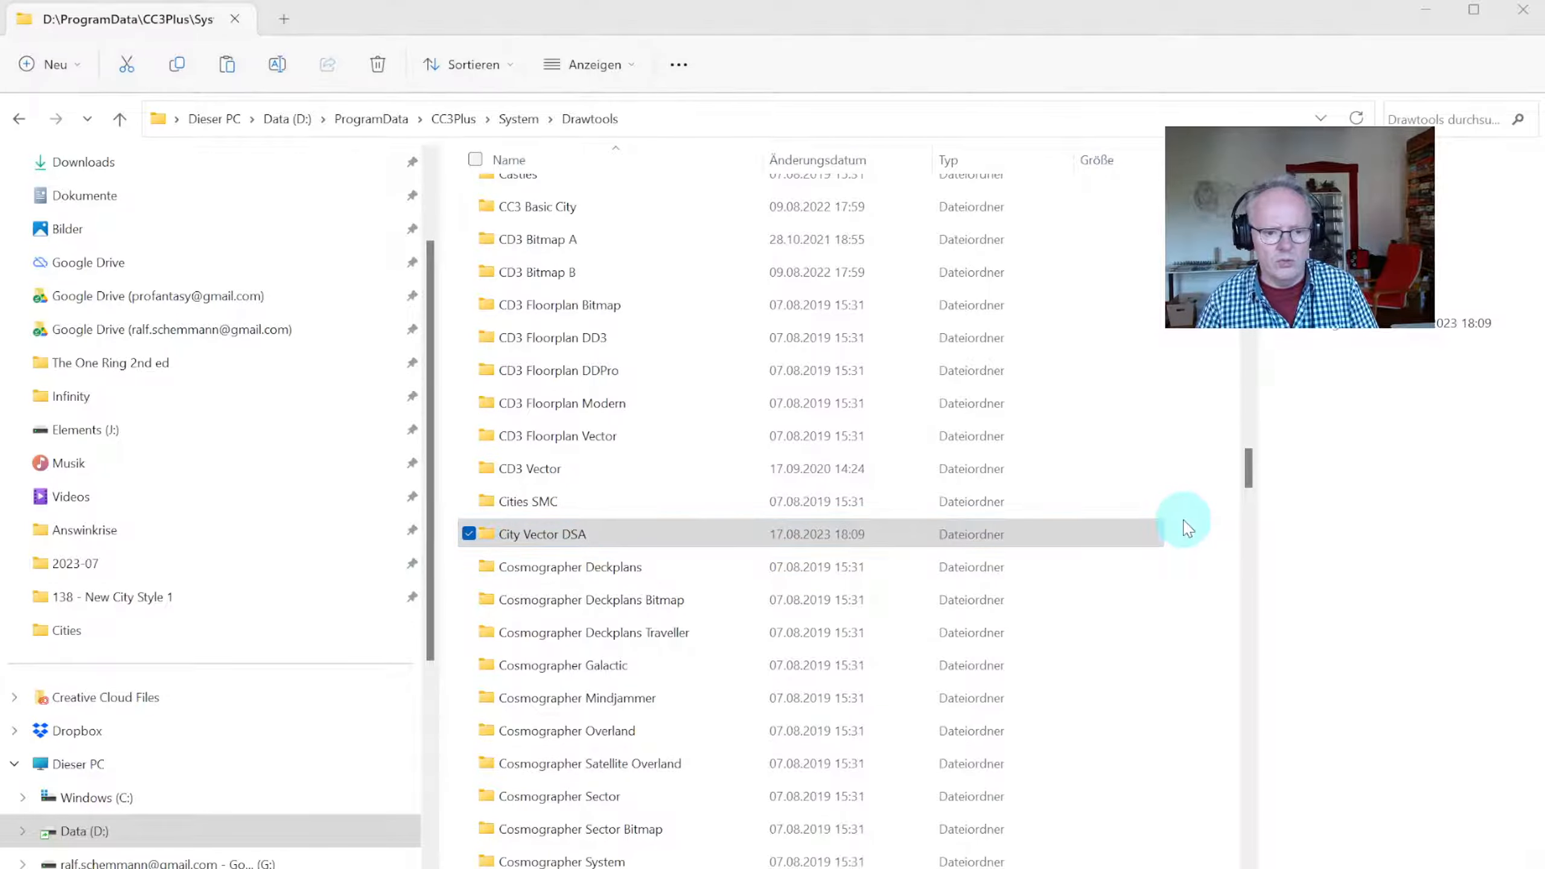
key(alt+Tab)
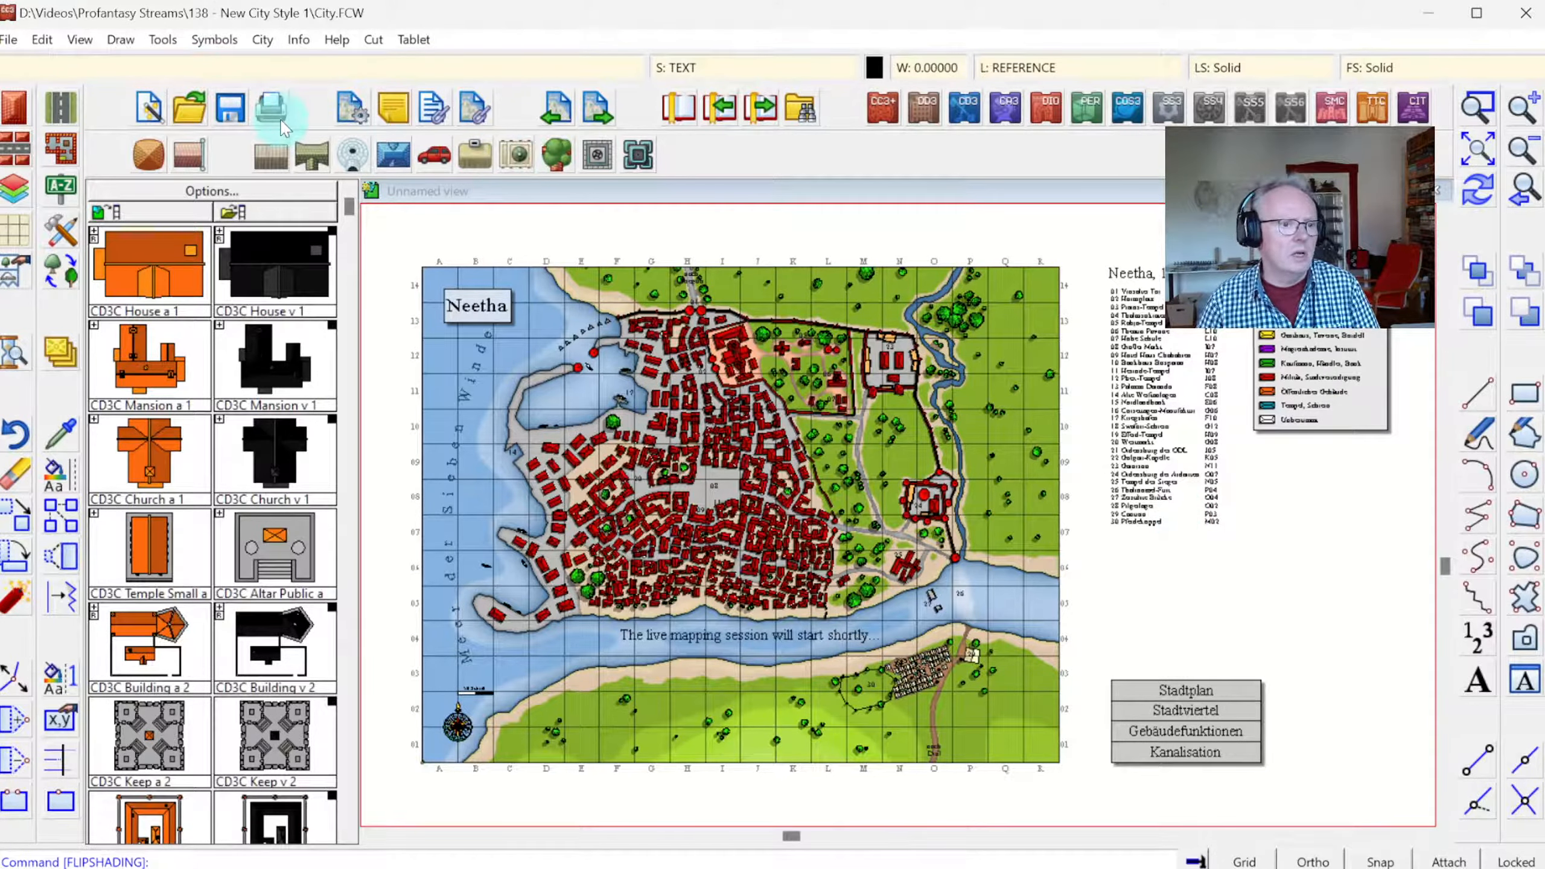
click(353, 116)
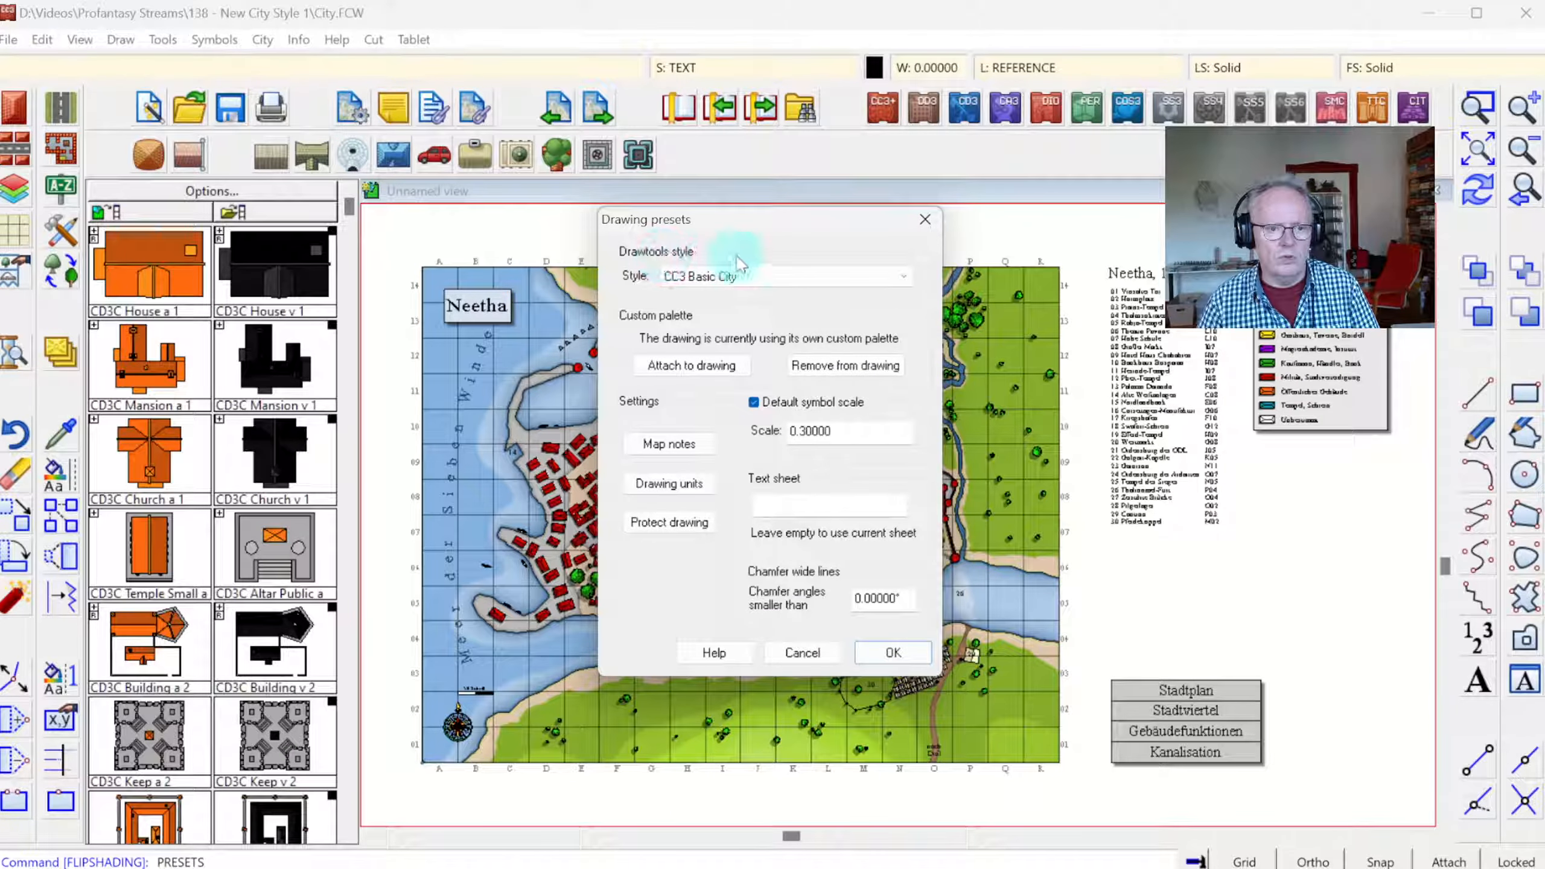
click(760, 280)
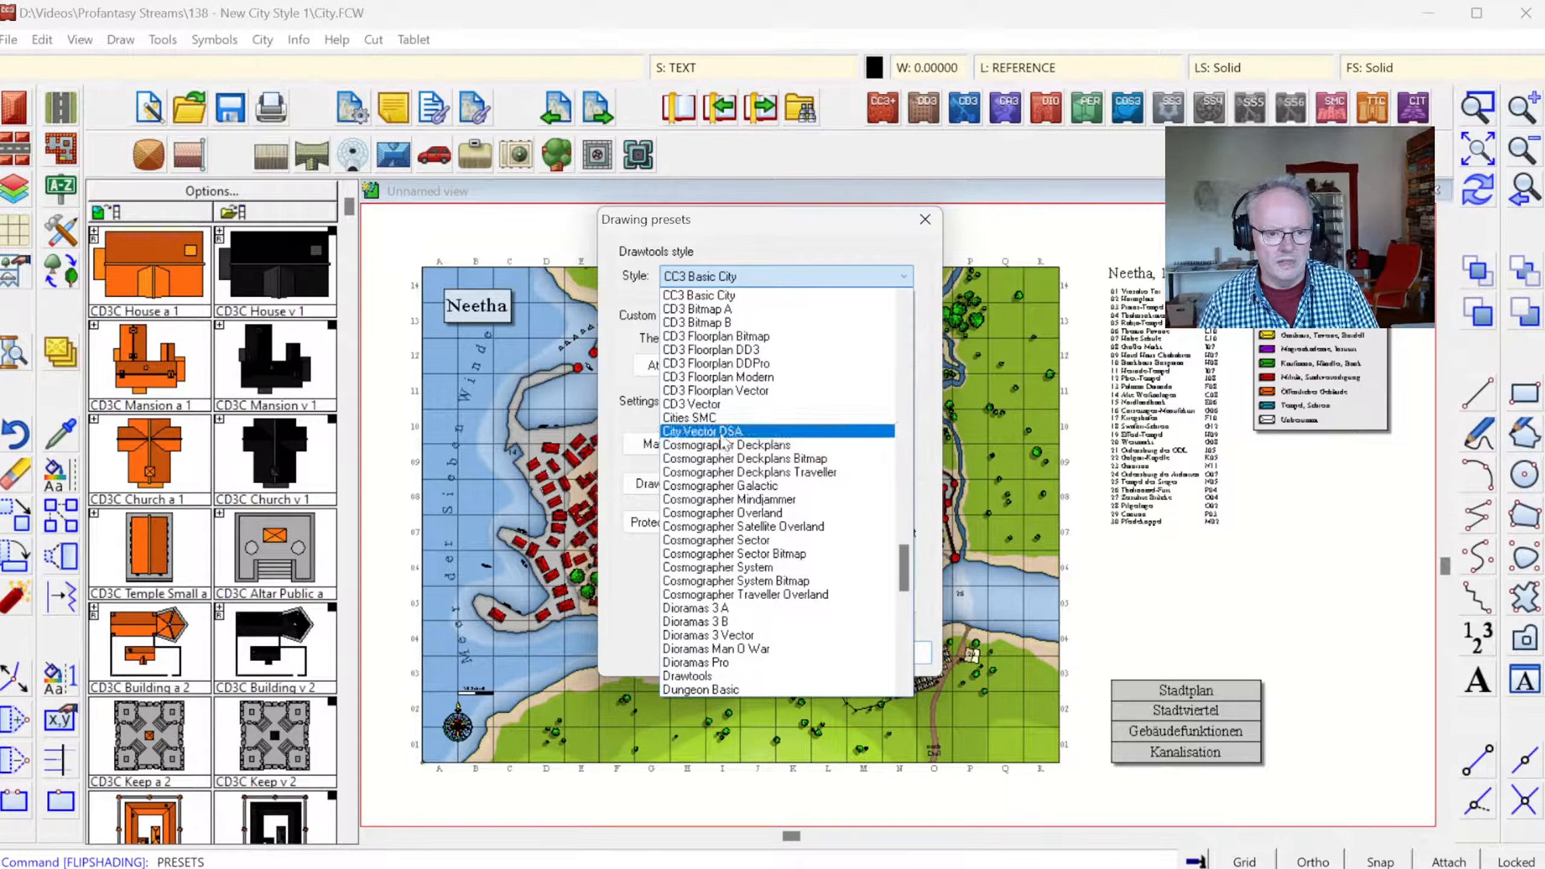
click(723, 431)
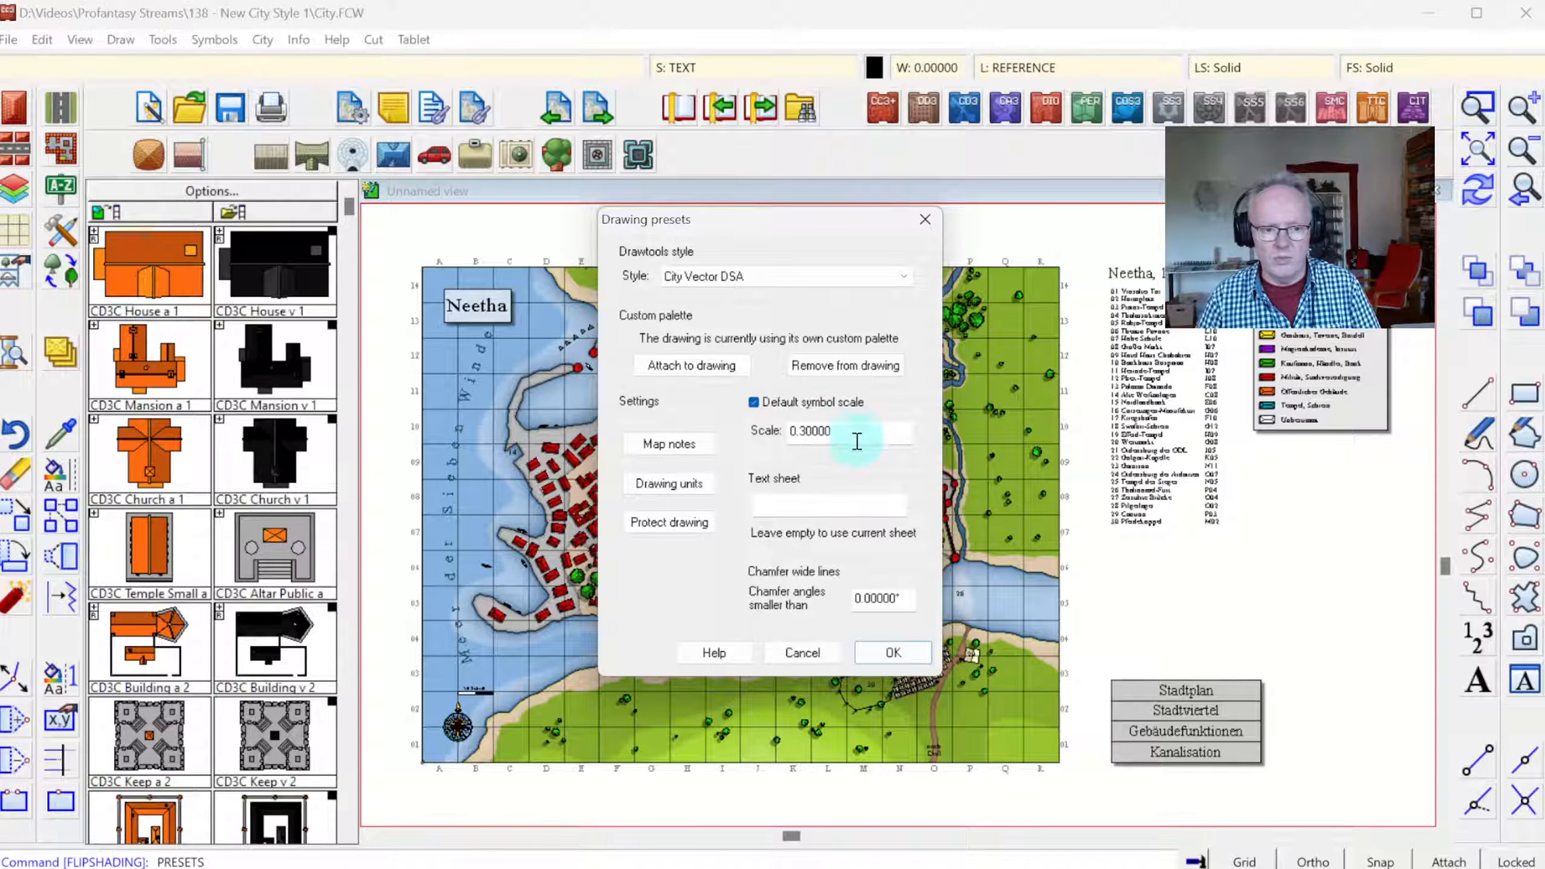
click(795, 504)
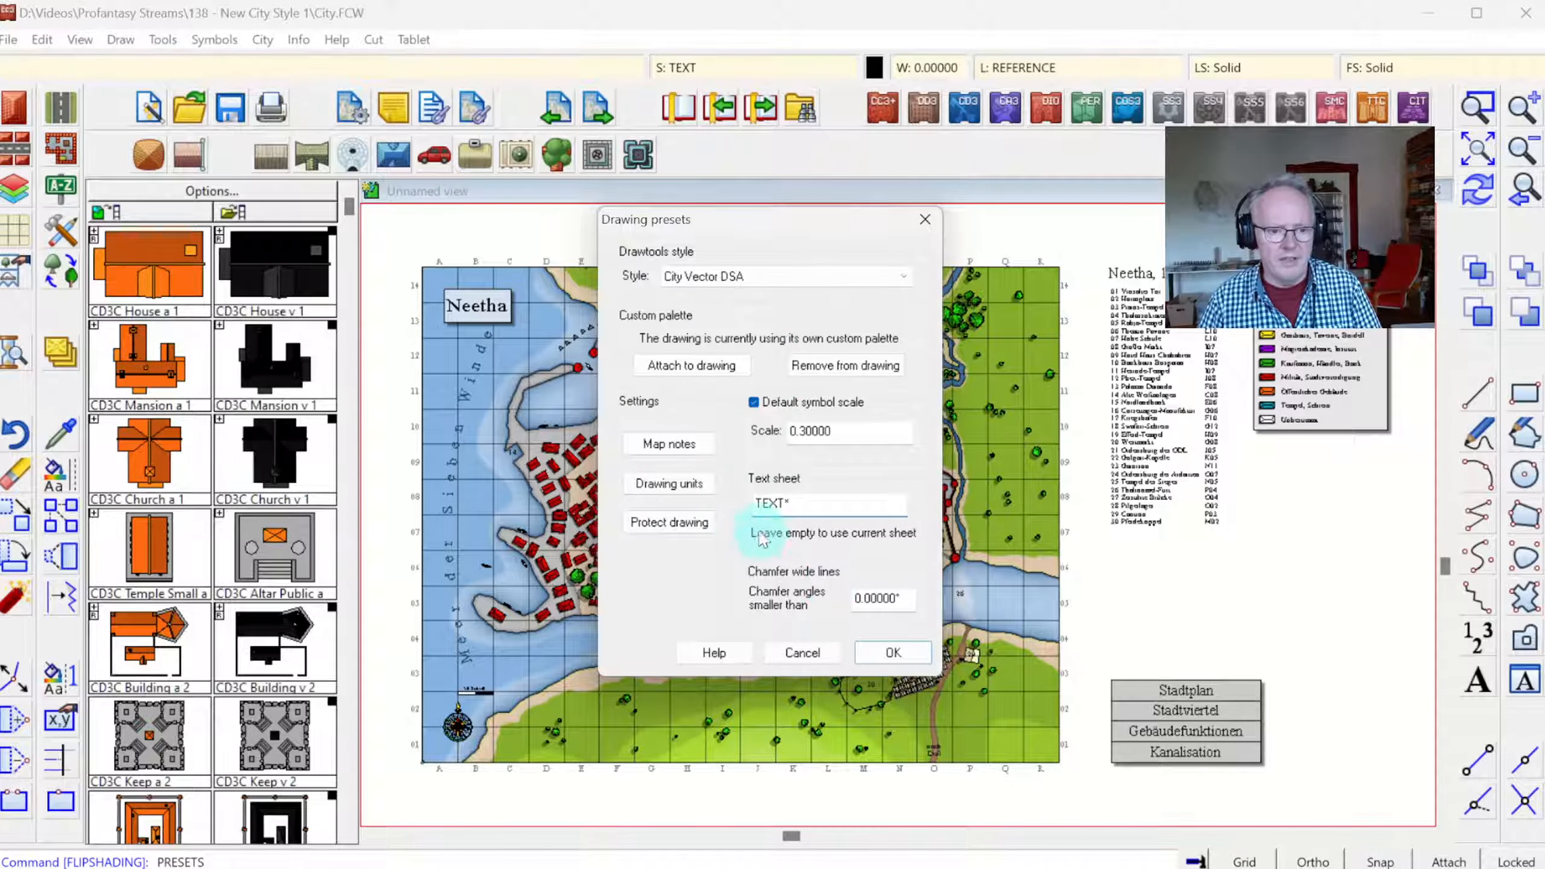
click(890, 654)
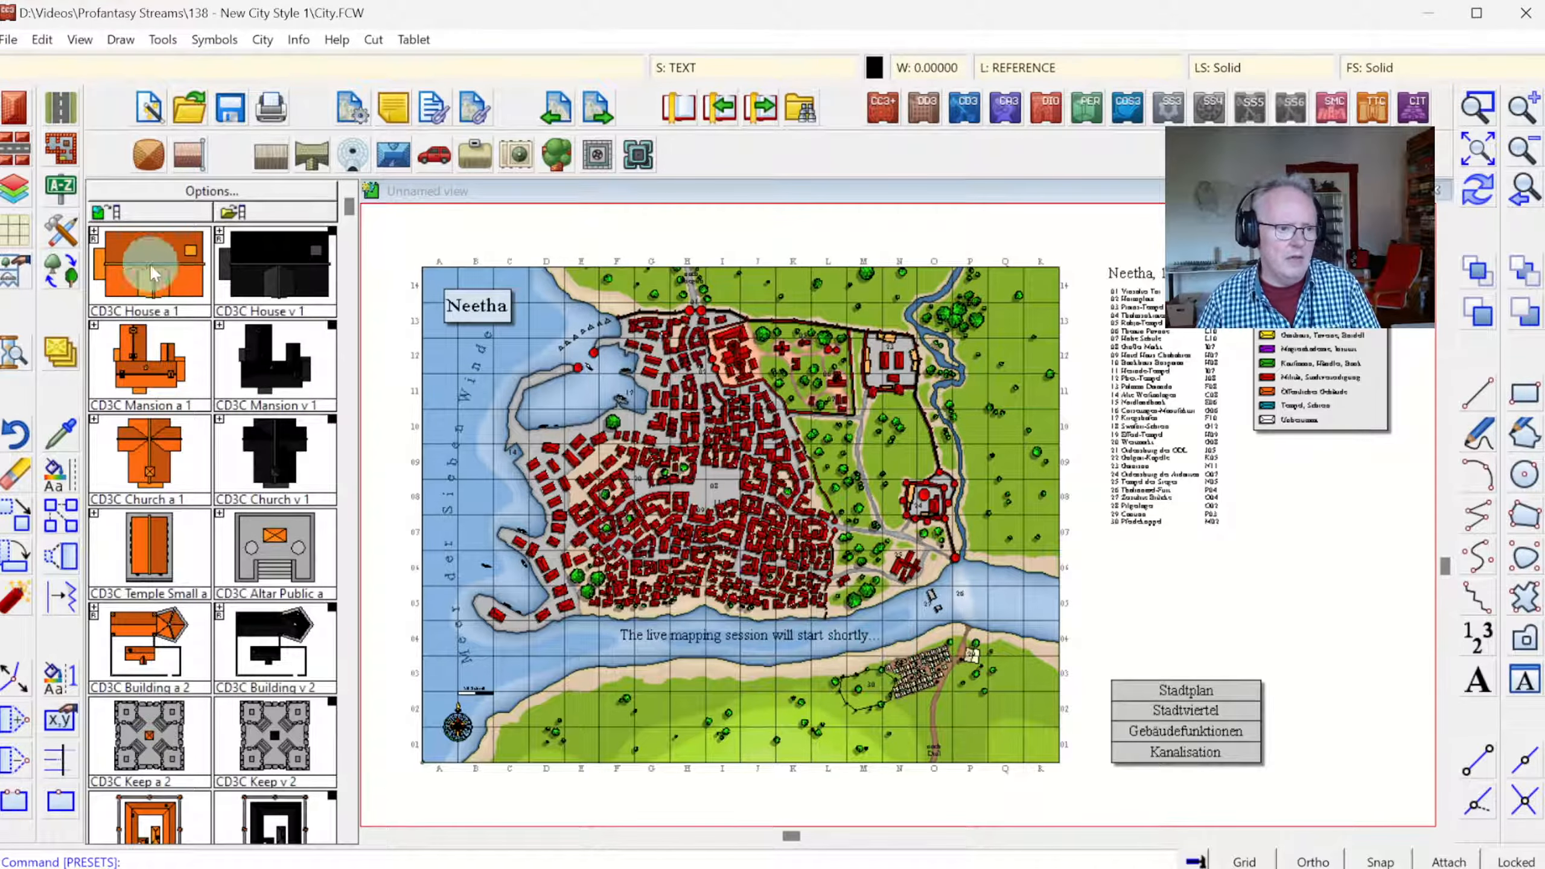
- Check the list of drawing tools available in the City Vector DSA style and close it without choosing one
click(63, 237)
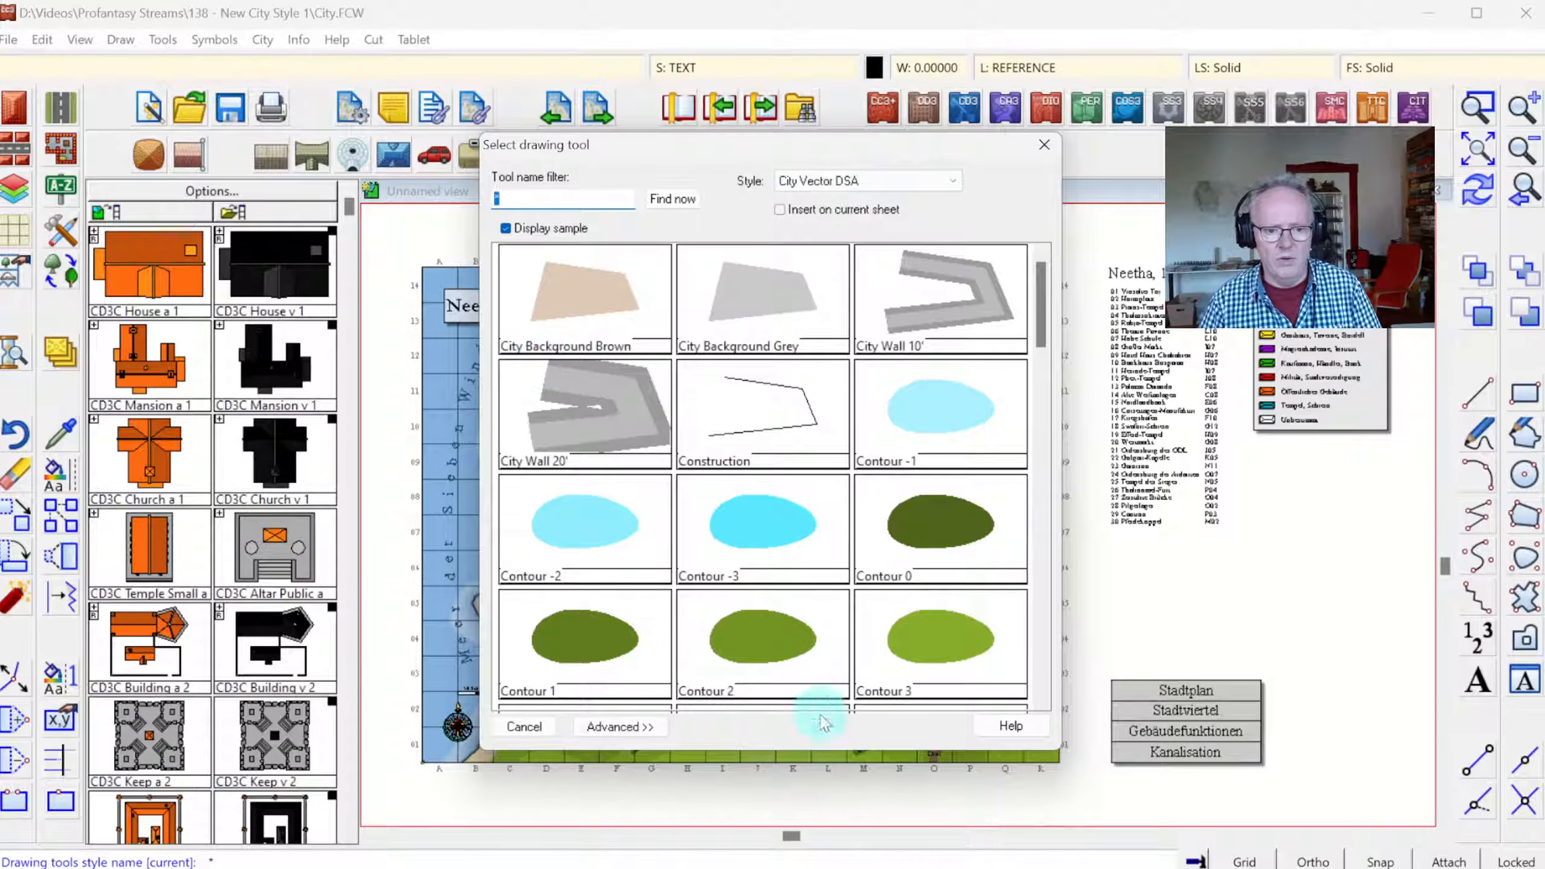
drag(1043, 287, 1087, 277)
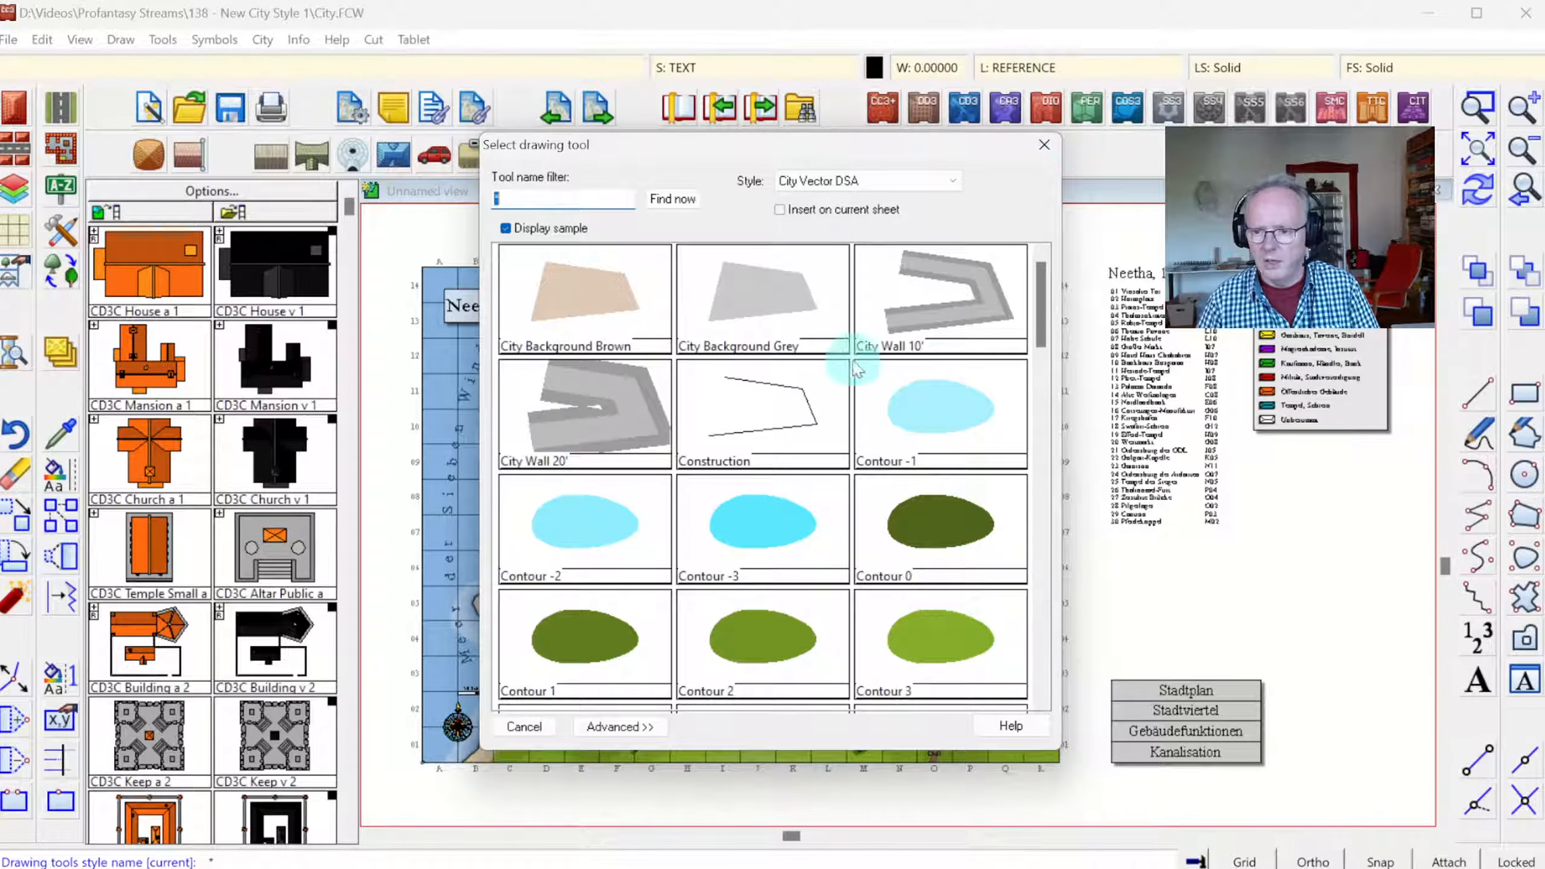
click(1044, 146)
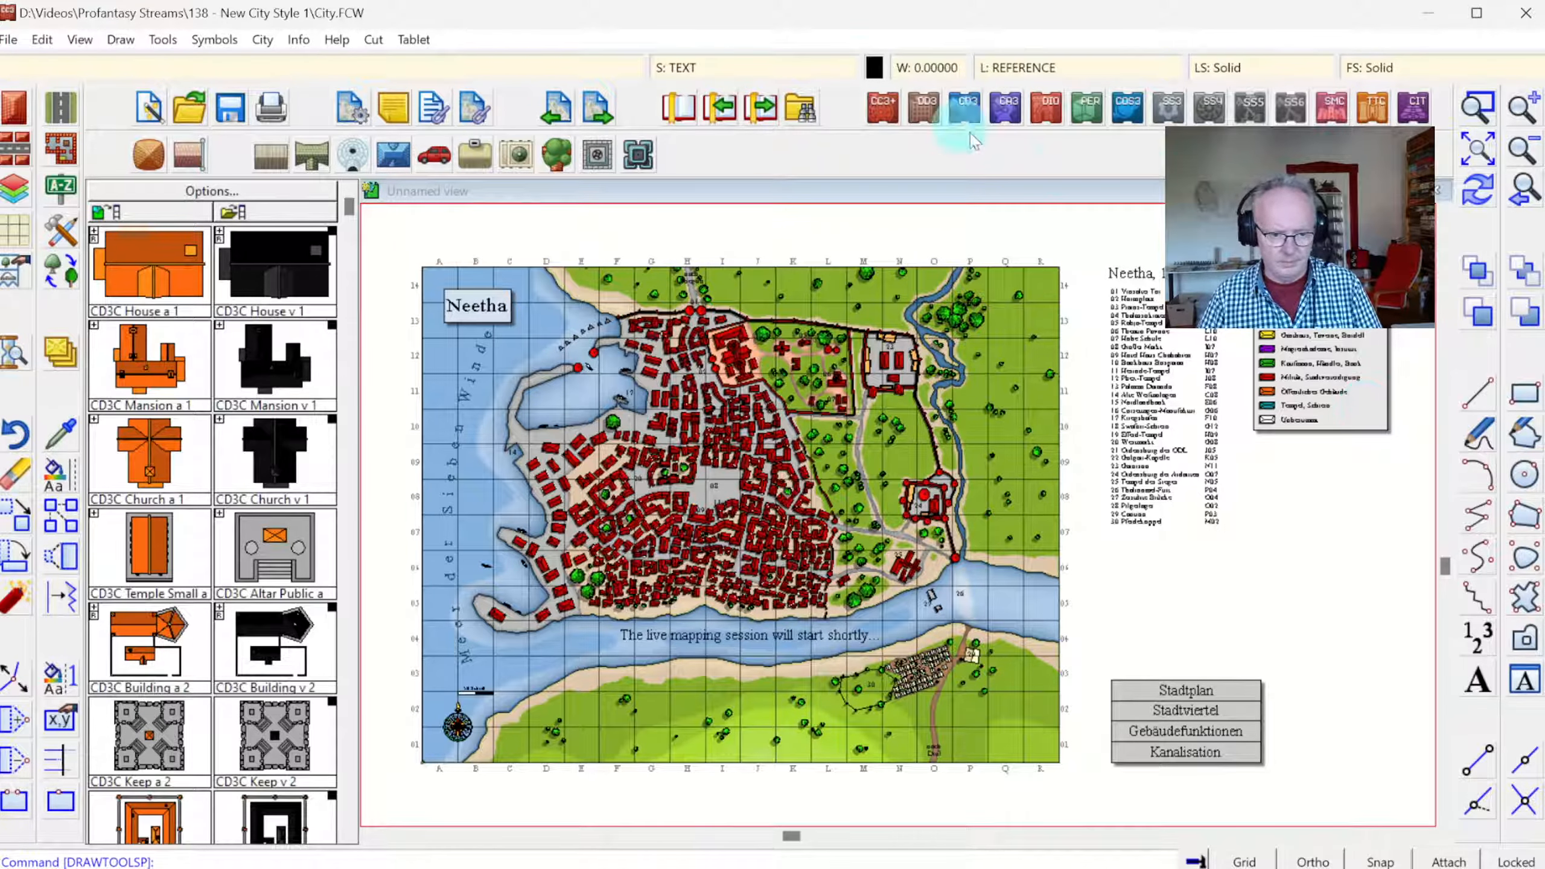
- Make BACKGROUND the current sheet and auto-hide all other sheets except COMMON
click(698, 79)
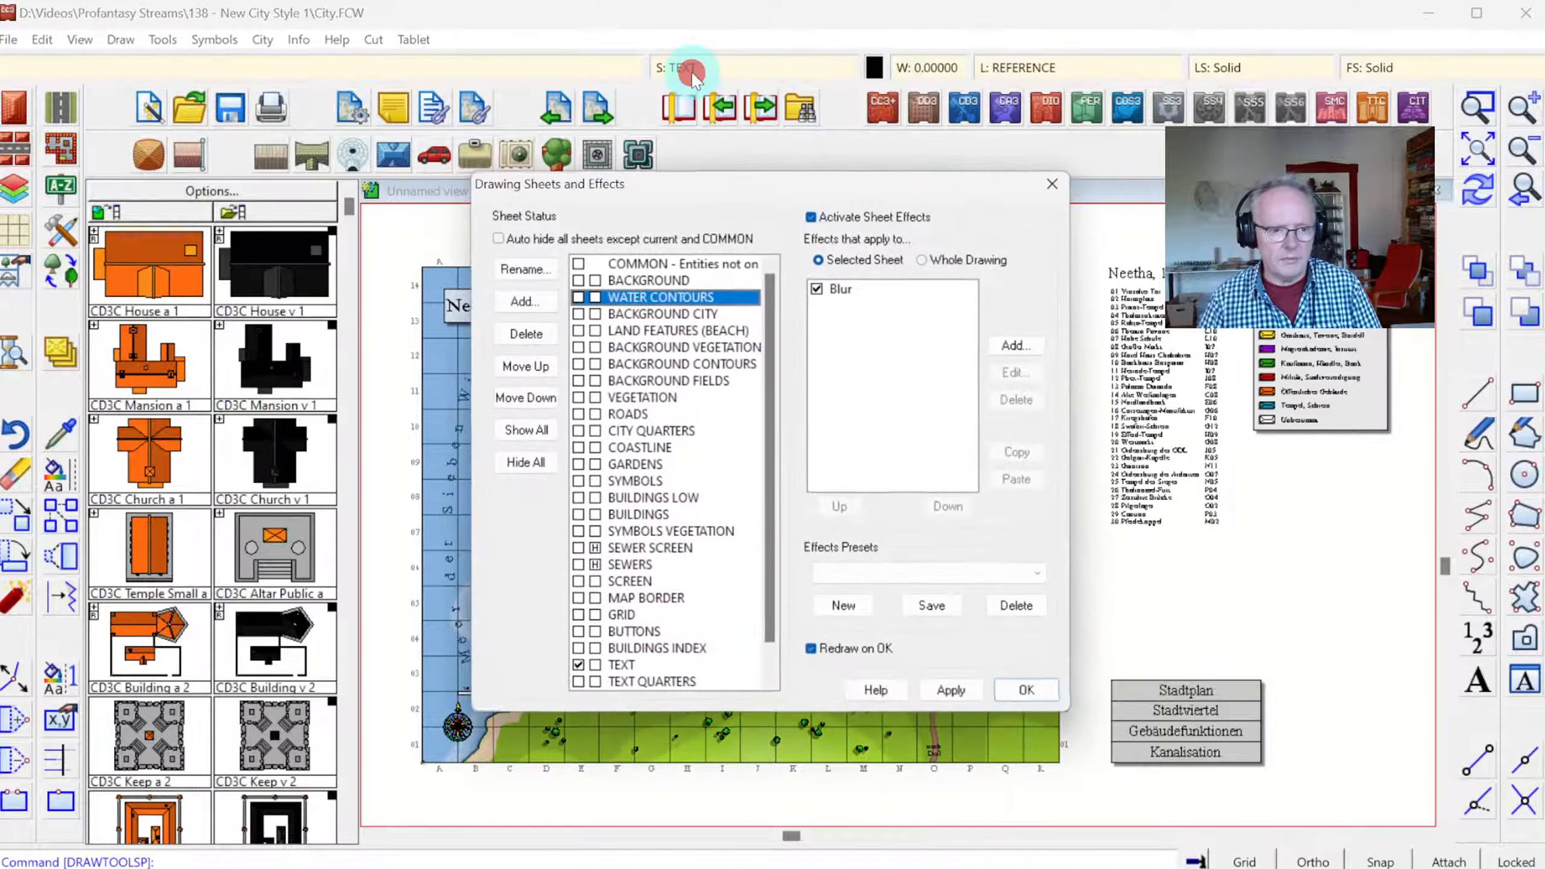
click(577, 280)
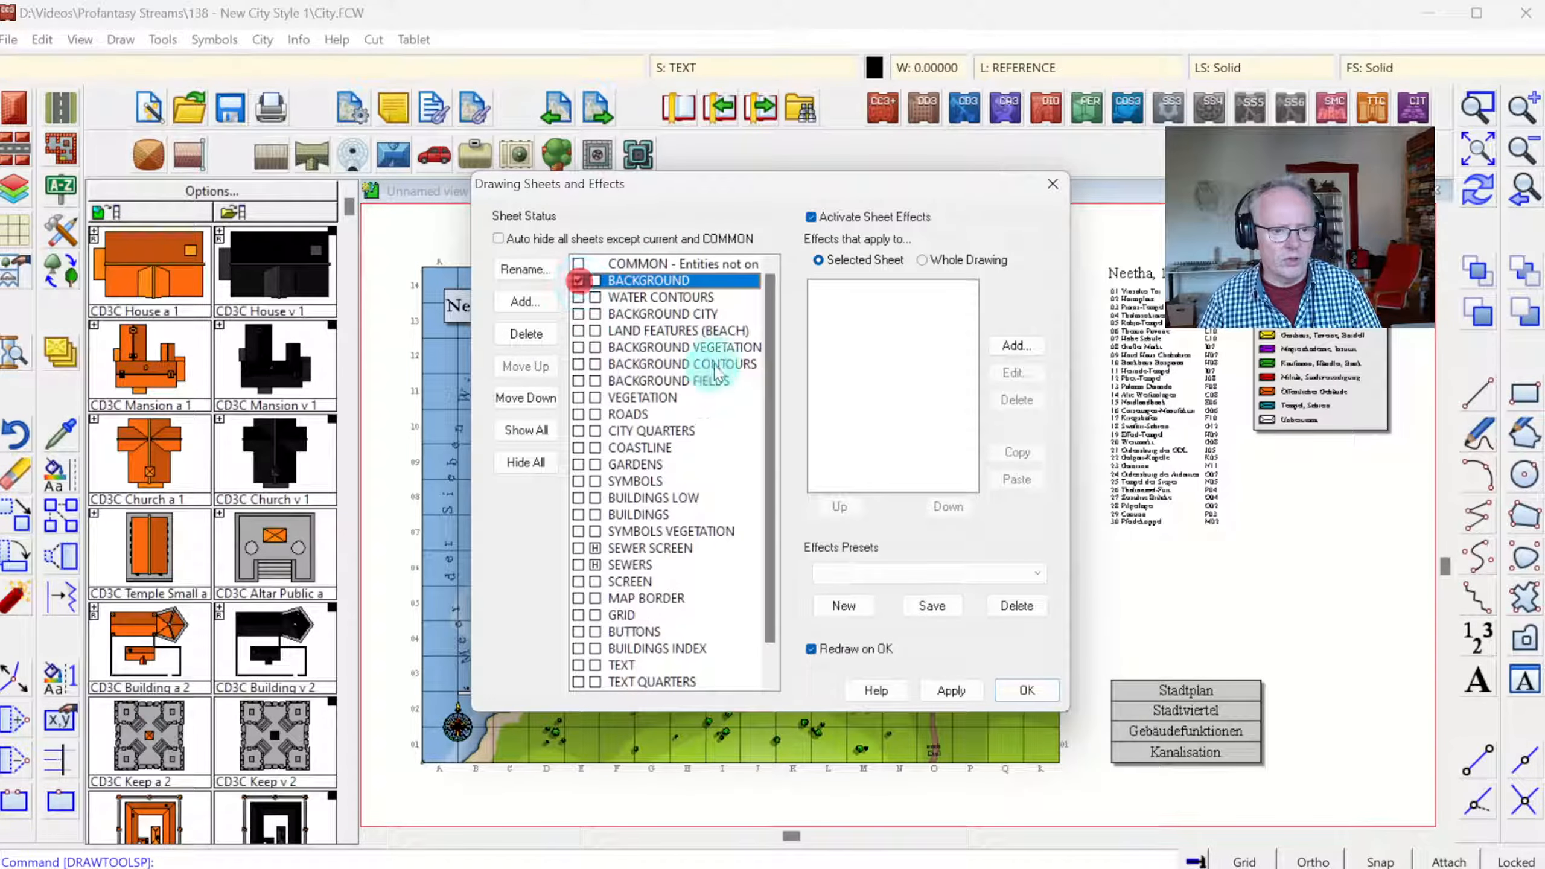
click(498, 238)
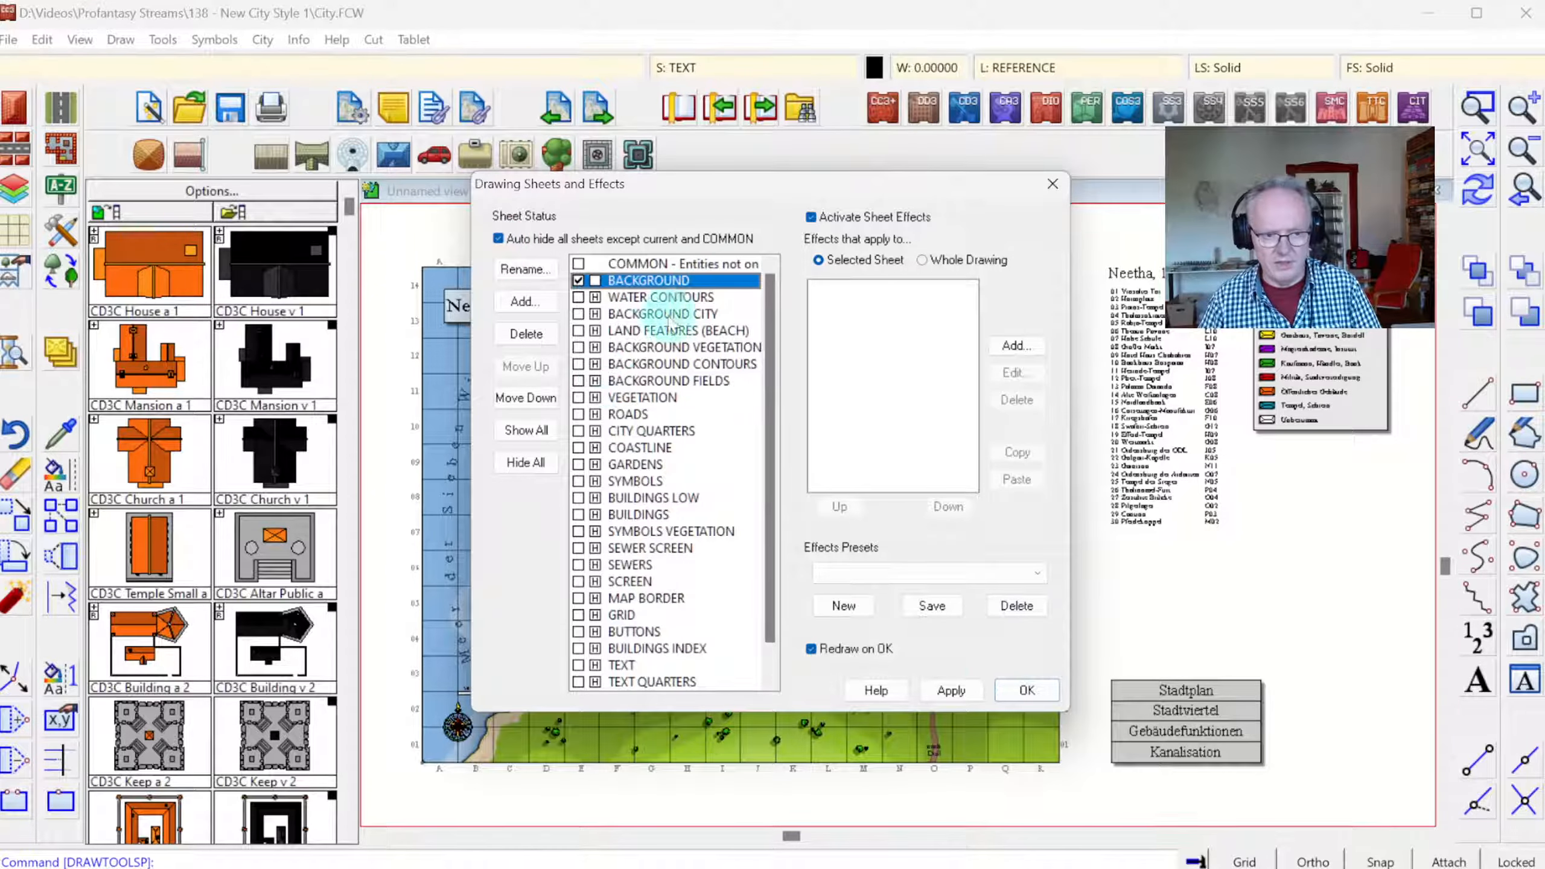
click(1037, 689)
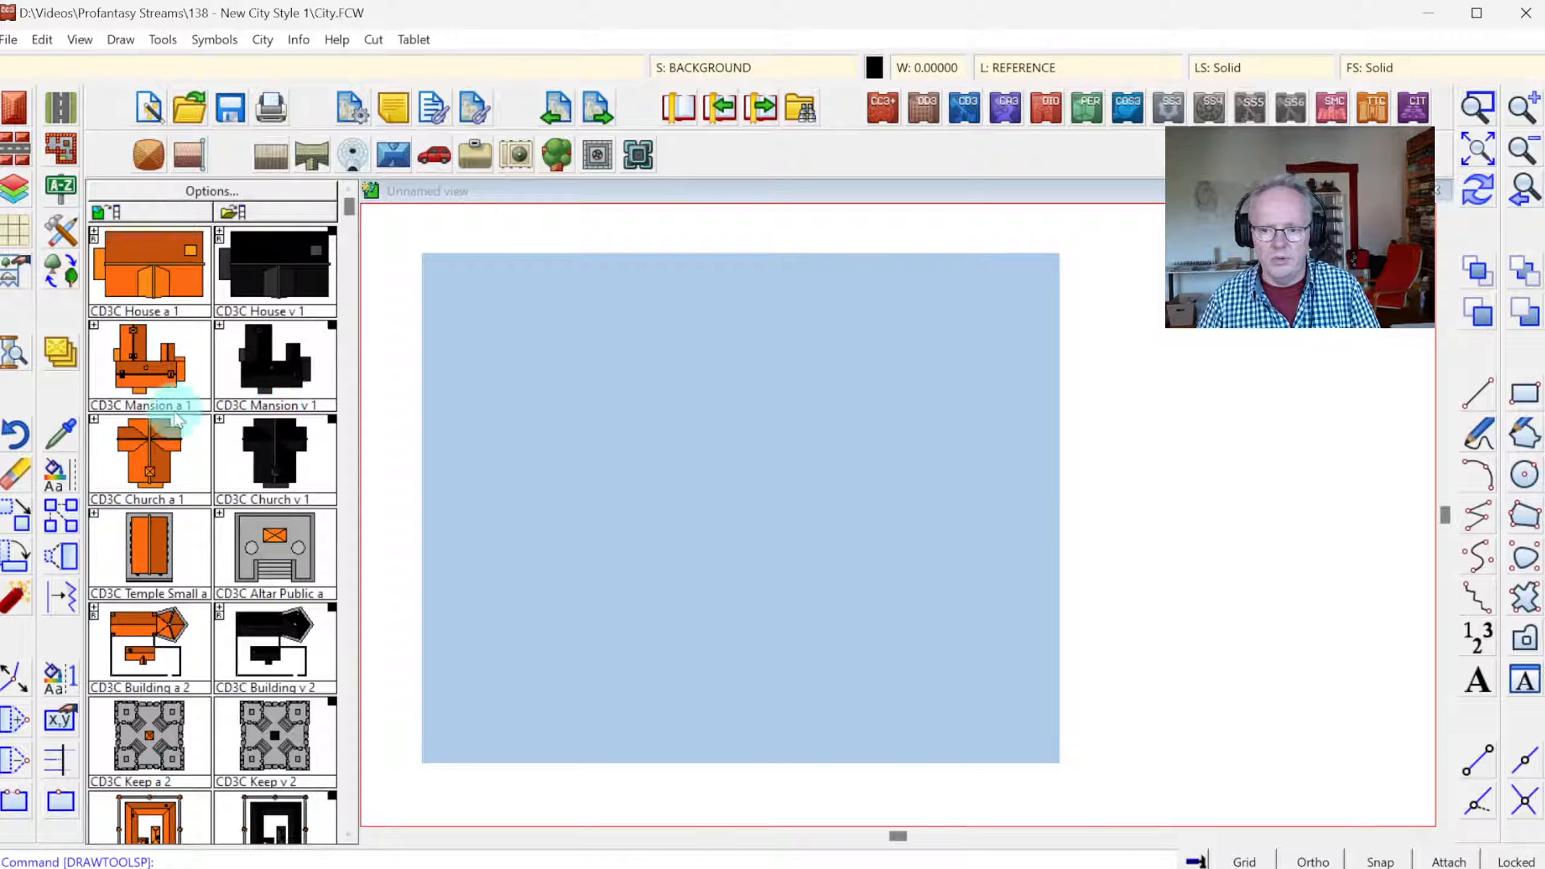
- Extract the drawing properties of the blue background rectangle and check its colour number in the palette
click(55, 447)
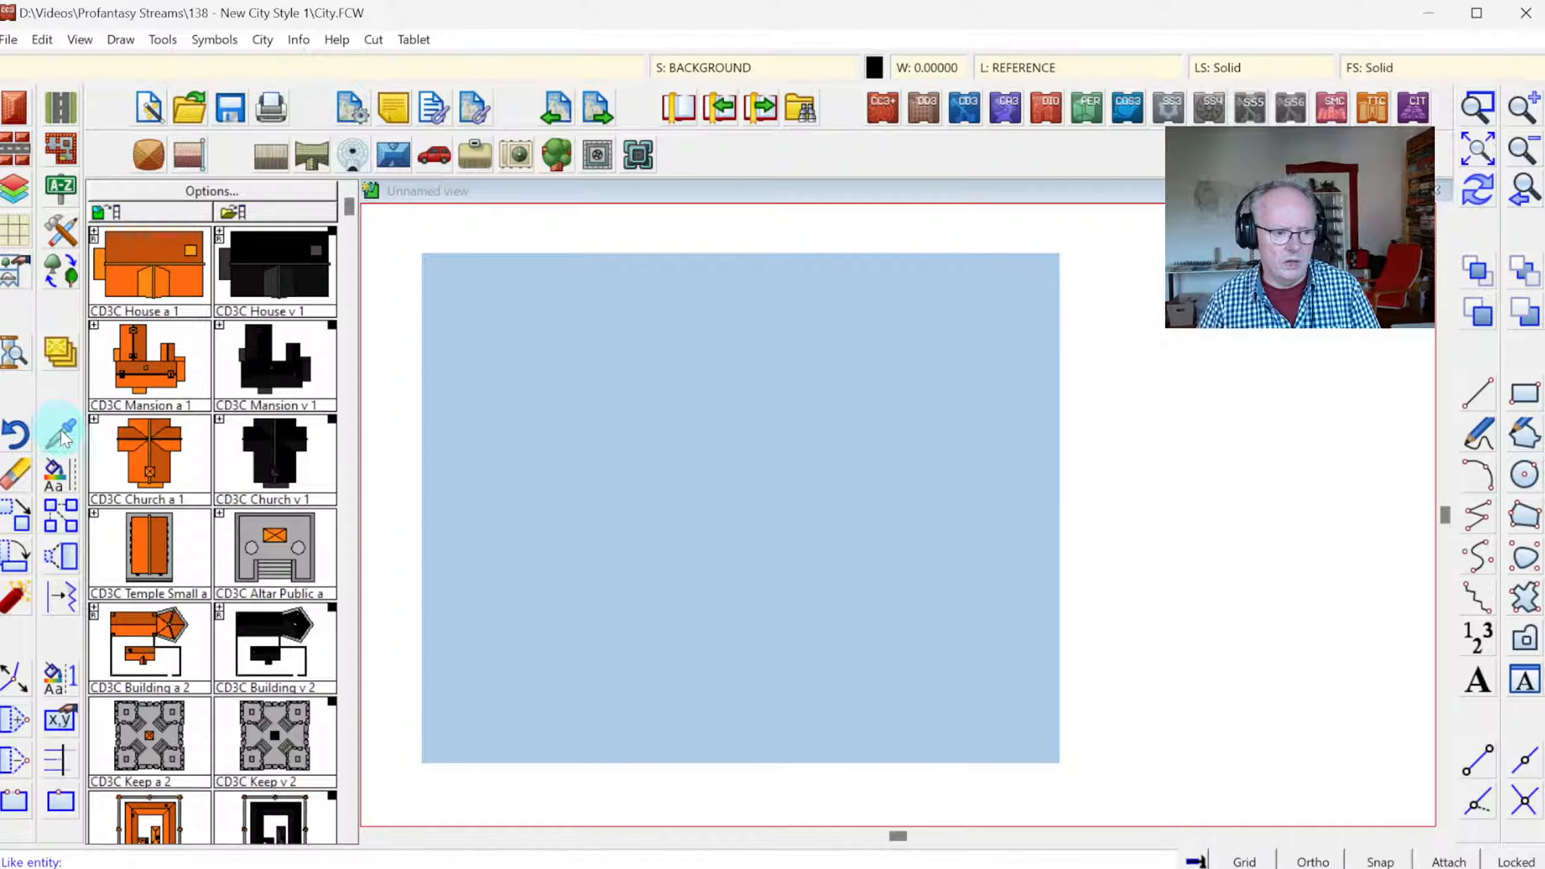
click(76, 391)
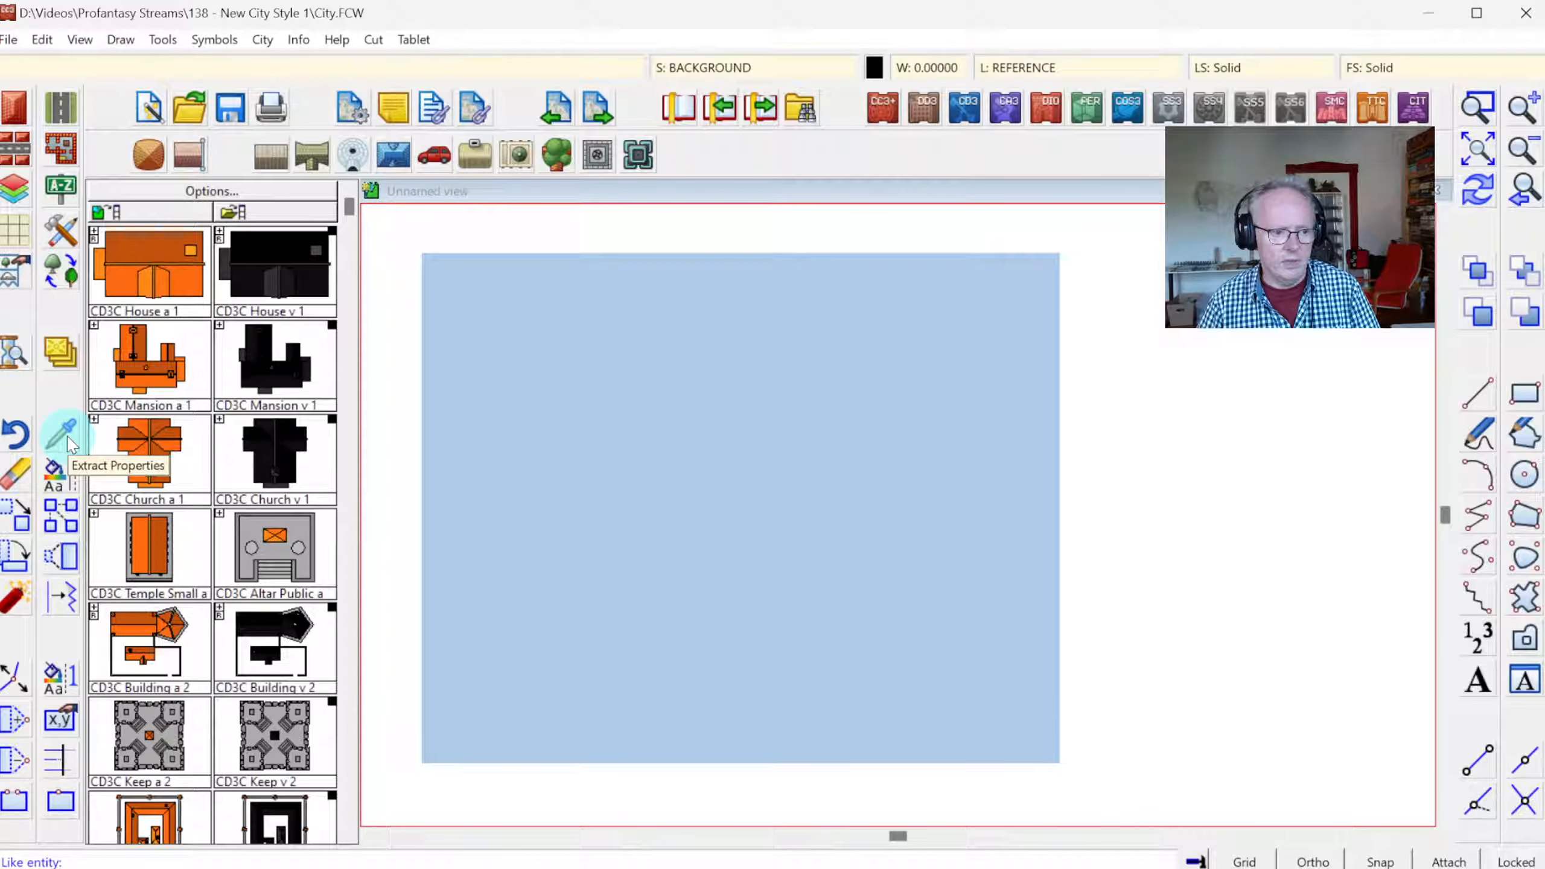
click(472, 257)
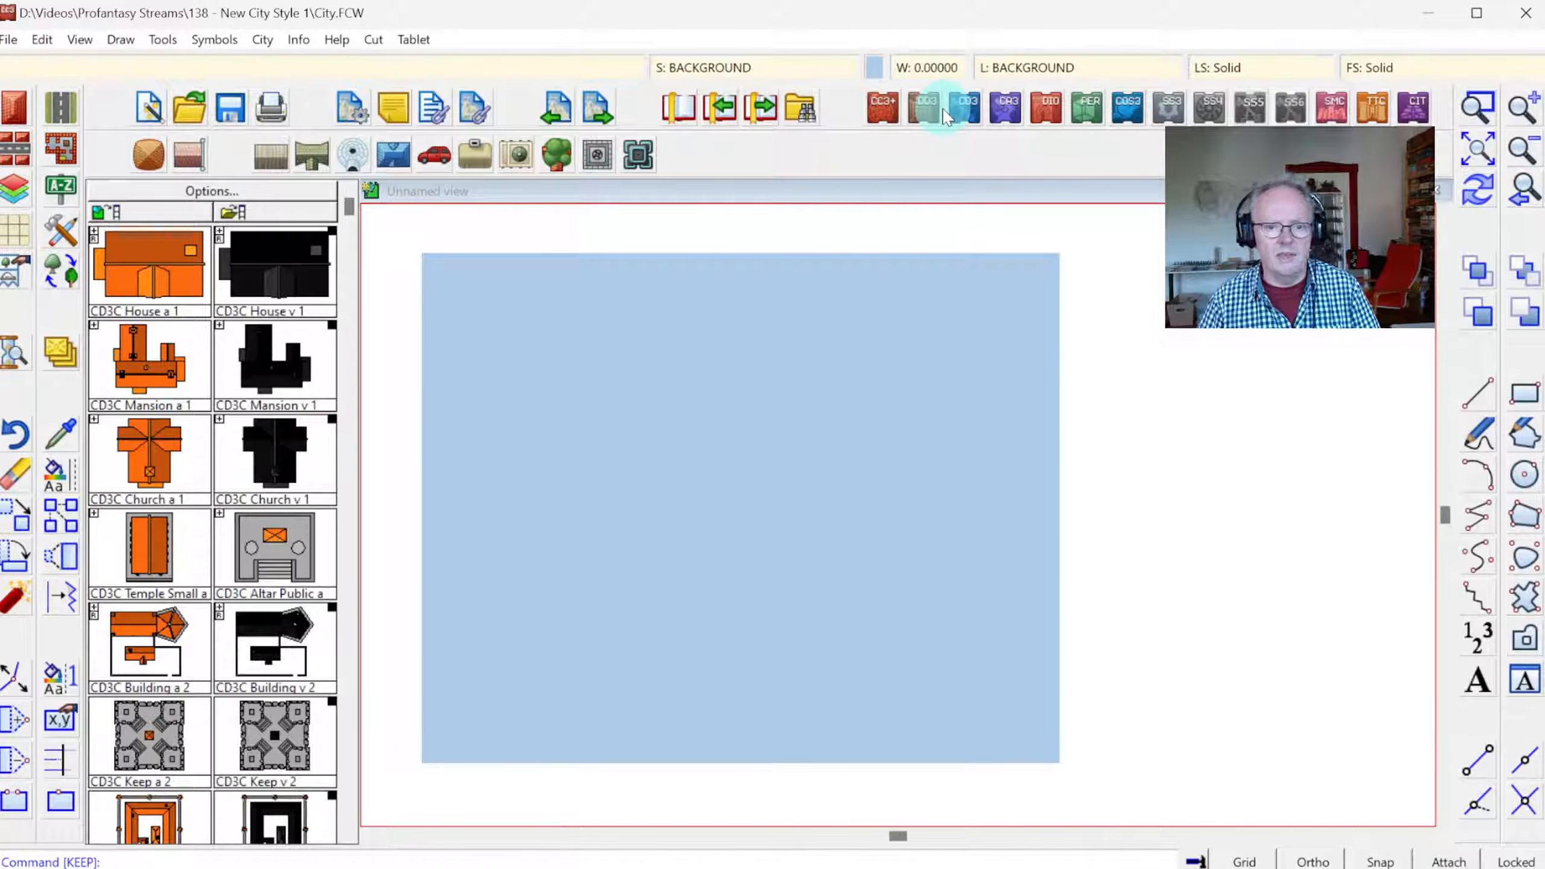
click(875, 70)
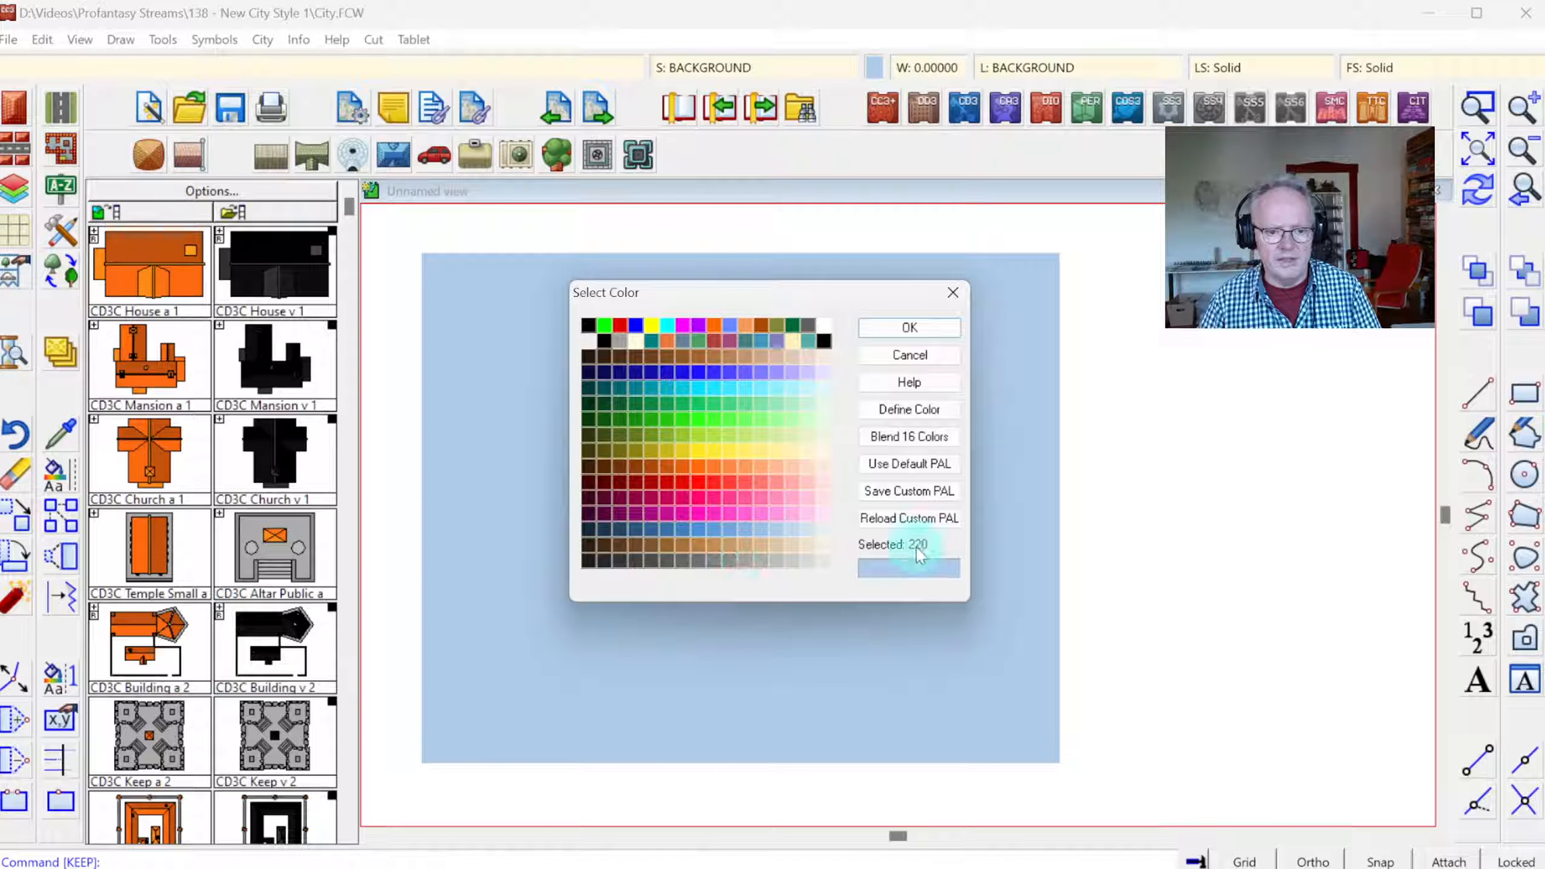
click(908, 329)
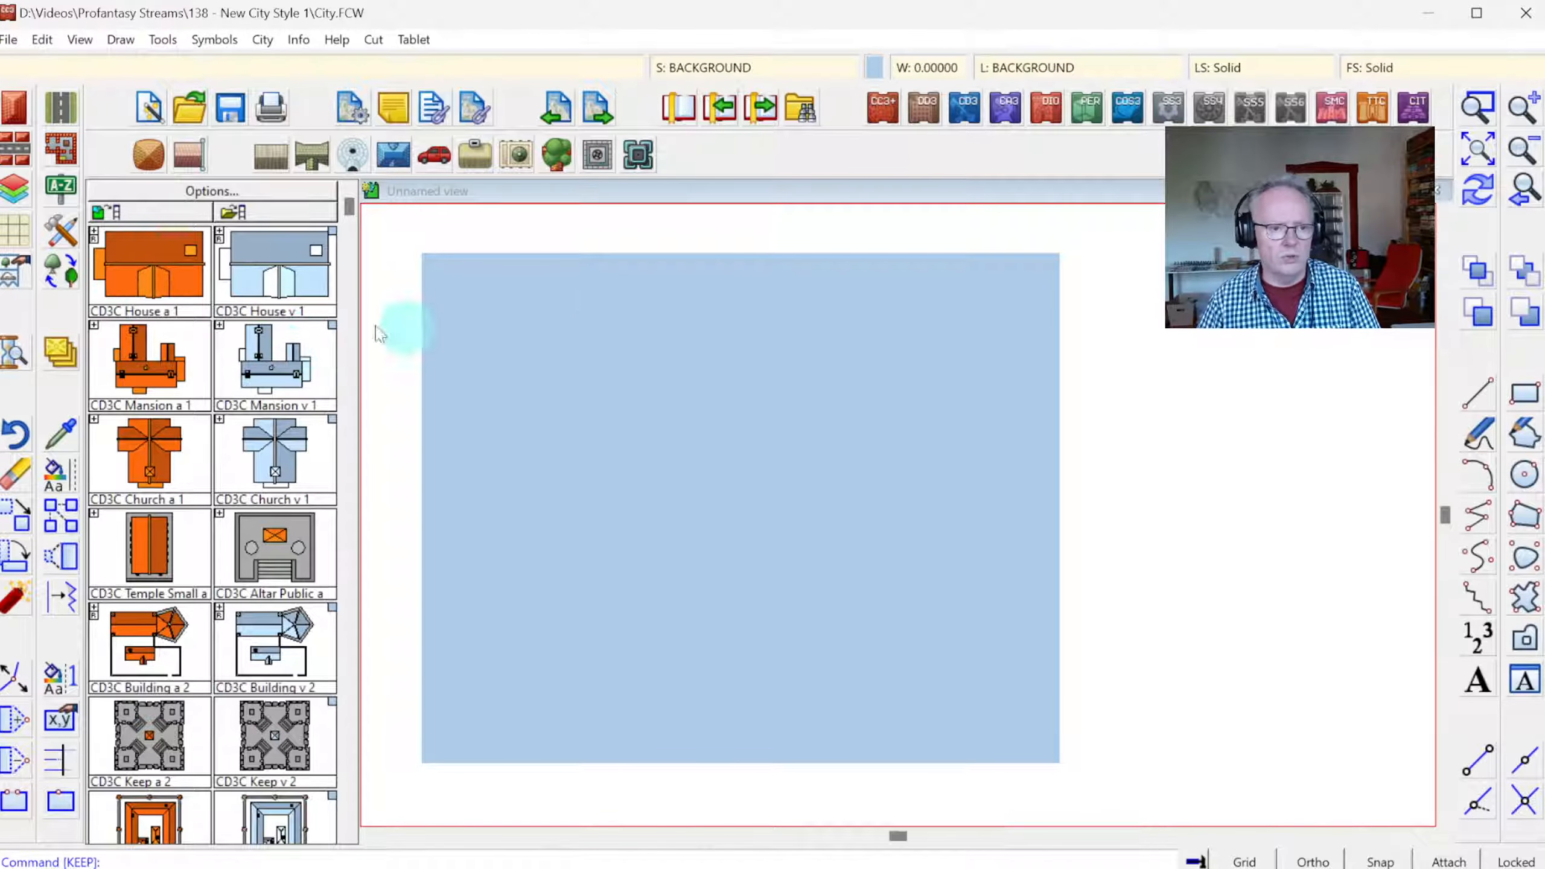
- Look through the City Vector DSA drawing tools to find the water tools
click(65, 237)
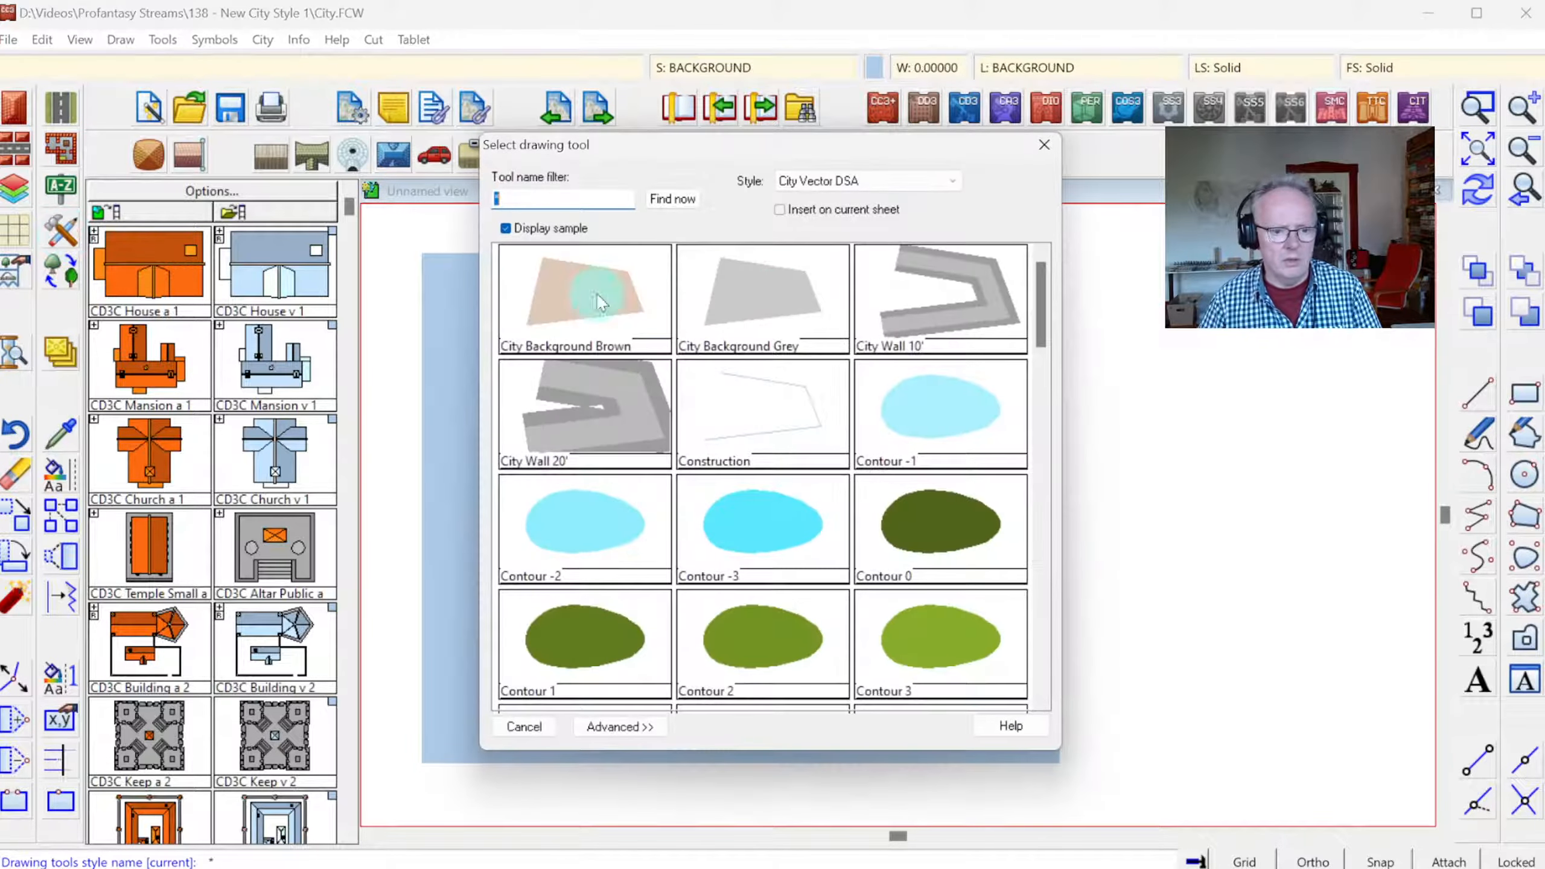
drag(1040, 297, 868, 410)
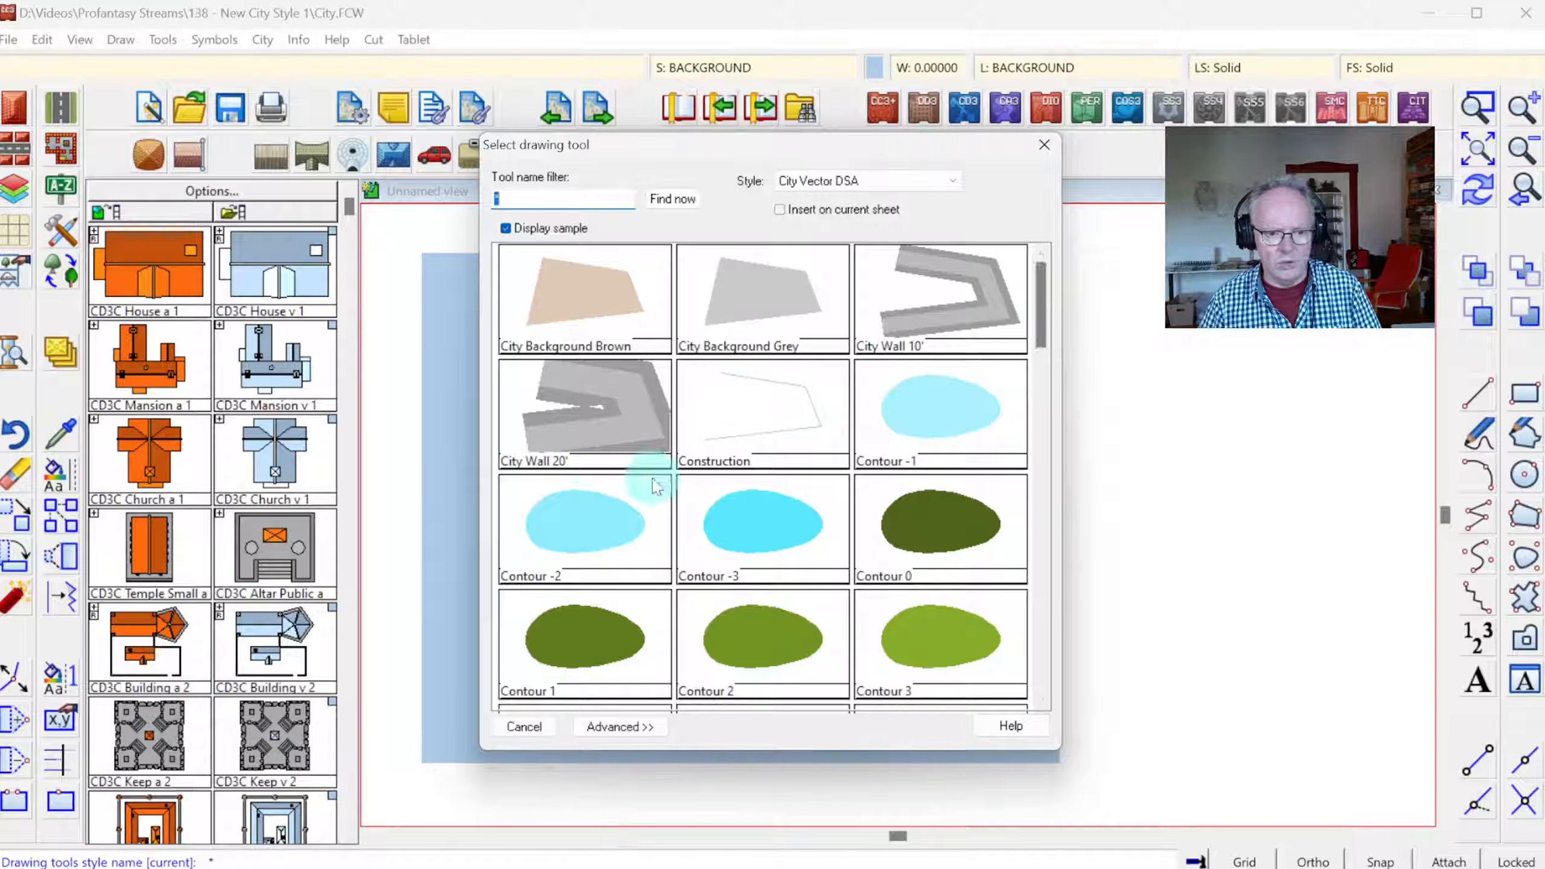
drag(1042, 293, 1007, 517)
scroll(1000, 535, down, 1)
scroll(972, 512, up, 2)
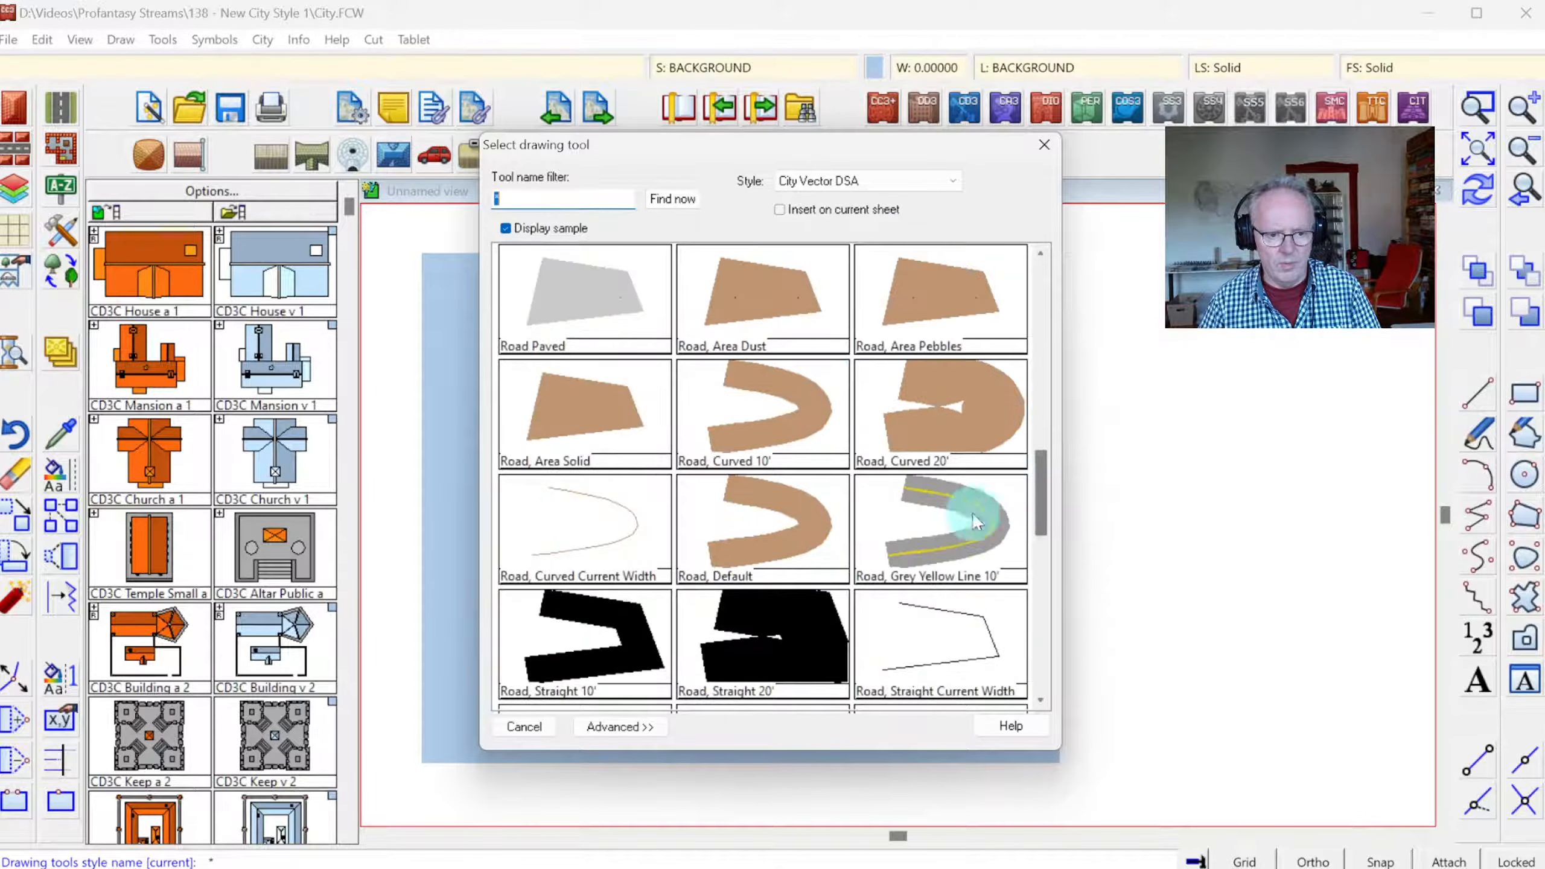
click(1038, 463)
drag(1037, 464, 1051, 631)
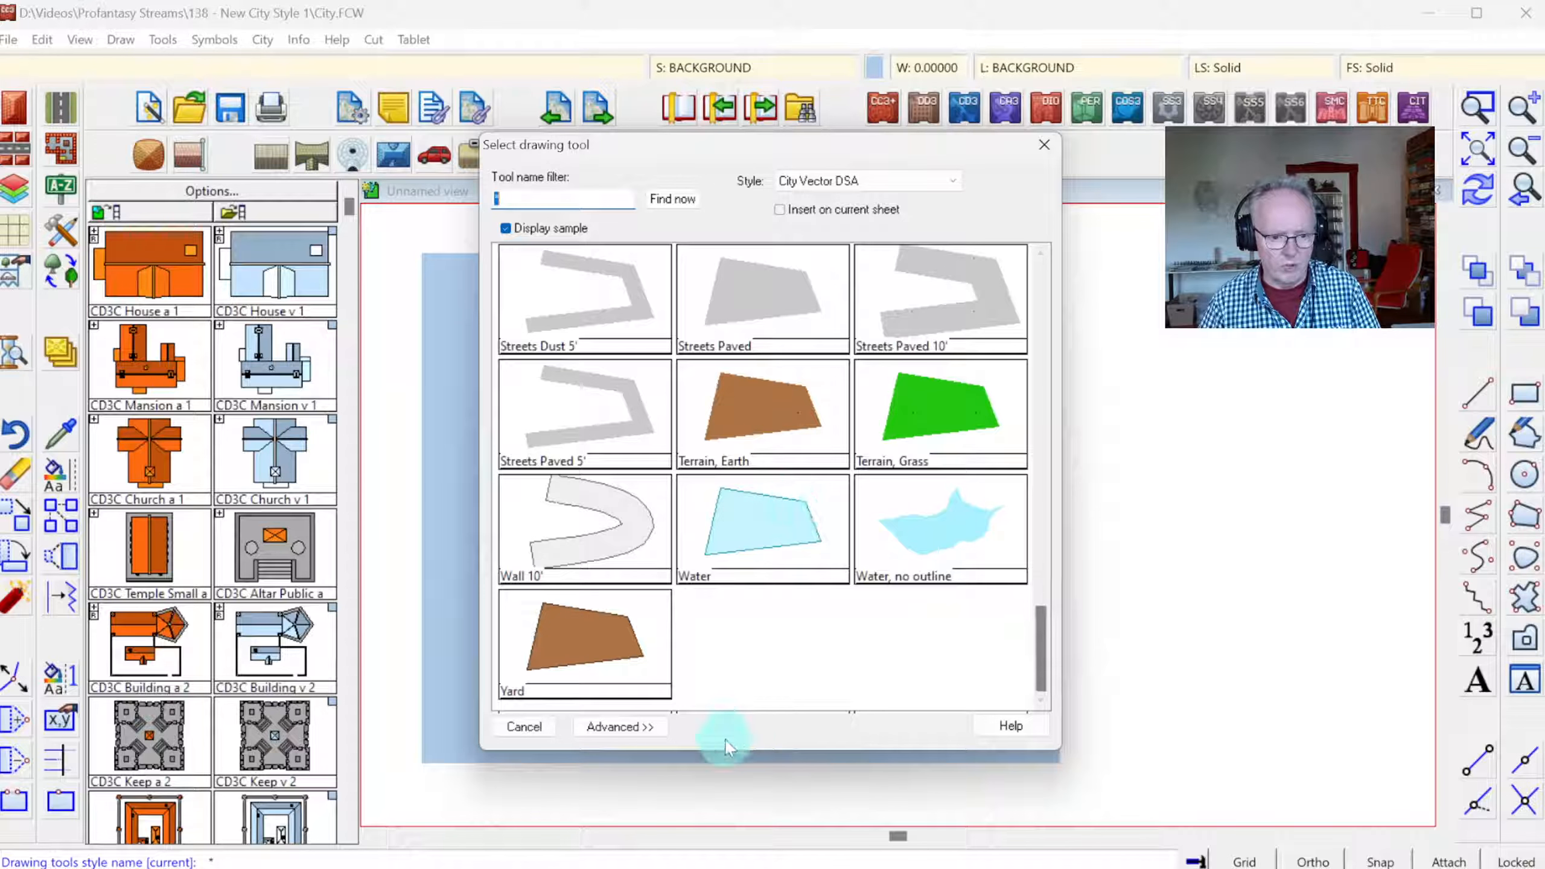
- Open the advanced drawing tool settings and set the Water tool to have no outline
click(620, 727)
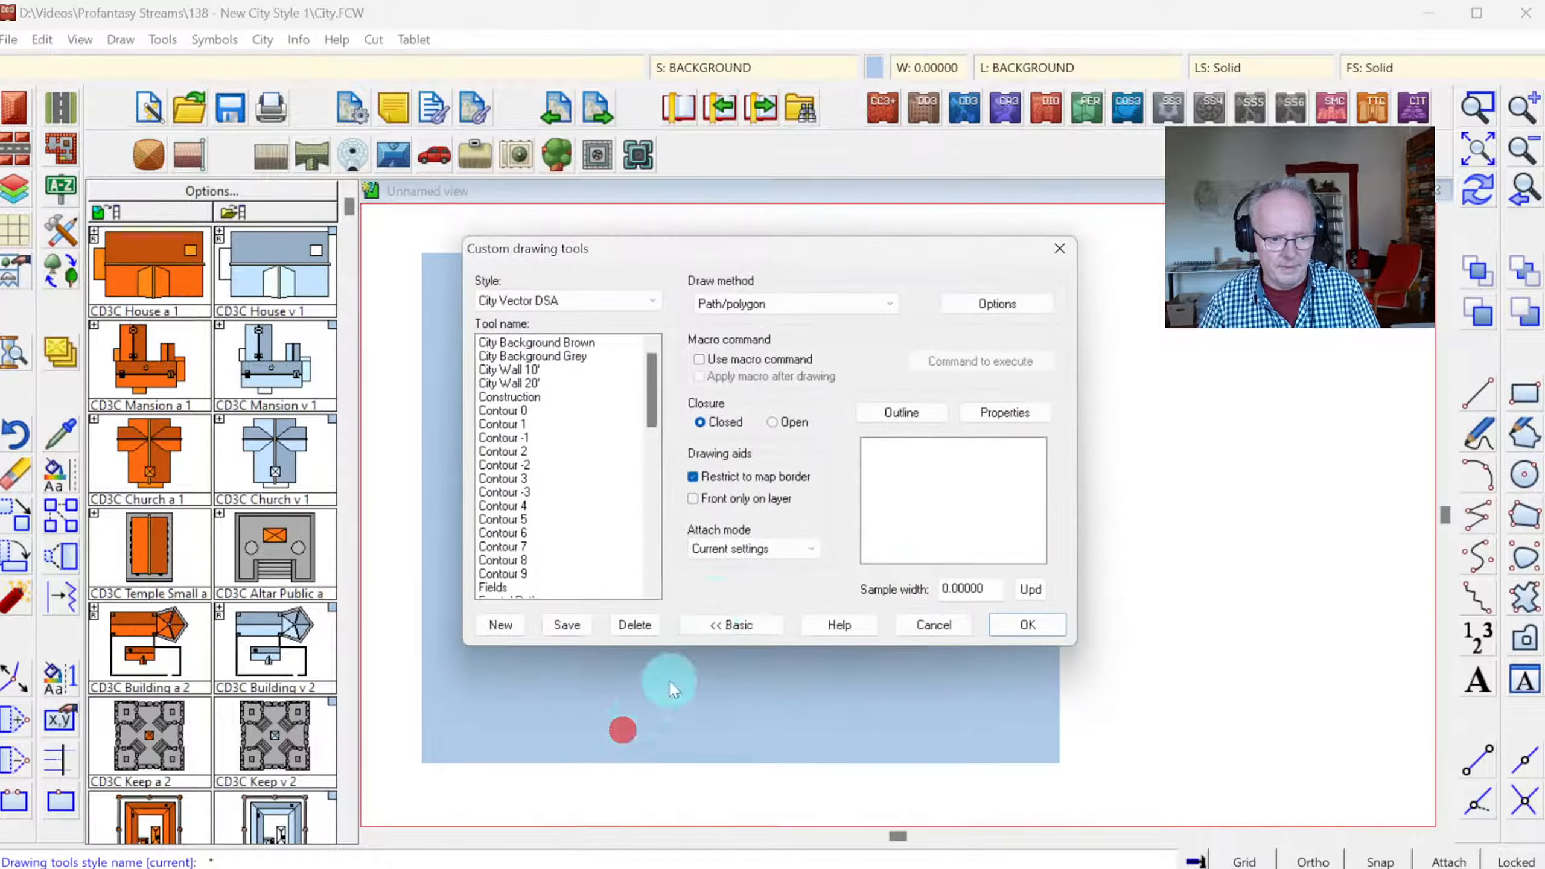
drag(654, 375, 669, 535)
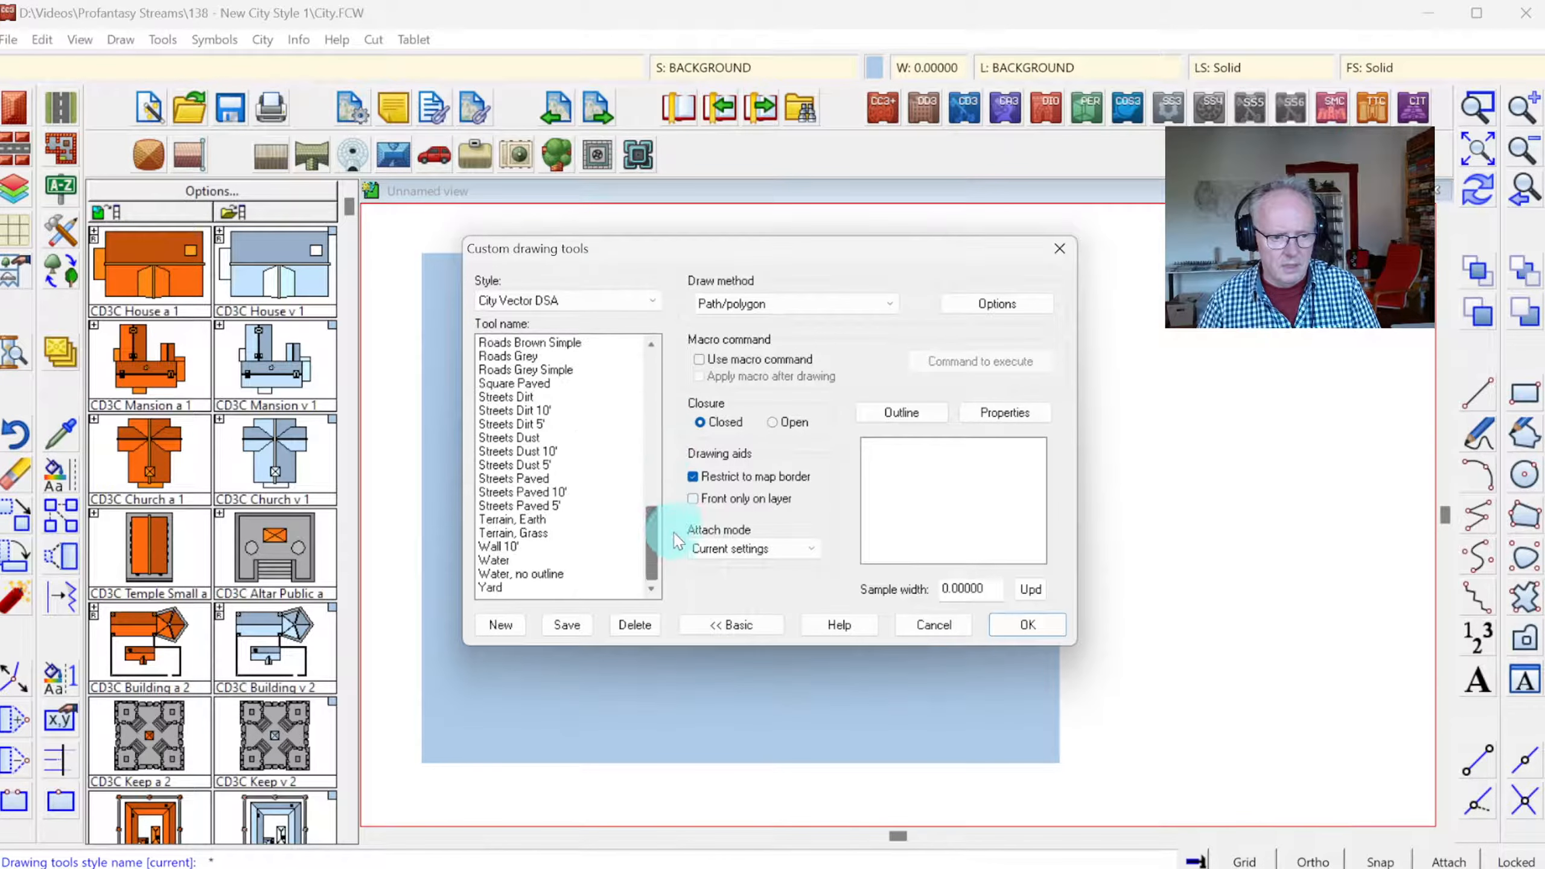
click(496, 561)
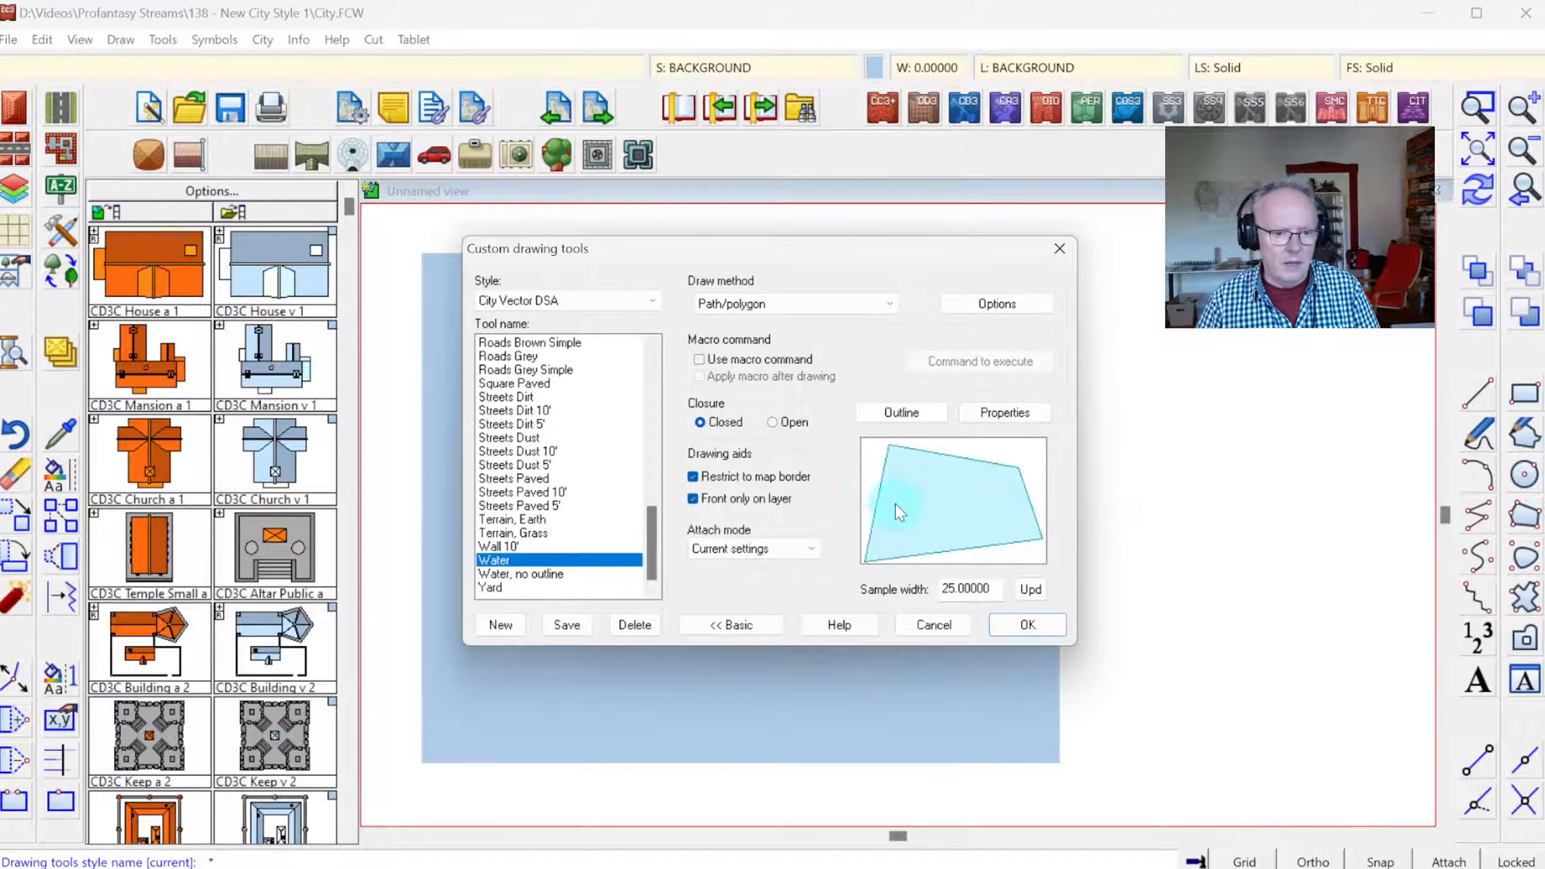
click(925, 425)
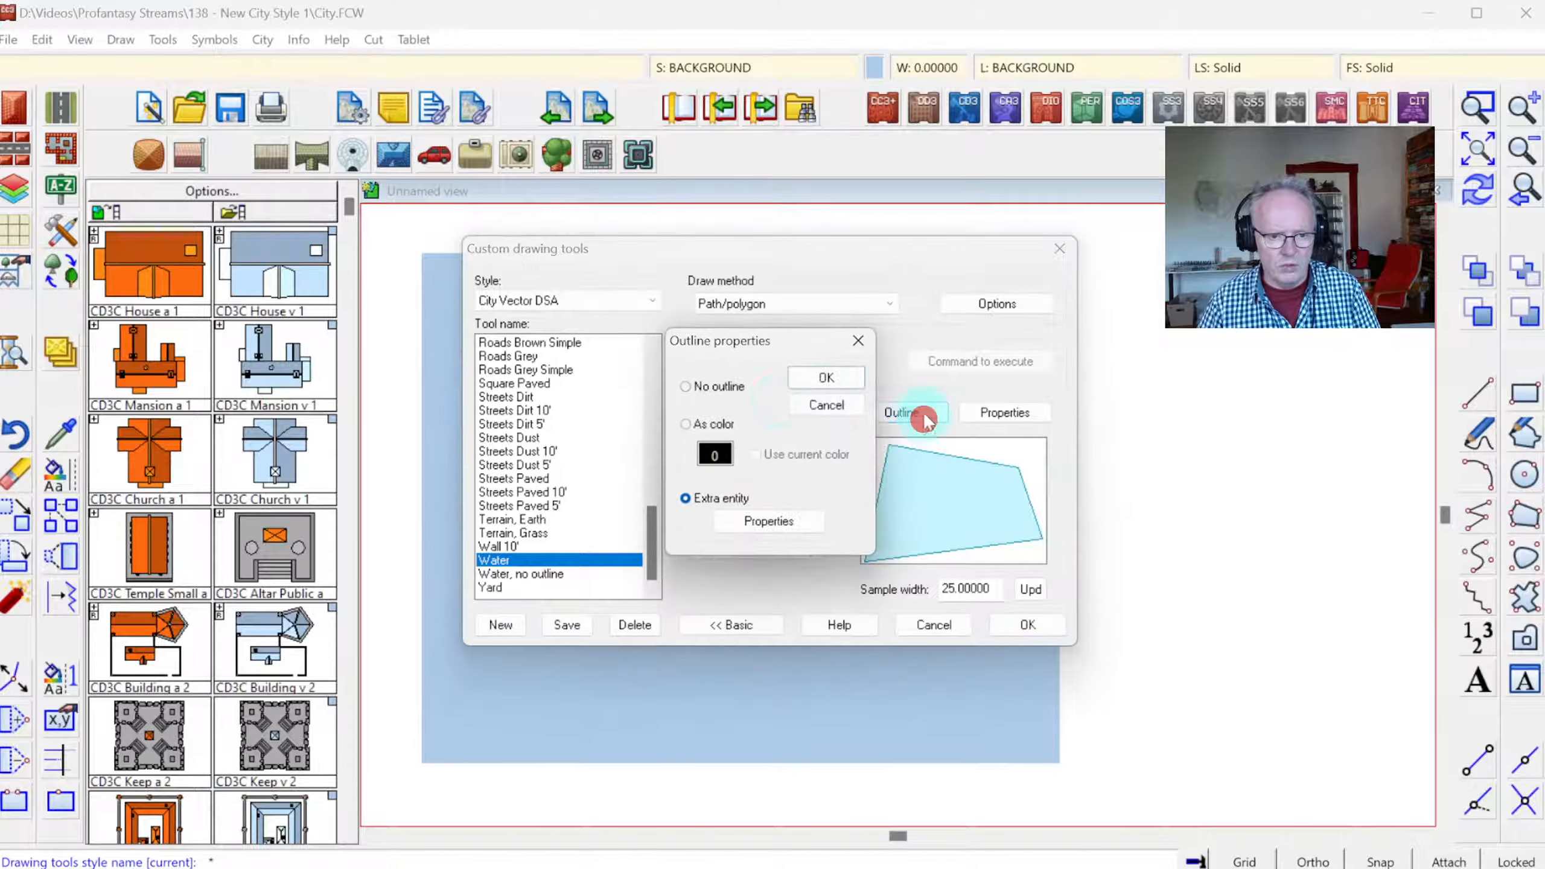
click(721, 387)
click(826, 377)
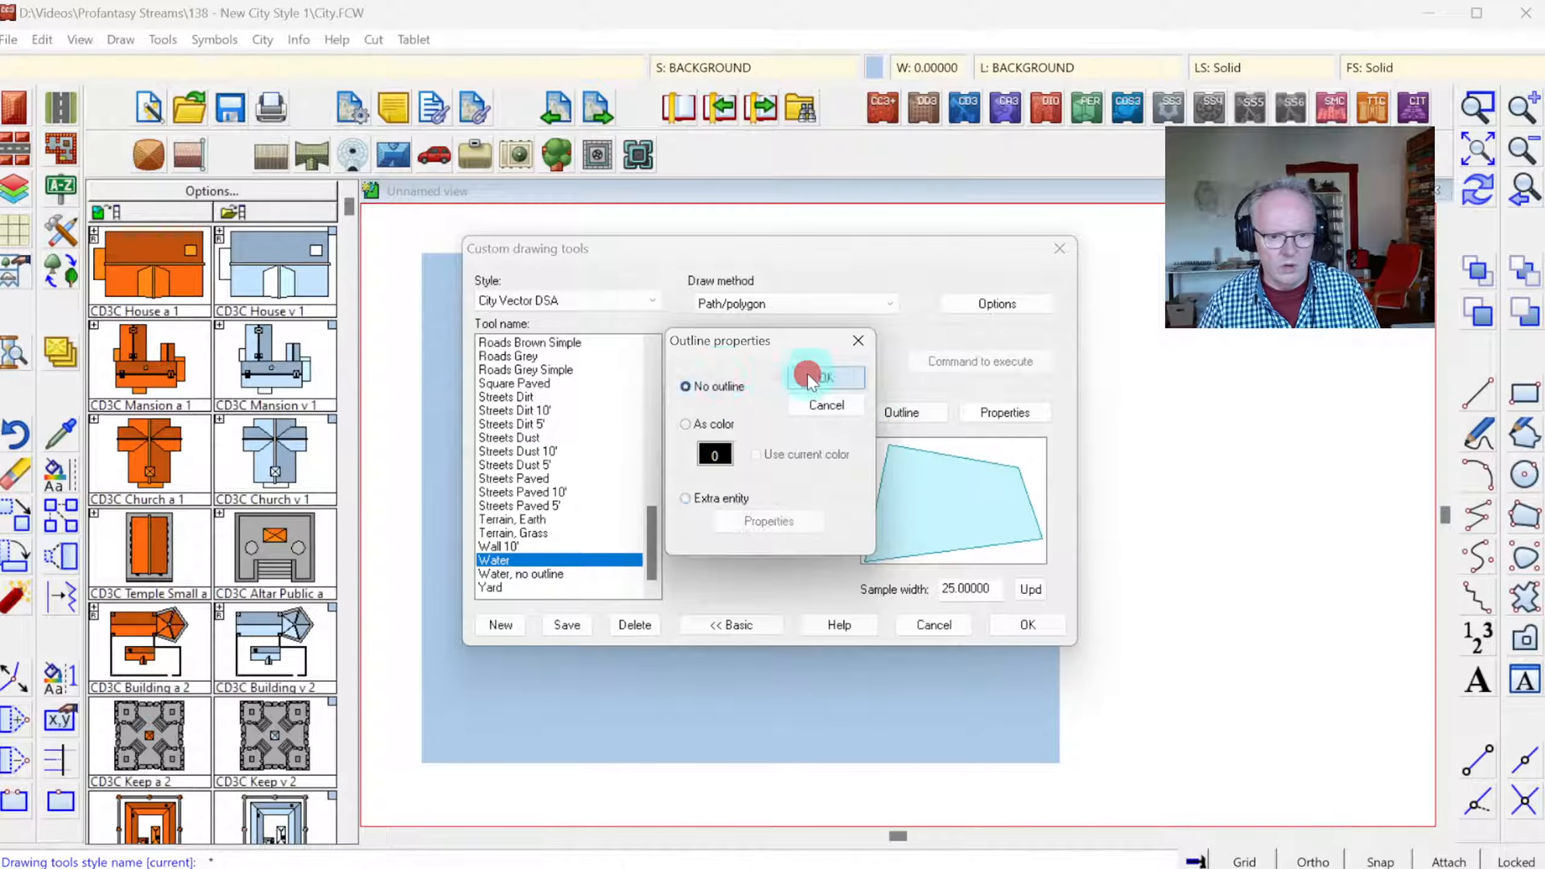
- Set the Water tool's sheet to WATER/RIVERS* and its colour to 220, and save the tool
click(1005, 414)
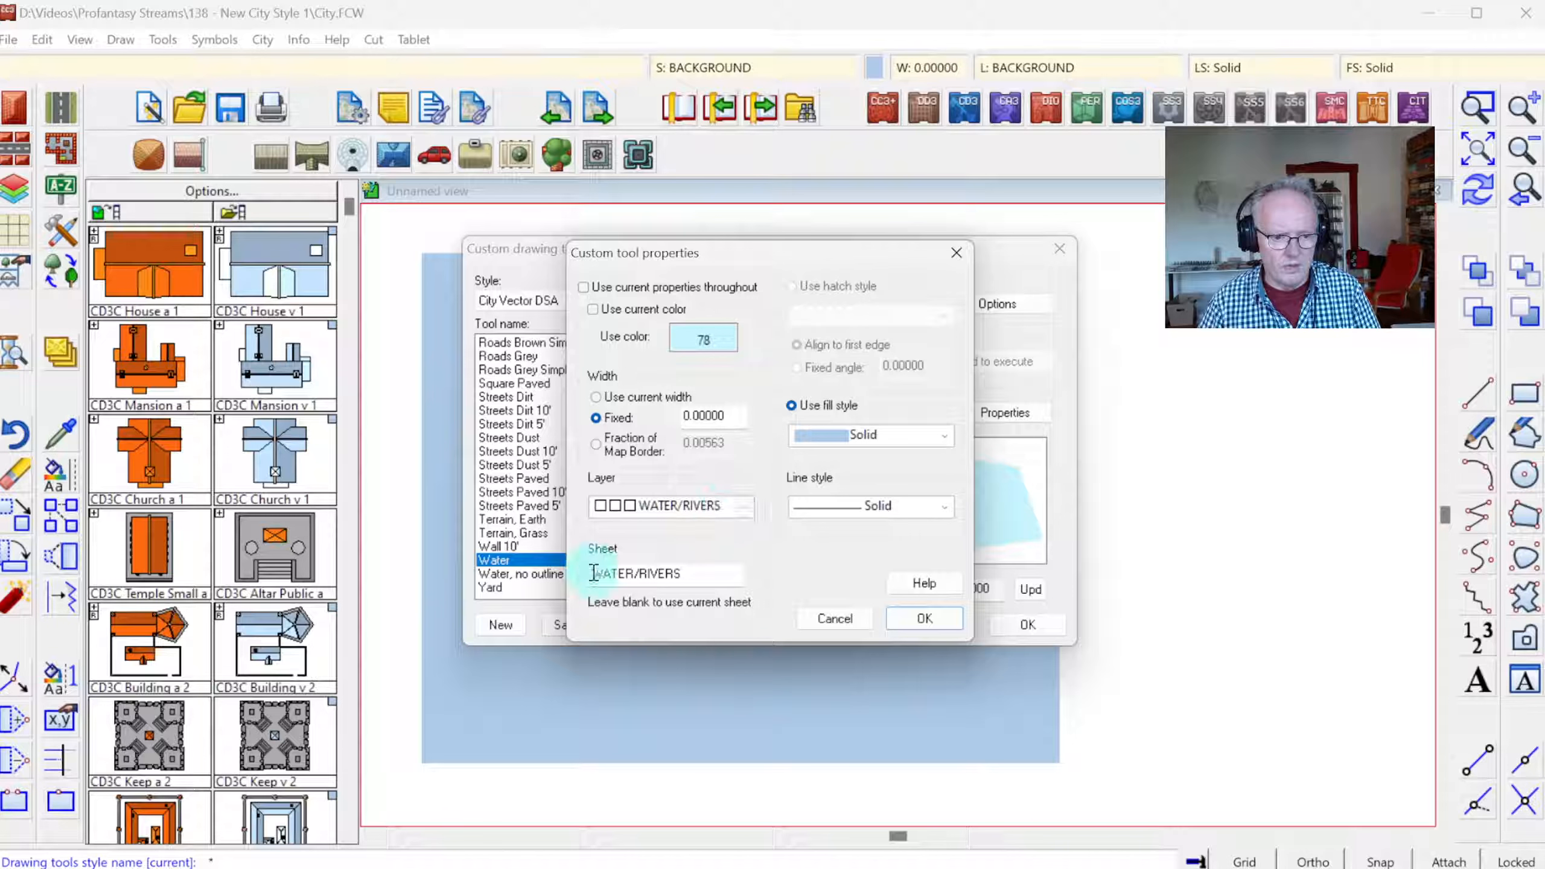
click(699, 572)
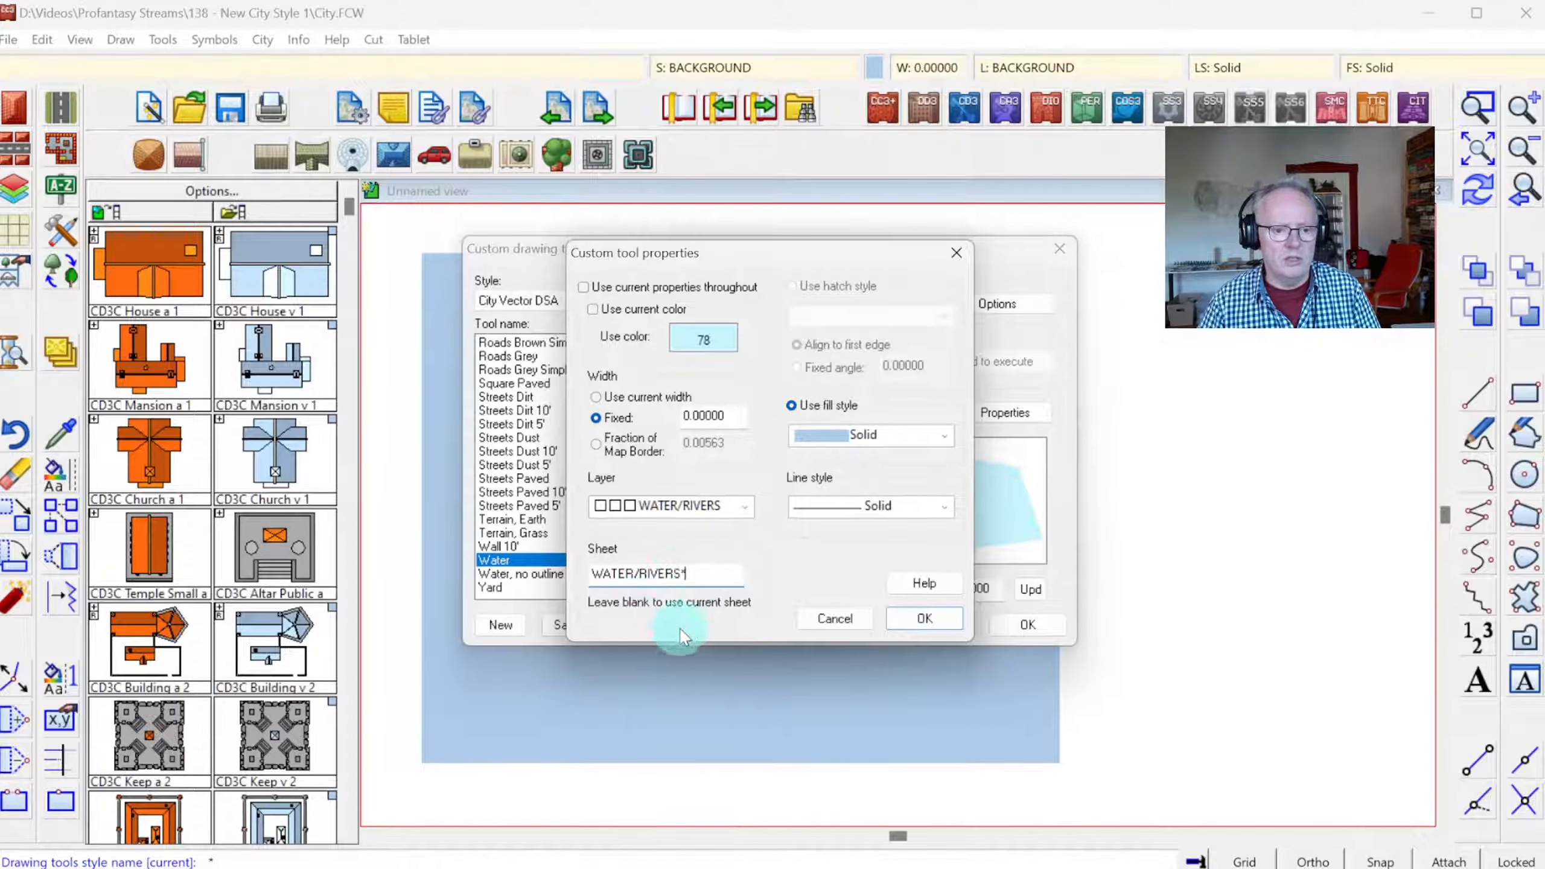
click(707, 336)
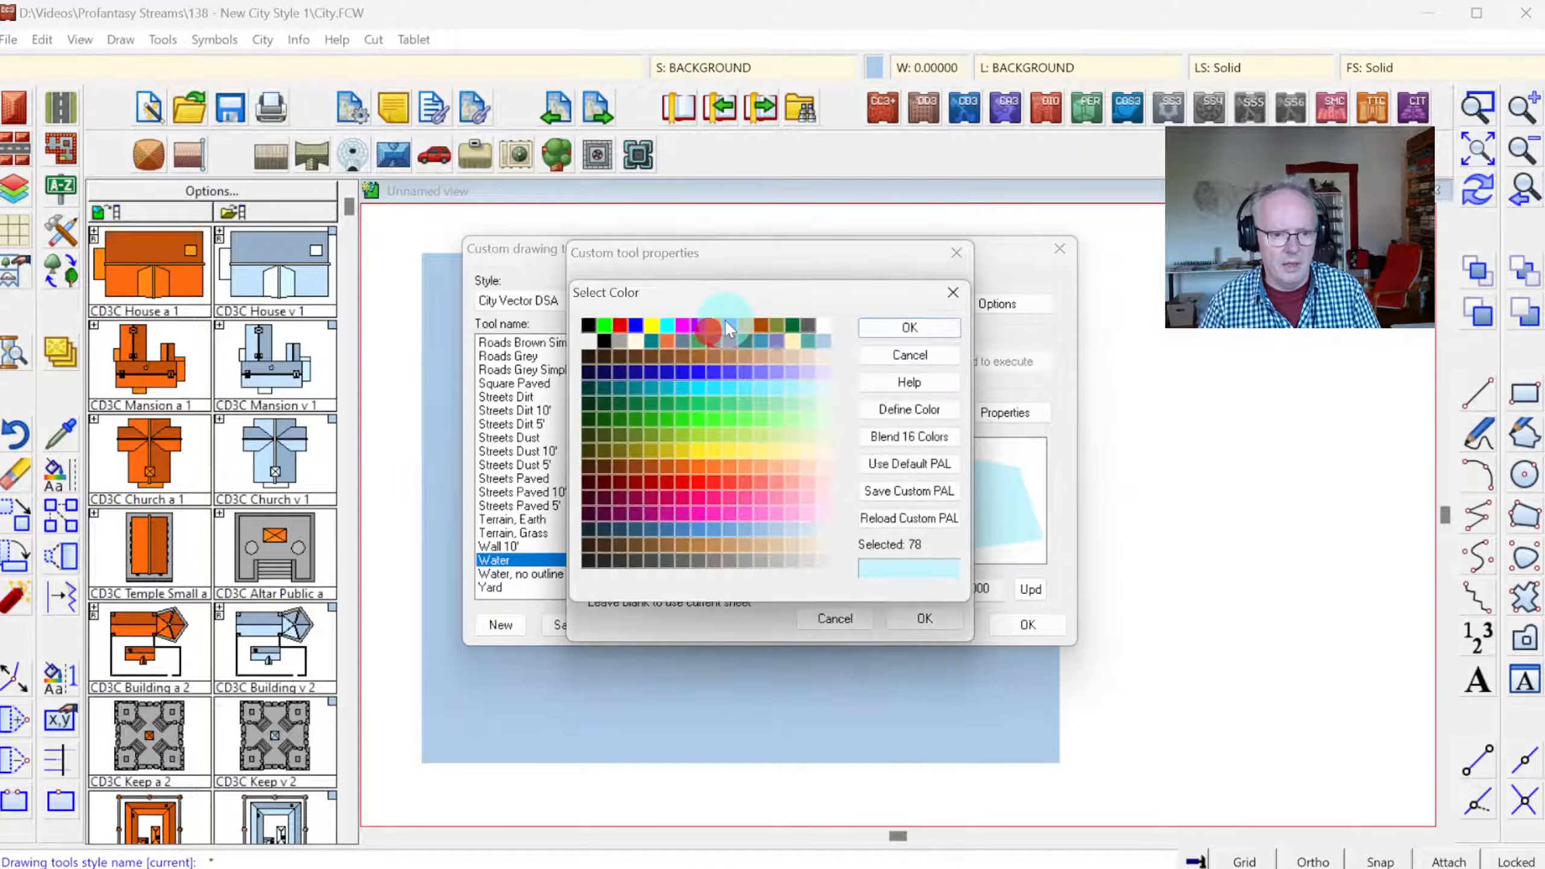
click(779, 529)
click(912, 329)
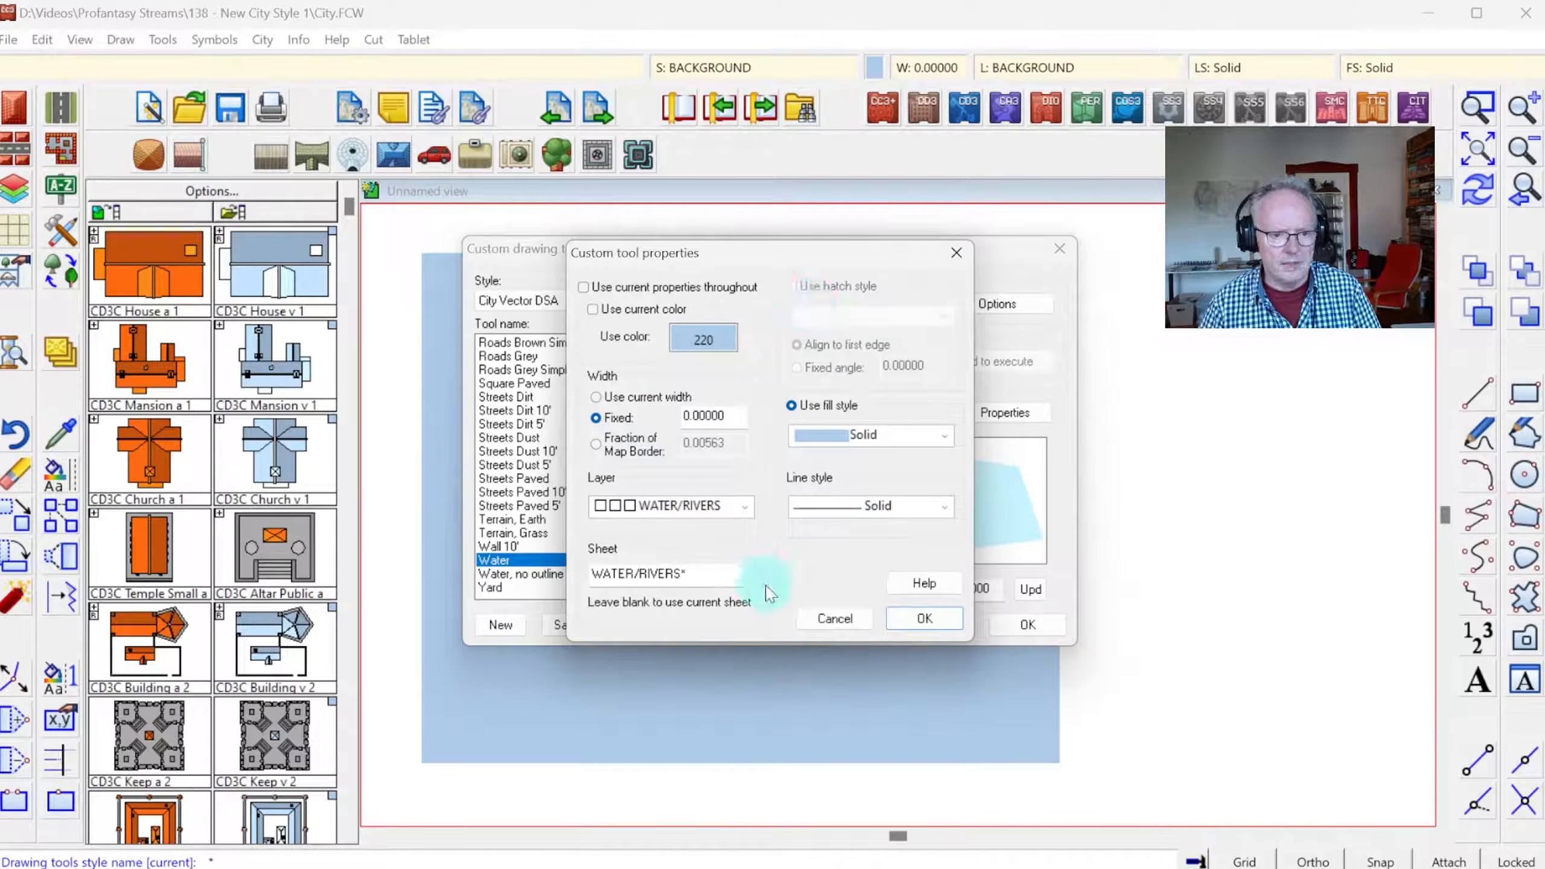
click(925, 620)
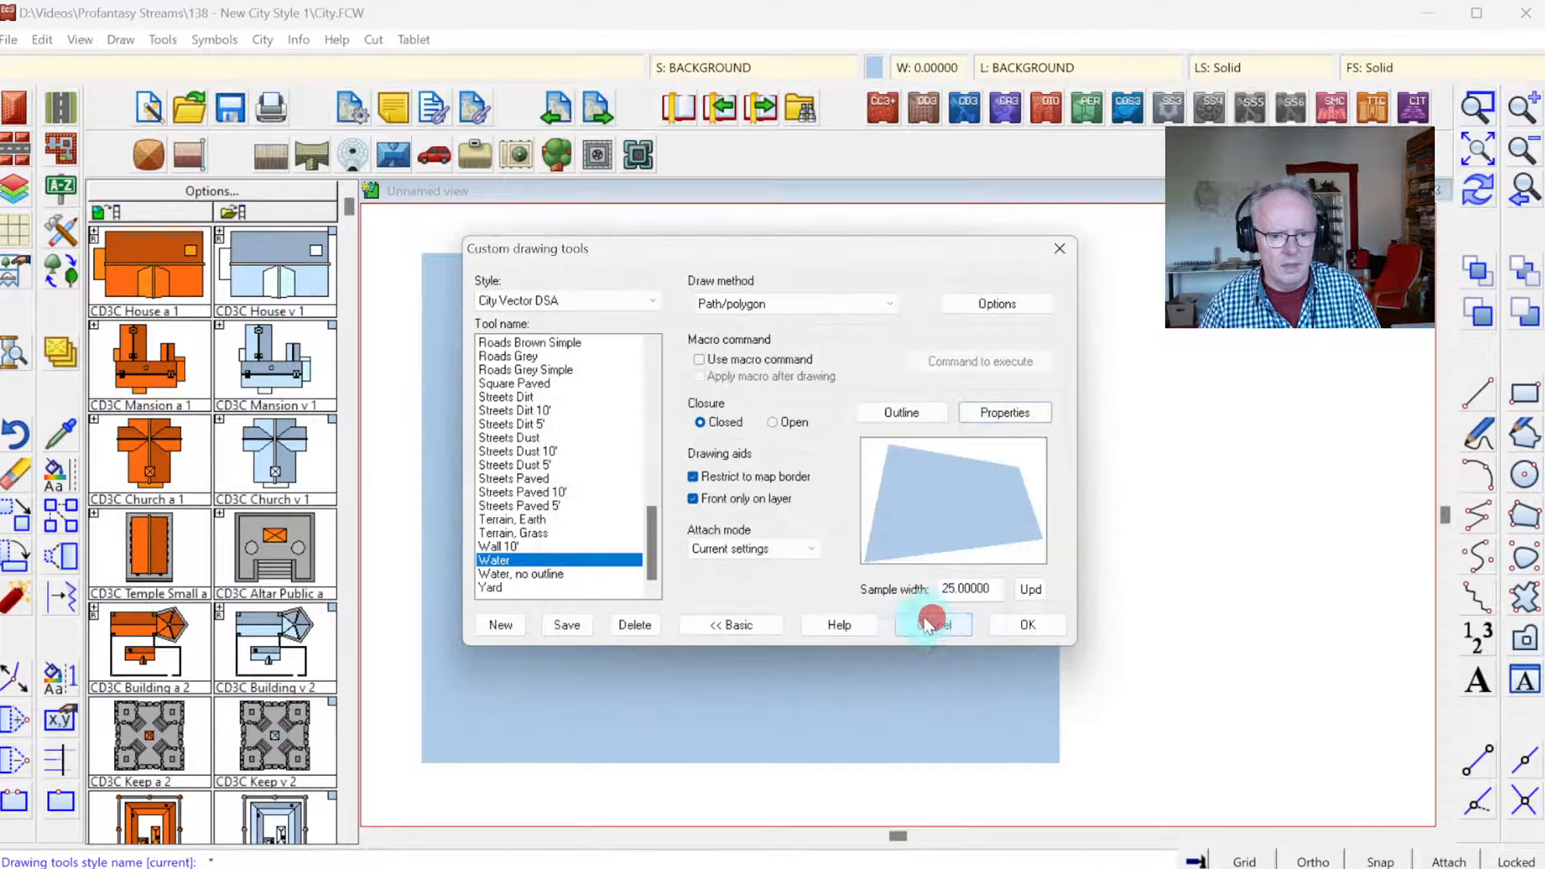
click(567, 625)
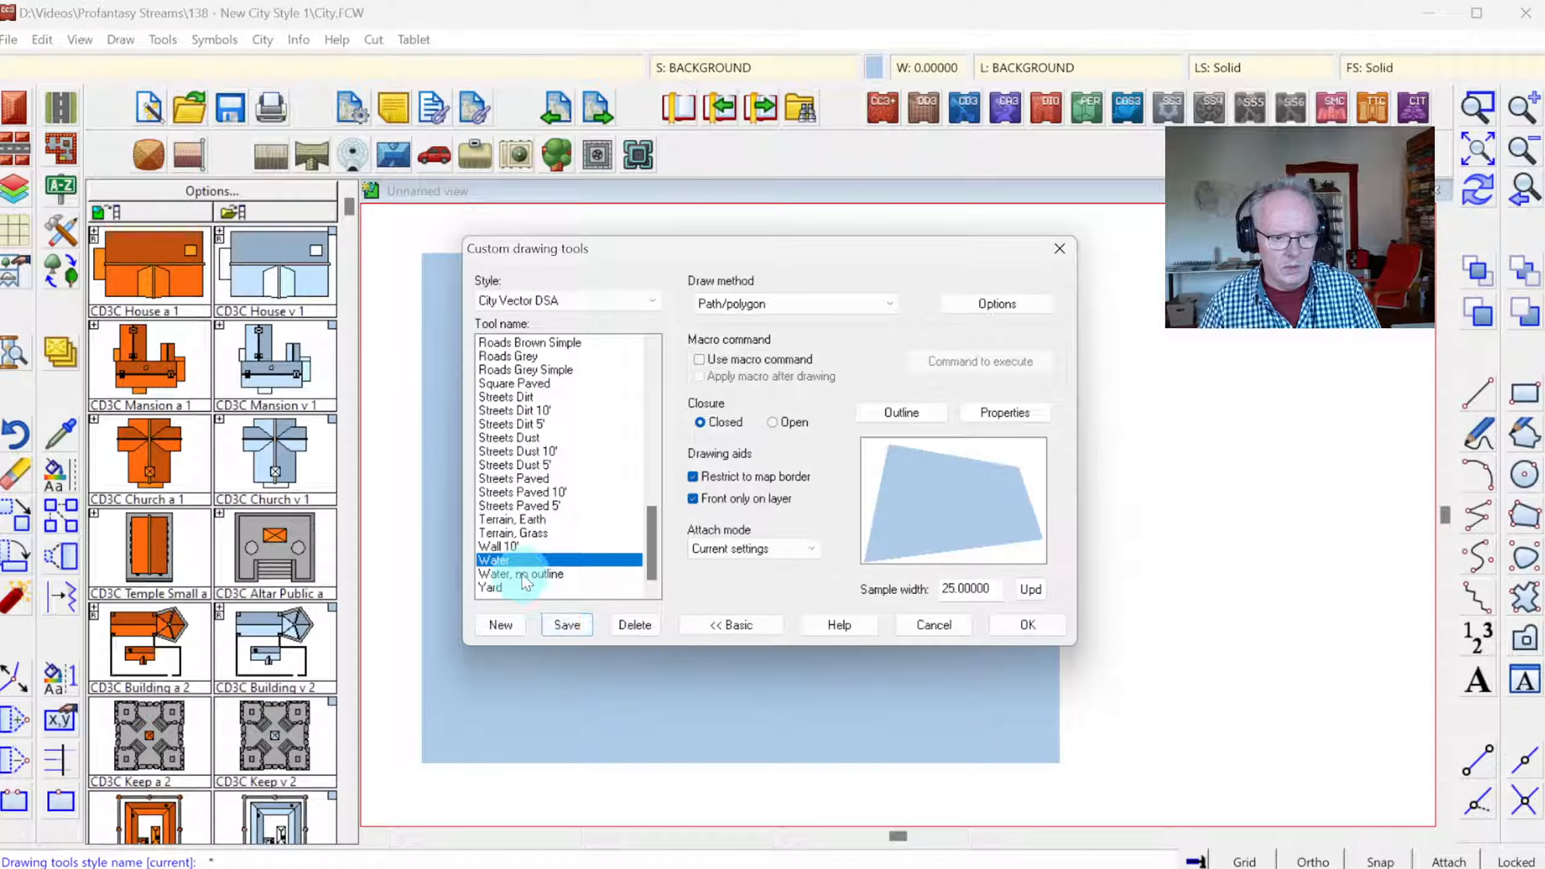
- Open the outline settings of the "Water, no outline" drawing tool
click(523, 576)
click(913, 412)
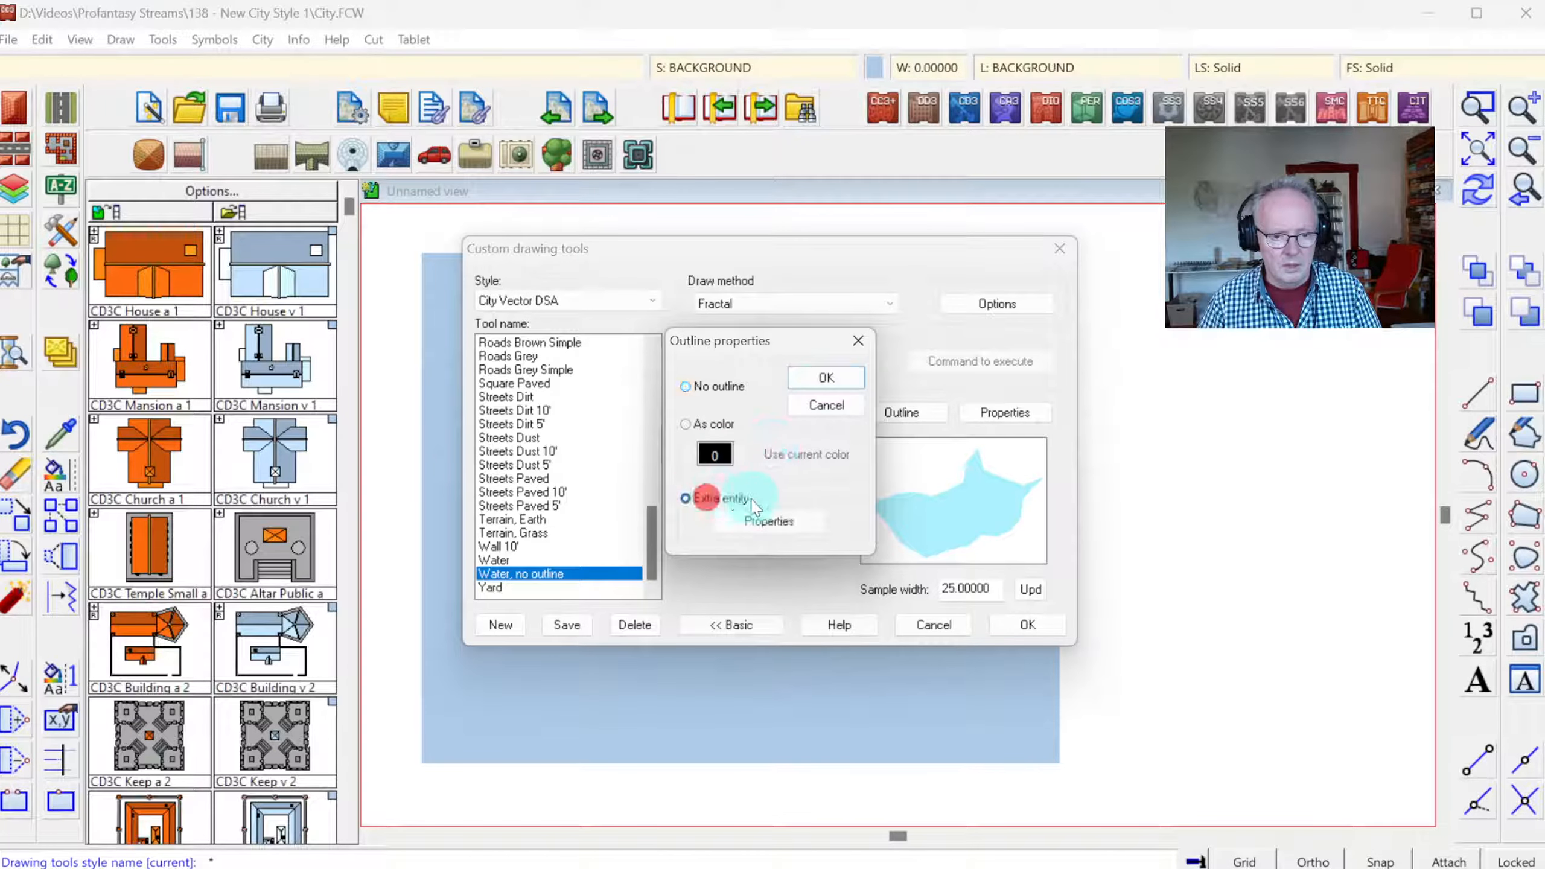
- Try an extra-entity outline on the "Water, no outline" tool with a pale blue palette colour, and cancel the outline's property changes
click(706, 498)
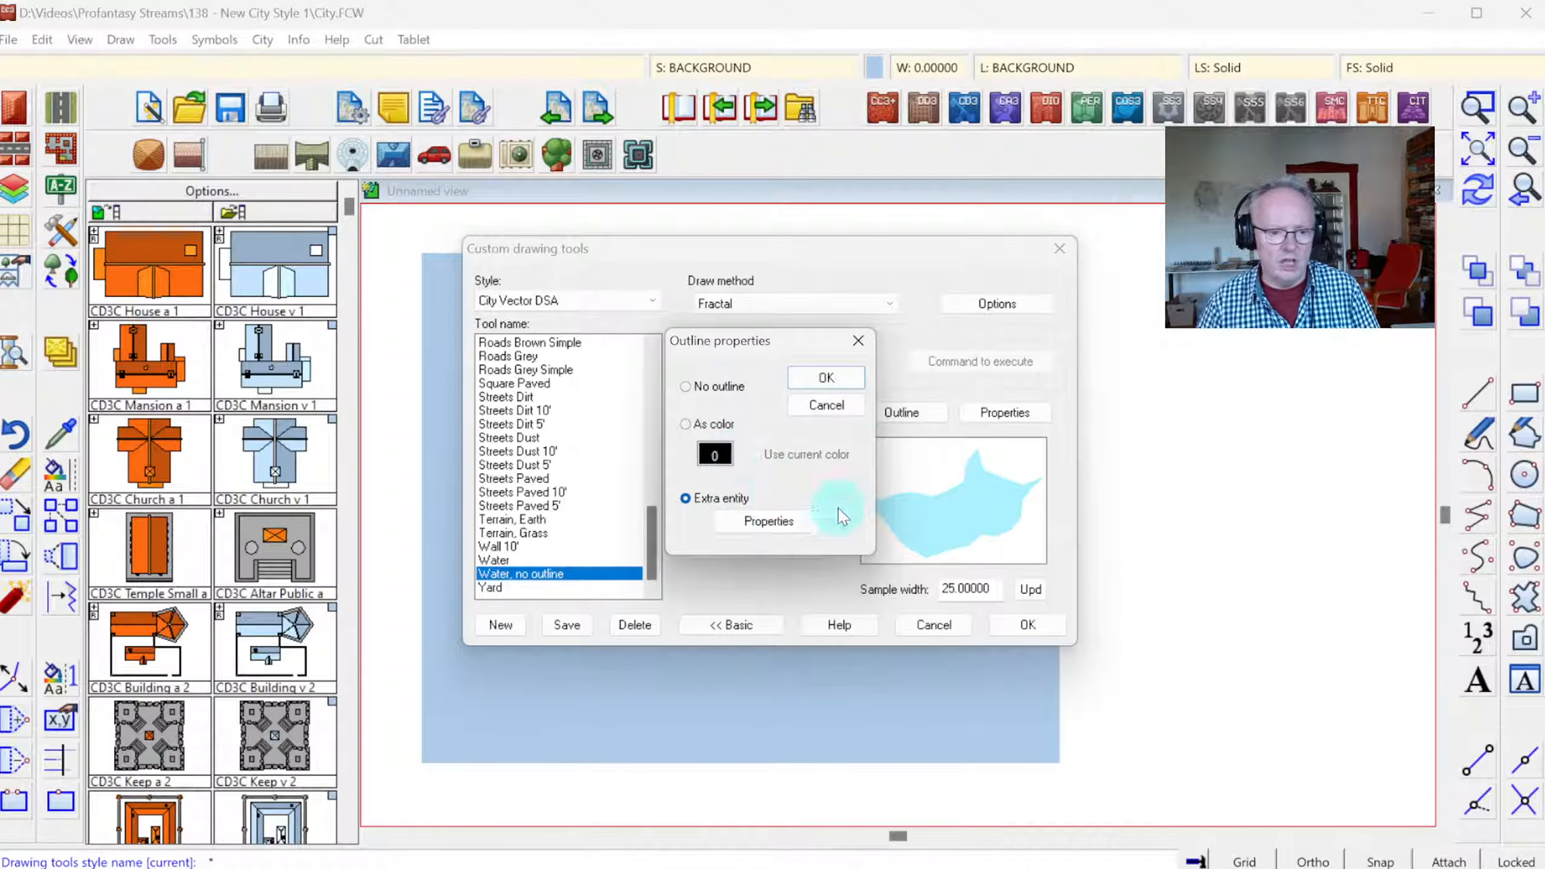
click(768, 523)
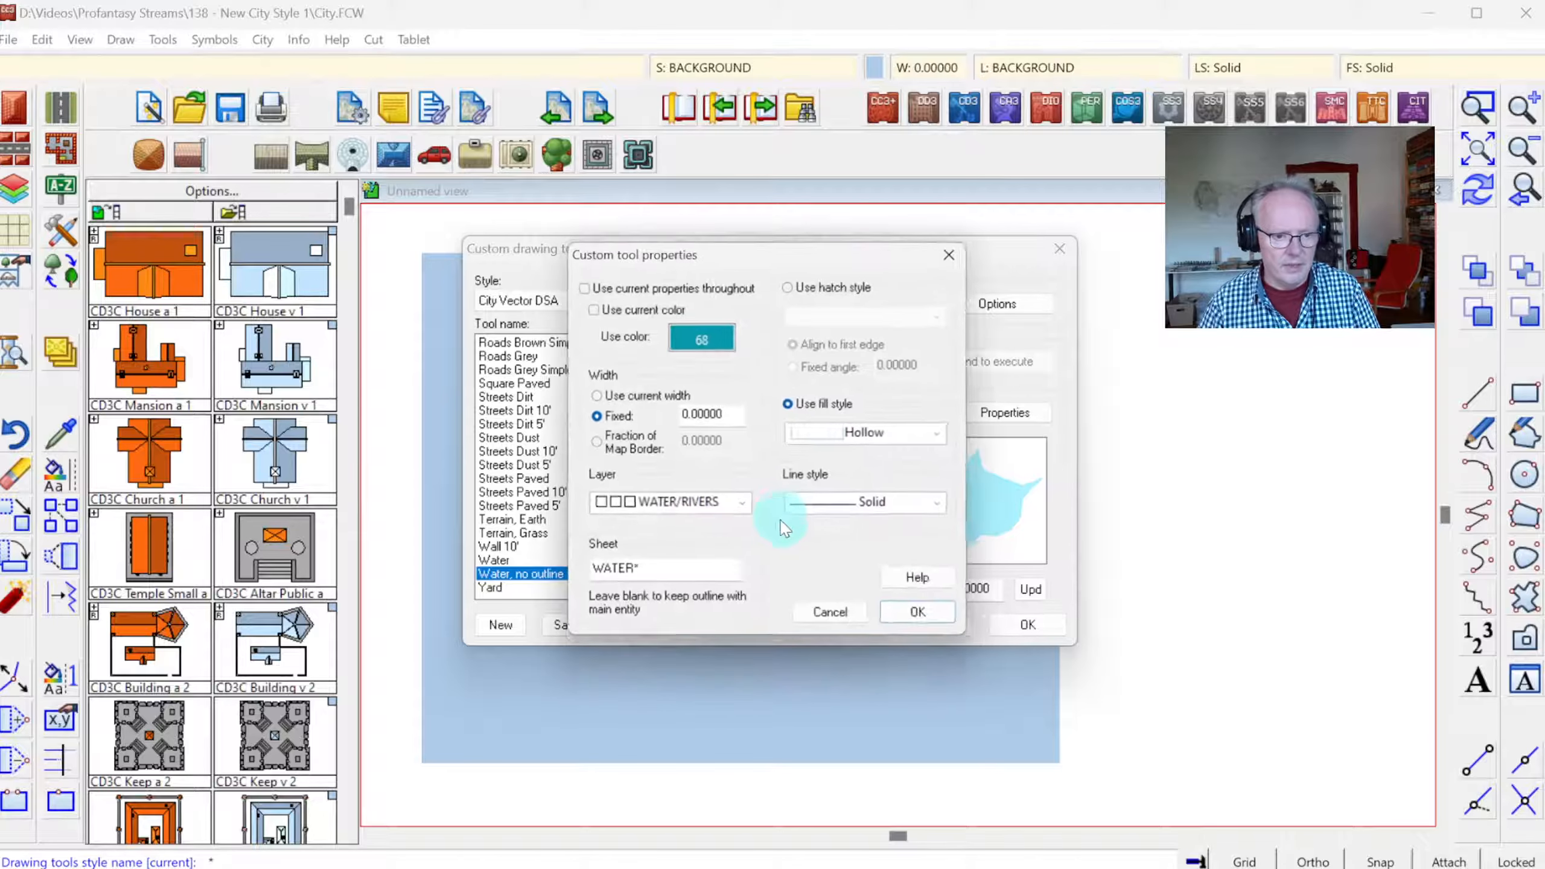
click(708, 353)
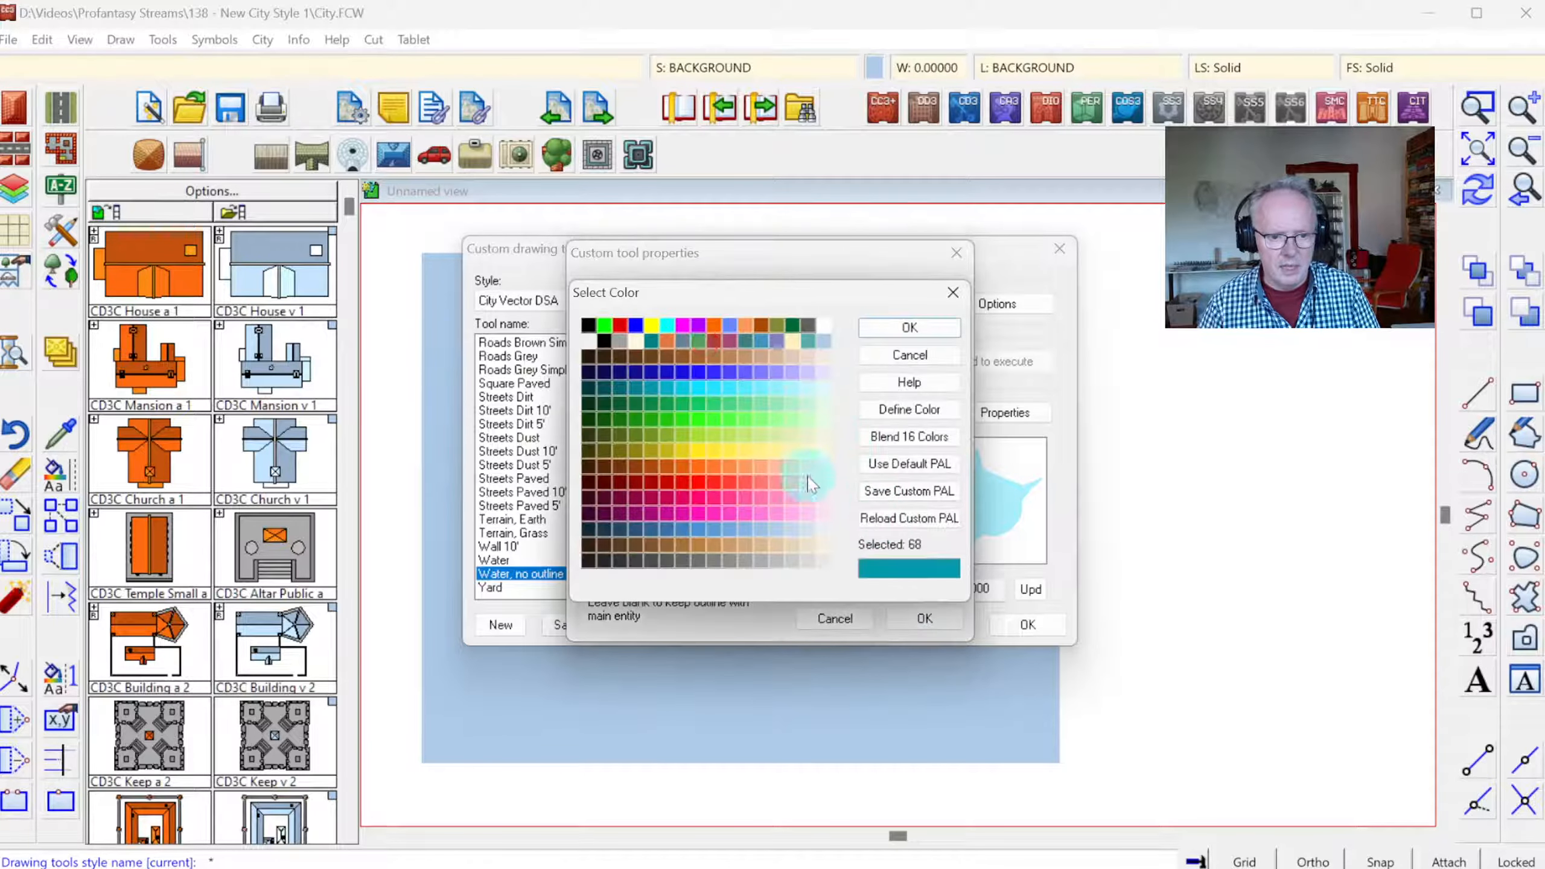
click(804, 529)
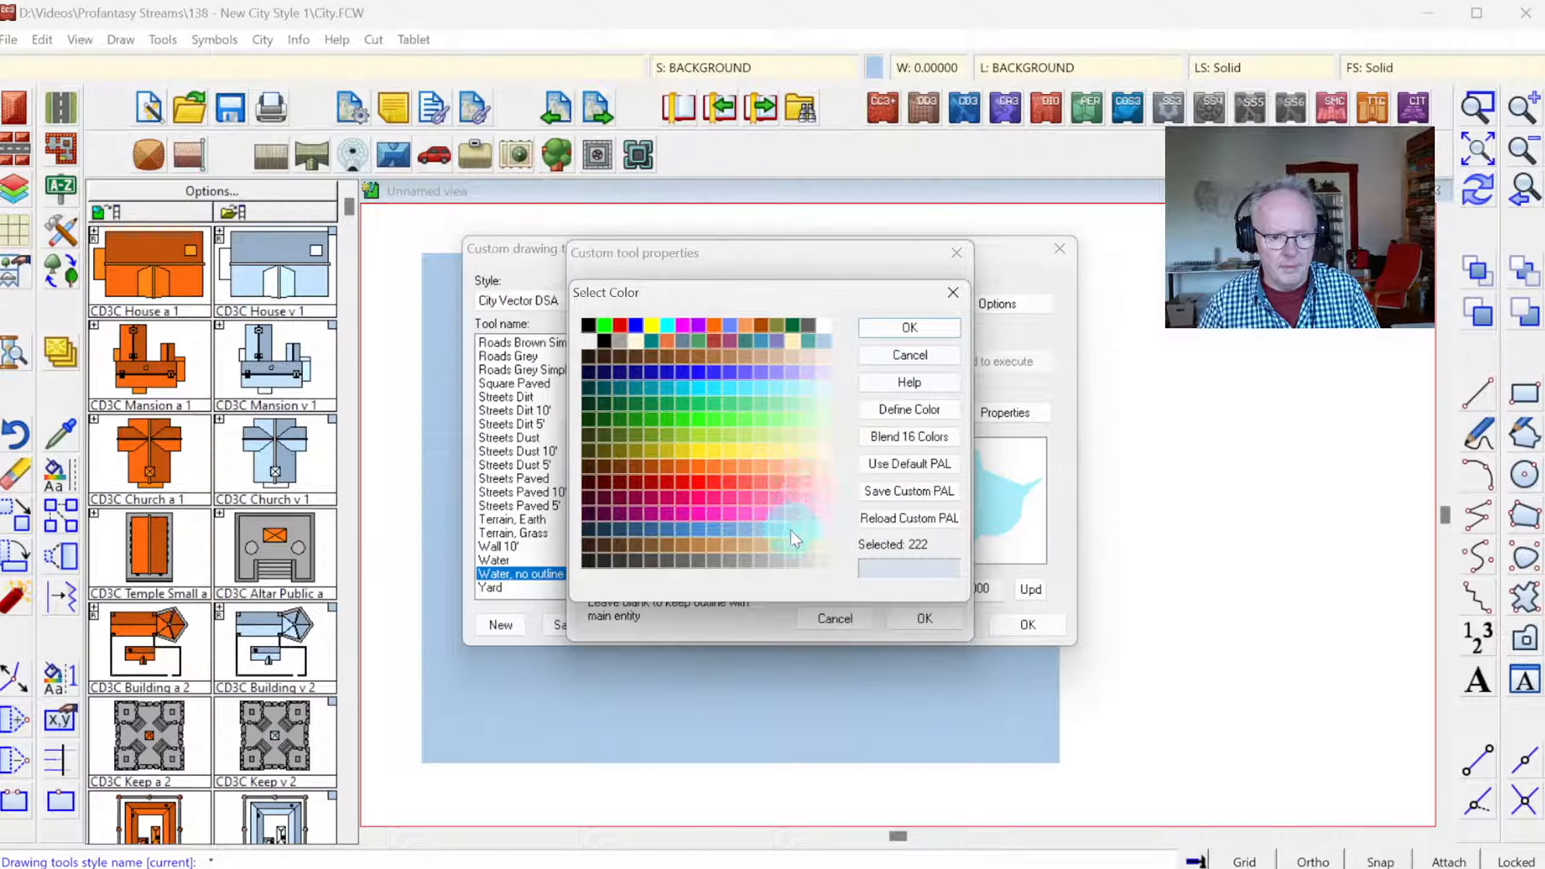
click(790, 529)
click(804, 529)
click(910, 355)
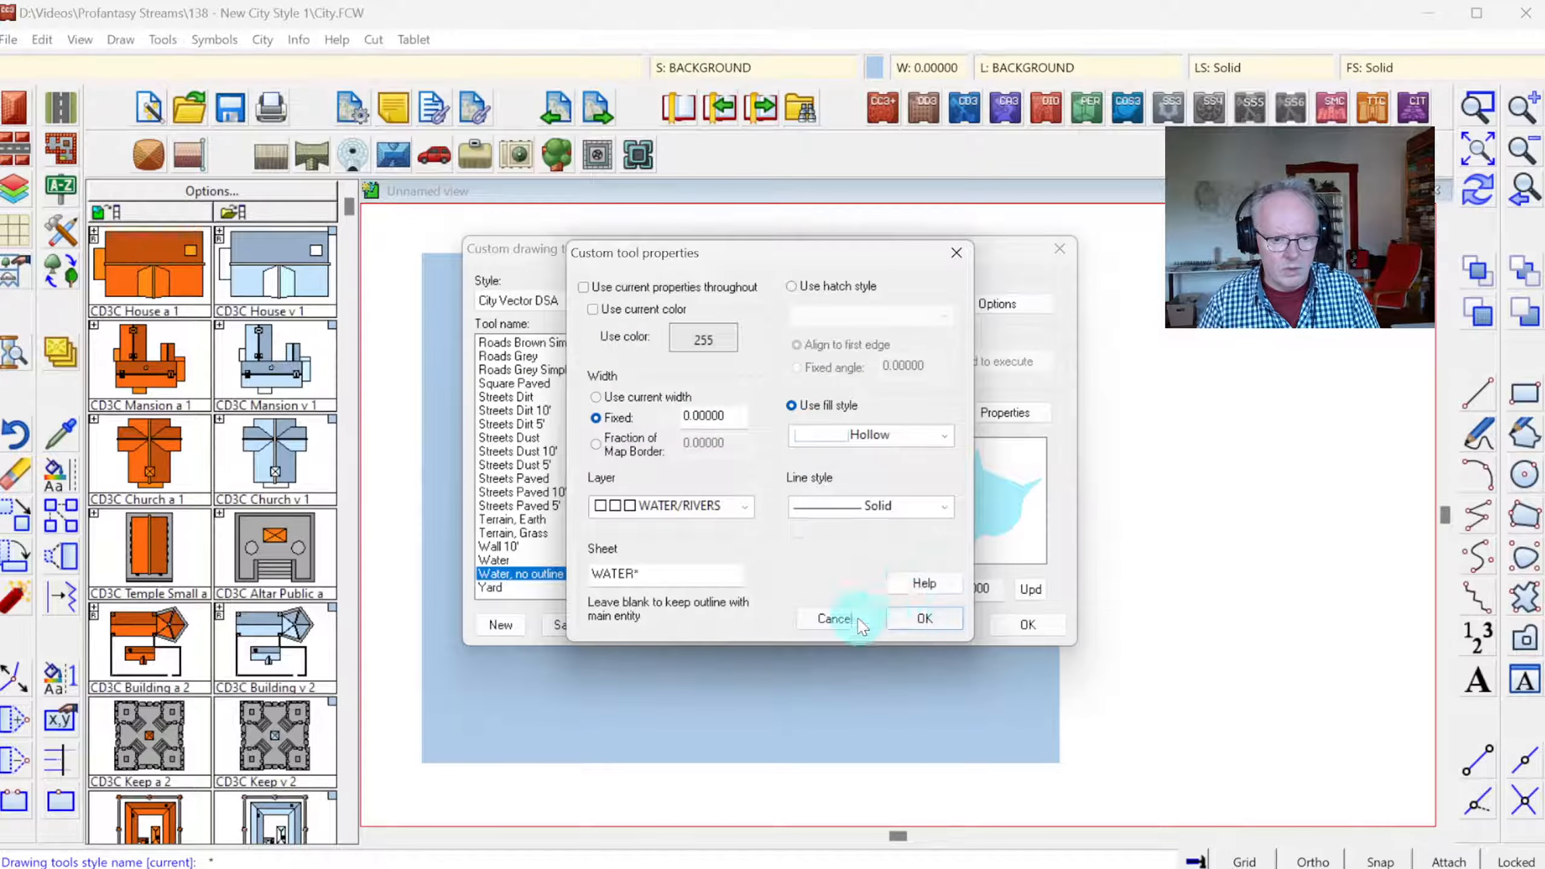
click(835, 619)
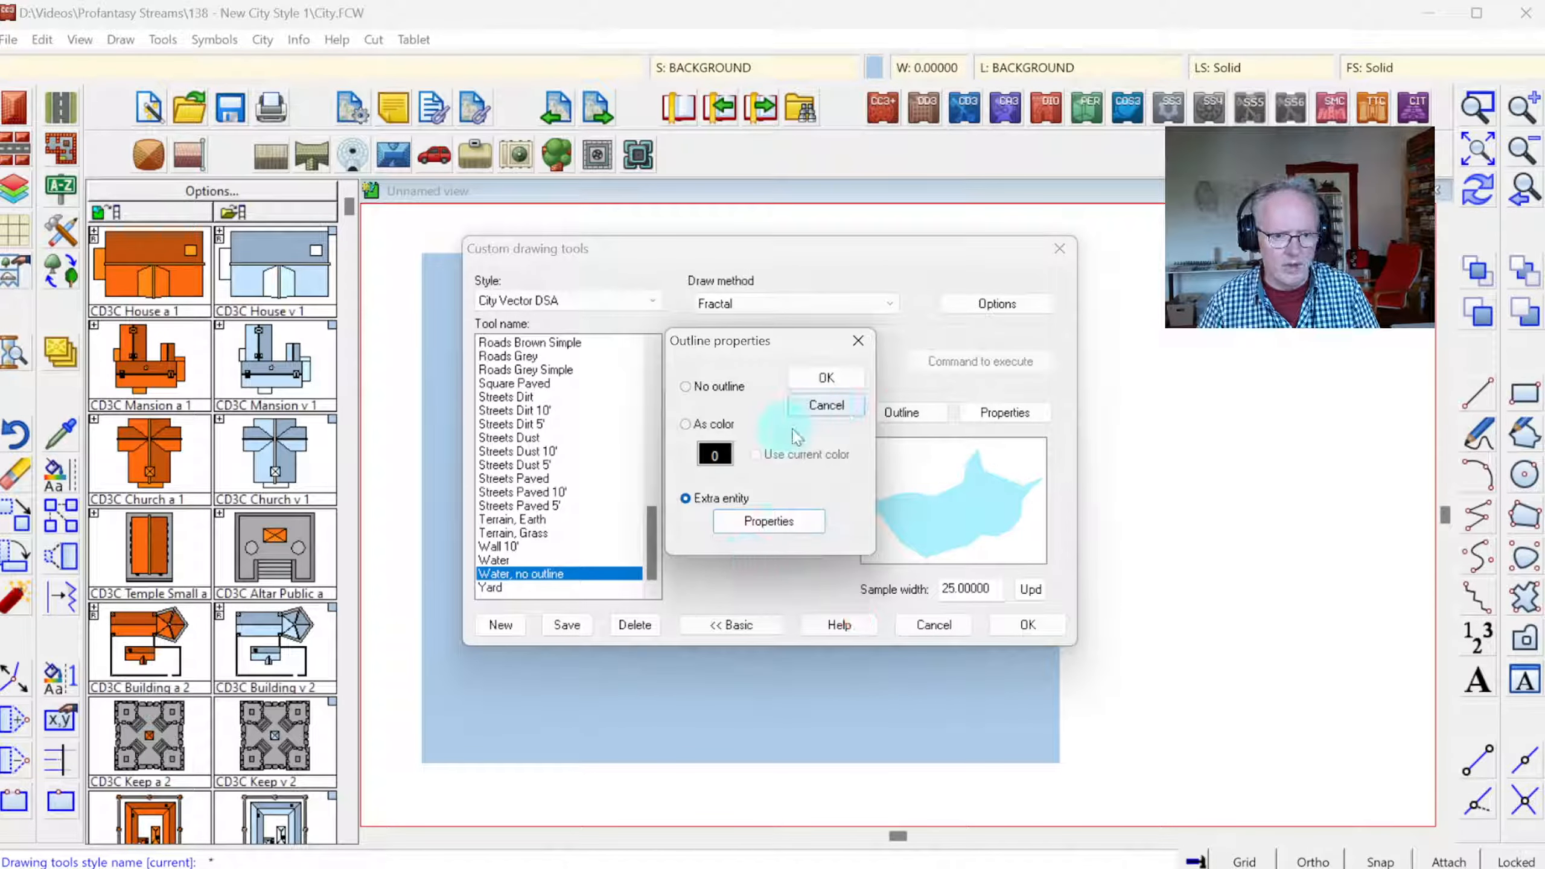
- Set the "Water, no outline" tool to have no outline and give it fill colour 220
click(736, 387)
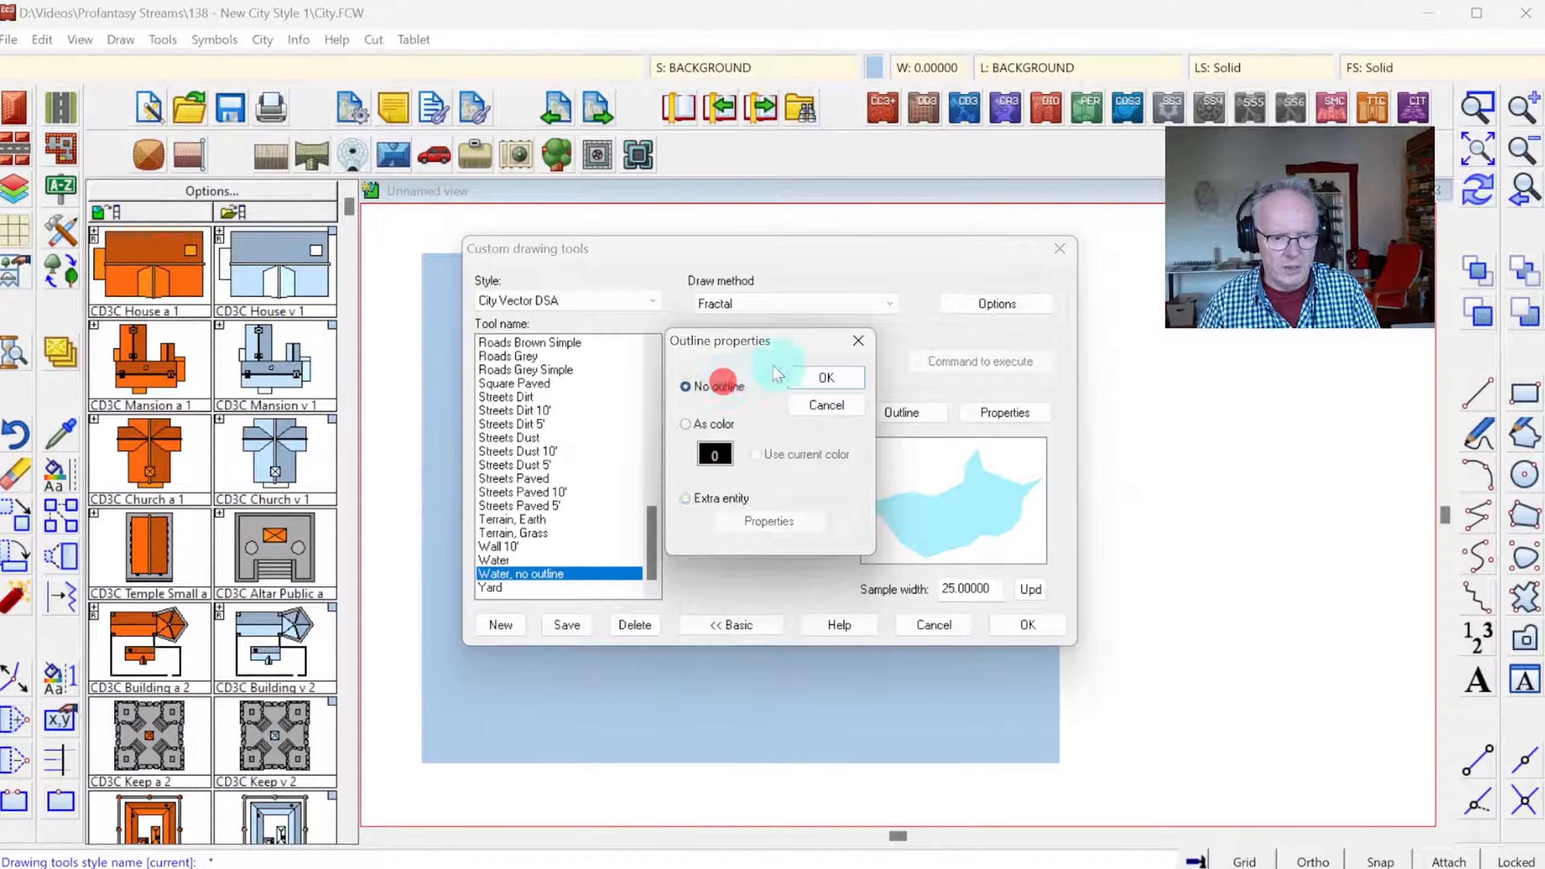
click(825, 378)
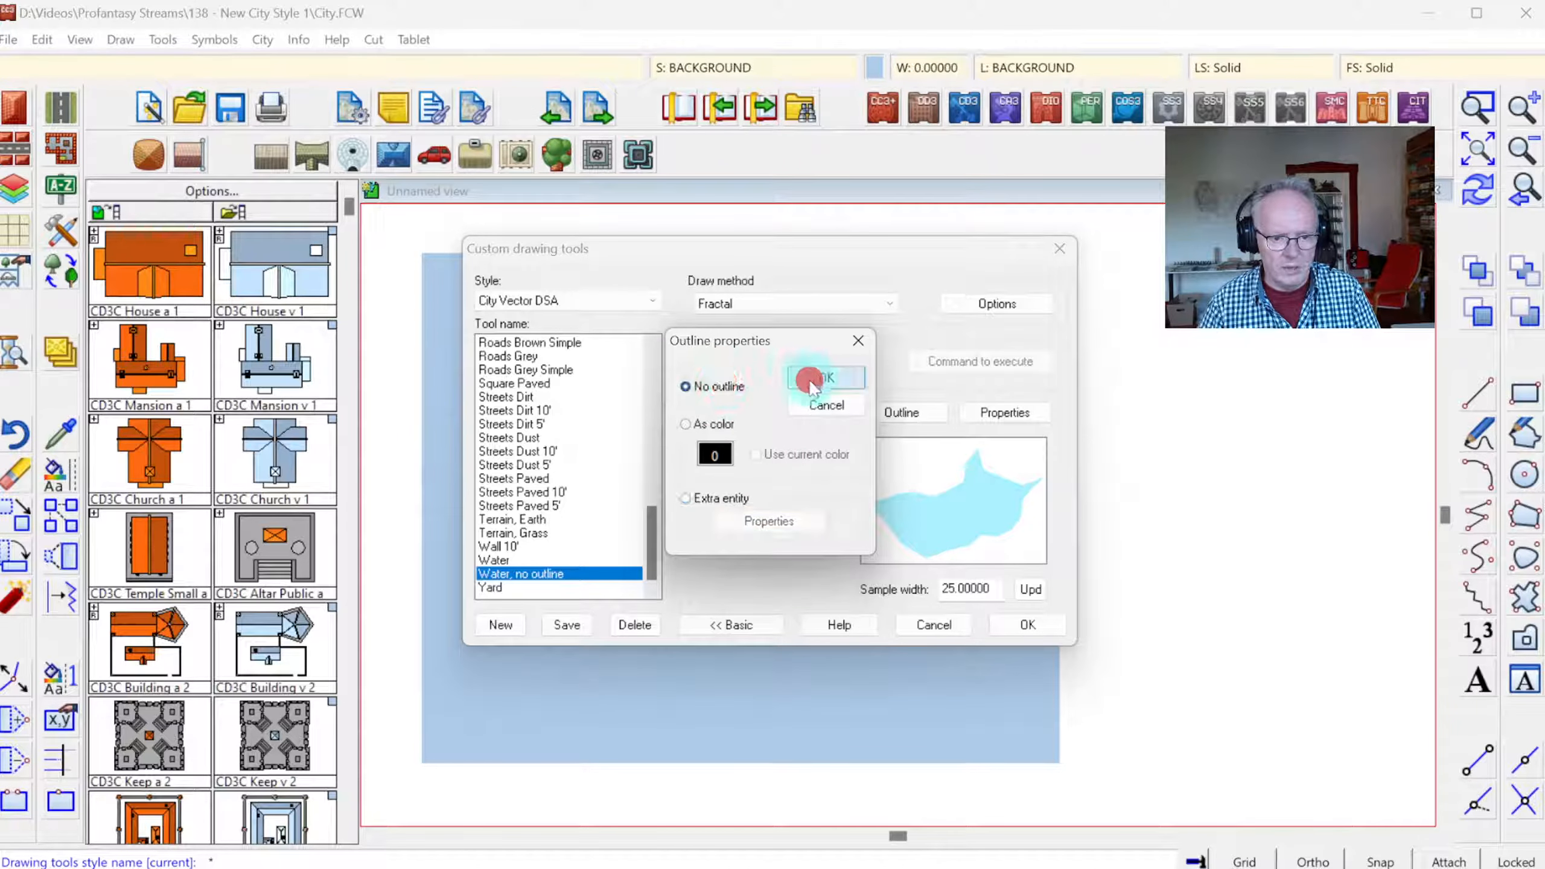
click(1012, 412)
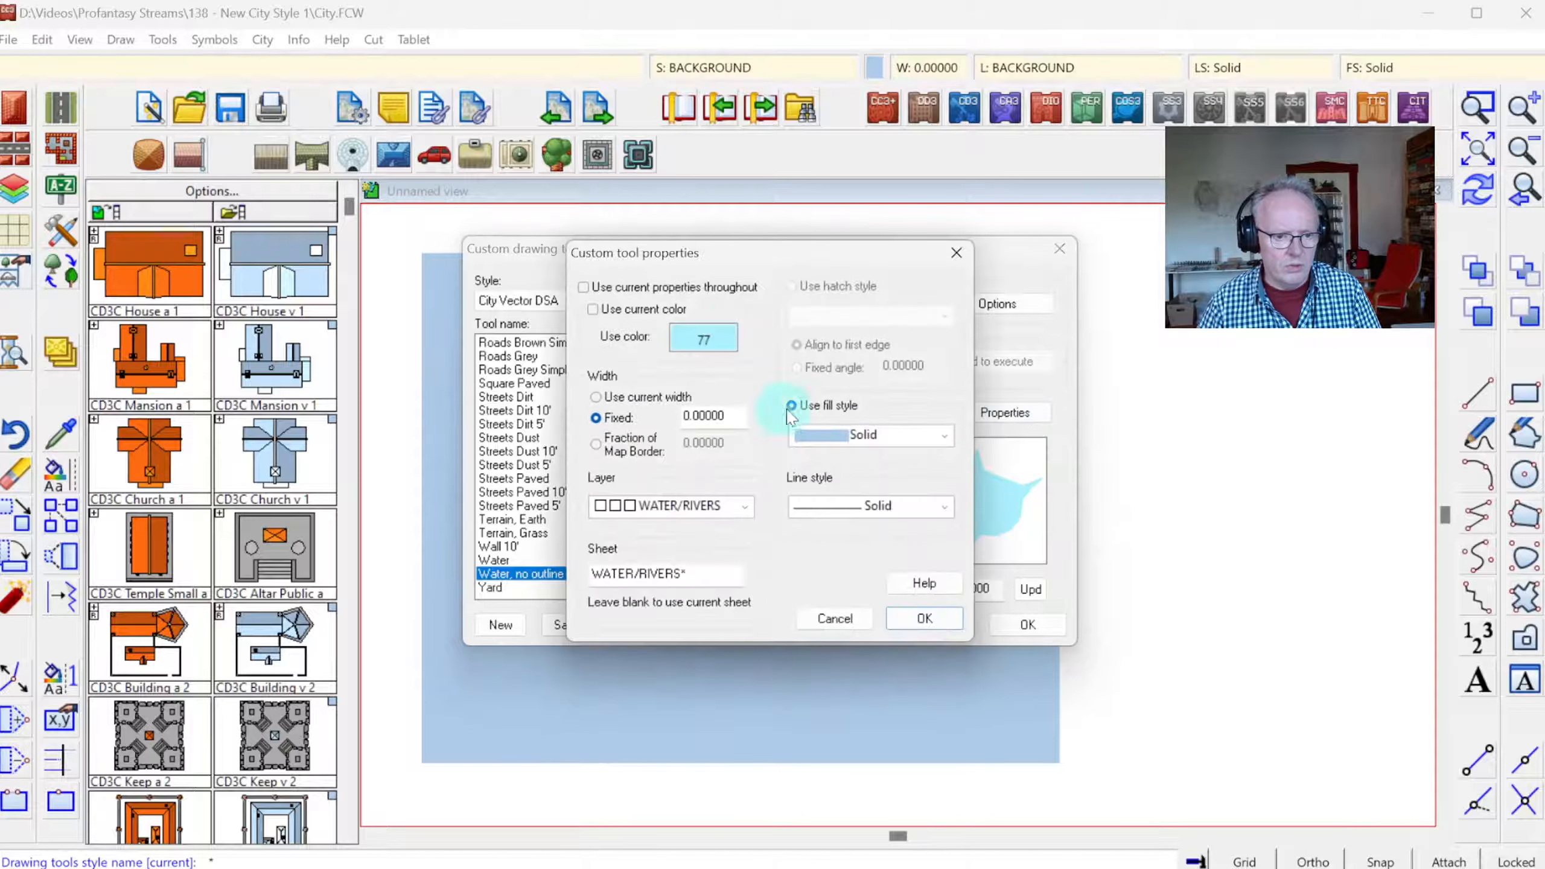
click(716, 341)
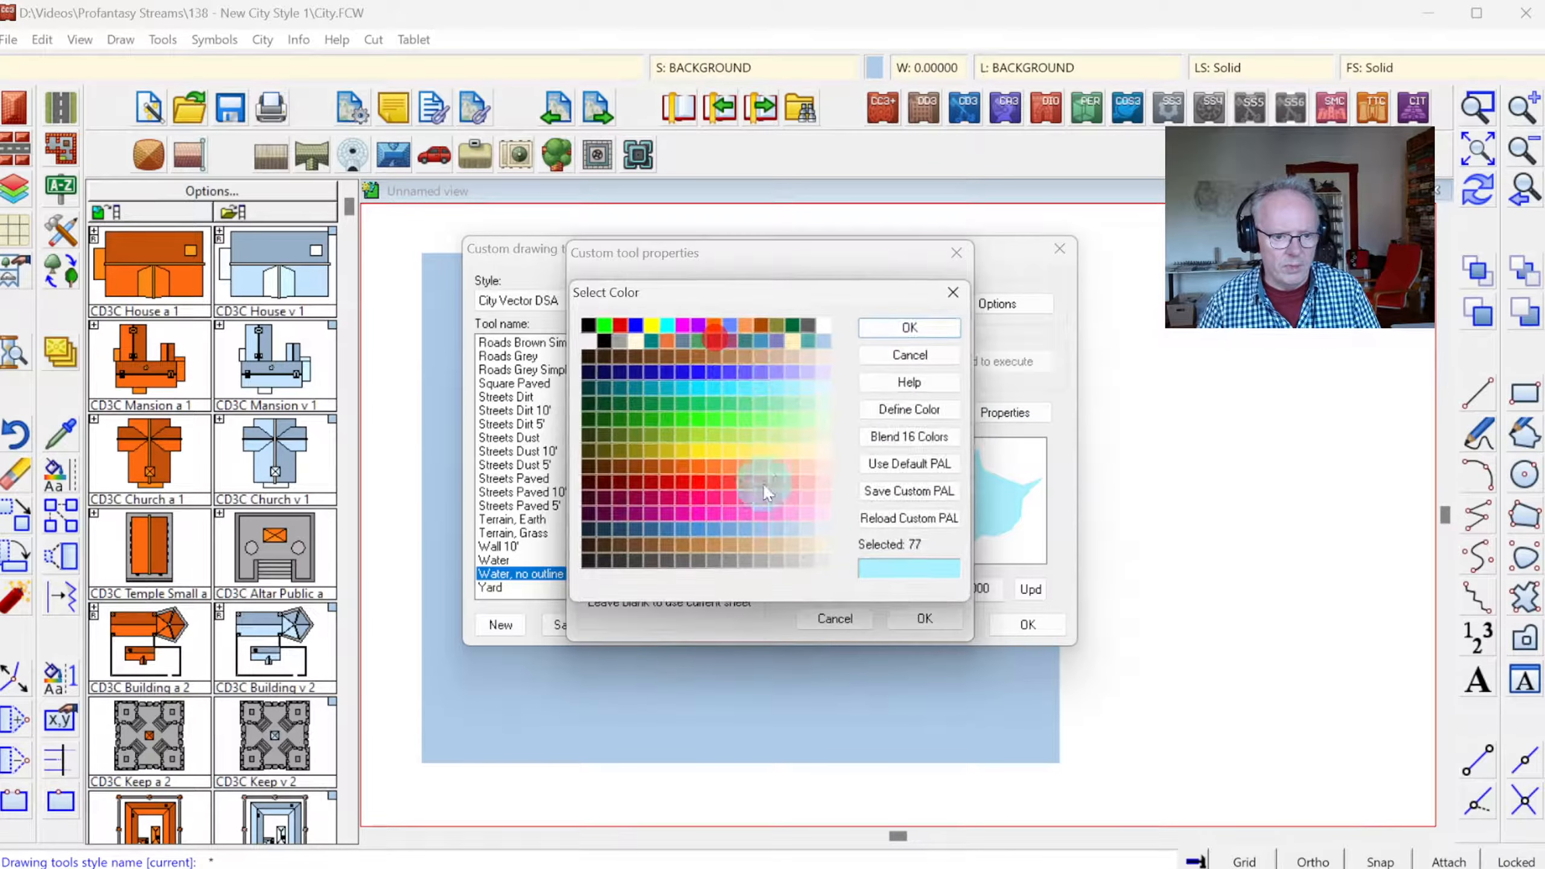
click(788, 530)
click(777, 531)
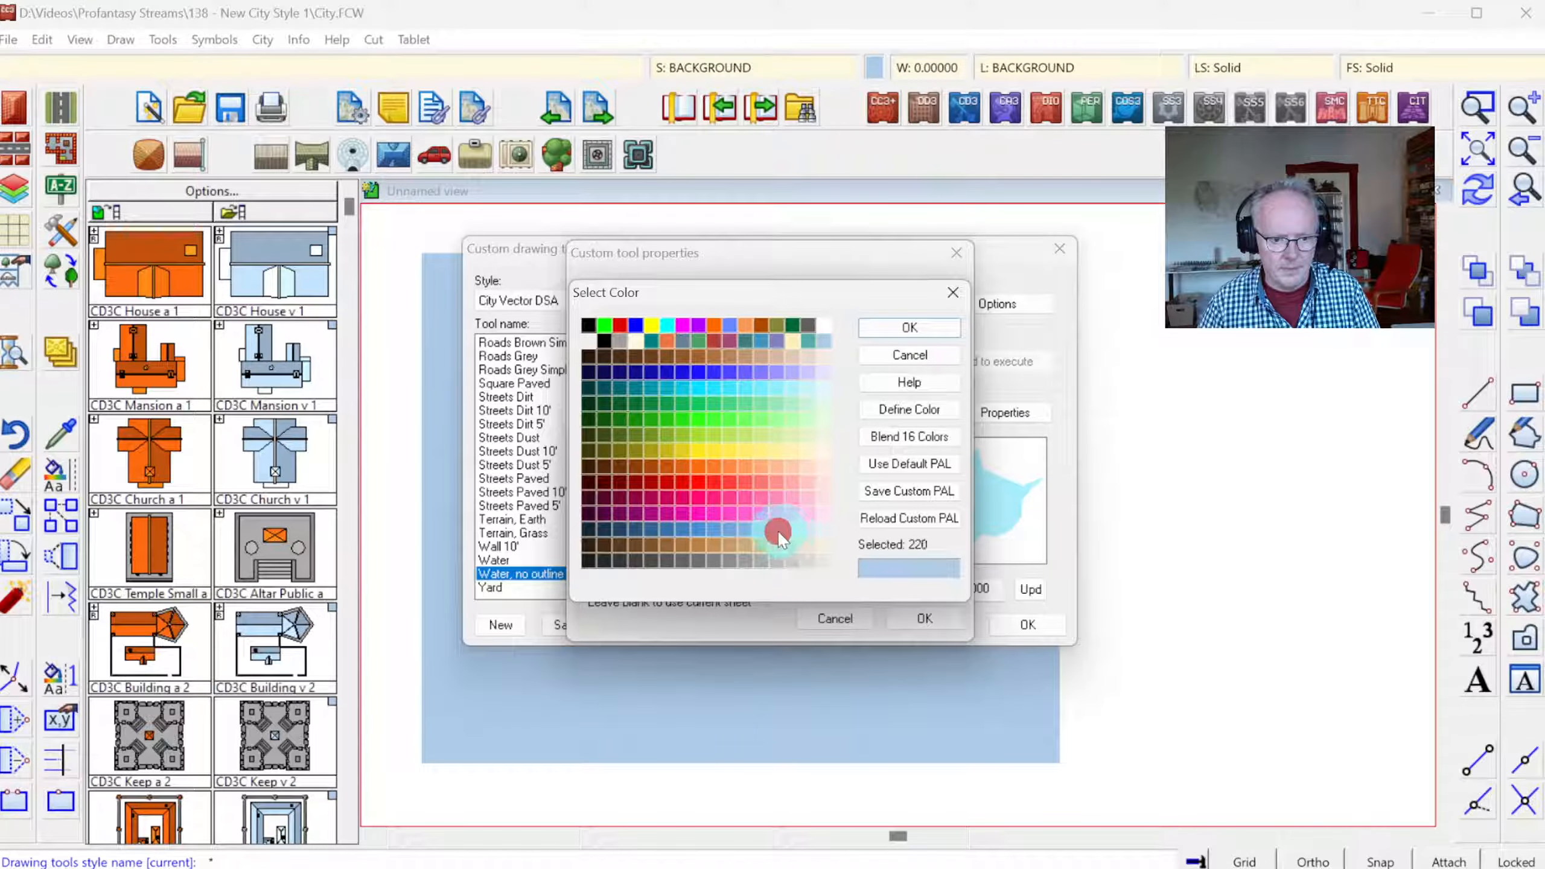
click(909, 327)
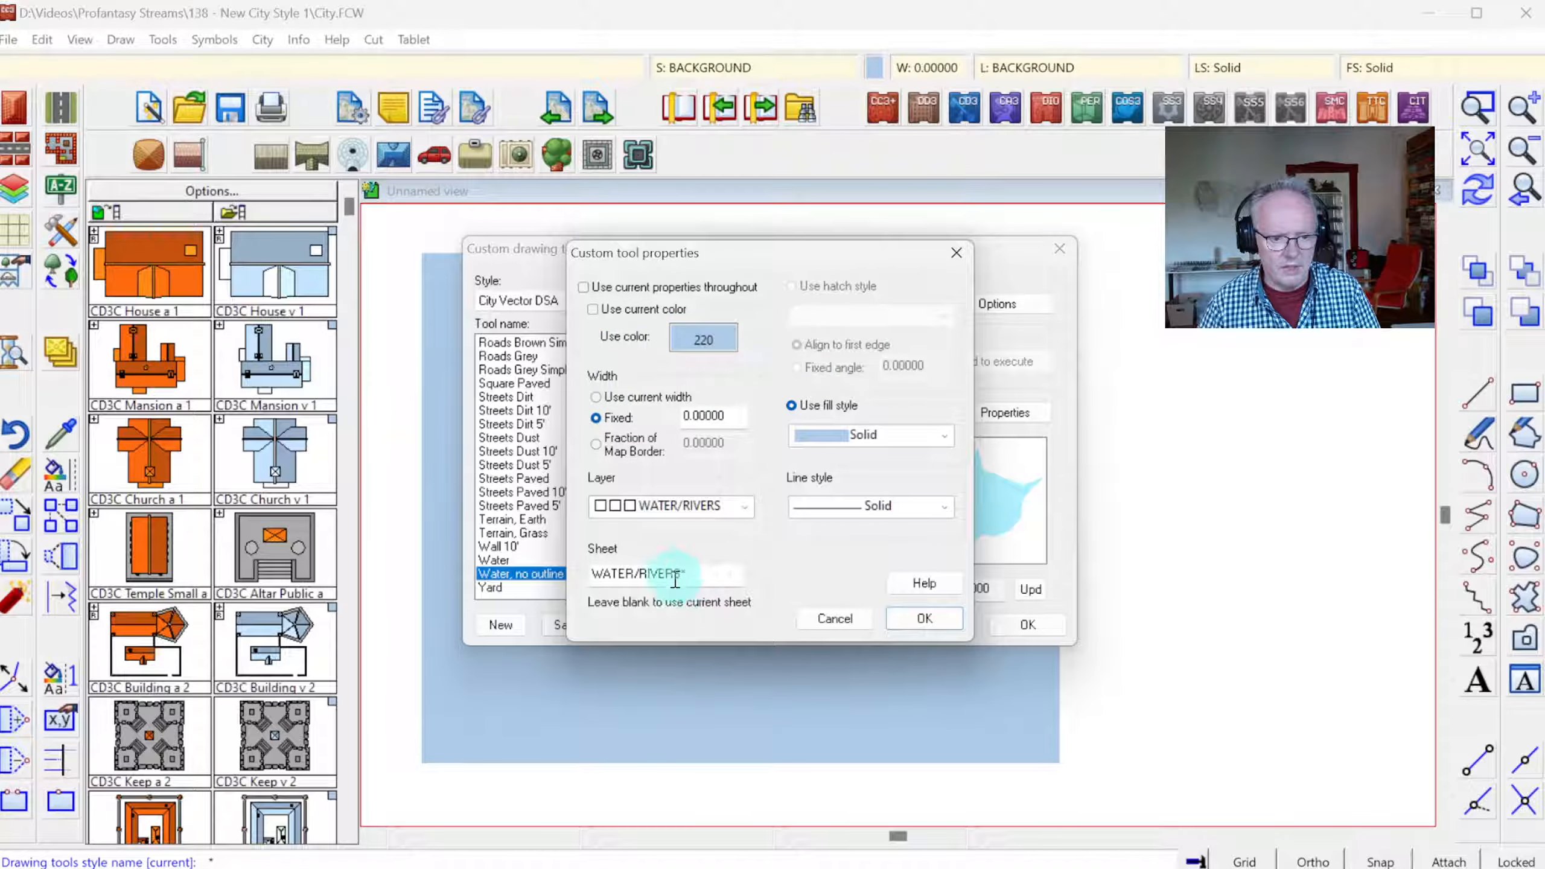
click(905, 617)
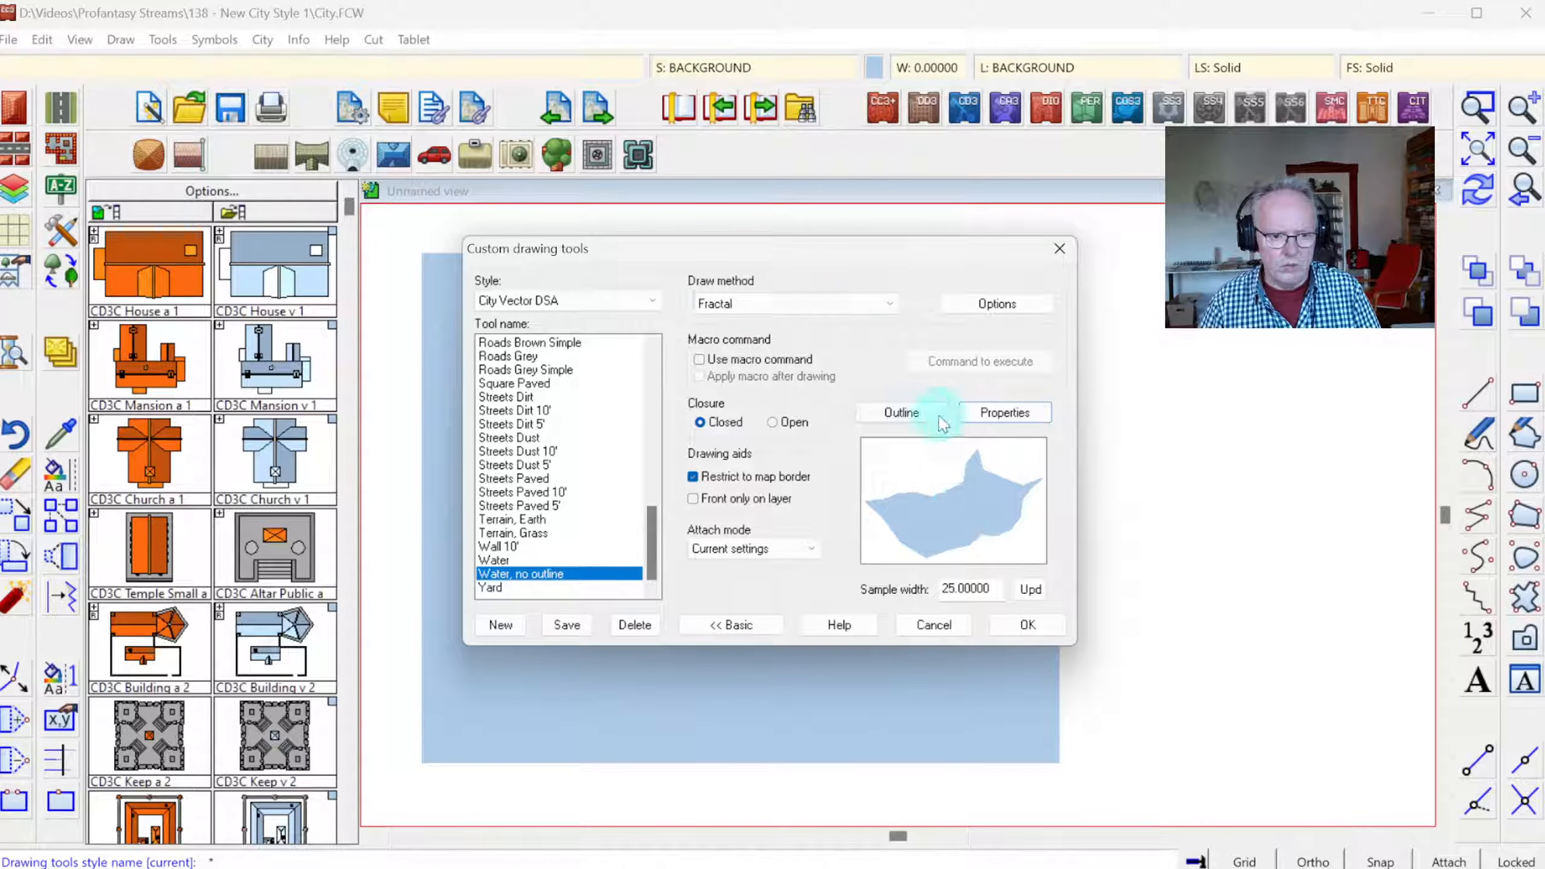
- Change the draw method of the "Water, no outline" tool to Path/polygon with the Straight option
click(856, 299)
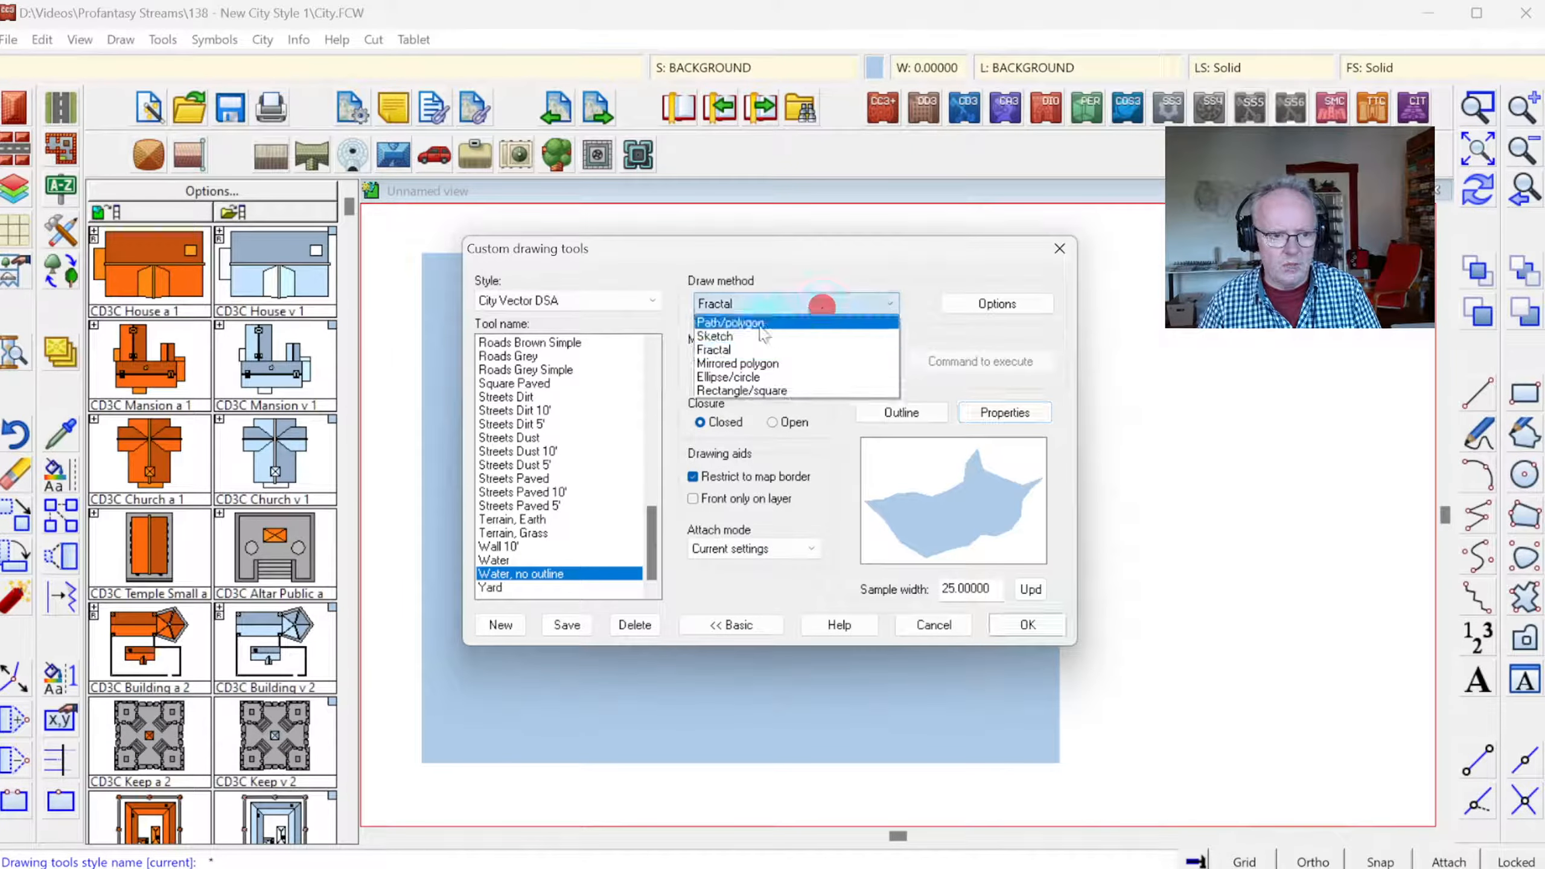
click(761, 321)
click(974, 304)
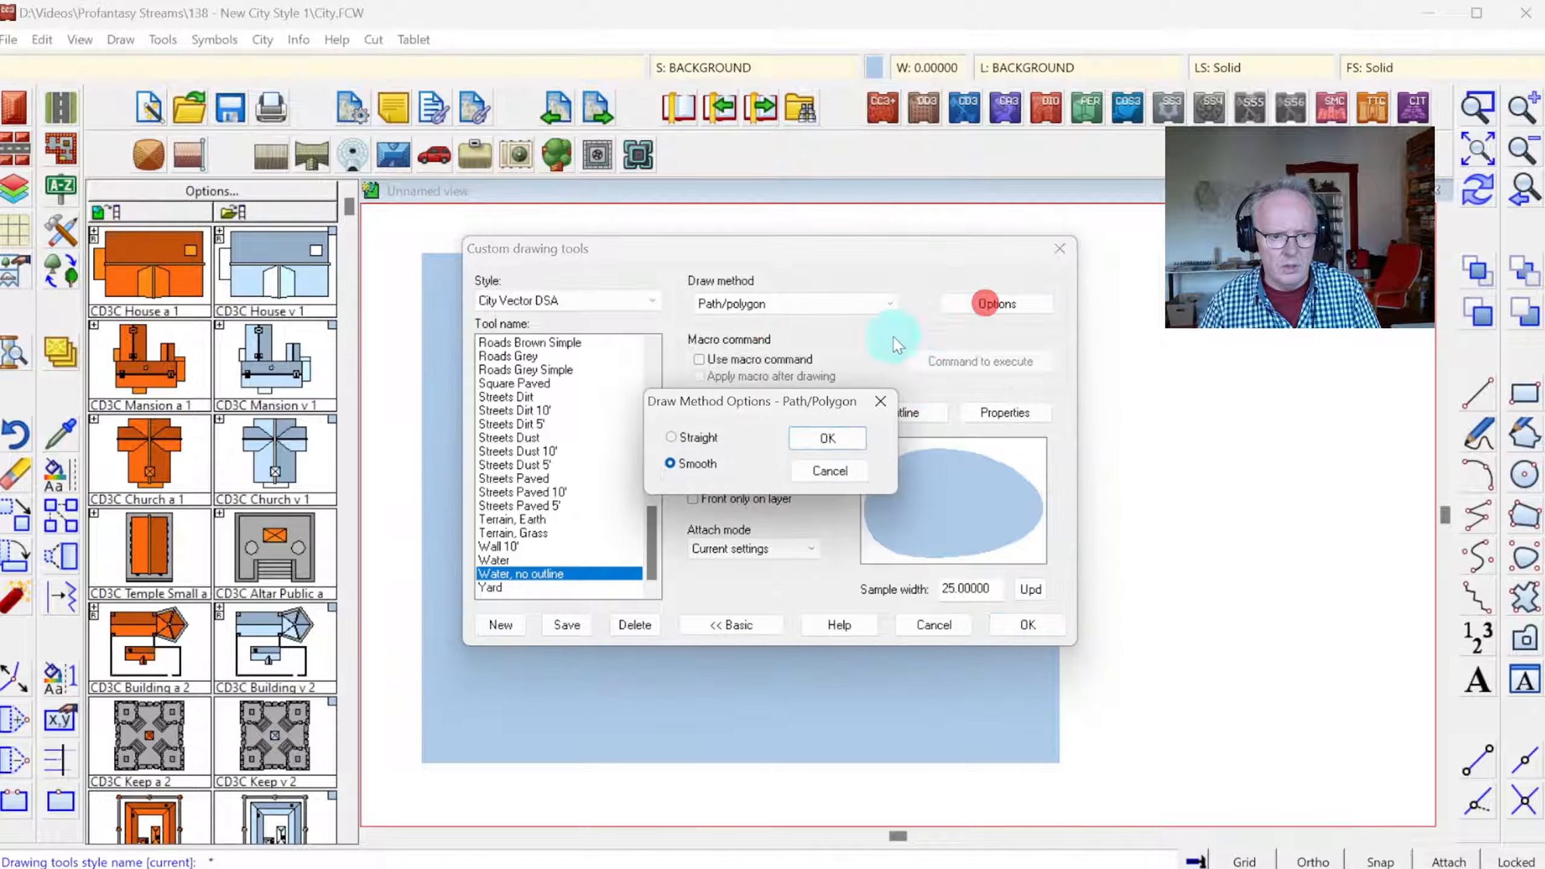
click(711, 438)
click(819, 439)
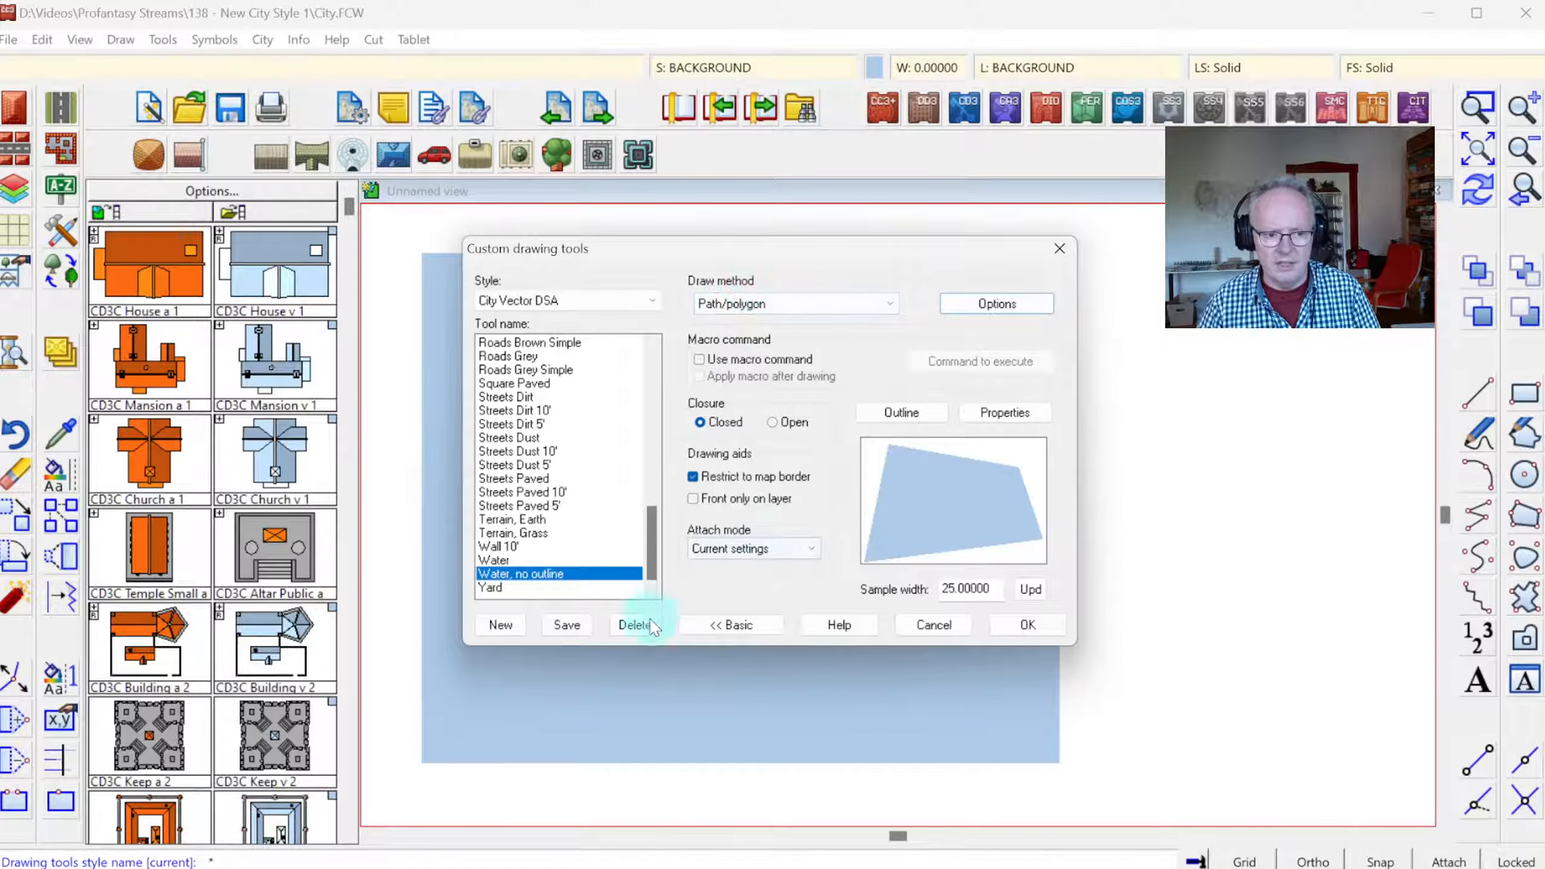
click(512, 561)
click(531, 575)
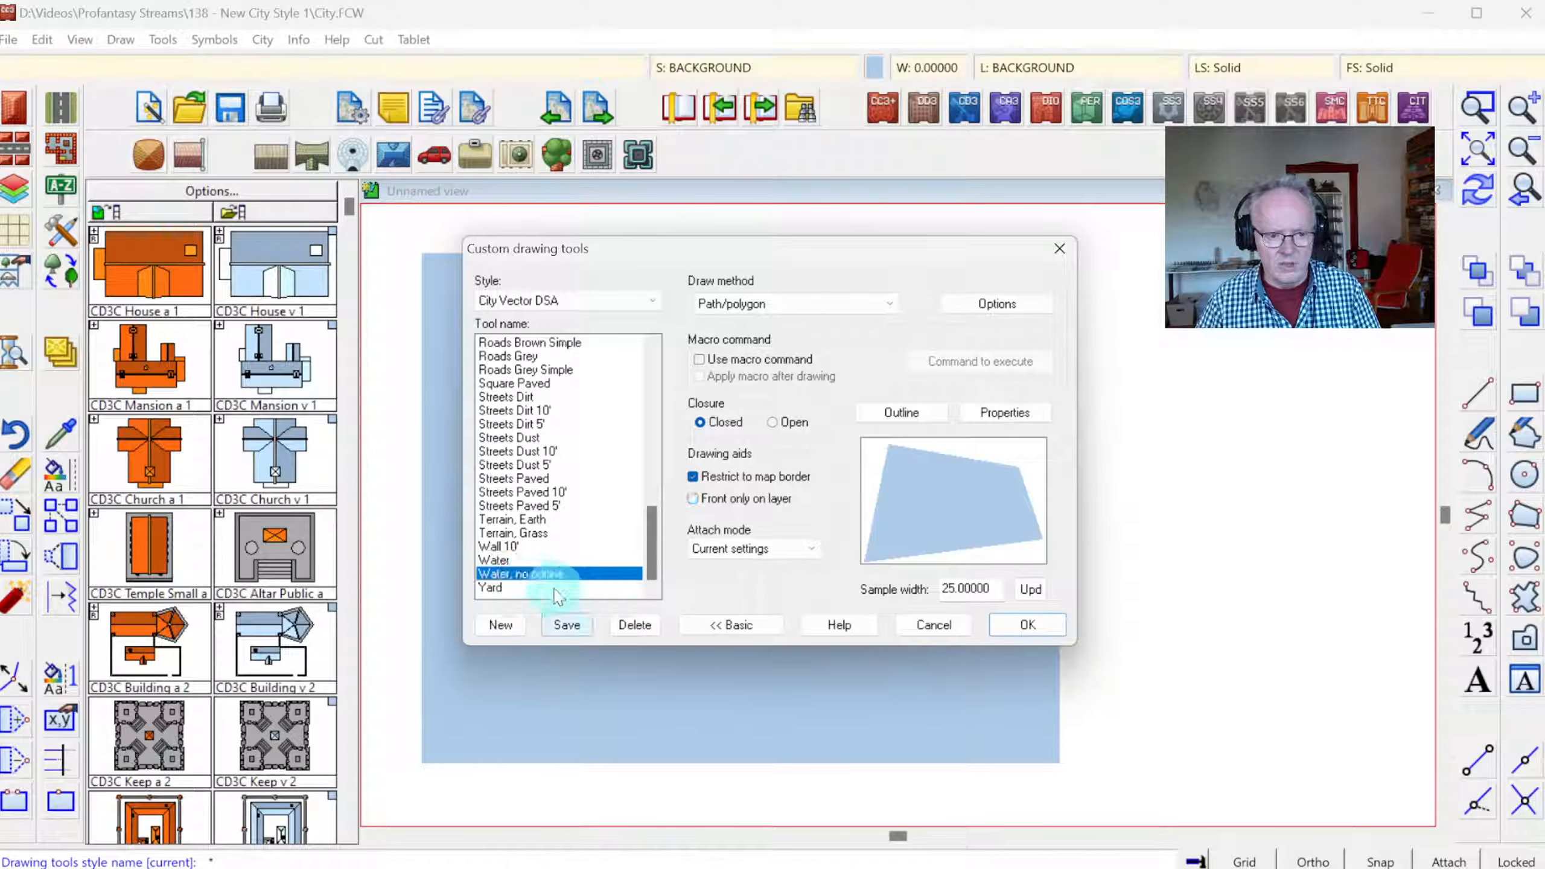
- Give the Water tool an extra-entity outline and assign that outline to the sheet WATER/RIVERS*
click(514, 561)
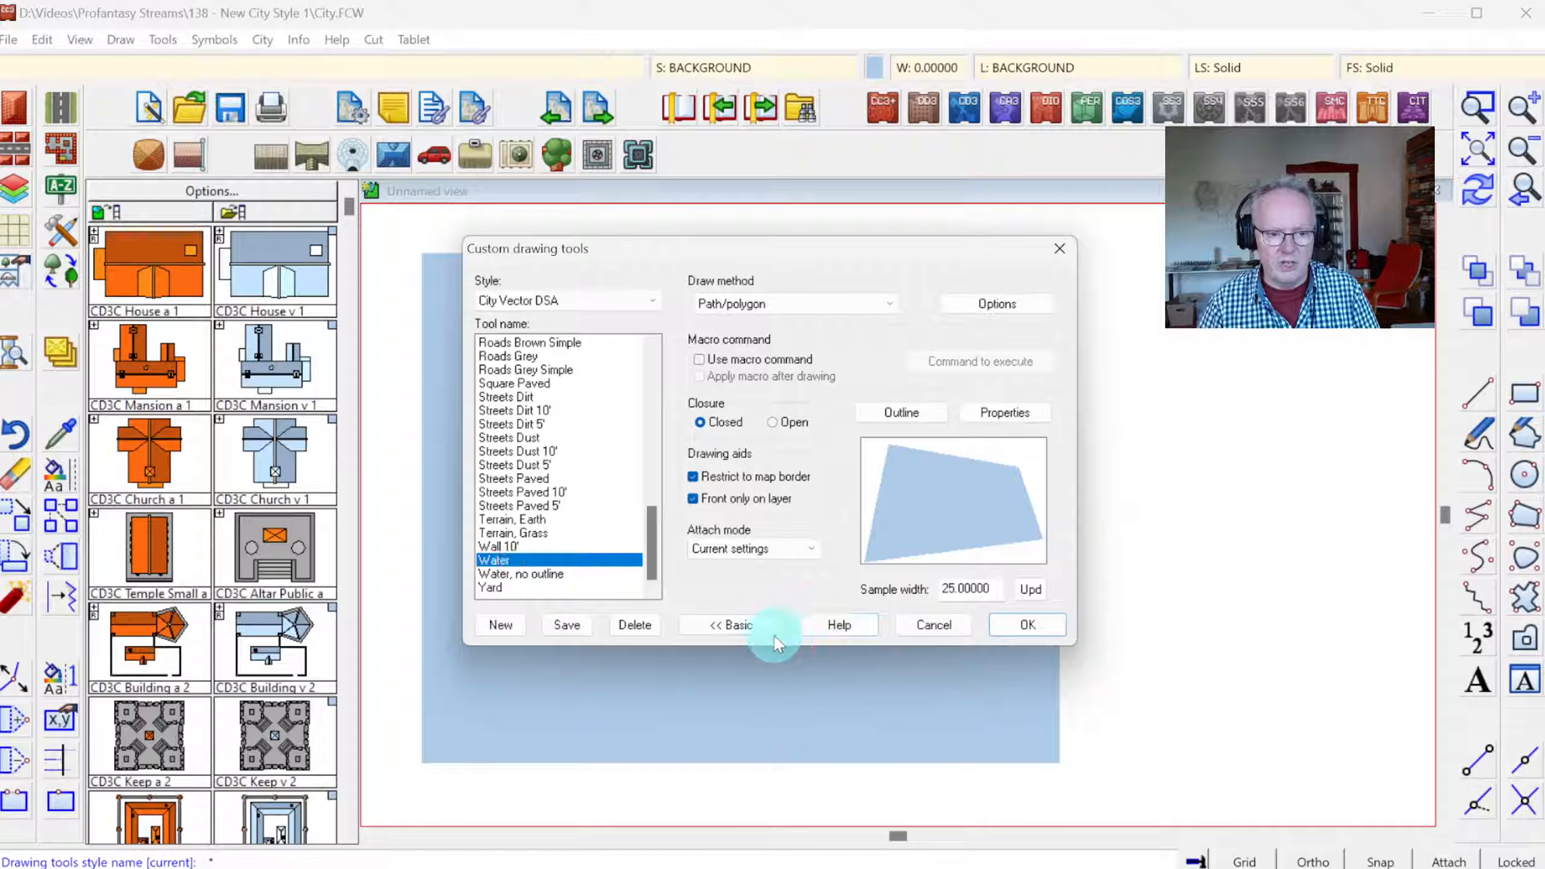
click(902, 413)
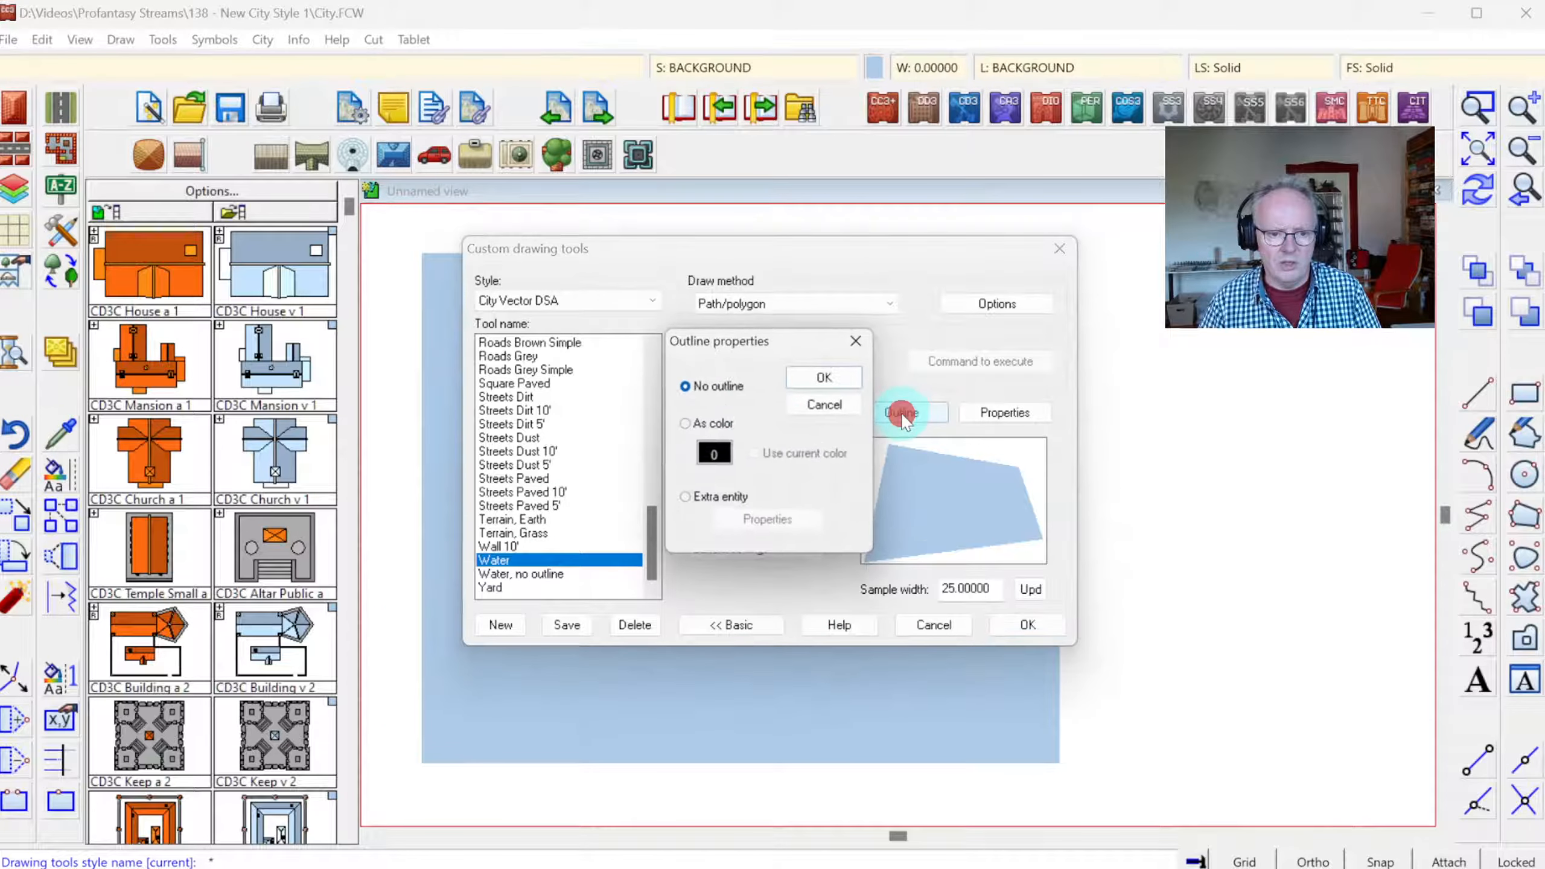
click(707, 500)
click(773, 522)
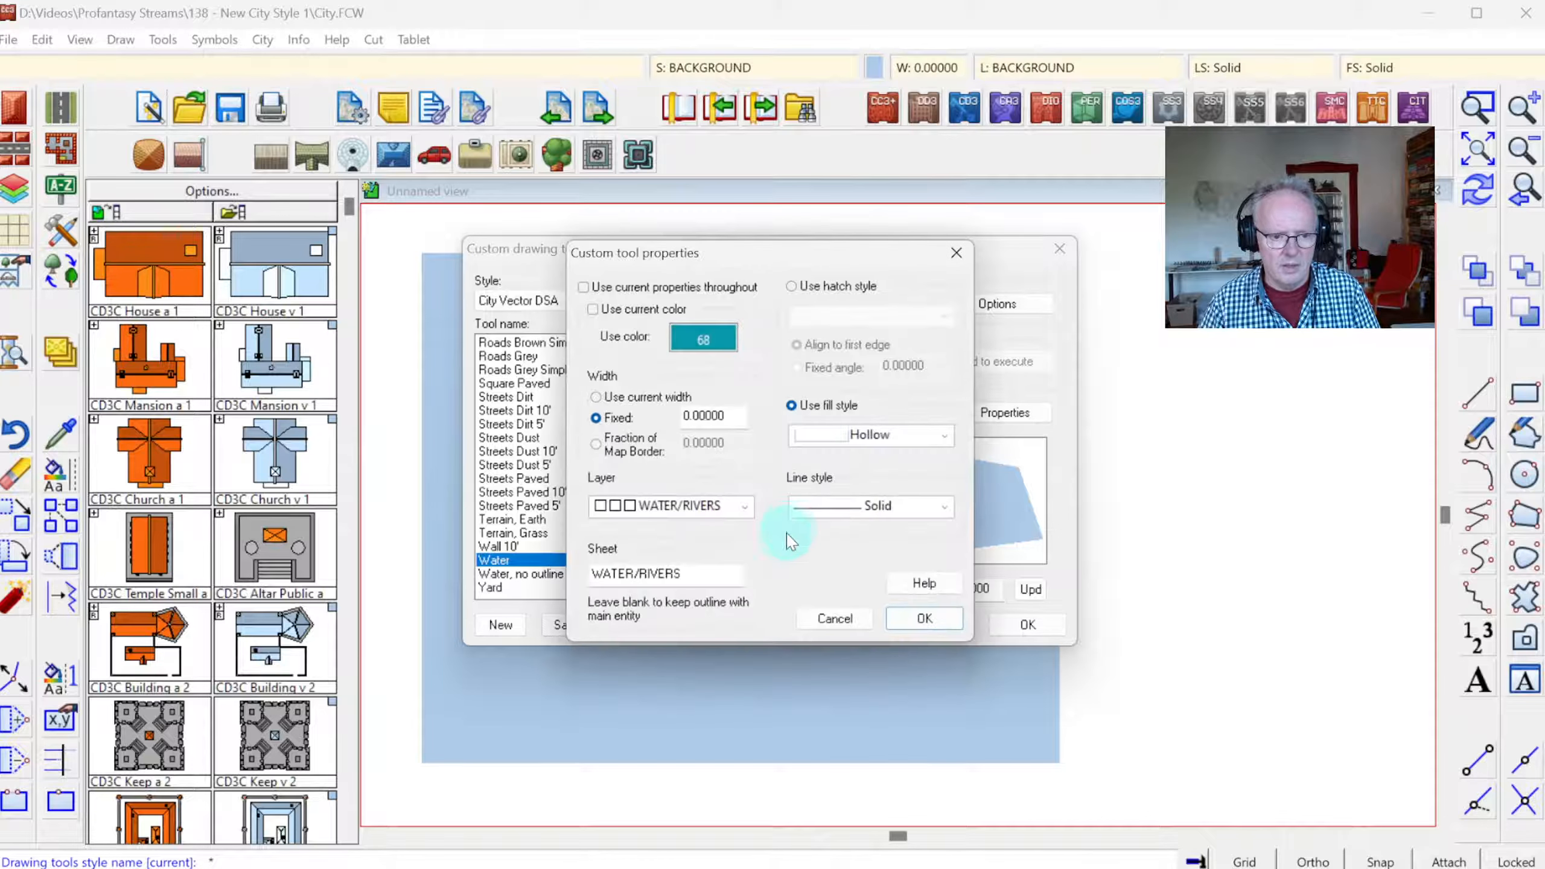
click(703, 578)
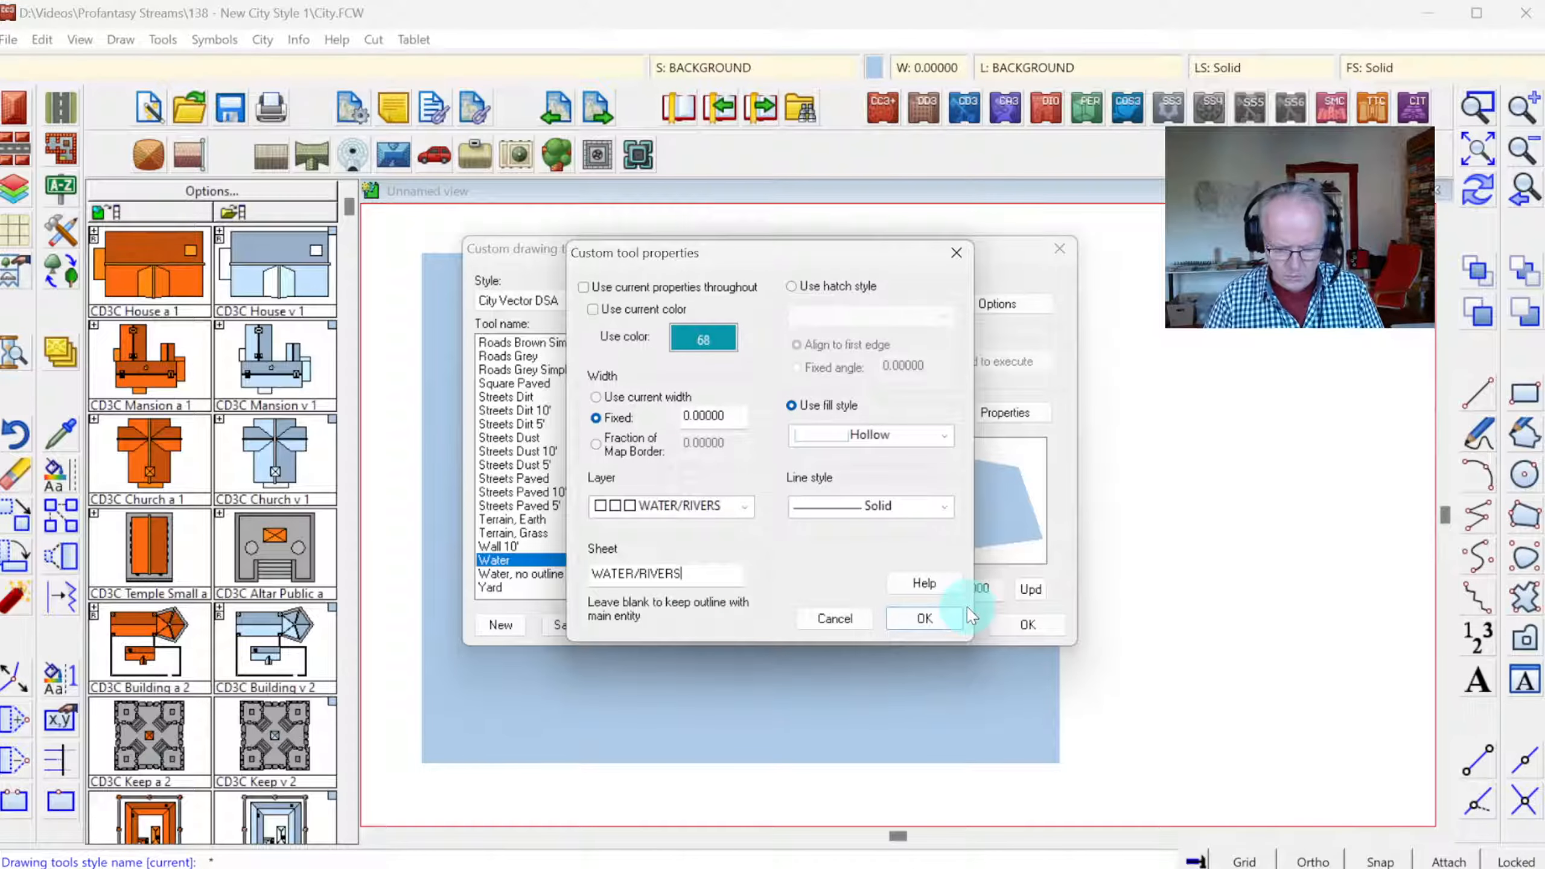
- Set the Water tool's outline colour to 214 and save the tool
click(733, 338)
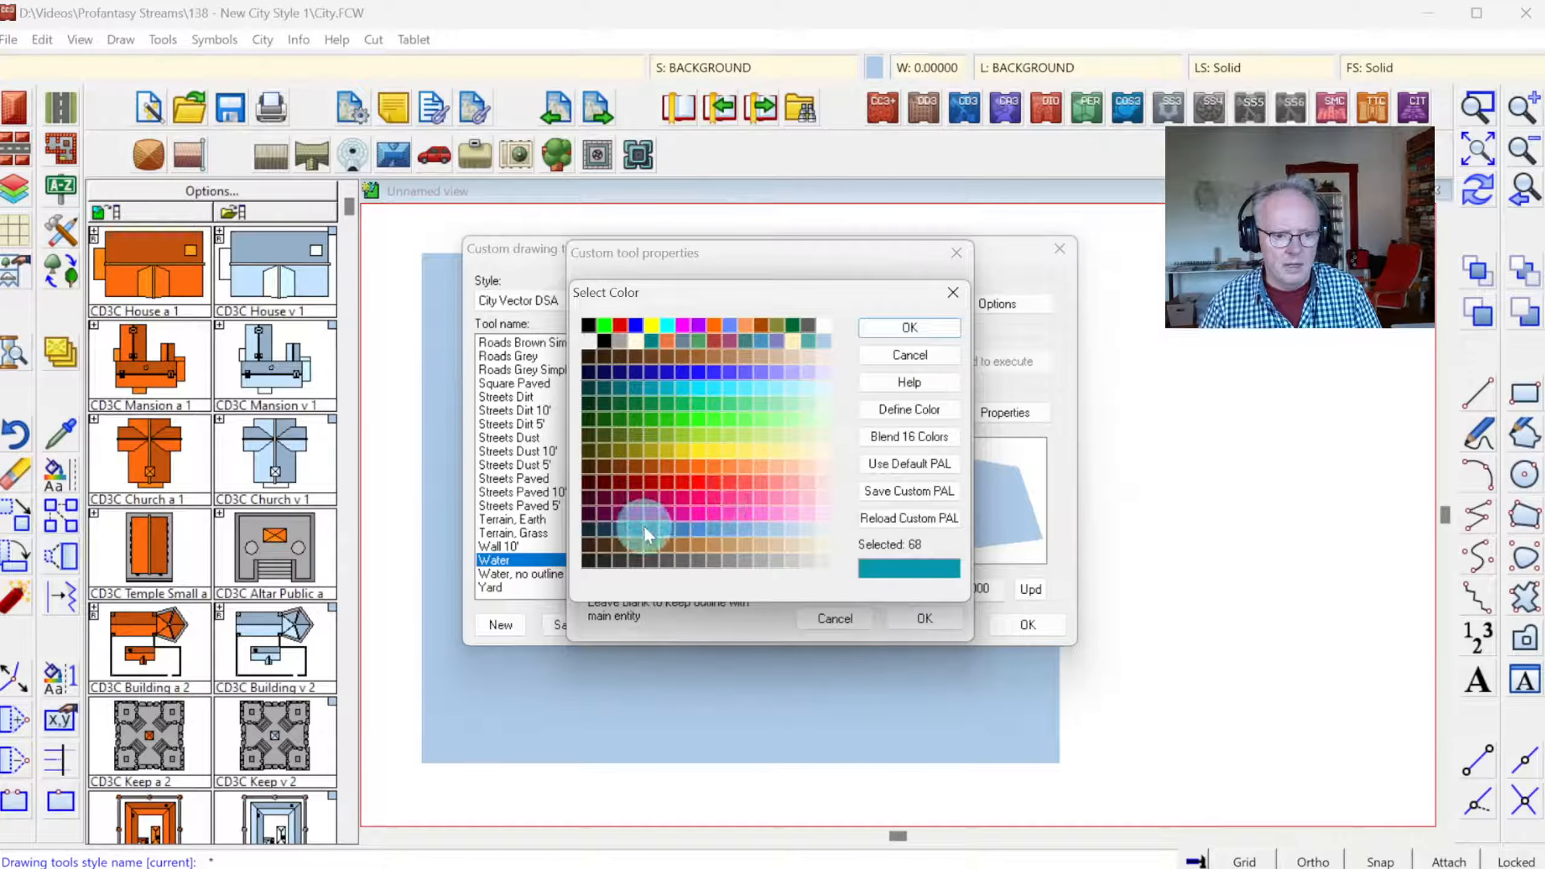
click(649, 526)
click(675, 521)
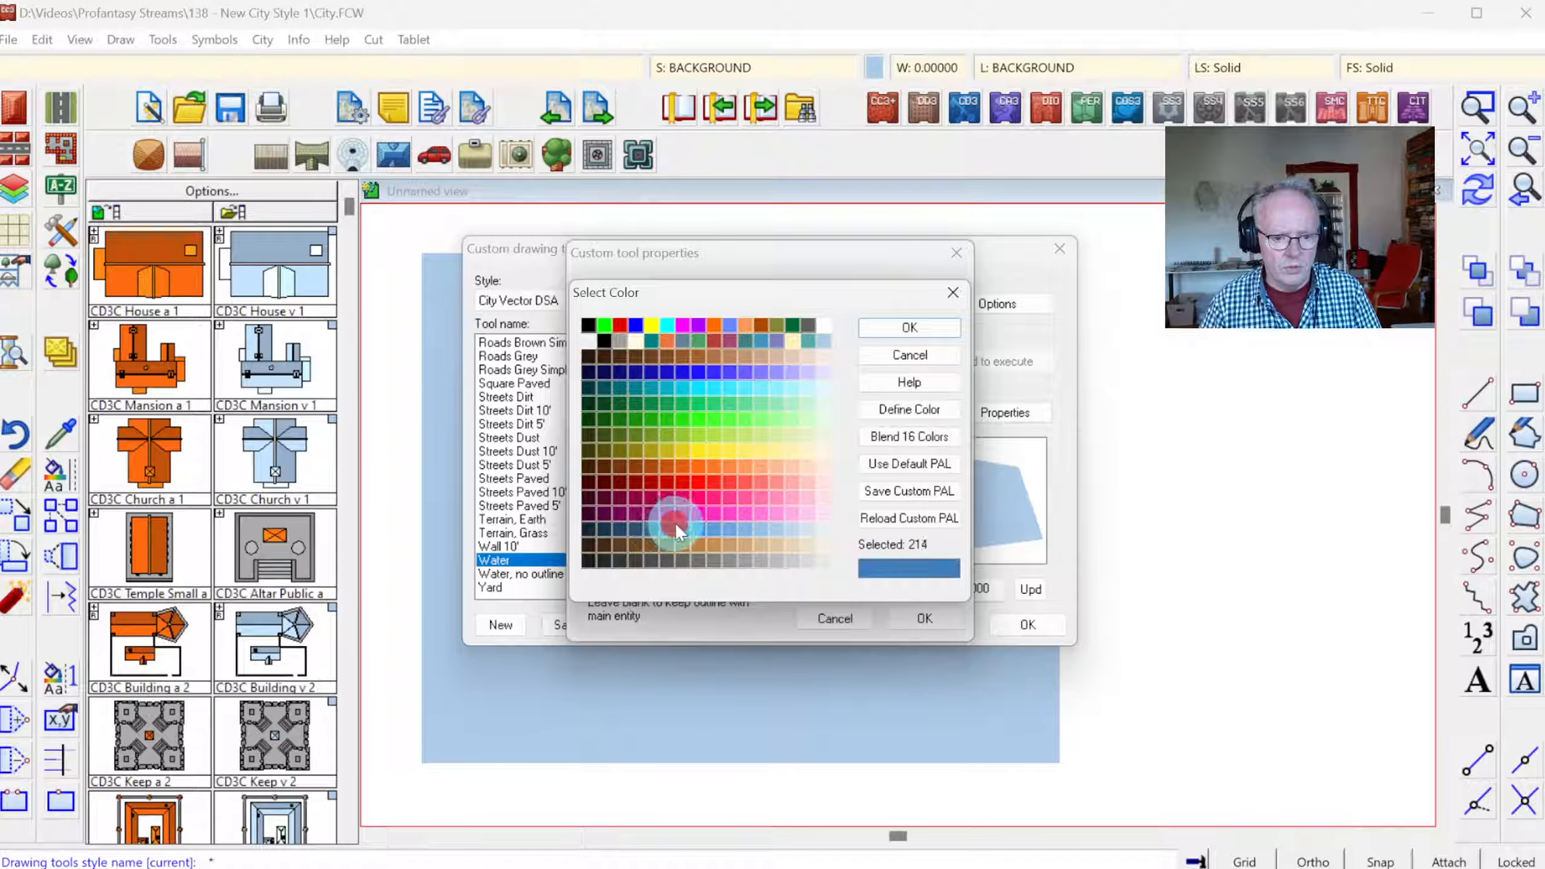
click(873, 329)
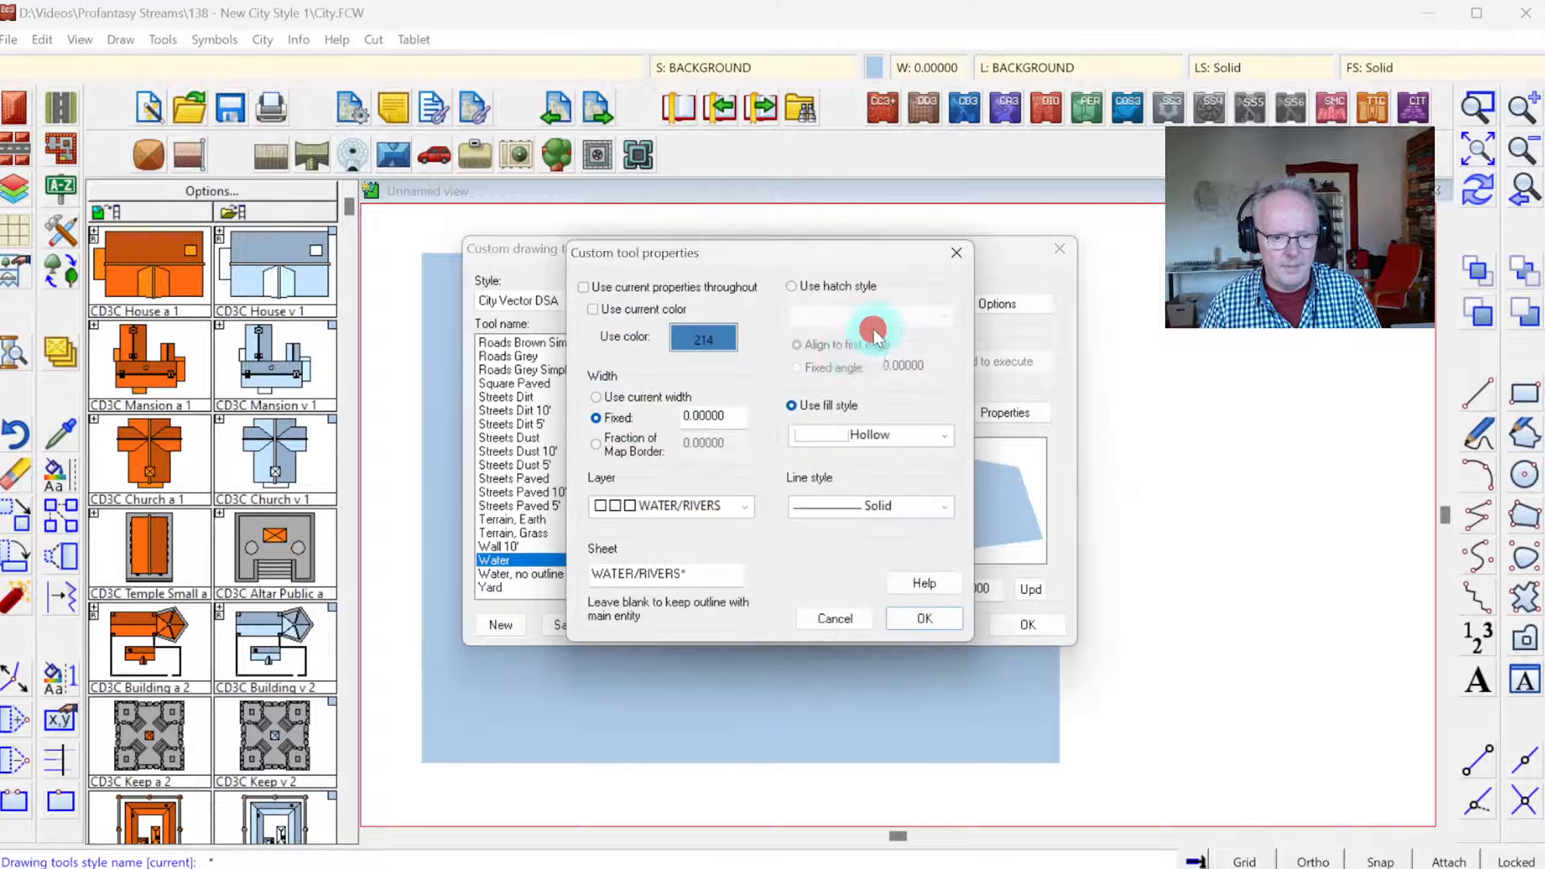
click(895, 621)
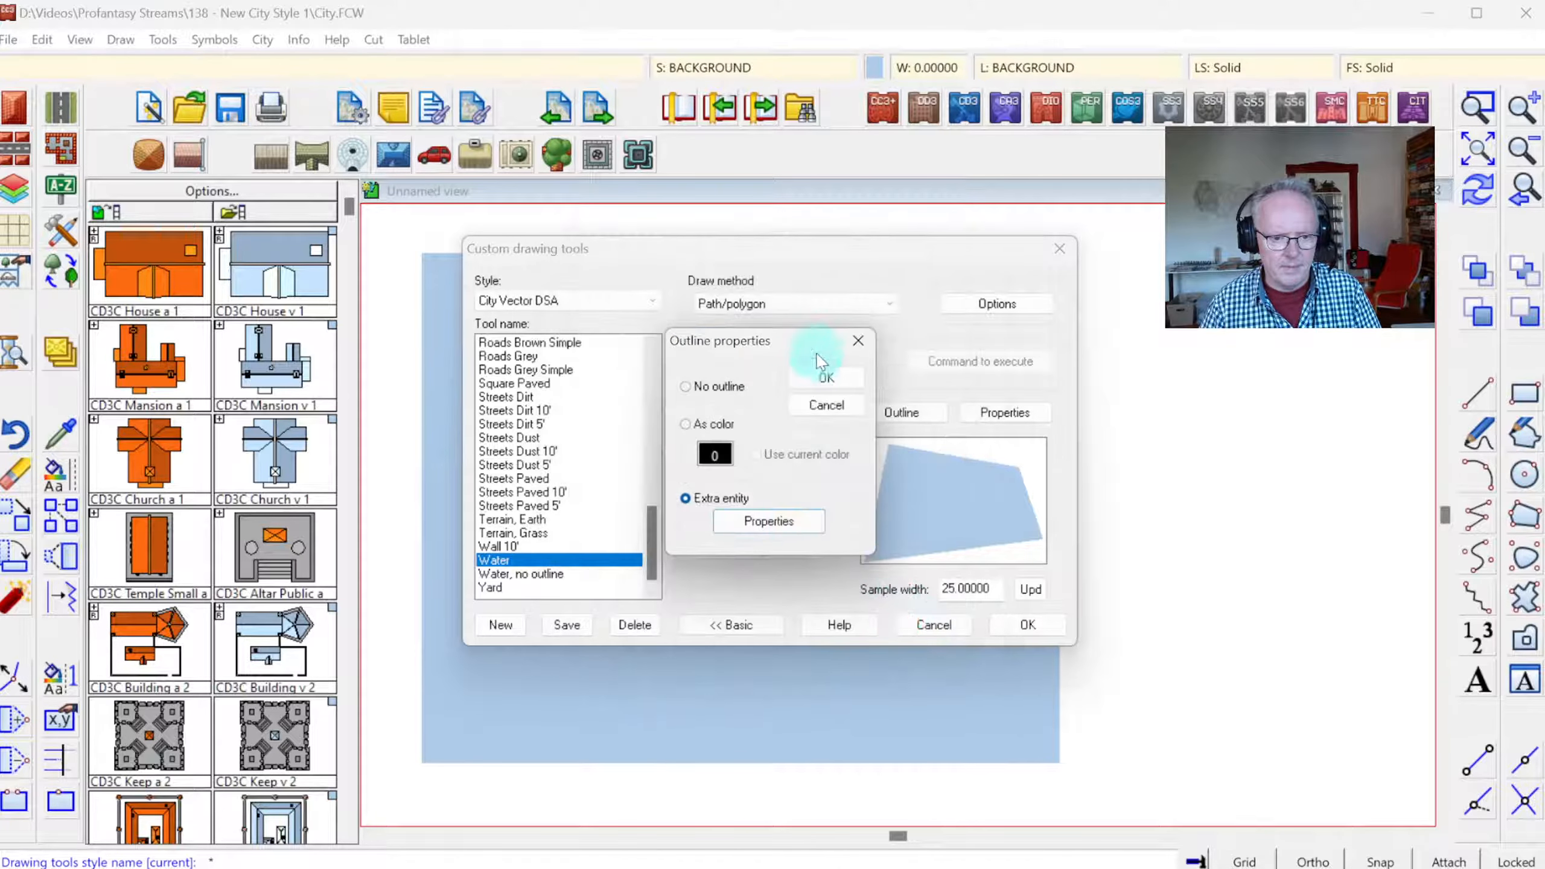
click(813, 373)
click(565, 624)
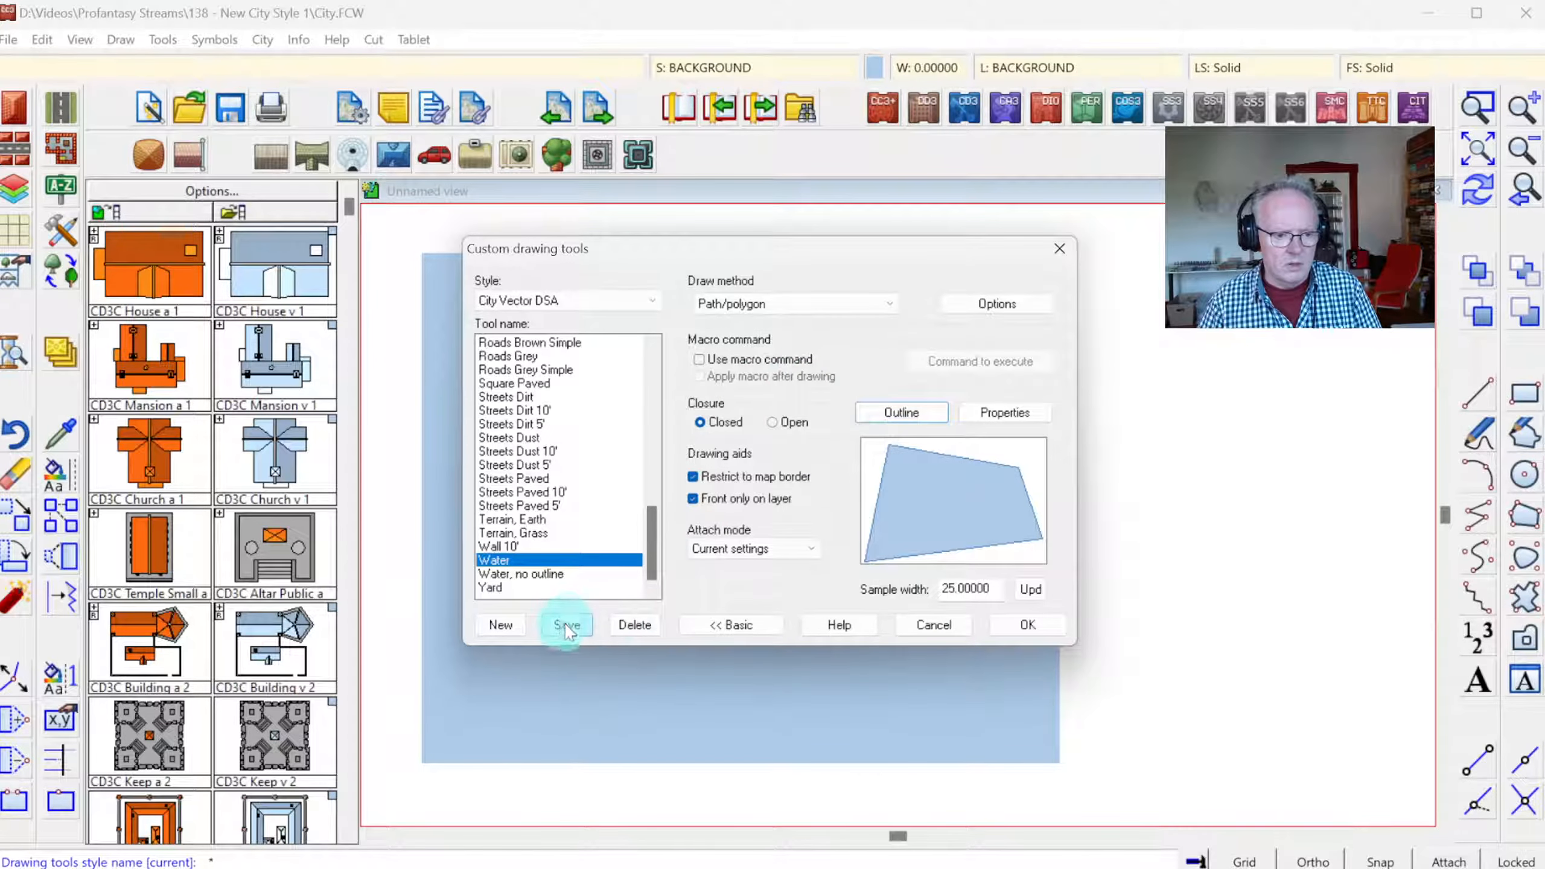
- Compare the Water and "Water, no outline" tools, and save and accept the Water tool's settings
mouse_move(649, 551)
mouse_down()
mouse_move(648, 511)
mouse_move(649, 539)
mouse_up()
click(558, 573)
click(529, 560)
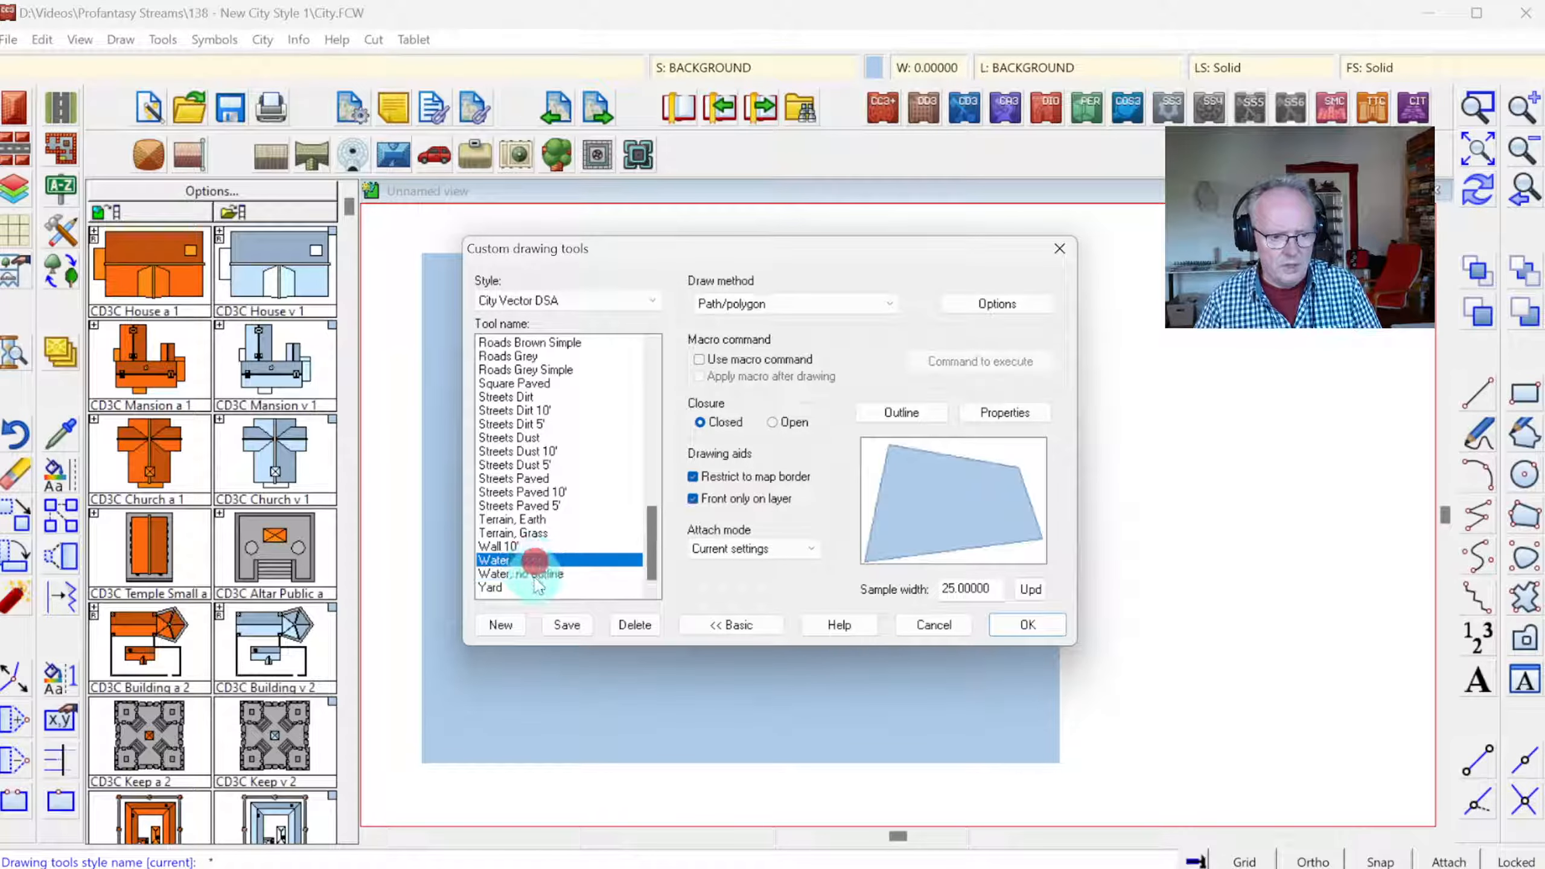
click(536, 574)
click(527, 559)
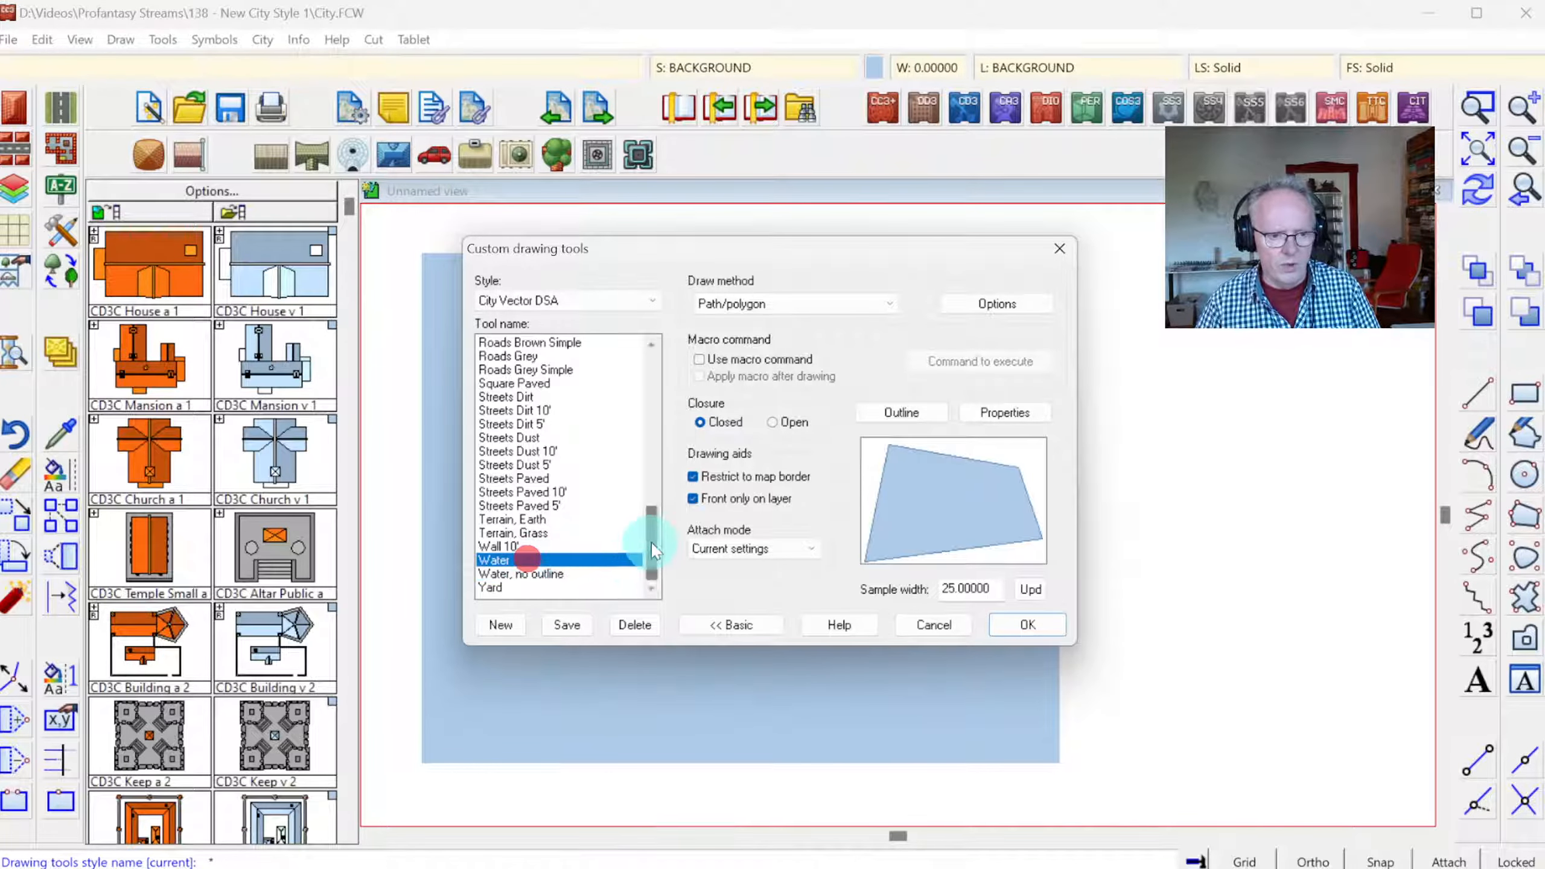
mouse_move(650, 539)
mouse_down()
mouse_move(668, 390)
mouse_move(676, 547)
mouse_up()
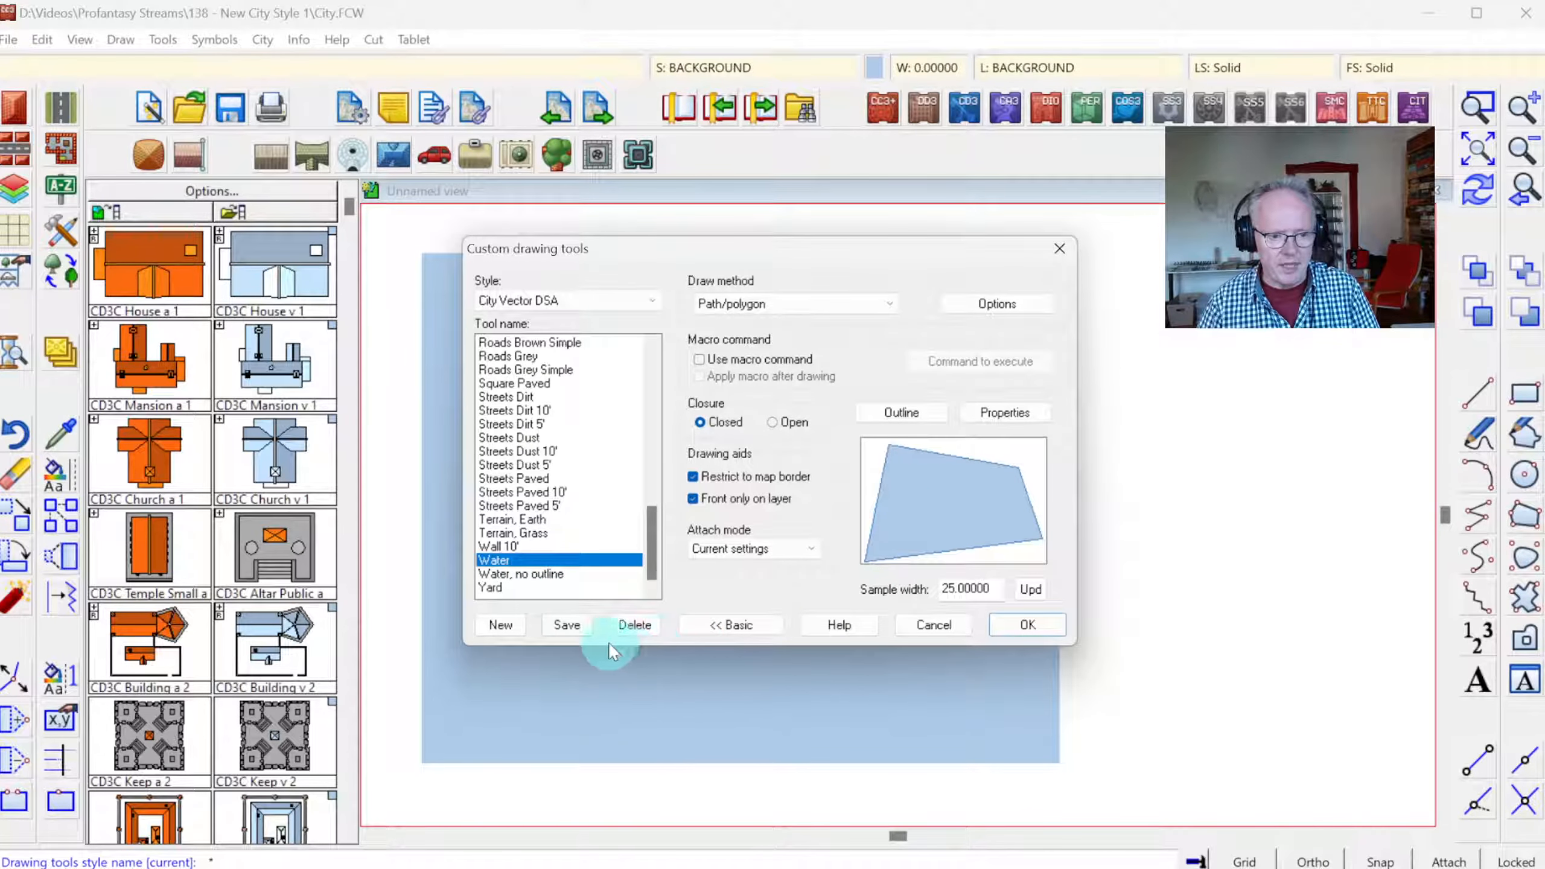
click(587, 628)
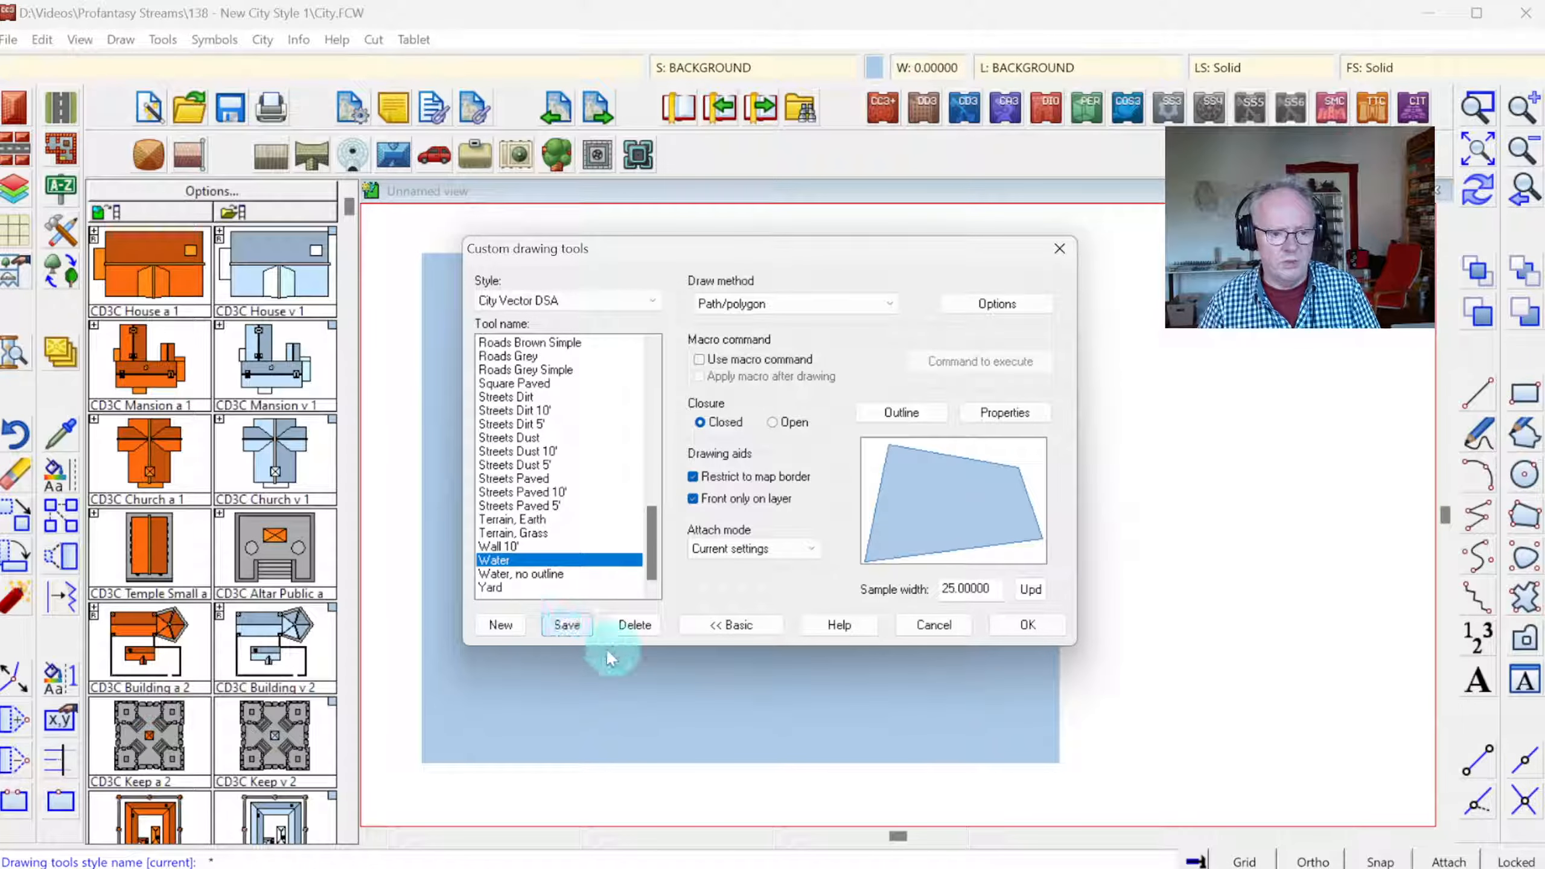
click(1027, 620)
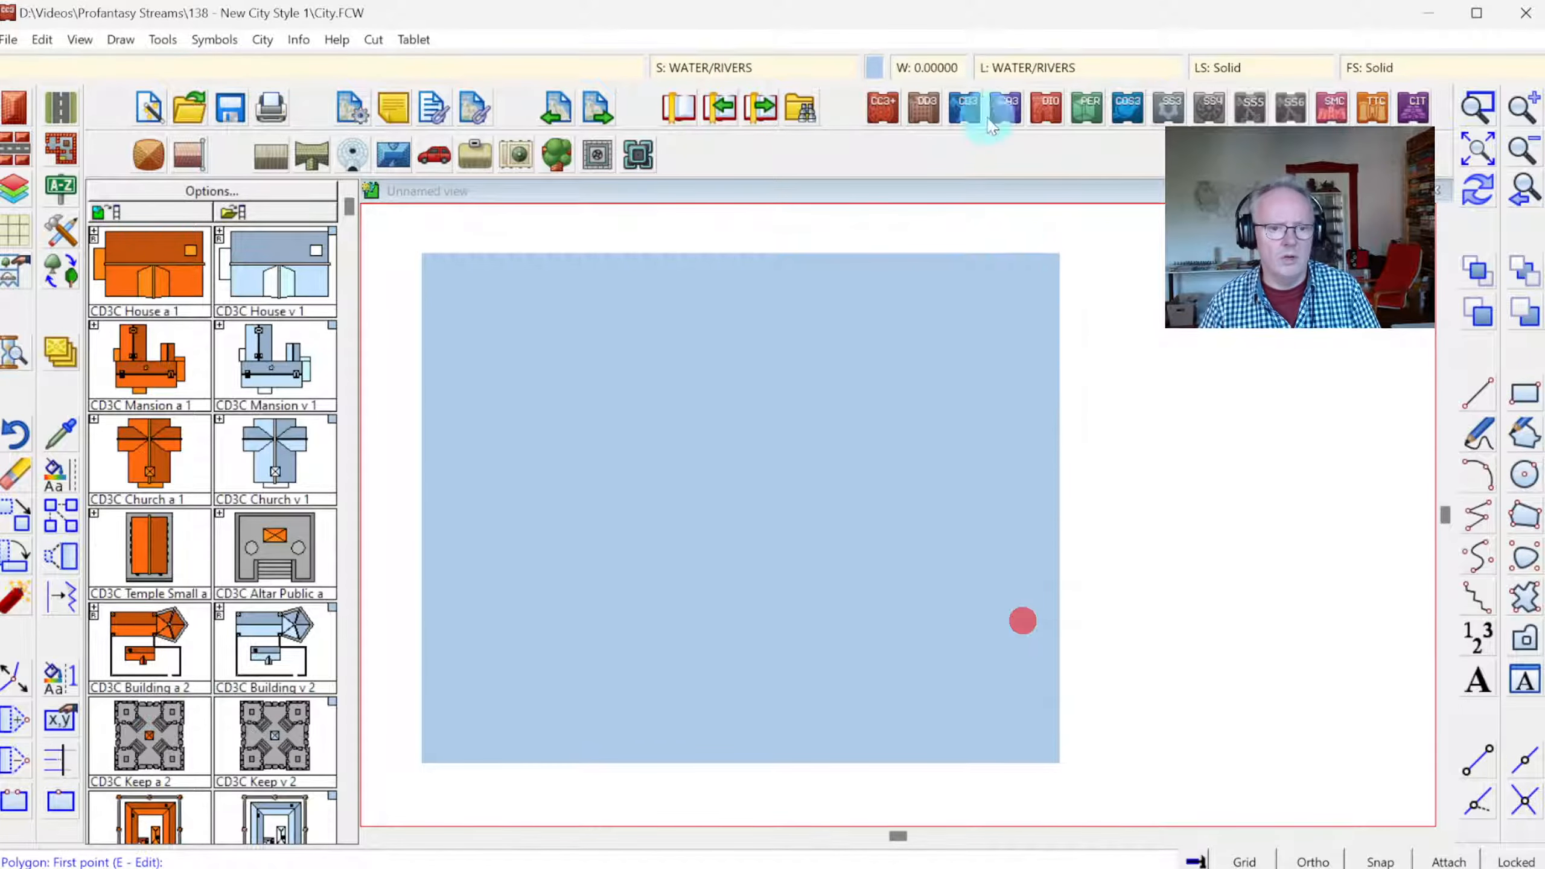
- Review the drawing's sheet list and advance the visible sheet from BACKGROUND to WATER CONTOURS
click(710, 70)
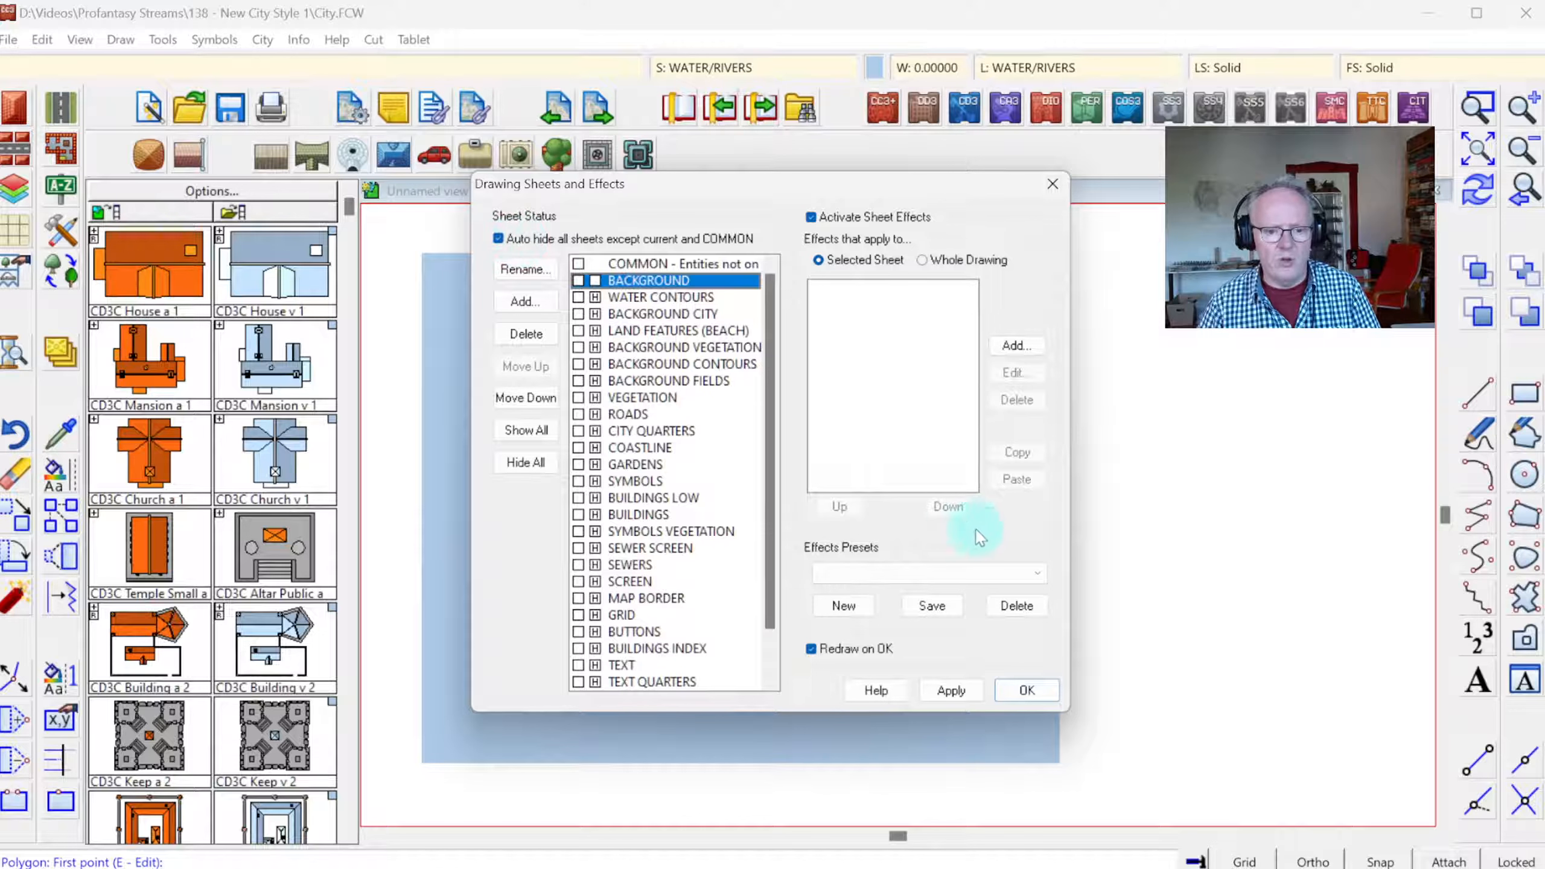
click(1020, 690)
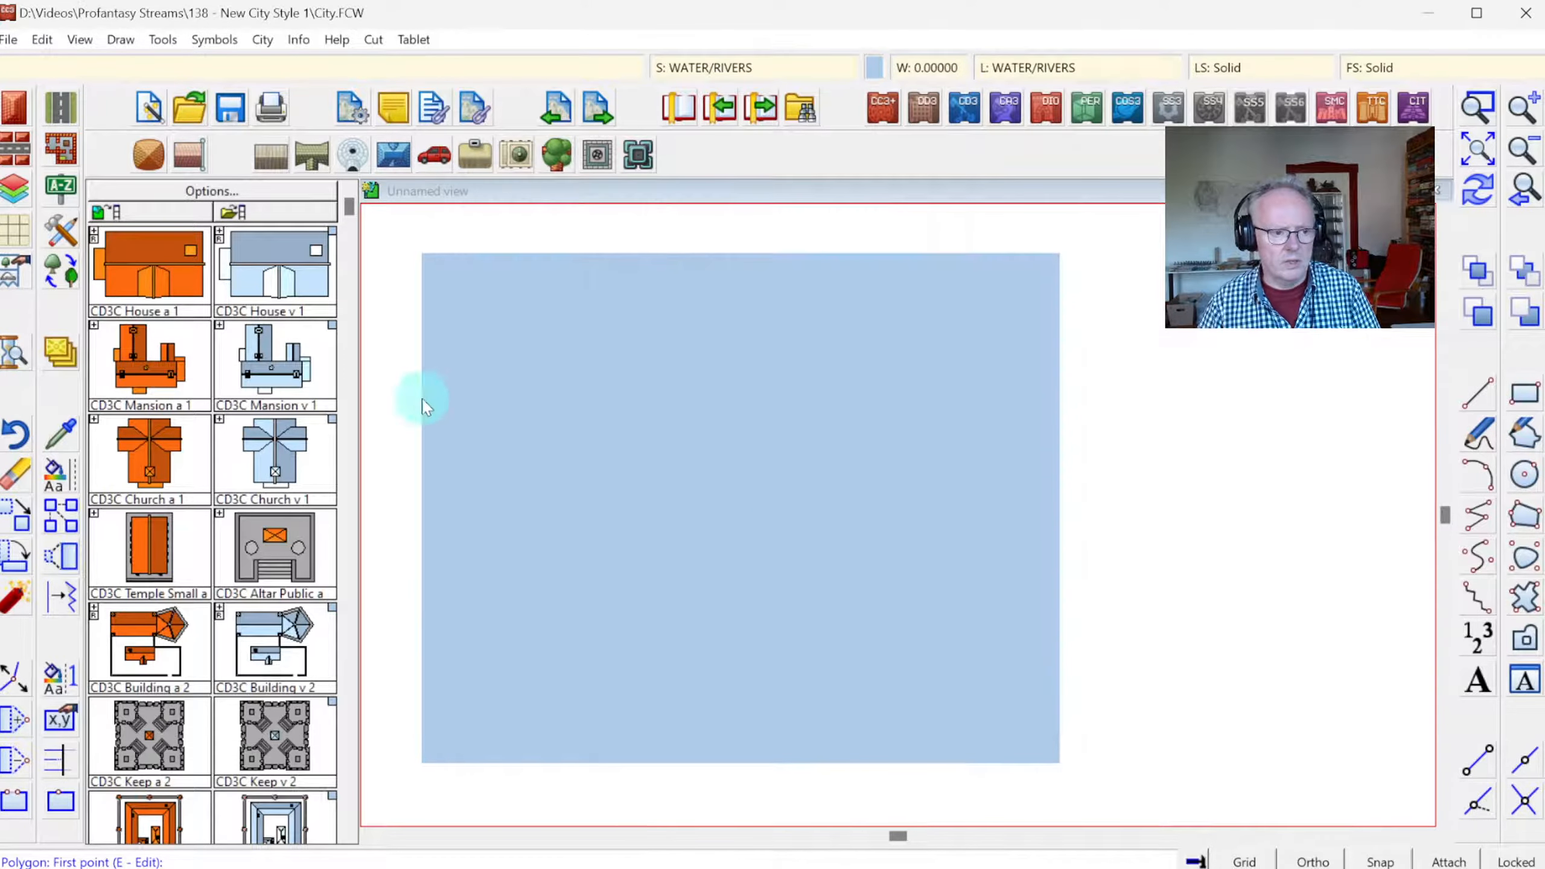
click(64, 350)
right_click(66, 347)
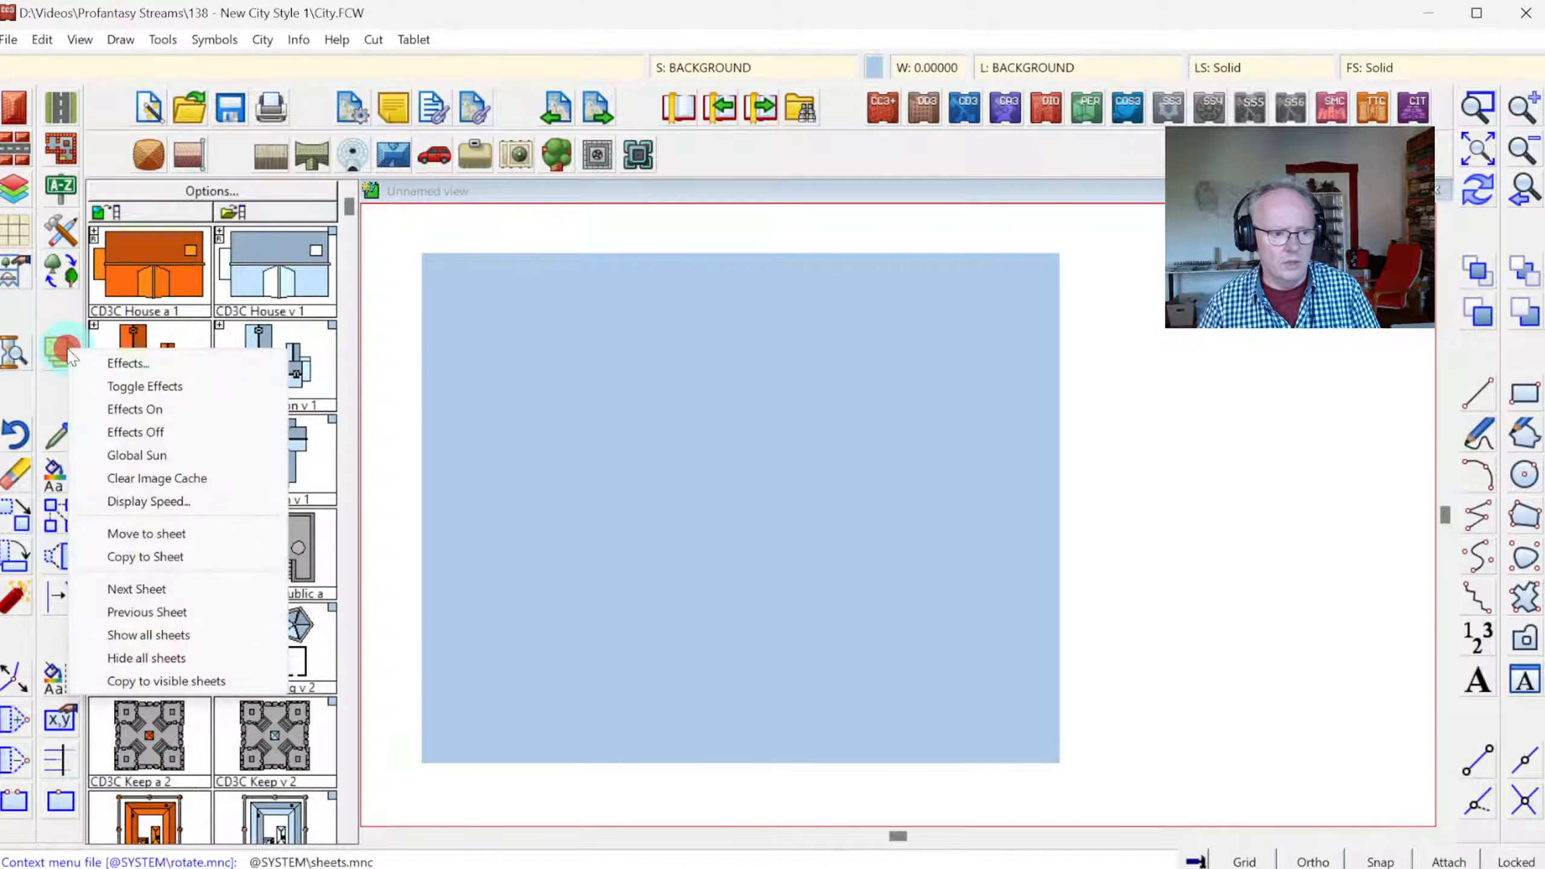
click(156, 592)
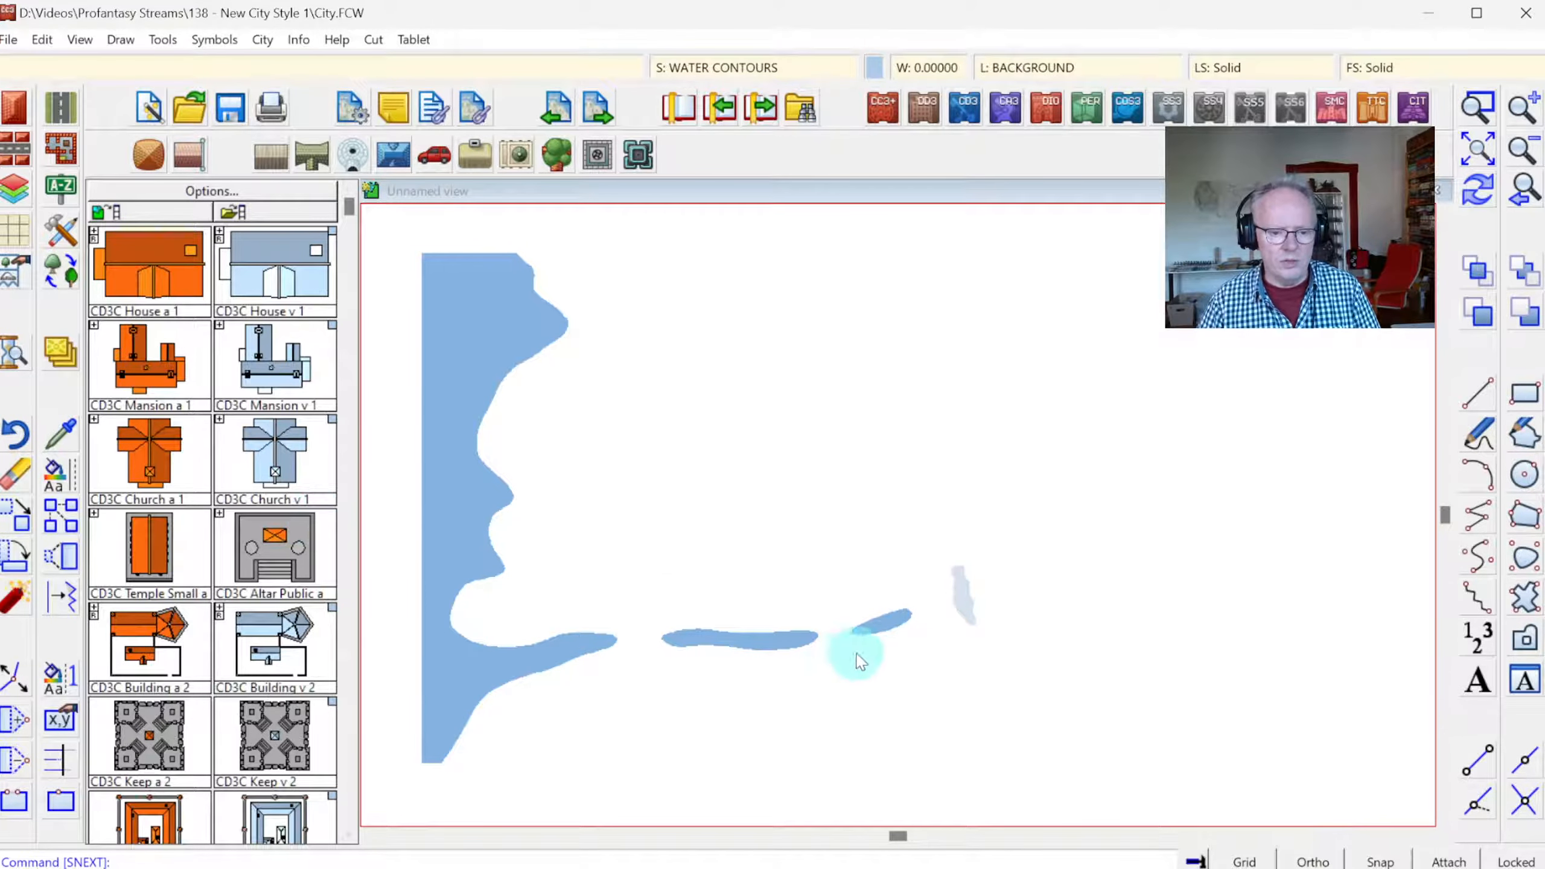
- Pick up the properties of the large blue water contour and look up its colour number in the palette
click(59, 450)
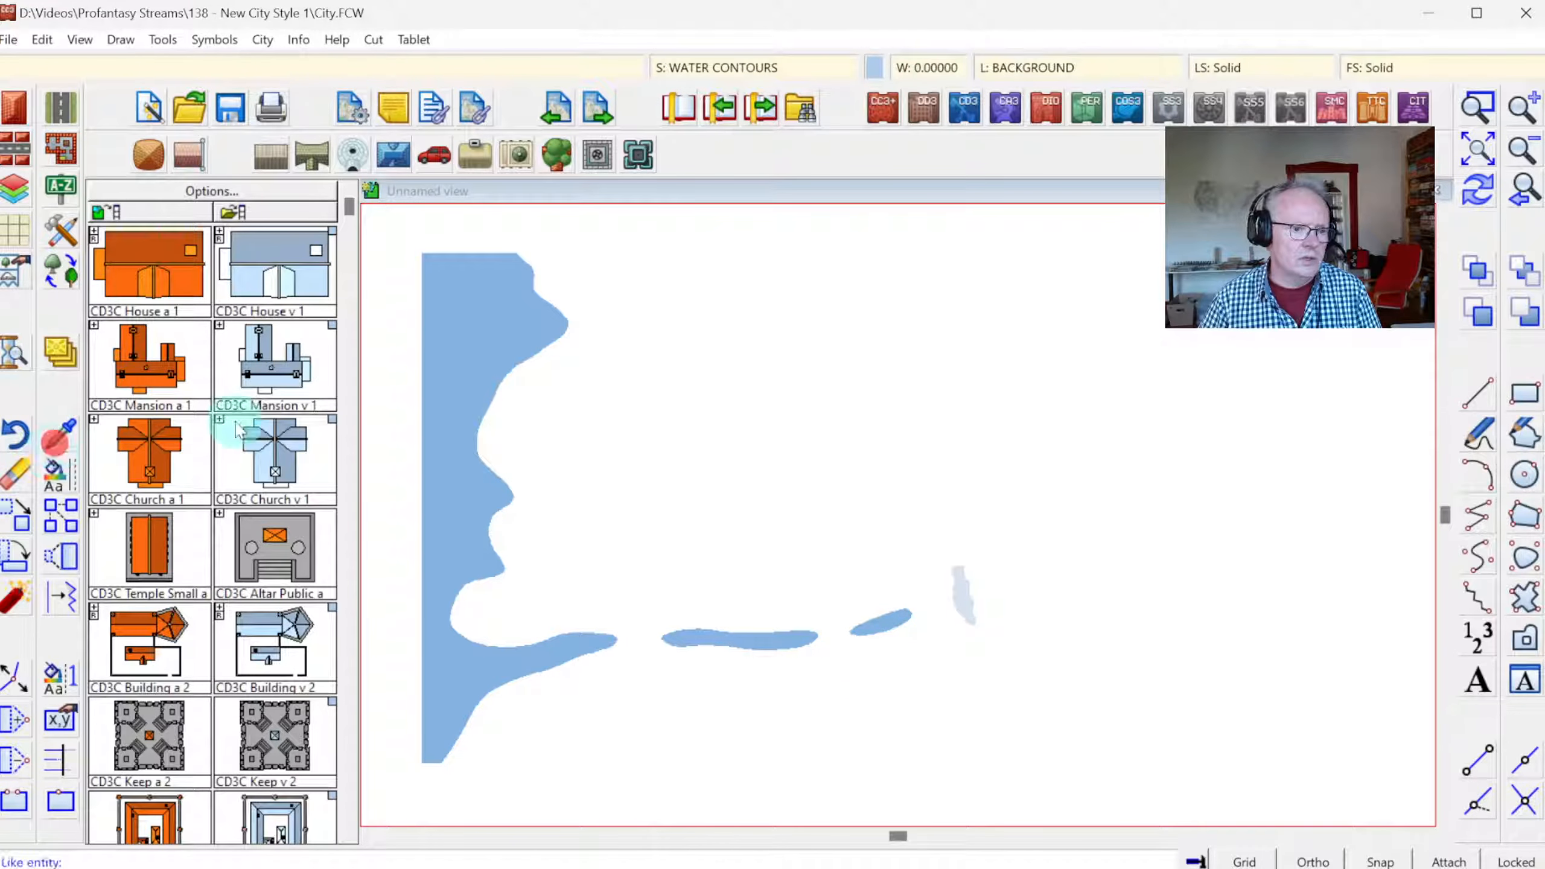
click(529, 359)
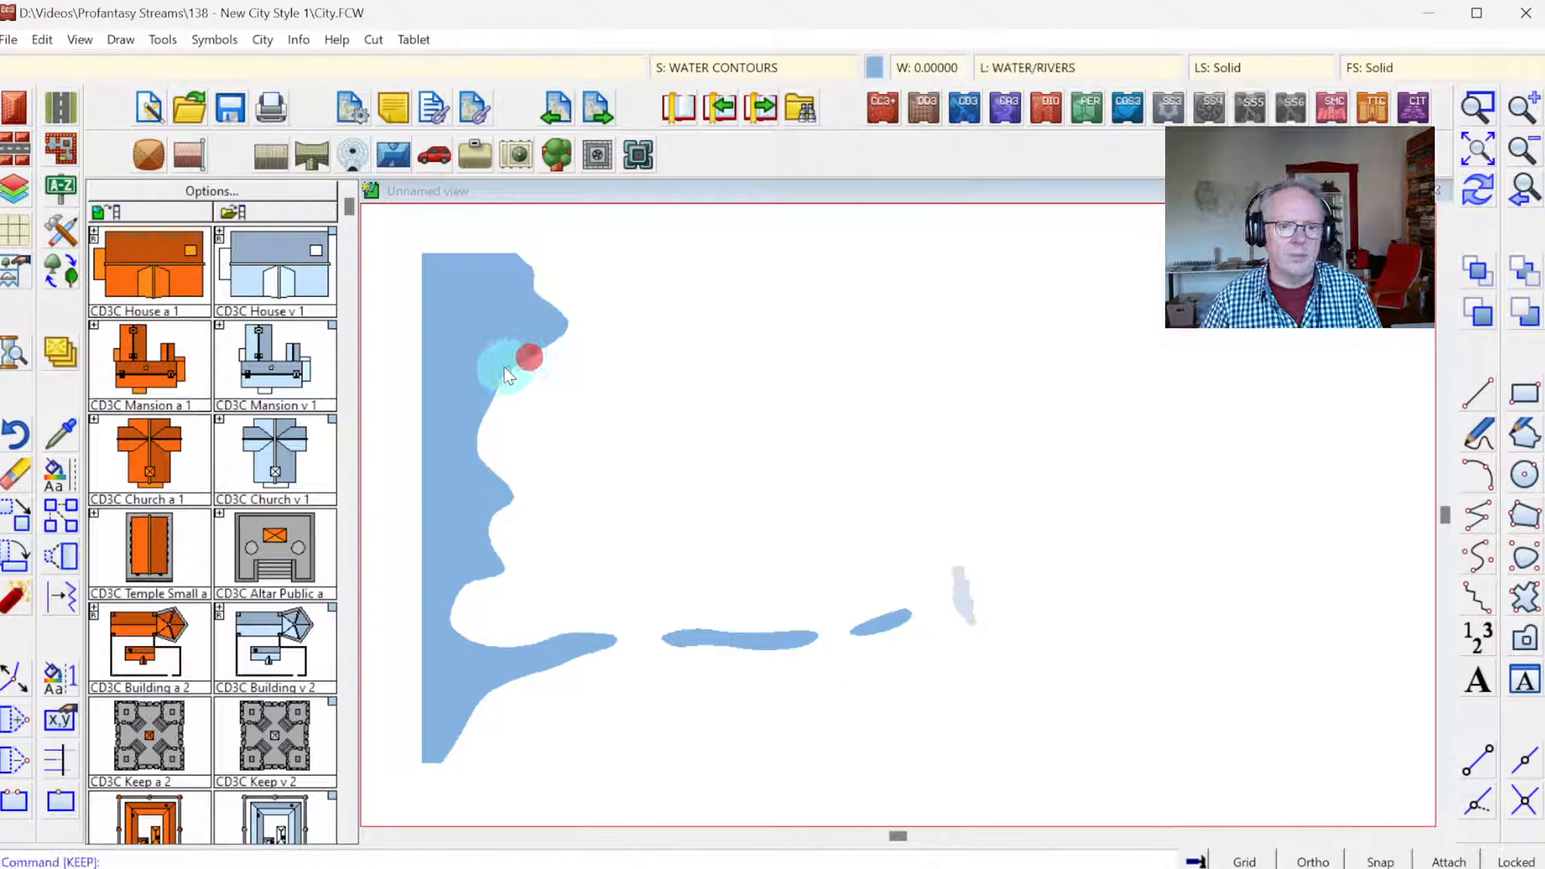
click(875, 68)
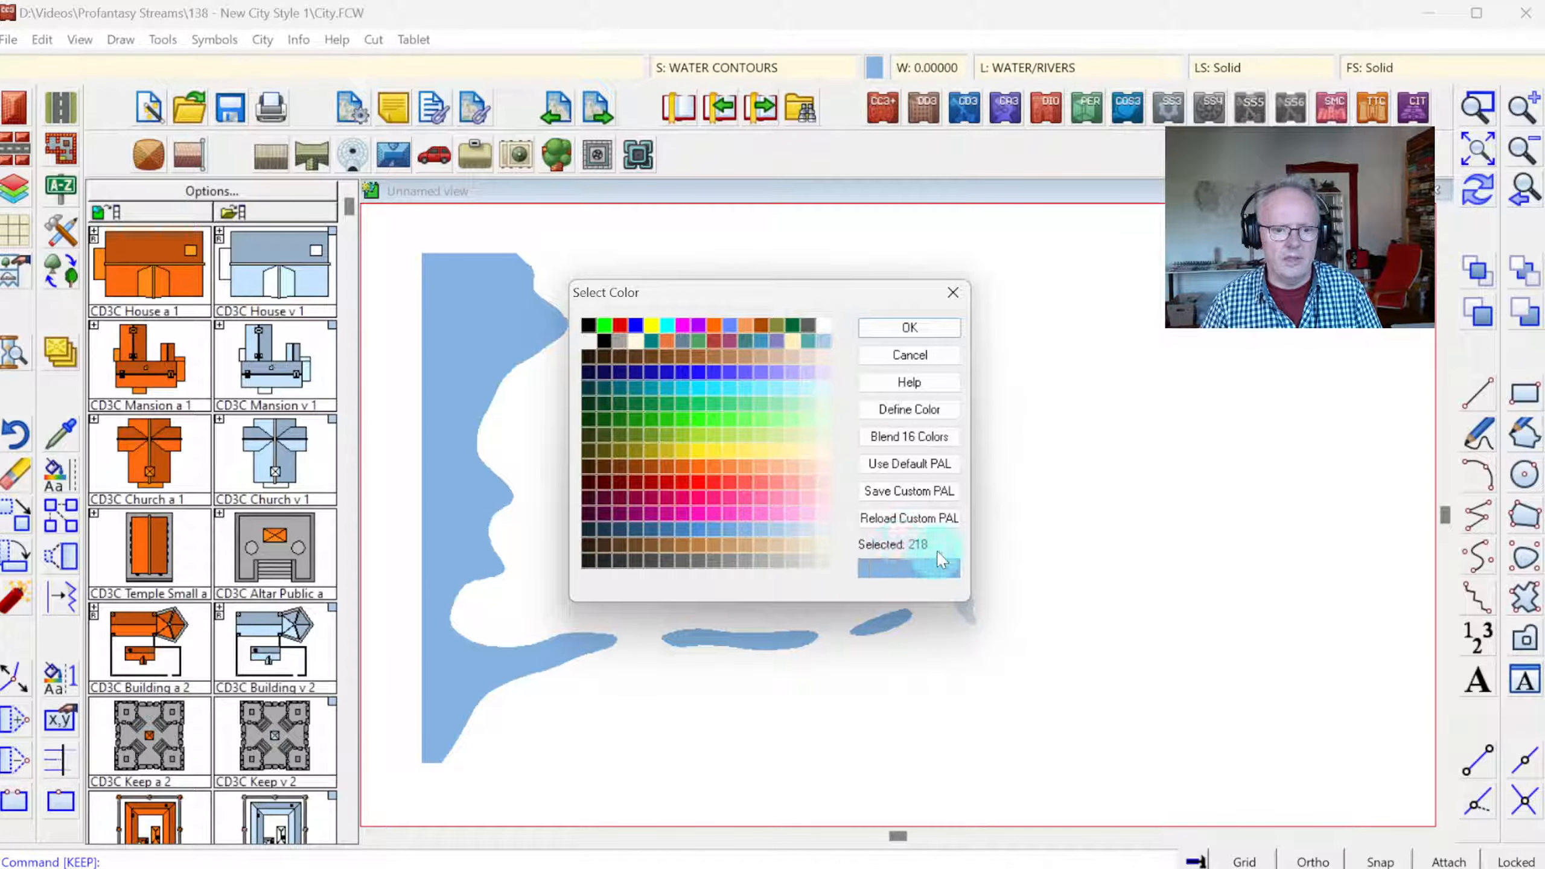
click(910, 358)
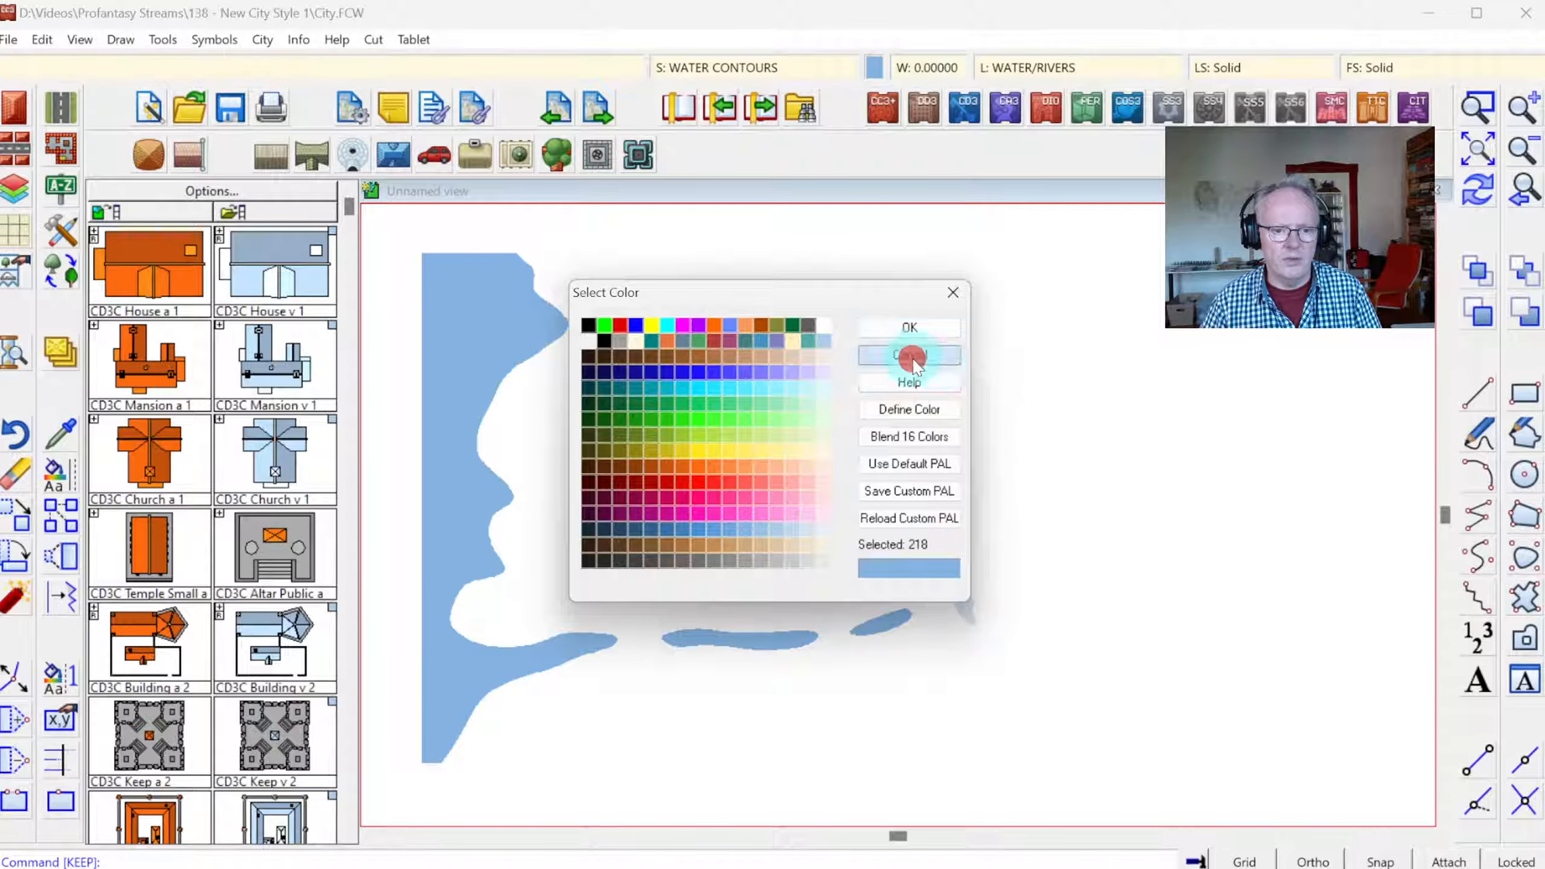
- Pick up the properties of the small pale water contour and look up its colour number in the palette
right_click(986, 588)
click(973, 587)
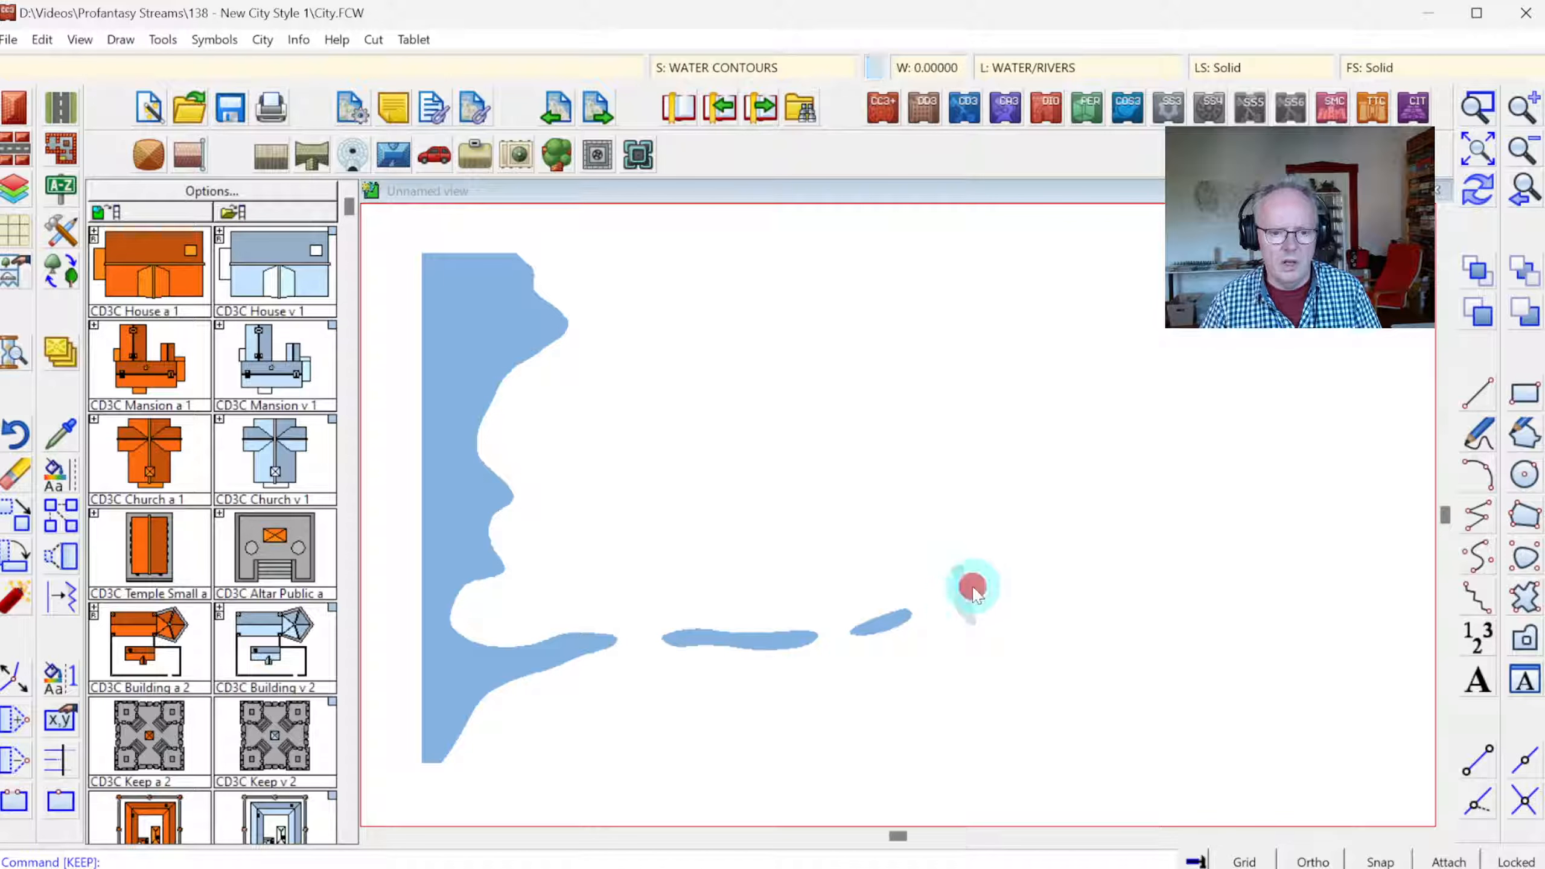
click(876, 67)
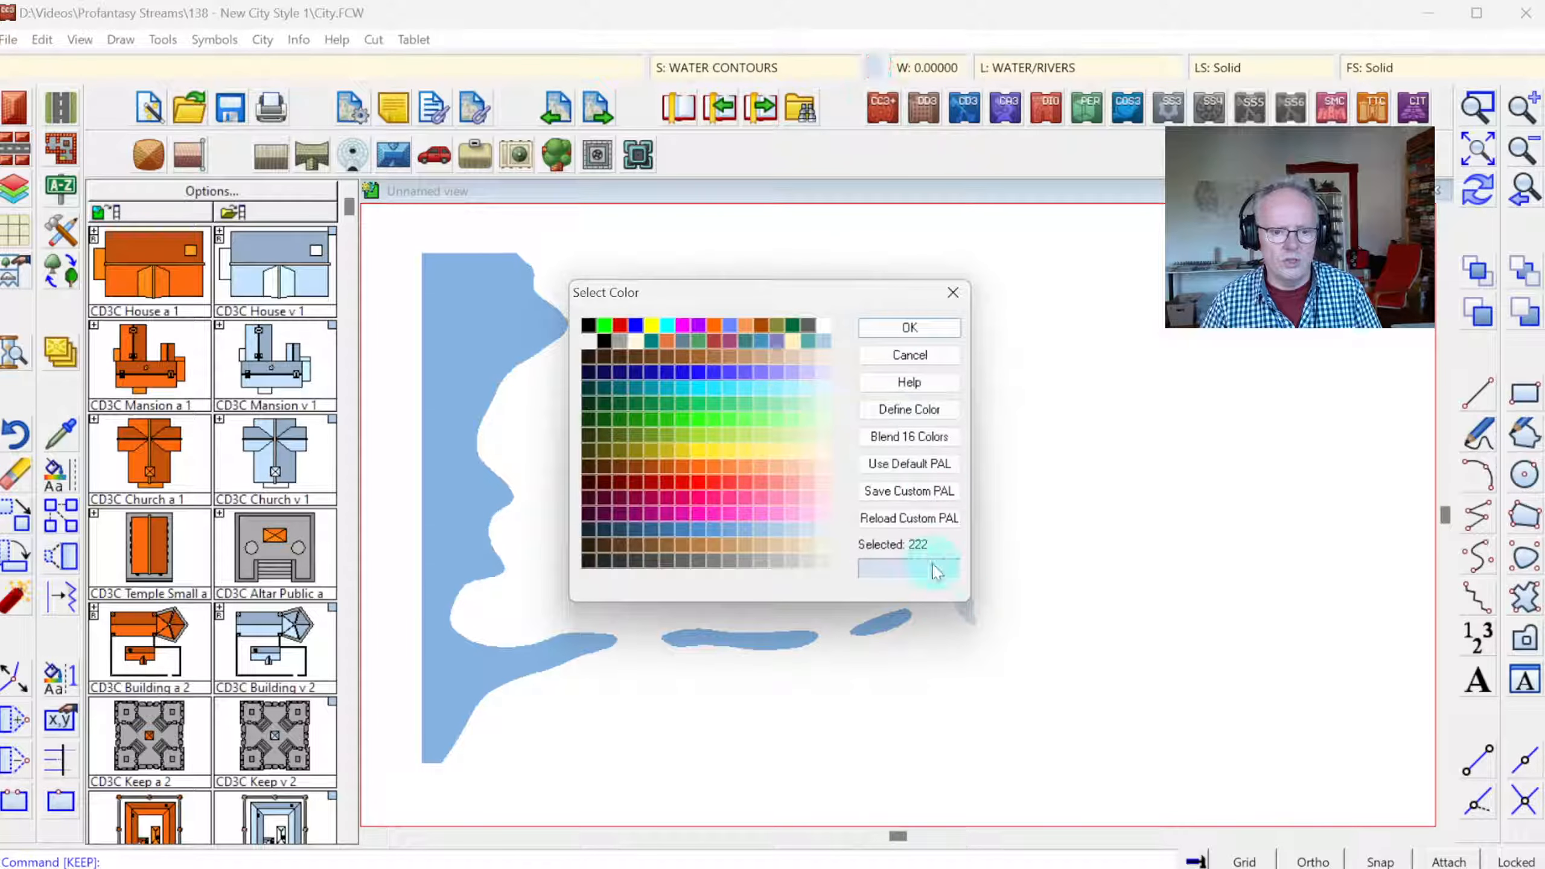
- Create a new drawing tool named "Water, Contour Darker" from the "Water, no outline" tool in the City Vector DSA style
click(931, 356)
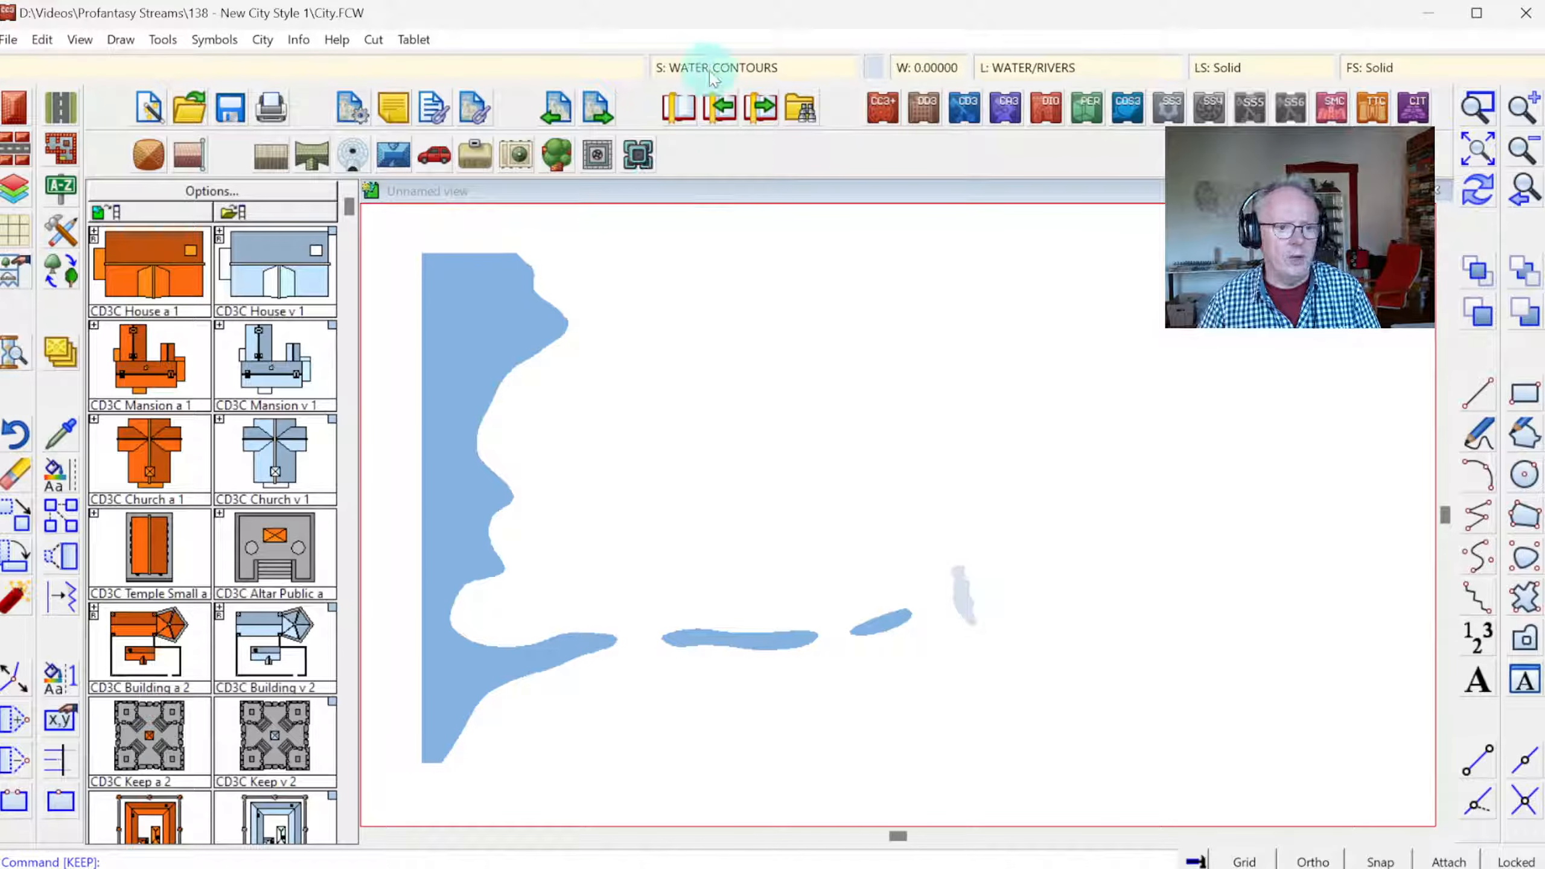
click(64, 238)
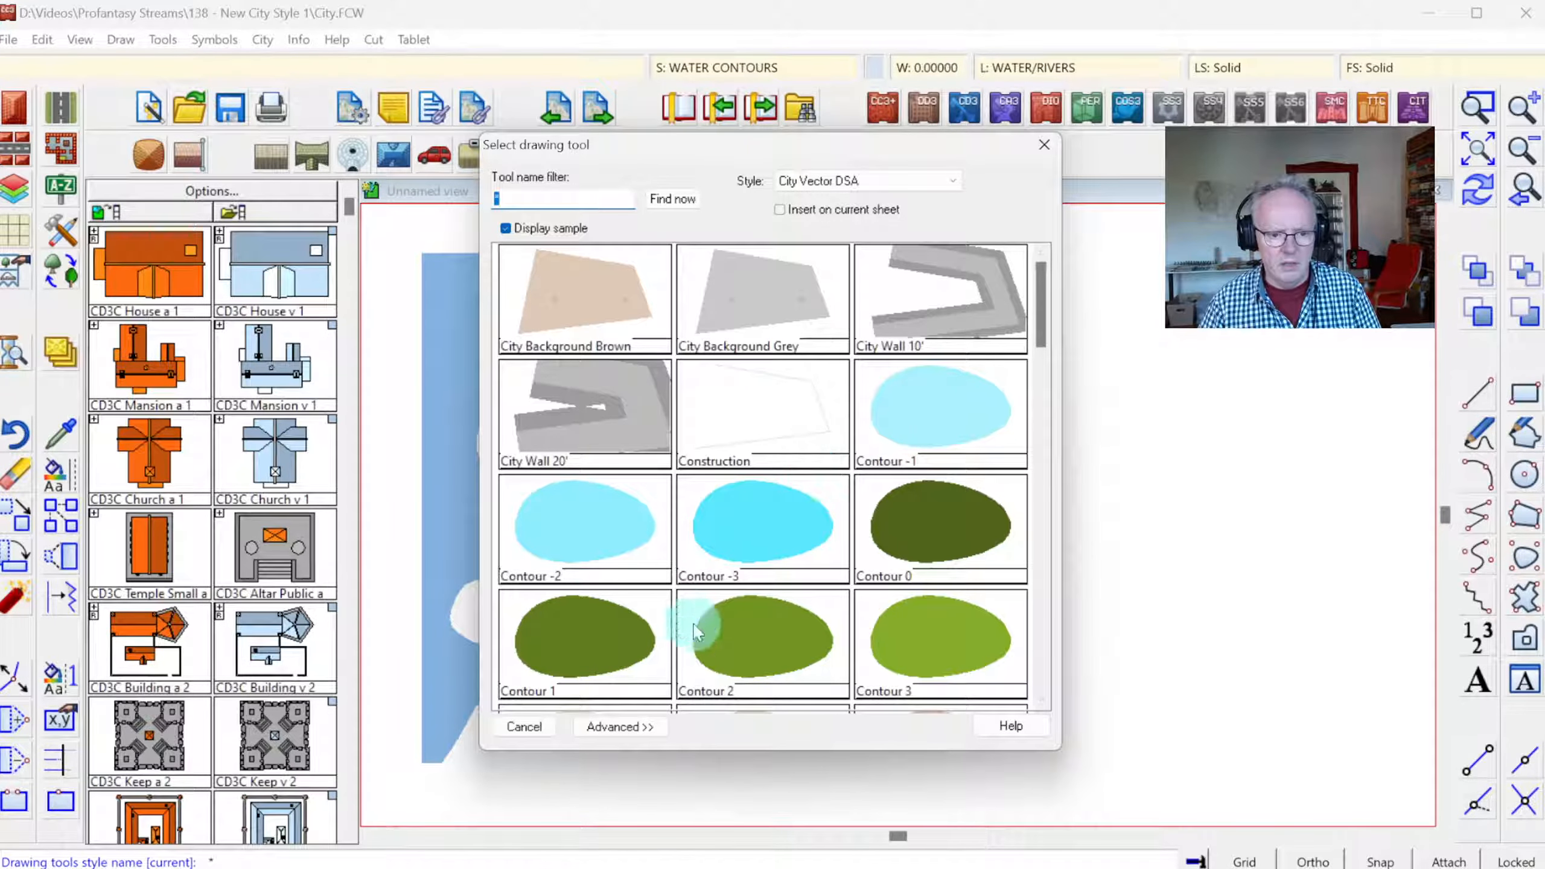
drag(1045, 287, 1045, 335)
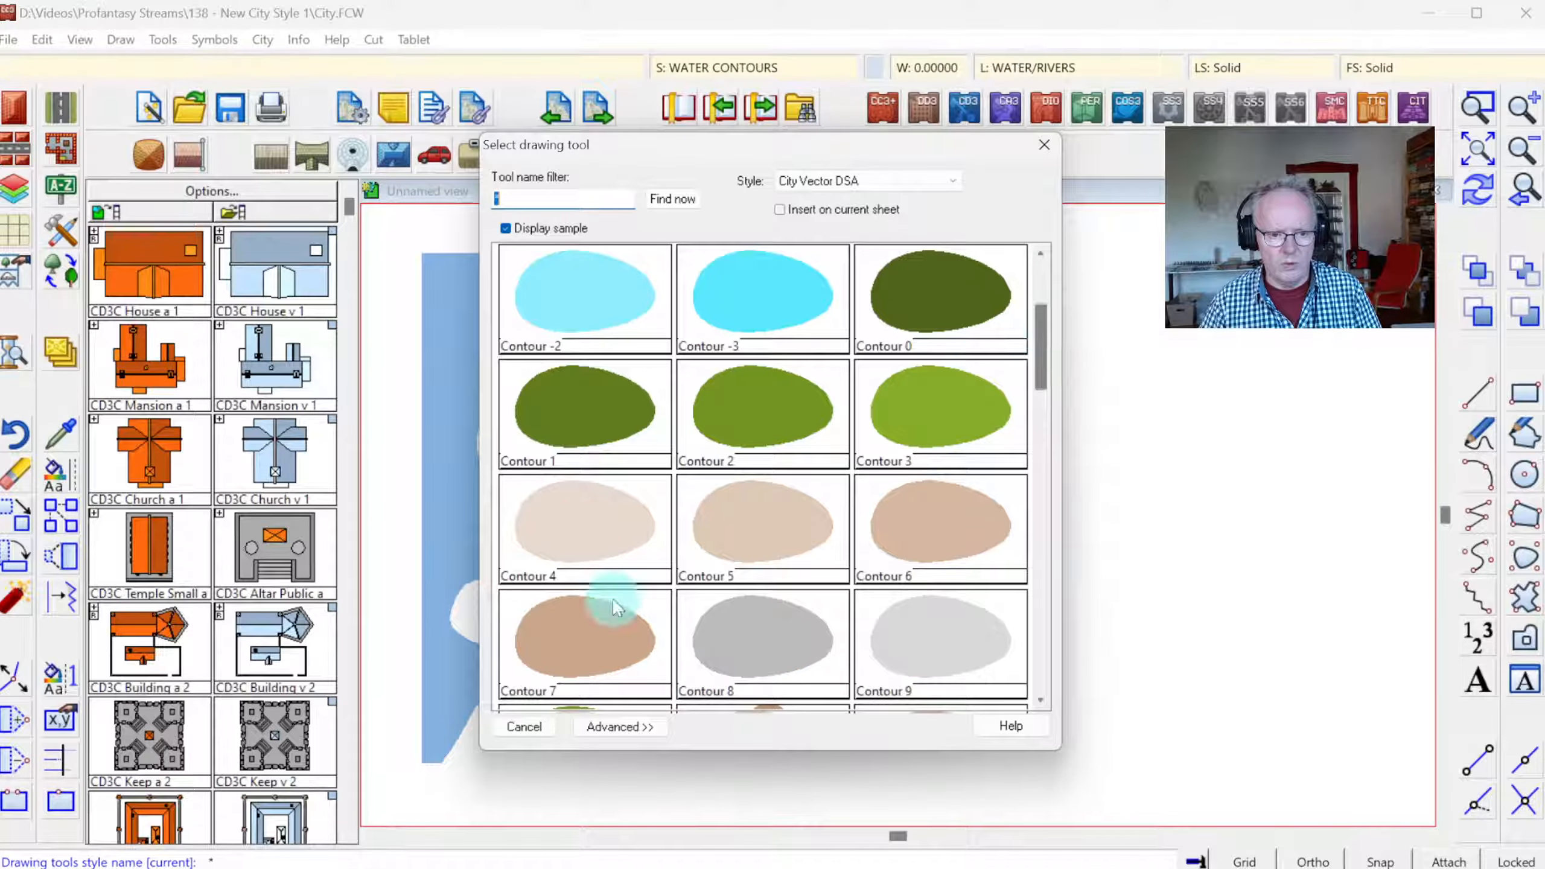
drag(1043, 316, 1042, 669)
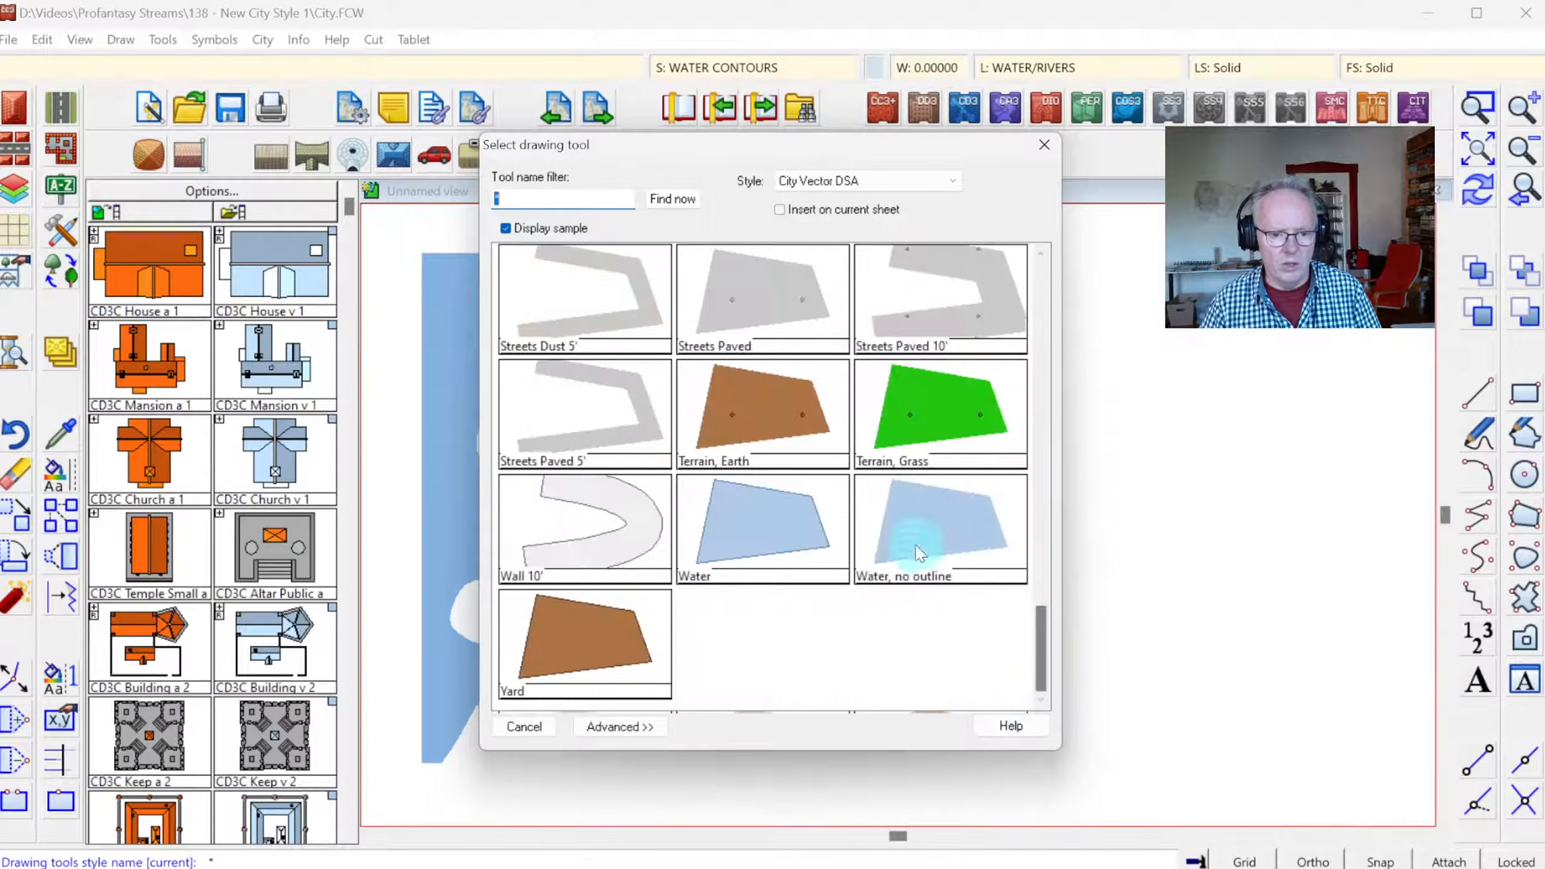
click(623, 744)
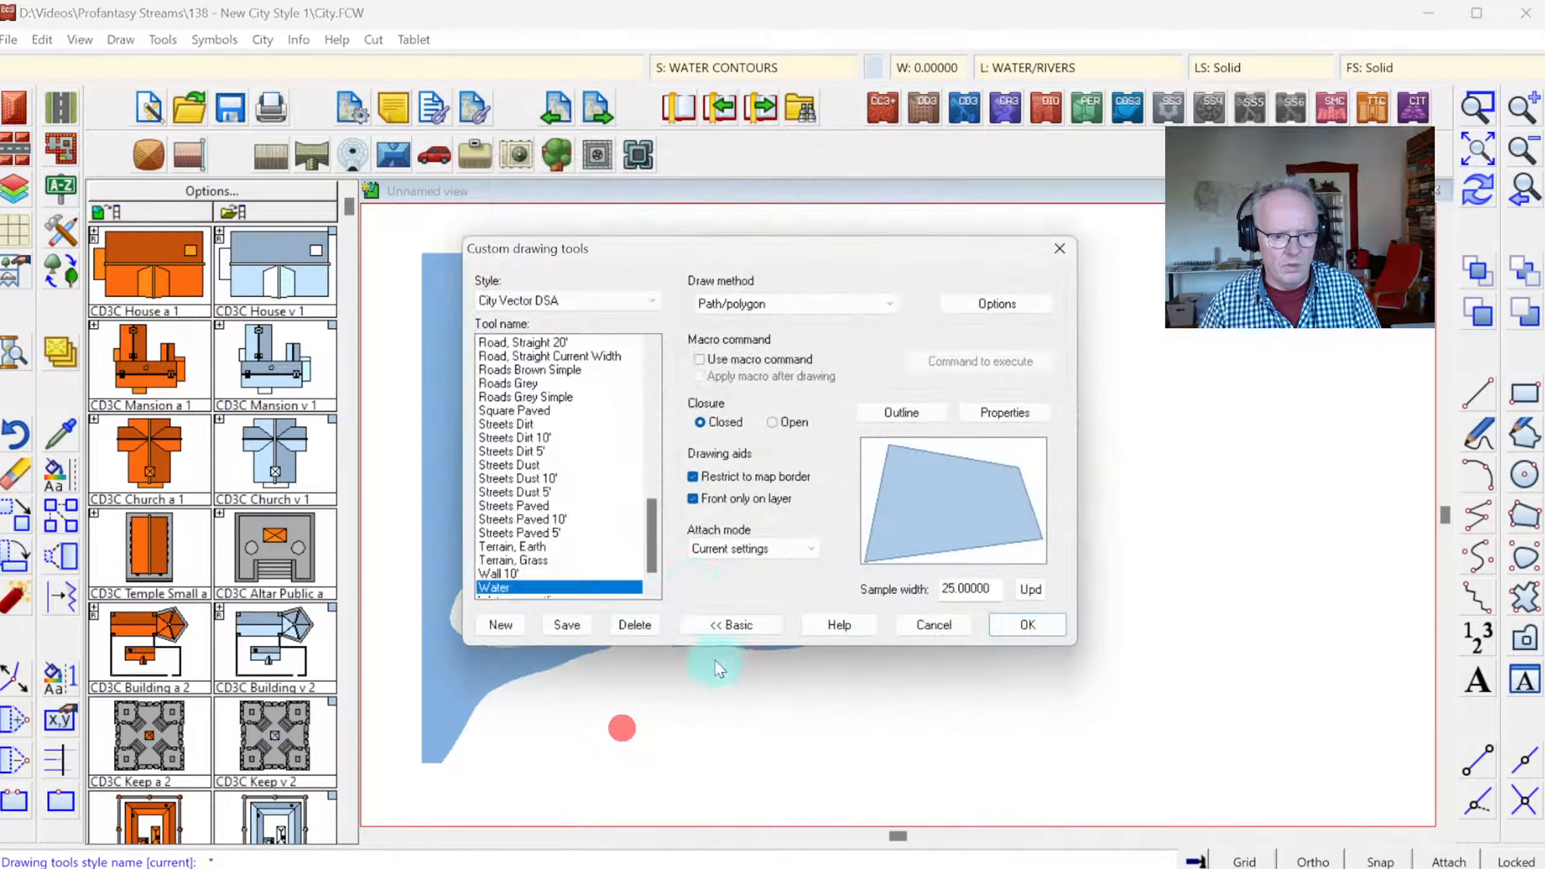
drag(651, 518, 651, 535)
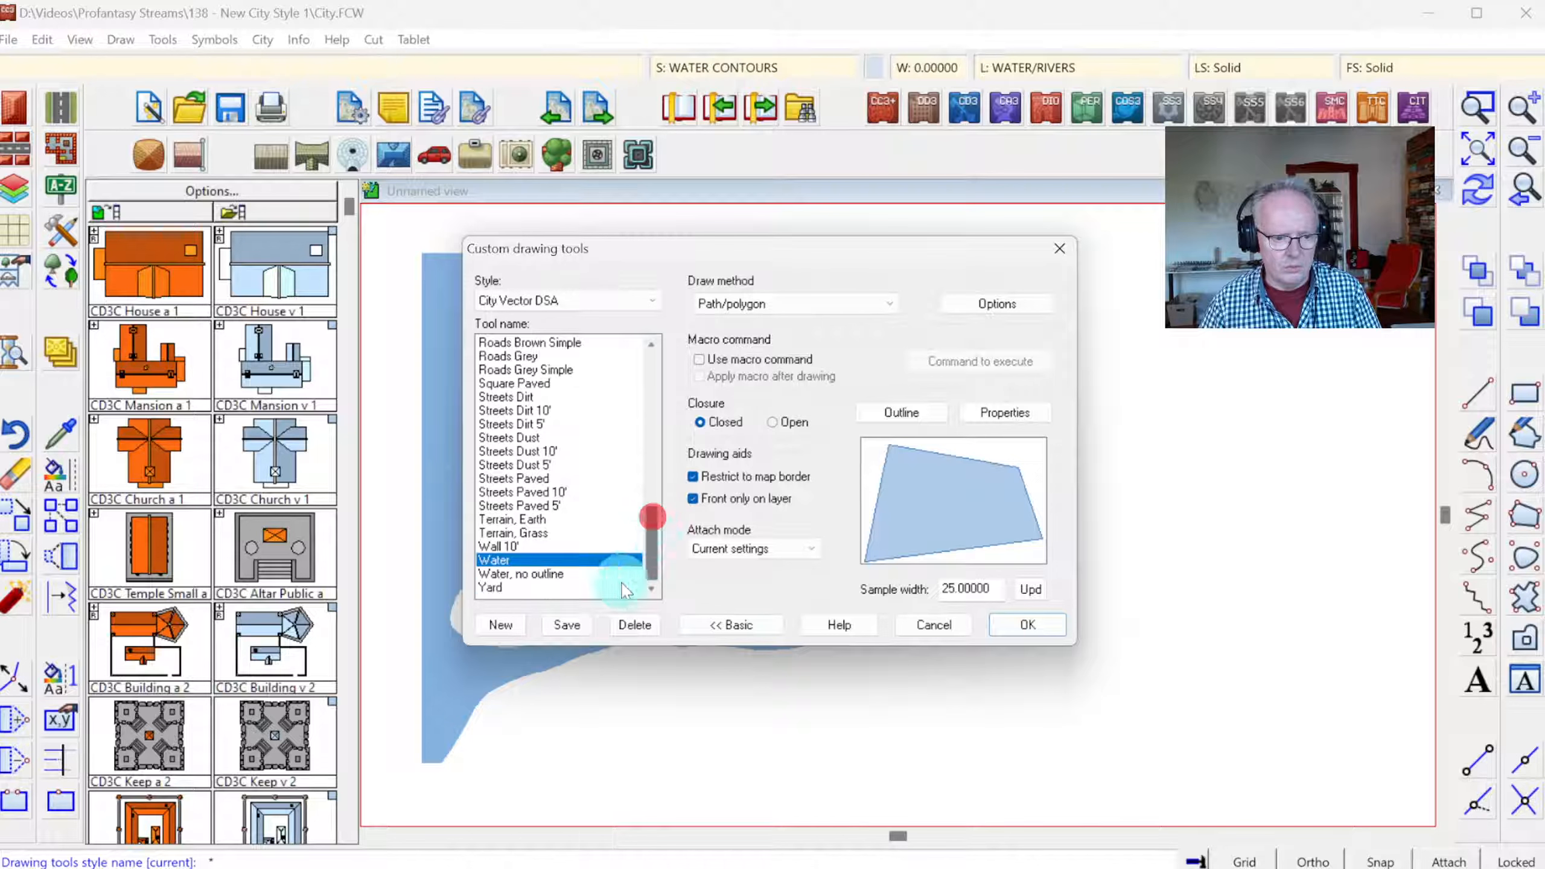
click(545, 576)
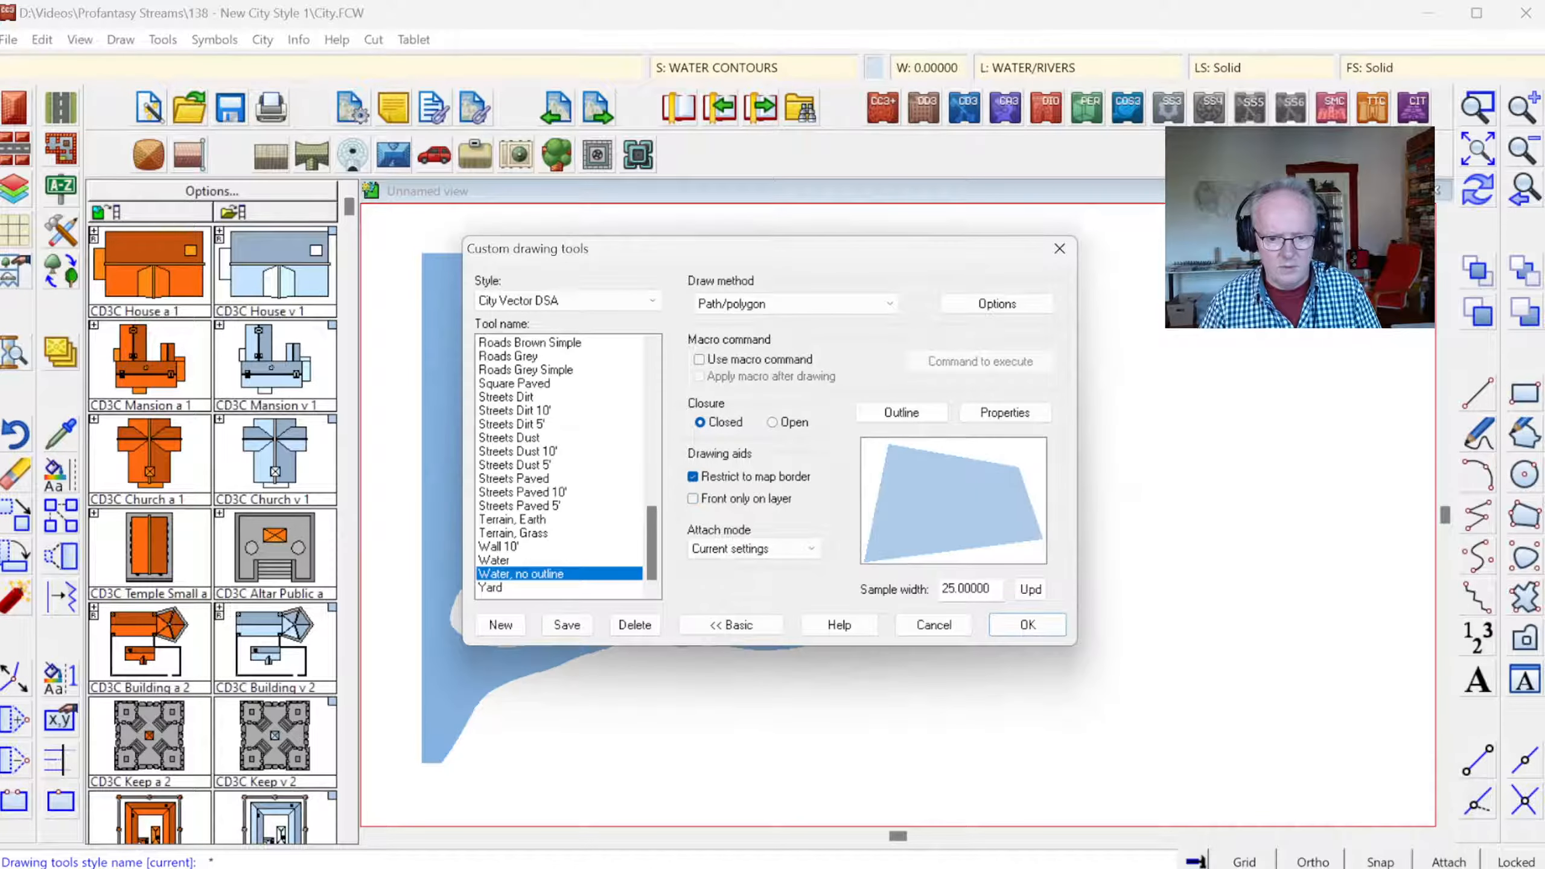
click(503, 626)
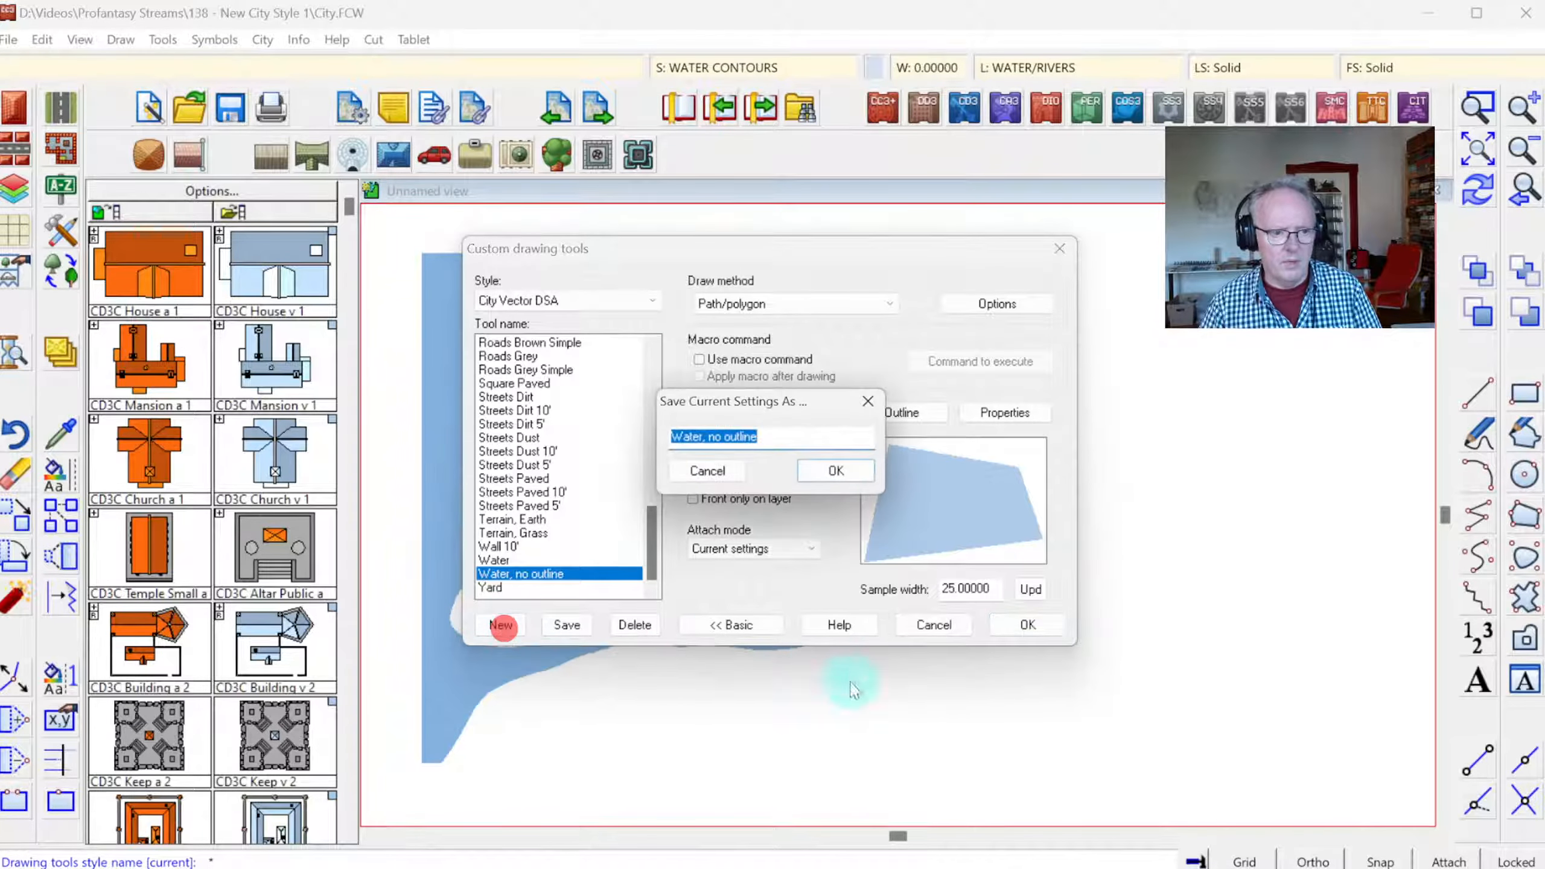
key(End)
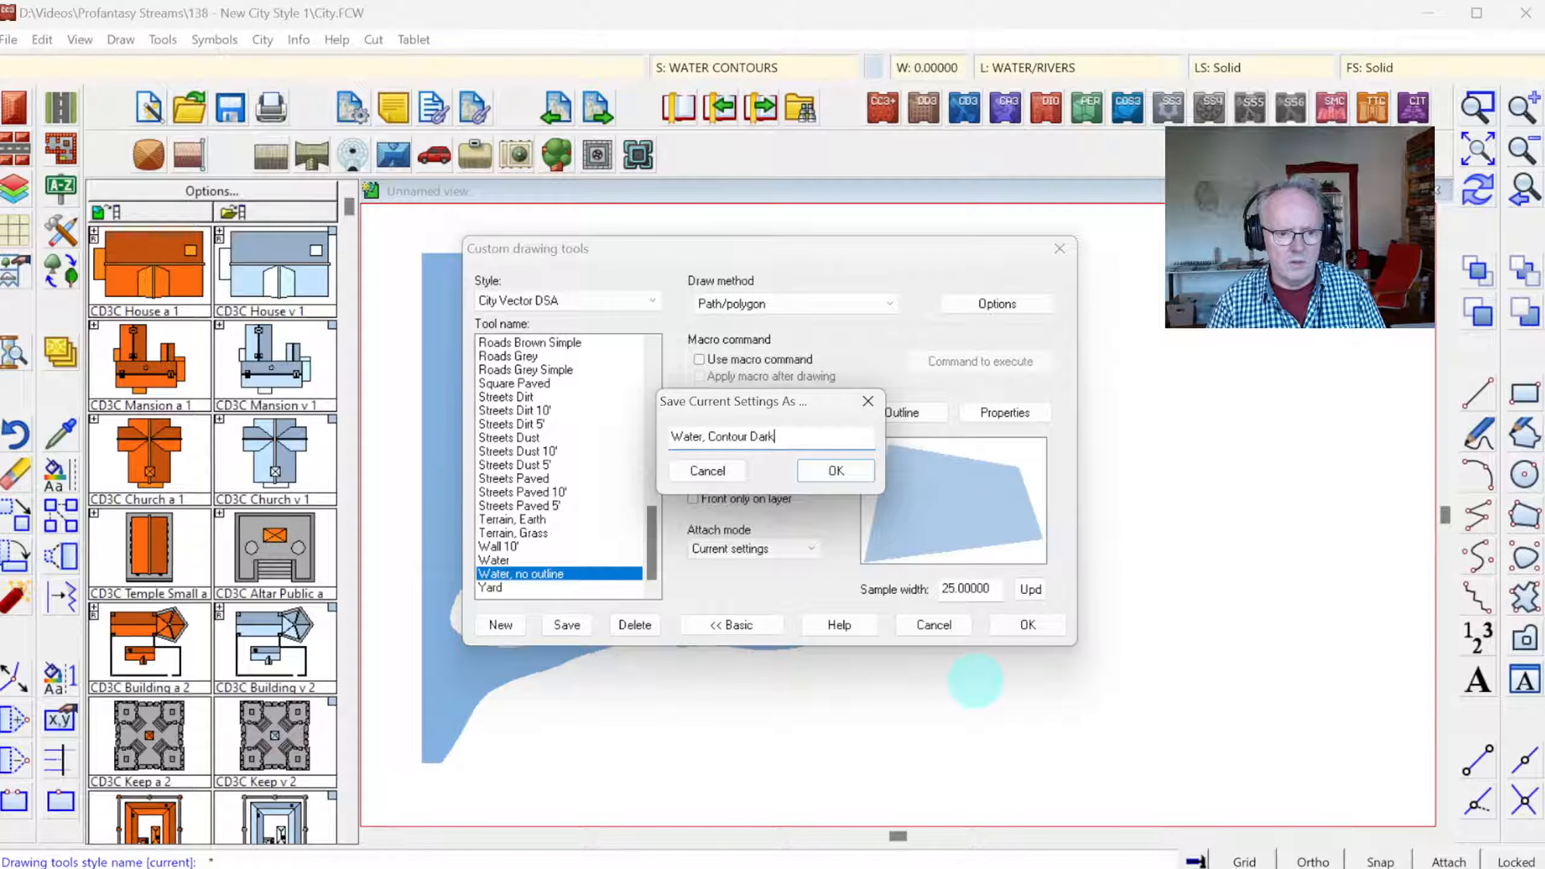
key(Return)
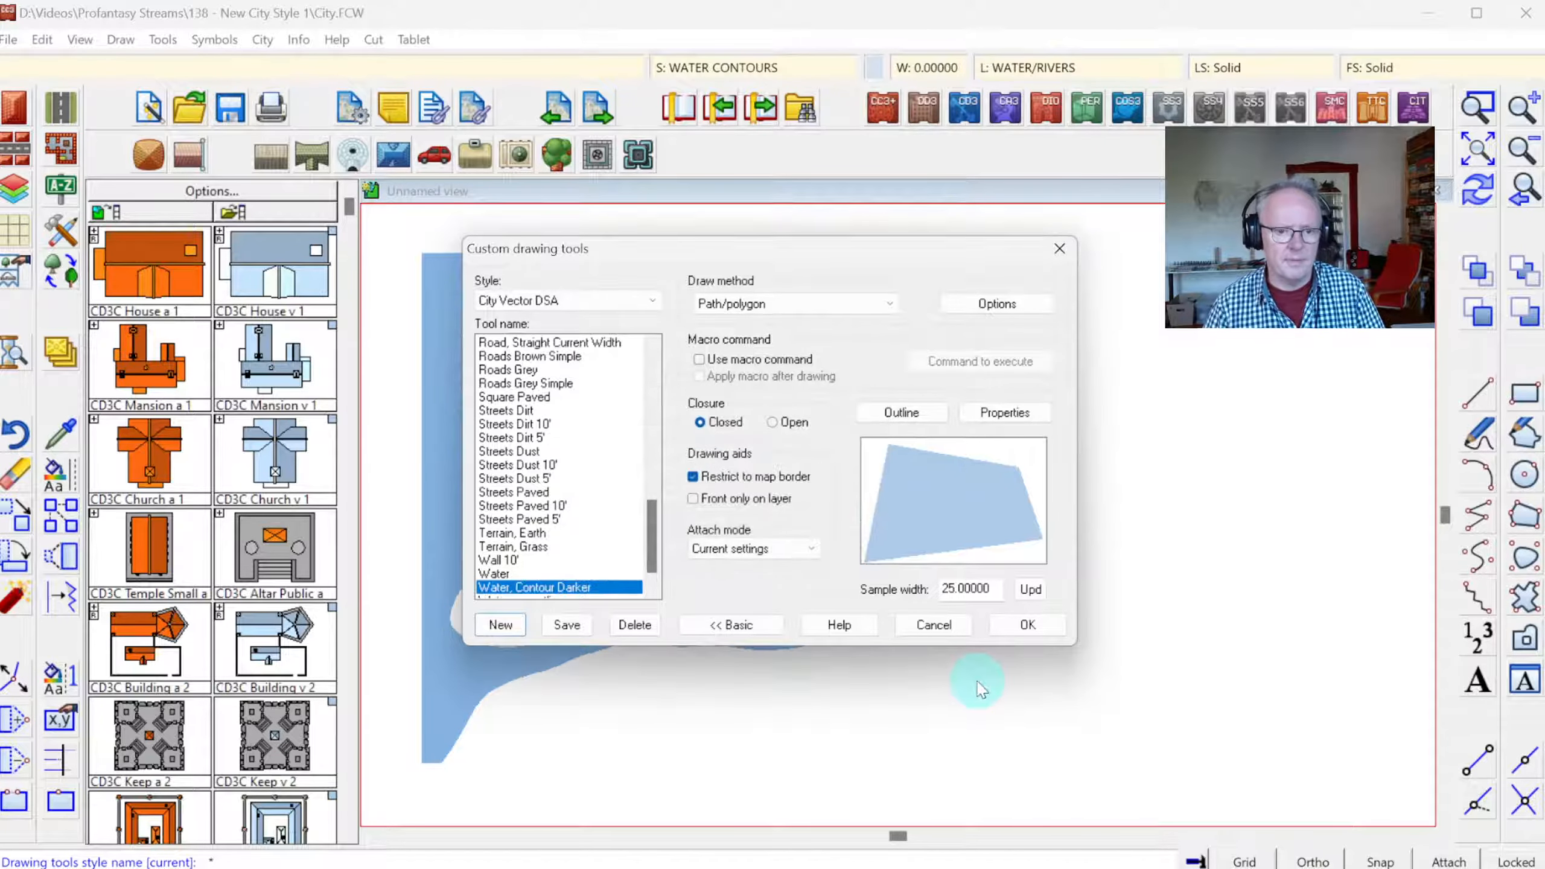
- Set the "Water, Contour Darker" tool's path/polygon method to Smooth and its colour to 218
click(997, 304)
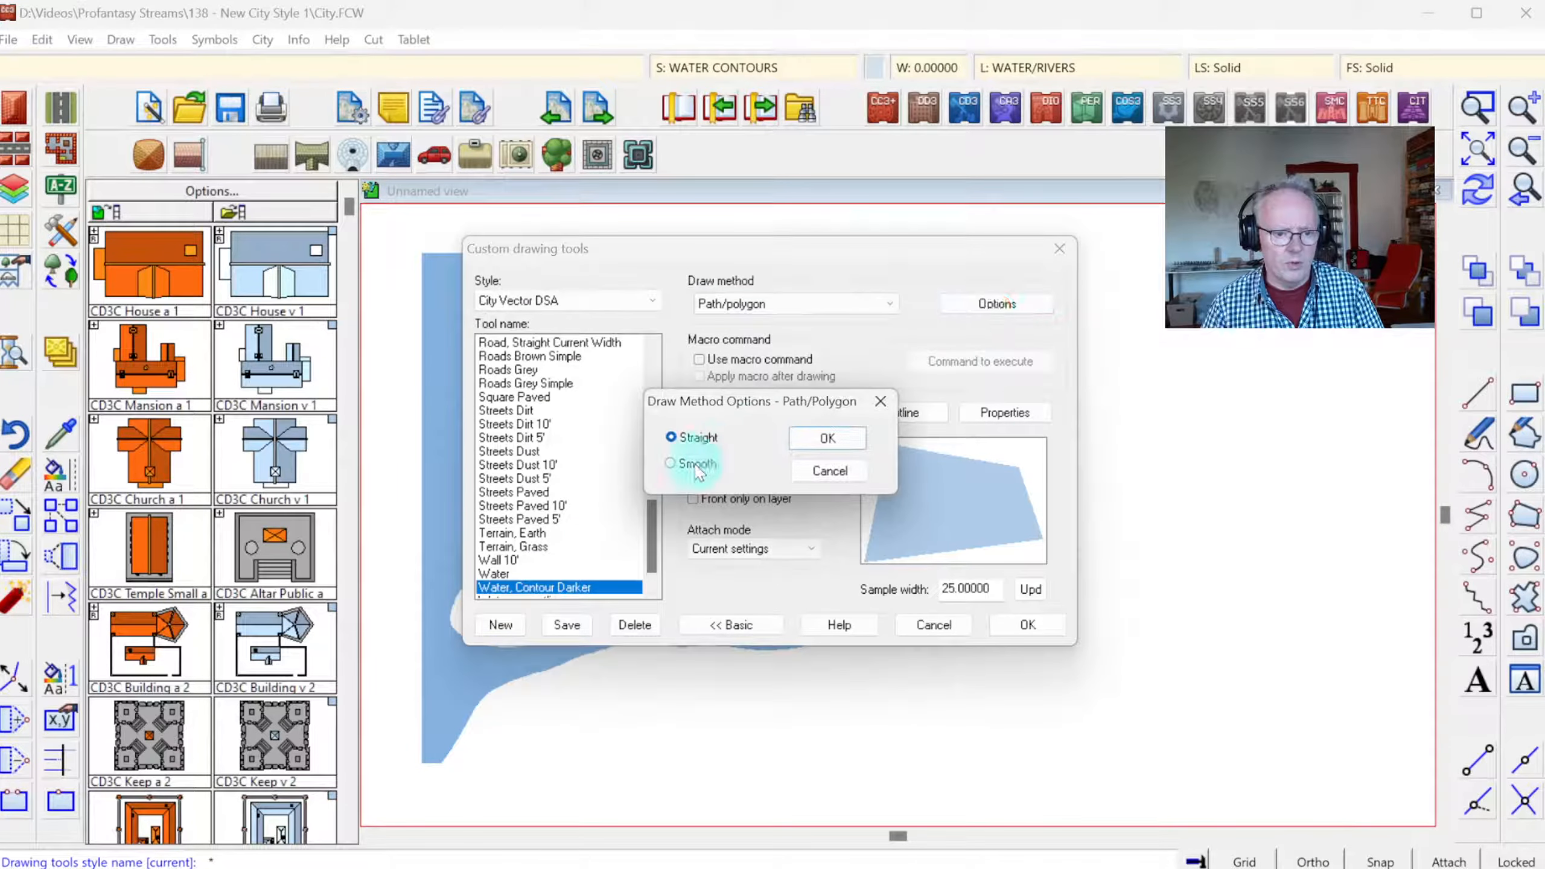
click(827, 439)
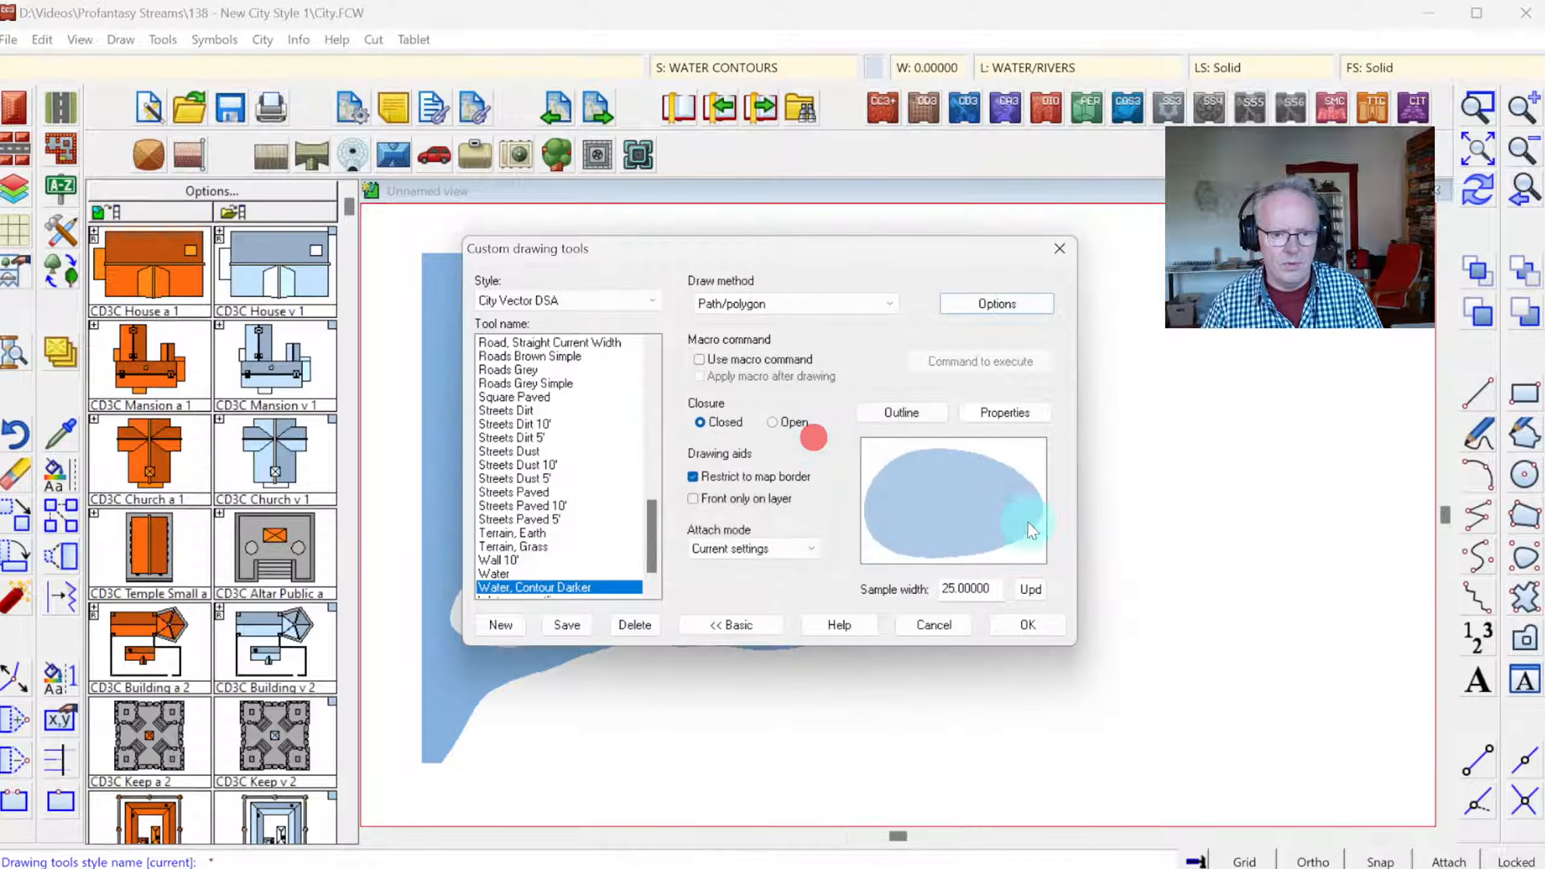
click(1024, 414)
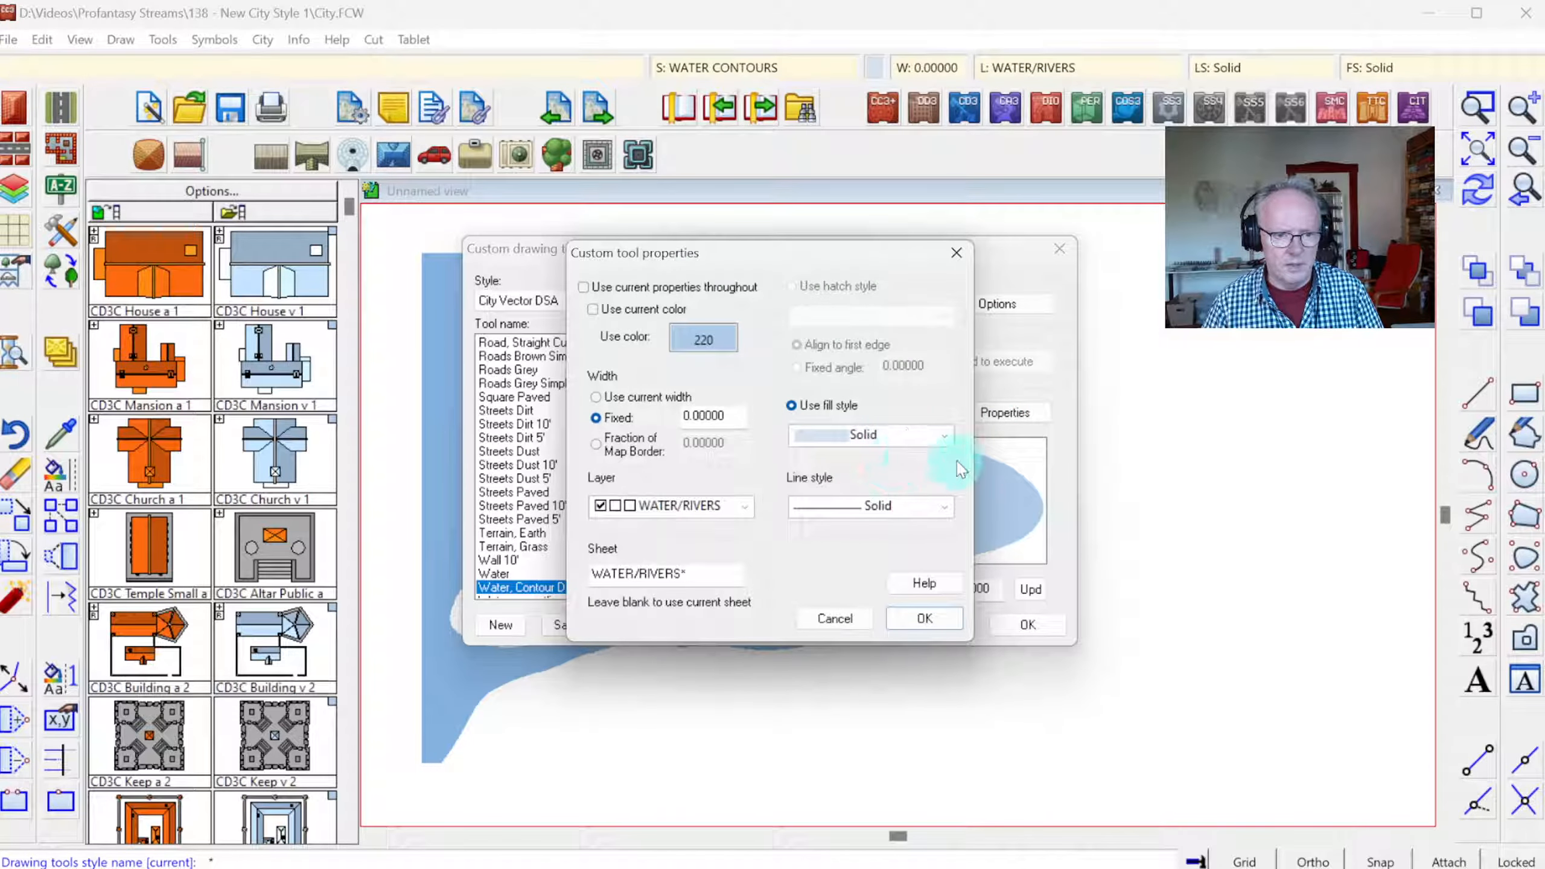
click(693, 339)
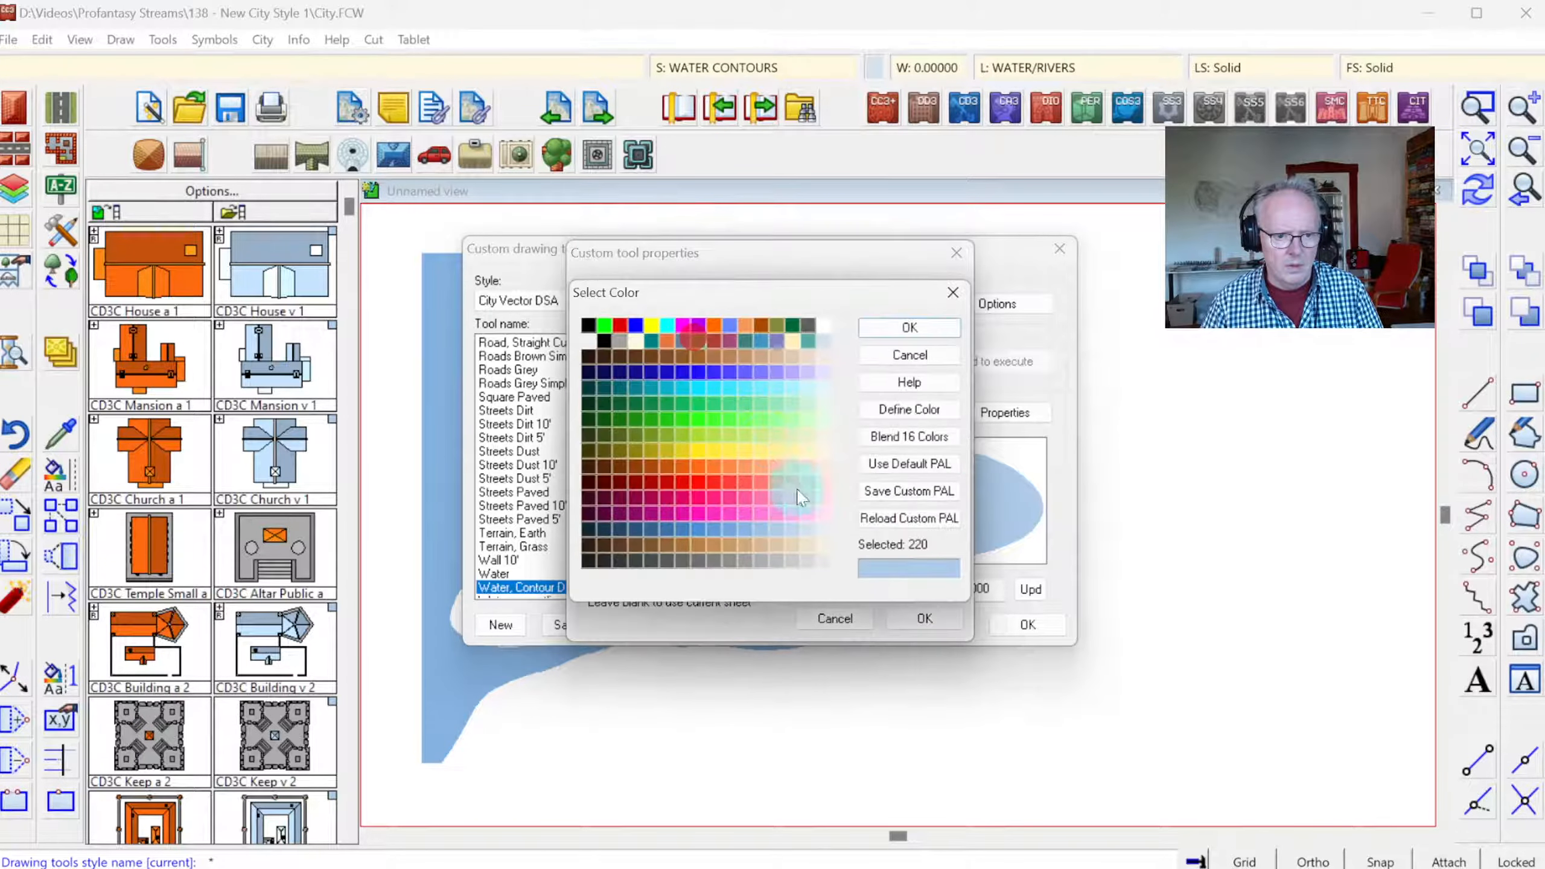
click(768, 527)
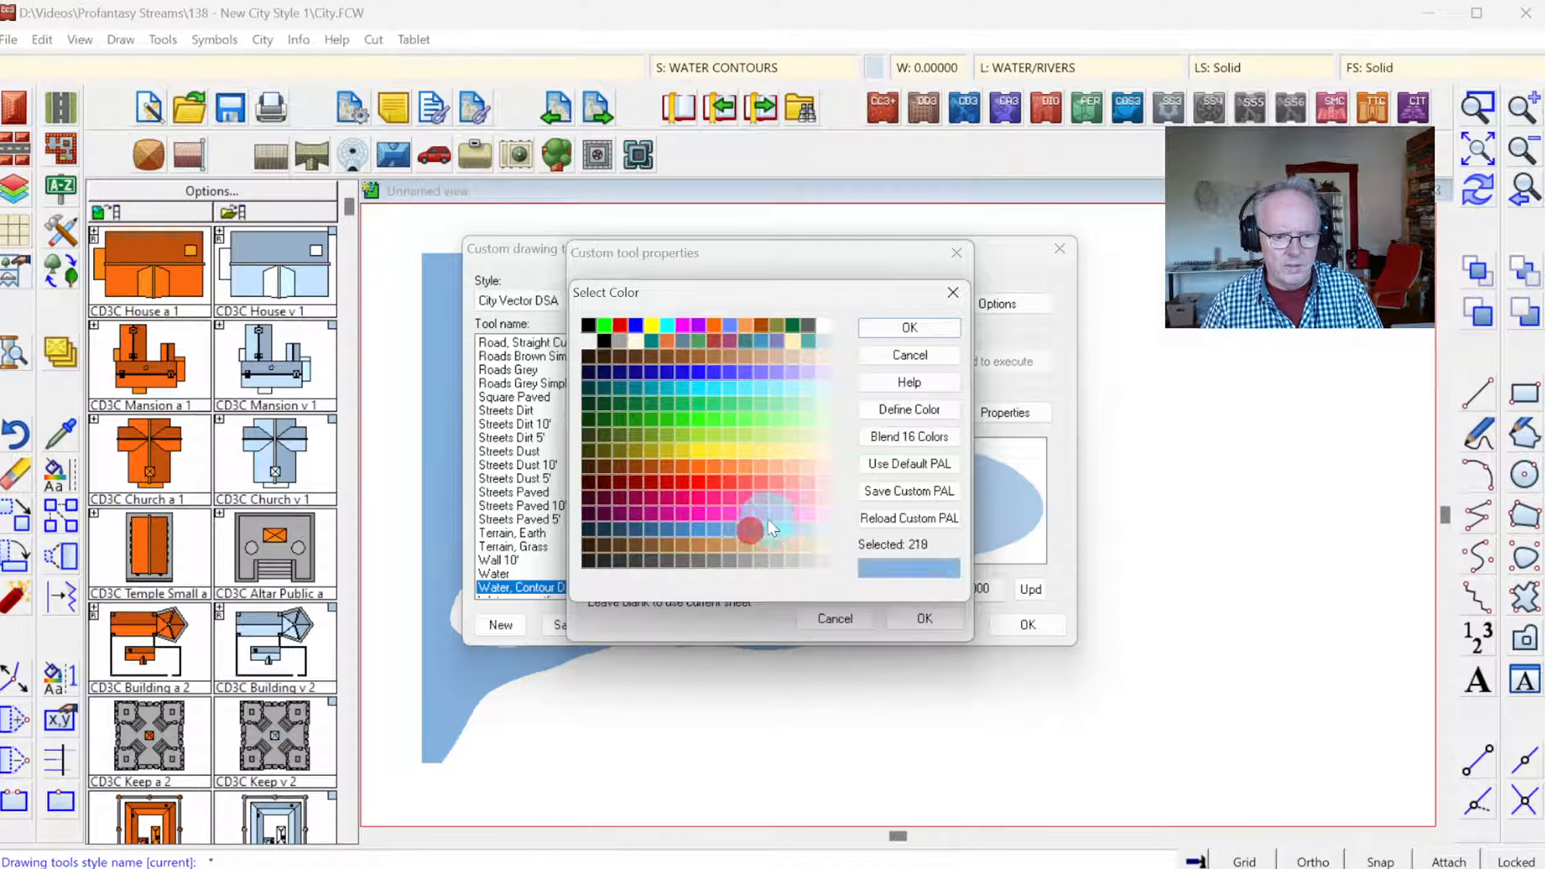
click(909, 328)
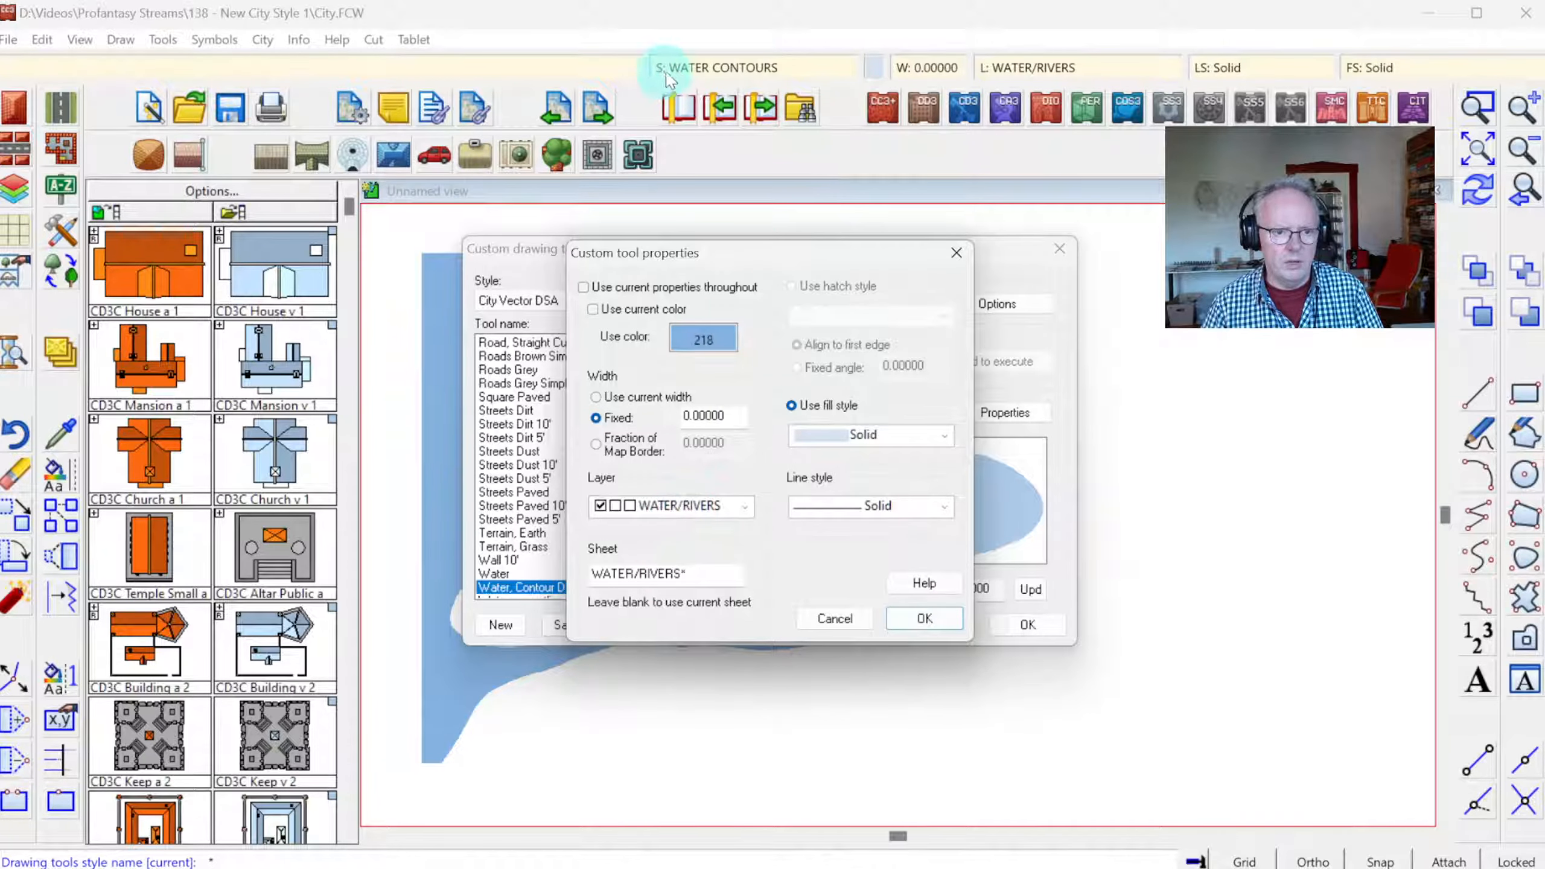
- Assign the "Water, Contour Darker" tool to the sheet WATER CONTOURS* and save the tool
click(646, 565)
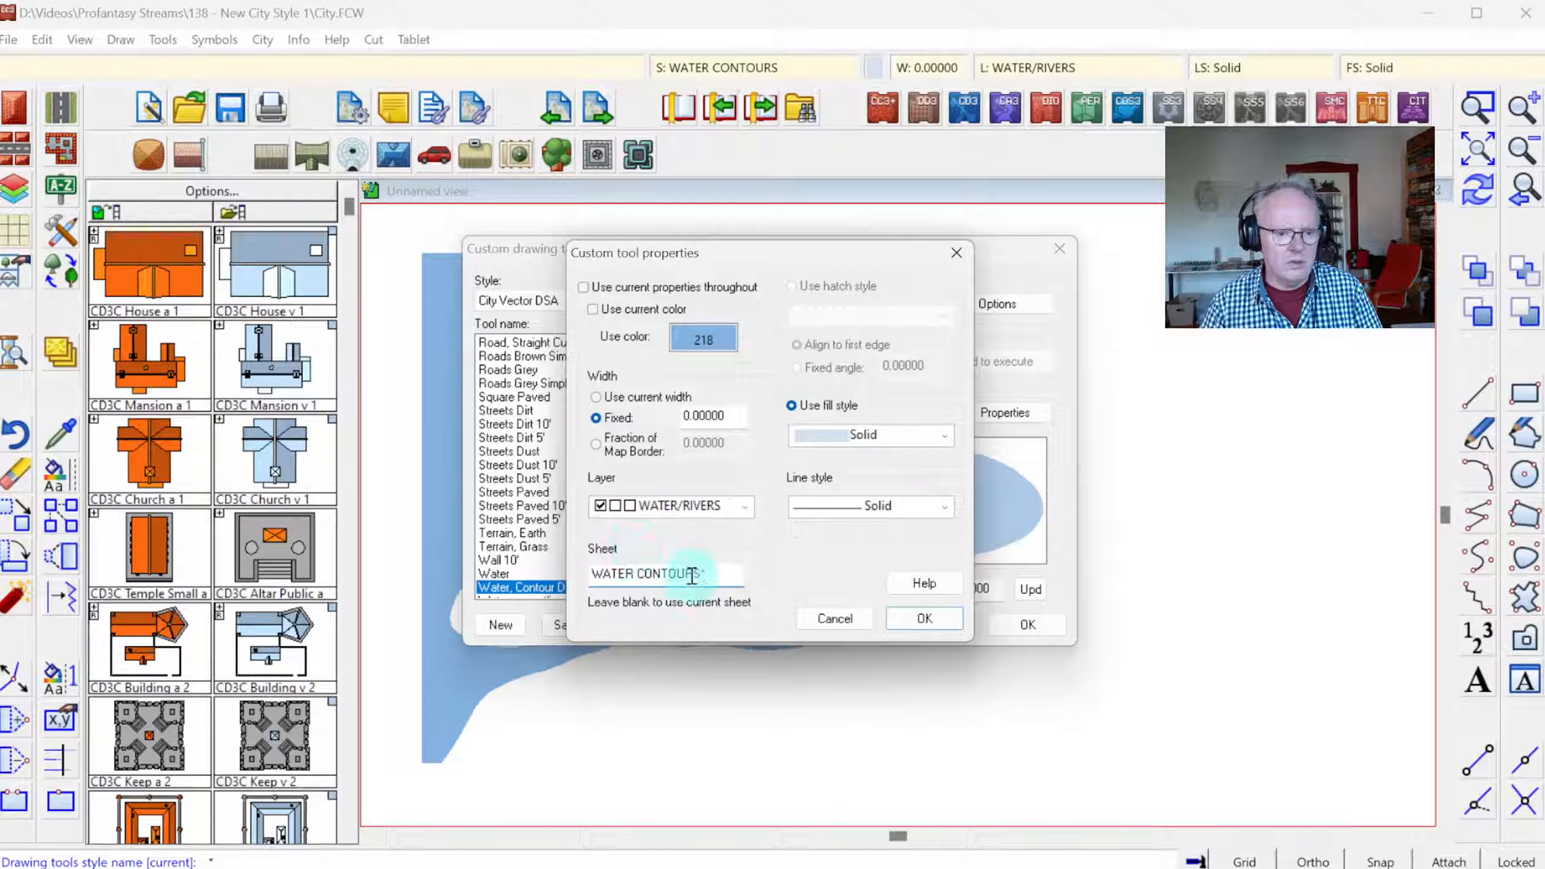
click(923, 619)
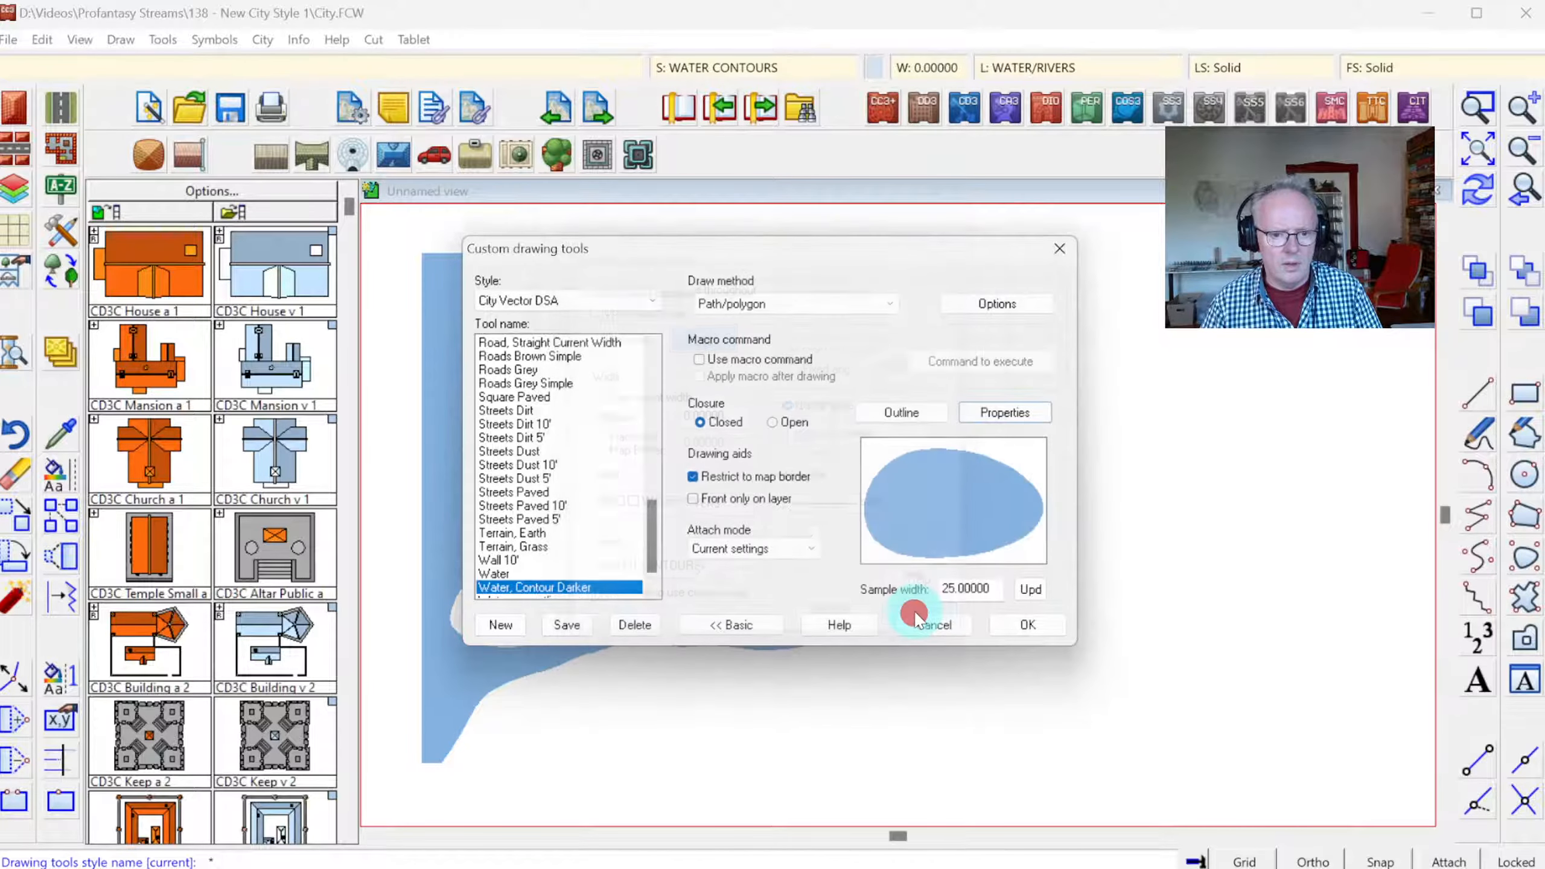
click(568, 626)
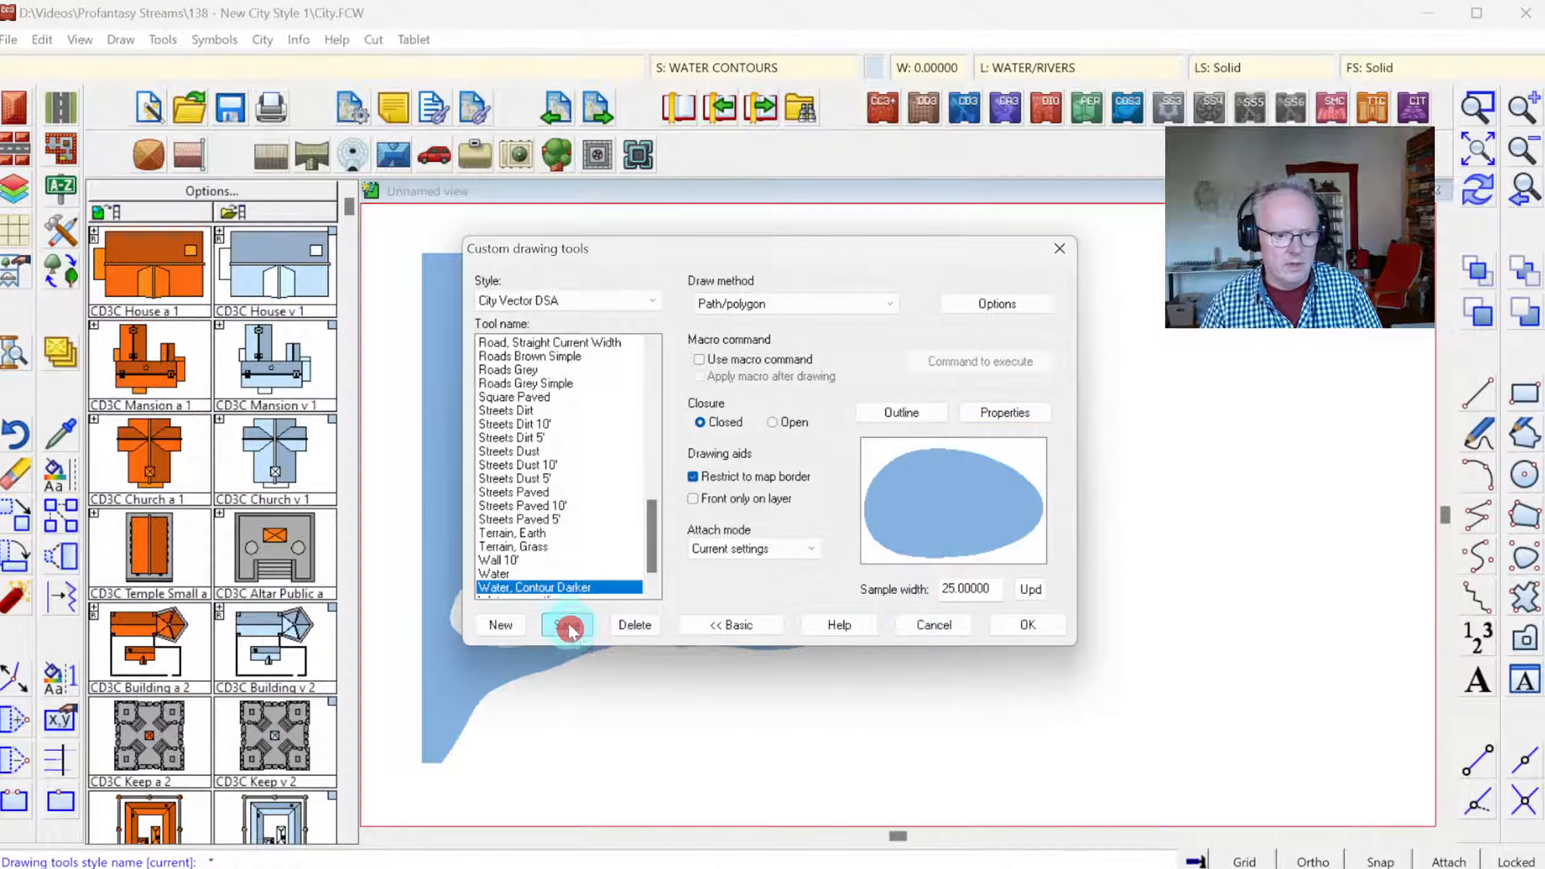
- Create another drawing tool named "Water, Contour Lighter" as a copy of "Water, Contour Darker"
click(503, 626)
click(769, 433)
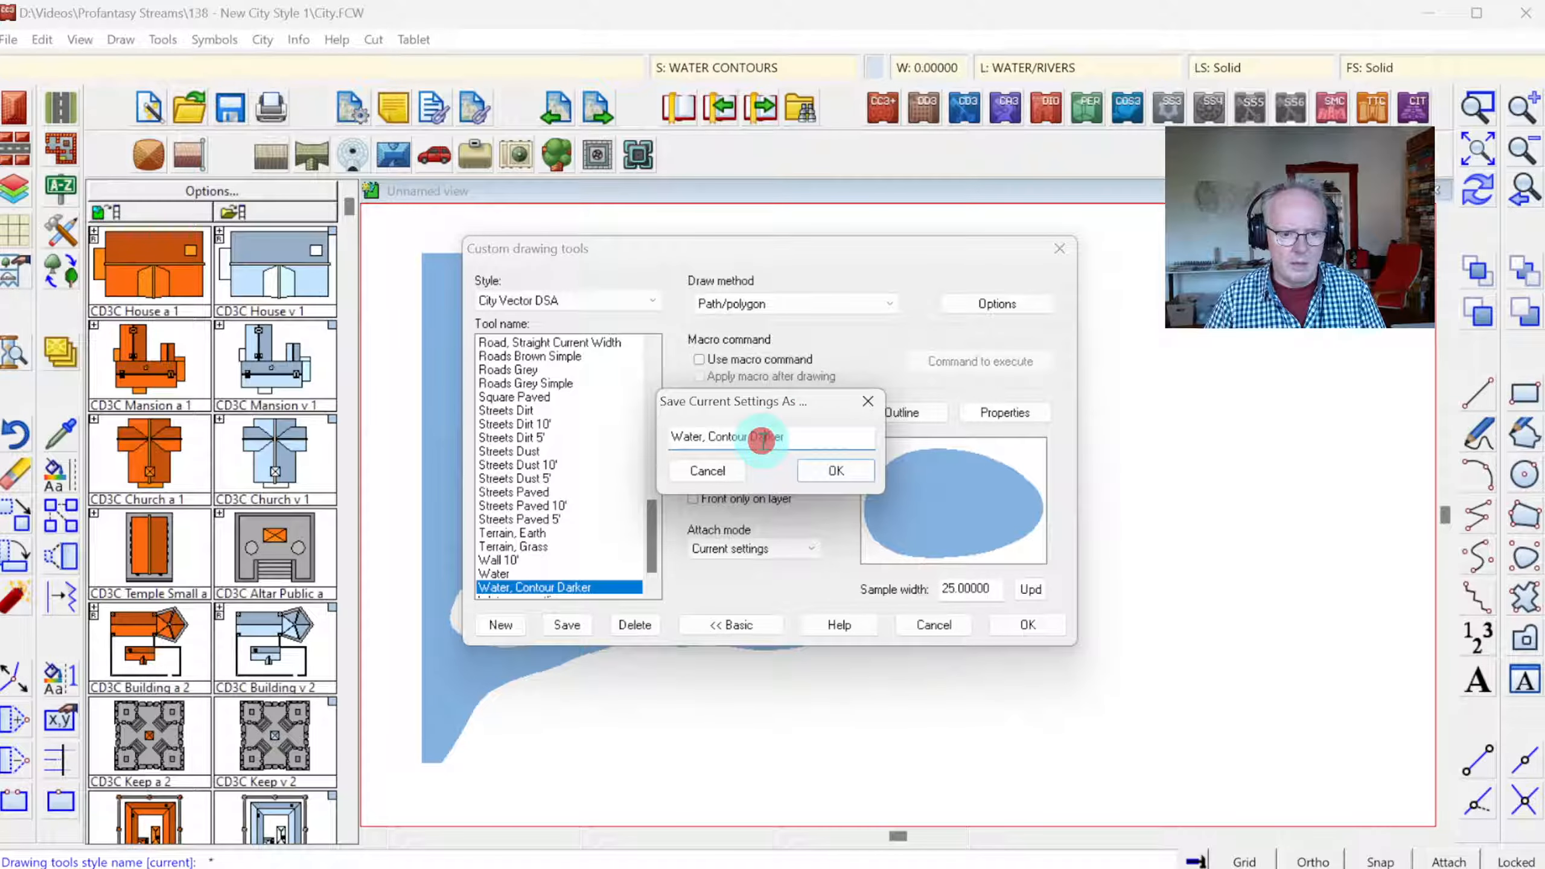
double_click(771, 434)
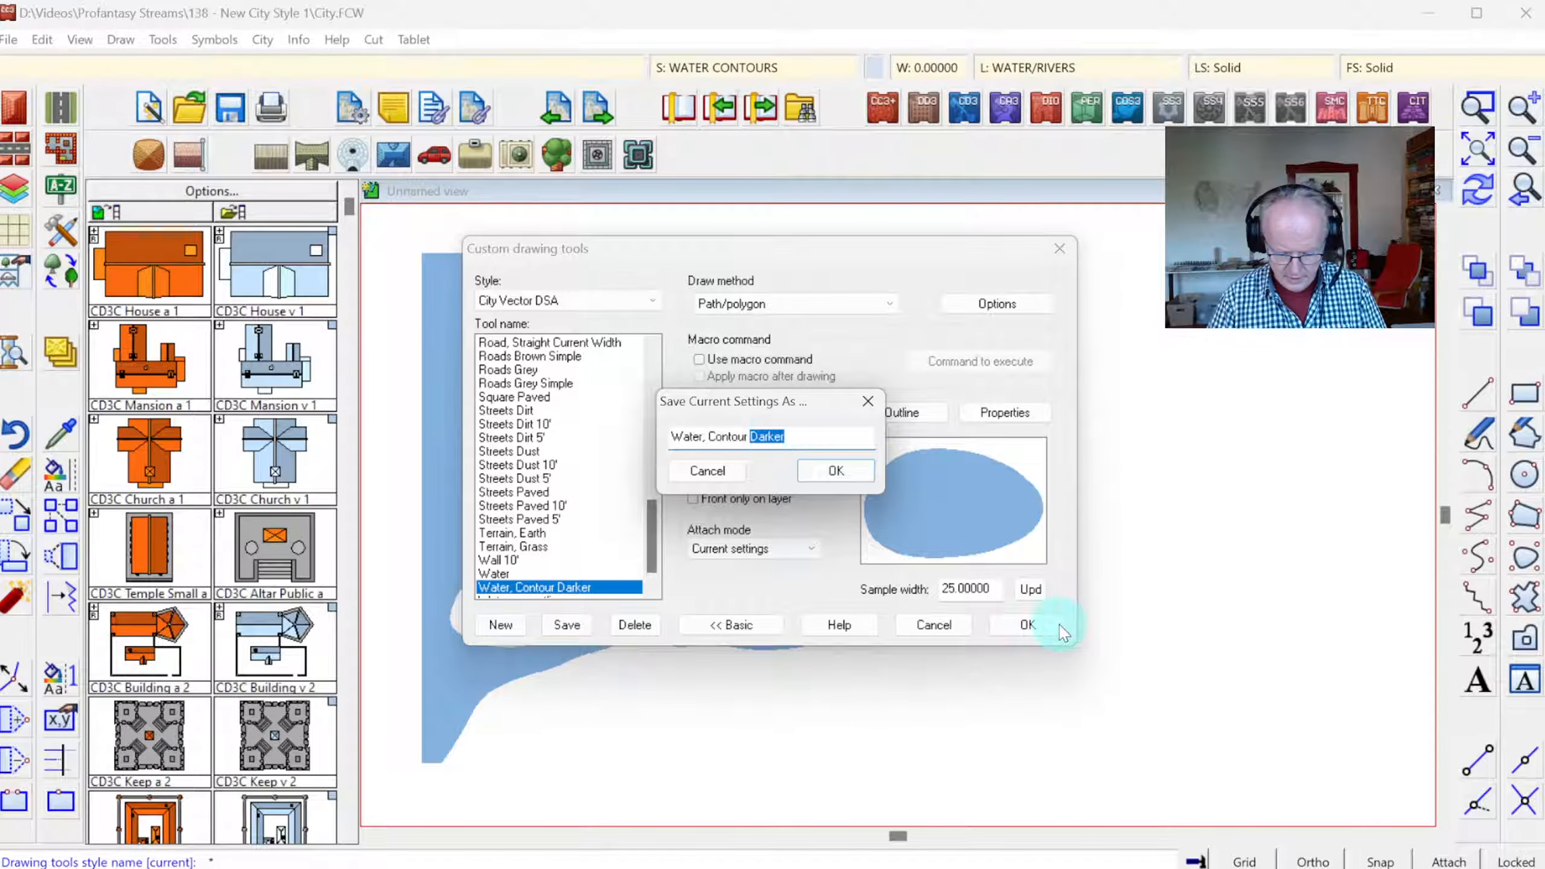
text(Lighter)
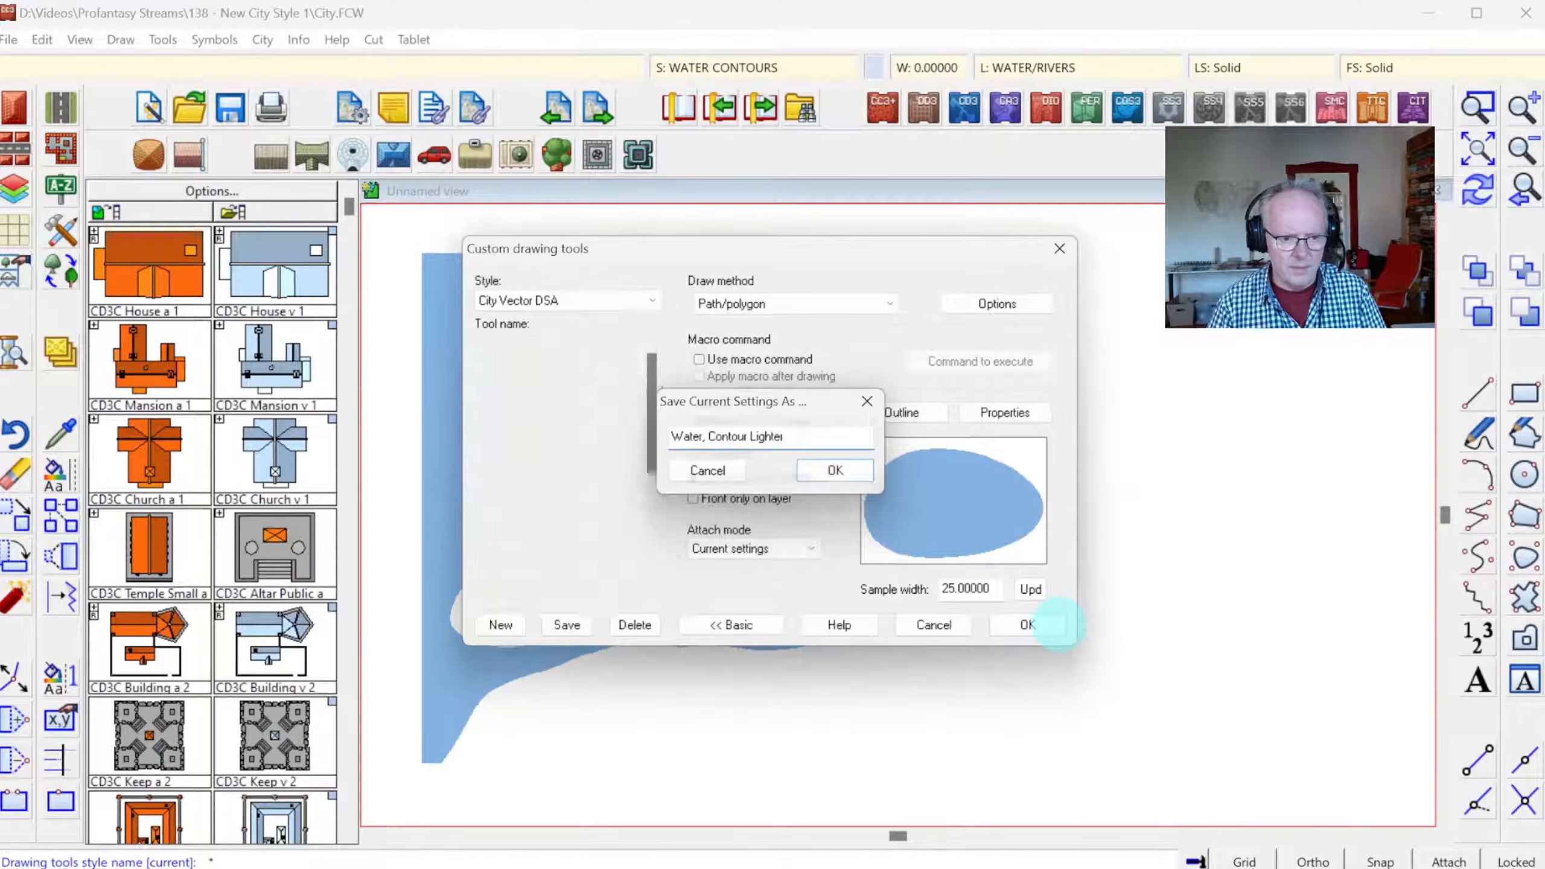
key(Return)
- Set the "Water, Contour Lighter" tool's colour to 222, then accept and save its settings
click(1006, 413)
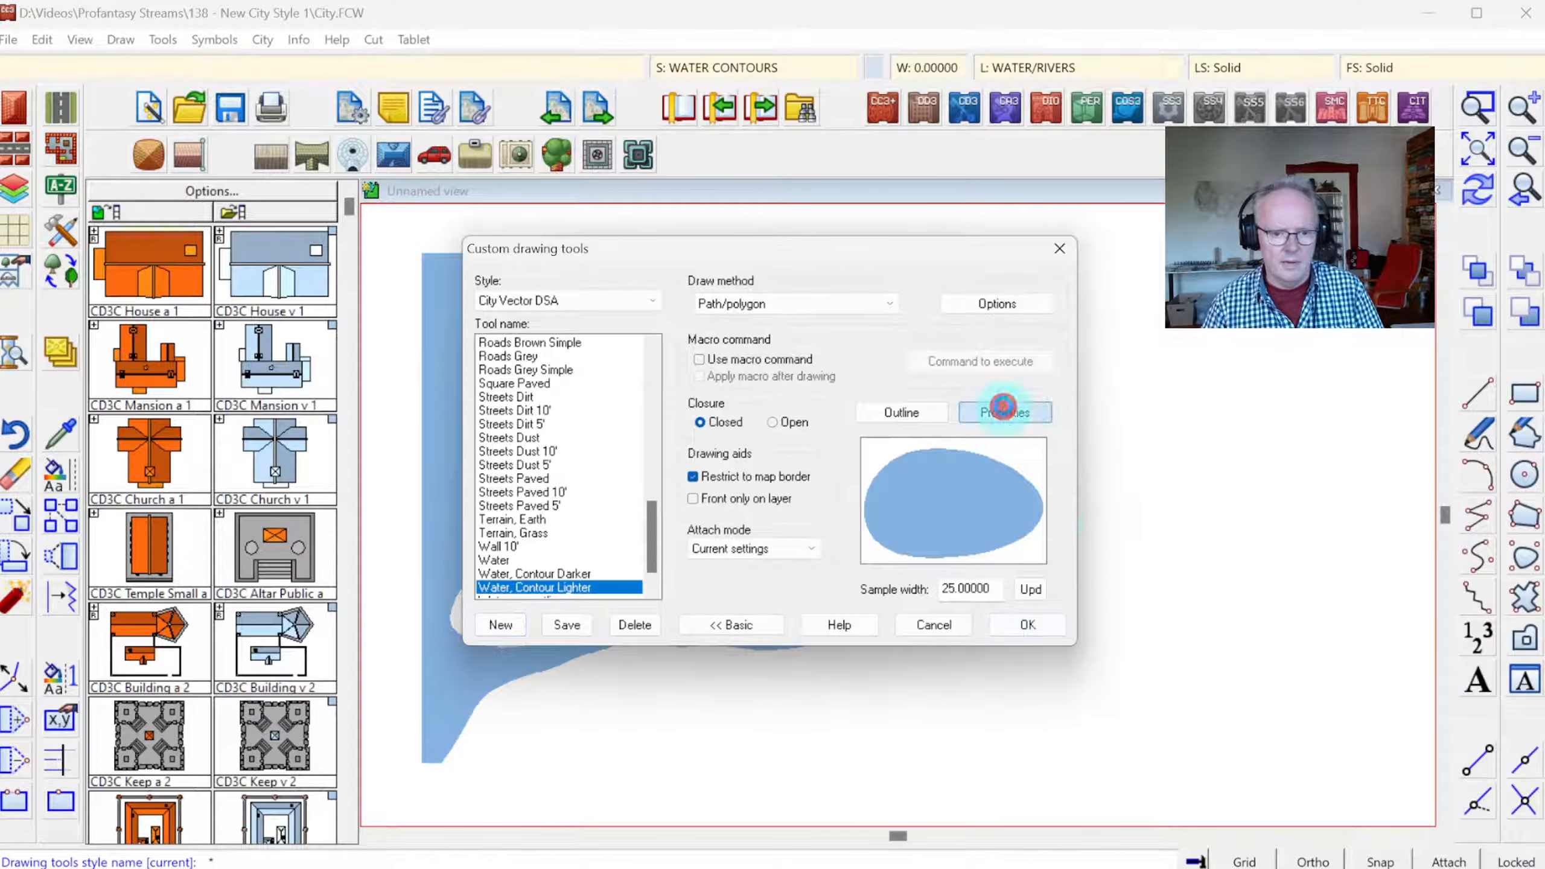
click(704, 339)
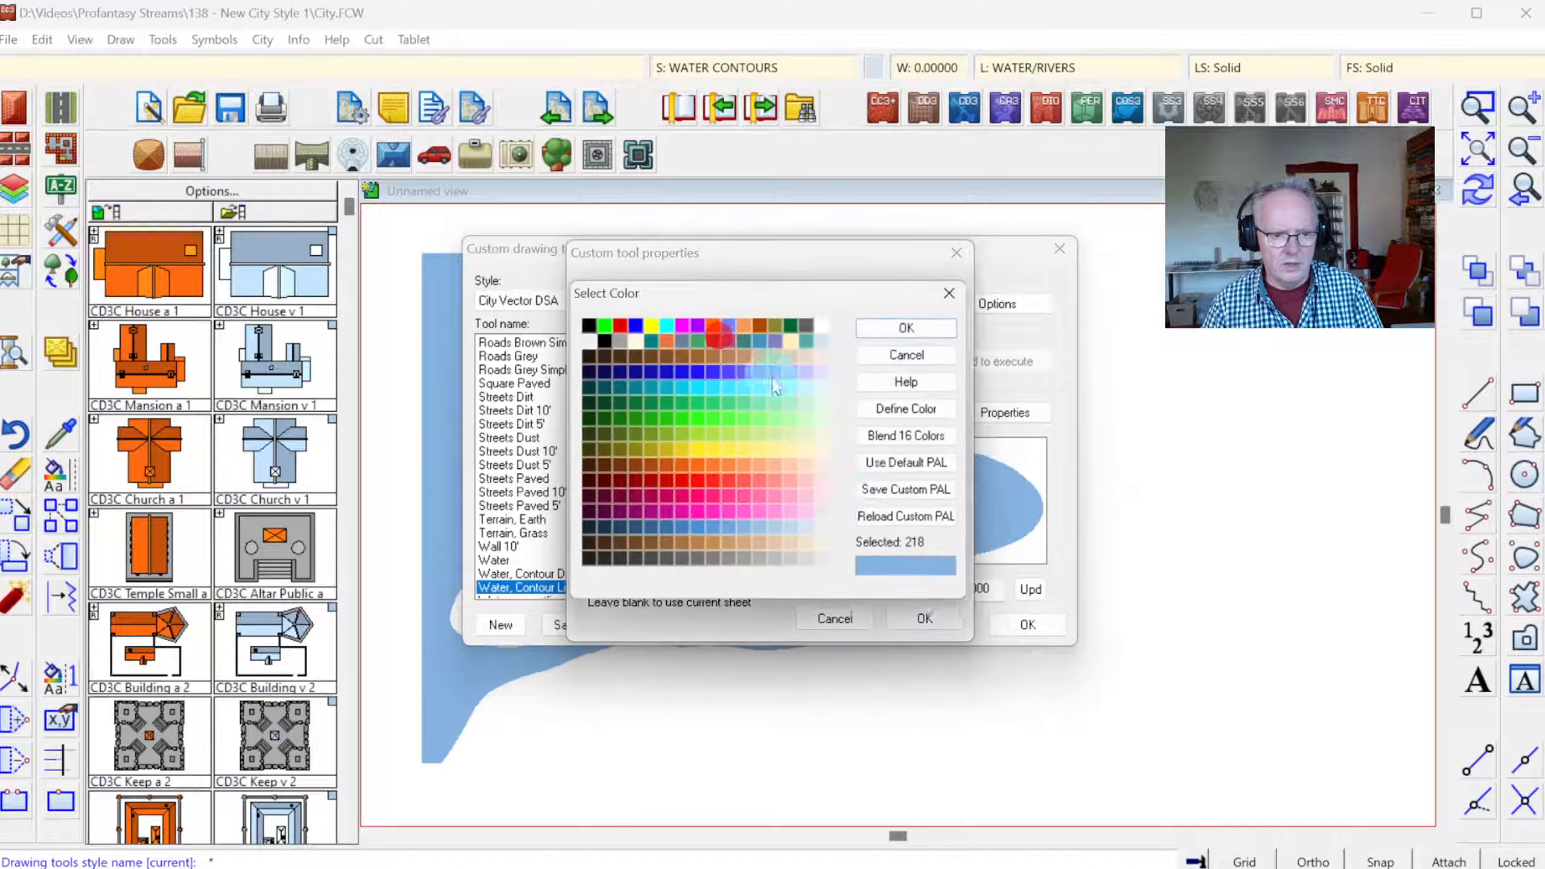
click(823, 529)
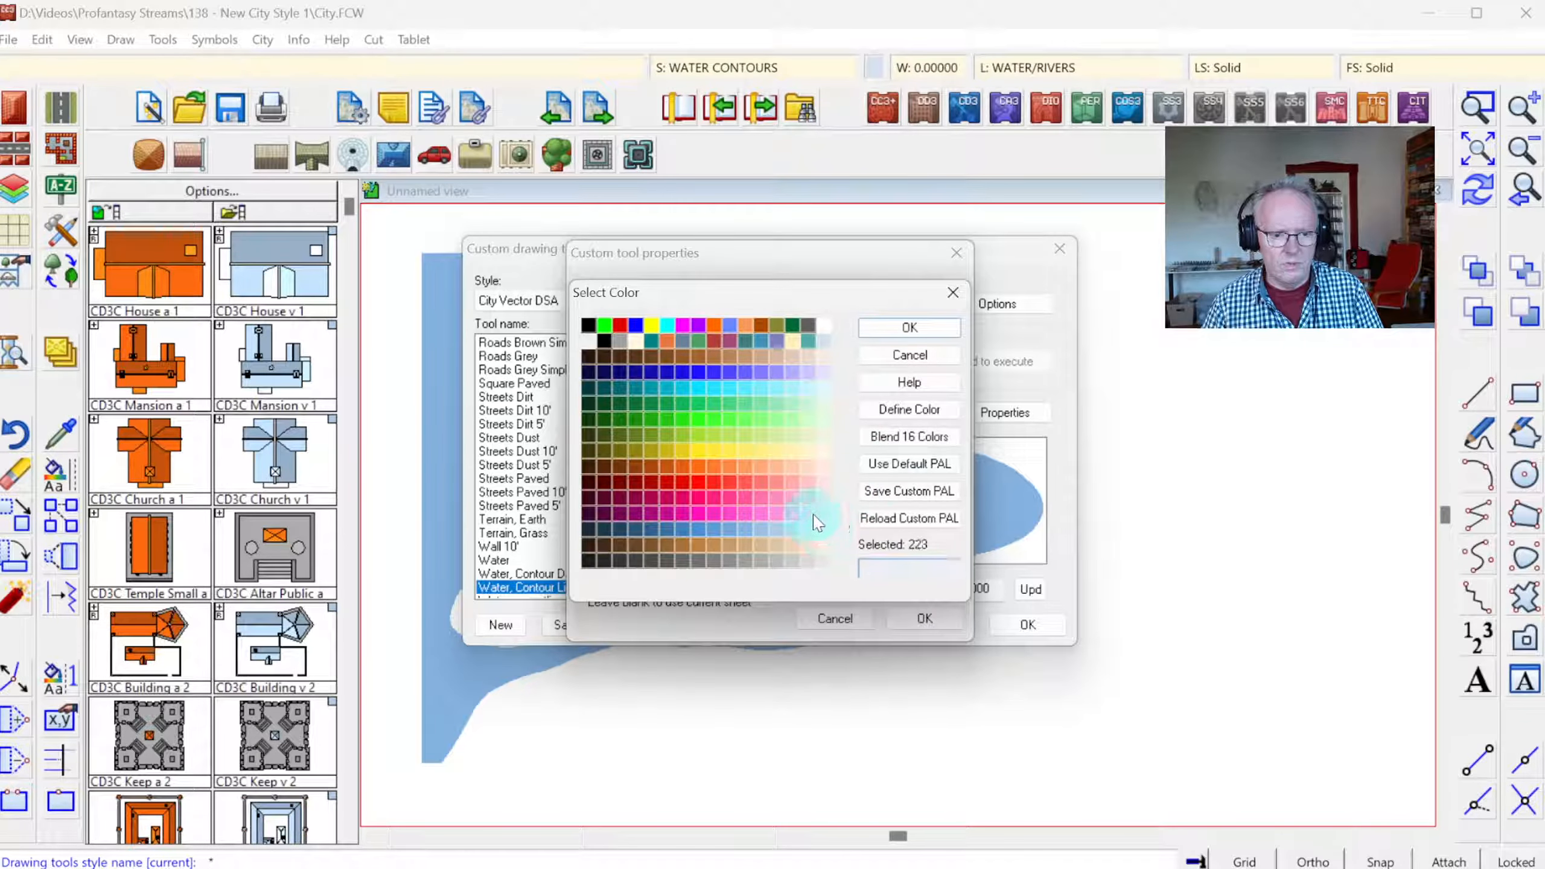
click(806, 529)
click(900, 329)
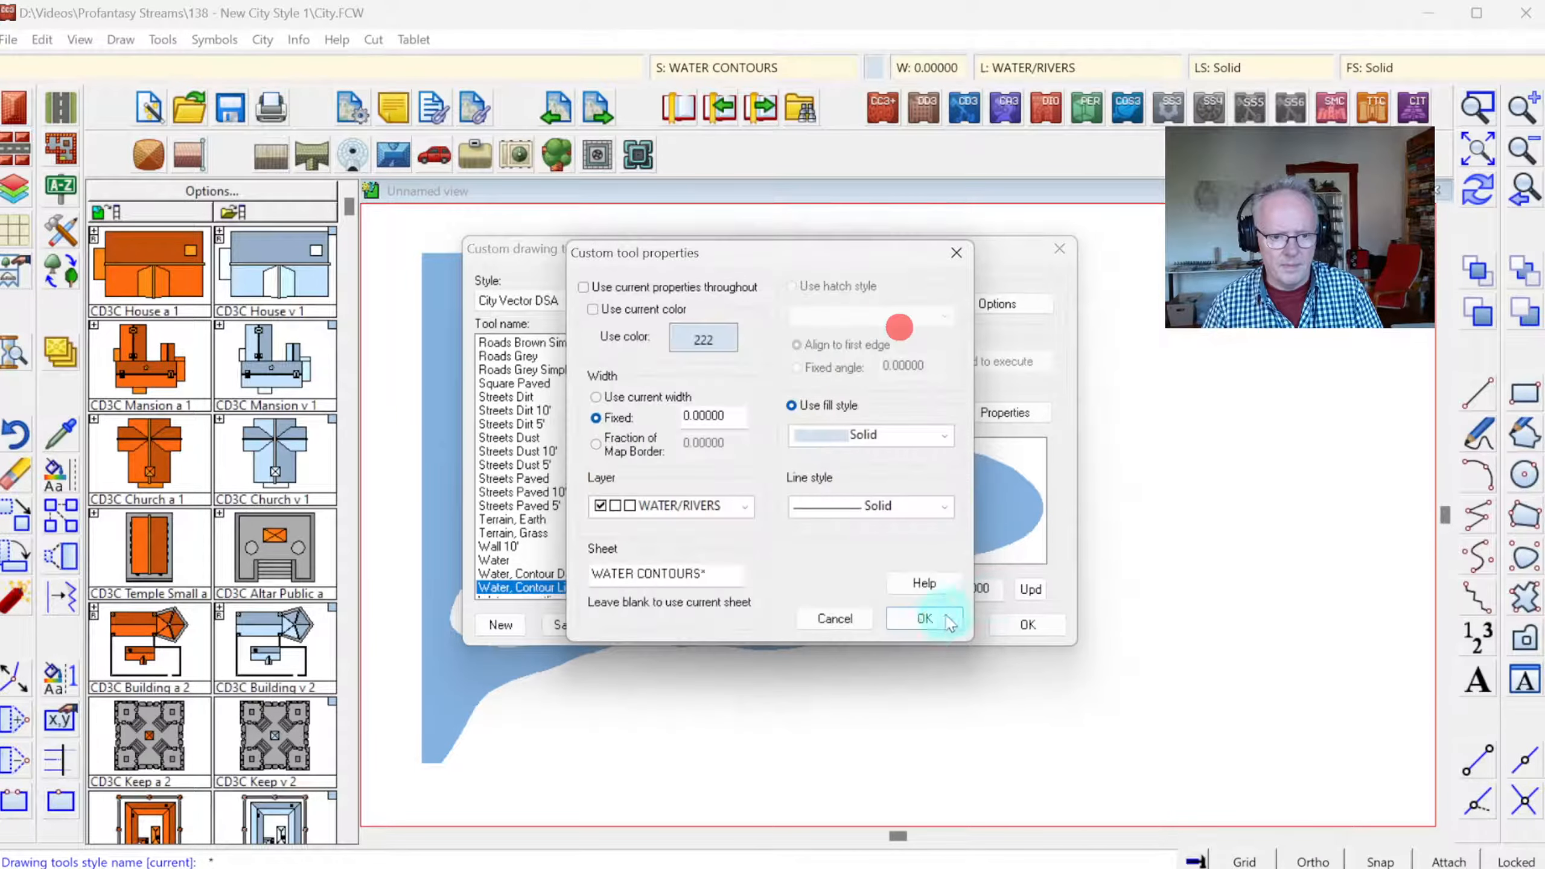
click(924, 618)
click(1027, 625)
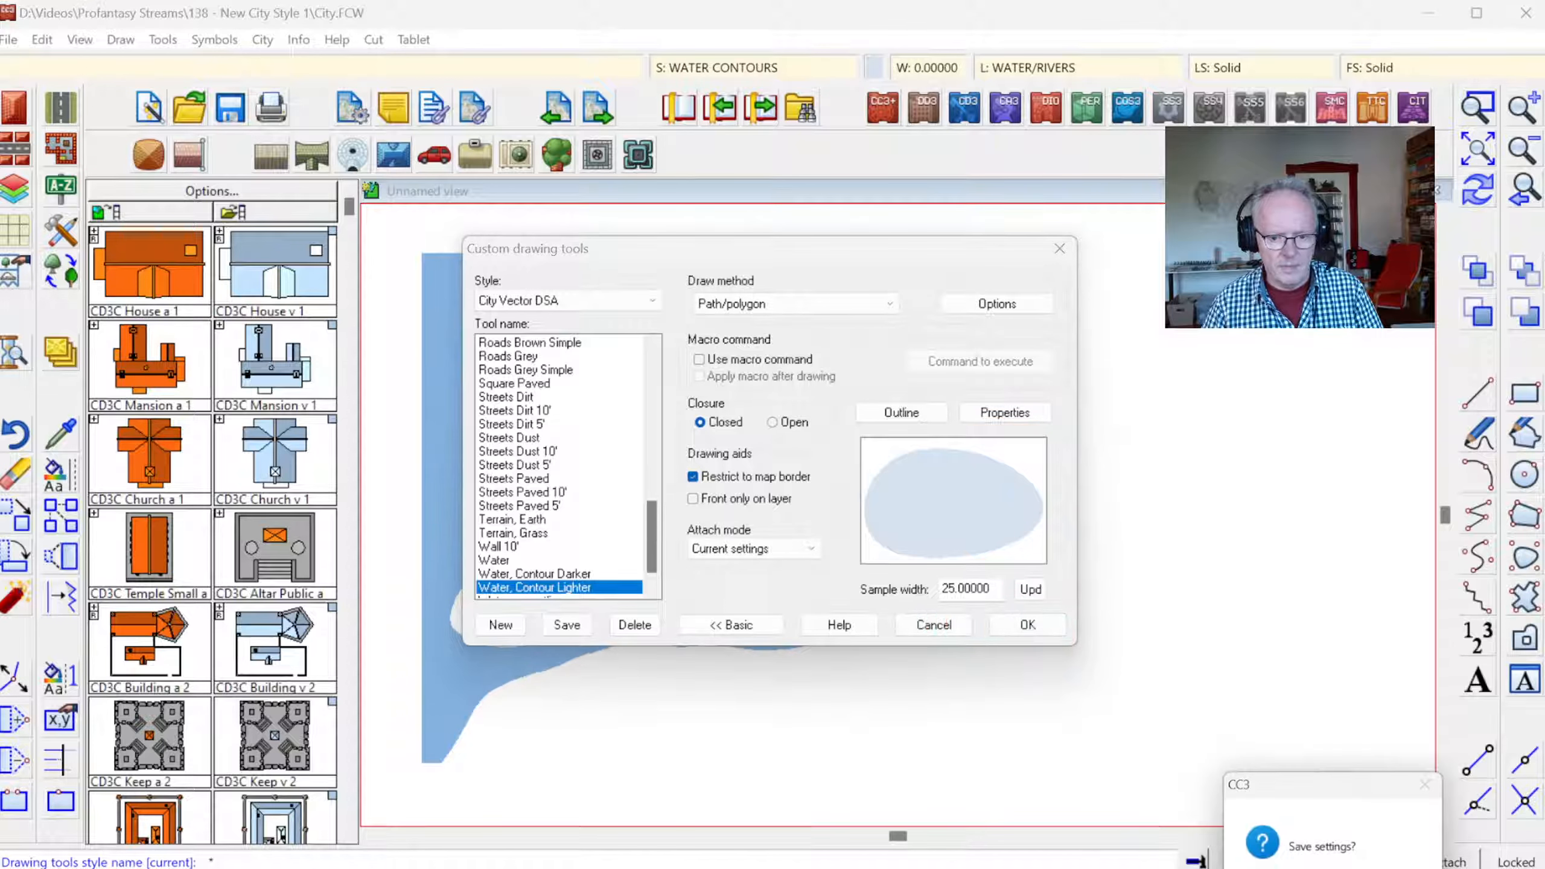
click(1308, 868)
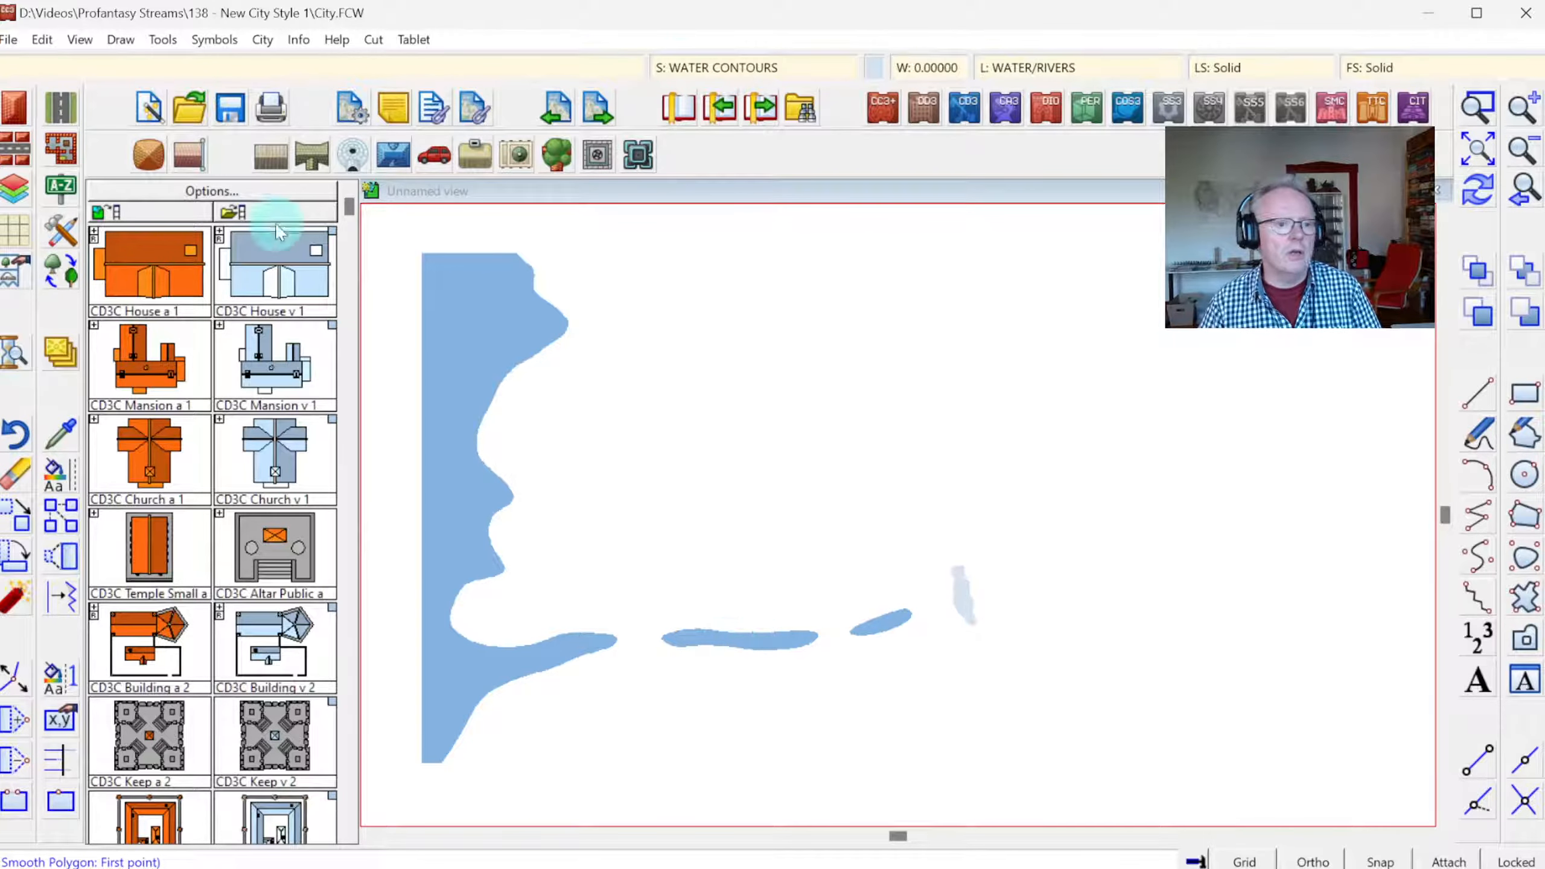
- Advance the visible sheet to BACKGROUND CITY, and pick up the tan land area's properties to look up its colour number
right_click(61, 358)
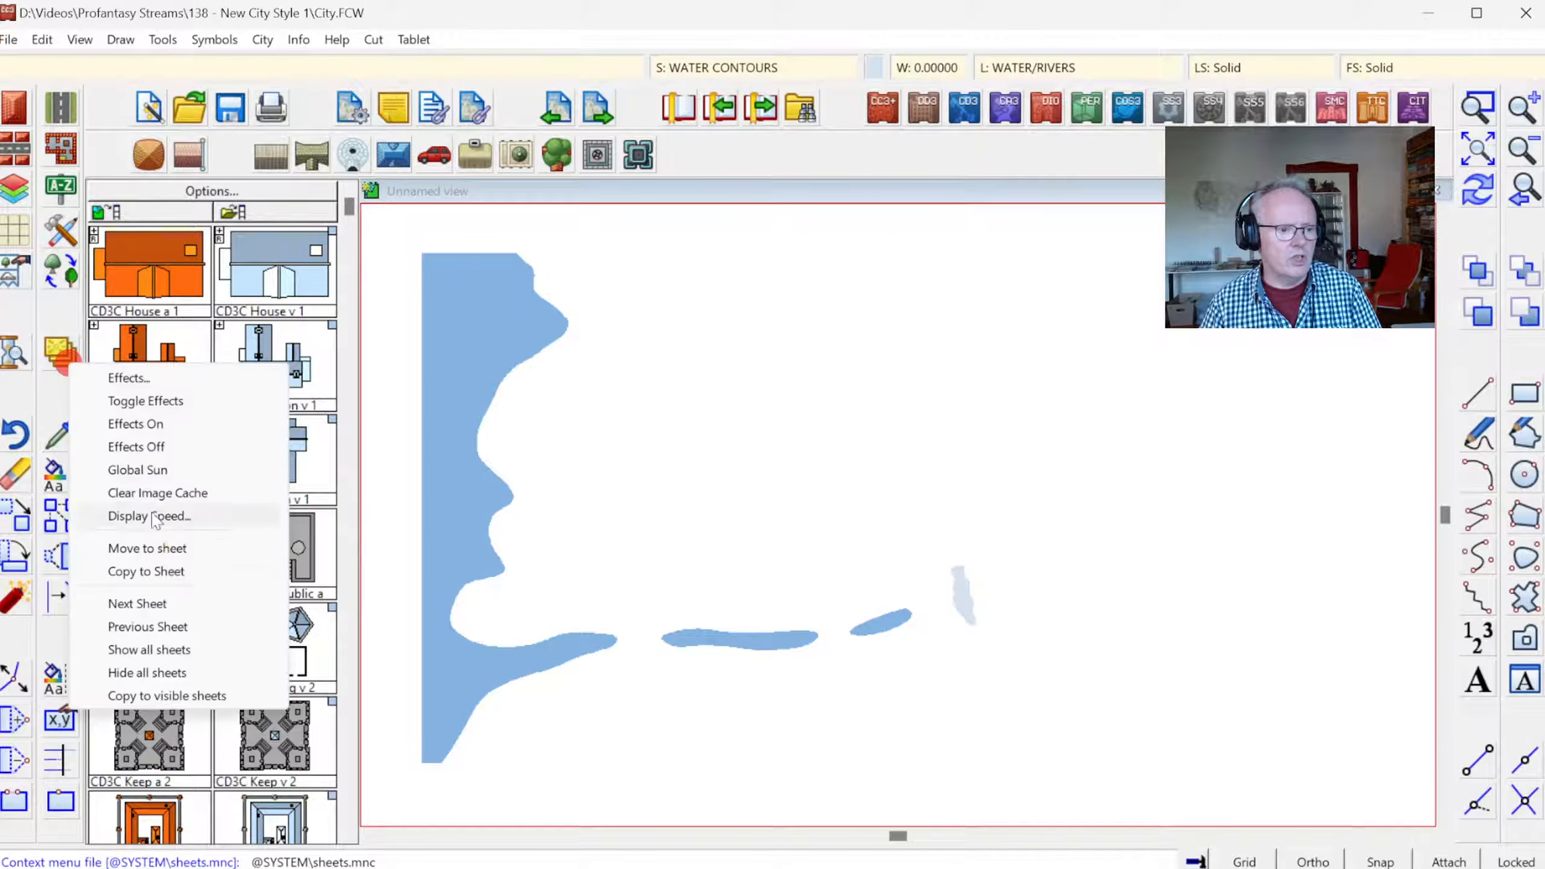
click(143, 603)
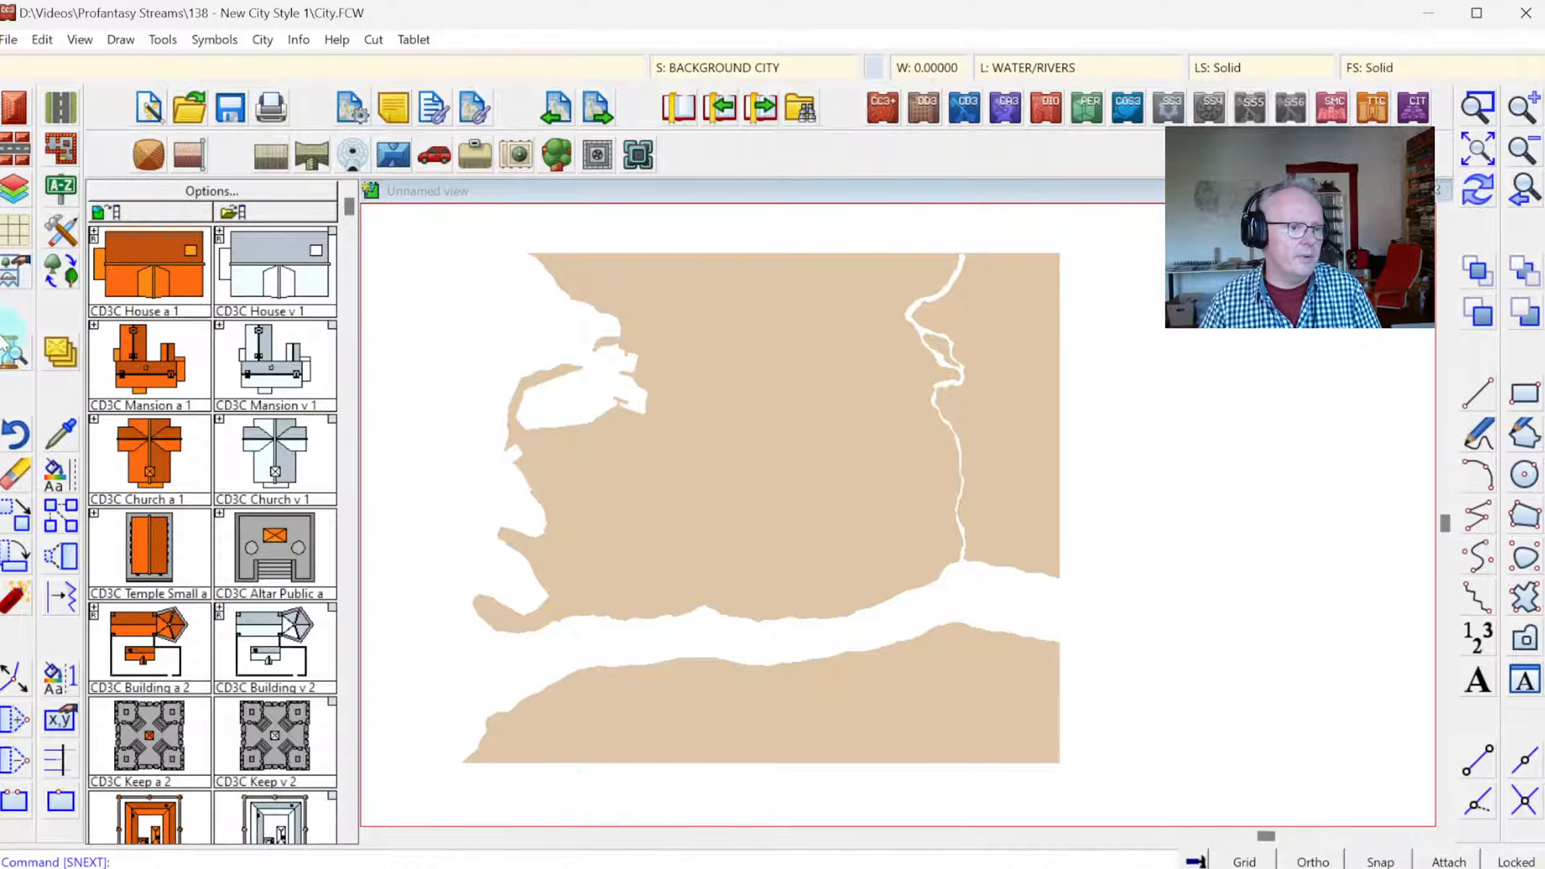
click(61, 434)
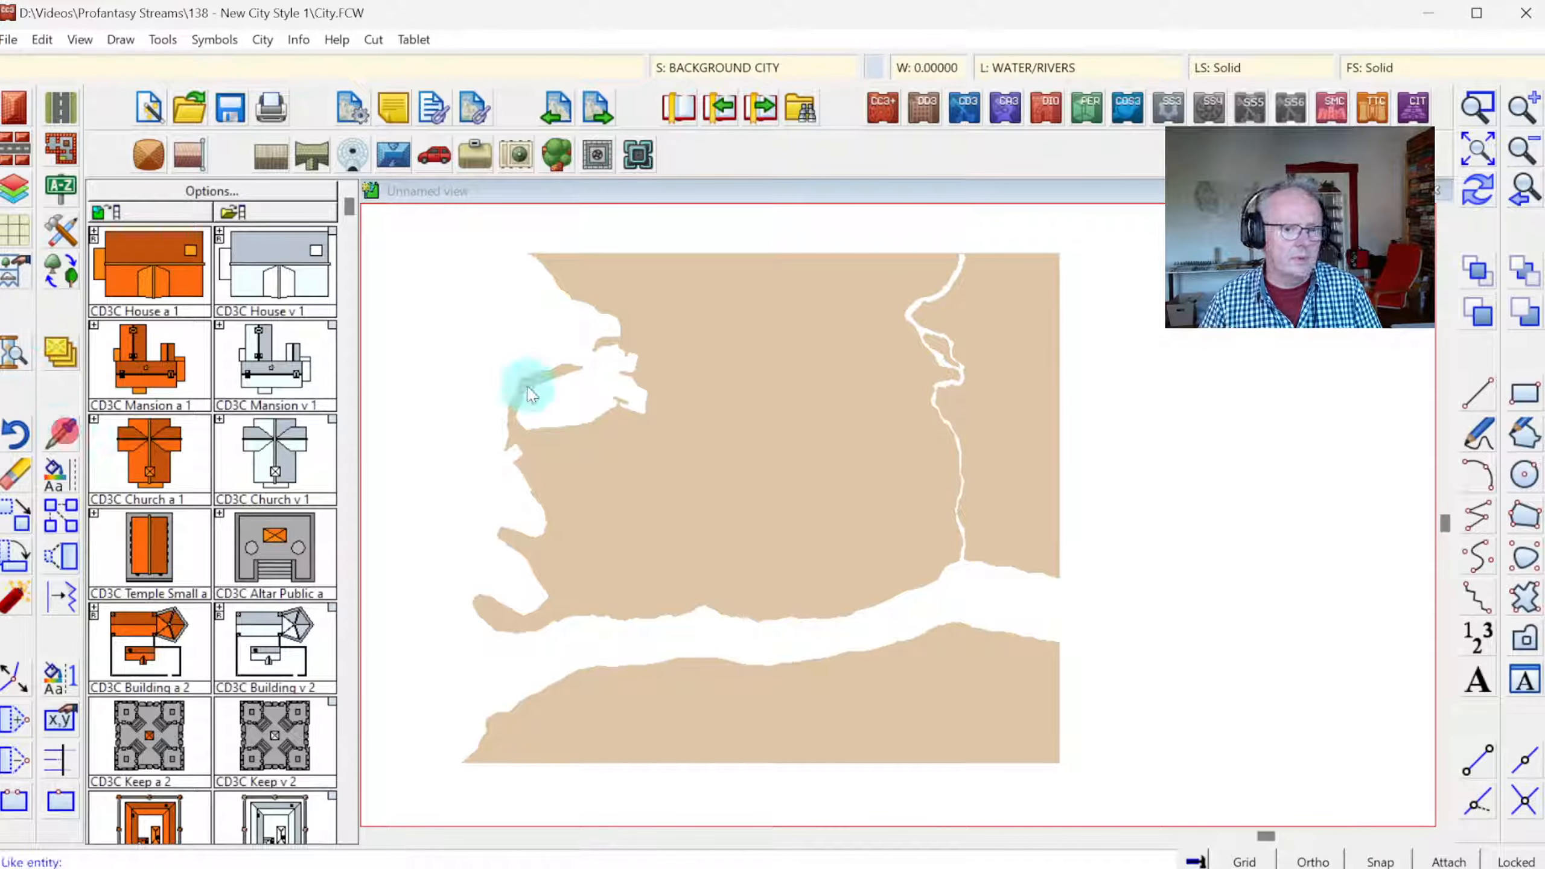
click(620, 323)
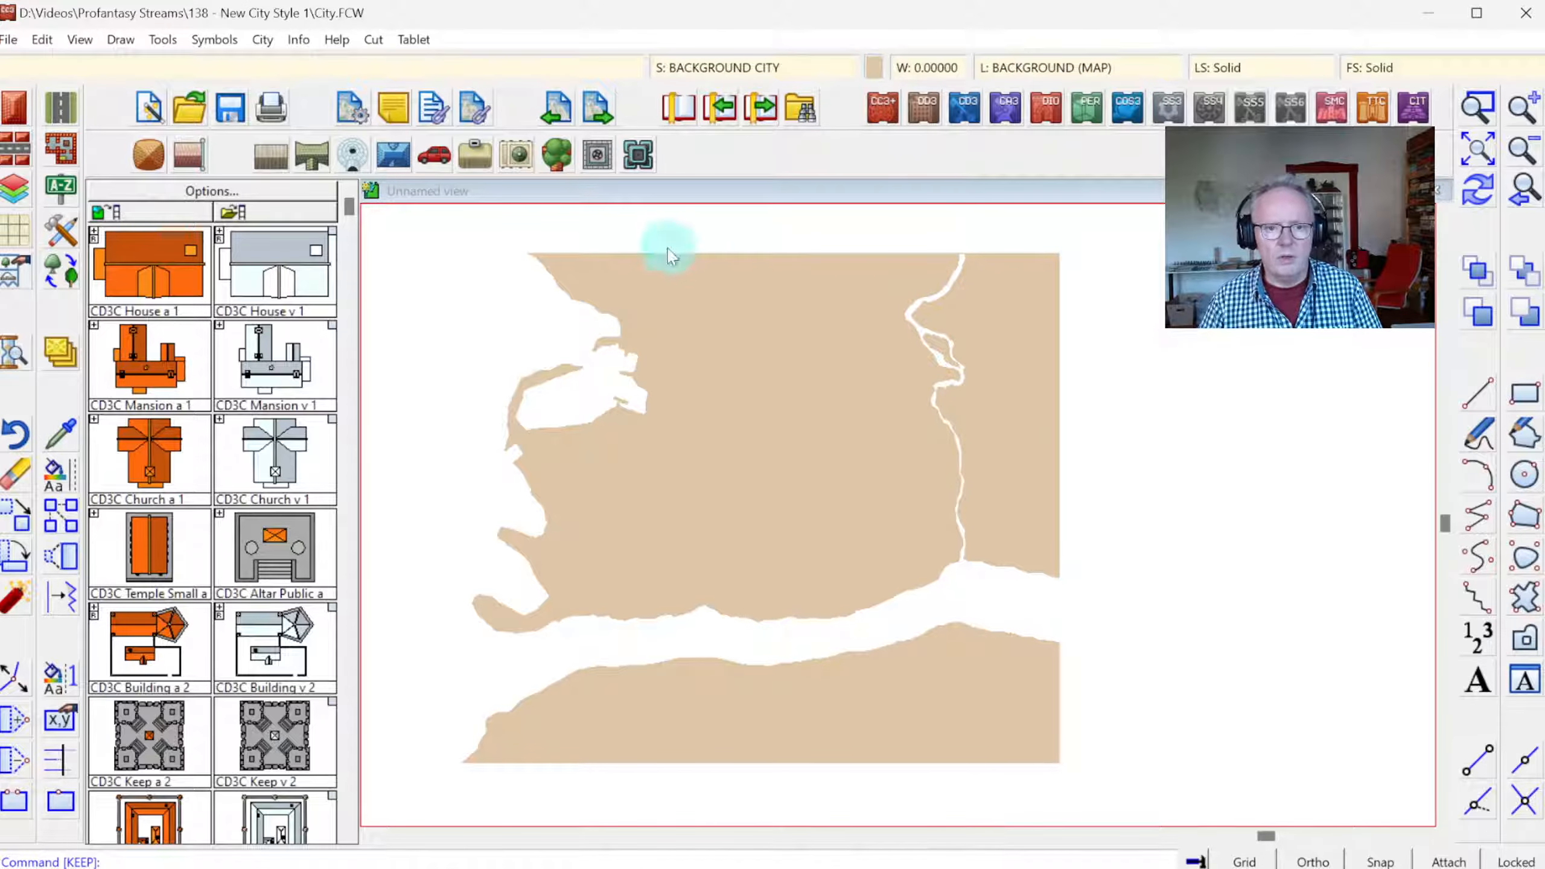
click(876, 65)
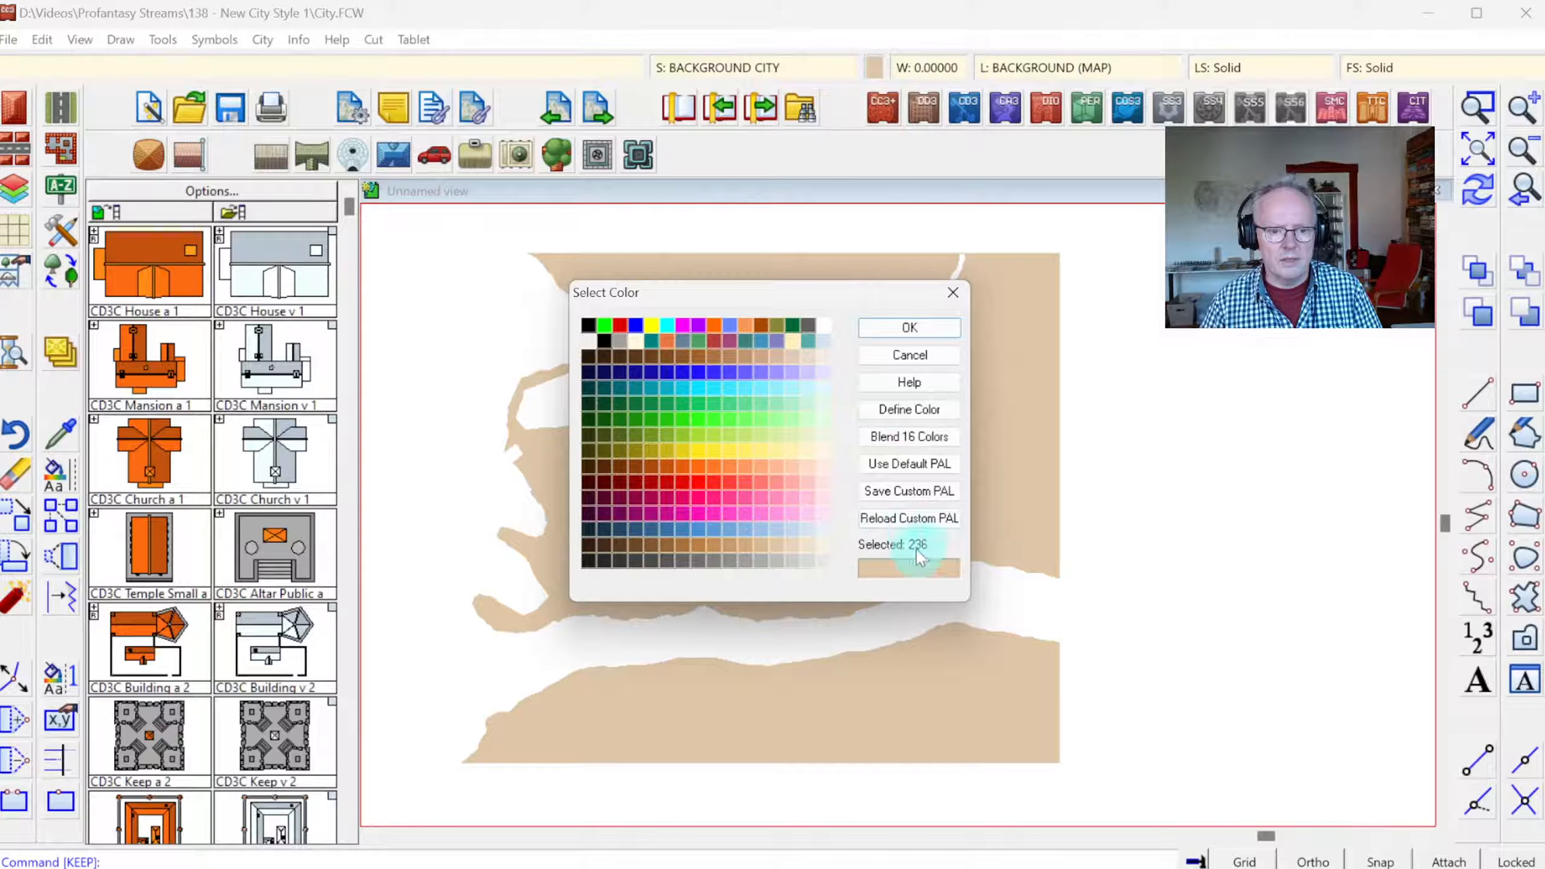
click(946, 355)
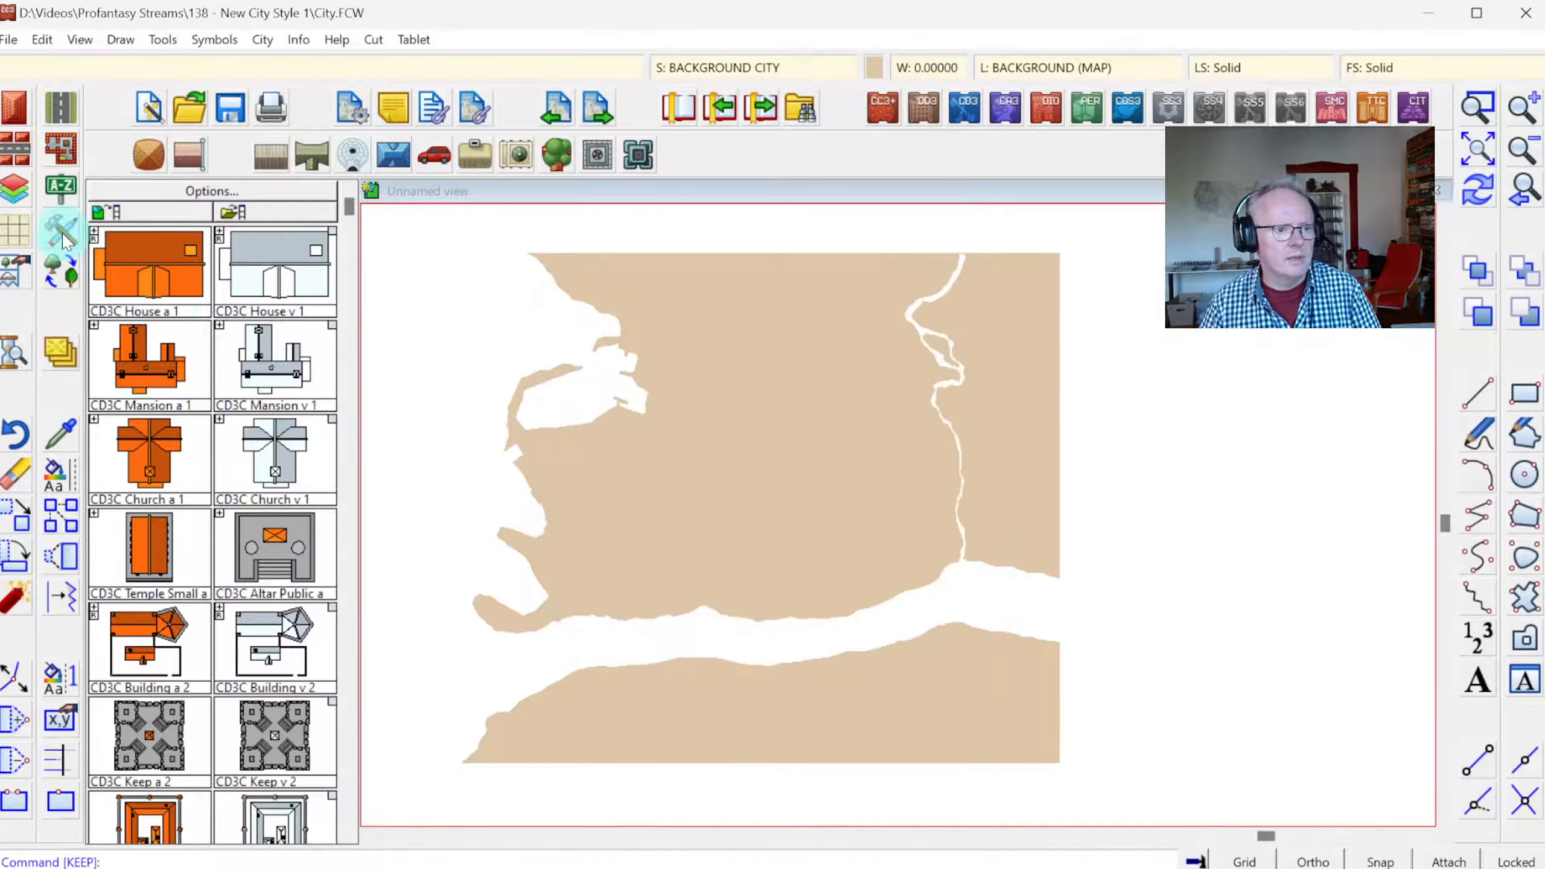
- Assign the "City Background Brown" drawing tool to the sheet BACKGROUND CITY* and the layer BACKGROUND (MAP)
click(60, 233)
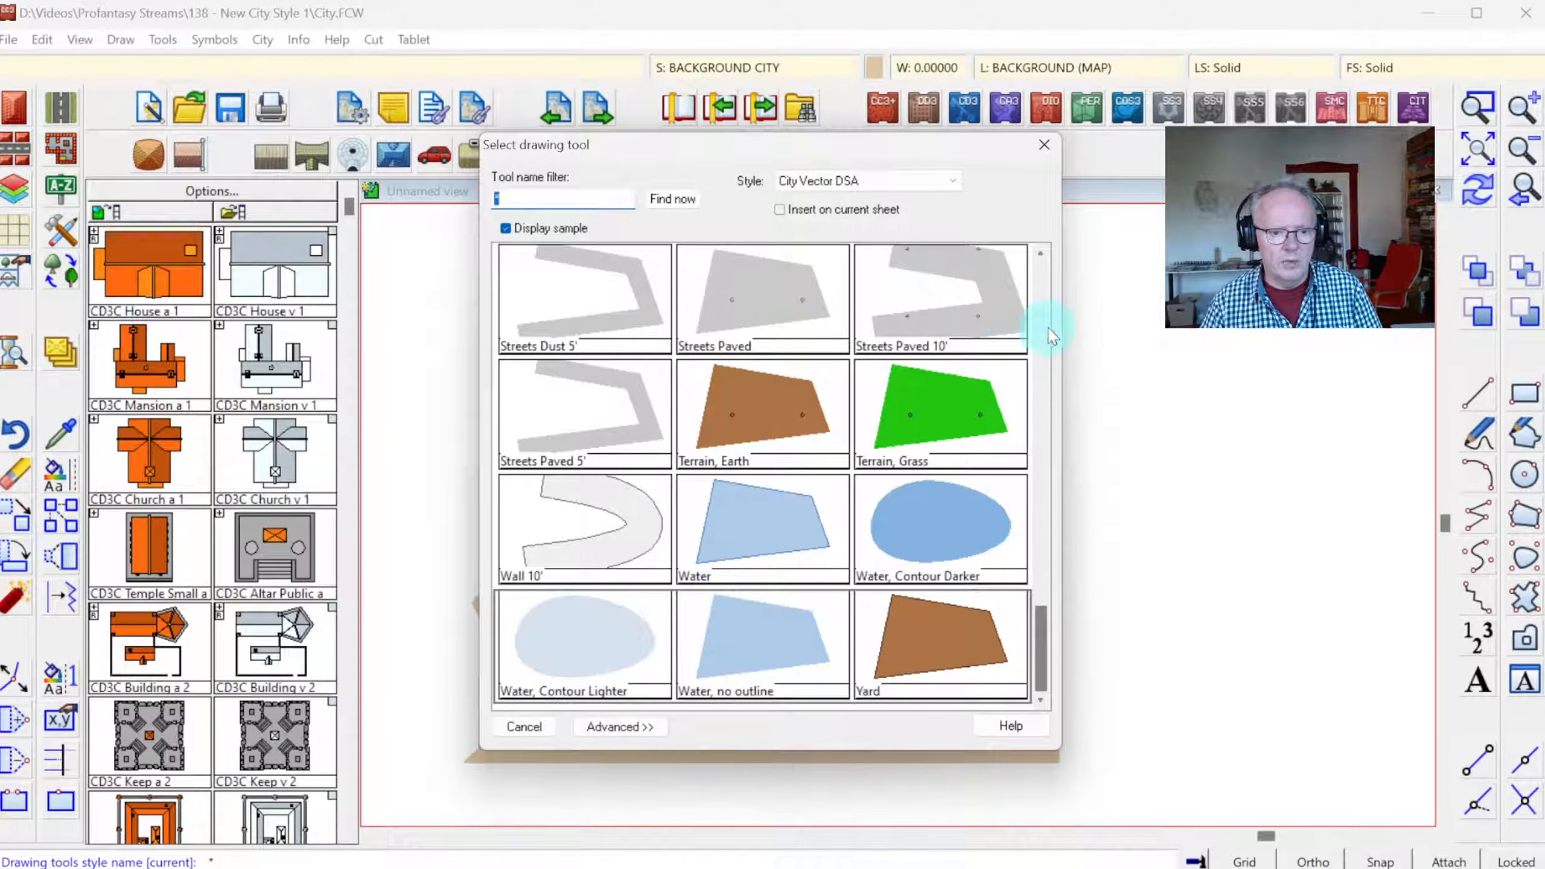
drag(1042, 642, 1102, 268)
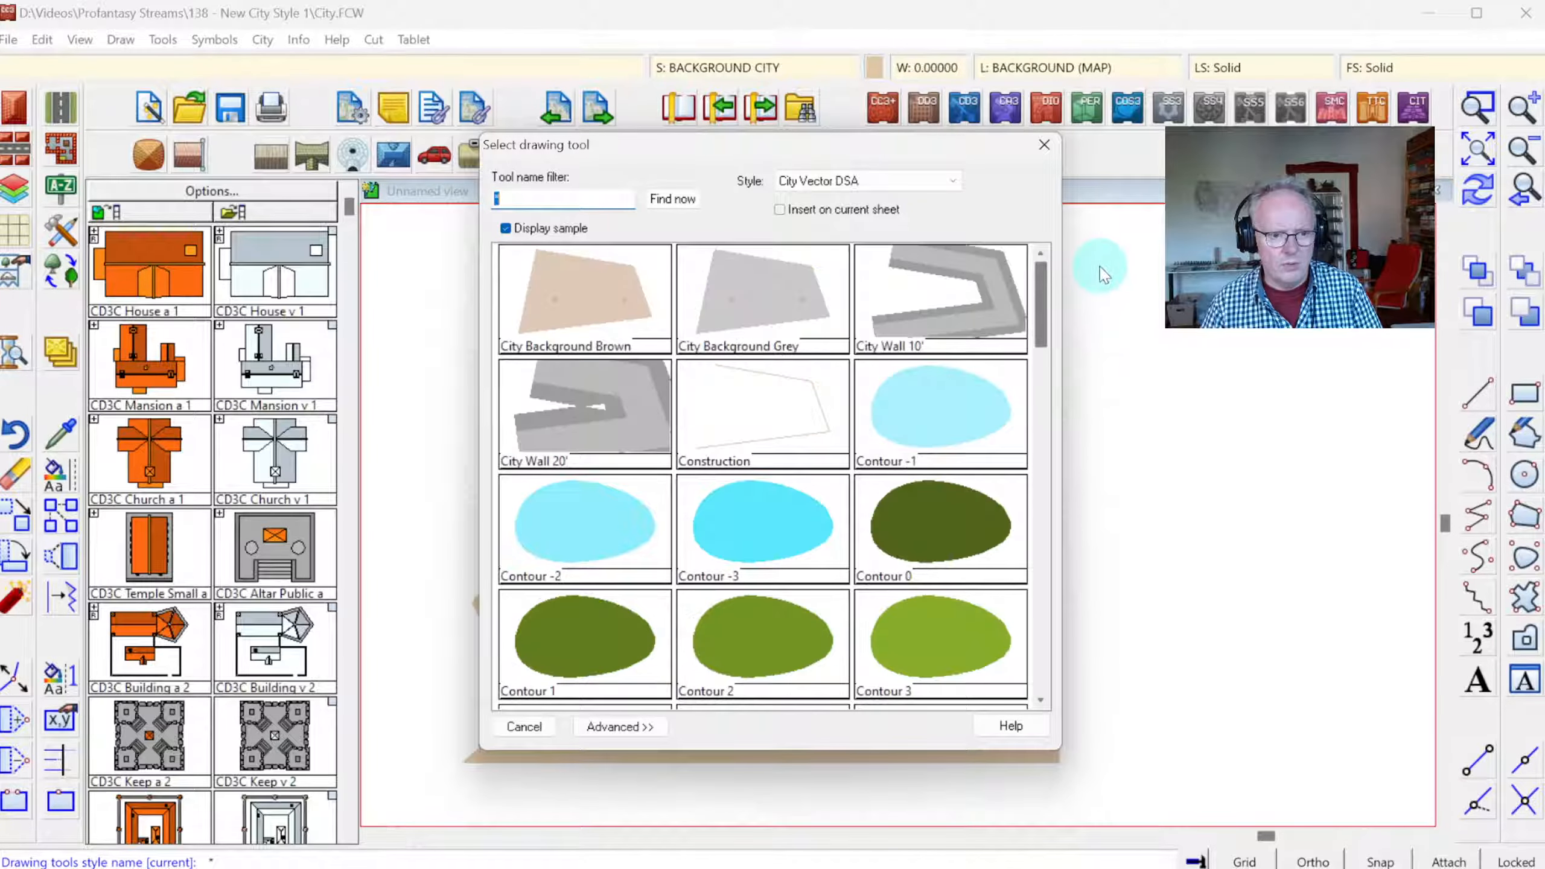
click(589, 297)
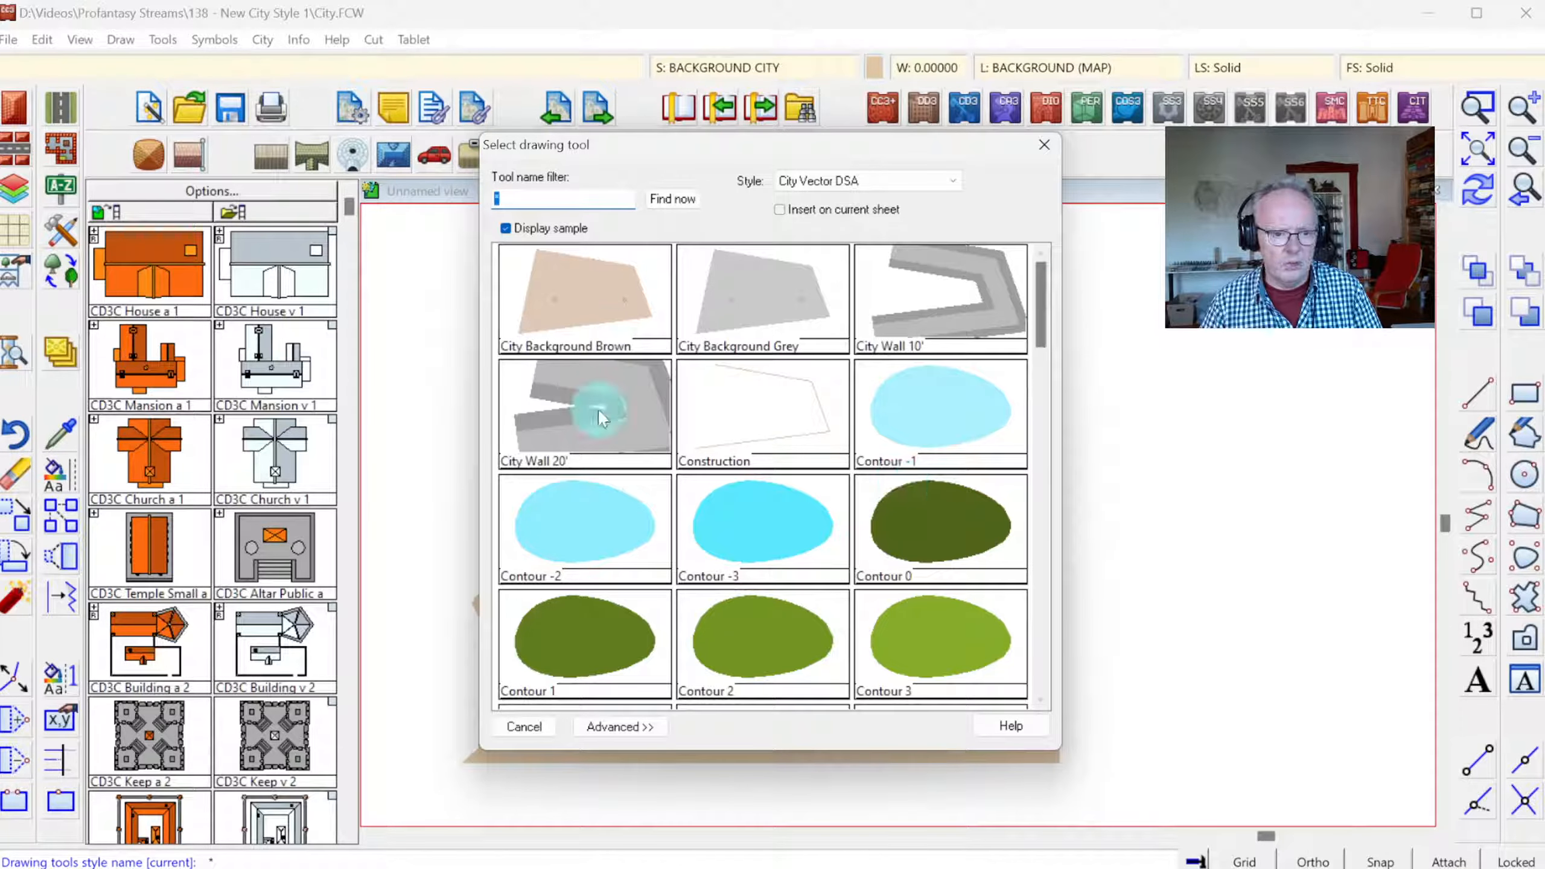
click(619, 727)
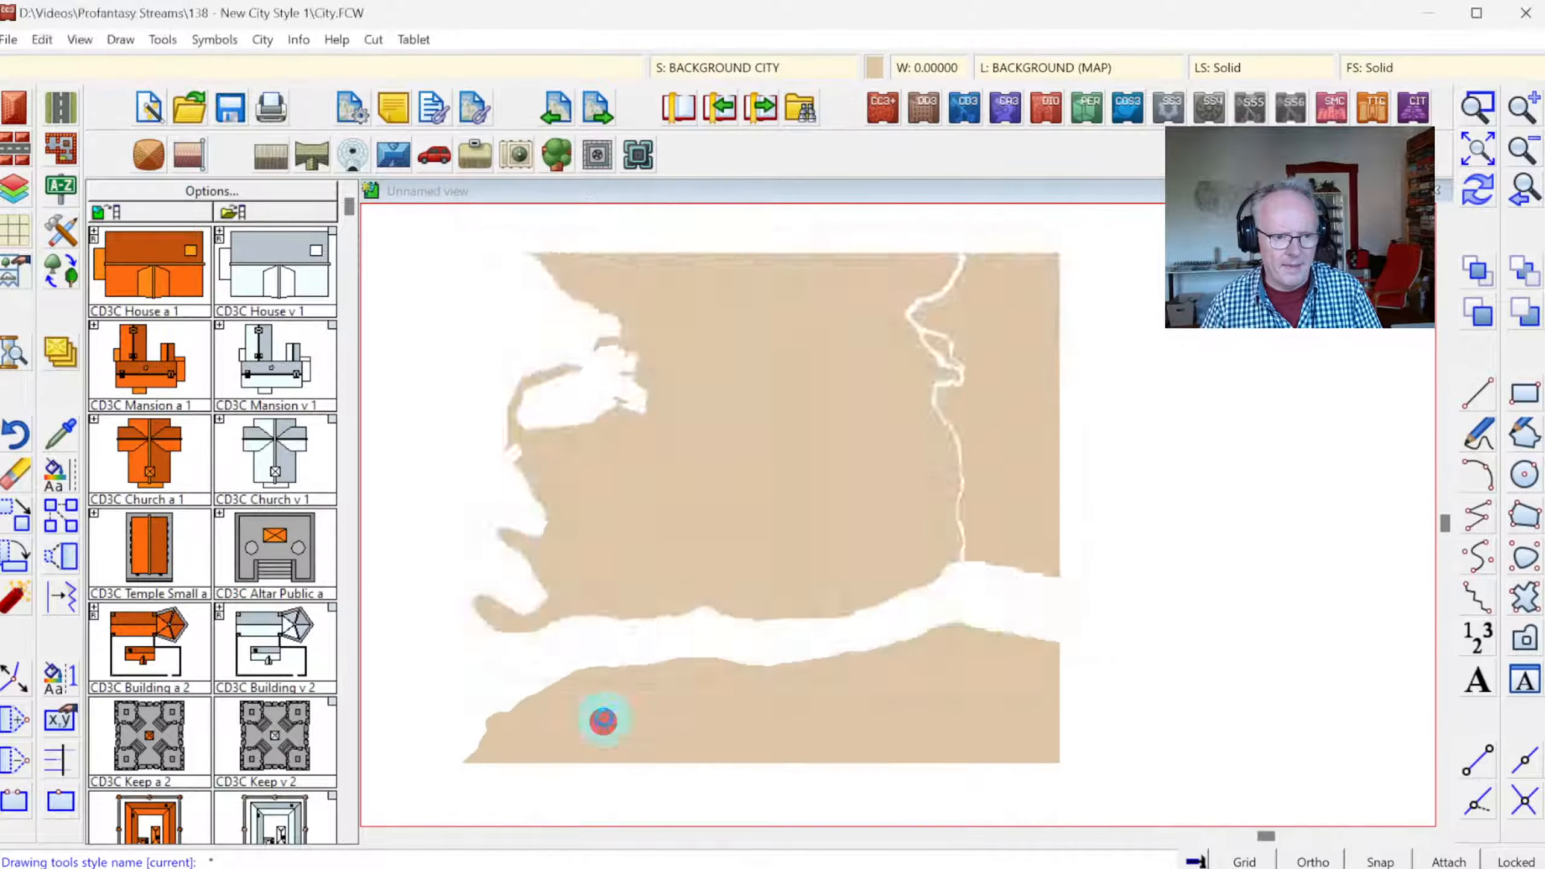
scroll(646, 507, up, 15)
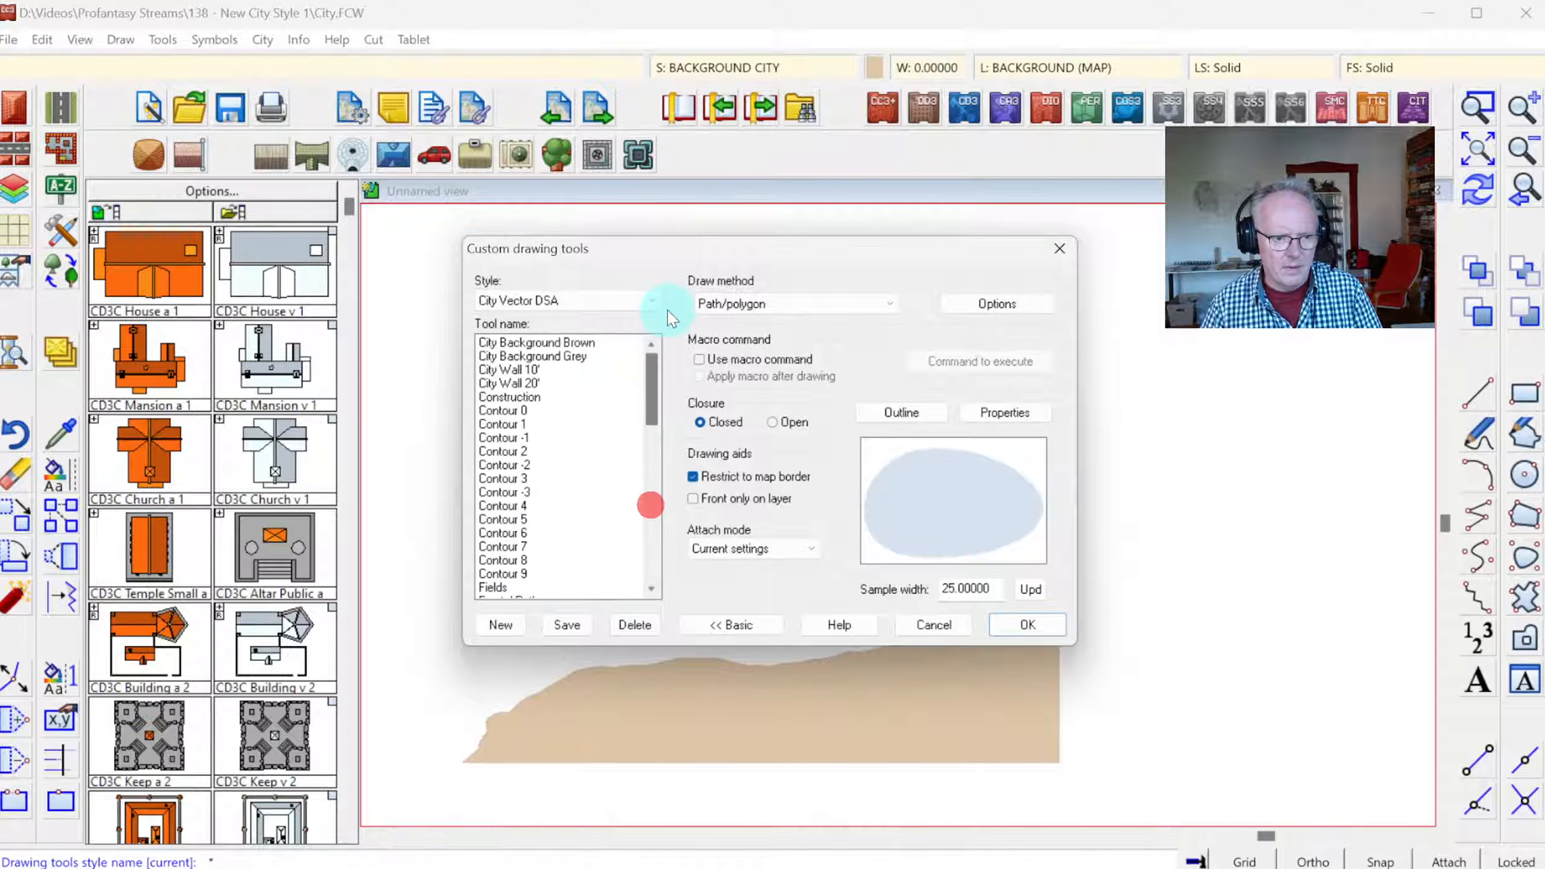
click(557, 343)
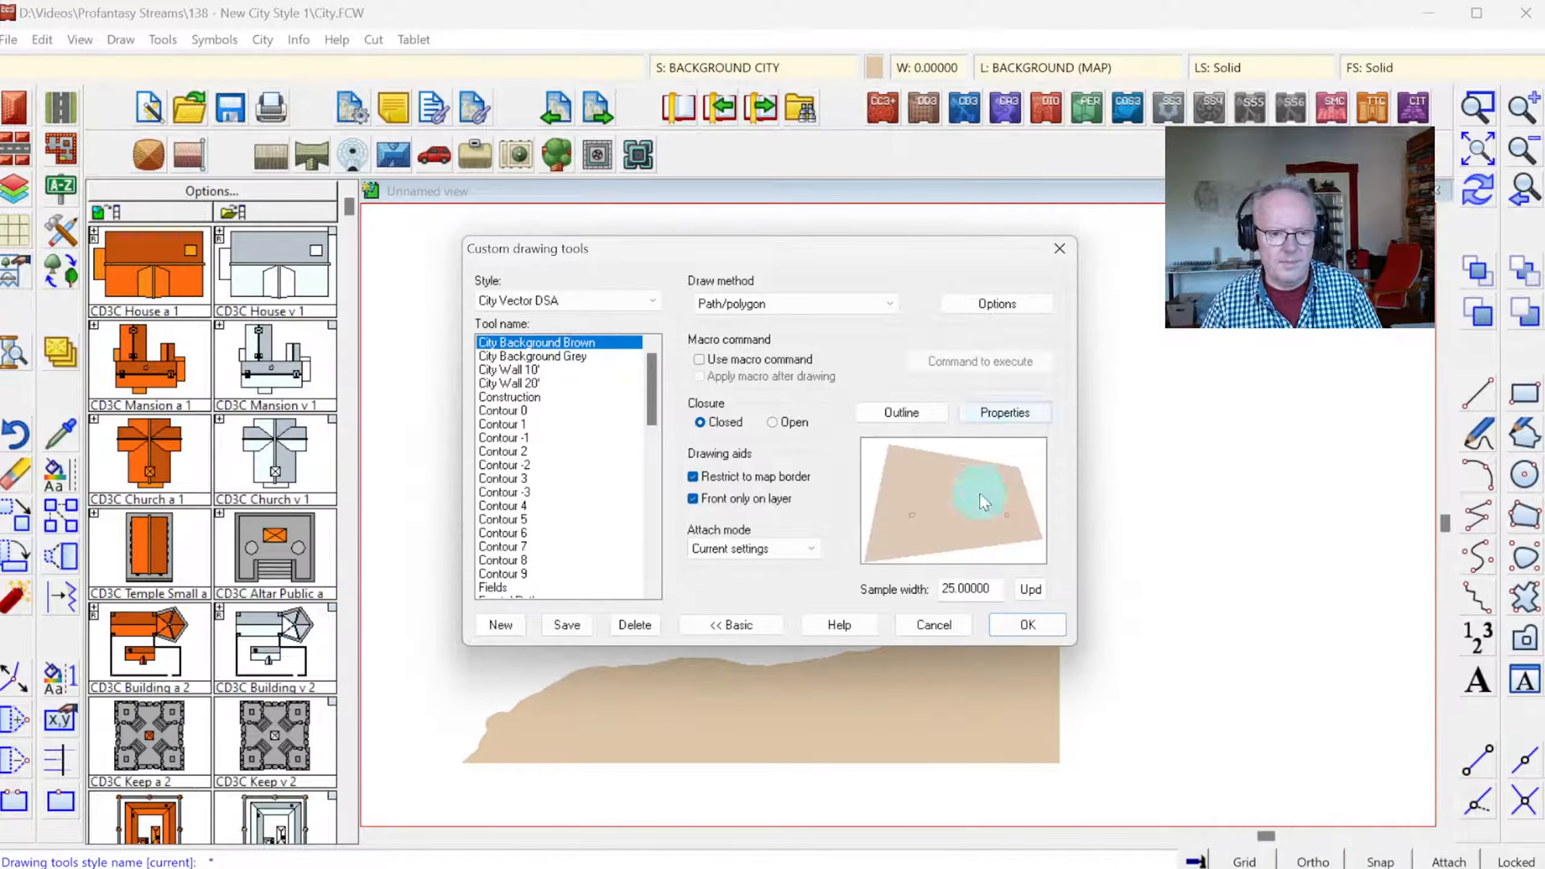
click(1005, 413)
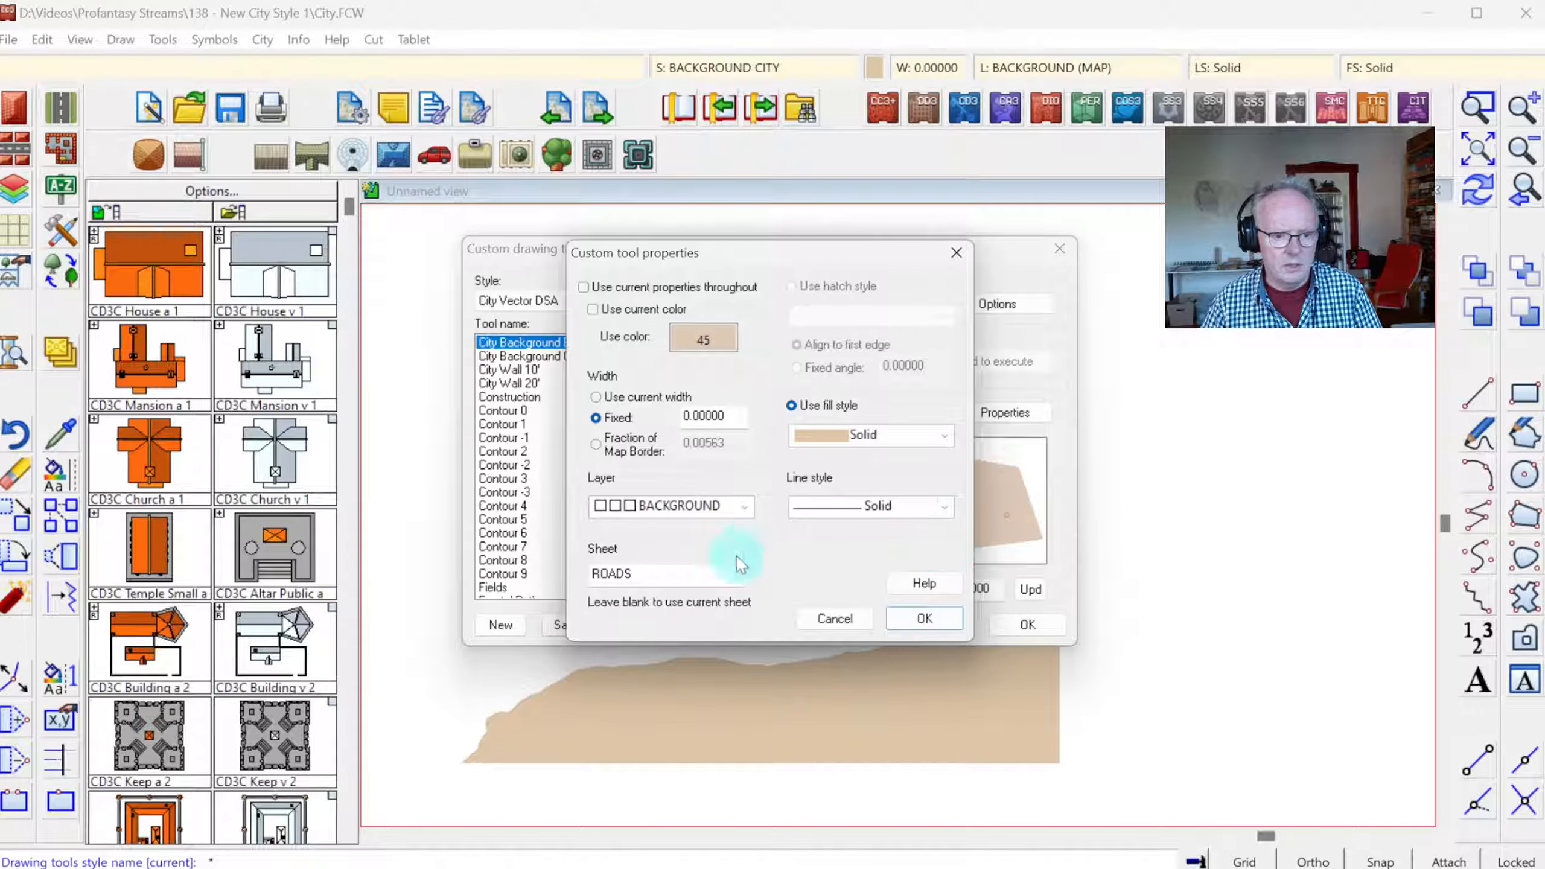
click(663, 572)
double_click(657, 572)
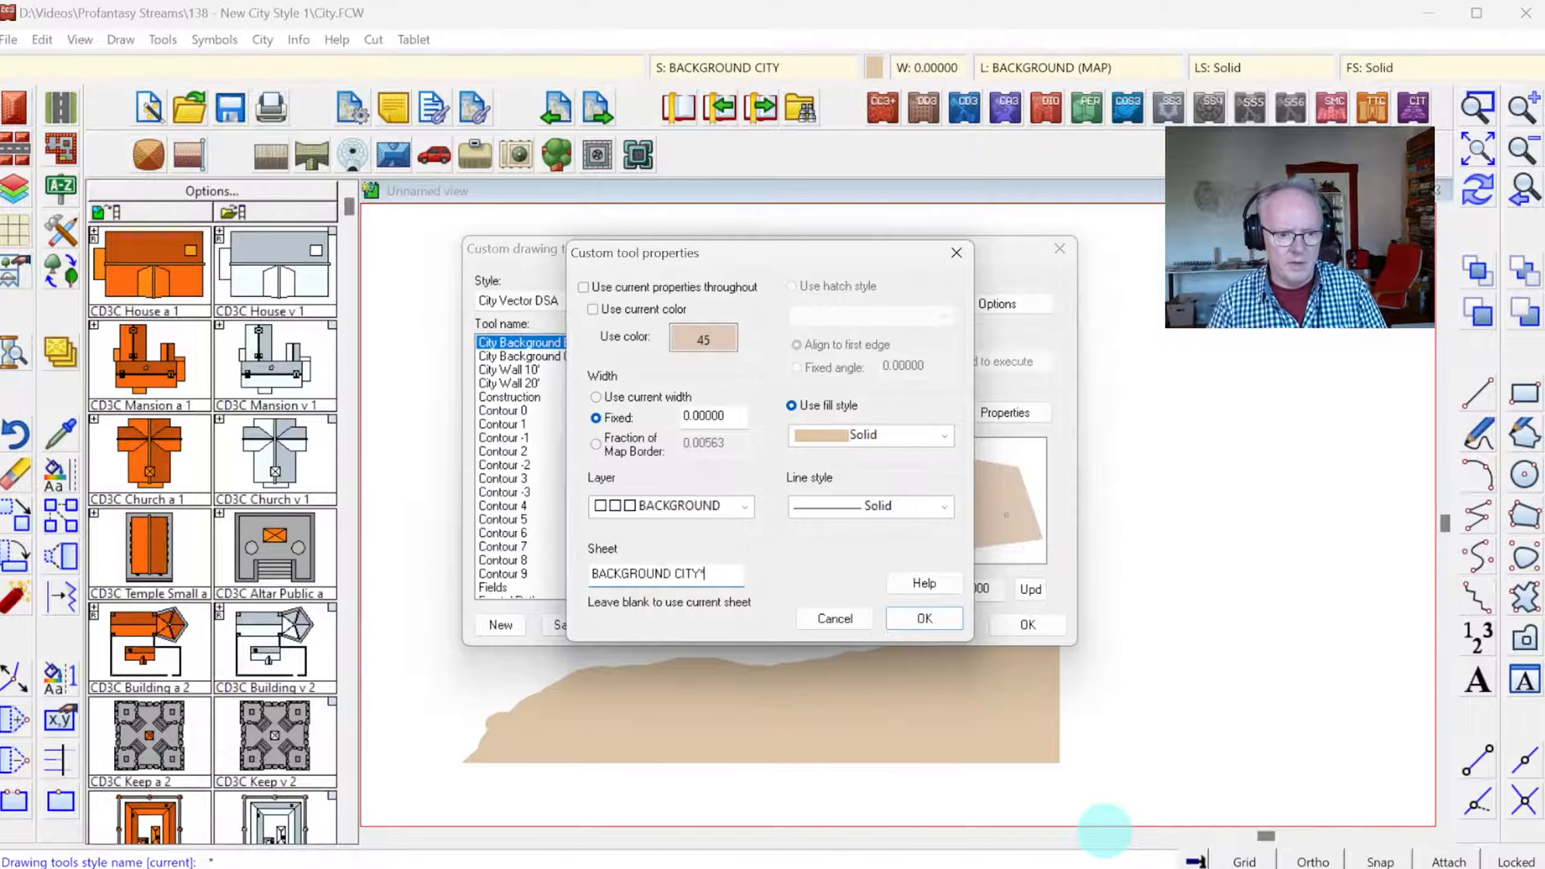
click(747, 506)
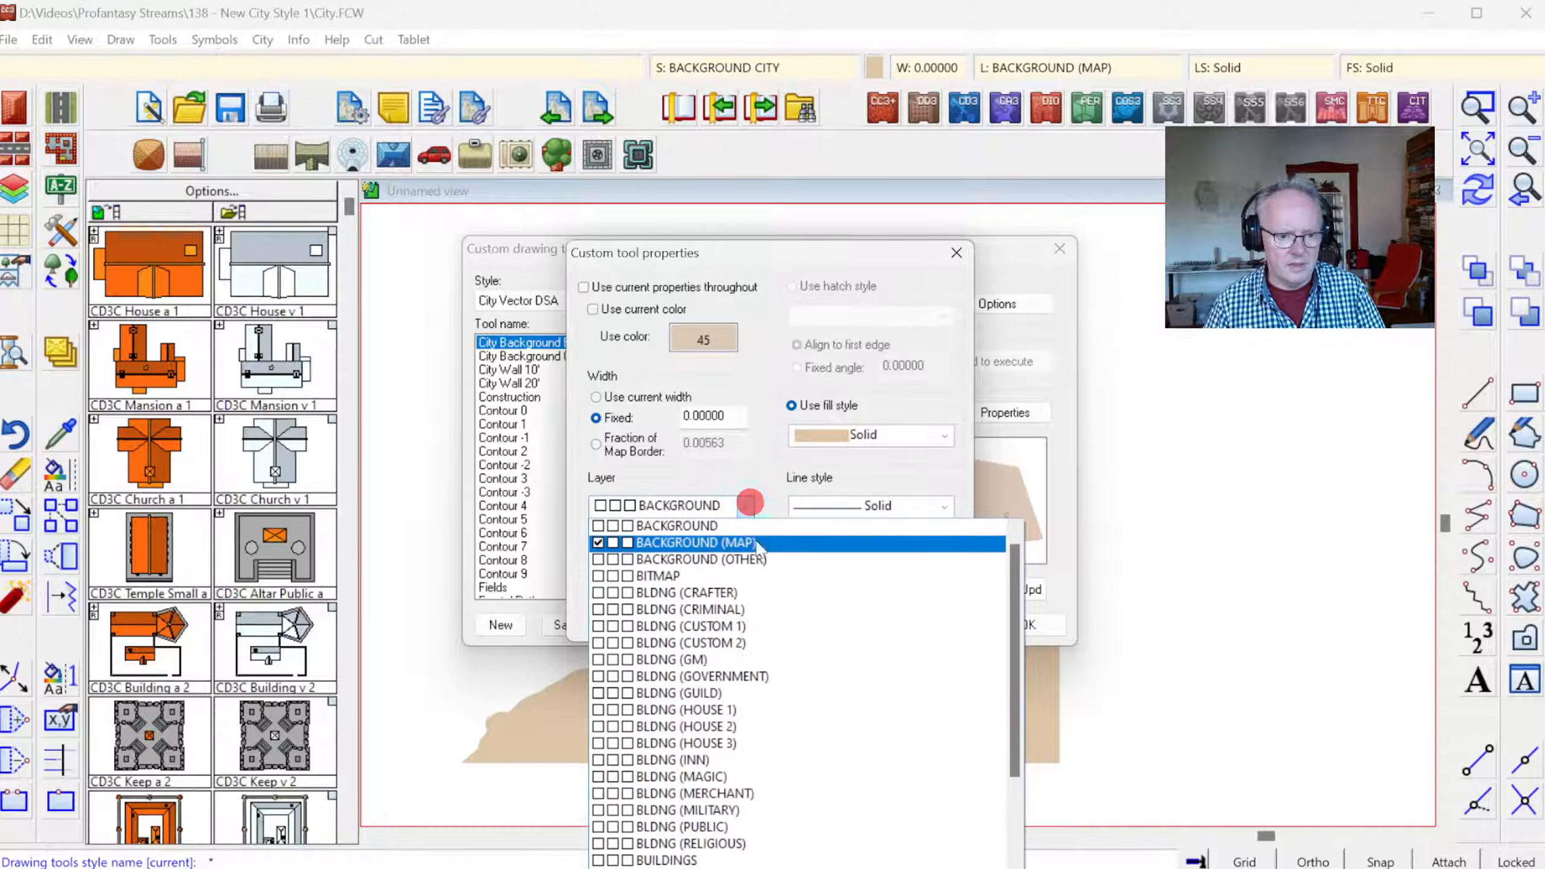
click(742, 544)
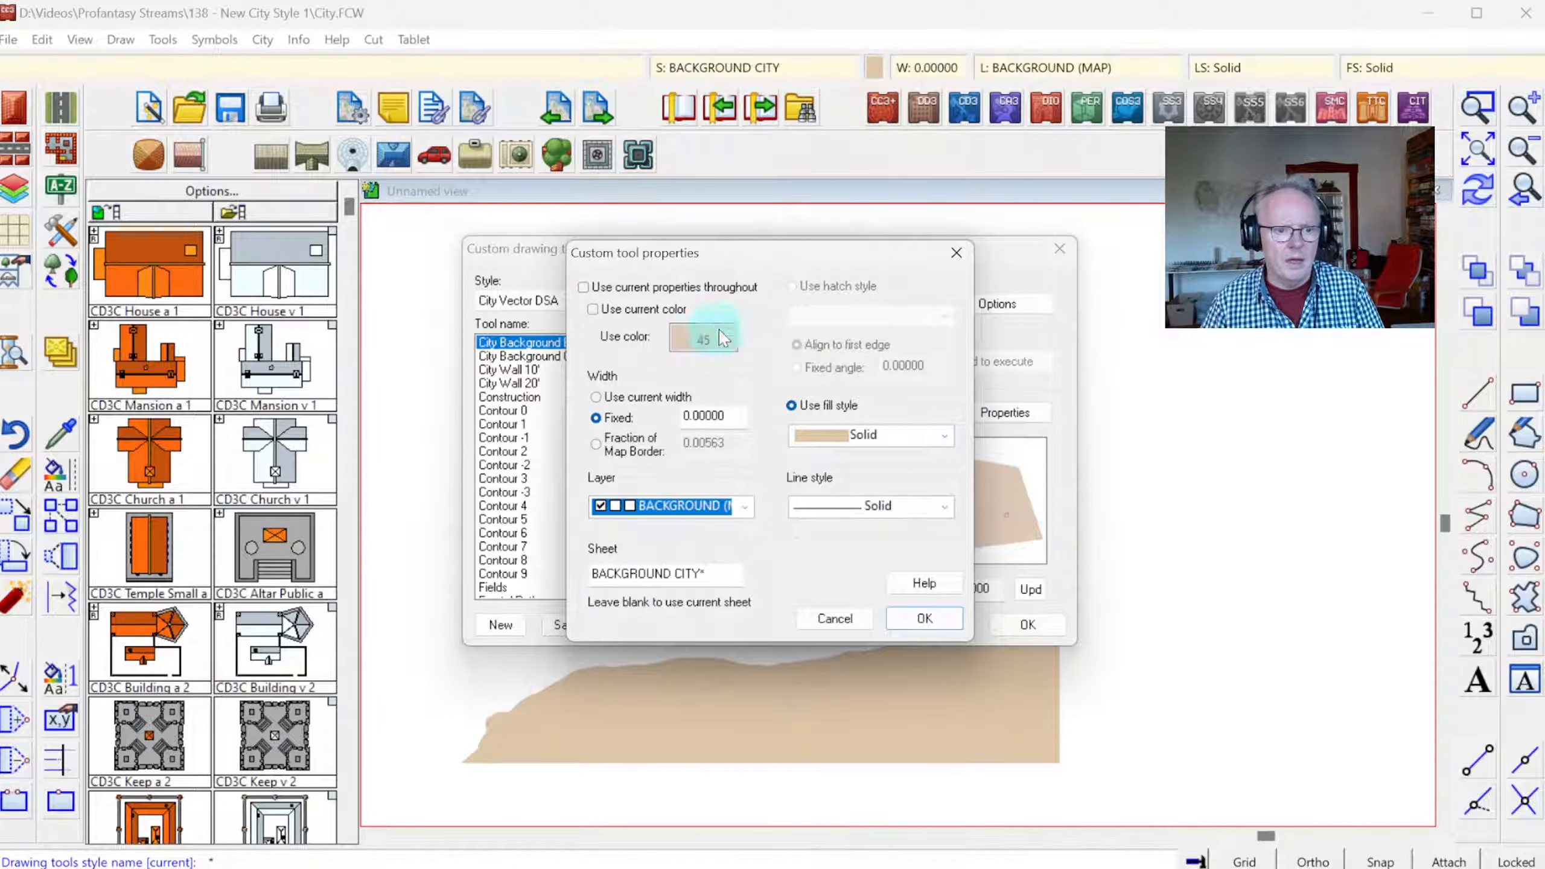
- Set the "City Background Brown" tool's colour to 236 and accept its properties
click(705, 343)
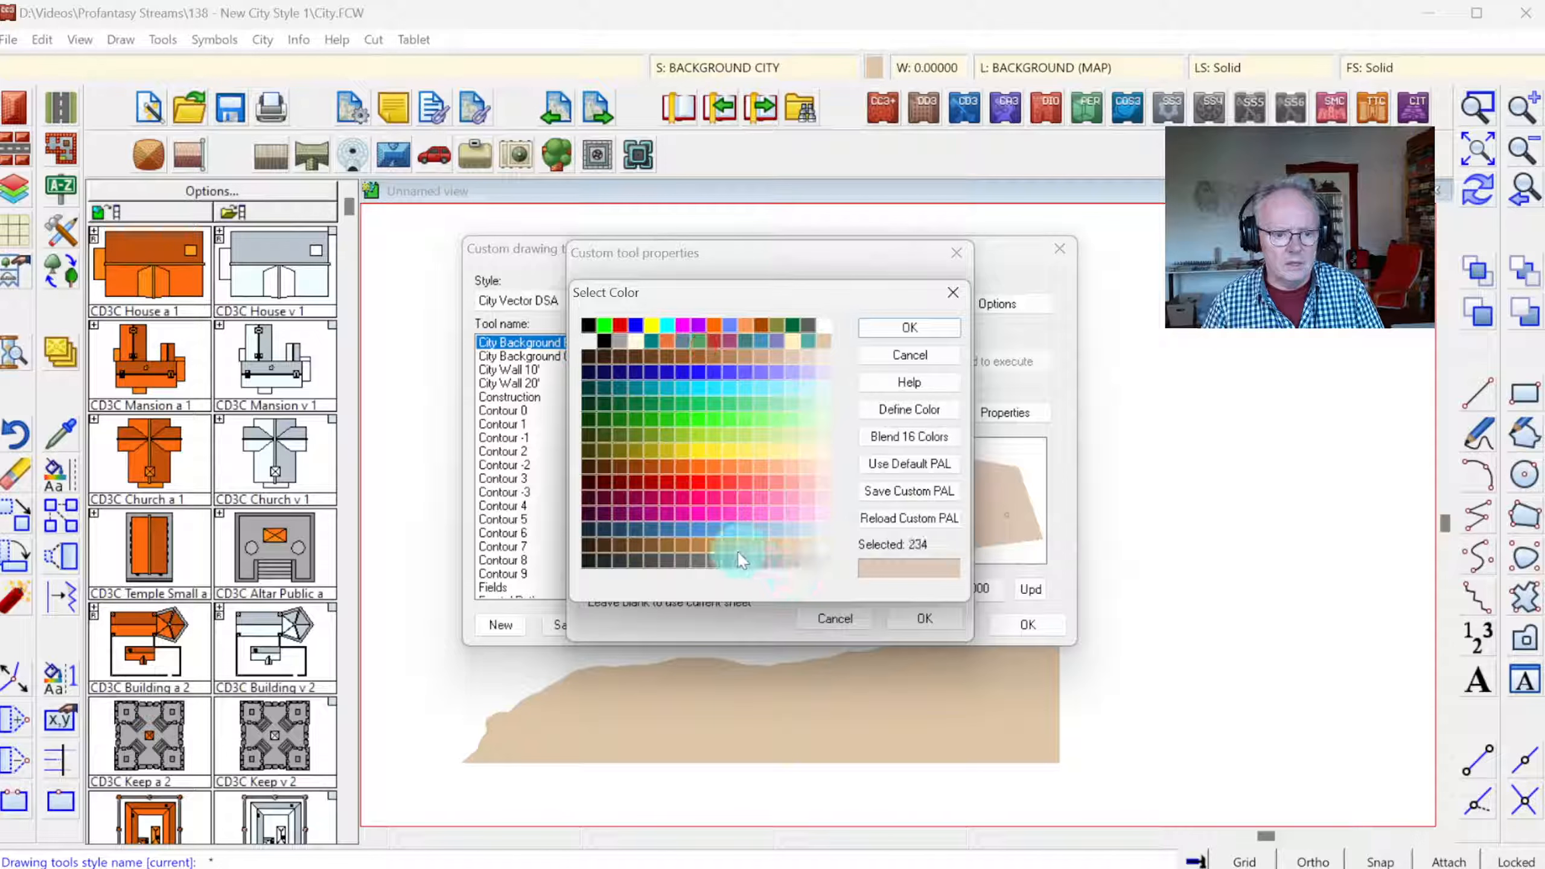
click(791, 547)
click(781, 542)
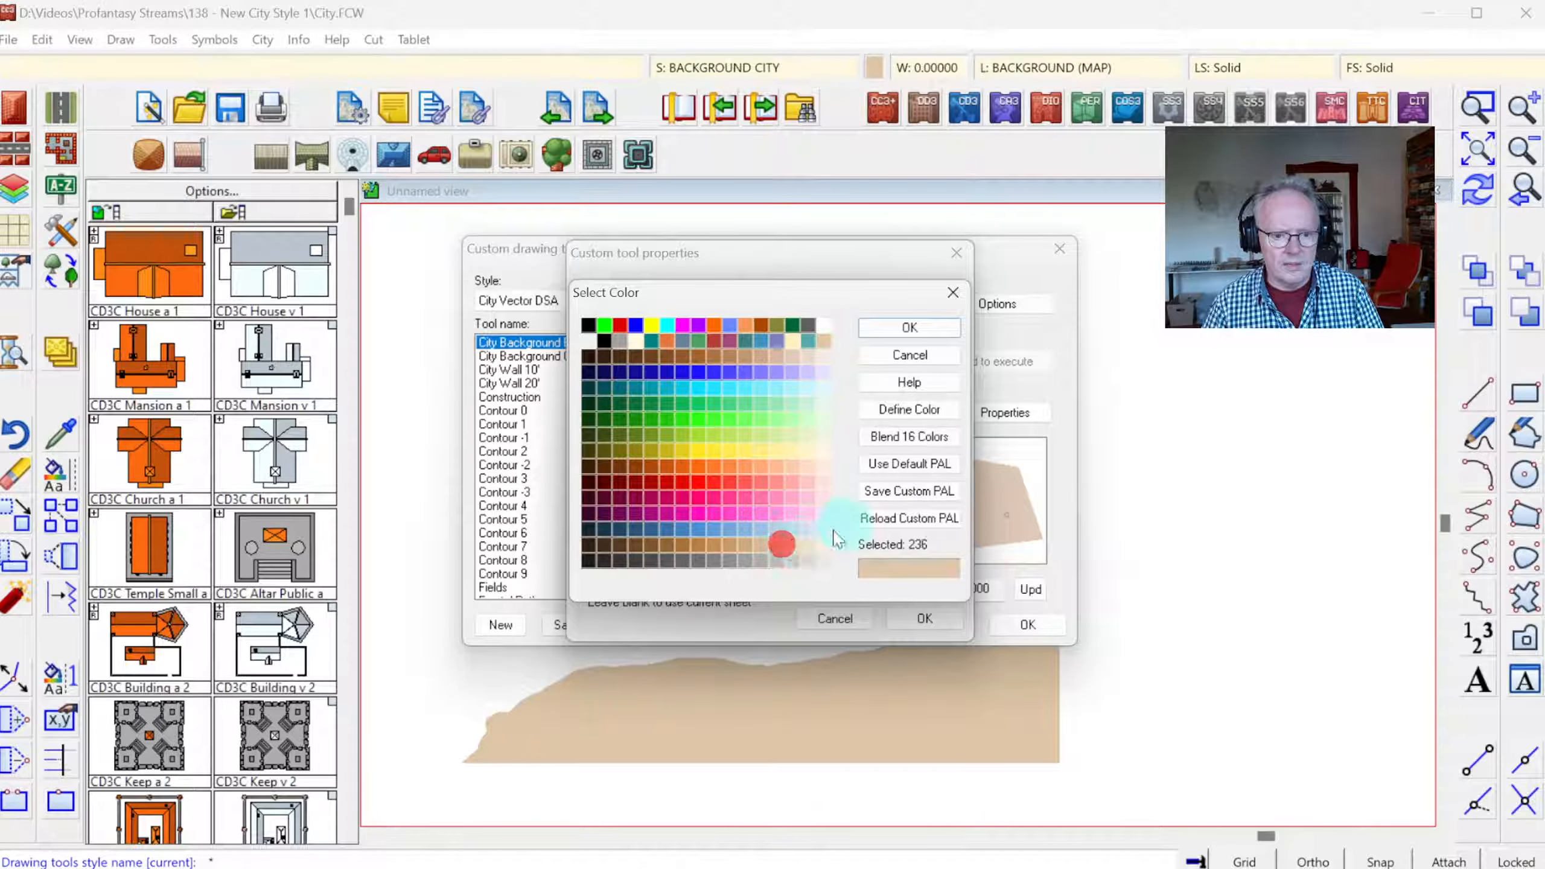
click(953, 327)
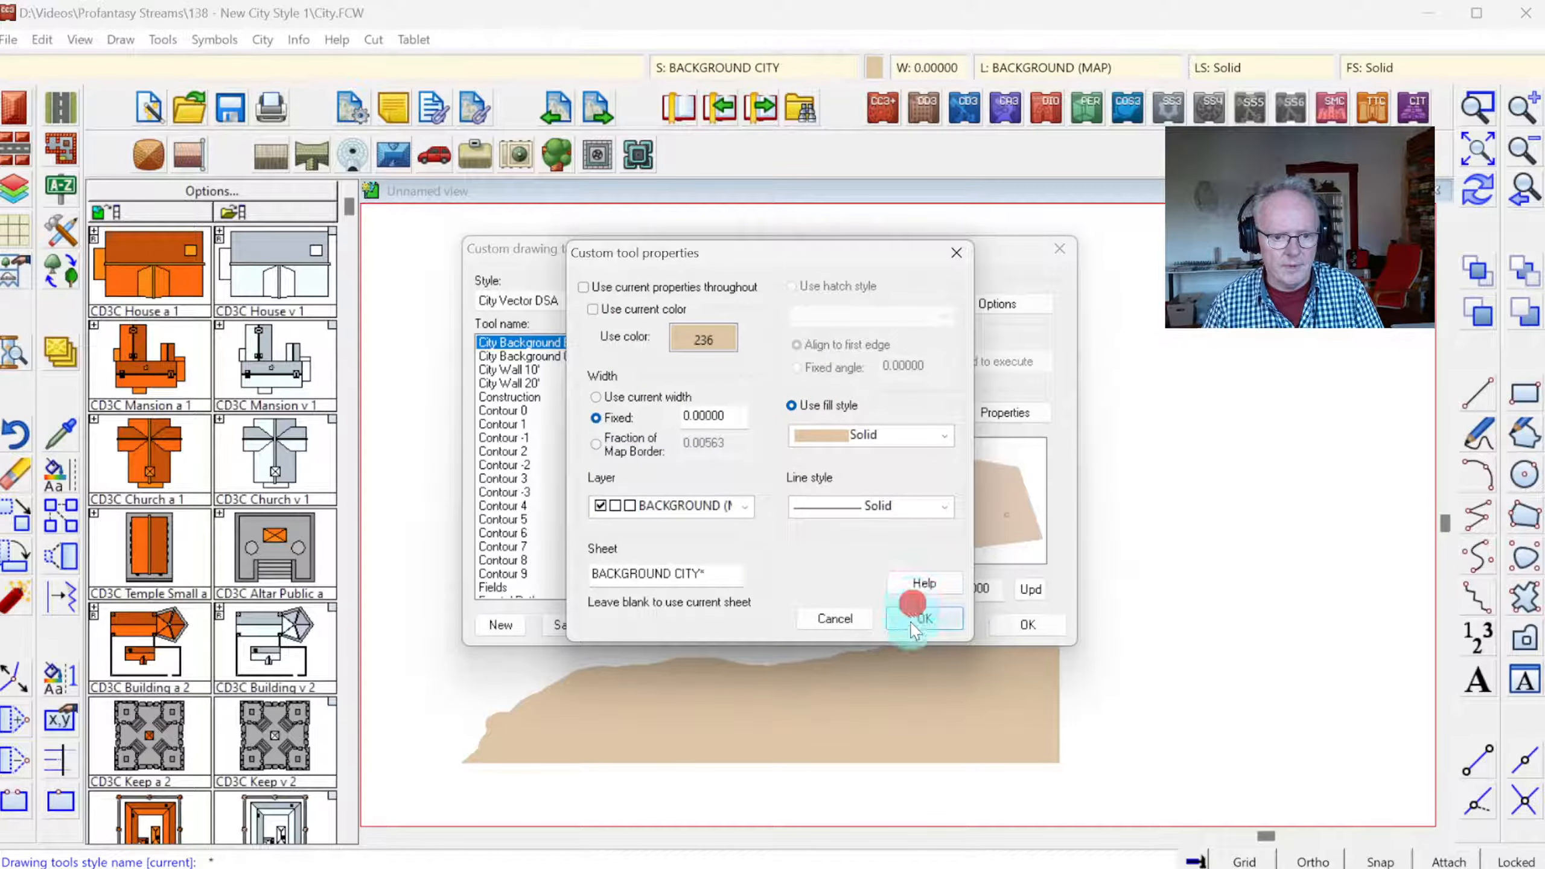
click(914, 627)
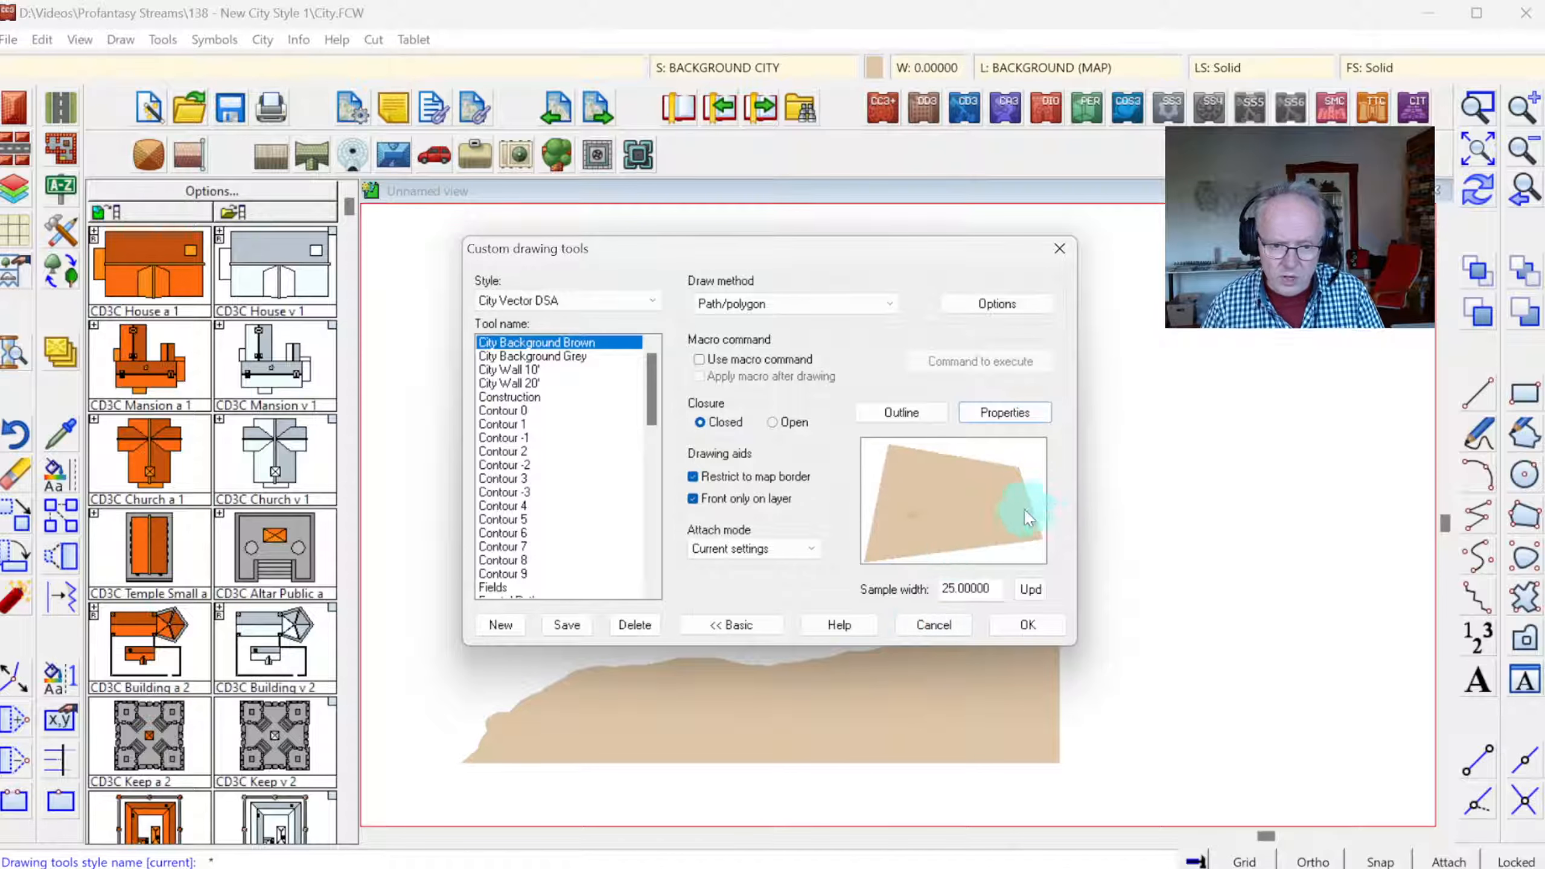
- Set the "City Background Brown" tool to No outline and save the tool
click(902, 413)
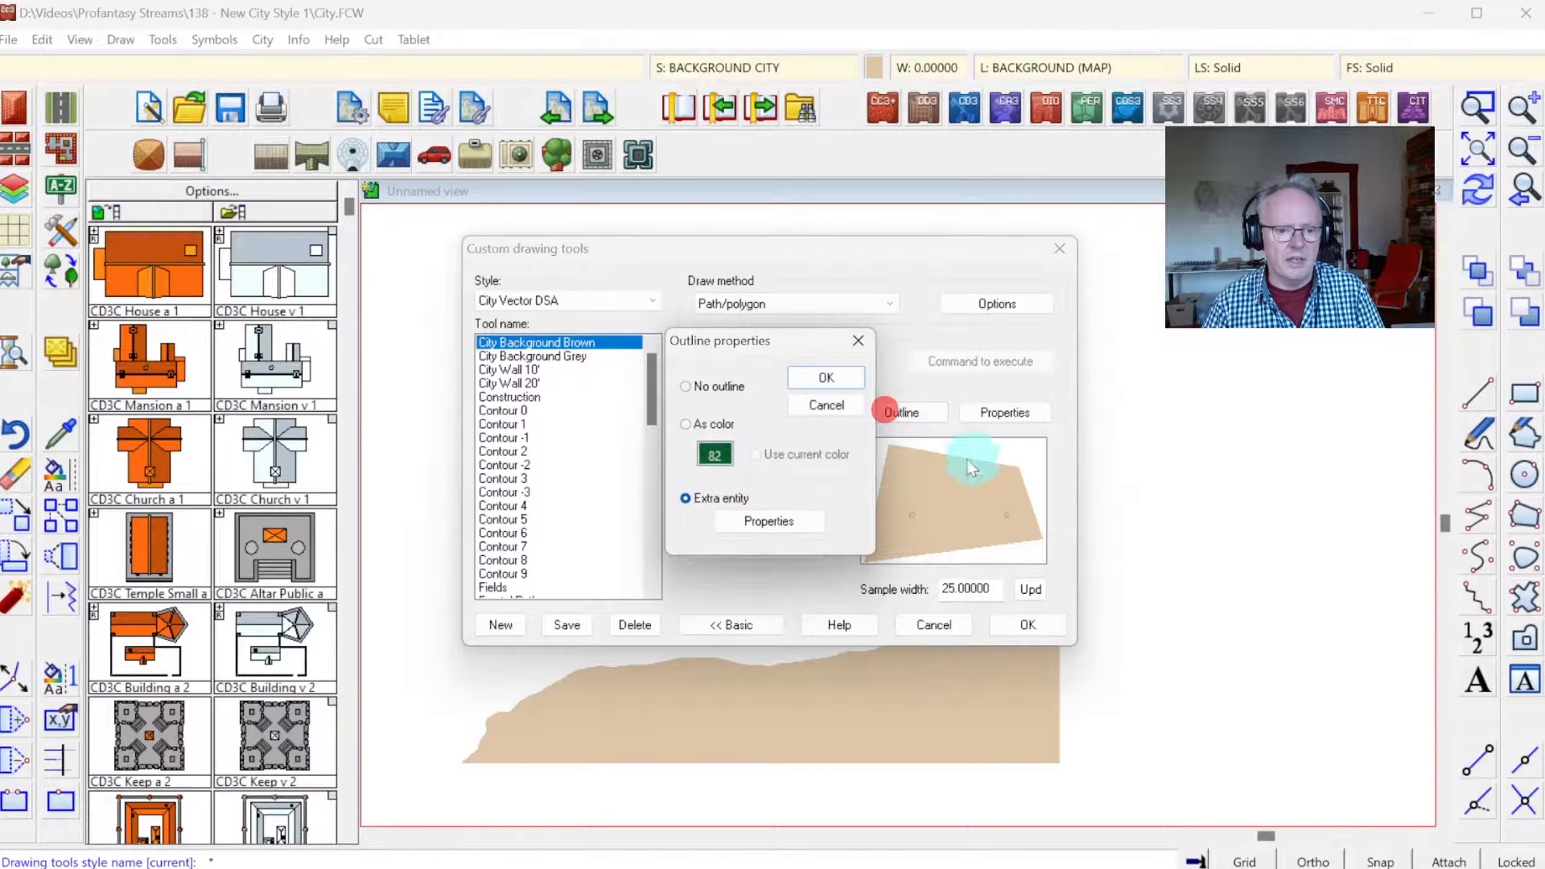
click(767, 519)
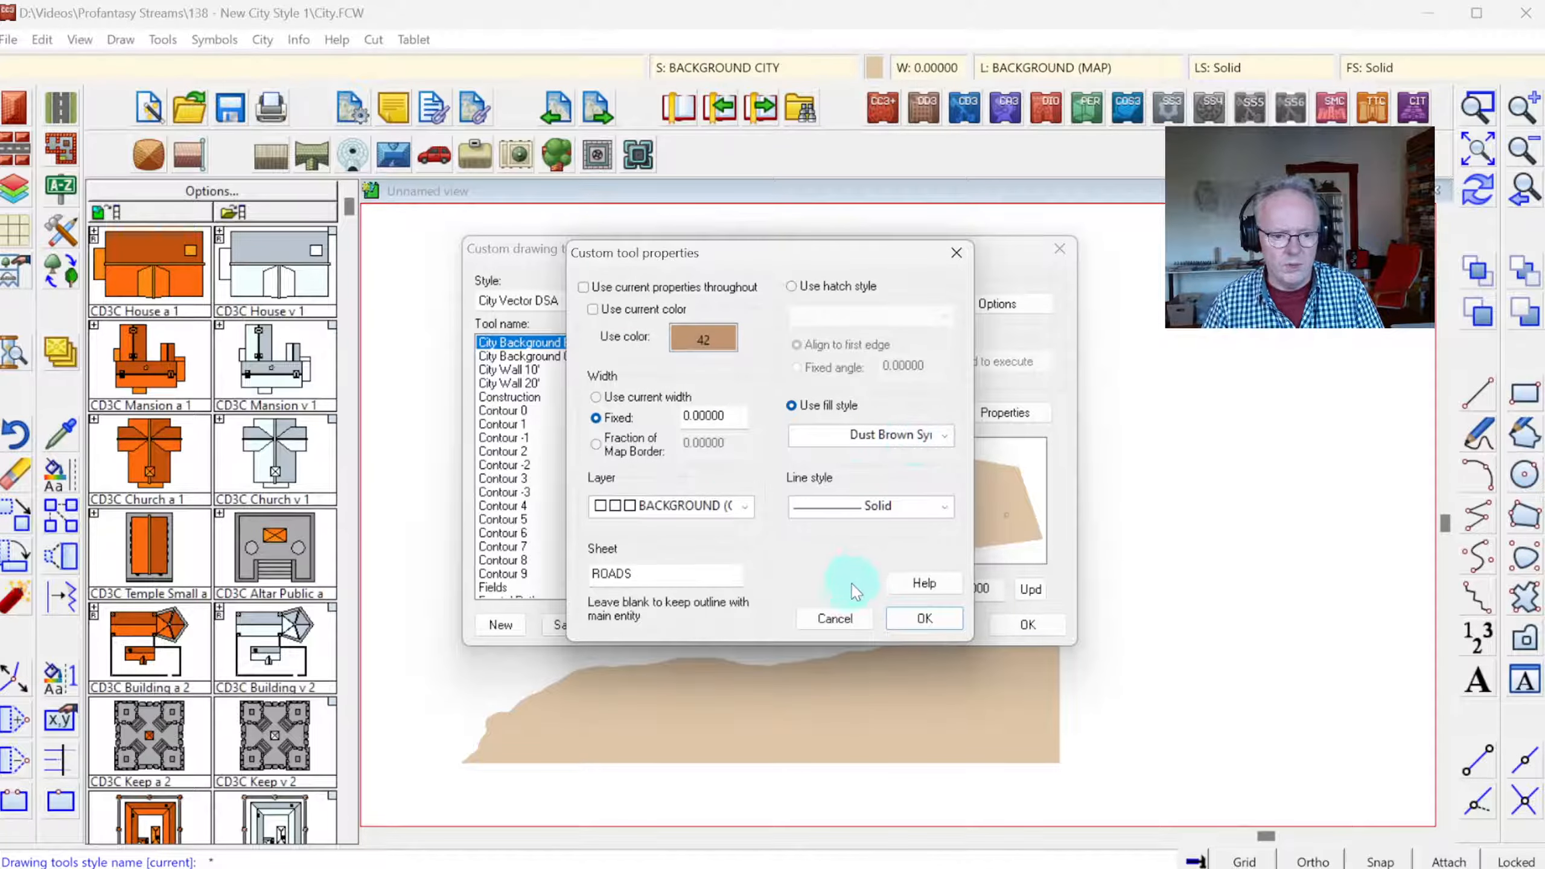
click(842, 618)
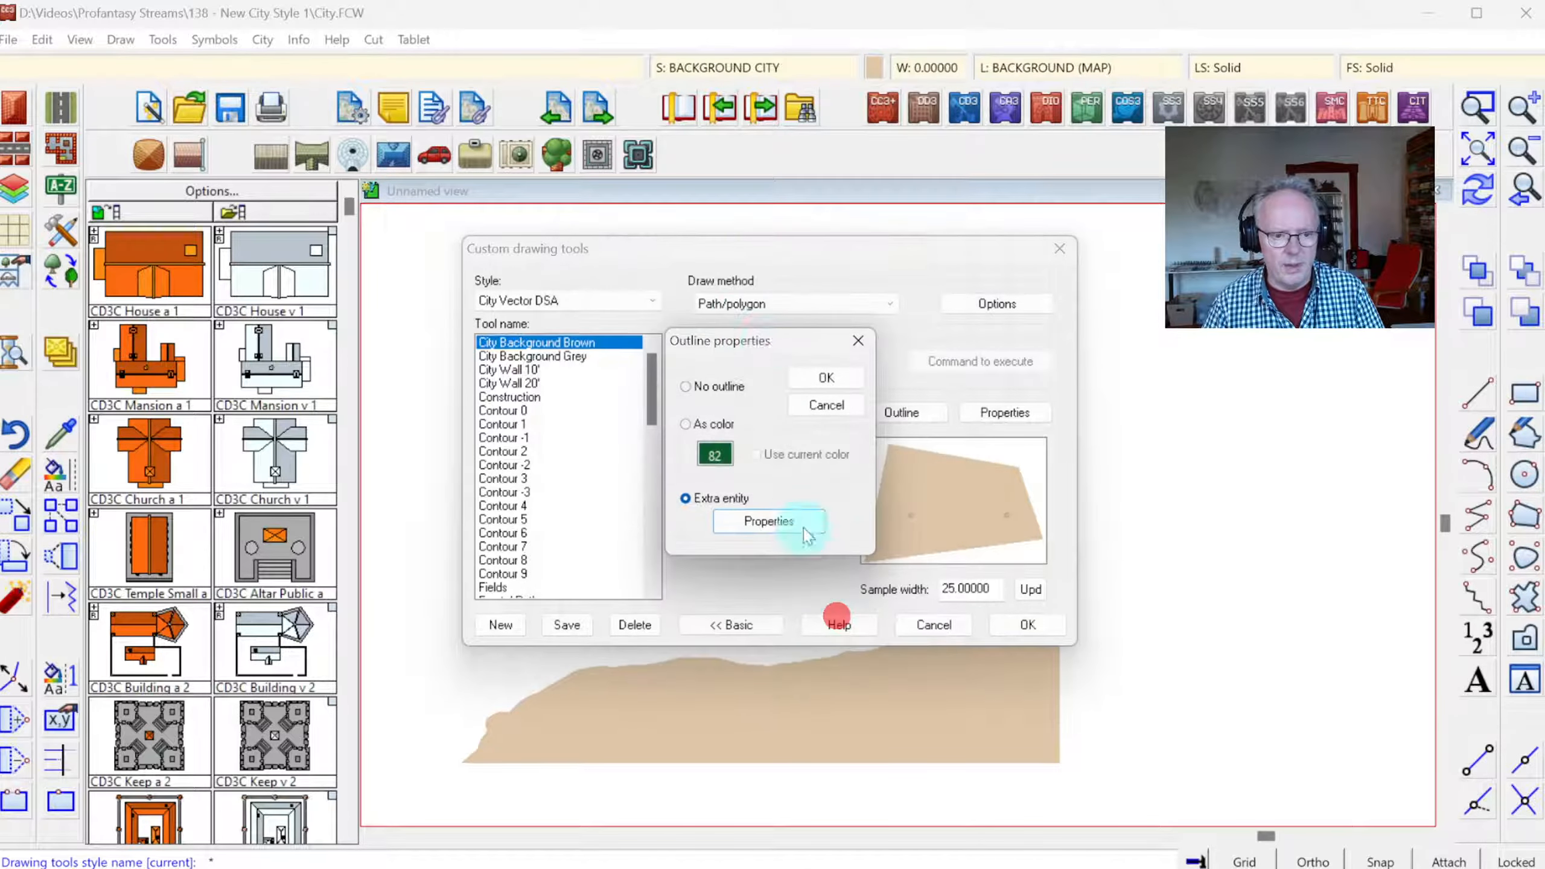
click(705, 386)
click(825, 377)
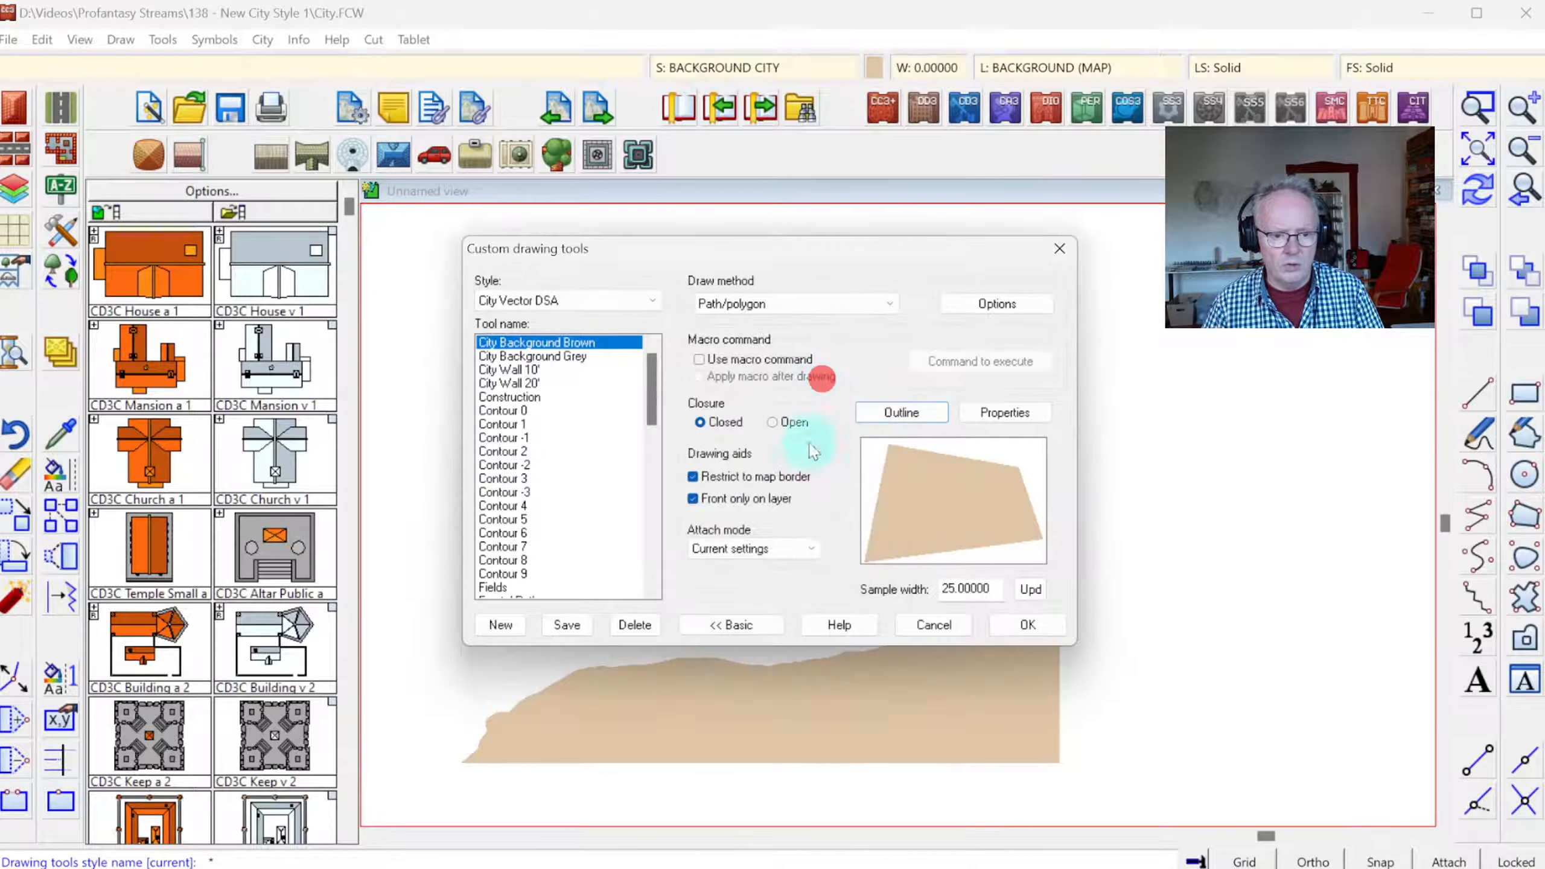
click(581, 625)
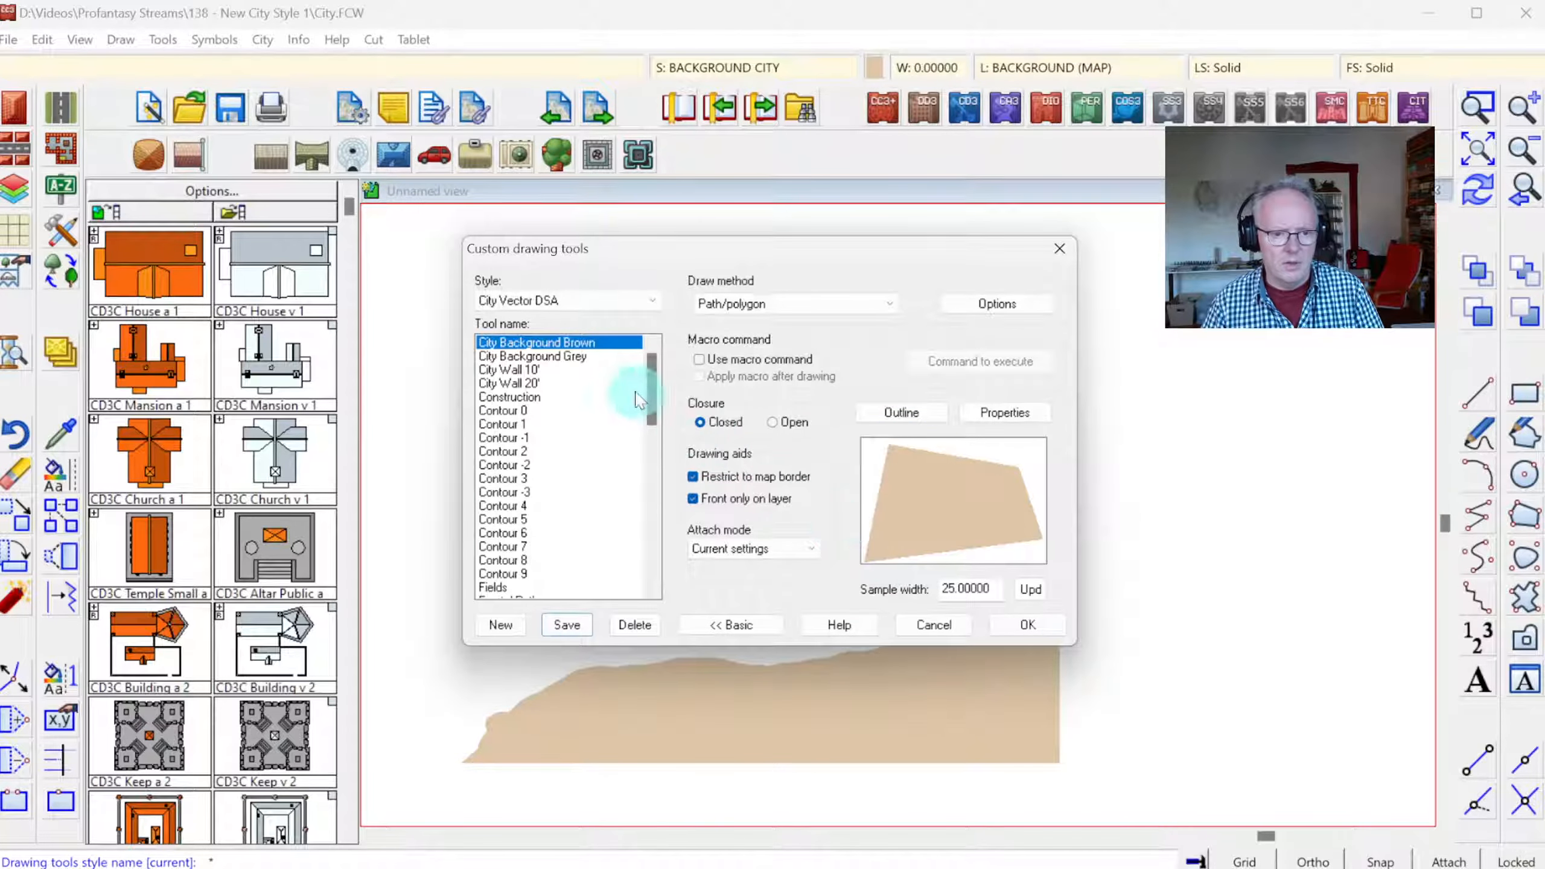
click(572, 357)
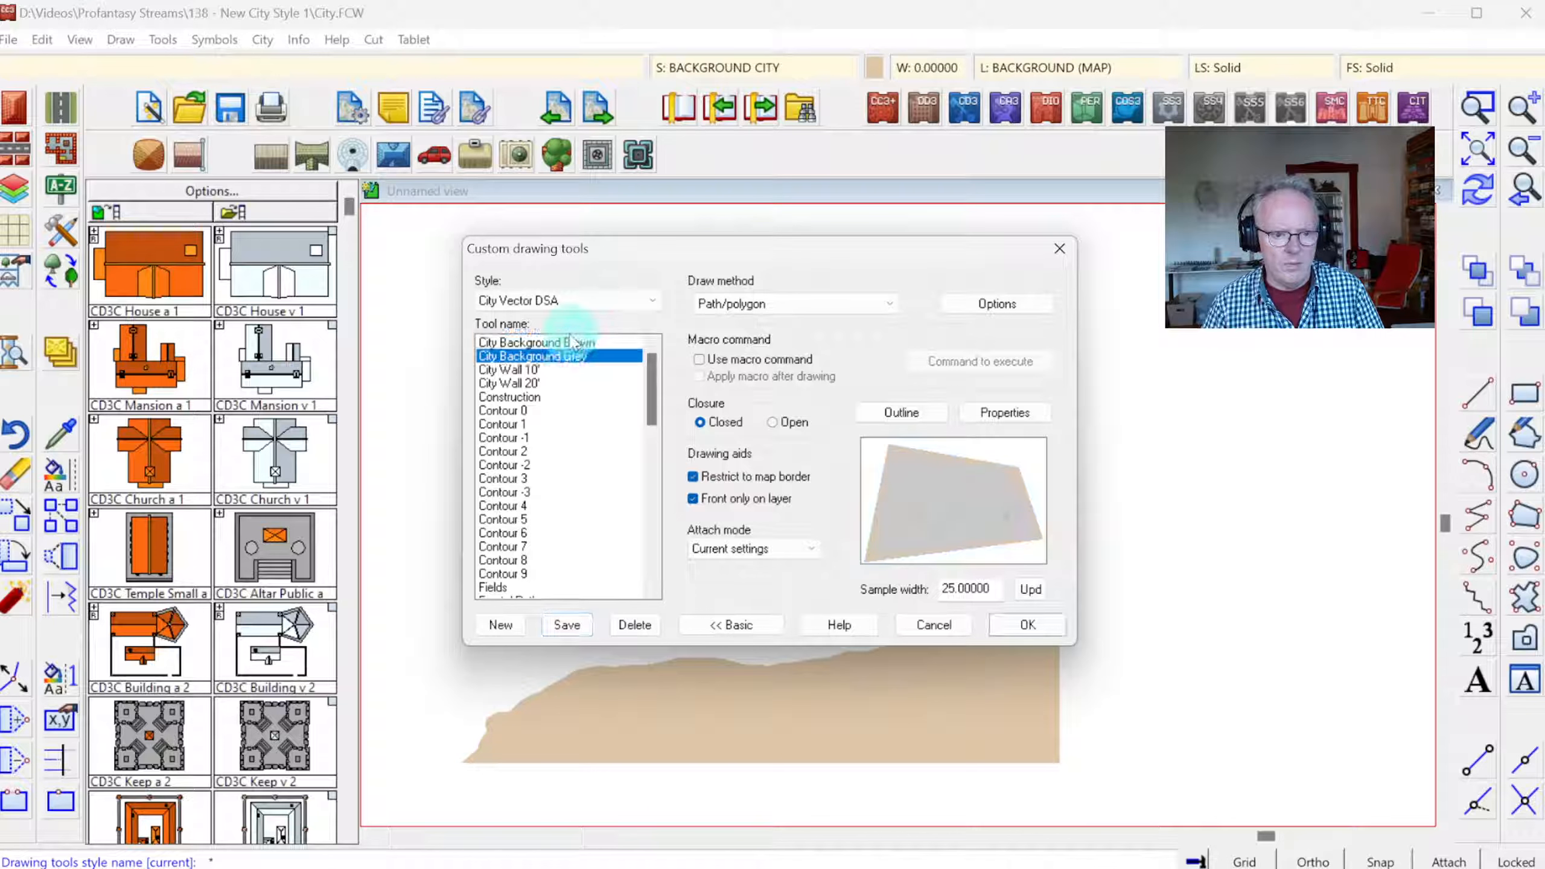
click(571, 343)
click(562, 357)
click(570, 343)
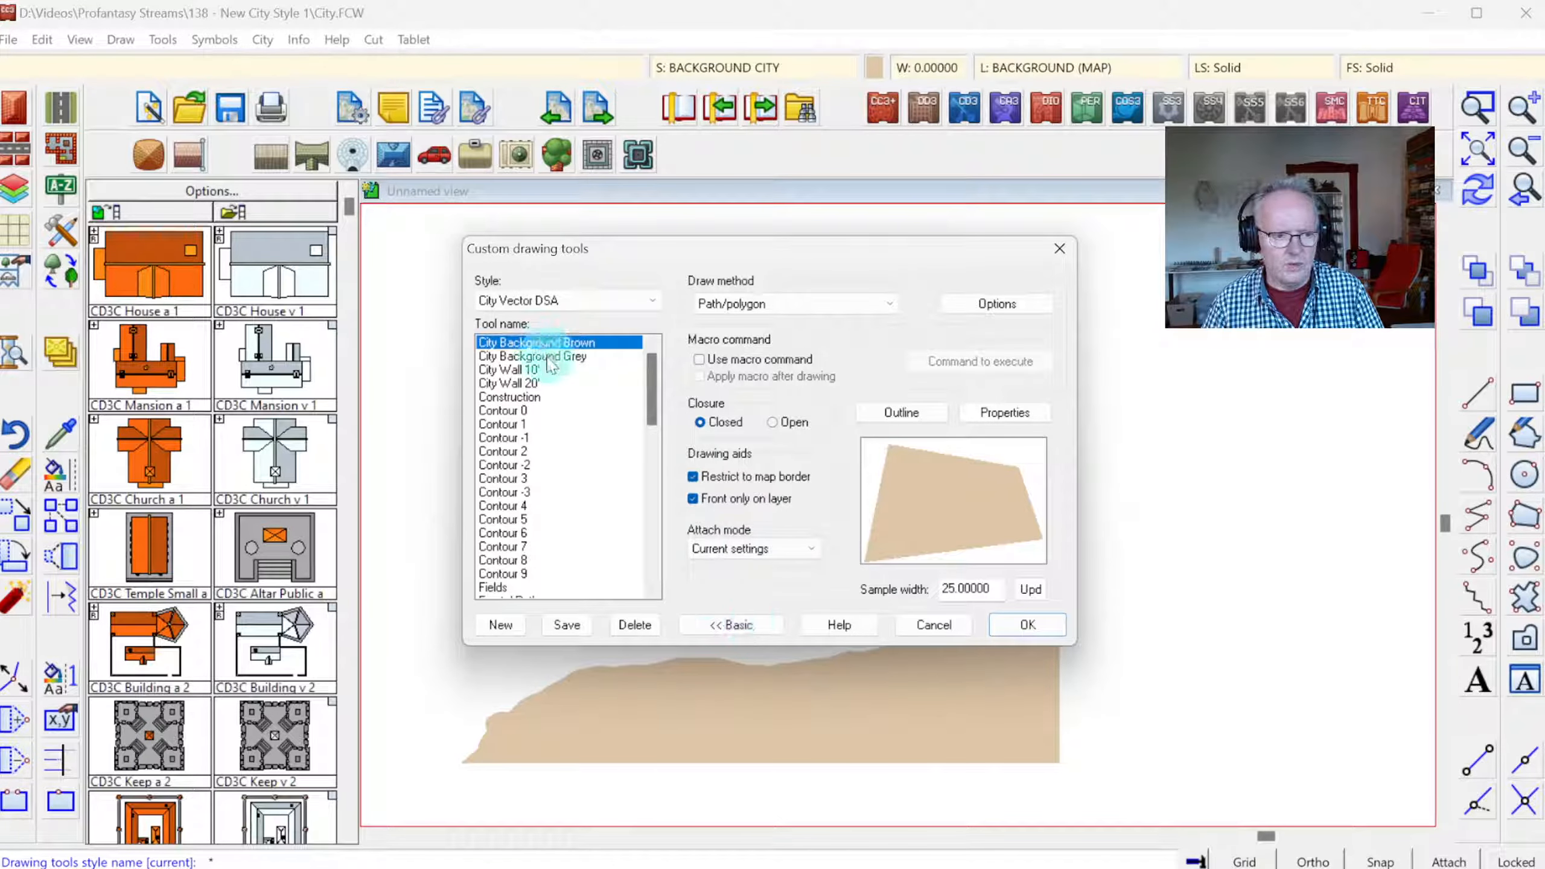
- Assign the "City Background Grey" tool to the sheet BACKGROUND CITY* and the layer BACKGROUND (MAP), and accept its properties
click(549, 358)
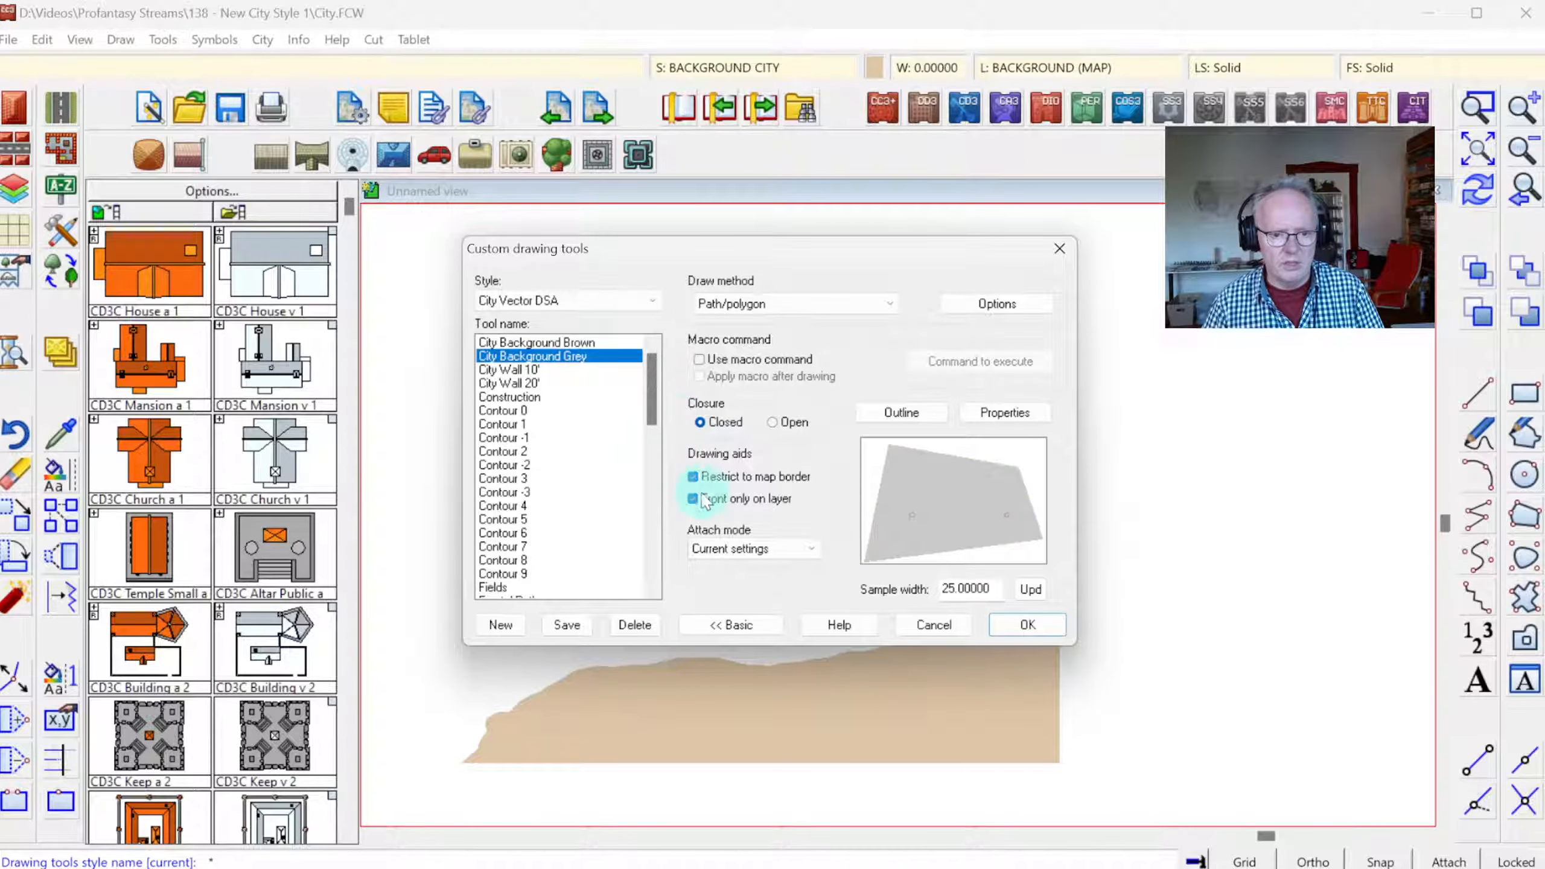
click(1000, 408)
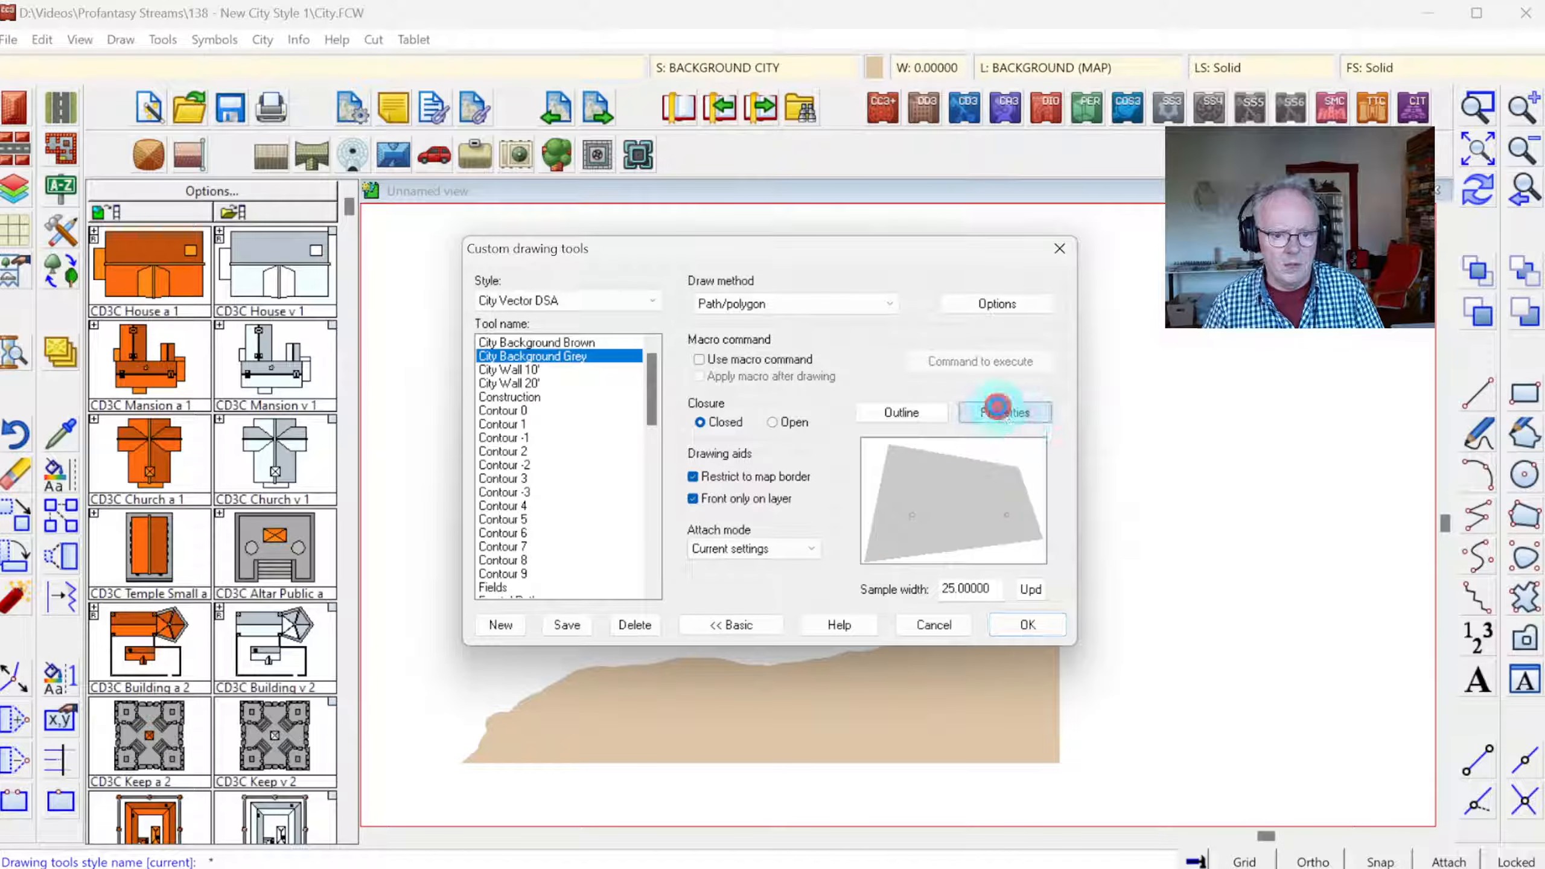
double_click(651, 573)
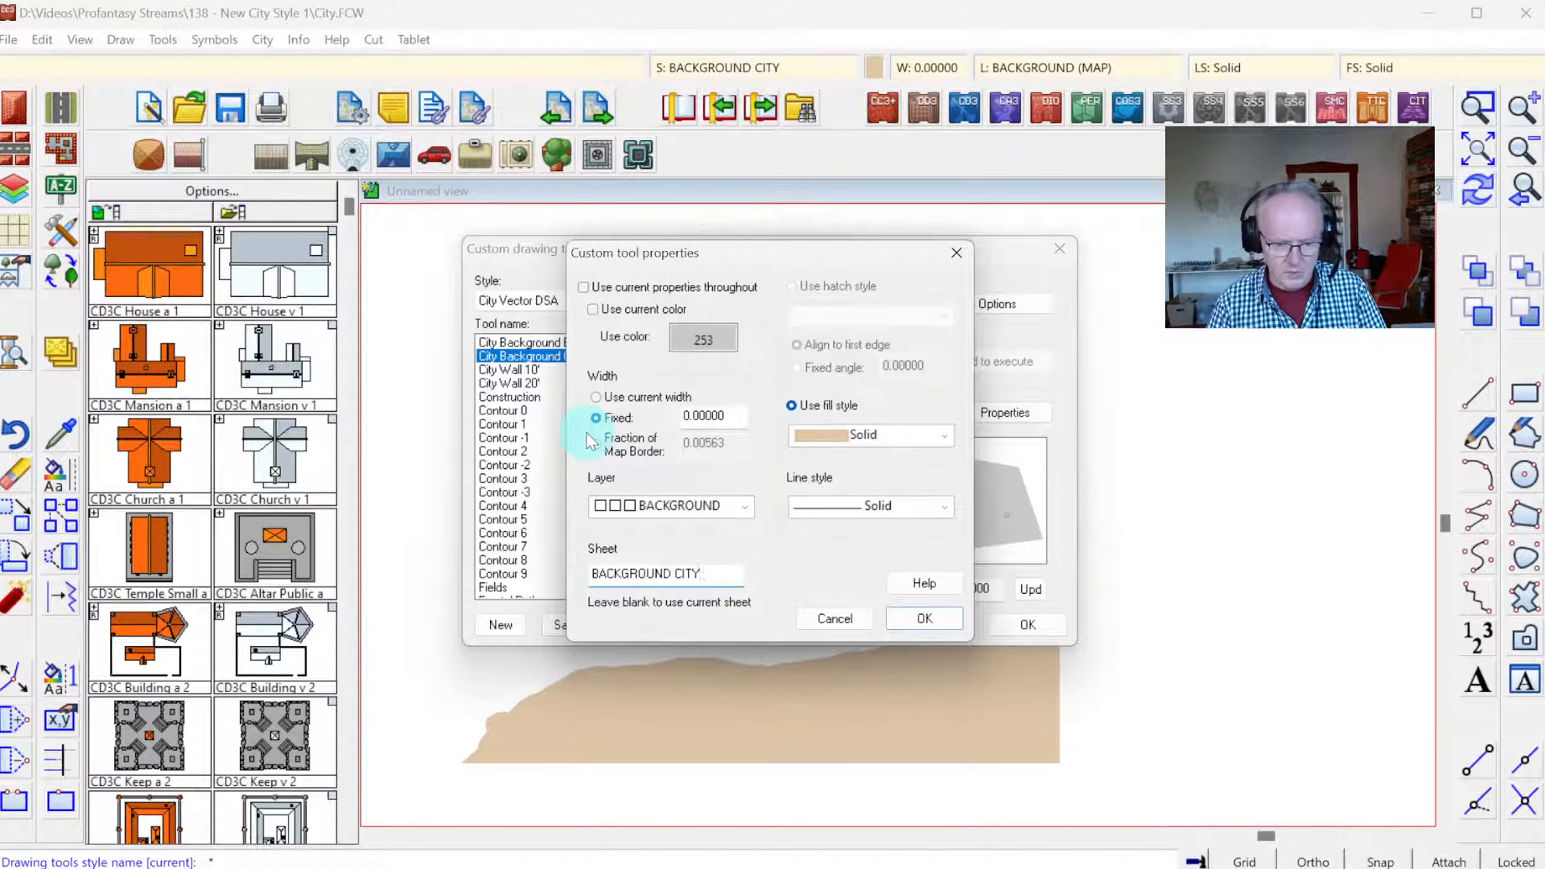
click(723, 506)
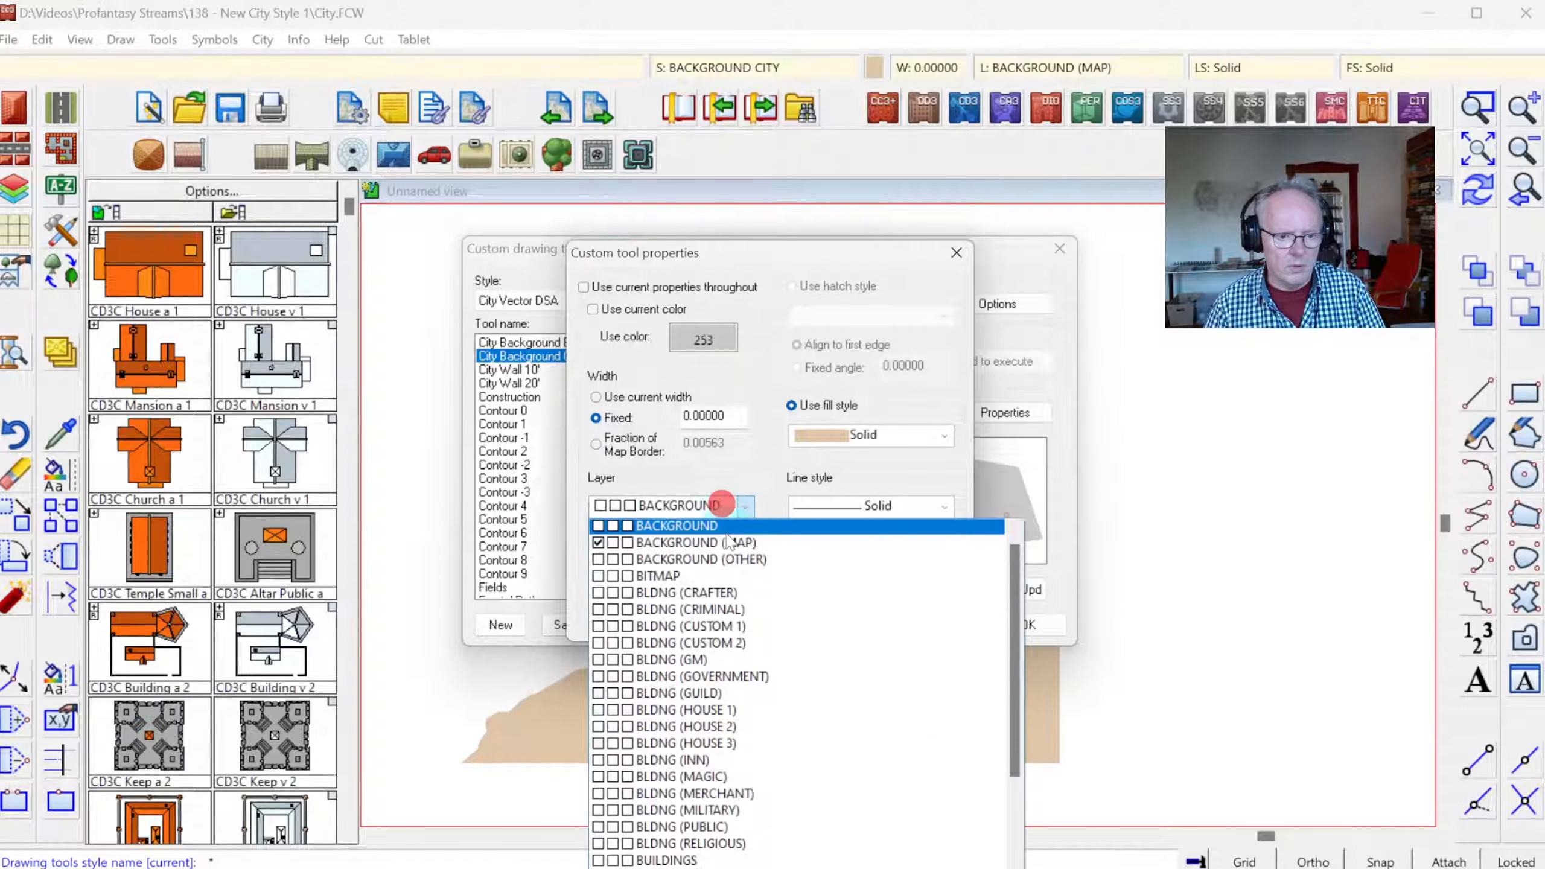
click(727, 537)
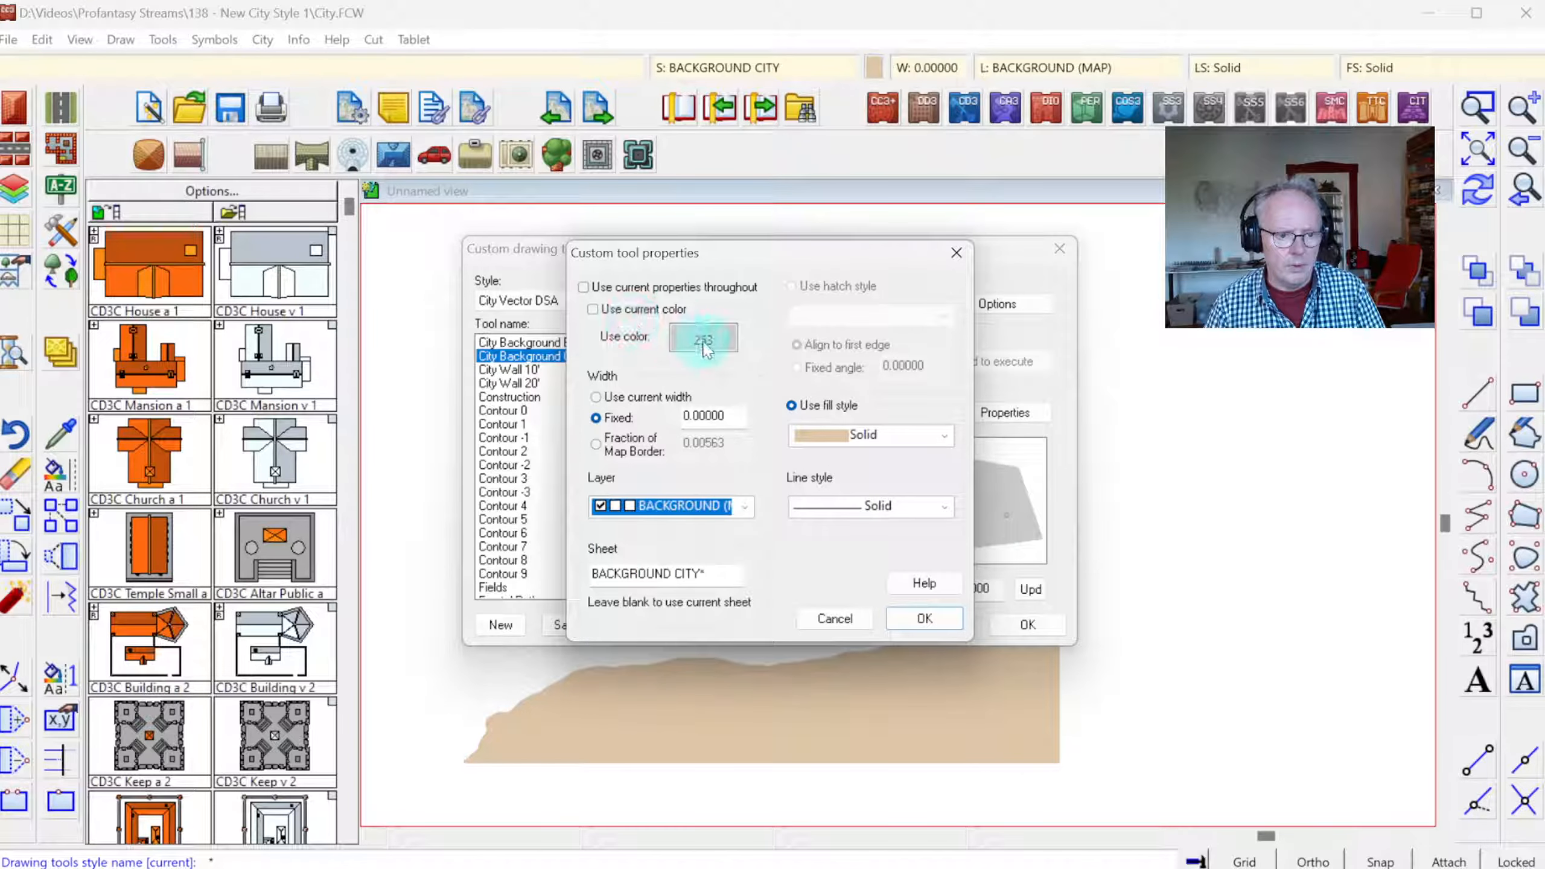
click(925, 620)
- Set the "City Background Grey" tool to No outline, save it, and accept the custom drawing tool settings
click(900, 410)
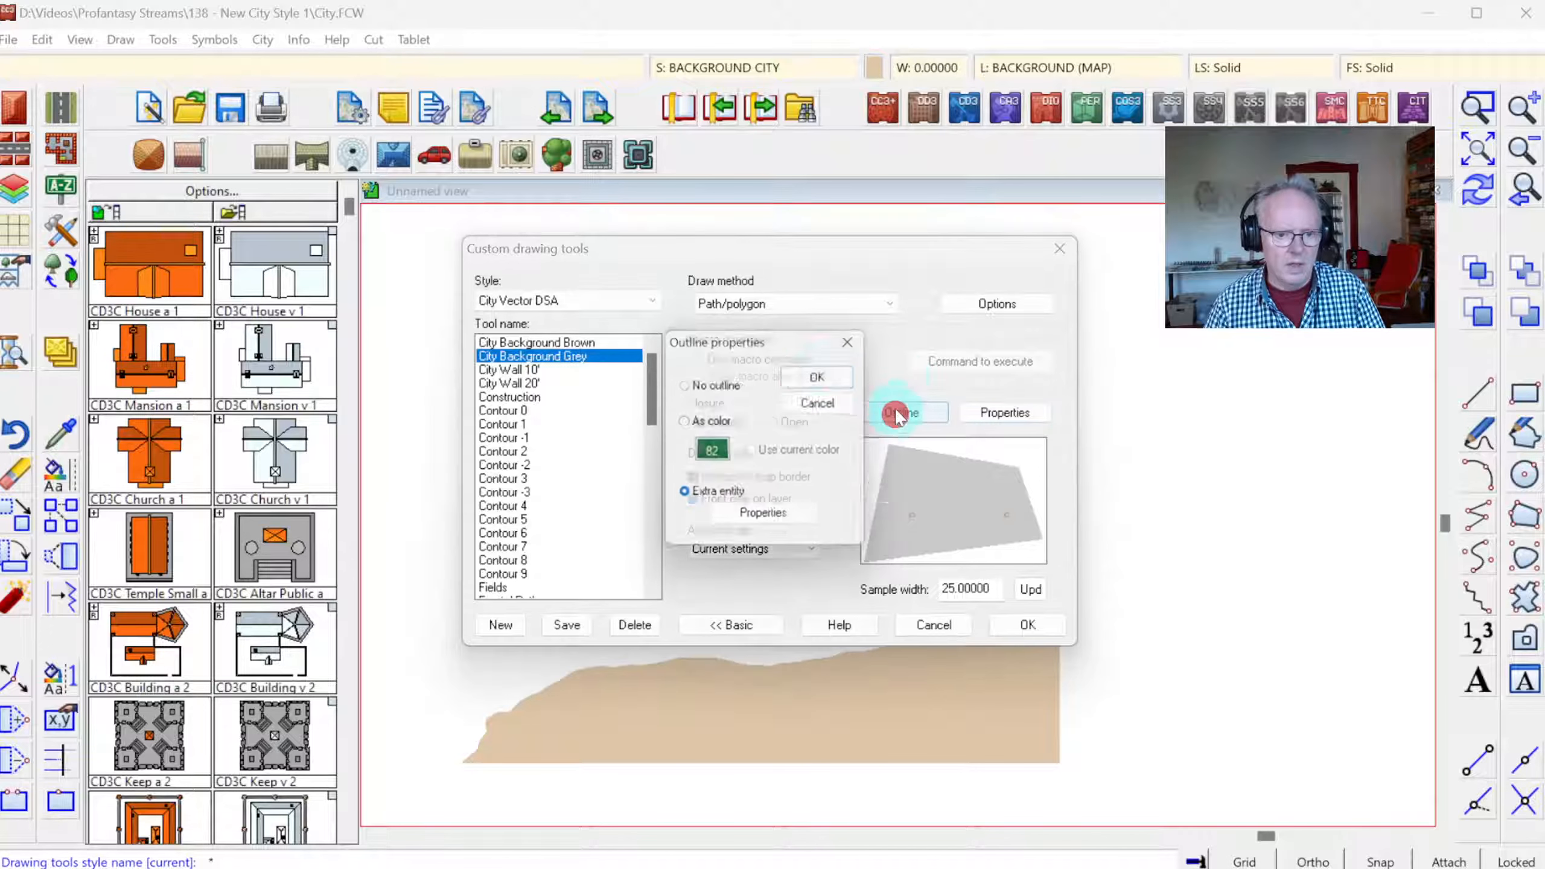
click(699, 387)
click(816, 381)
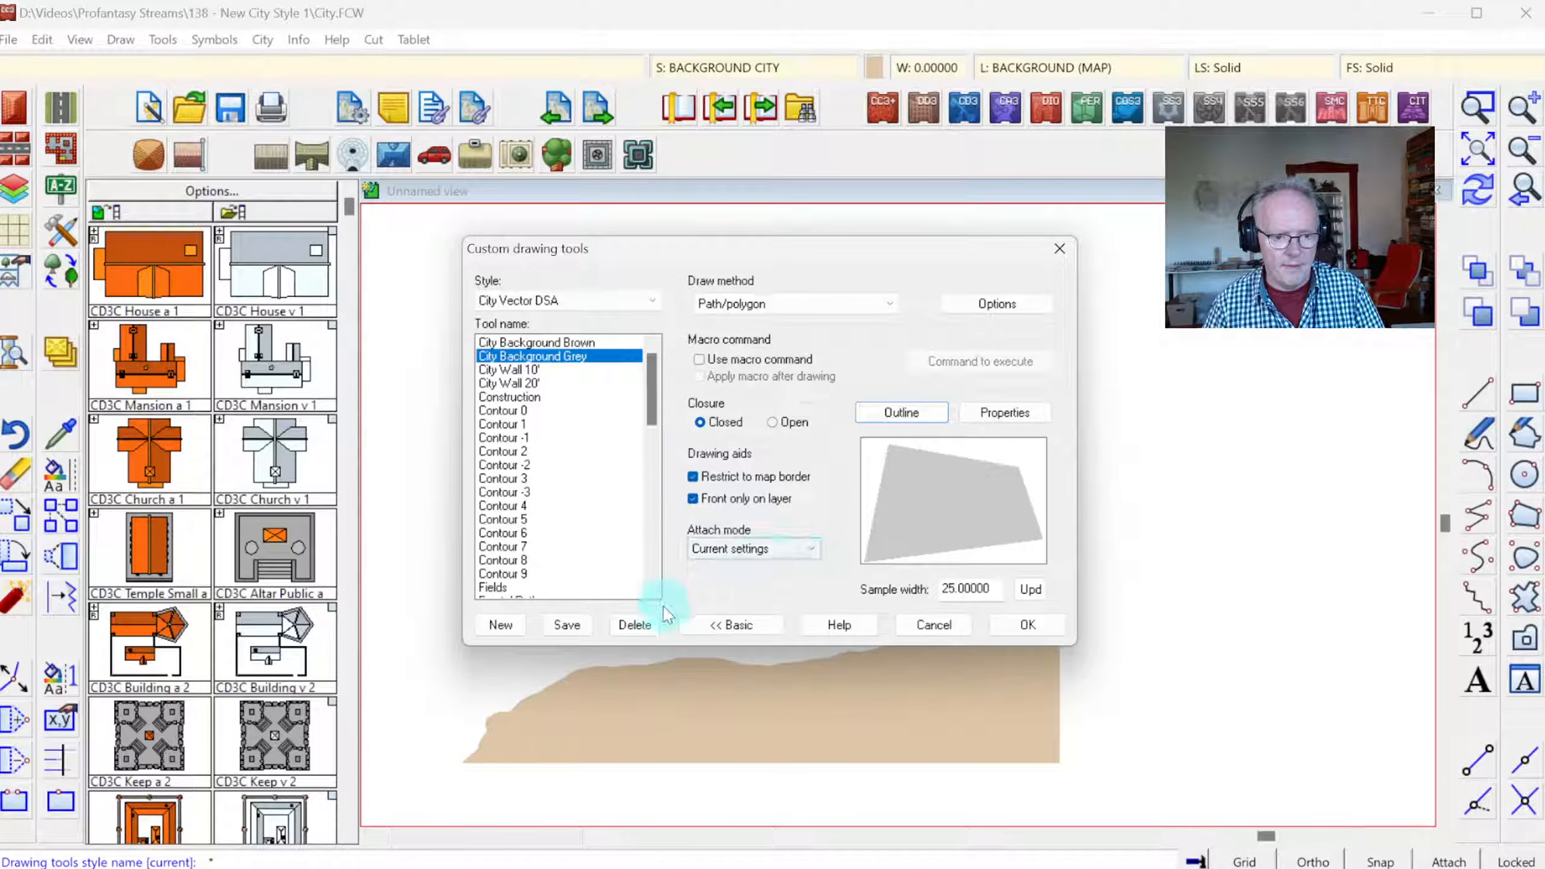
click(579, 630)
click(1027, 630)
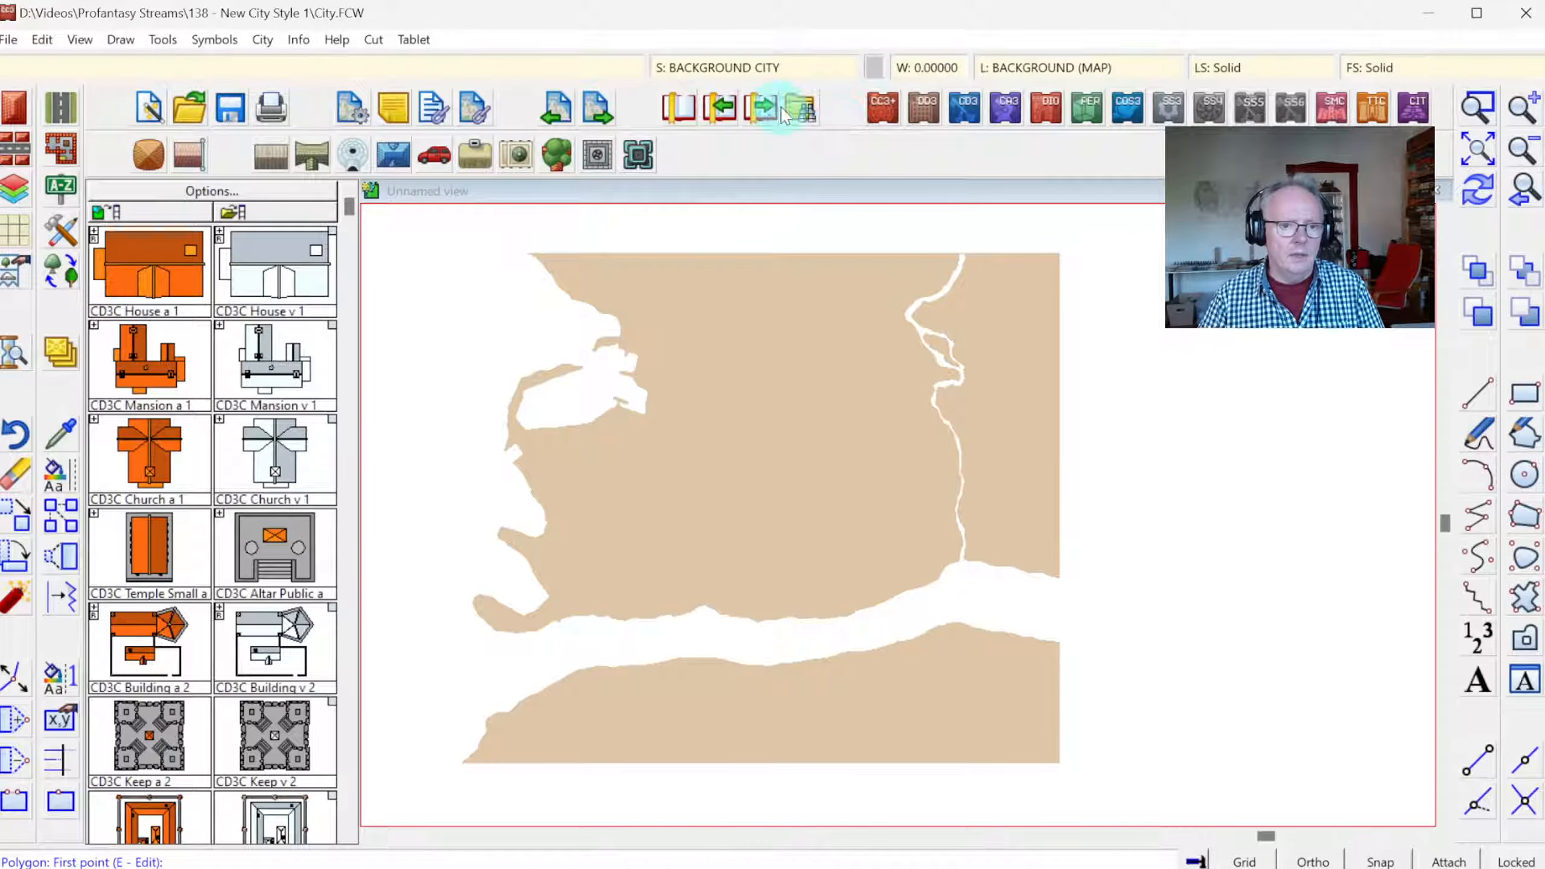
- Activate the sheet effects and examine those assigned to the BACKGROUND and BACKGROUND CITY sheets, showing them on the map
click(725, 66)
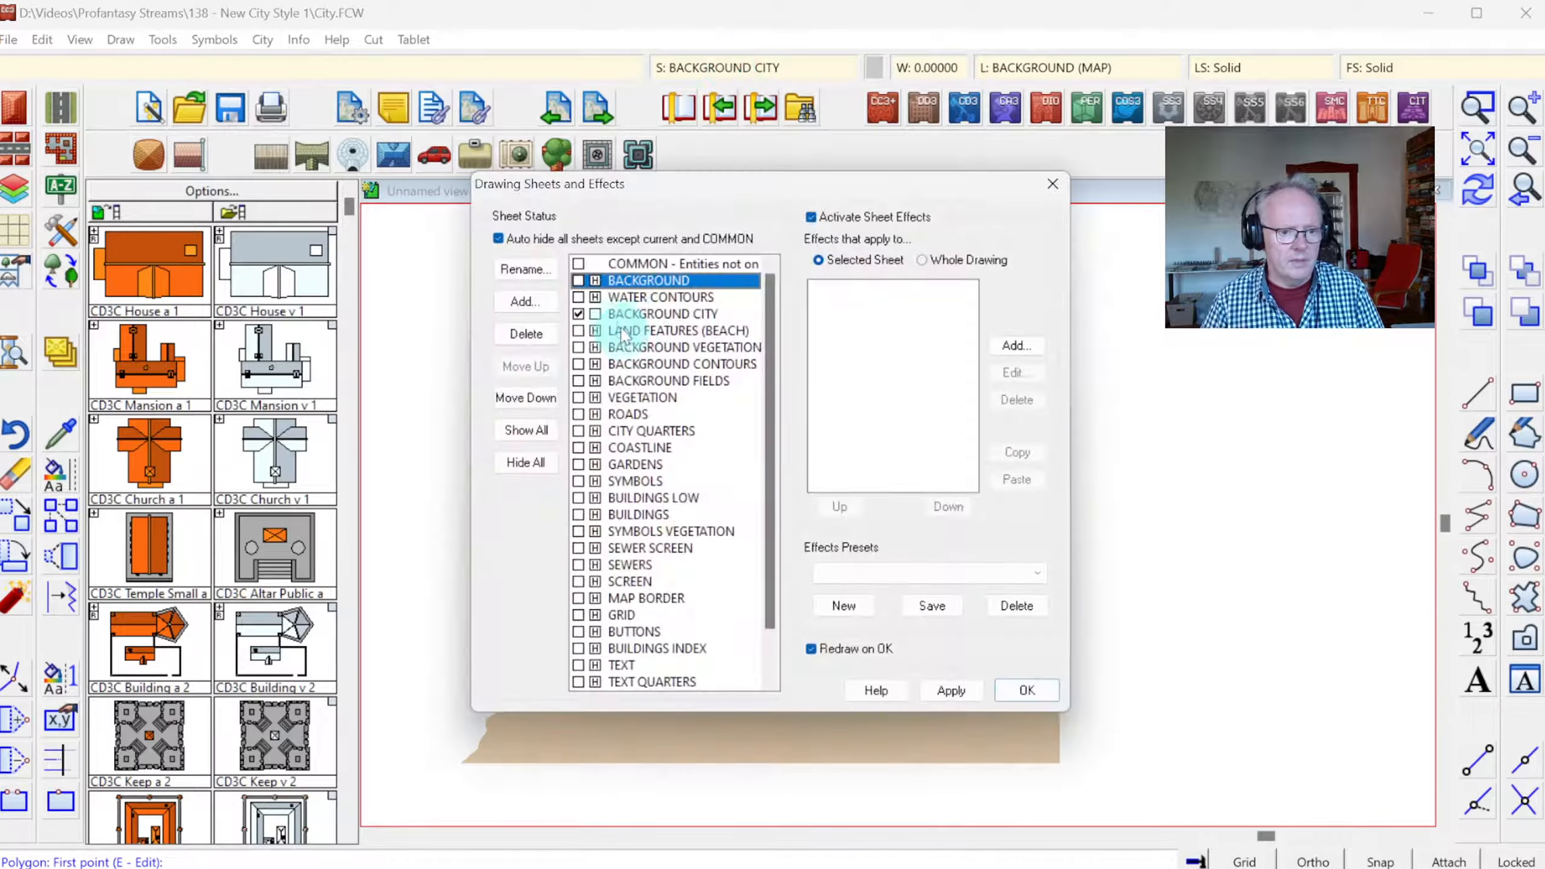
click(653, 313)
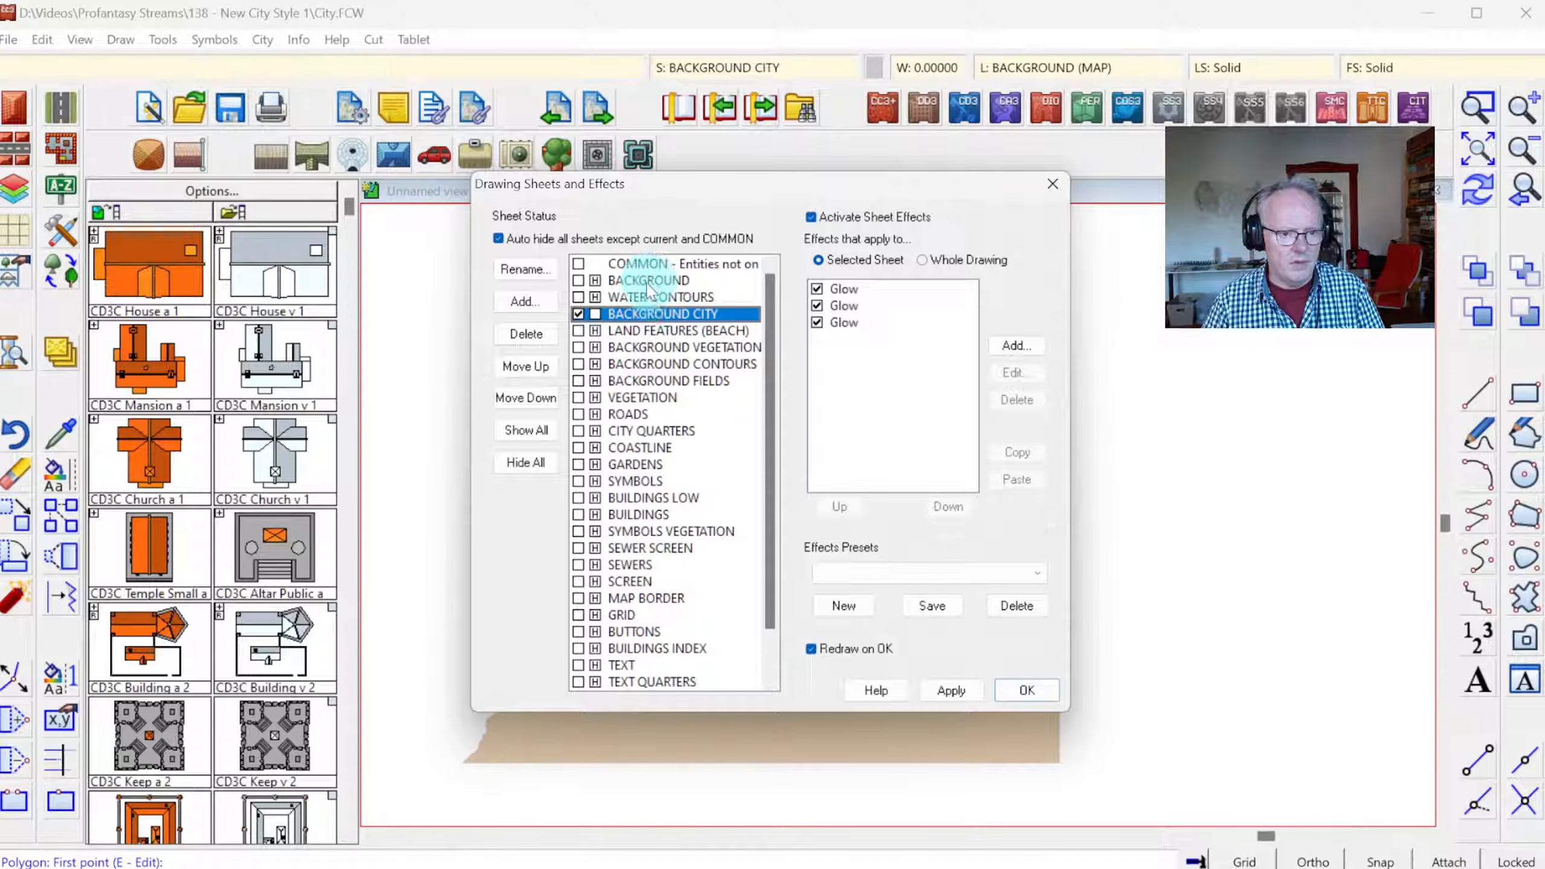
click(647, 281)
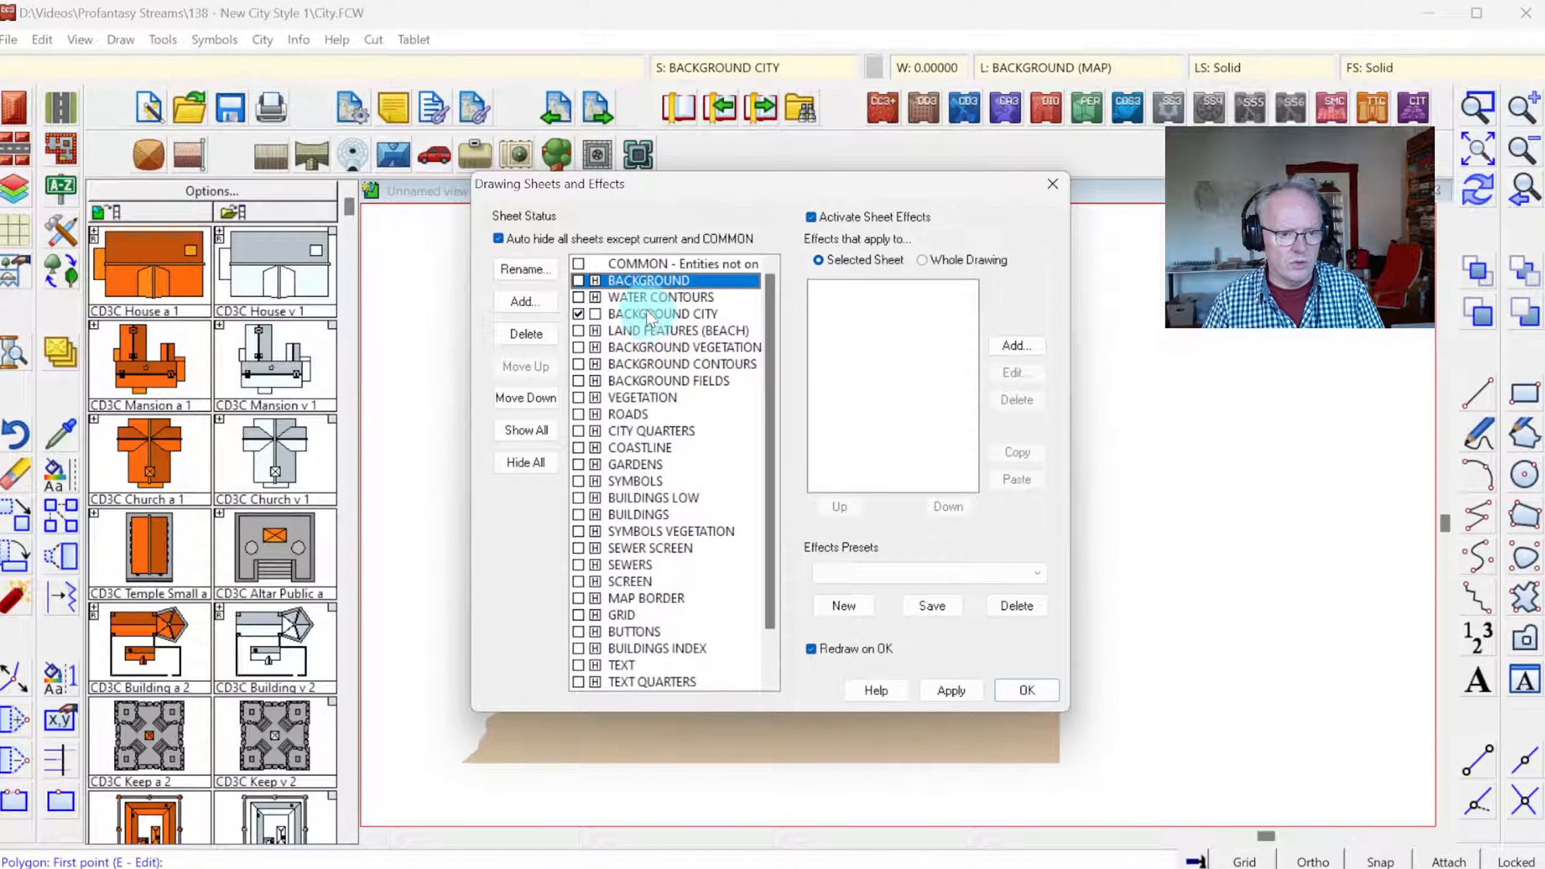
click(651, 314)
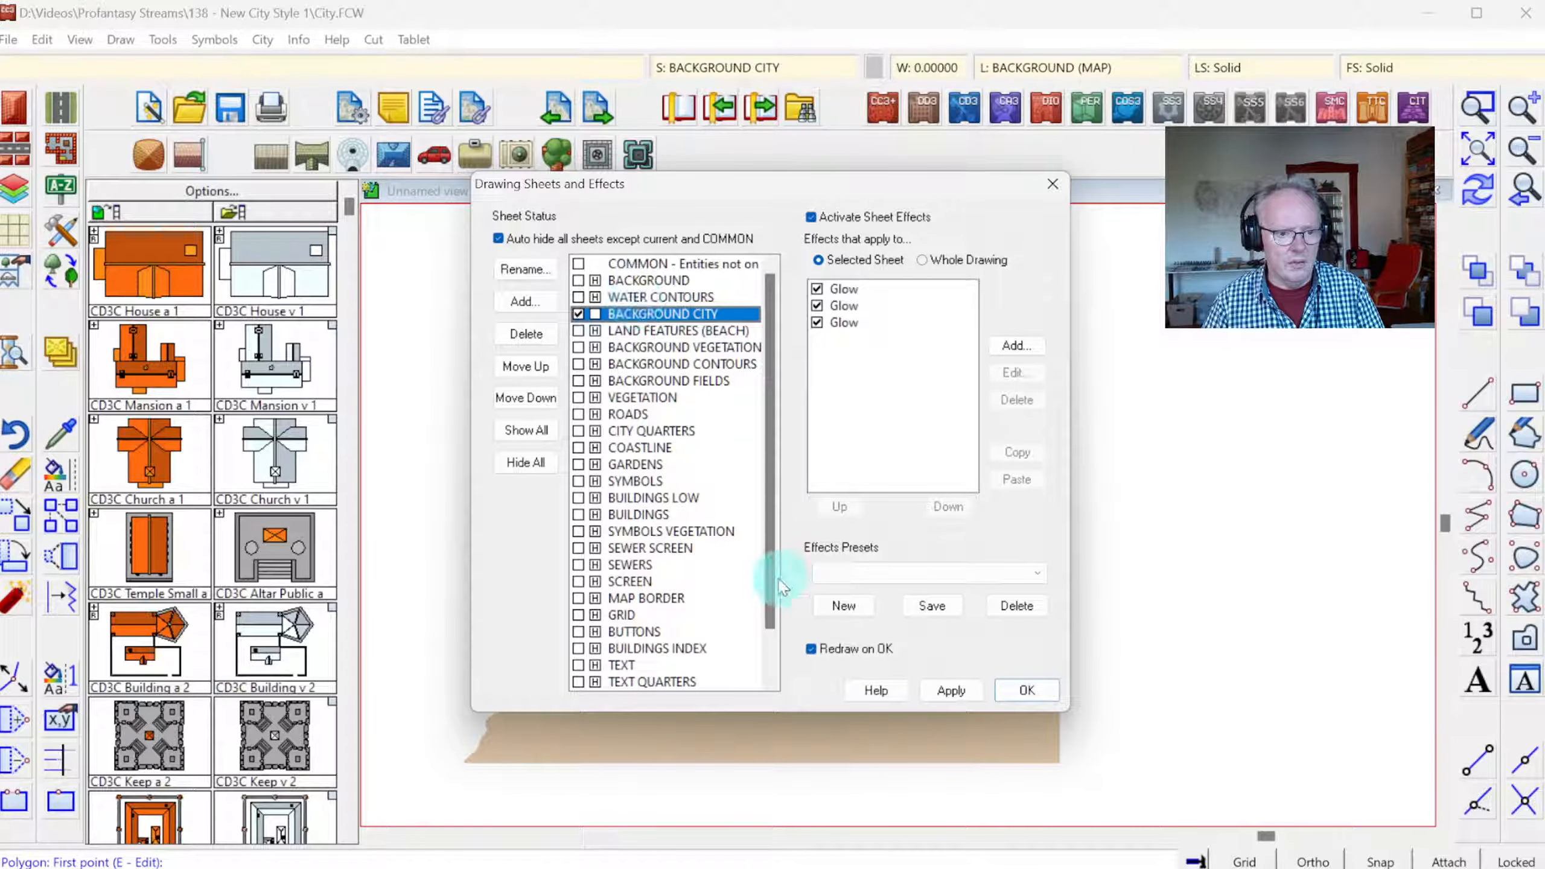
click(1029, 691)
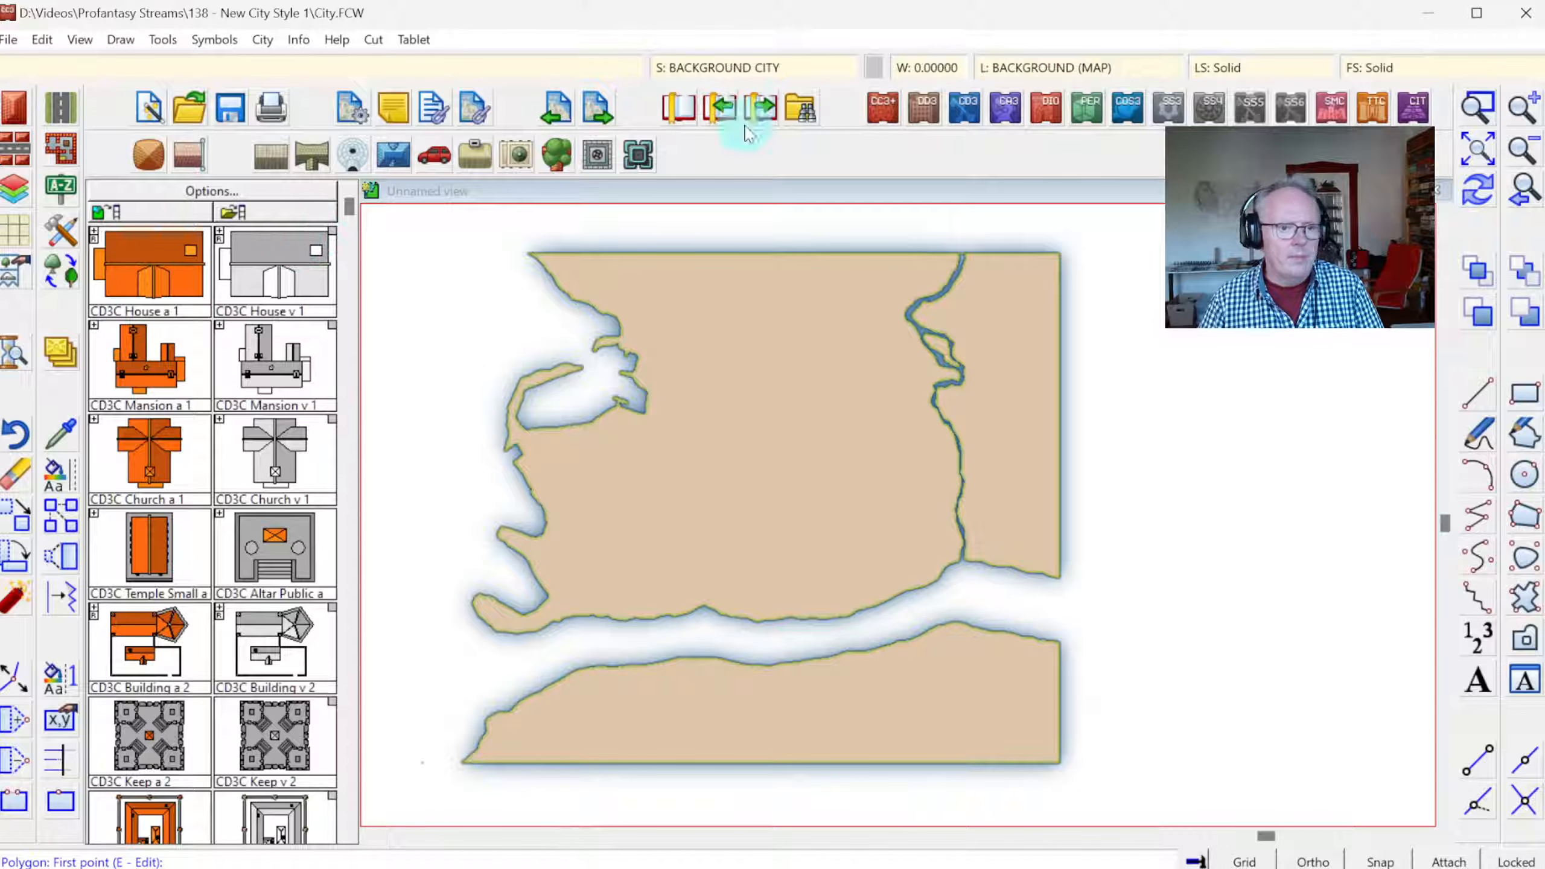
- Deactivate the sheet effects and redraw the map without them
click(754, 76)
click(810, 217)
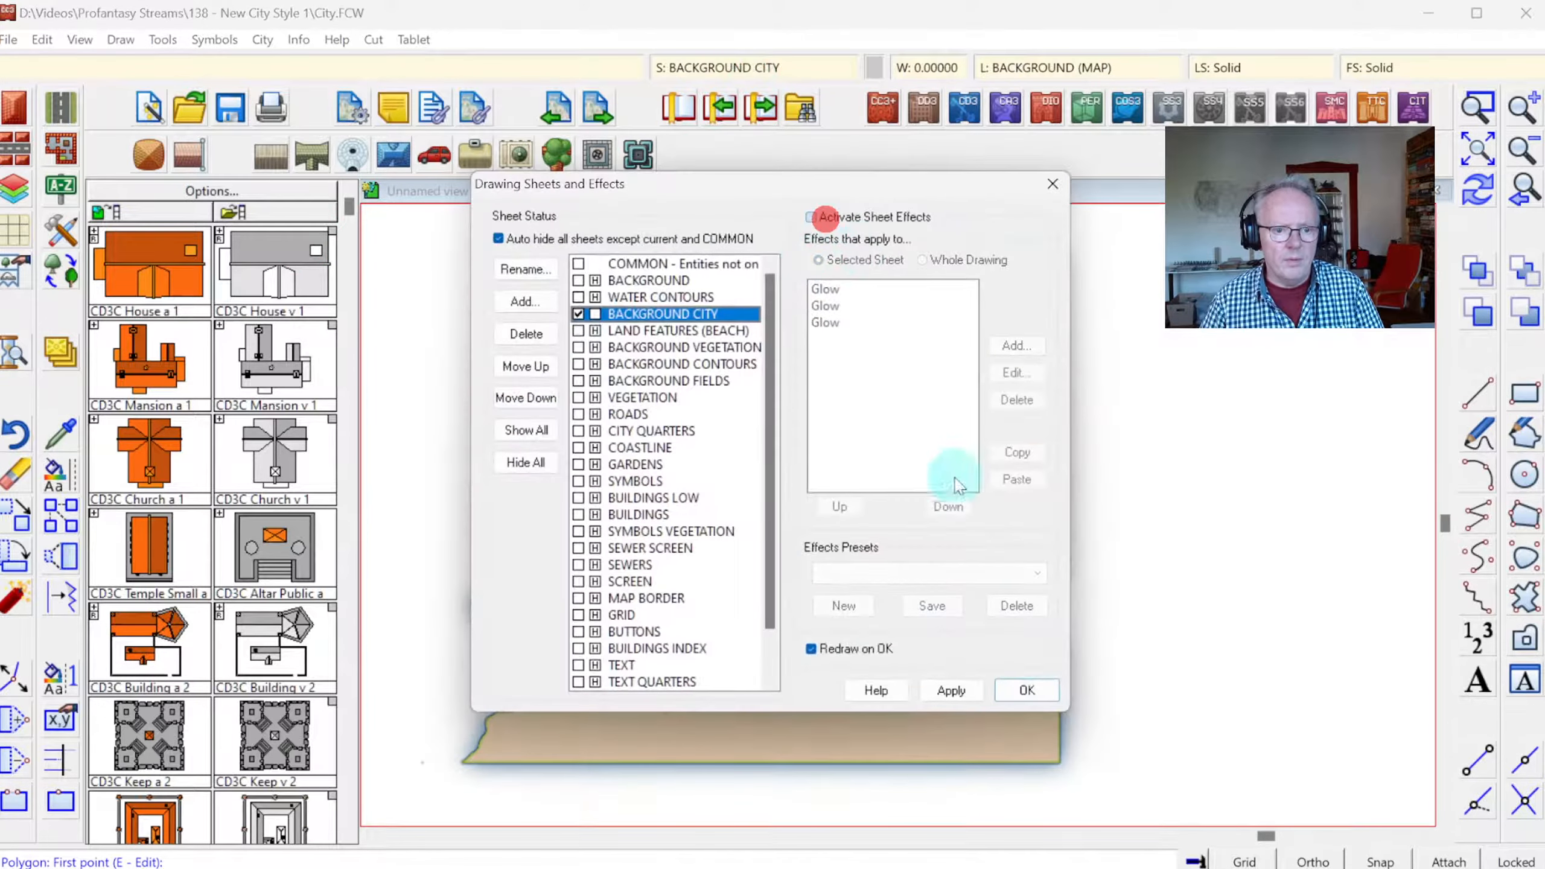
click(1022, 693)
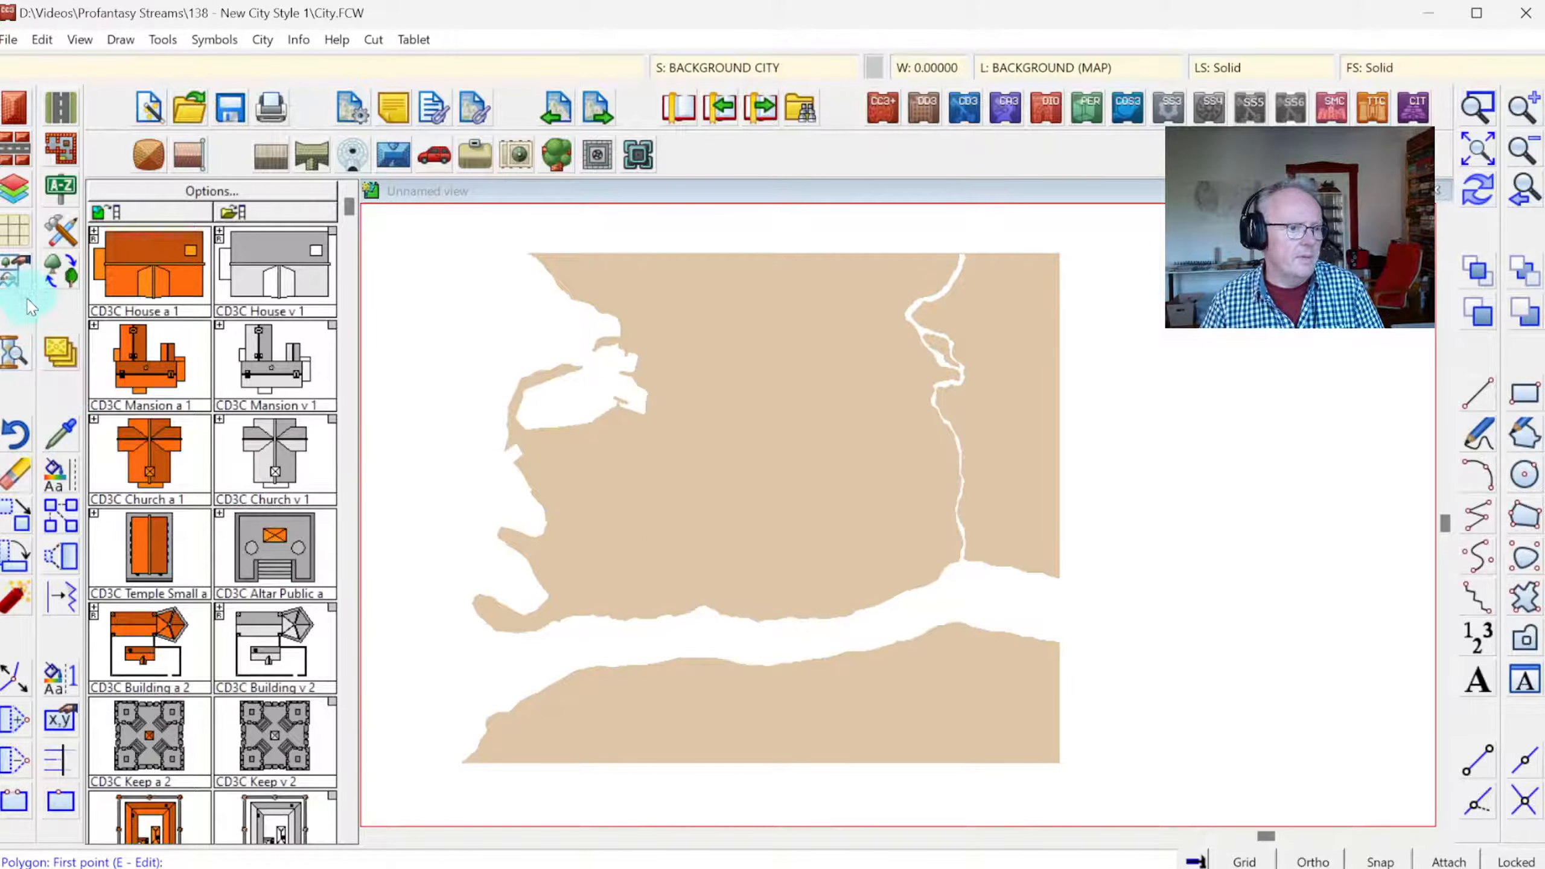
- Switch to the next sheet, LAND FEATURES (BEACH), and take over the colour of the upper beach area
right_click(61, 351)
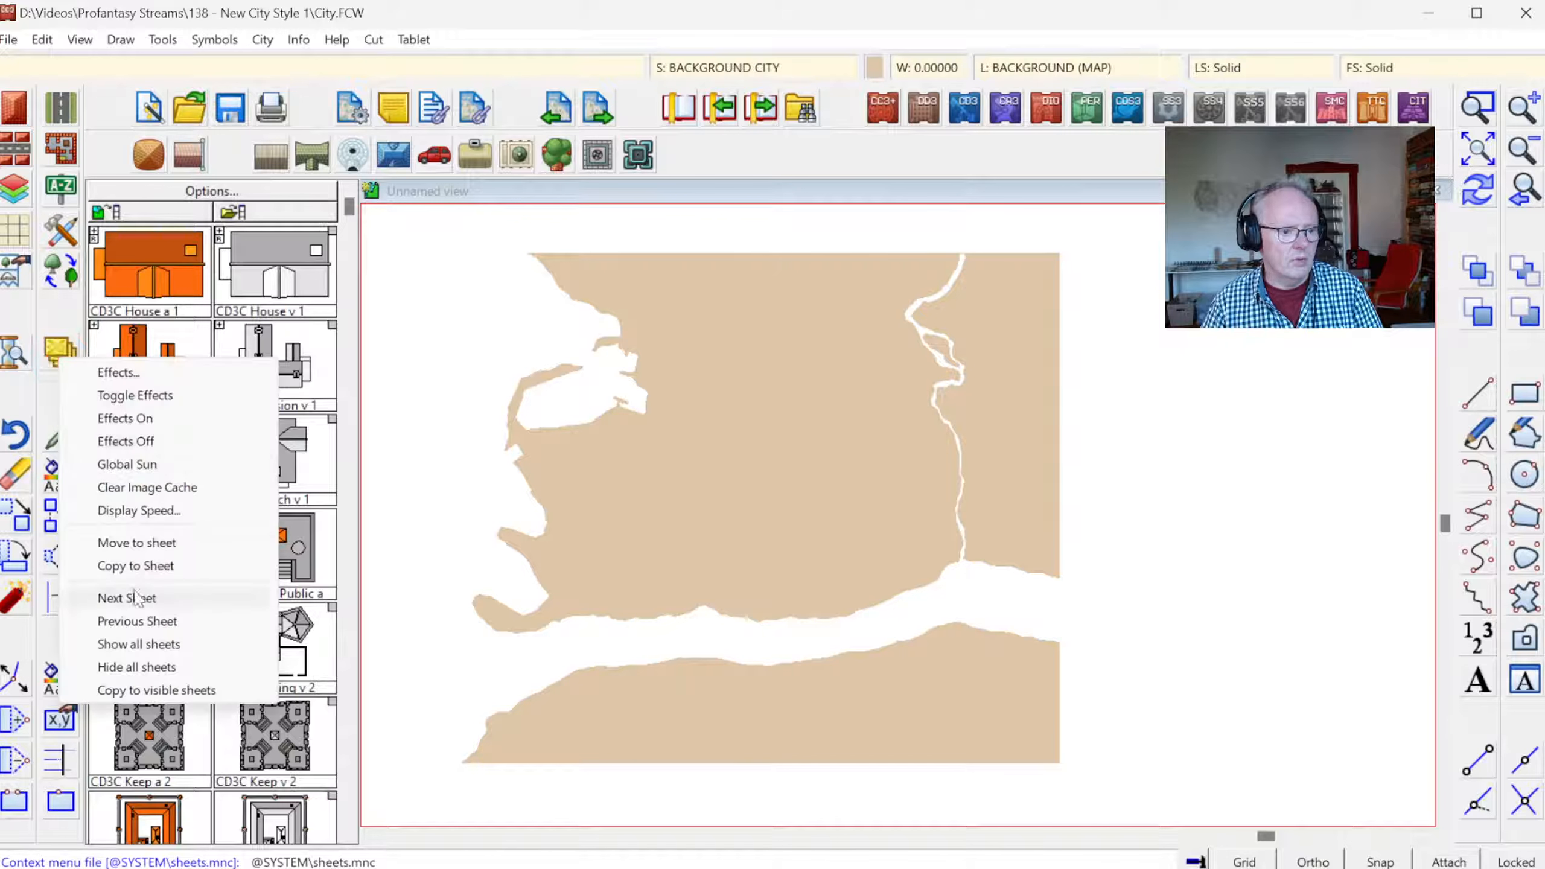
click(134, 596)
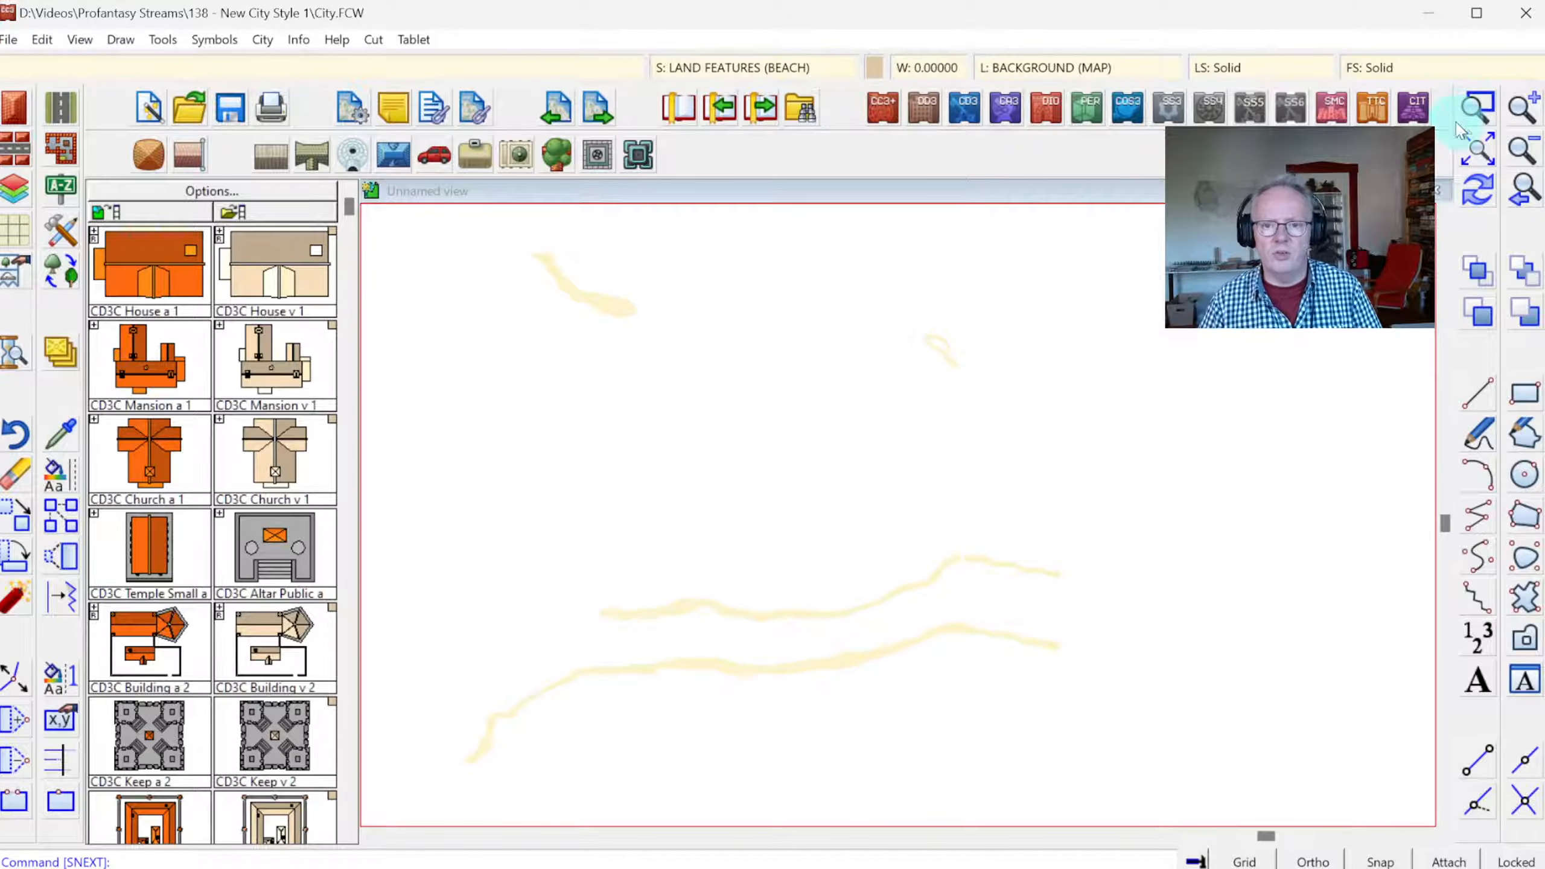
click(593, 580)
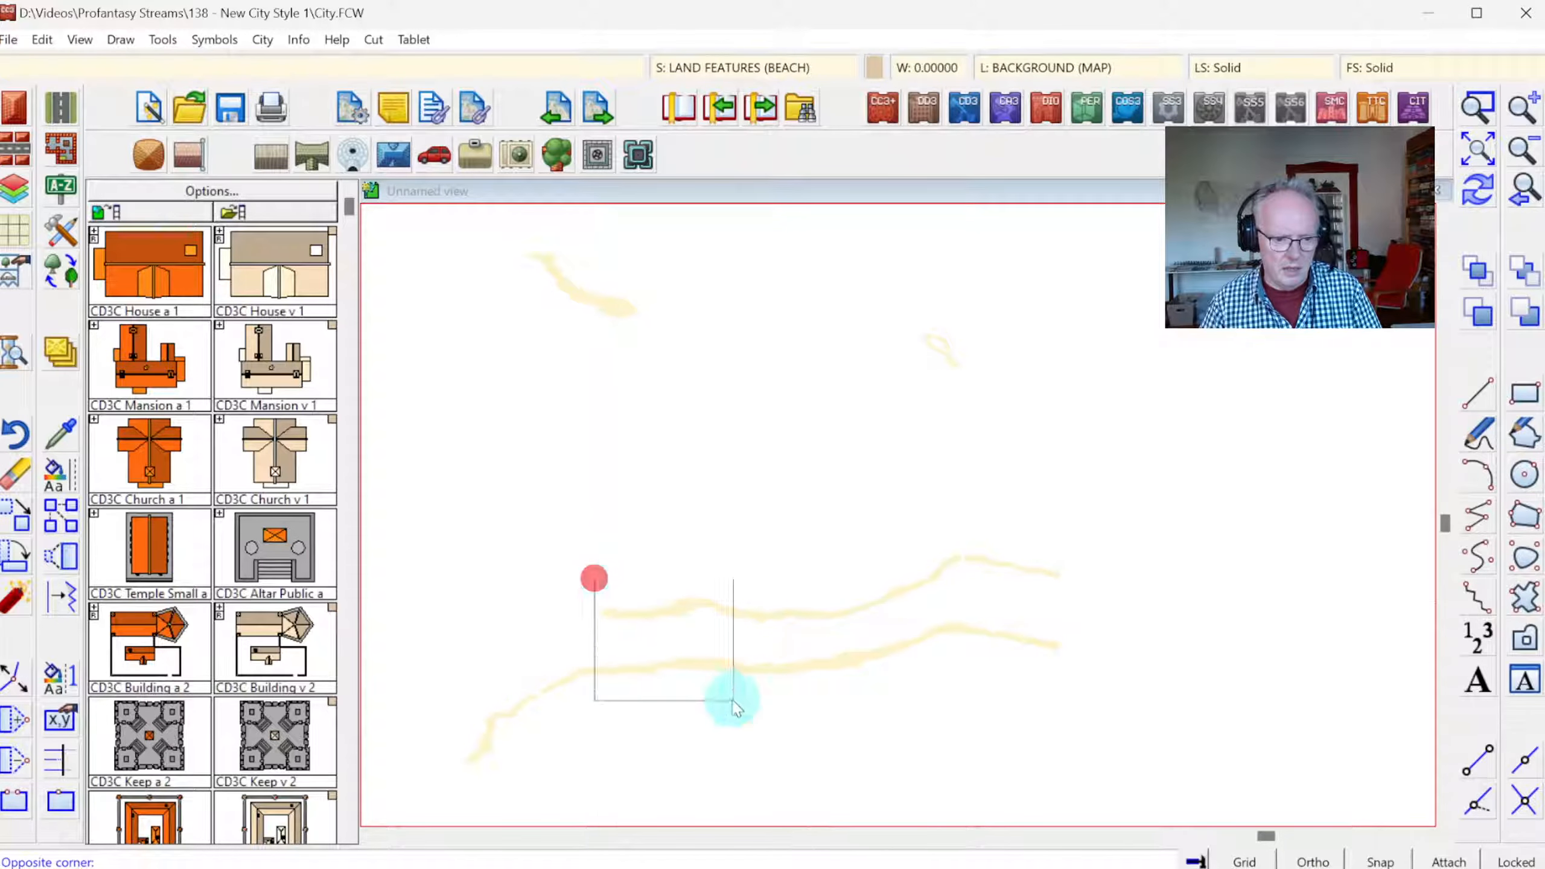
click(739, 691)
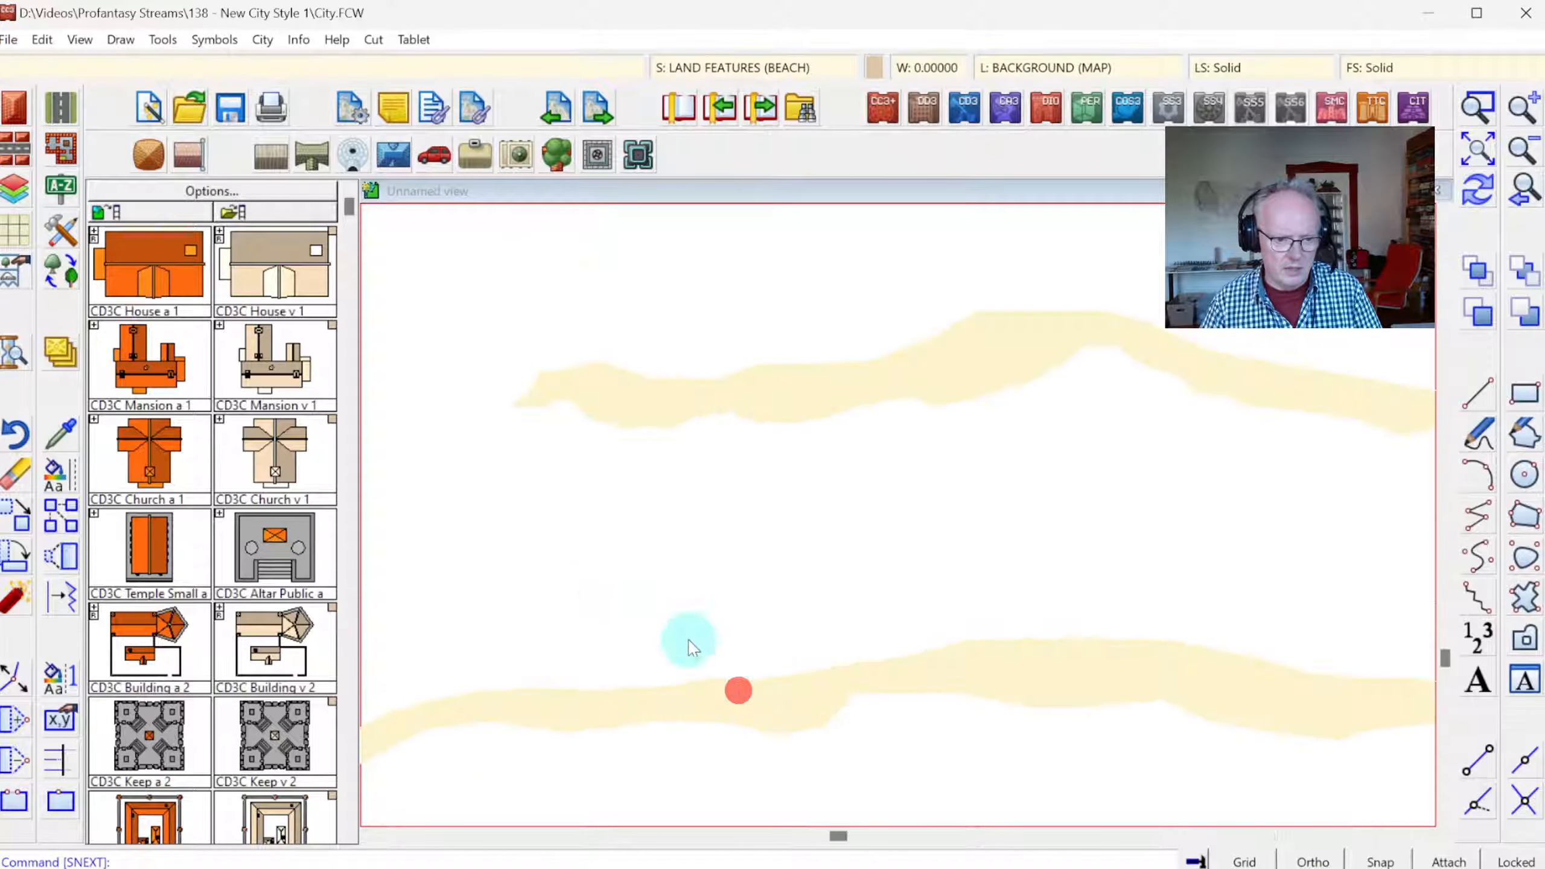
click(61, 441)
click(624, 376)
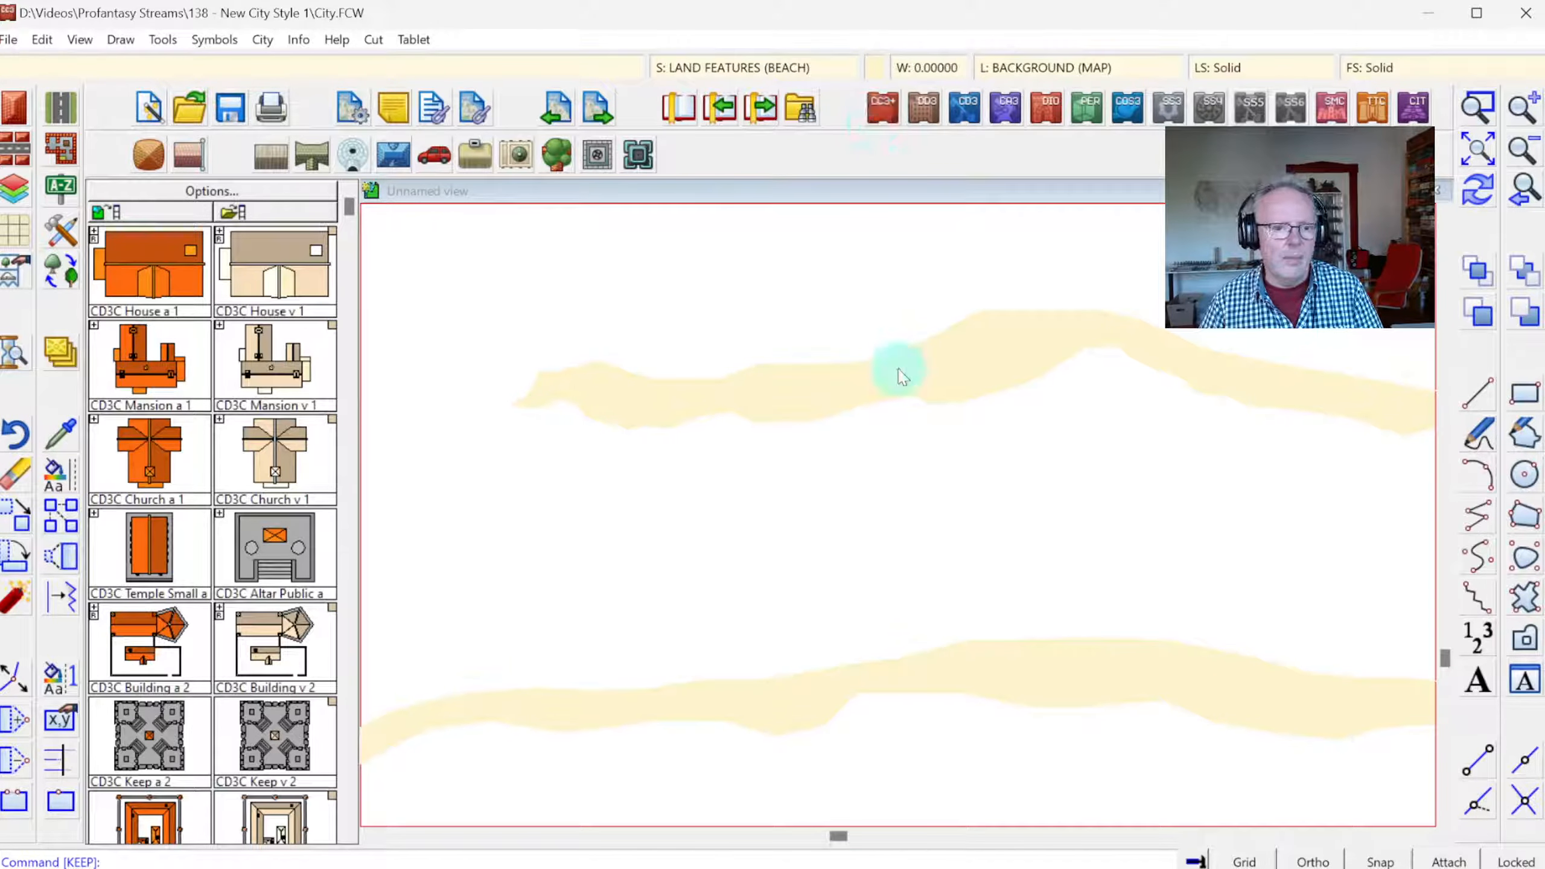
- Examine the layer list for a layer suited to the beach areas
click(1044, 80)
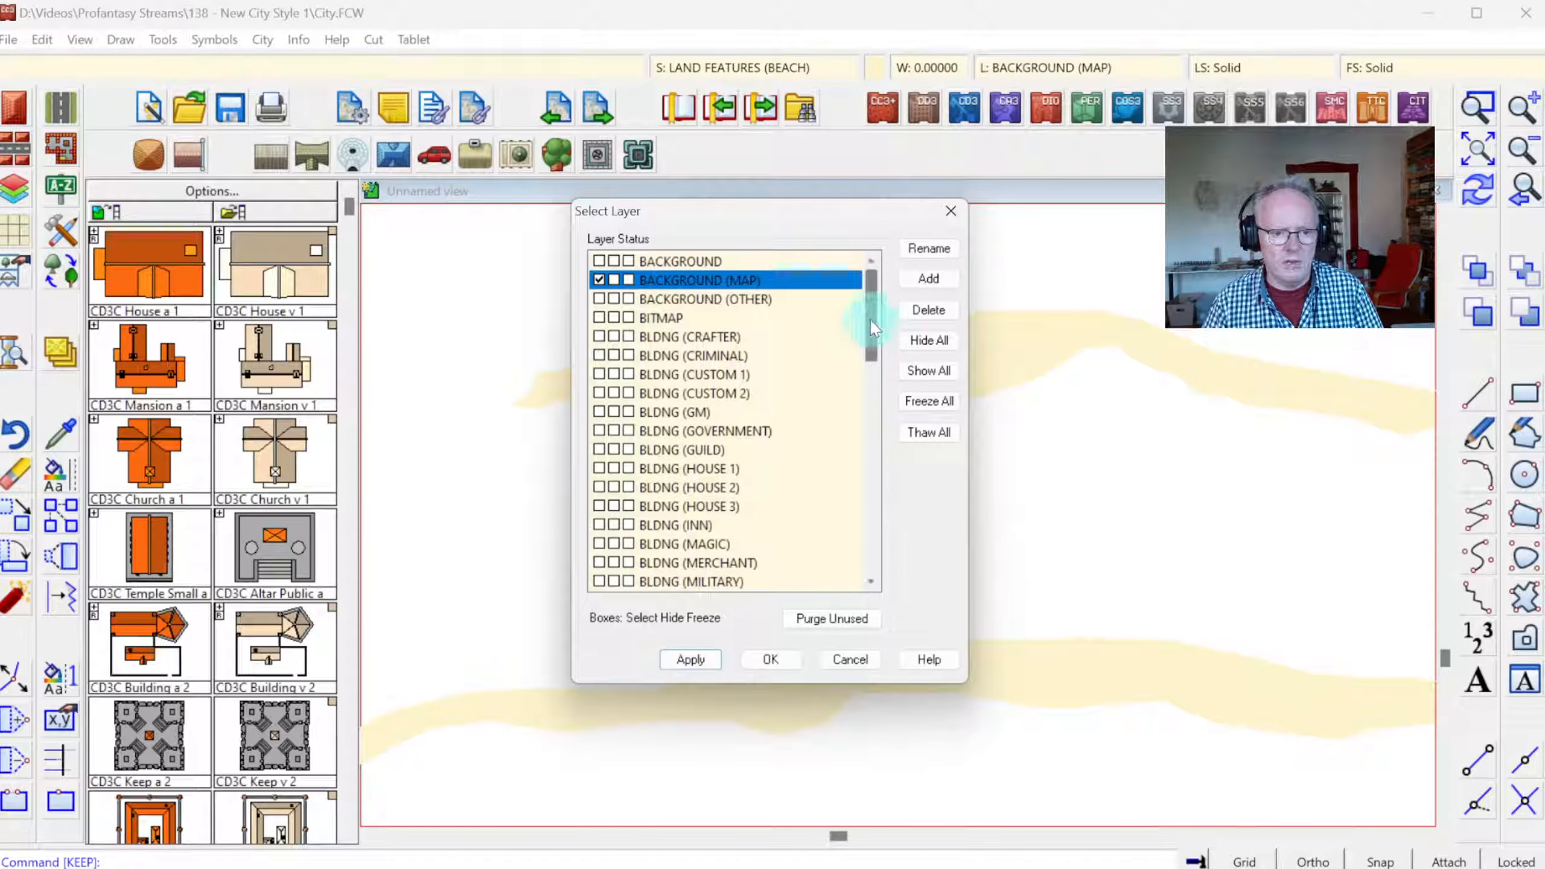
drag(874, 329, 885, 292)
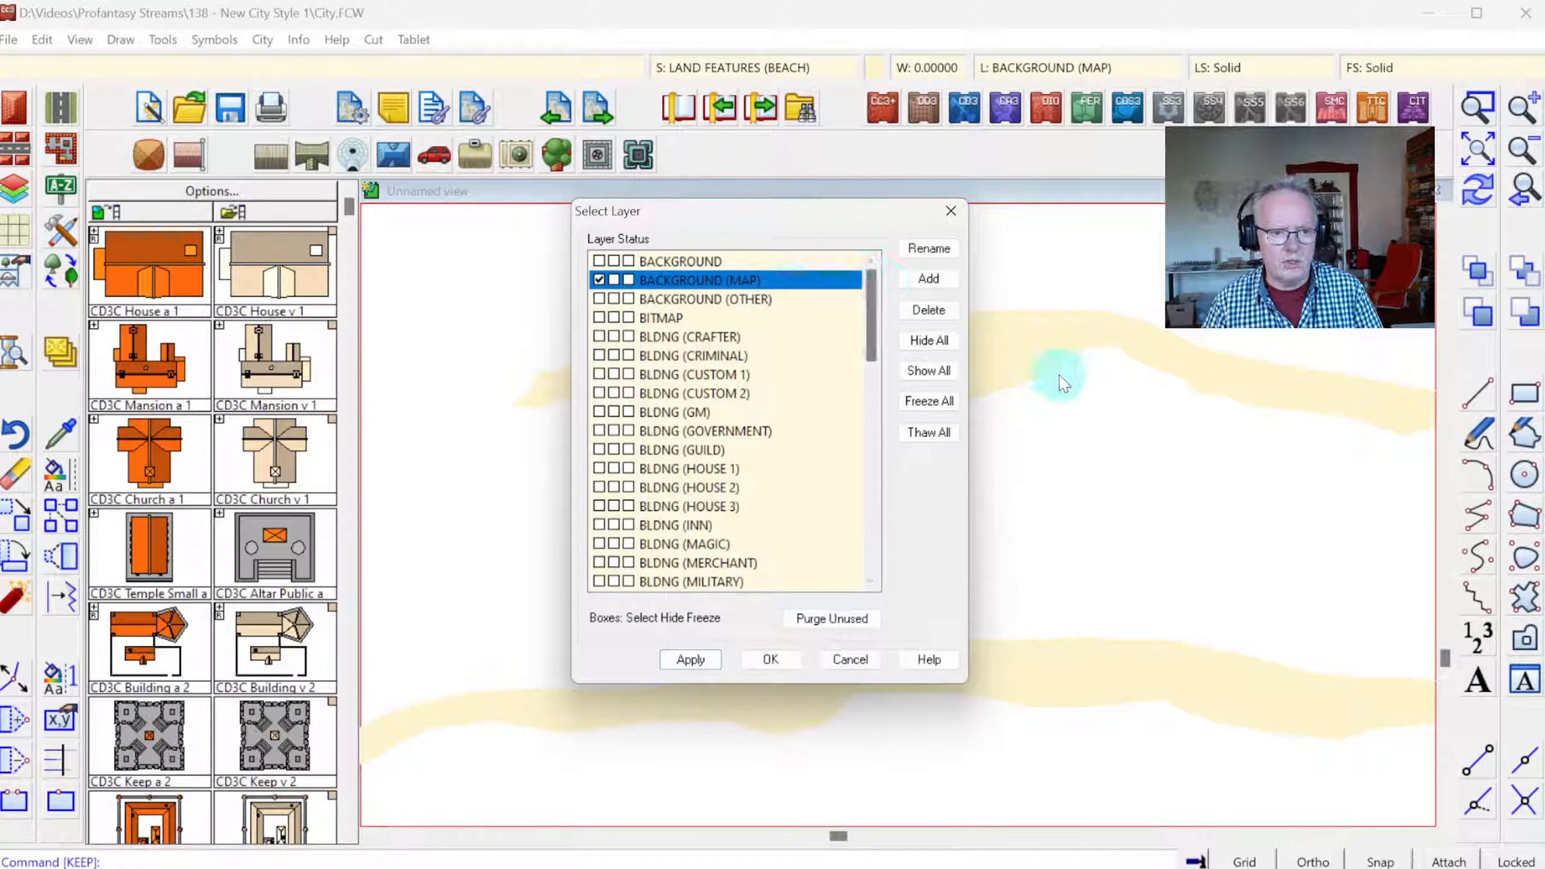
key(Escape)
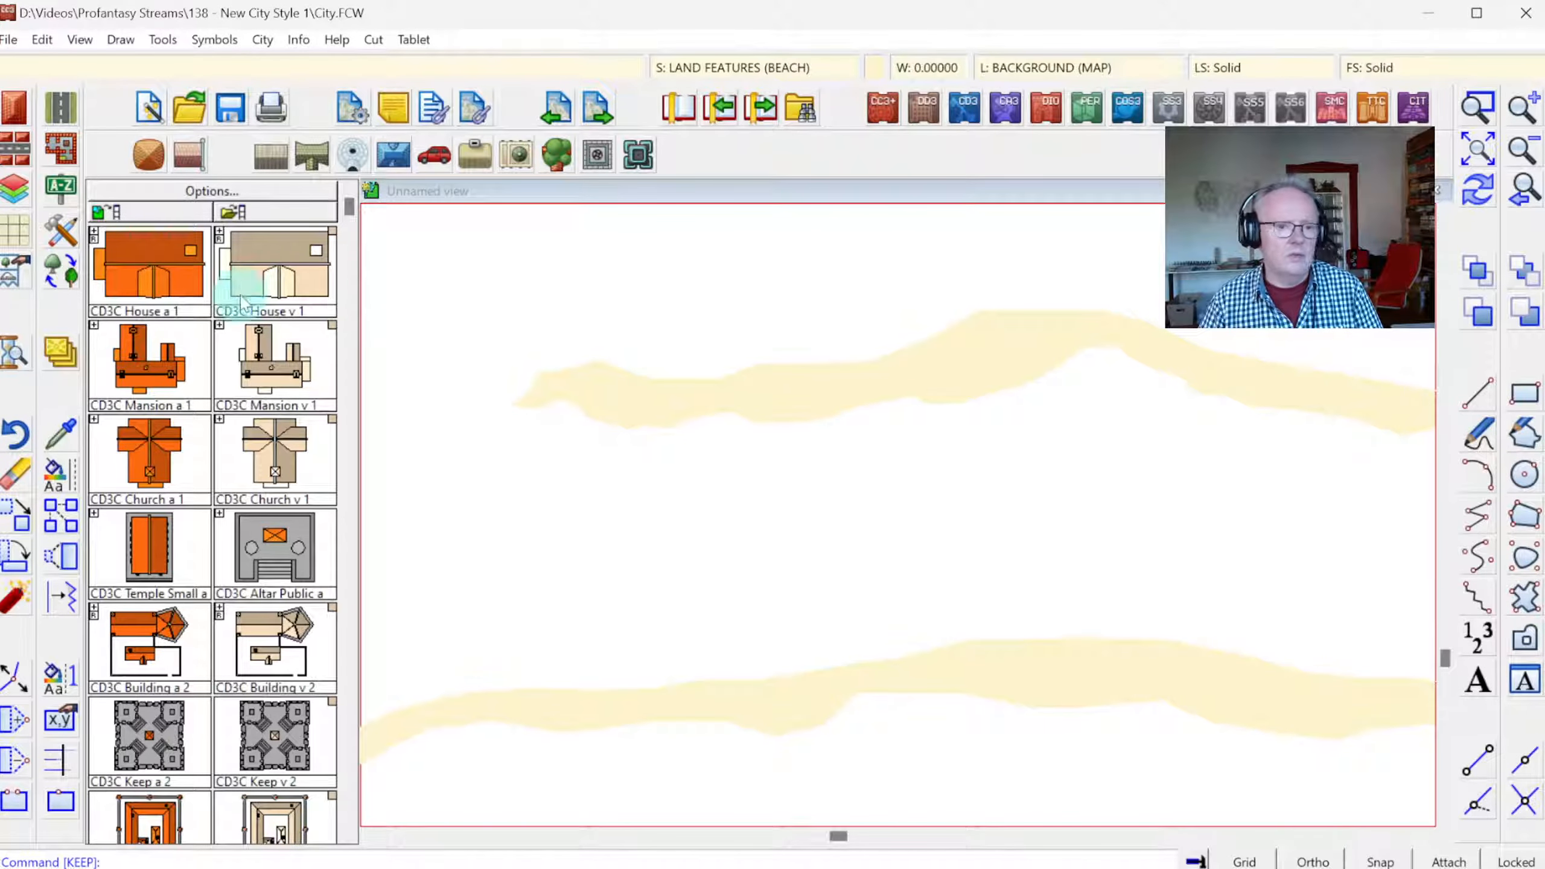
- Create a new drawing tool named "Terrain, Beach" in the City Vector DSA style, based on the "Terrain, Earth" tool
click(66, 239)
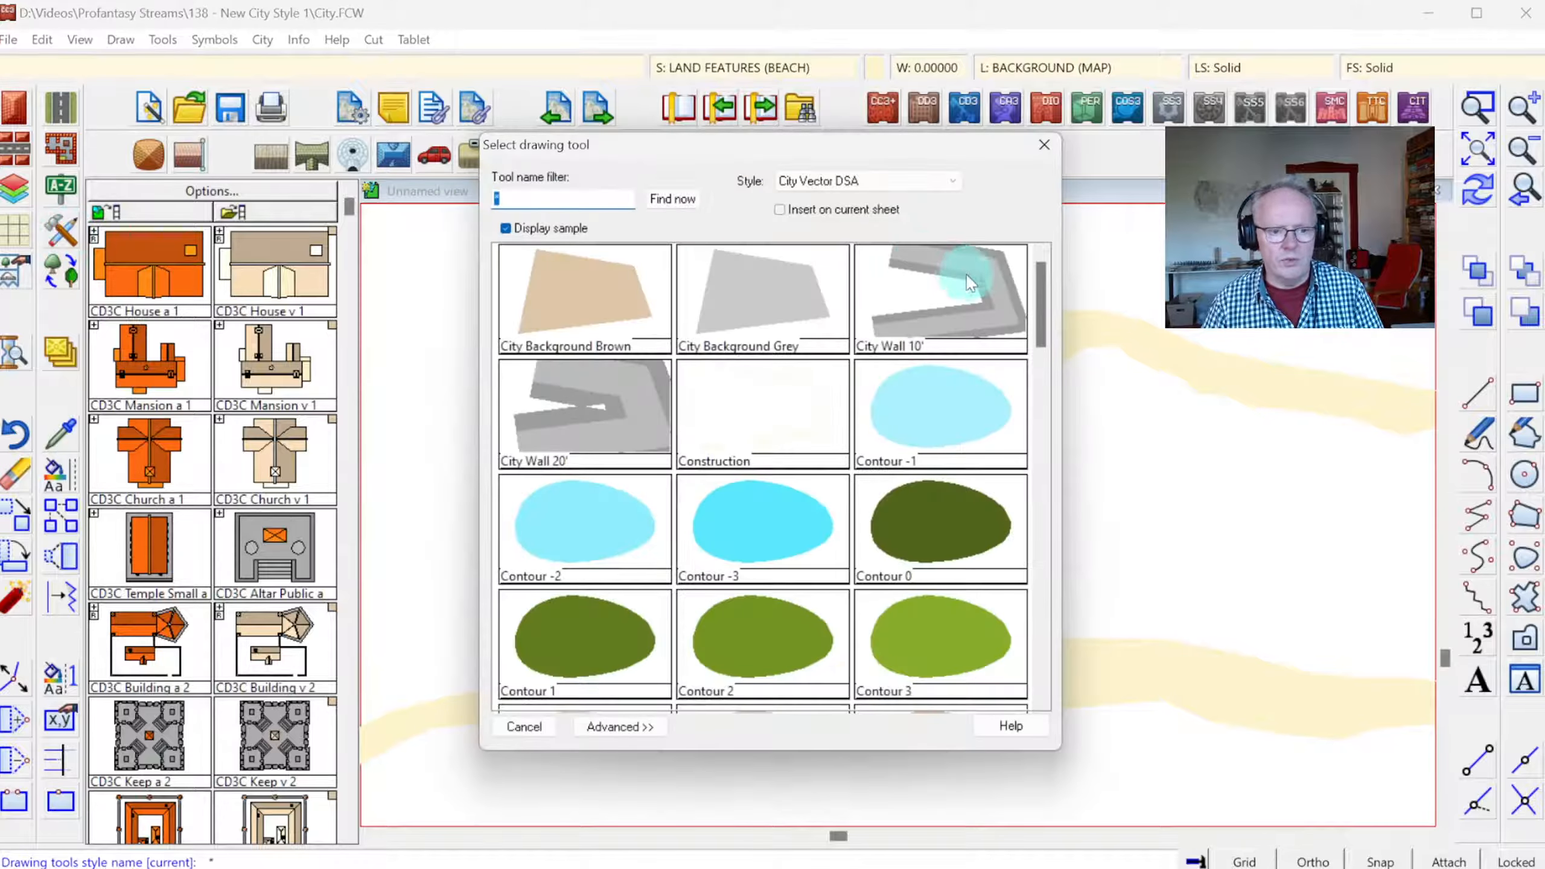
drag(1036, 274, 1063, 618)
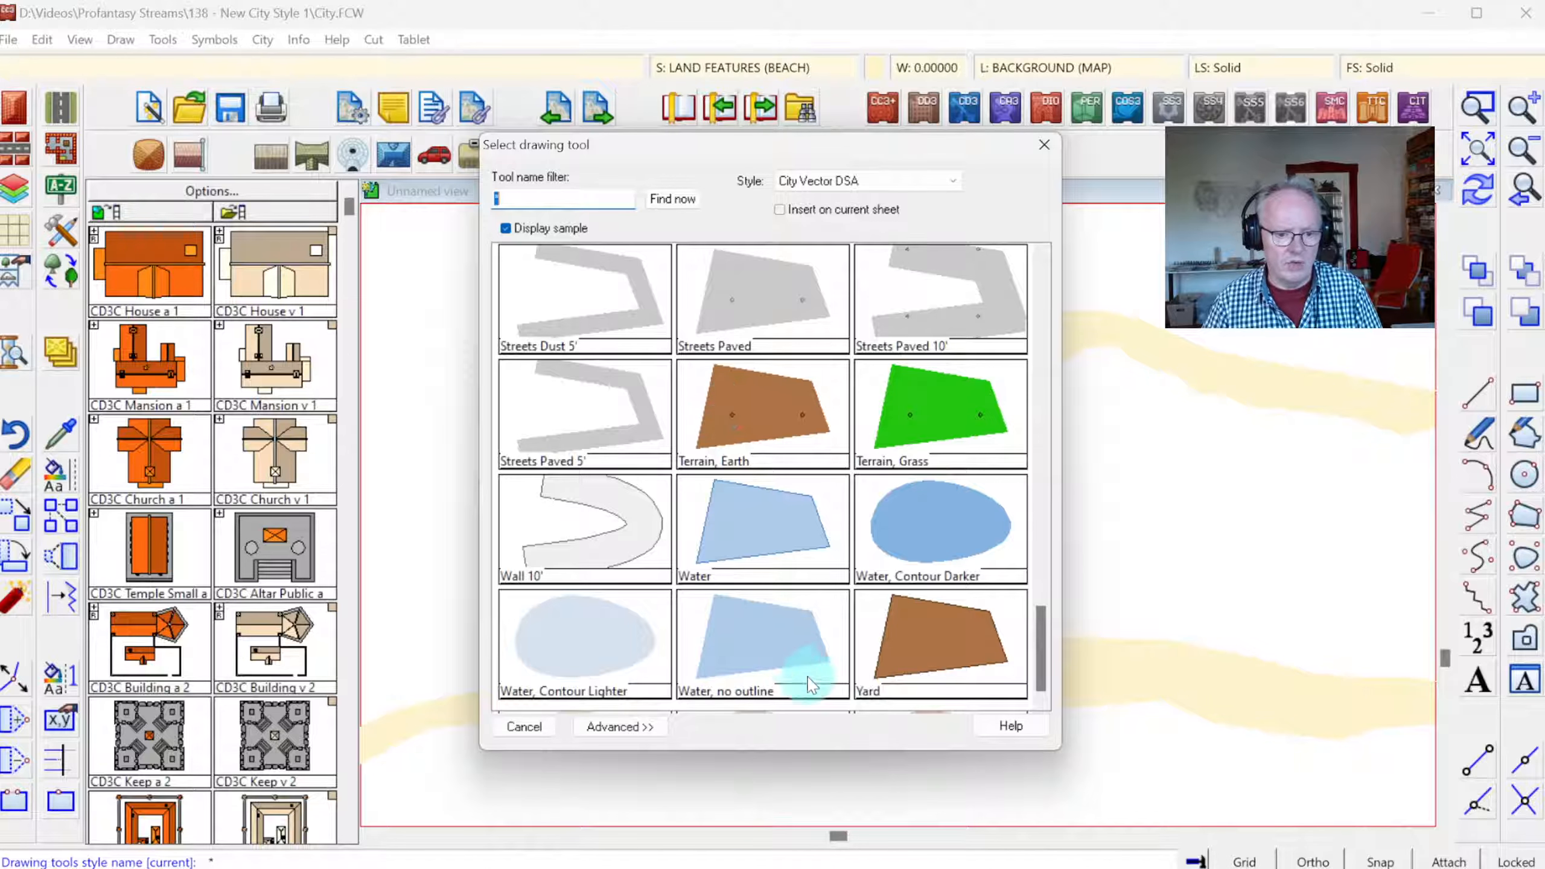
click(626, 727)
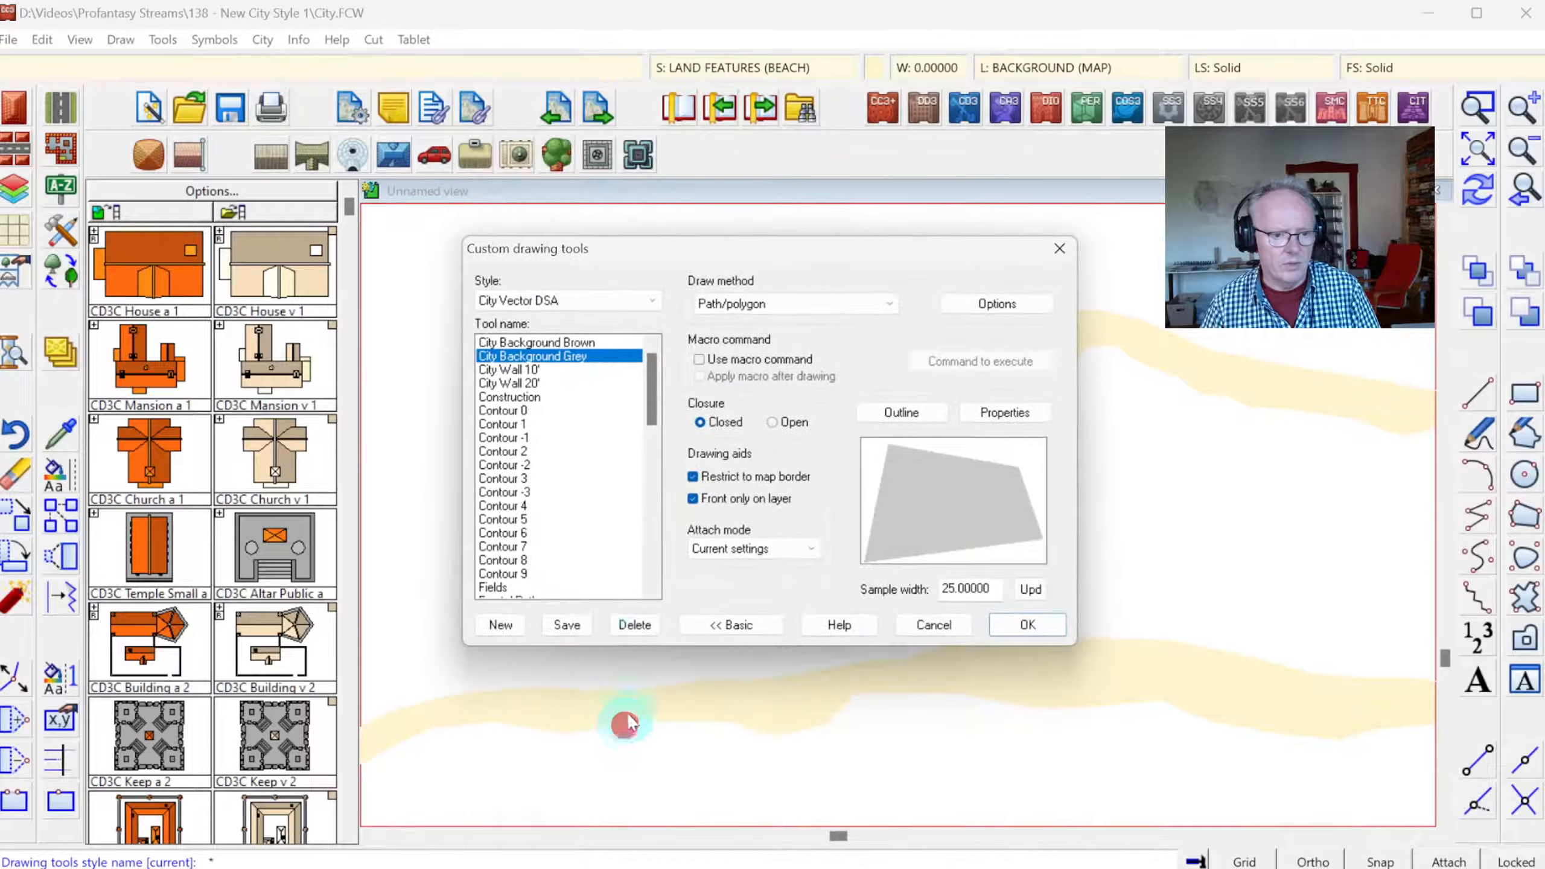
click(652, 399)
drag(652, 399, 652, 551)
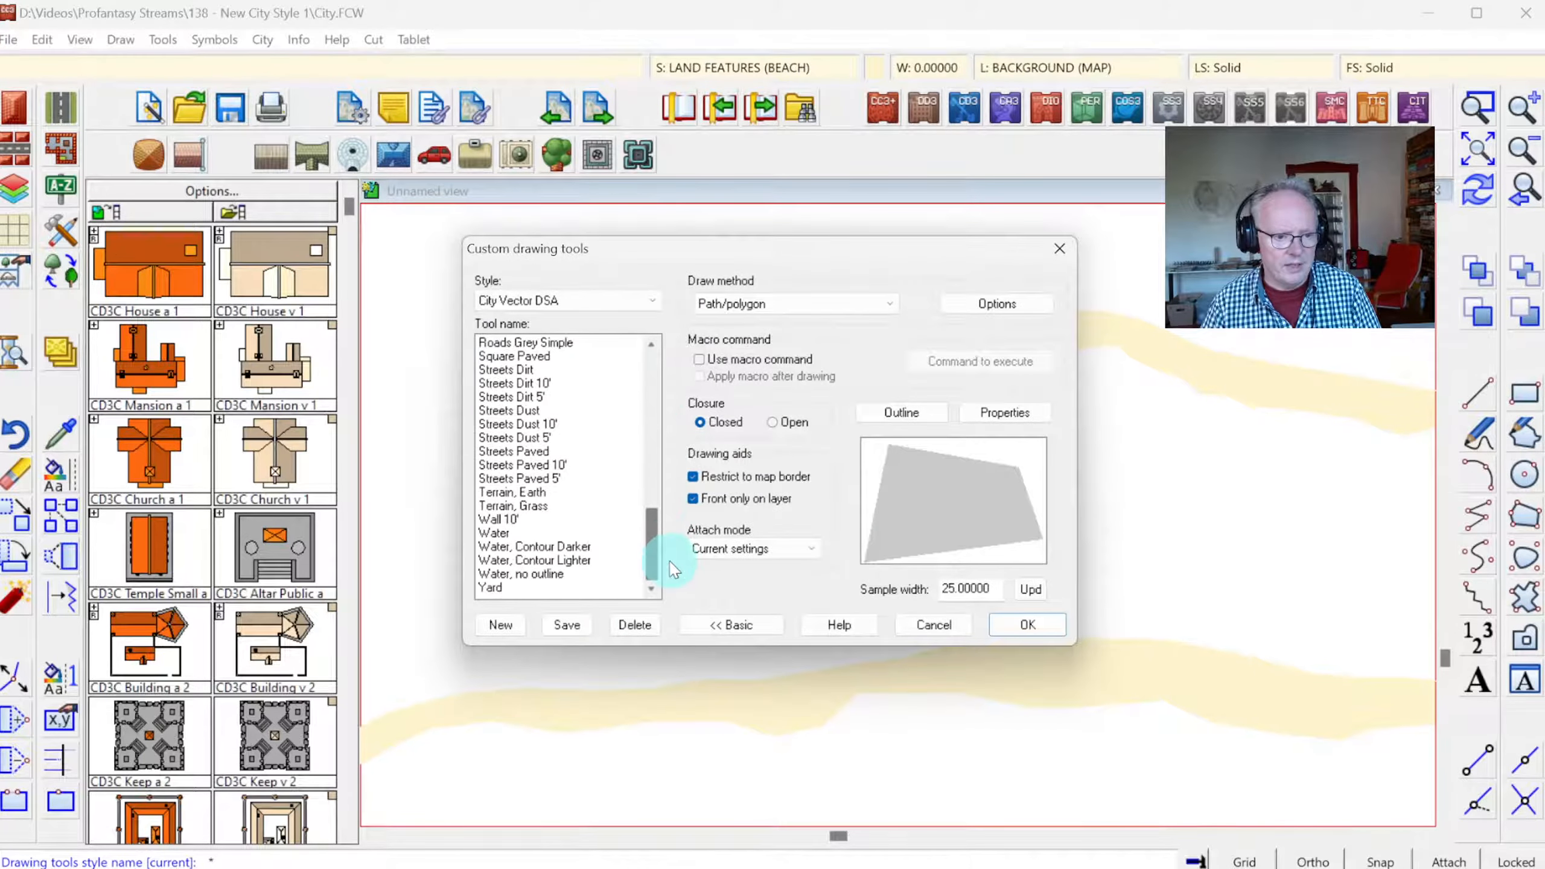
click(527, 492)
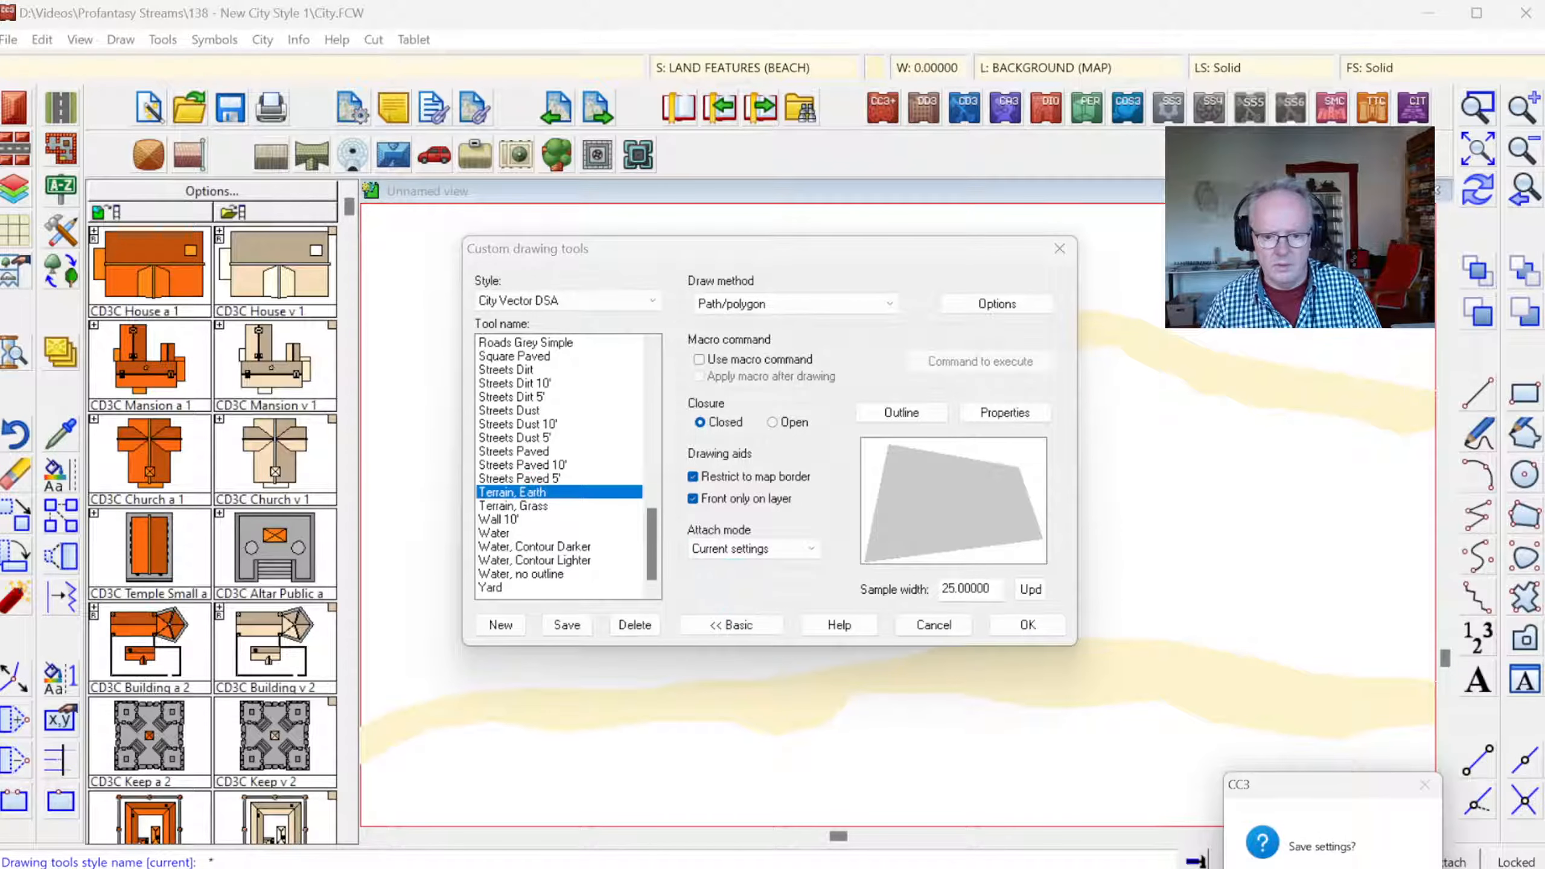
click(496, 626)
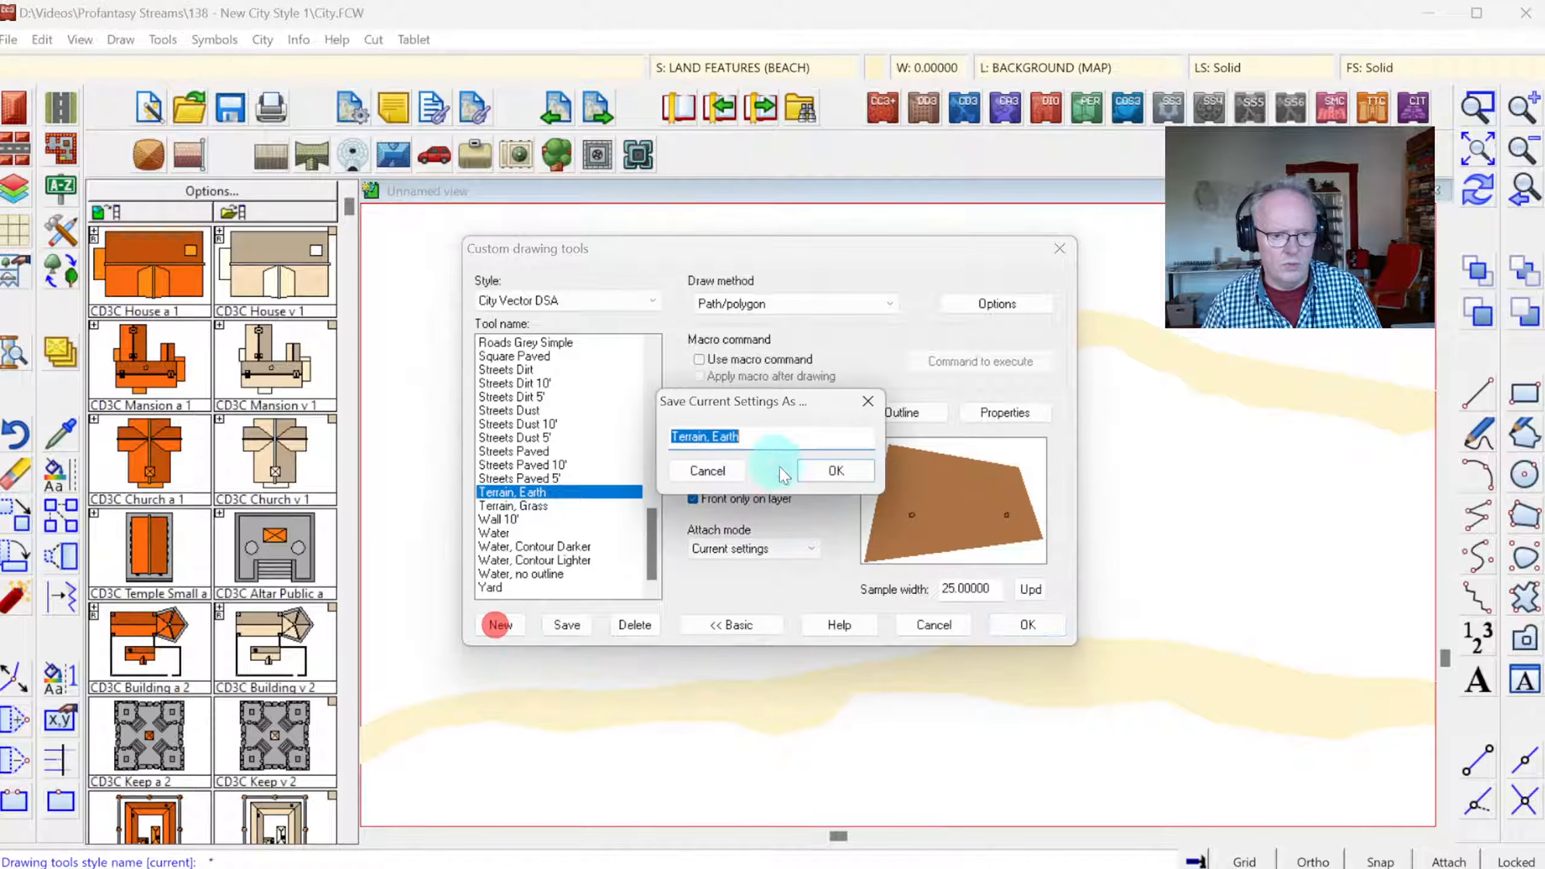
double_click(724, 436)
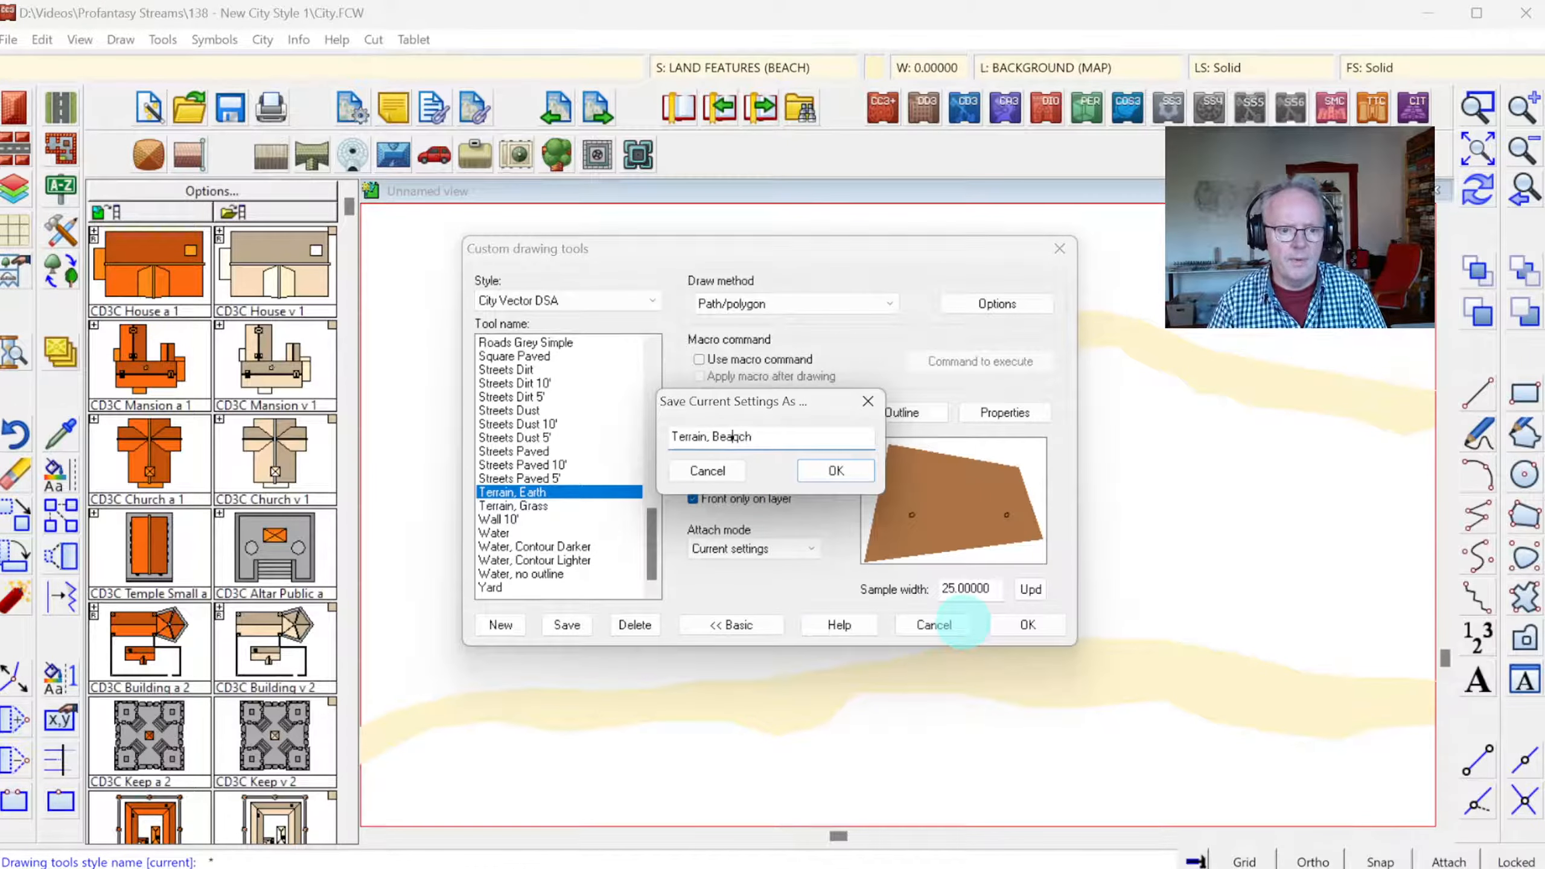
text(Beach)
key(Return)
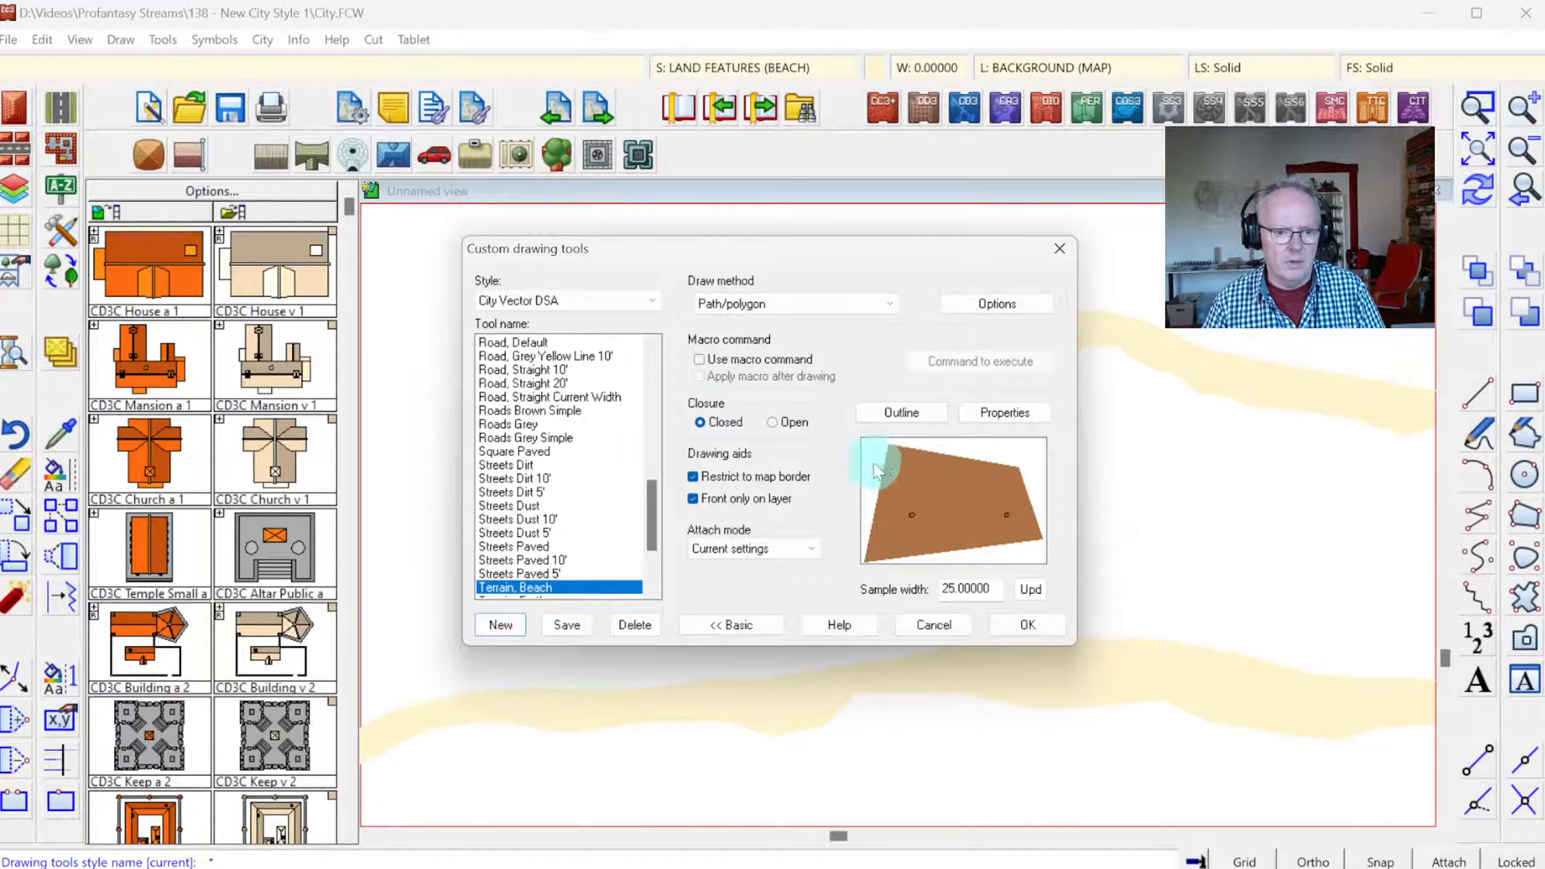
- Set the "Terrain, Beach" tool to No outline and its draw method to Fractal
click(901, 412)
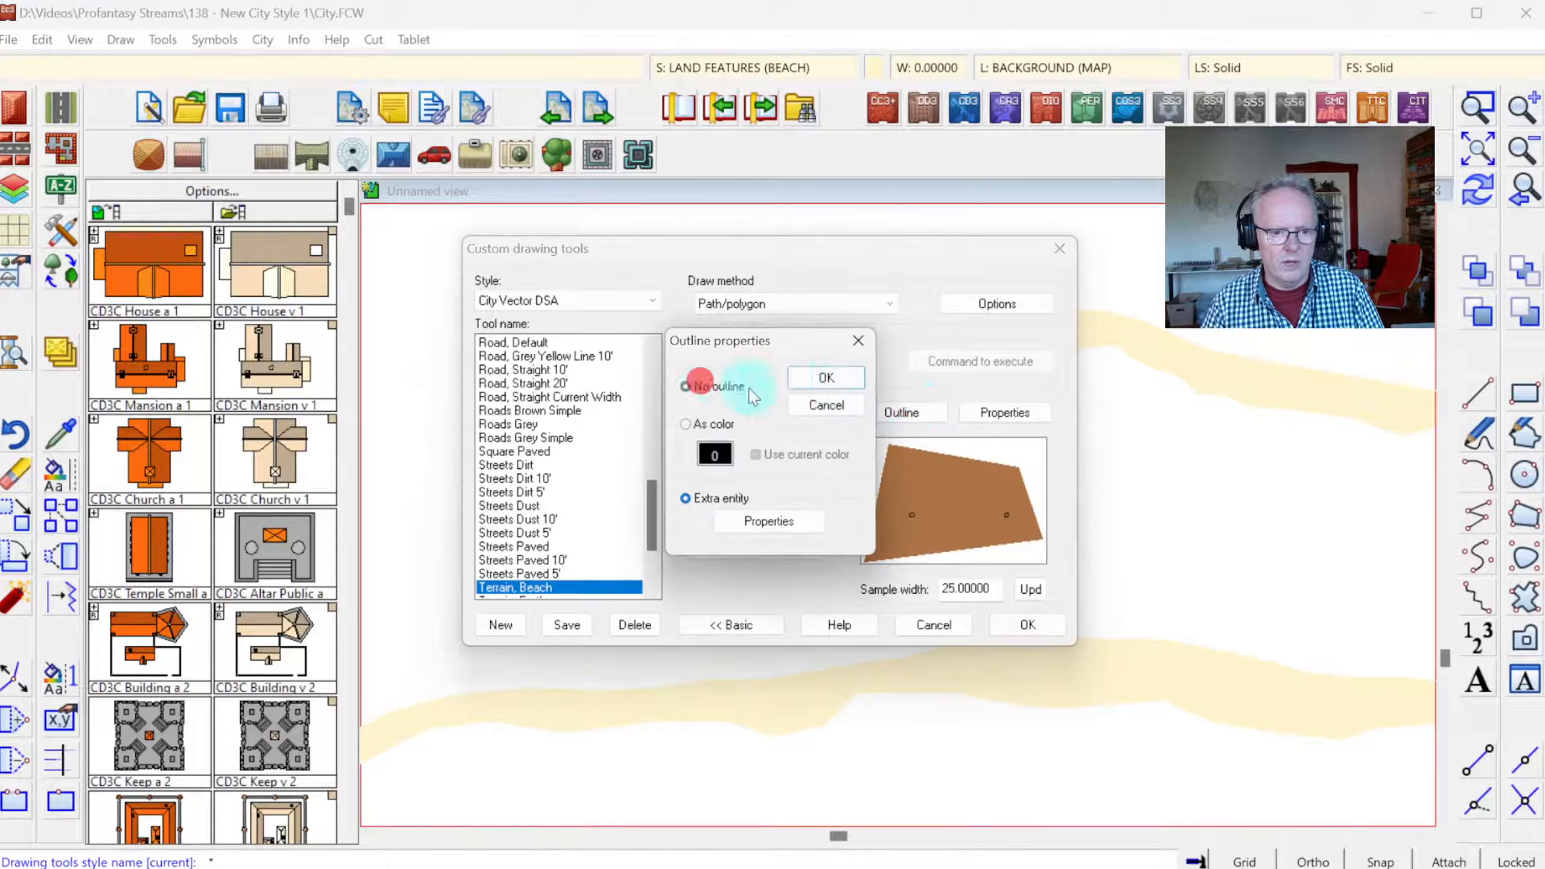
click(827, 378)
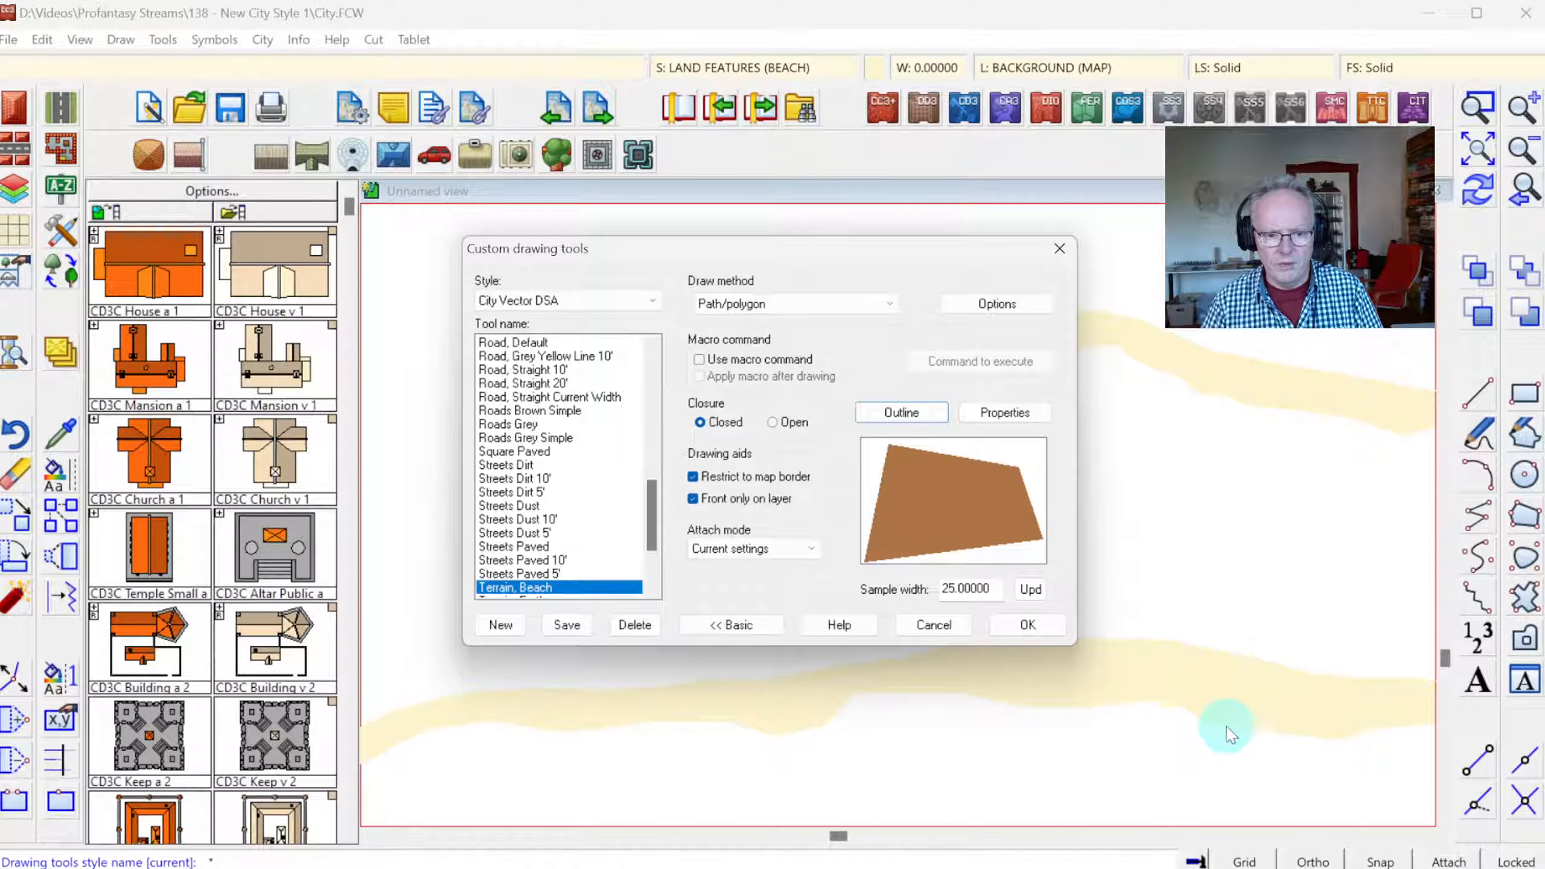
click(880, 301)
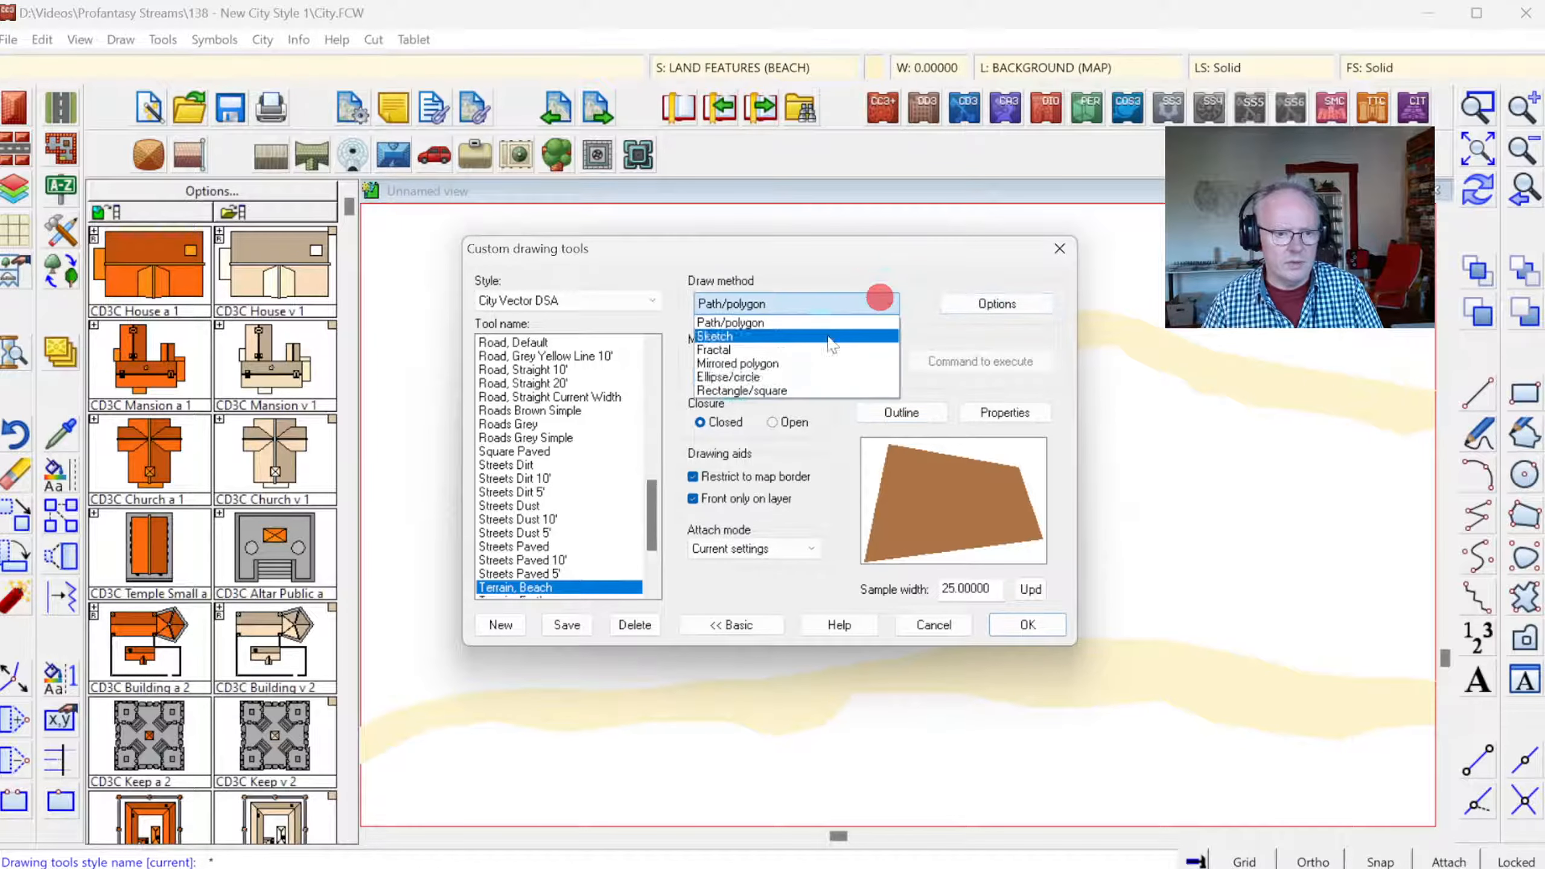
click(715, 349)
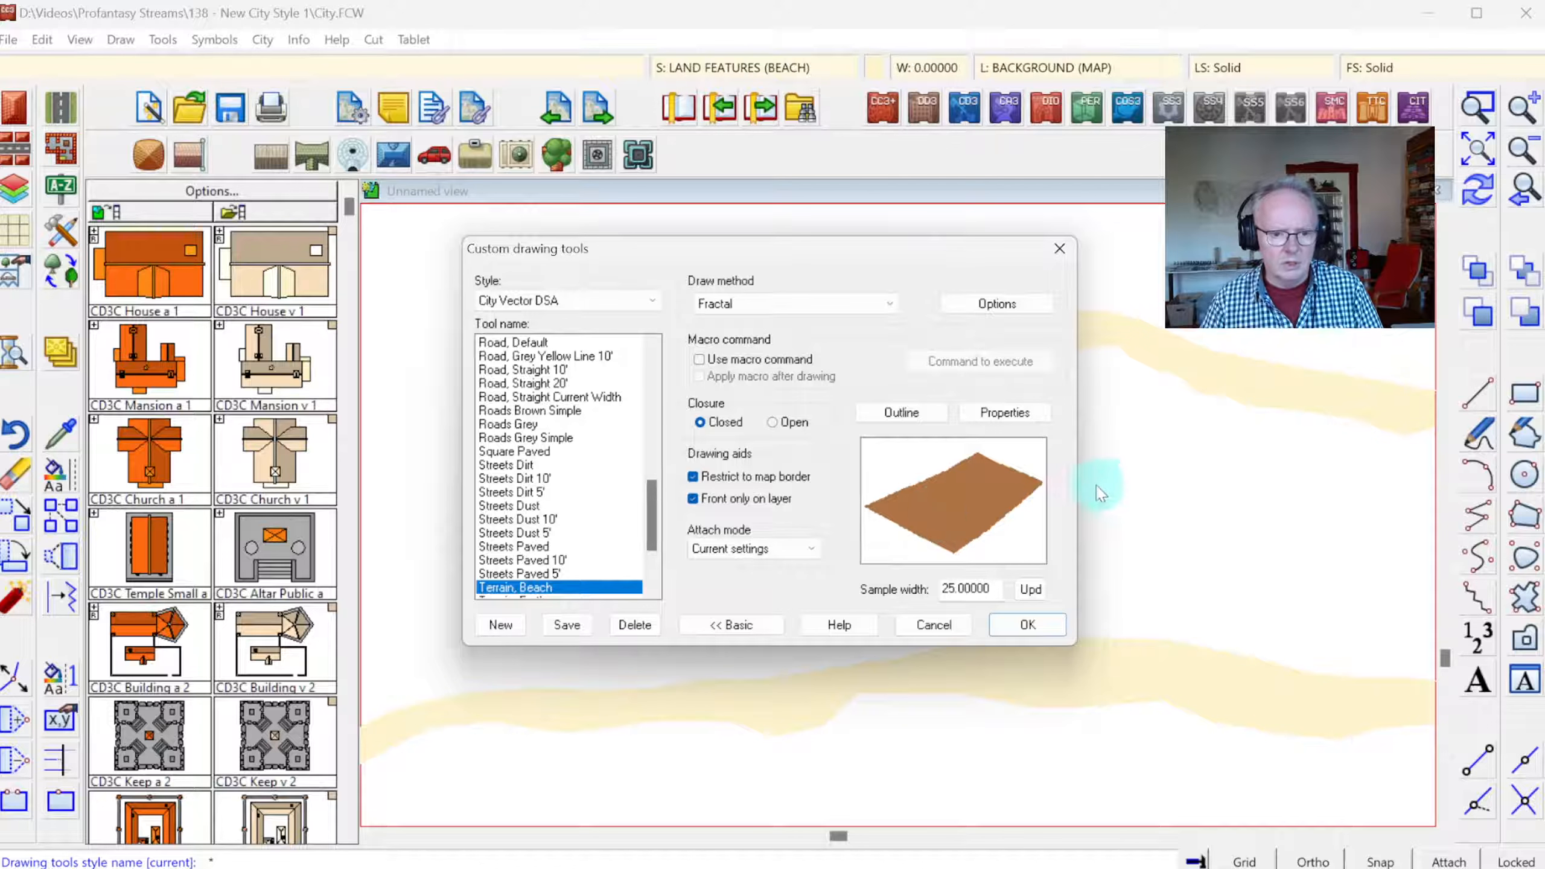
- Assign the "Terrain, Beach" tool to the sheet LAND FEATURES (BEACH)*, colour 29 and the layer BACKGROUND (OTHER), and accept its properties
click(1005, 413)
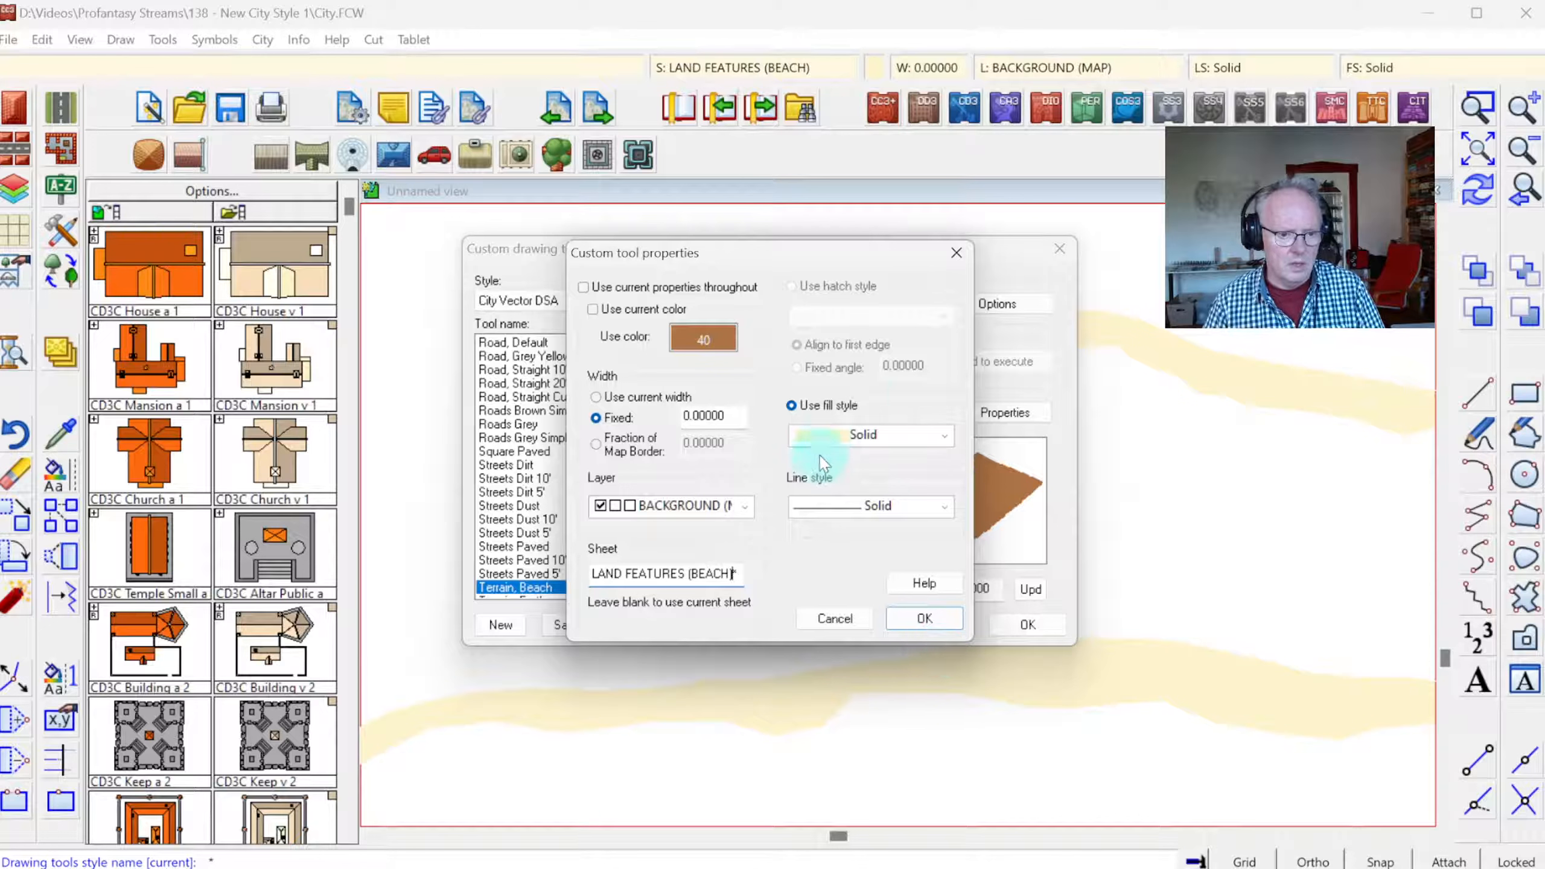
click(705, 340)
click(790, 341)
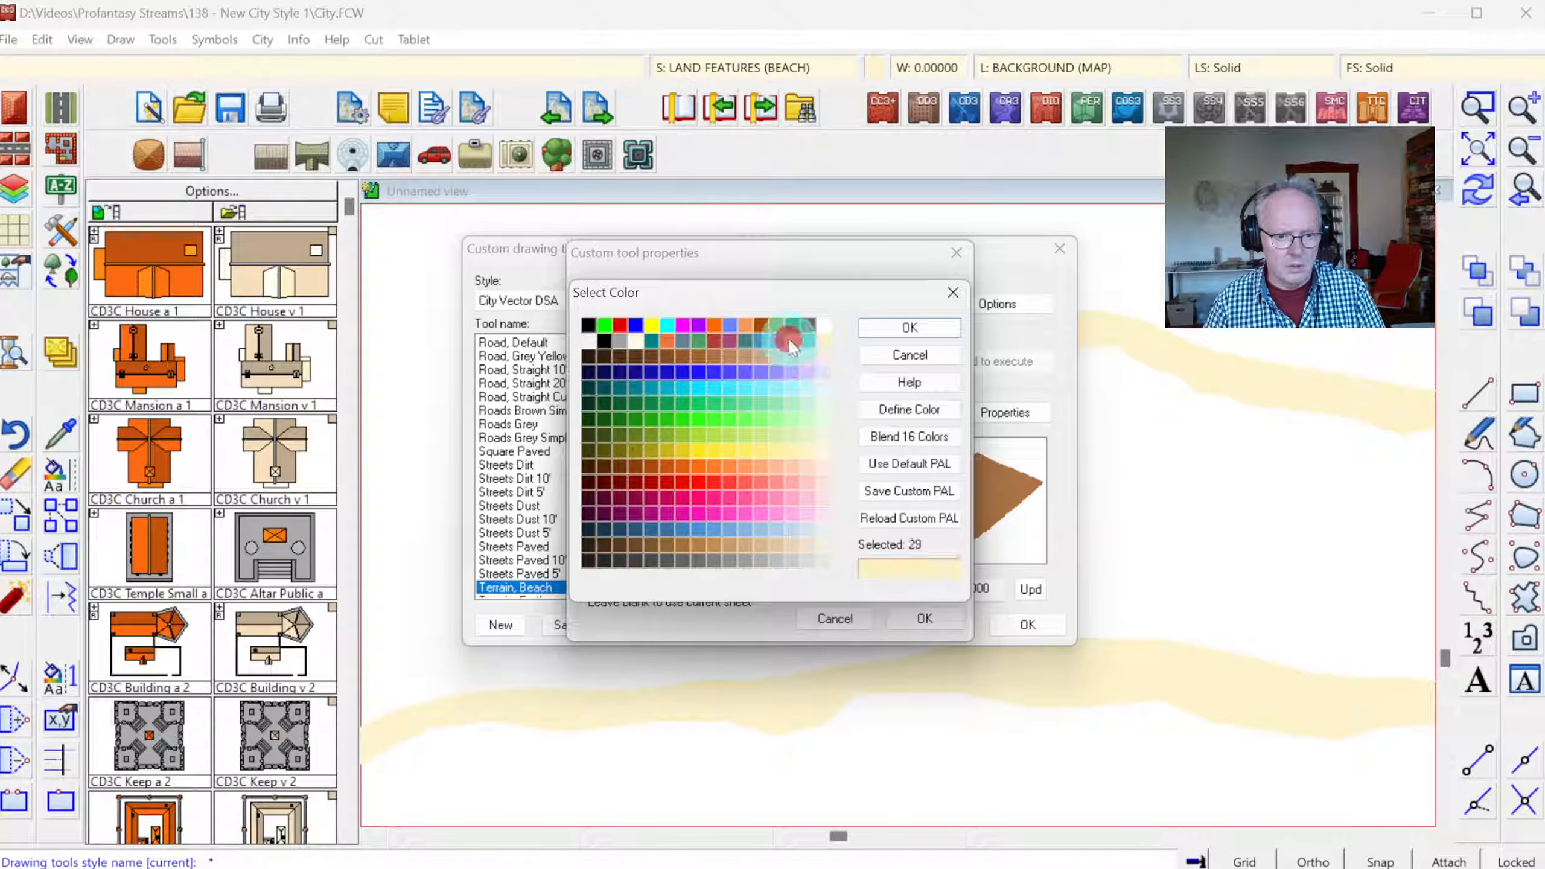
click(881, 332)
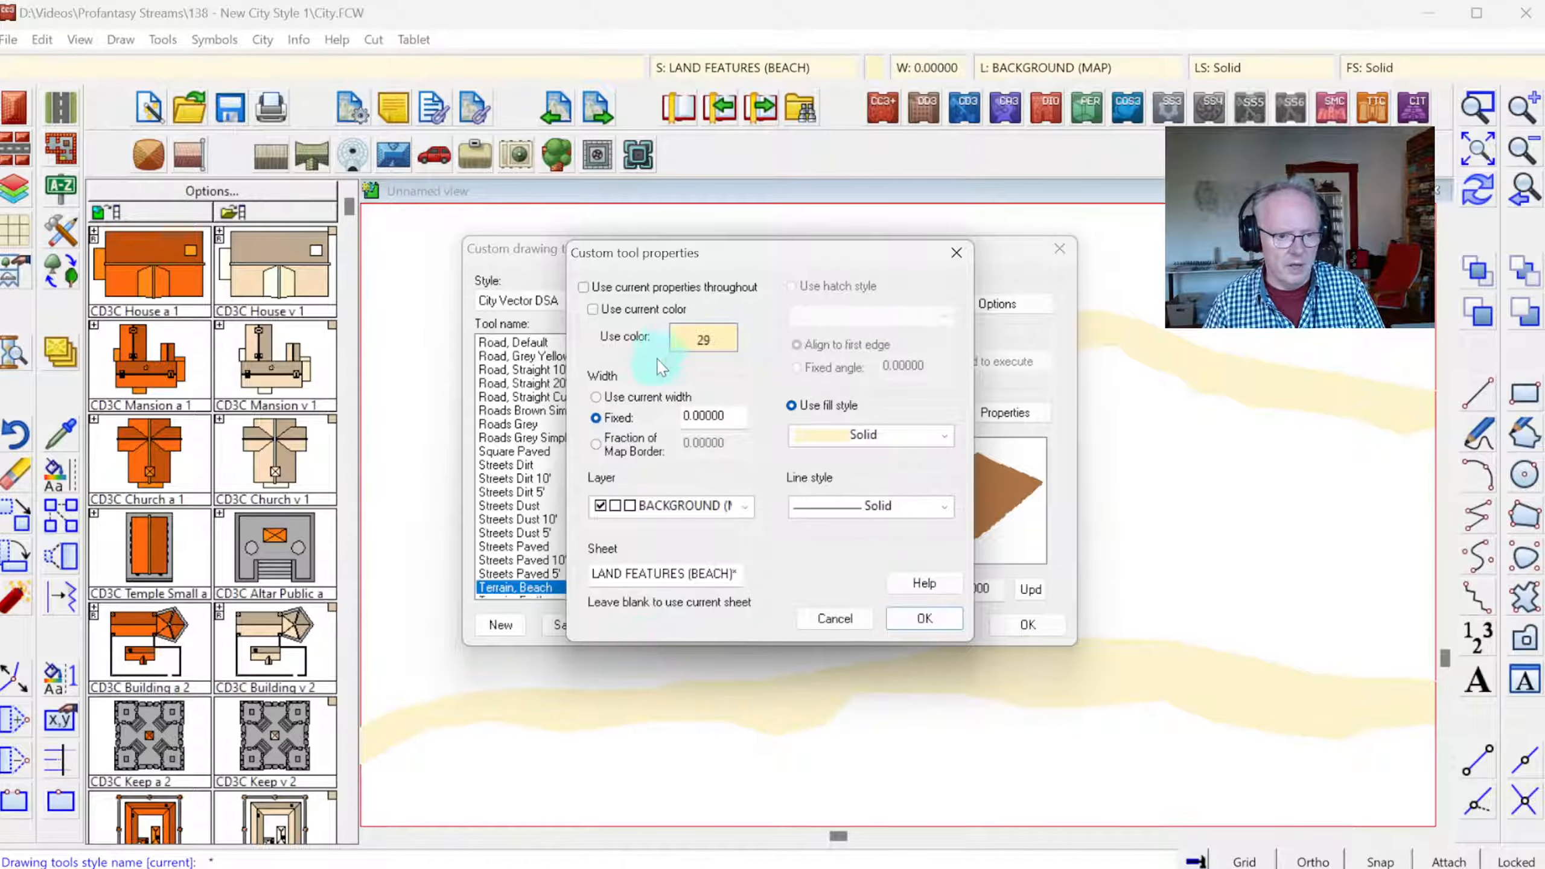
click(764, 506)
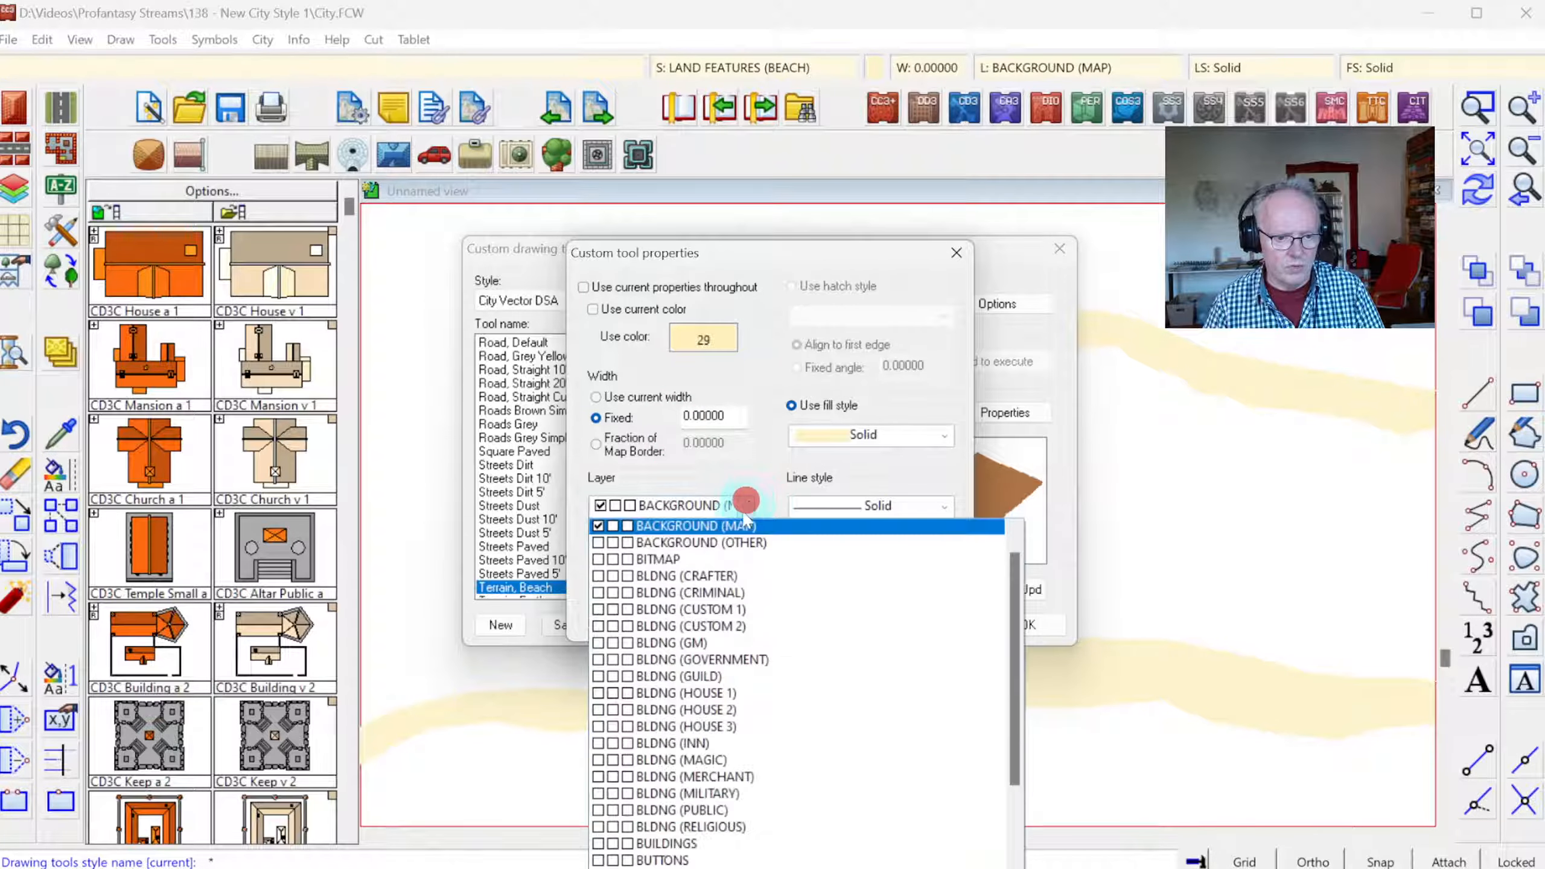
click(598, 544)
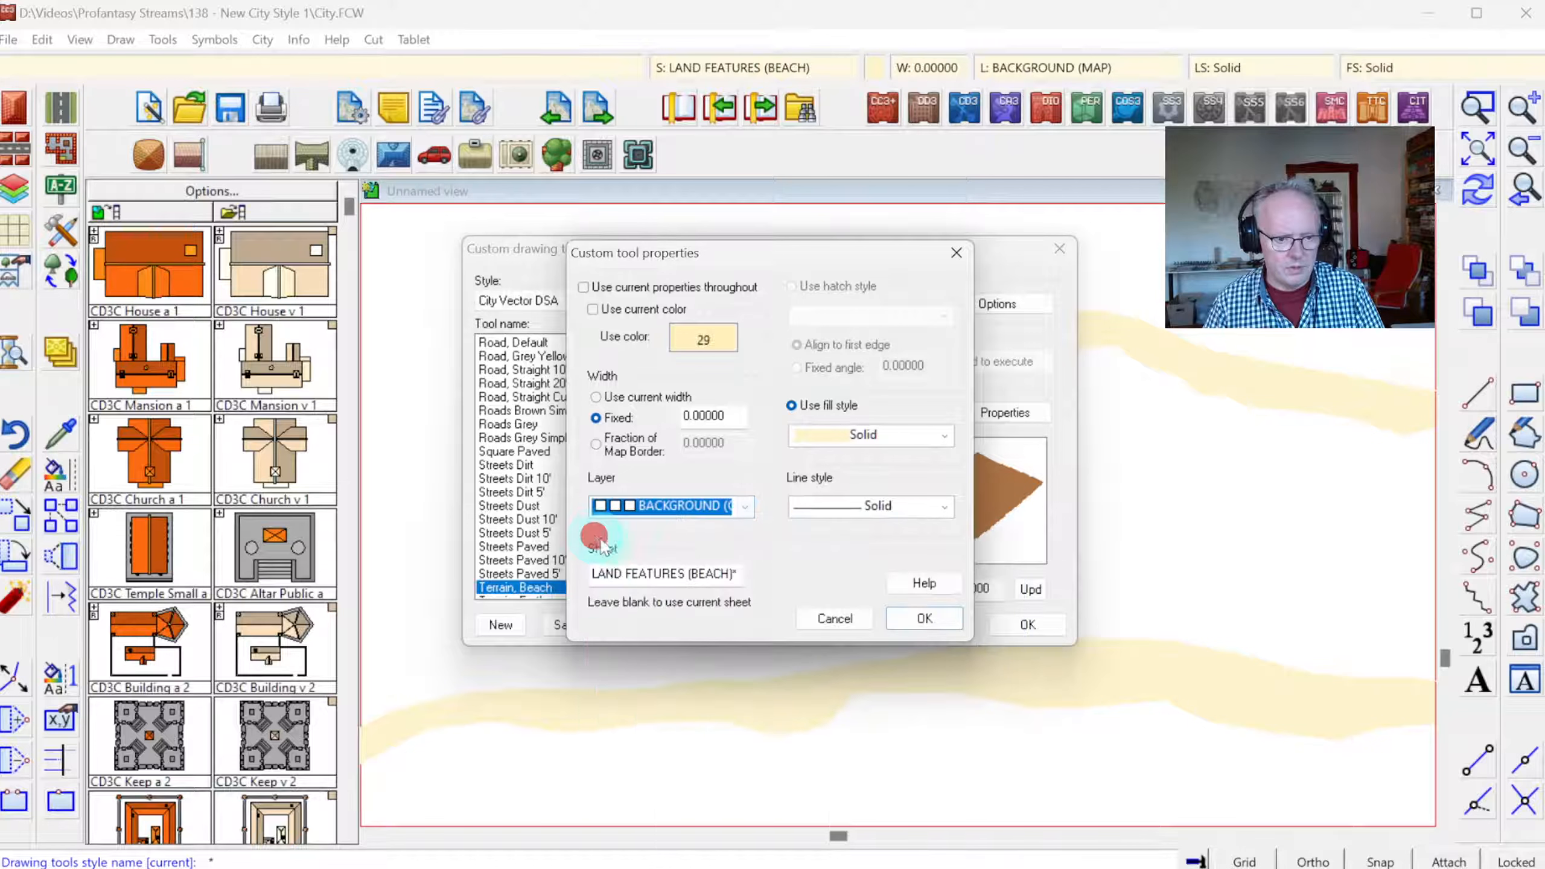
click(739, 509)
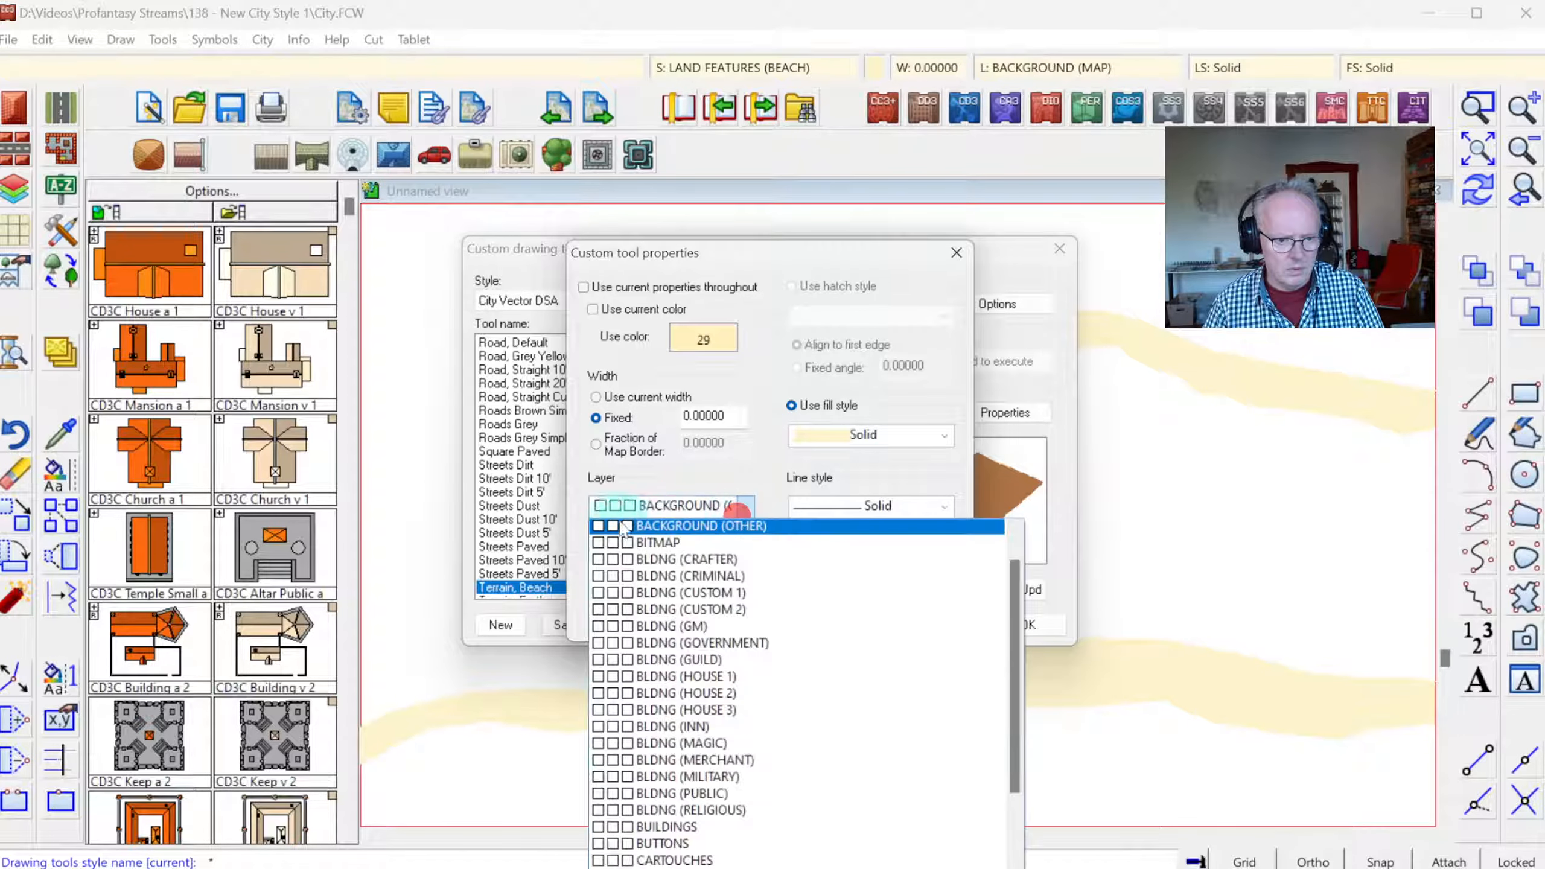
click(598, 527)
click(935, 618)
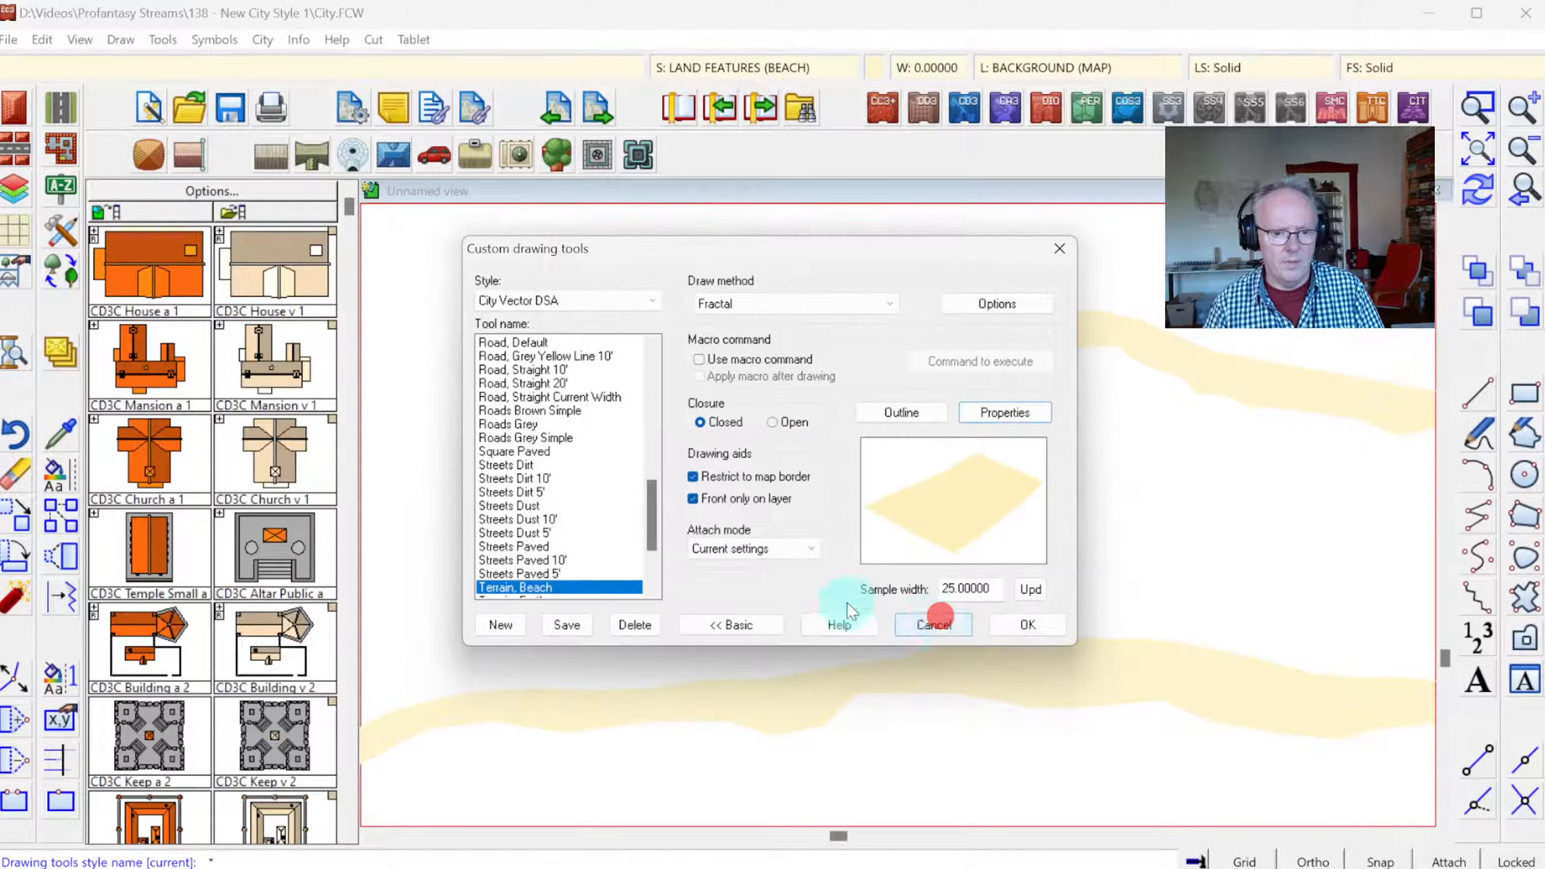
- Save the "Terrain, Beach" tool and accept the custom drawing tool settings
click(567, 625)
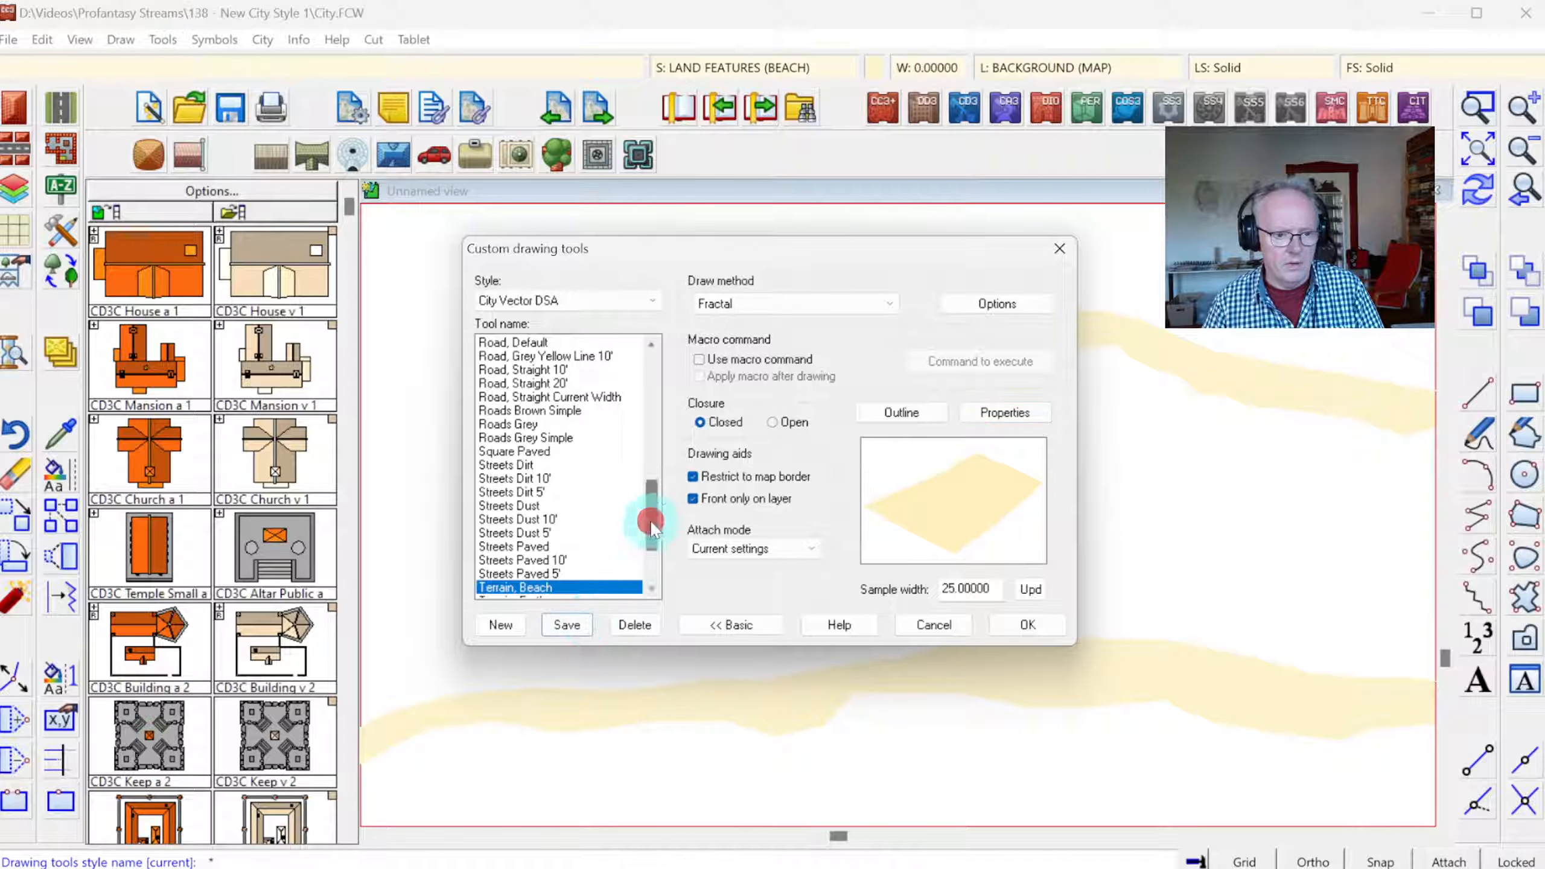
drag(649, 519, 664, 555)
click(1008, 626)
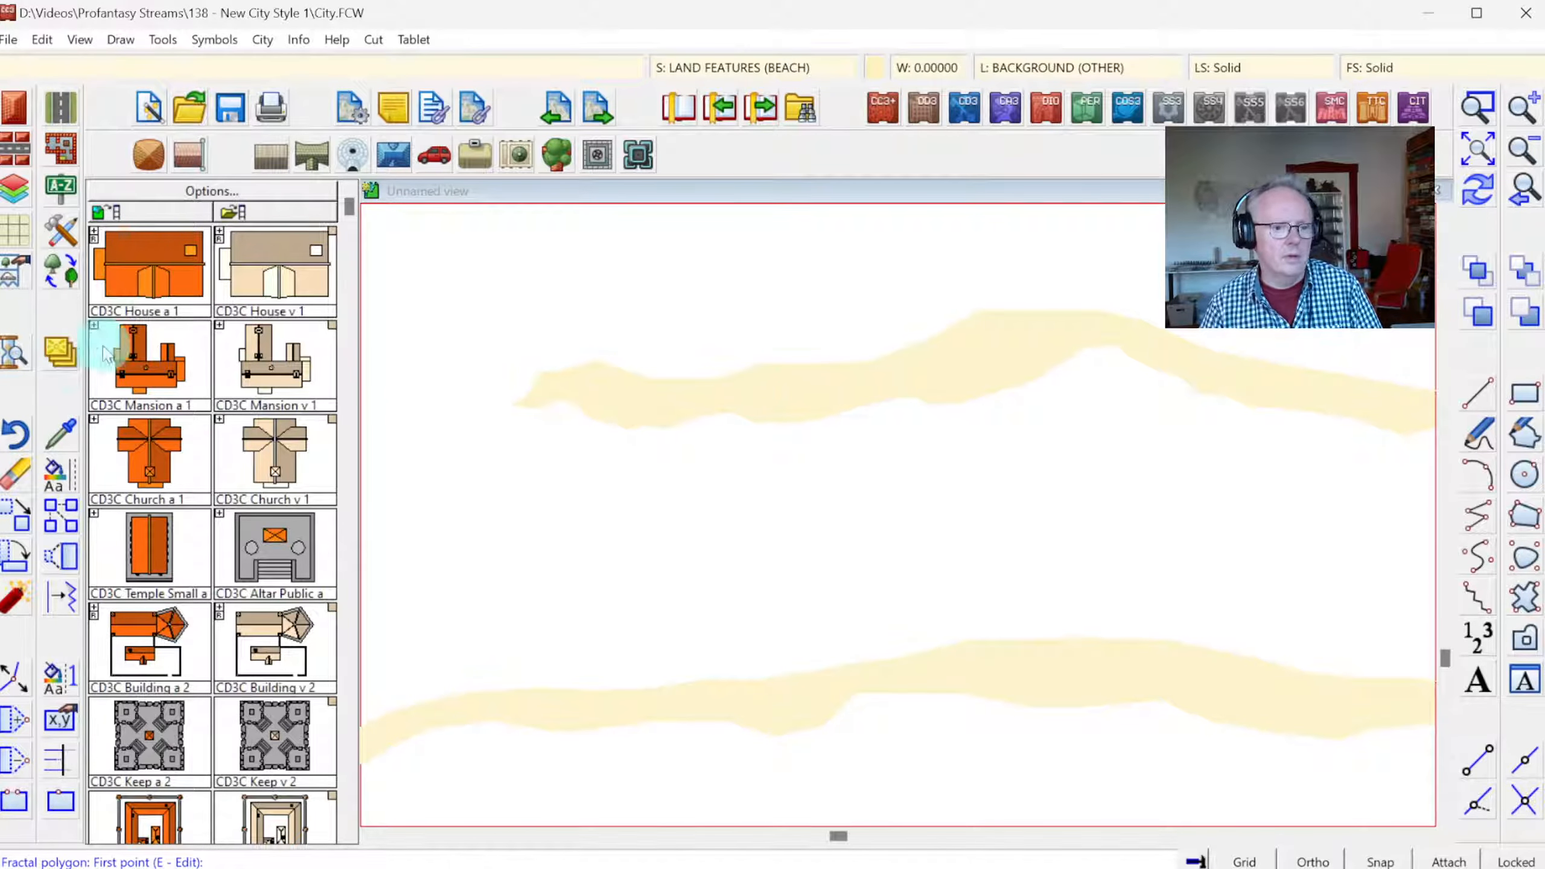
- Switch to the next sheet, BACKGROUND VEGETATION, view its full extent and review the effects on that sheet
right_click(61, 352)
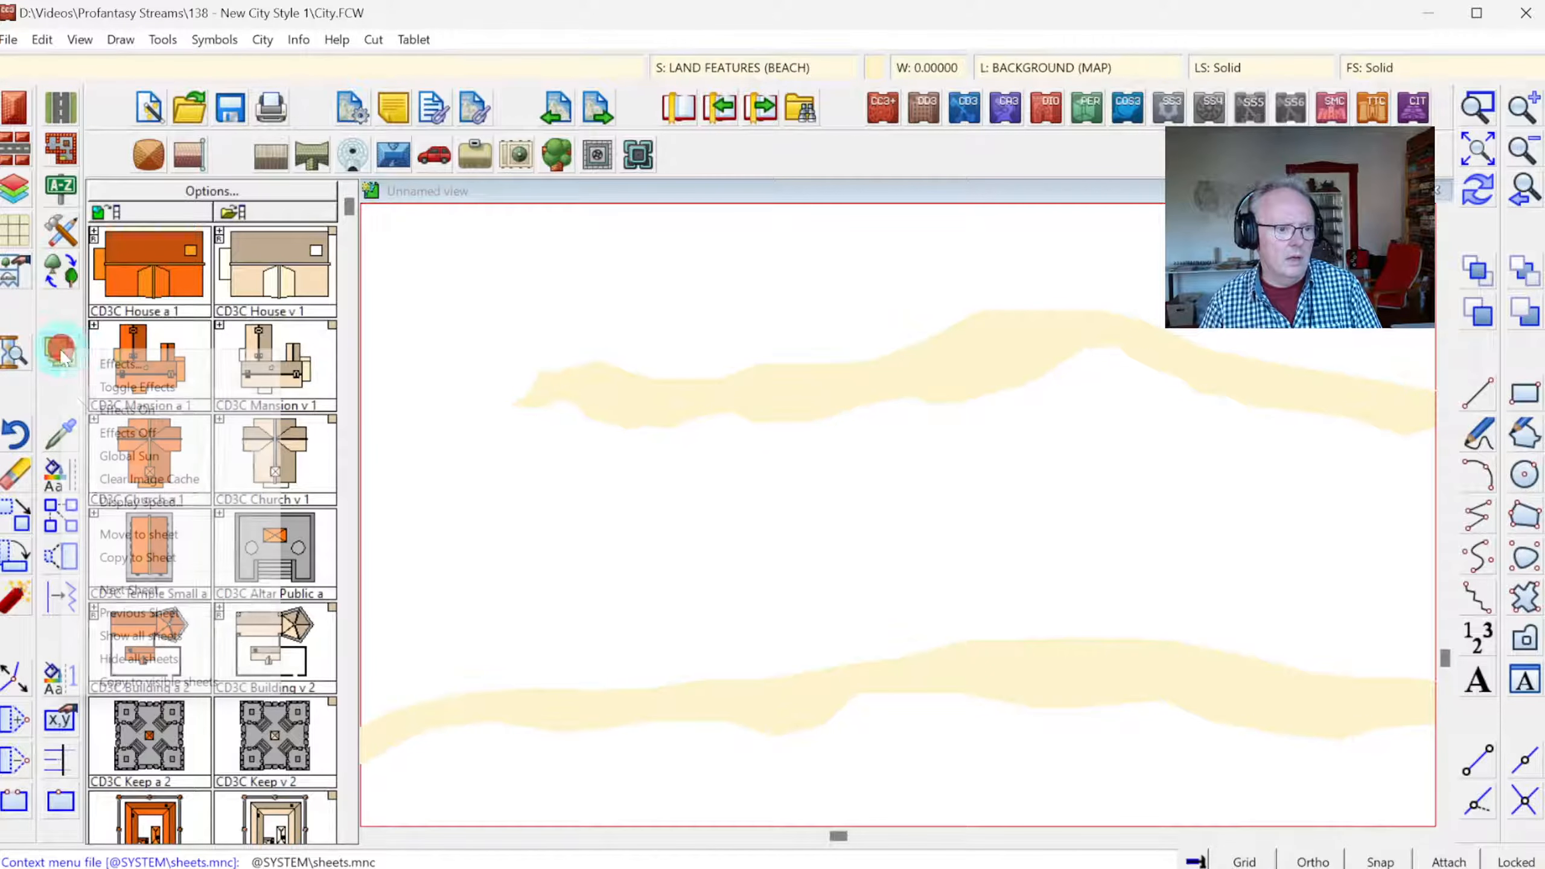
click(112, 588)
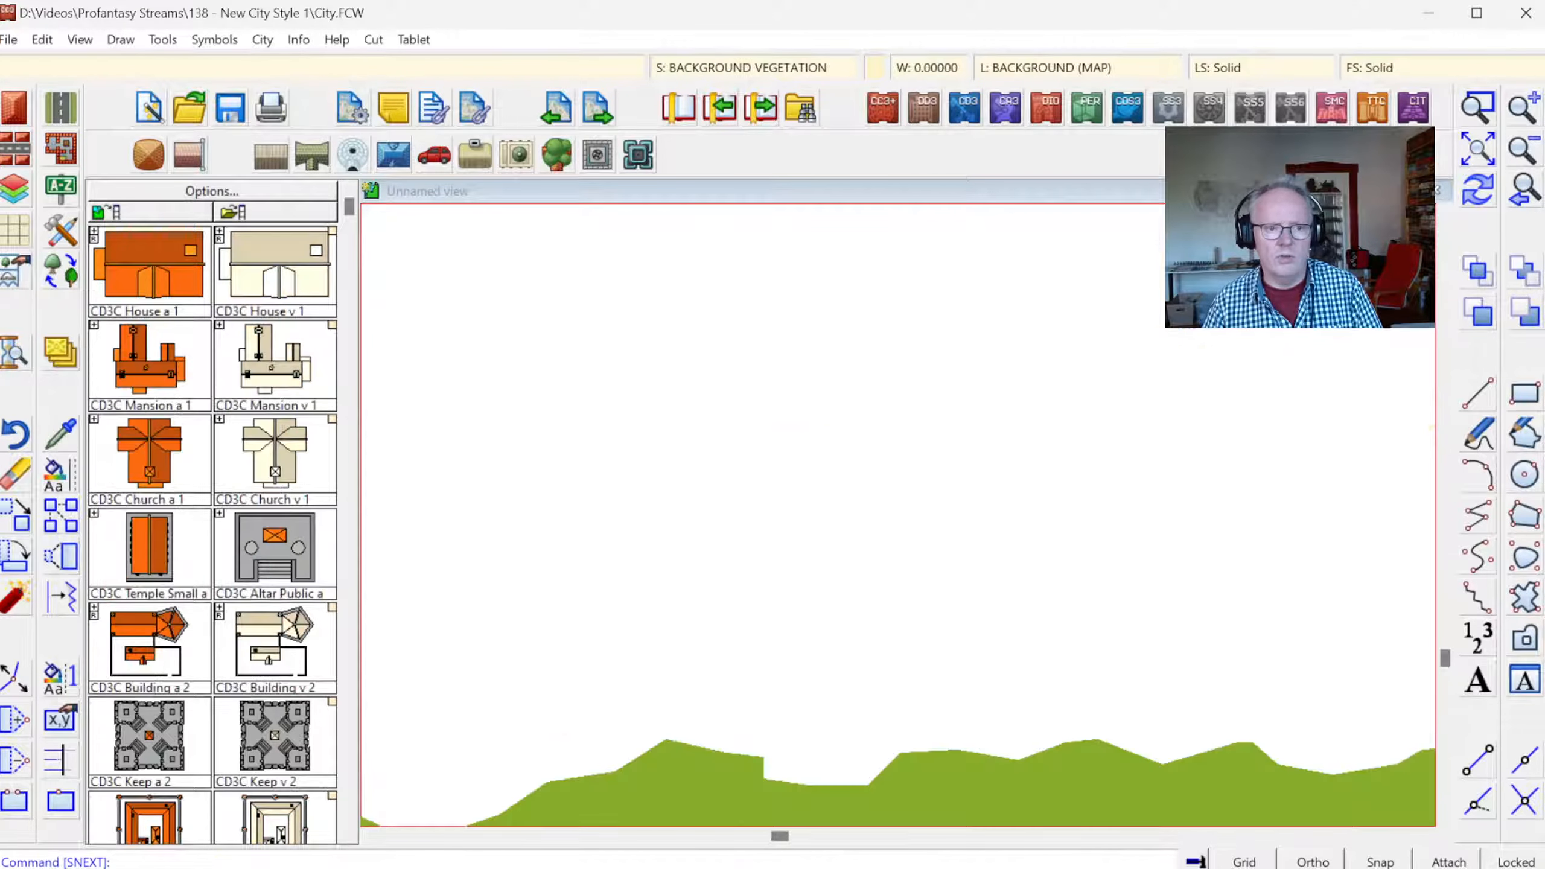
click(1484, 154)
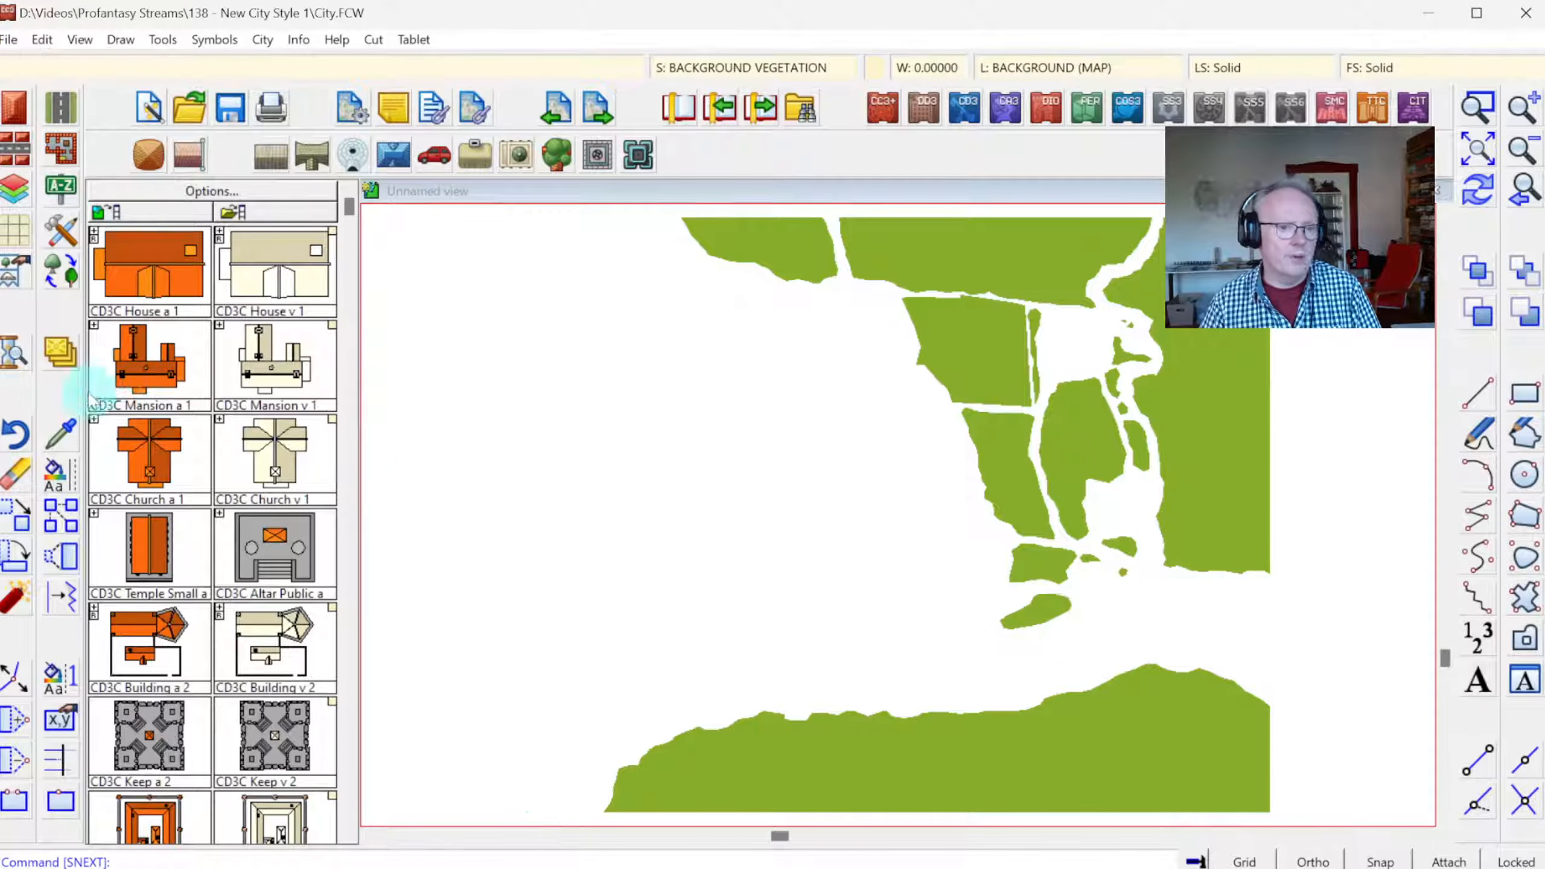
click(743, 77)
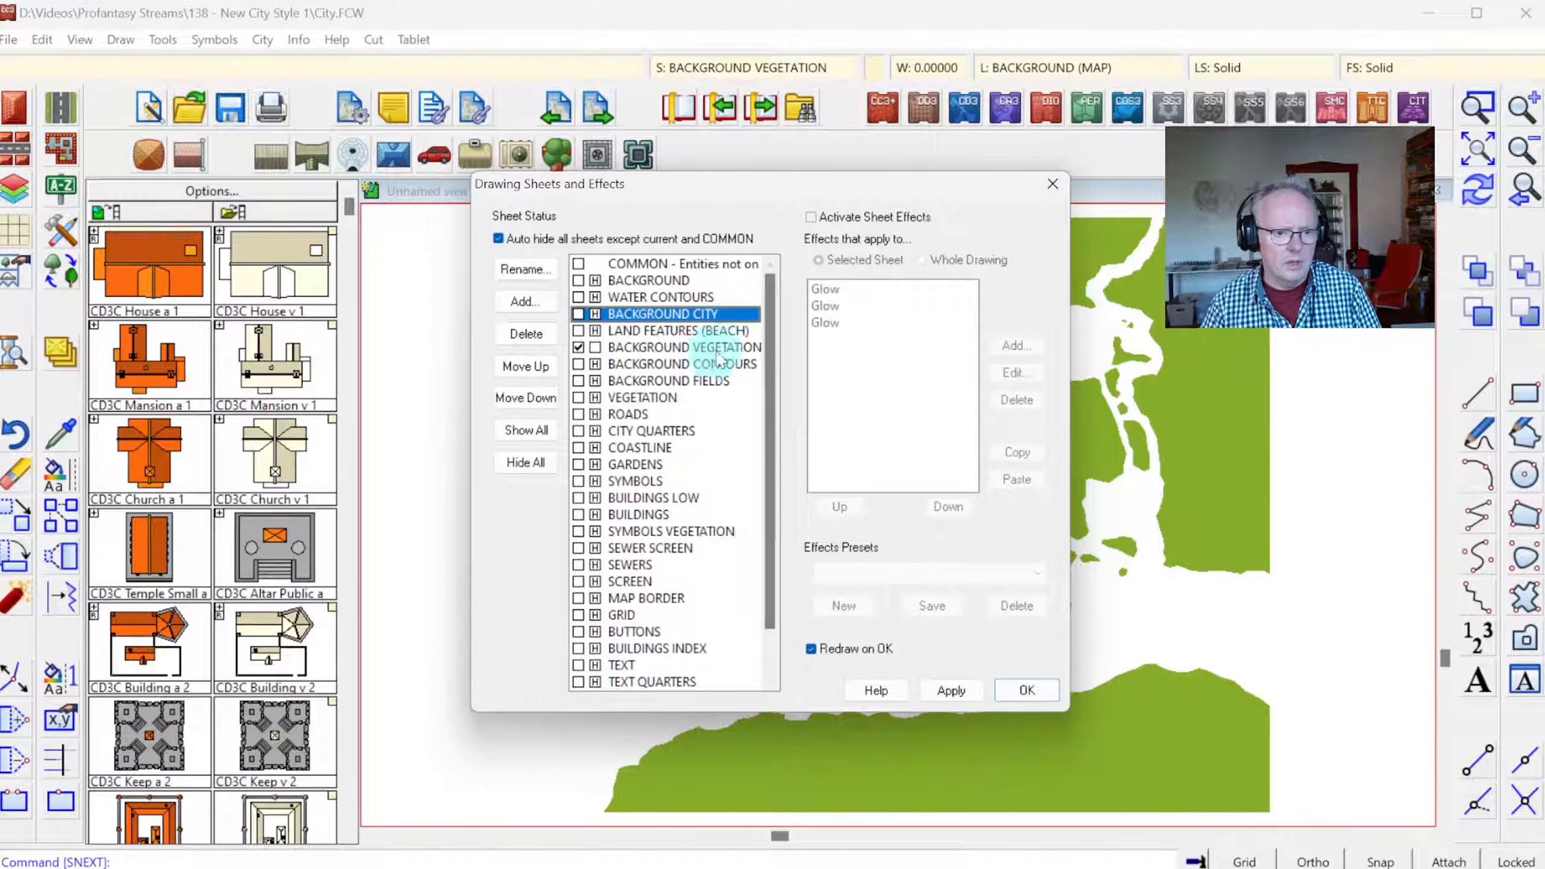
click(681, 349)
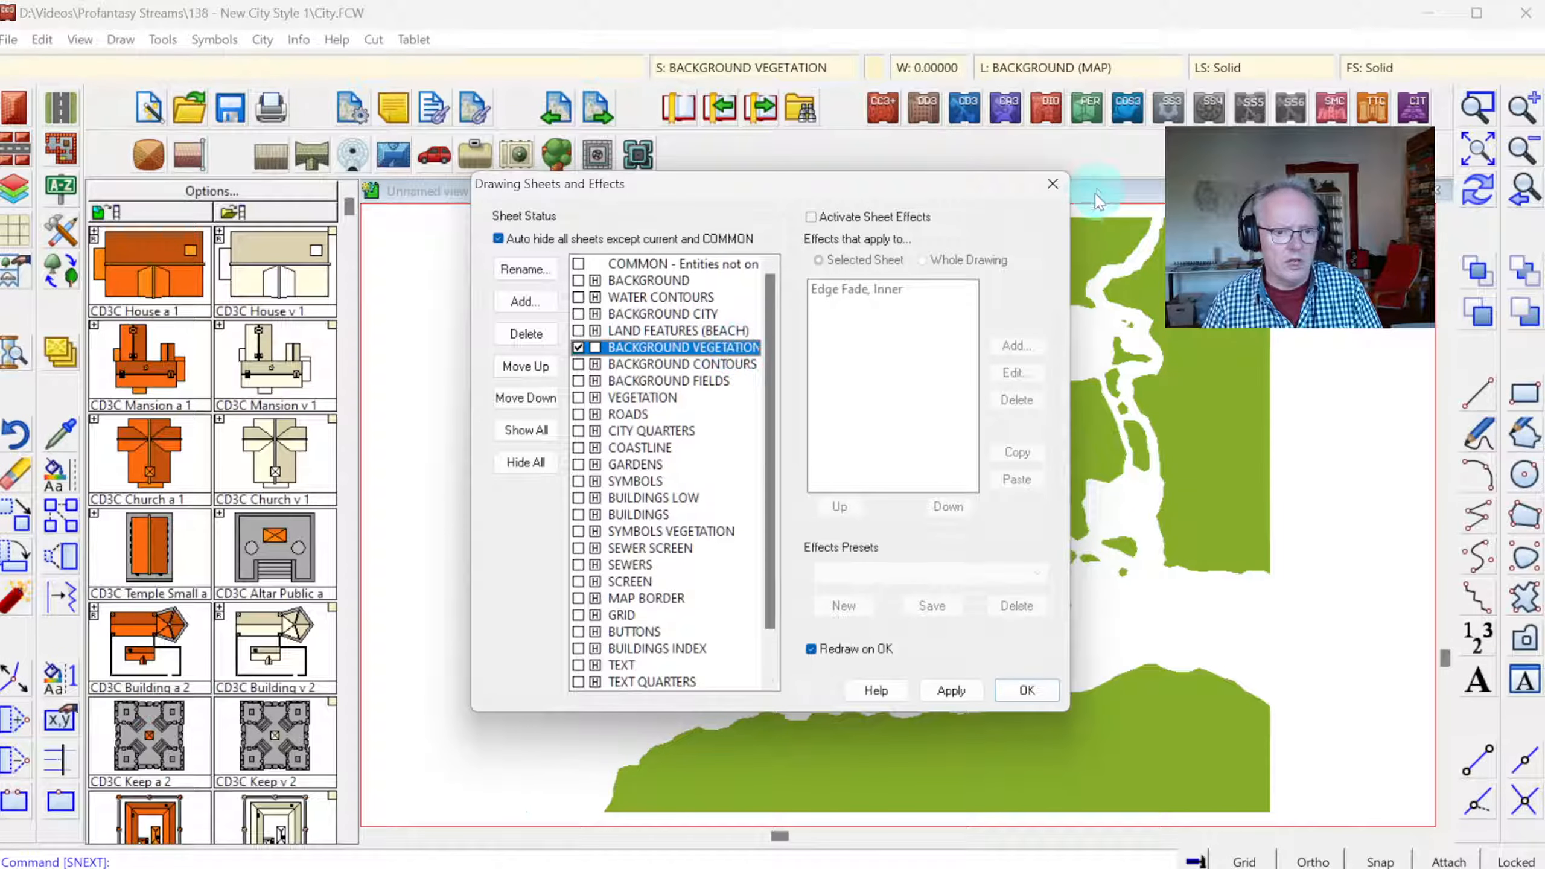
click(1052, 186)
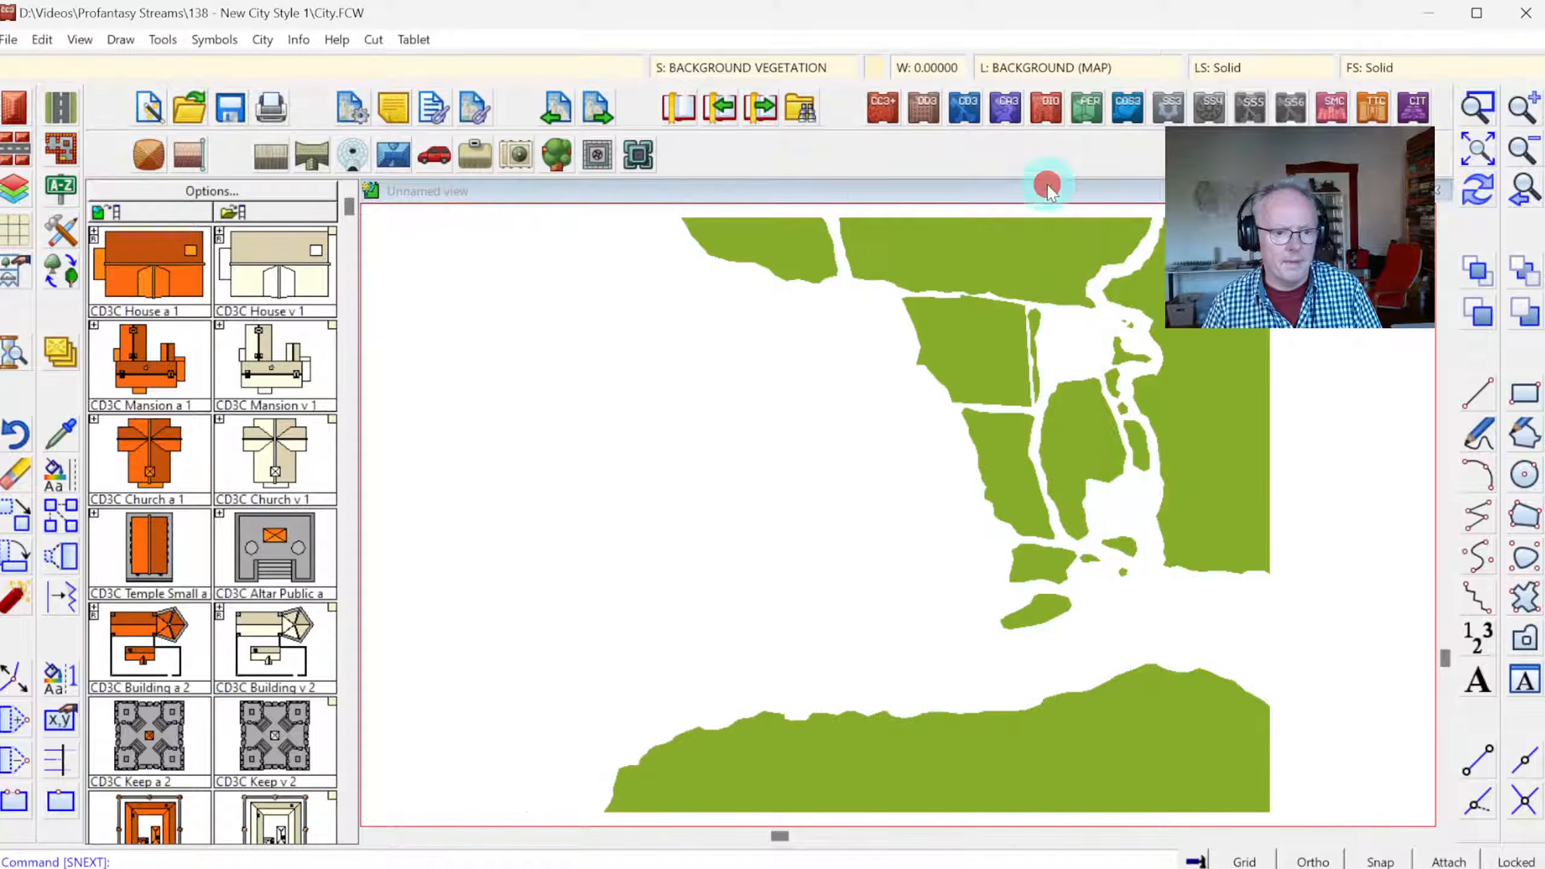
- Pick up the properties of an existing green vegetation area and check its colour number
click(61, 434)
click(705, 255)
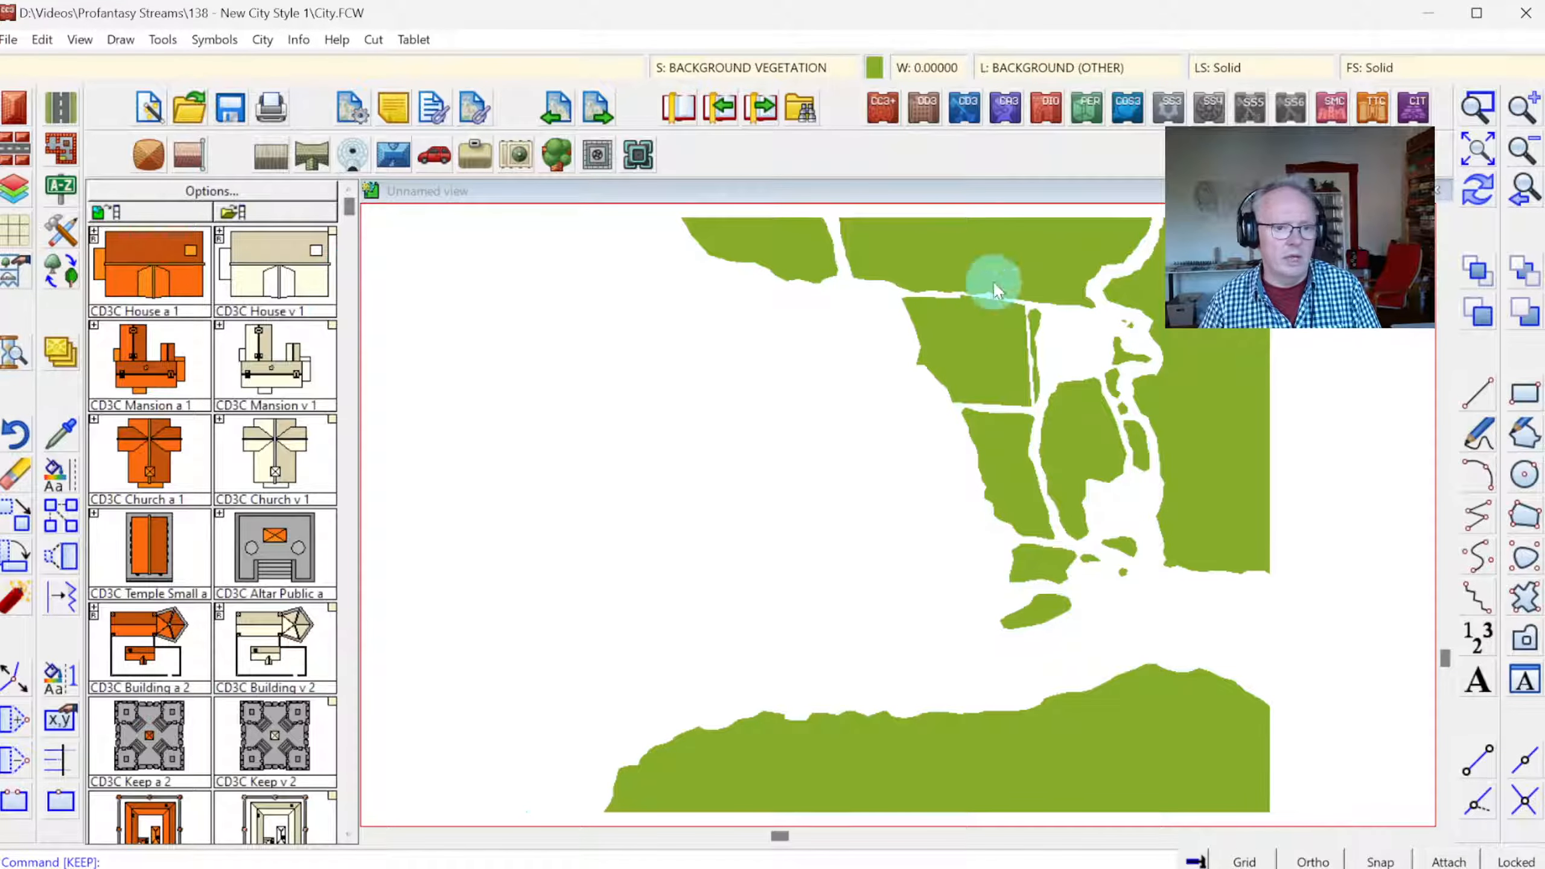
click(871, 67)
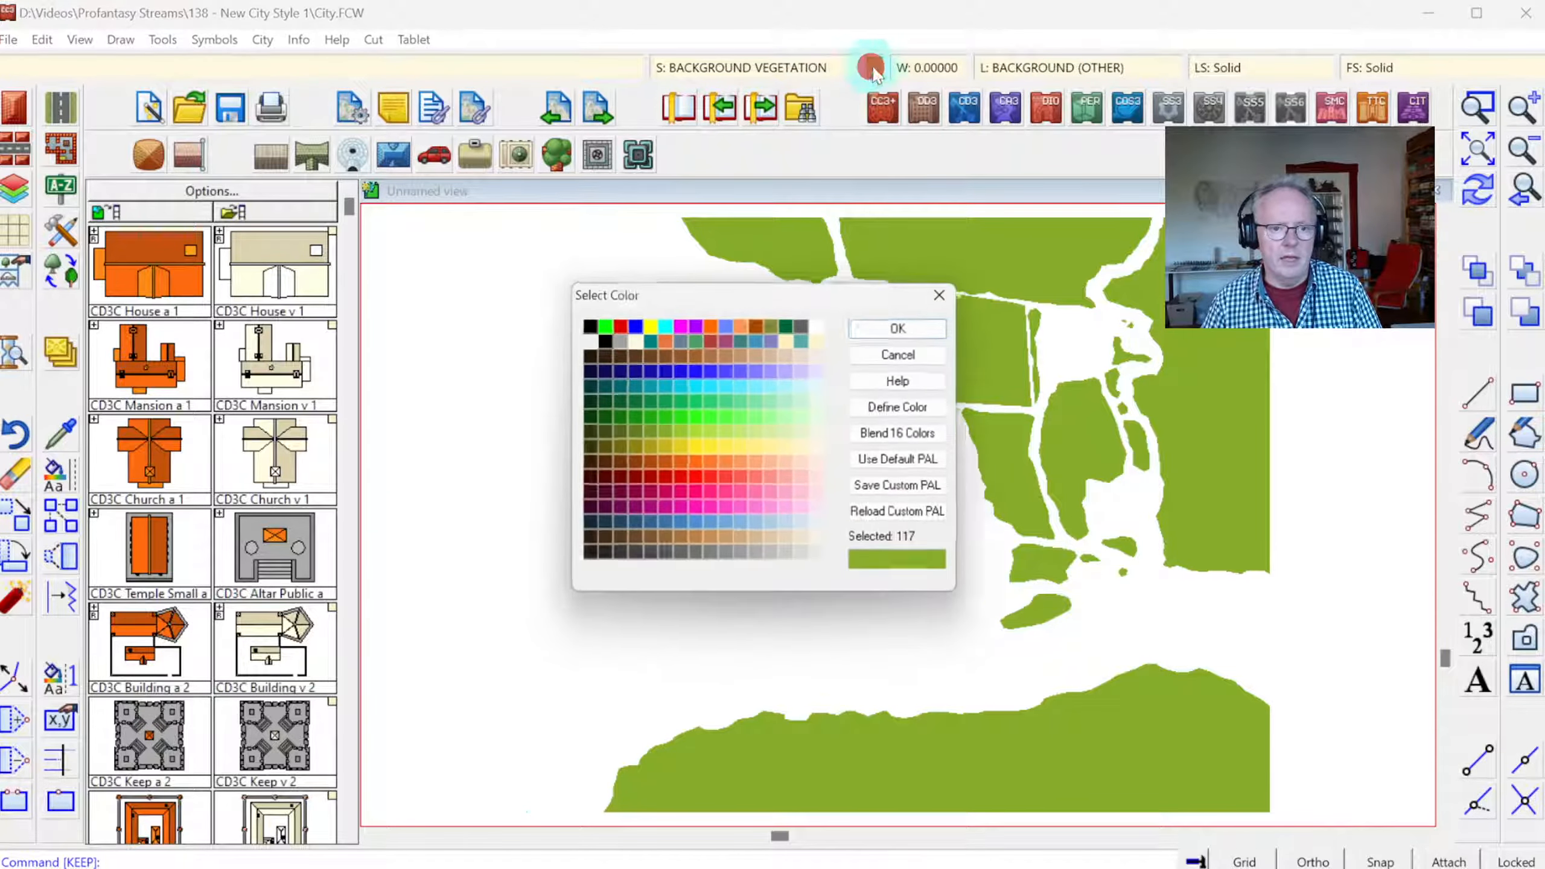
click(901, 355)
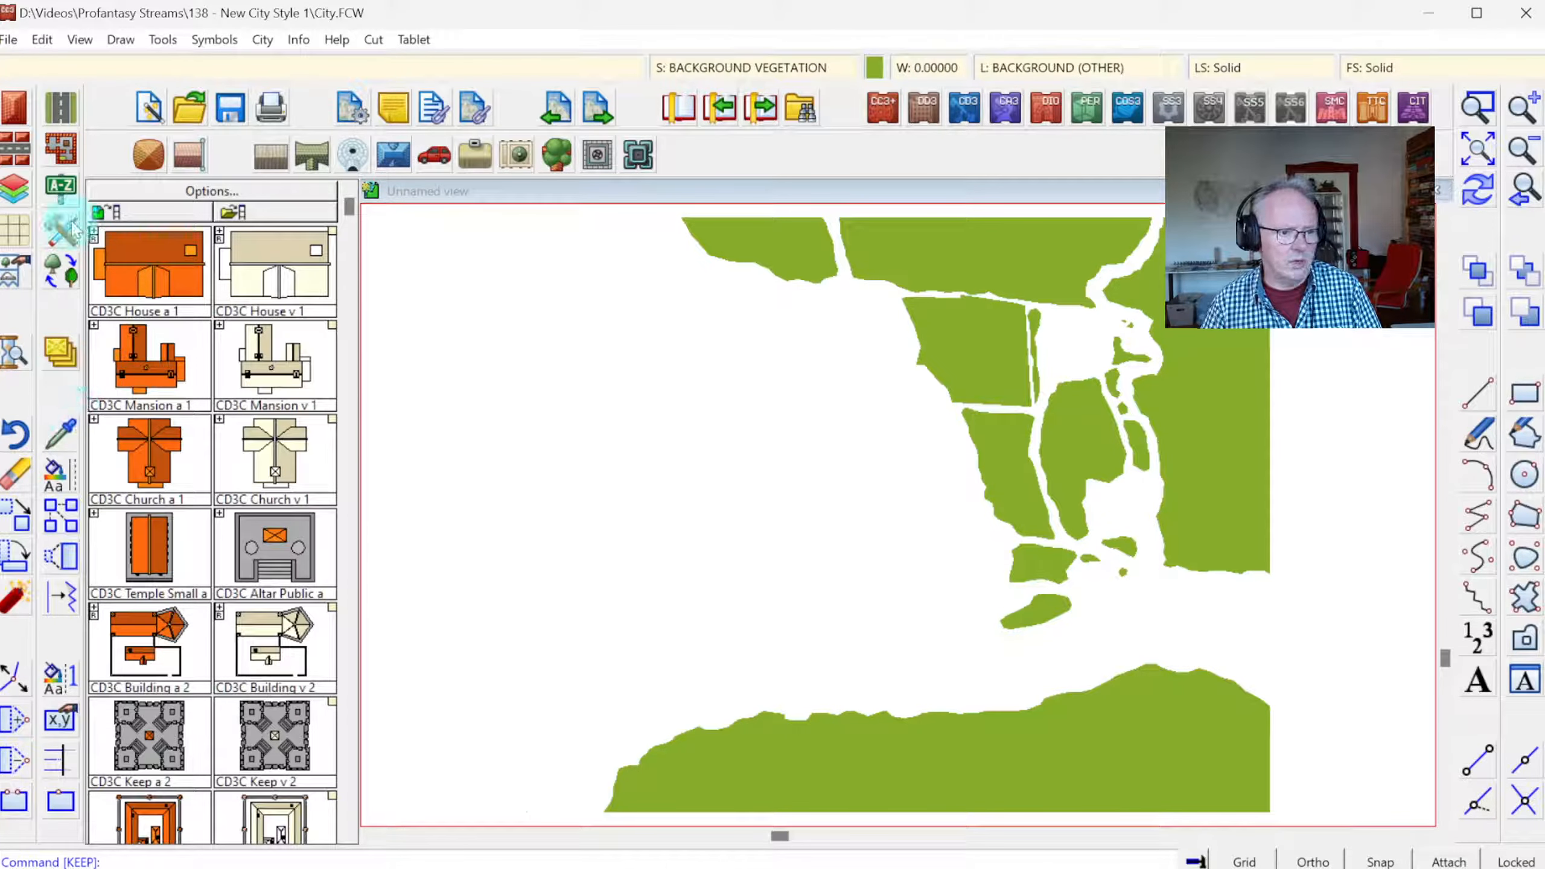
- Delete the existing "Terrain, Grass" drawing tool from the City Vector DSA style
click(61, 230)
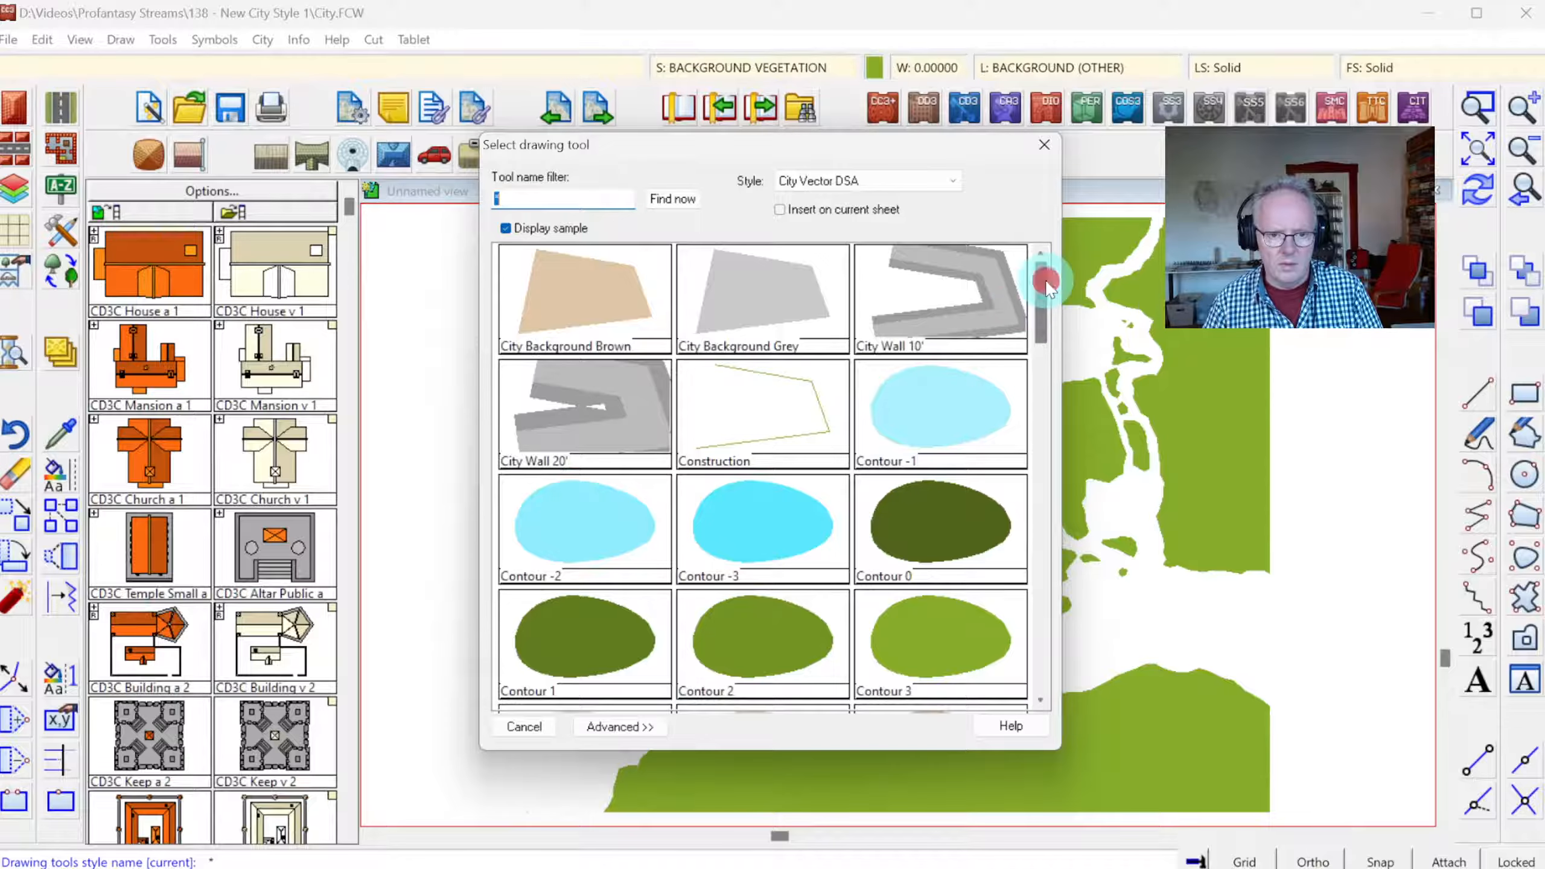
drag(1047, 283, 1005, 618)
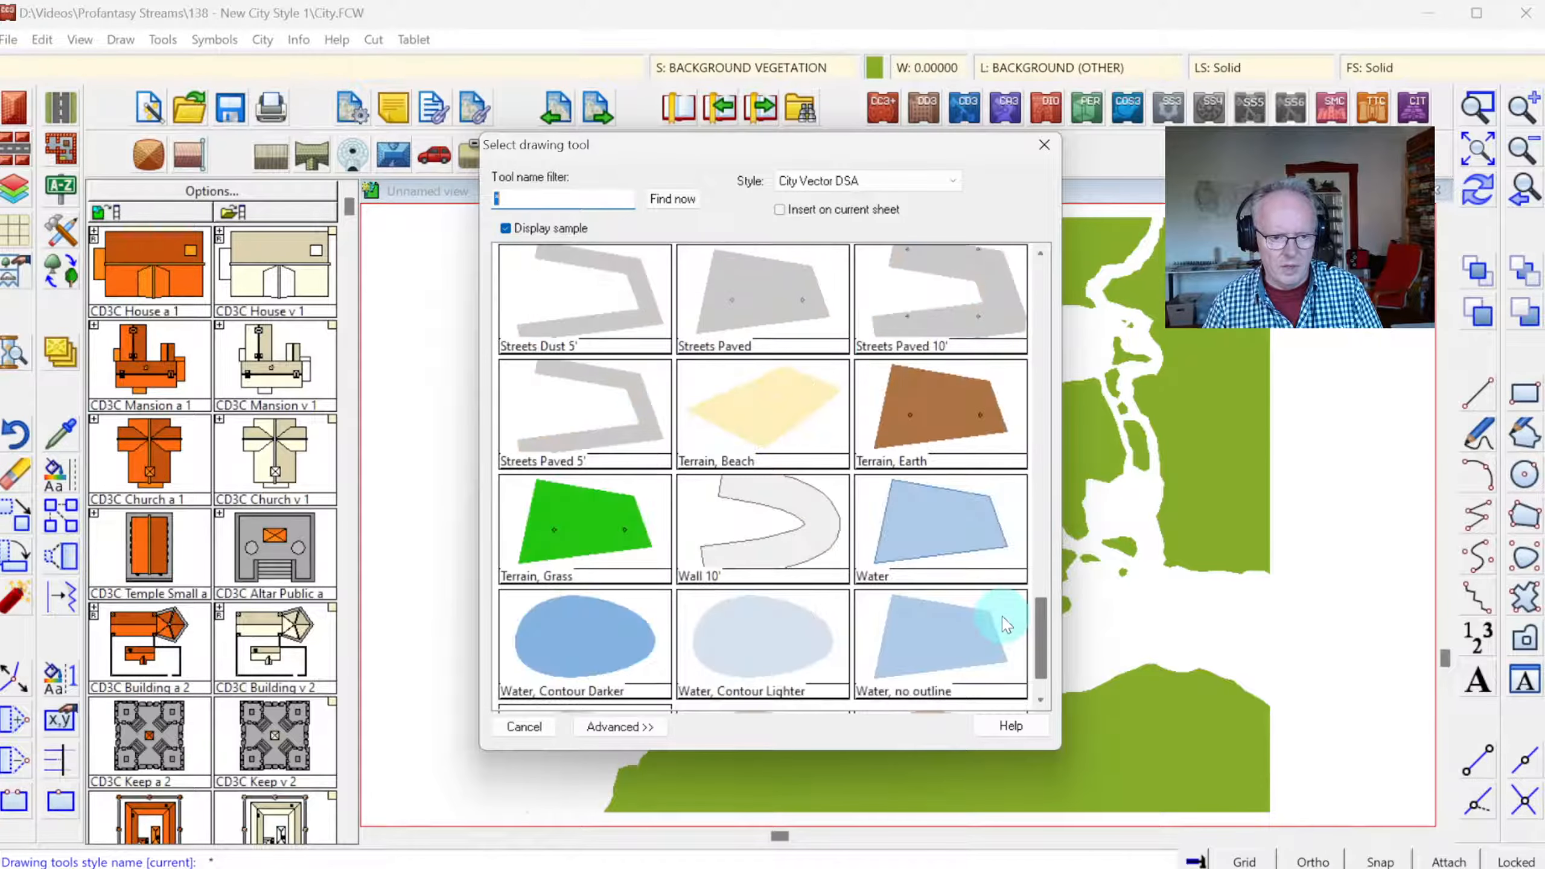
click(540, 536)
click(602, 727)
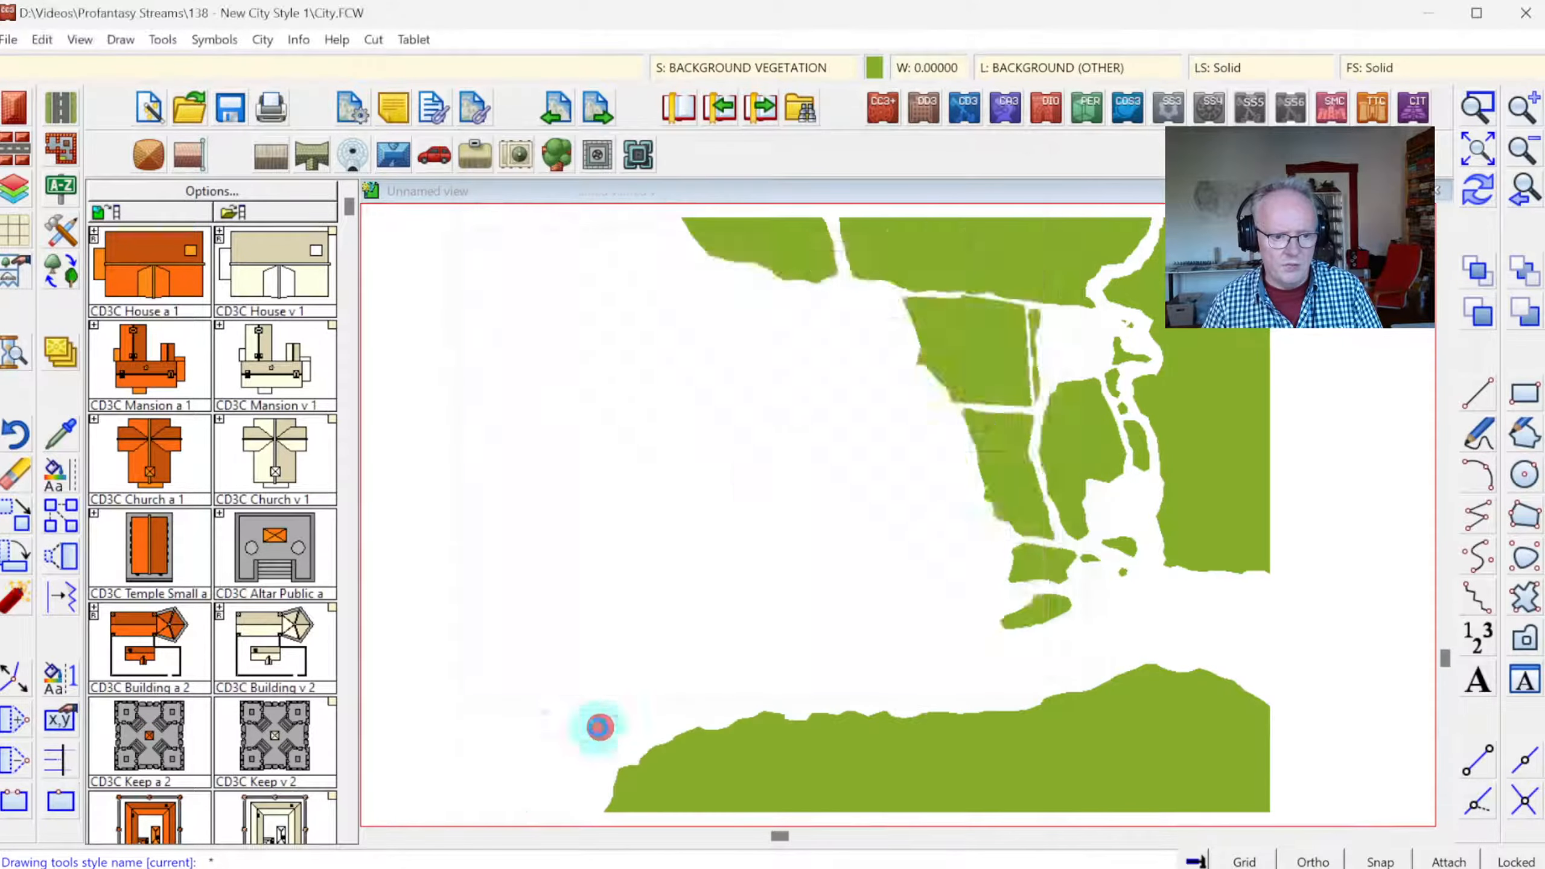
drag(652, 496, 652, 538)
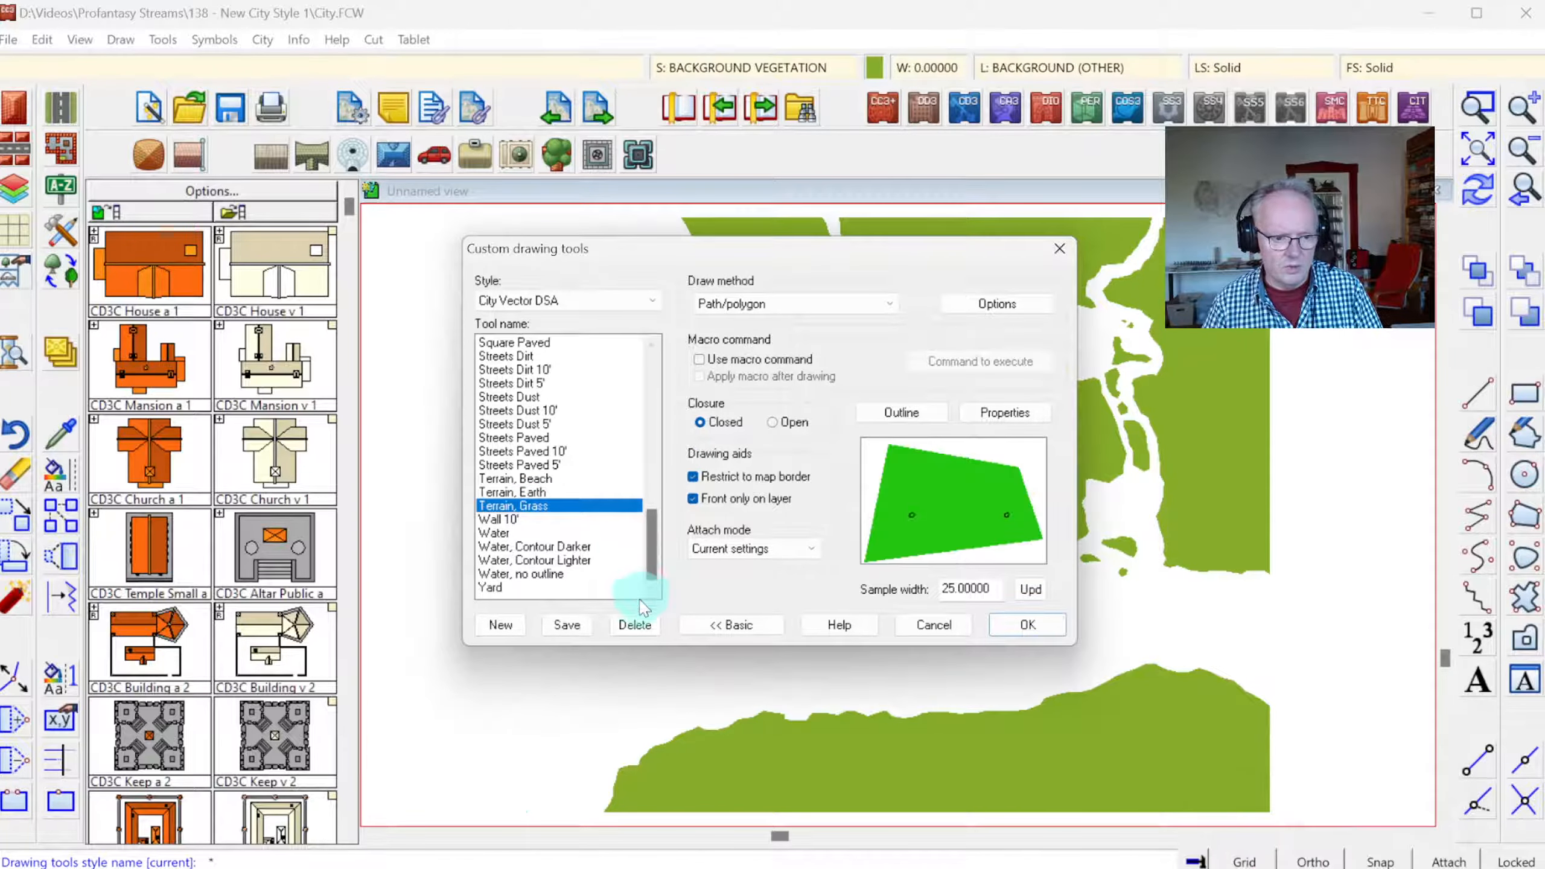
click(635, 624)
key(Return)
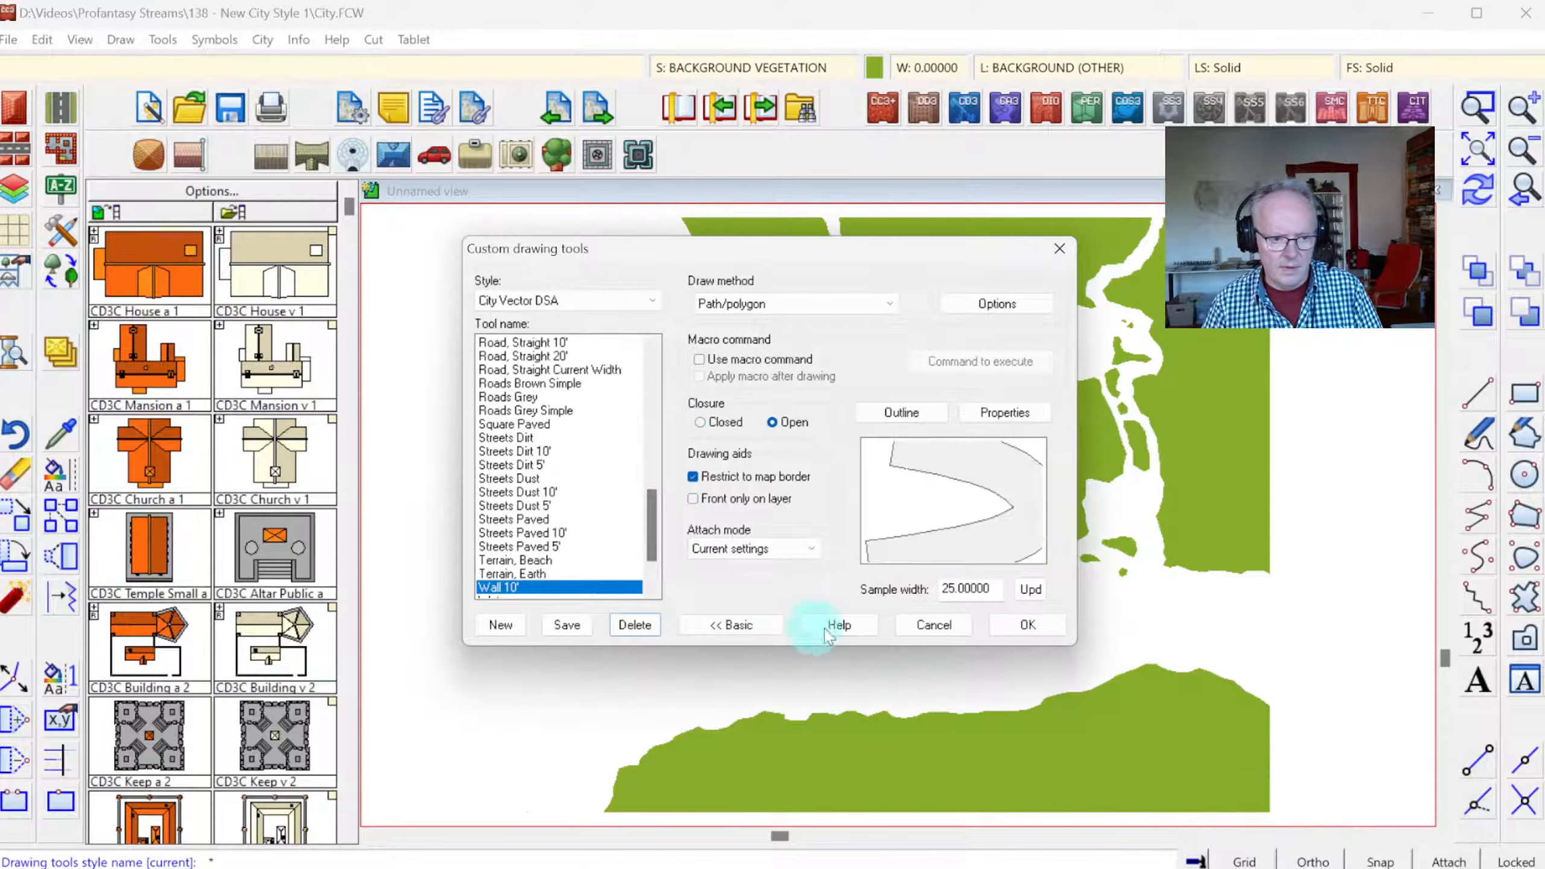
- Create a new drawing tool named "Terrain, Grass" based on the "Terrain, Beach" tool
click(547, 560)
click(501, 627)
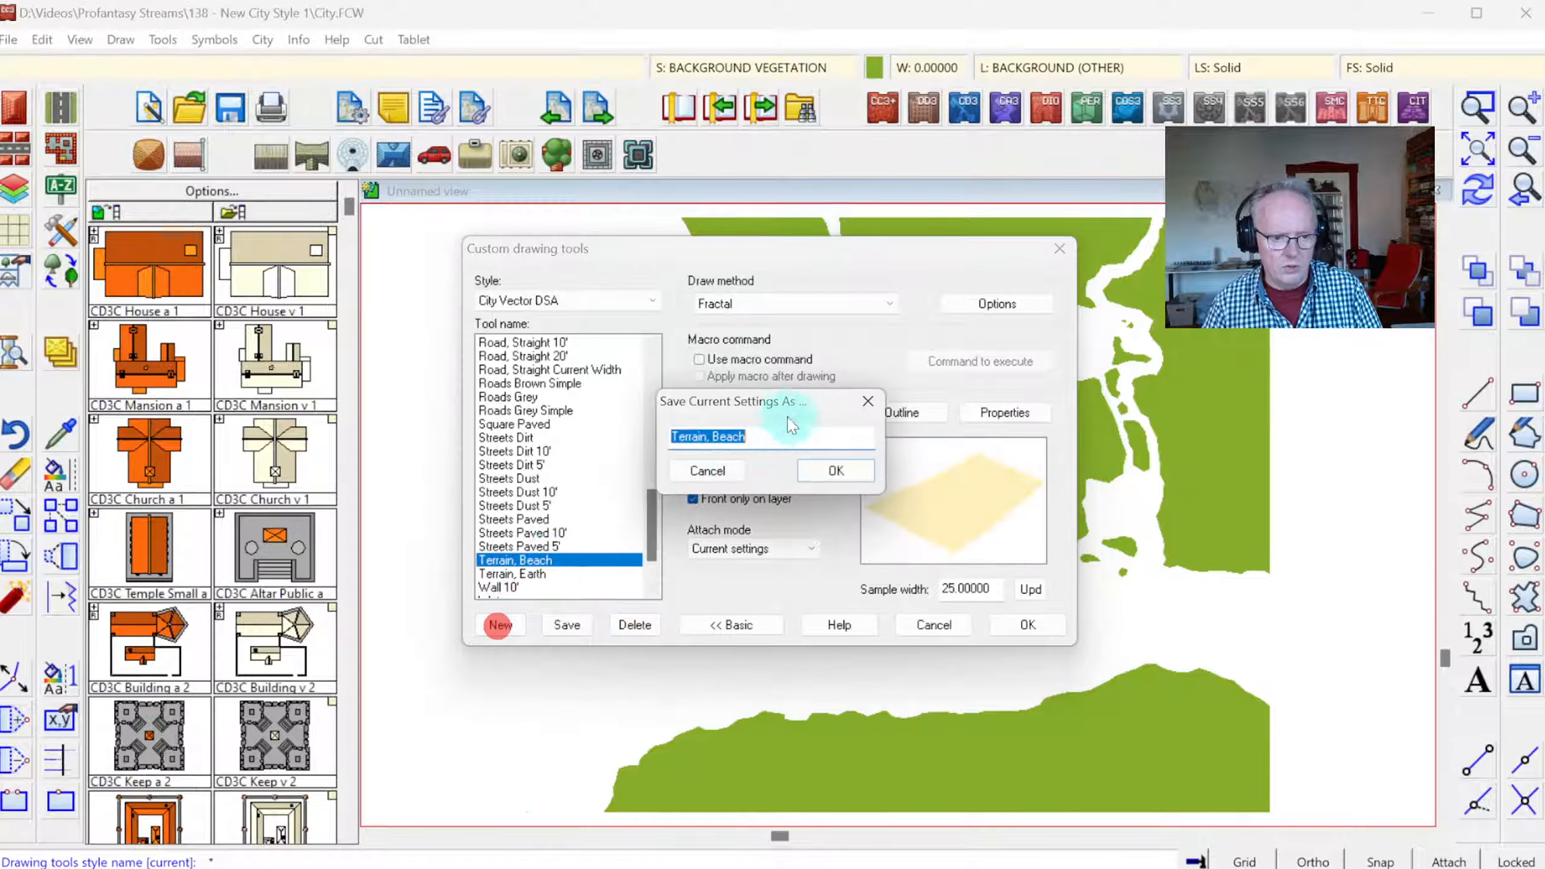
double_click(728, 436)
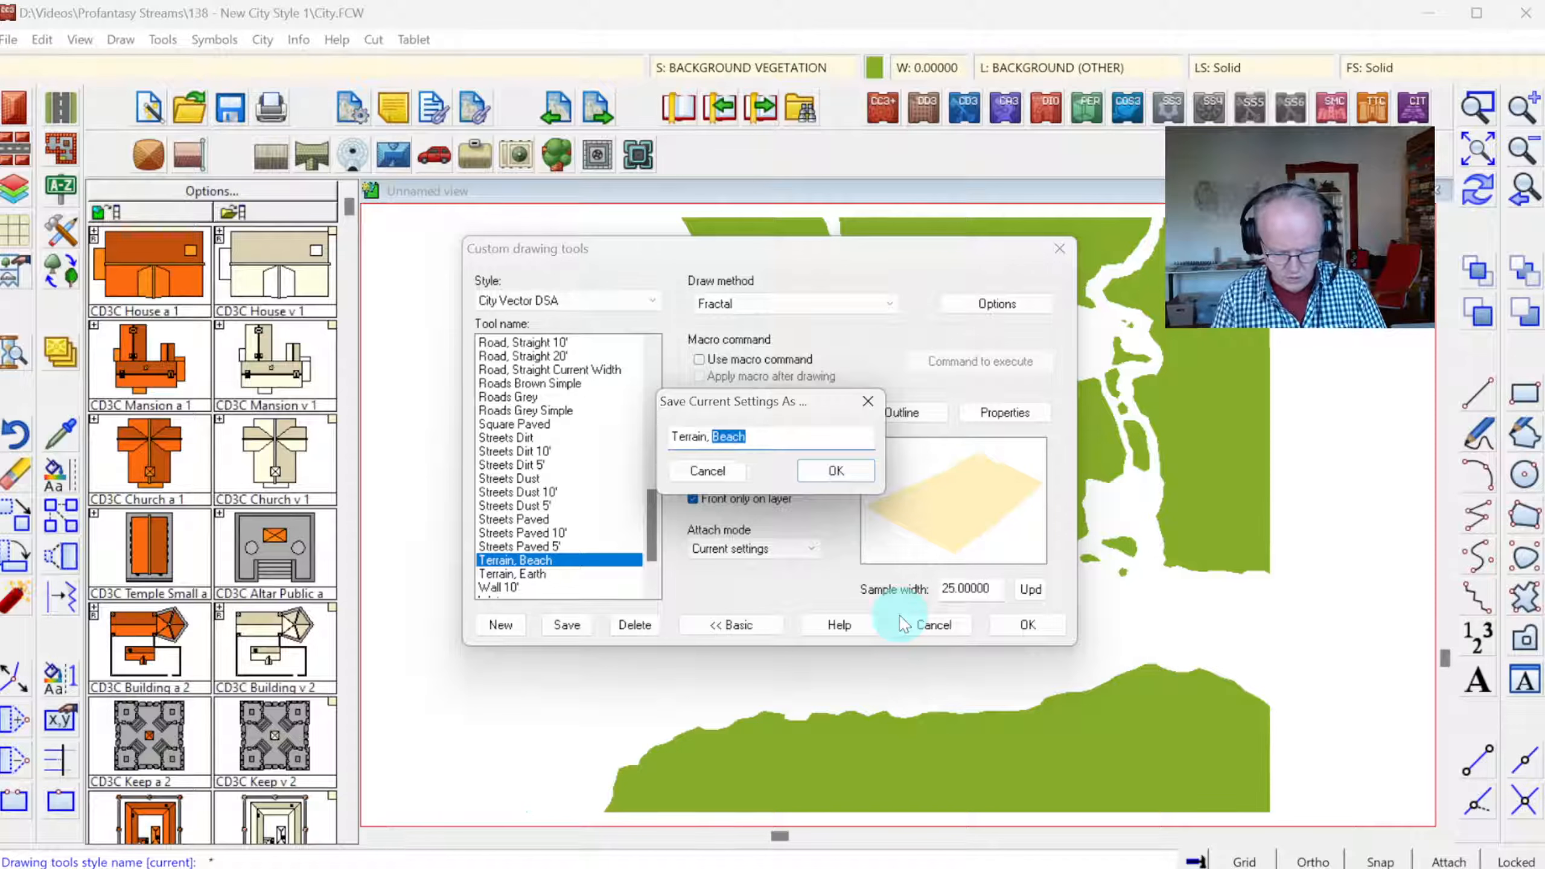
key(Return)
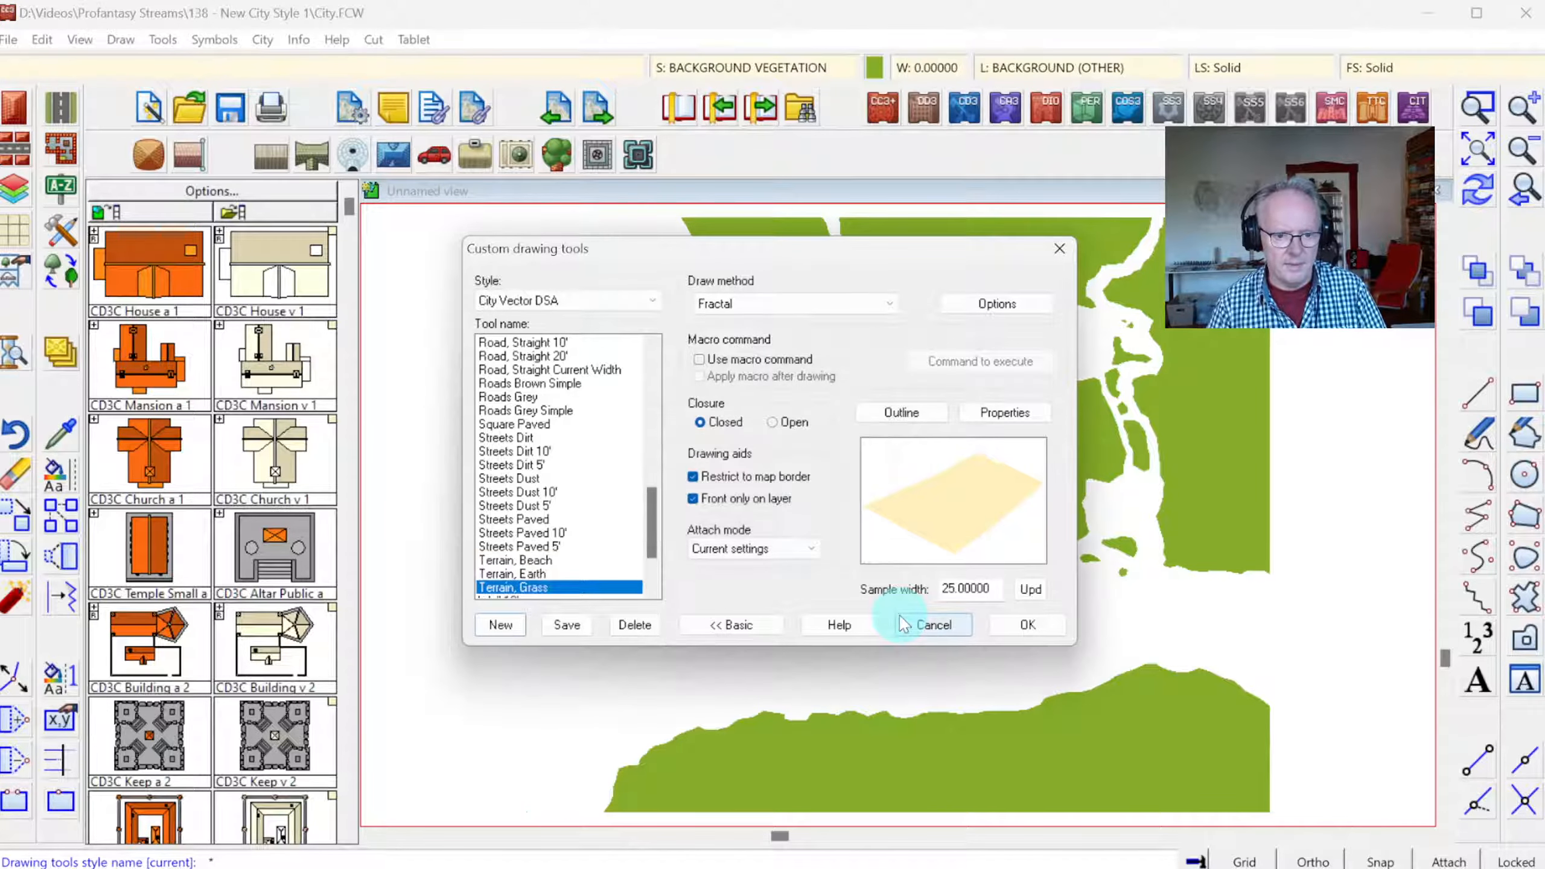
- Set the colour of the "Terrain, Grass" tool to the green number 116 in its properties
click(998, 413)
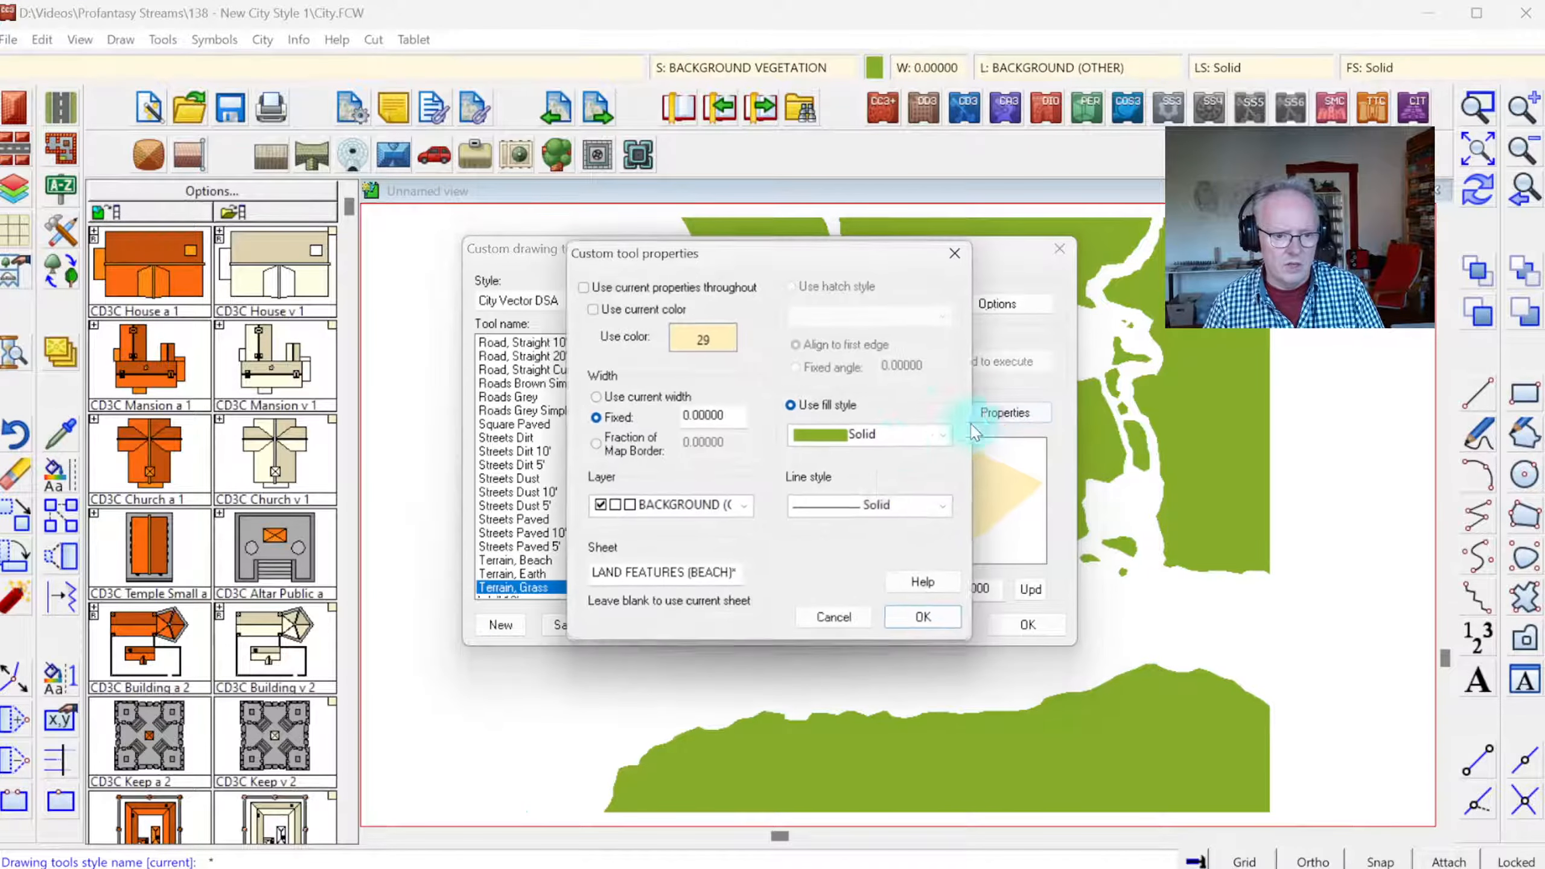
click(724, 340)
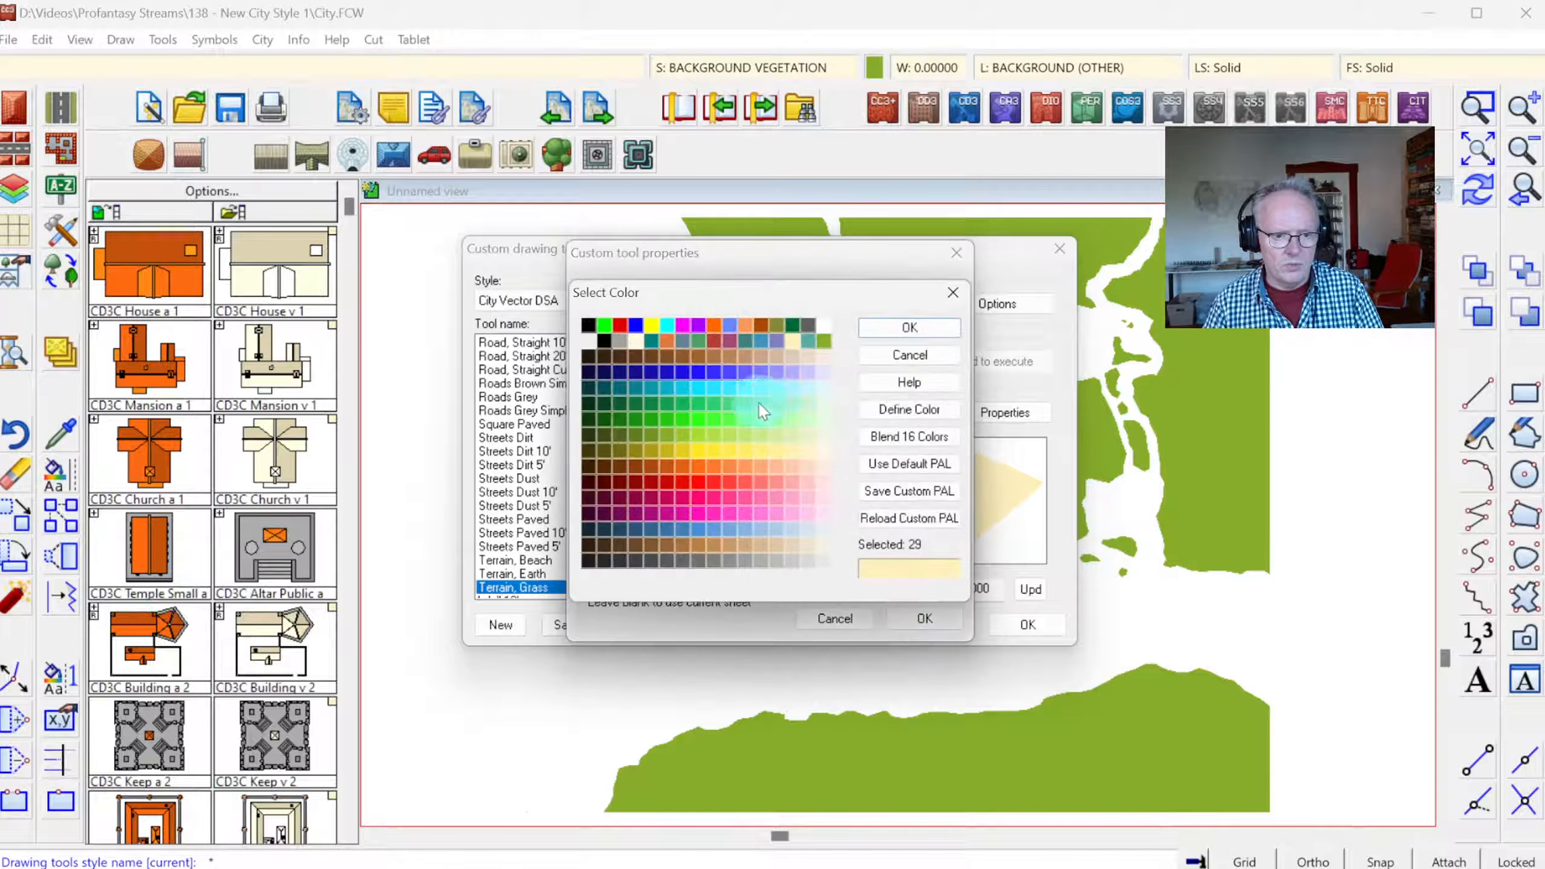
click(669, 416)
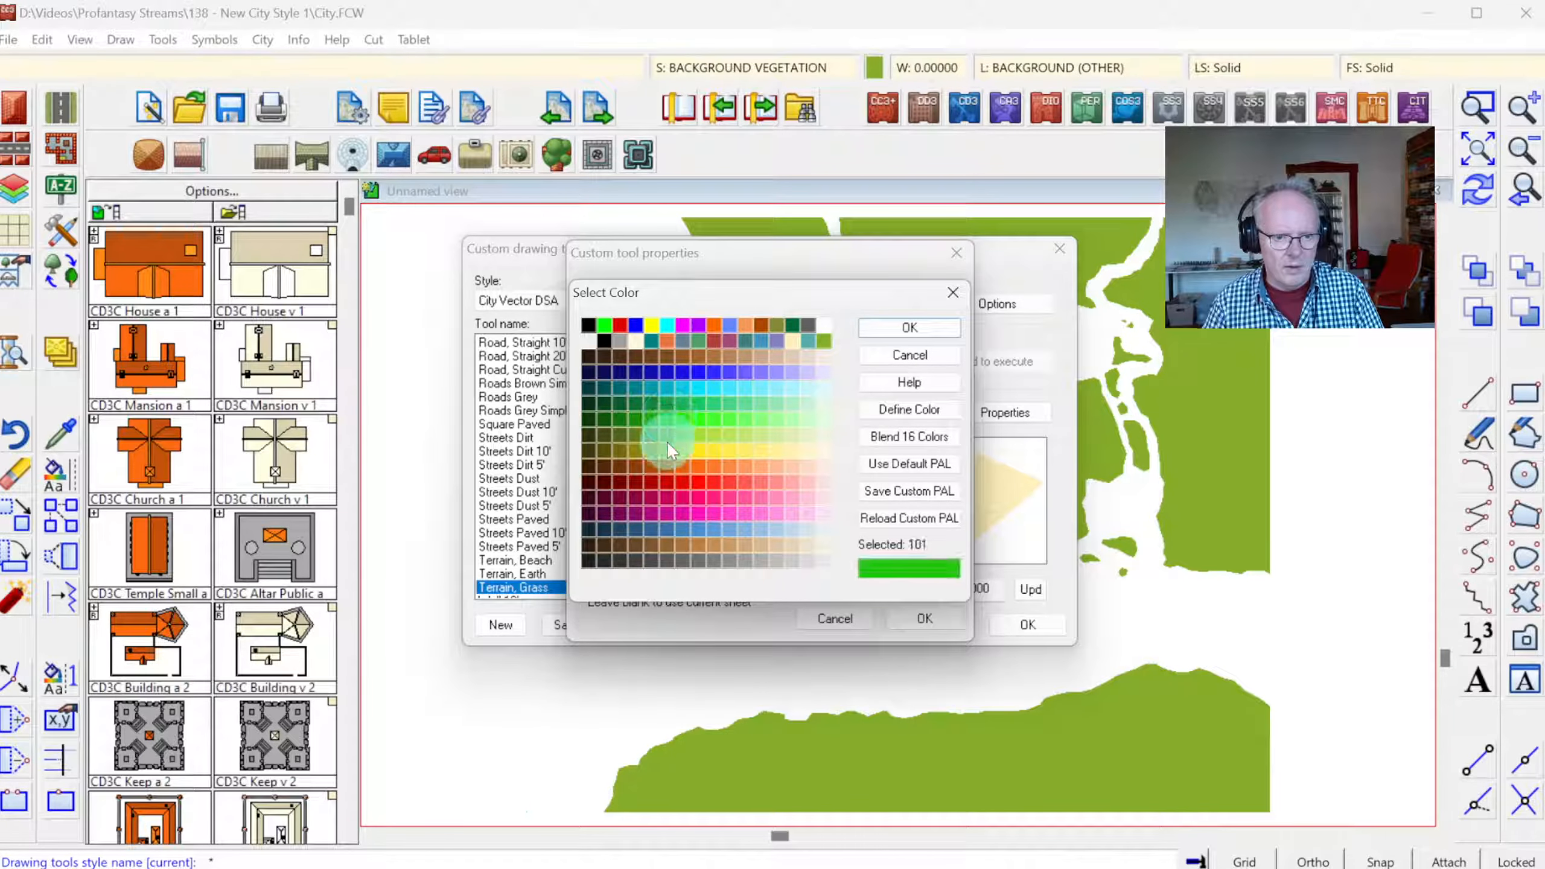
click(678, 431)
click(668, 424)
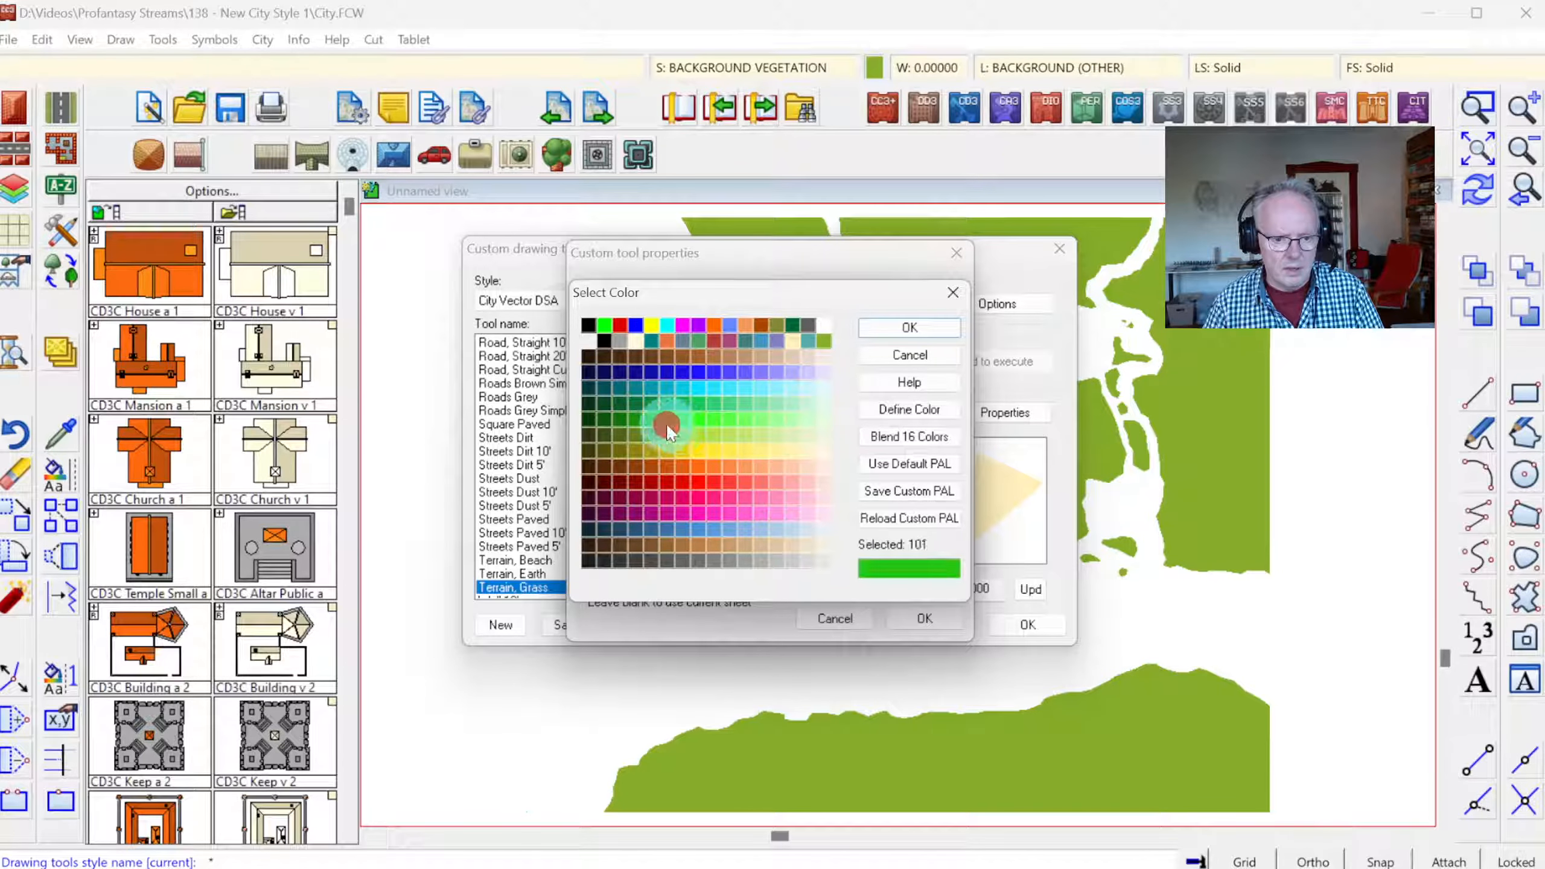
click(669, 435)
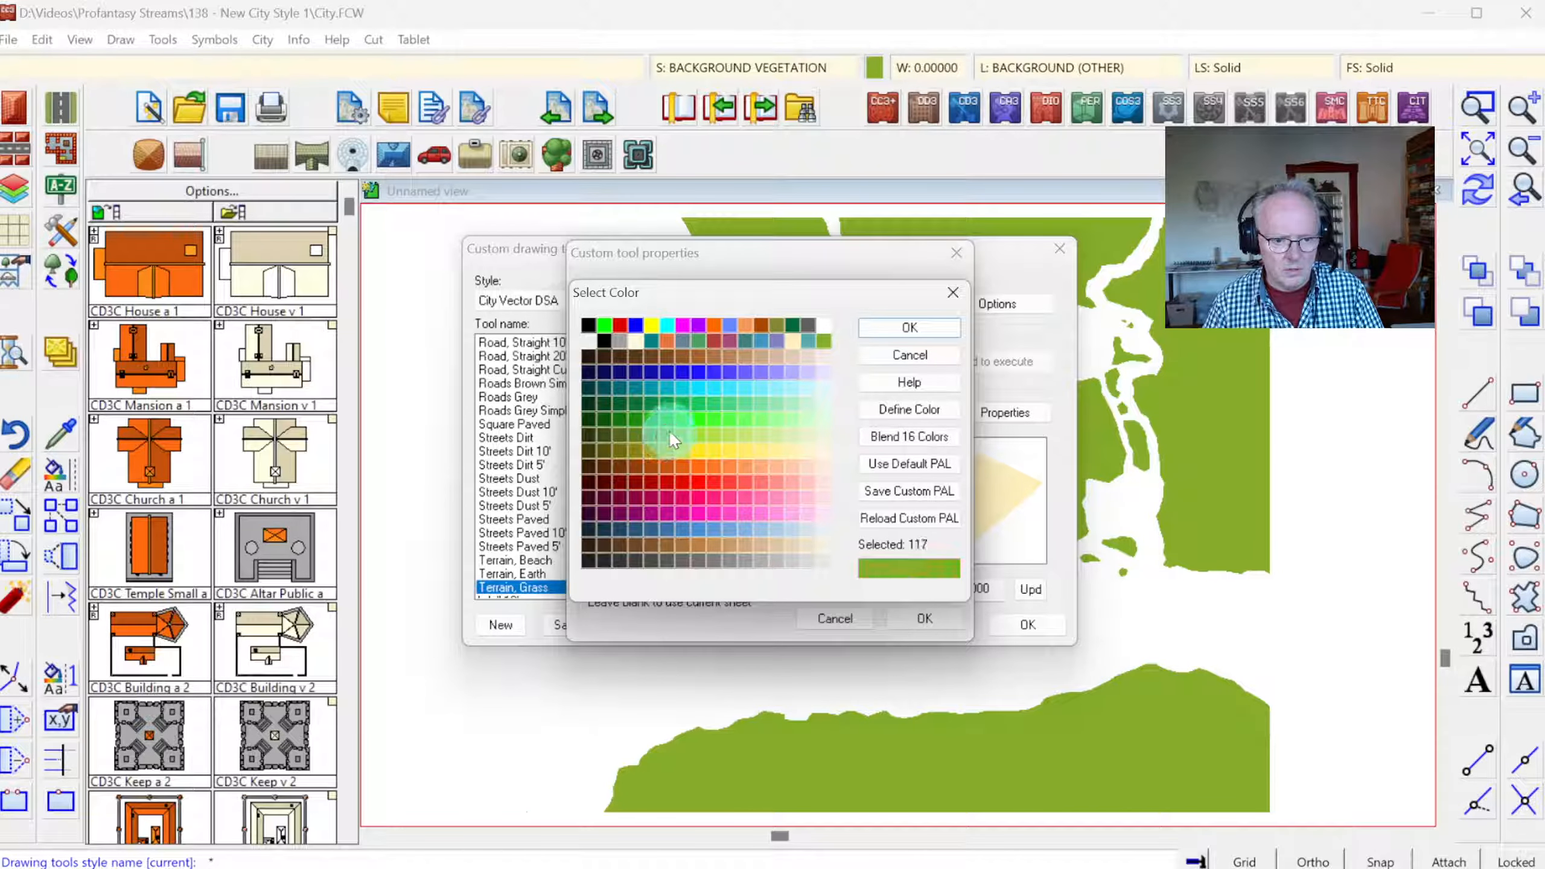
click(908, 329)
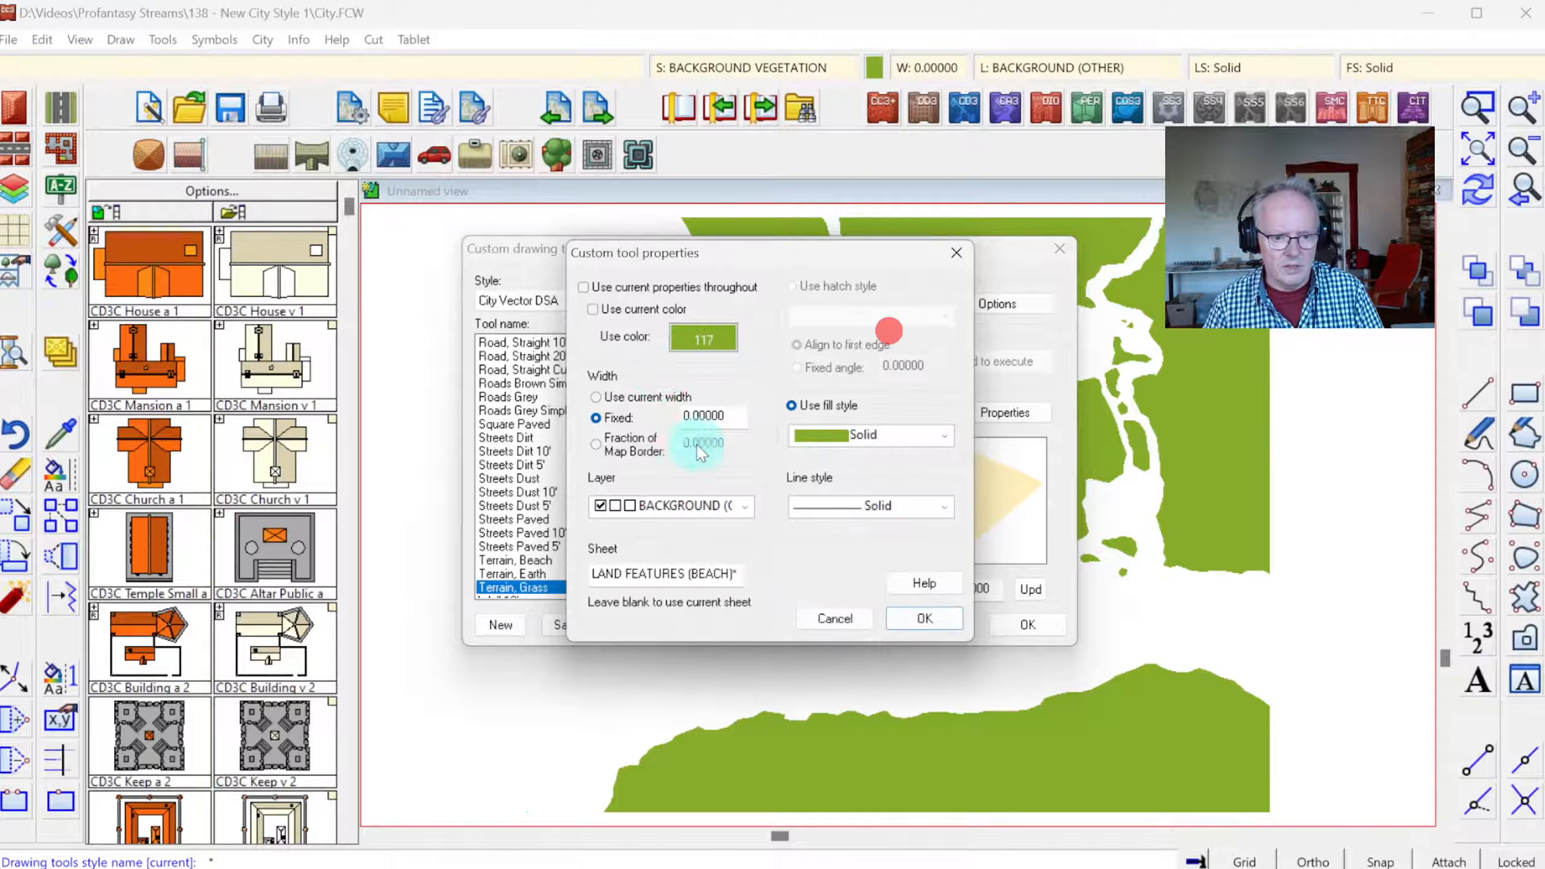
click(689, 335)
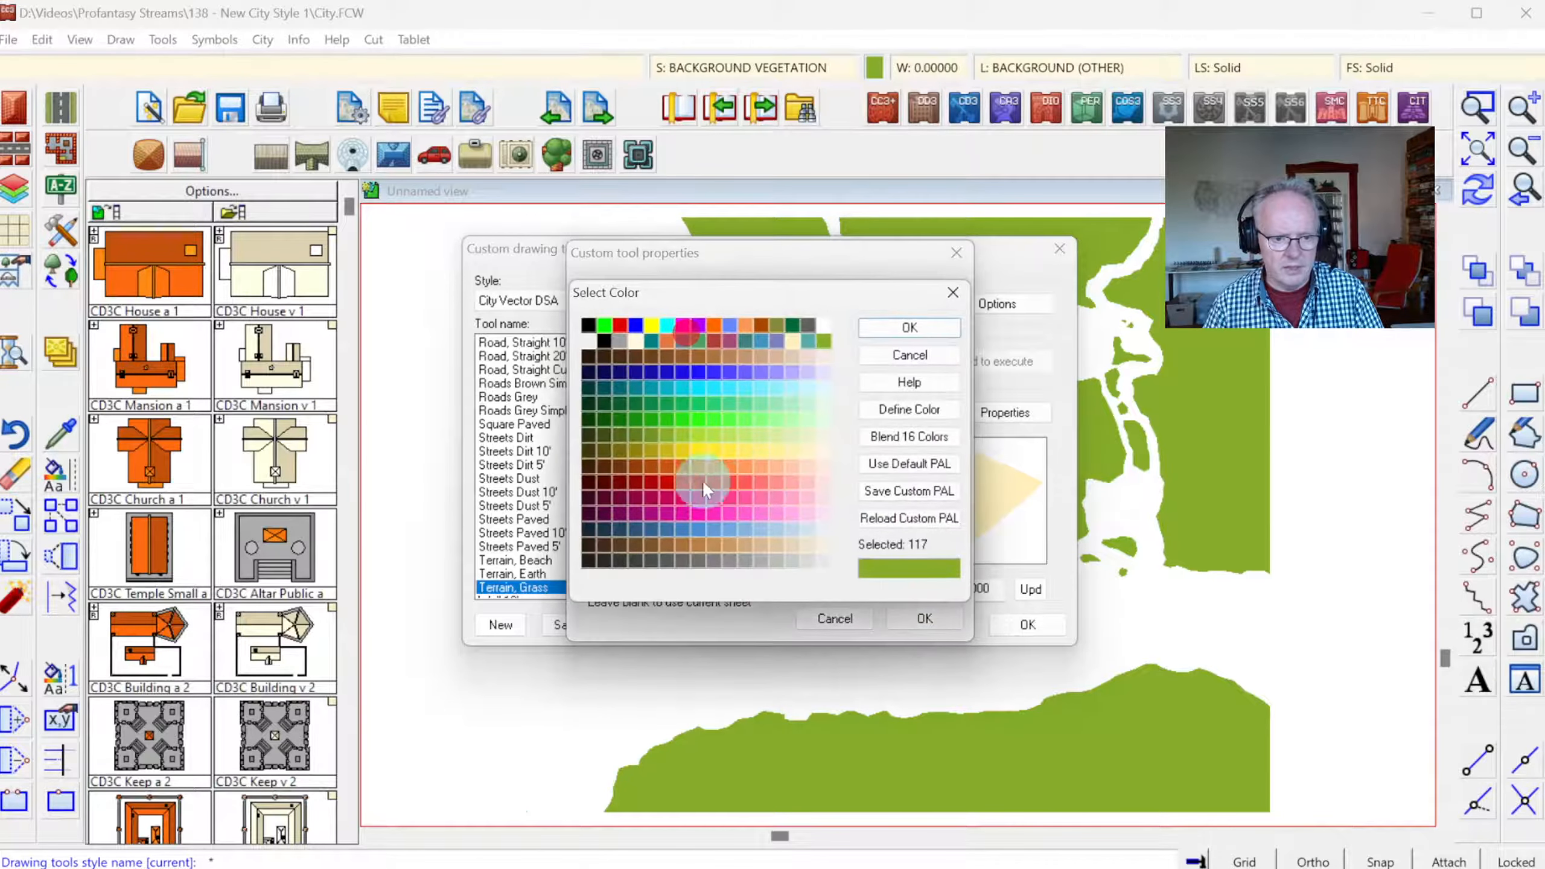
click(653, 429)
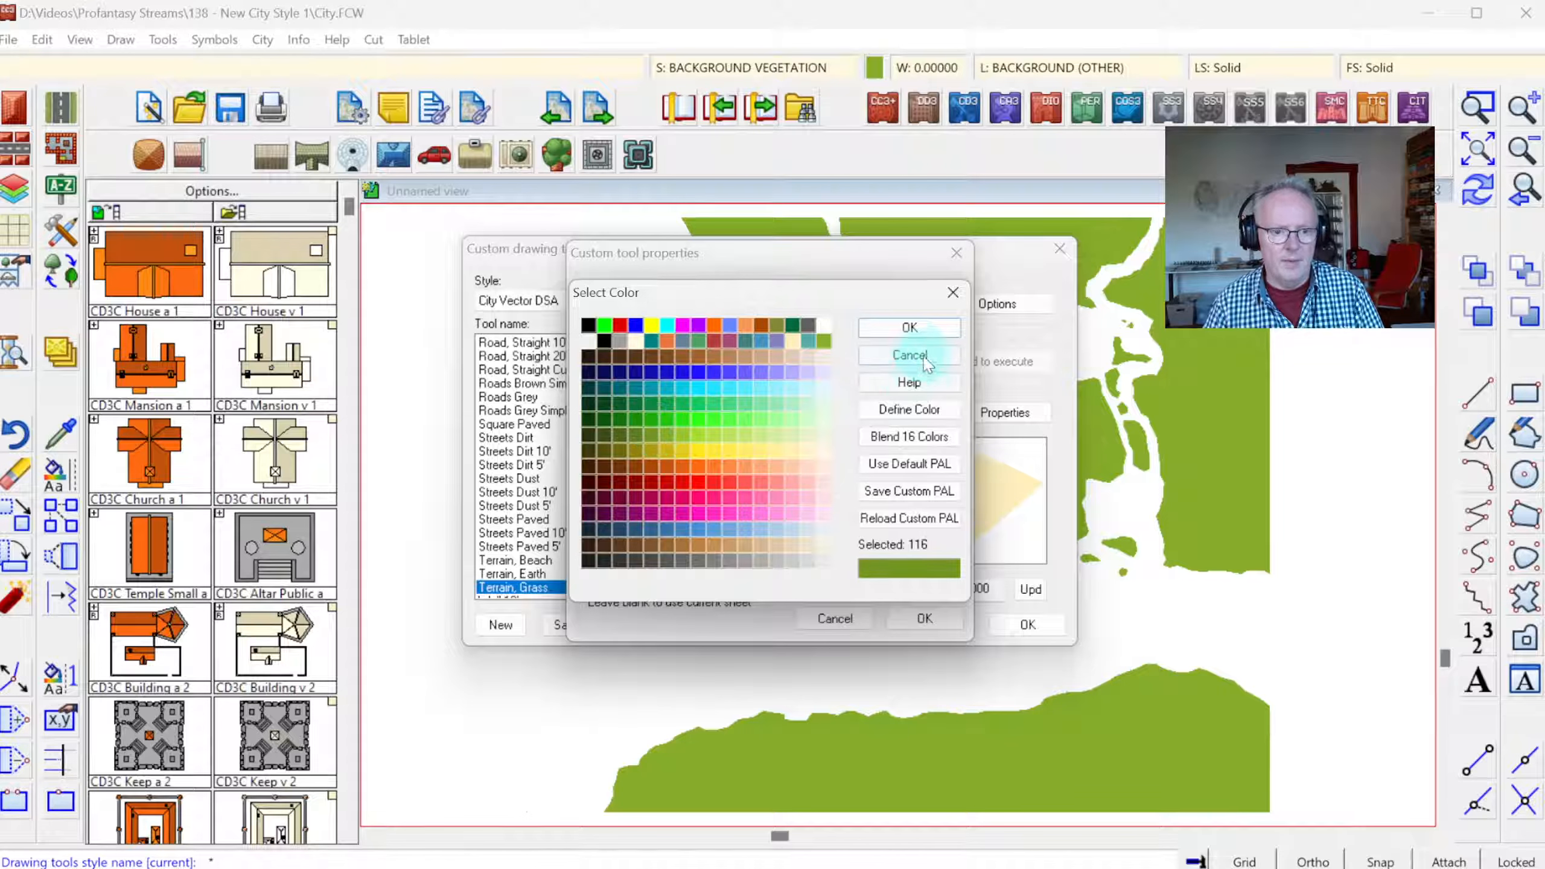
click(910, 328)
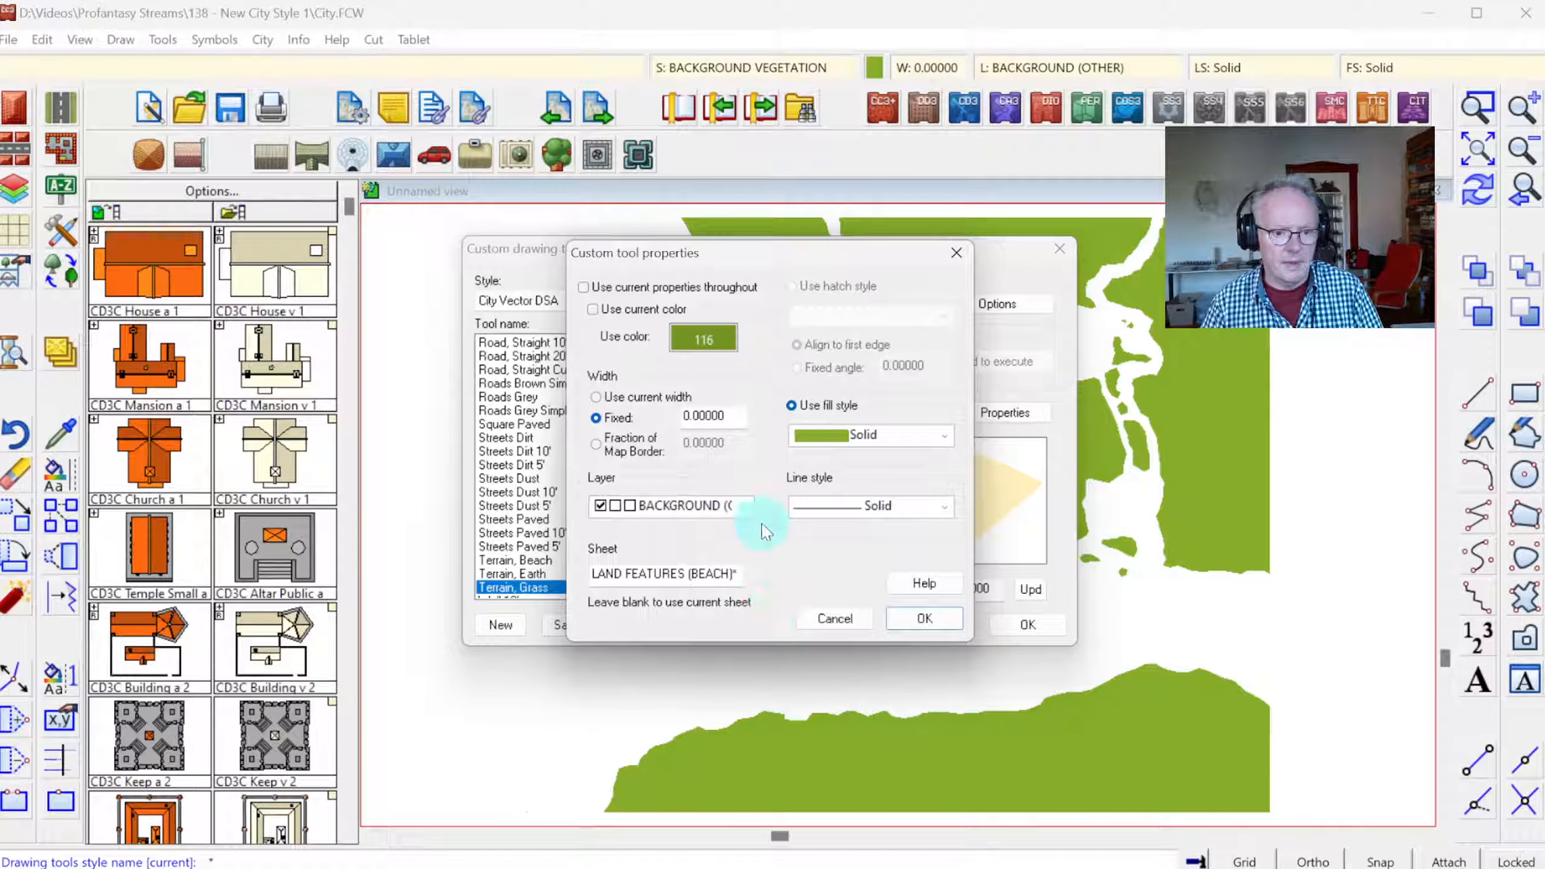
- Assign the "Terrain, Grass" tool to the sheet BACKGROUND VEGETATION* and accept its properties
click(735, 574)
click(633, 576)
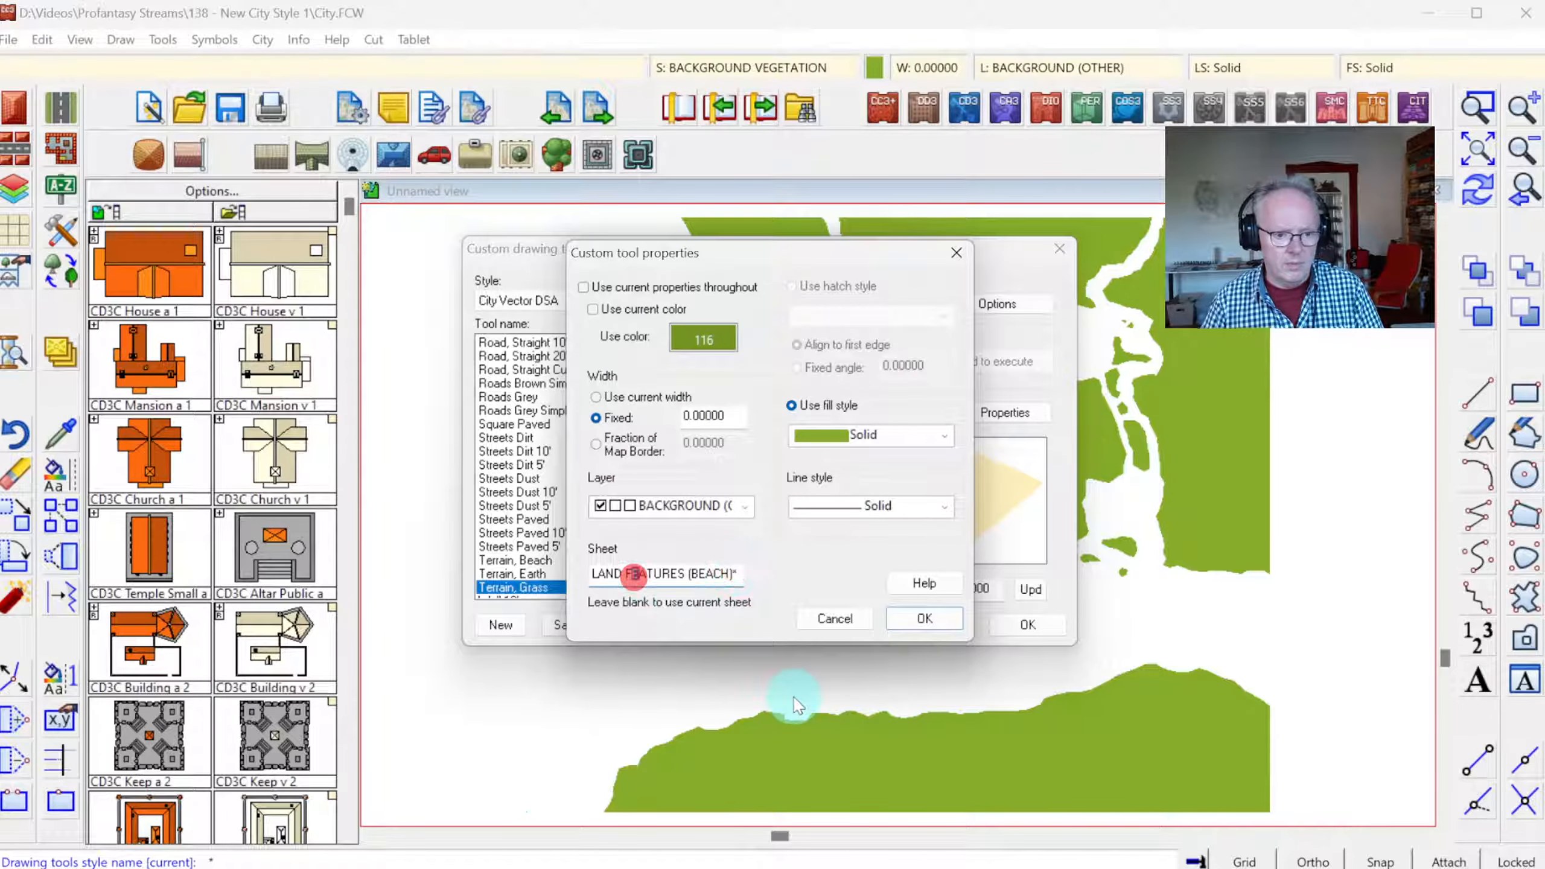
key(shift+End)
text(BA)
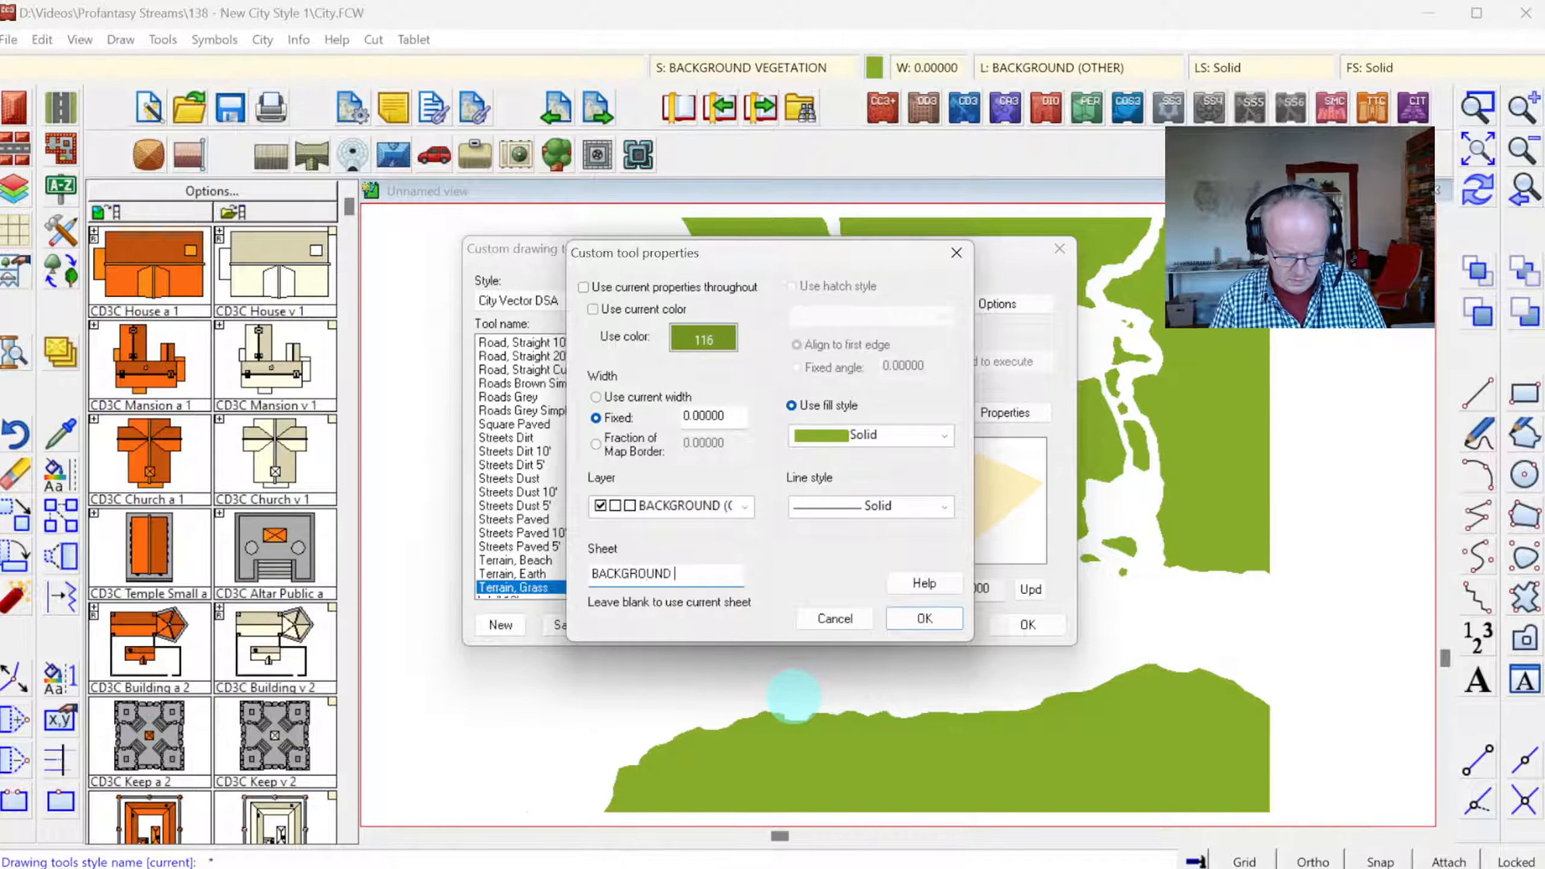
text(CKGROUND VEGETATION)
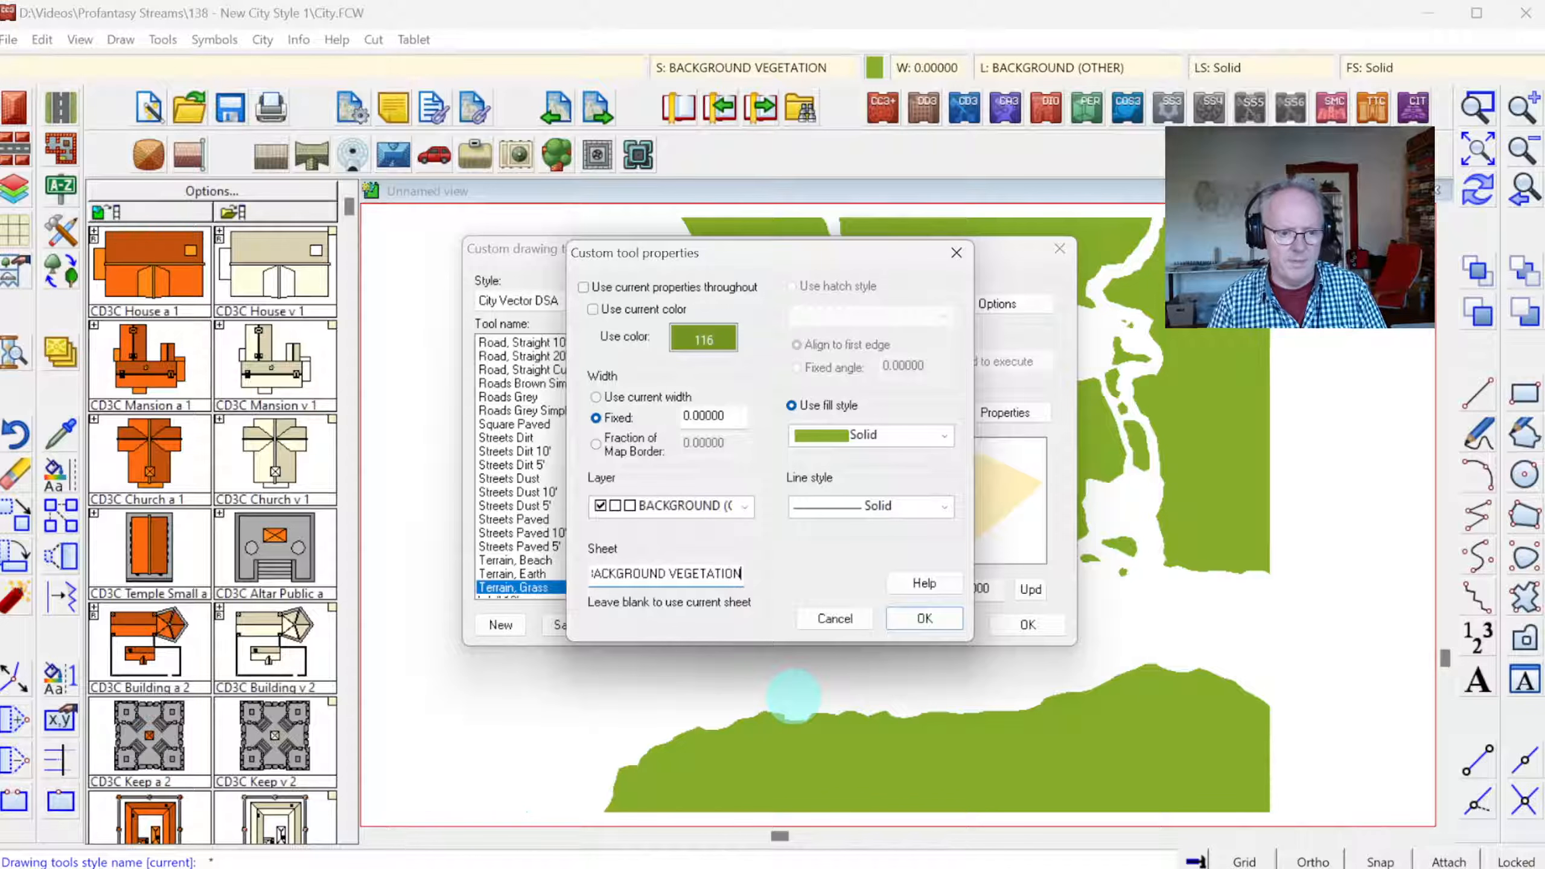
text(*)
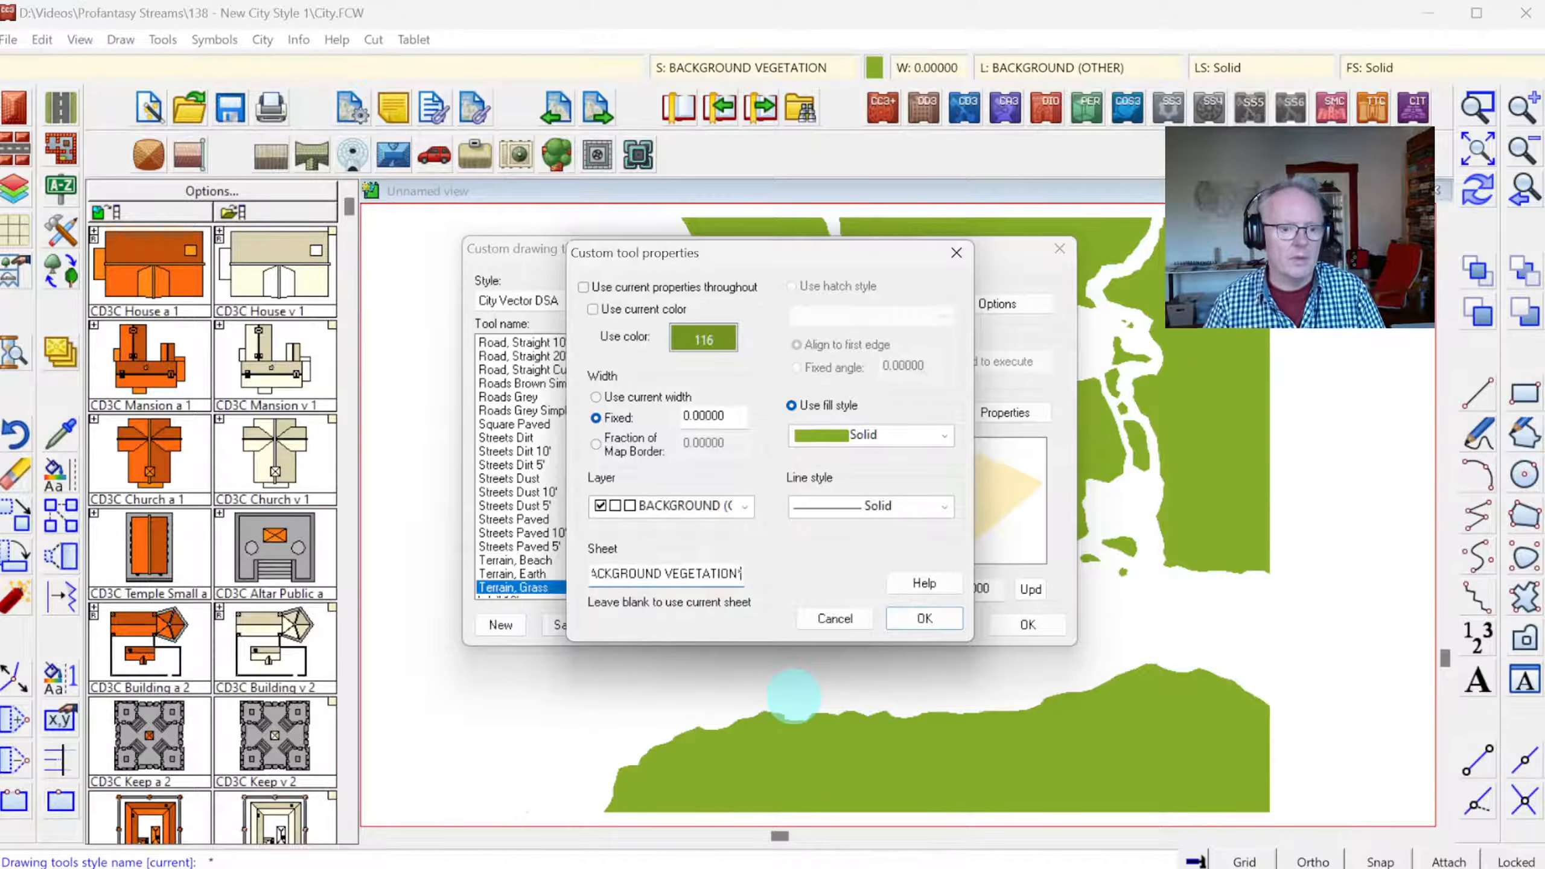
click(926, 628)
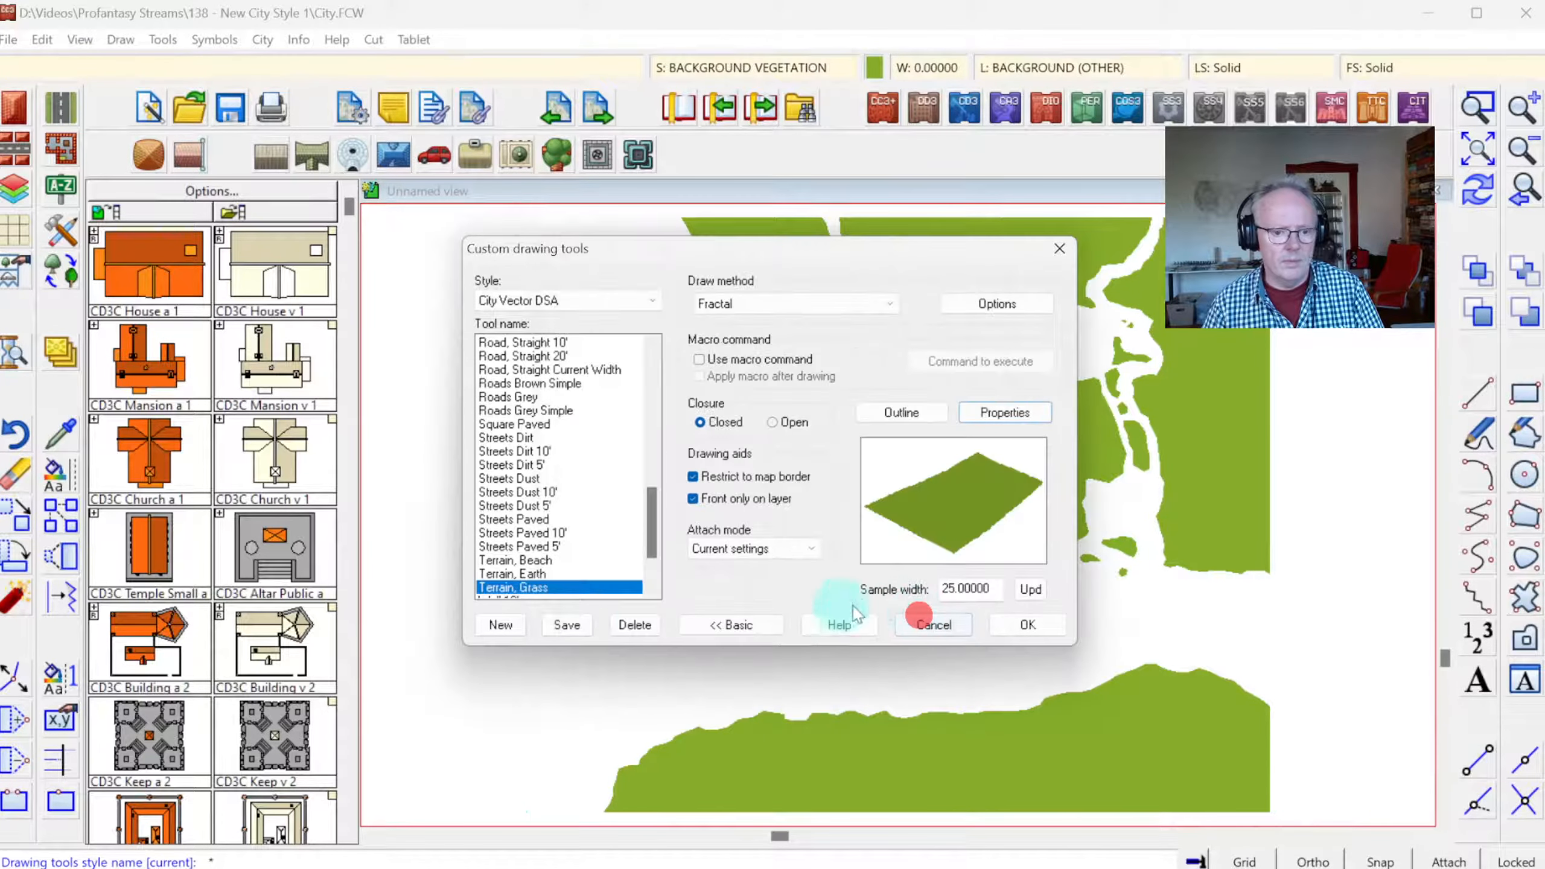
- Save the "Terrain, Grass" tool and accept the custom drawing tool settings
click(566, 628)
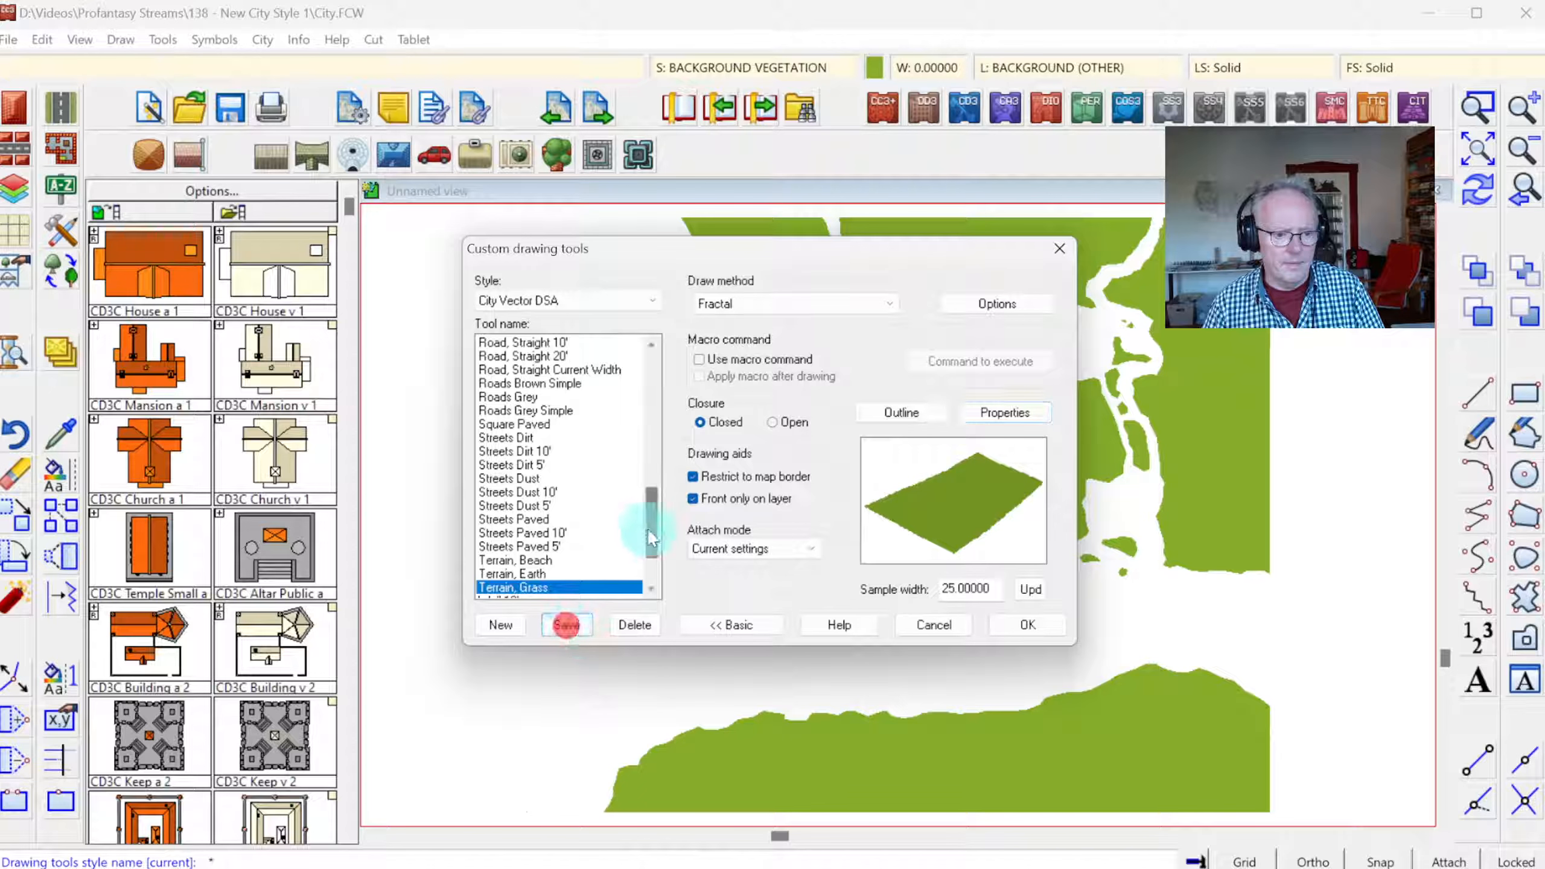
drag(649, 516, 670, 558)
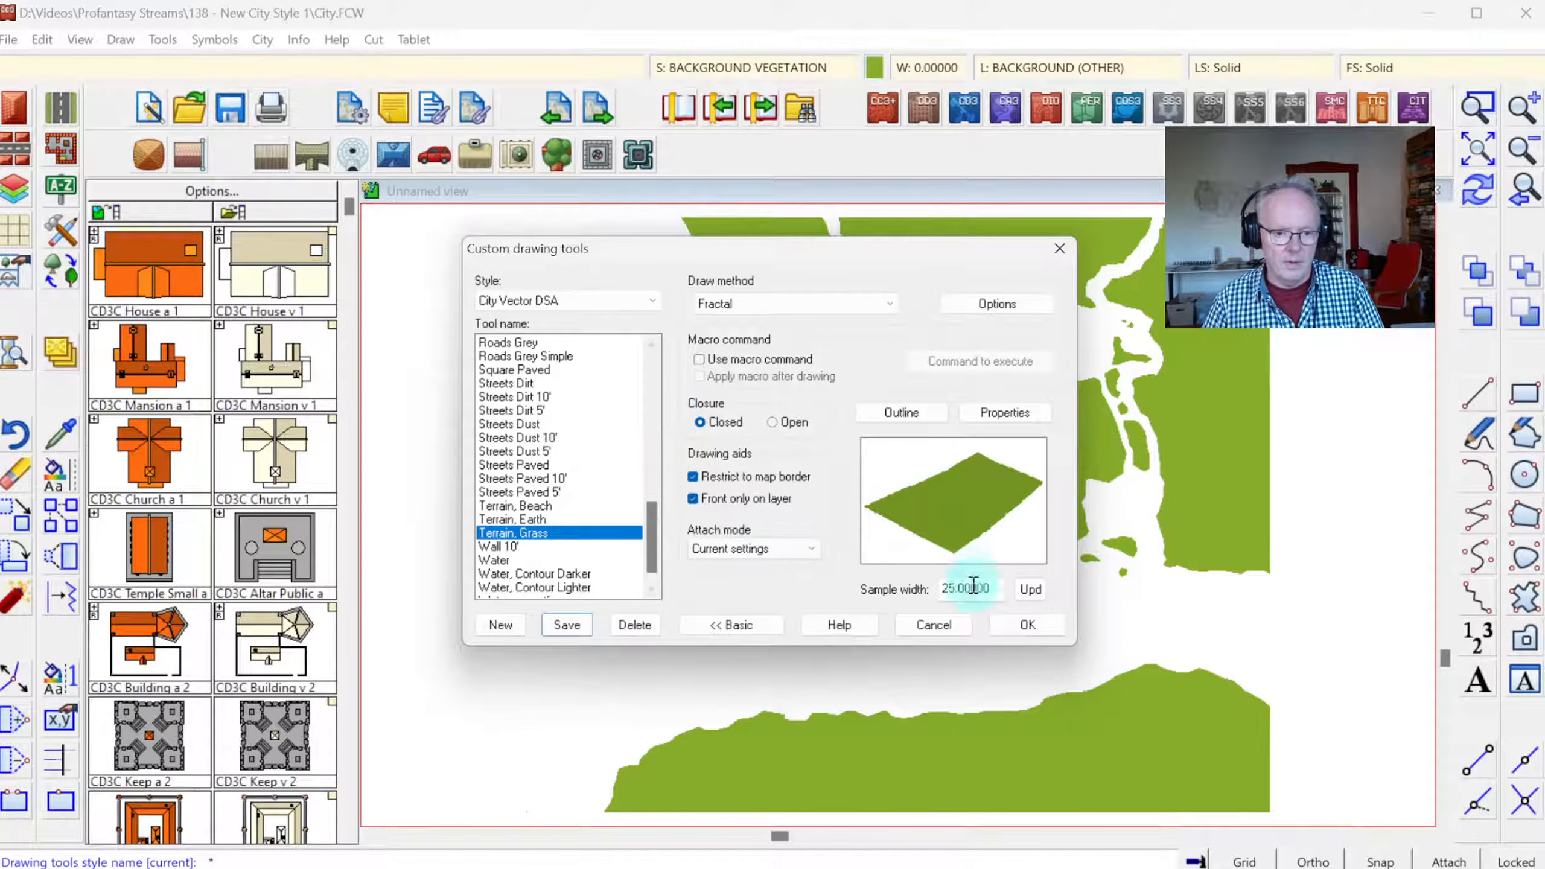
click(1013, 627)
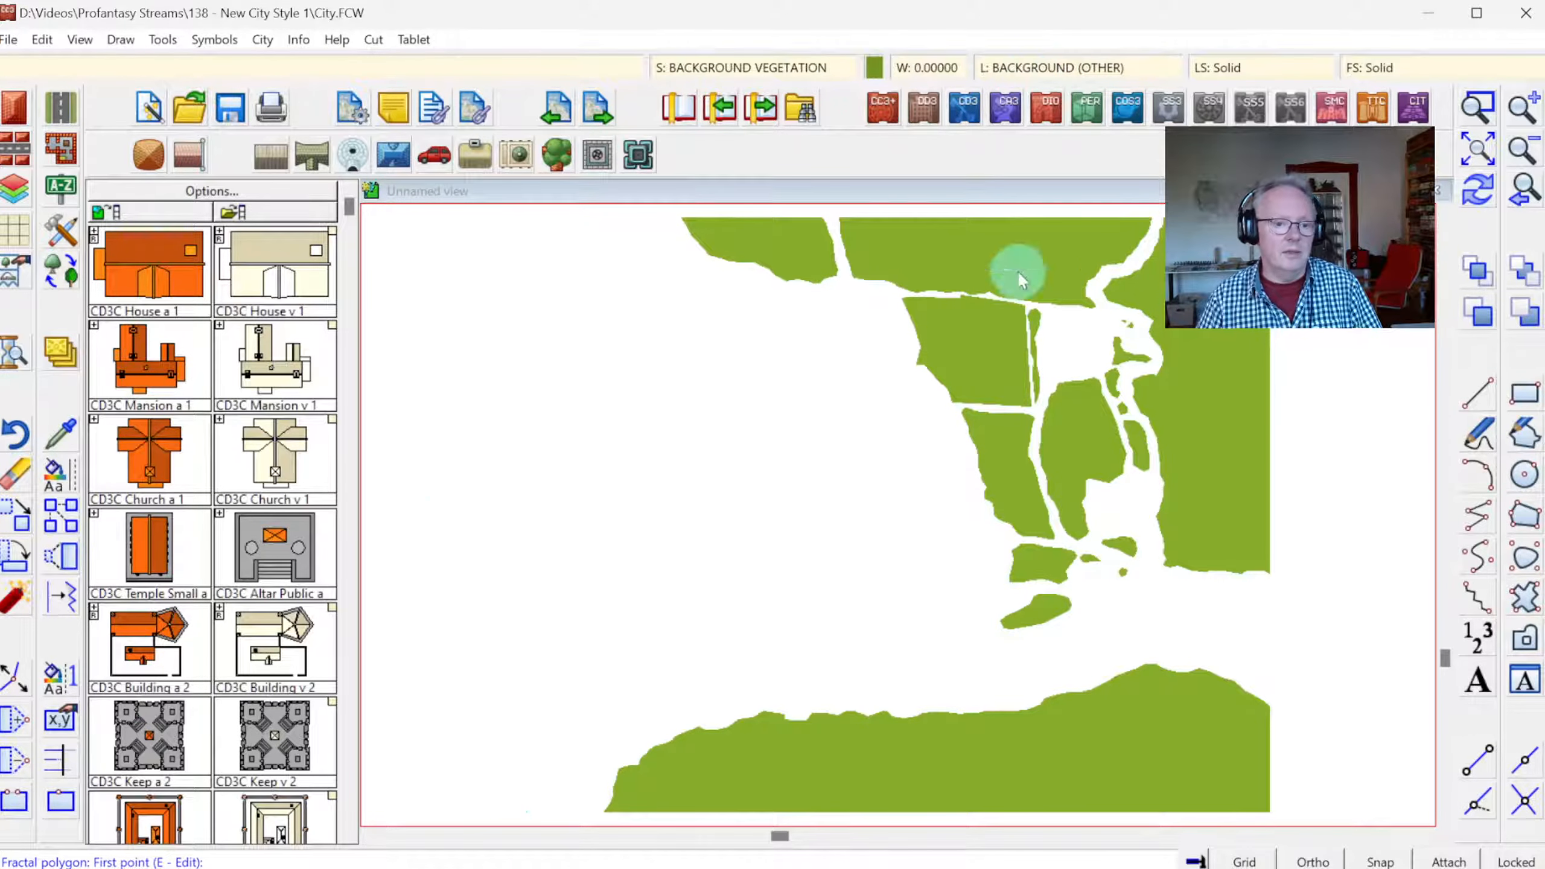
- Look through the drawing's complete layer list from BACKGROUND to WATER/RIVERS without changing the current layer
click(1016, 68)
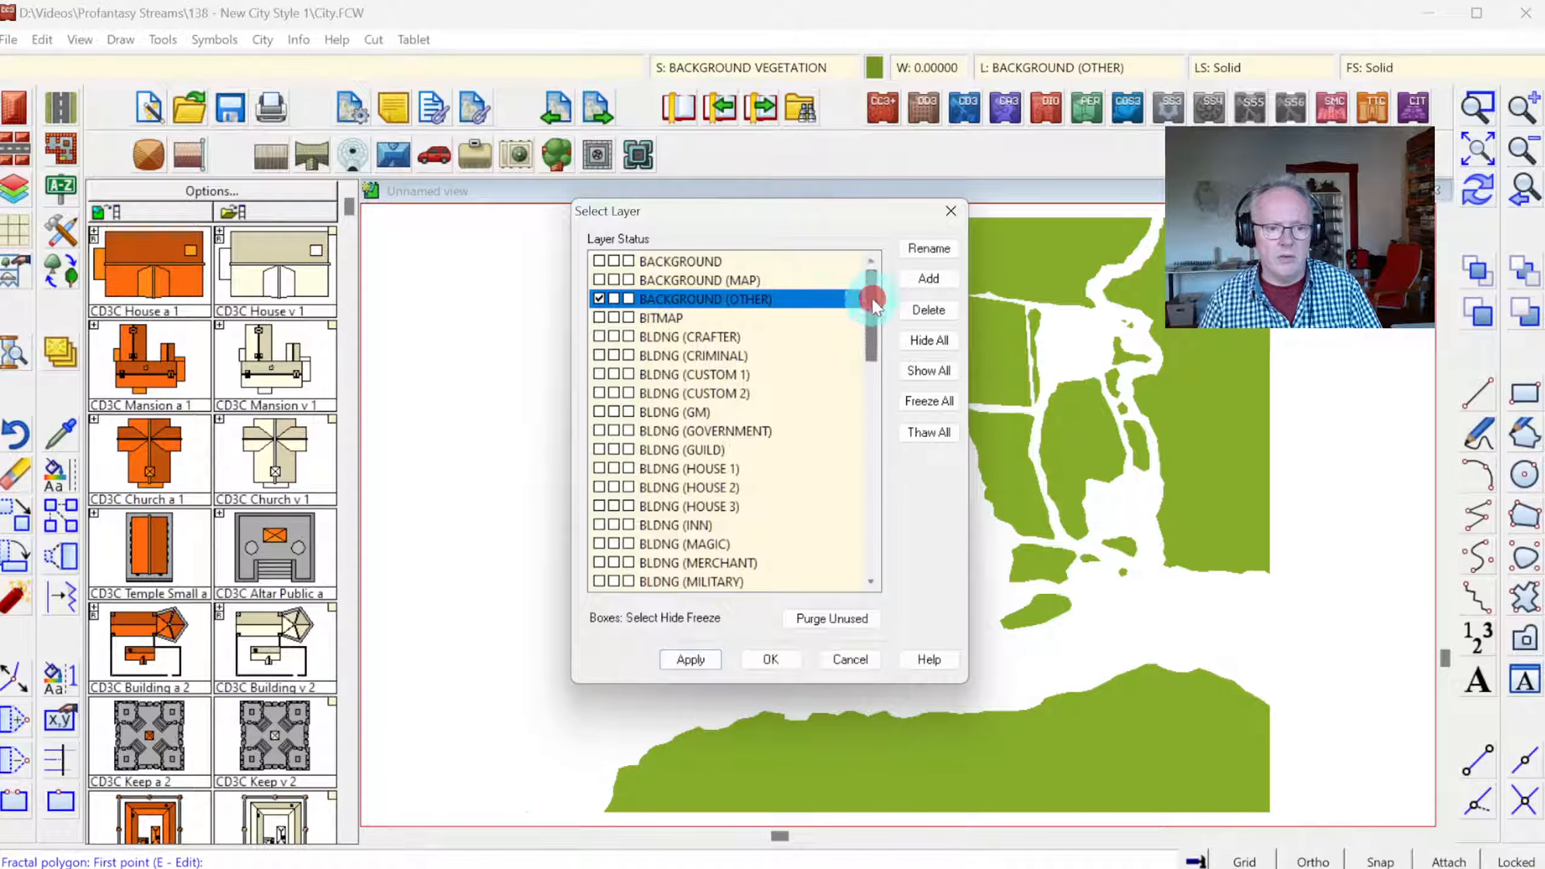
drag(872, 296, 890, 563)
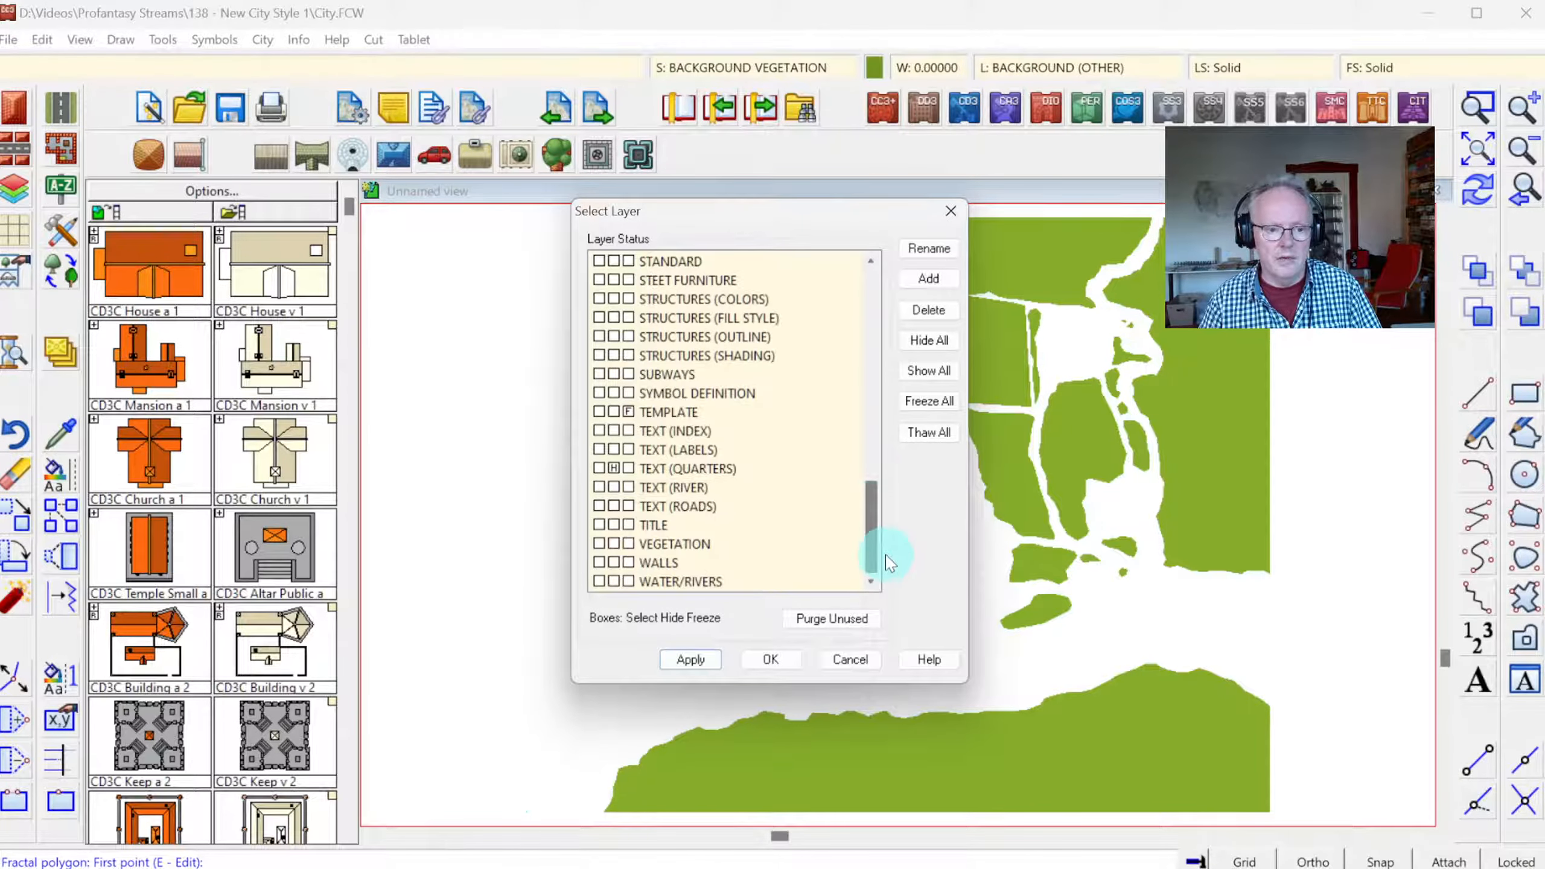
drag(871, 508, 871, 292)
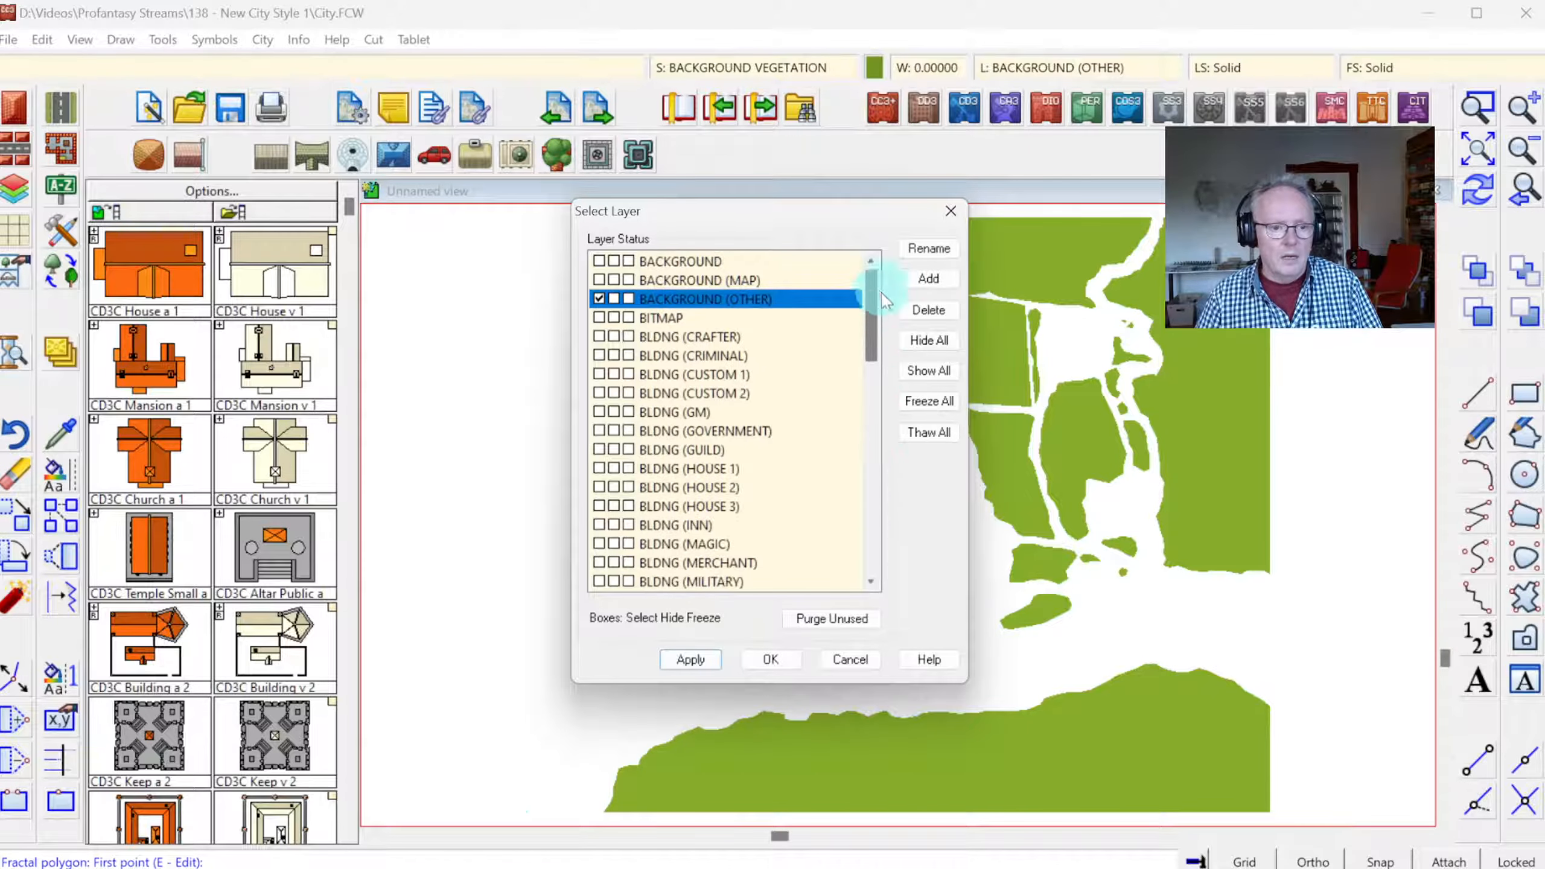
click(952, 212)
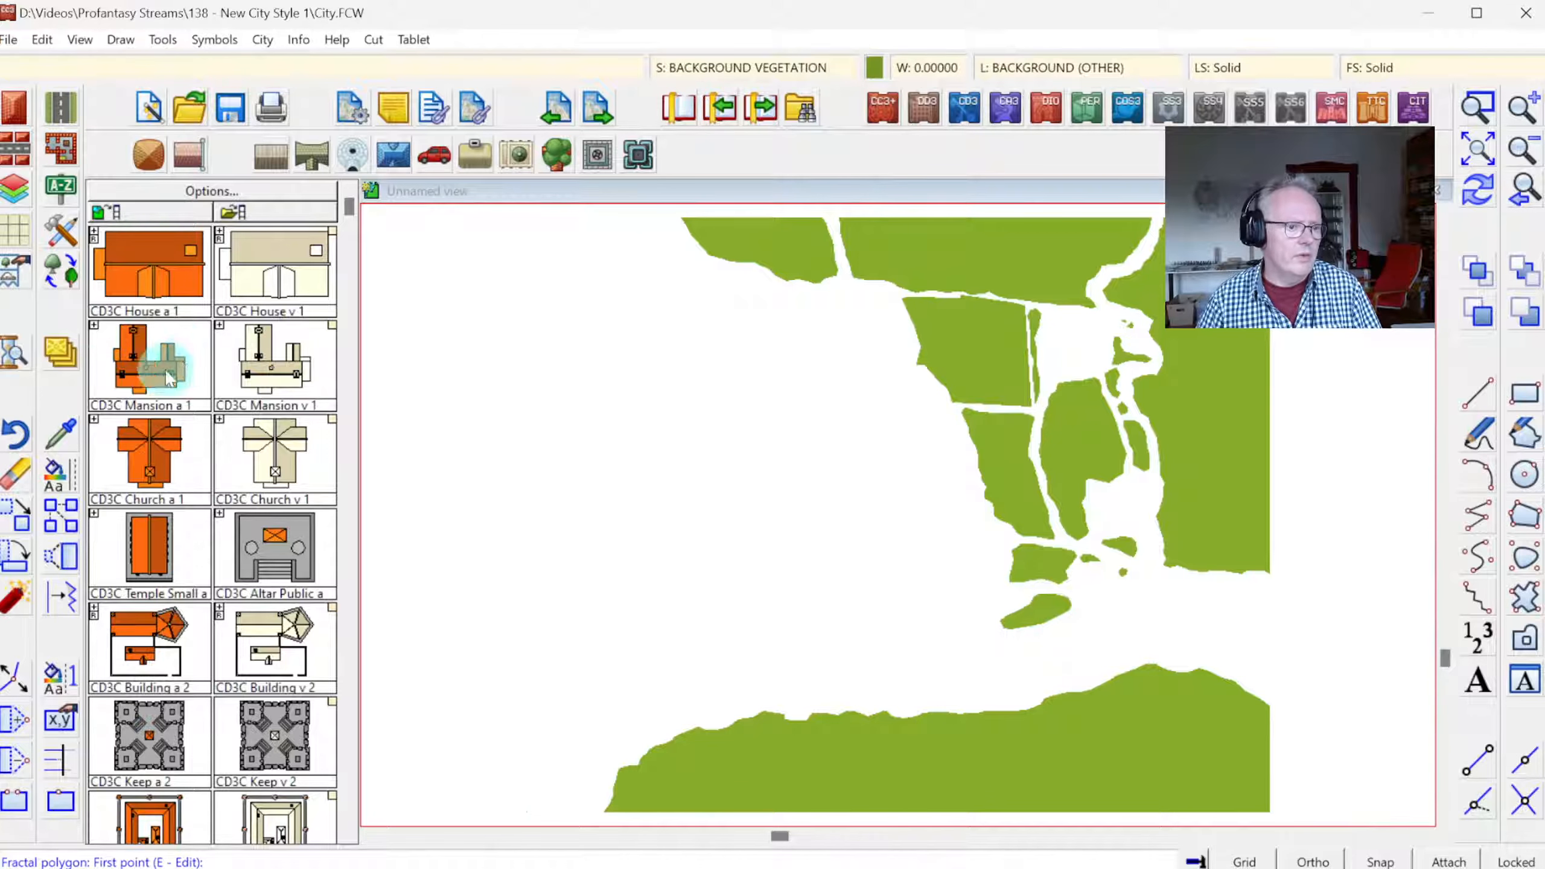
- Show the next sheet, BACKGROUND CONTOURS, and adopt the properties of the outermost hill contour as current
right_click(85, 363)
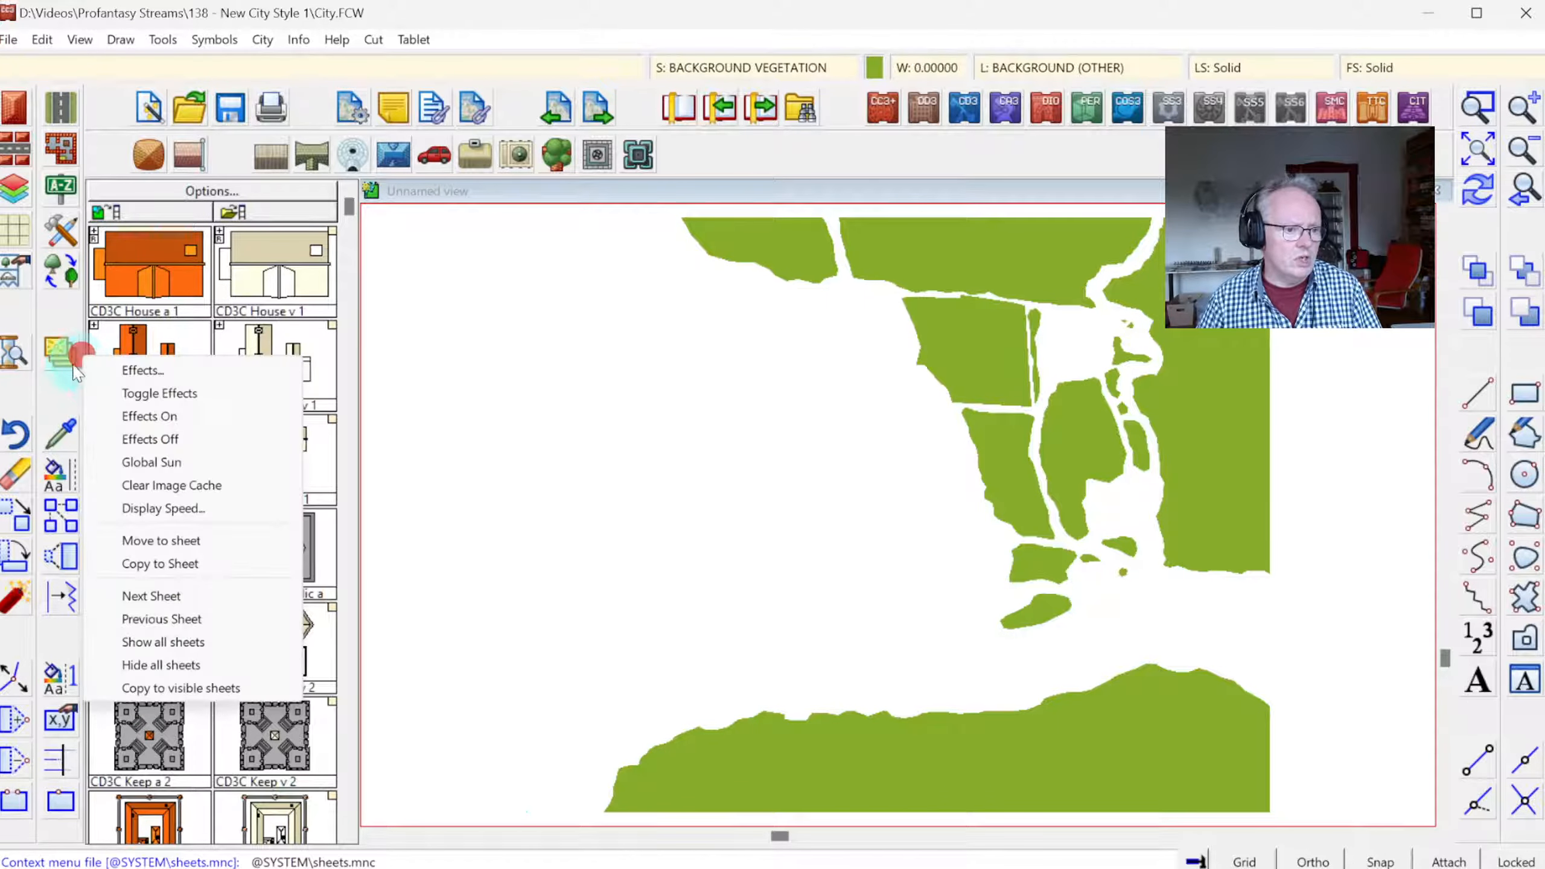
click(174, 592)
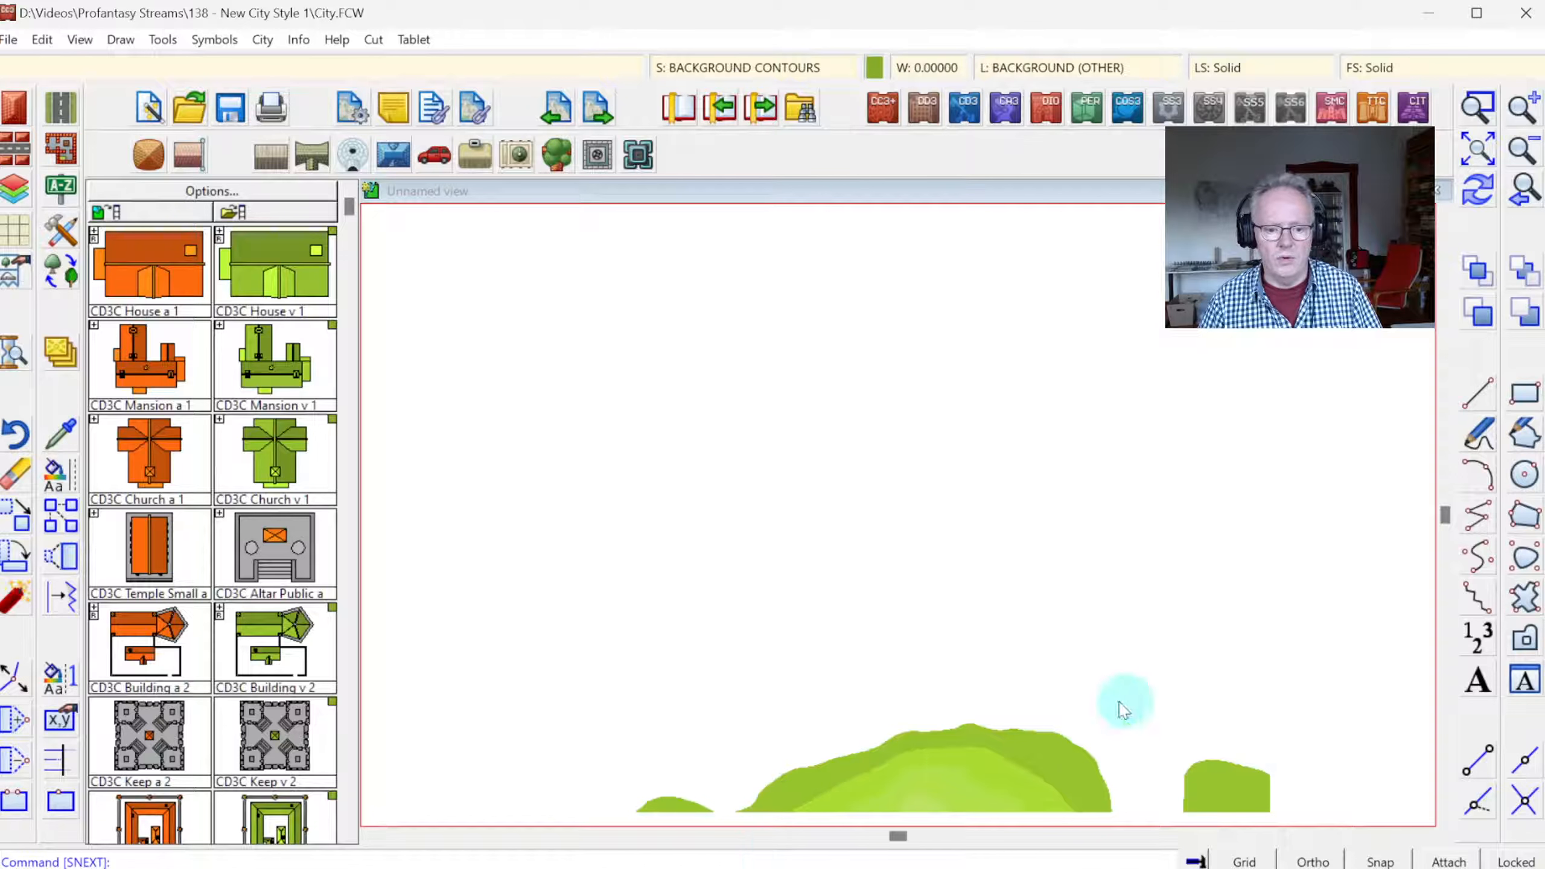
click(59, 434)
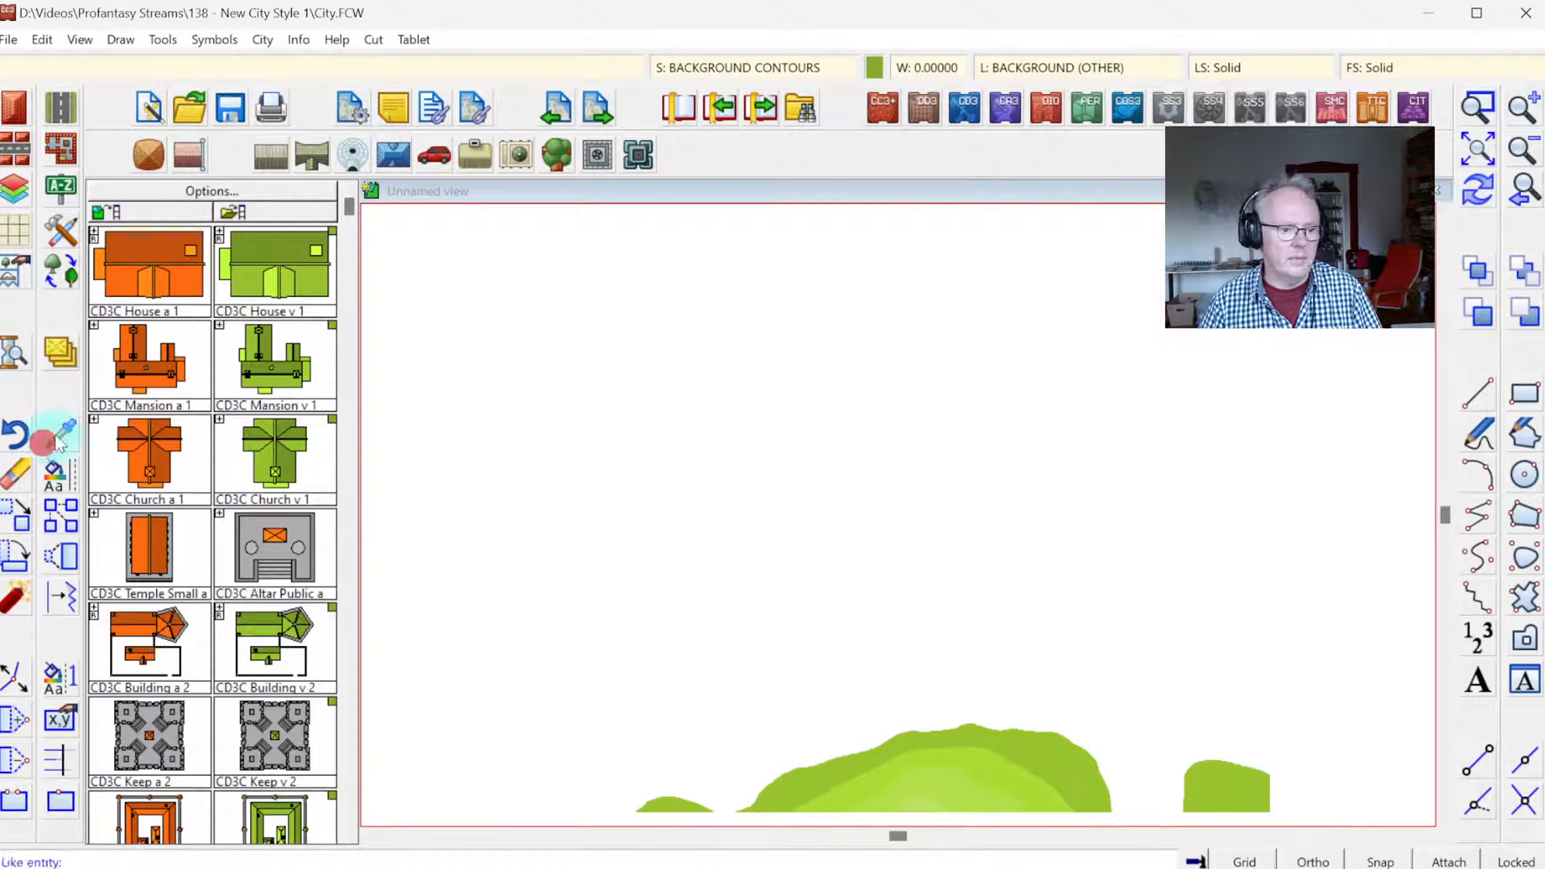
click(908, 734)
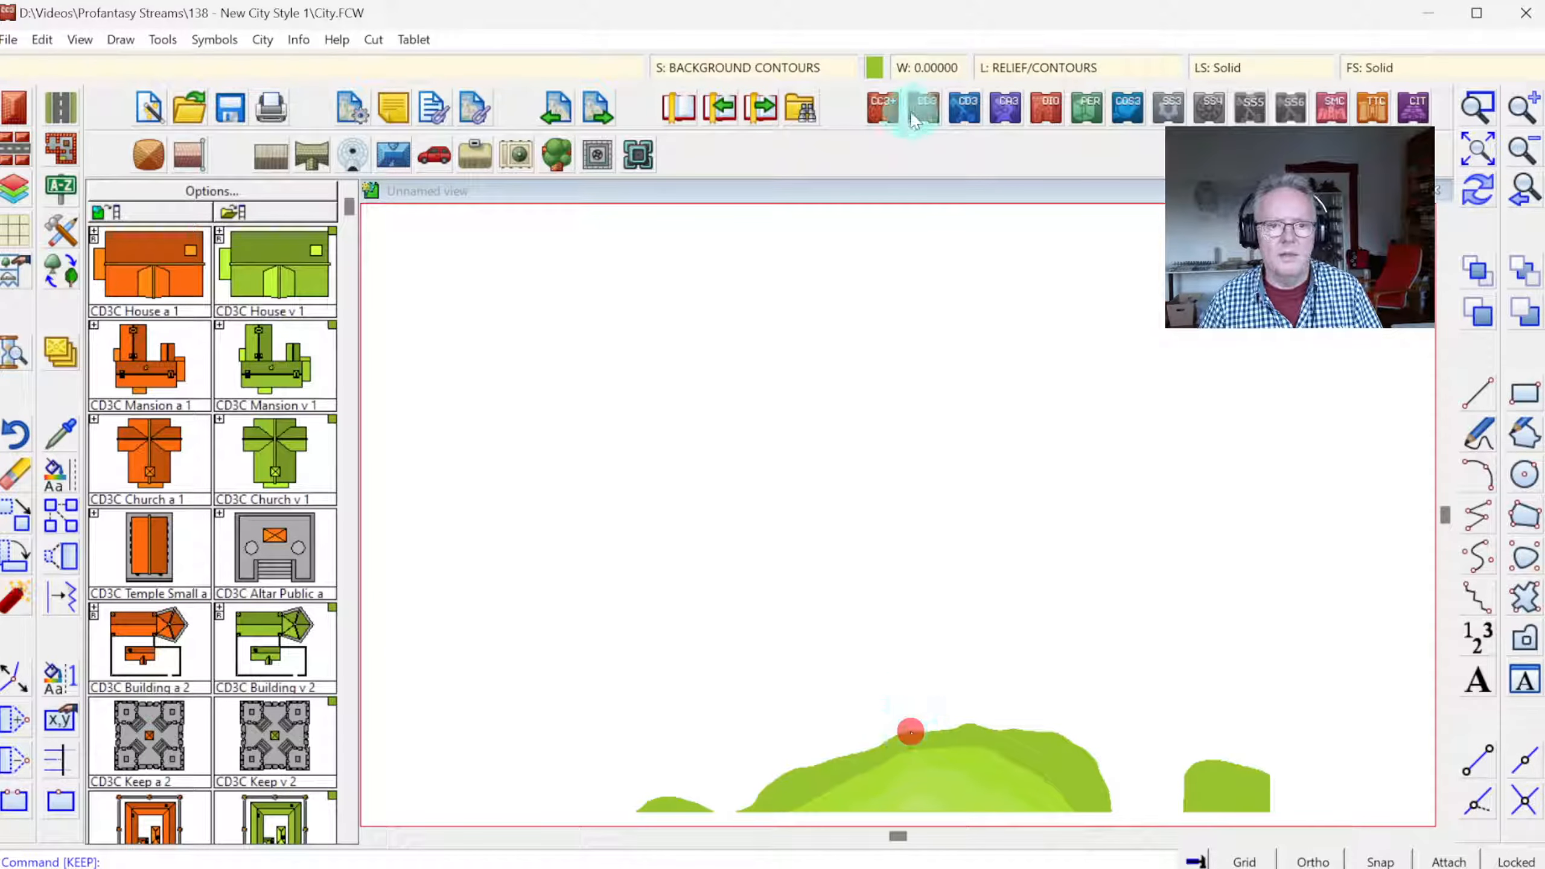
- Check the sheet and the colour number used by the outermost hill contour
click(758, 63)
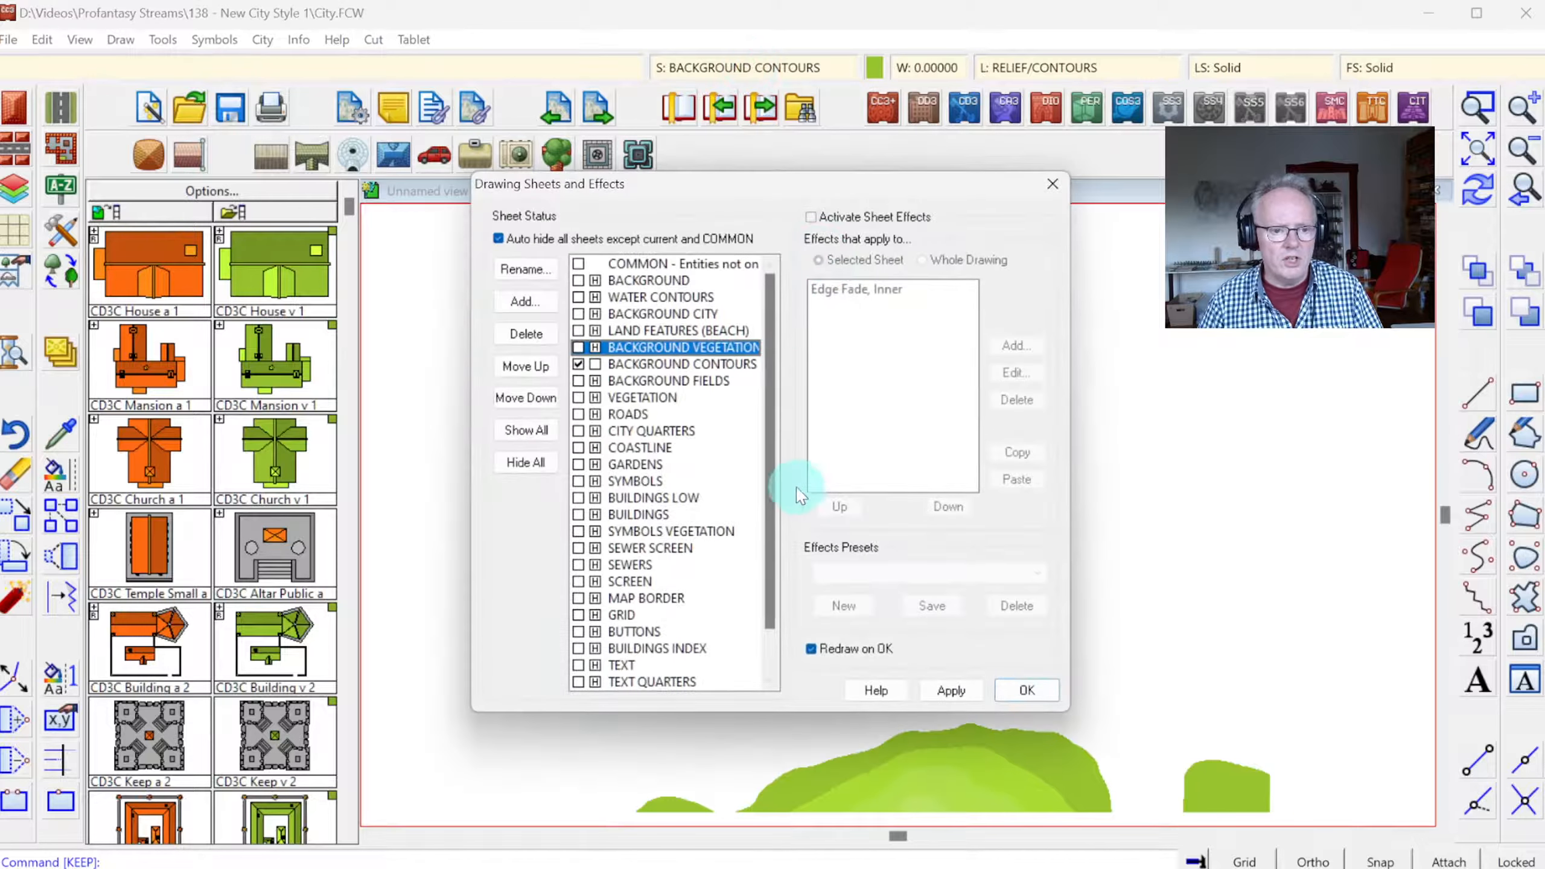
click(875, 67)
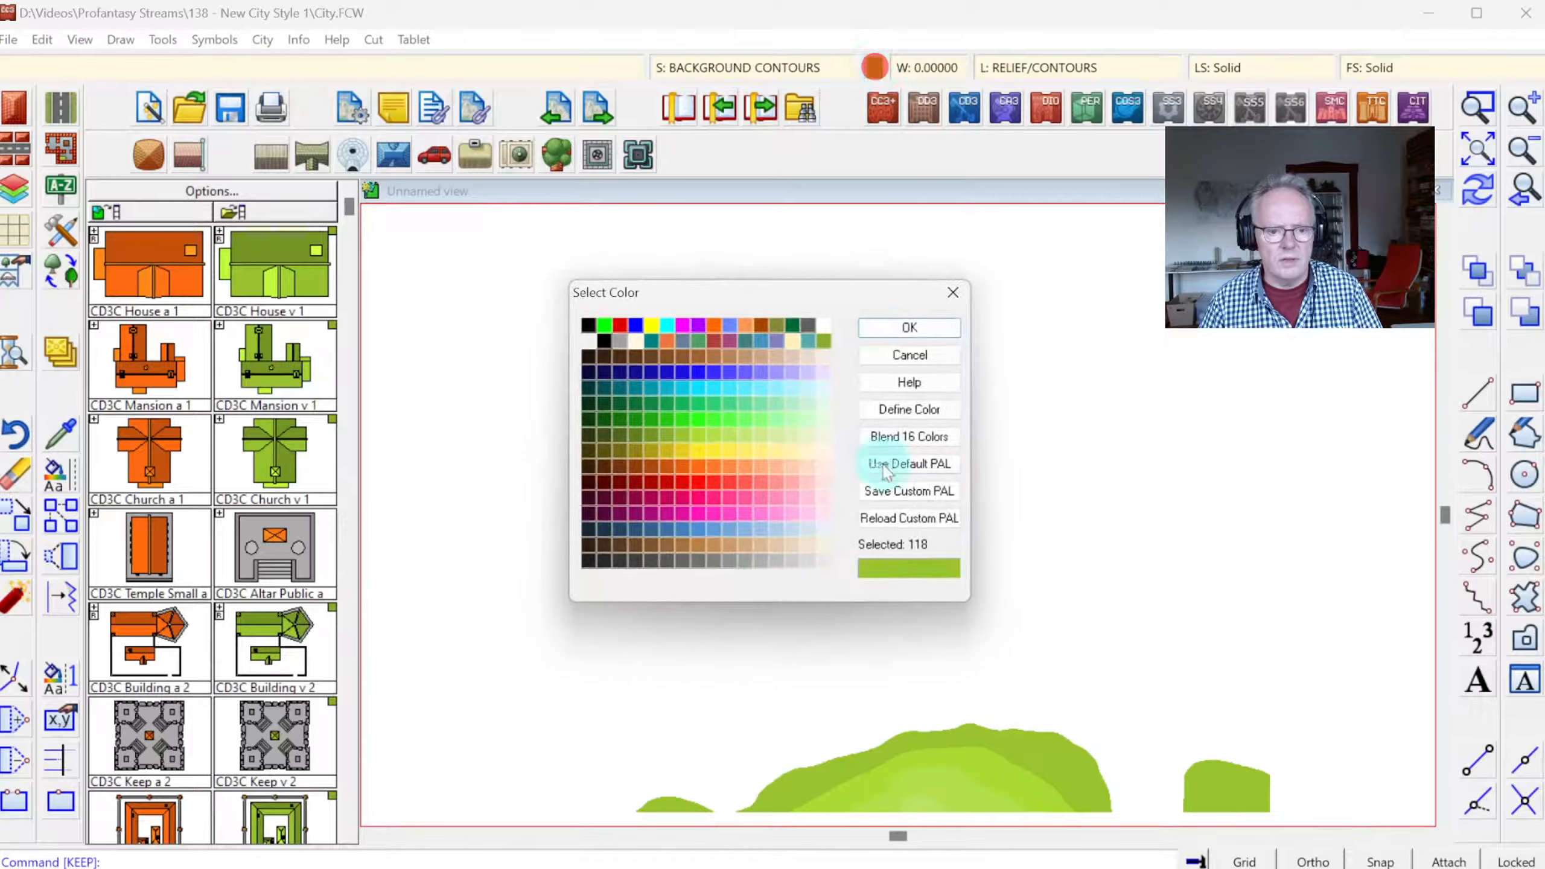
click(678, 408)
click(900, 323)
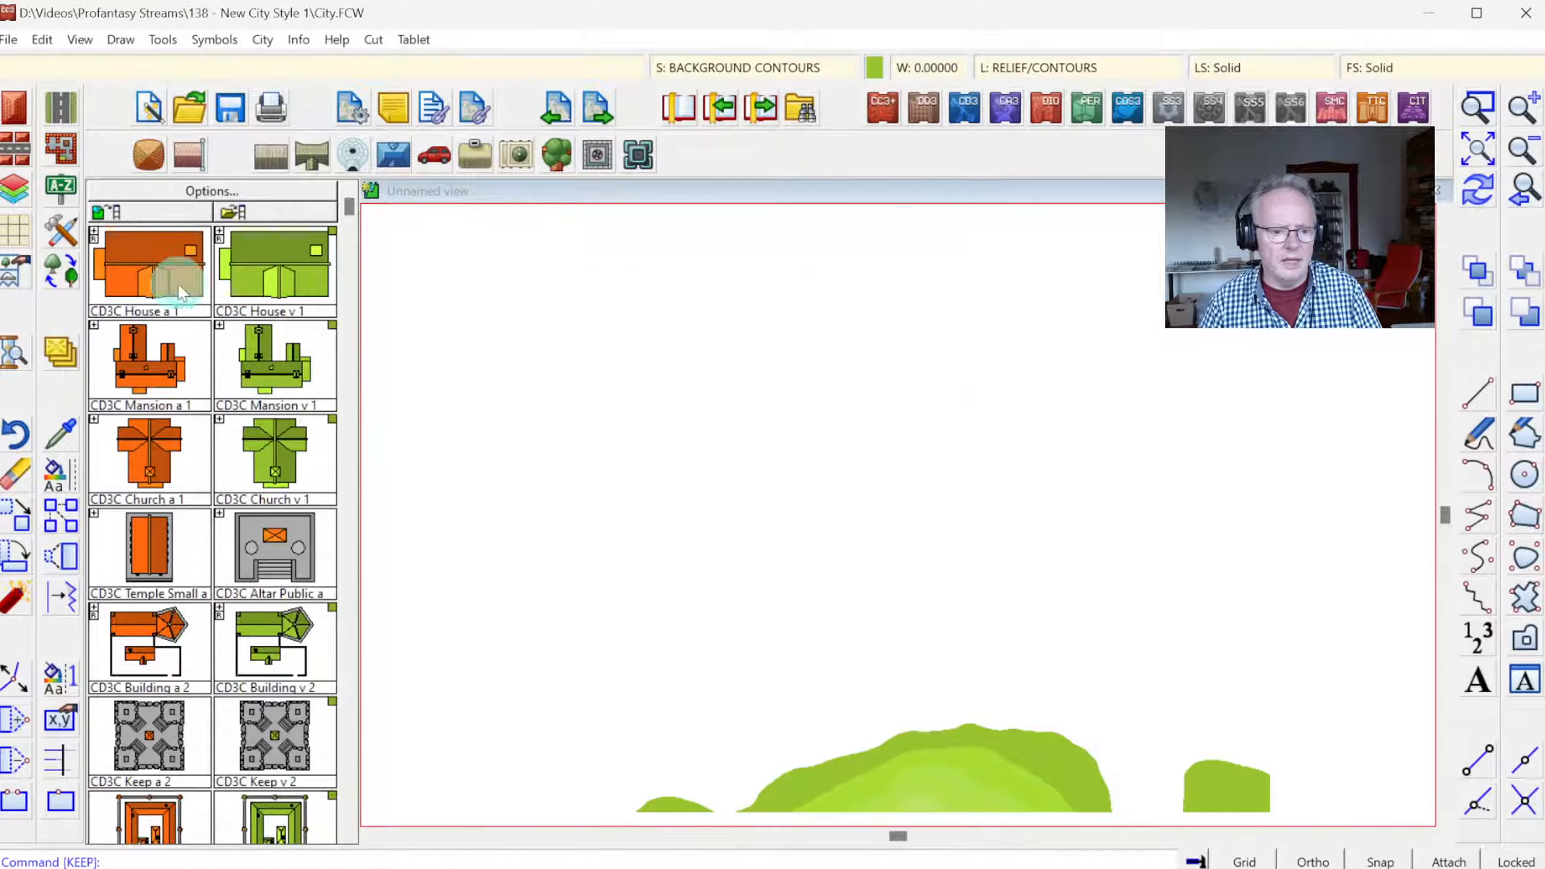
- Adopt the properties of each successive inner hill contour and check its colour number
click(985, 746)
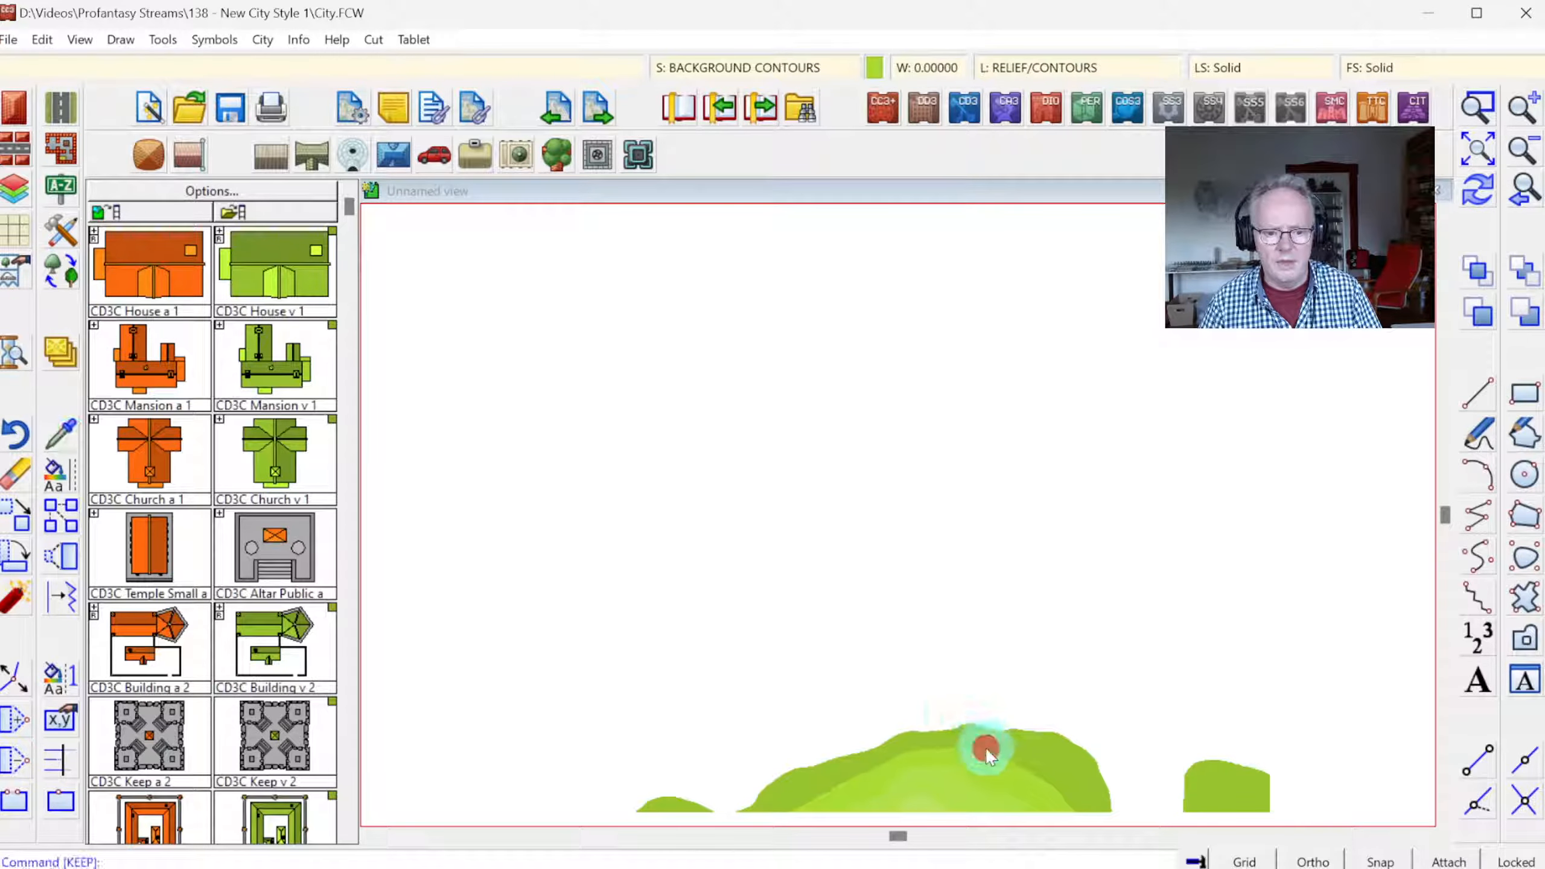
click(871, 68)
key(Escape)
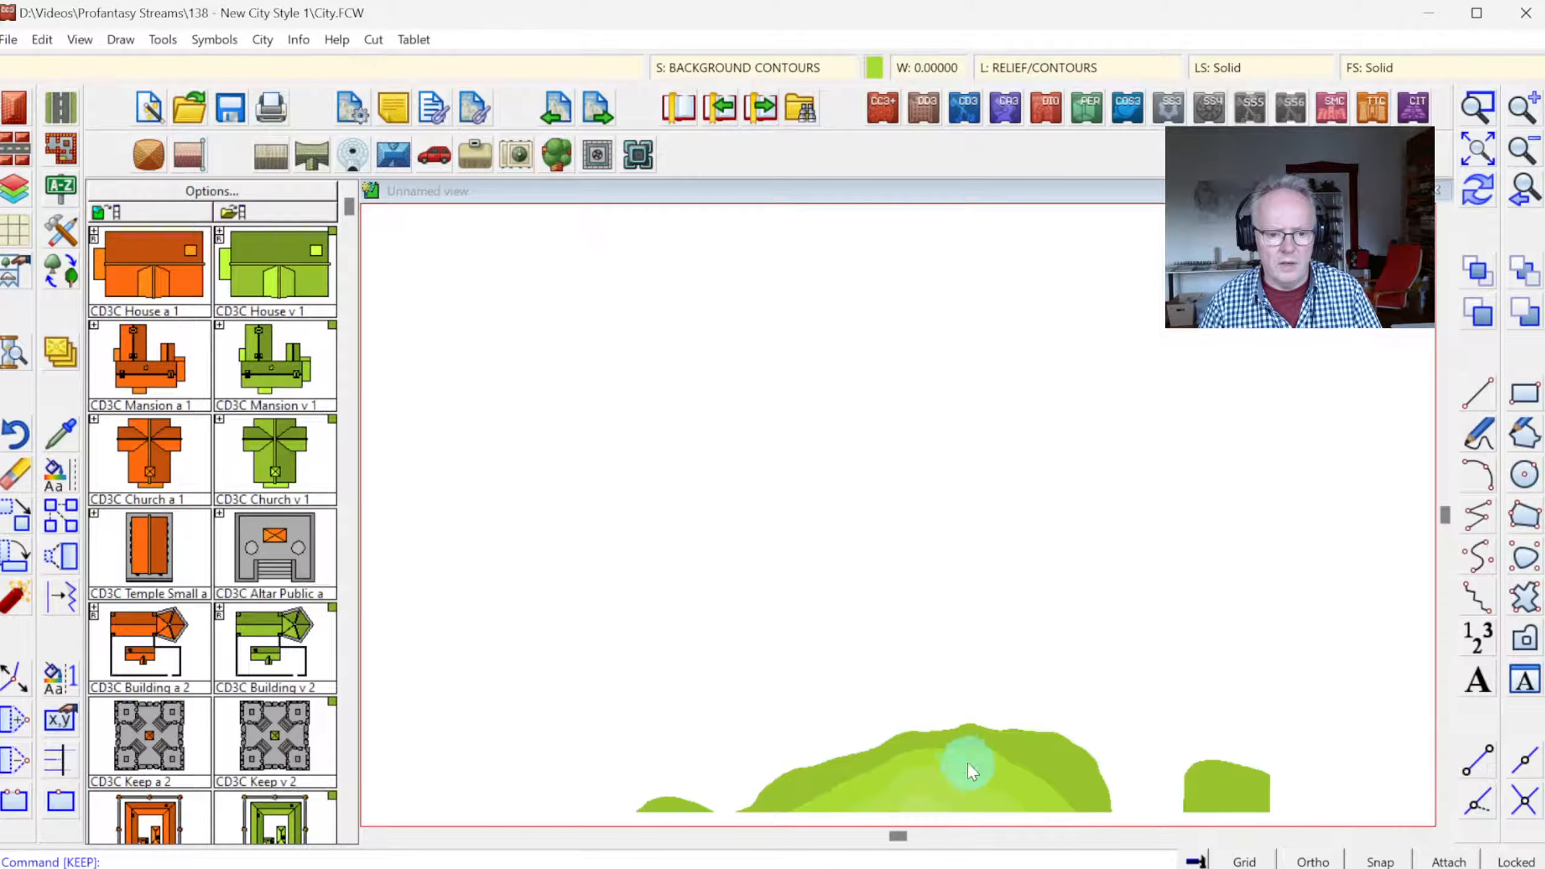
click(966, 772)
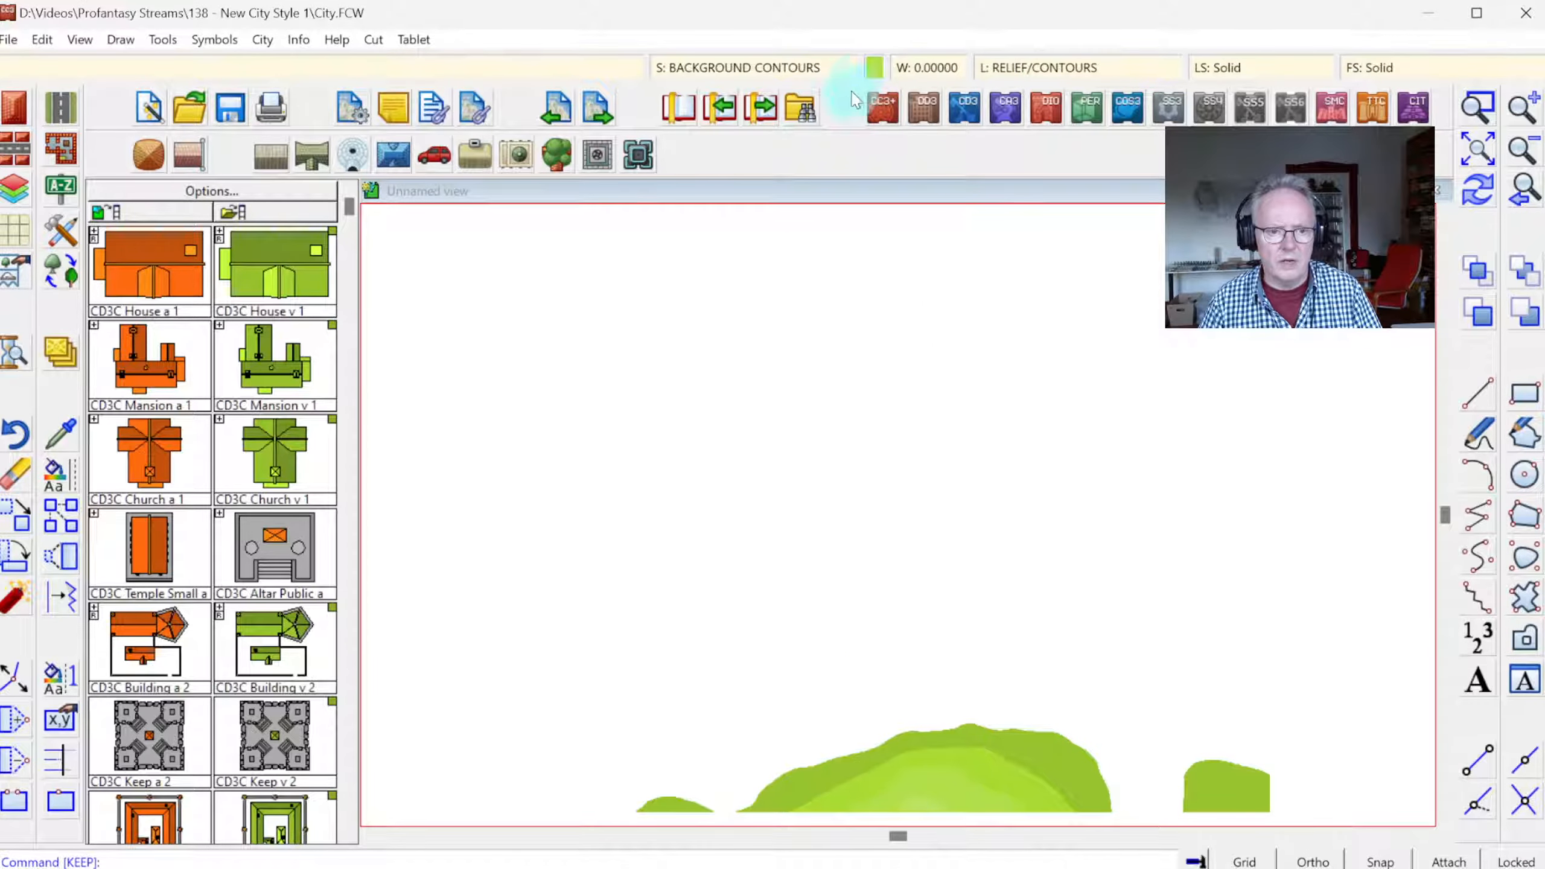
click(874, 68)
key(Escape)
right_click(944, 768)
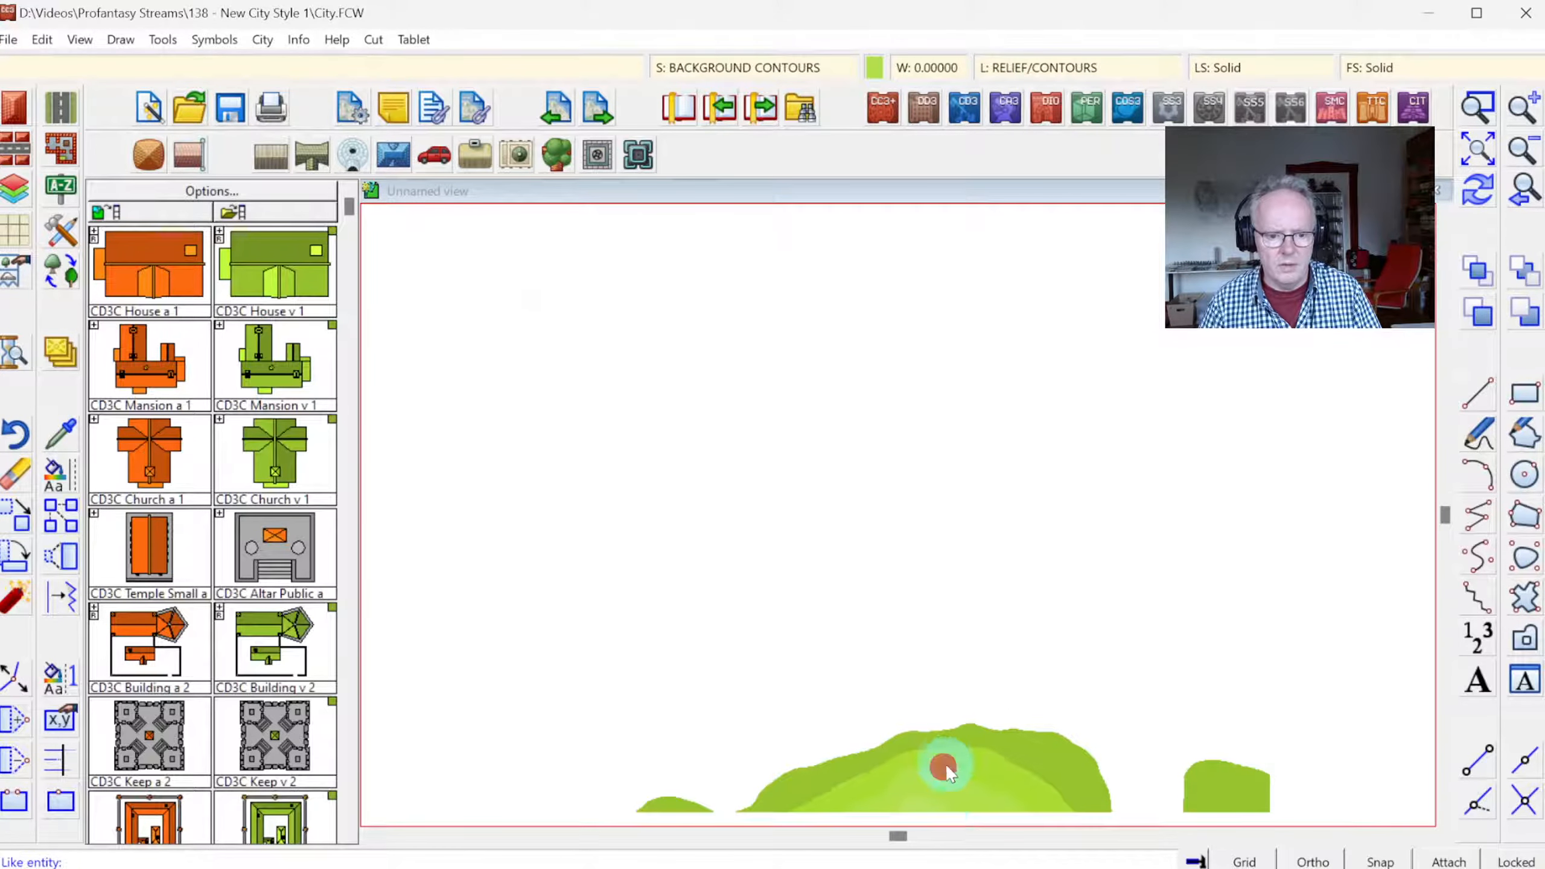
click(921, 801)
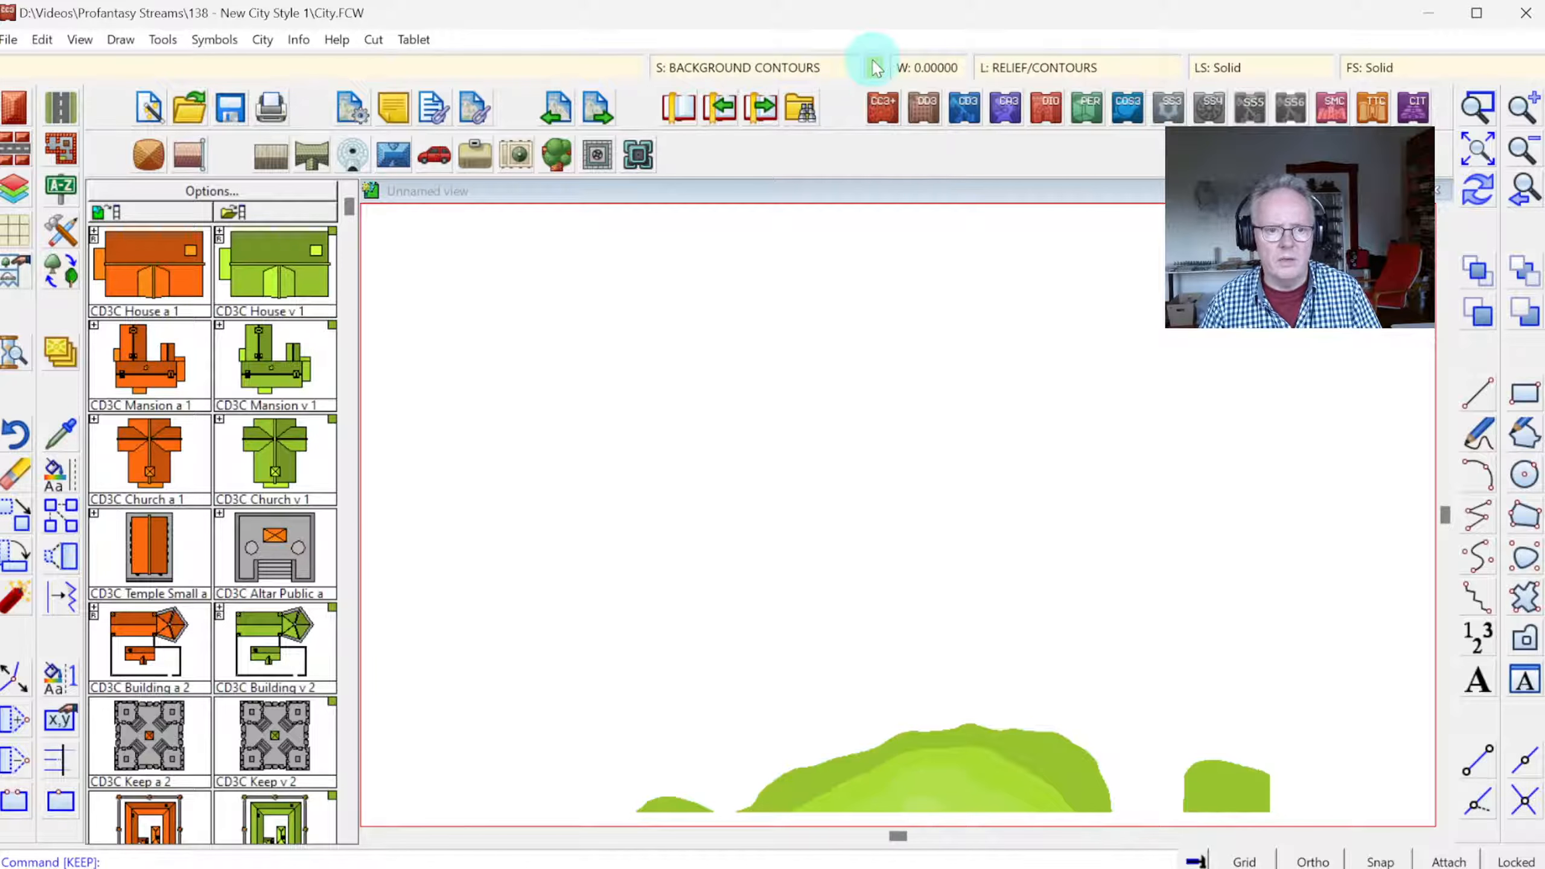
click(874, 67)
key(Escape)
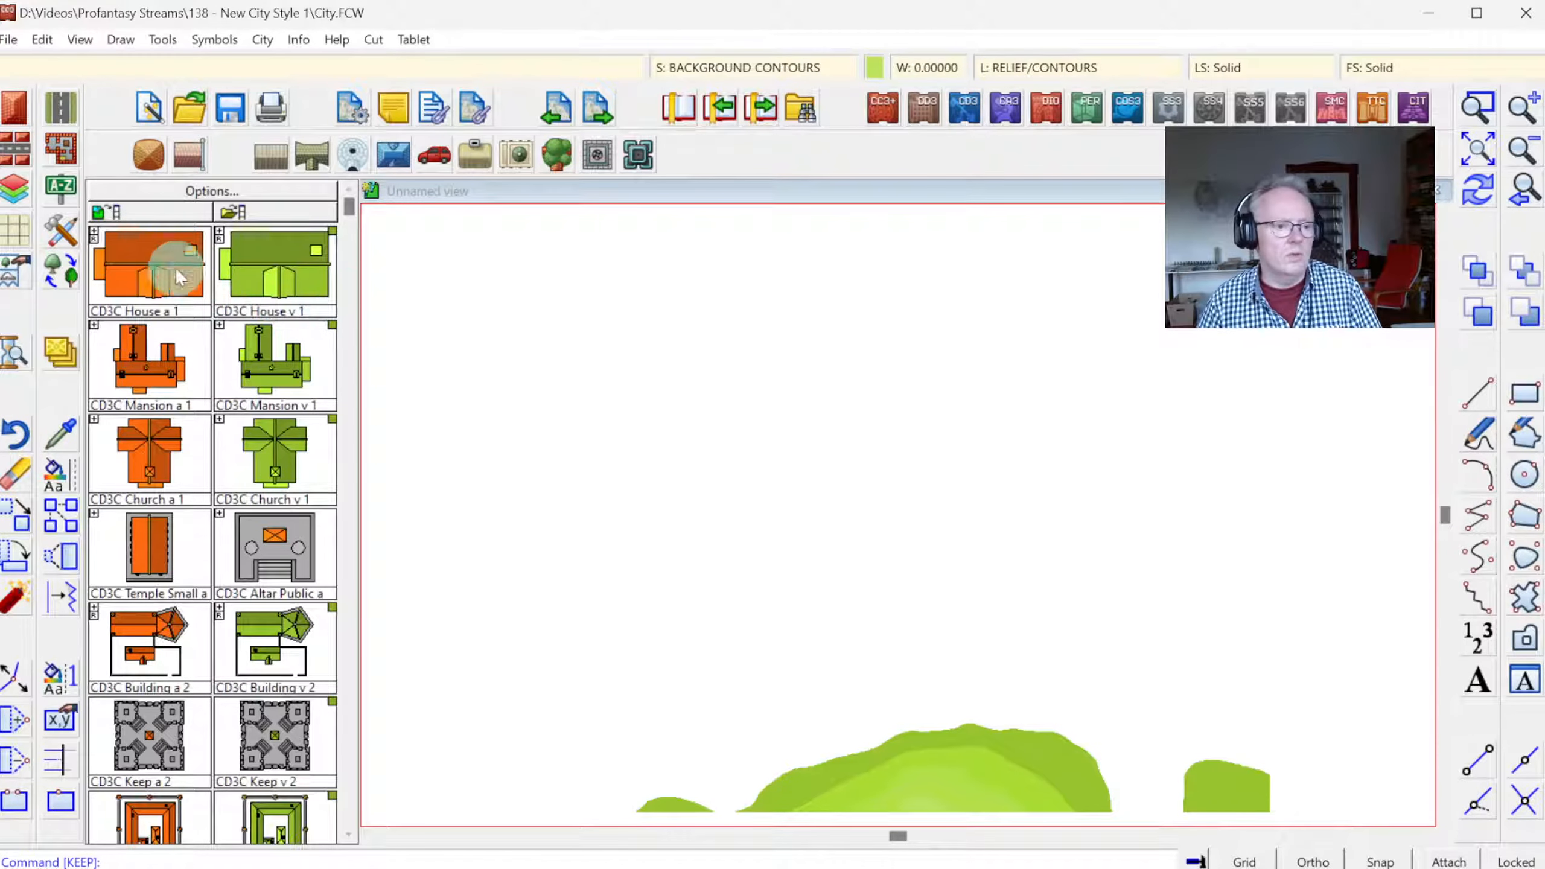
- Open the advanced drawing tool settings of the City Vector DSA style and select the "Contour 0" tool
click(61, 233)
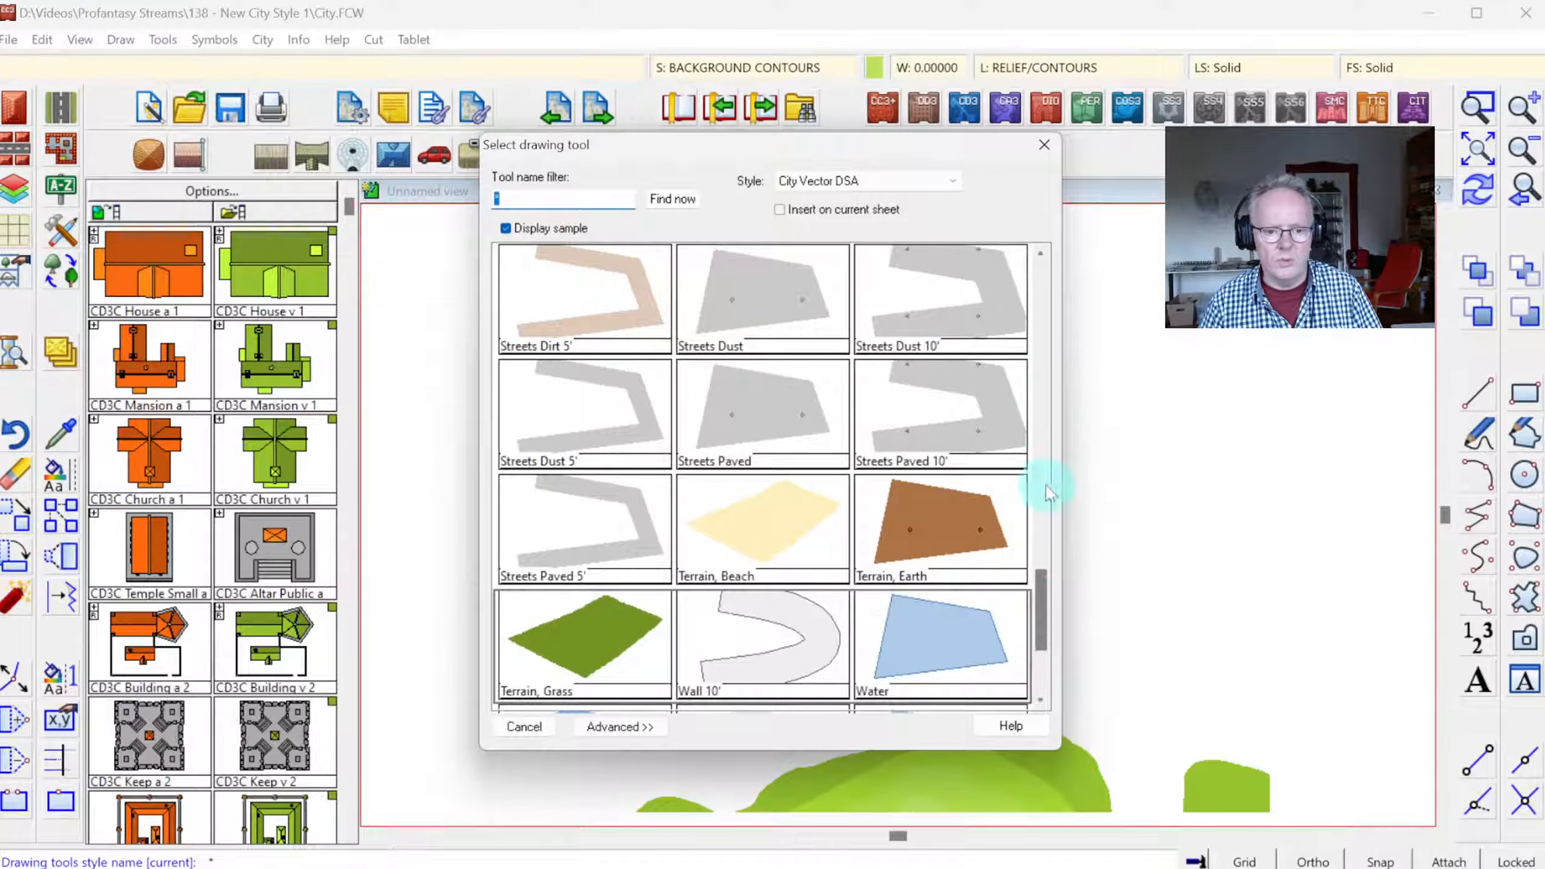
mouse_move(1038, 601)
mouse_down()
mouse_move(1059, 465)
mouse_move(1046, 352)
mouse_up()
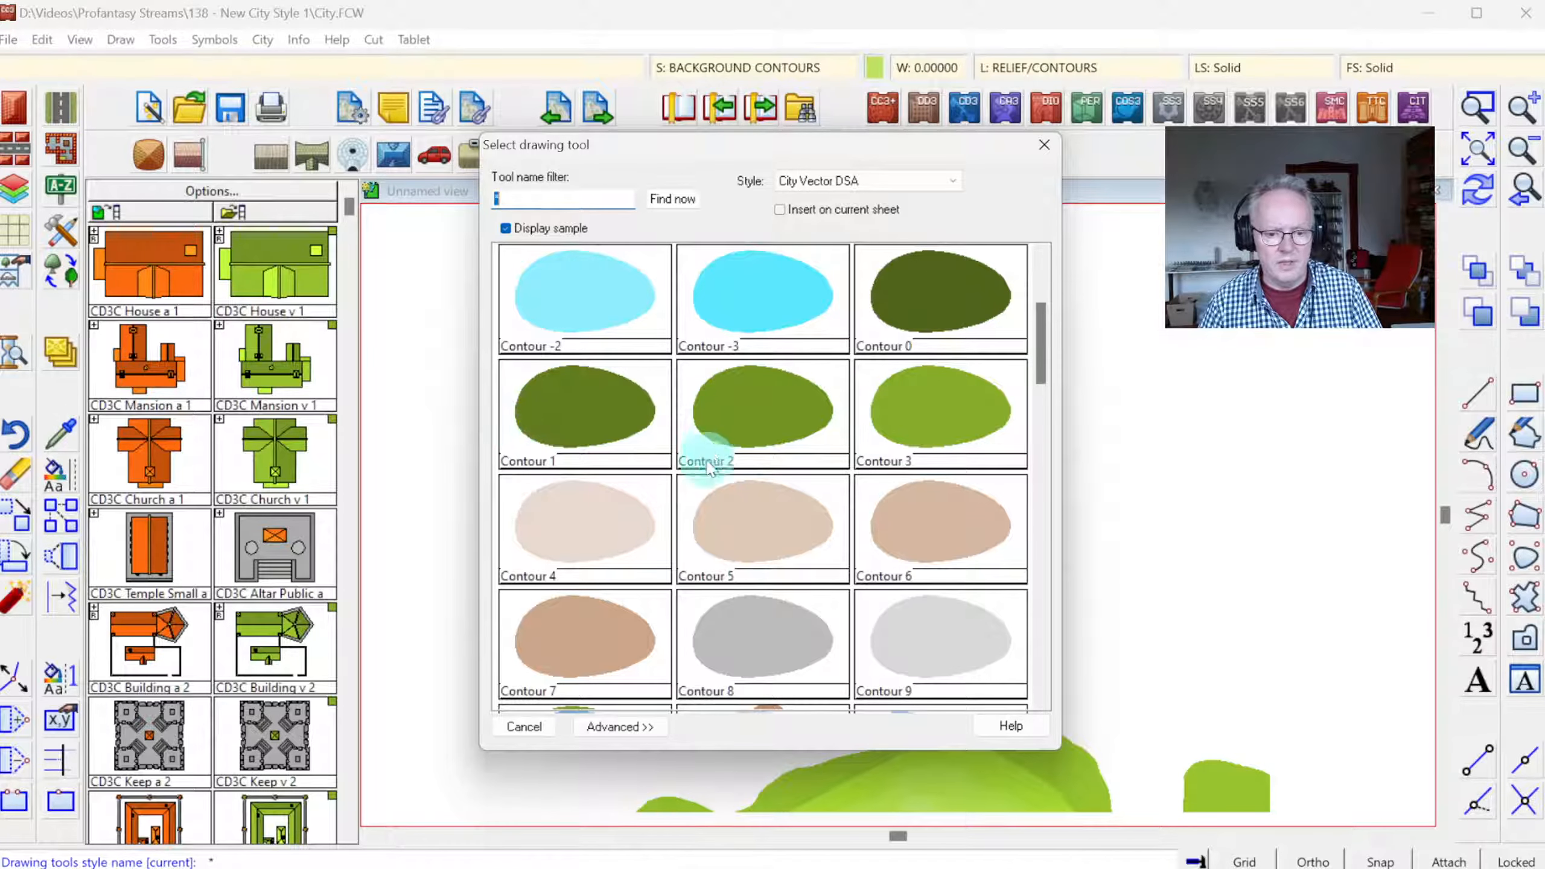
click(614, 728)
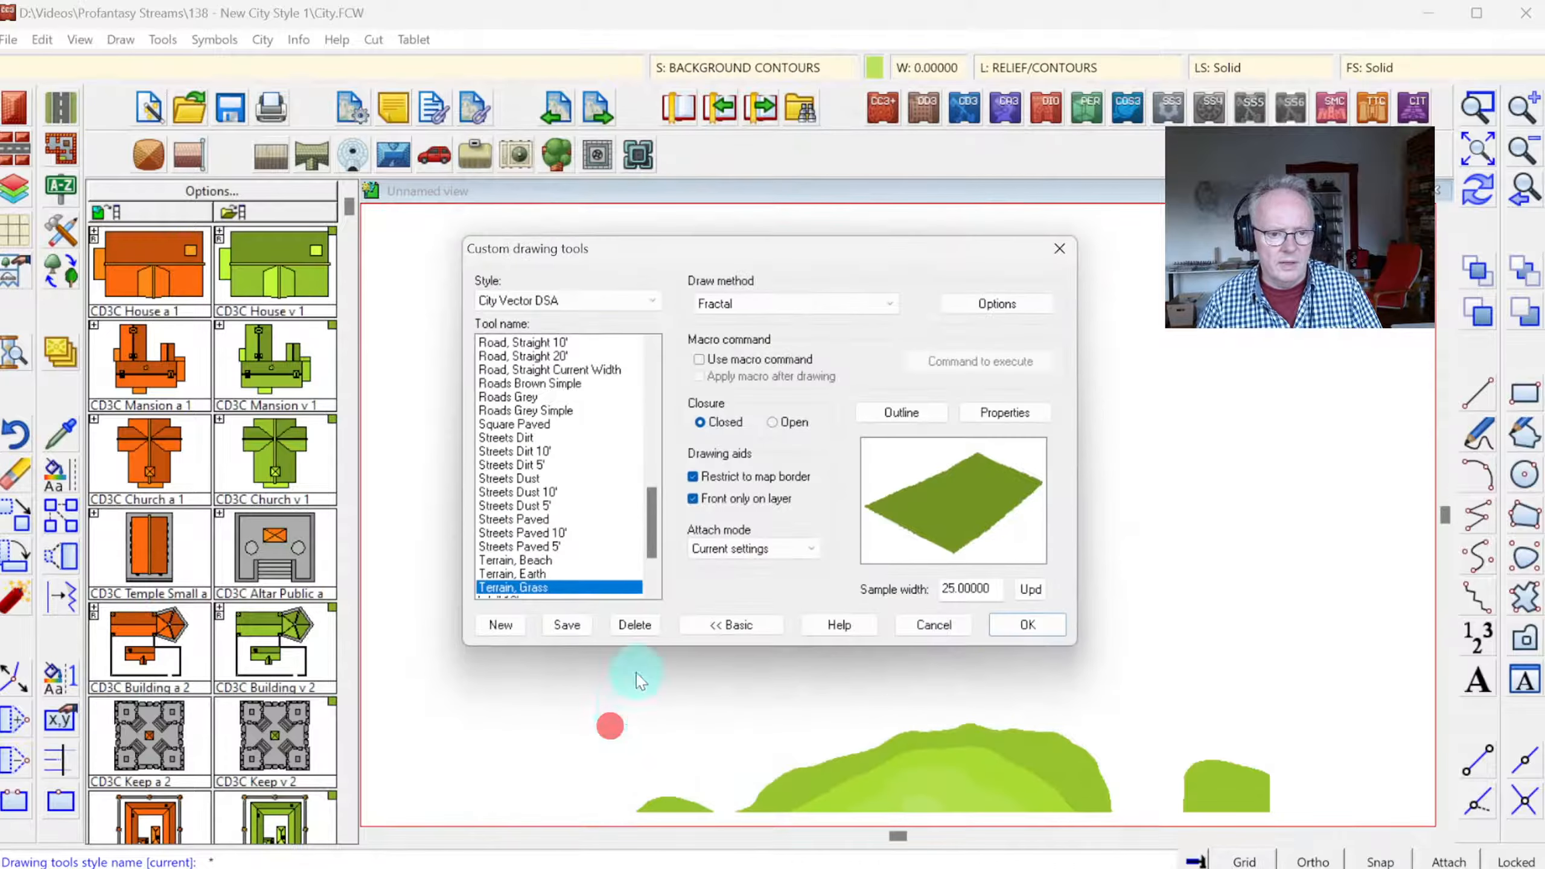
drag(650, 523, 652, 407)
click(511, 369)
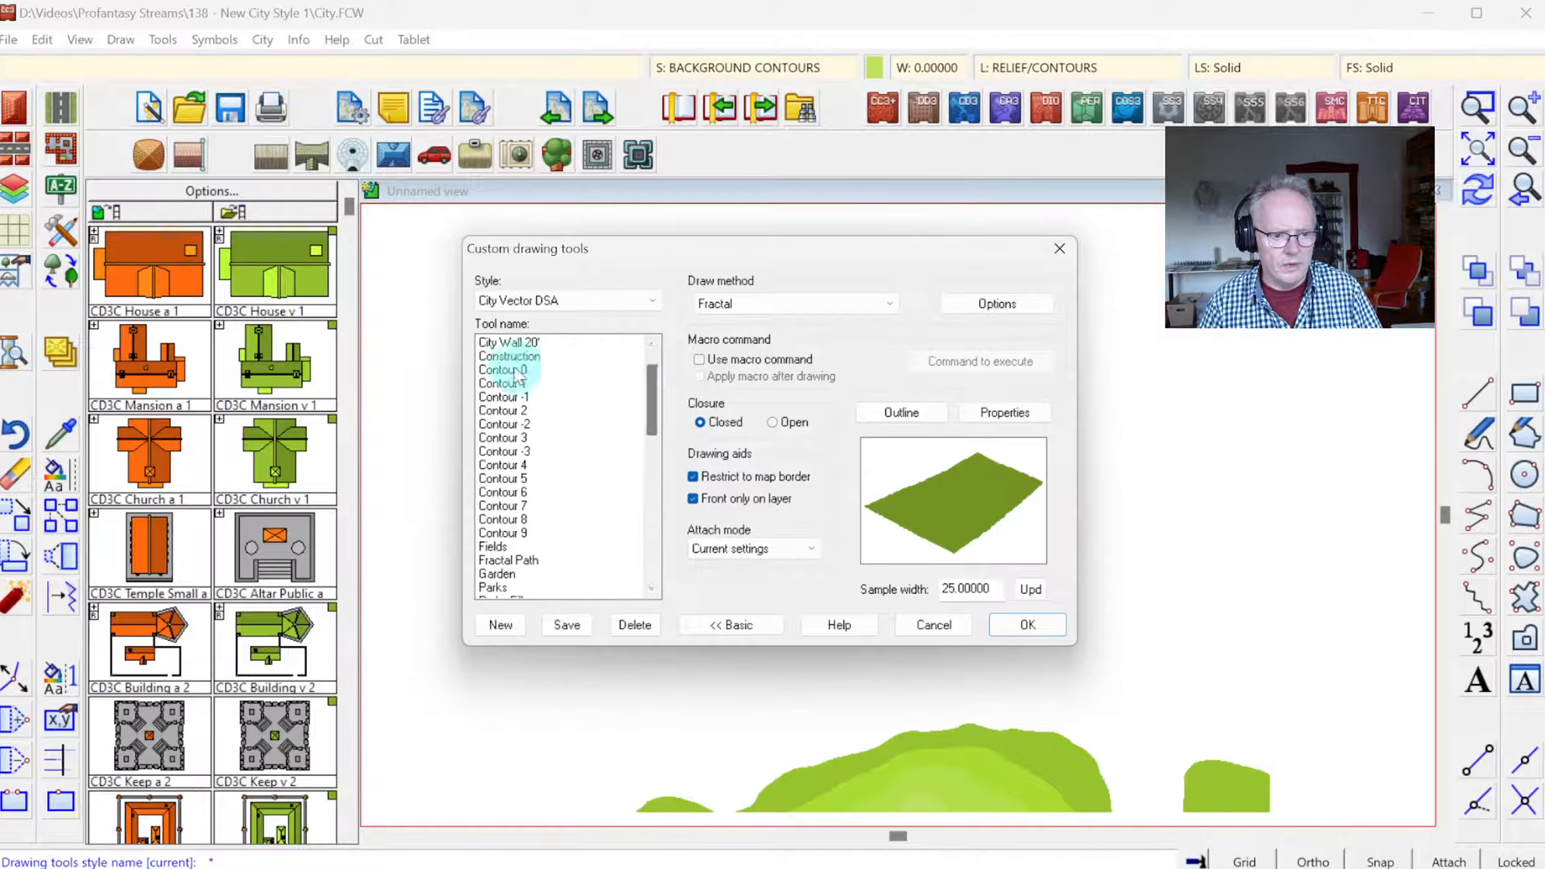
click(1393, 868)
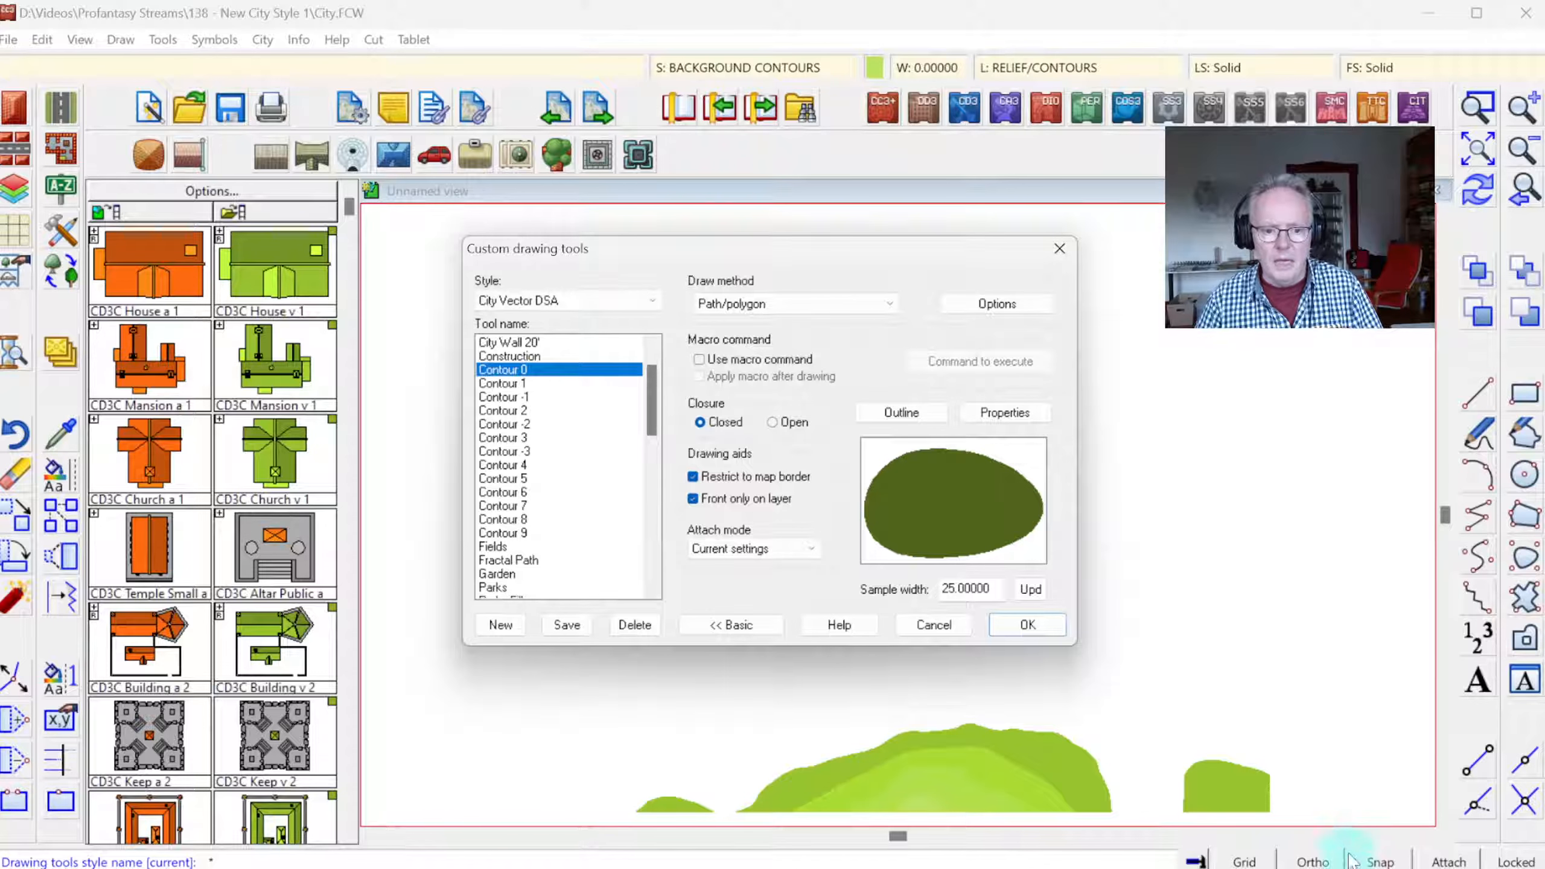
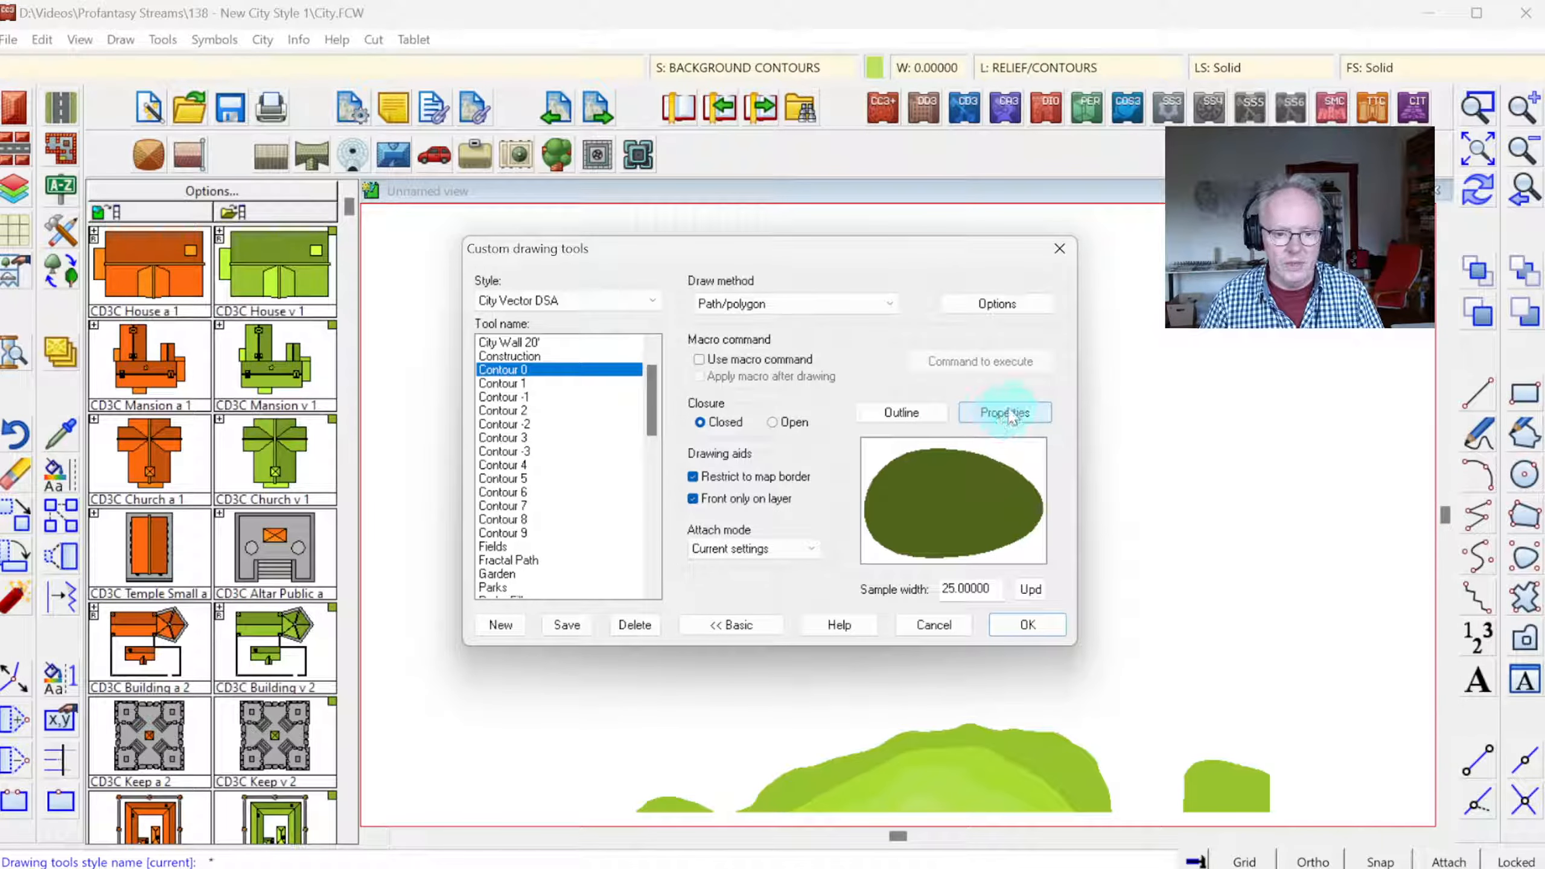
- Assign the "Contour 0" tool to the sheet BACKGROUND CONTOURS* in its properties
click(996, 422)
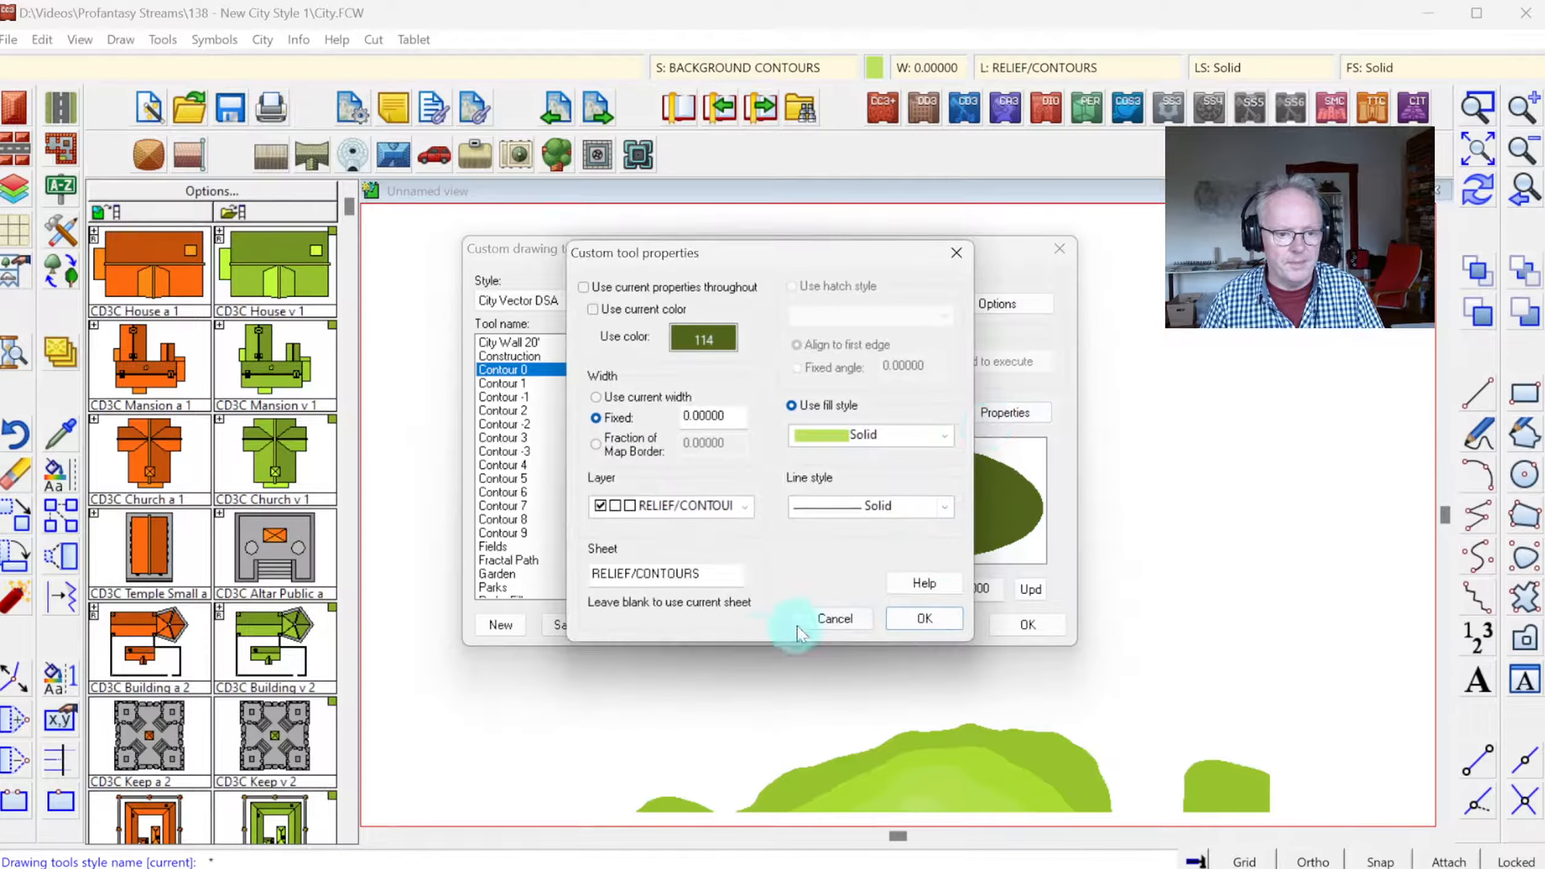
click(707, 574)
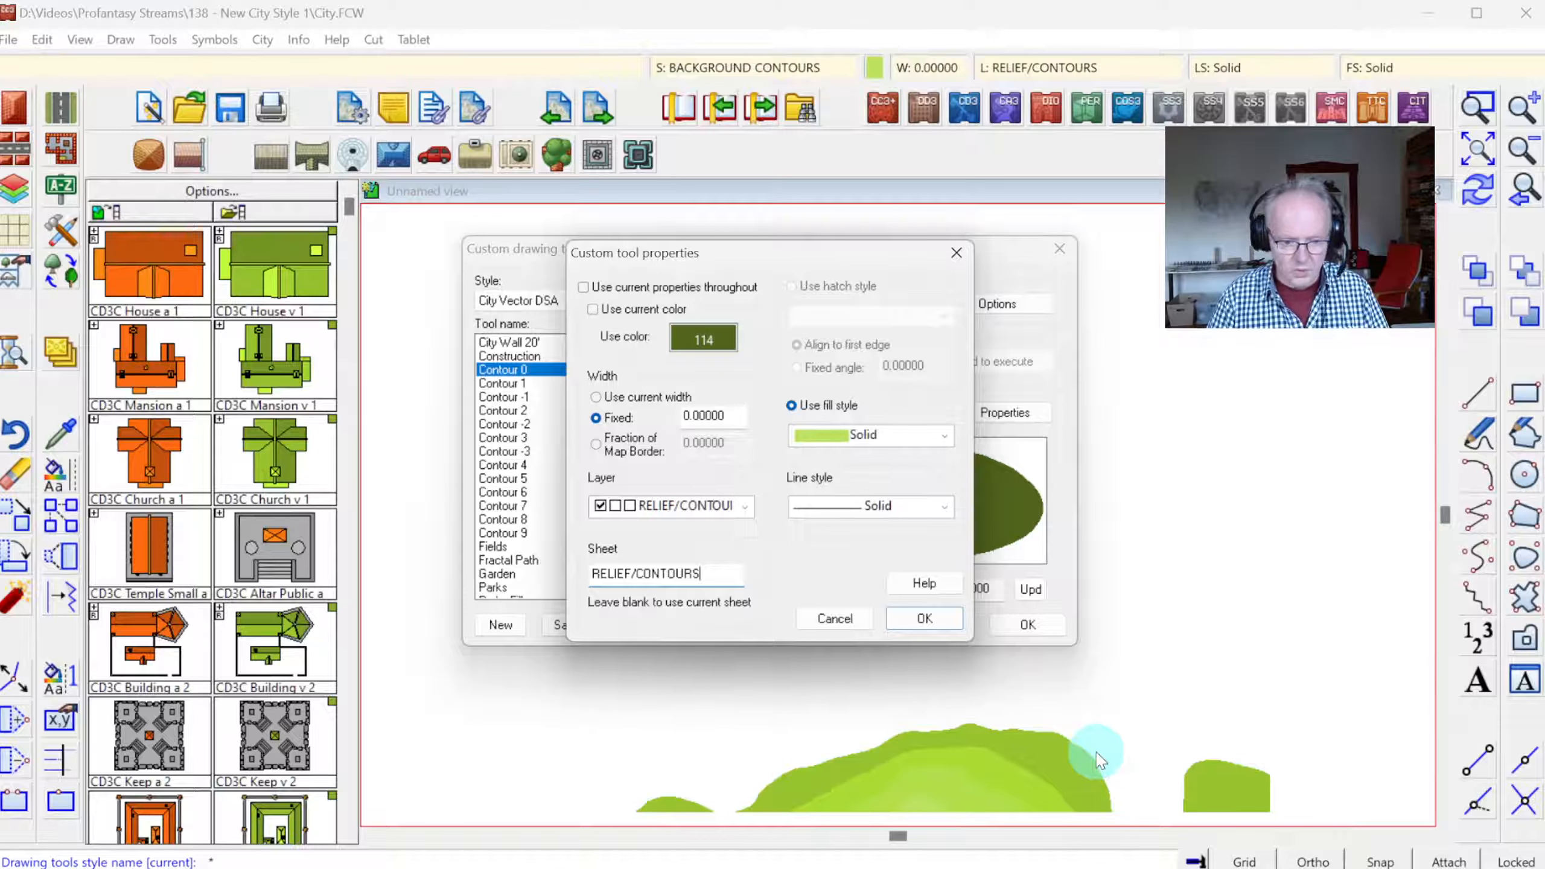
key(ctrl+a)
text(B)
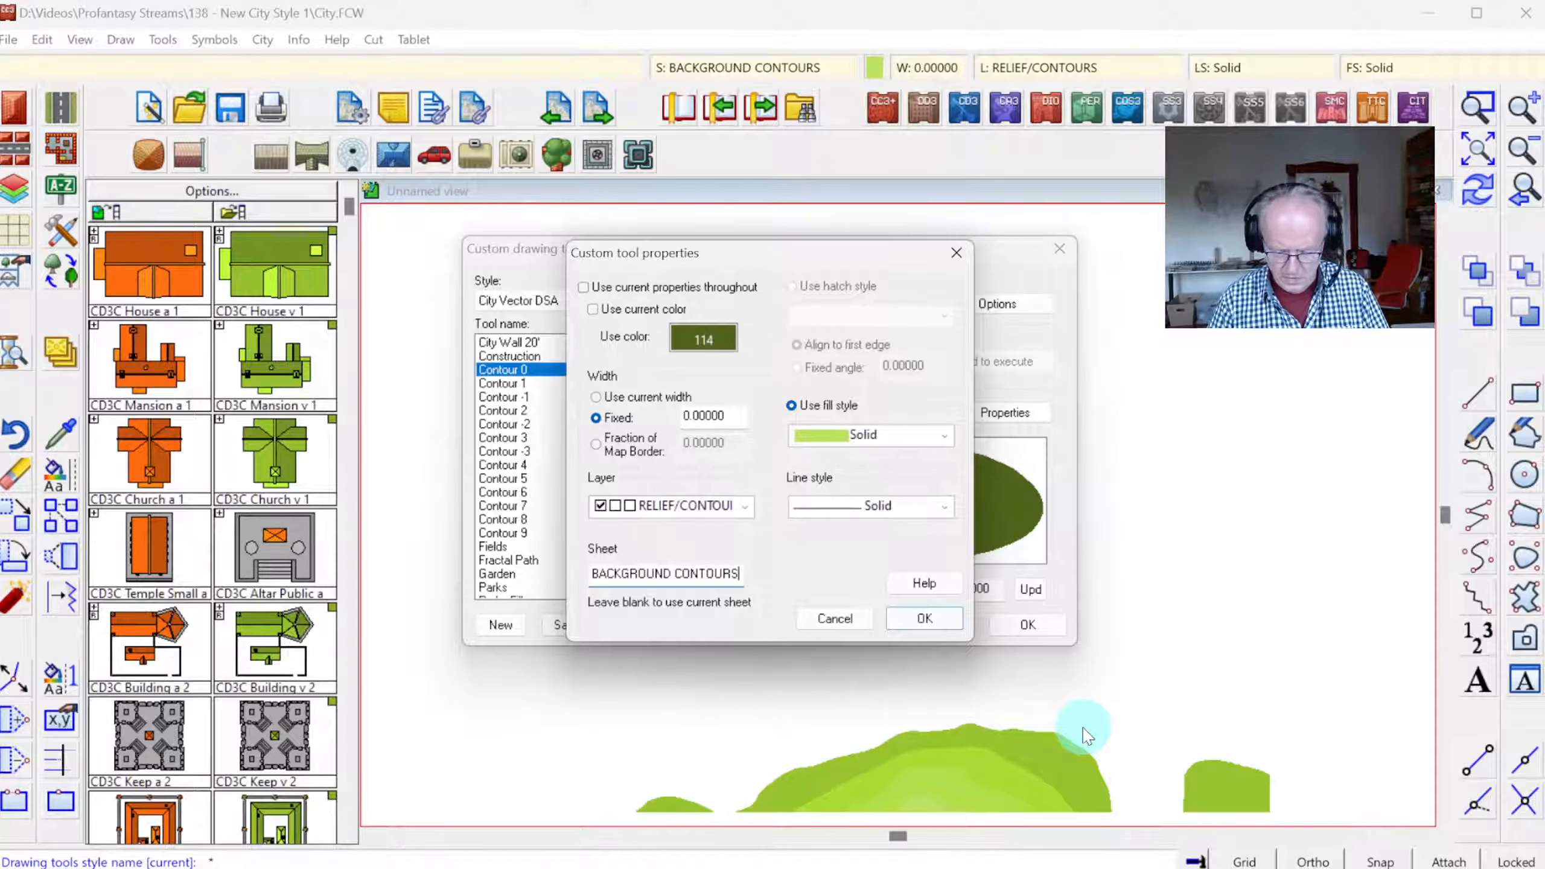
text(*)
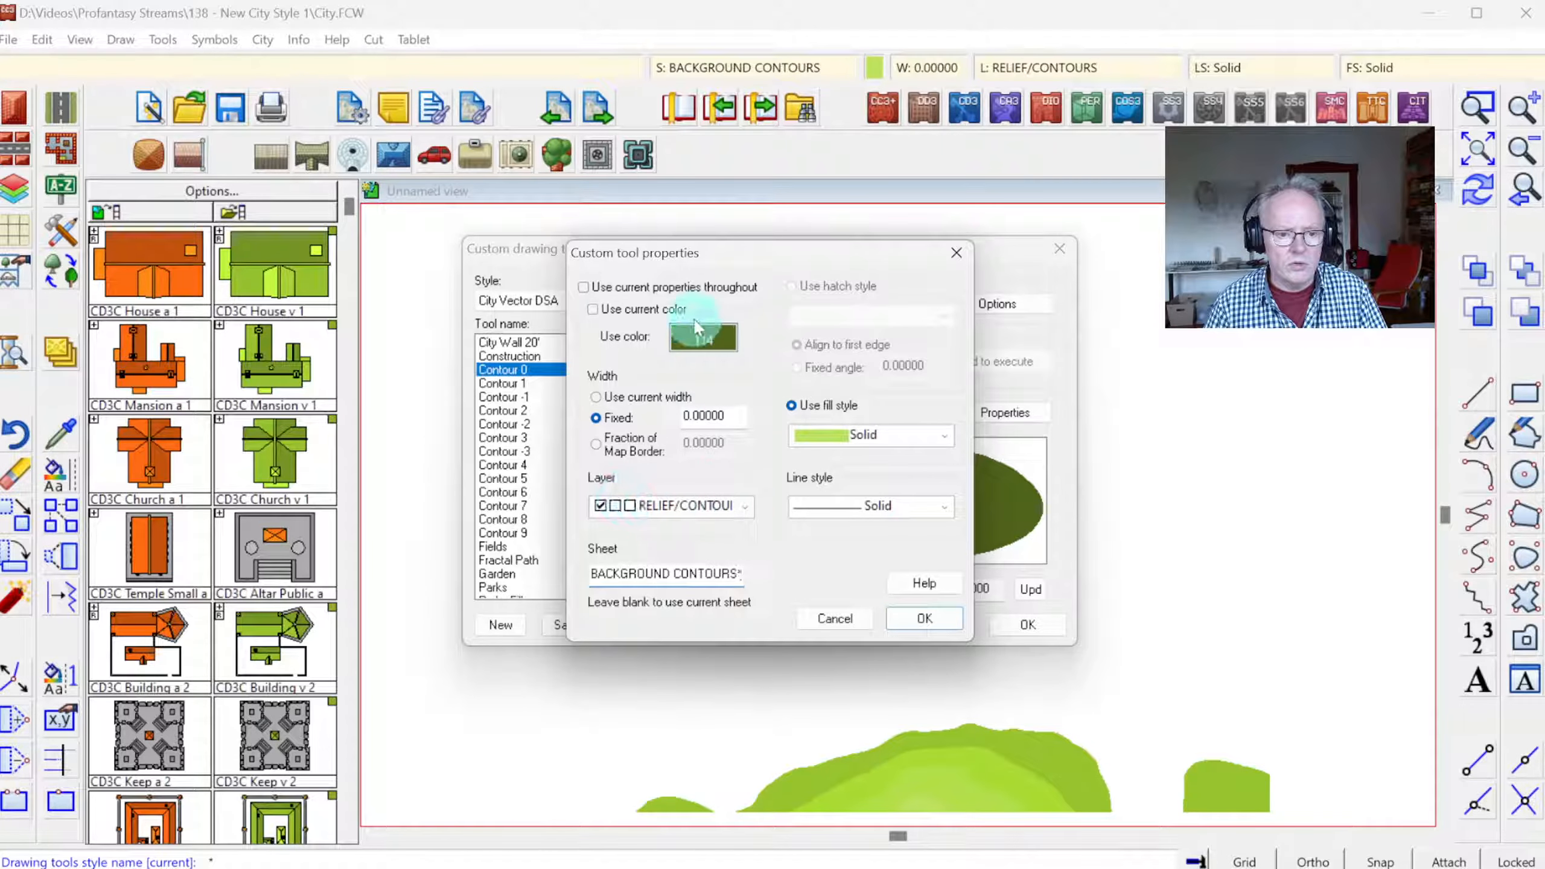
- Set the colour of the "Contour 0" tool to green number 116 and accept its properties
click(696, 338)
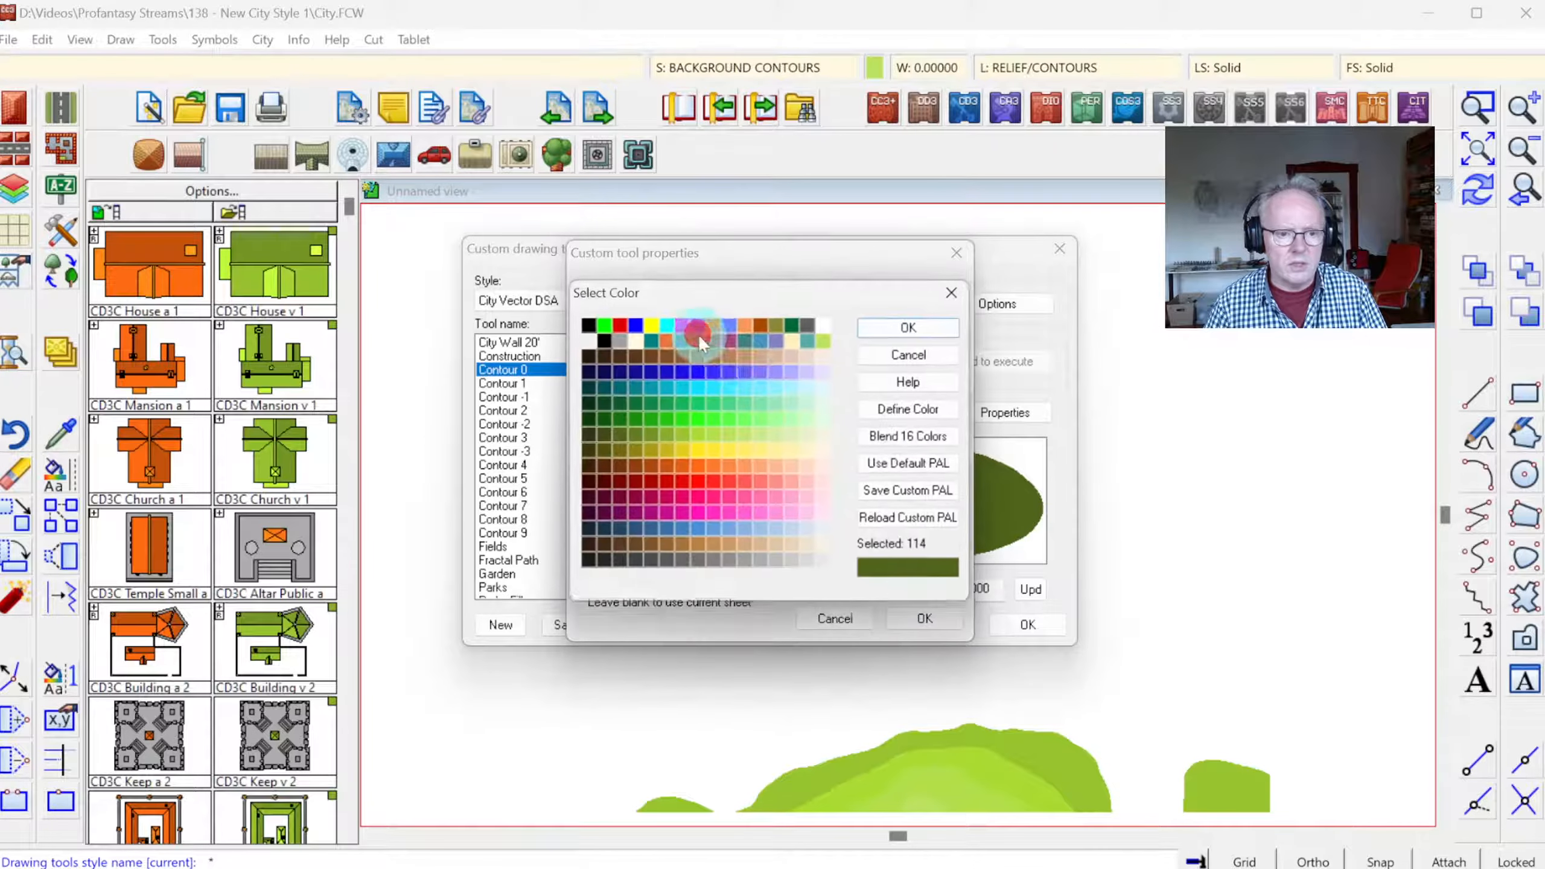
click(661, 420)
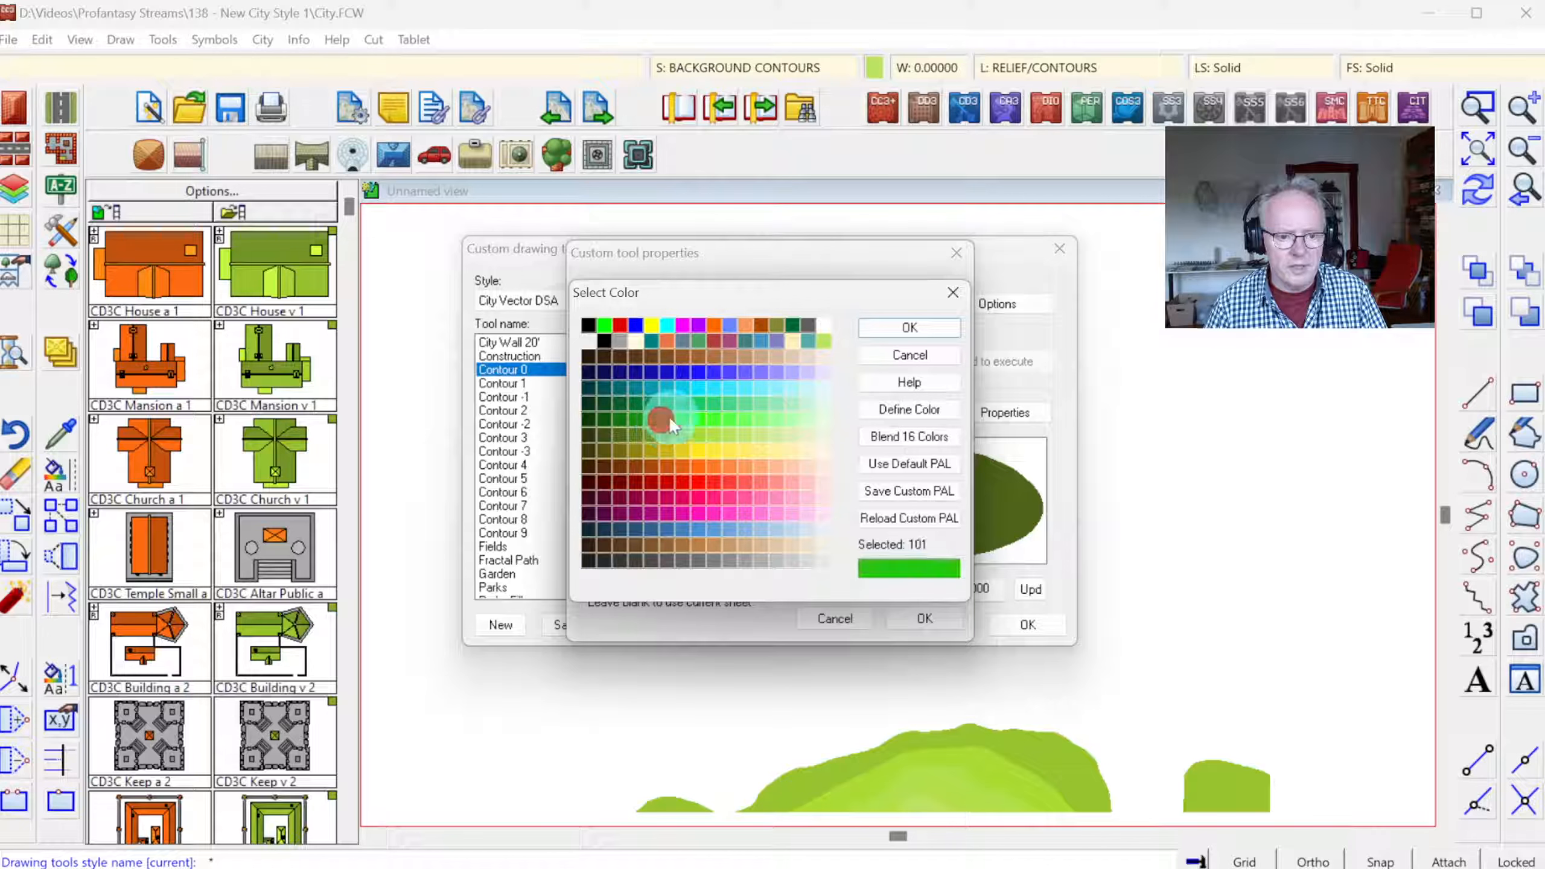
click(646, 433)
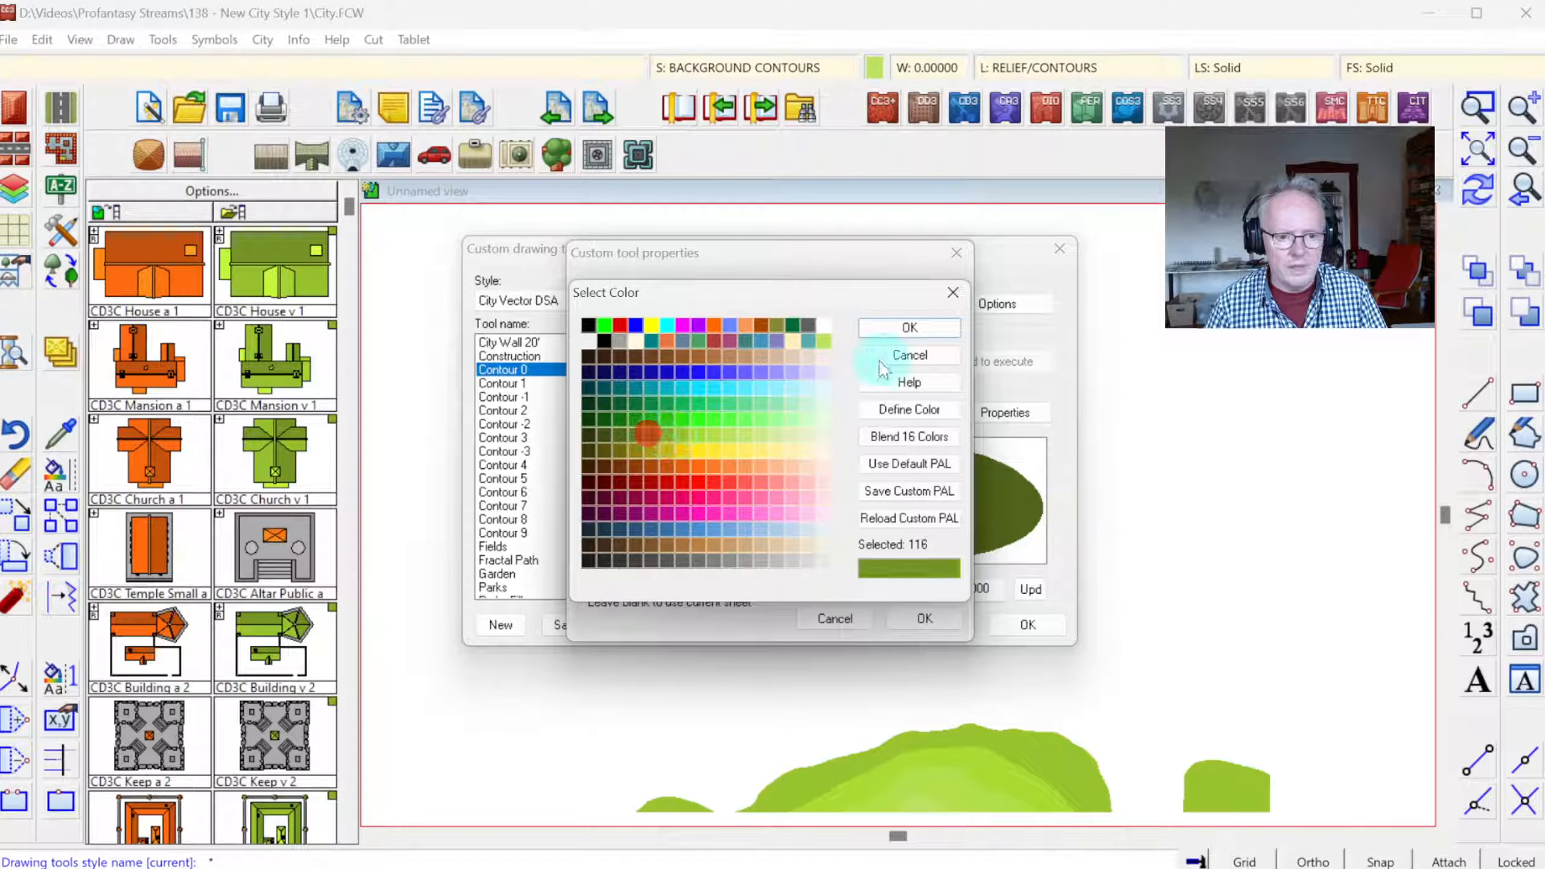
click(888, 336)
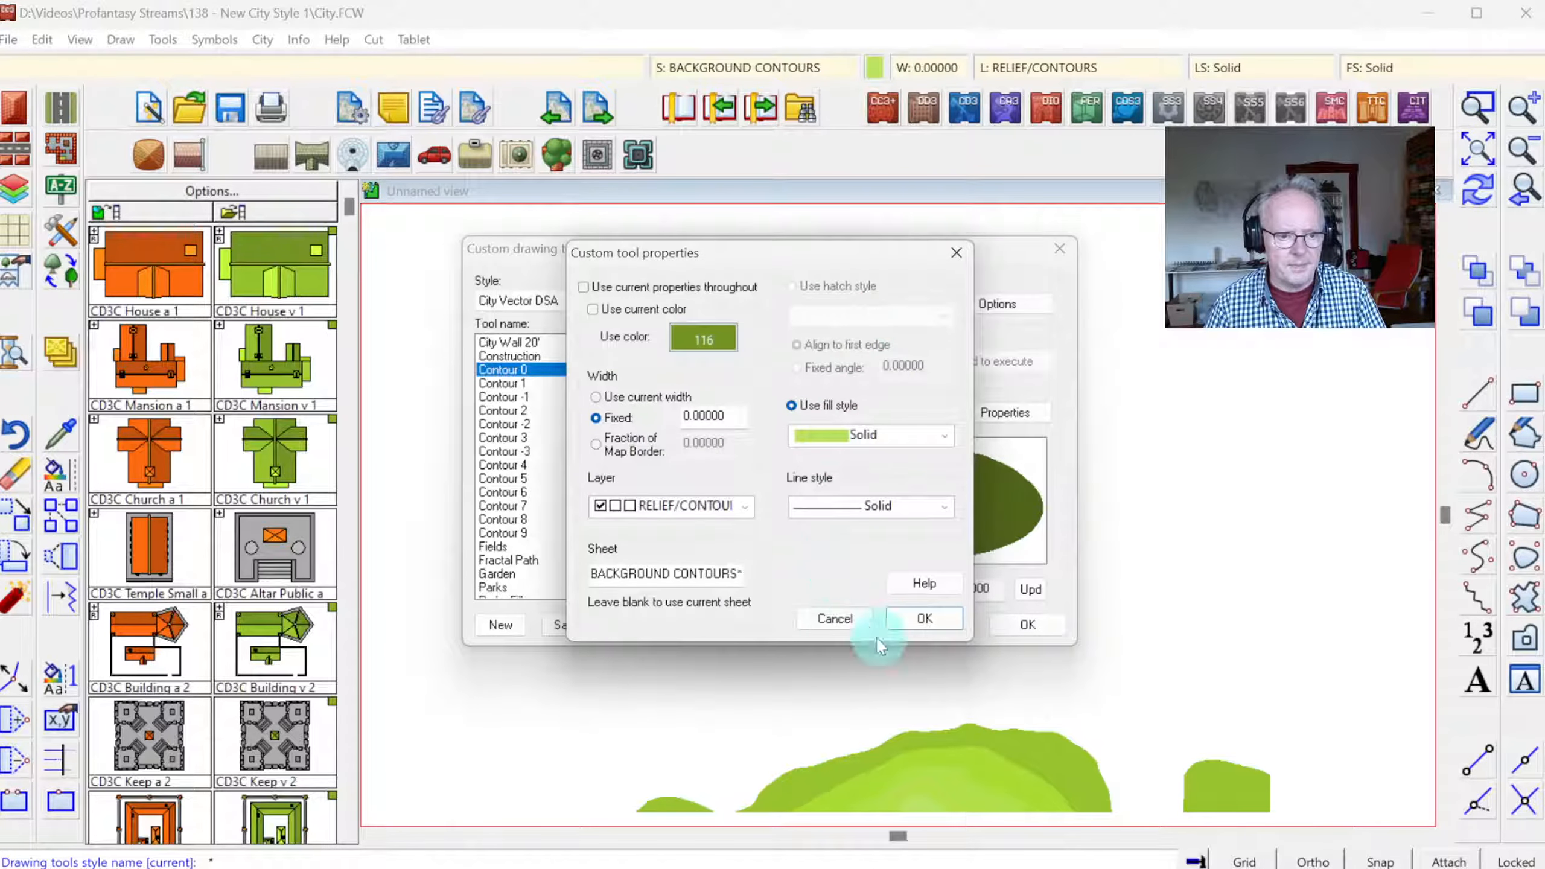
click(924, 619)
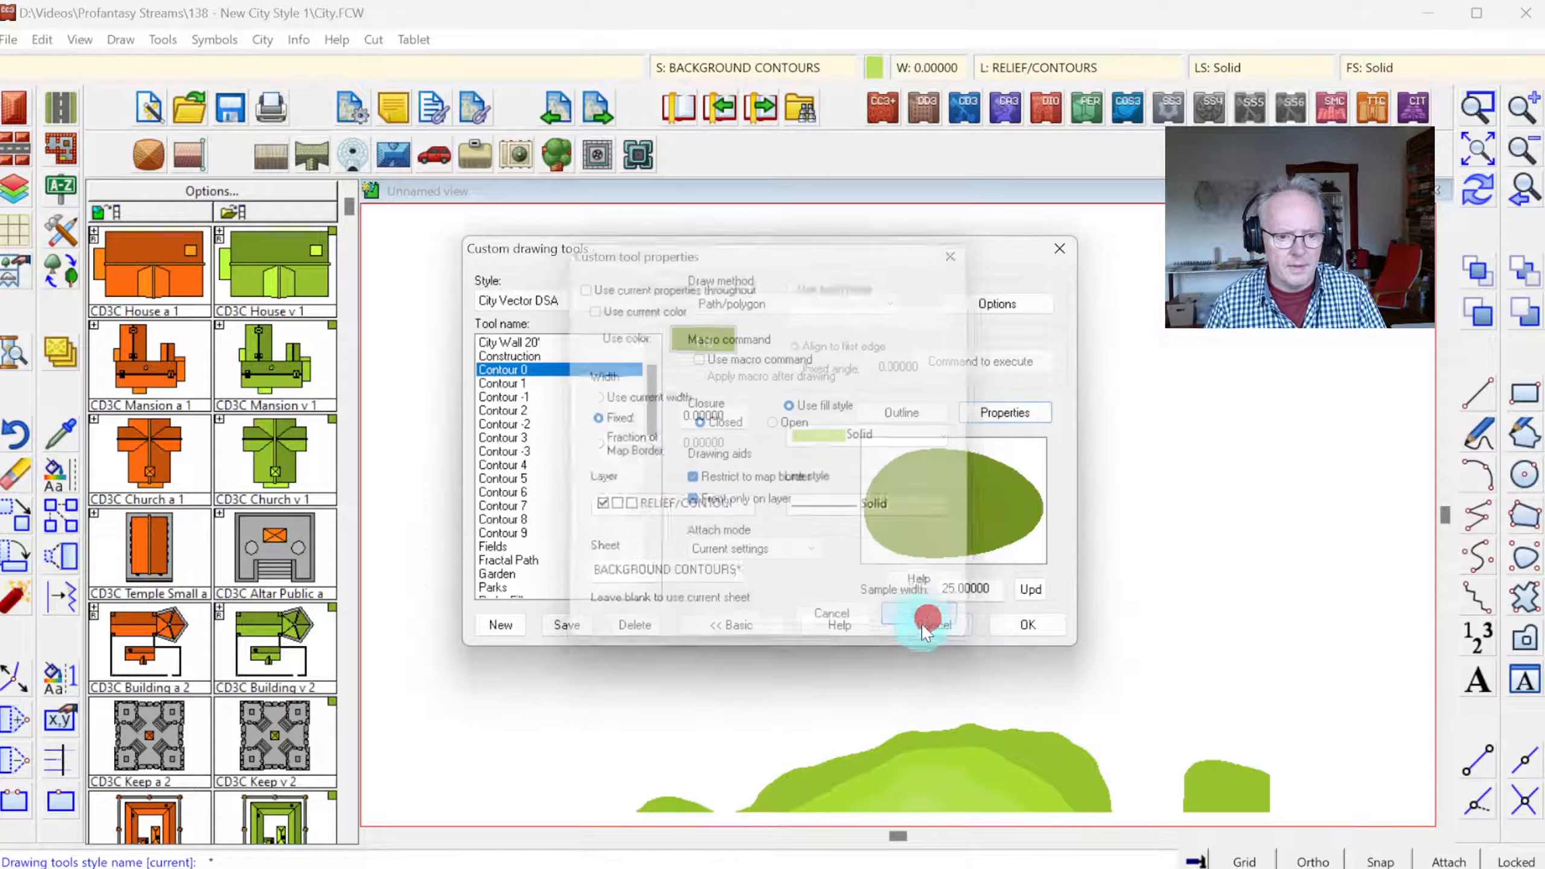
- Check the outline properties of the "Contour 0" tool without changing them and save the tool
click(881, 426)
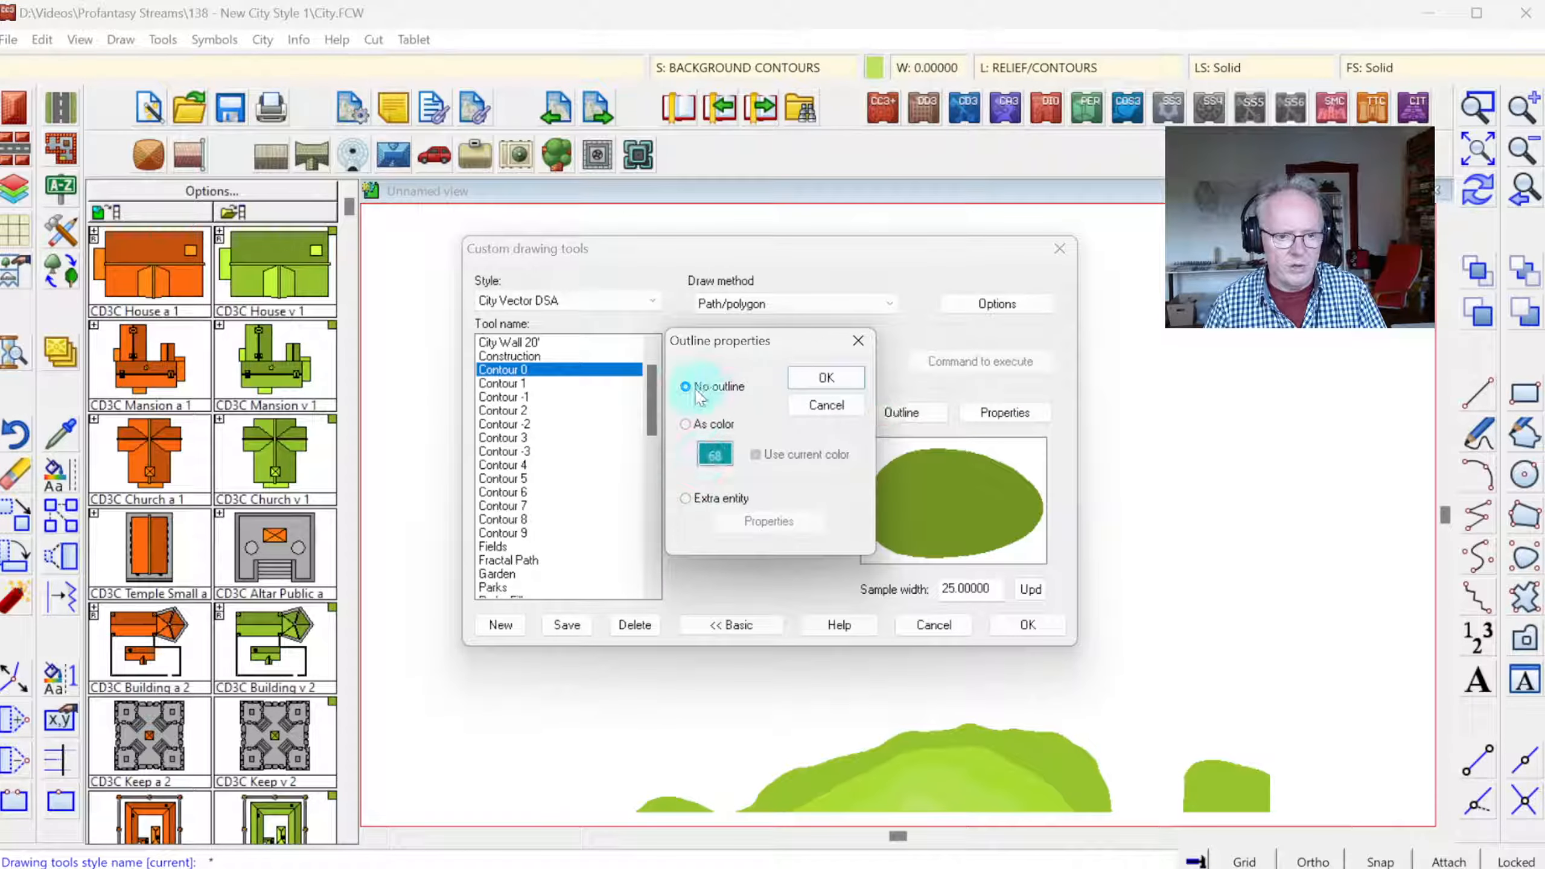
click(836, 419)
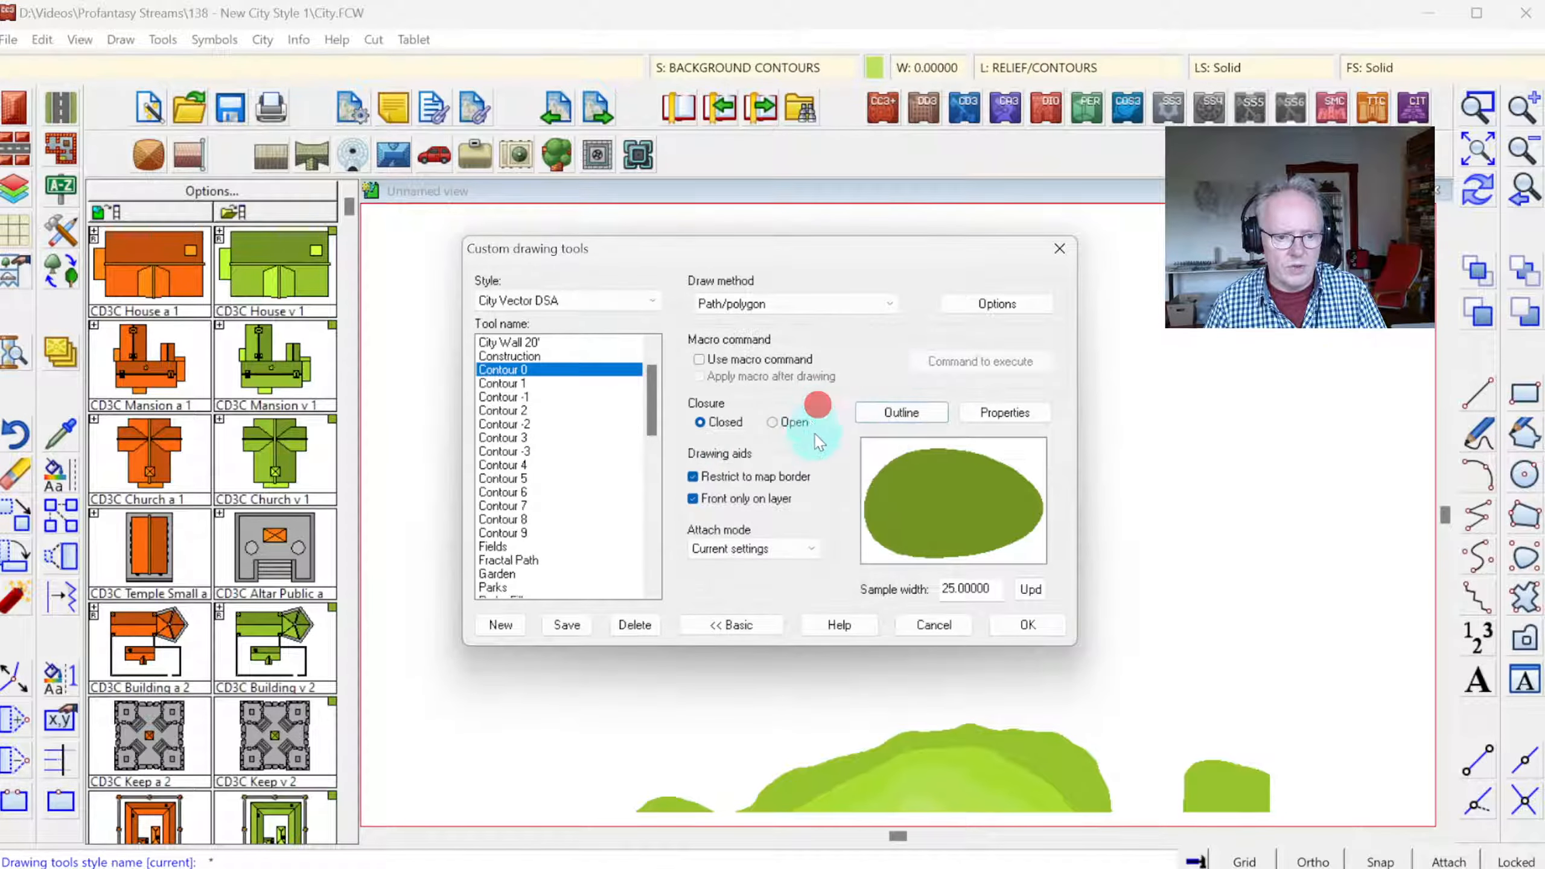
click(571, 627)
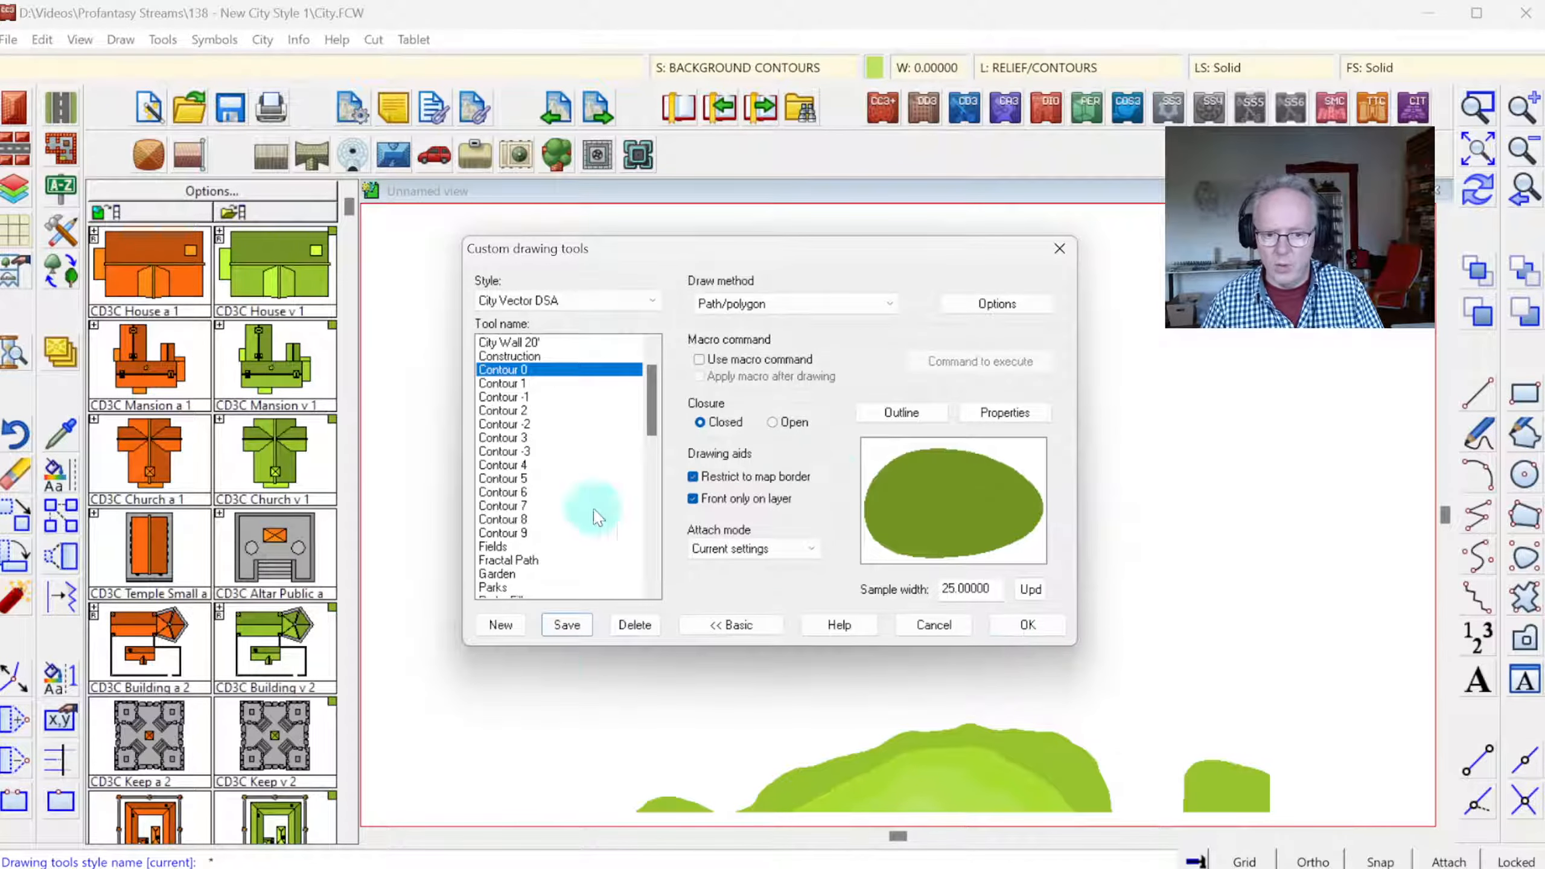
- Save the current "Contour 0" settings as a new drawing tool named "Contour, Grass 0"
click(515, 638)
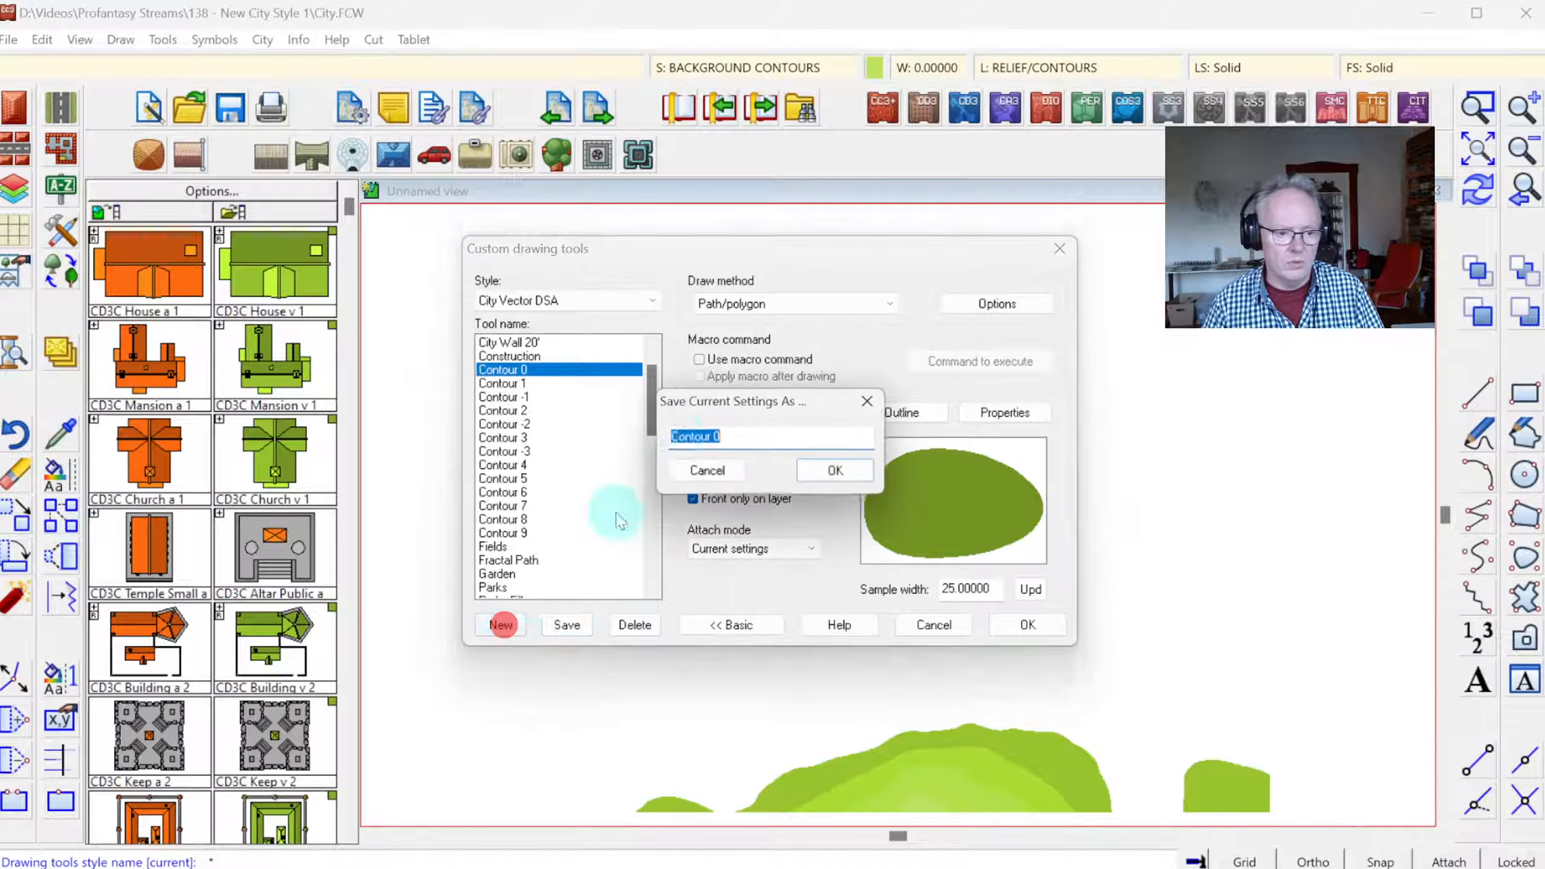
click(709, 436)
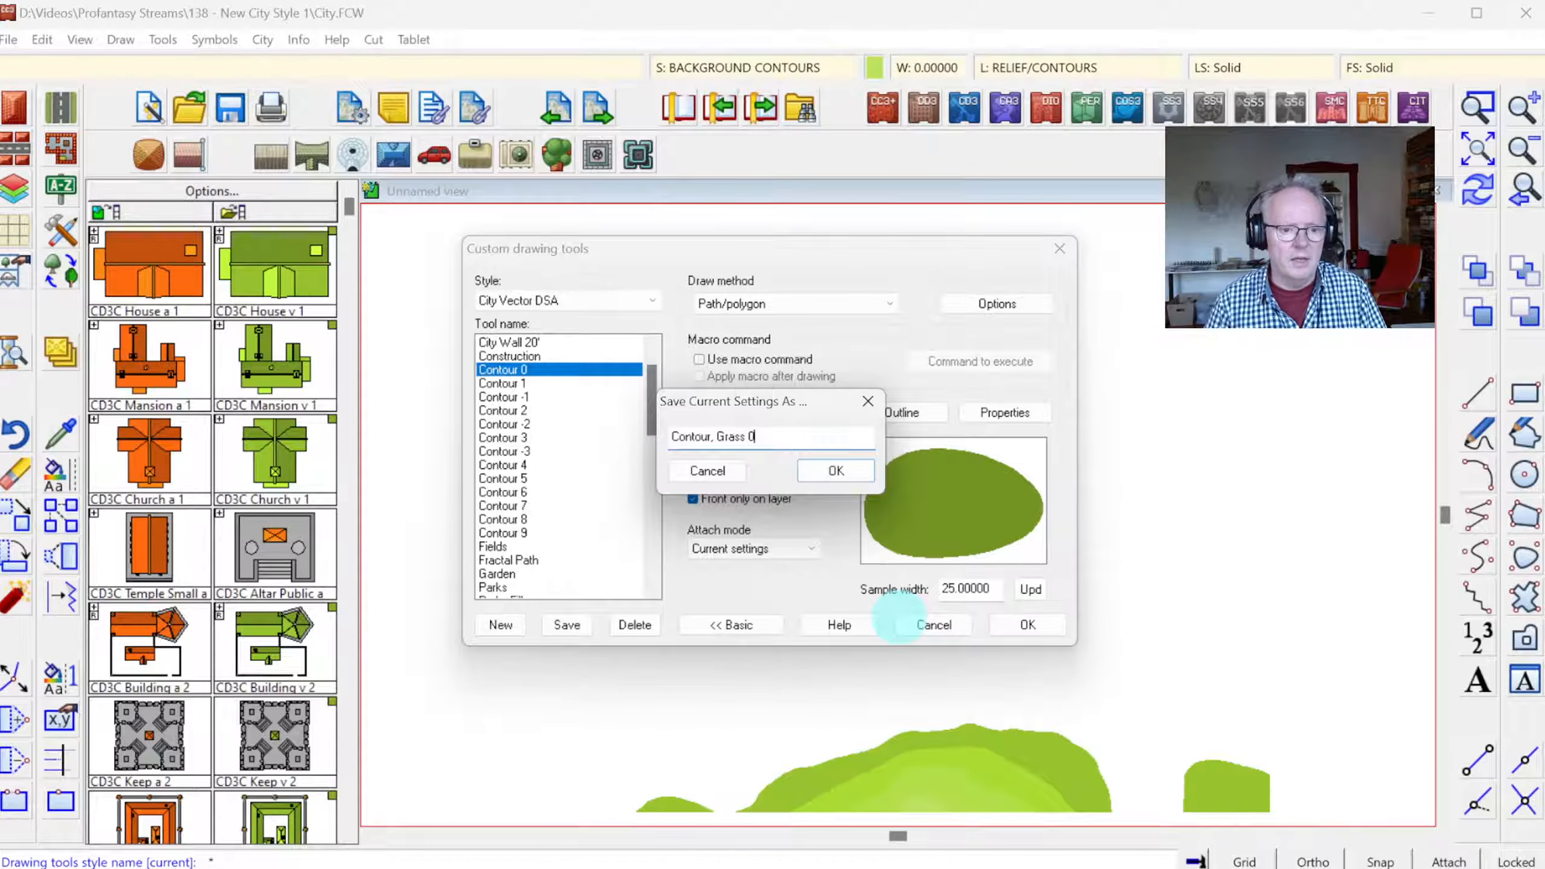
click(831, 474)
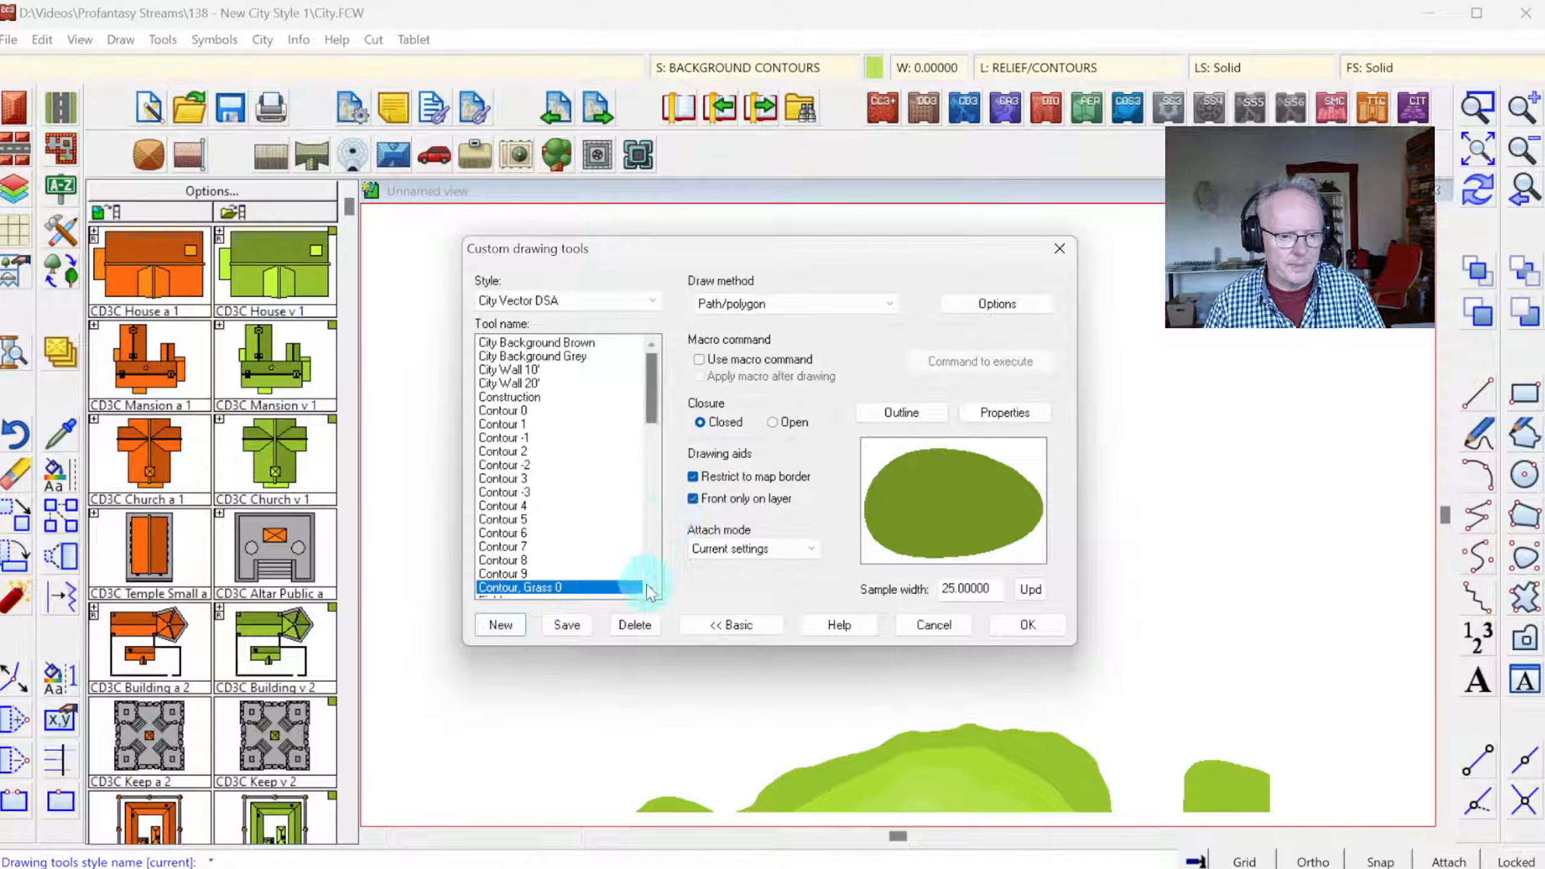
- Delete the old tools Contour 0 through Contour 3 and Contour -1 through Contour -3 from the City Vector DSA style
click(524, 411)
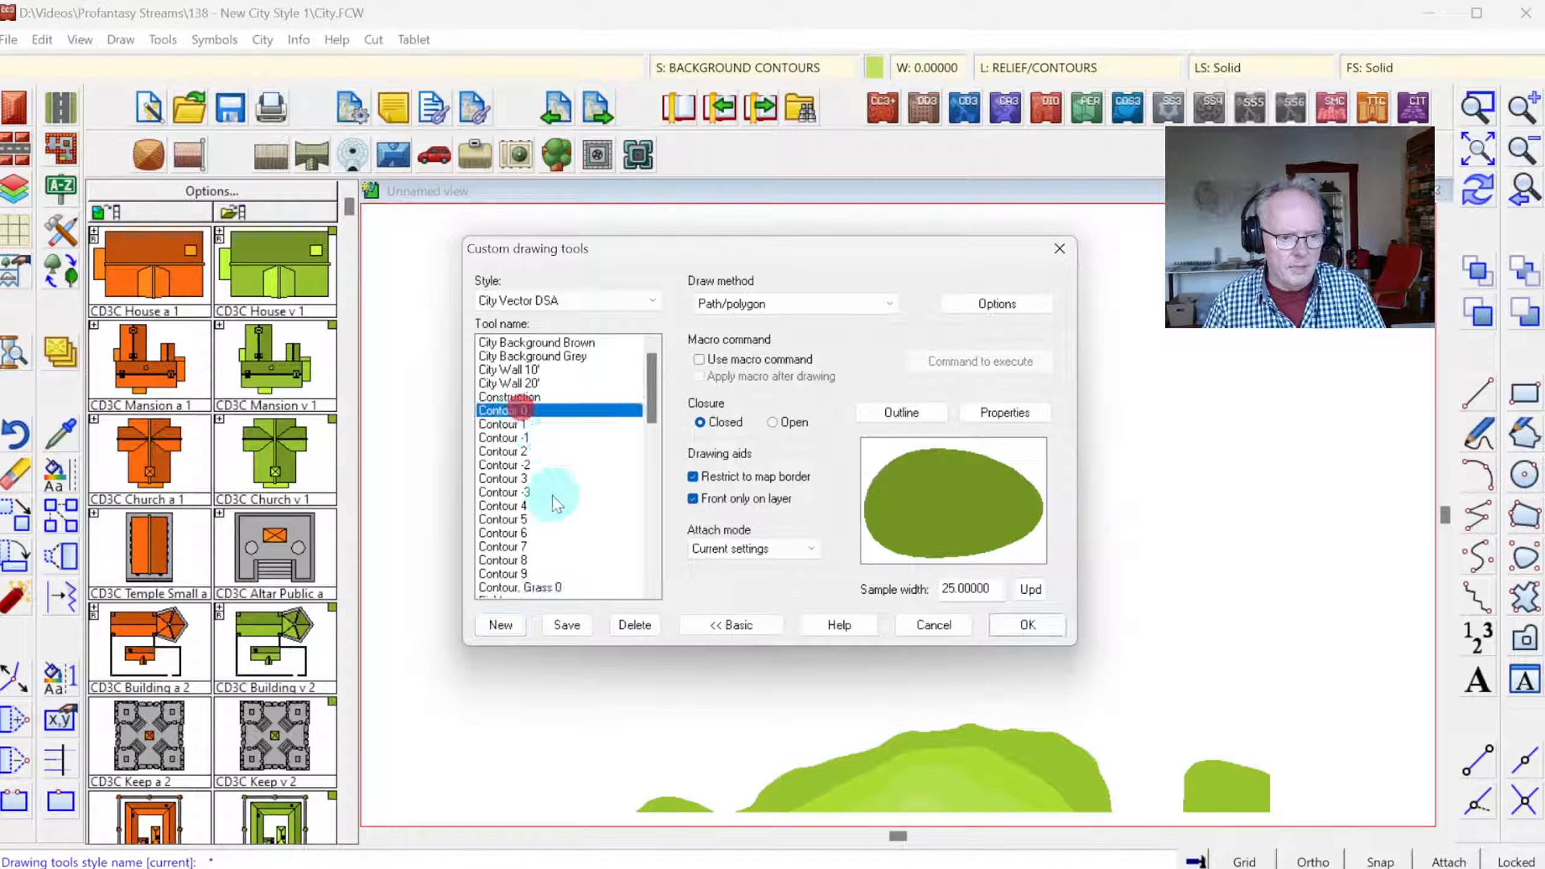
click(518, 574)
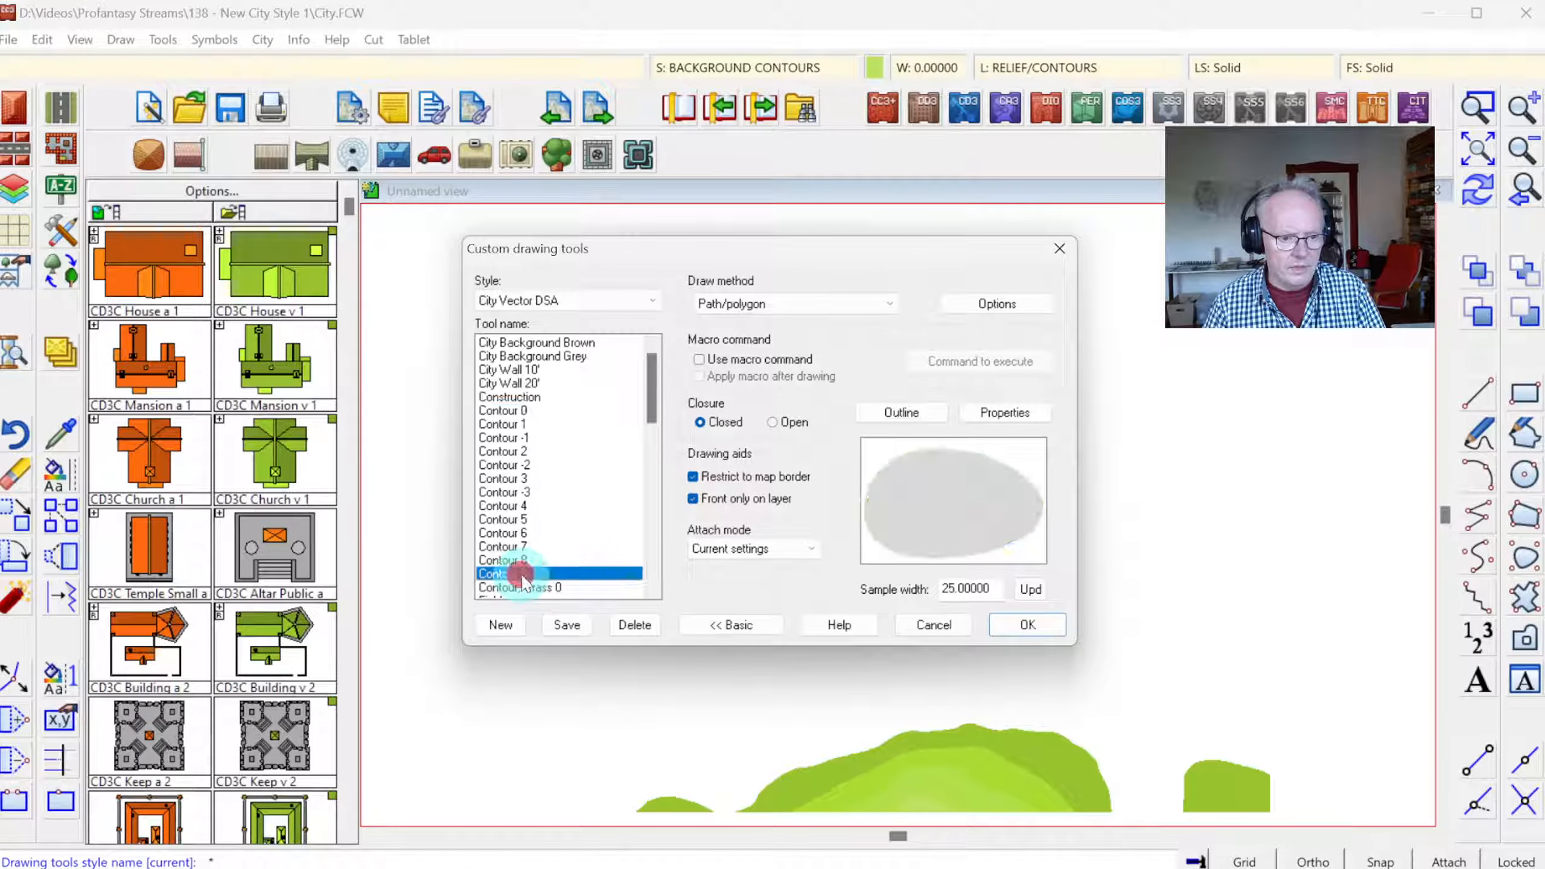
click(522, 413)
click(631, 624)
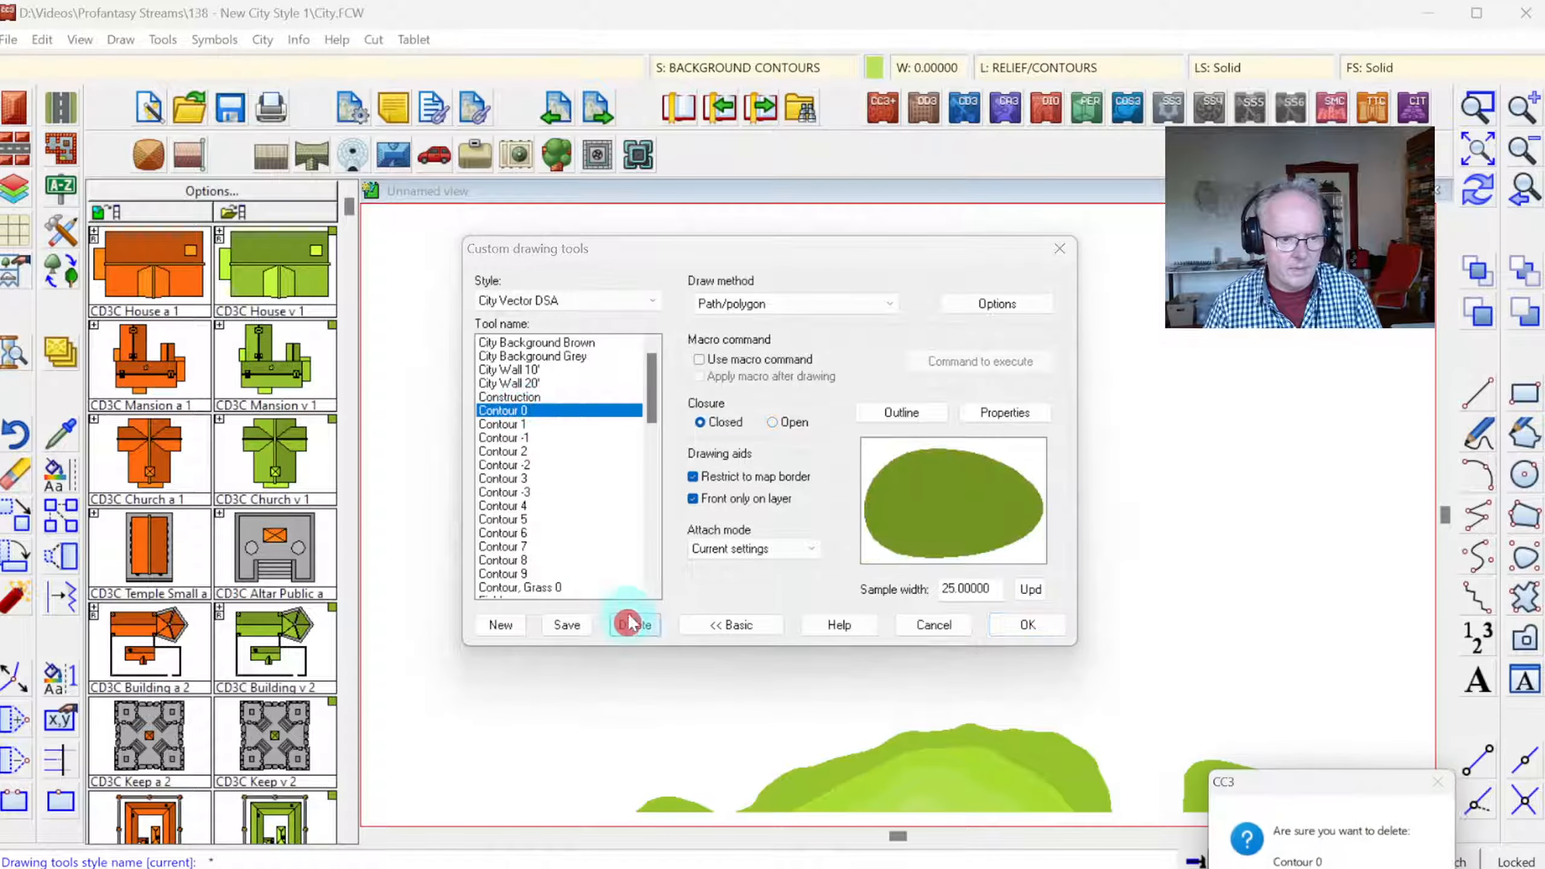
key(Return)
click(648, 619)
key(Return)
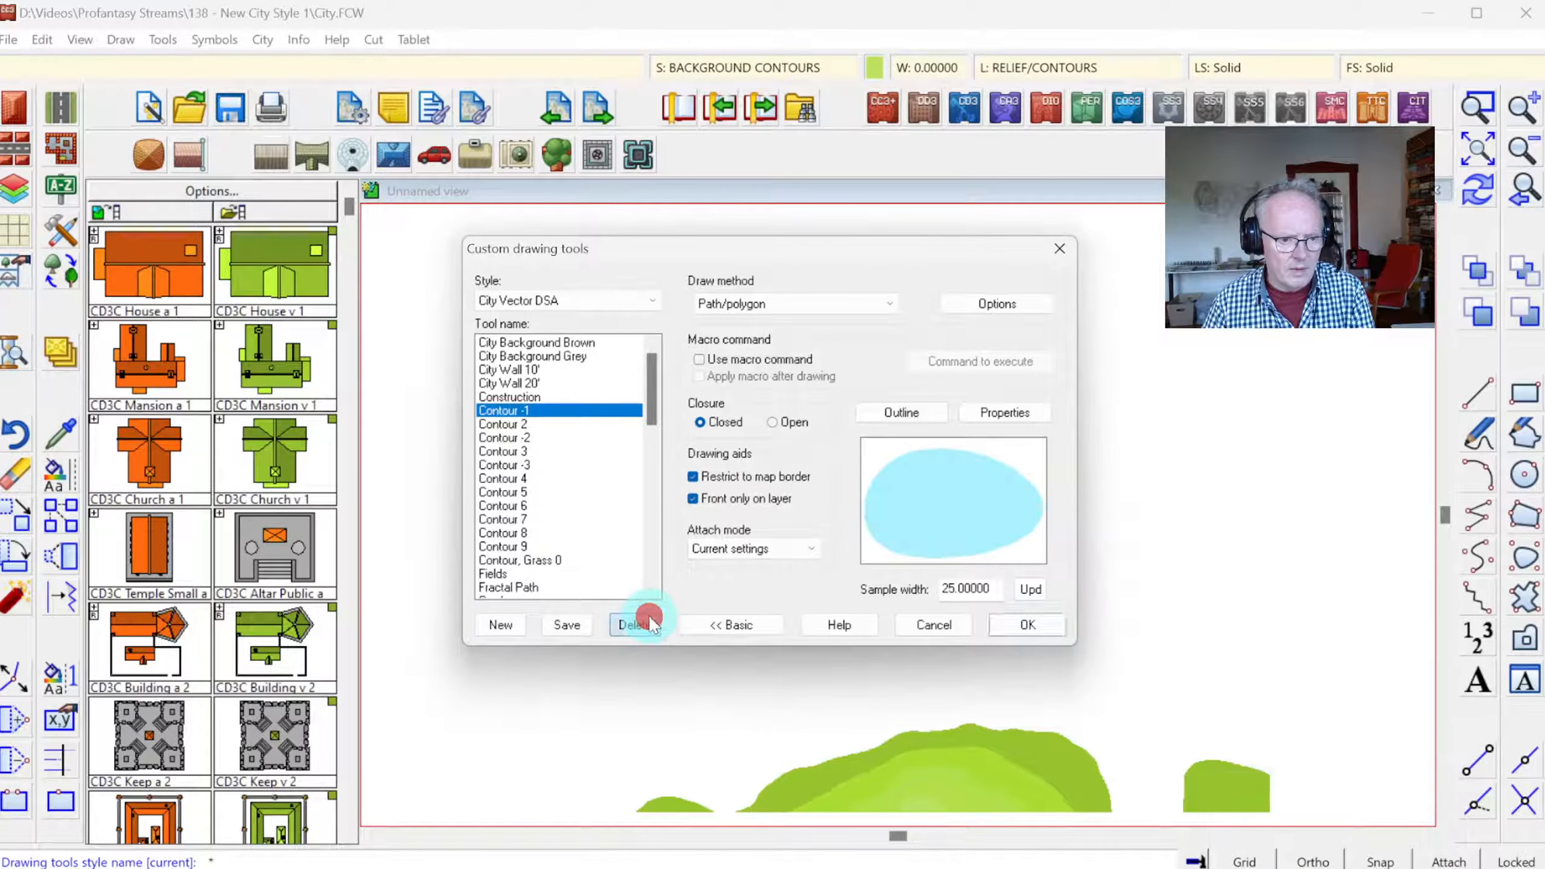
click(648, 617)
key(Return)
click(648, 616)
key(Return)
click(648, 616)
key(Return)
click(648, 617)
key(Return)
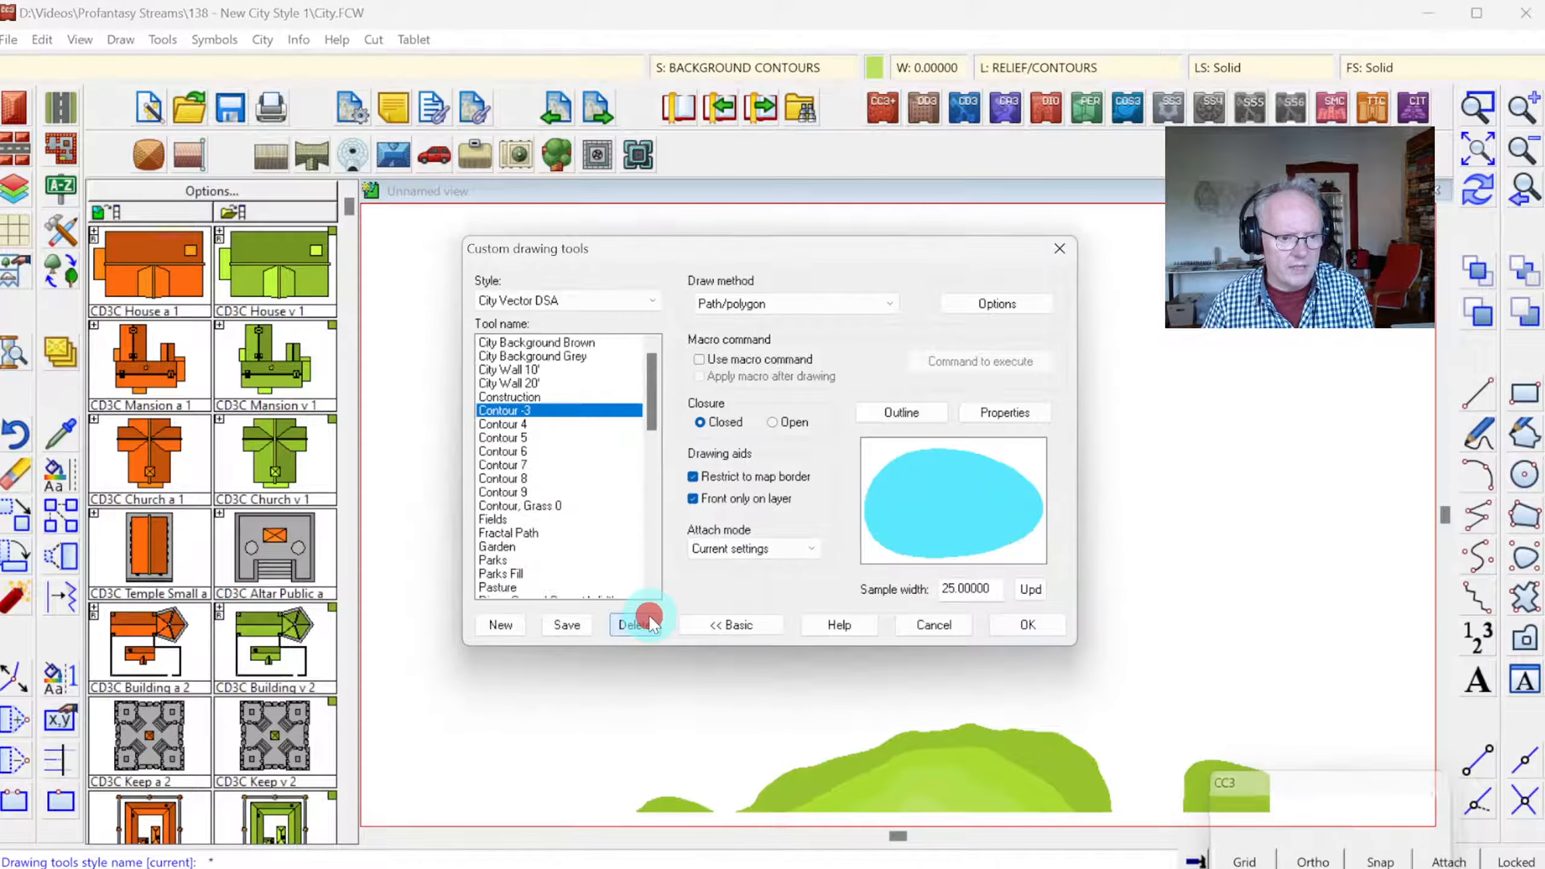
click(648, 614)
key(Return)
key(Return)
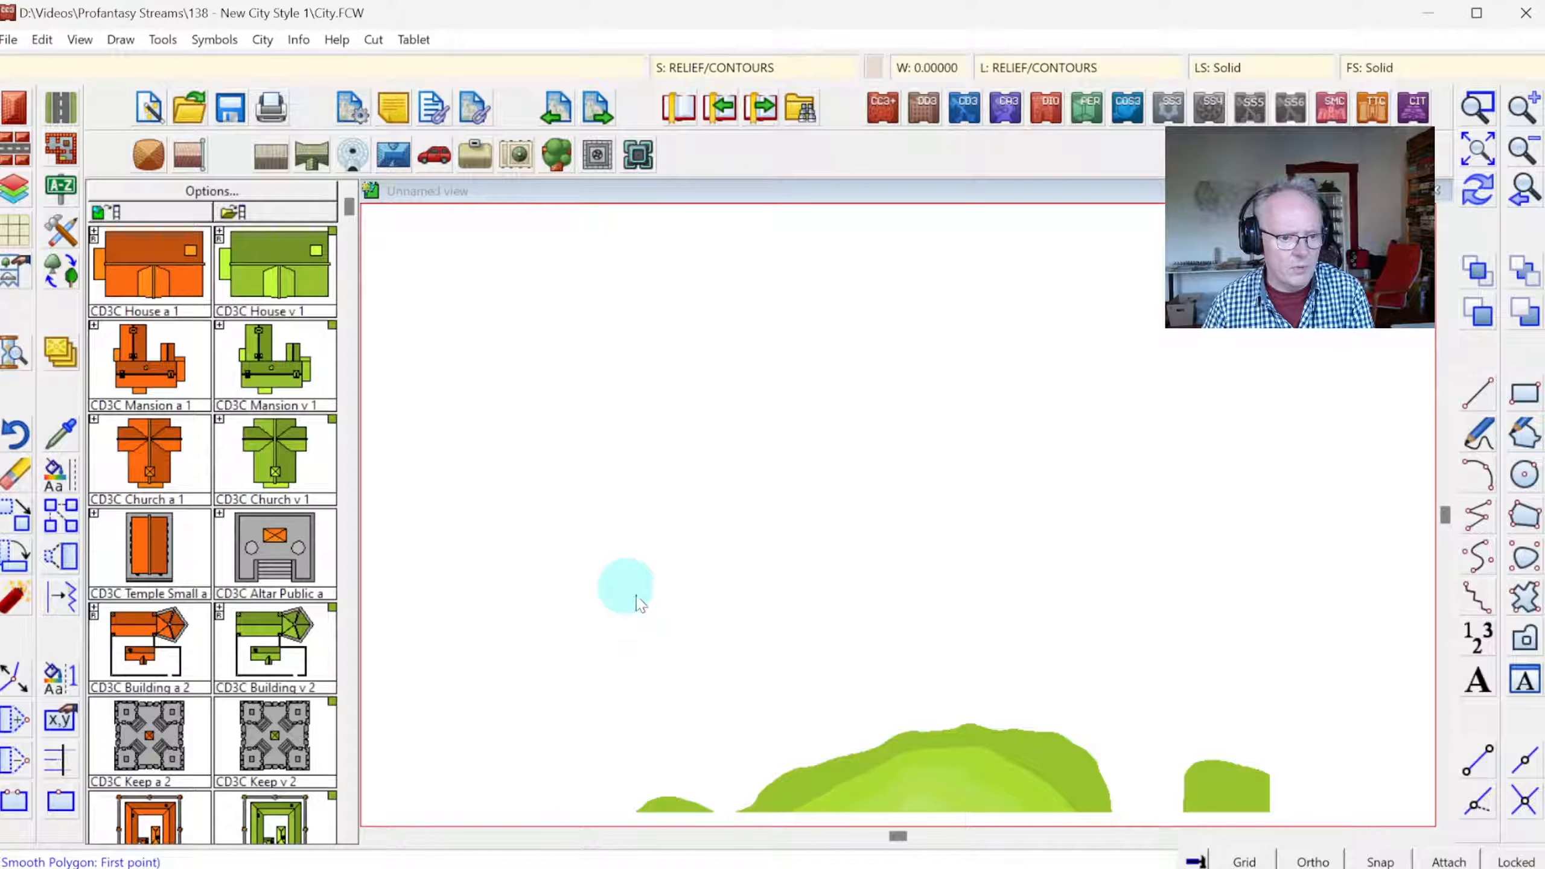
- Reopen the advanced drawing tool settings and delete the old tools Contour 4 through Contour 9
click(61, 229)
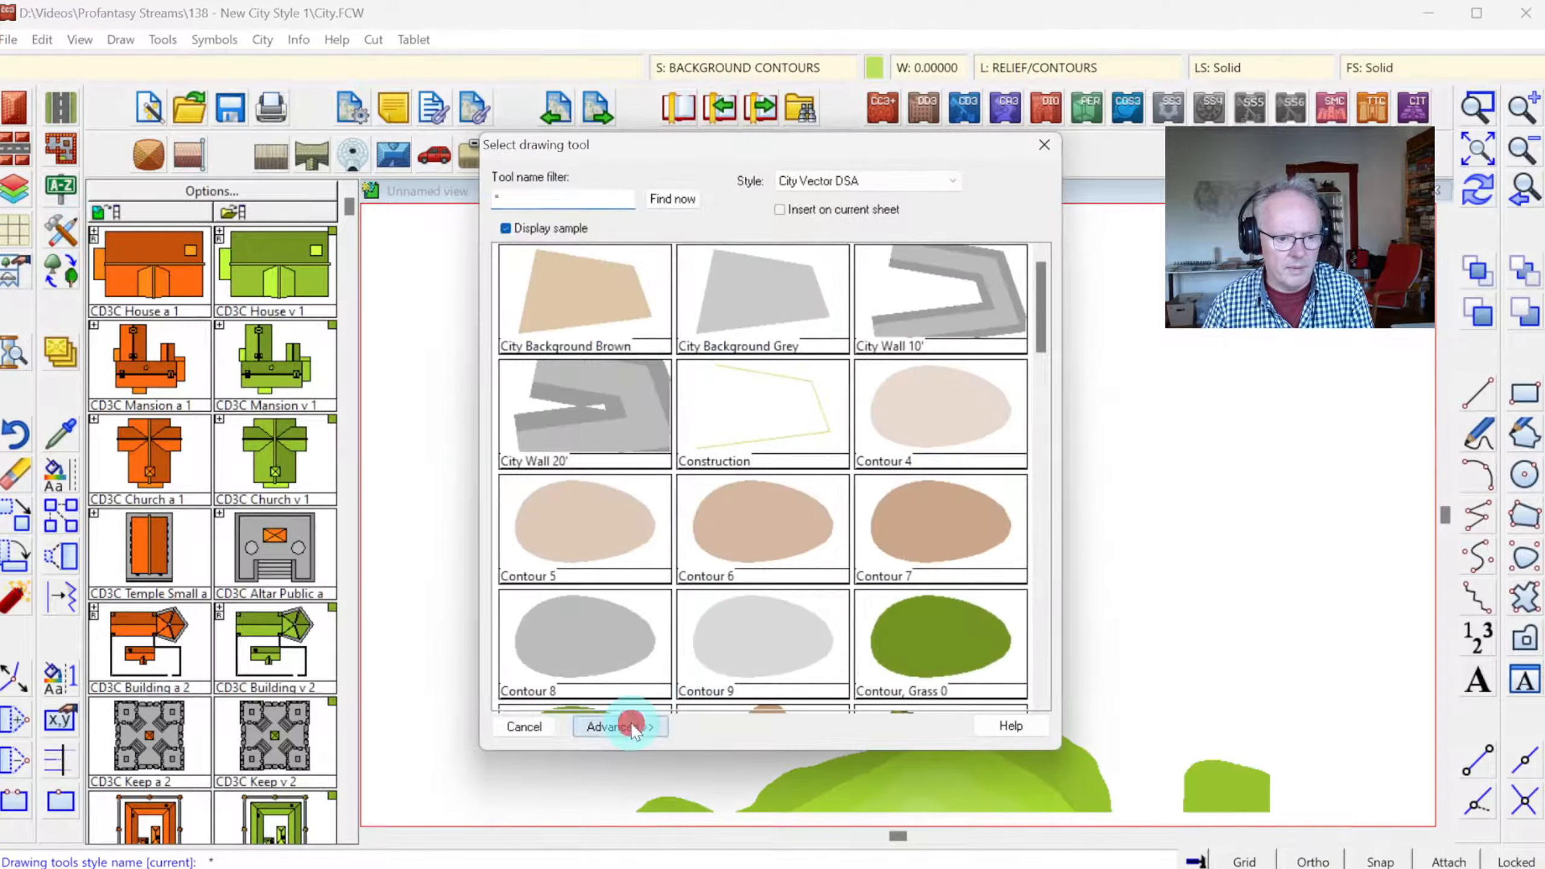
click(632, 728)
click(638, 625)
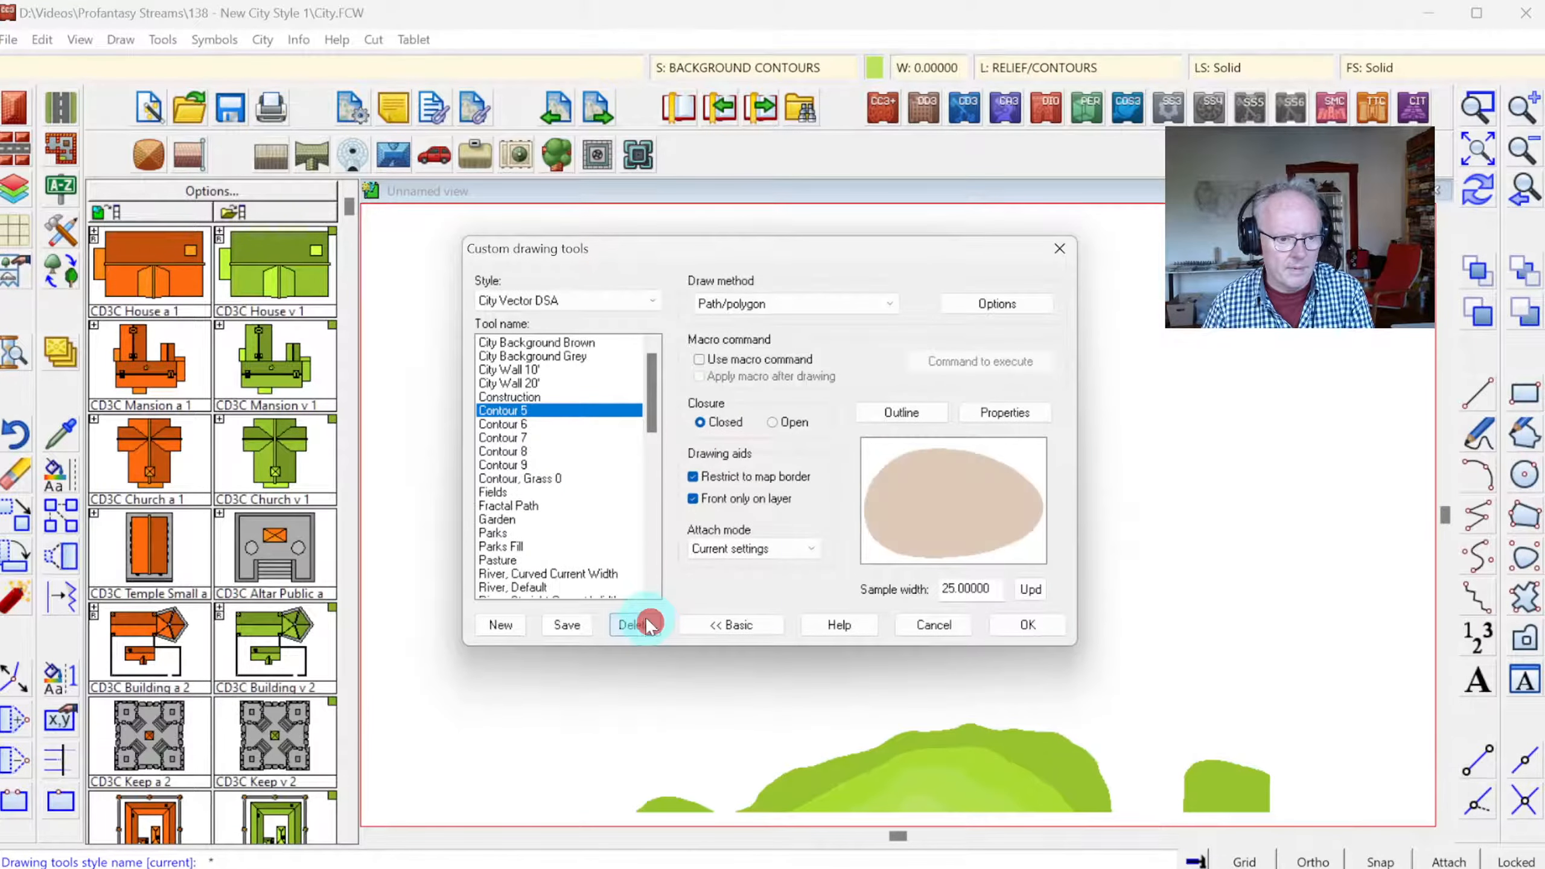
key(Return)
click(644, 618)
key(Return)
click(644, 619)
key(Return)
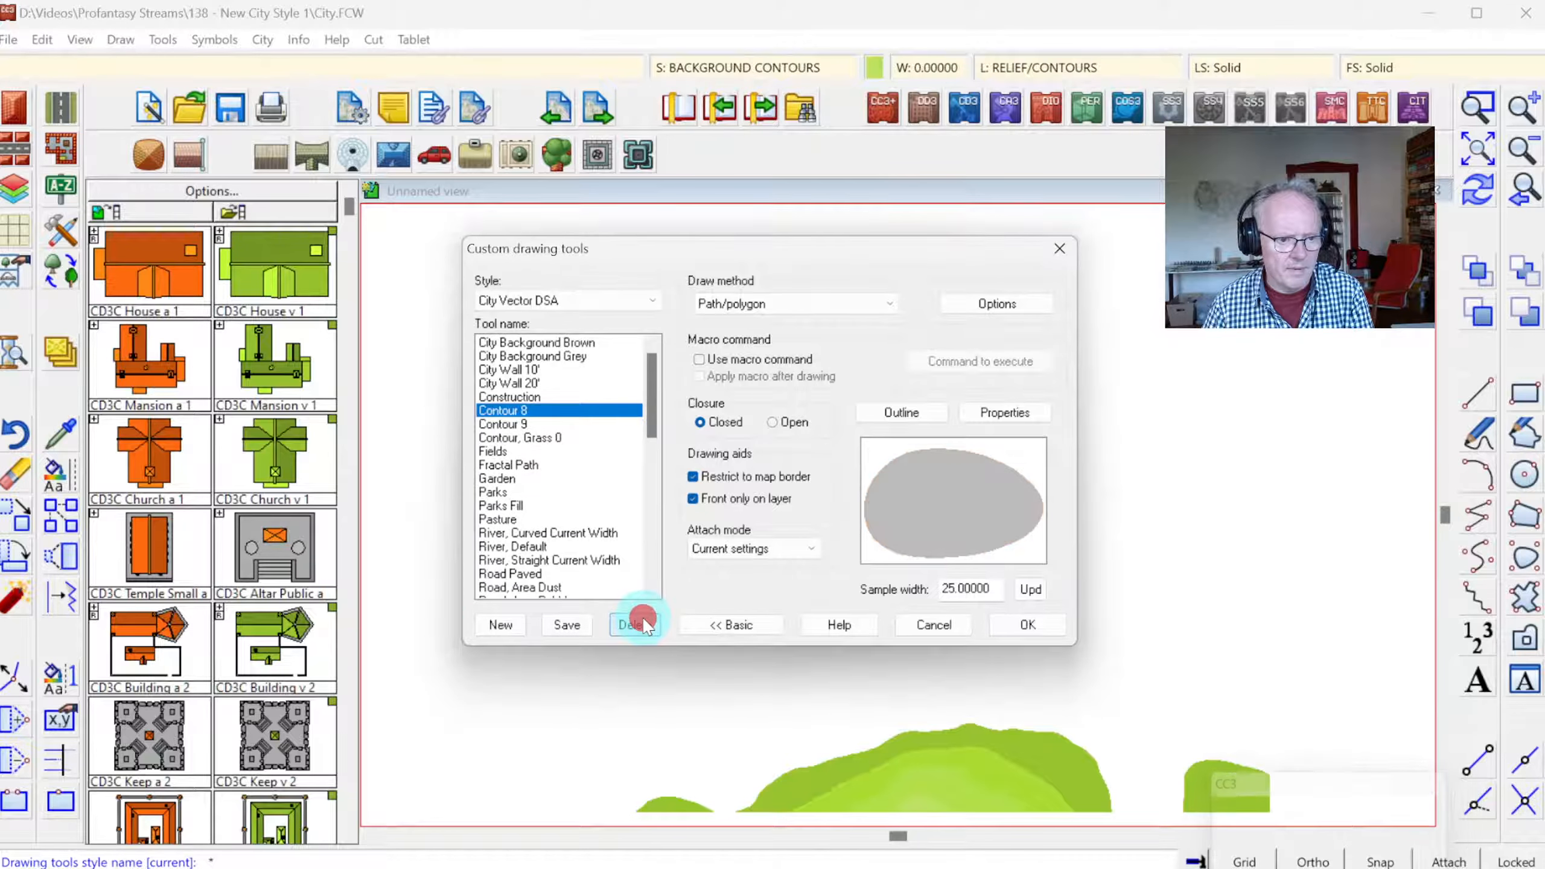
click(642, 622)
key(Return)
click(643, 621)
key(Return)
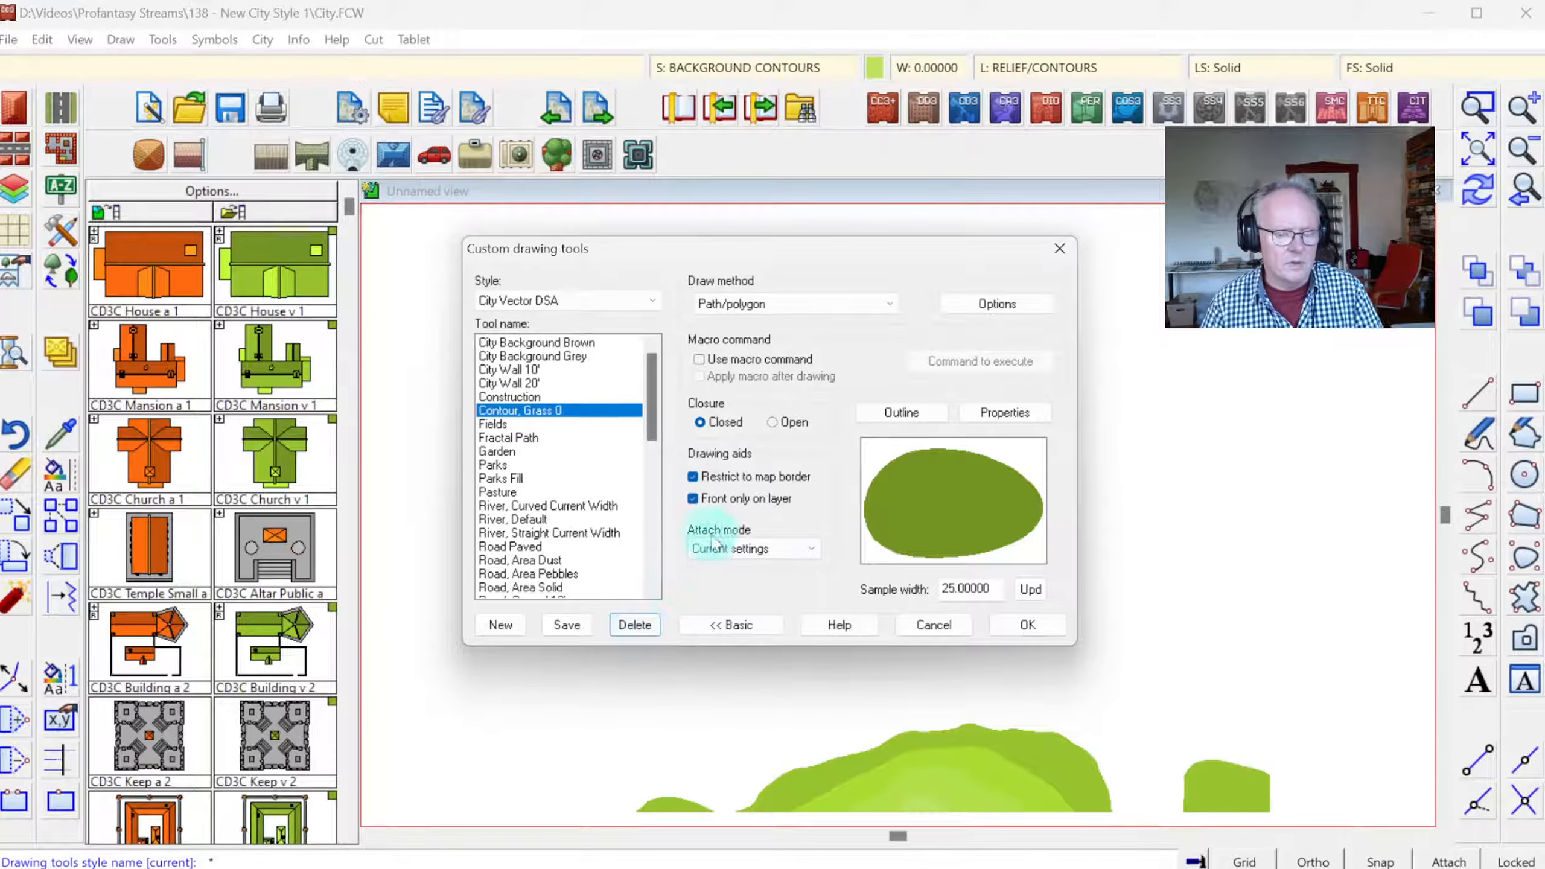
- Create a new tool named "Contour, Grass 1" from "Contour, Grass 0" and open its properties
click(501, 625)
click(780, 432)
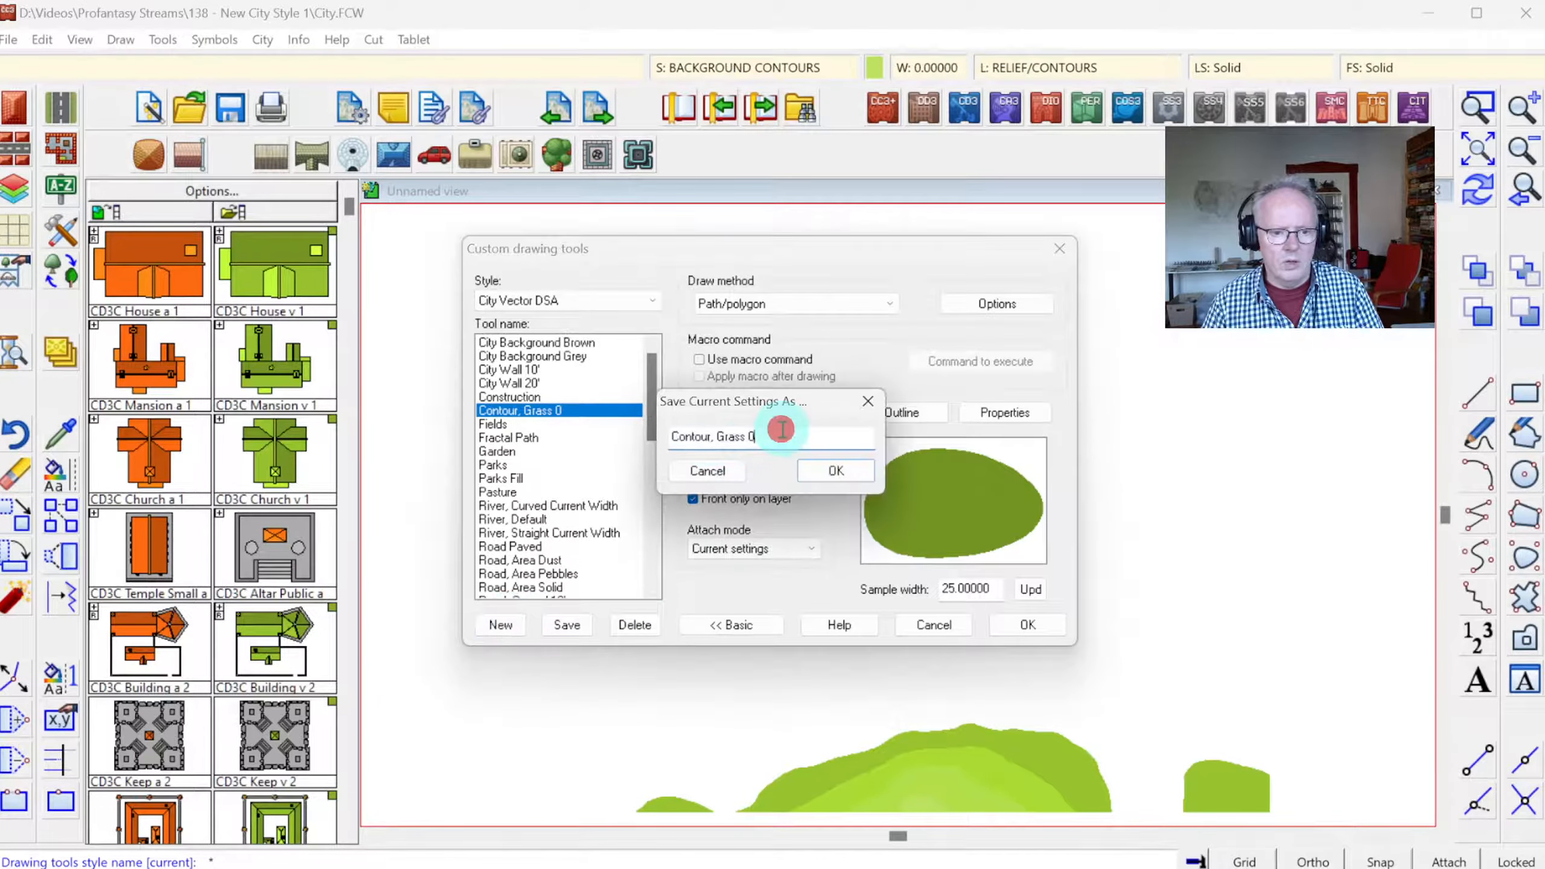
text(1)
click(816, 463)
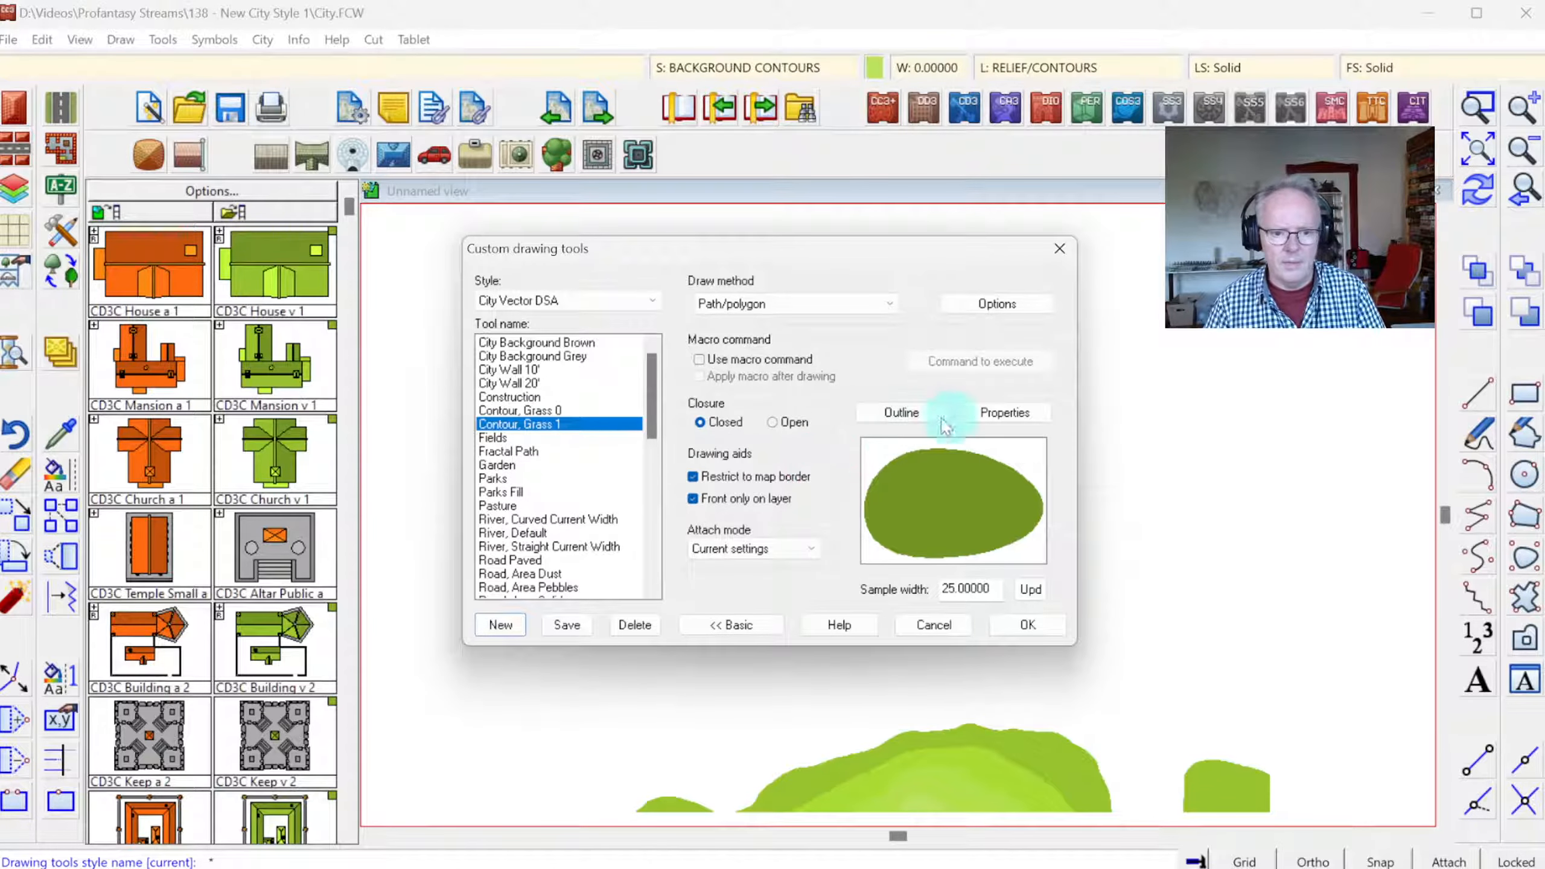
click(1004, 406)
- Try green number 118 as the colour of the "Contour, Grass 1" tool
click(675, 335)
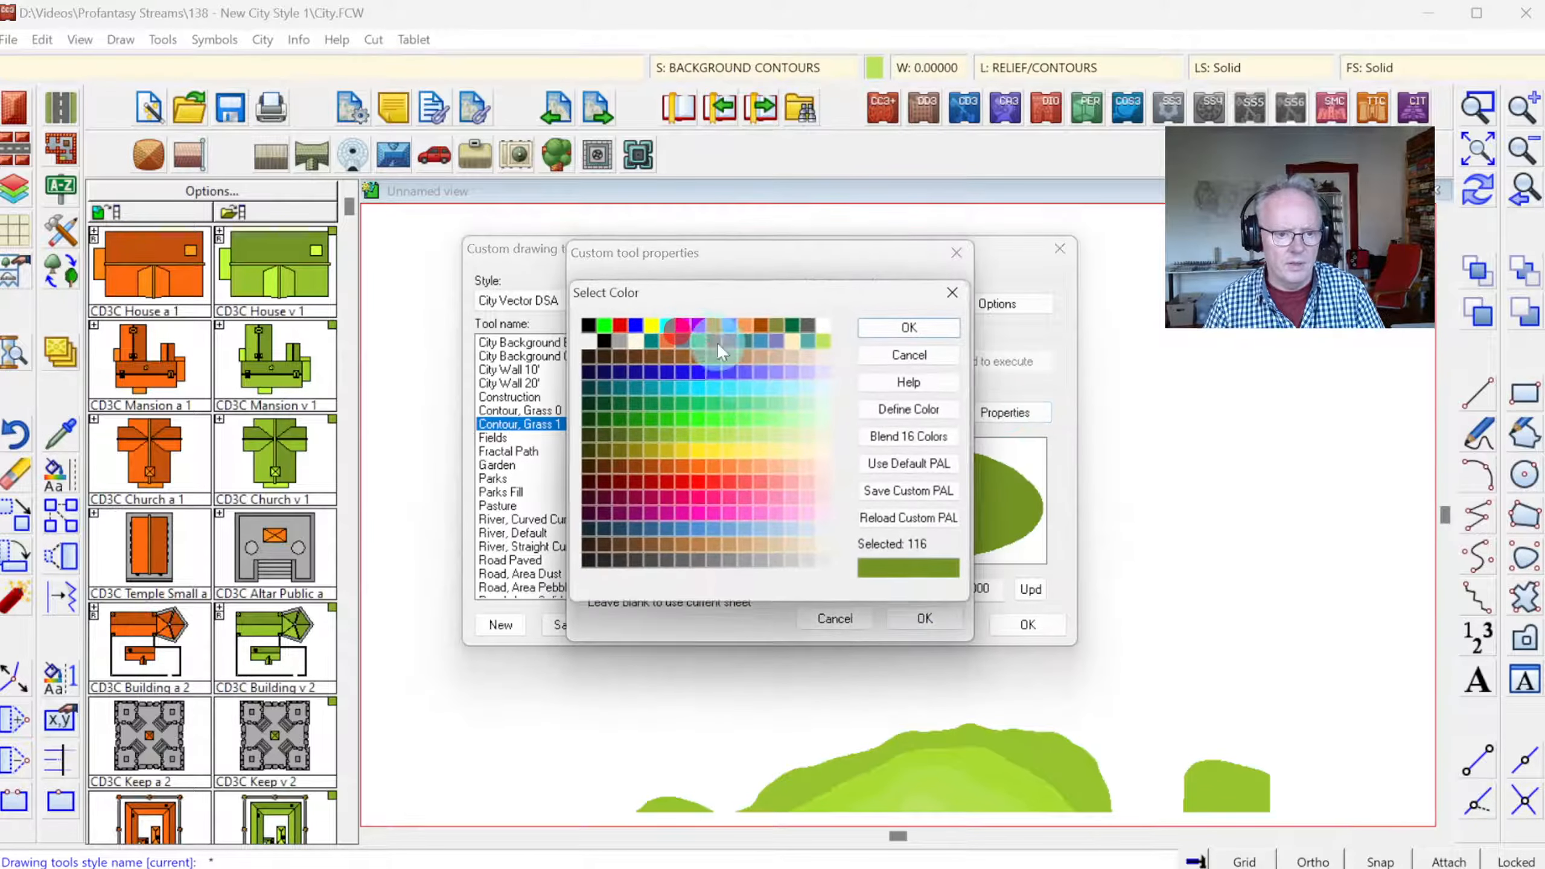
click(675, 420)
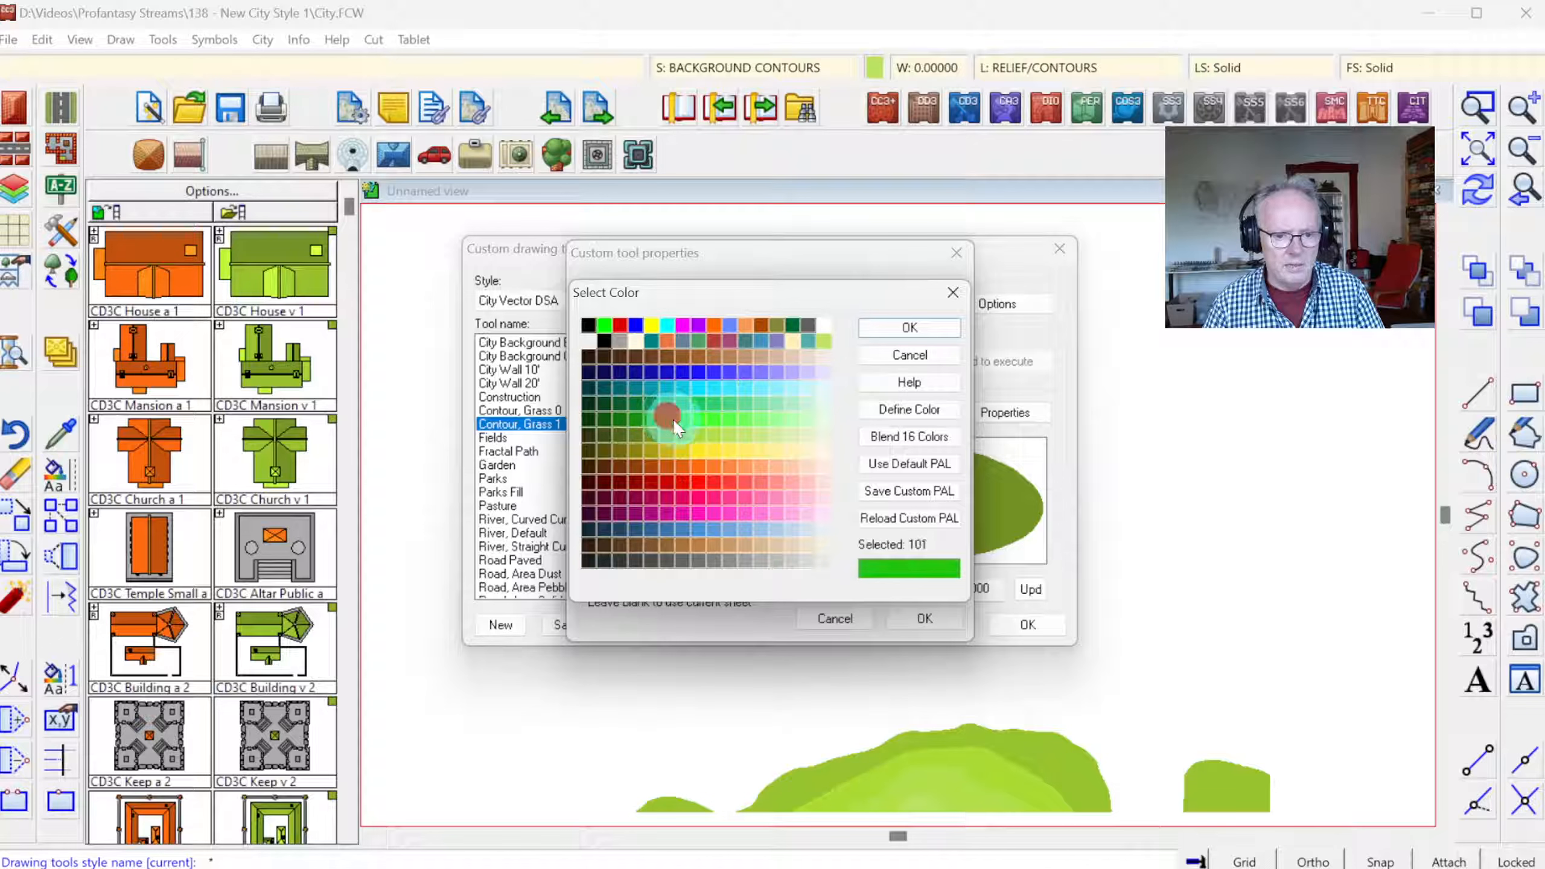
click(665, 434)
click(676, 435)
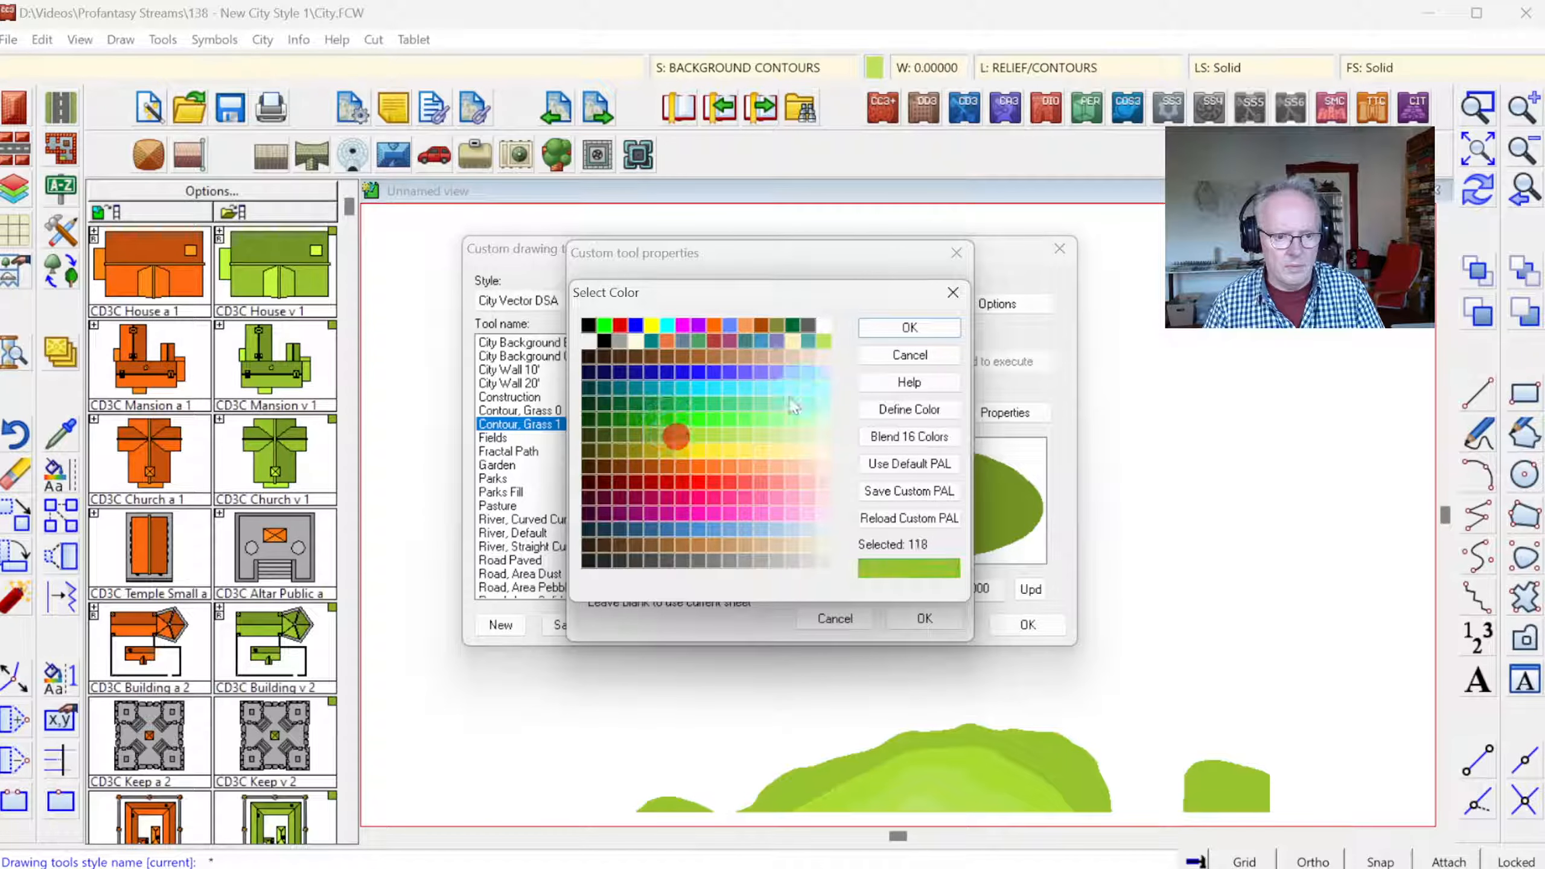
click(898, 326)
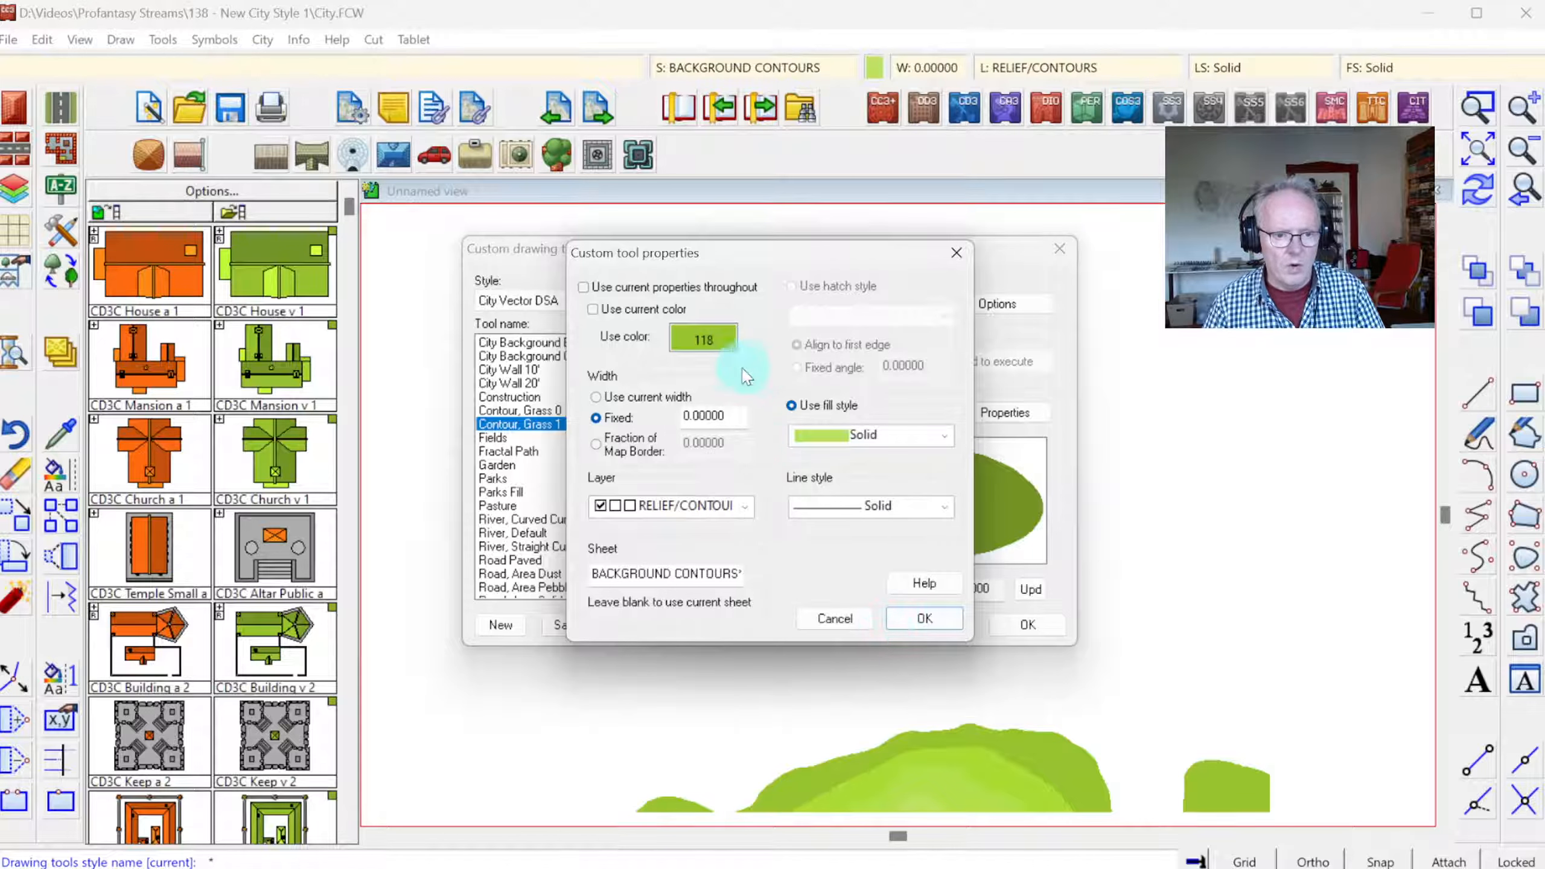
- Set the colour of the "Contour, Grass 1" tool to green number 117 and save the tool
click(706, 337)
click(671, 418)
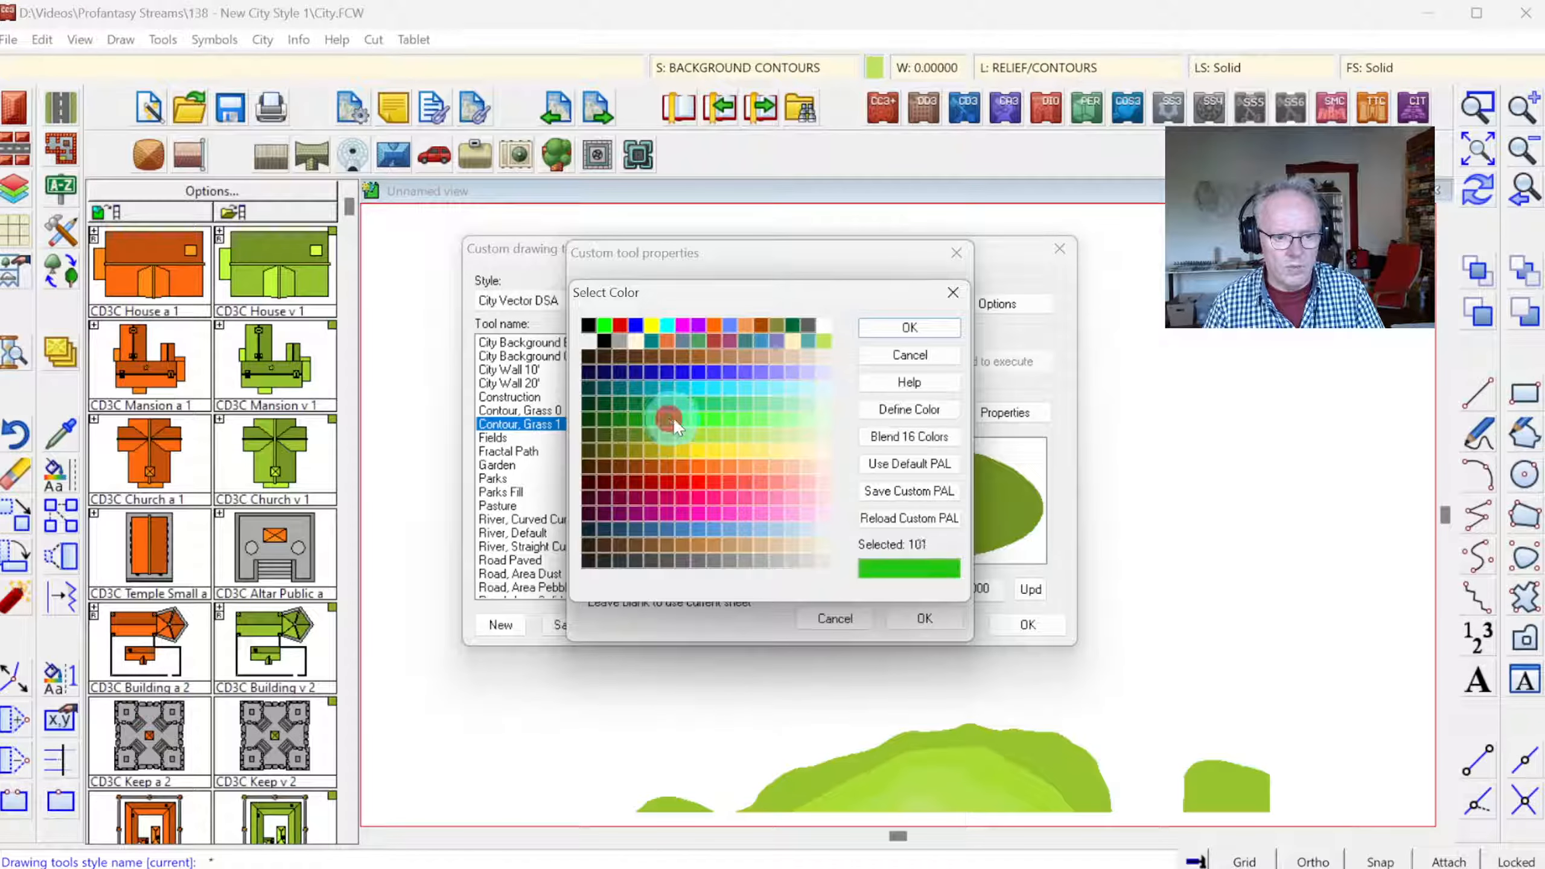
click(676, 433)
click(663, 430)
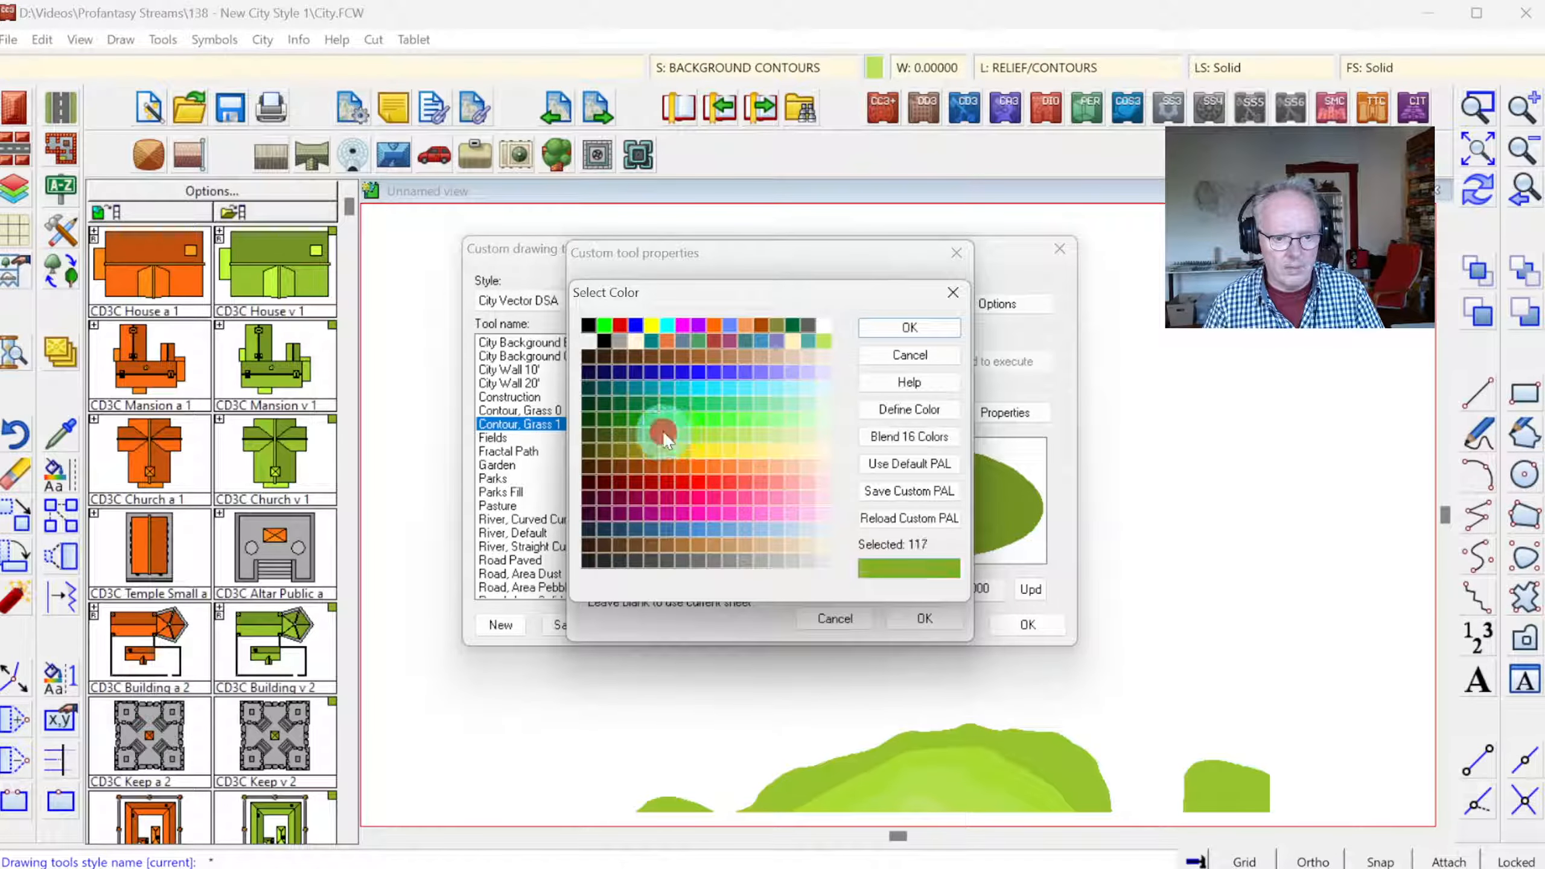
click(876, 330)
click(924, 618)
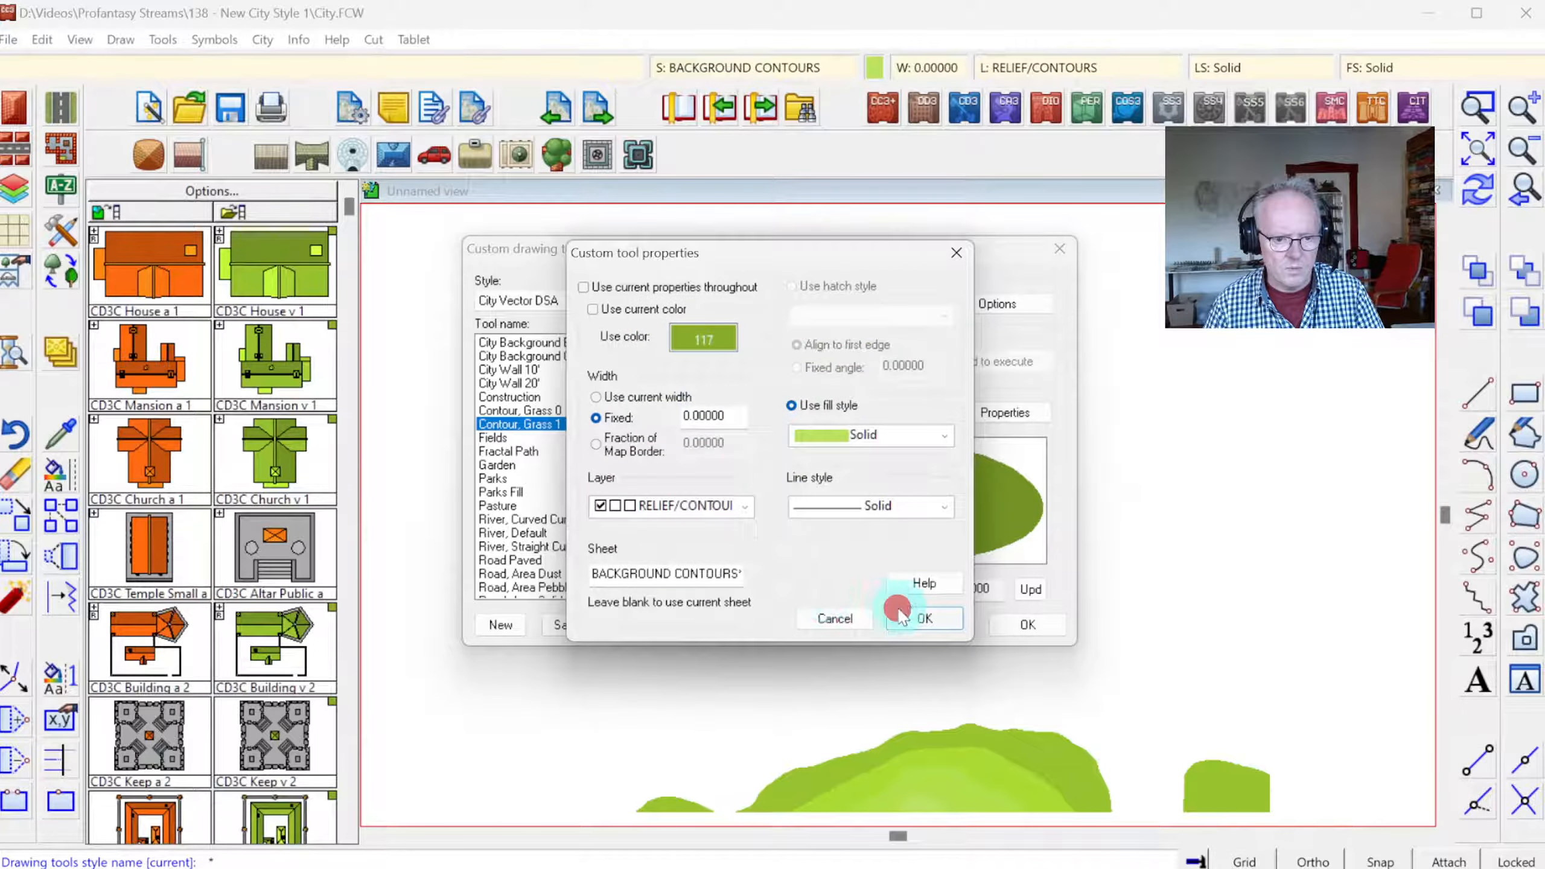
click(569, 625)
- Create a new tool named "Contour, Grass 2" from the "Contour, Grass 1" settings
click(500, 628)
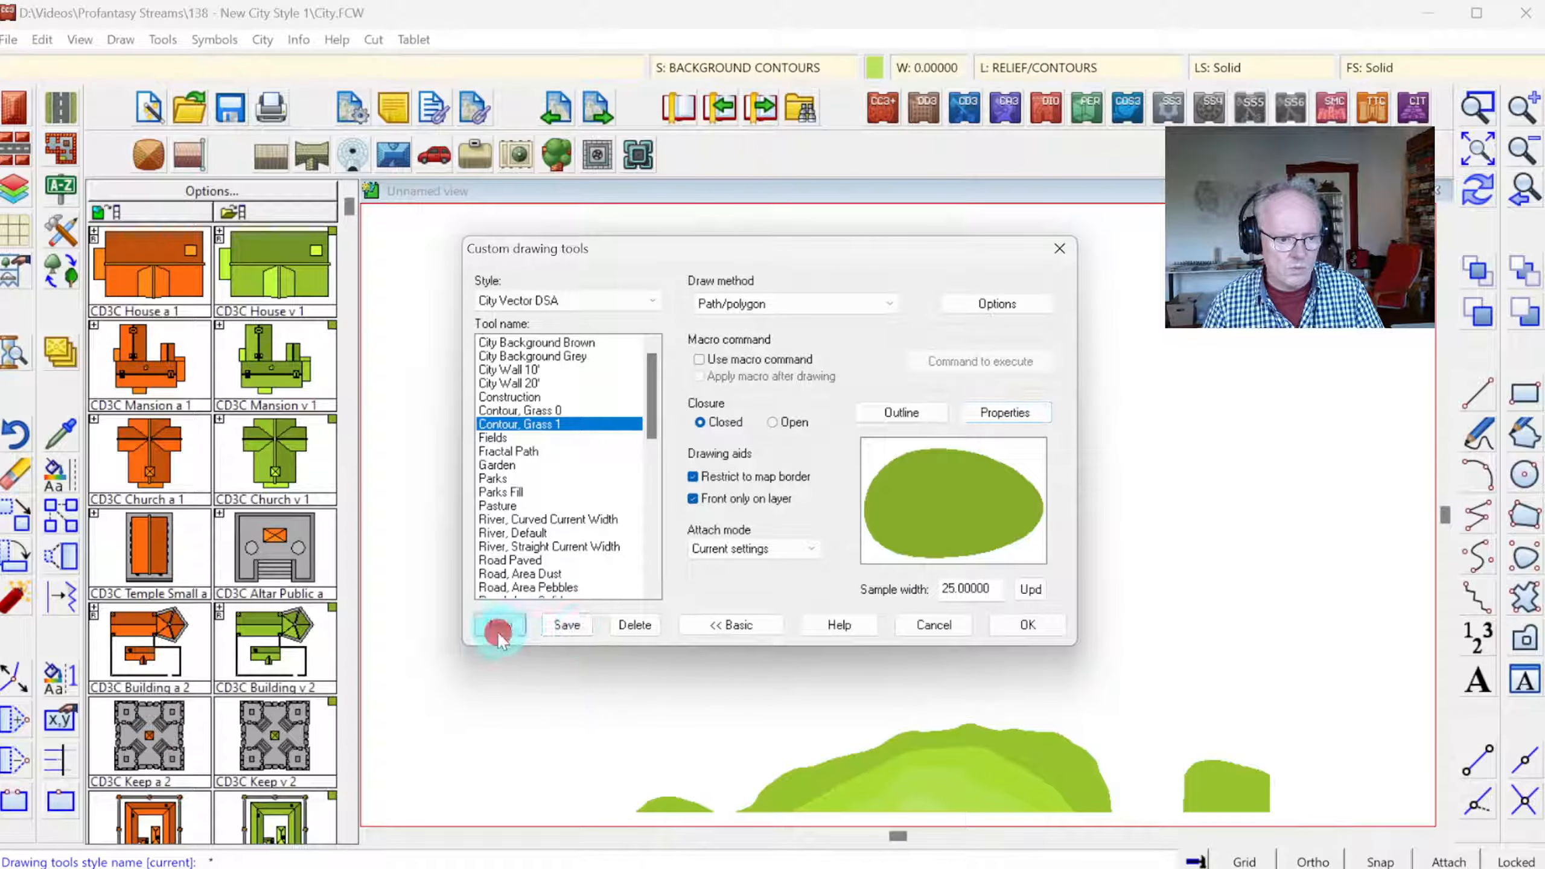
key(BackSpace)
text(2)
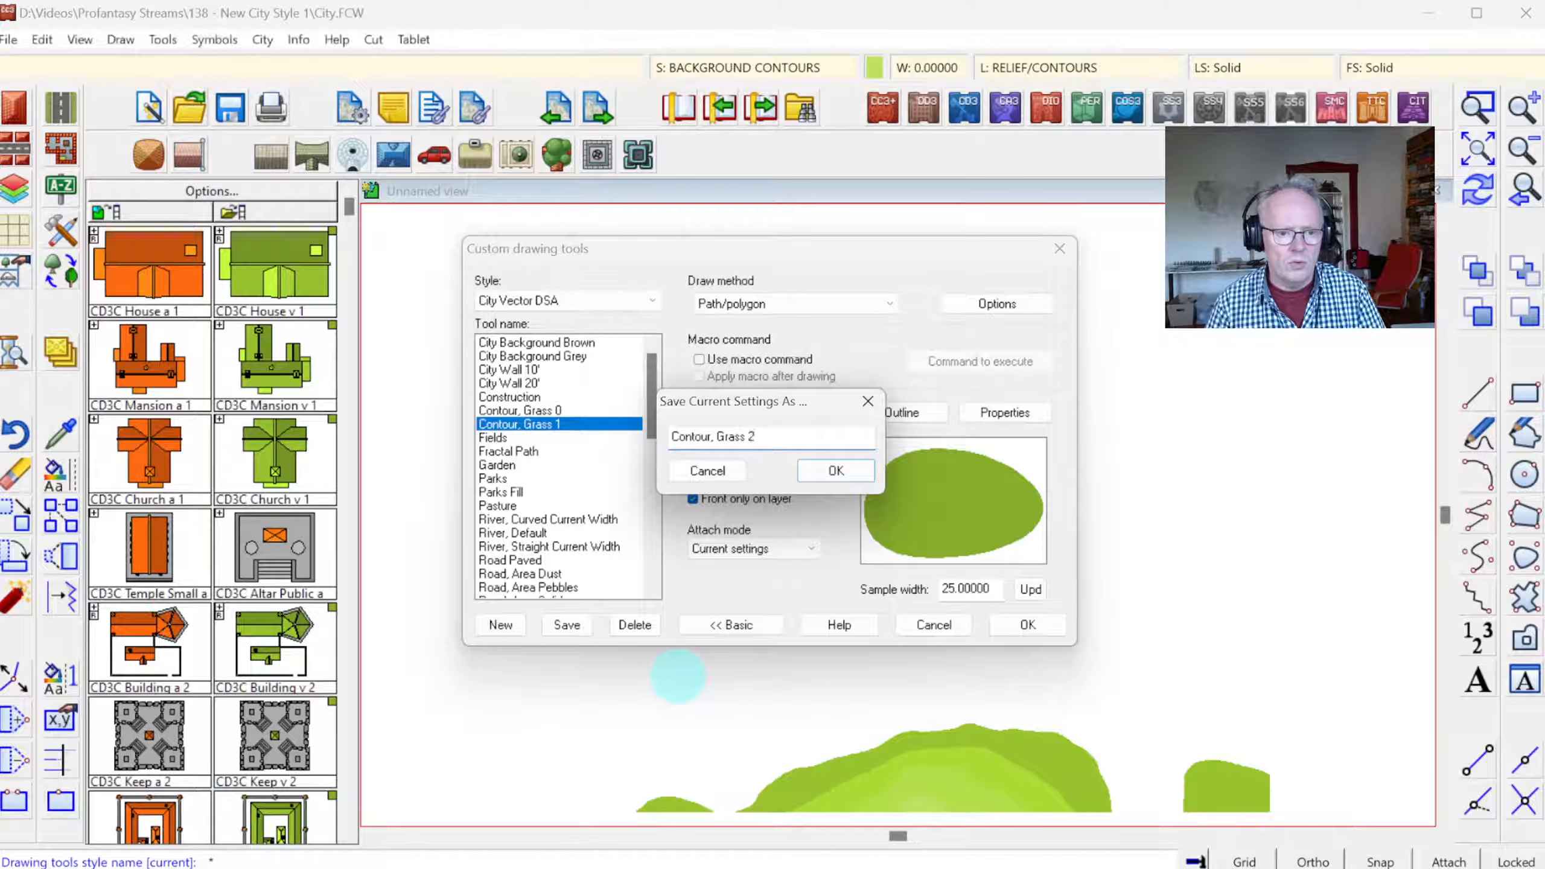
key(Return)
- Set the colour of the "Contour, Grass 2" tool to green number 118 and save the tool
click(982, 406)
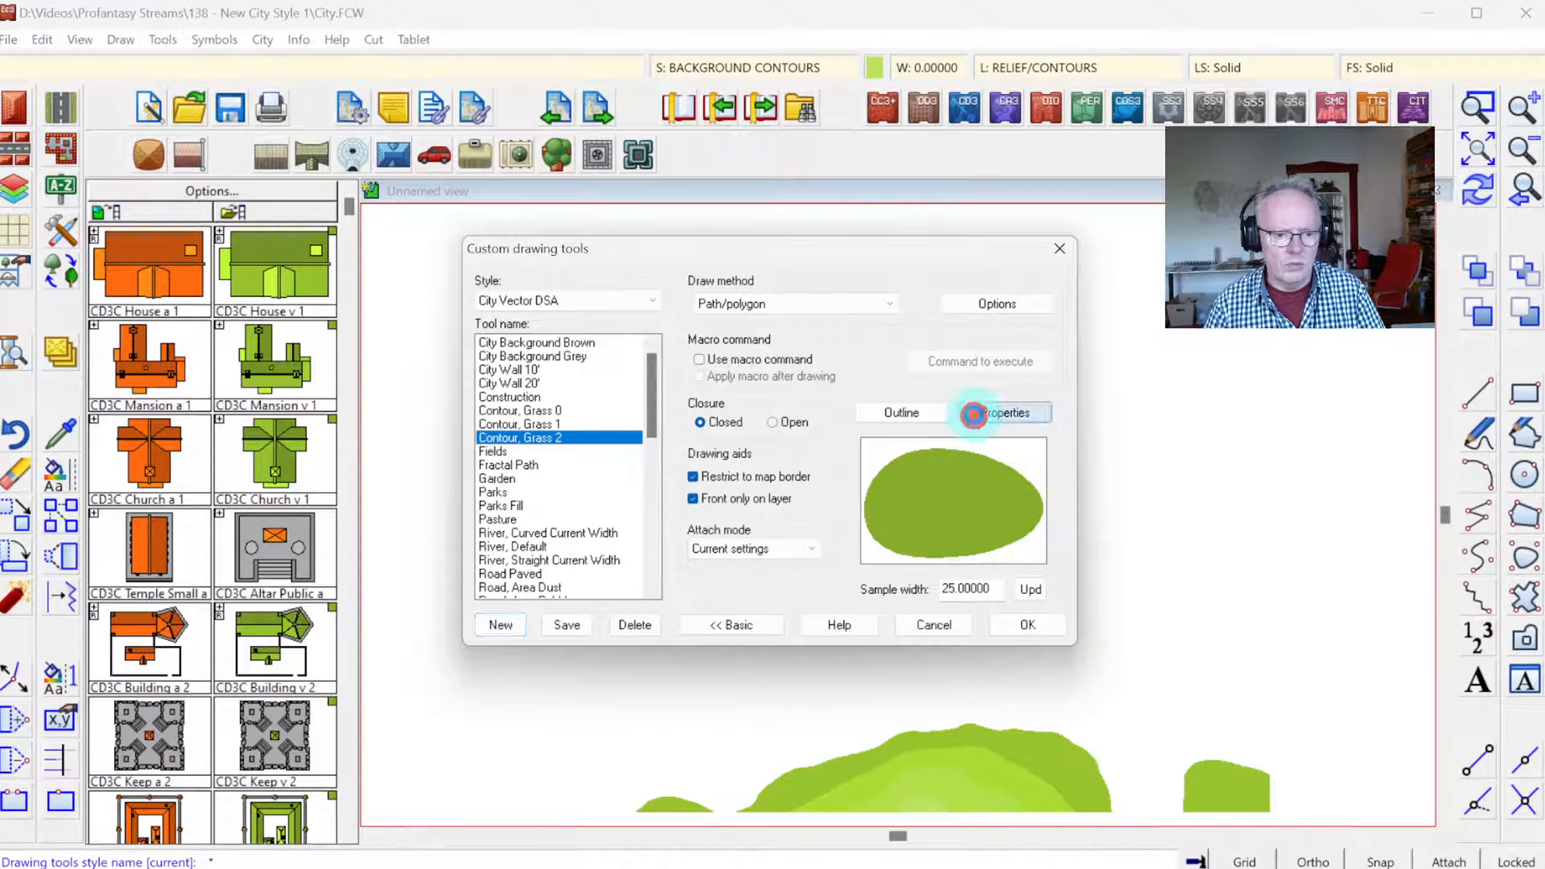
click(700, 336)
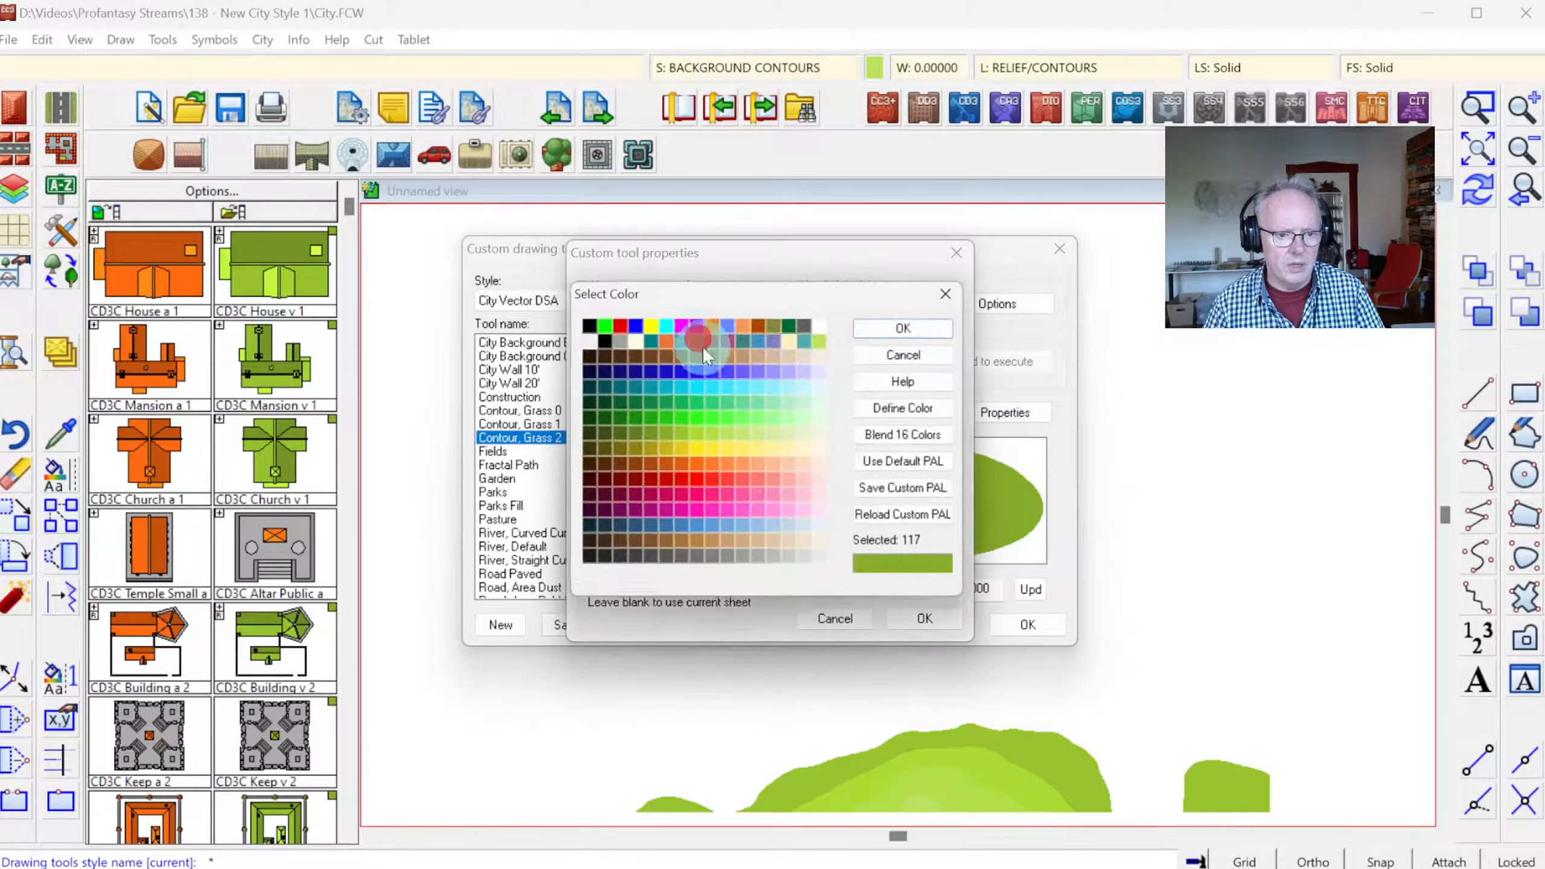
click(676, 425)
click(900, 329)
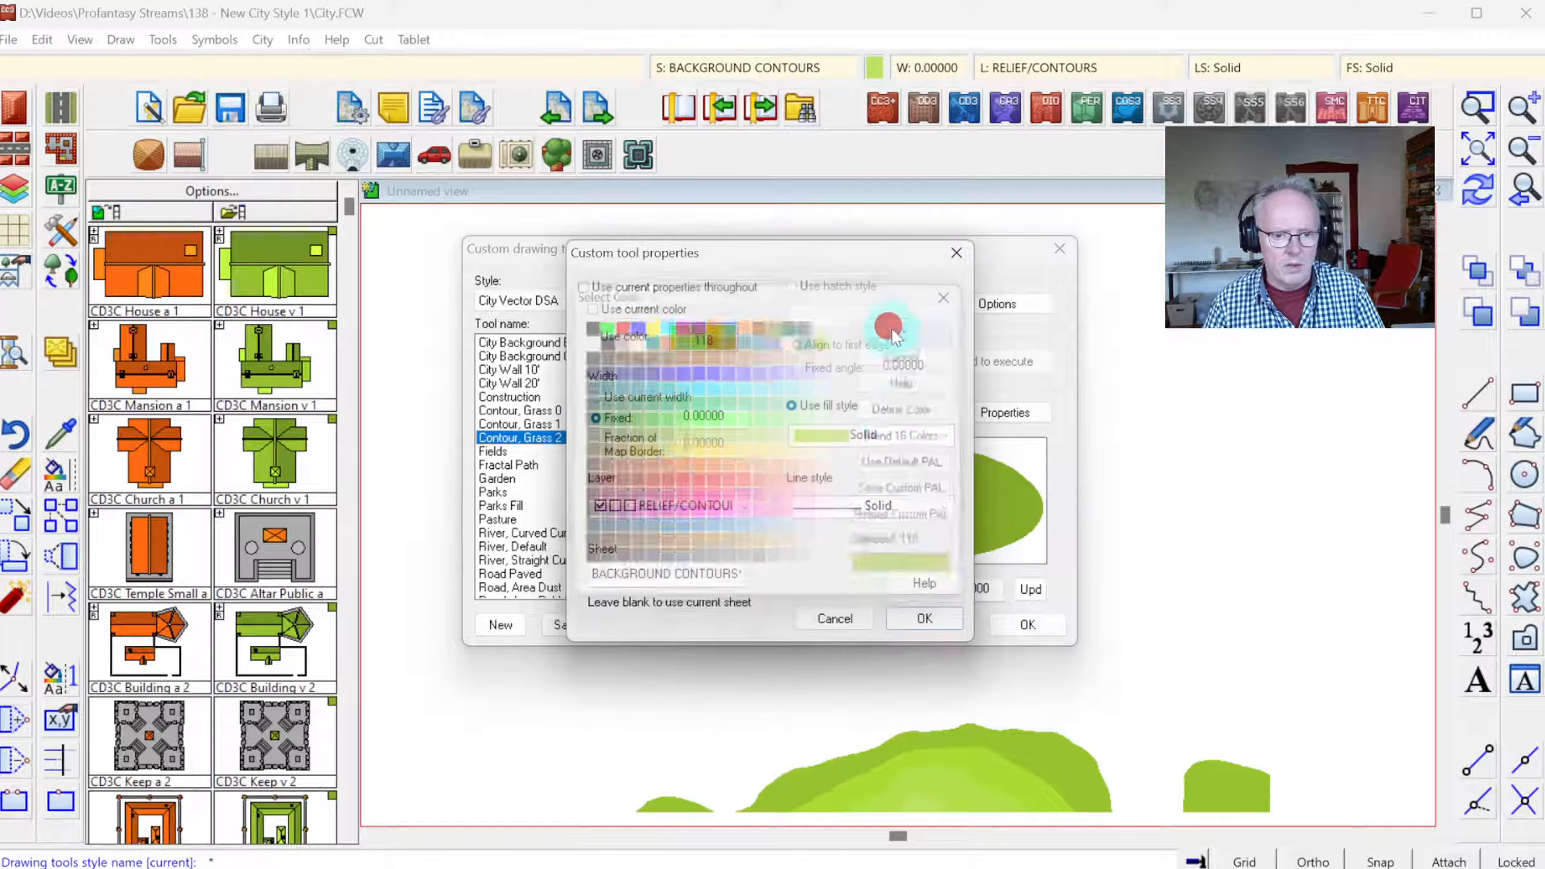
click(920, 615)
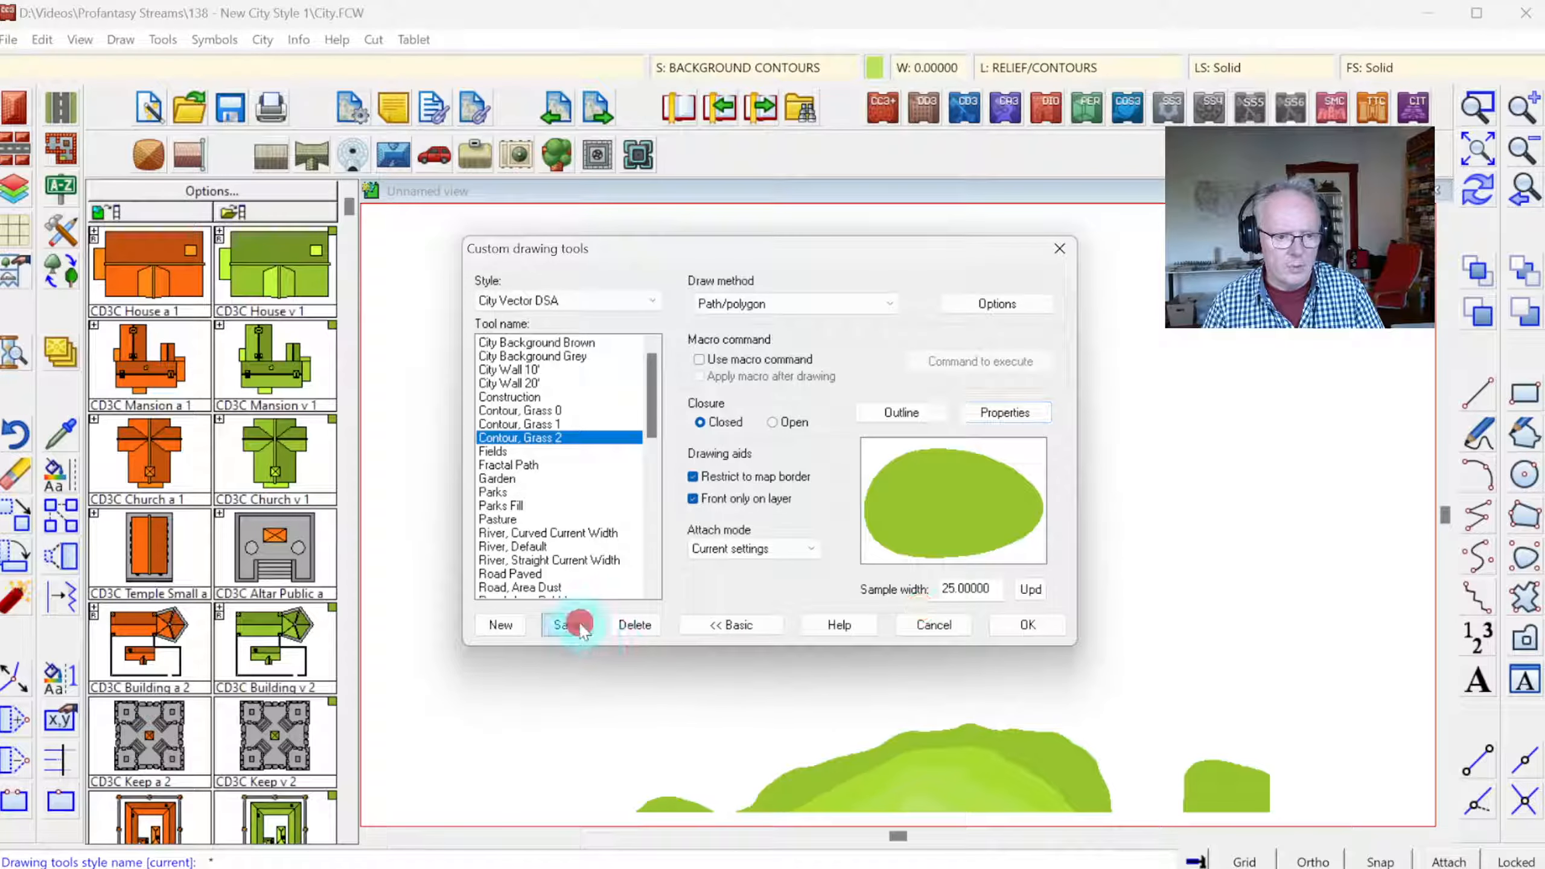
- Create a new tool named "Contour, Grass 3" from the "Contour, Grass 2" settings
click(501, 625)
click(785, 434)
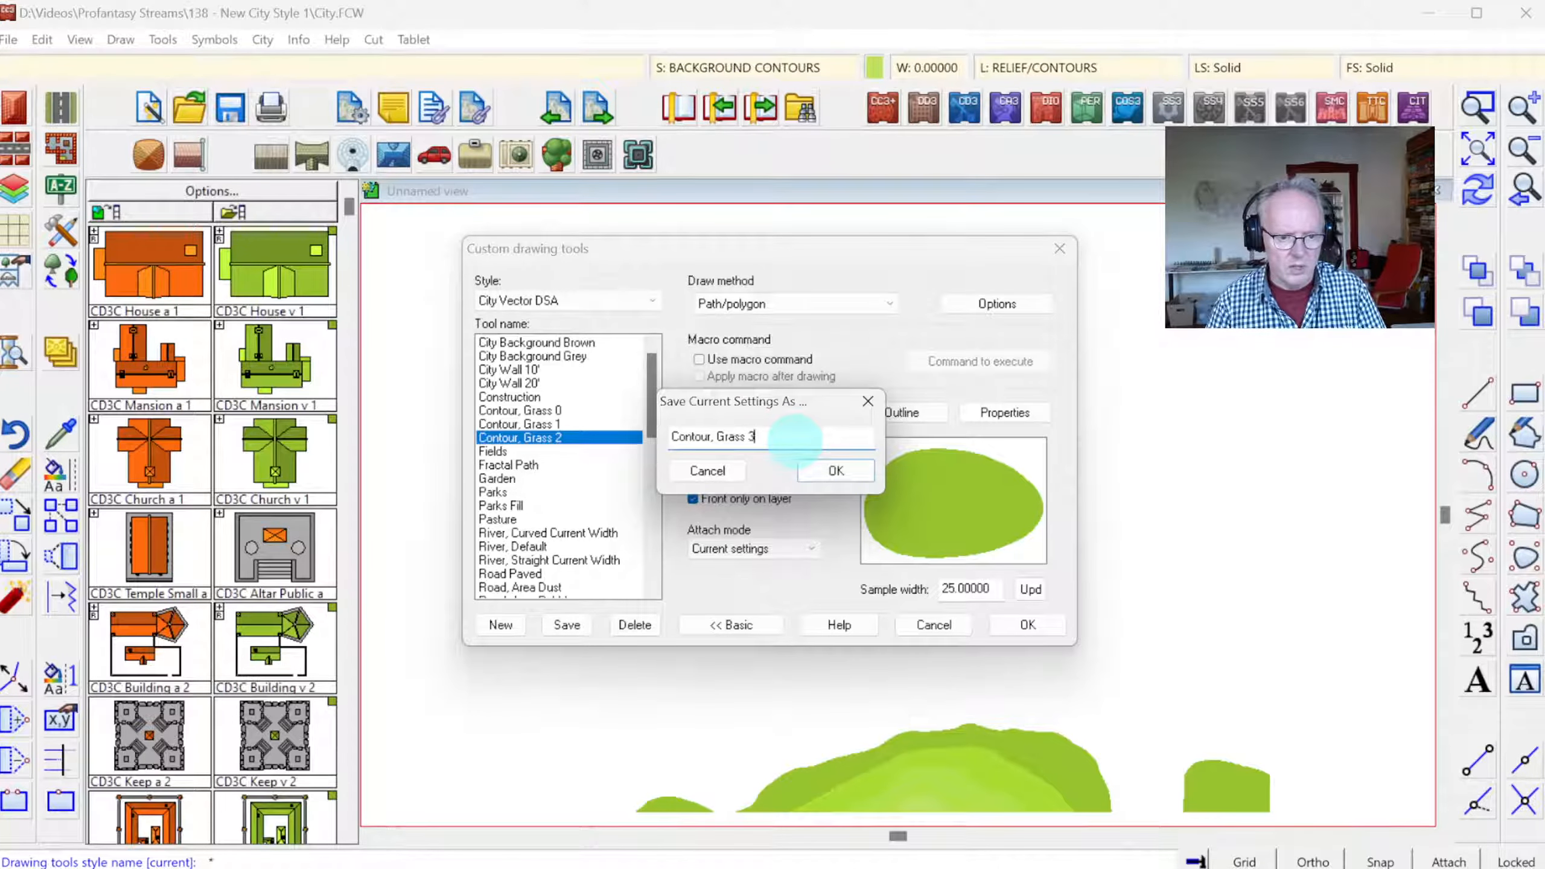
text(3)
key(Return)
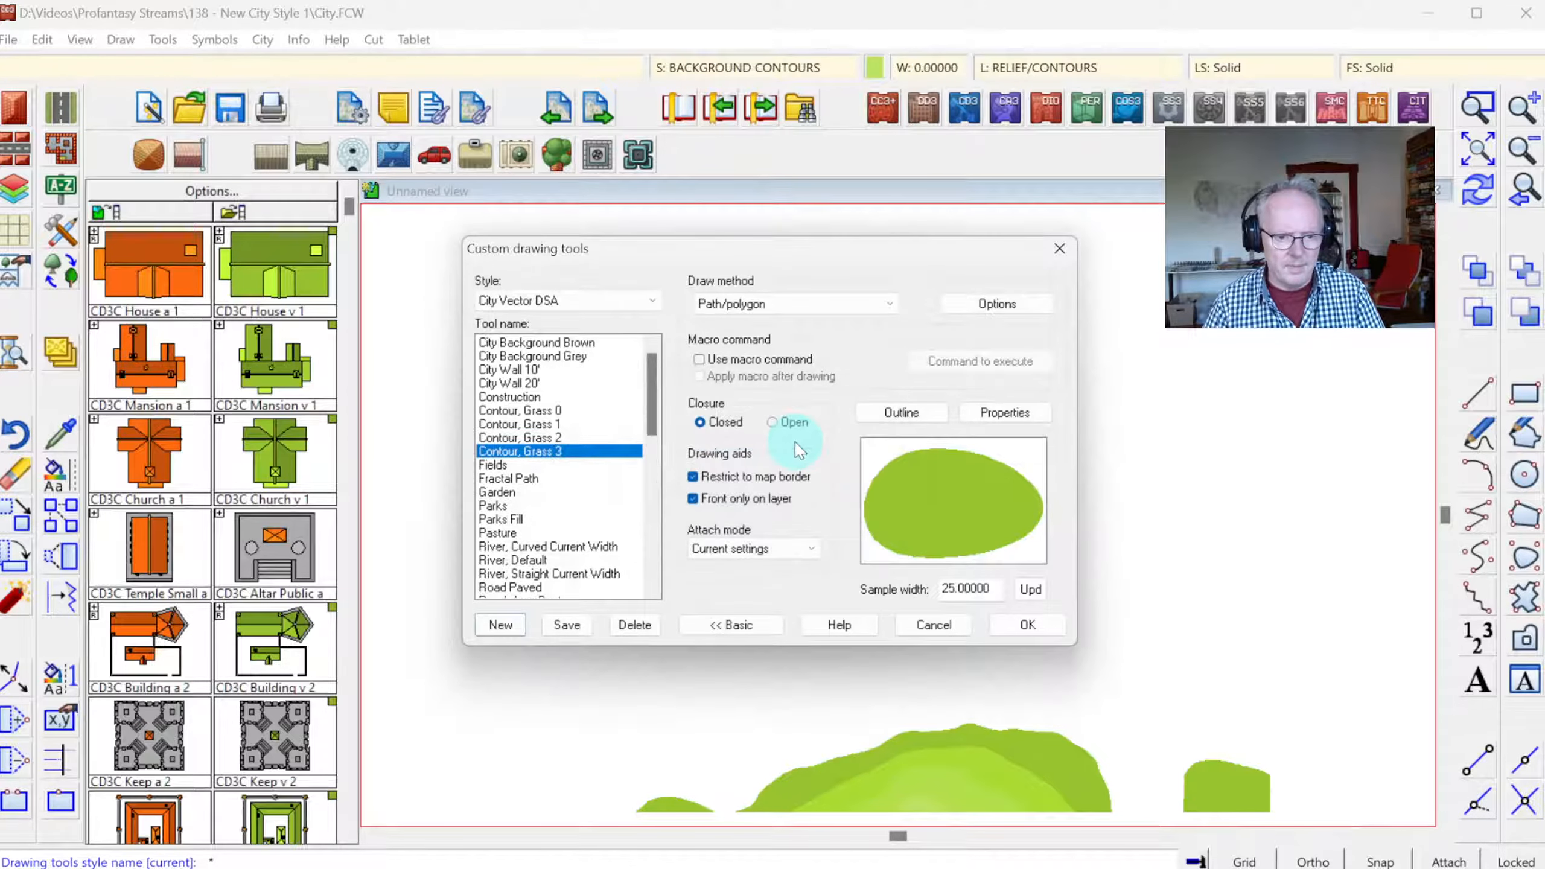
- Set the colour of the "Contour, Grass 3" tool to green number 119 and save the tool
click(989, 419)
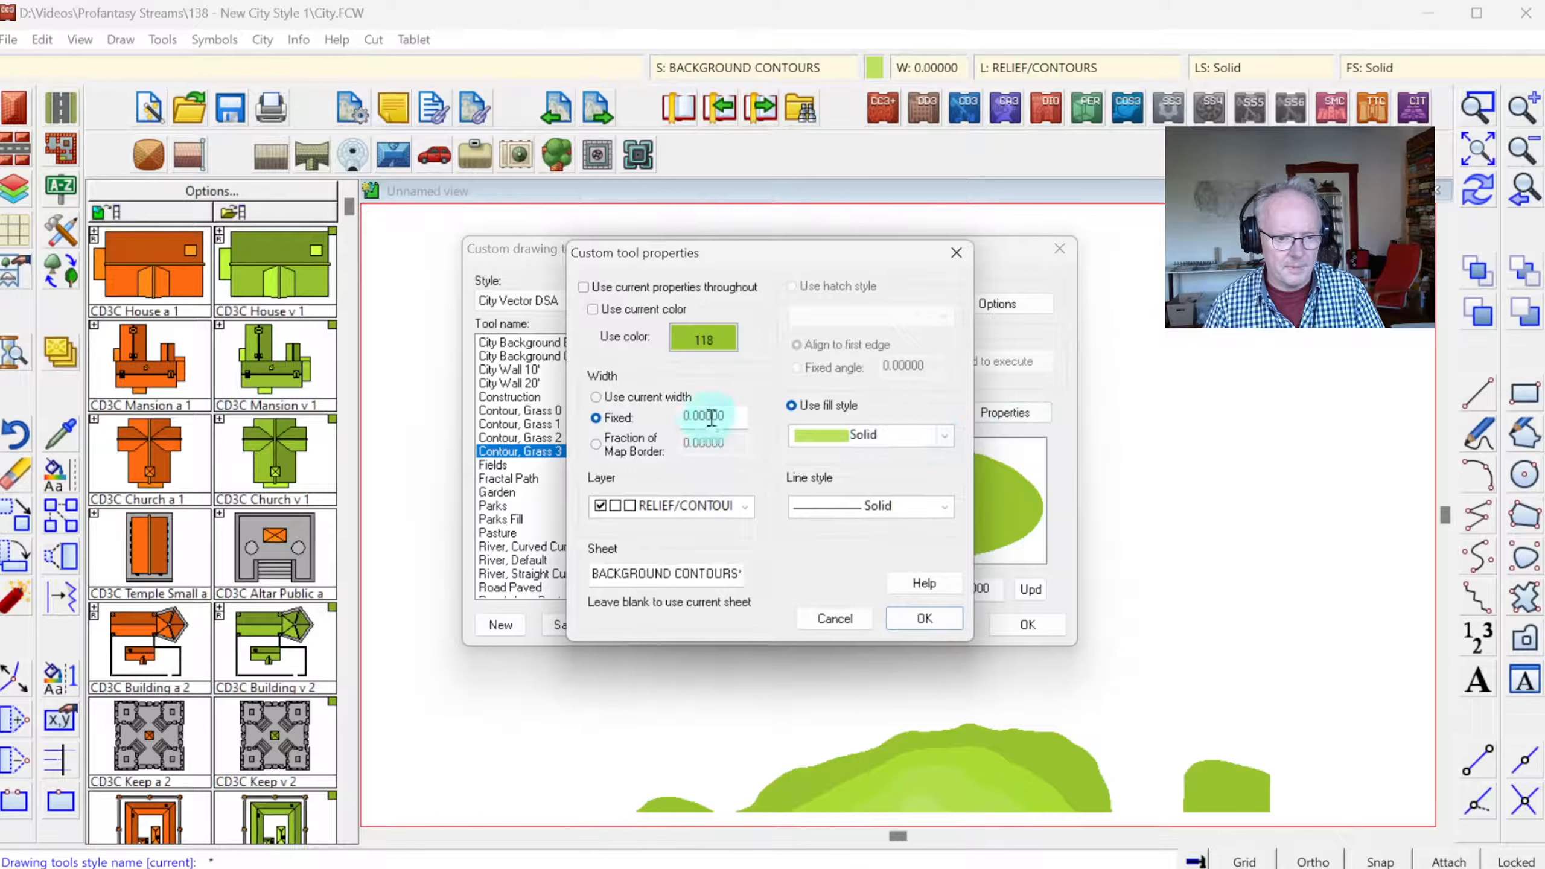
click(717, 343)
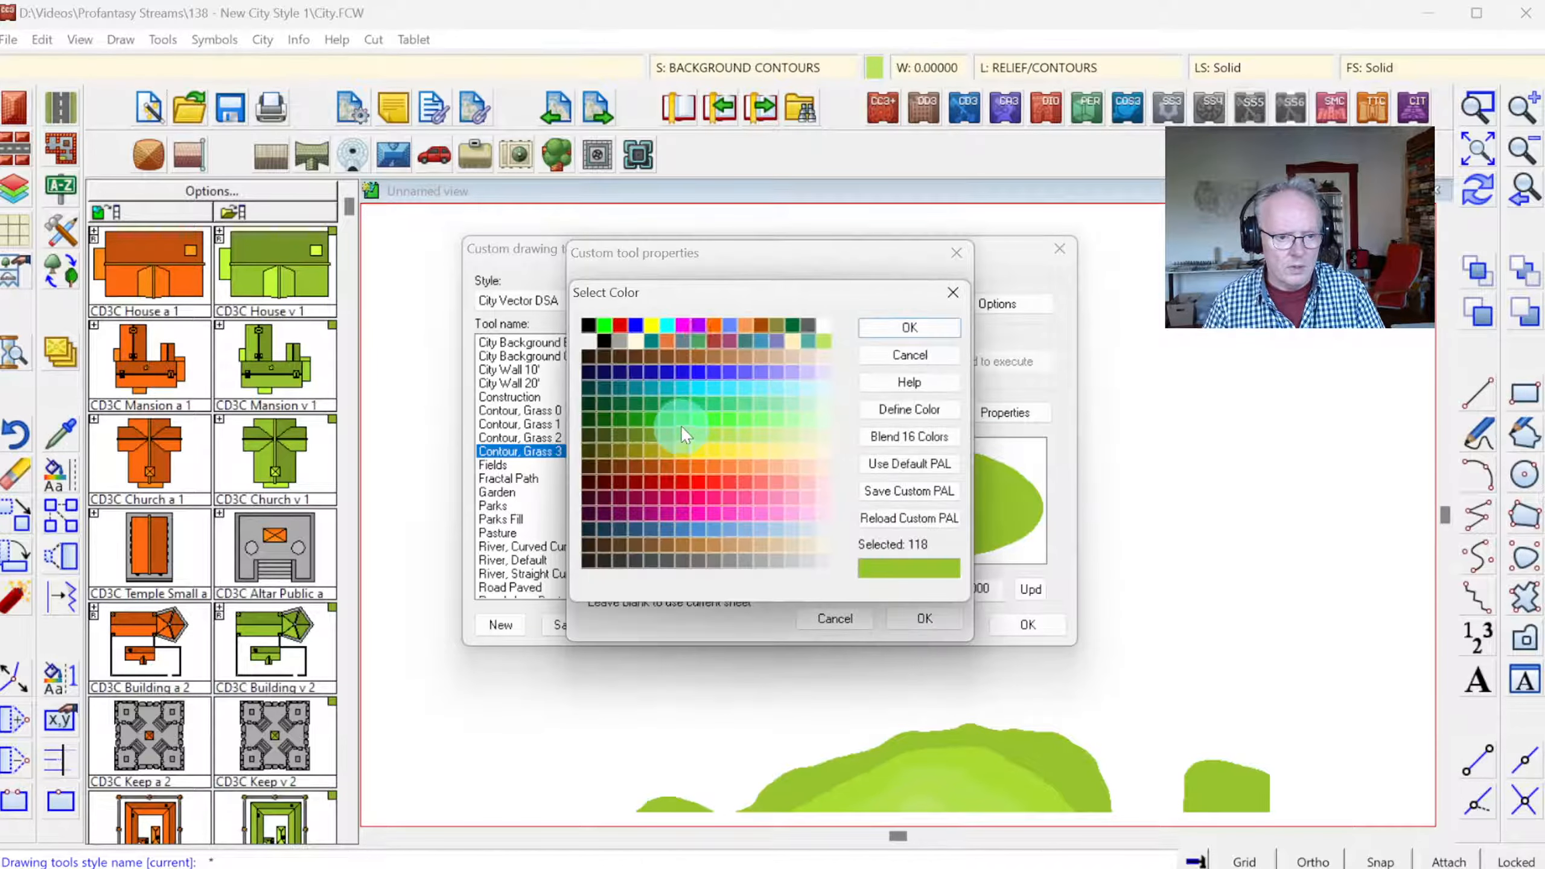
click(693, 444)
click(910, 327)
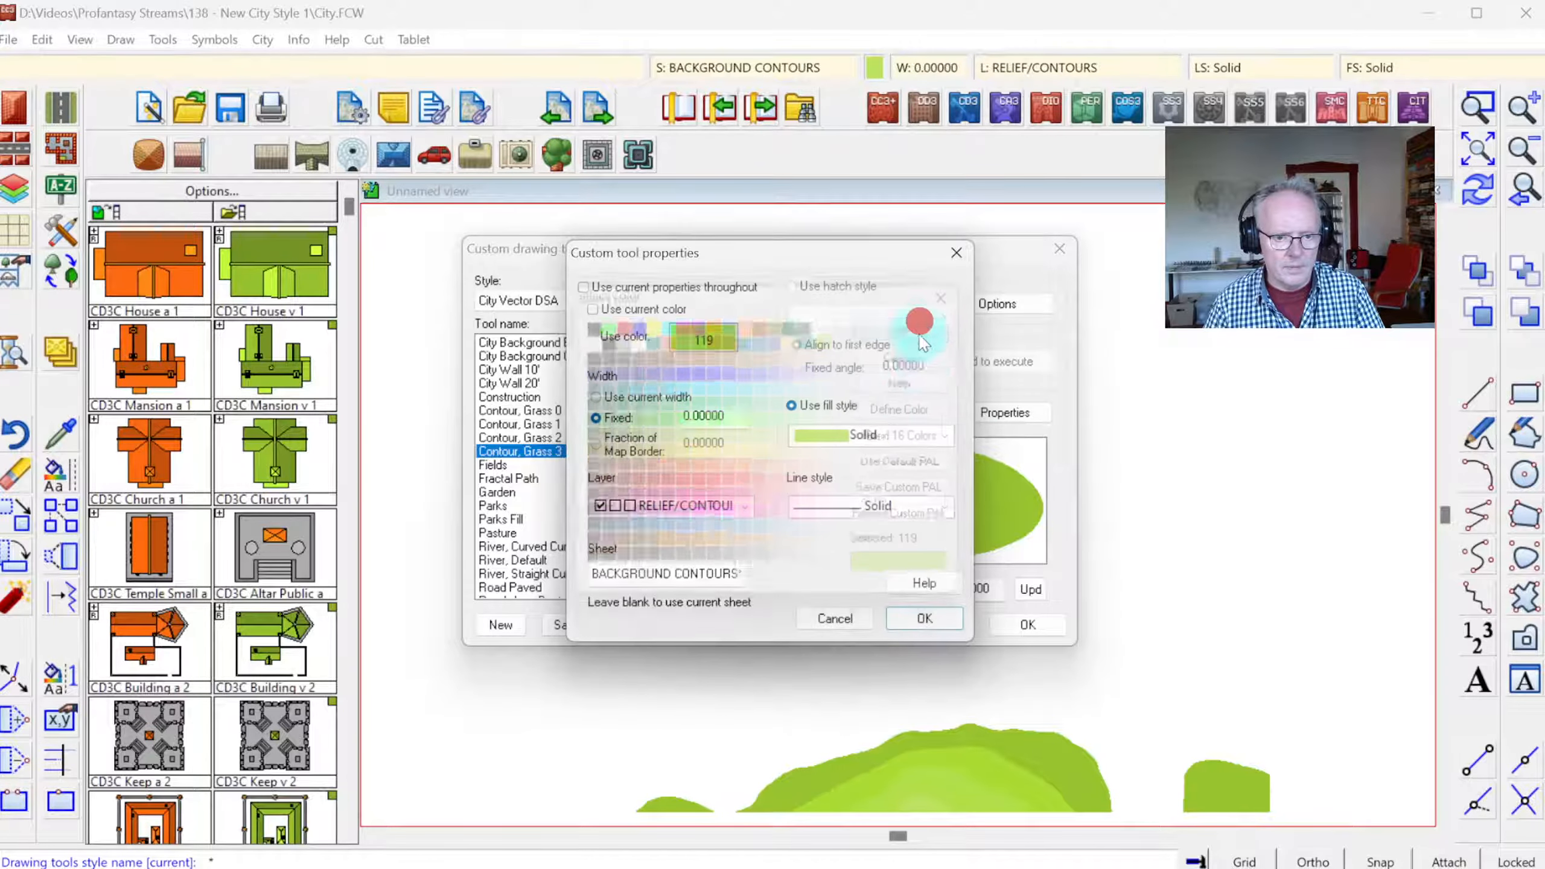
click(924, 619)
click(566, 624)
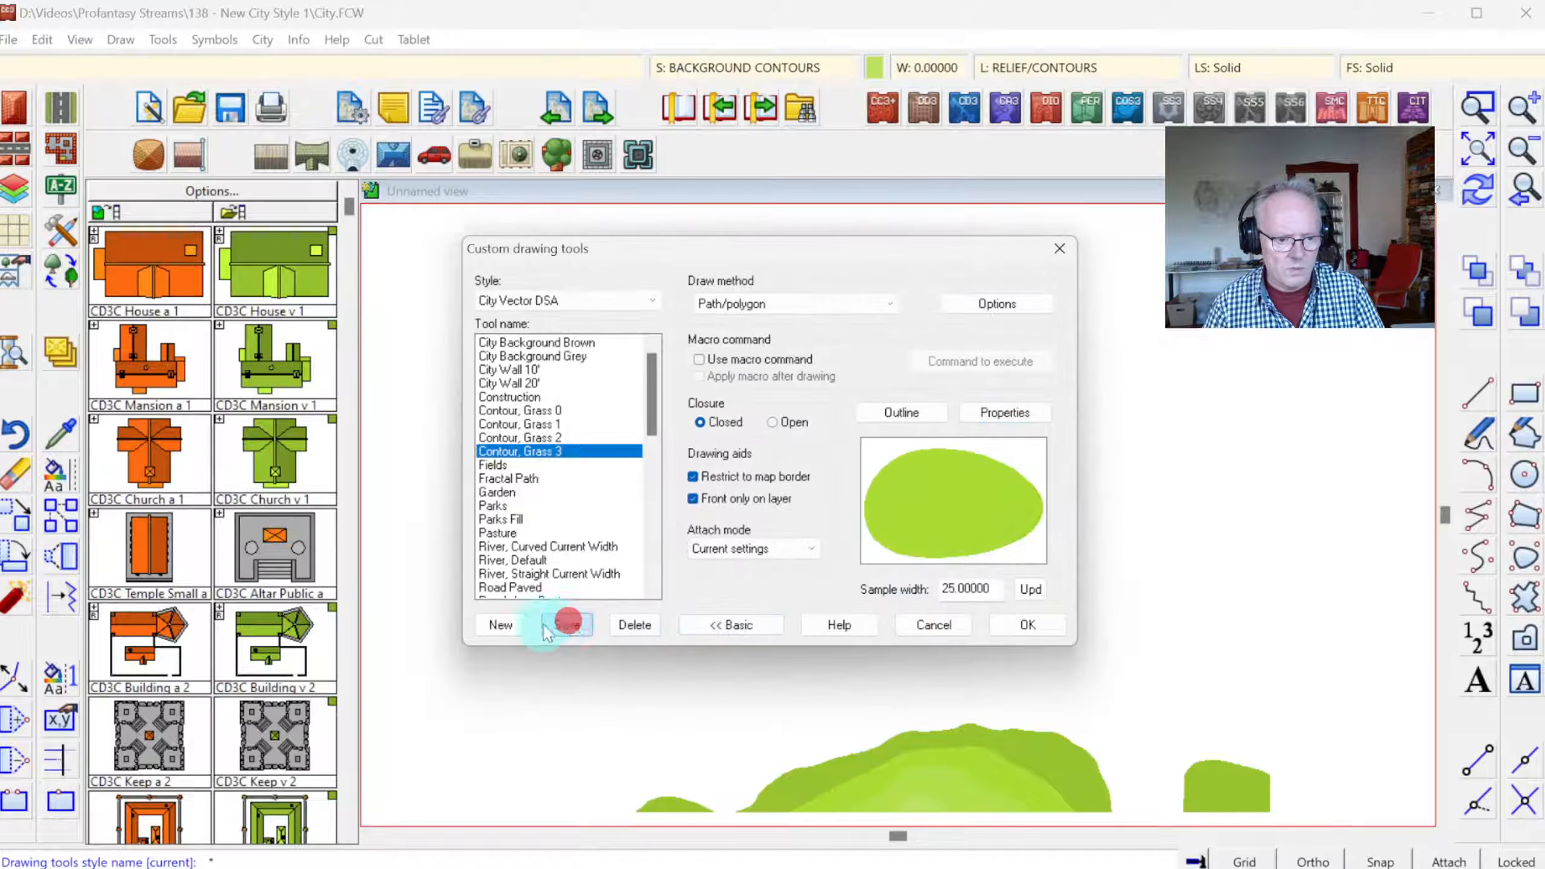
- Create a new tool named "Contour, Grass 4" from the "Contour, Grass 3" settings
click(769, 436)
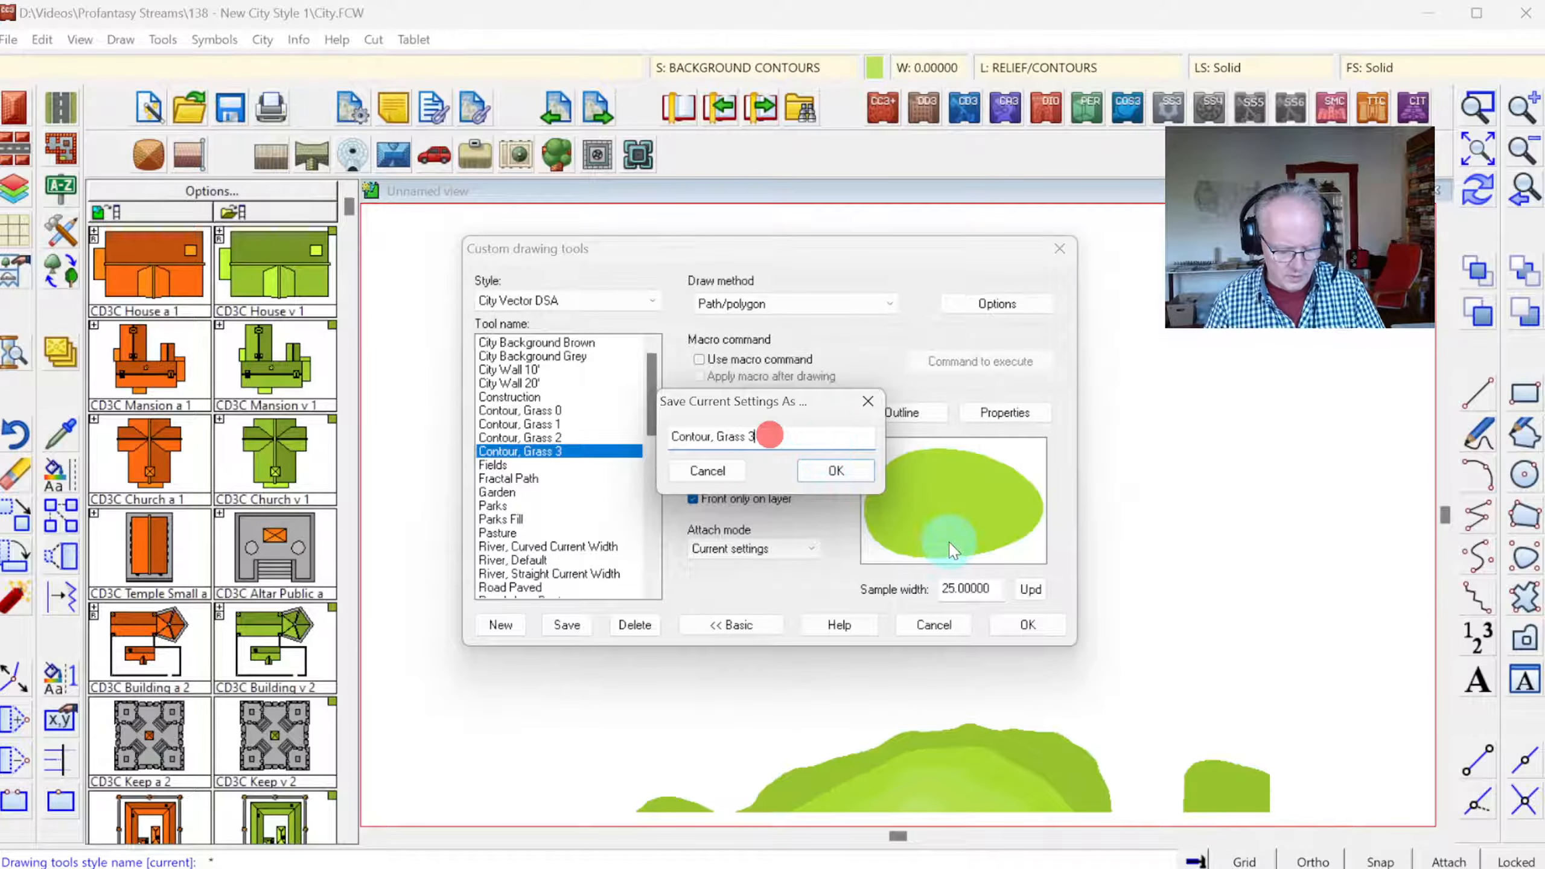
text(4)
key(Return)
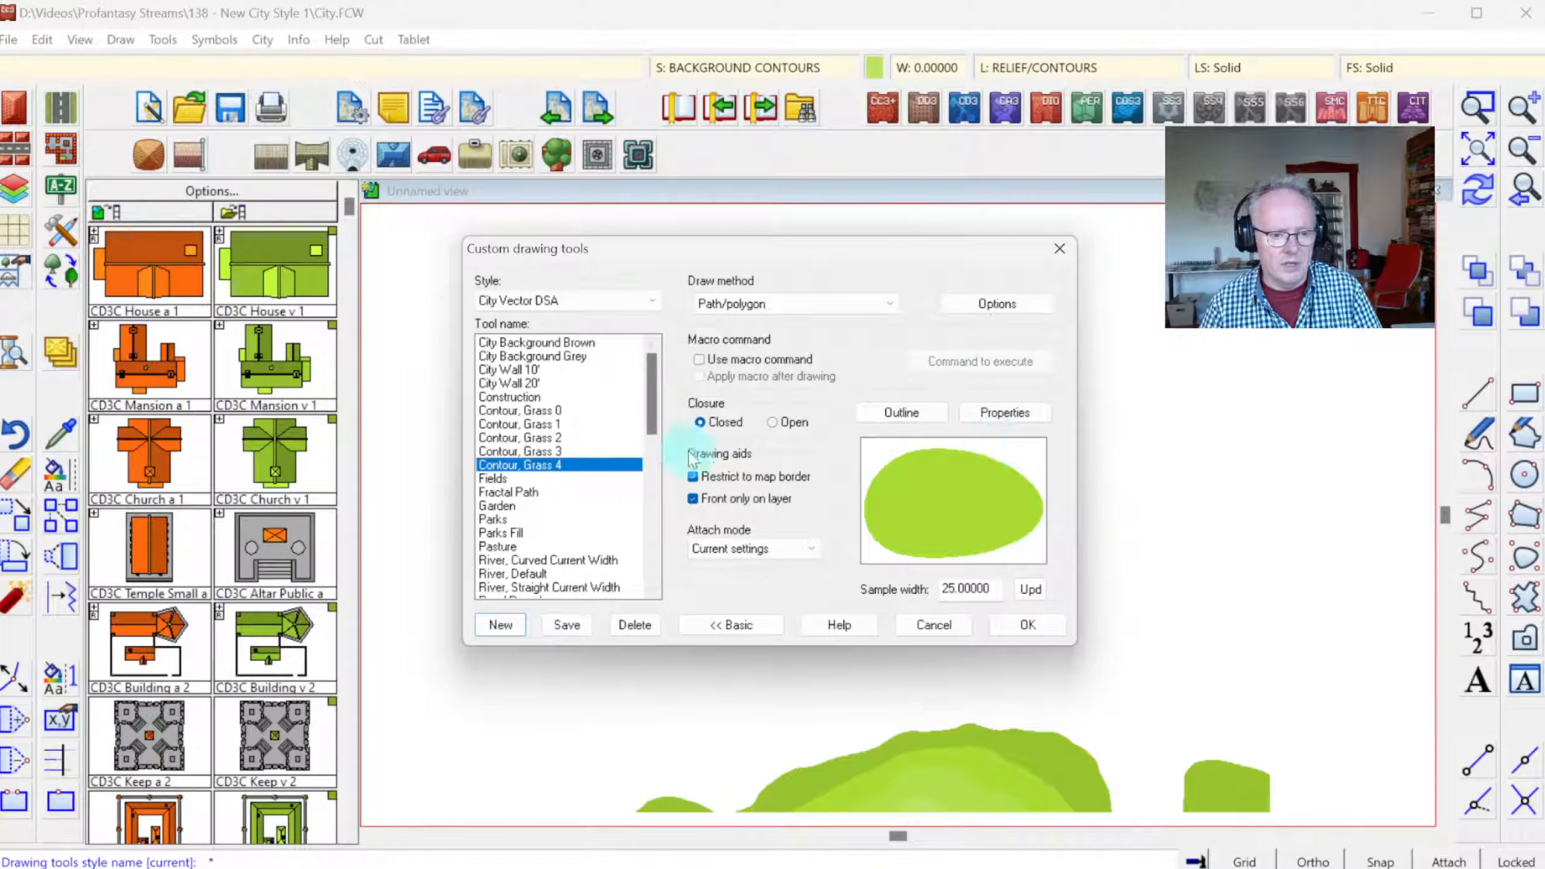
- Set the colour of the "Contour, Grass 4" tool to green number 120 and save the tool
click(987, 415)
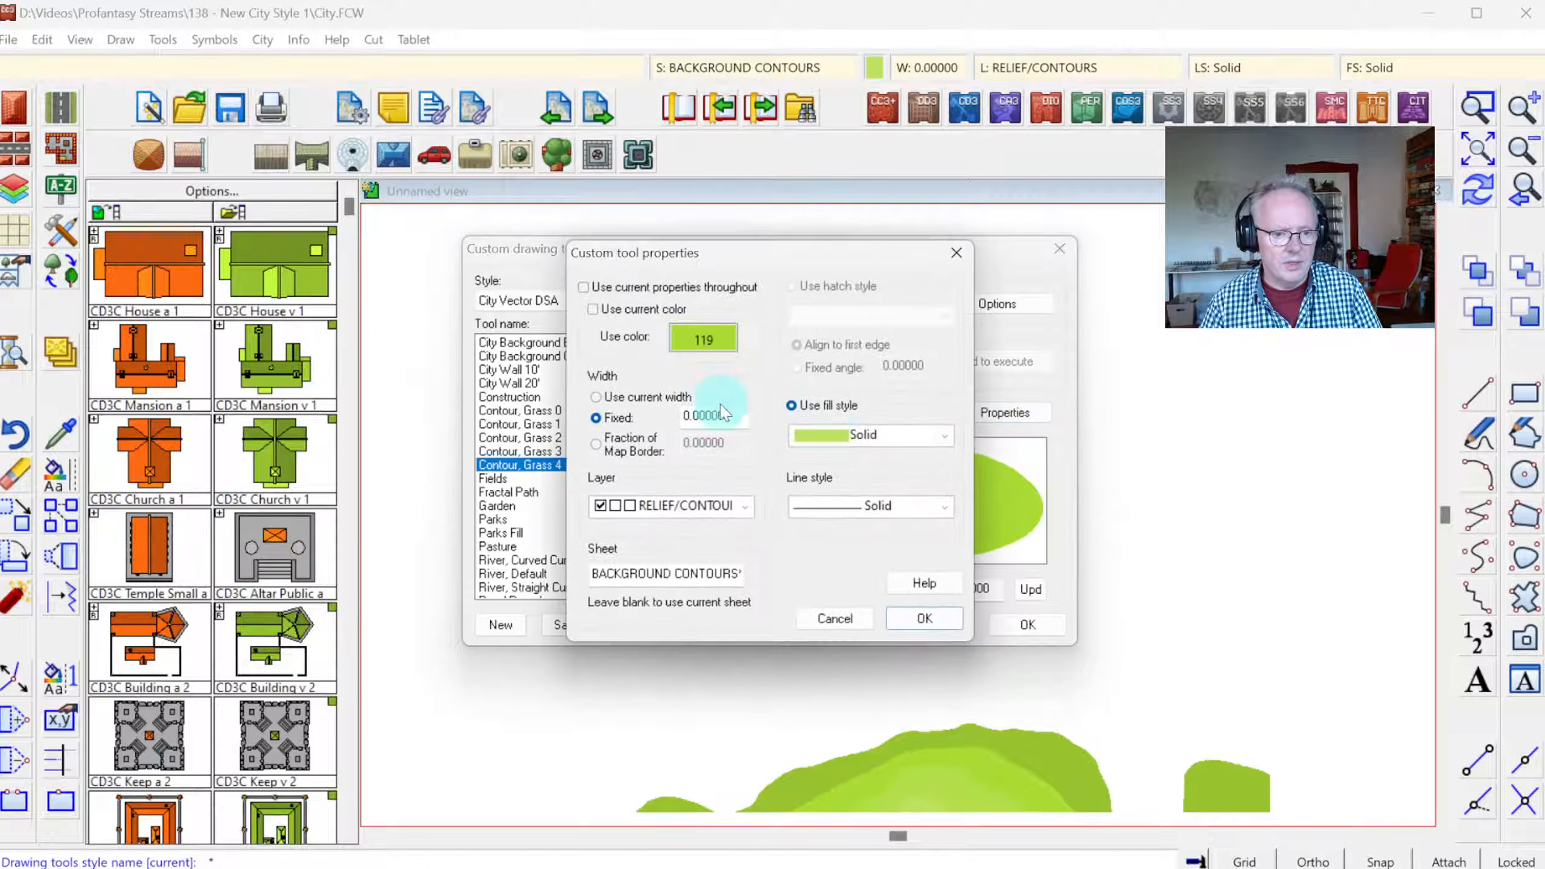
click(701, 346)
click(727, 437)
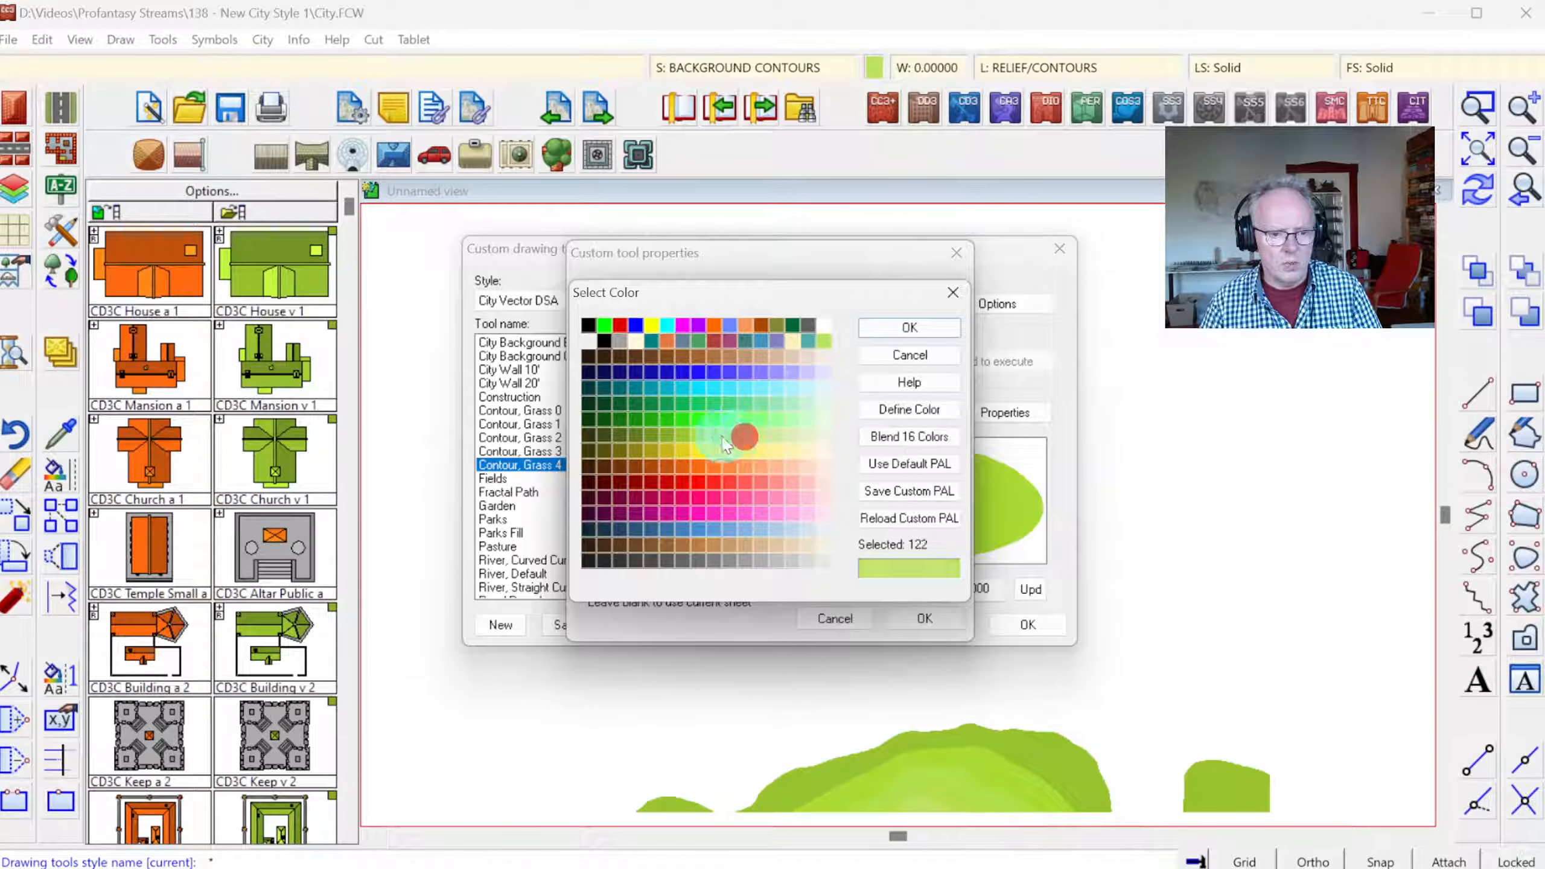
click(720, 436)
click(896, 328)
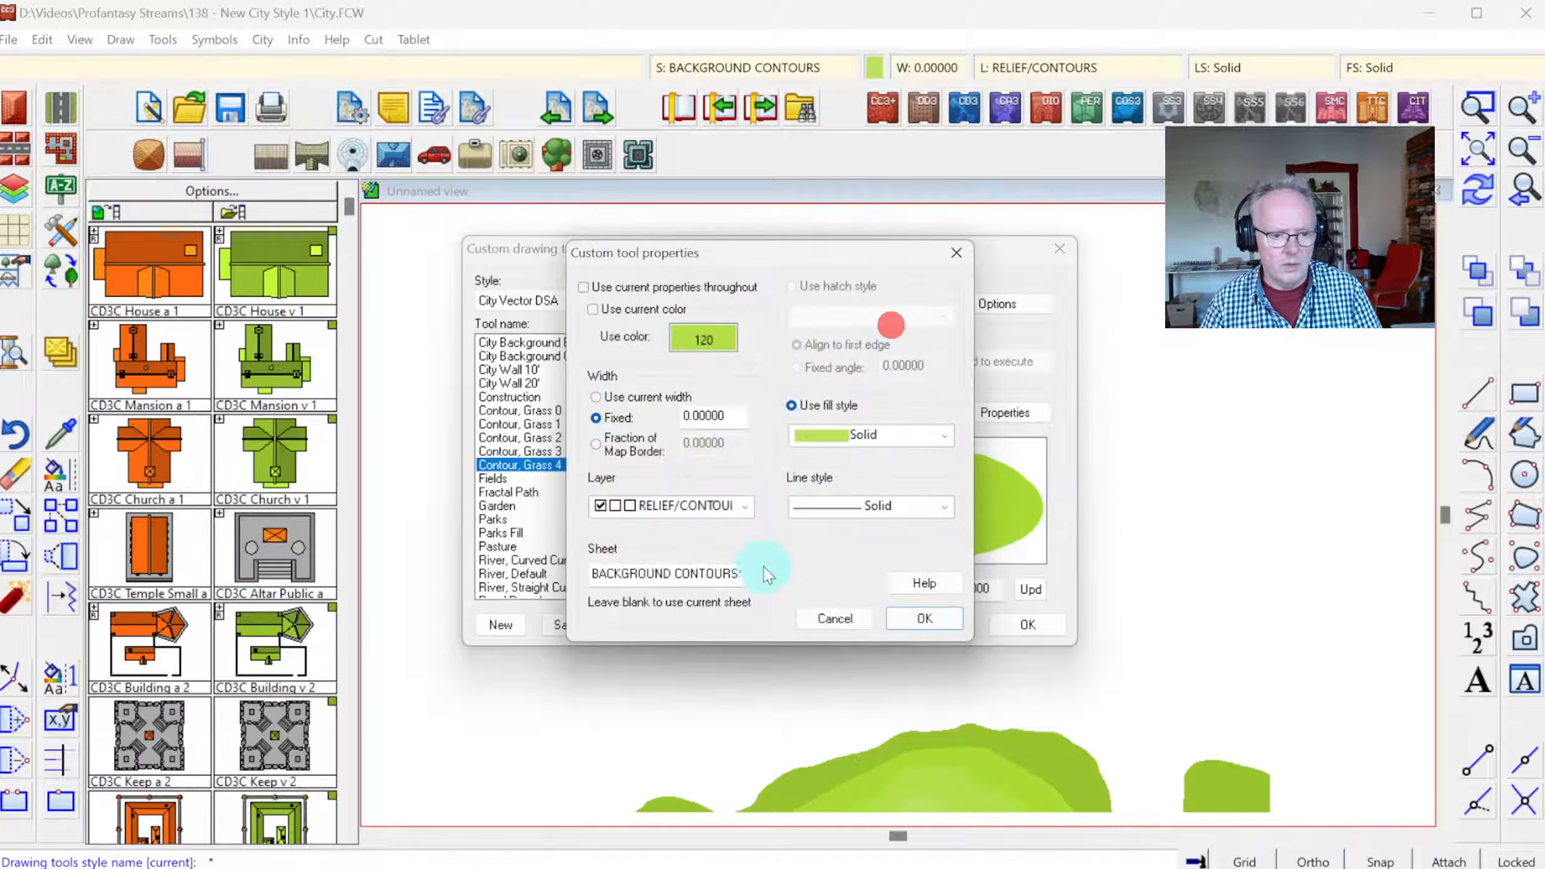
click(924, 619)
click(566, 625)
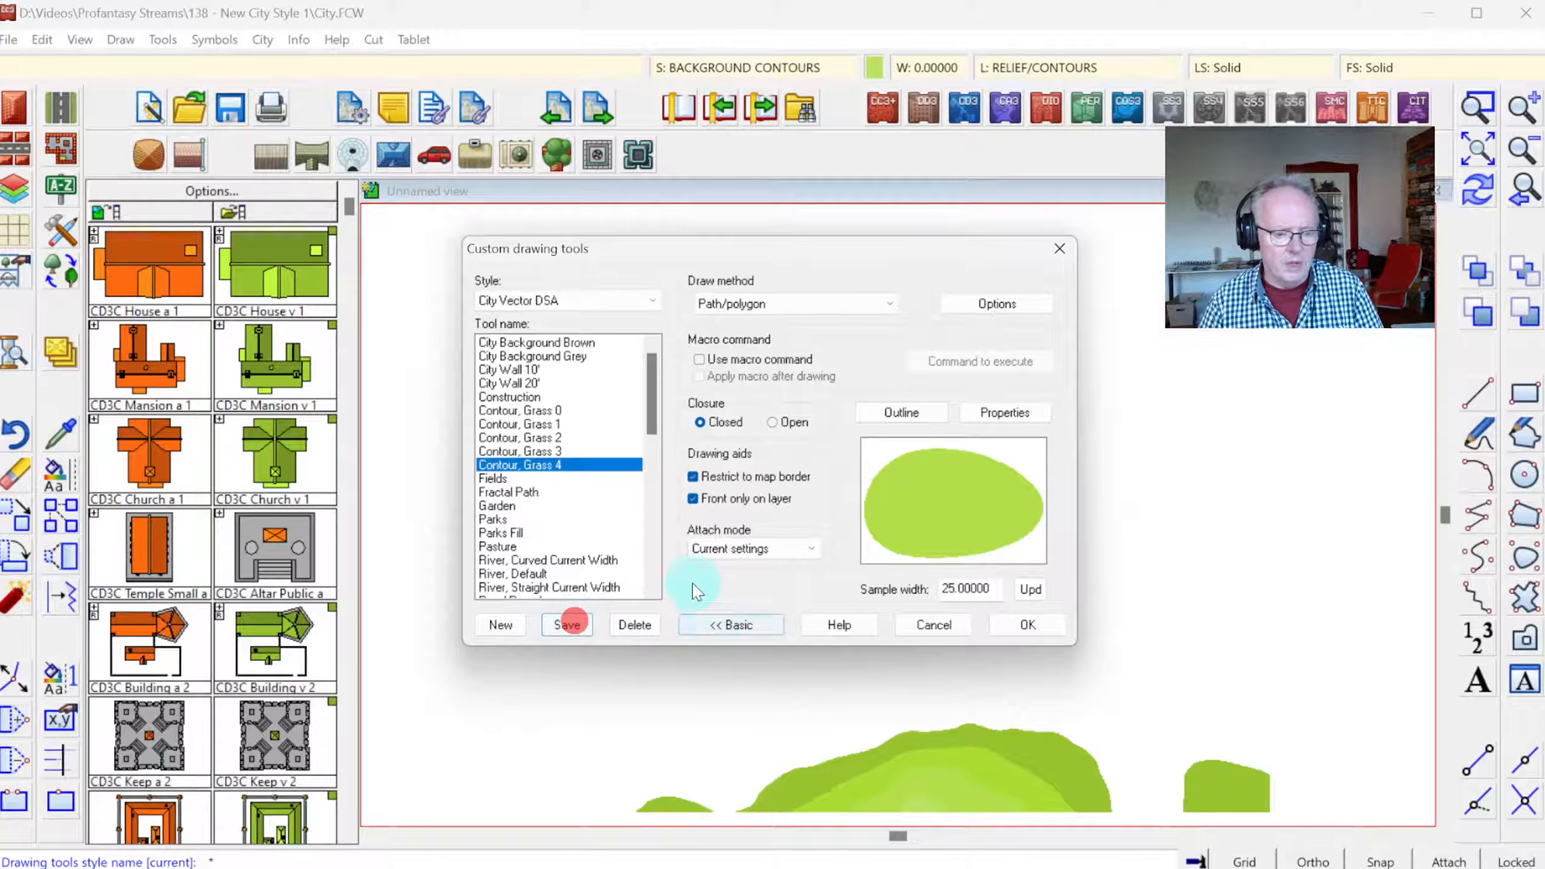
- Create a new tool named "Contour, Varicolor" from the "Contour, Grass 0" settings
click(550, 412)
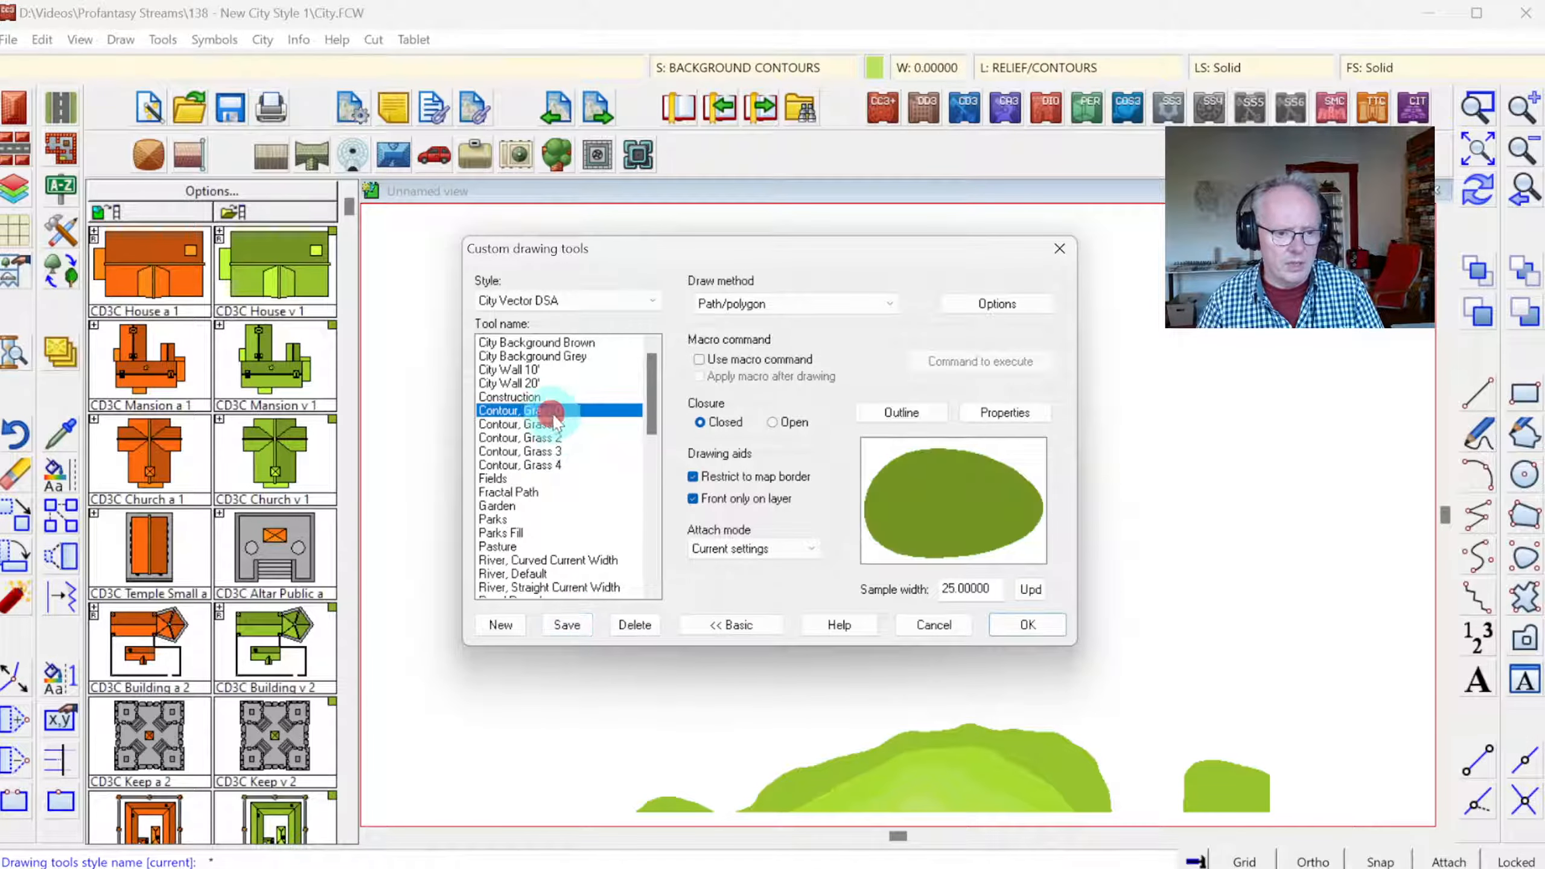
click(500, 625)
drag(717, 436, 890, 431)
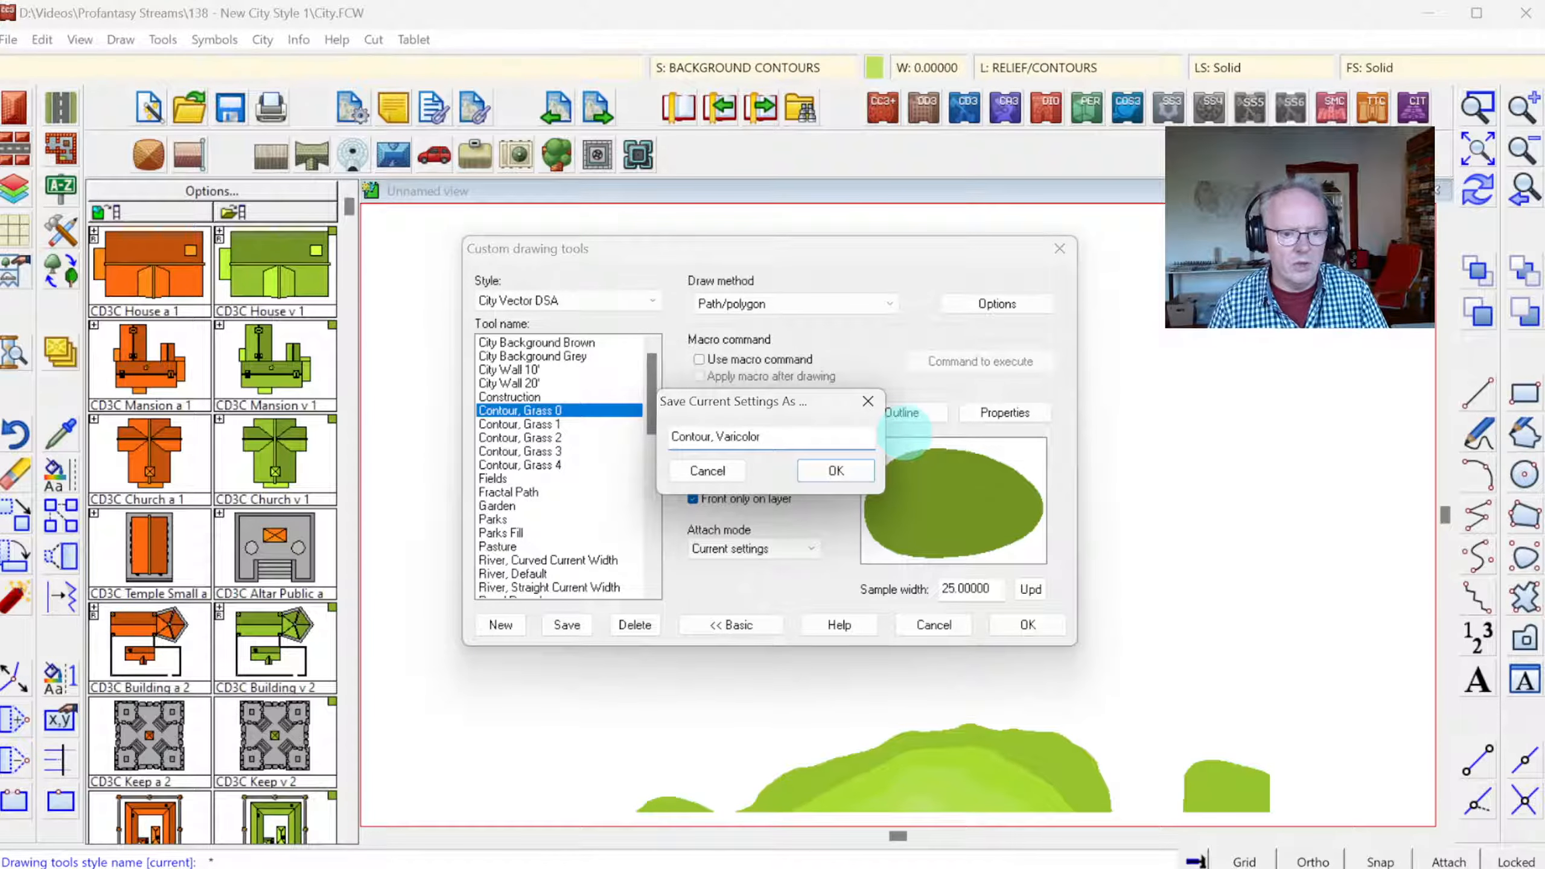
key(Return)
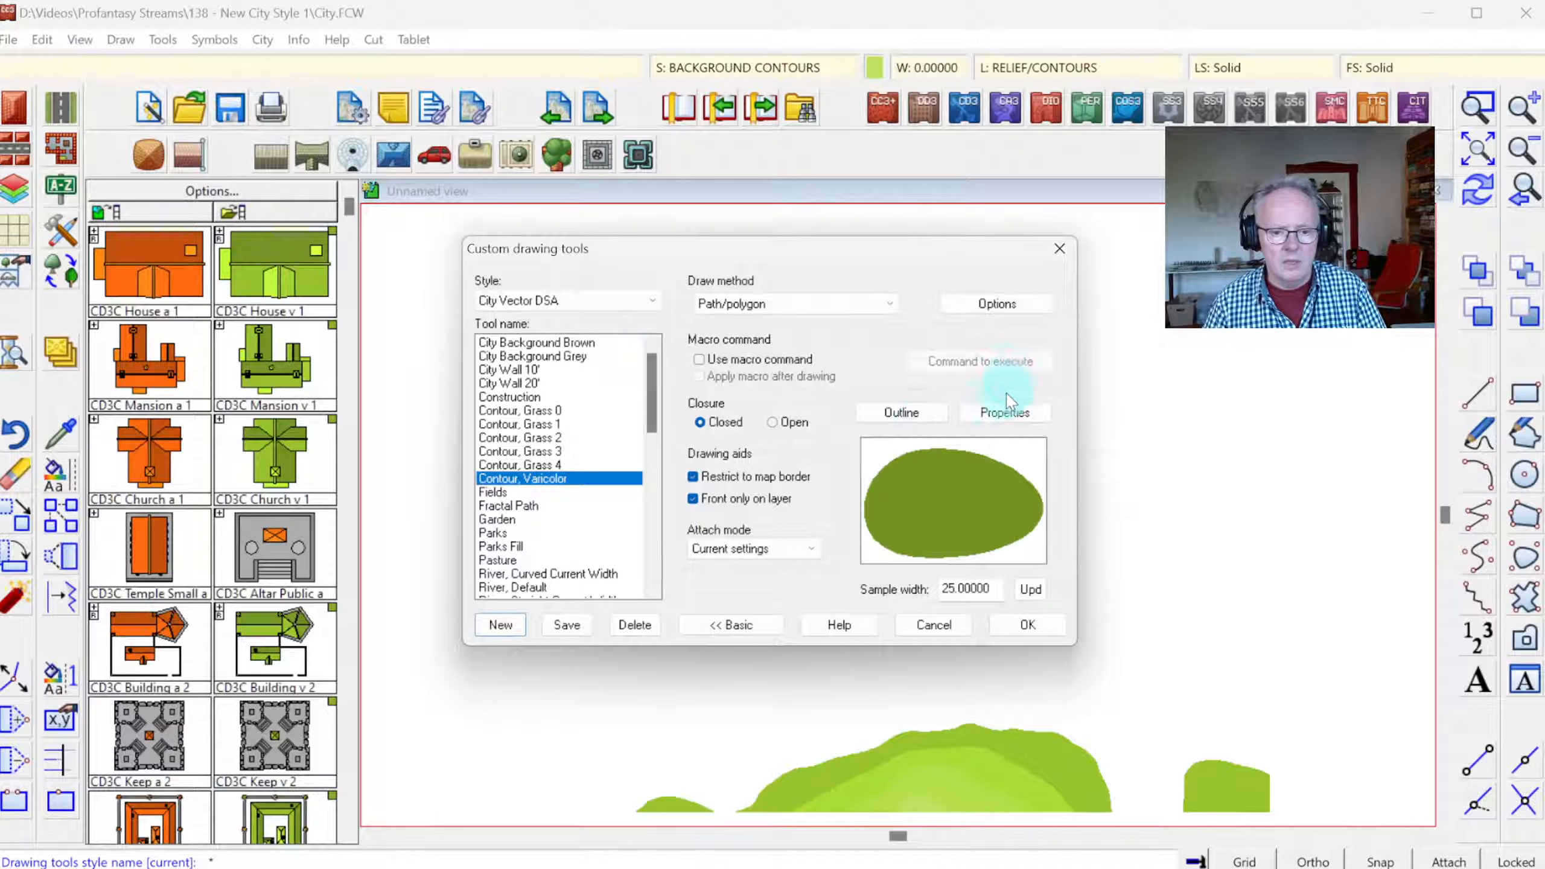
- Make the "Contour, Varicolor" tool use the current colour, save it and close the custom drawing tool settings
click(986, 418)
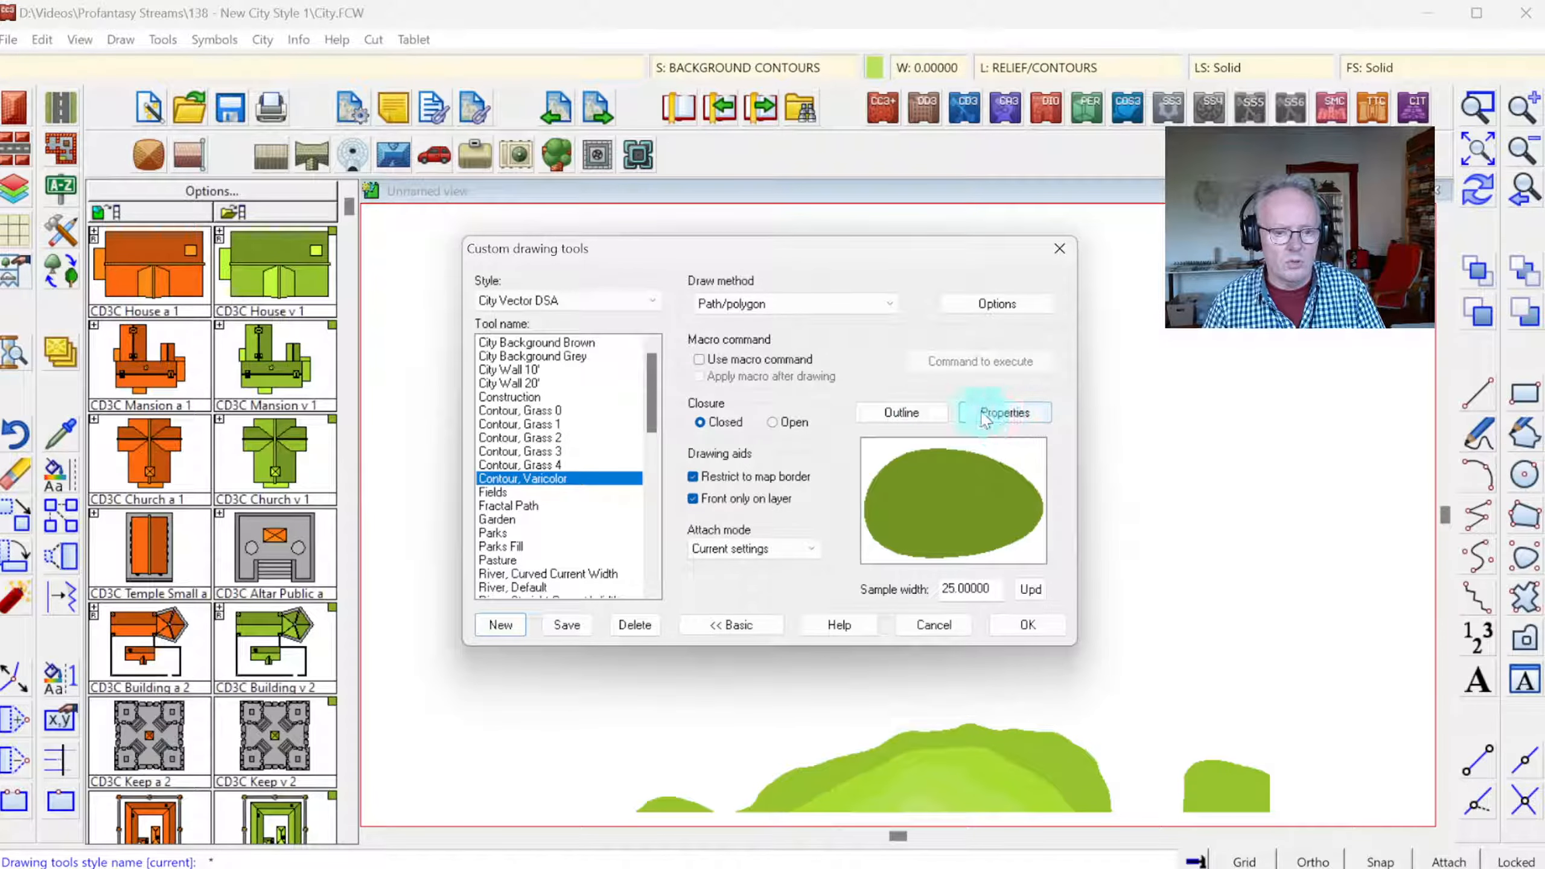
click(985, 418)
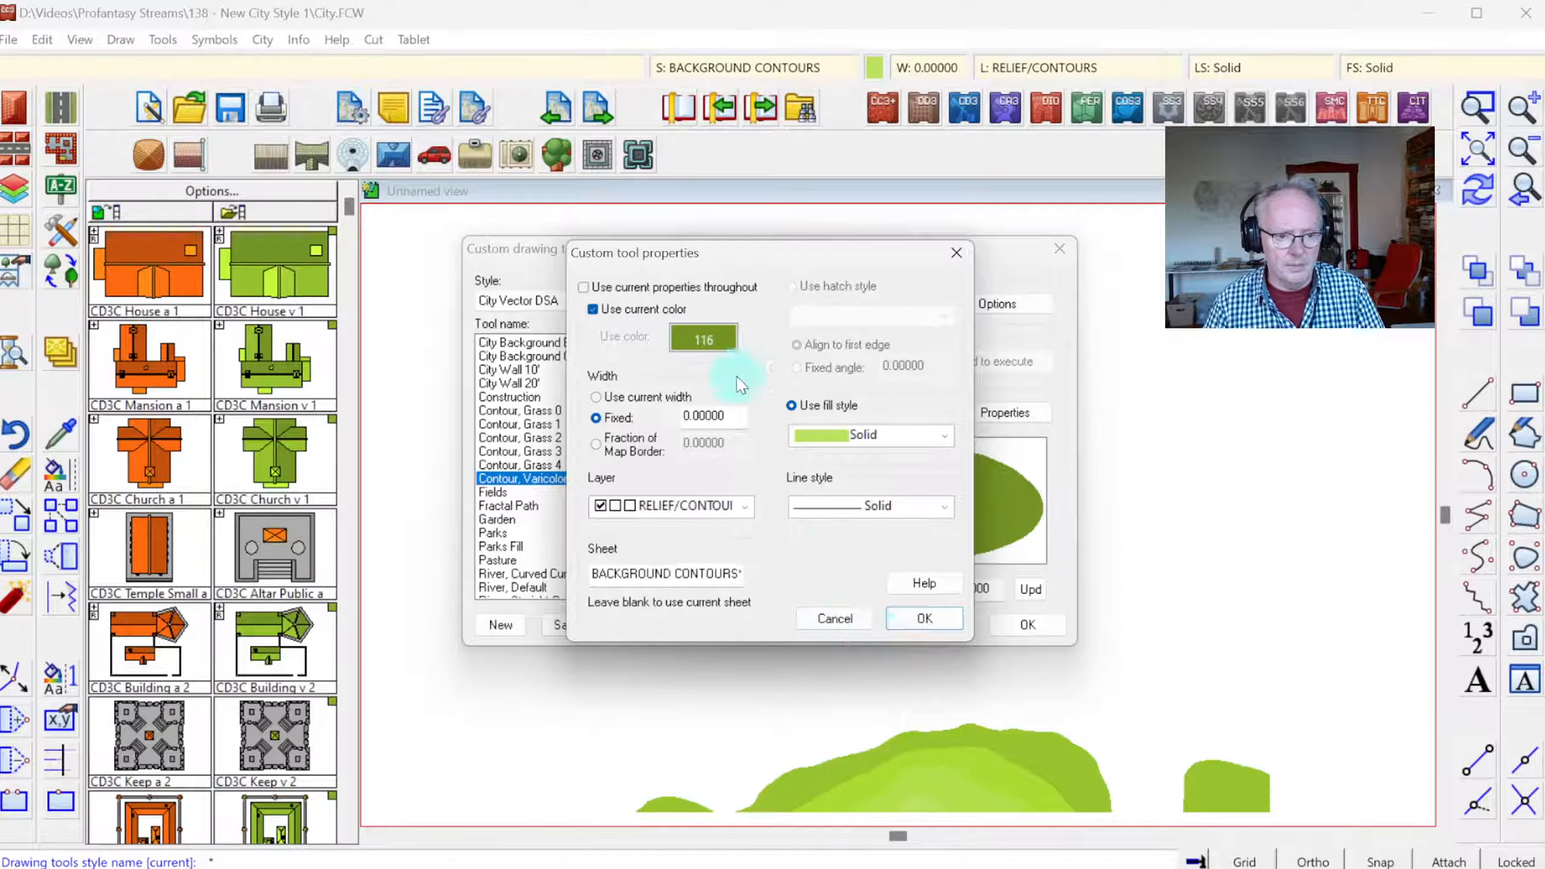
click(937, 619)
click(567, 625)
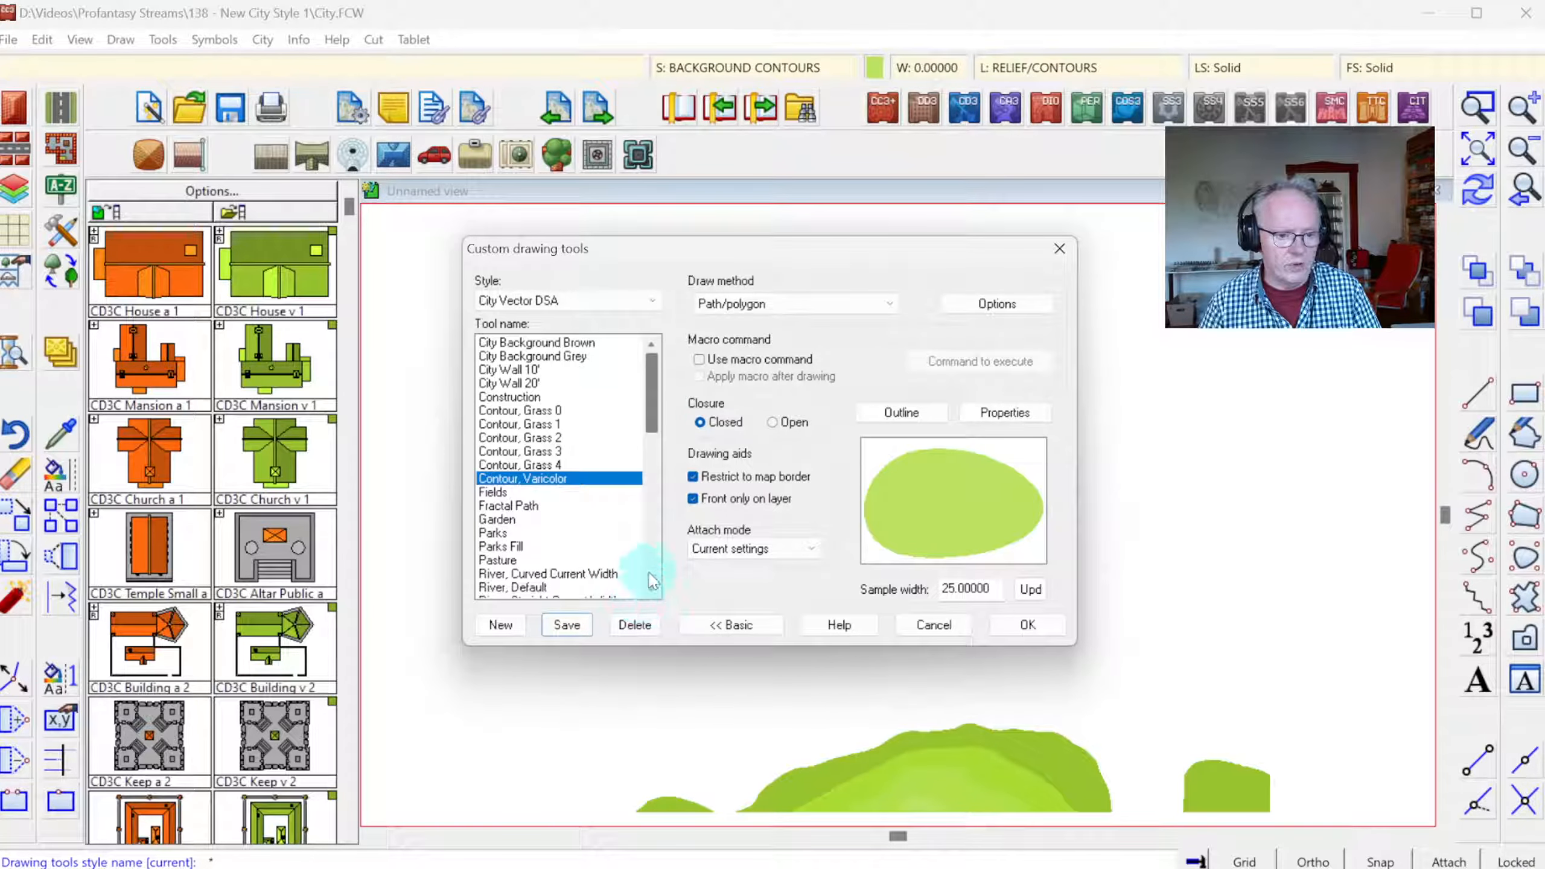
click(1005, 625)
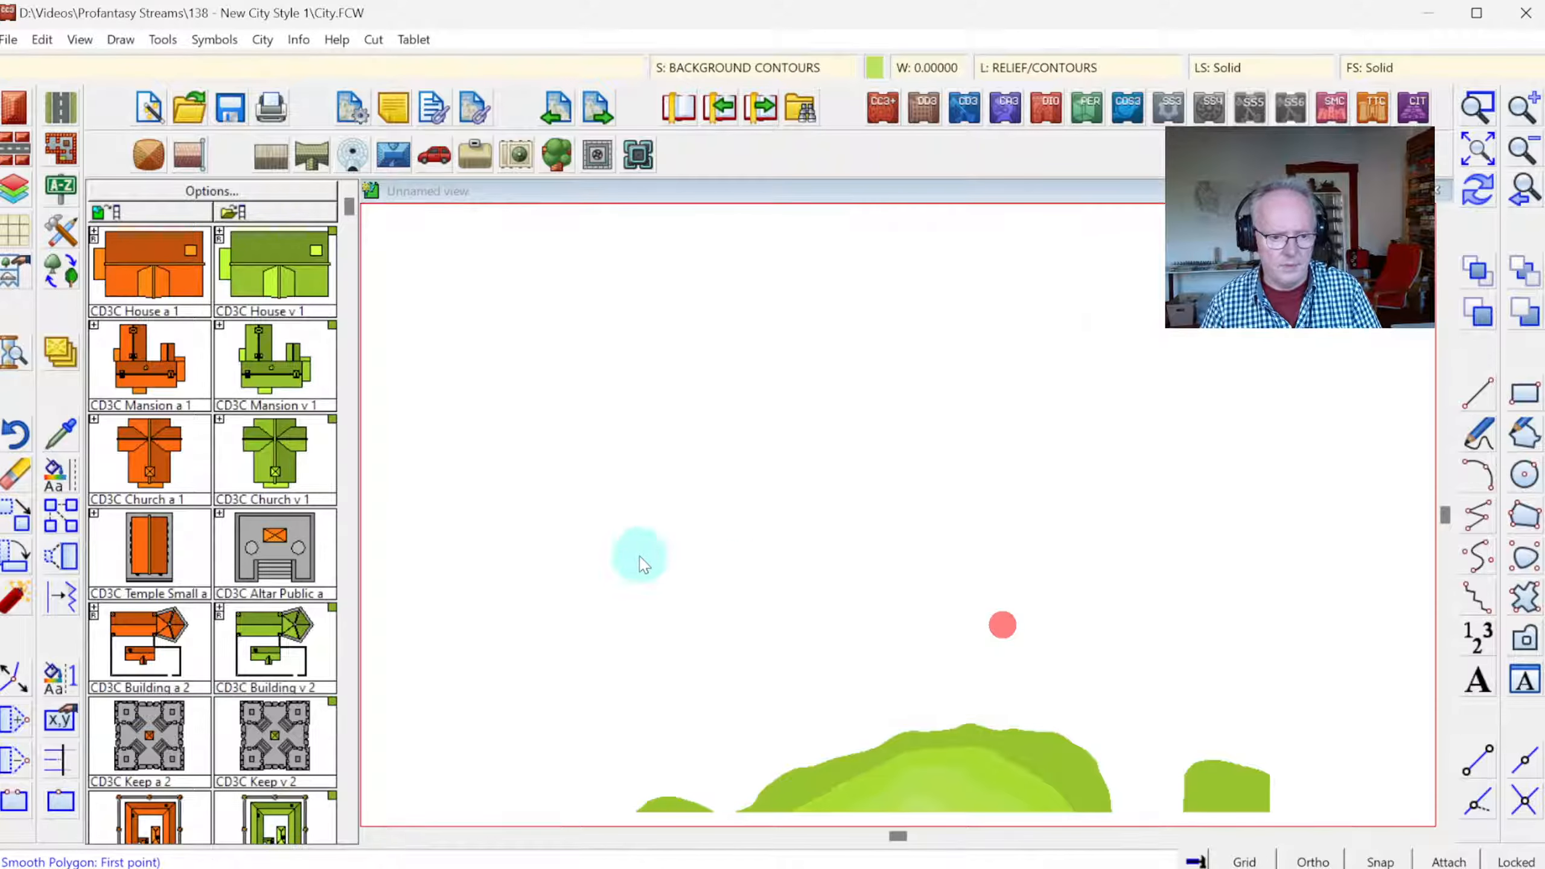
- Advance through the map's sheets one at a time until the ROADS sheet is shown
right_click(62, 352)
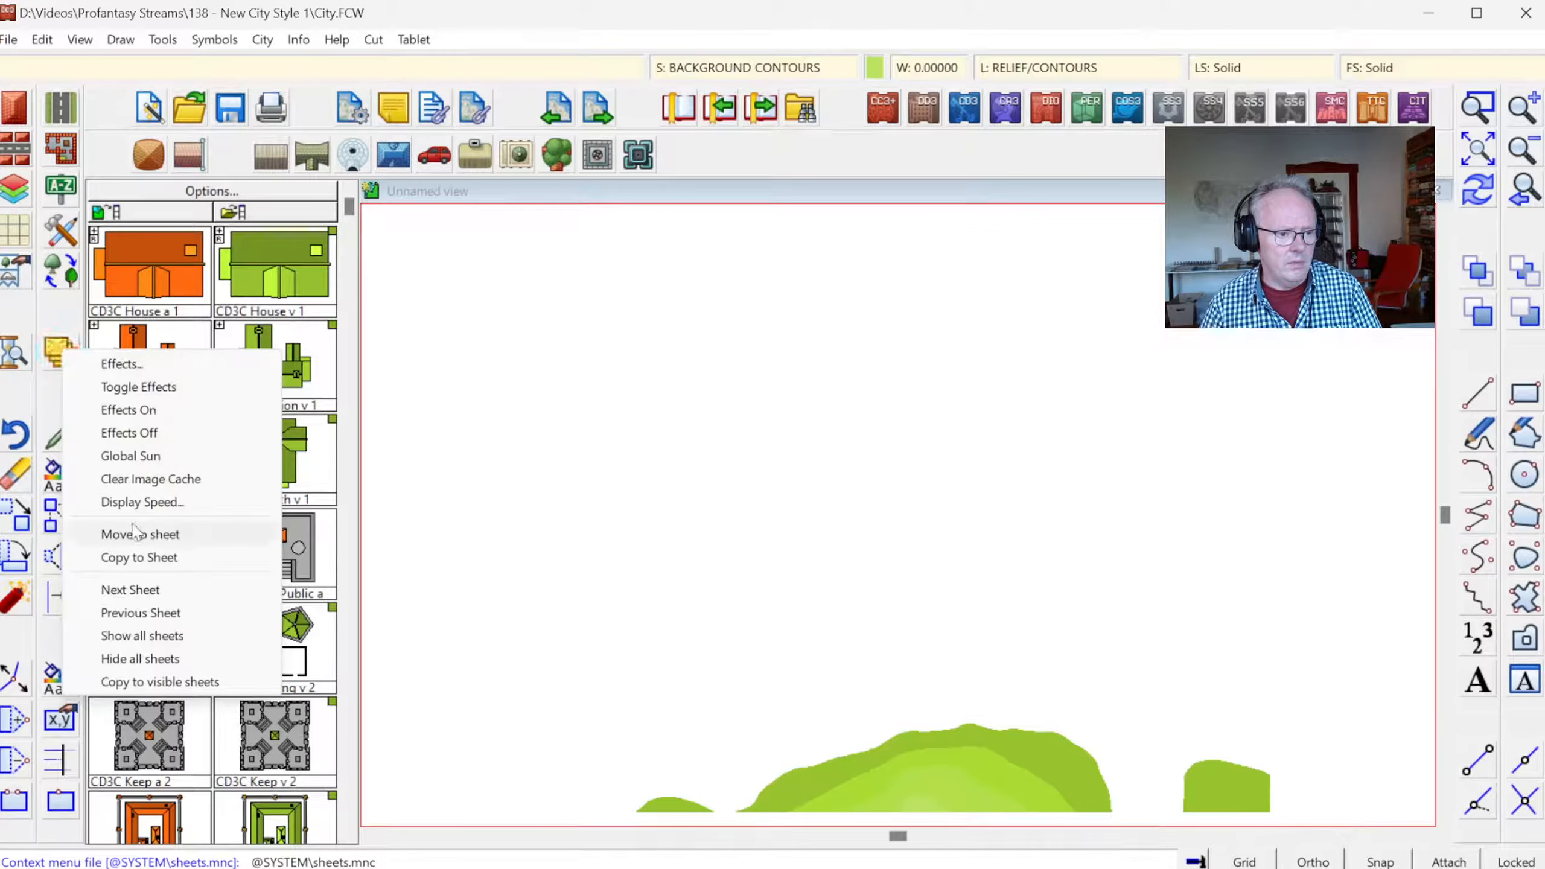
click(131, 588)
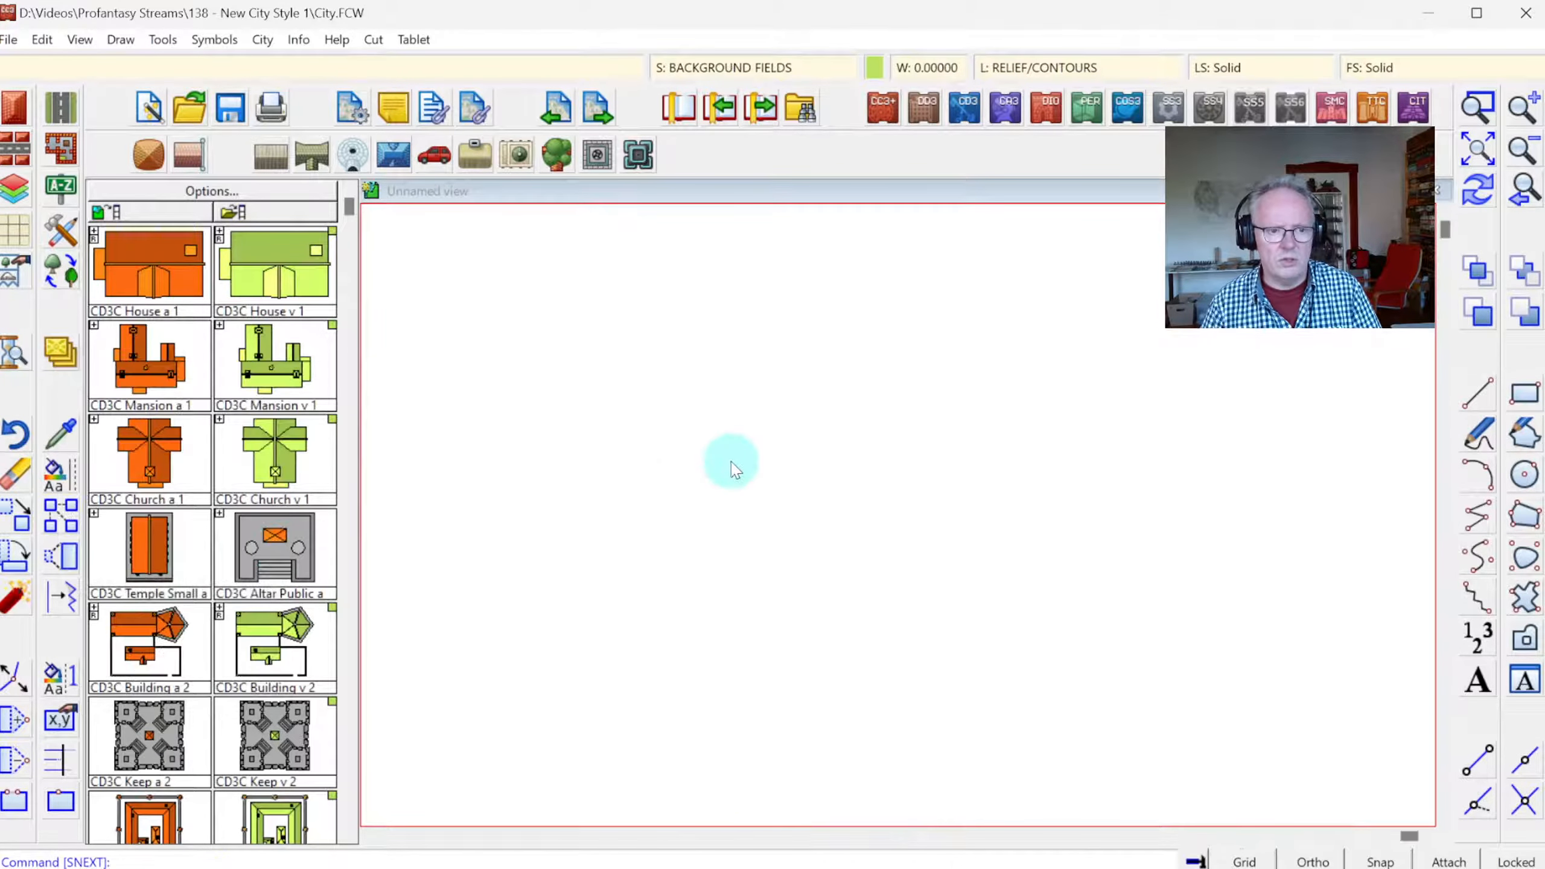
right_click(703, 476)
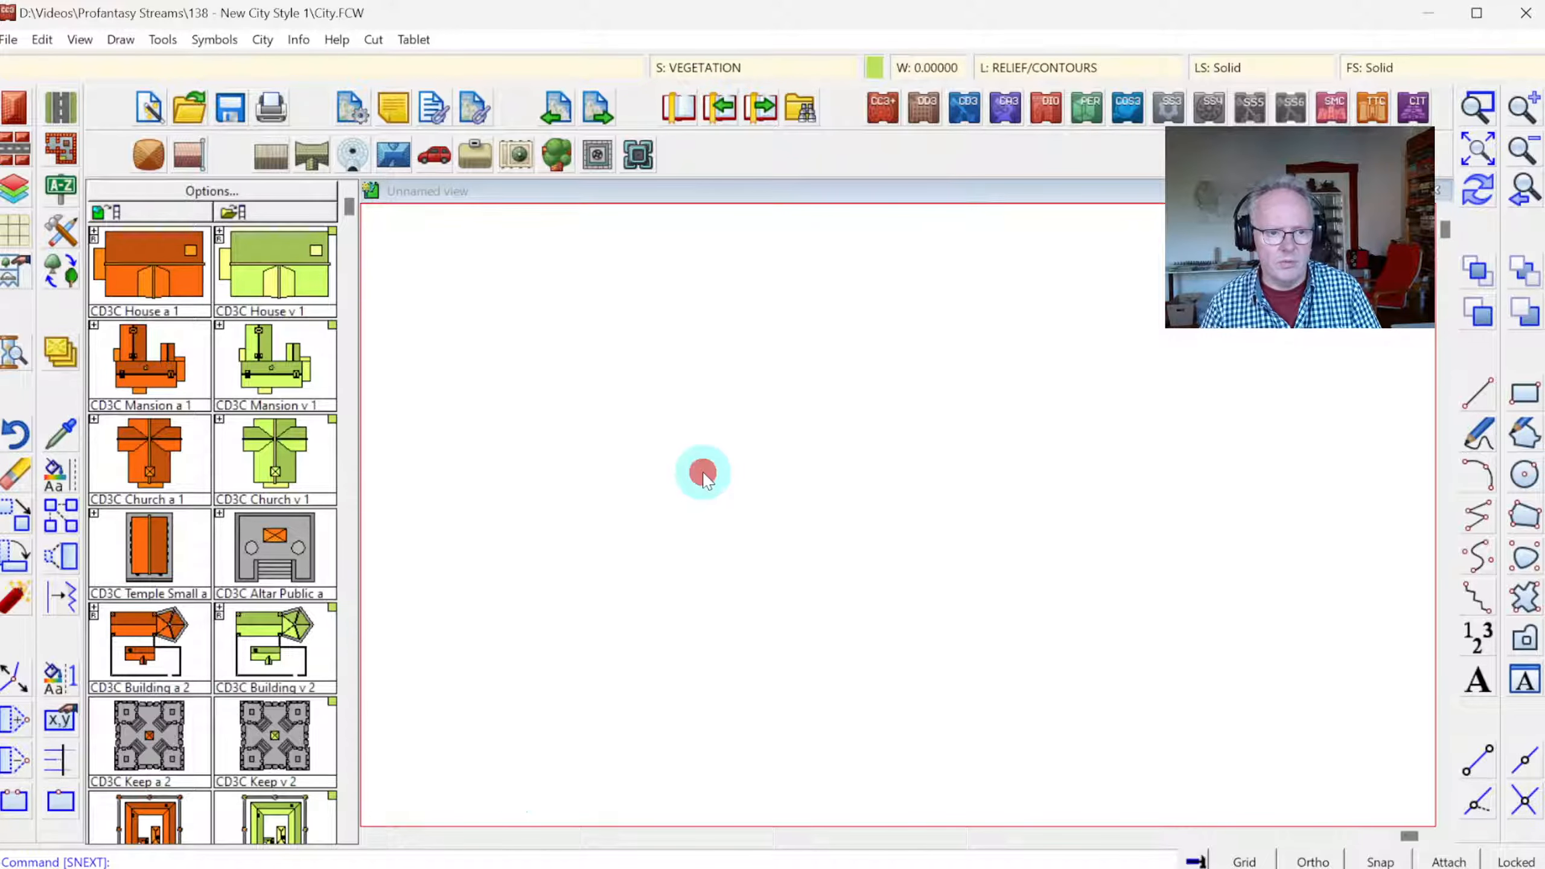
right_click(619, 482)
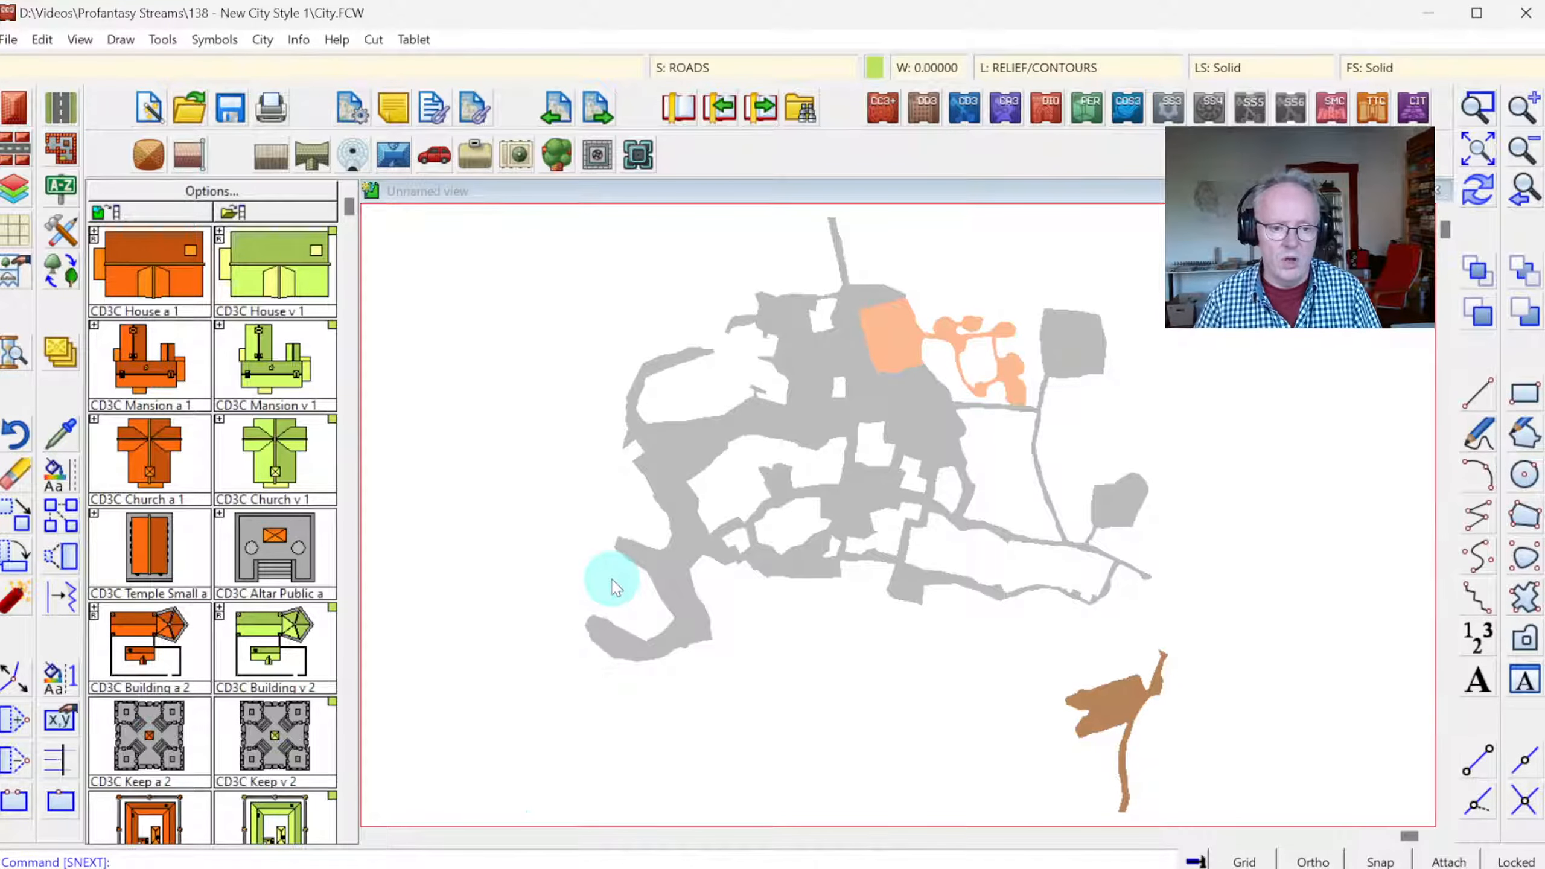
- Adopt the grey road area's properties as the current ones and check its colour number
click(62, 430)
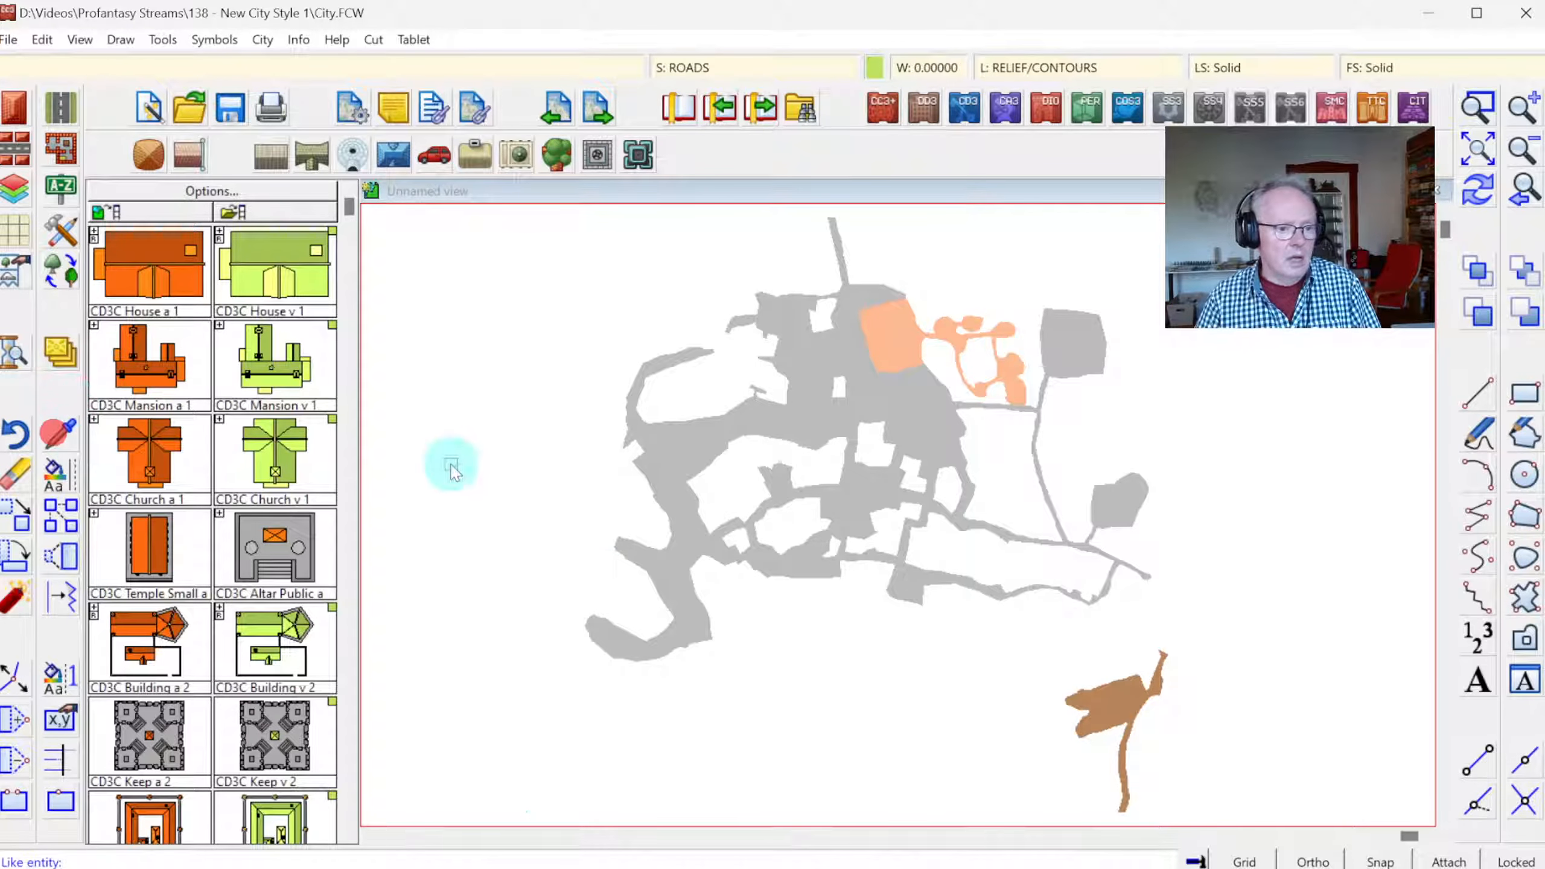
click(738, 409)
click(874, 67)
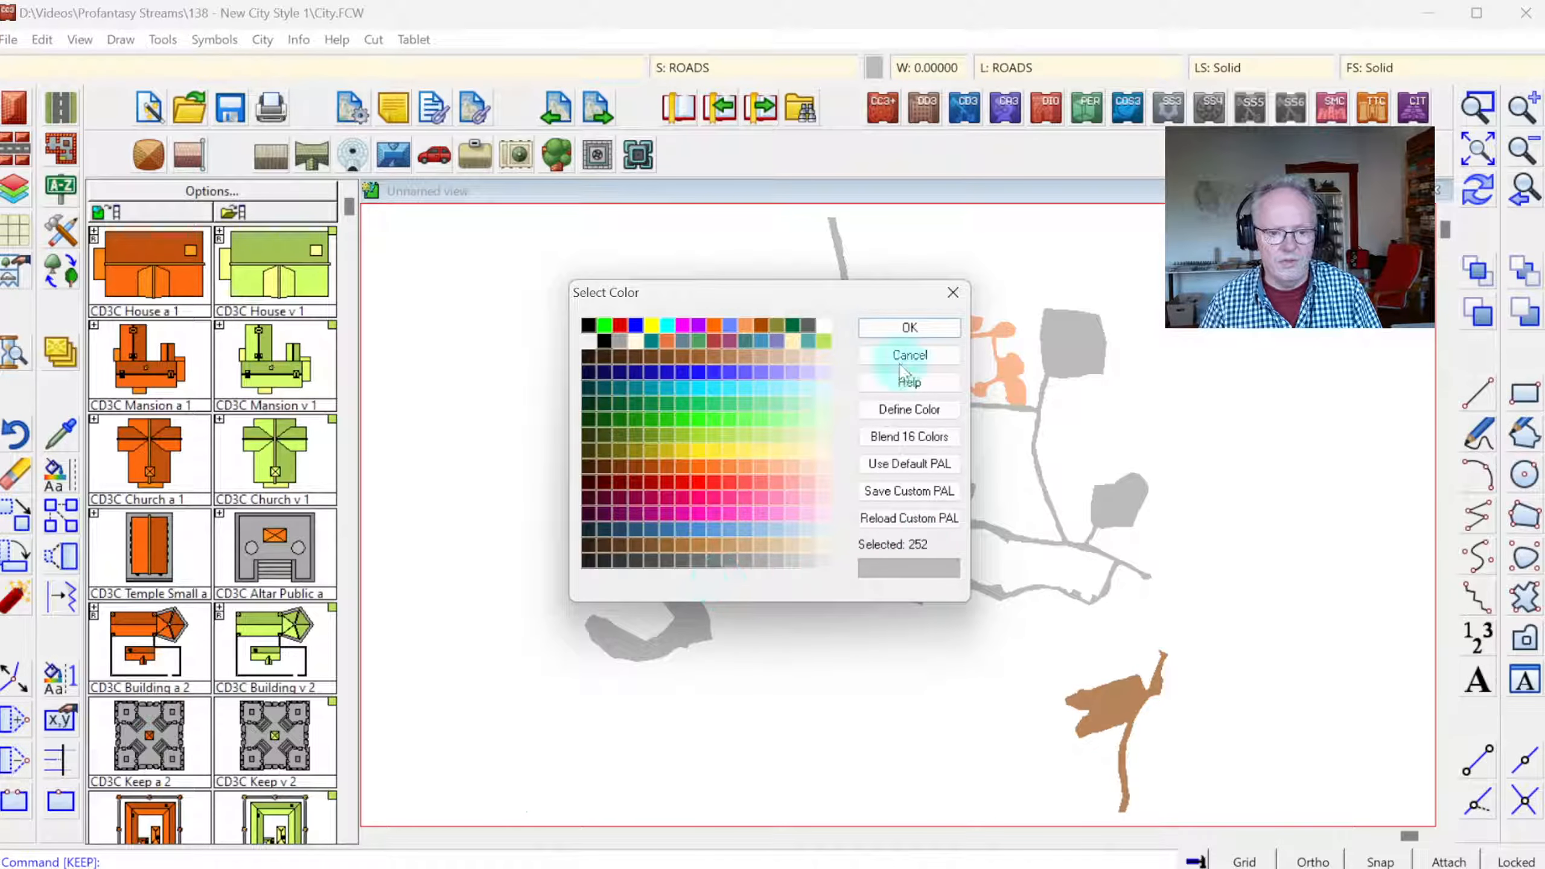
click(910, 328)
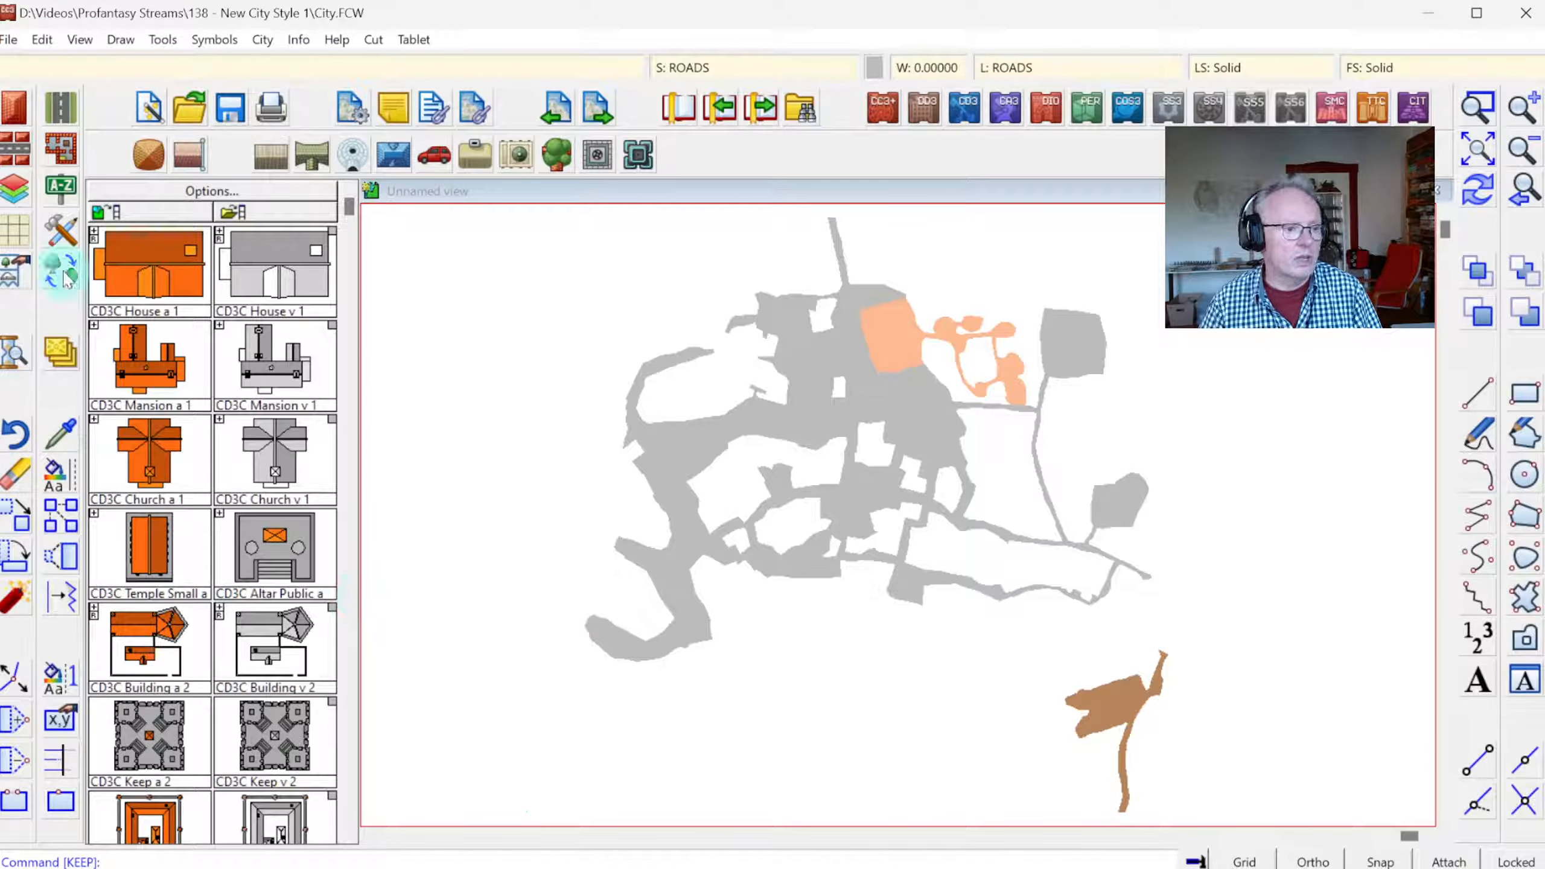
- Examine the existing road tools of the City Vector DSA style in the custom drawing tool settings
click(55, 237)
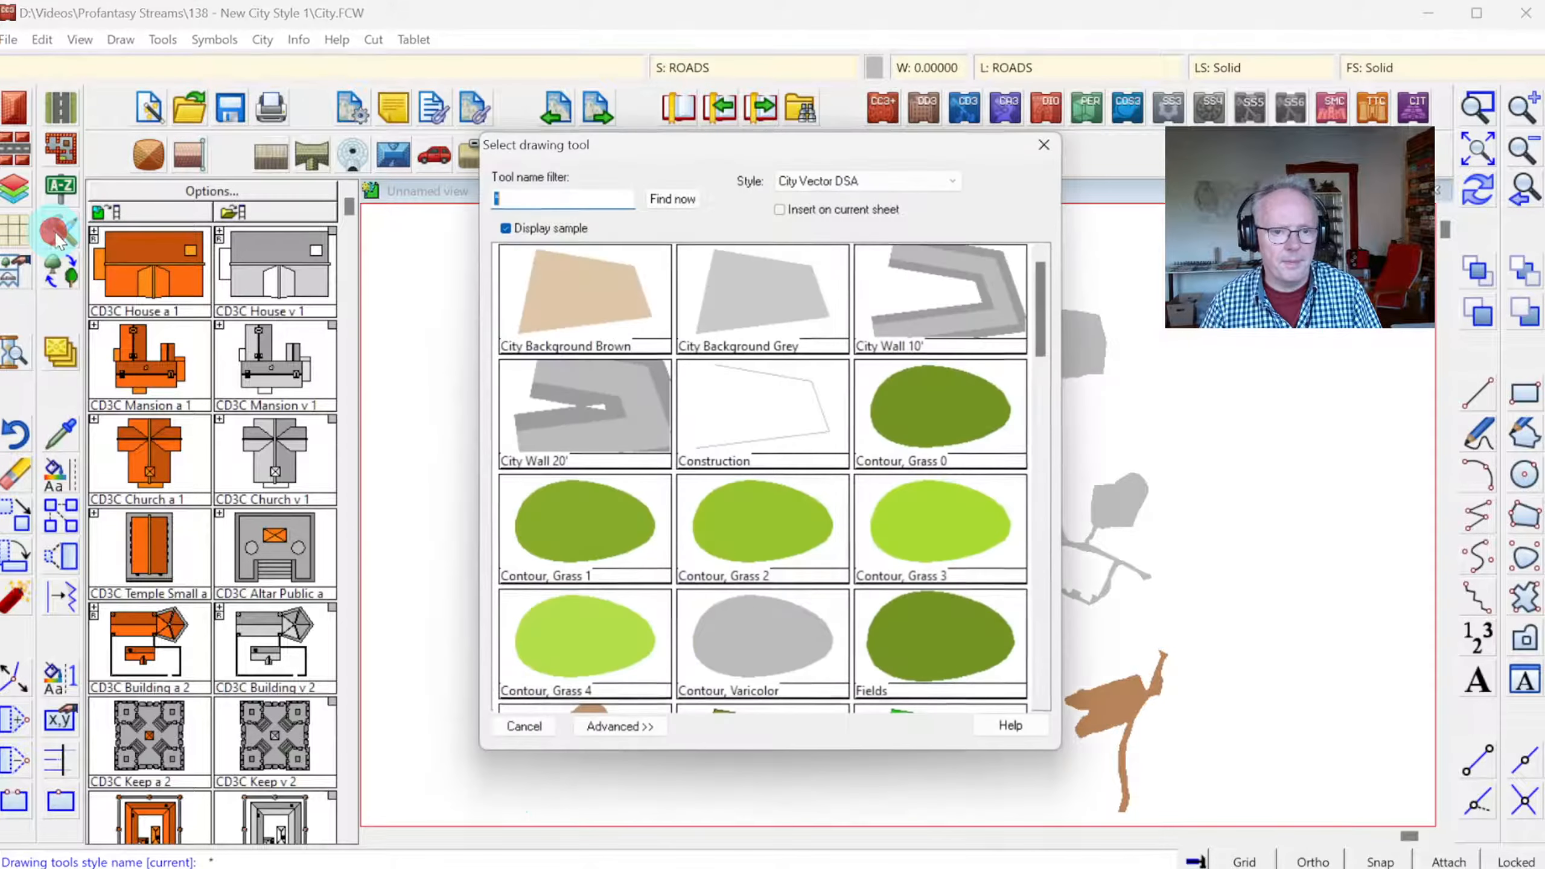
drag(1056, 305, 1028, 411)
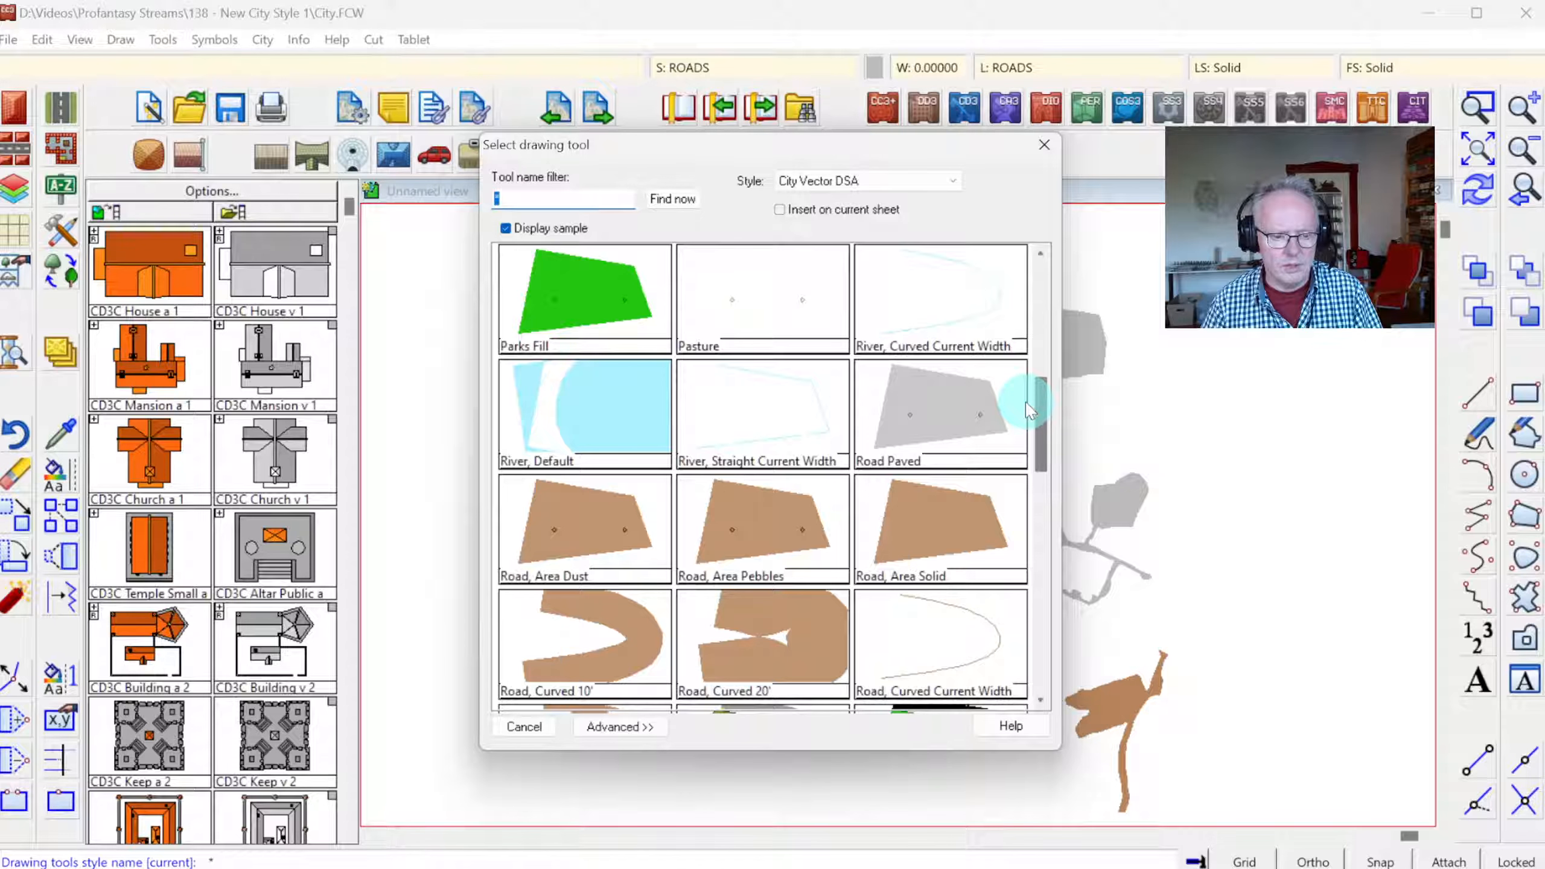
click(640, 724)
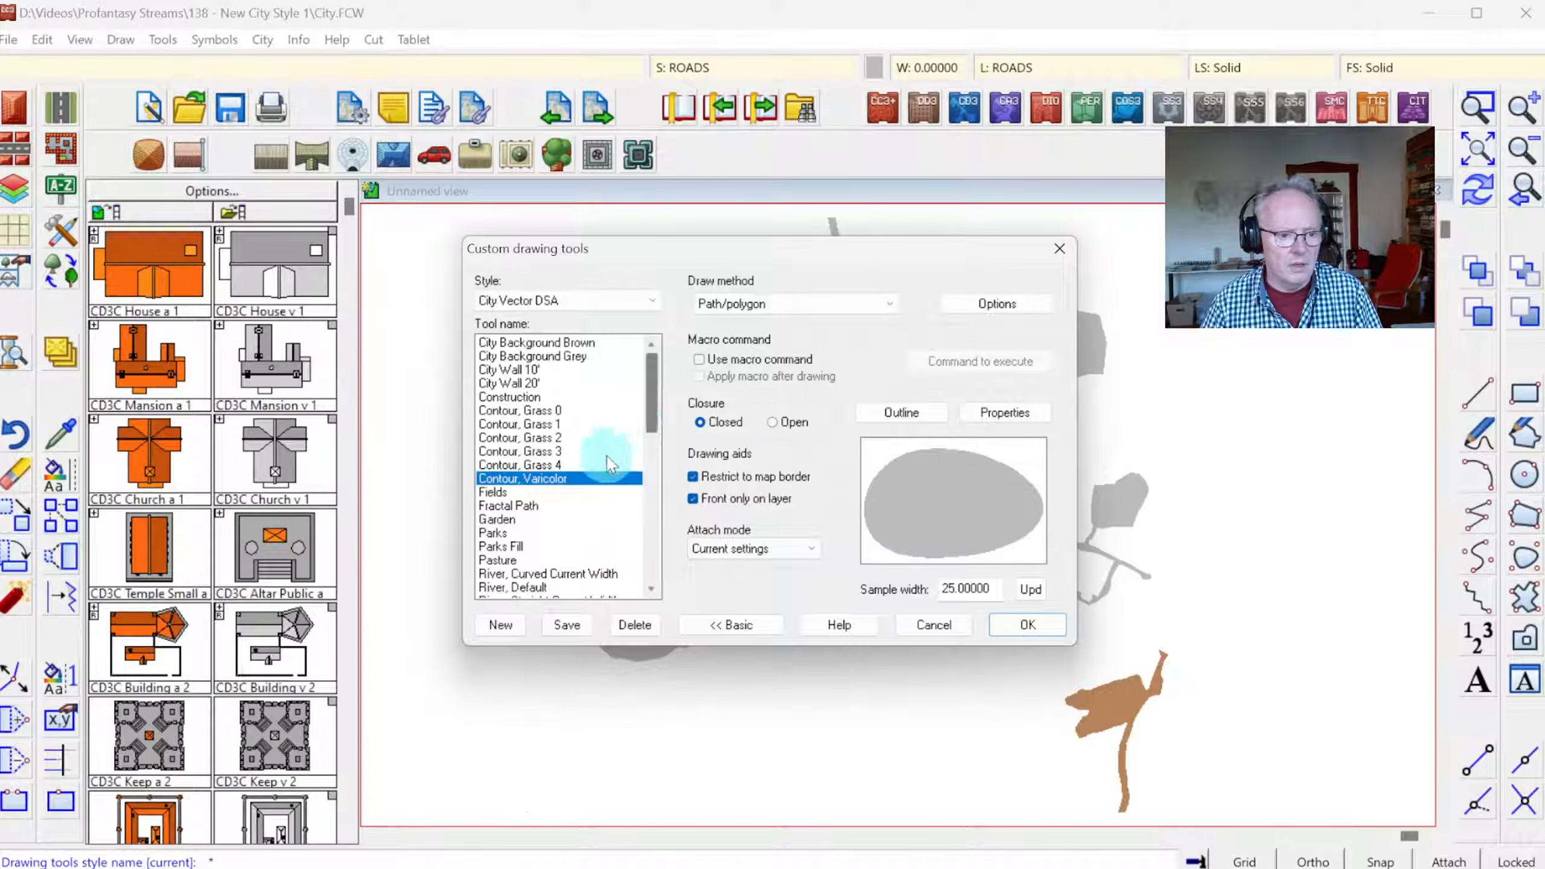
drag(652, 384, 652, 439)
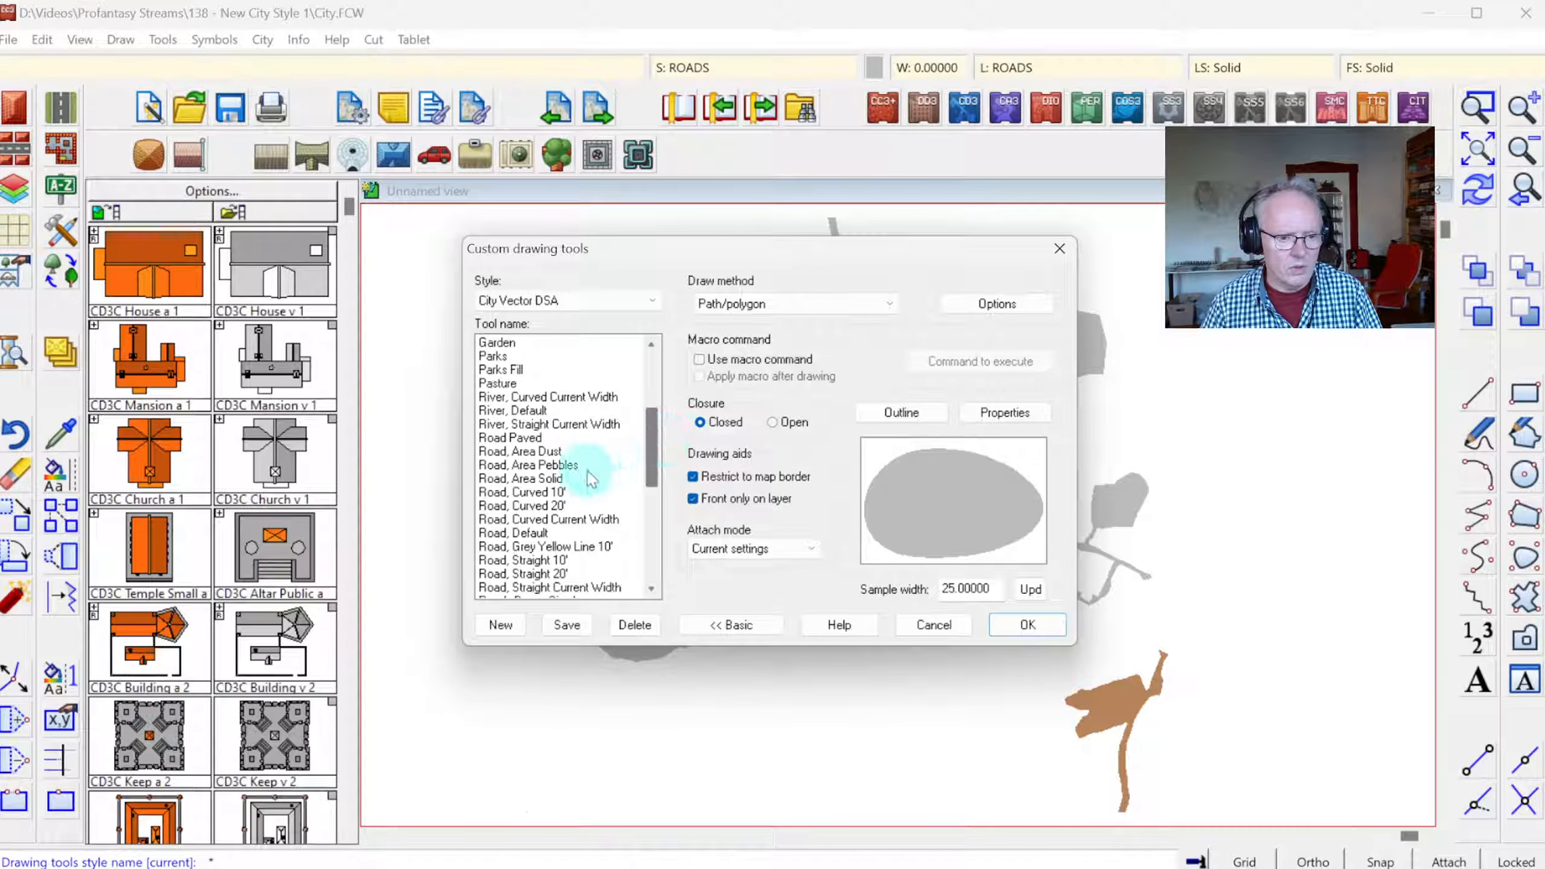
click(530, 535)
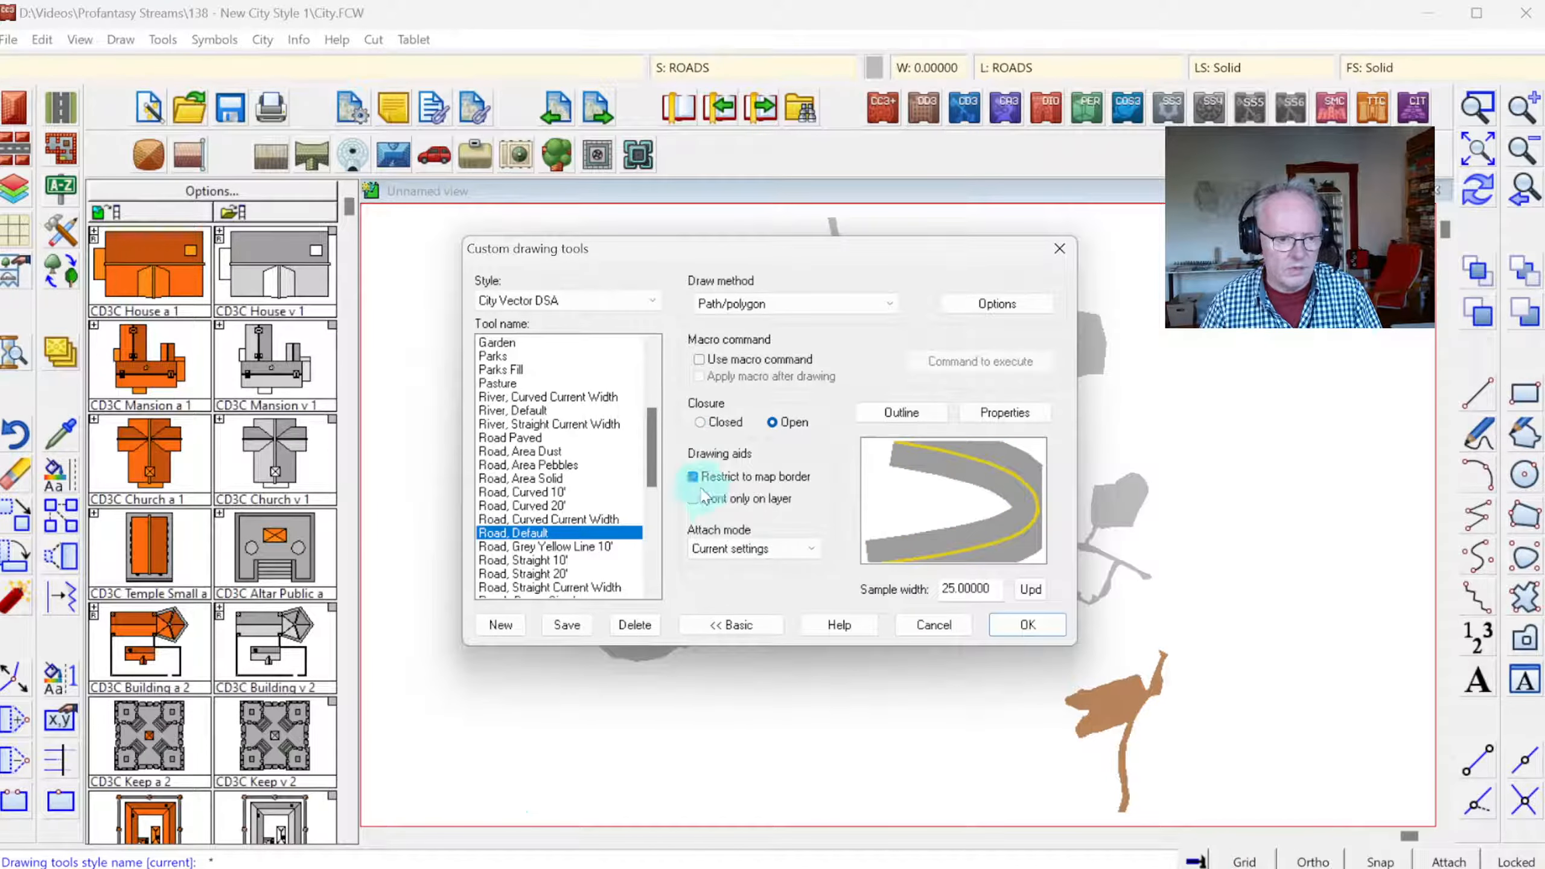
scroll(645, 445, down, 2)
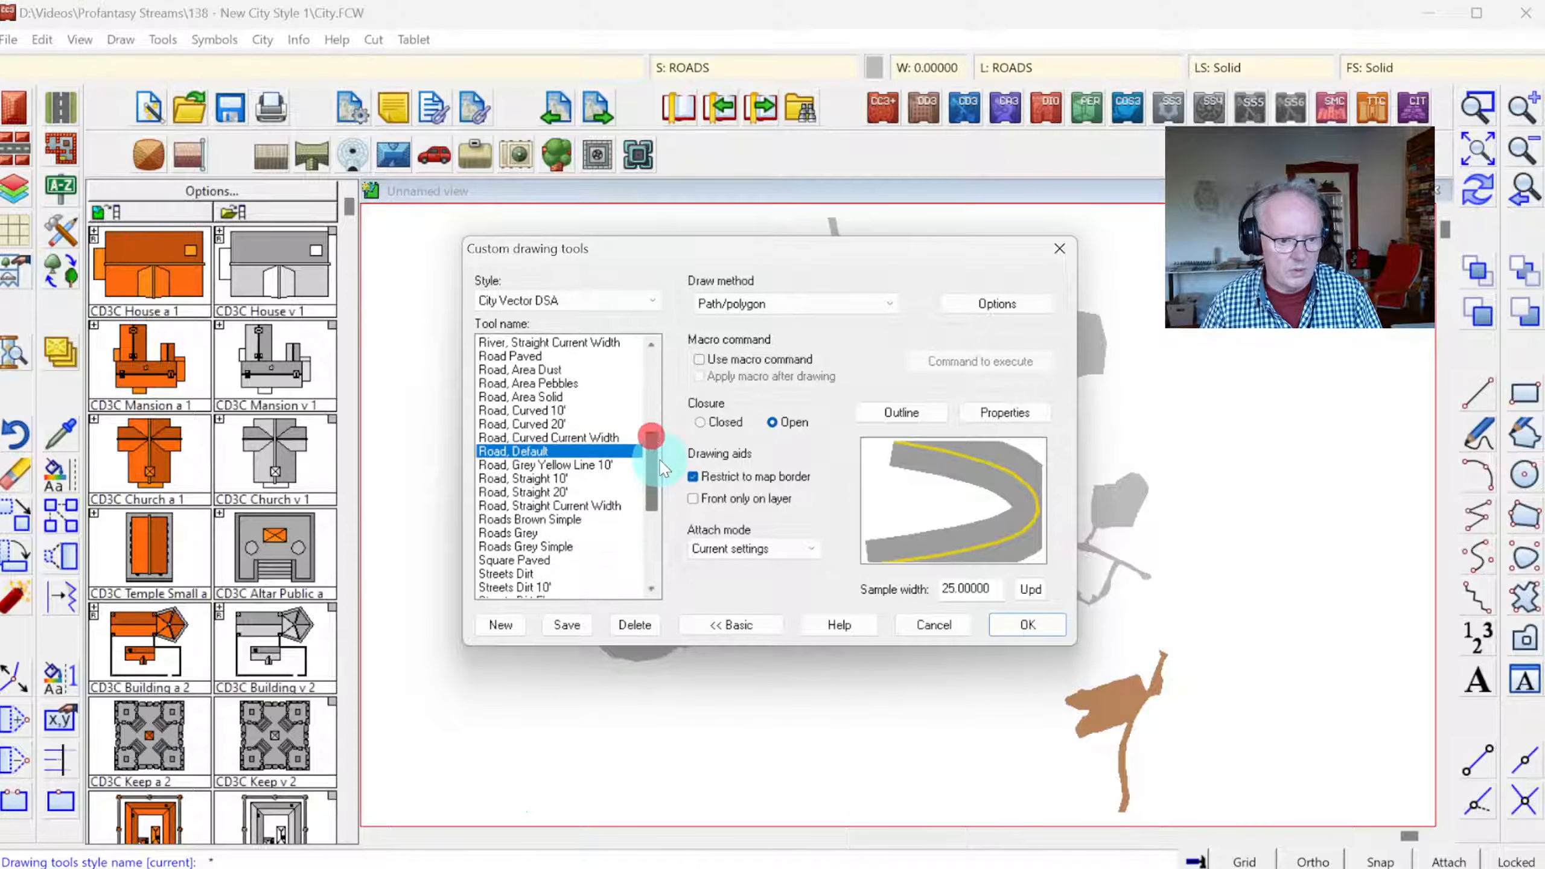
click(519, 534)
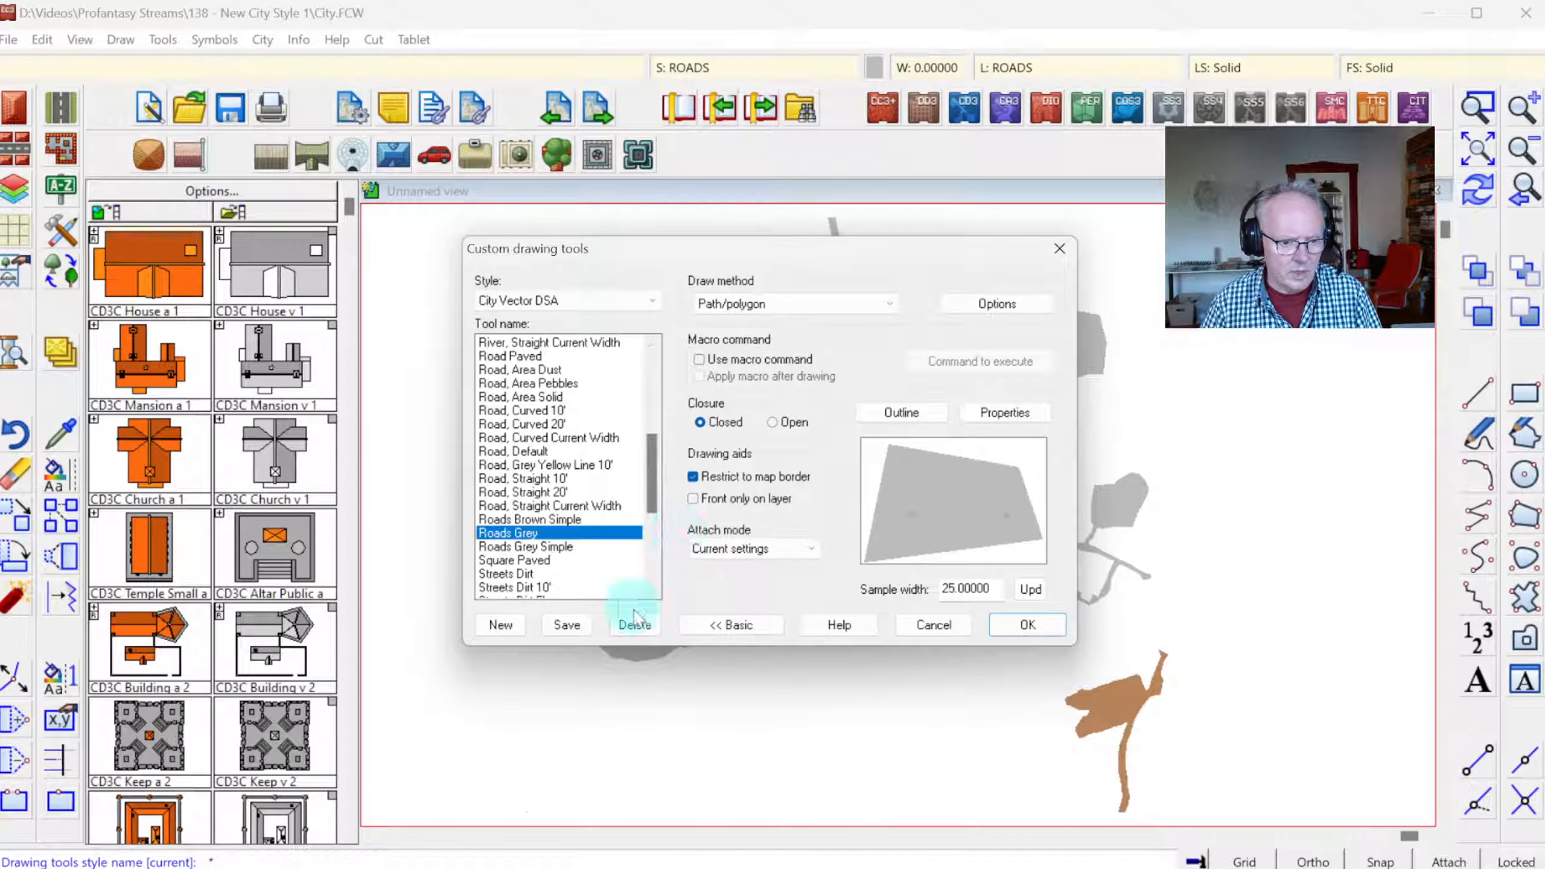
click(533, 547)
click(531, 531)
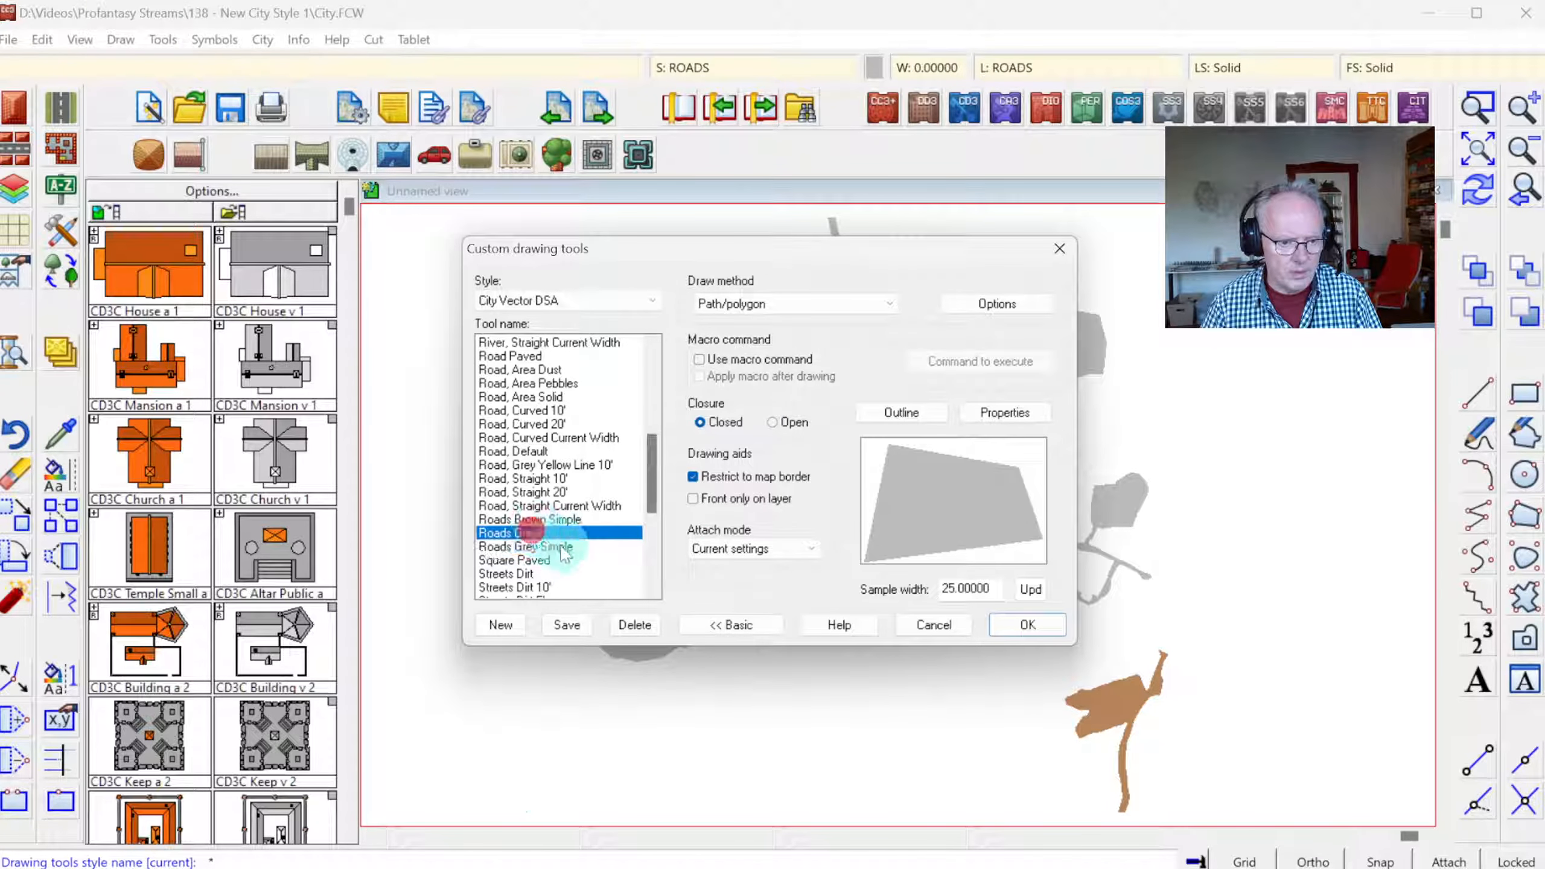
click(558, 548)
click(535, 520)
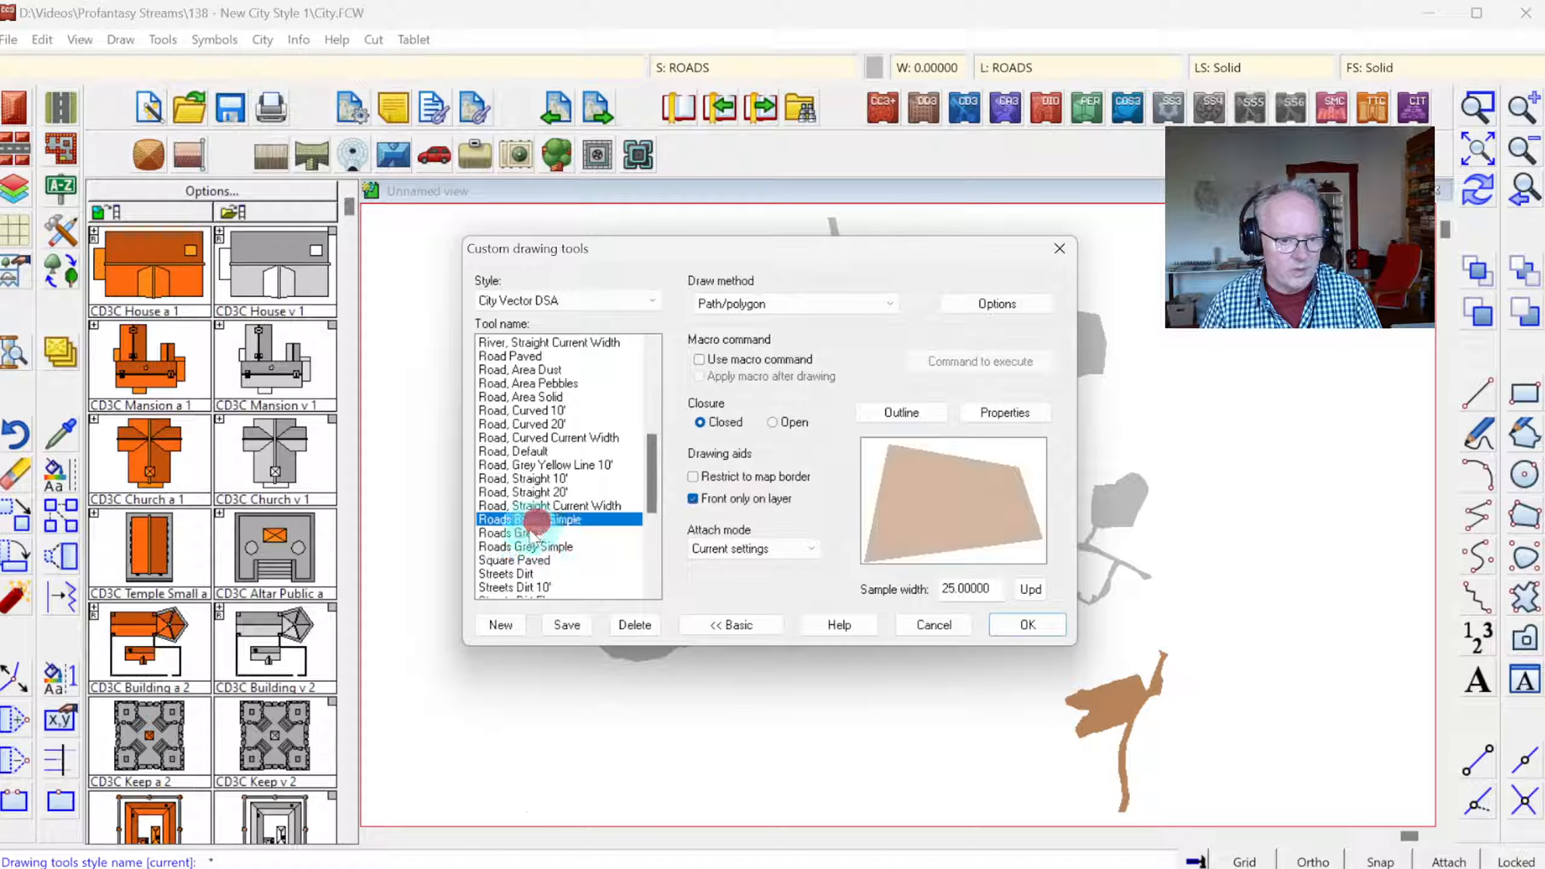
- Set the "Road Paved" tool to have no outline
click(510, 356)
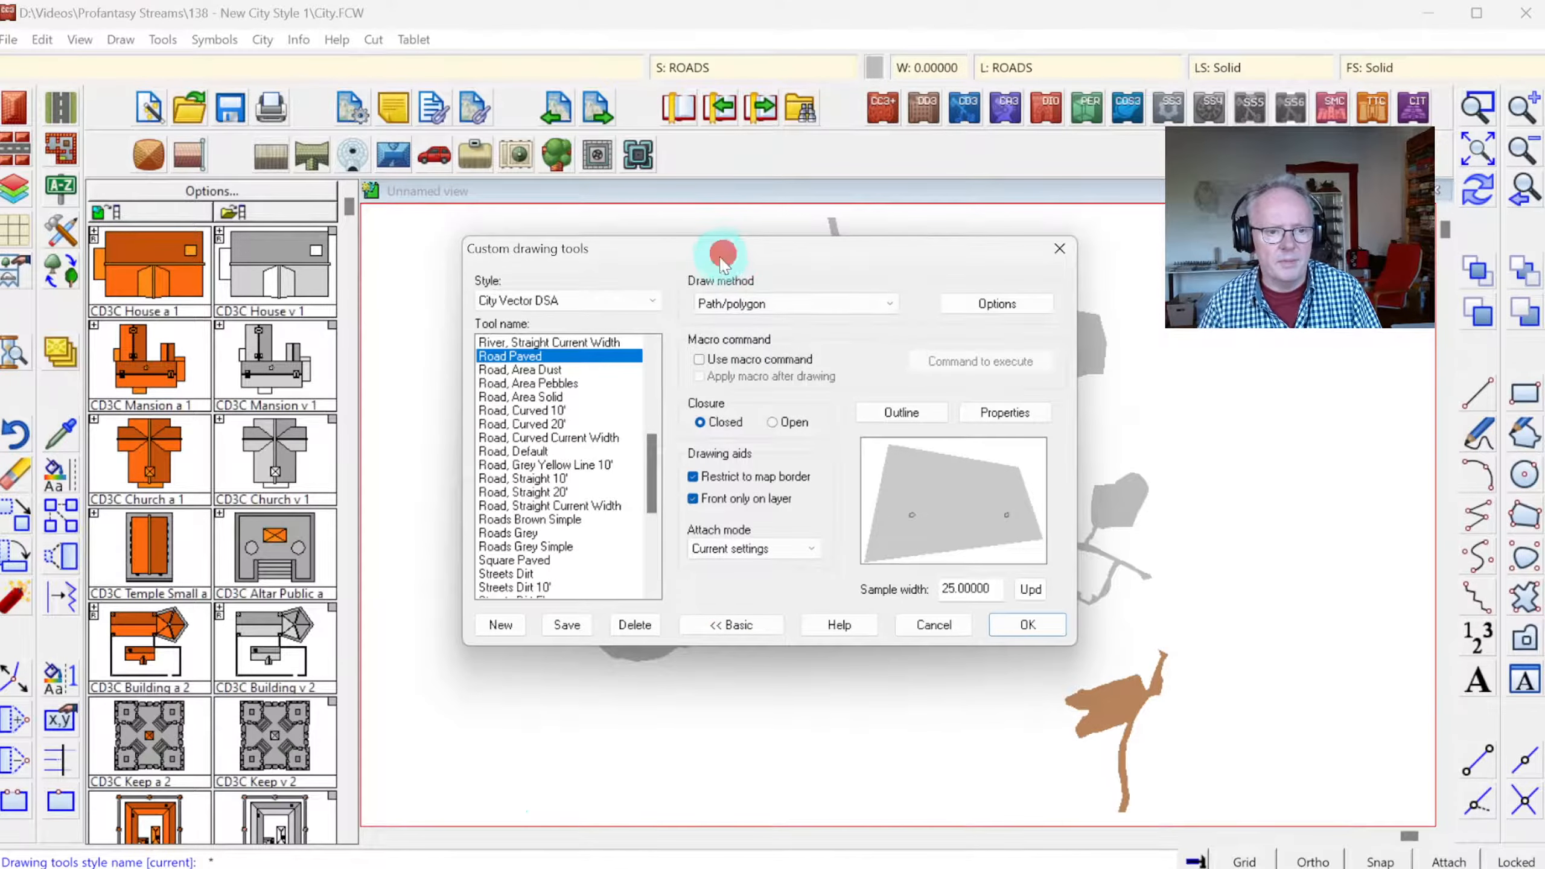
mouse_move(723, 259)
mouse_down()
mouse_move(438, 609)
mouse_move(796, 362)
mouse_up()
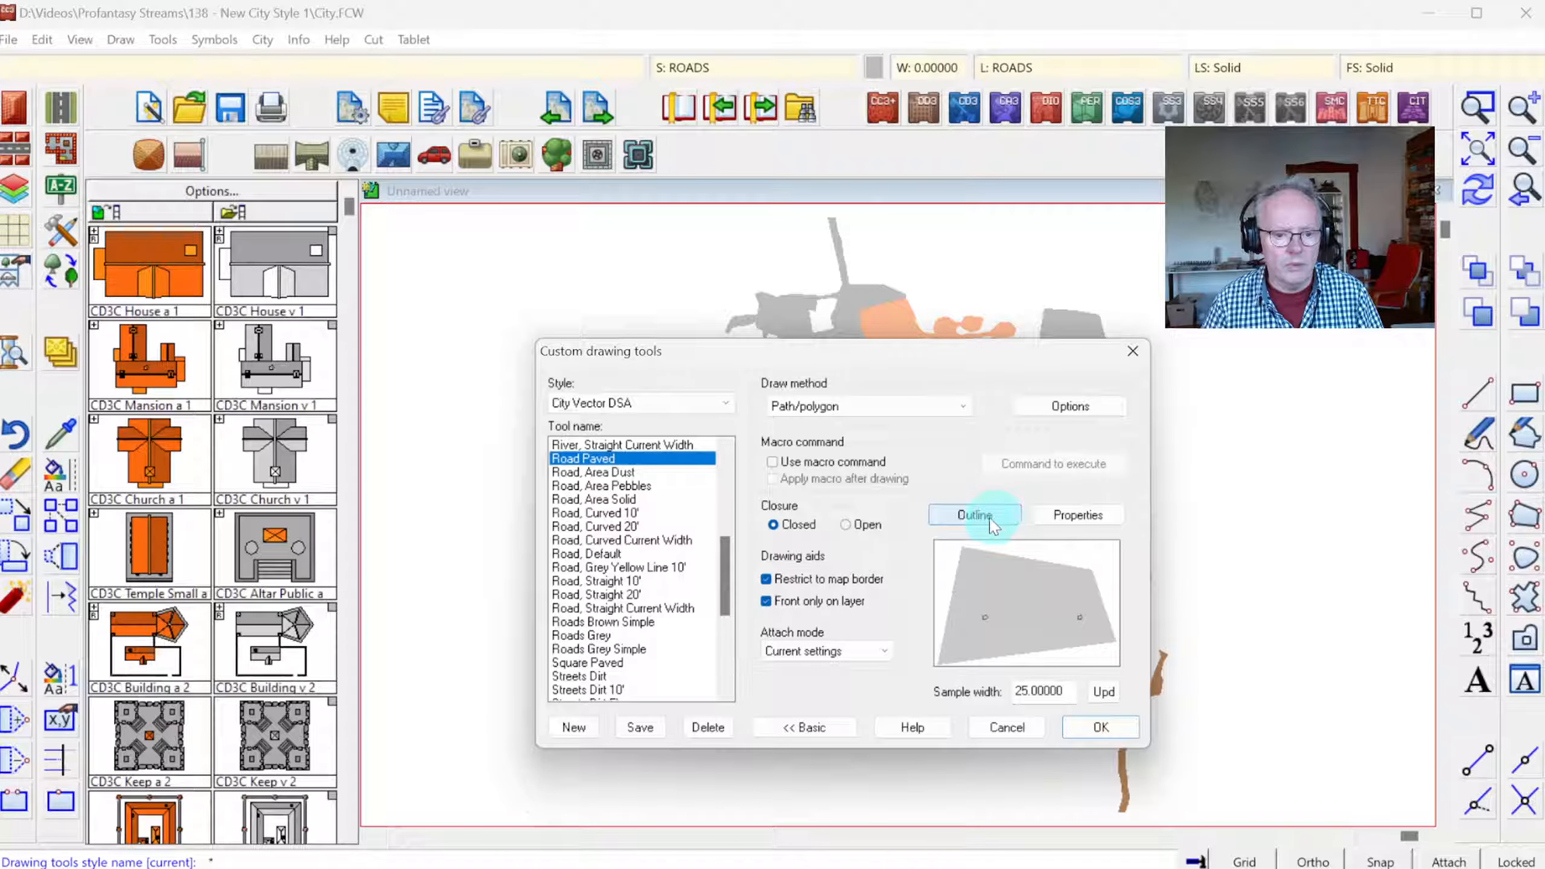
click(976, 516)
click(701, 386)
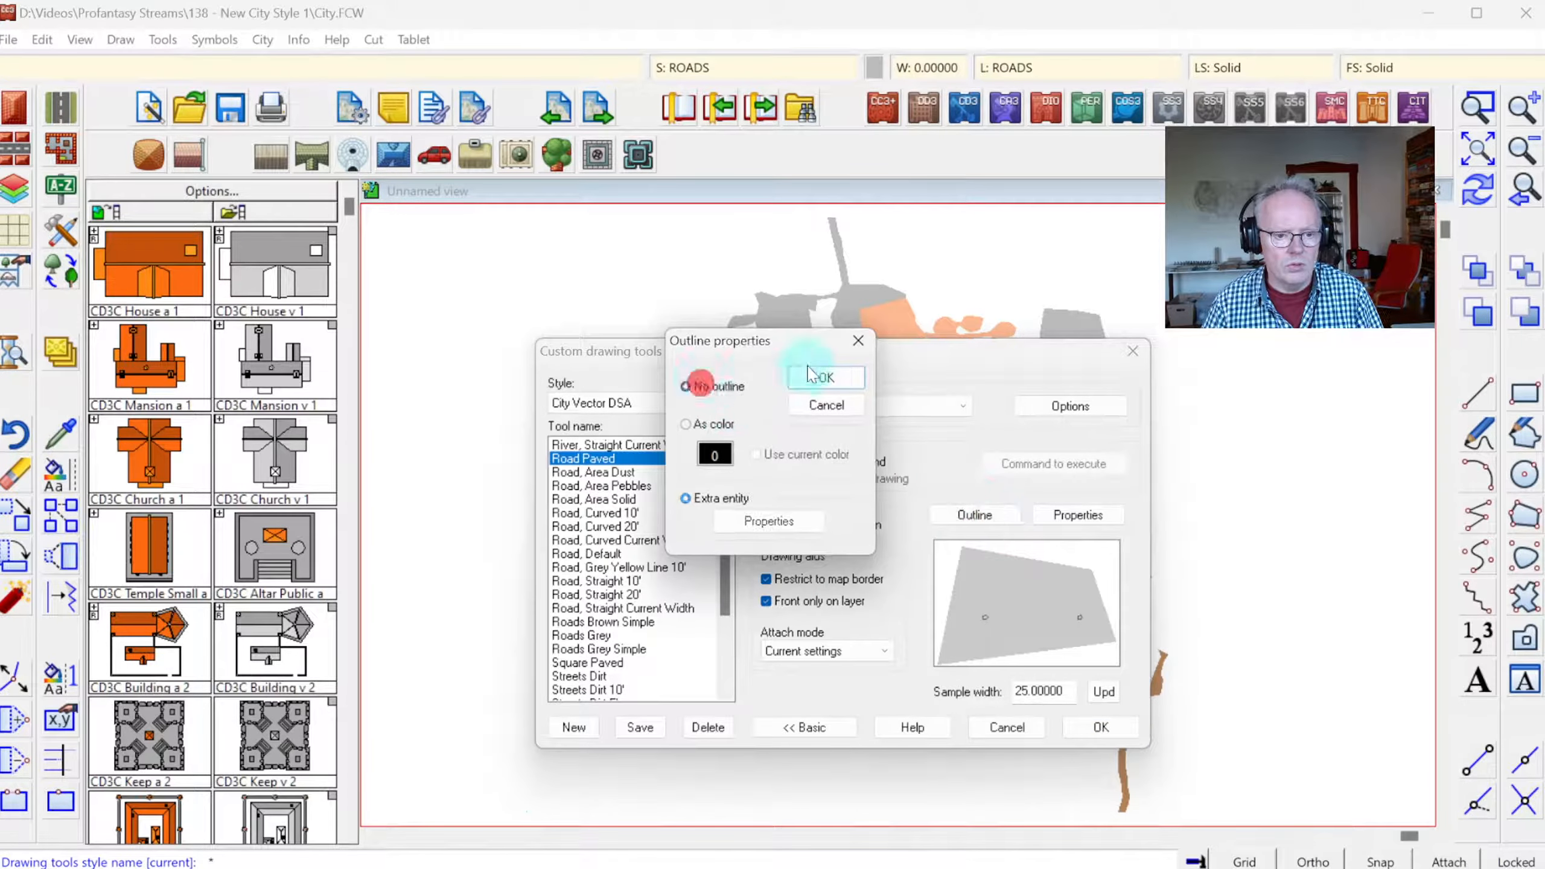
click(816, 383)
- Set the "Road Paved" tool to sheet ROADS* and colour 252, and save the tool
click(1062, 516)
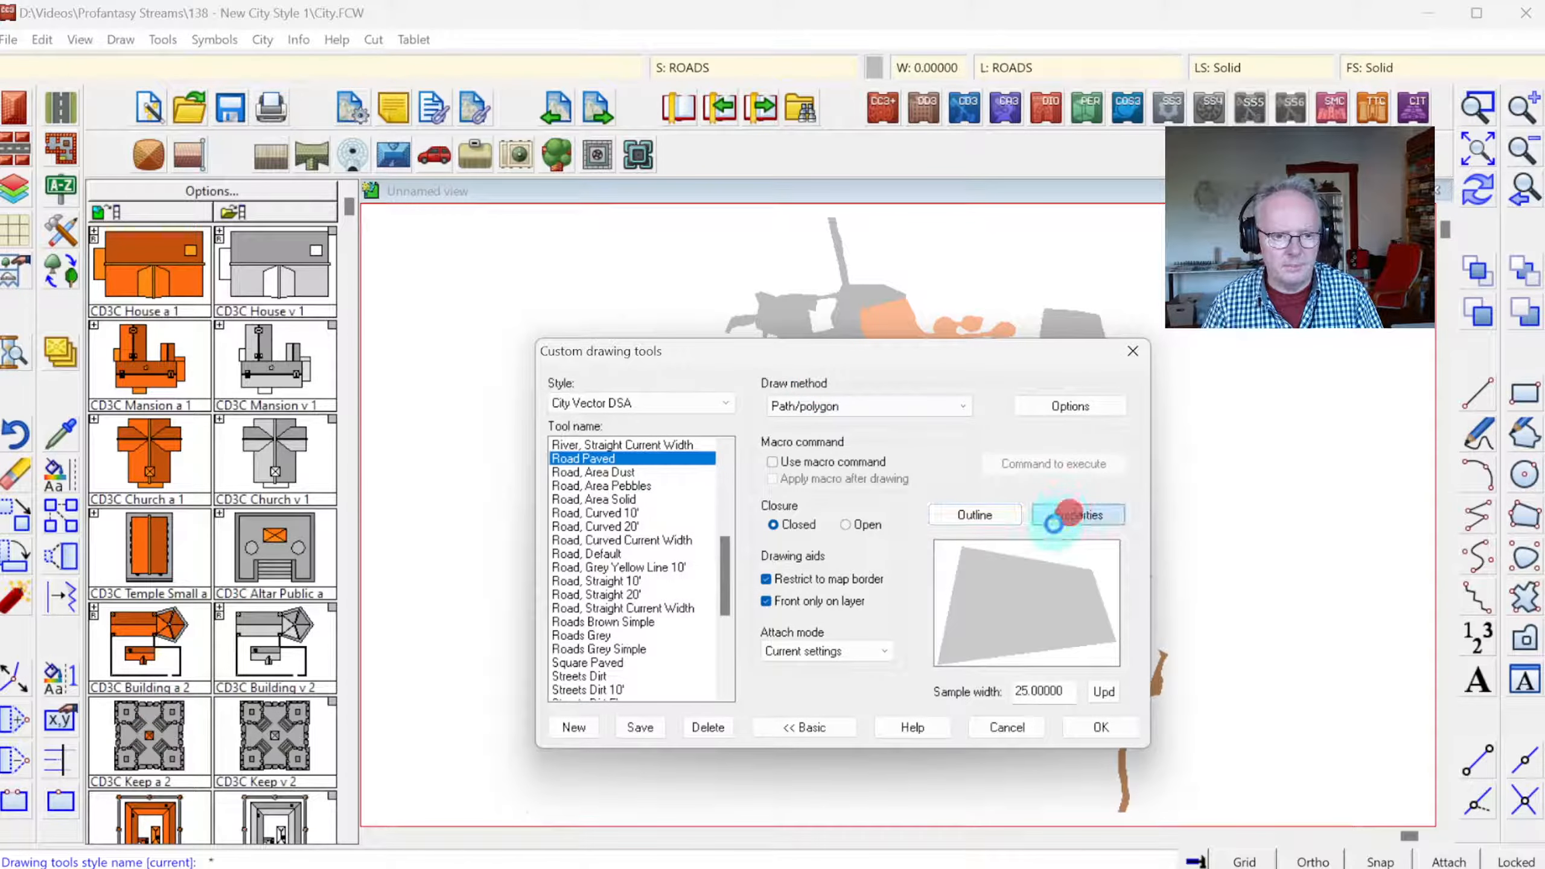
click(646, 577)
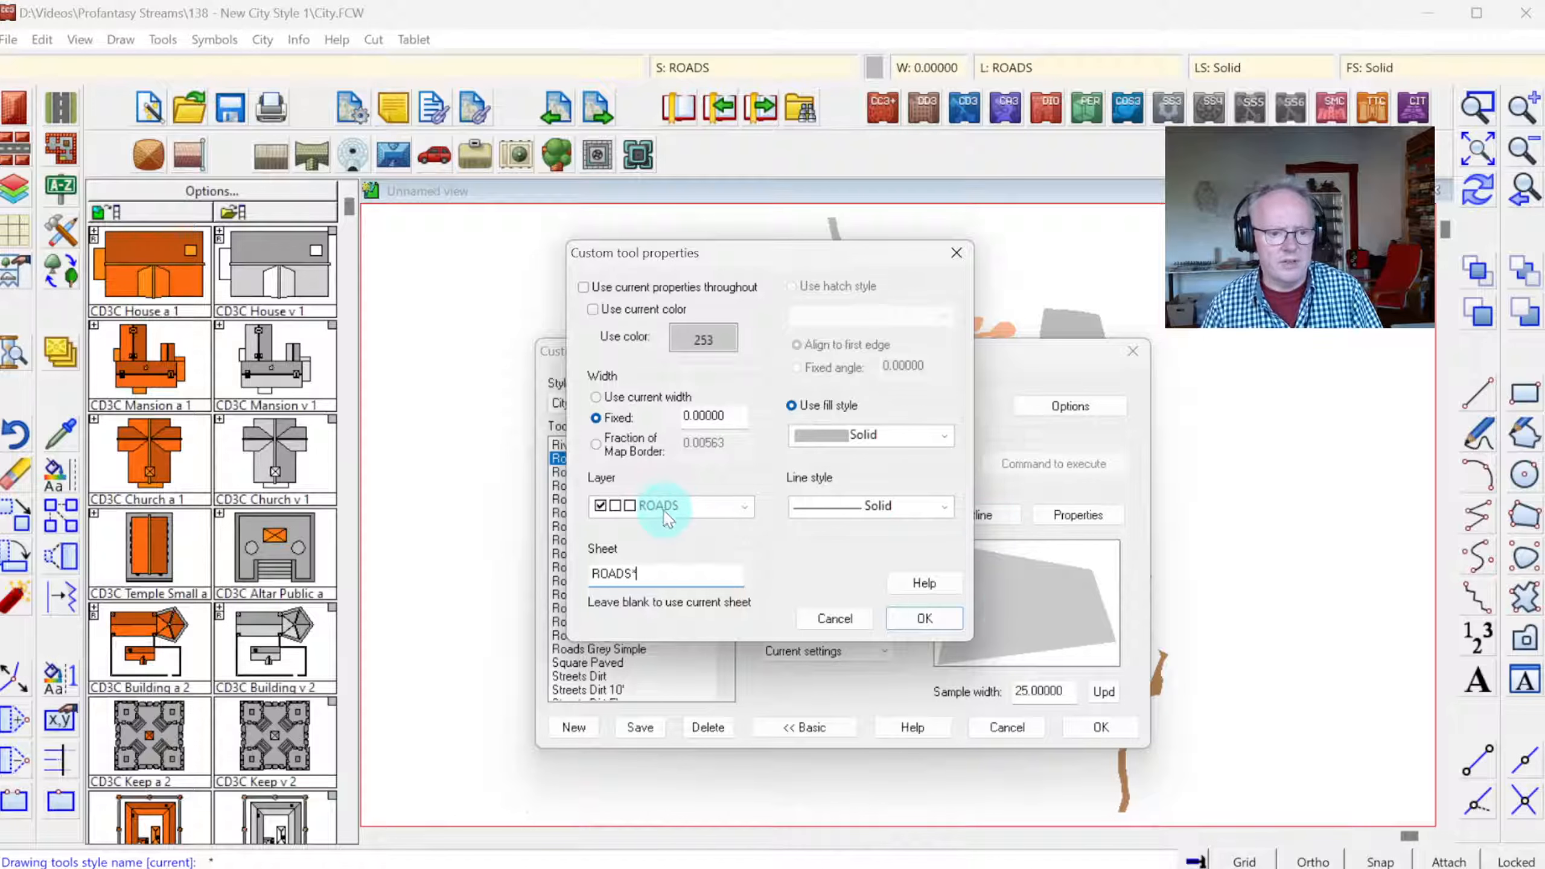
click(703, 339)
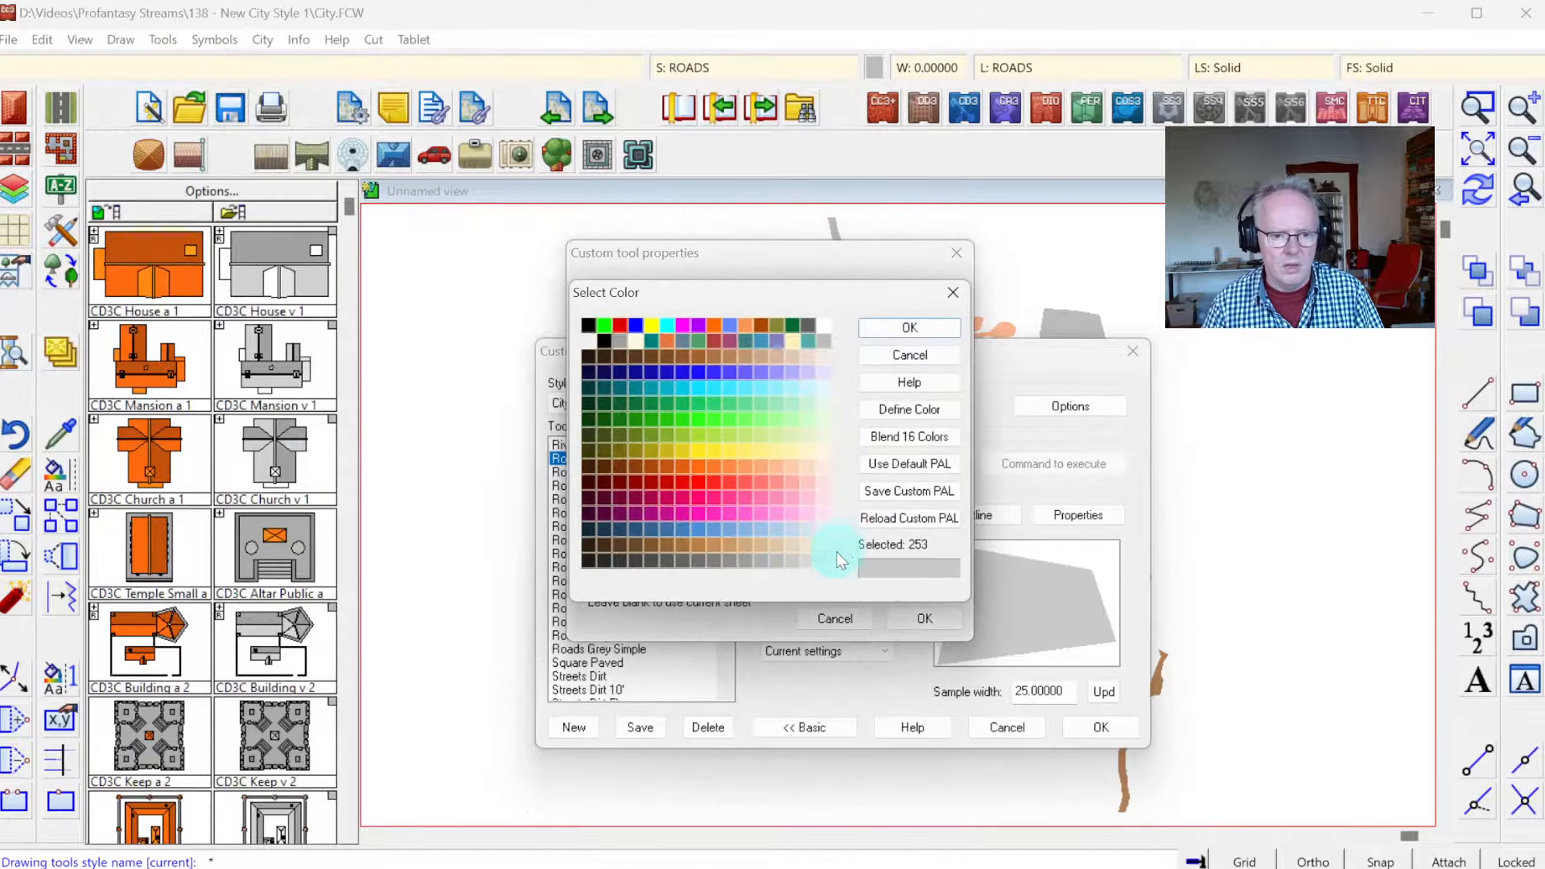
click(773, 560)
click(910, 330)
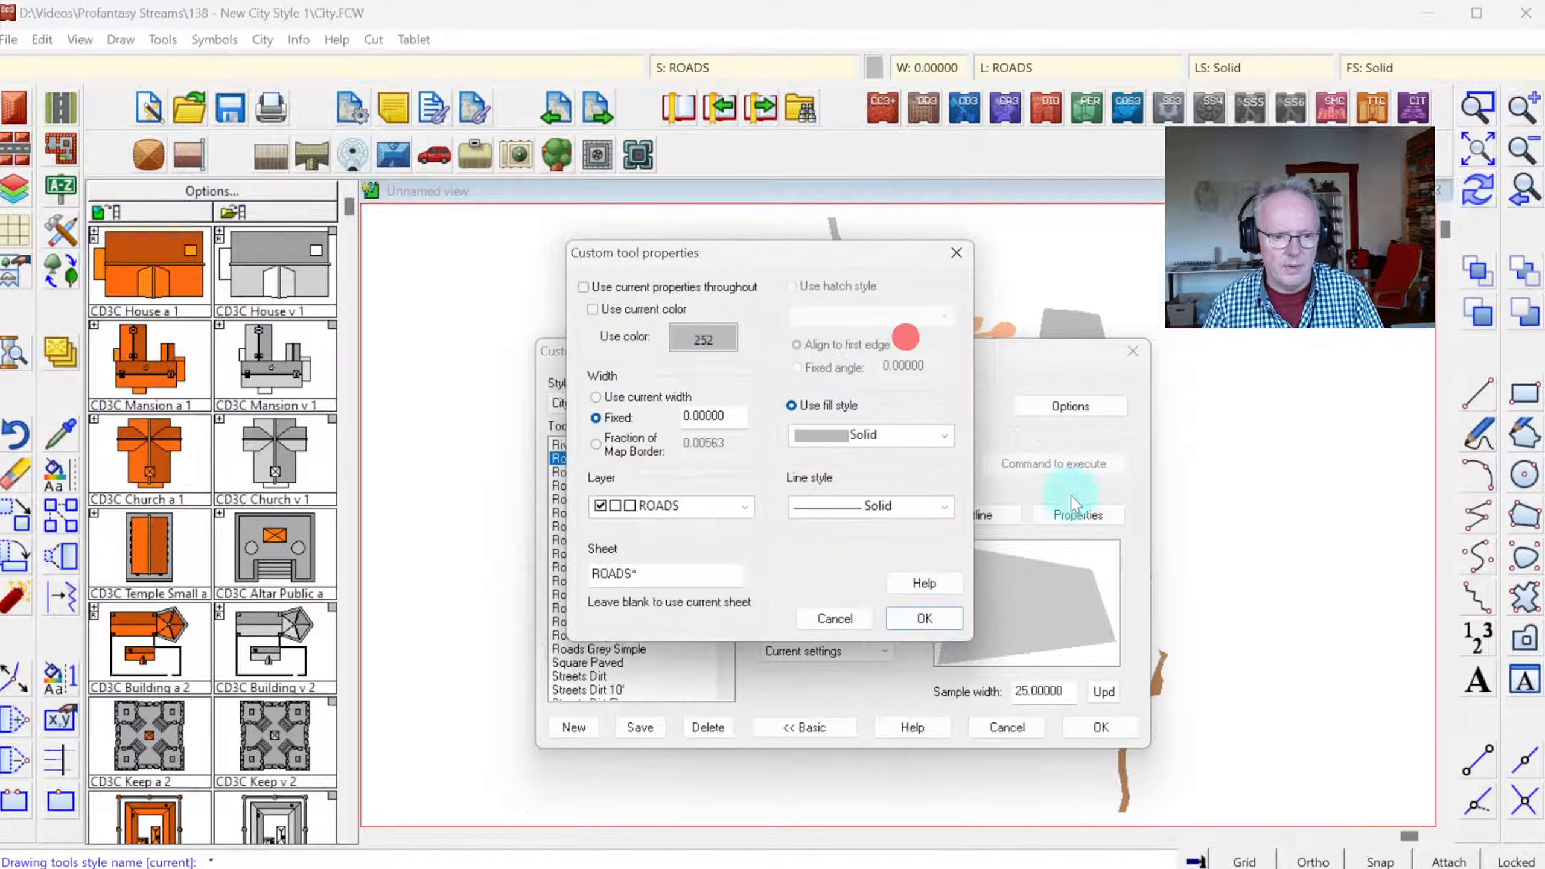
click(930, 620)
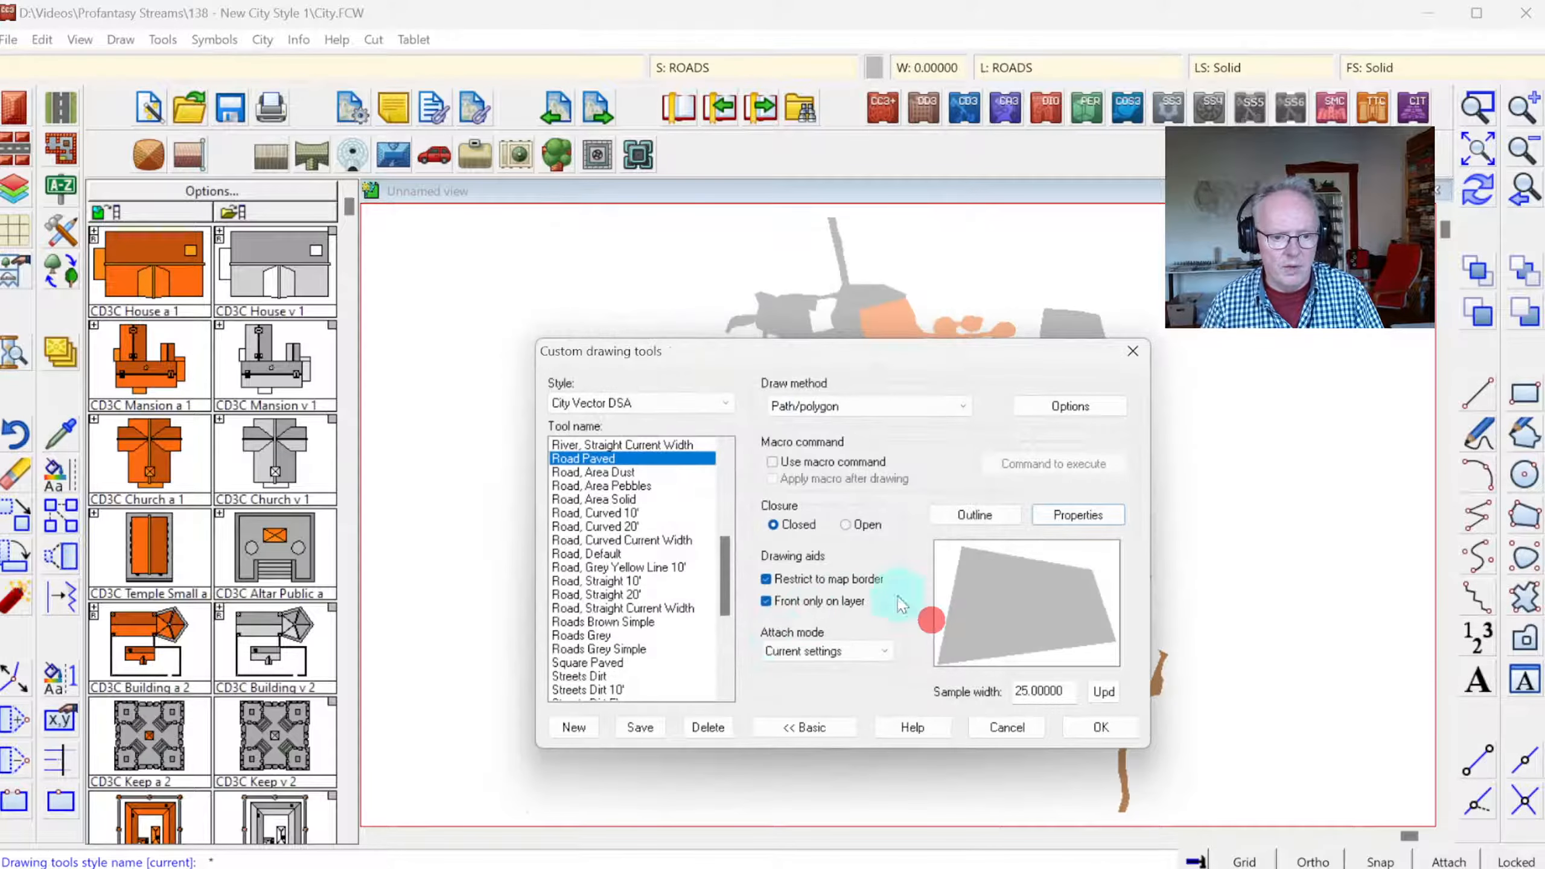
click(643, 725)
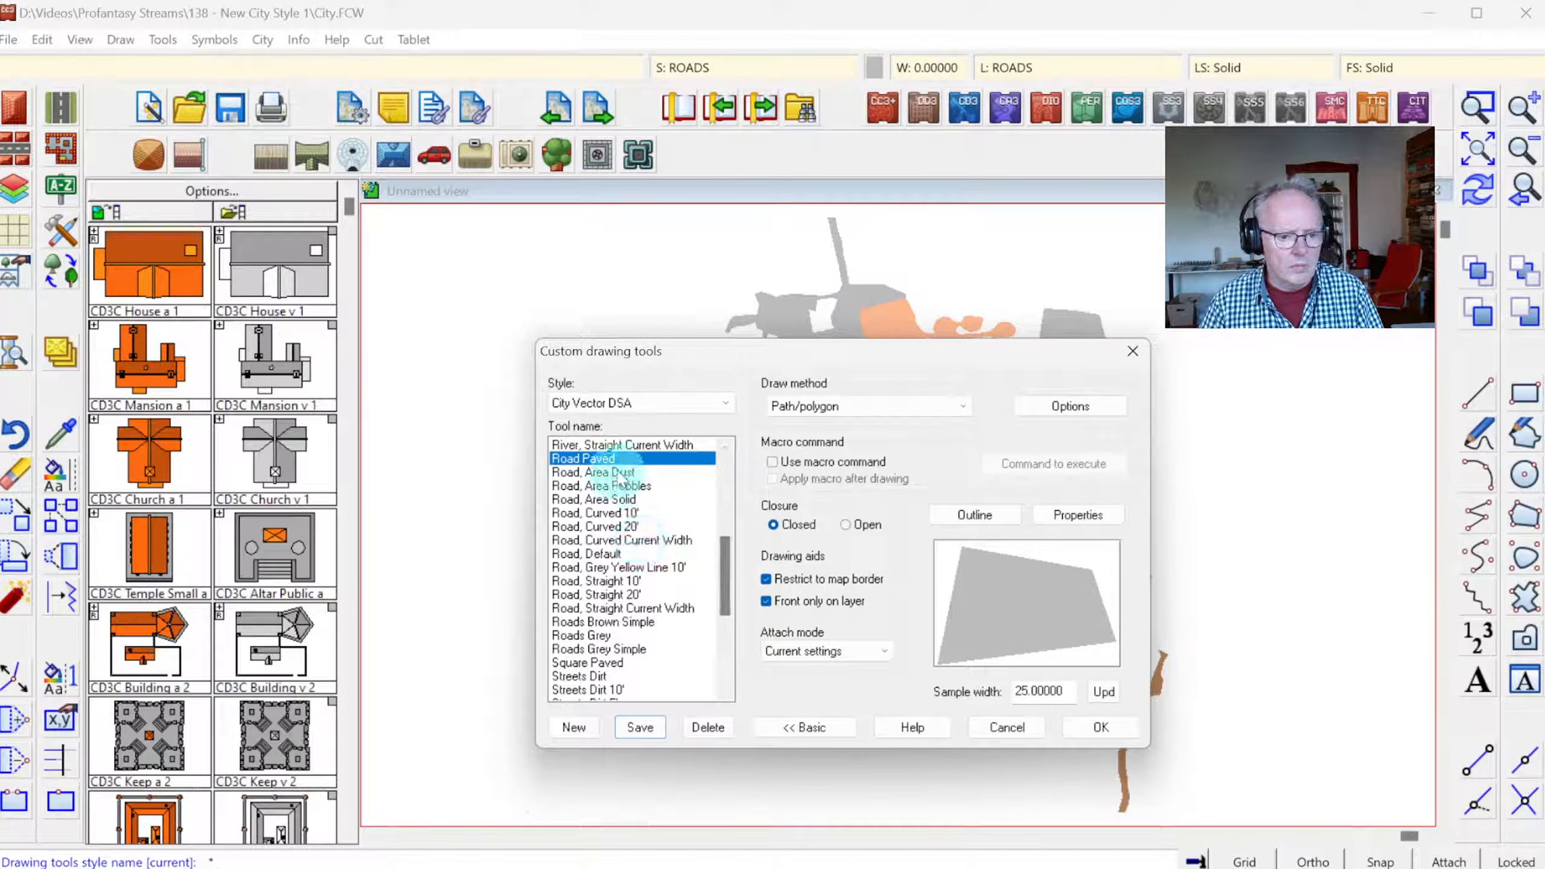
- Review the road area tools and delete the redundant "Roads Grey Simple", "Roads Grey" and "Roads Brown Simple" tools from the City Vector DSA style
click(614, 472)
click(616, 485)
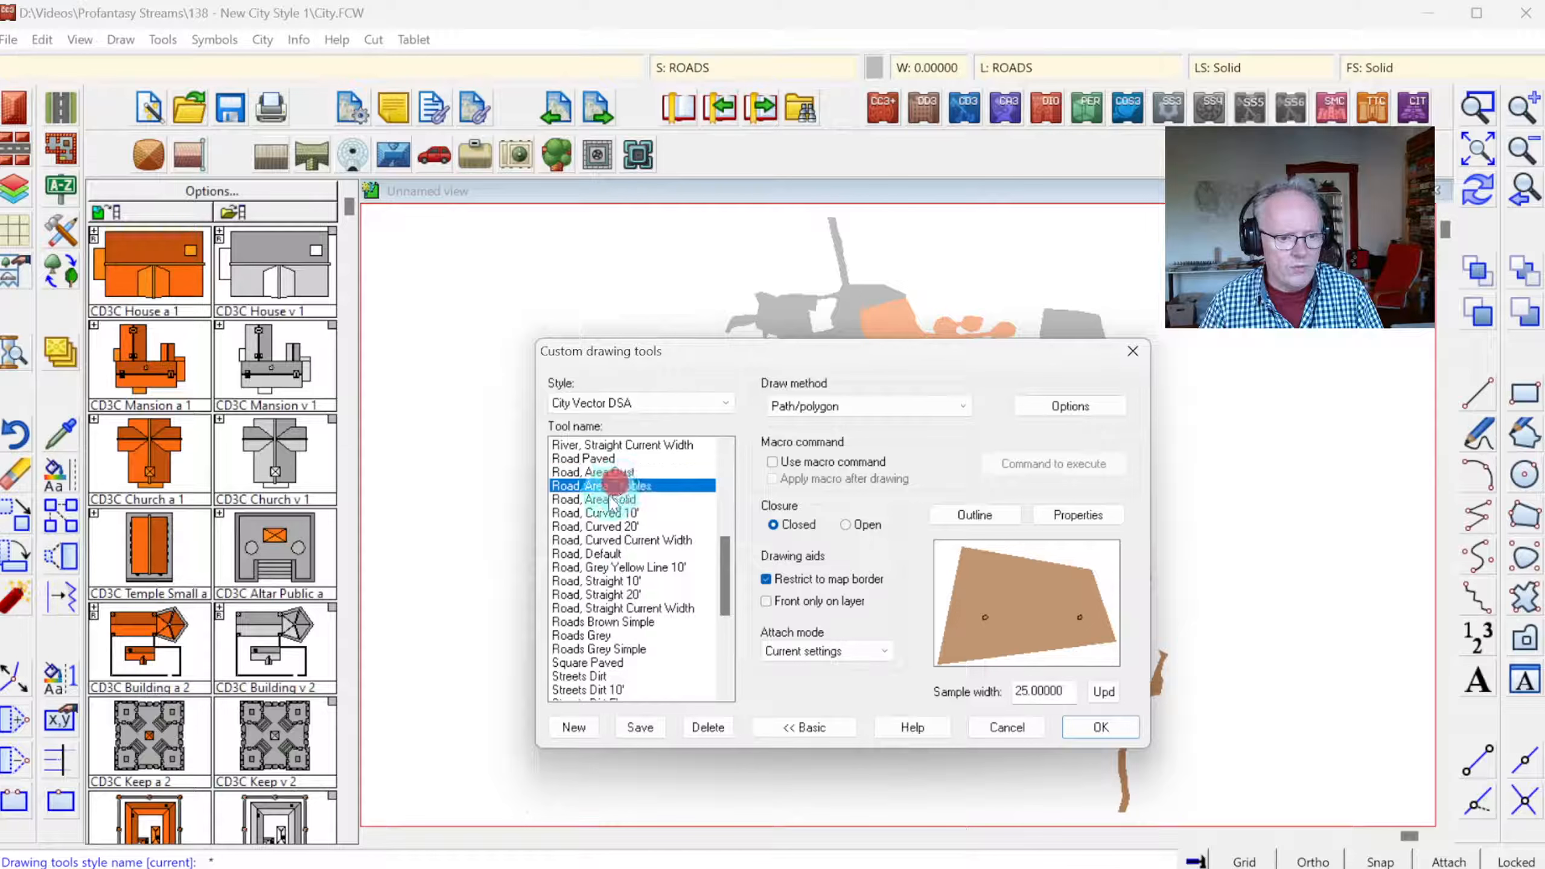
click(616, 499)
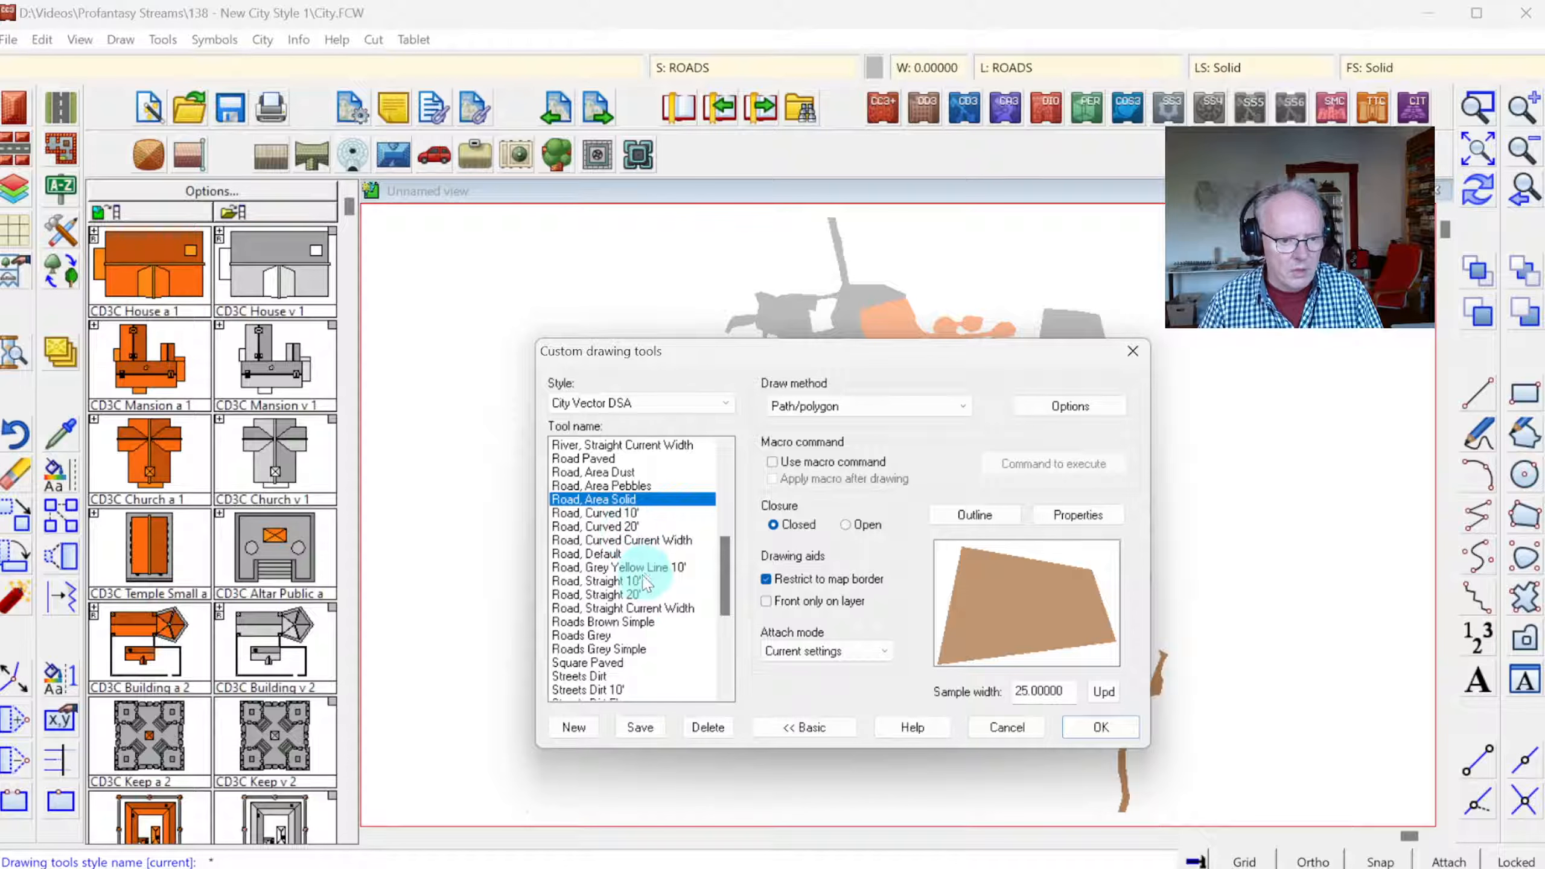
click(616, 648)
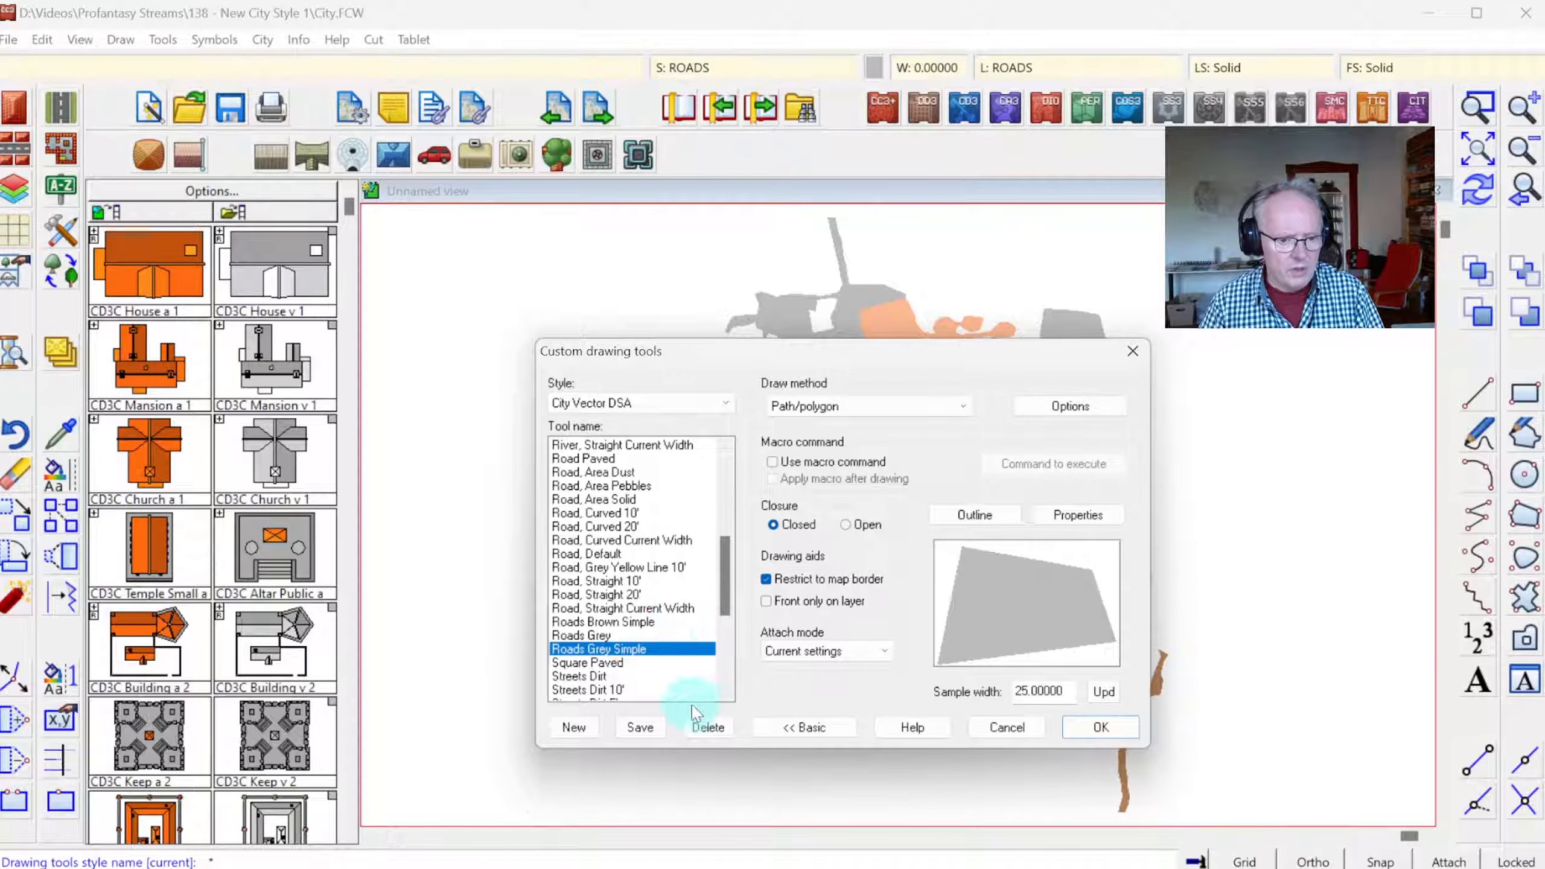
click(709, 727)
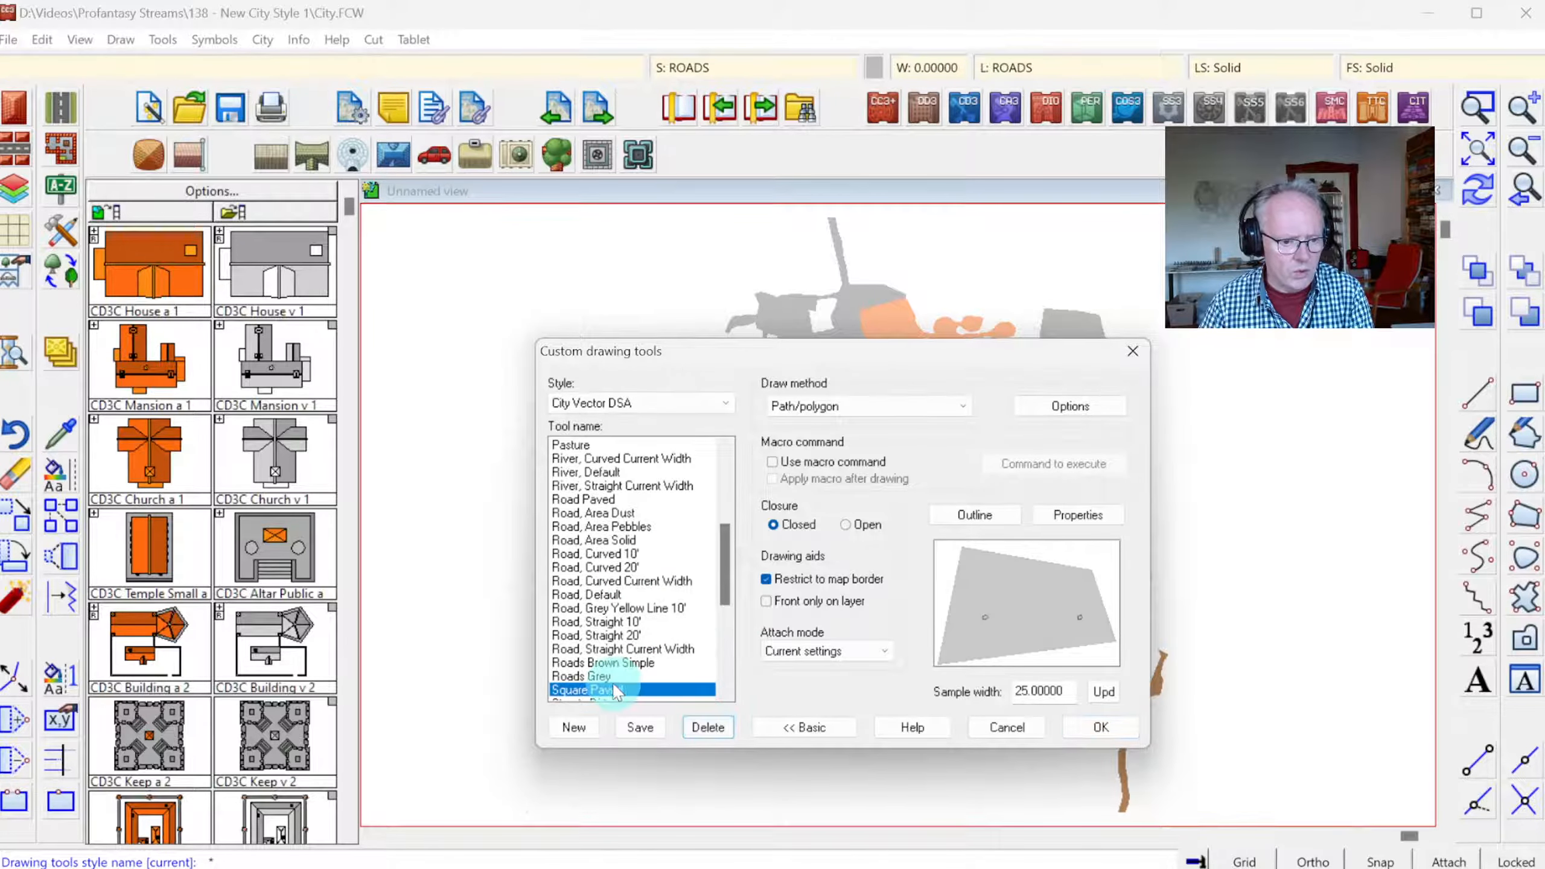
click(708, 727)
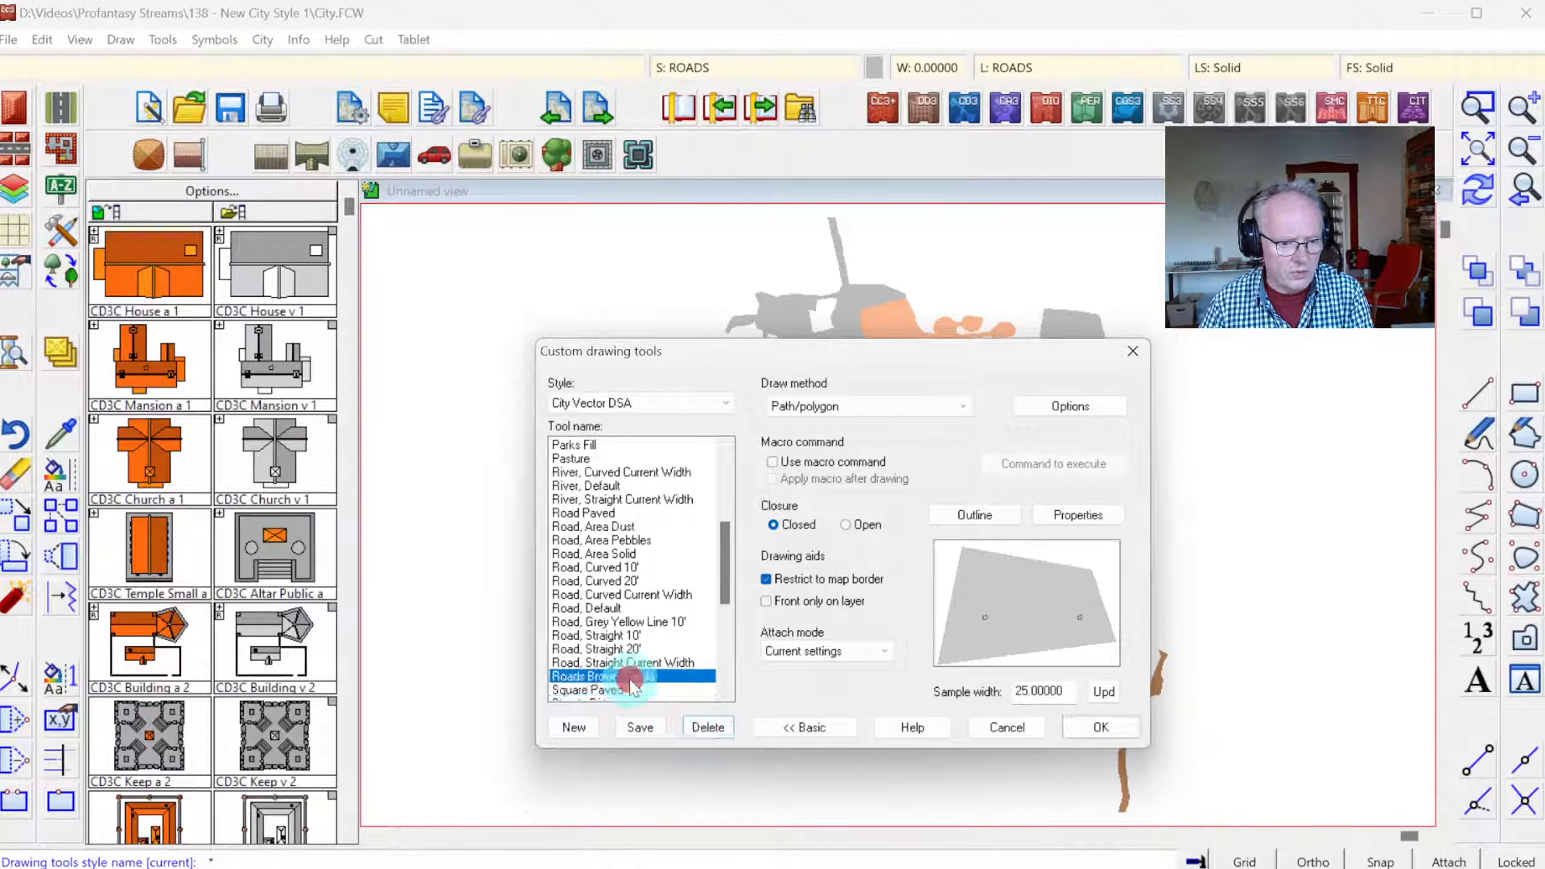
click(708, 727)
click(627, 676)
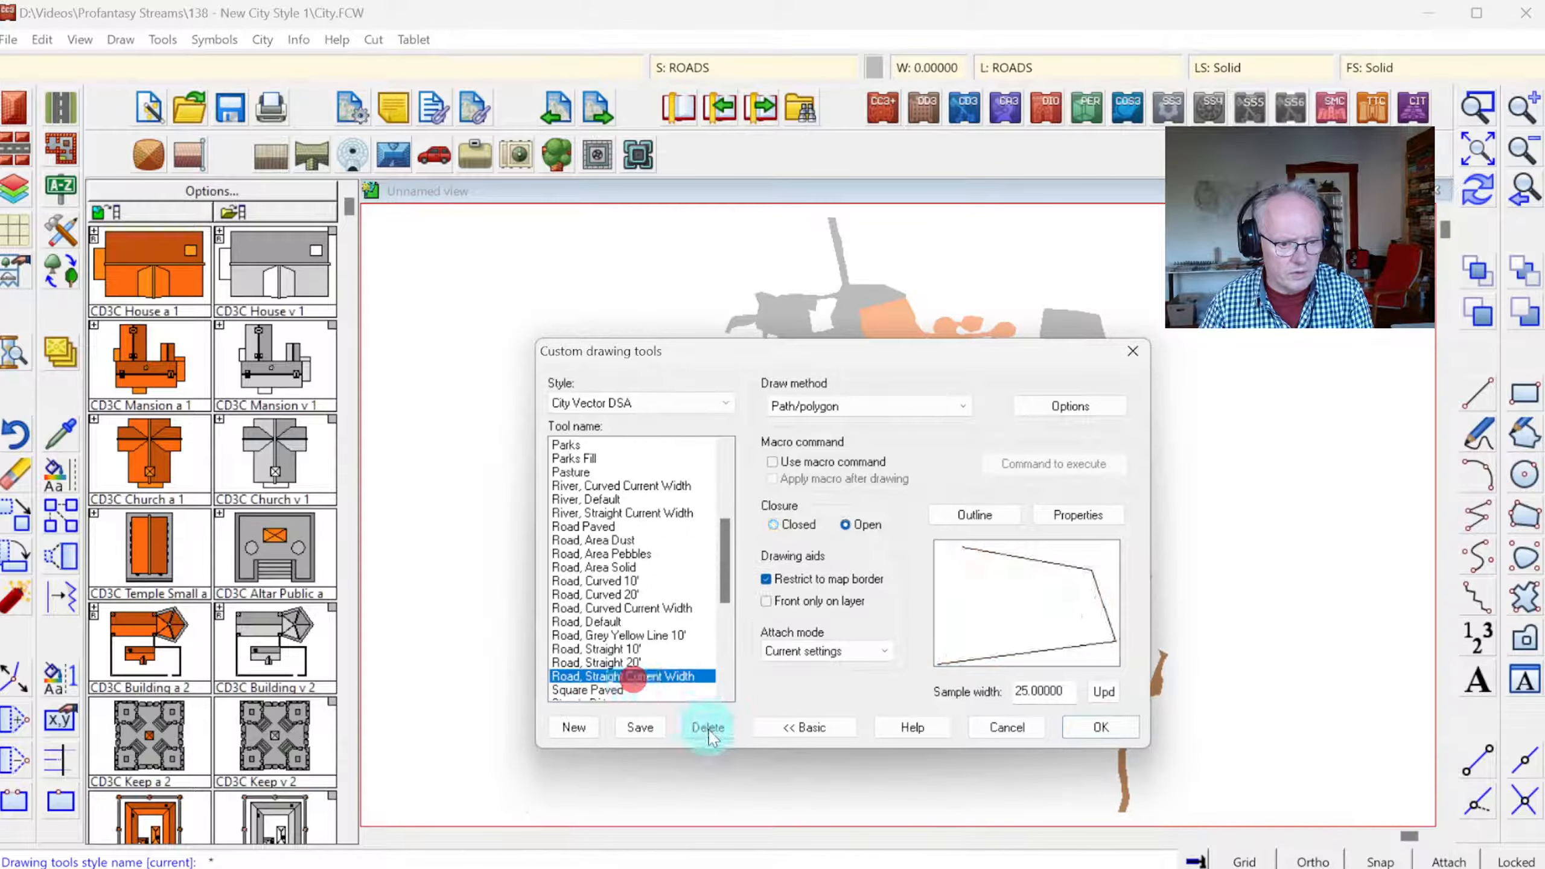
- Delete the Road, Straight Current Width, Road, Straight 20' and Road, Straight 10' tools from the City Vector DSA style
click(708, 727)
click(618, 676)
click(707, 727)
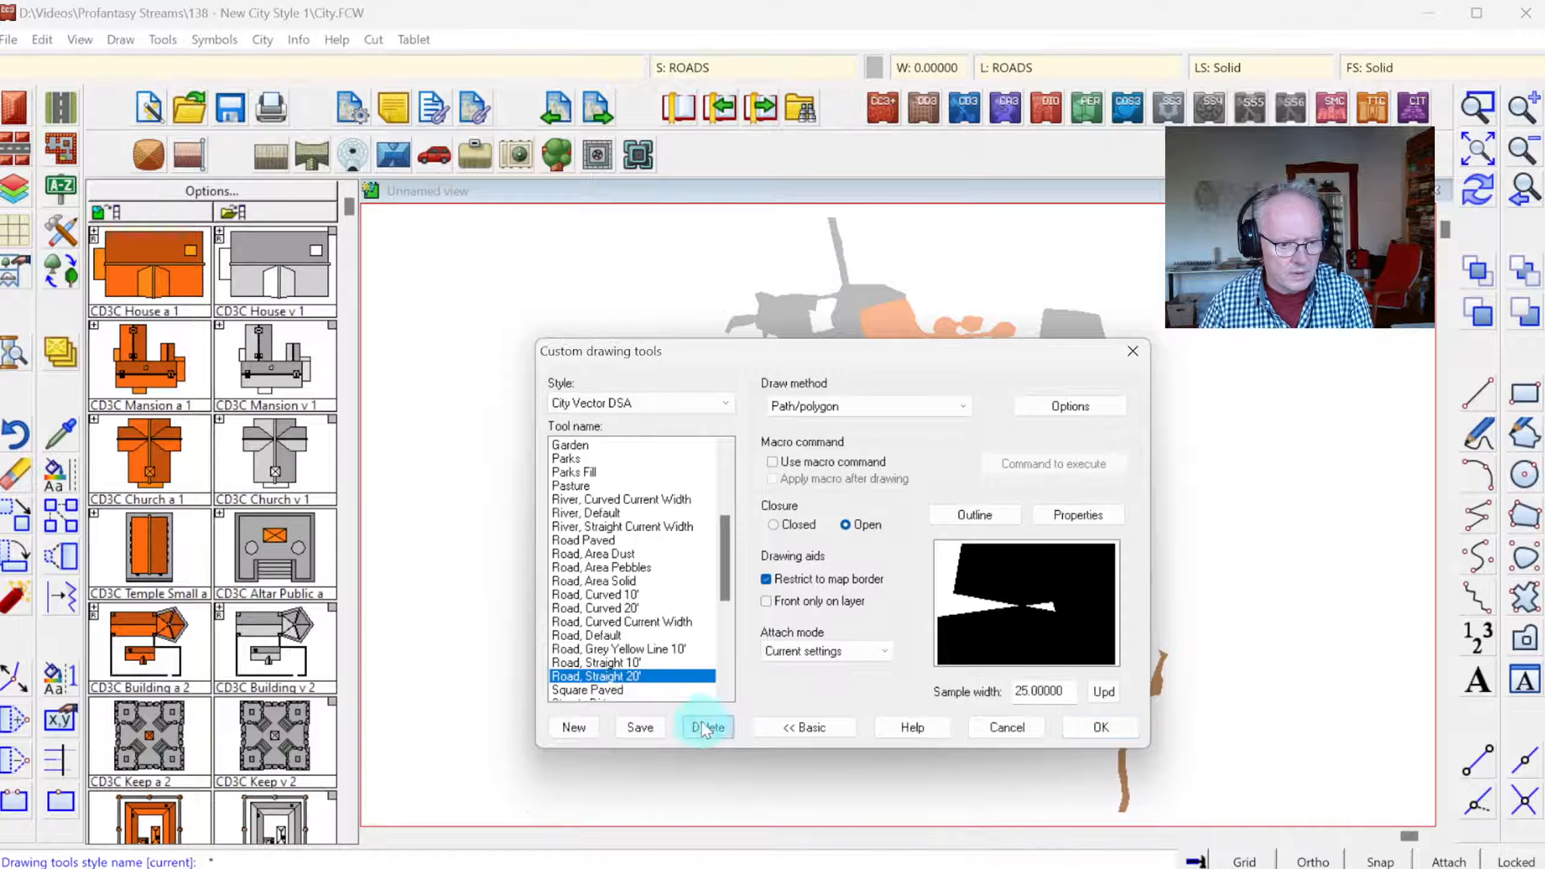
click(635, 675)
click(707, 728)
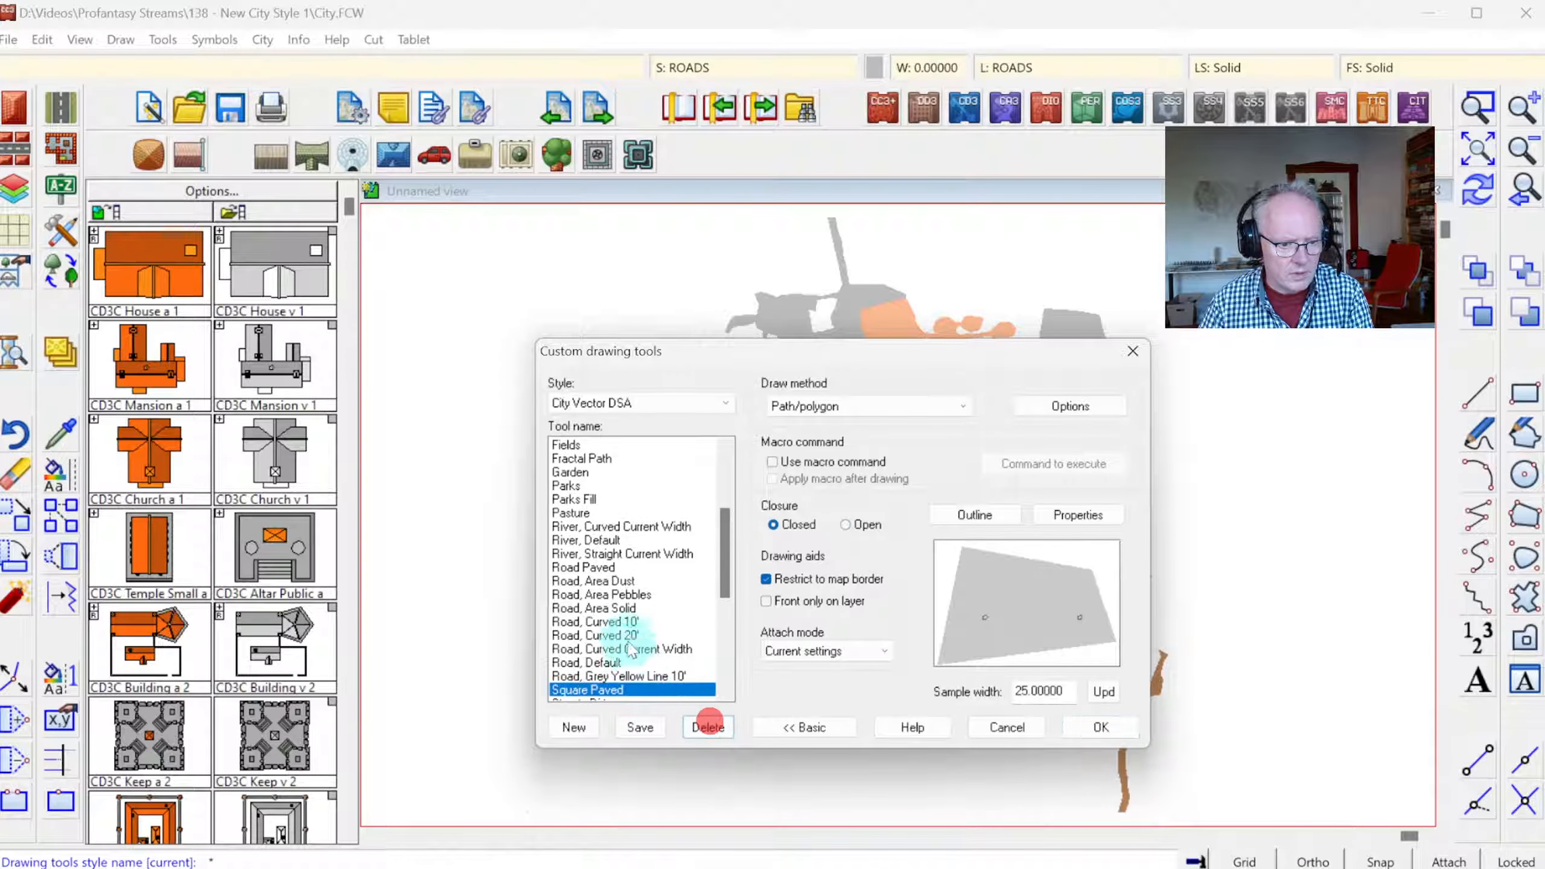
- Delete the Road, Area Dust, Road, Area Pebbles and Road, Area Solid drawing tools
click(617, 575)
click(708, 727)
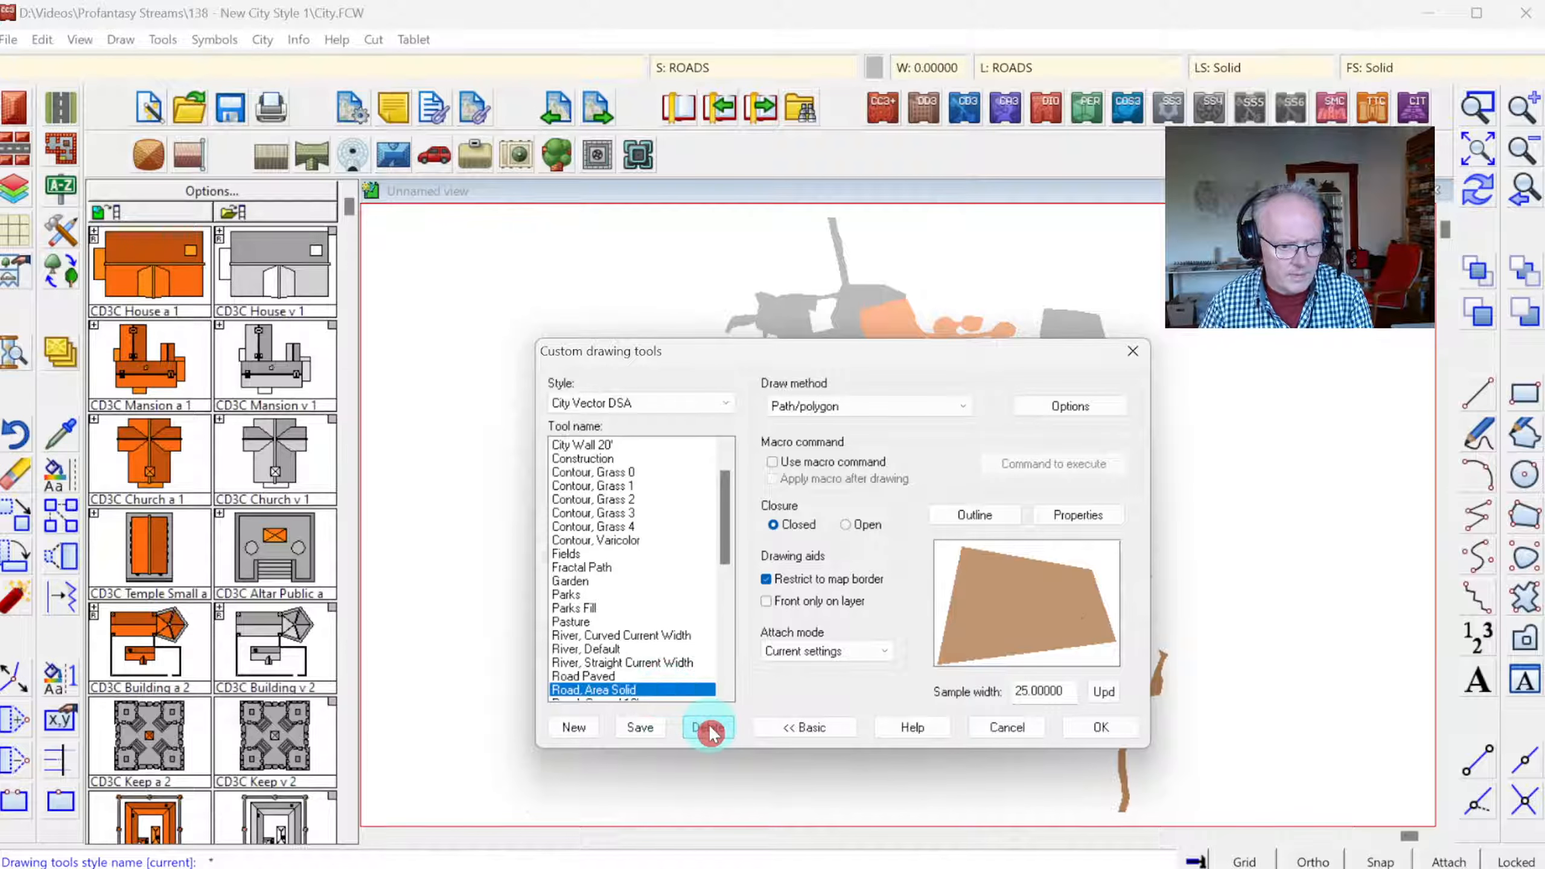
click(708, 727)
- Delete the three Road, Curved tools along with Road, Default and Road, Grey Yellow Line 10'
click(710, 727)
key(Return)
click(710, 728)
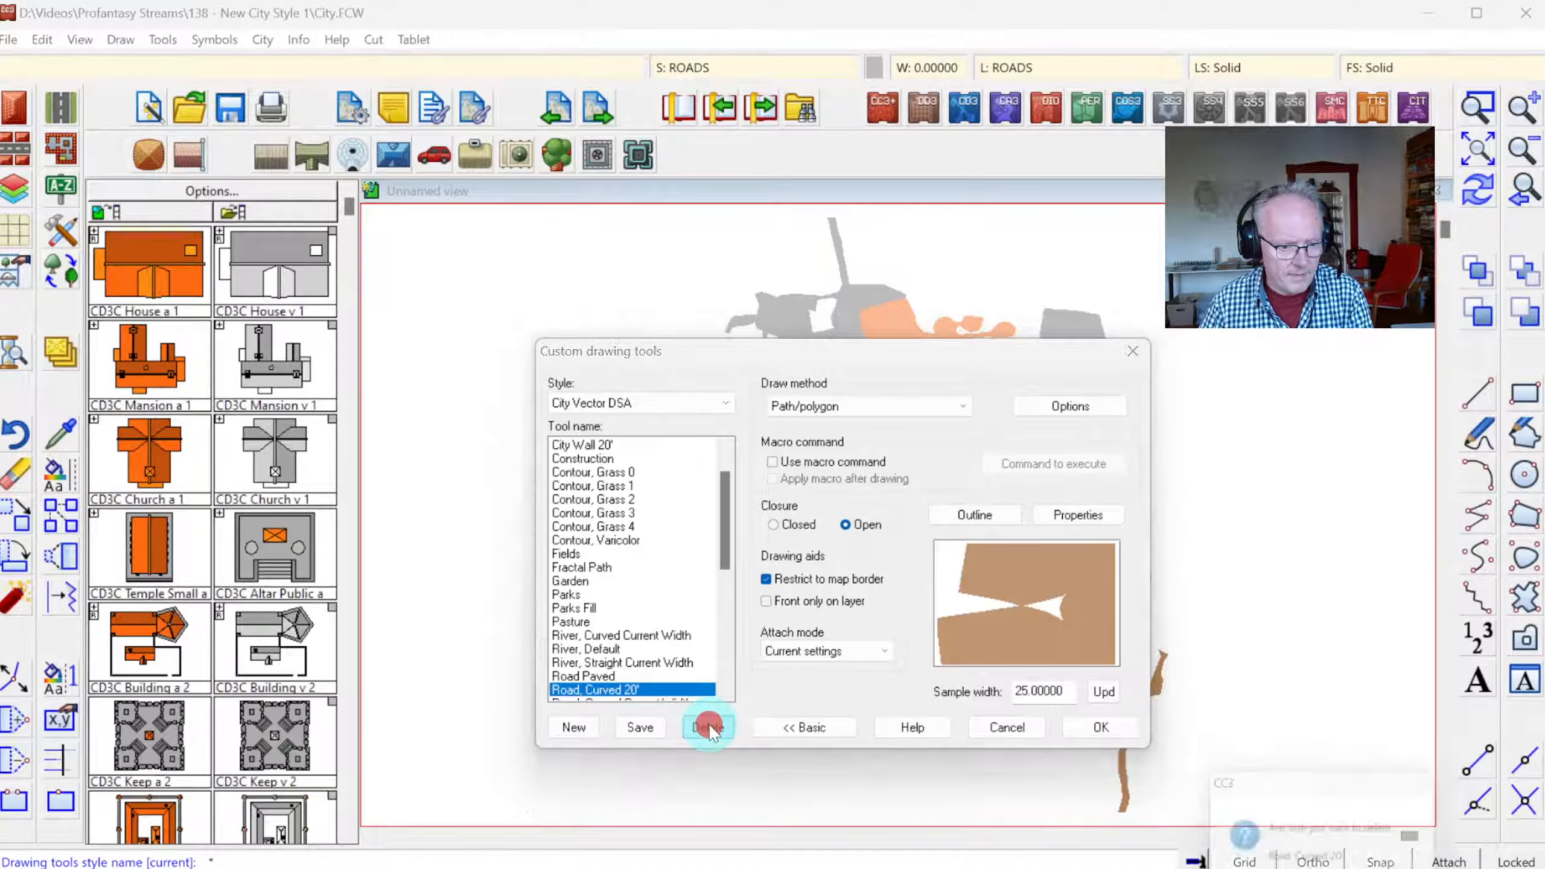
key(Return)
click(710, 728)
key(Return)
click(710, 727)
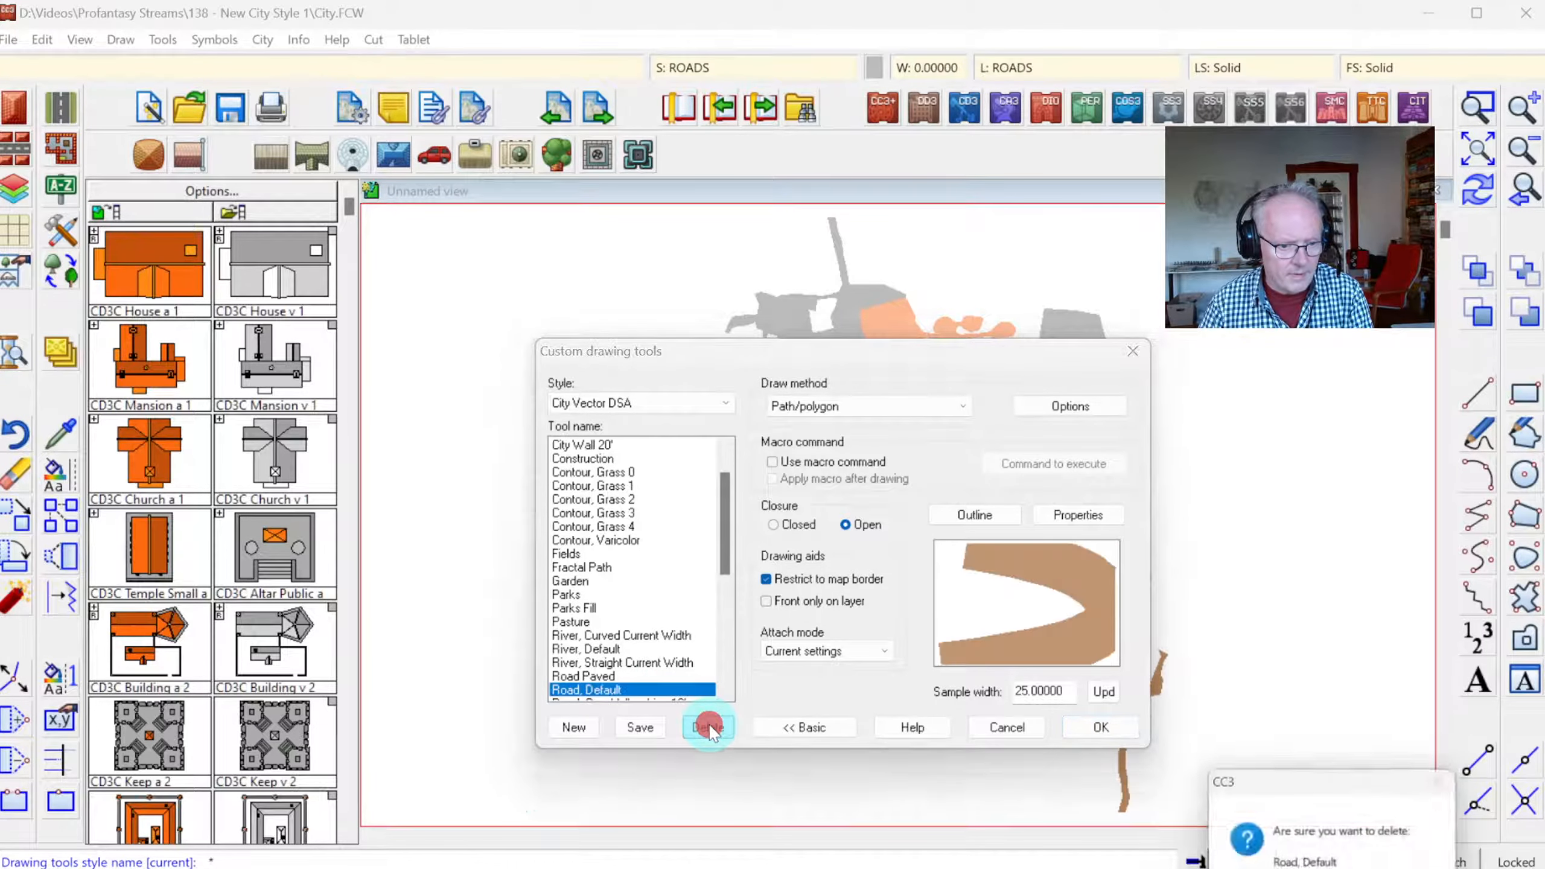
key(Return)
click(710, 728)
key(Return)
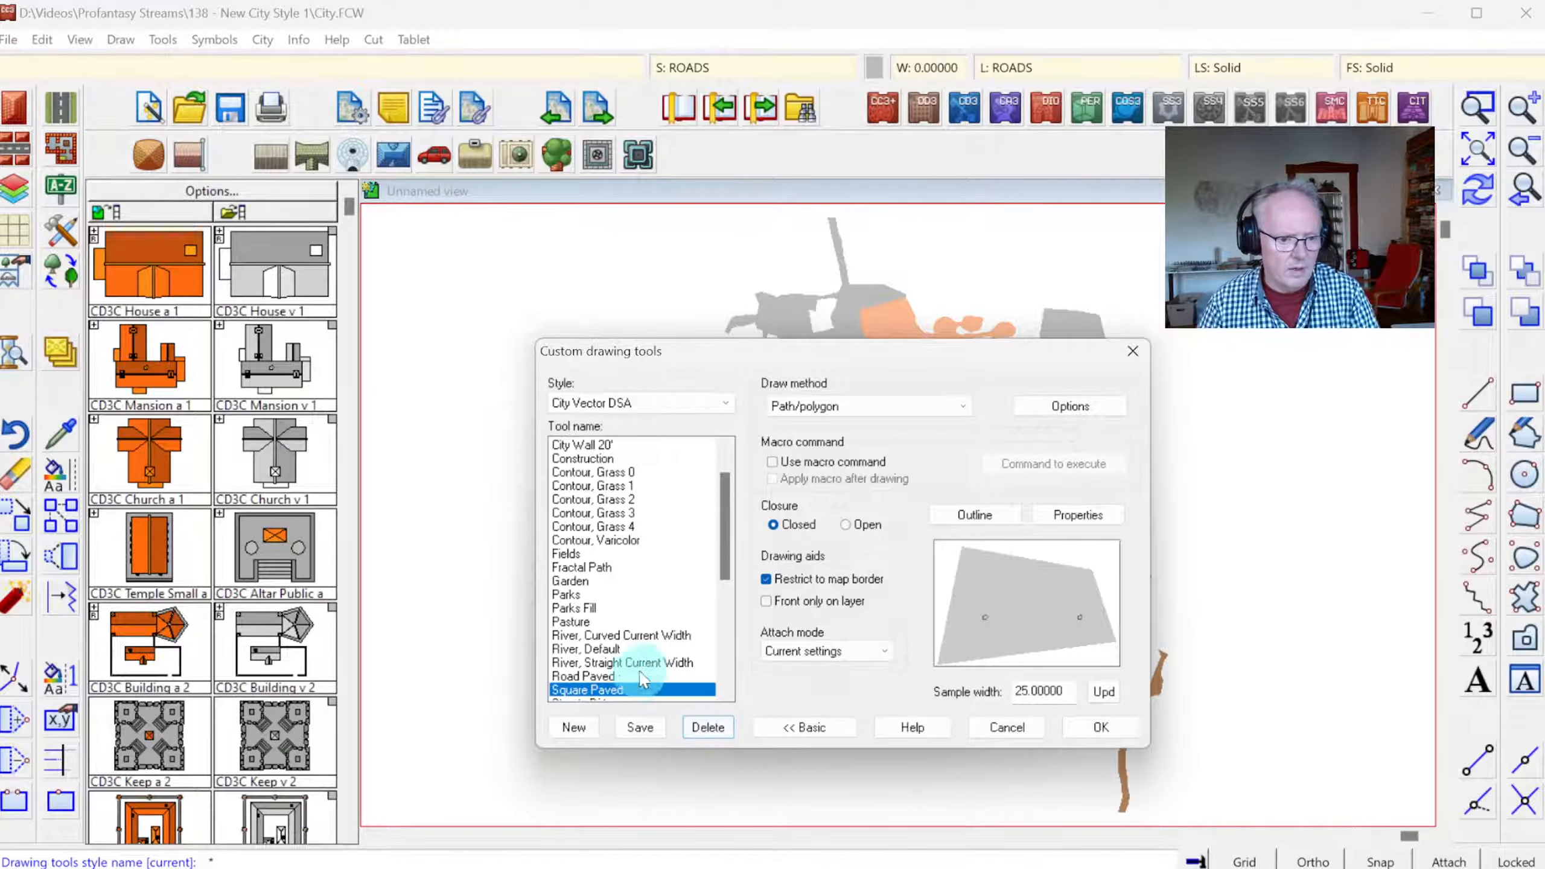
- Save the Road Paved drawing tool under its existing name and close the custom drawing tools dialog
click(619, 675)
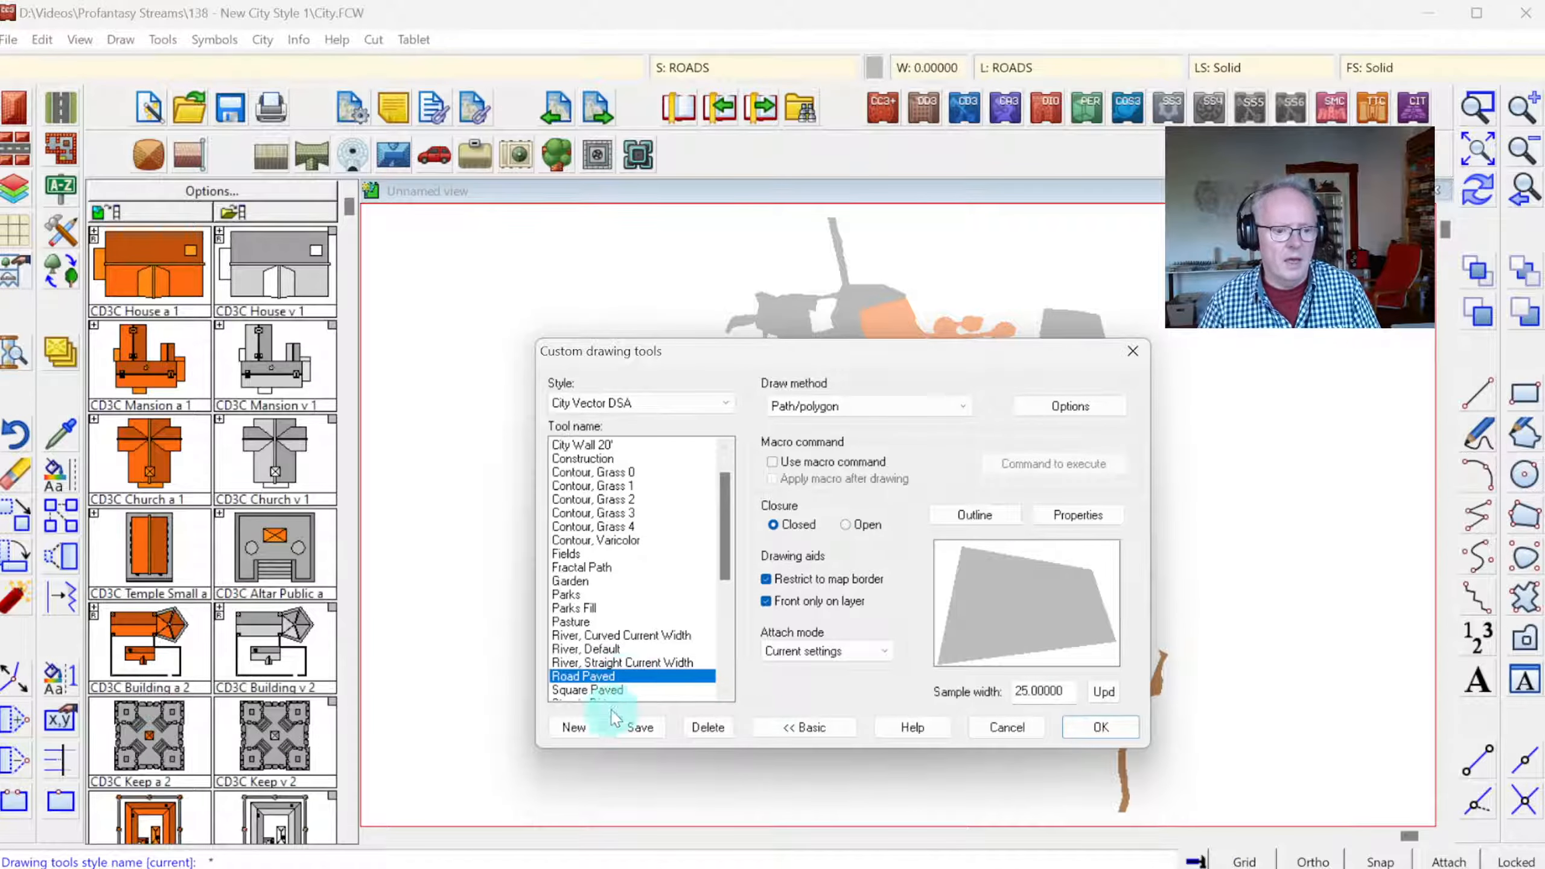
click(574, 727)
click(708, 439)
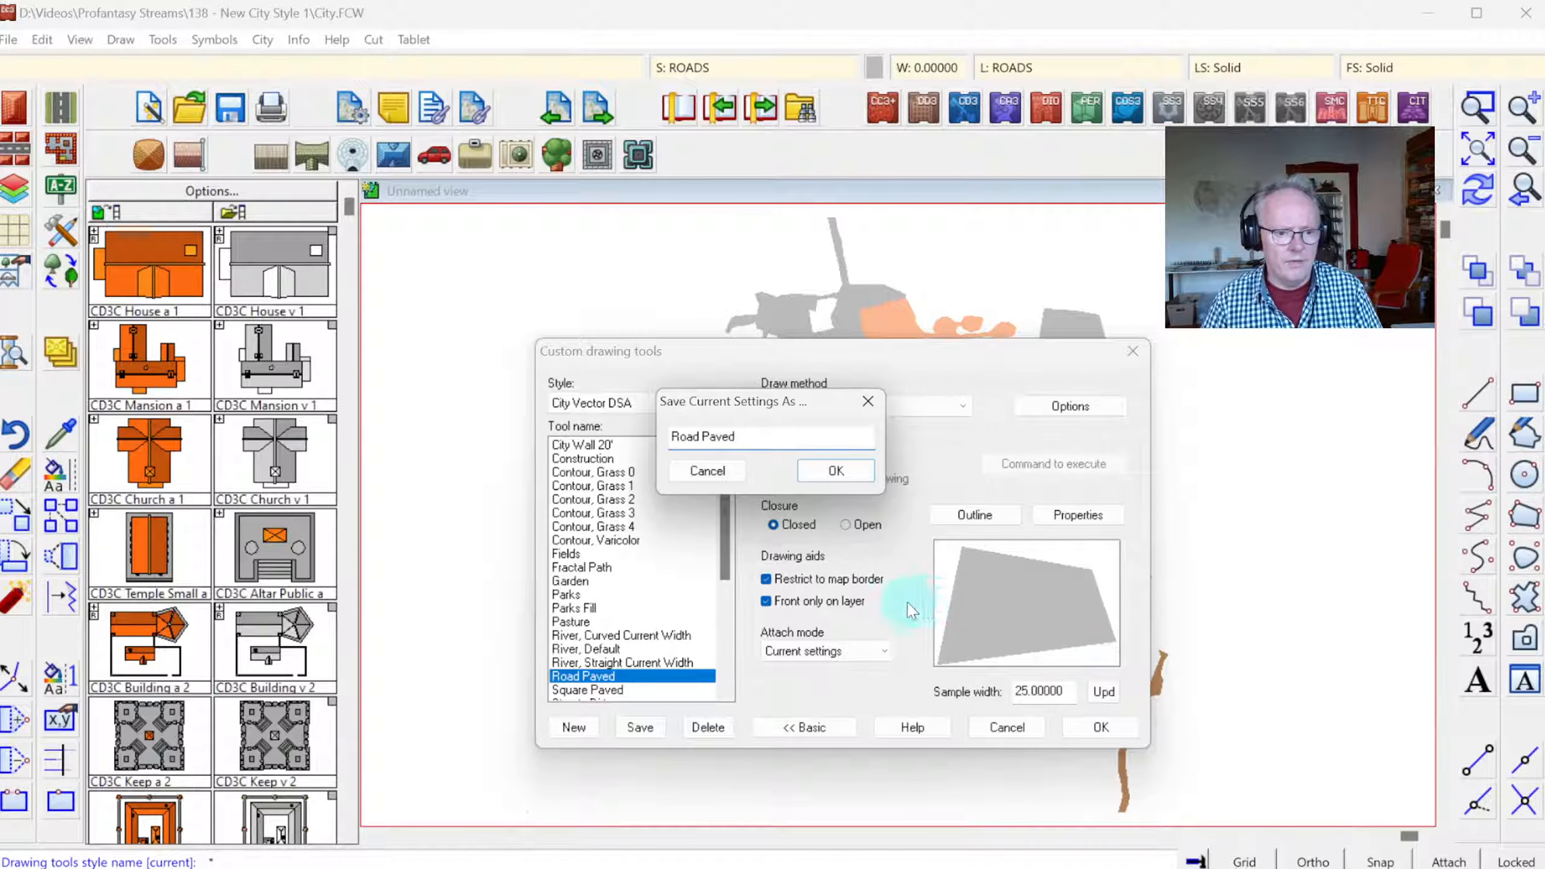
click(708, 473)
click(642, 728)
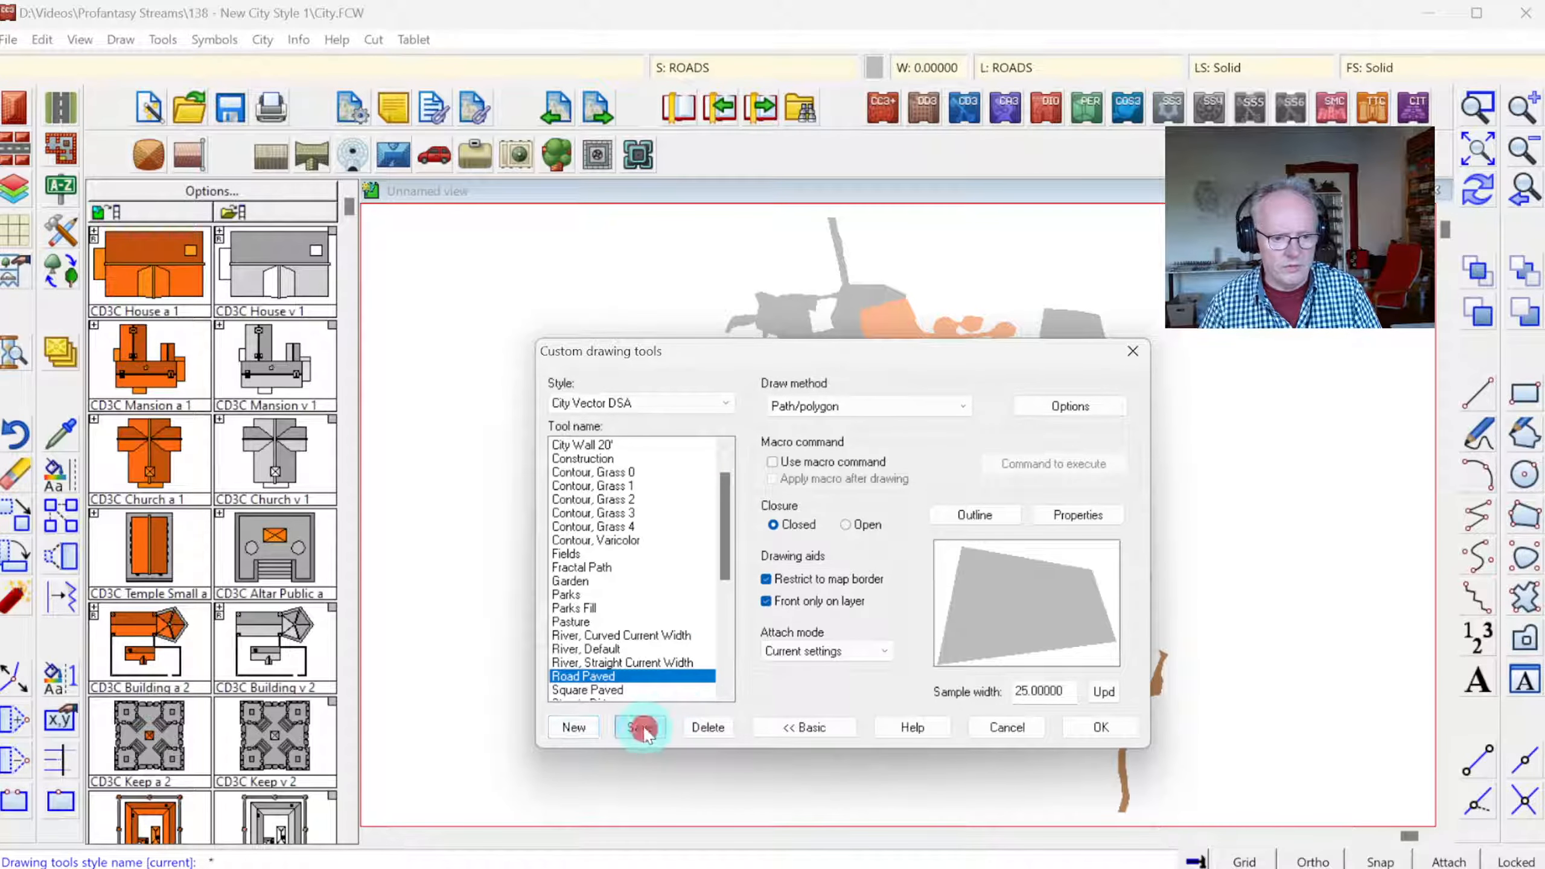
click(1134, 352)
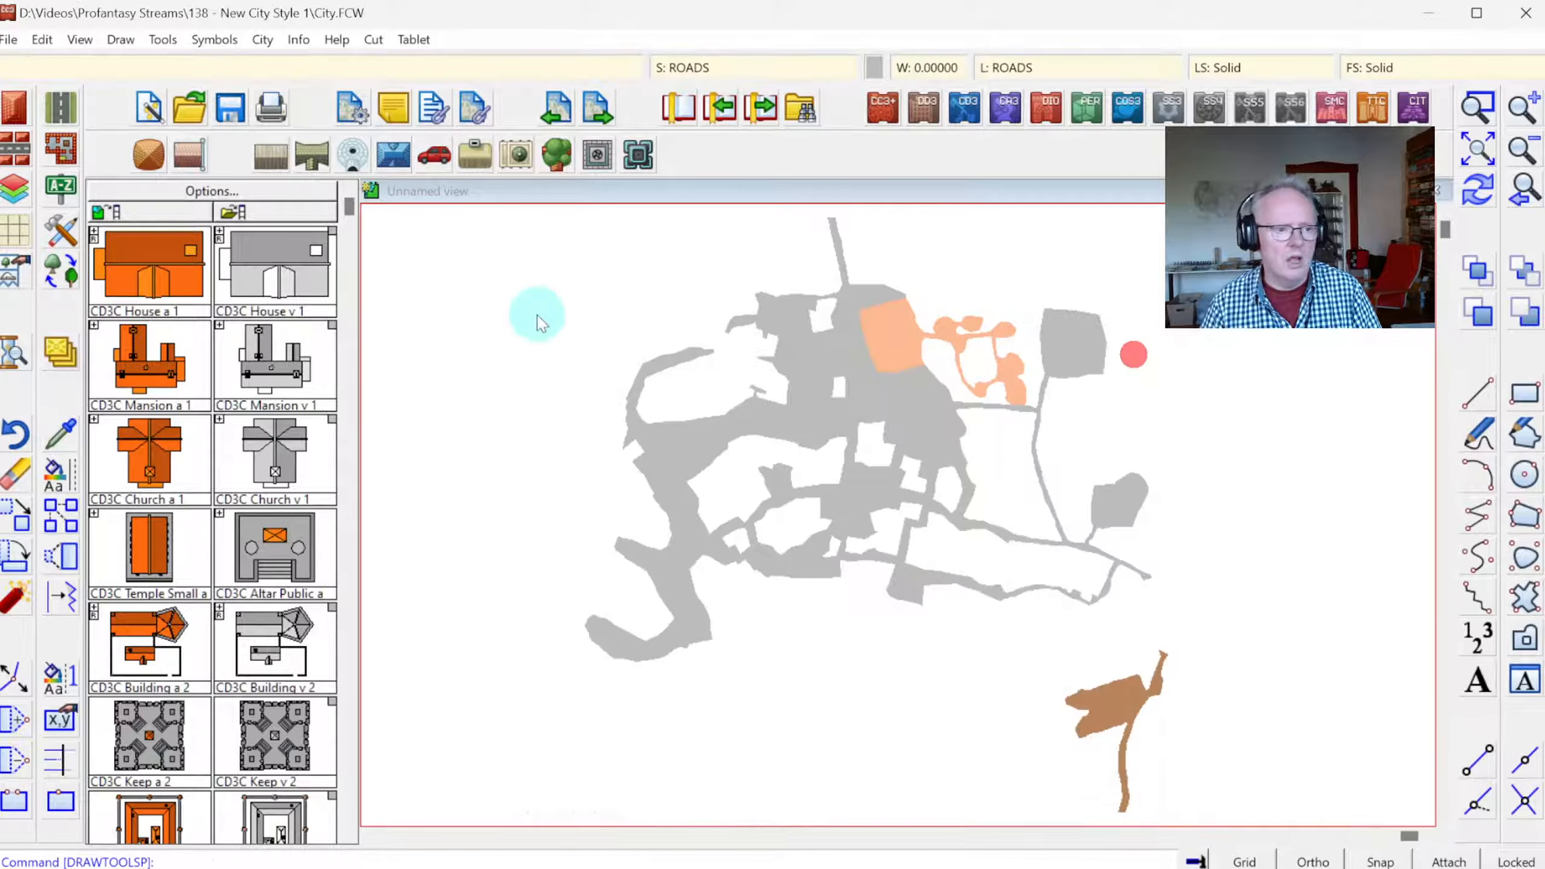
- Try to start the default road drawing tool
click(61, 106)
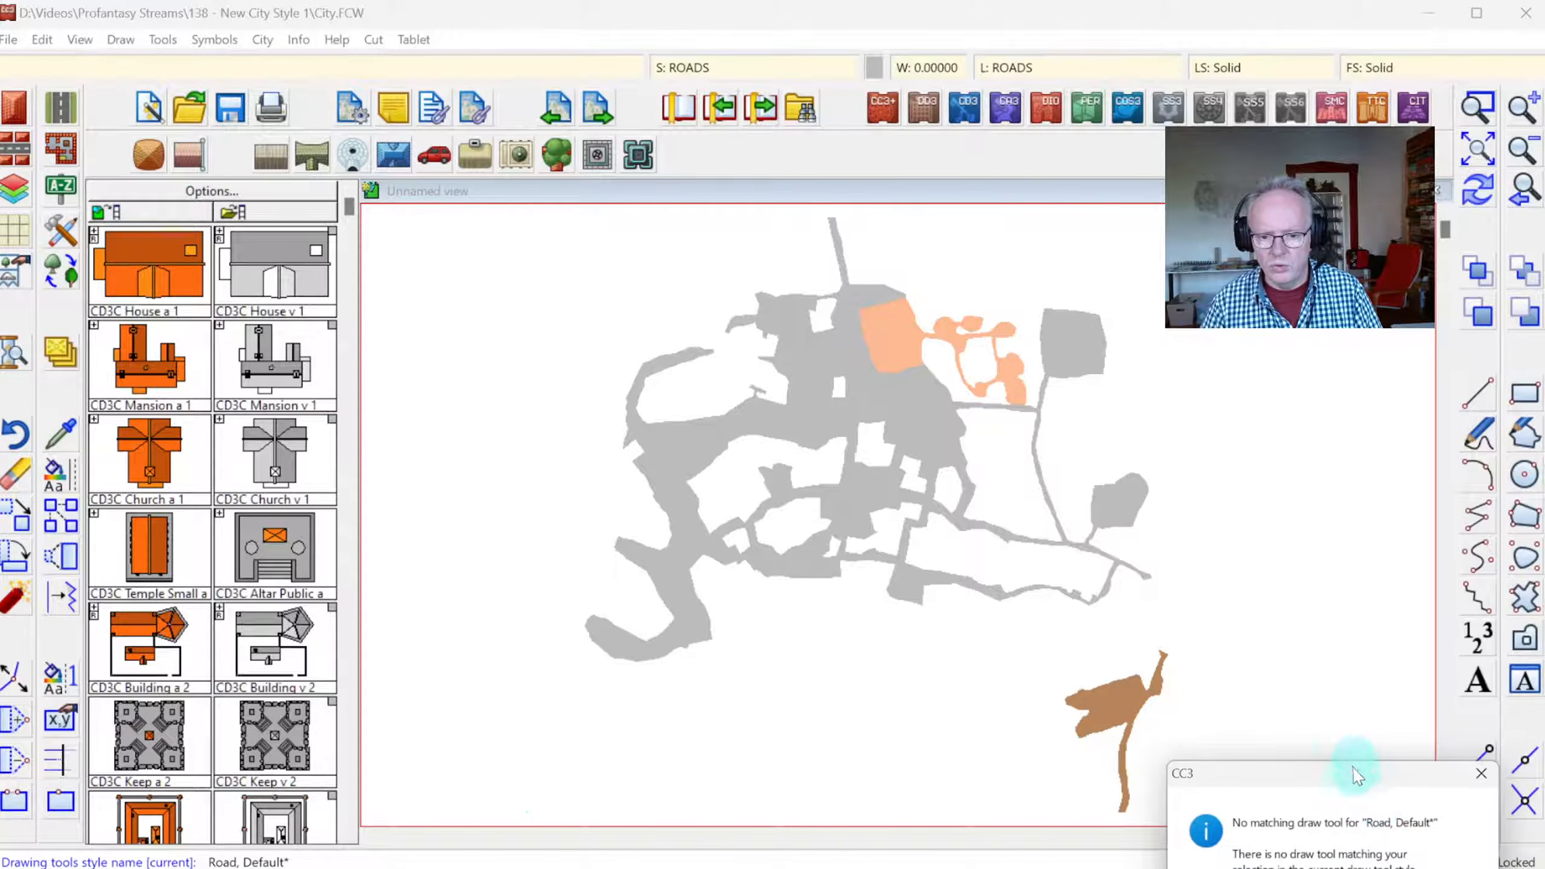
mouse_move(1359, 776)
mouse_down()
mouse_move(1000, 407)
mouse_move(907, 350)
mouse_up()
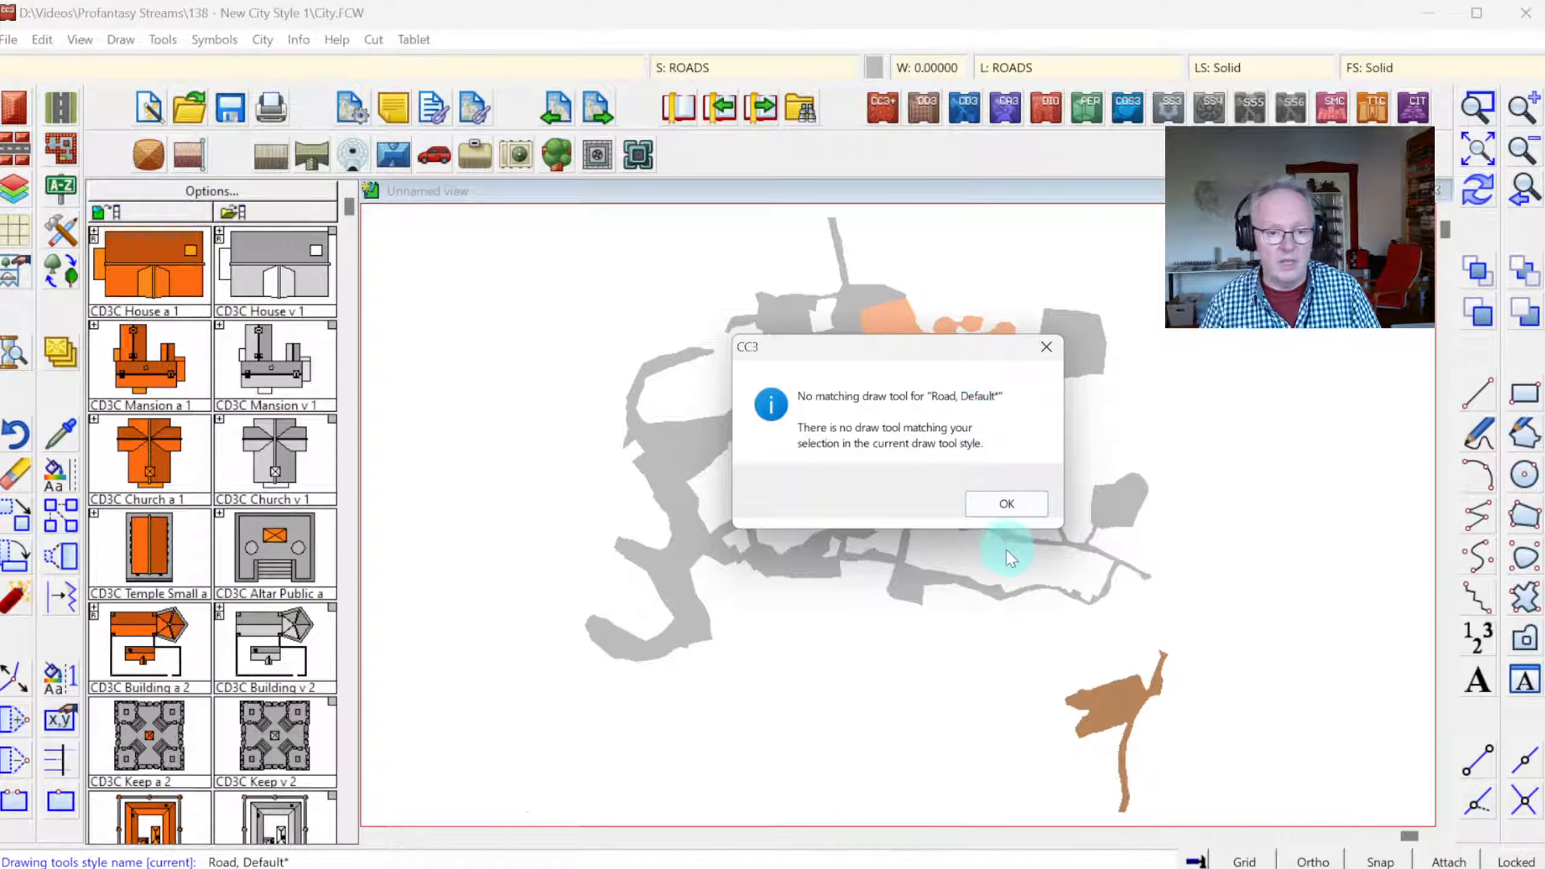
click(998, 506)
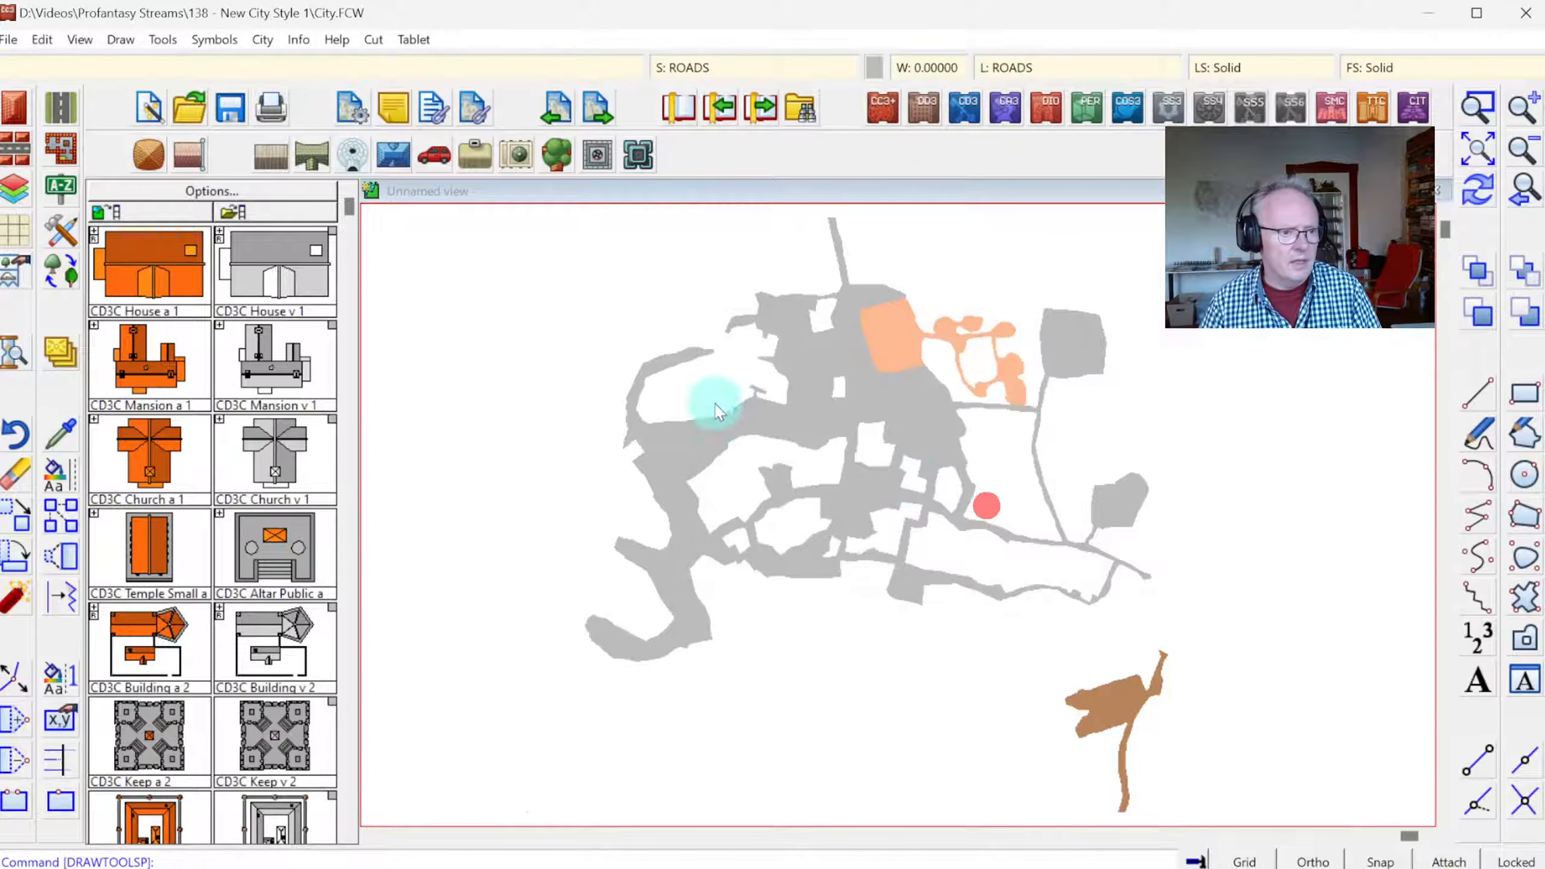
- Draw a small four-sided grey test road area in the empty space west of the city, and undo it
click(59, 105)
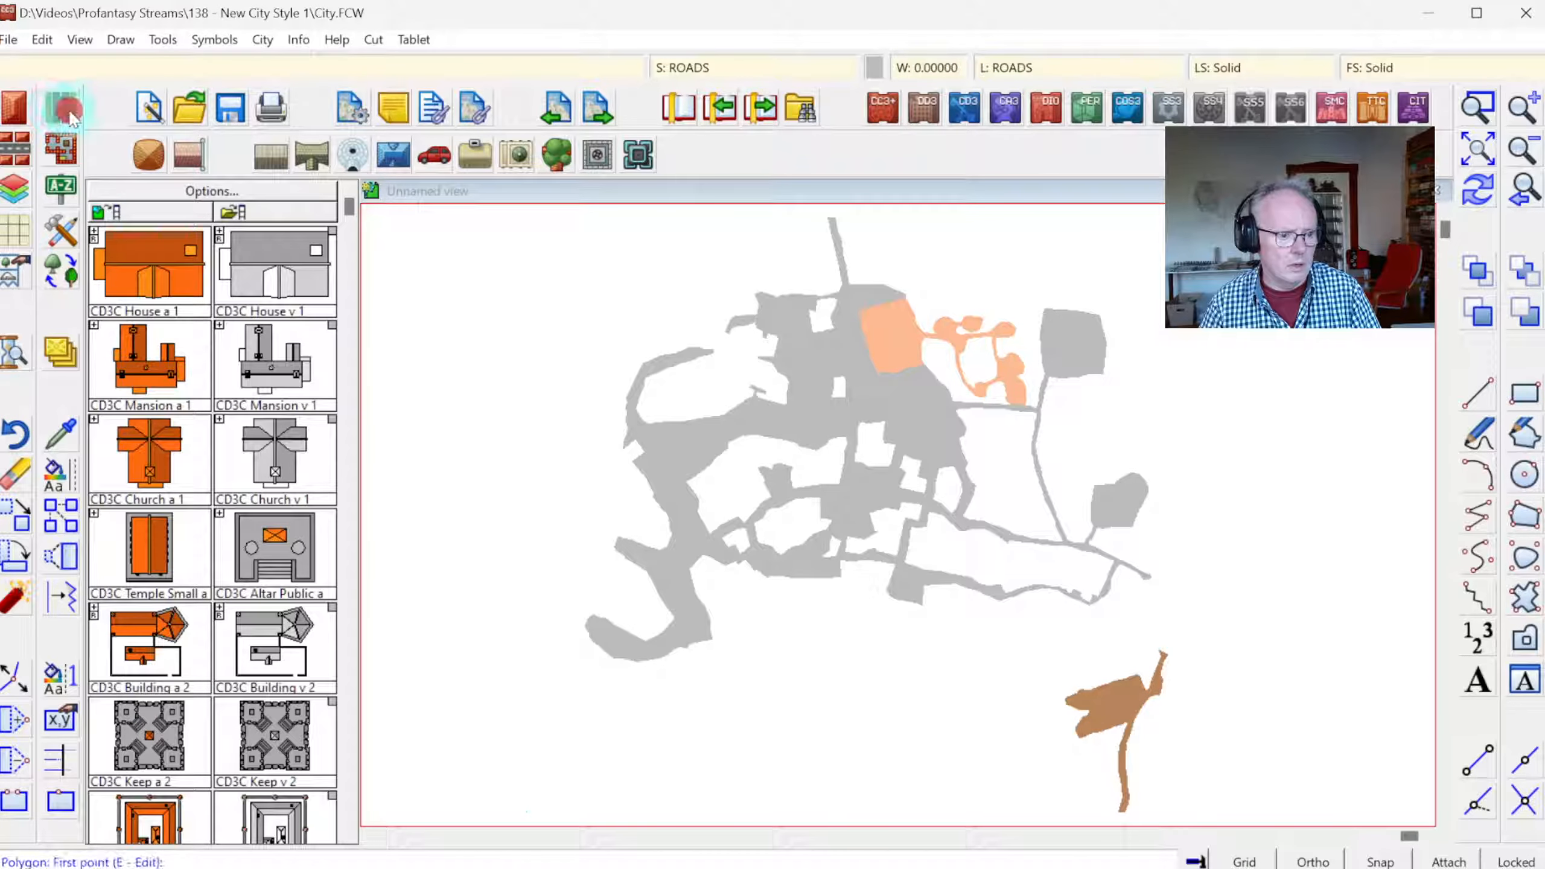
click(413, 372)
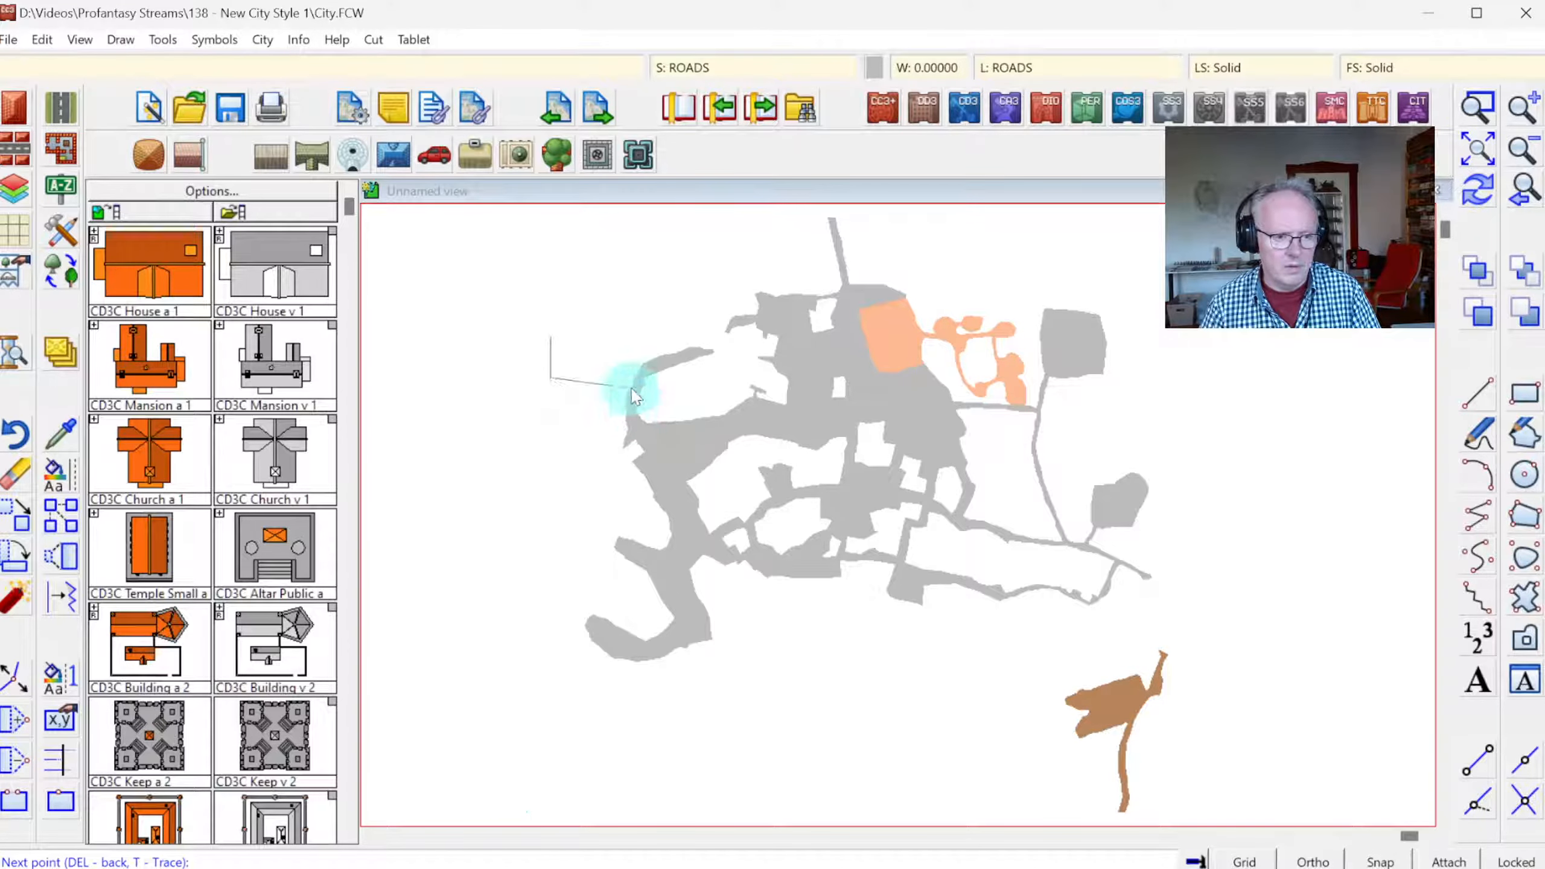
click(591, 367)
click(597, 314)
right_click(724, 332)
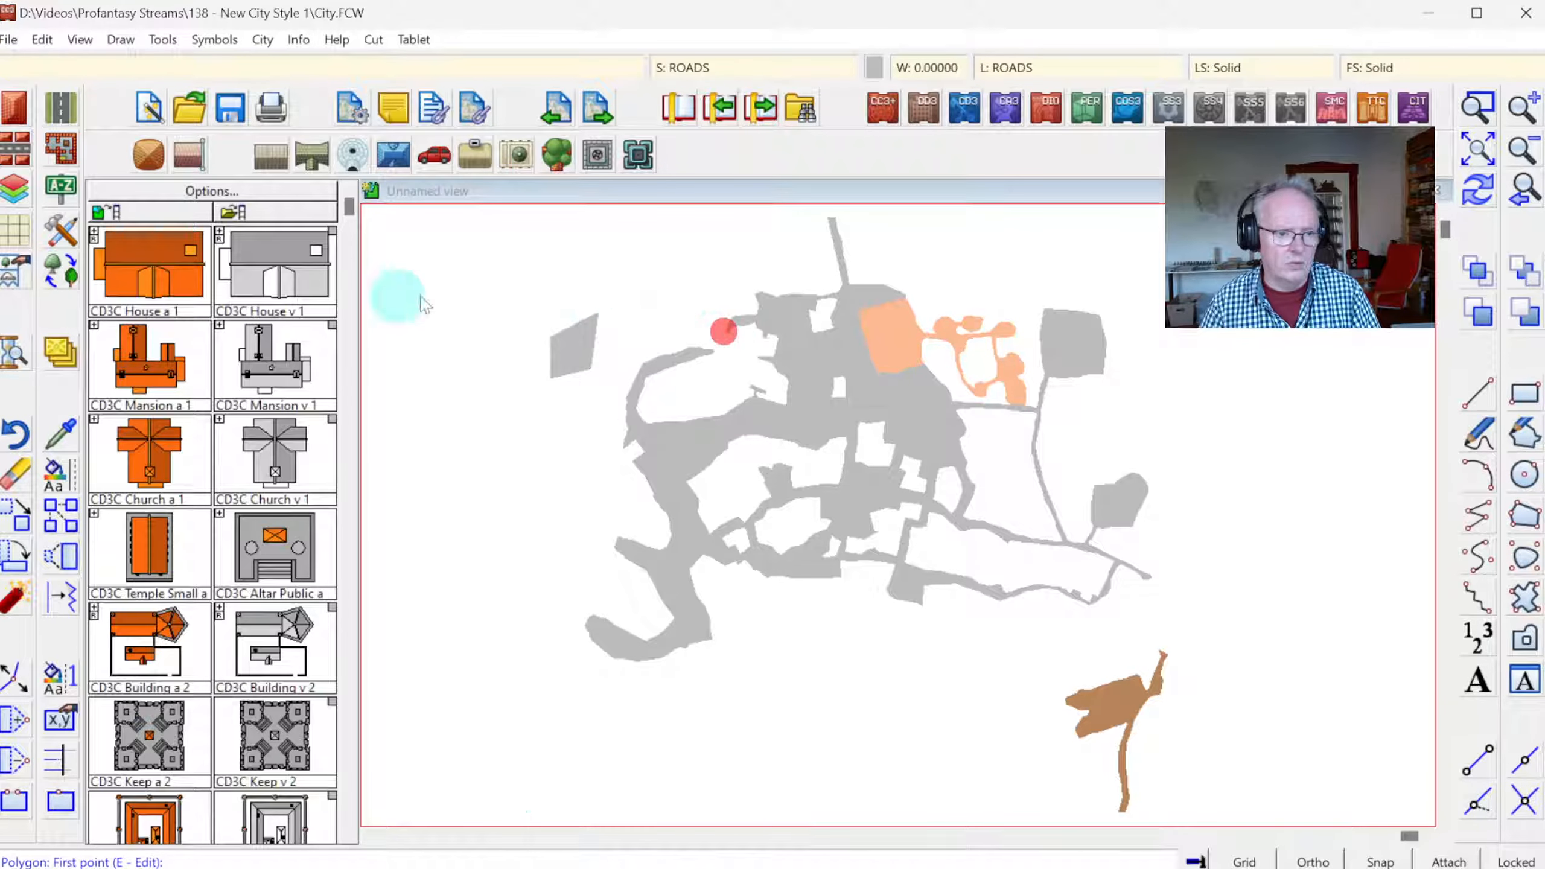
click(42, 40)
click(51, 66)
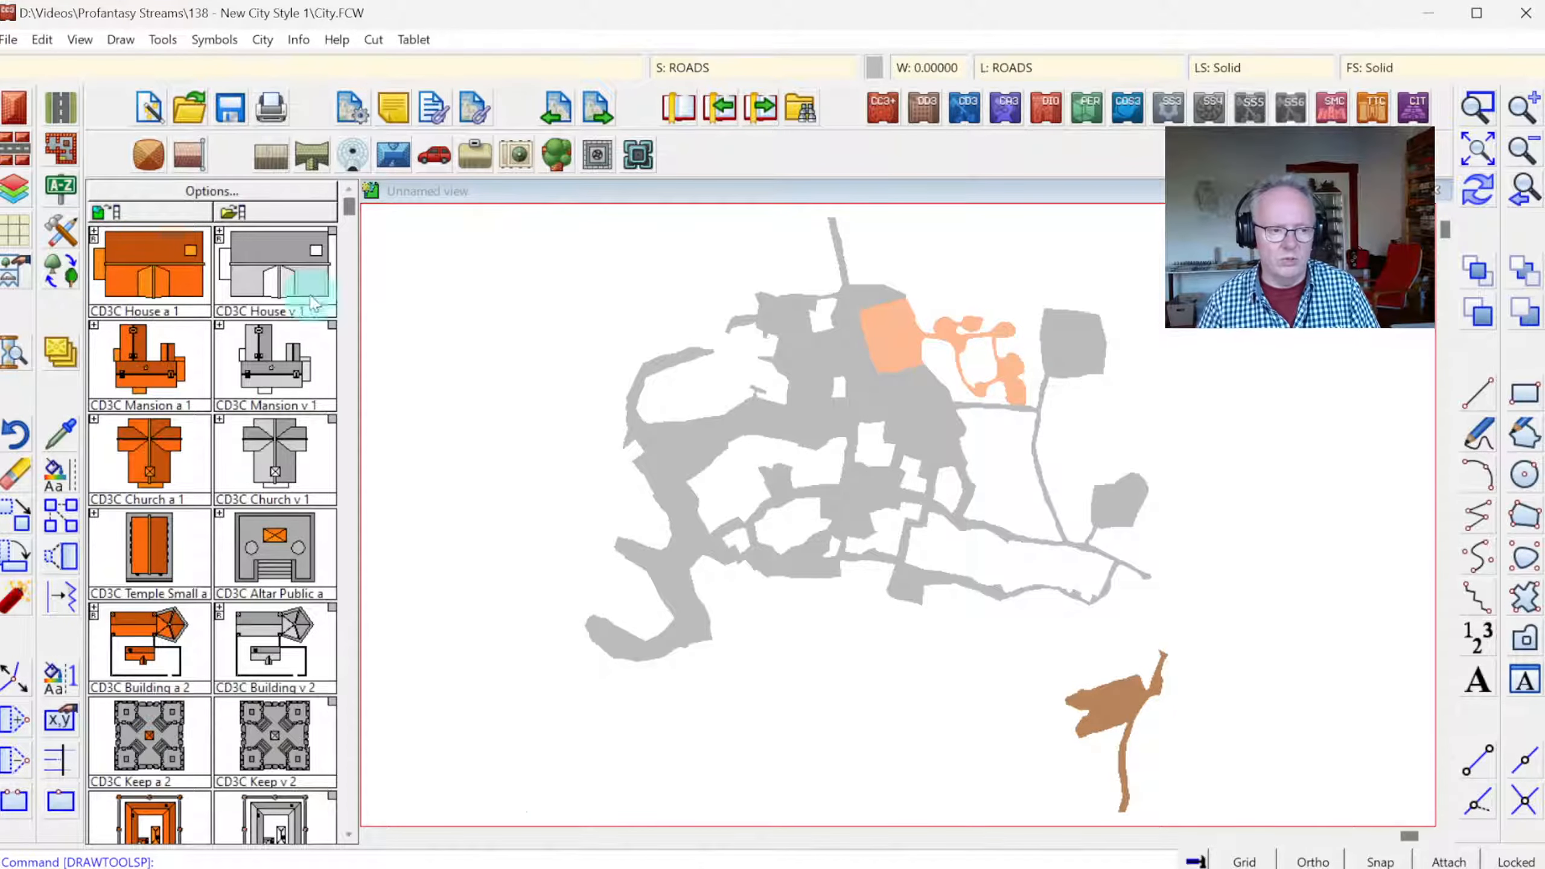
- Save the Road Paved settings as a new custom drawing tool named "Road, Default"
click(61, 234)
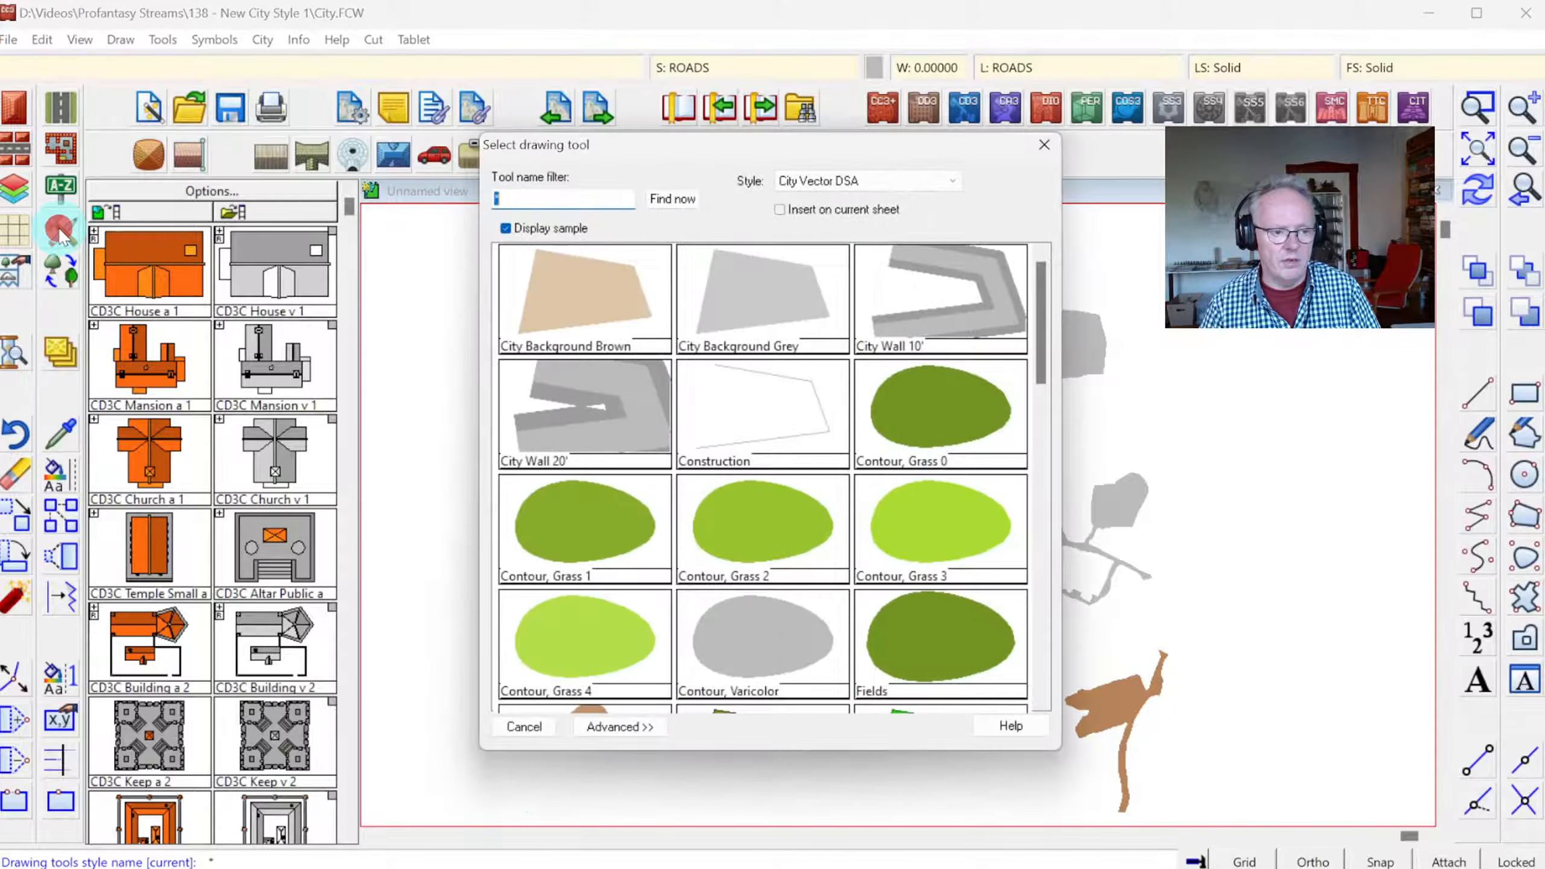
click(608, 731)
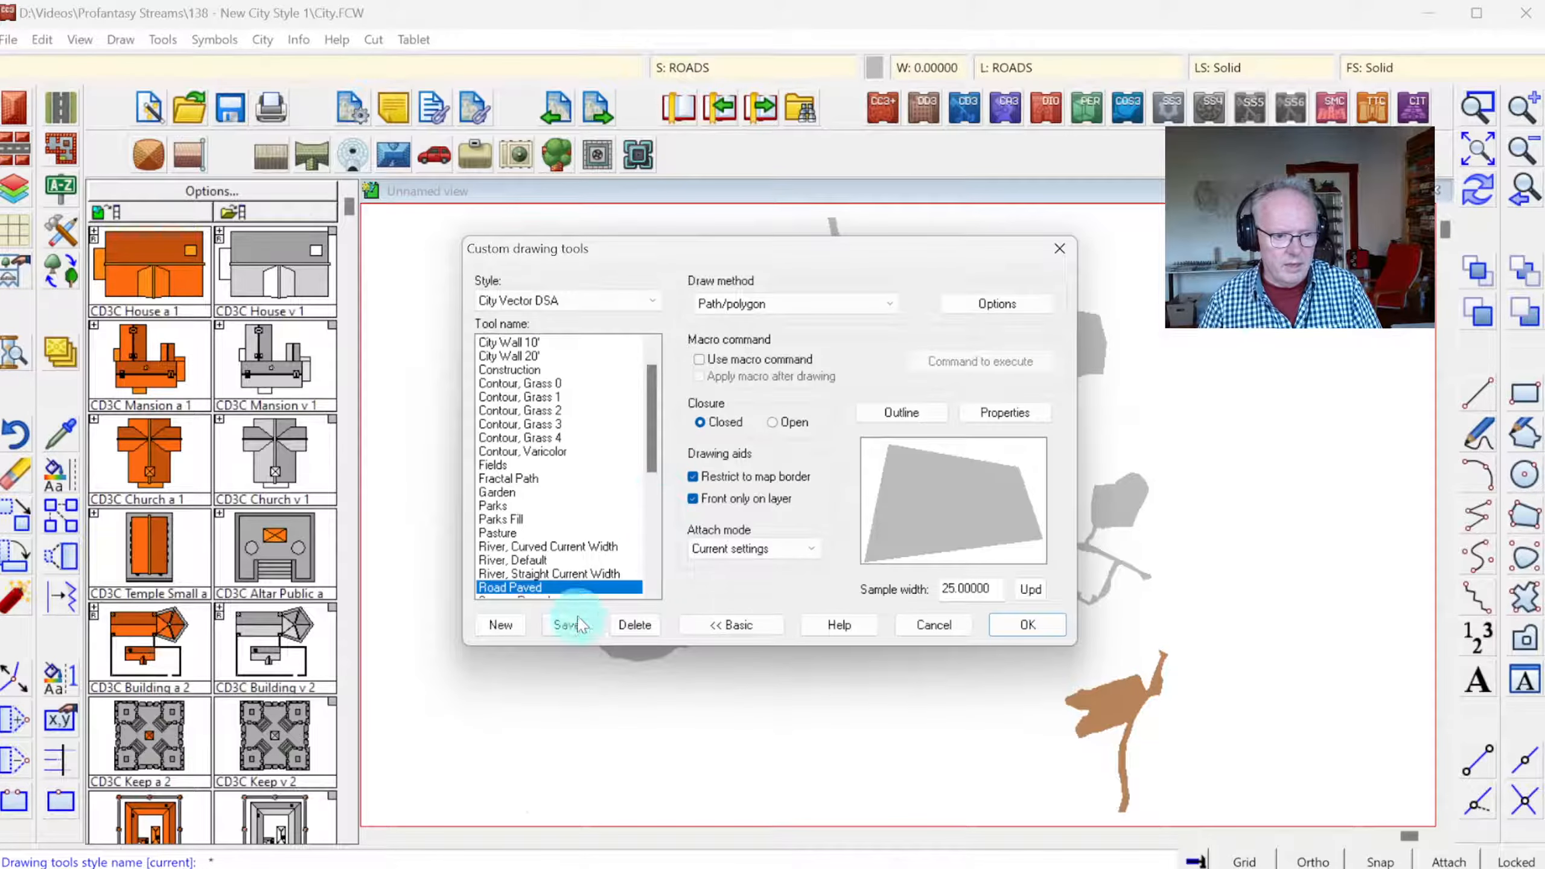
click(509, 625)
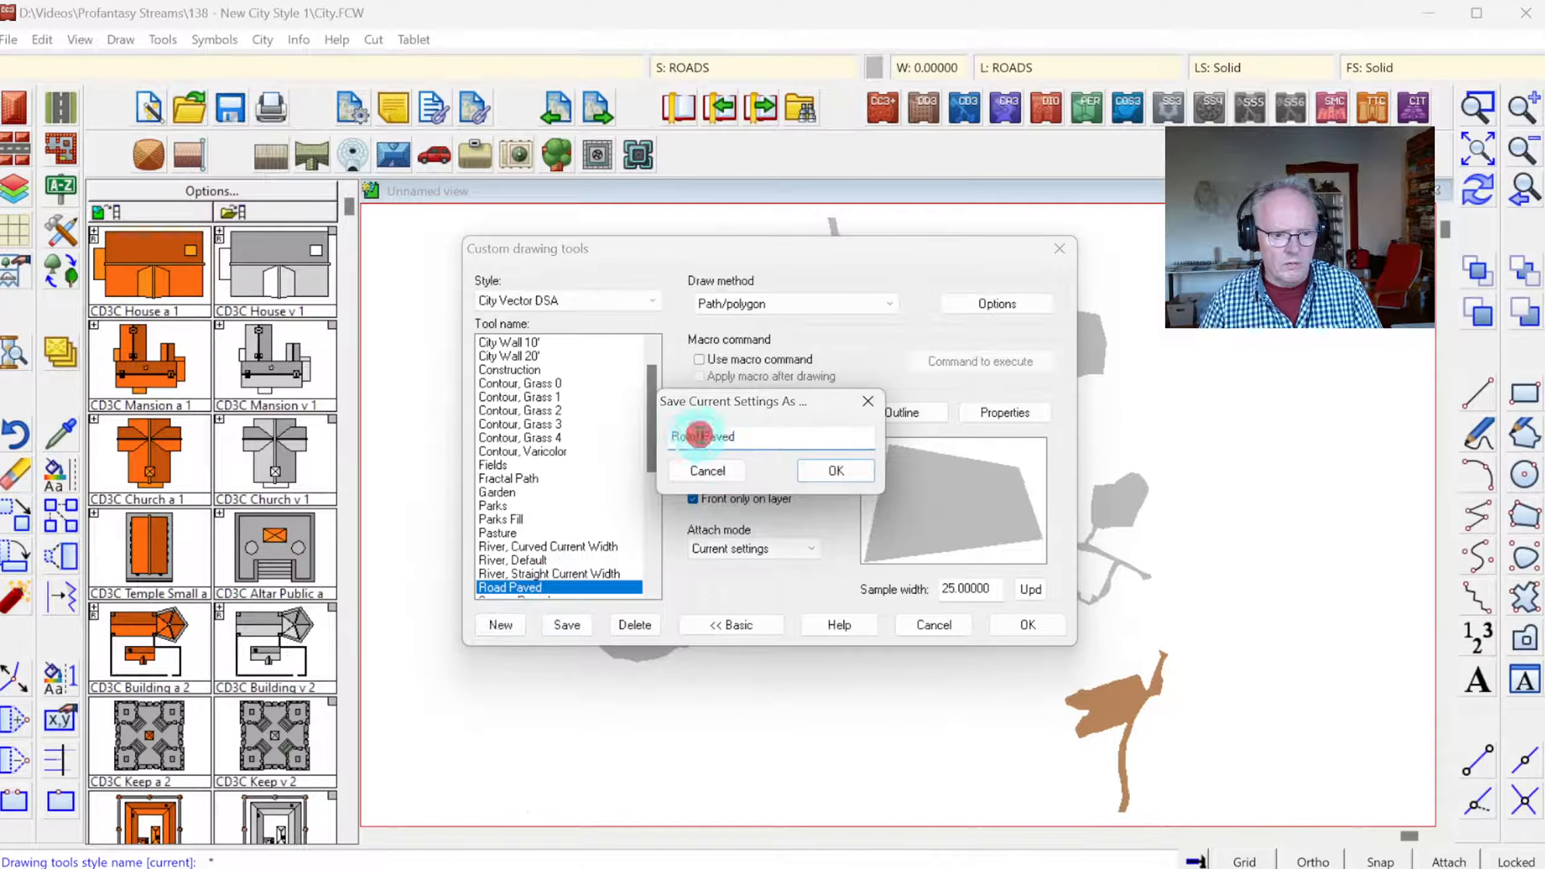
click(700, 436)
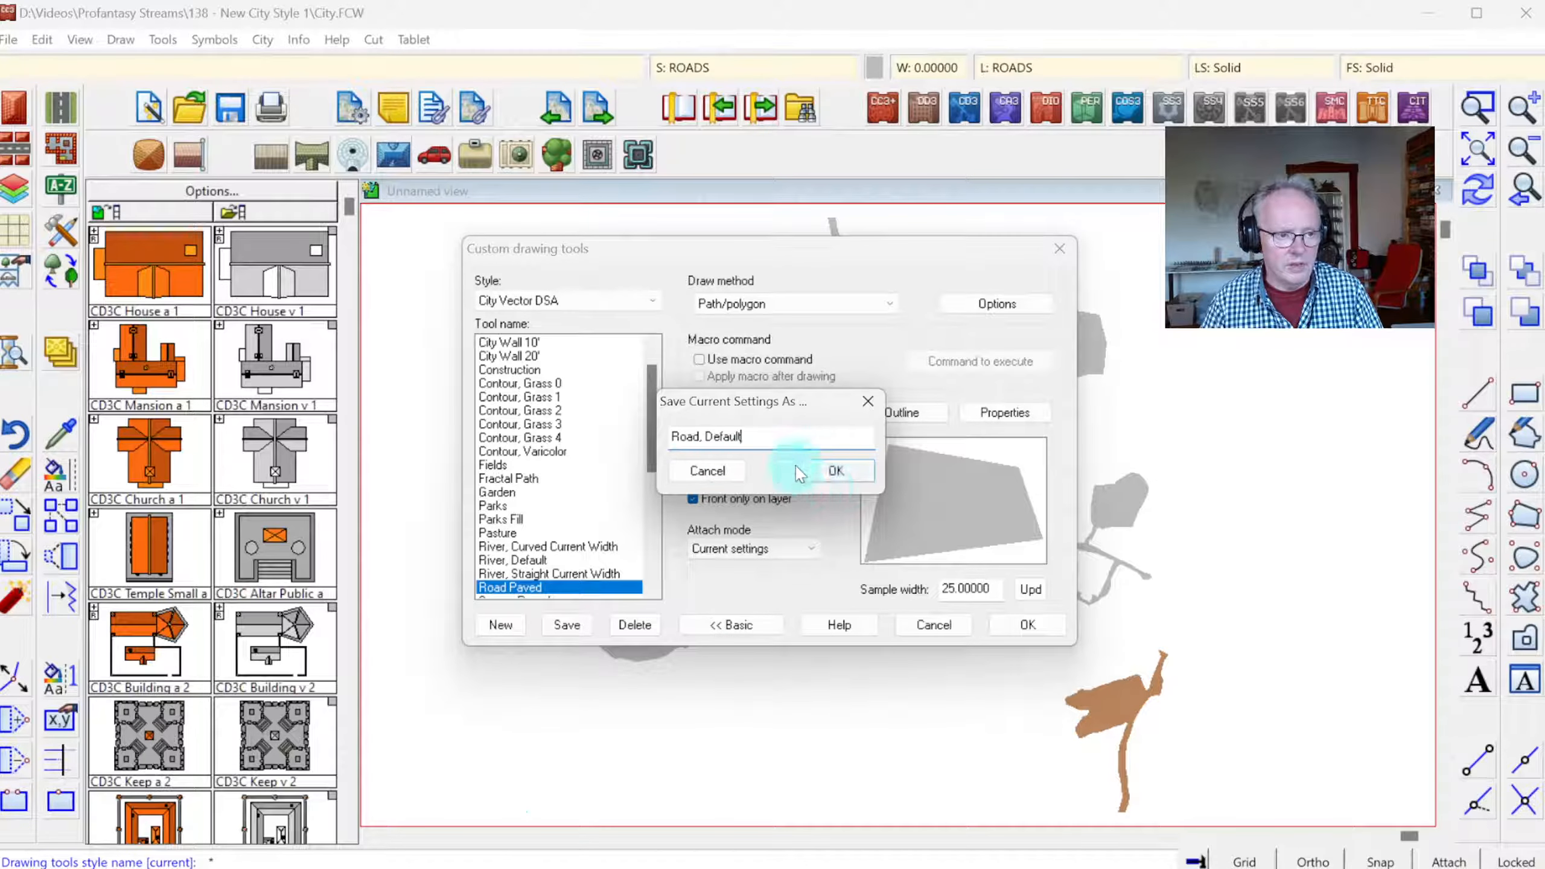
click(828, 470)
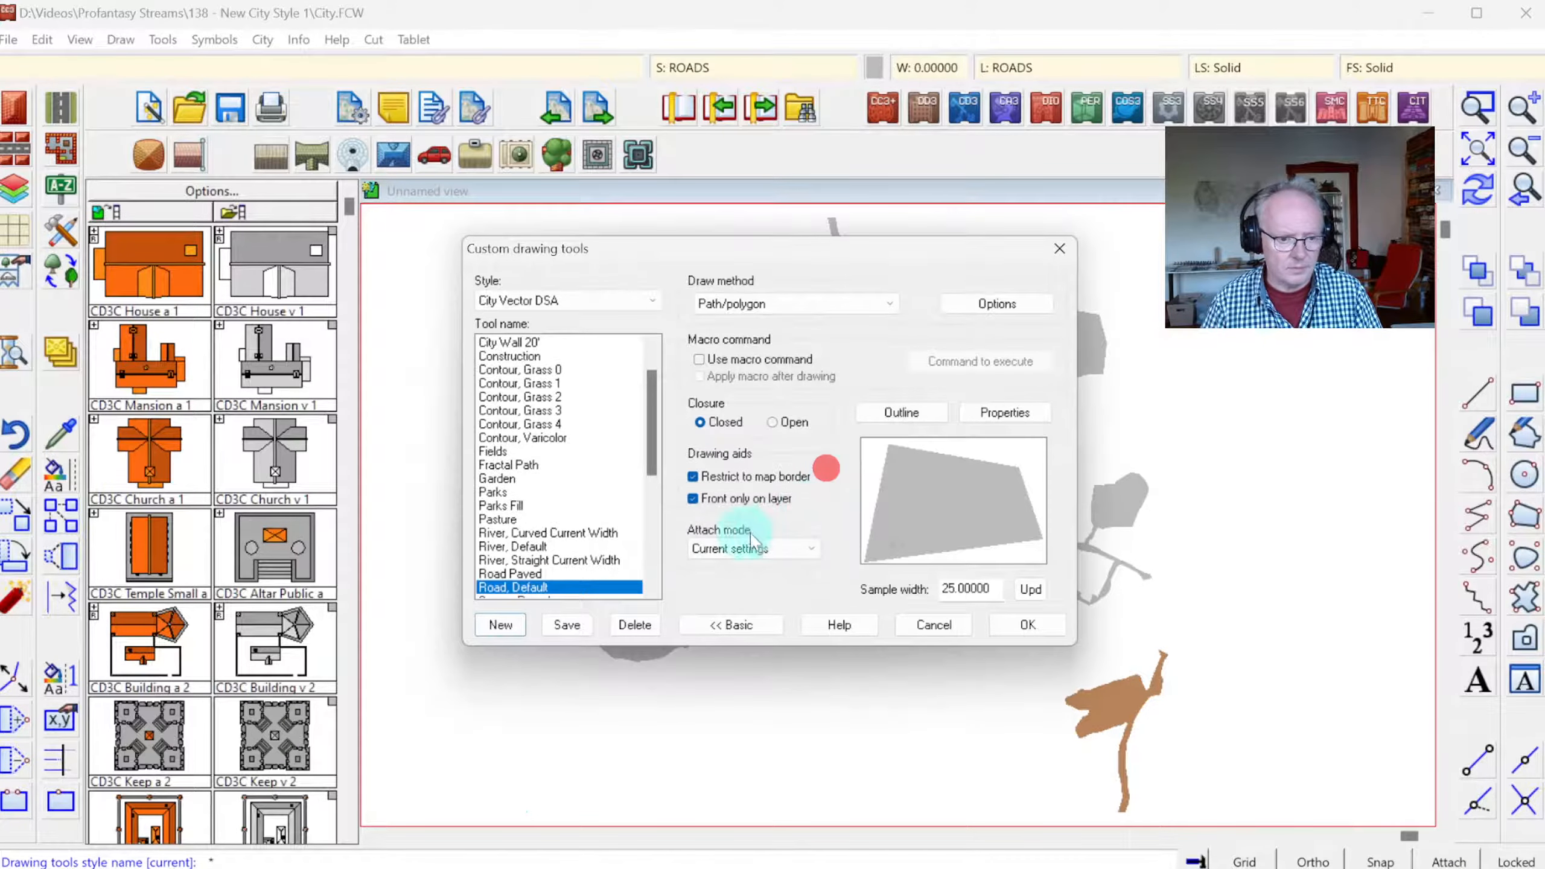
- Delete the old Road Paved drawing tool
click(547, 574)
click(635, 626)
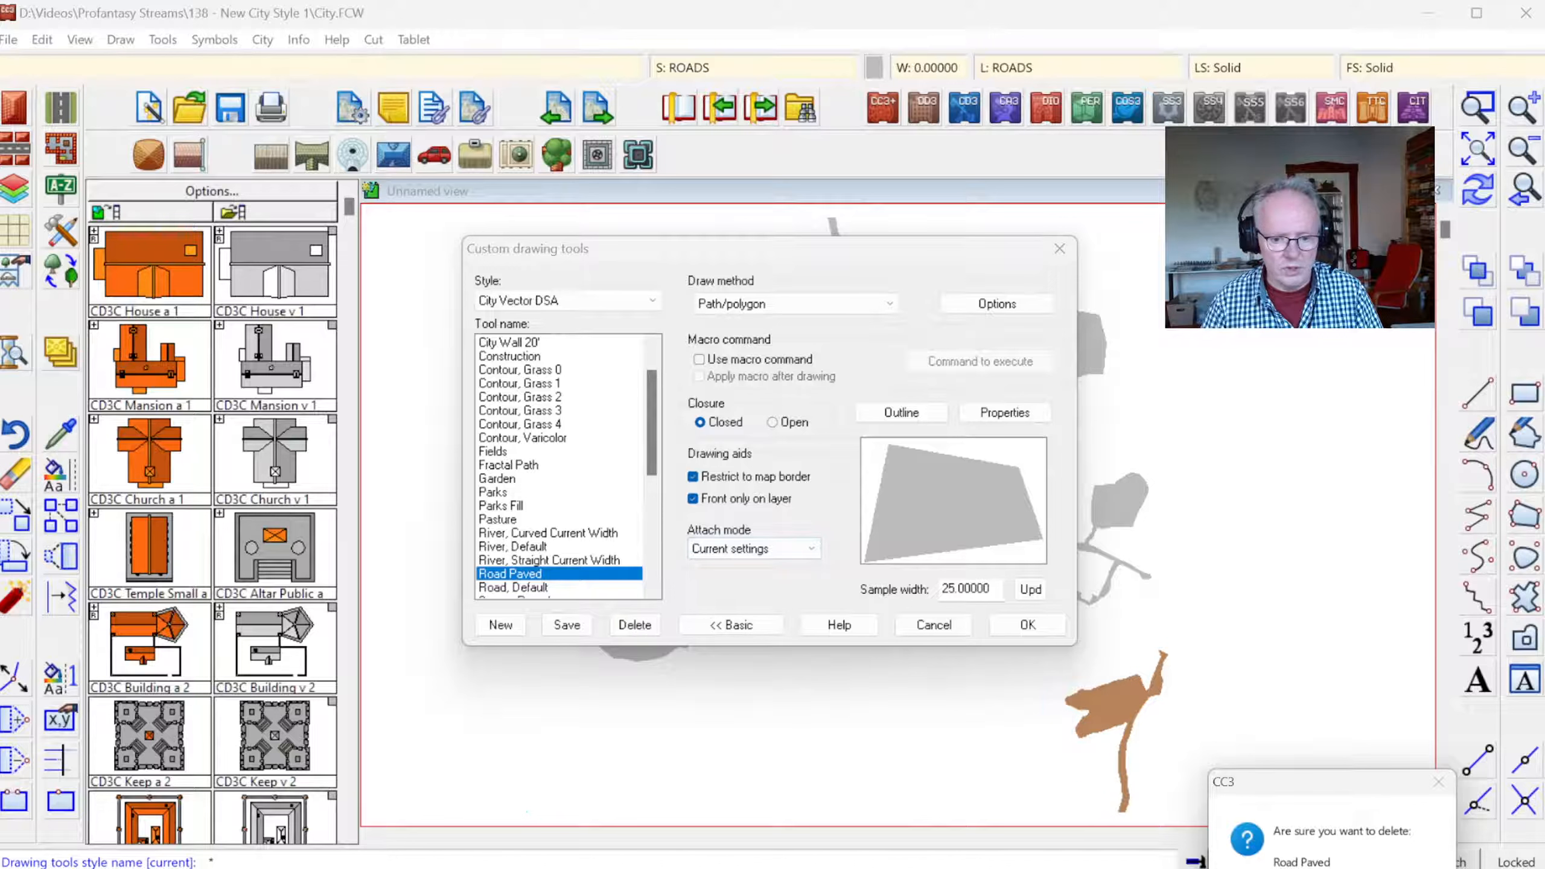
key(Return)
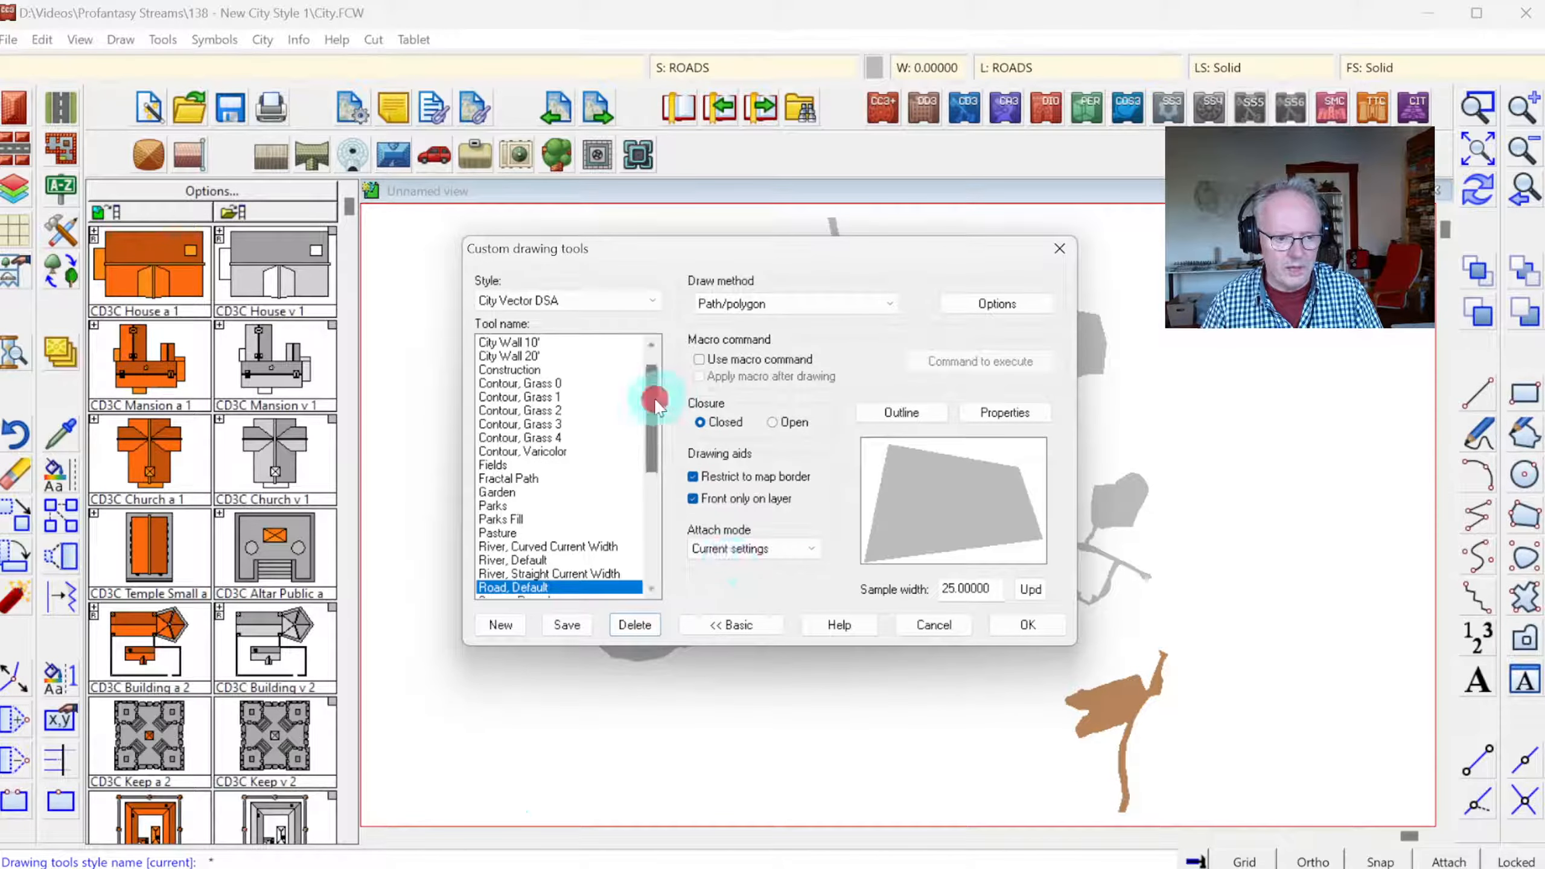
- Save the Road, Default settings as a new drawing tool named "Road, Paved"
drag(655, 405, 666, 447)
click(501, 625)
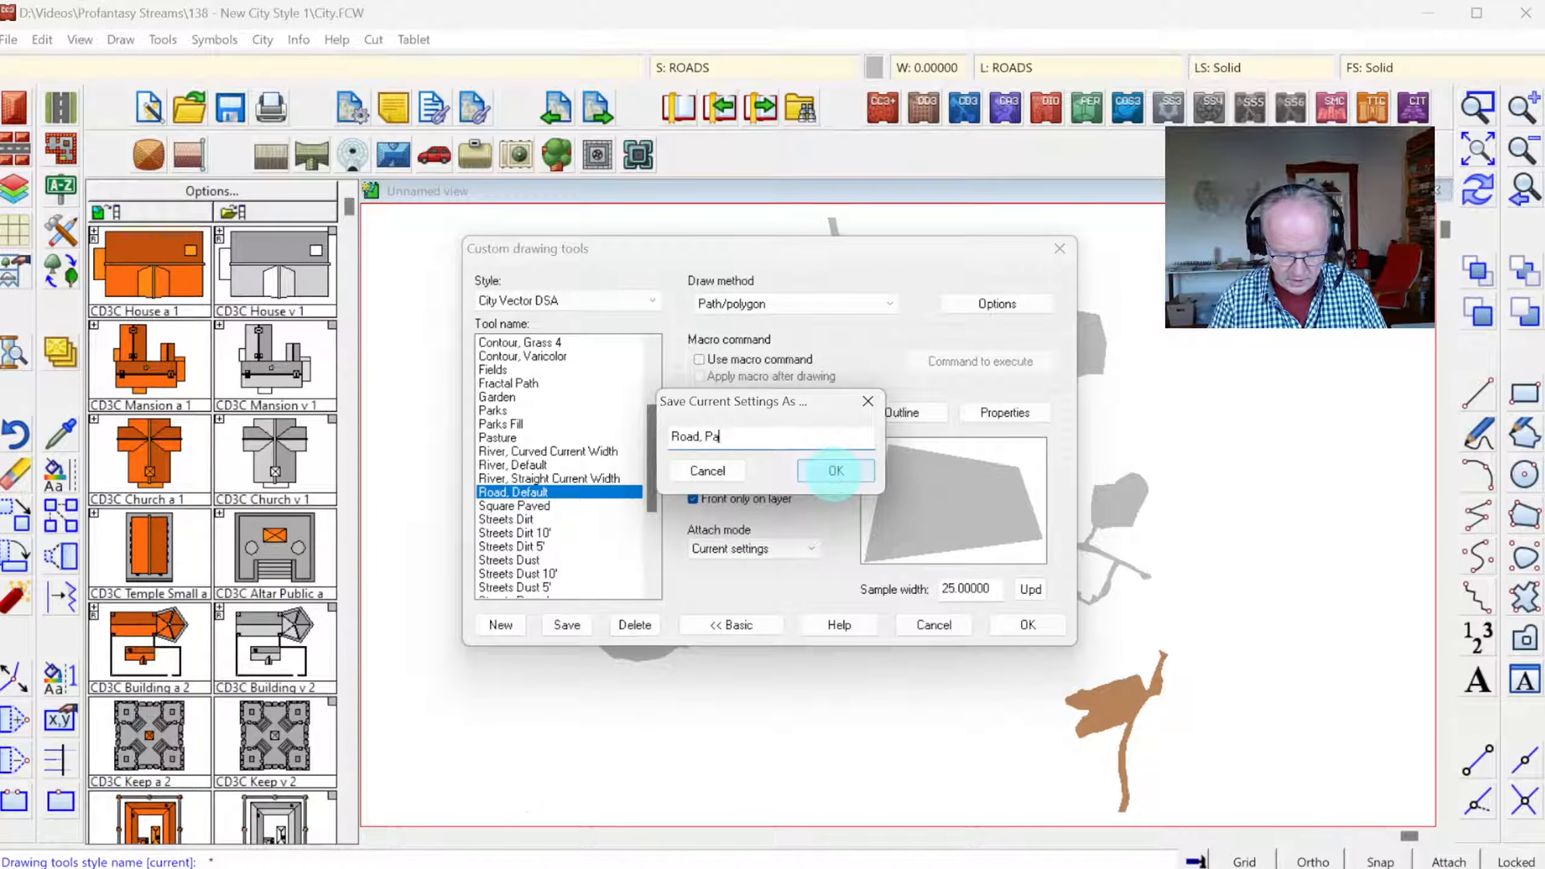
click(836, 471)
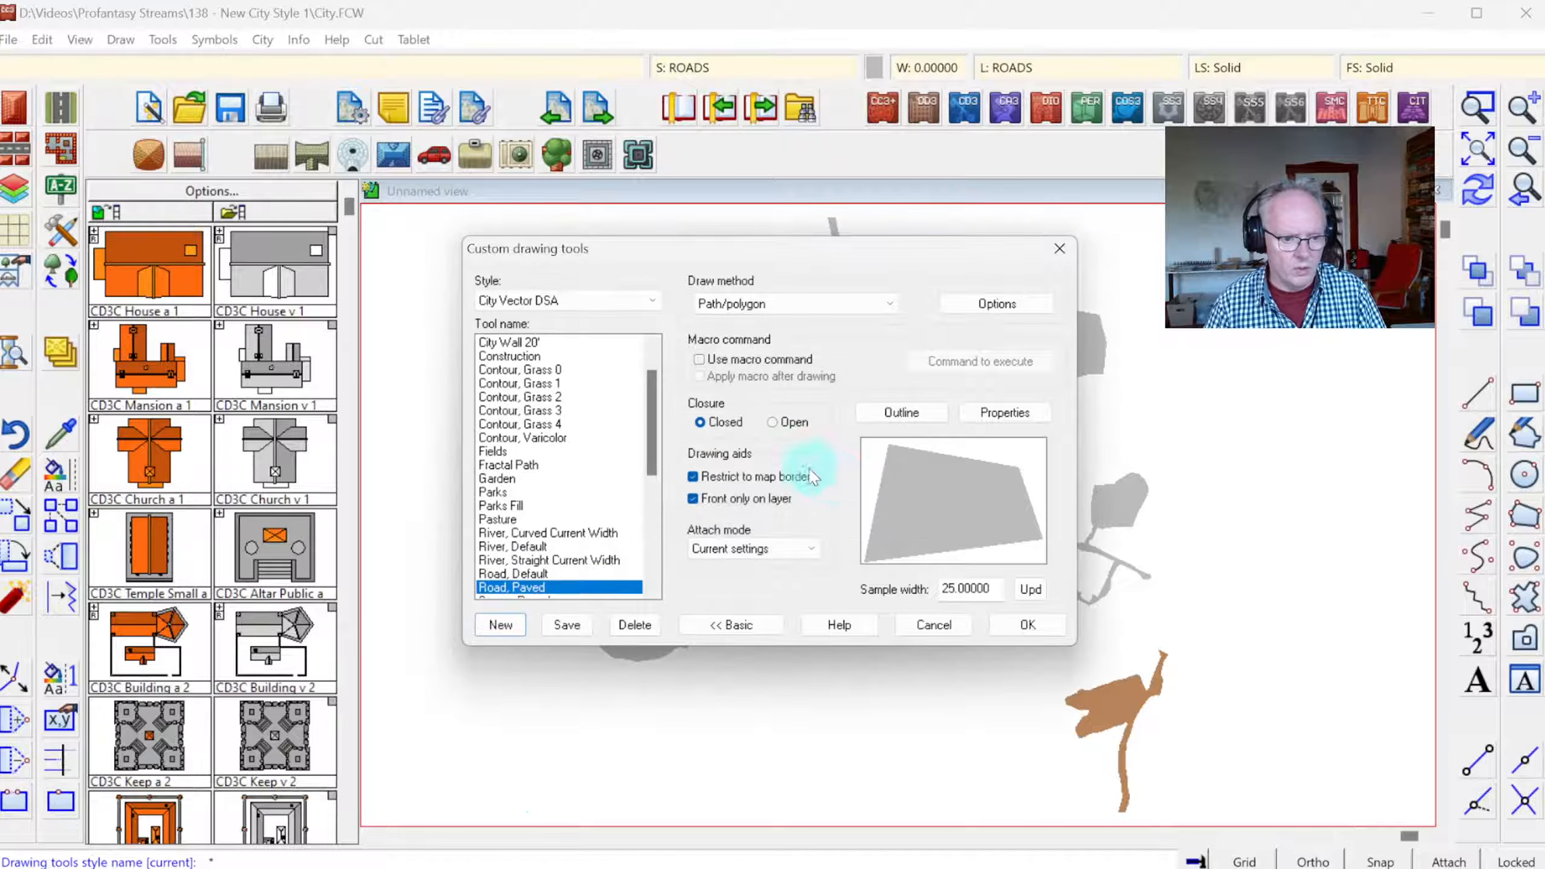
- Save the Road, Paved settings as a new drawing tool named "Road, Dirt"
click(504, 625)
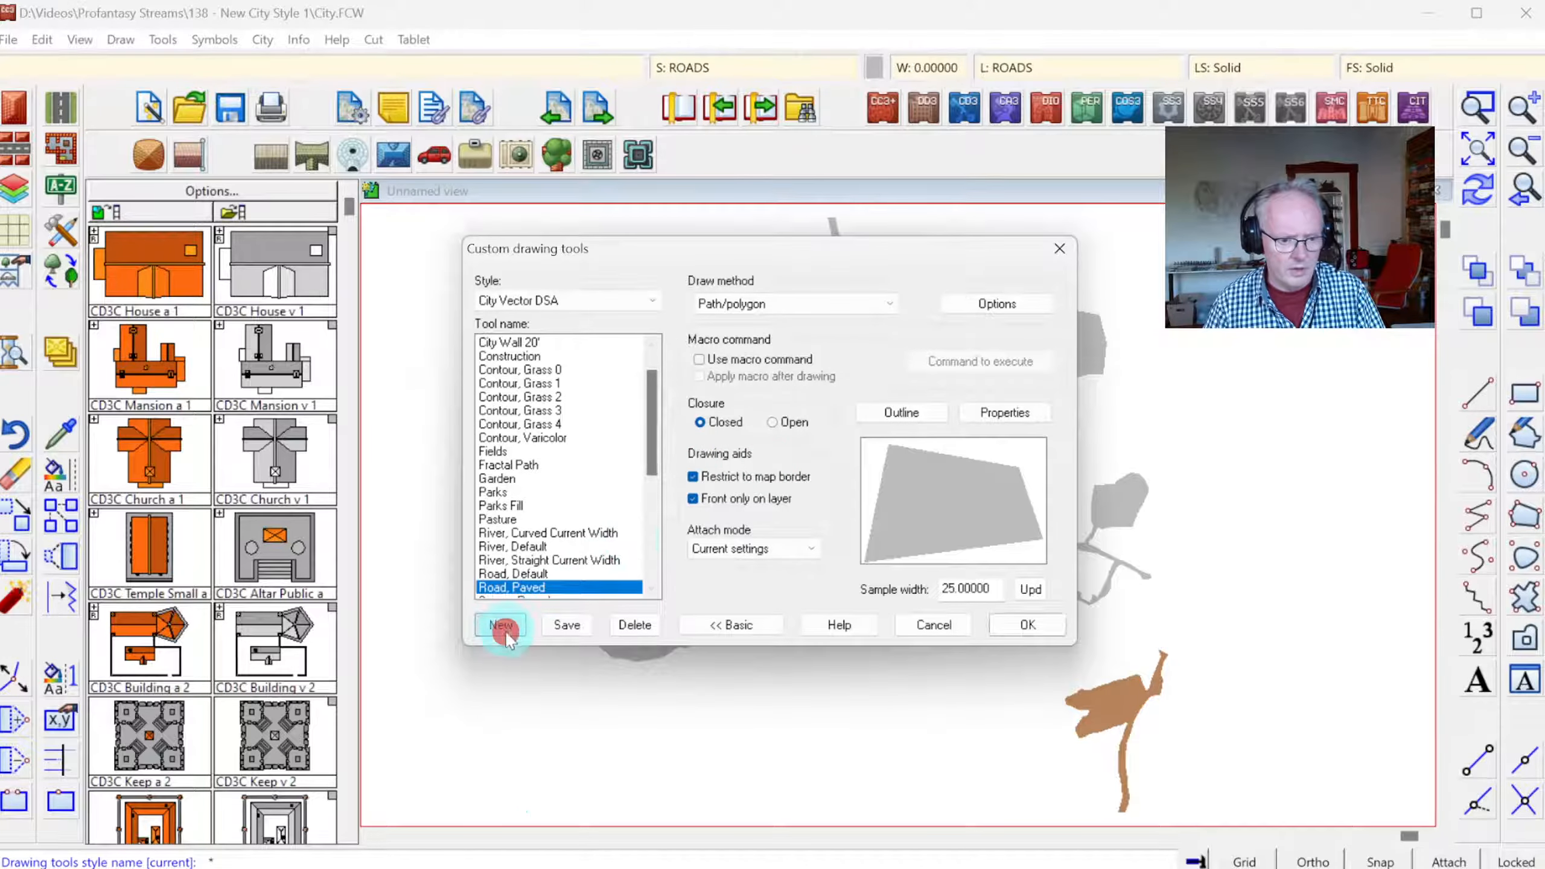
click(709, 436)
double_click(710, 437)
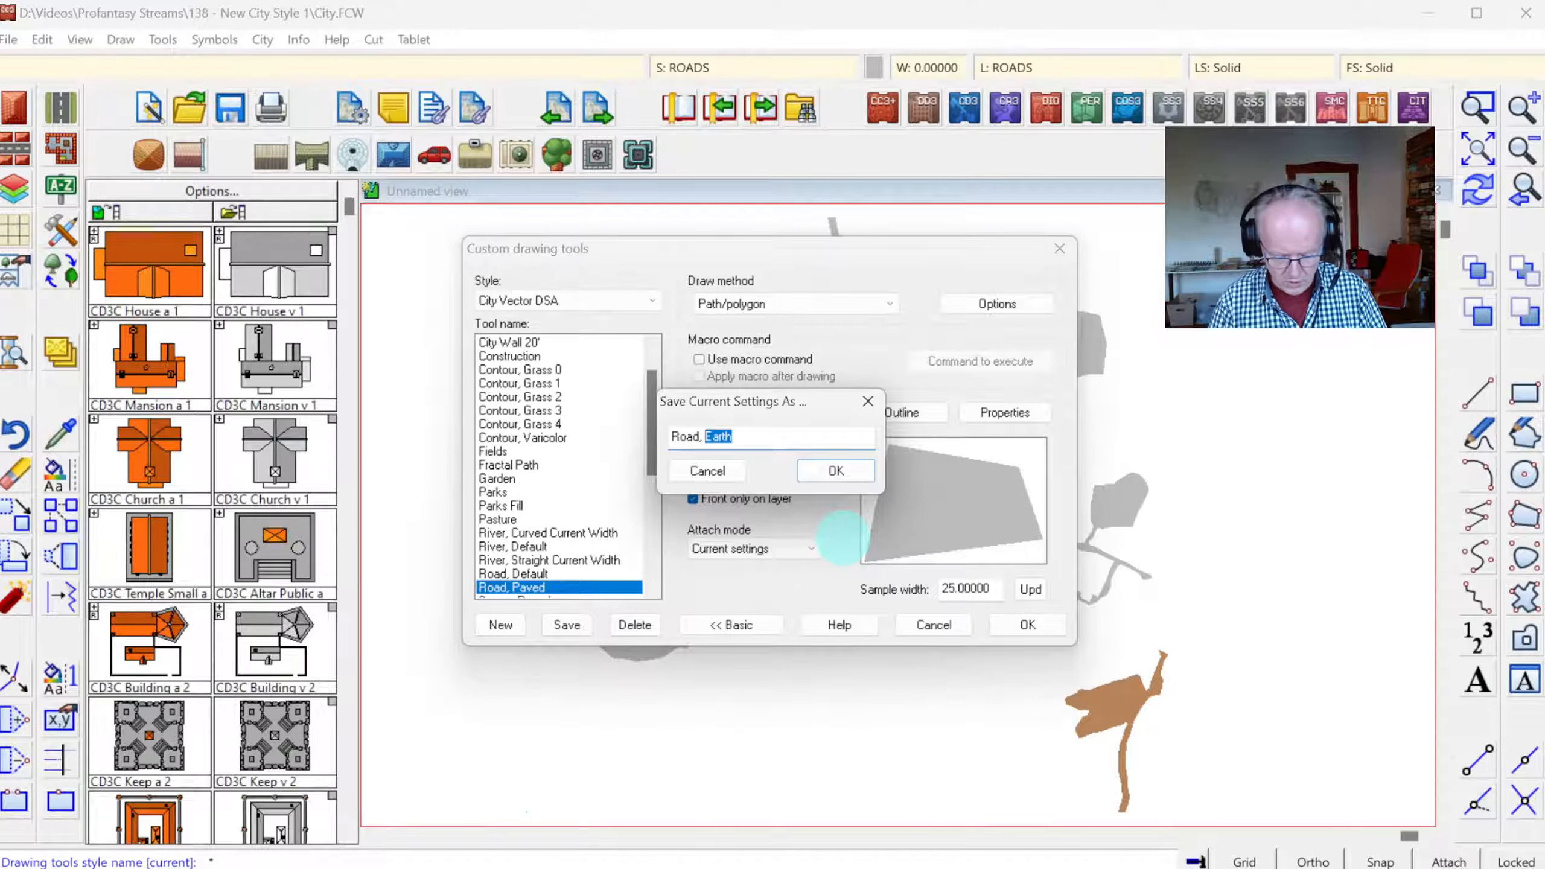
key(Return)
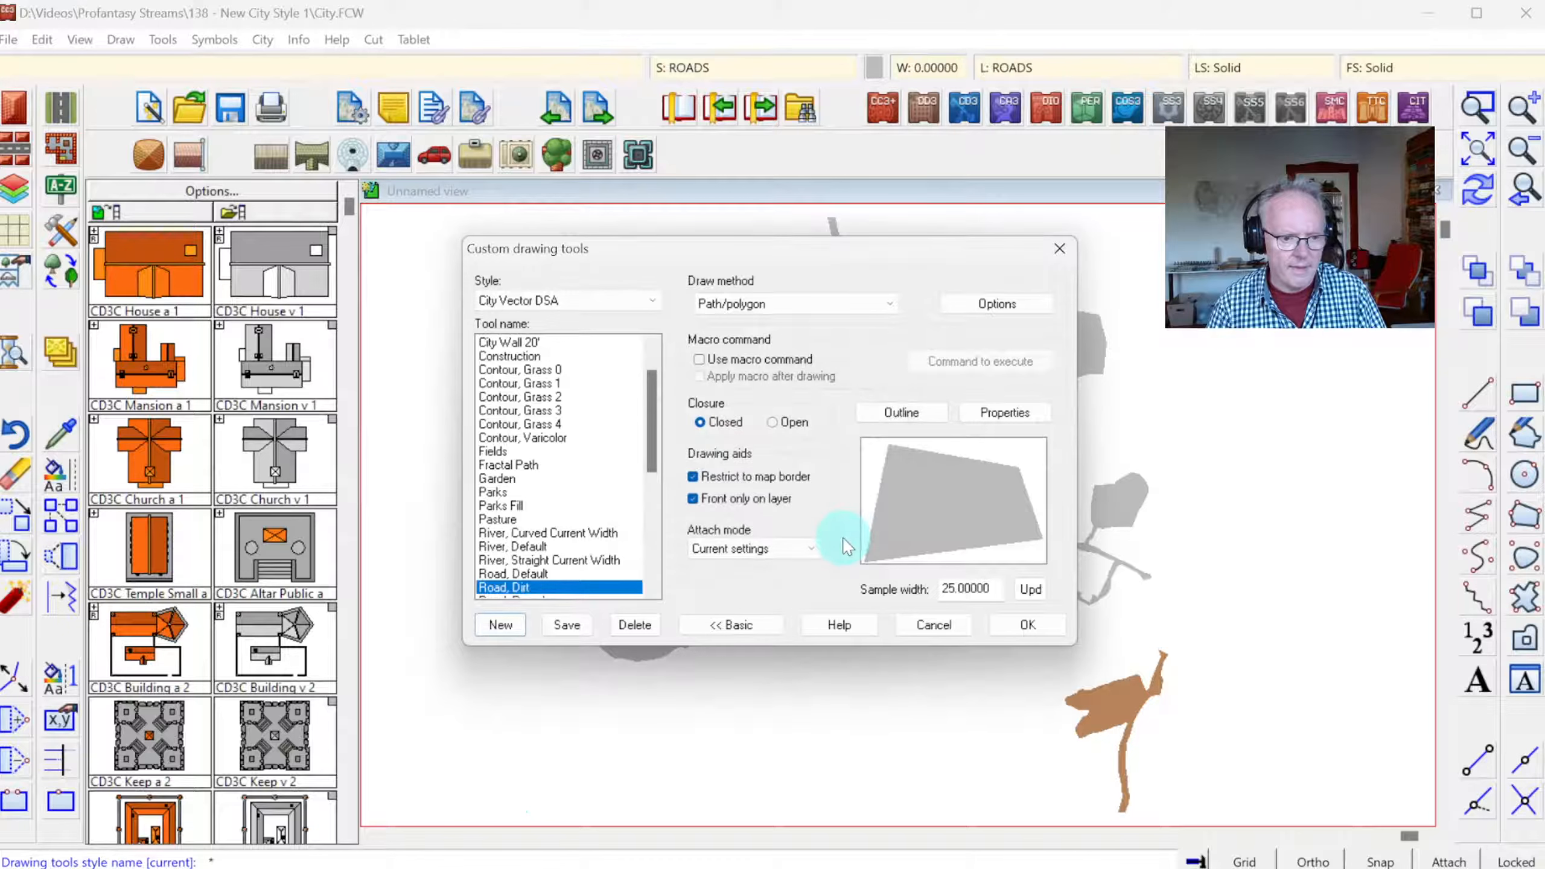
- Set the Road, Dirt tool's color to brown 230 in its properties
click(990, 414)
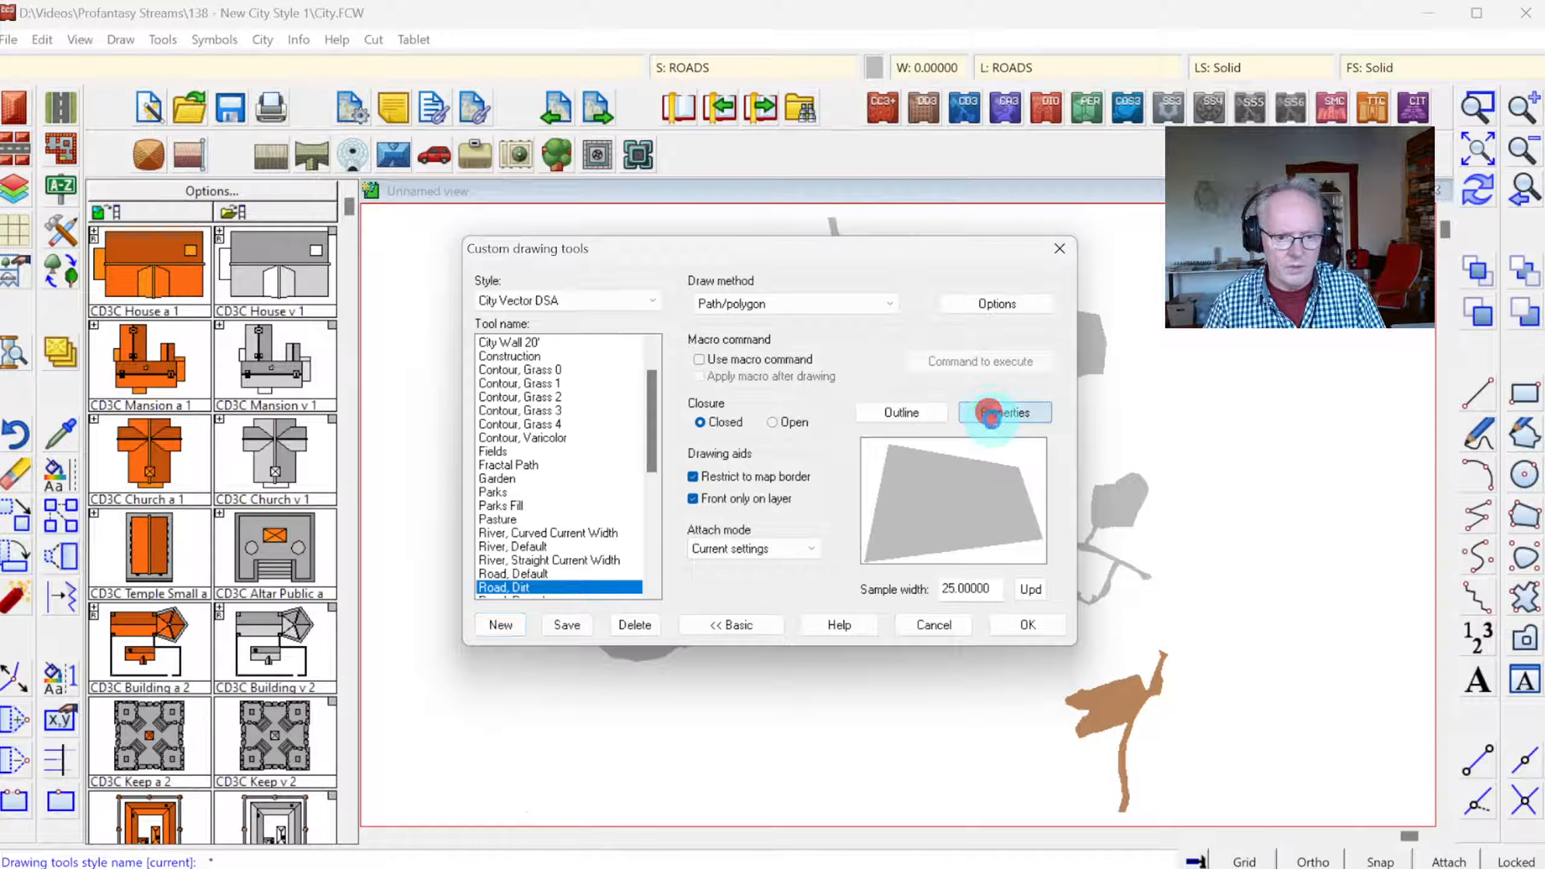
click(700, 329)
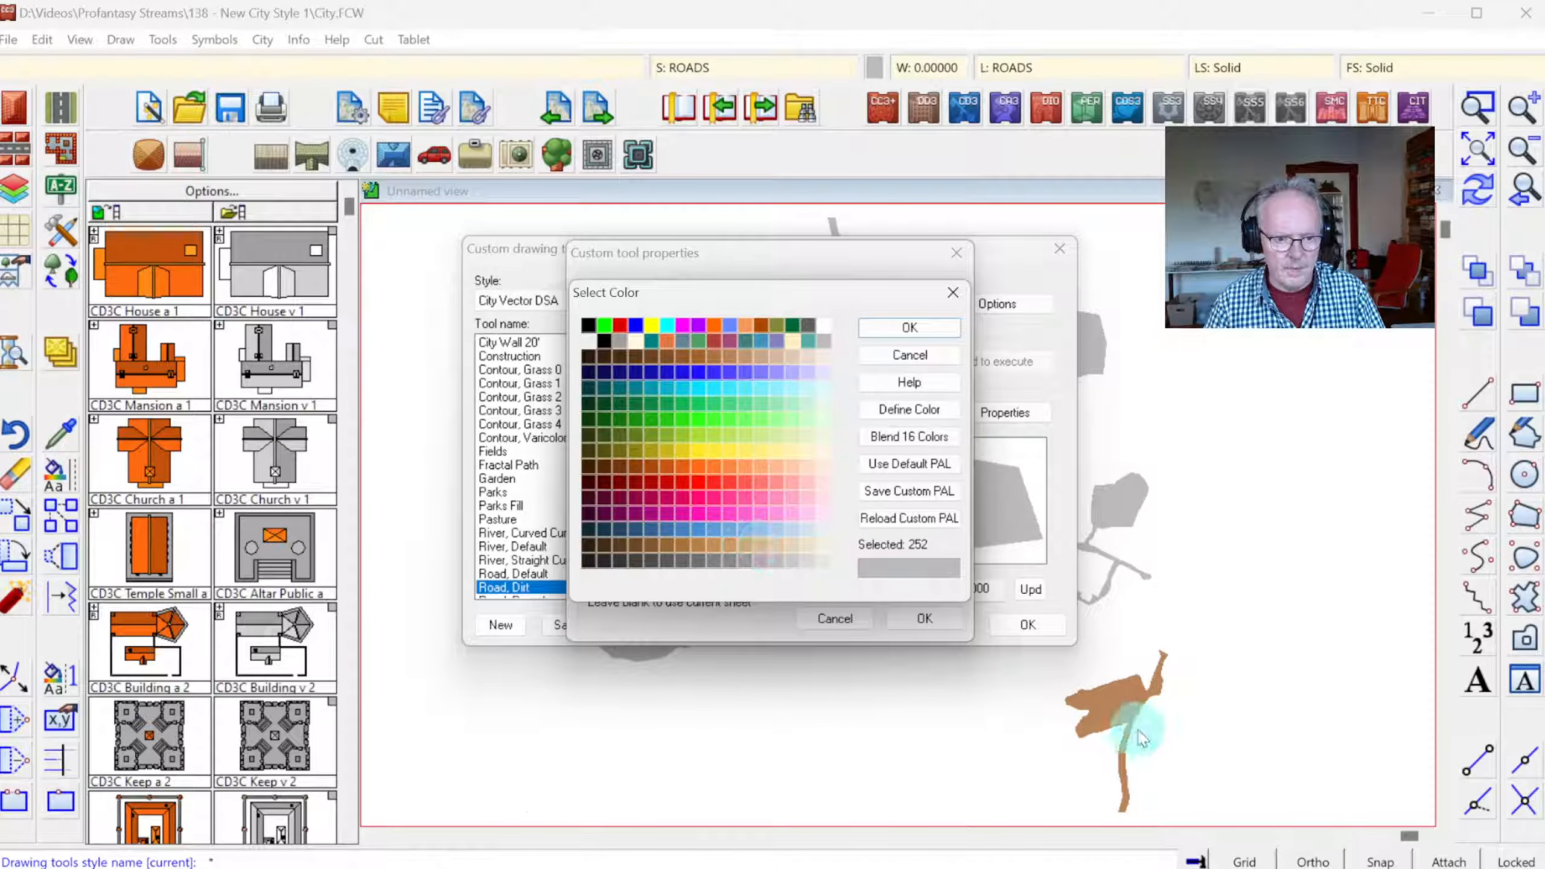
click(683, 541)
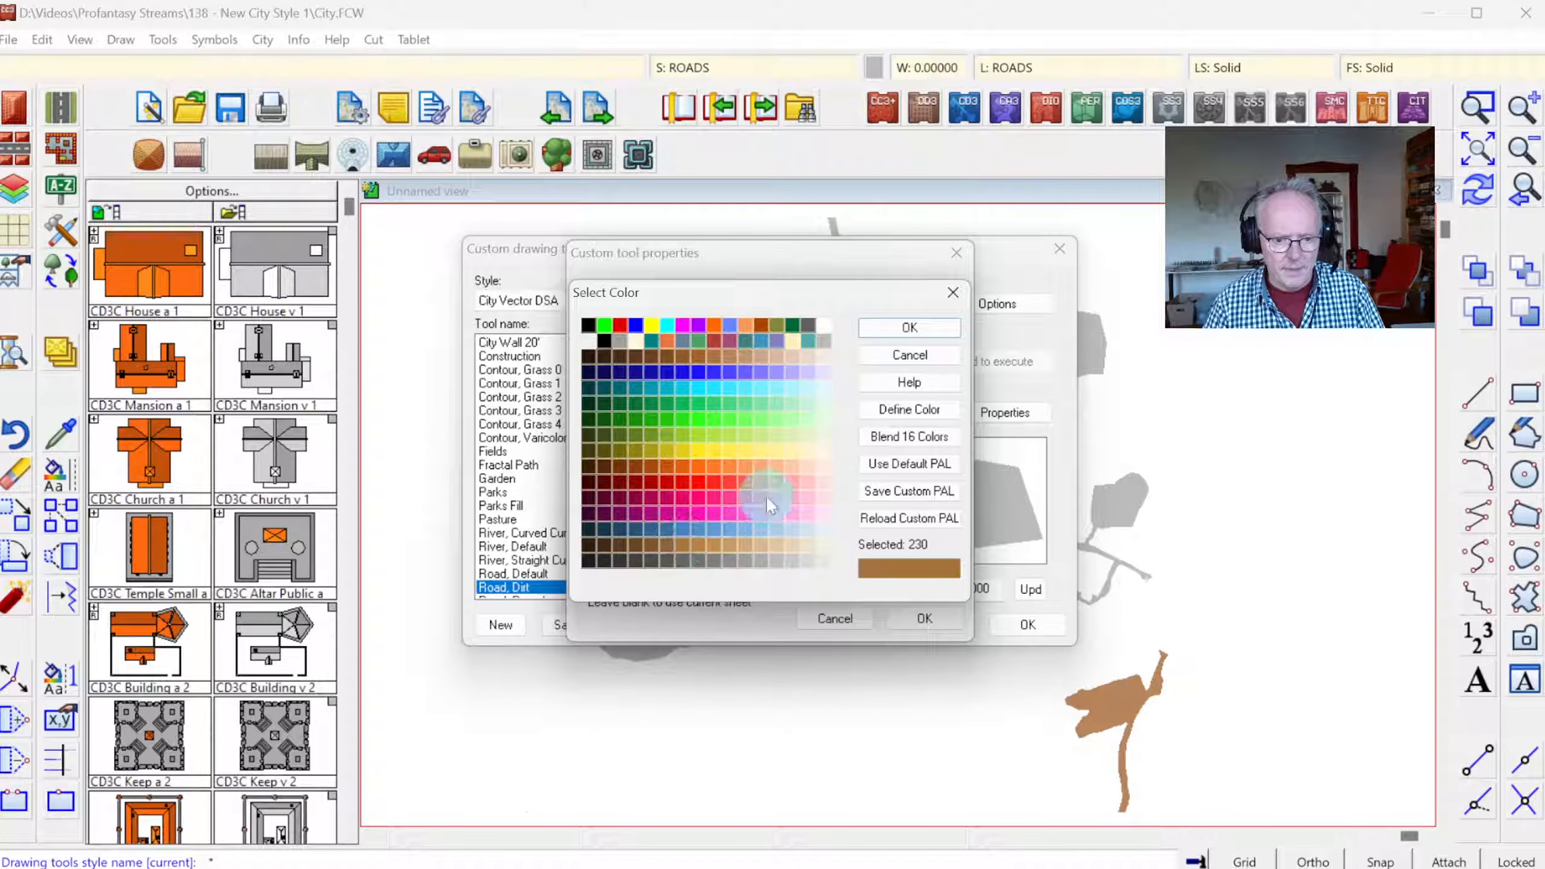
click(893, 326)
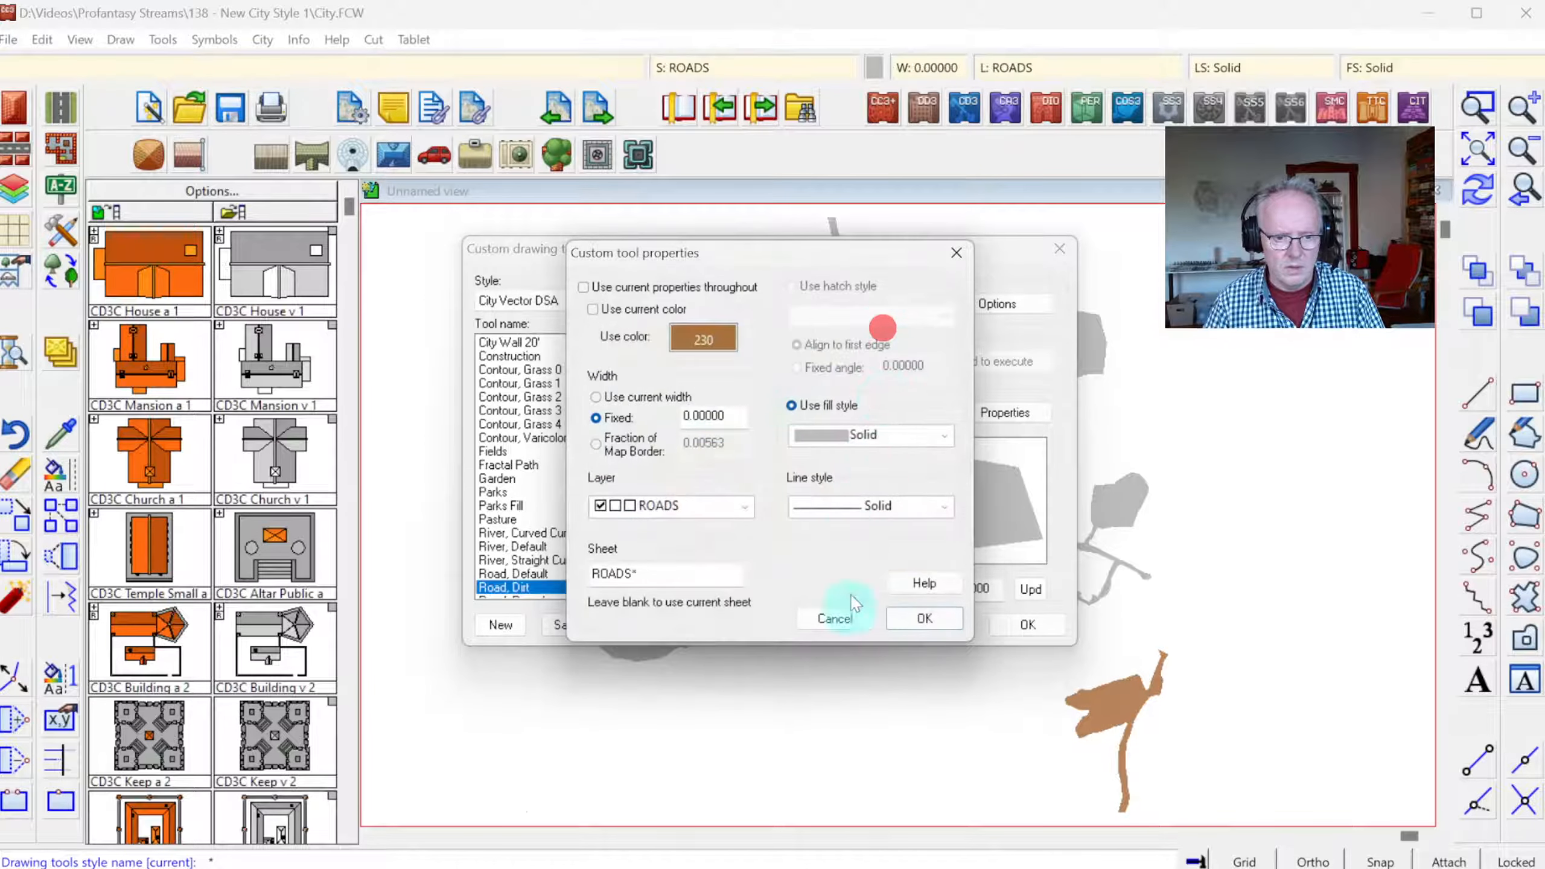
click(922, 617)
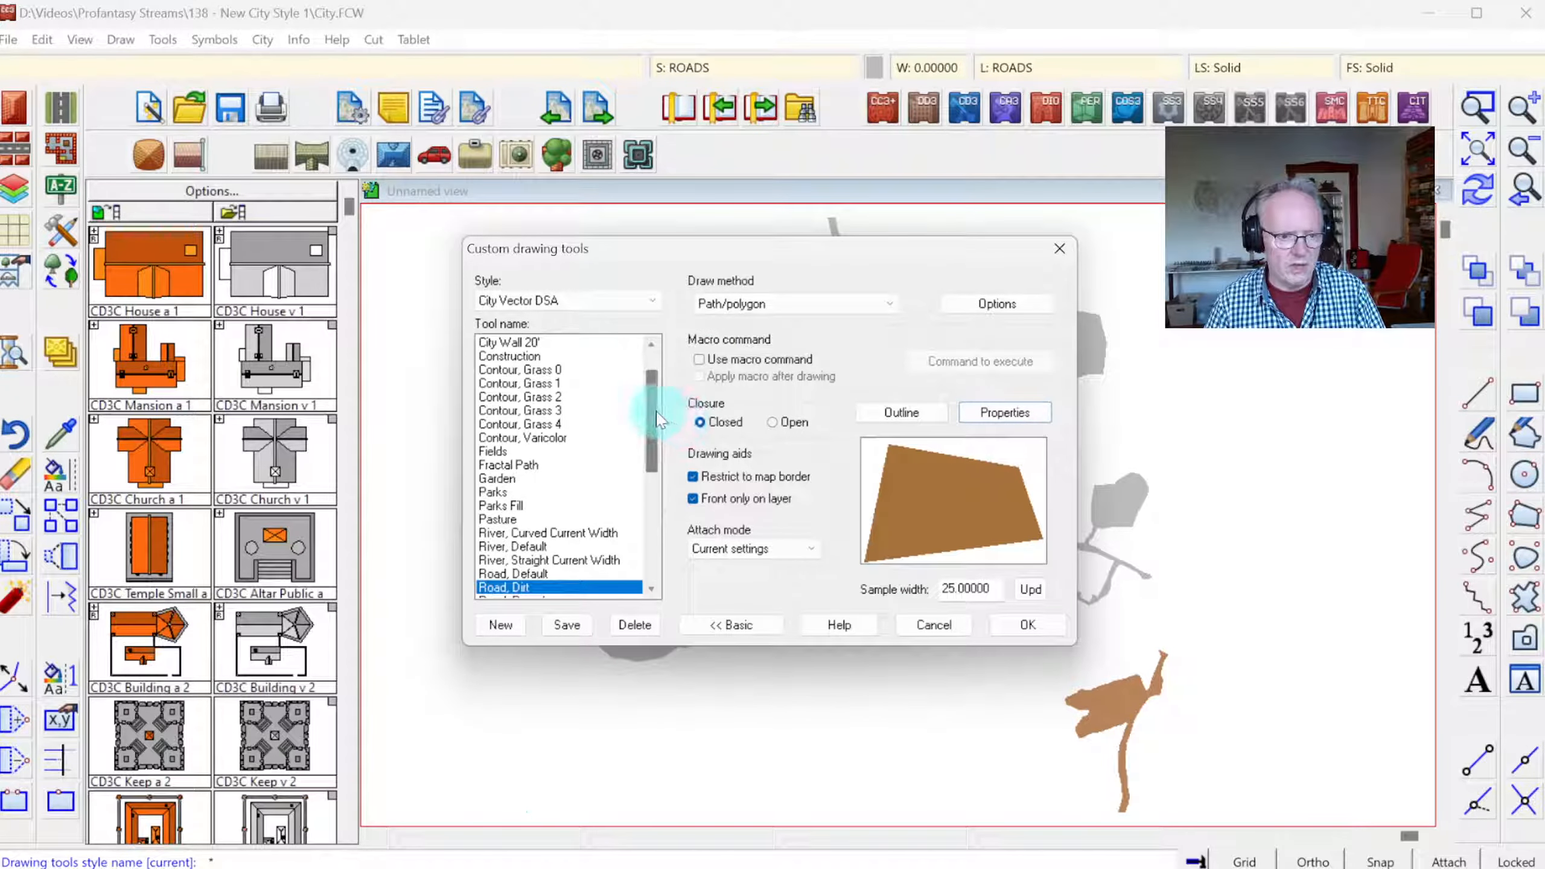
drag(655, 412, 655, 438)
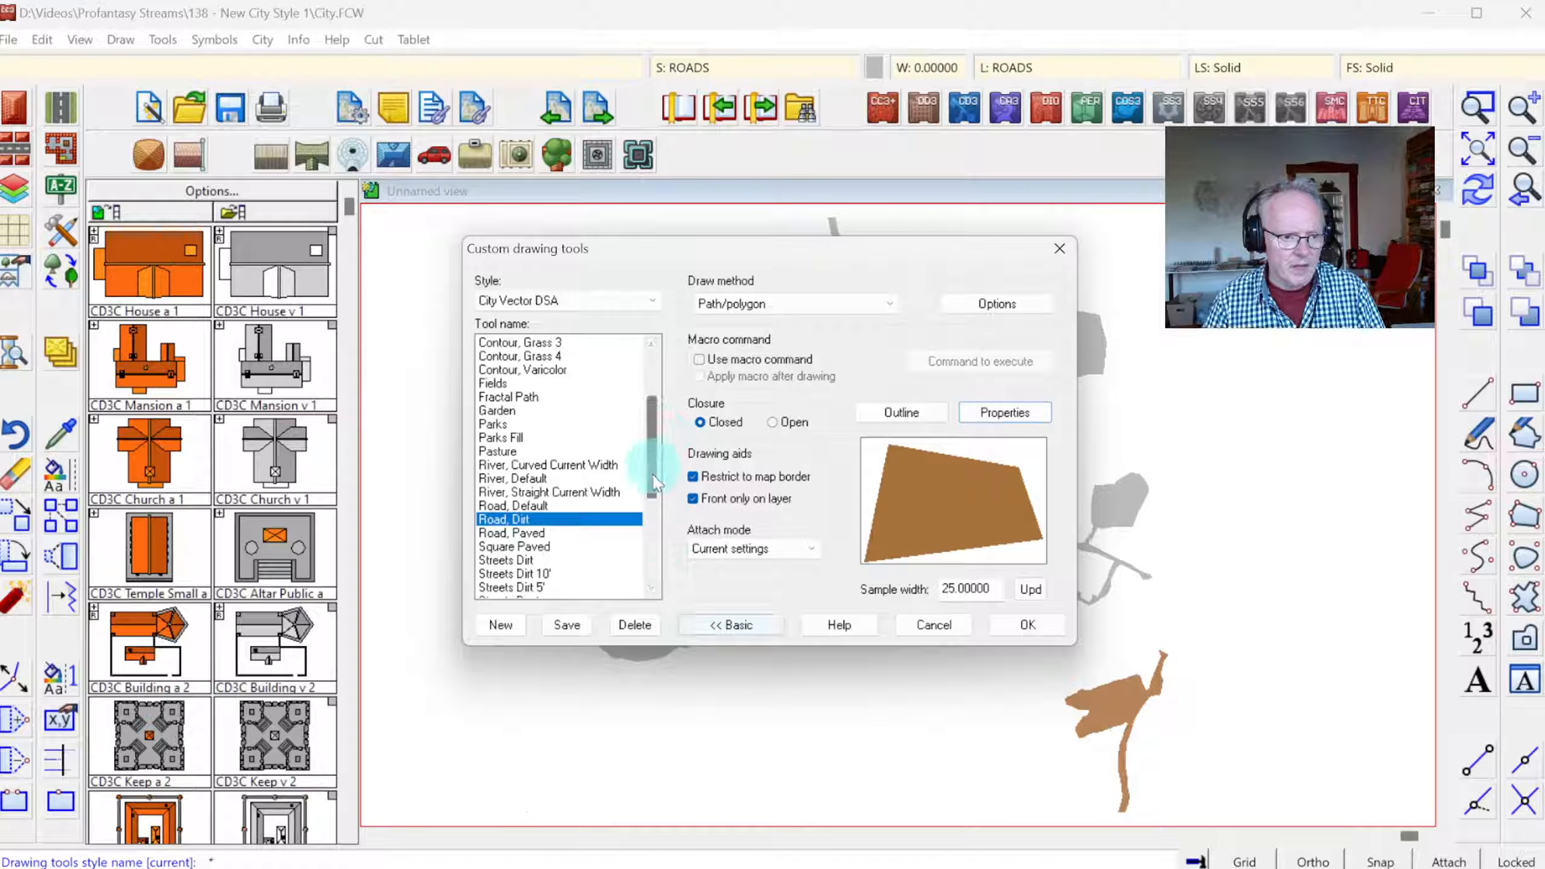
- Save the Road, Dirt settings as a new drawing tool named "Road, Clay"
mouse_move(639, 250)
mouse_down()
mouse_move(739, 320)
mouse_move(980, 649)
mouse_move(758, 482)
mouse_move(734, 419)
mouse_up()
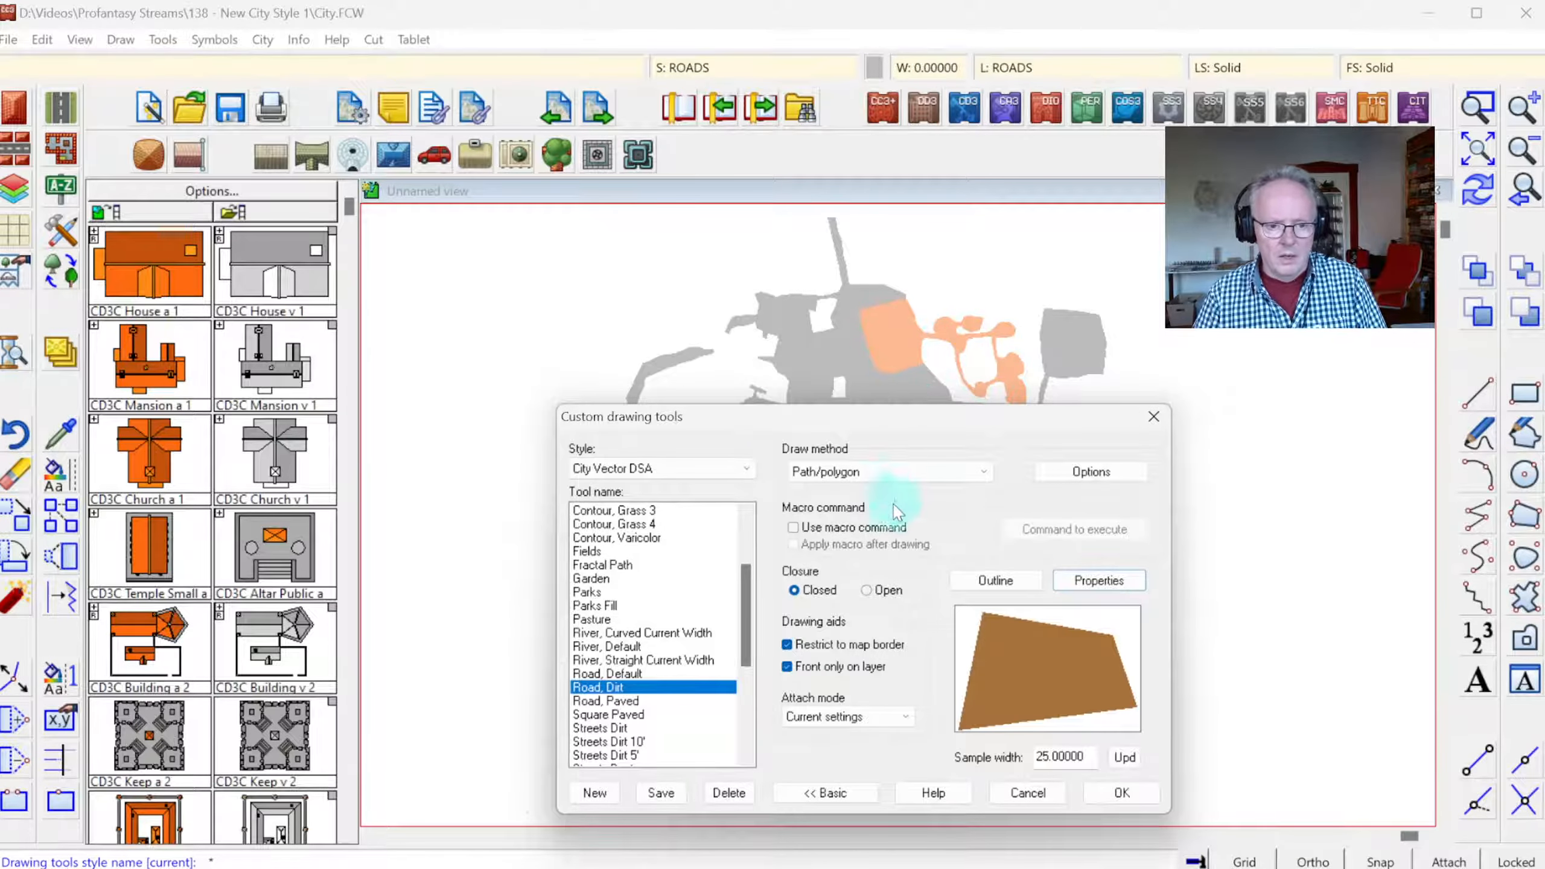
drag(750, 599, 750, 615)
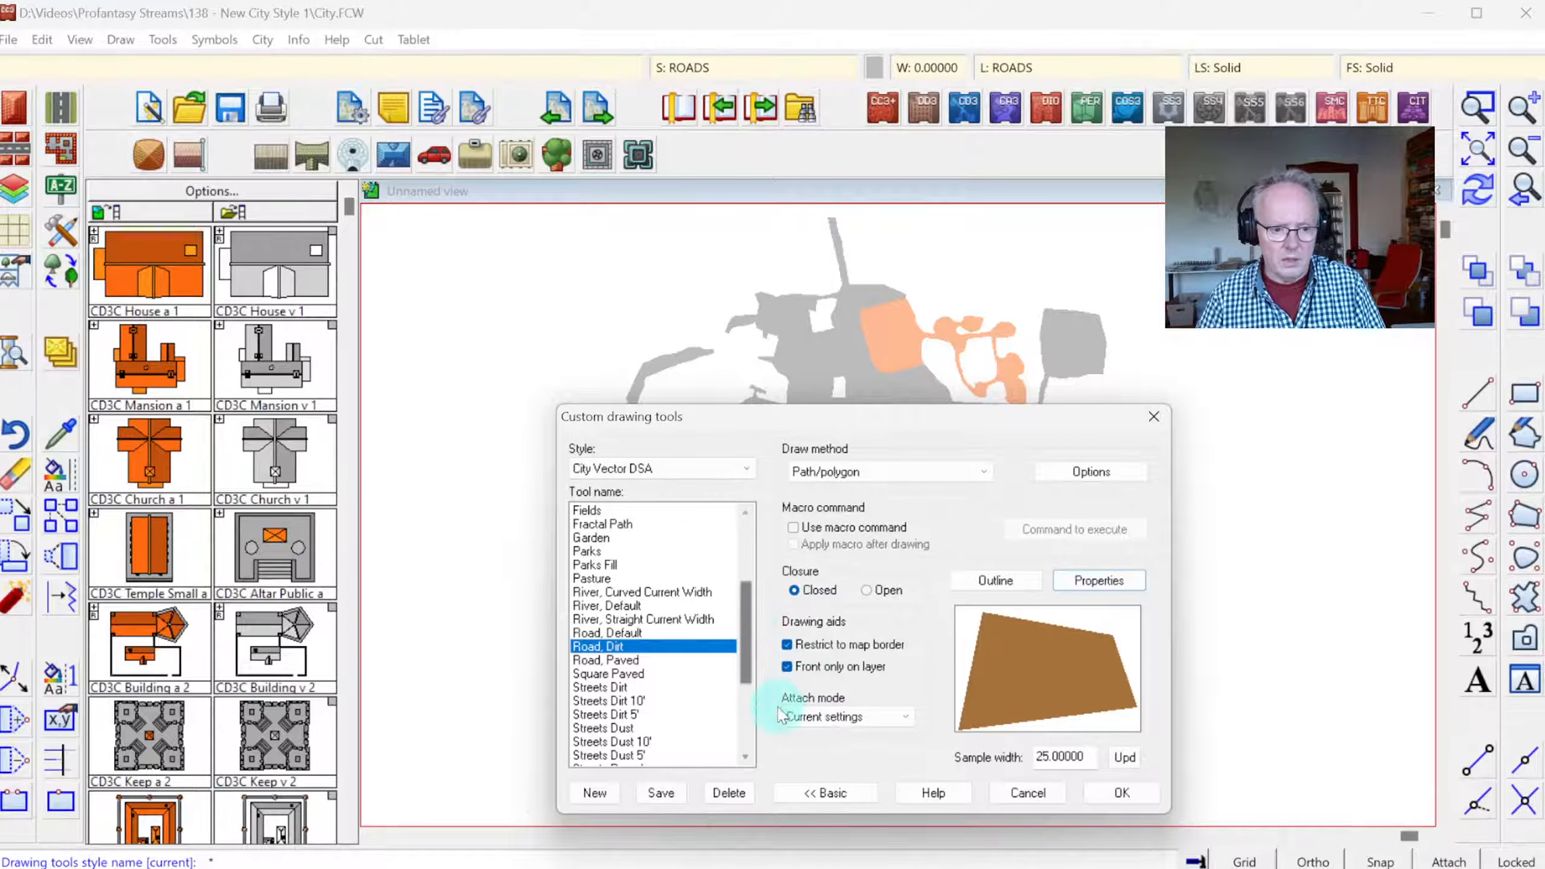
click(592, 793)
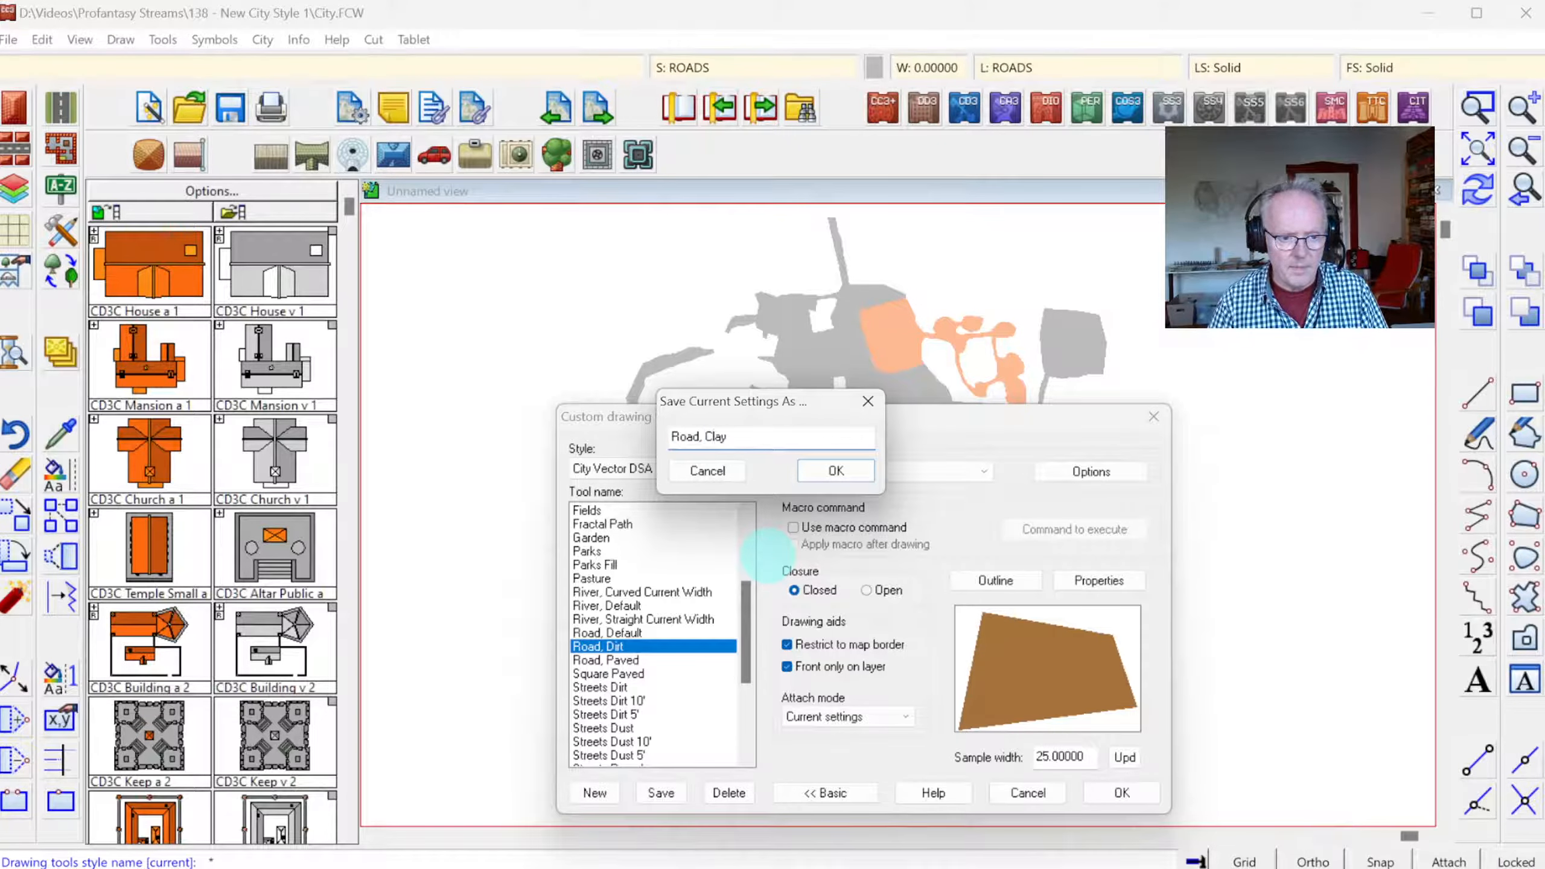
key(Return)
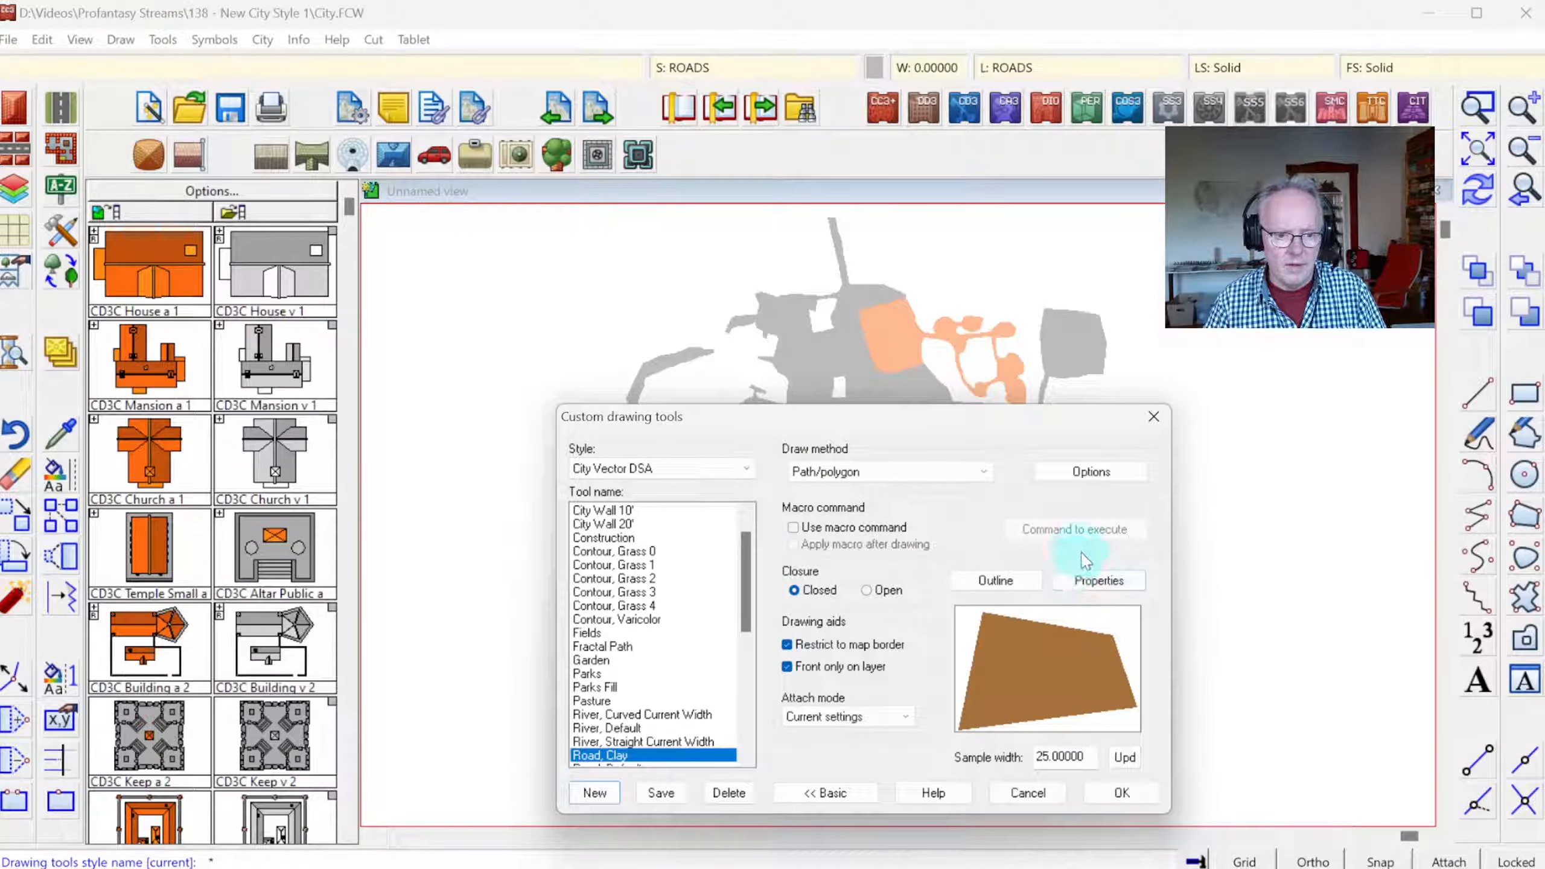
- Set the Road, Clay tool's color to light orange 156 in its properties and save the tool
click(1086, 584)
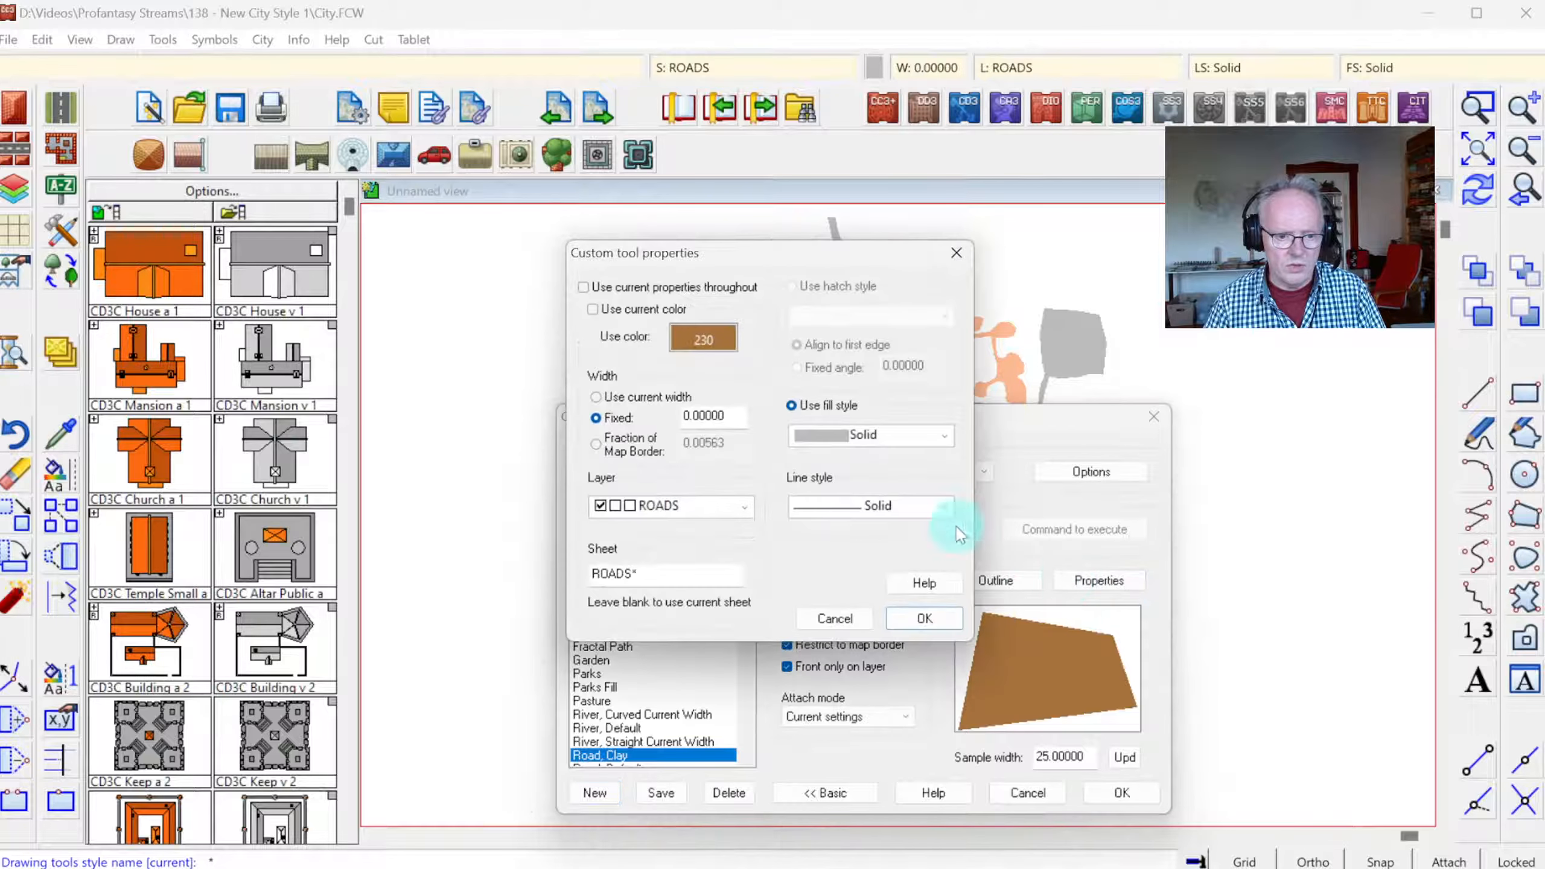
click(699, 336)
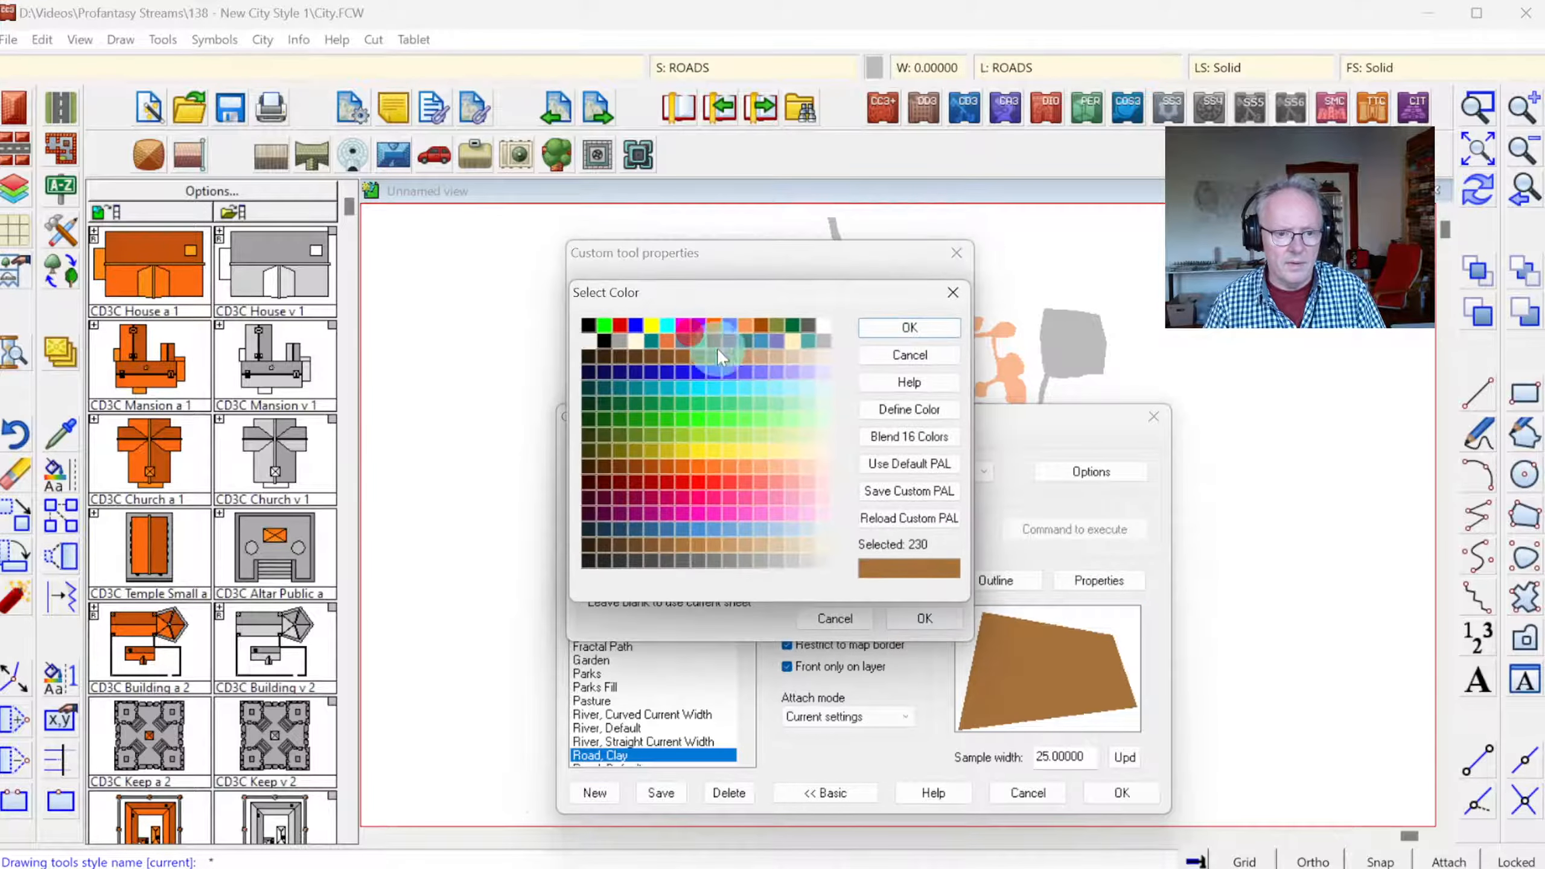
click(789, 461)
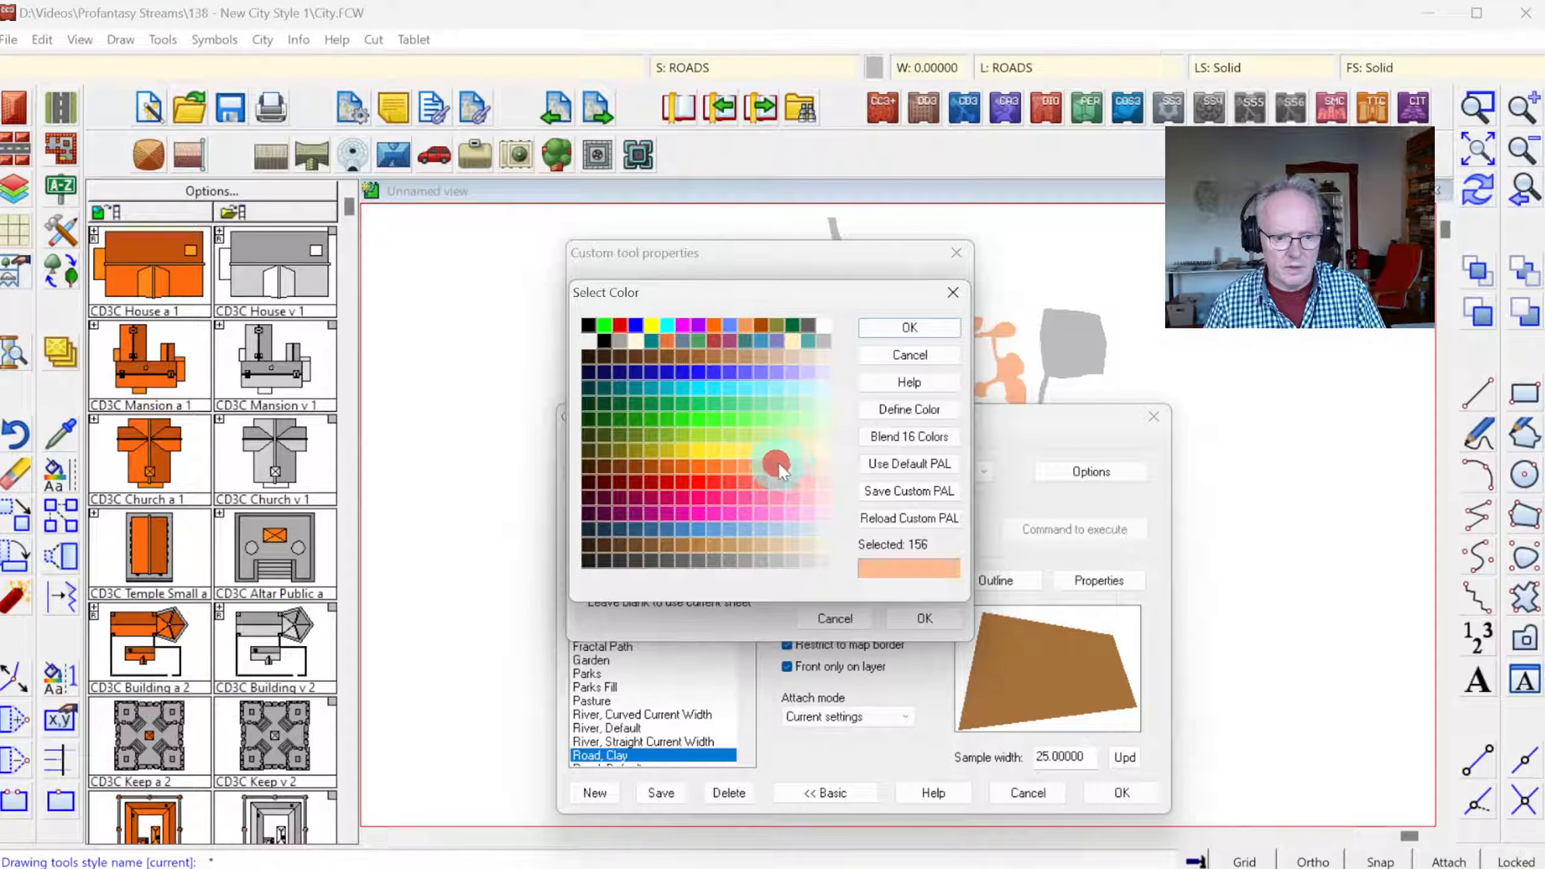
click(912, 329)
click(925, 618)
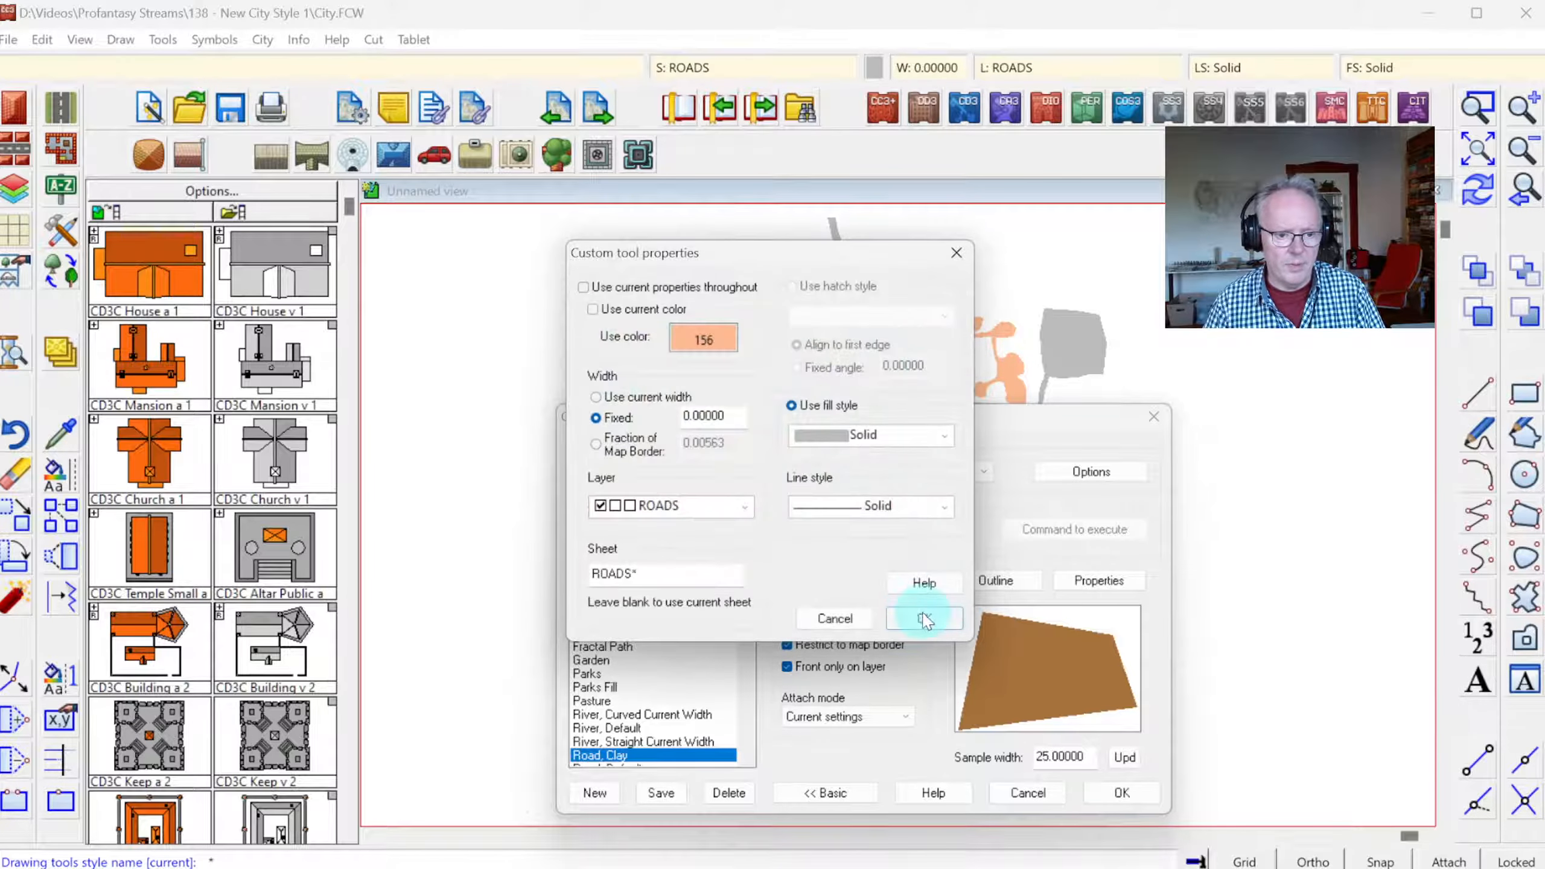
click(662, 793)
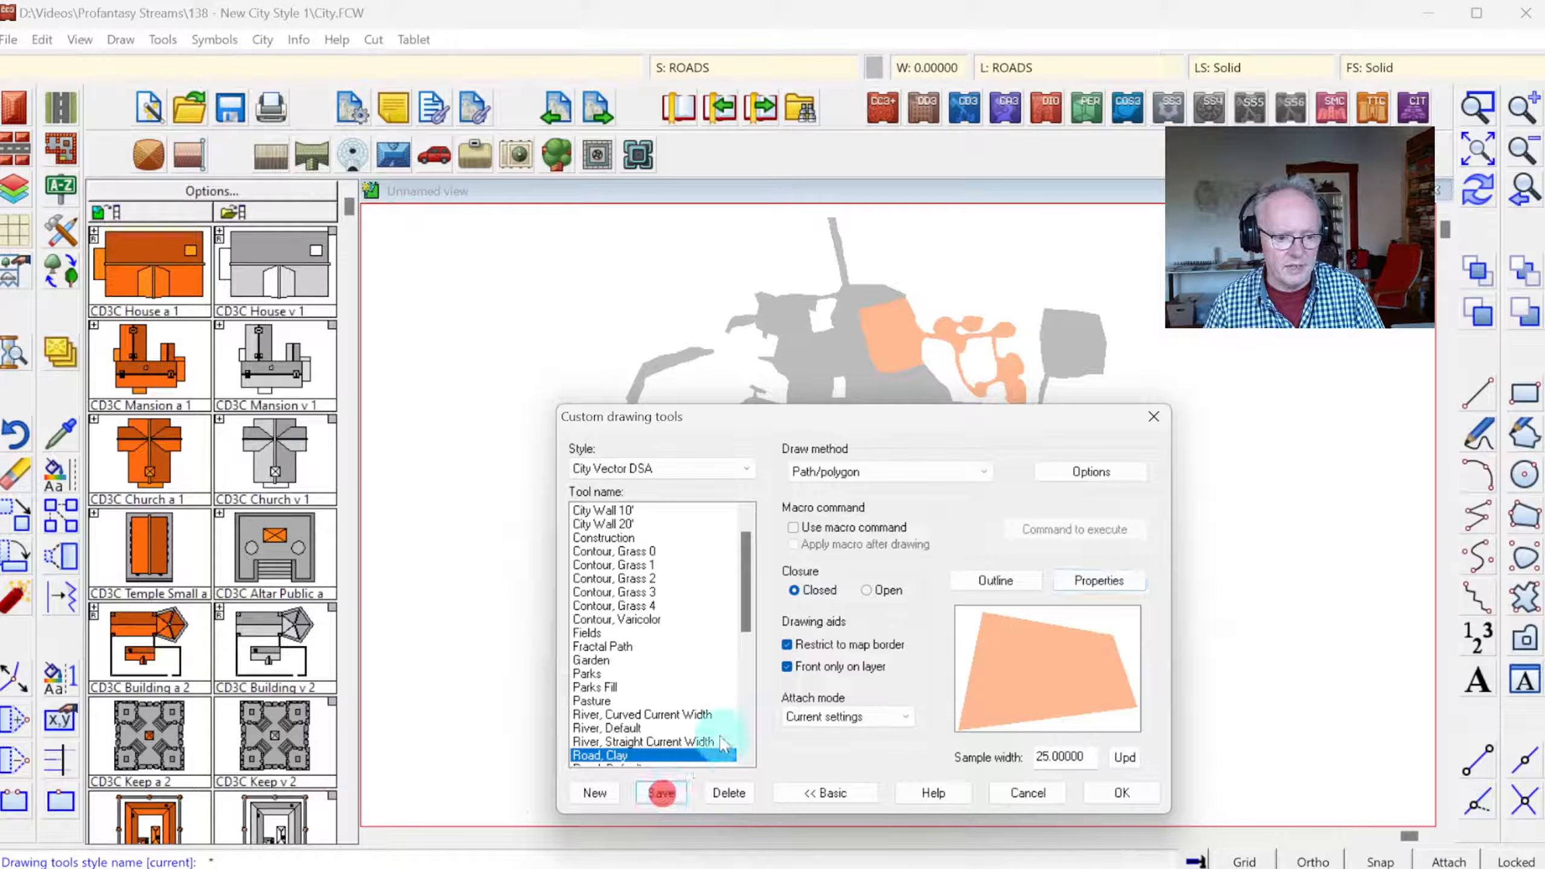
click(1126, 793)
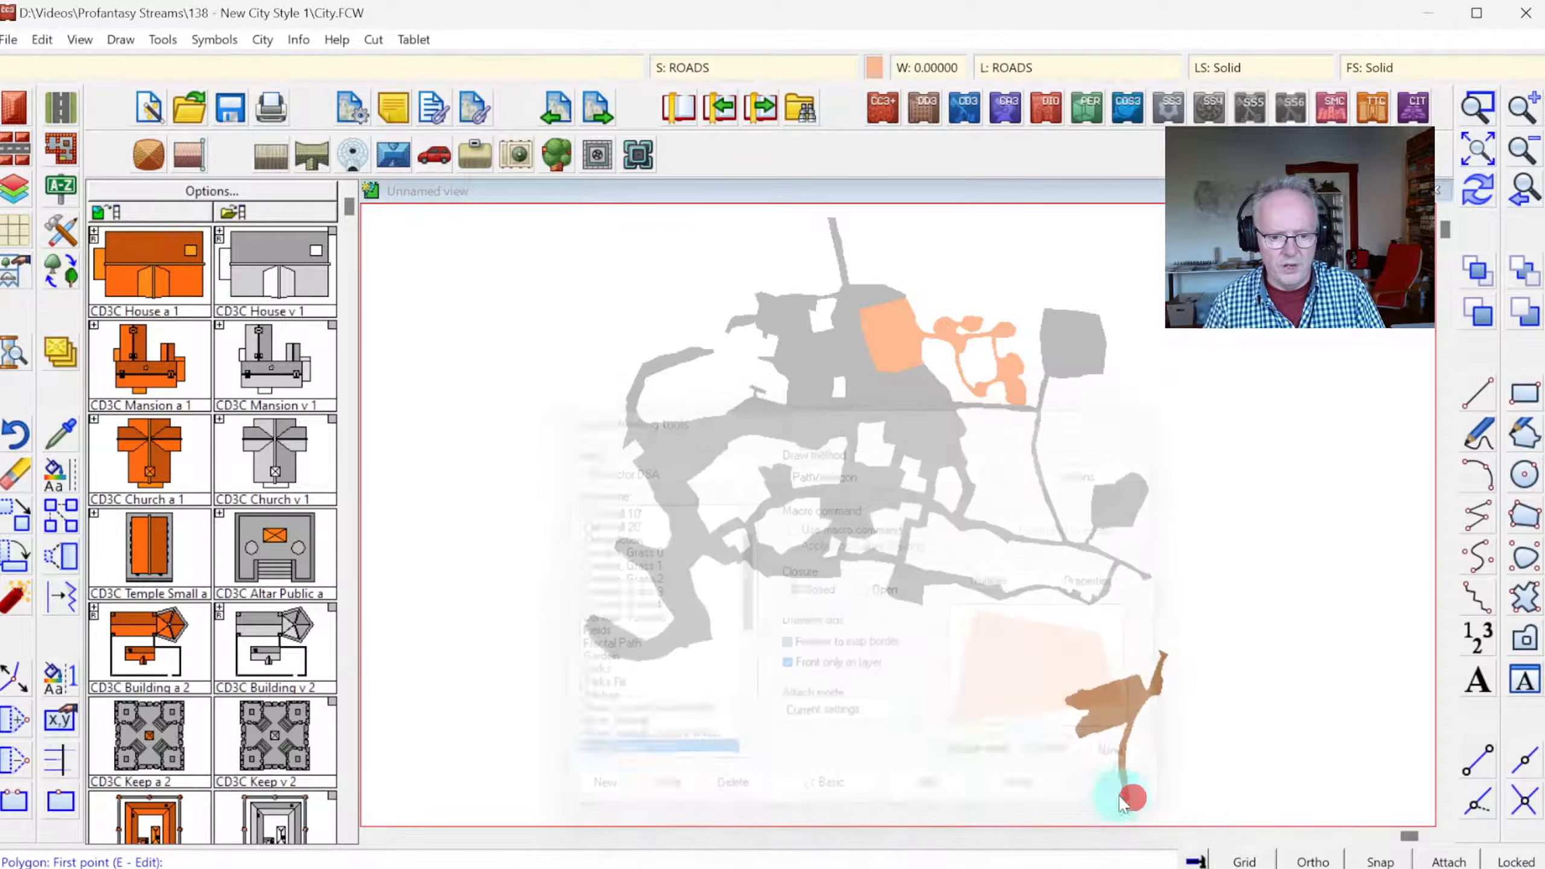
- Check the road tools' sample colors and the color numbers of the brown and light orange roads on the map
click(63, 104)
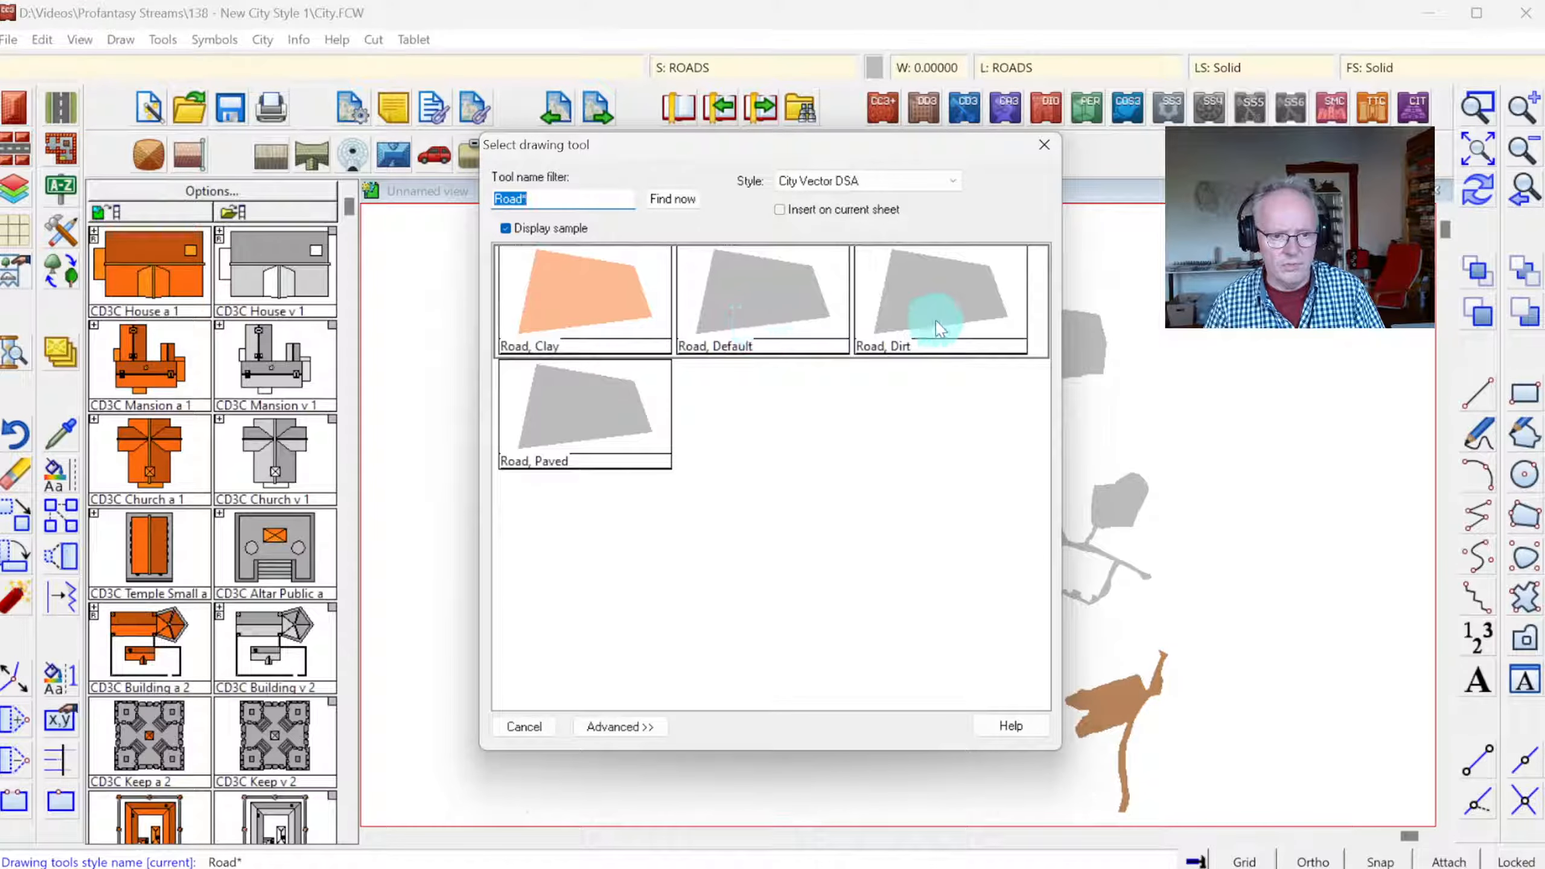
click(1046, 145)
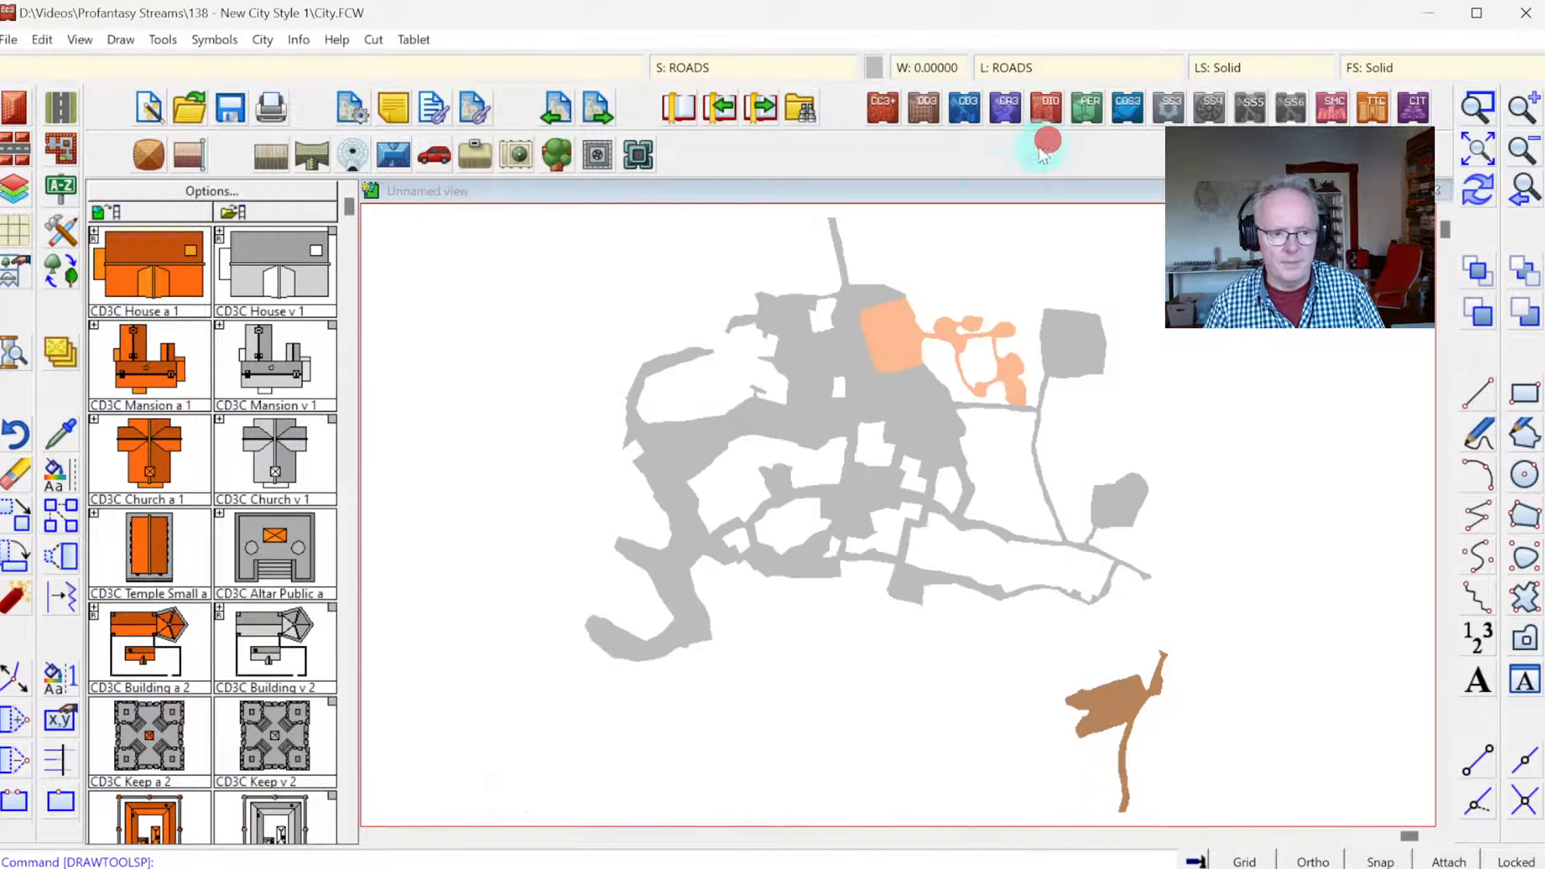
click(62, 435)
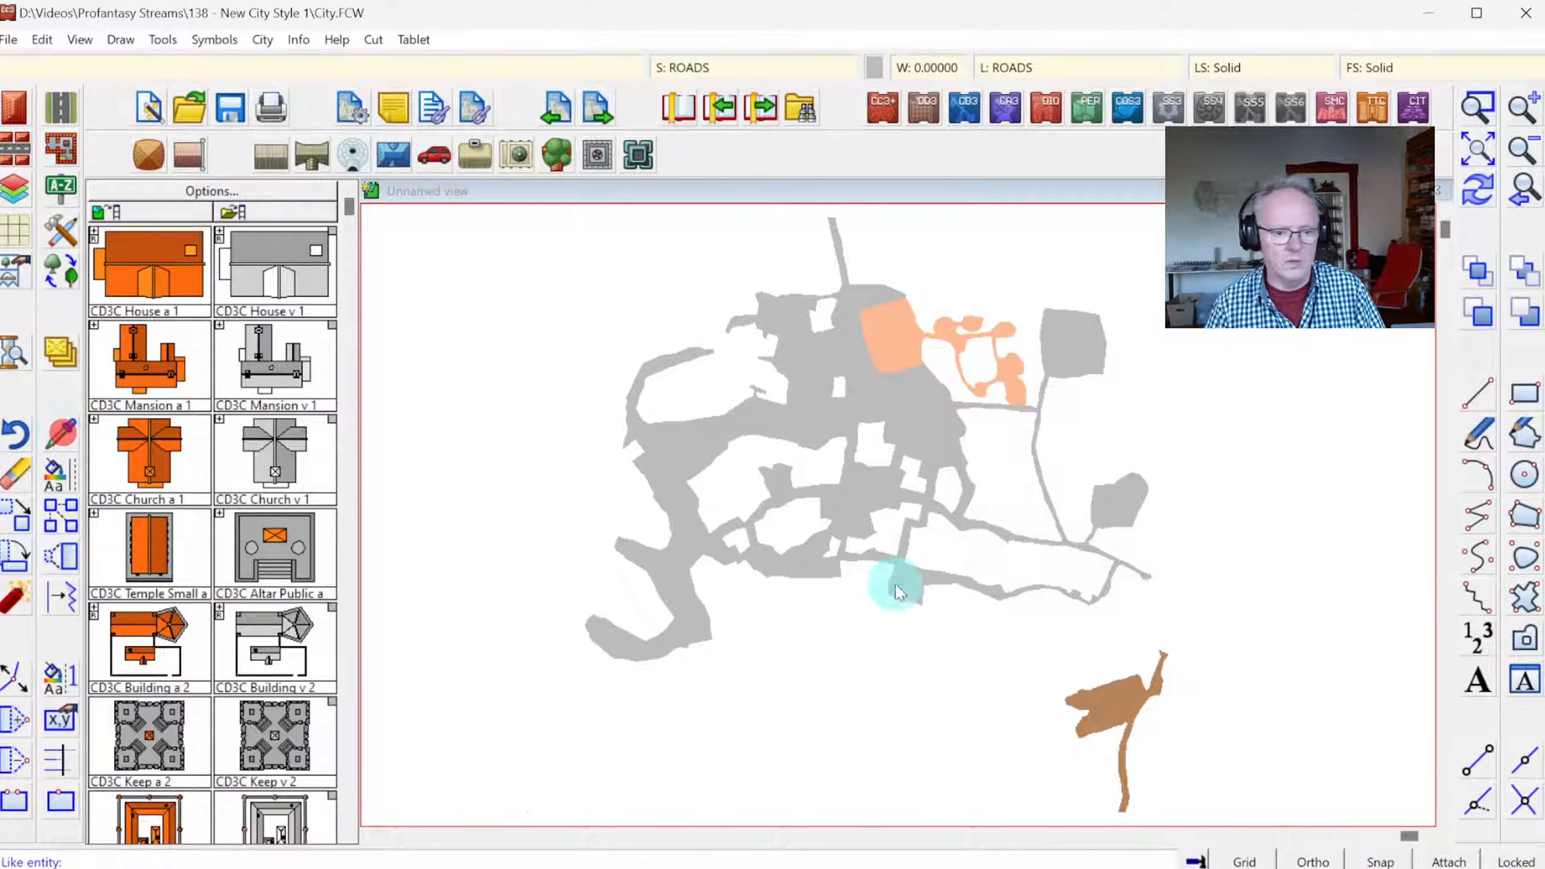
click(1107, 674)
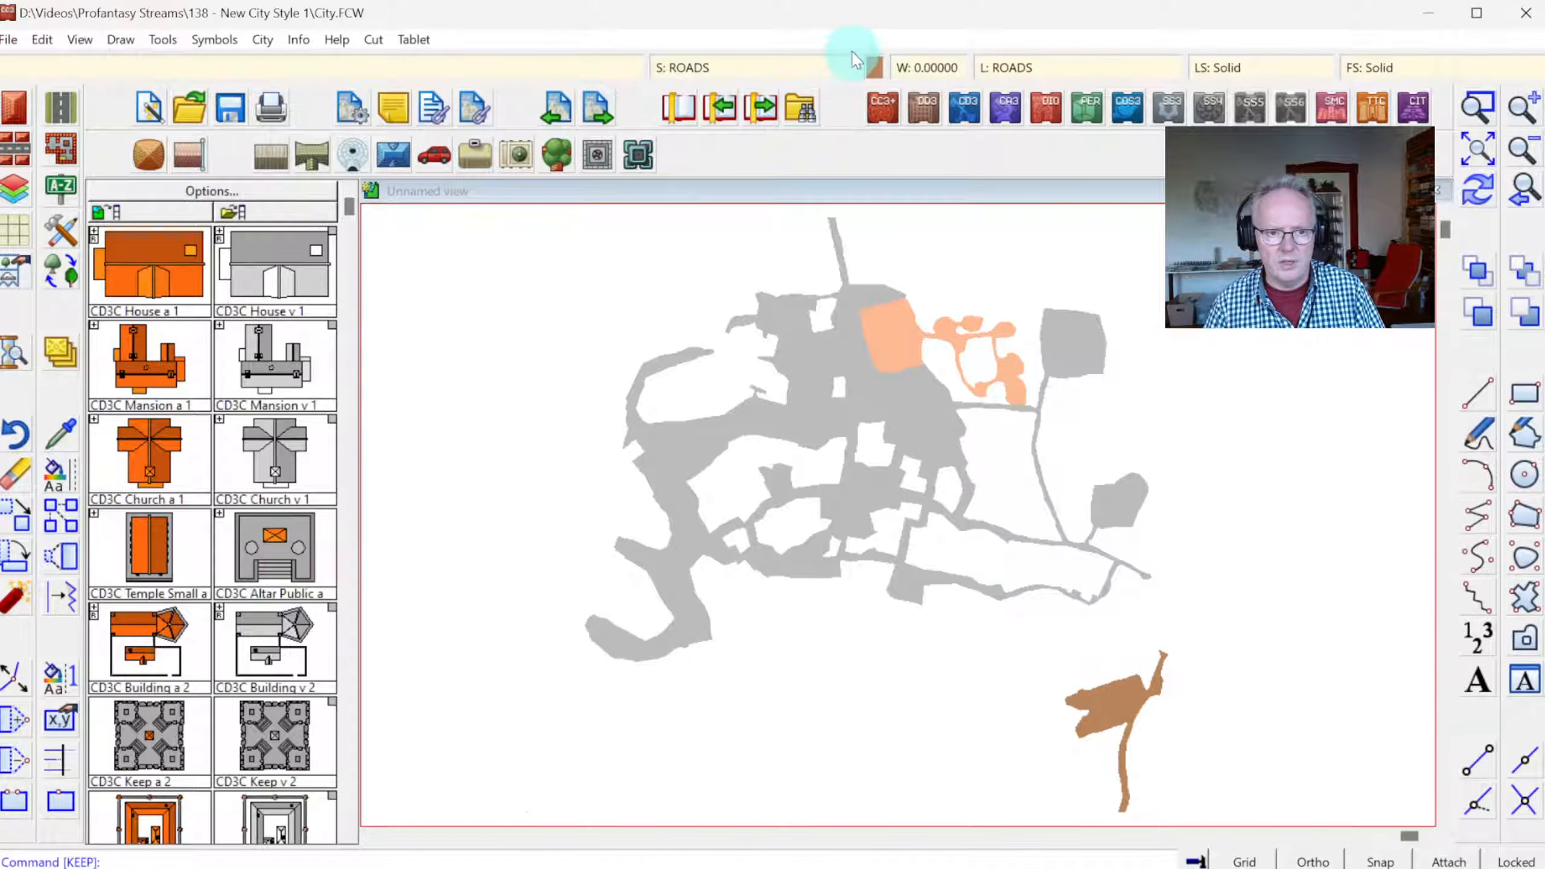
click(873, 65)
click(751, 538)
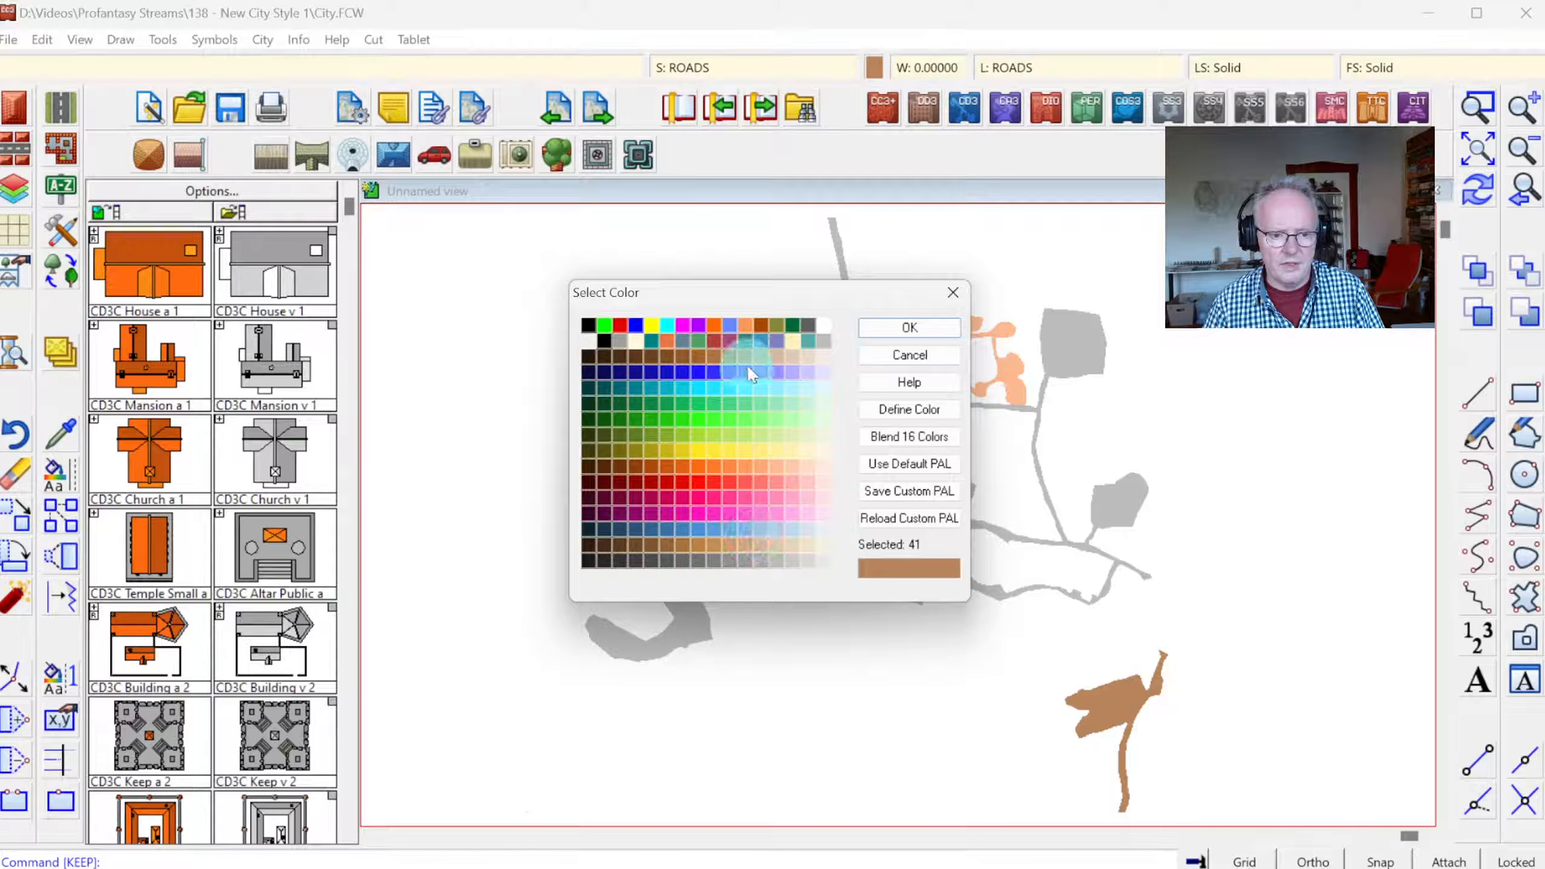
click(934, 331)
click(1024, 311)
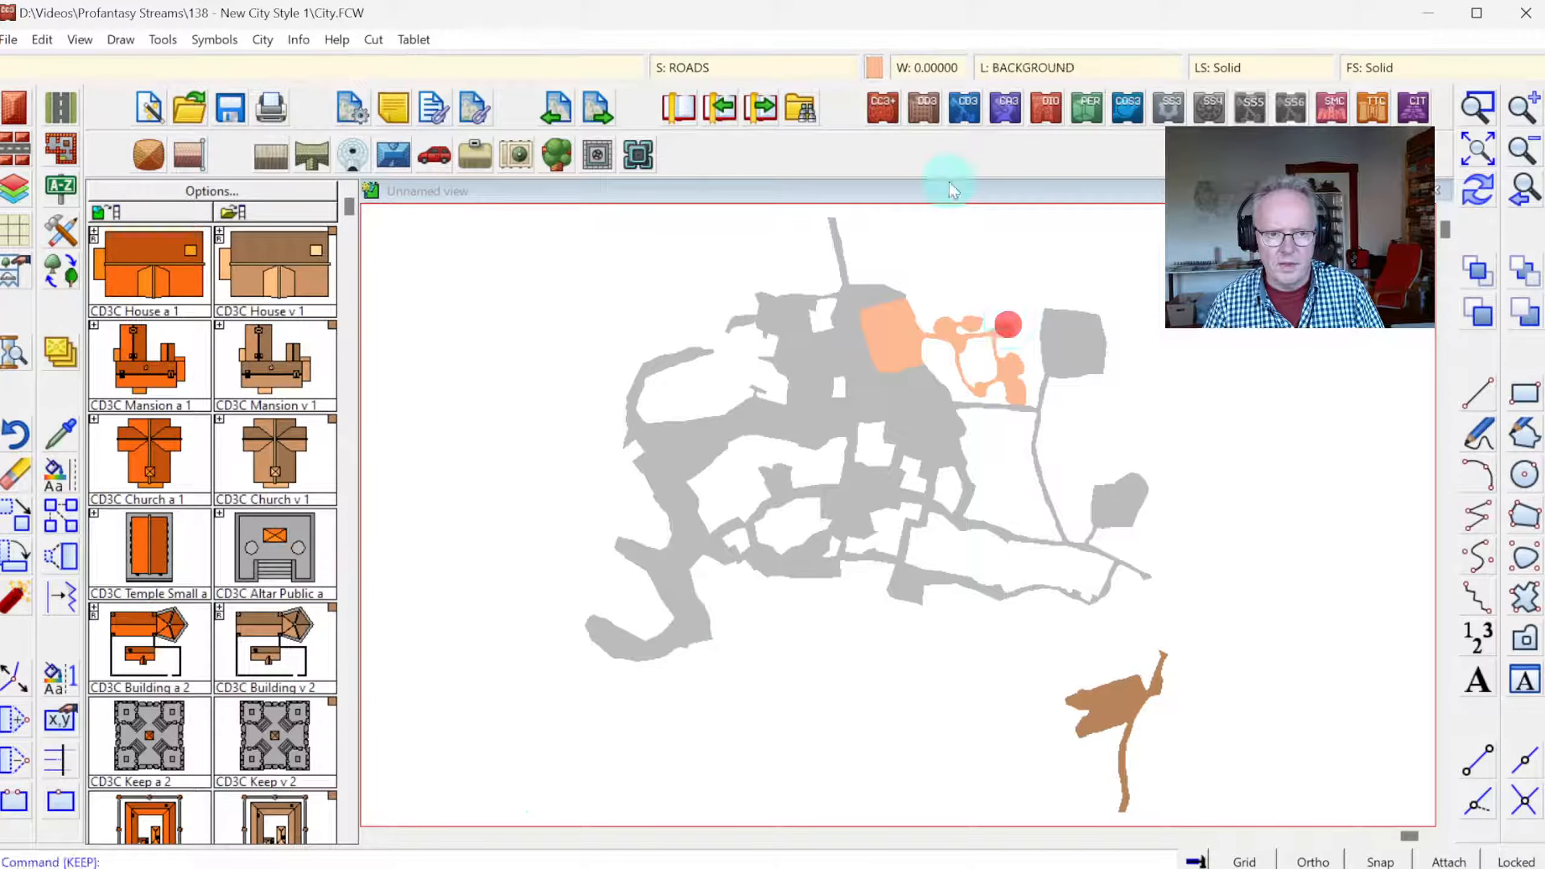
click(875, 67)
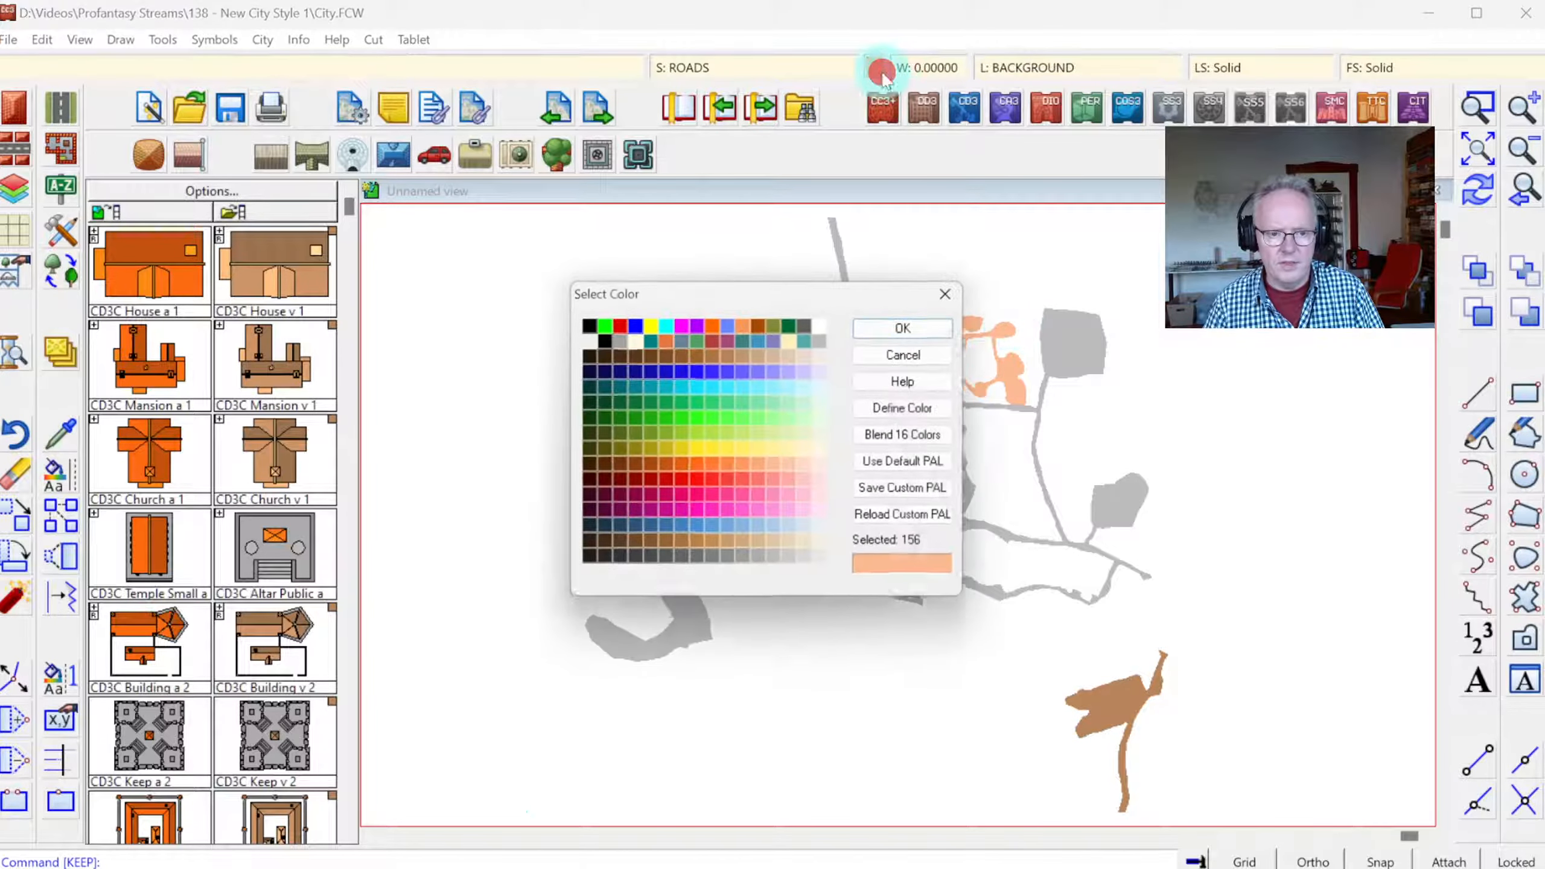
click(910, 327)
click(834, 314)
- Inspect the Road, Clay tool's properties in the advanced drawing tool settings without changing them
click(69, 123)
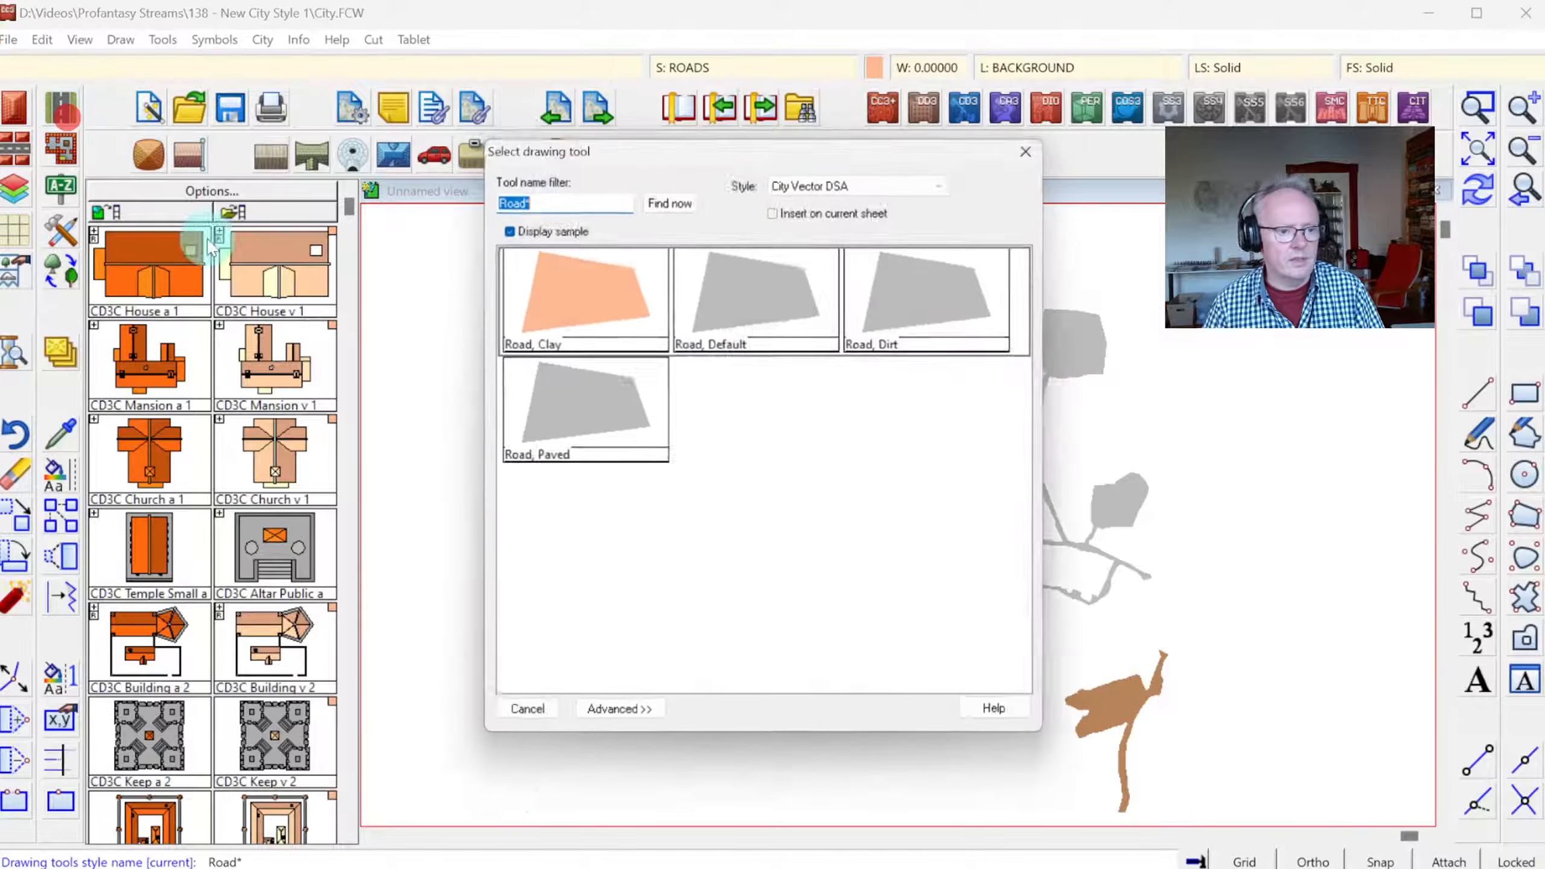
click(620, 722)
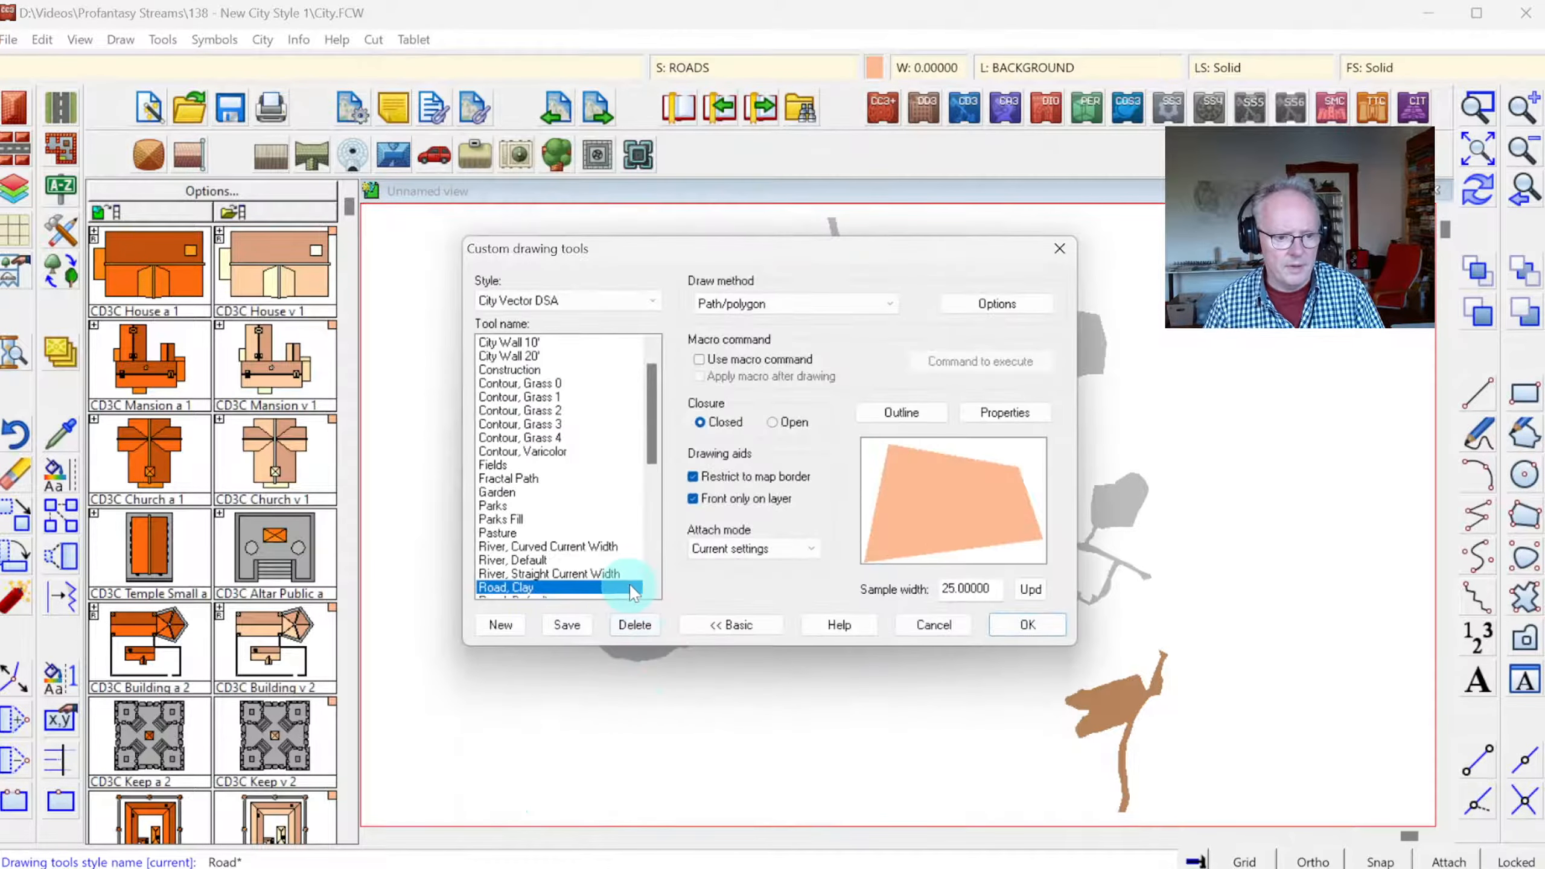
click(1002, 412)
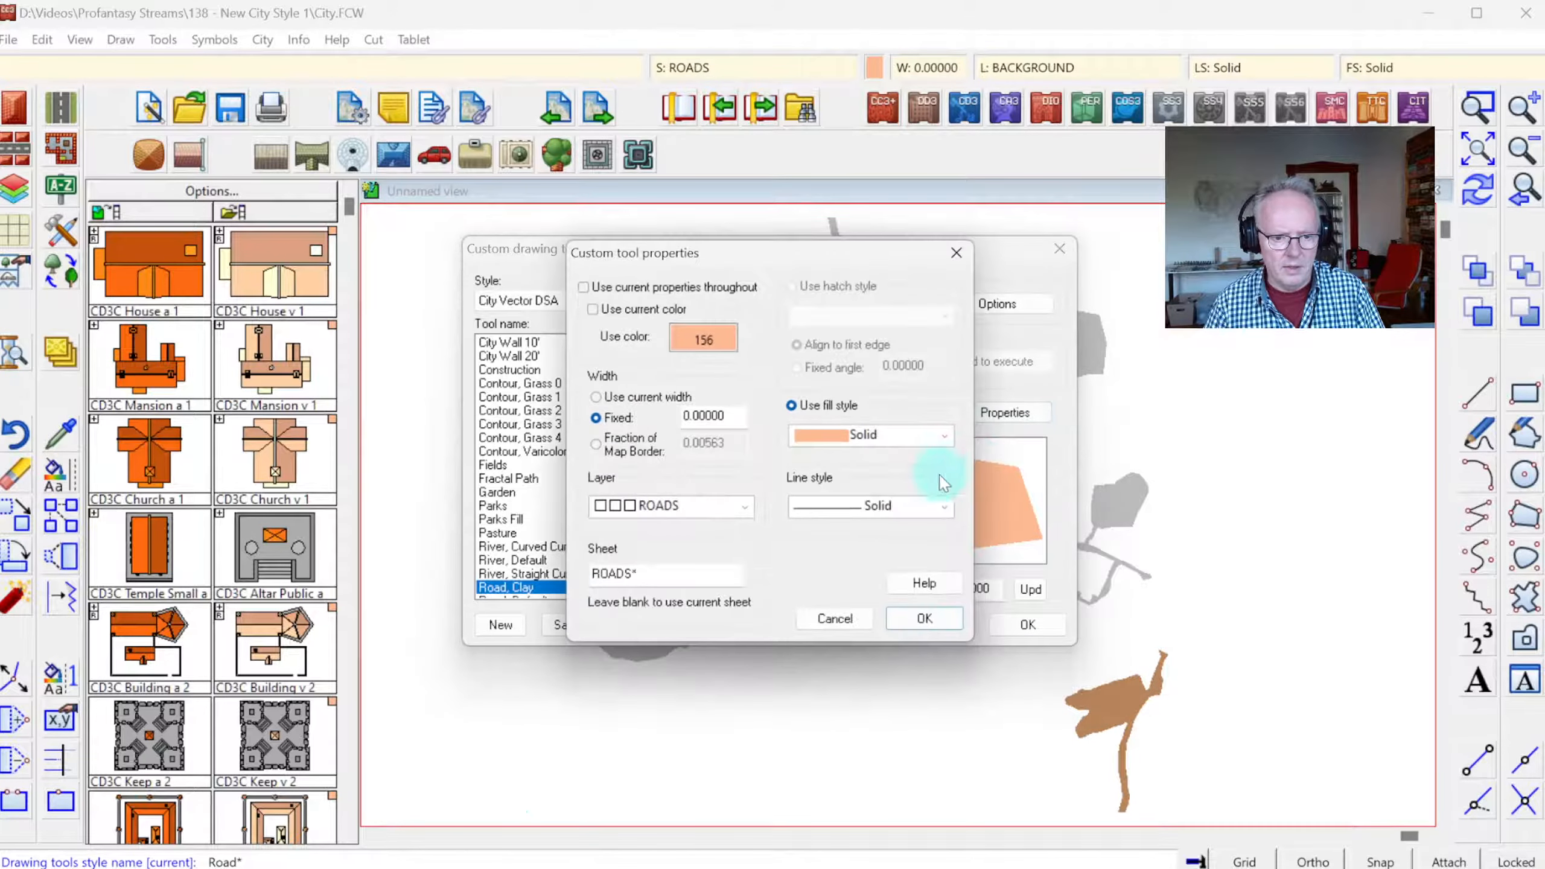
click(836, 617)
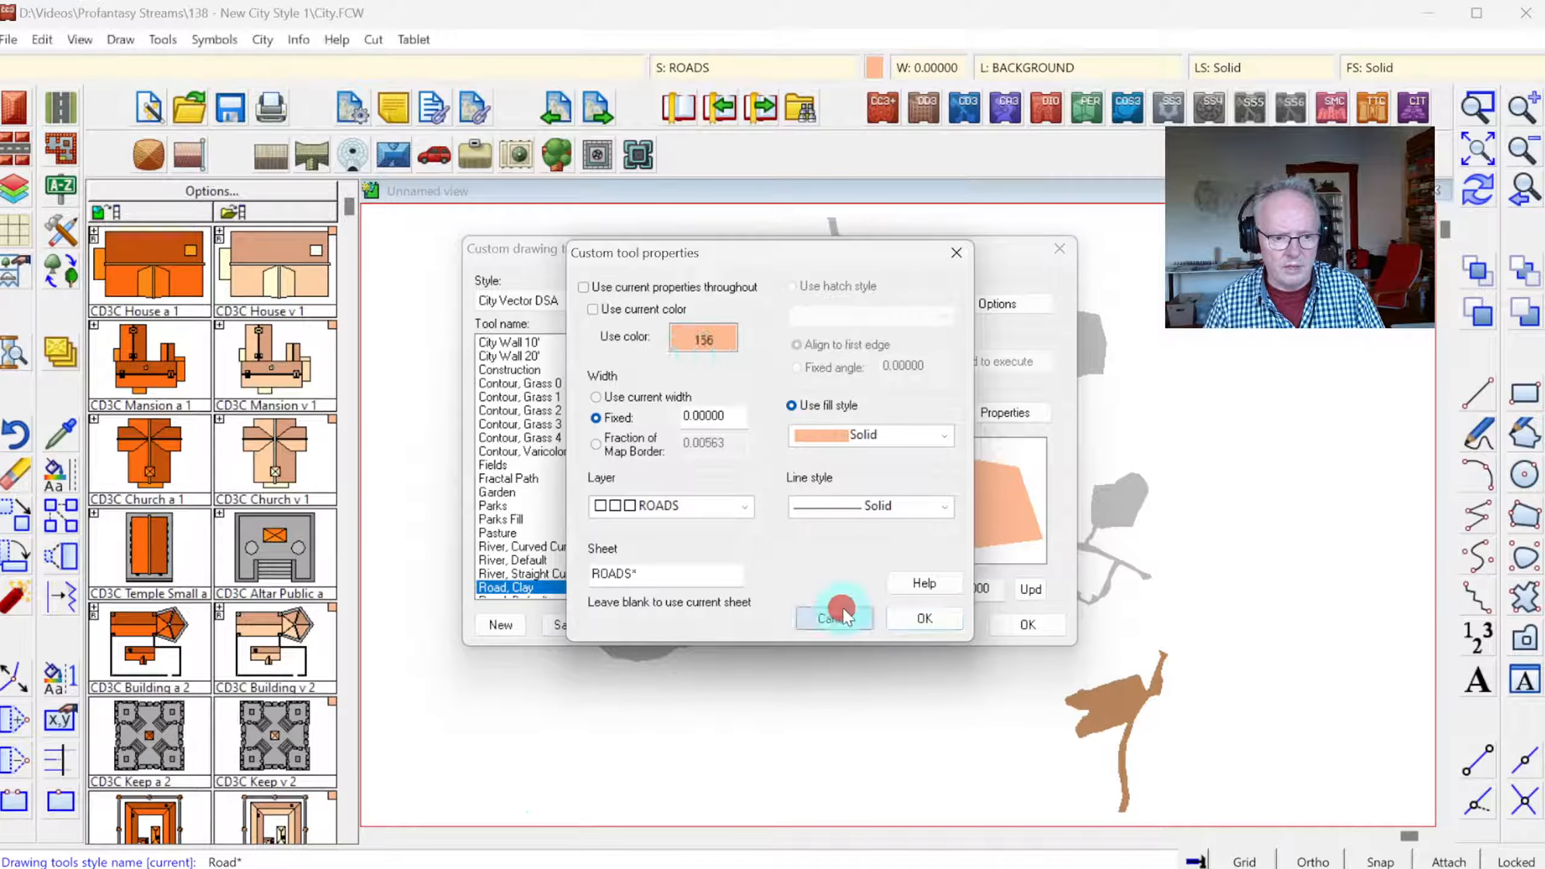
scroll(660, 395, down, 1)
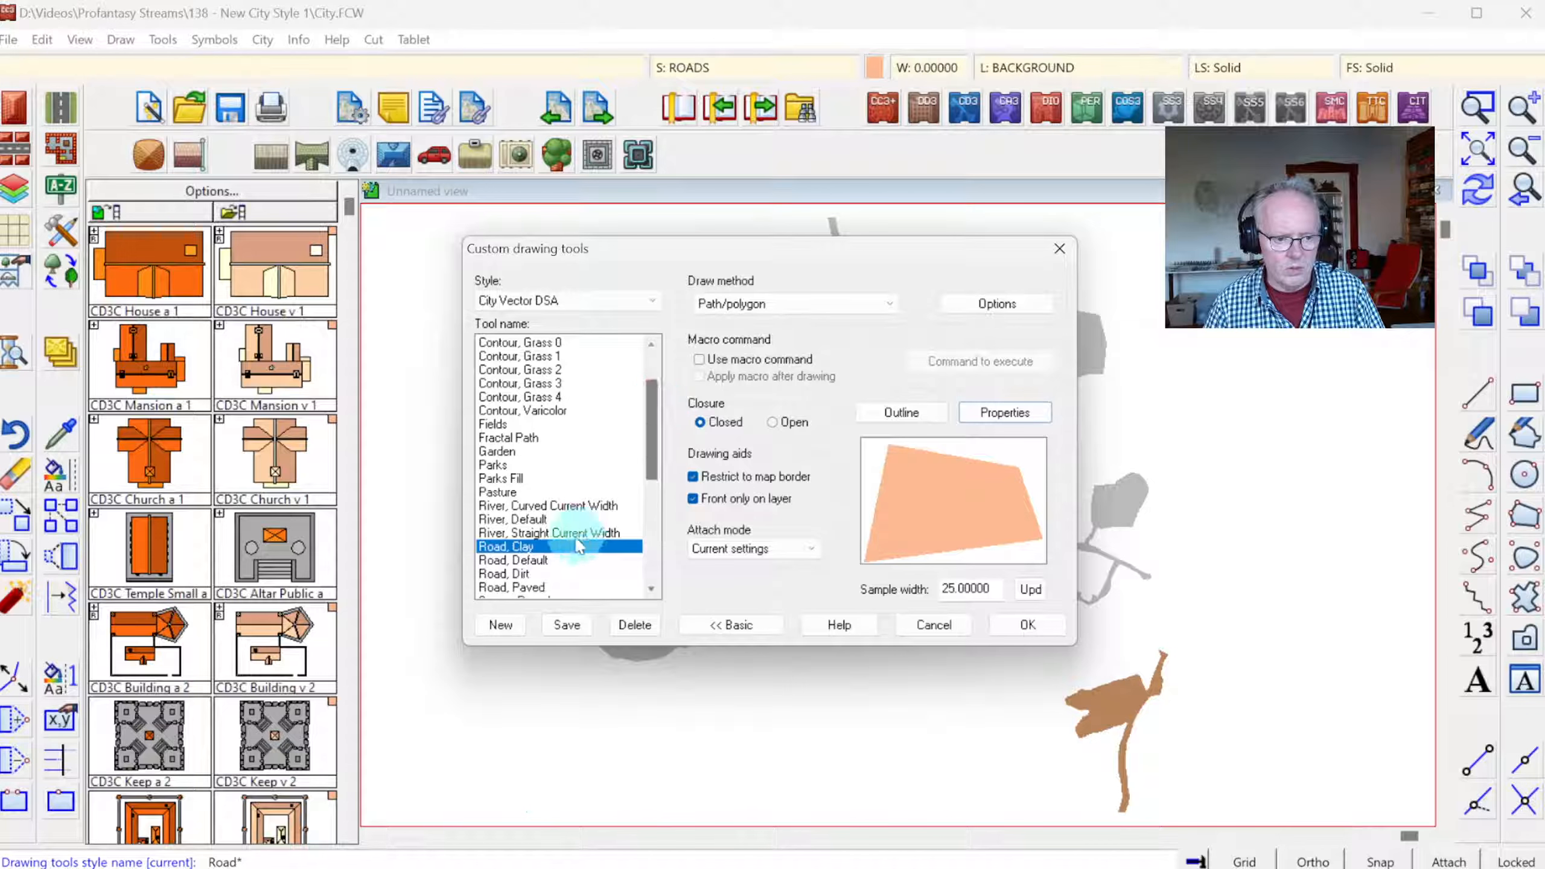
- Set the Road, Dirt tool's color to brown 41, save it, and check its sample among the road tools
click(531, 577)
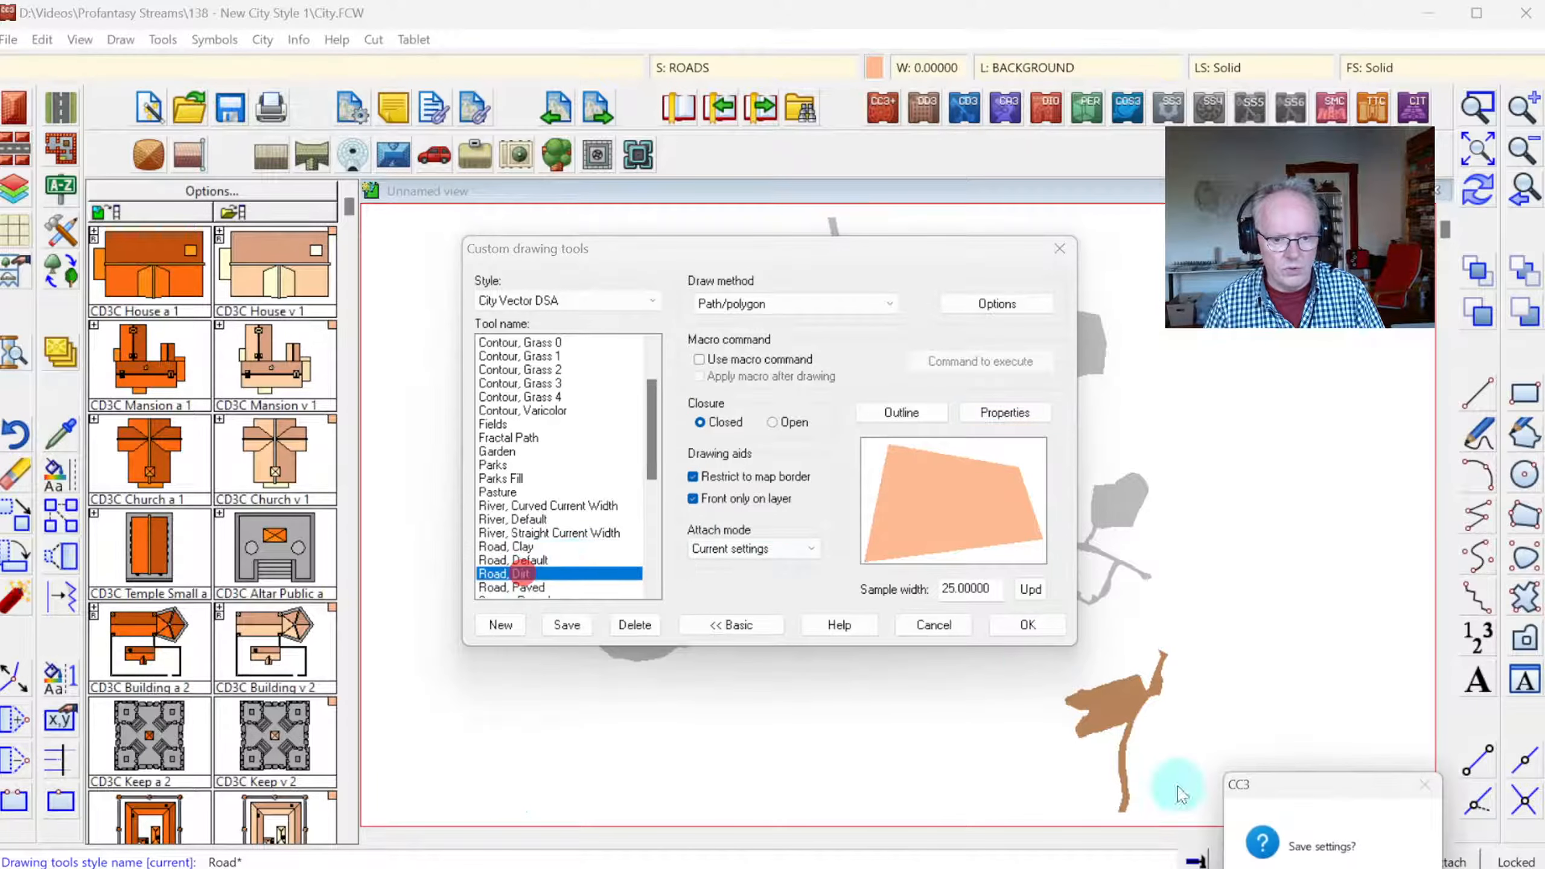
click(1196, 599)
click(1005, 413)
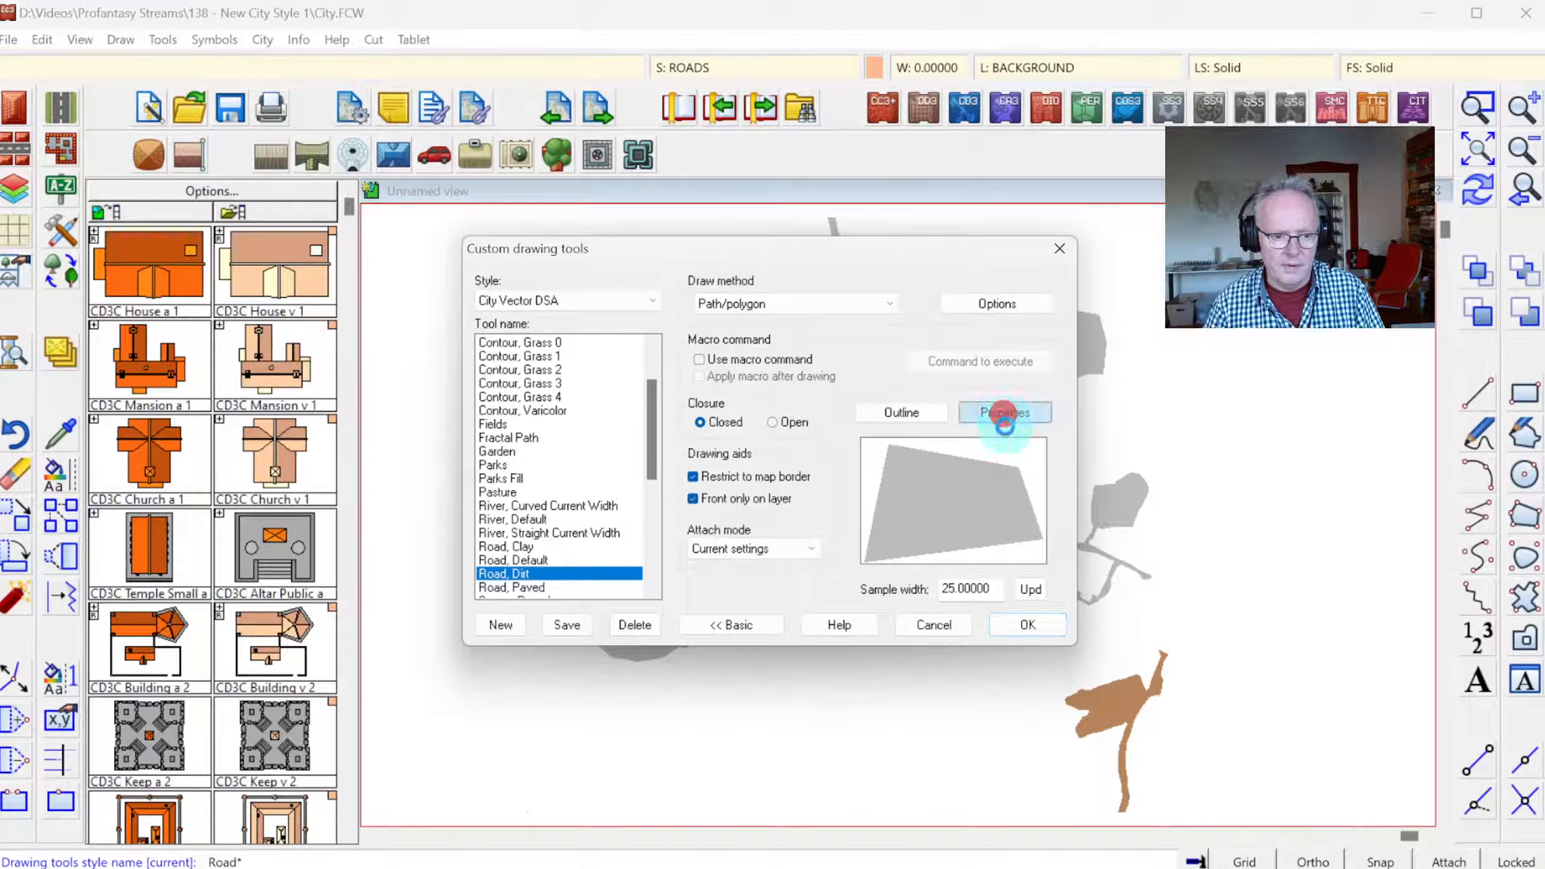
click(706, 341)
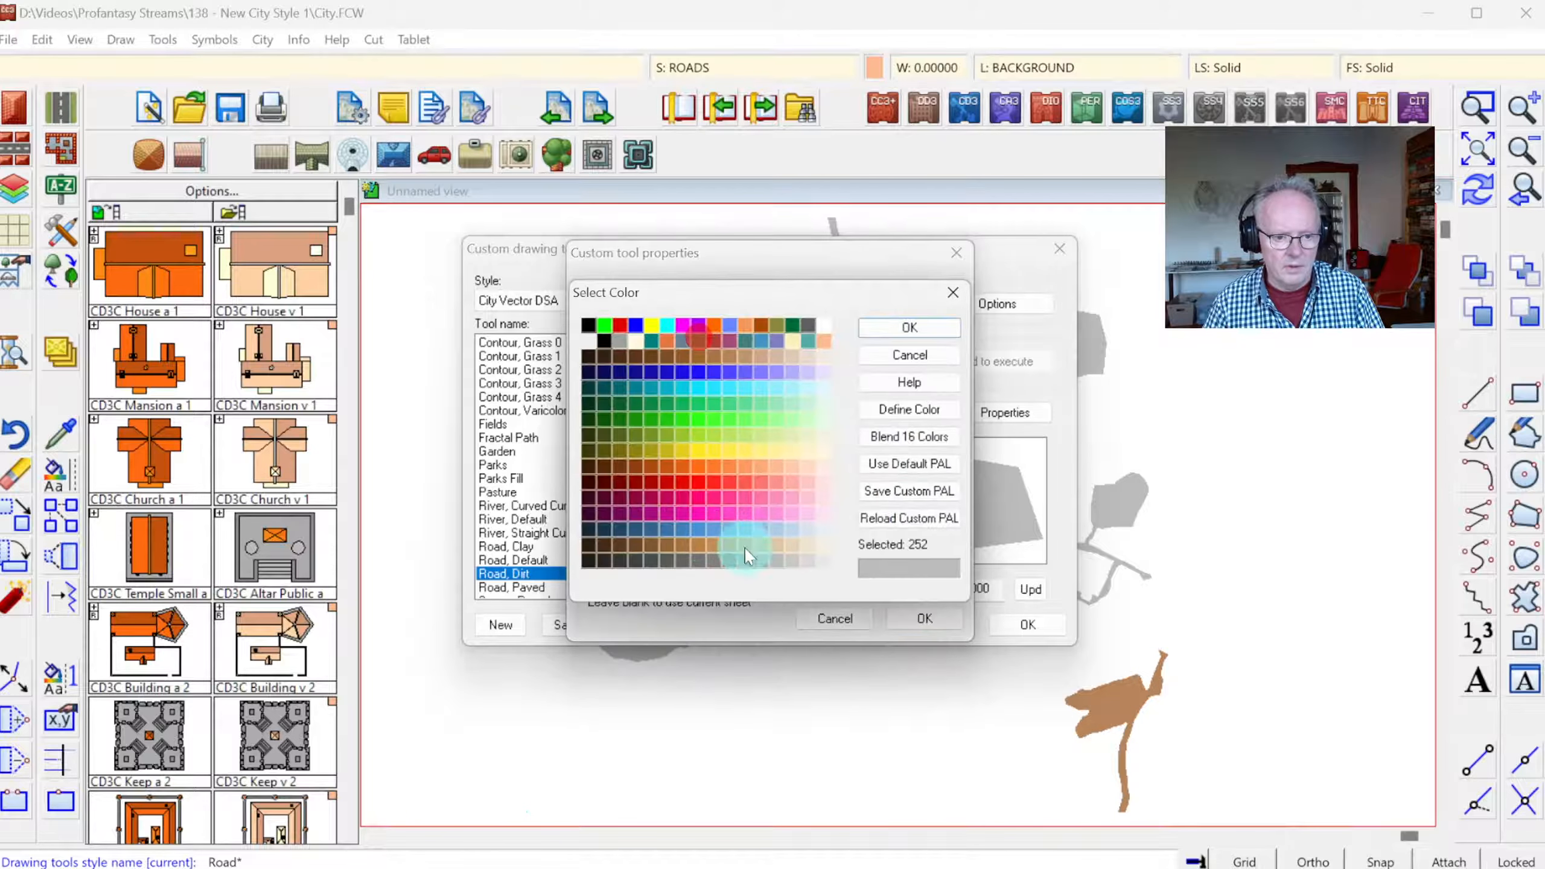
click(746, 350)
click(734, 352)
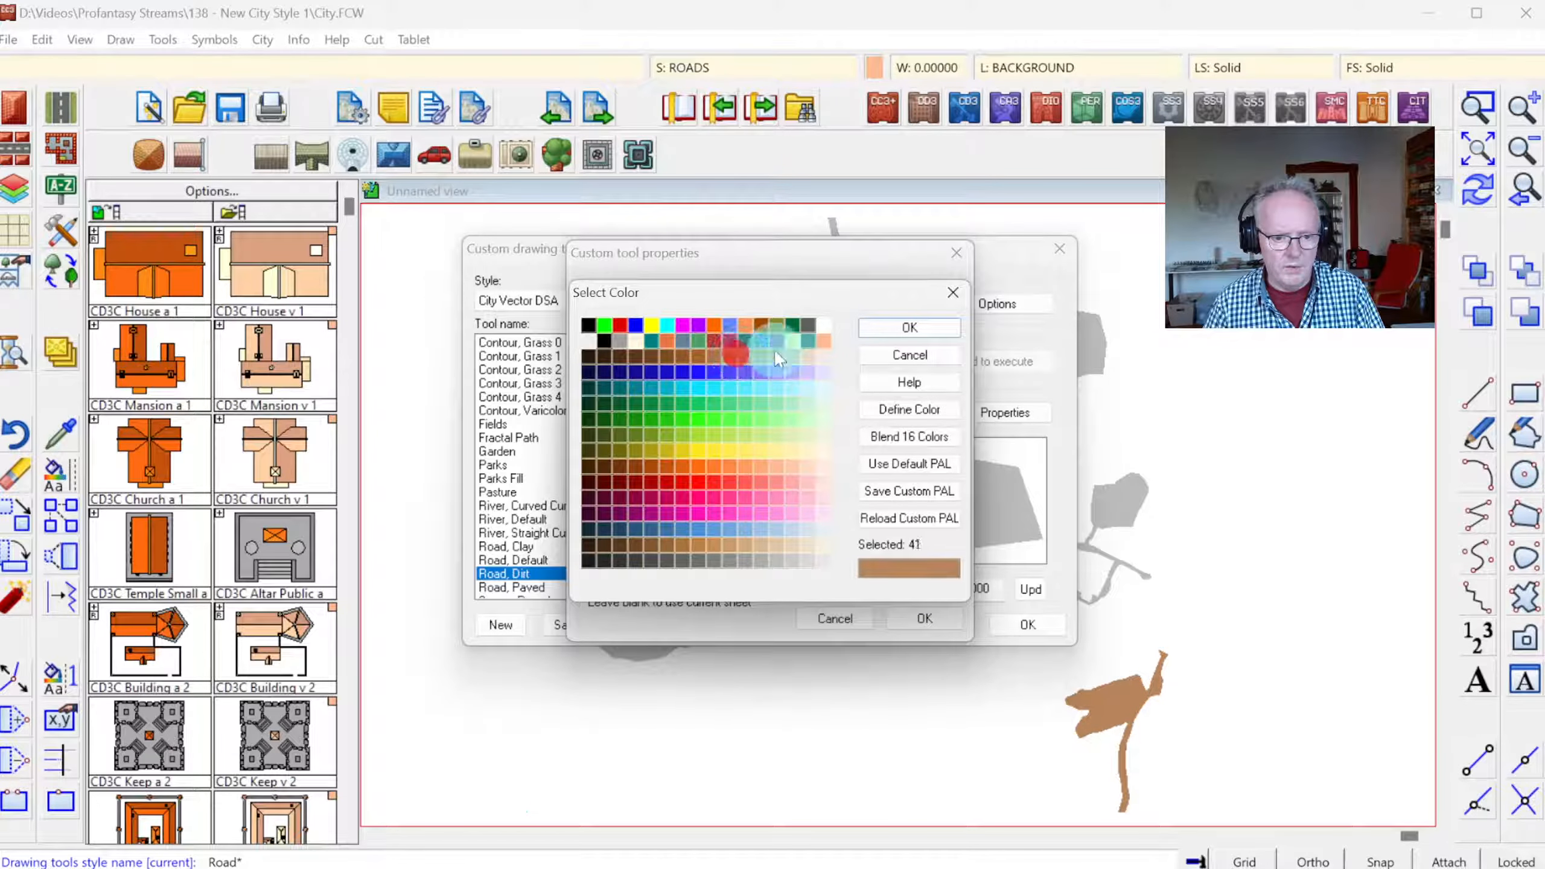
click(910, 328)
click(924, 619)
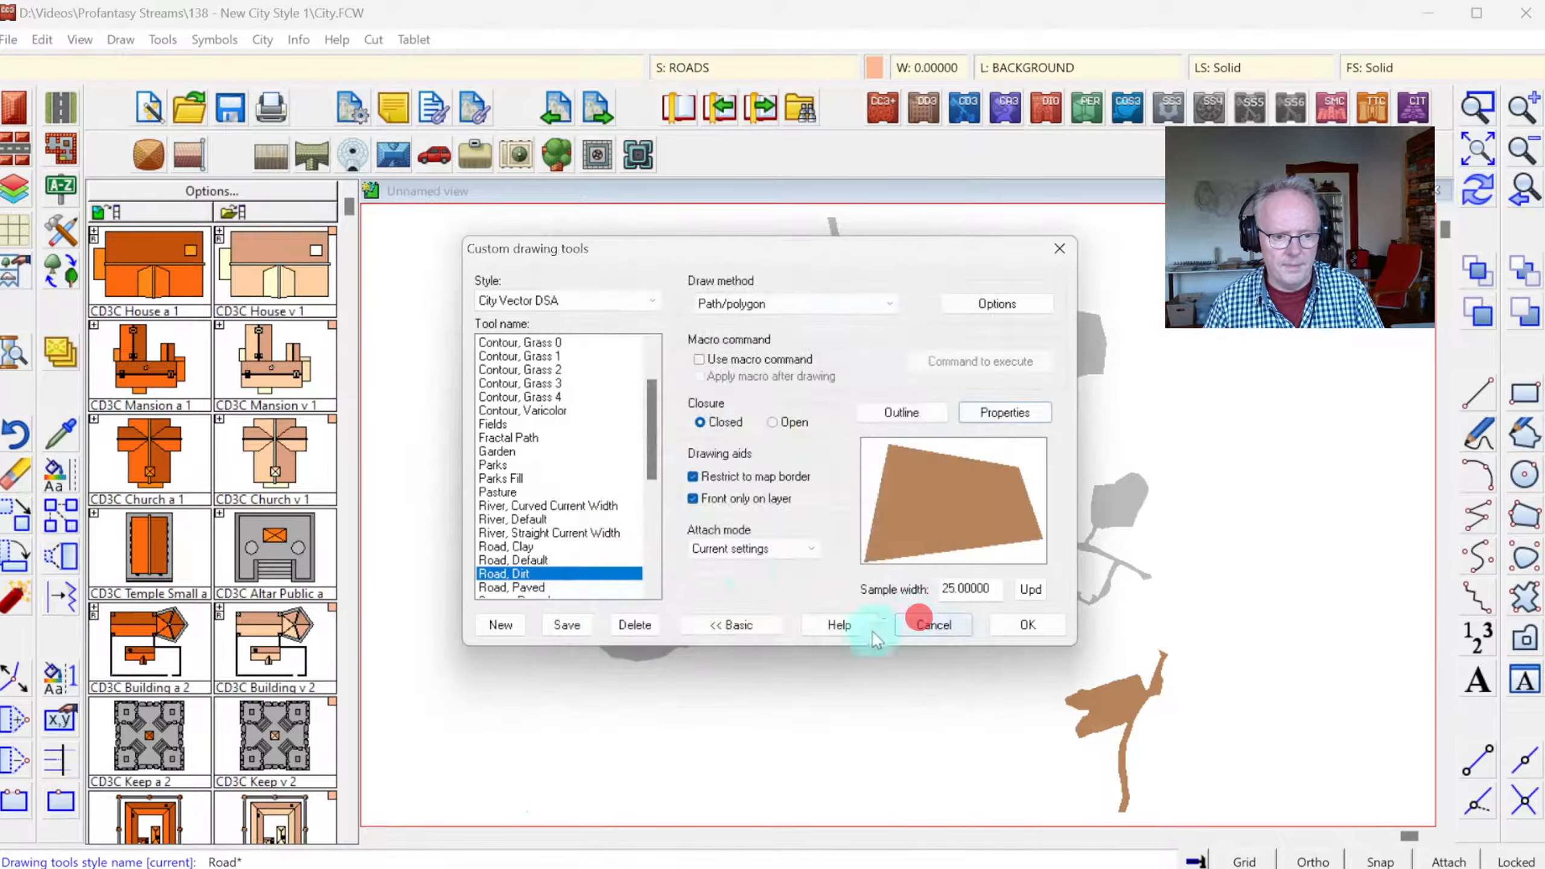
click(1028, 623)
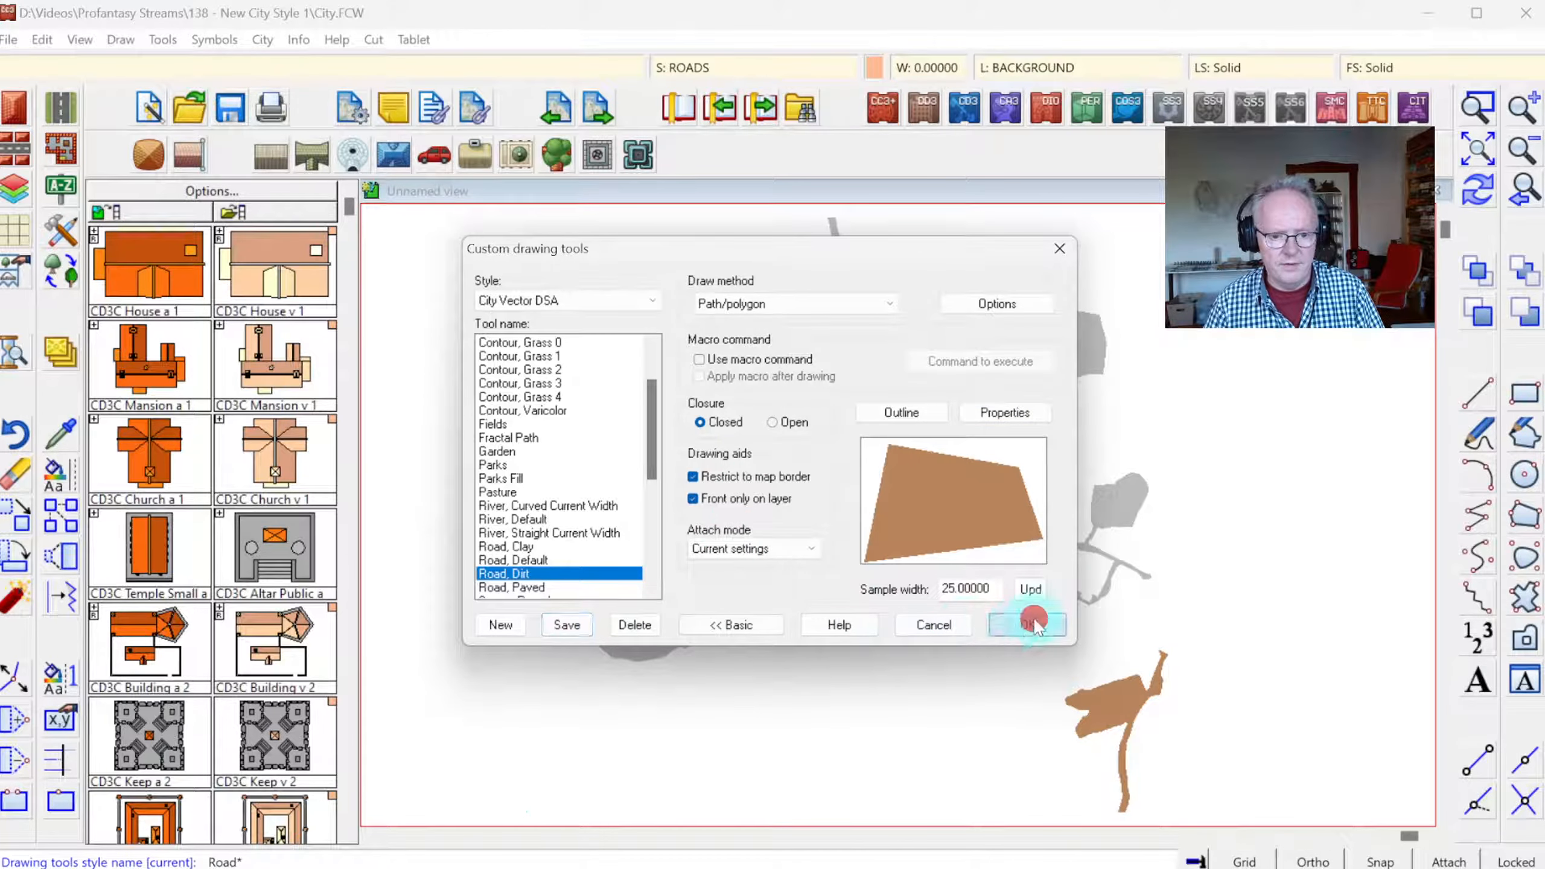
click(55, 110)
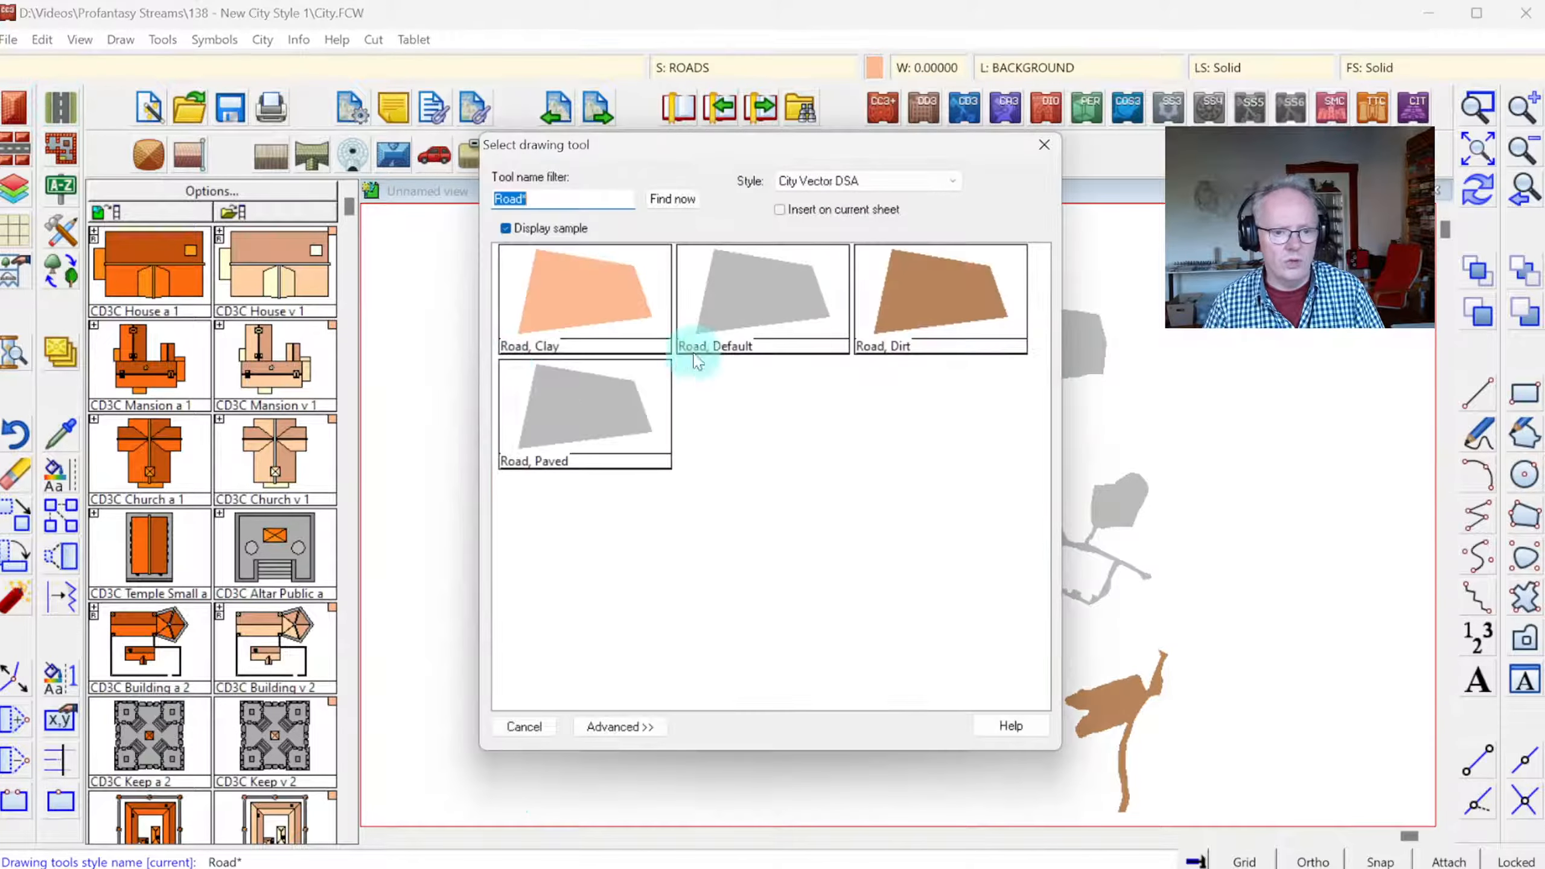
click(1044, 145)
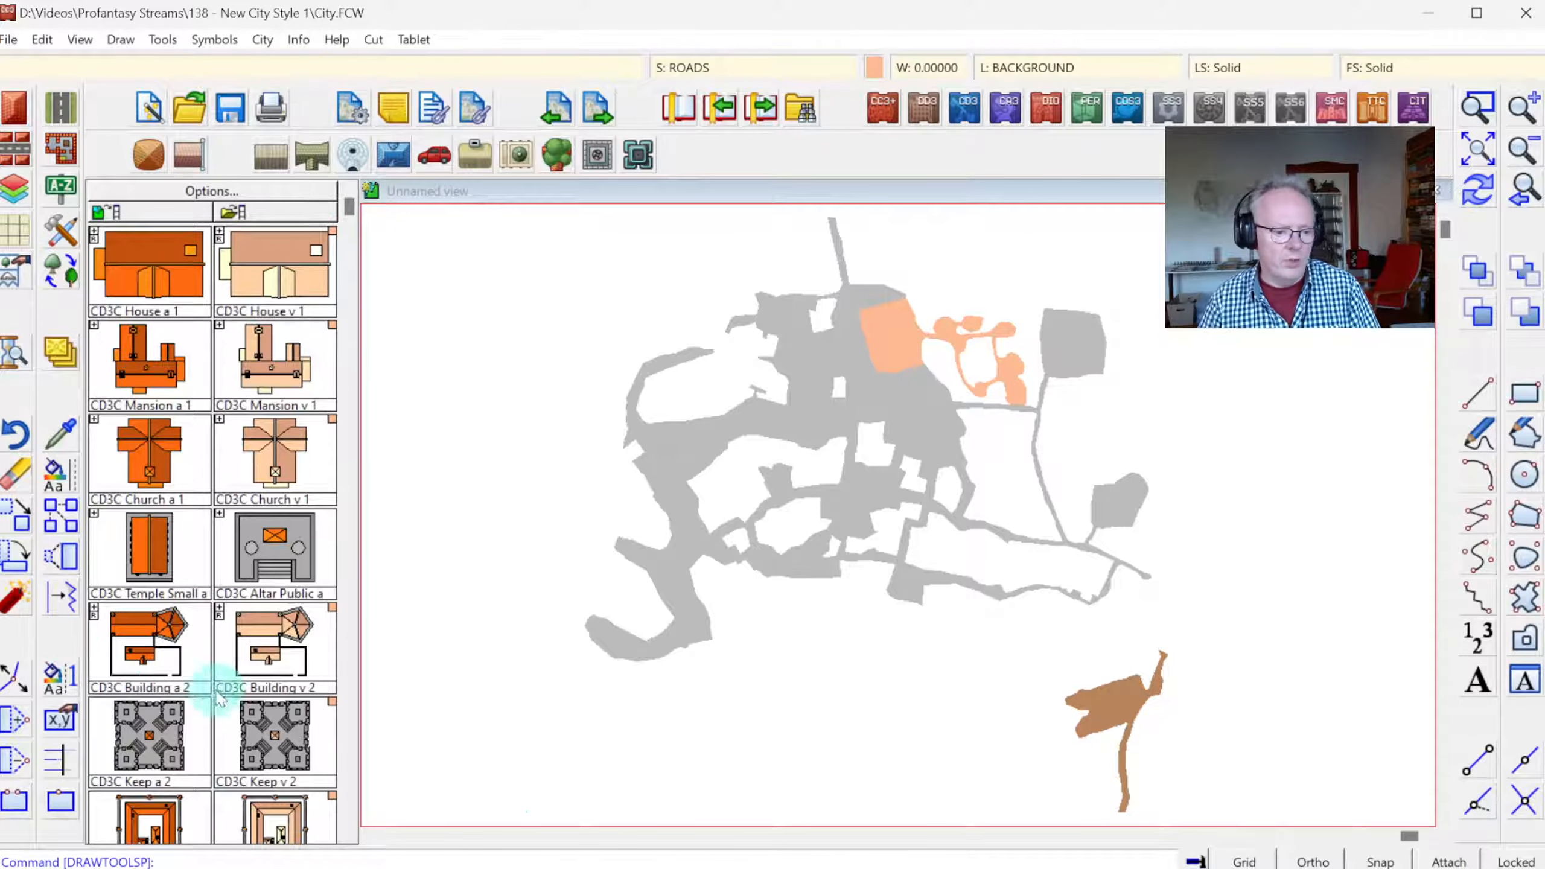
- Advance through the map sheets to COASTLINE and adopt the coastline outline's properties as the current drawing settings
right_click(71, 369)
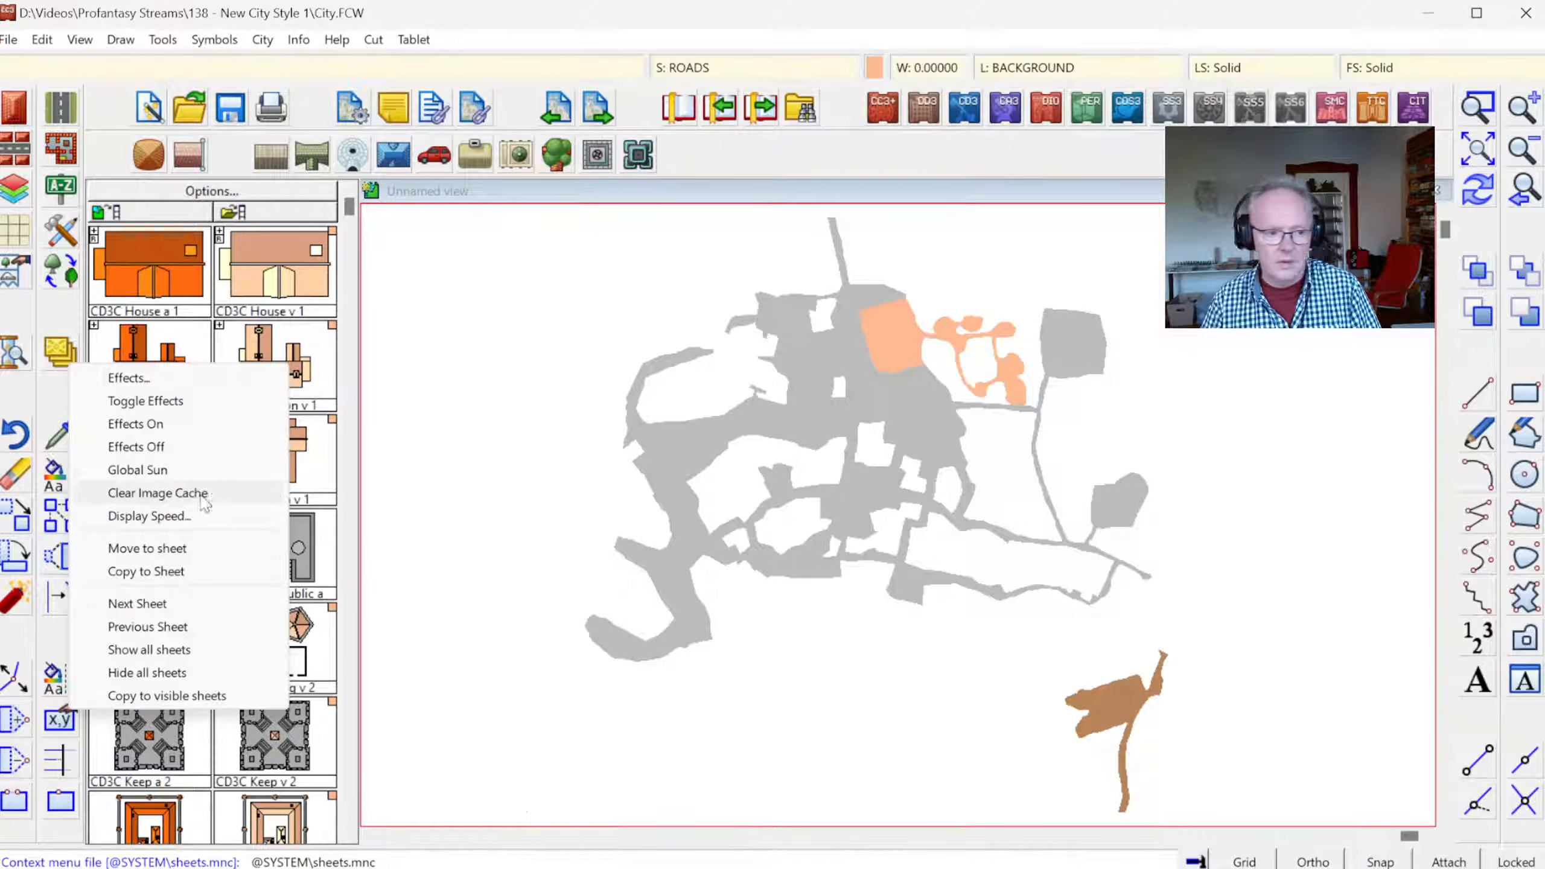
click(71, 356)
right_click(66, 350)
click(137, 603)
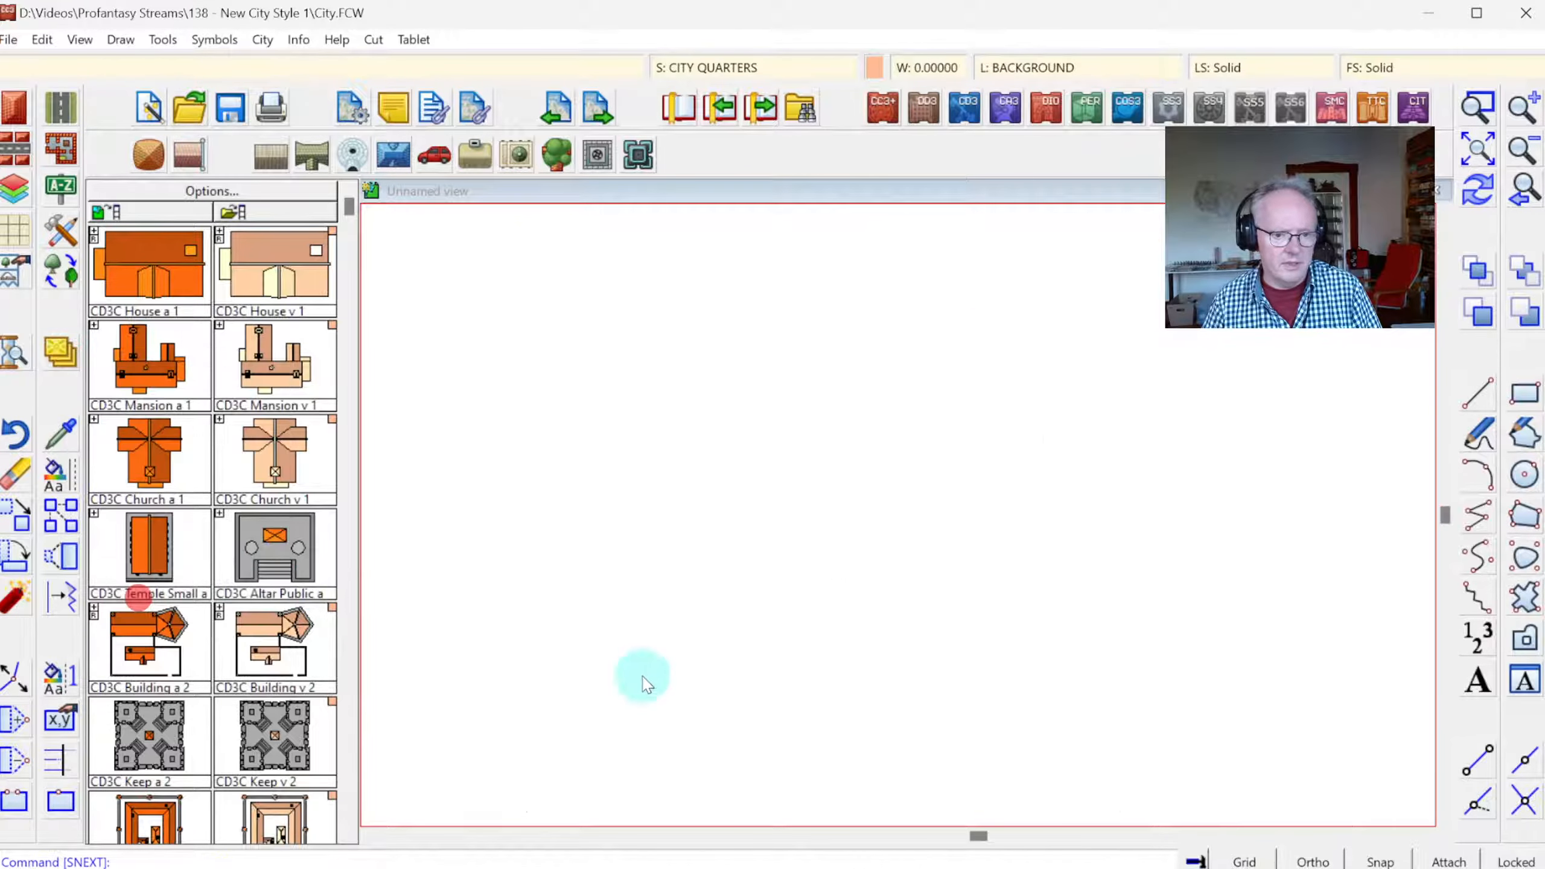
click(831, 565)
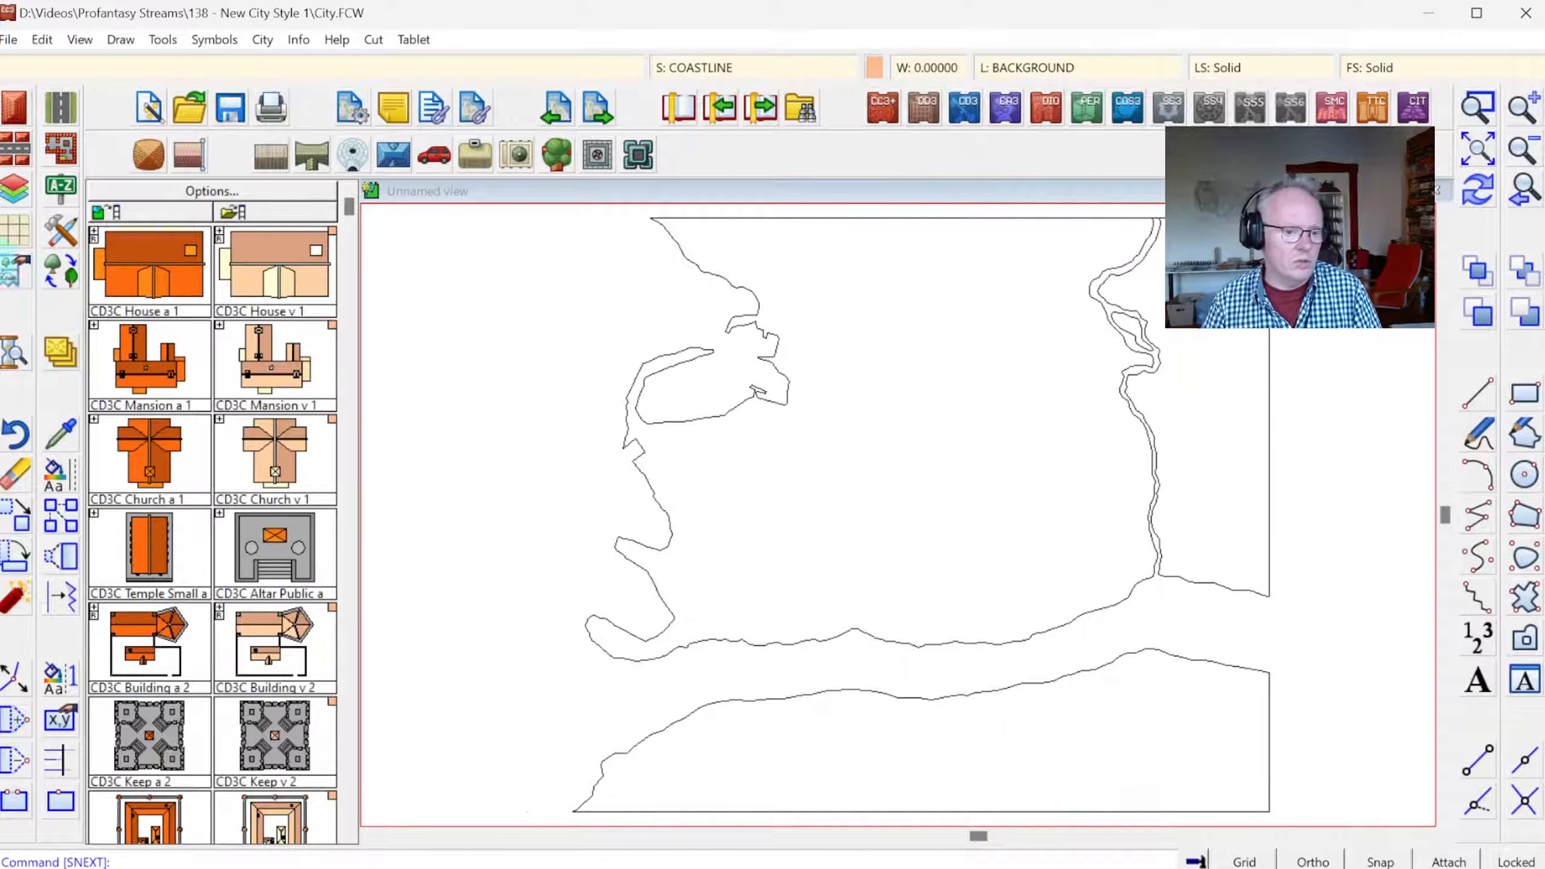
click(58, 439)
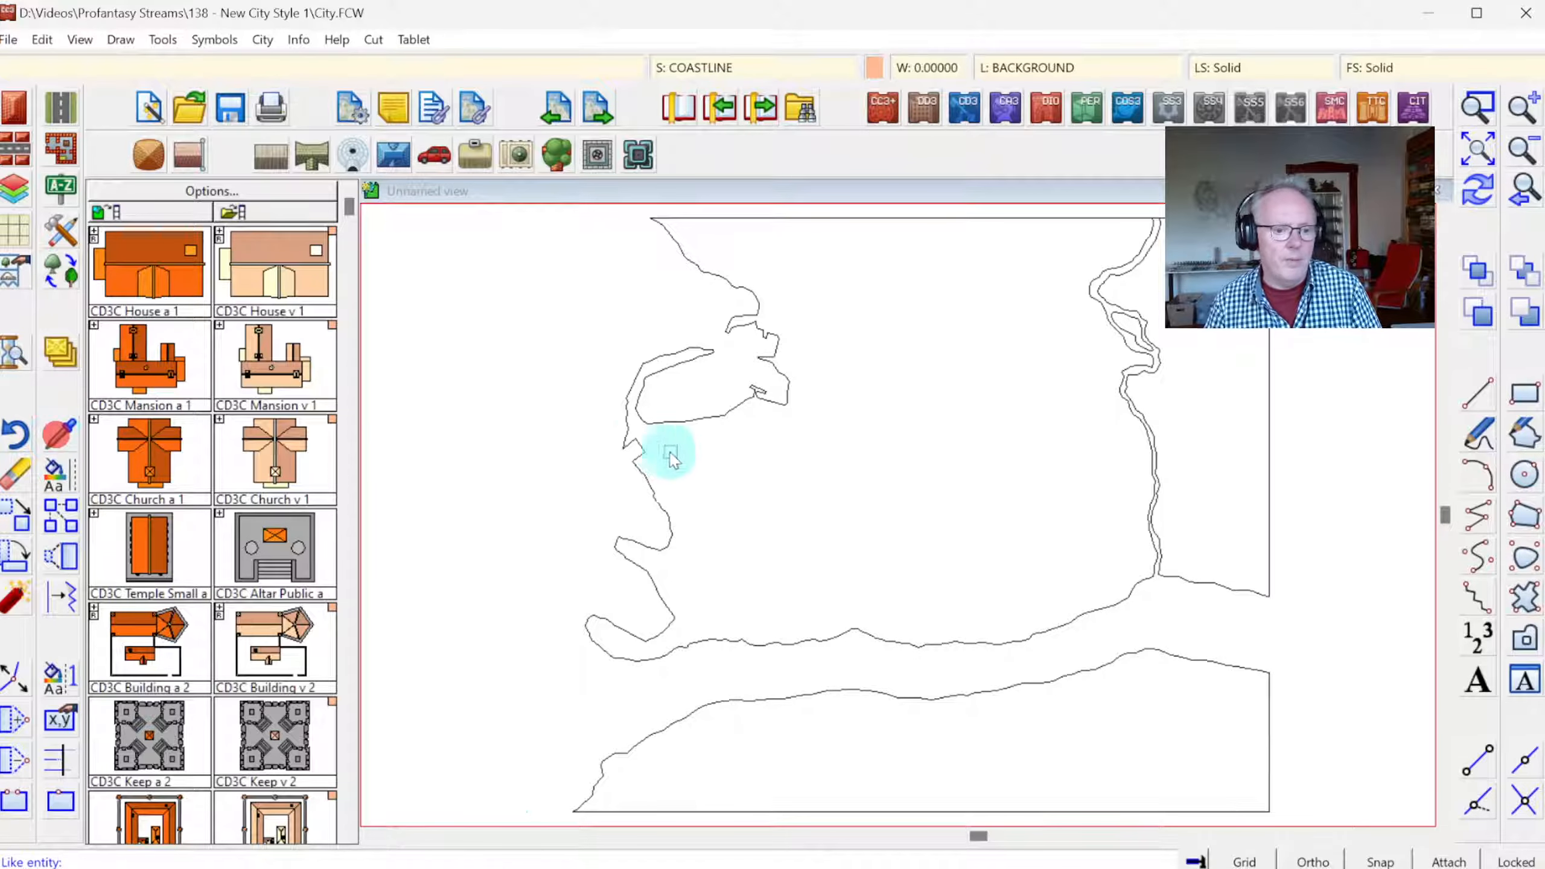
click(695, 420)
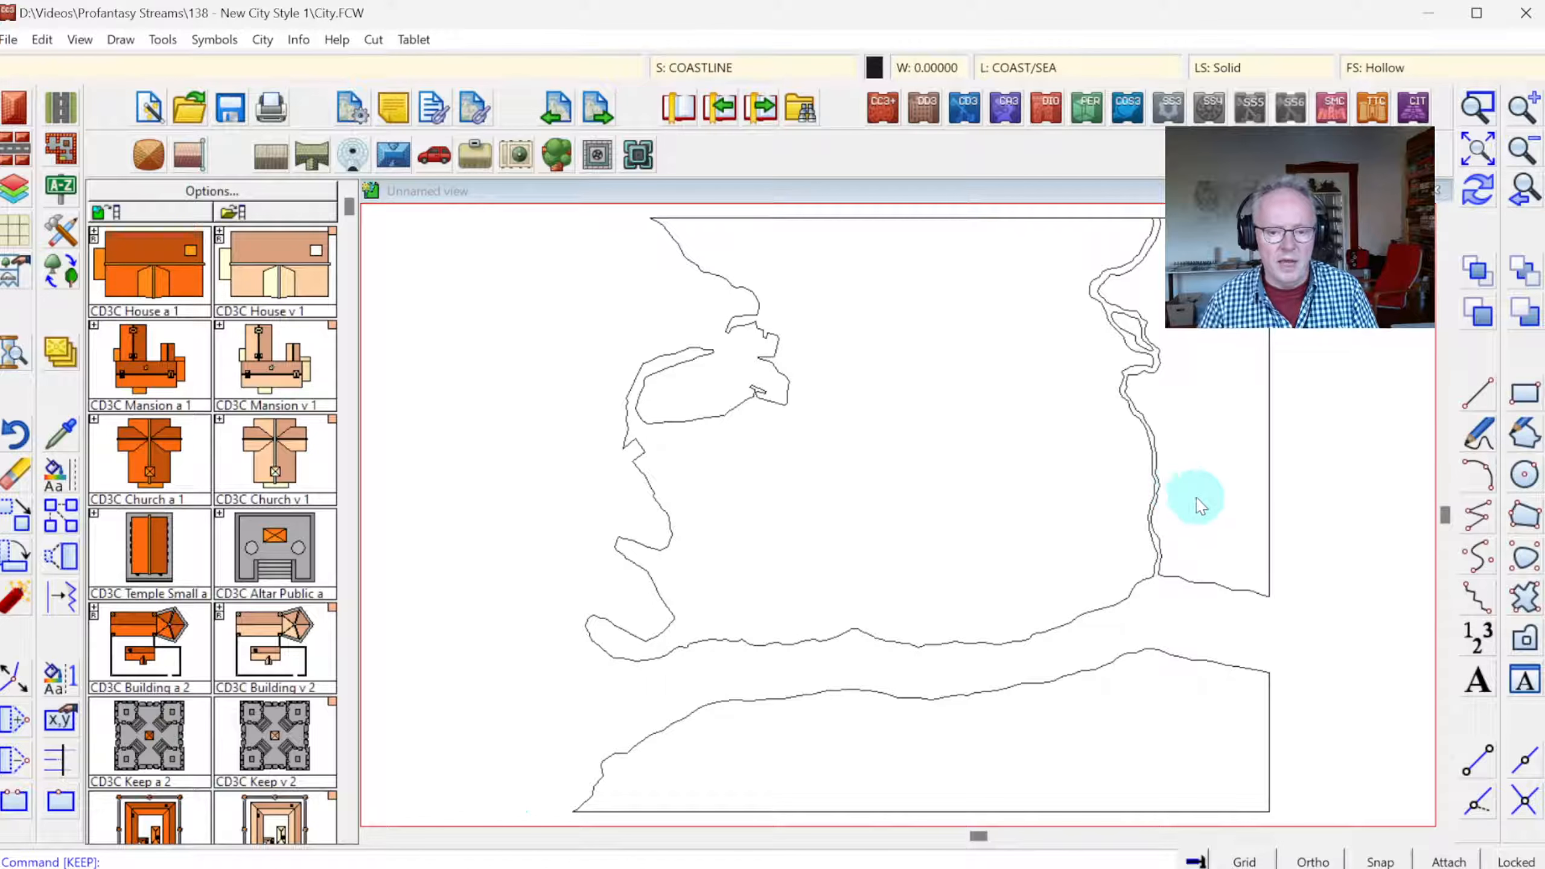
- Unhide the BACKGROUND CITY sheet so it displays together with the COASTLINE sheet
click(718, 67)
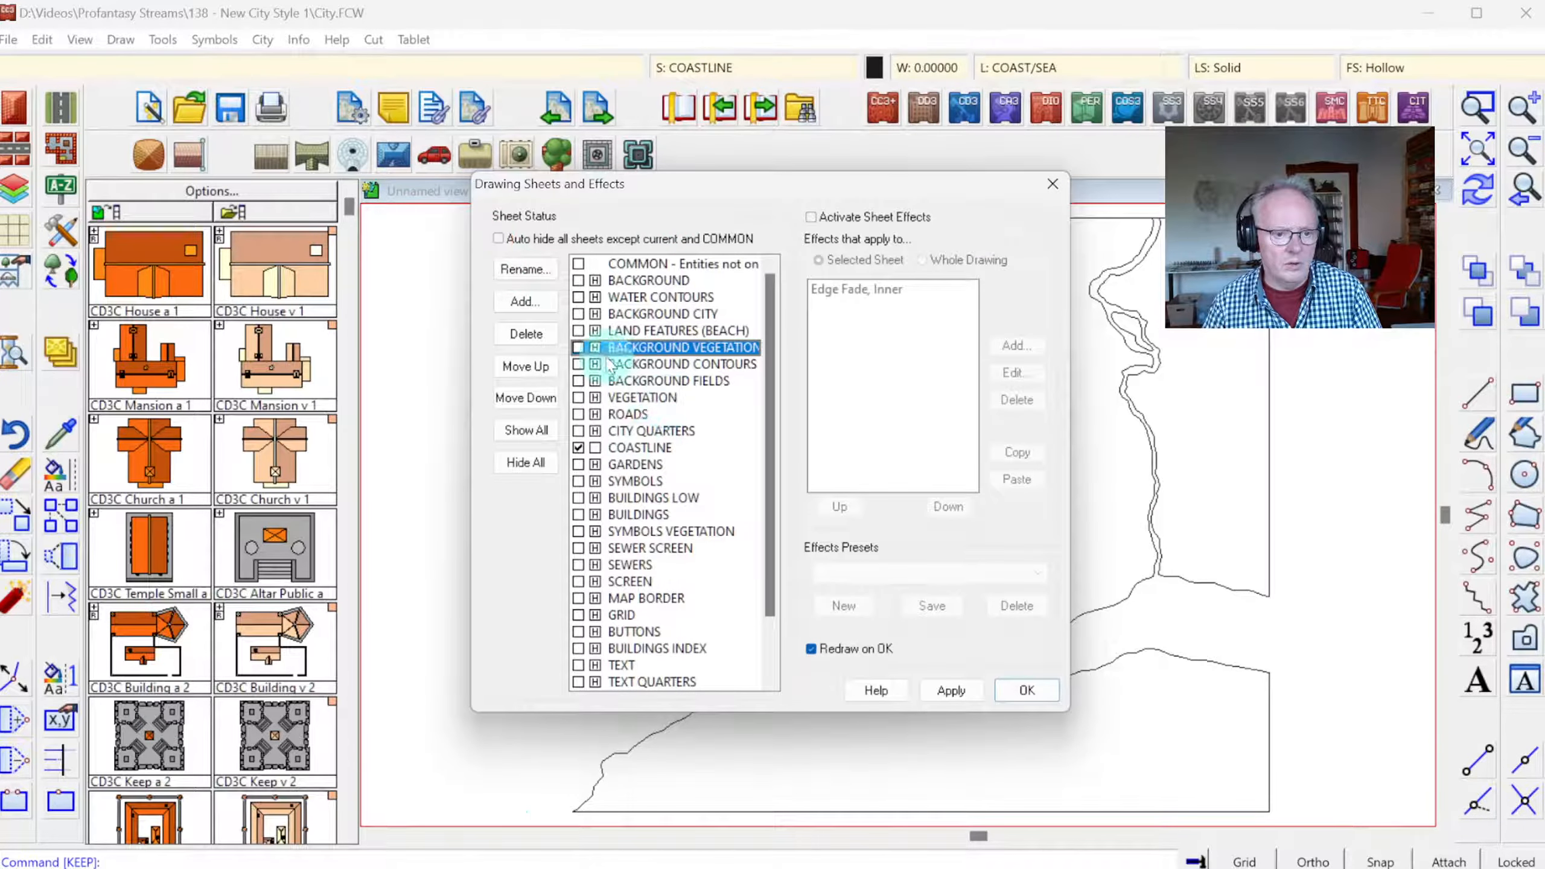
click(596, 315)
click(1028, 690)
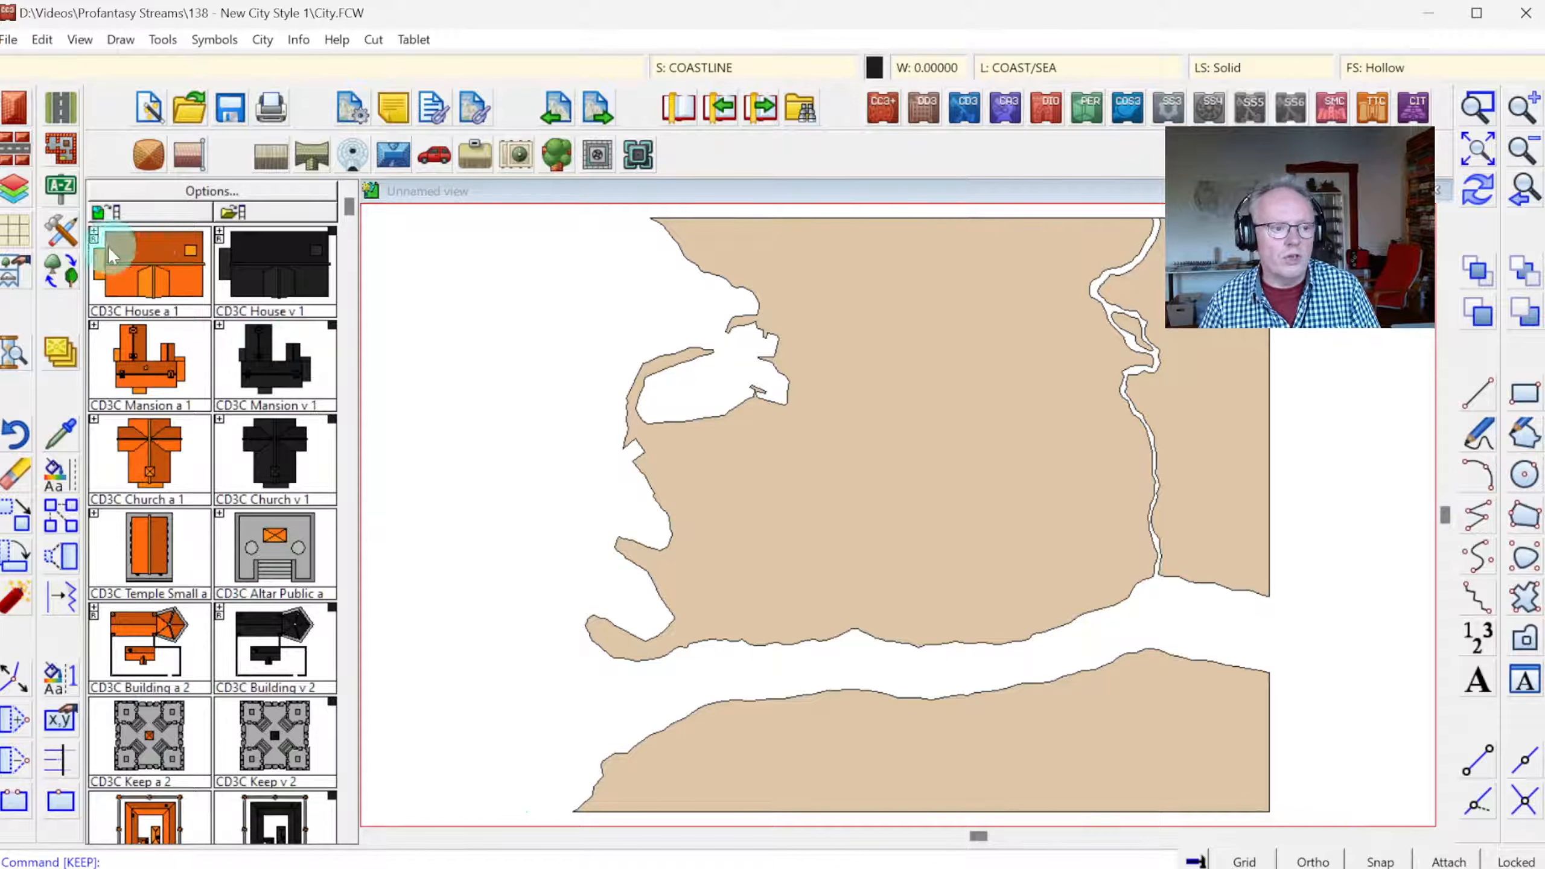
- Give the City Background Brown drawing tool an outline drawn as an extra entity in black, color 0
click(63, 236)
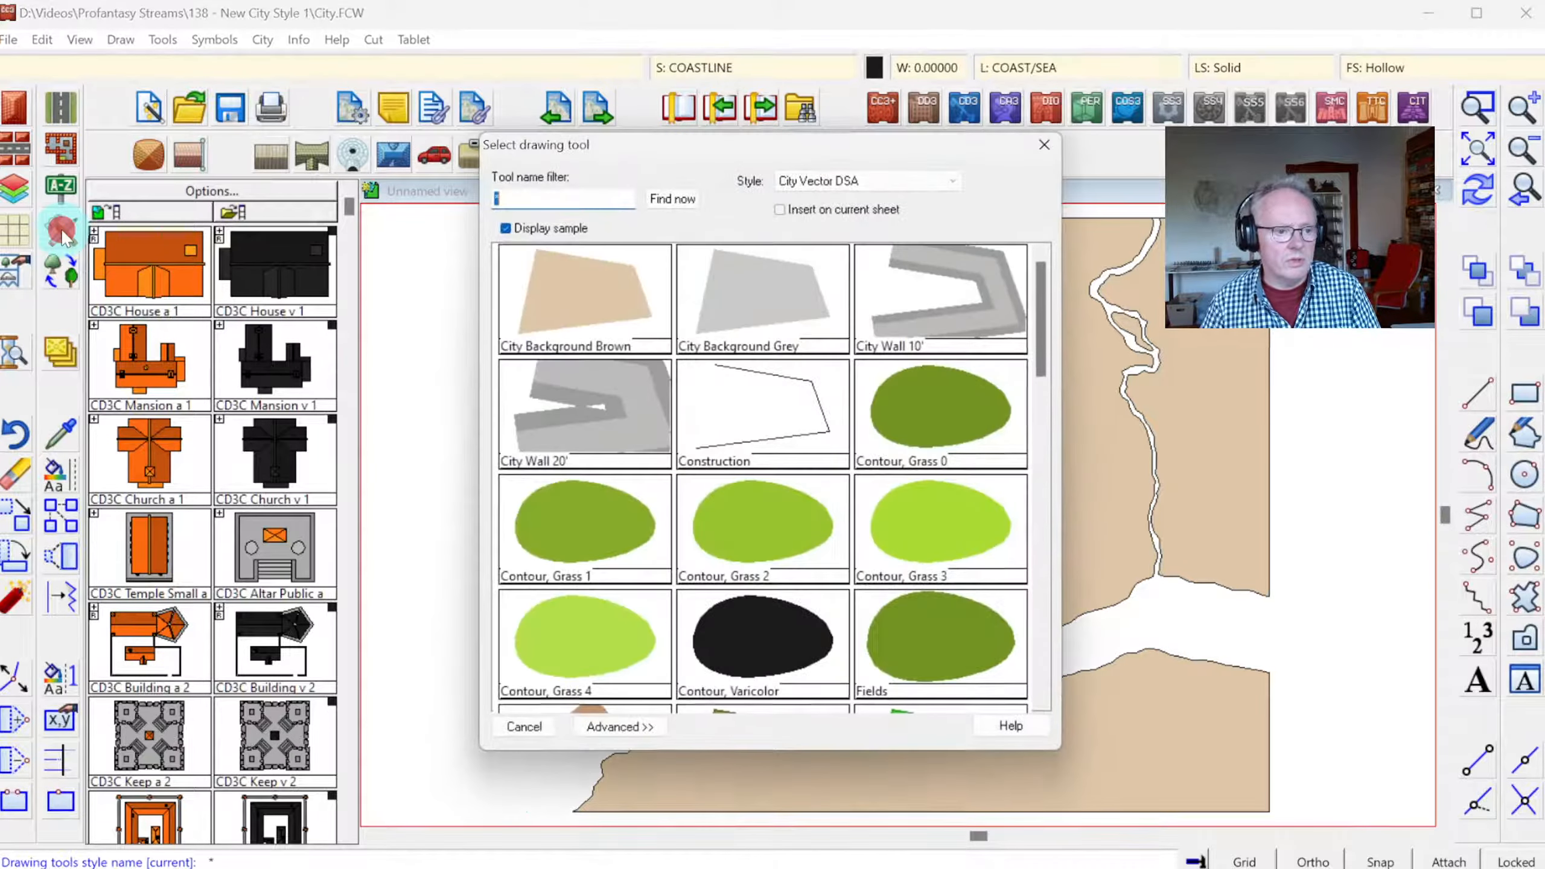
click(593, 731)
click(653, 365)
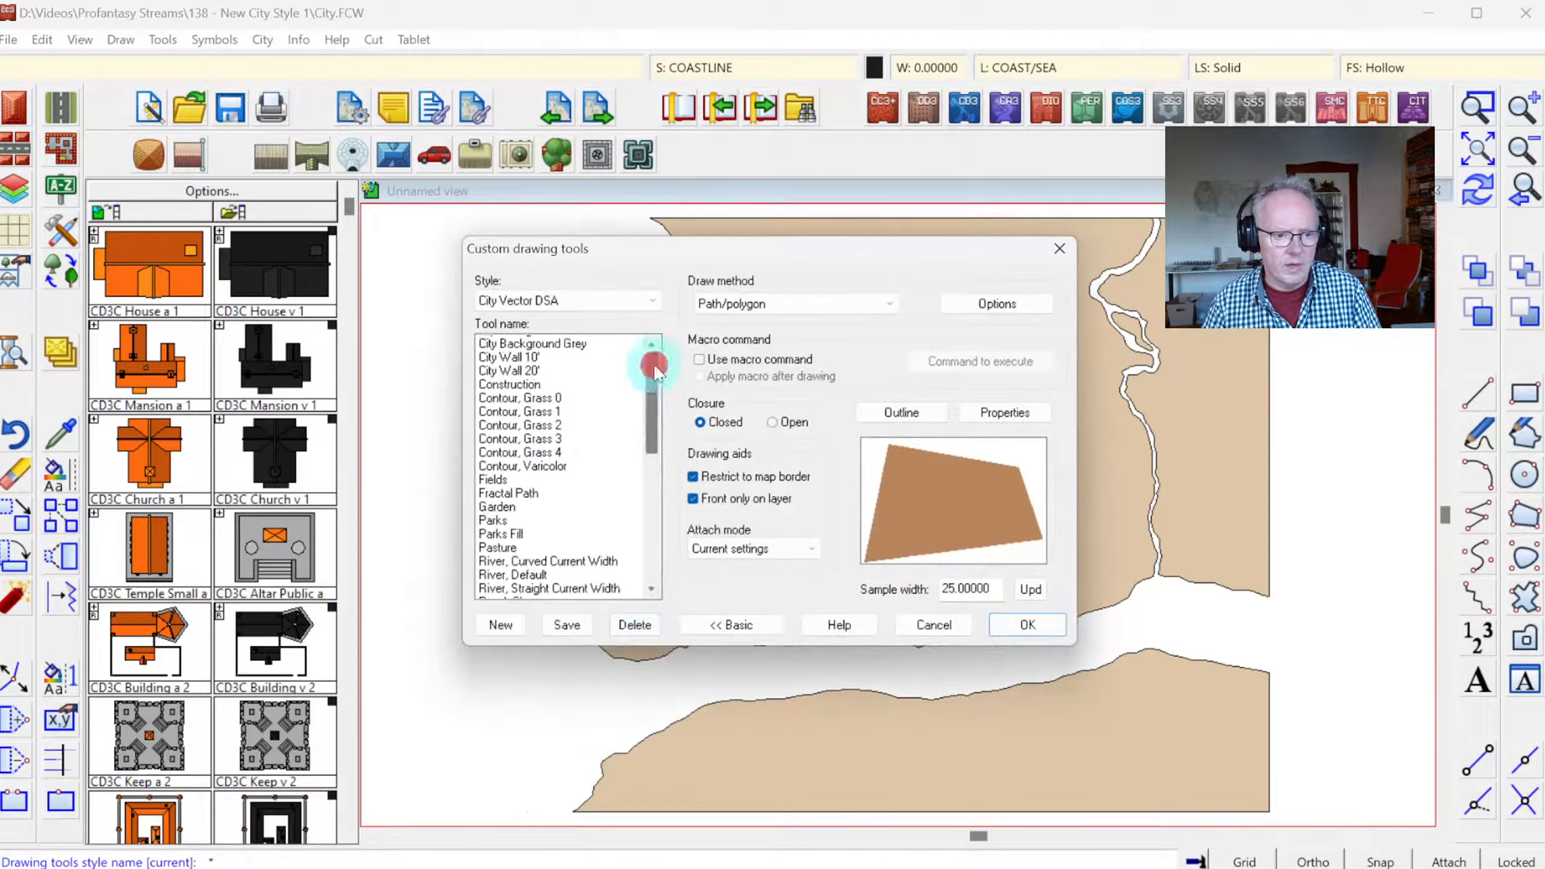
click(575, 344)
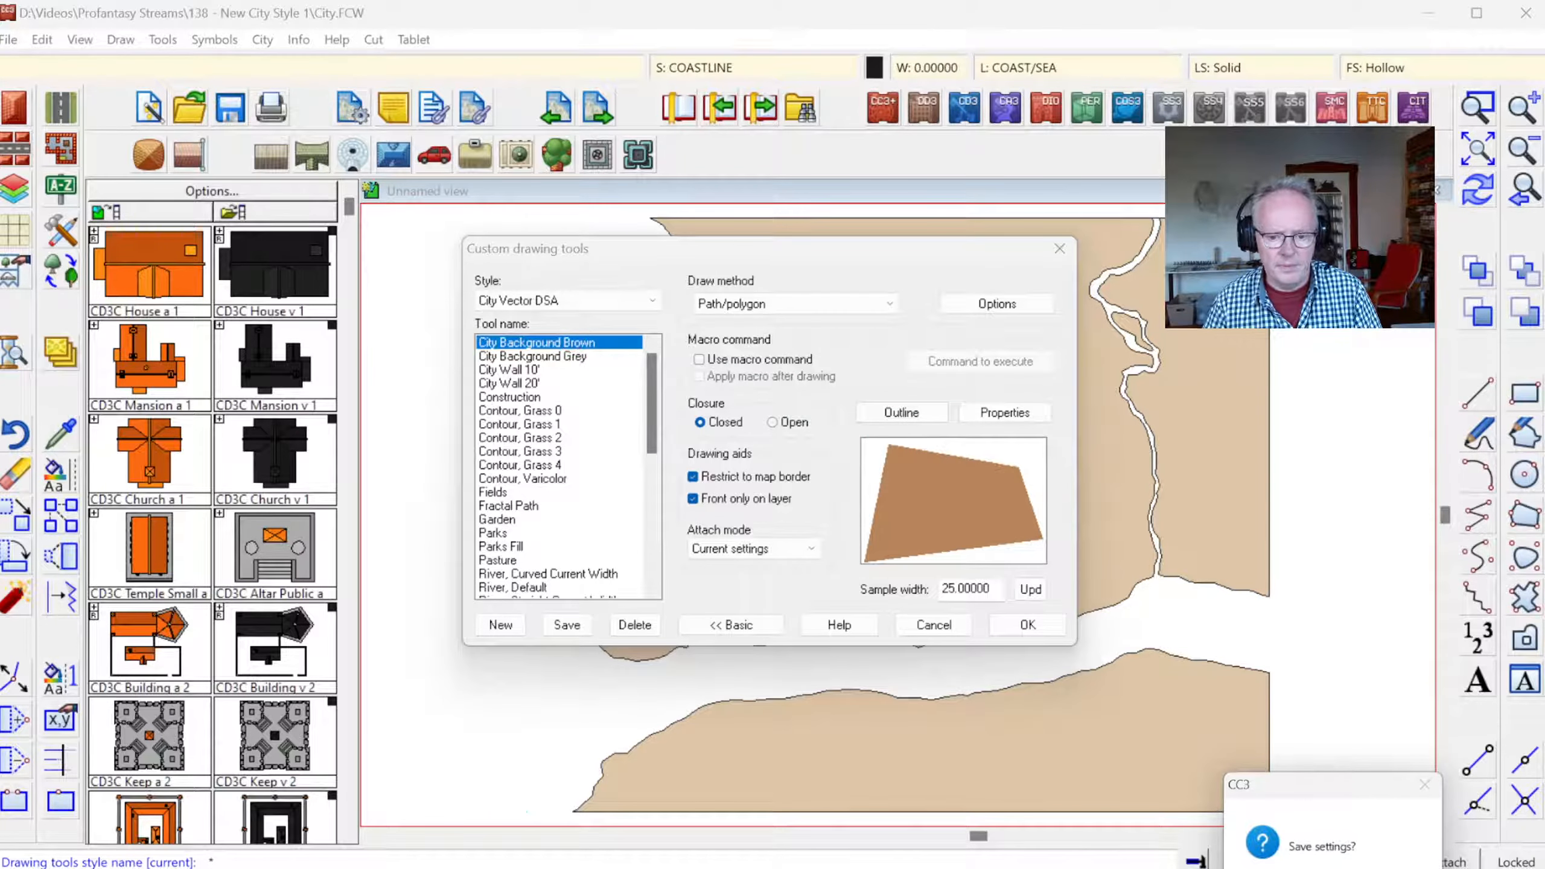
click(901, 411)
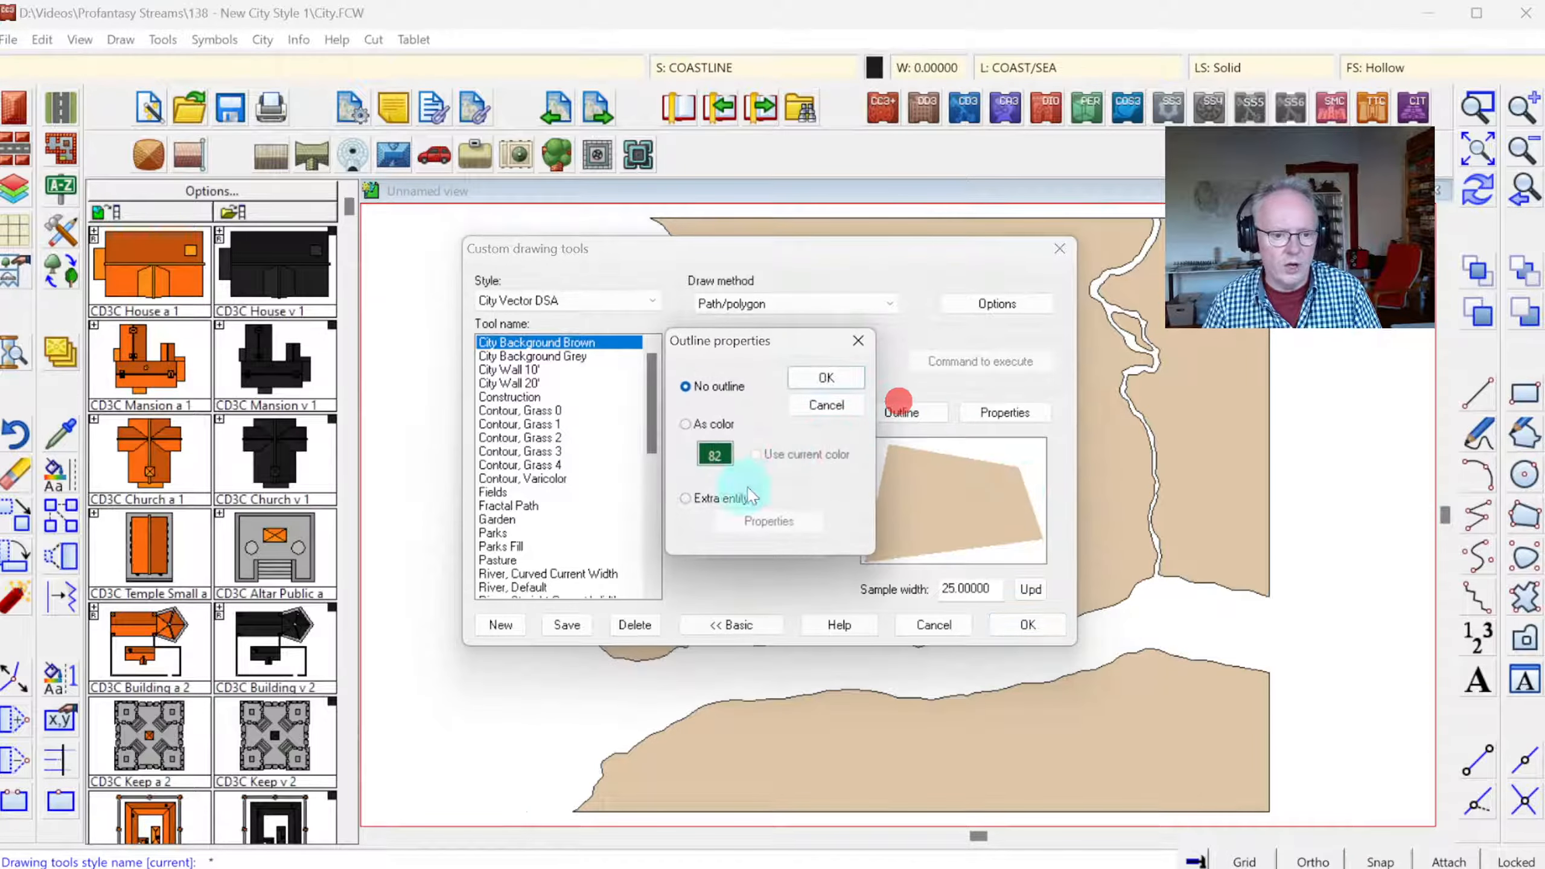
click(705, 499)
click(784, 521)
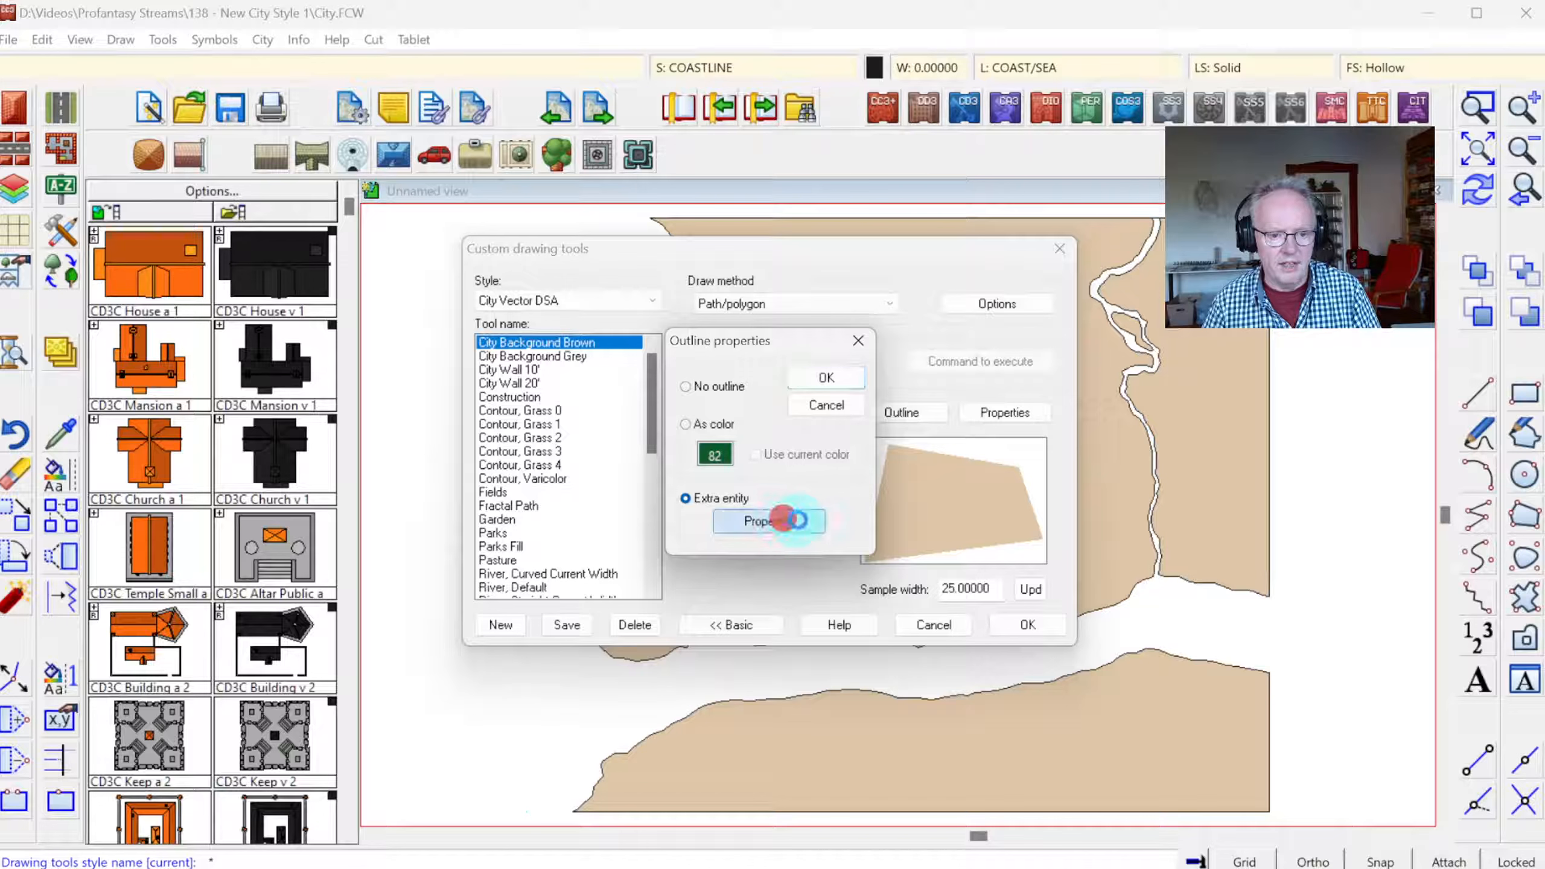
click(728, 340)
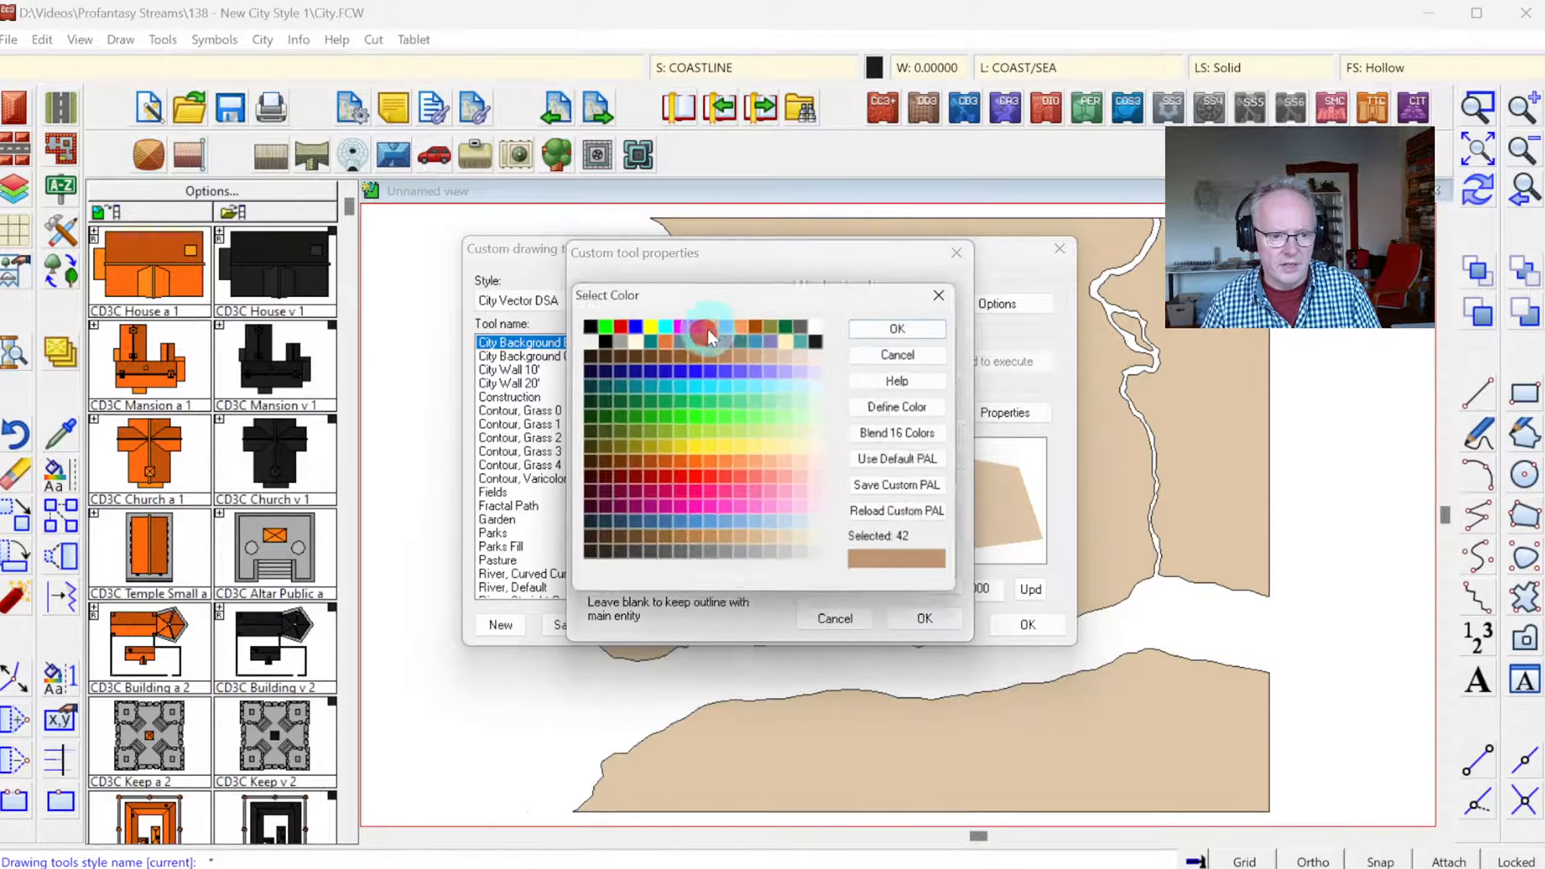
click(589, 324)
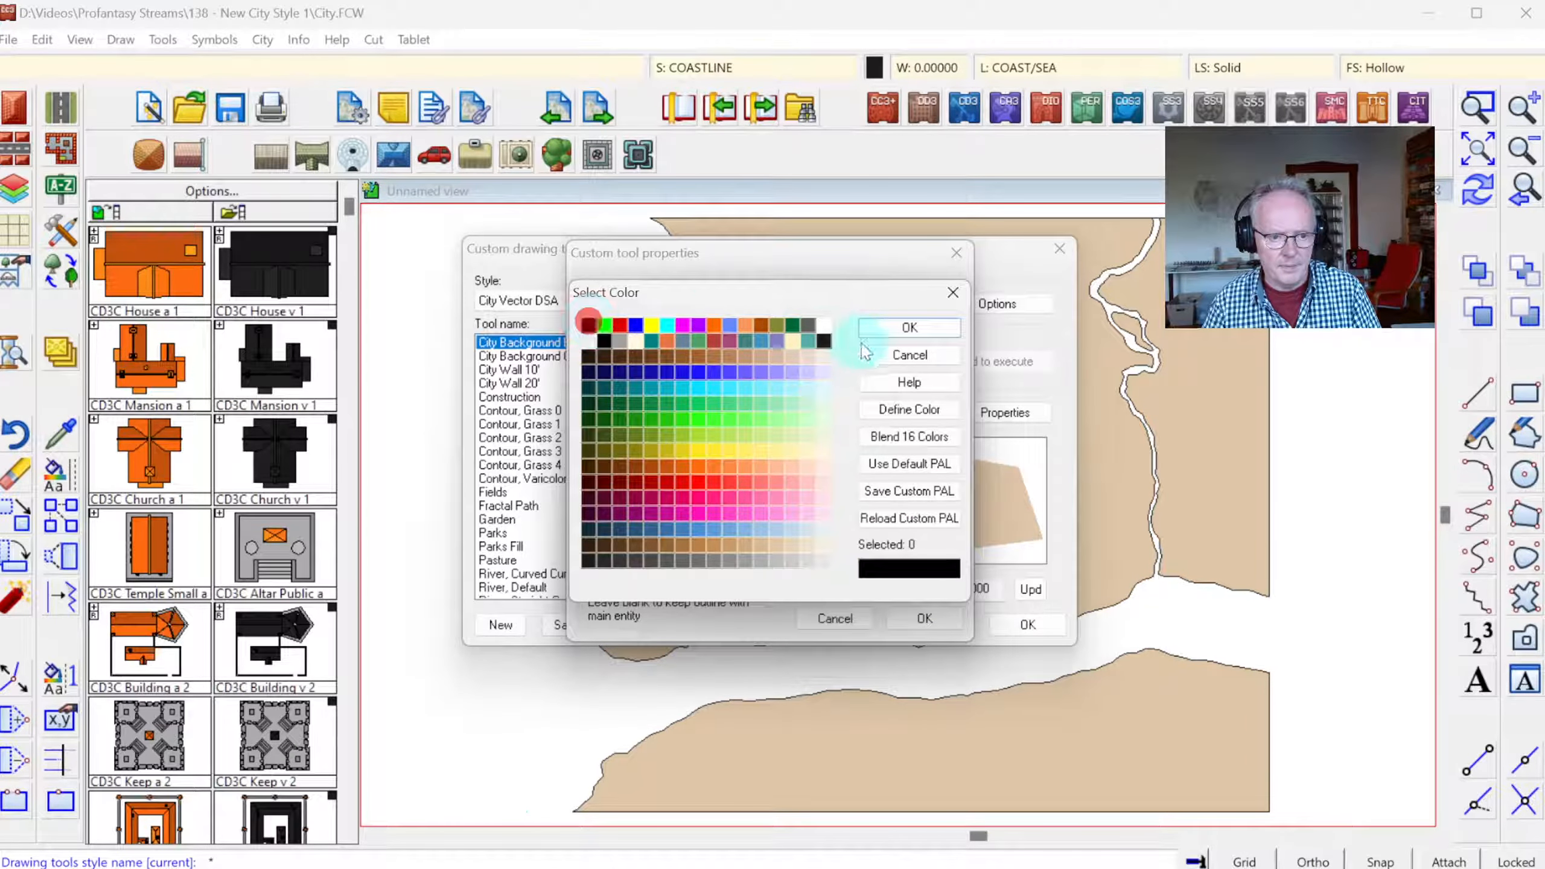
click(876, 329)
- Assign the City Background Brown tool's outline to the COASTLINE* sheet and the COAST/SEA layer
click(659, 573)
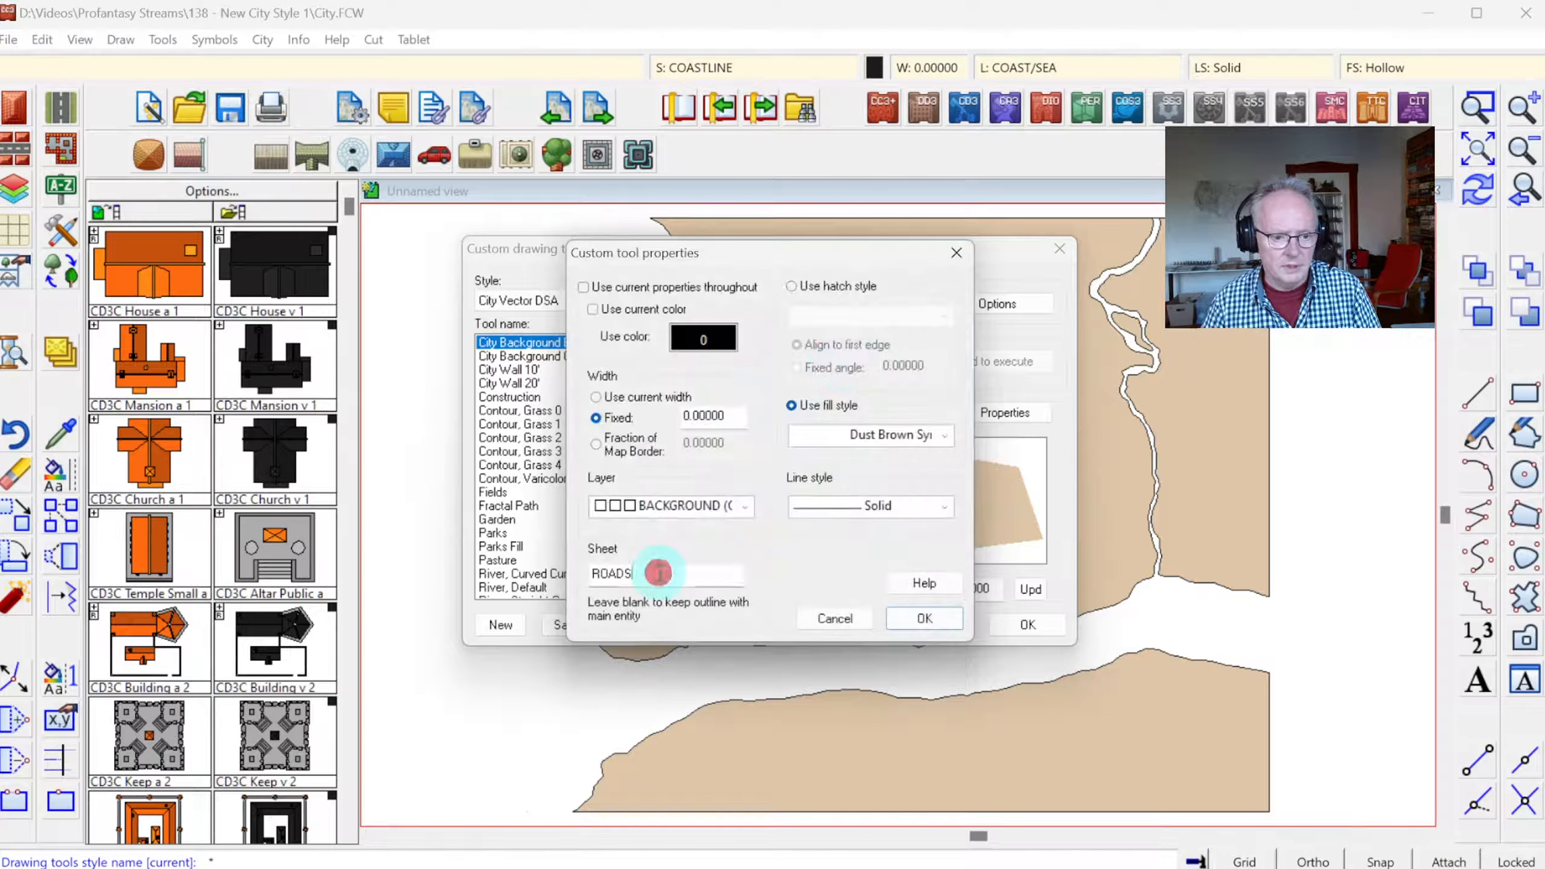
double_click(661, 571)
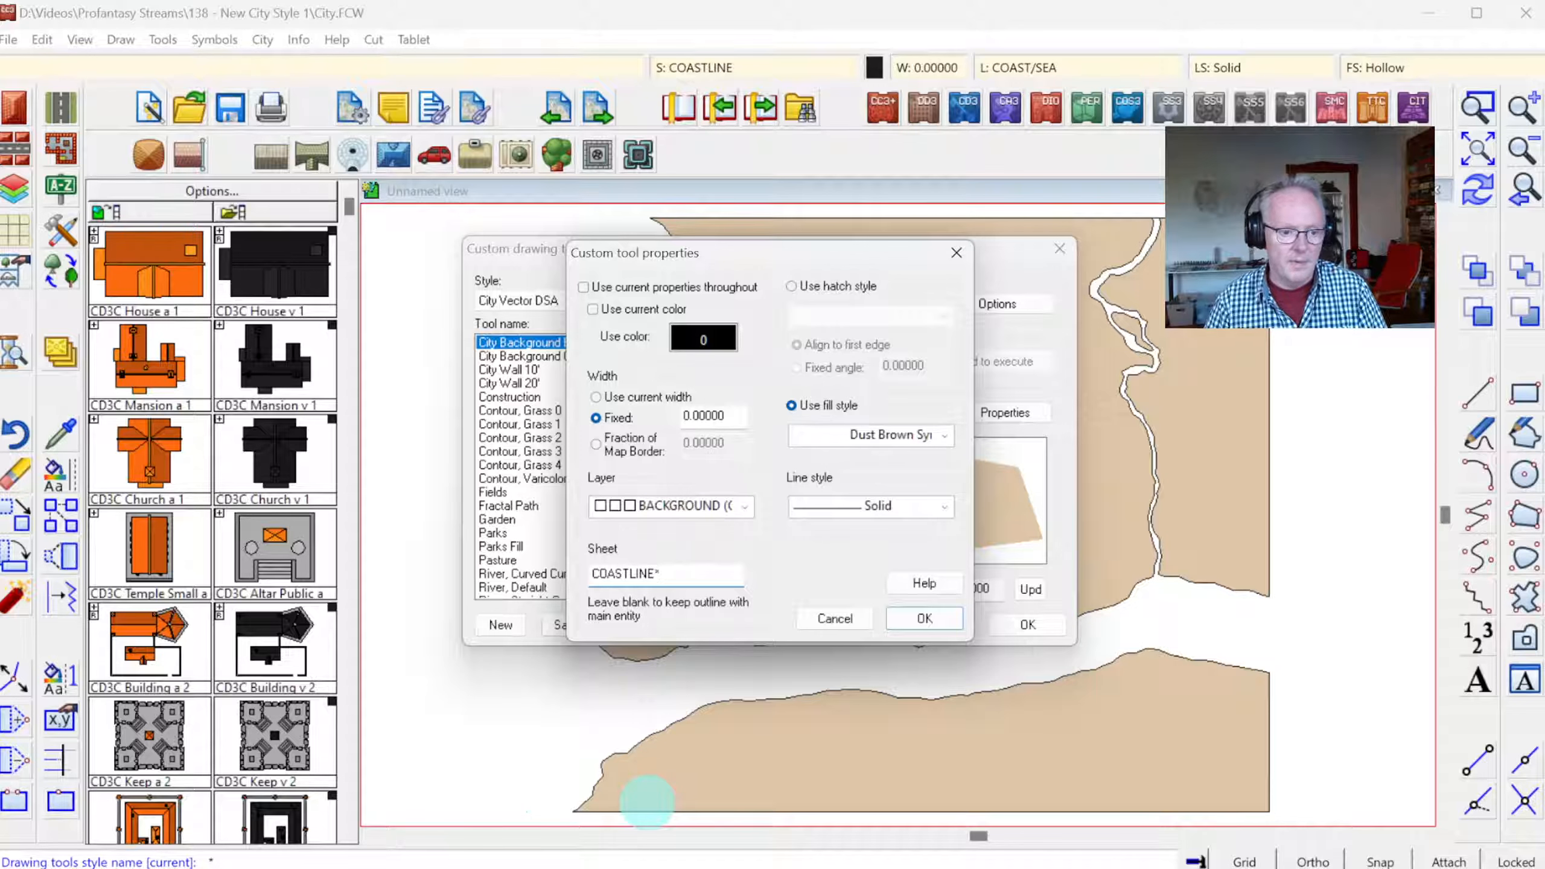
click(728, 513)
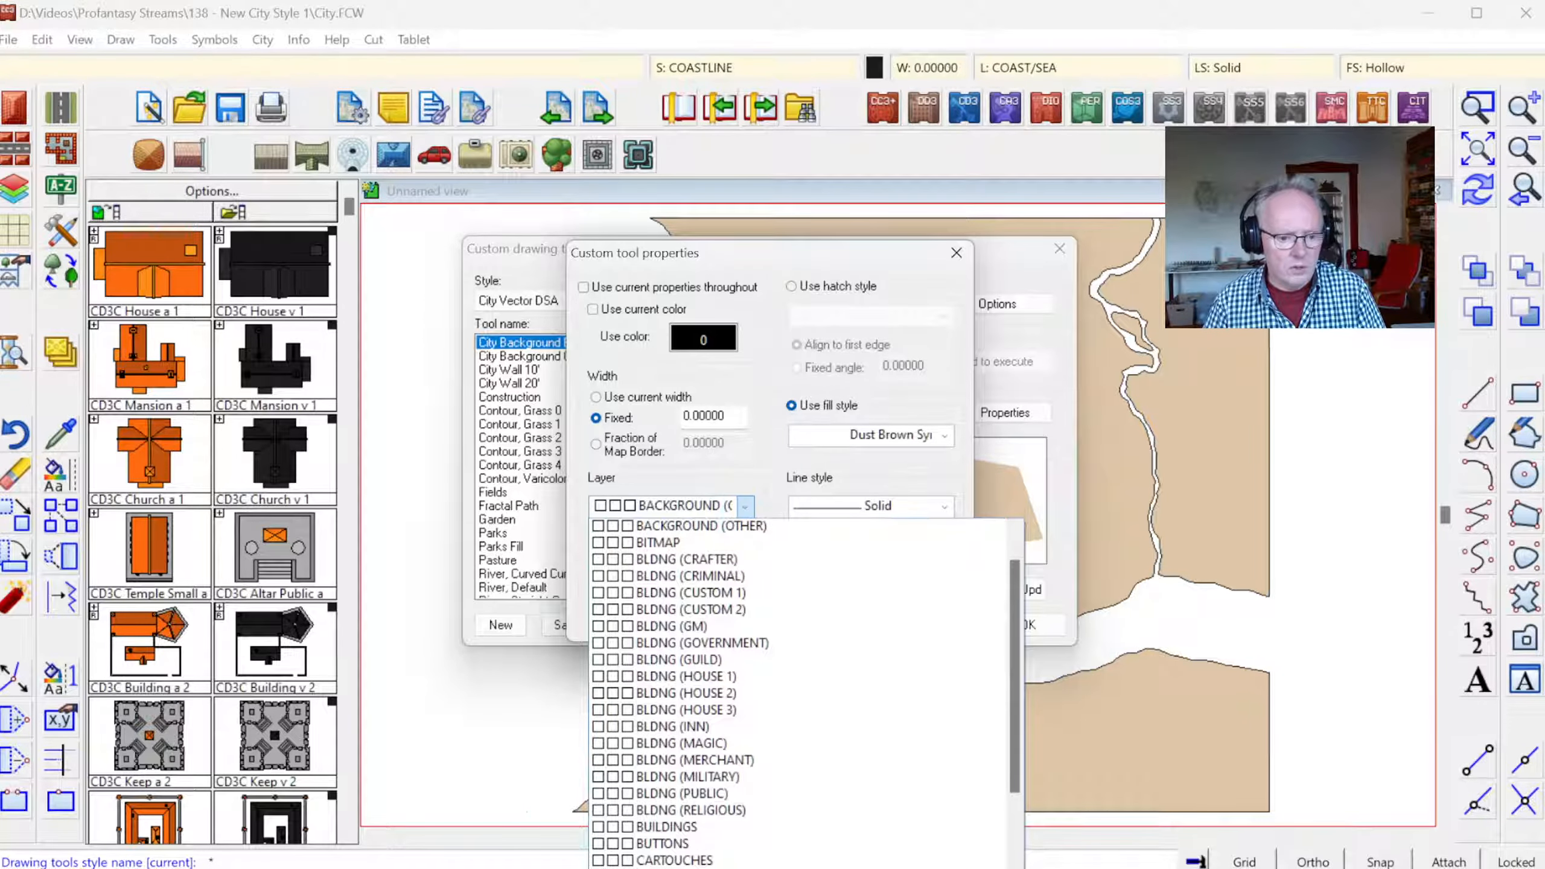
click(802, 868)
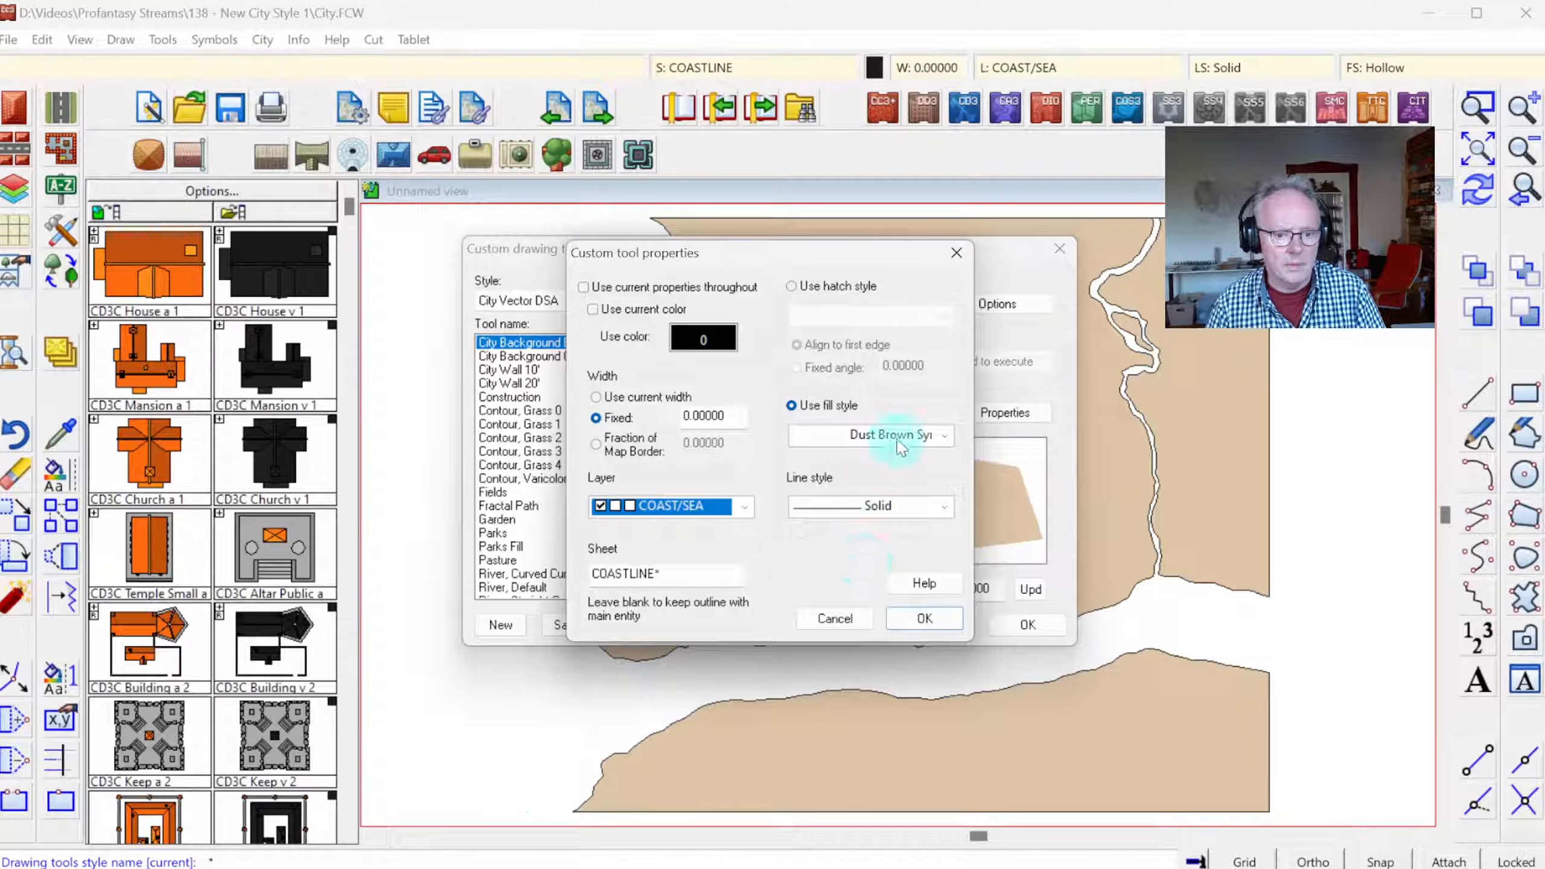
- Set the City Background Brown outline's fill style to Hollow and save the tool
click(864, 436)
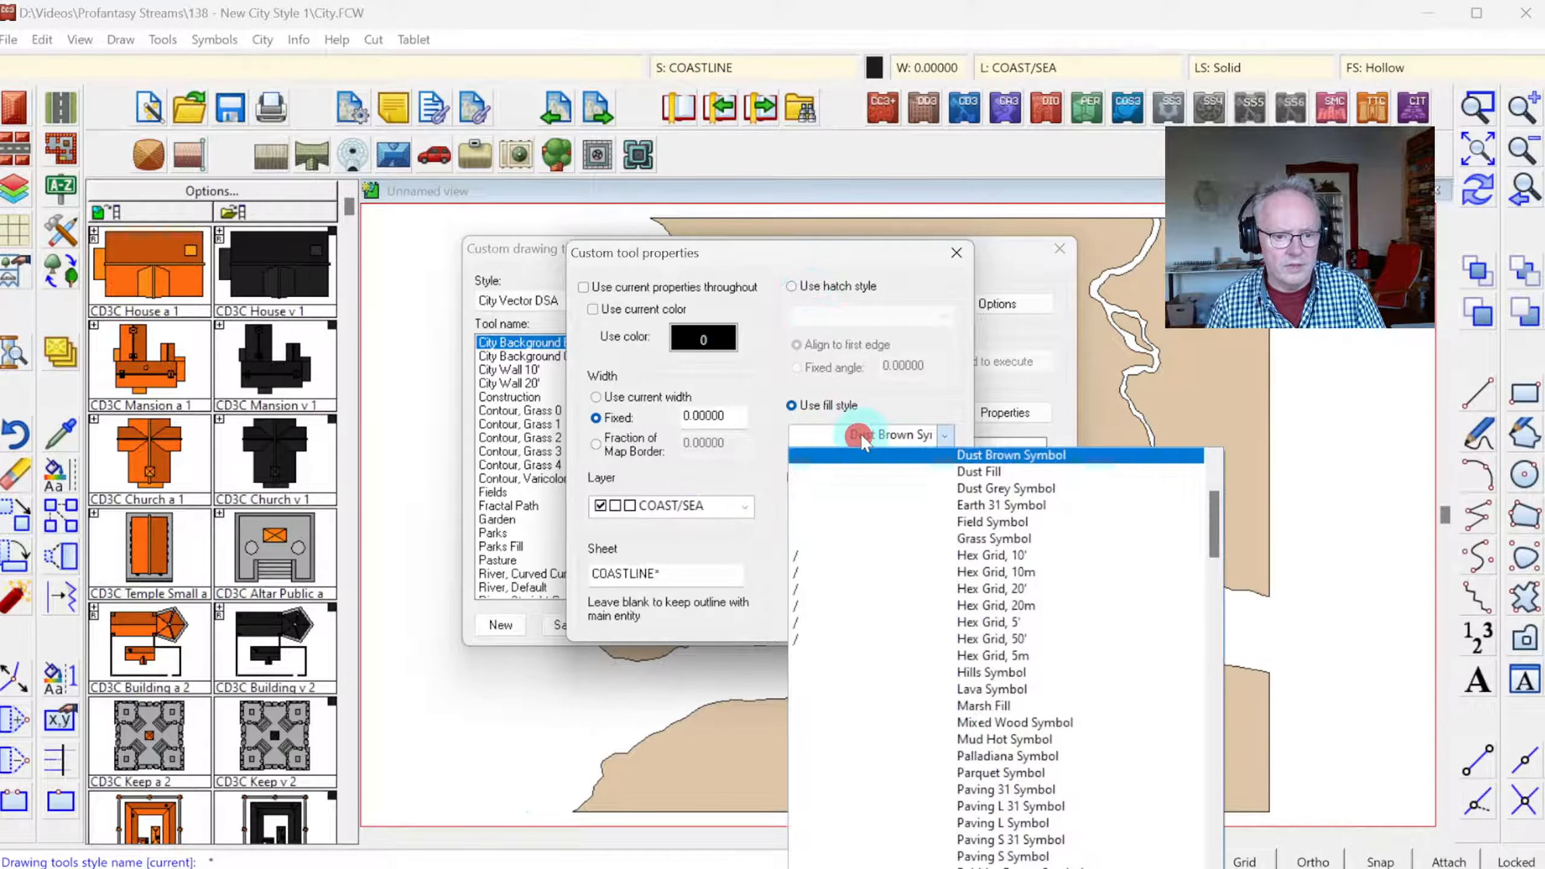
scroll(1214, 536, up, 10)
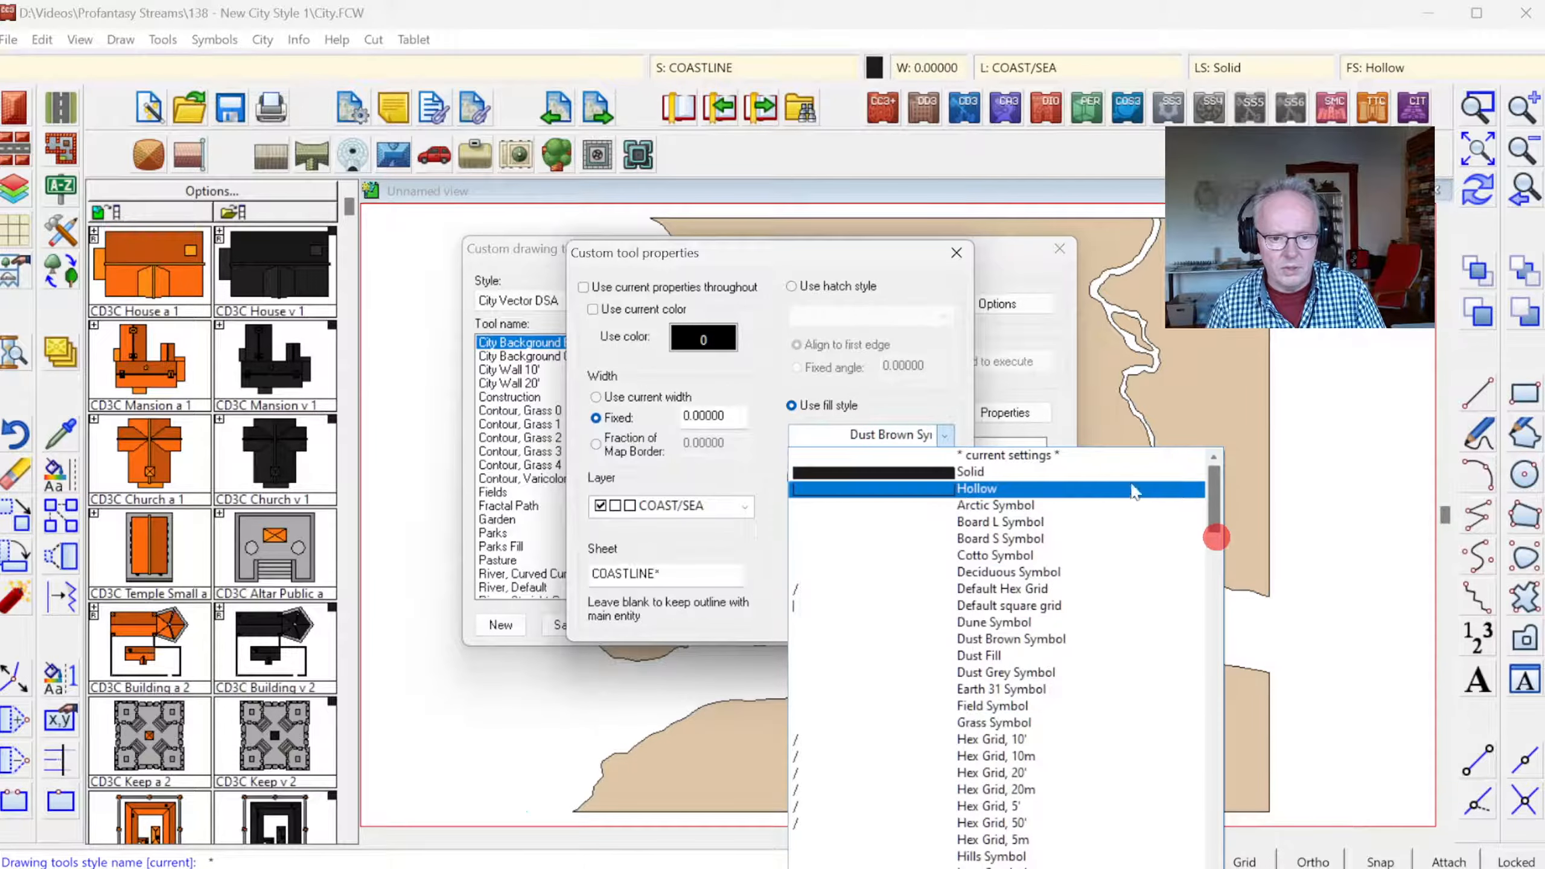
click(1034, 478)
click(924, 619)
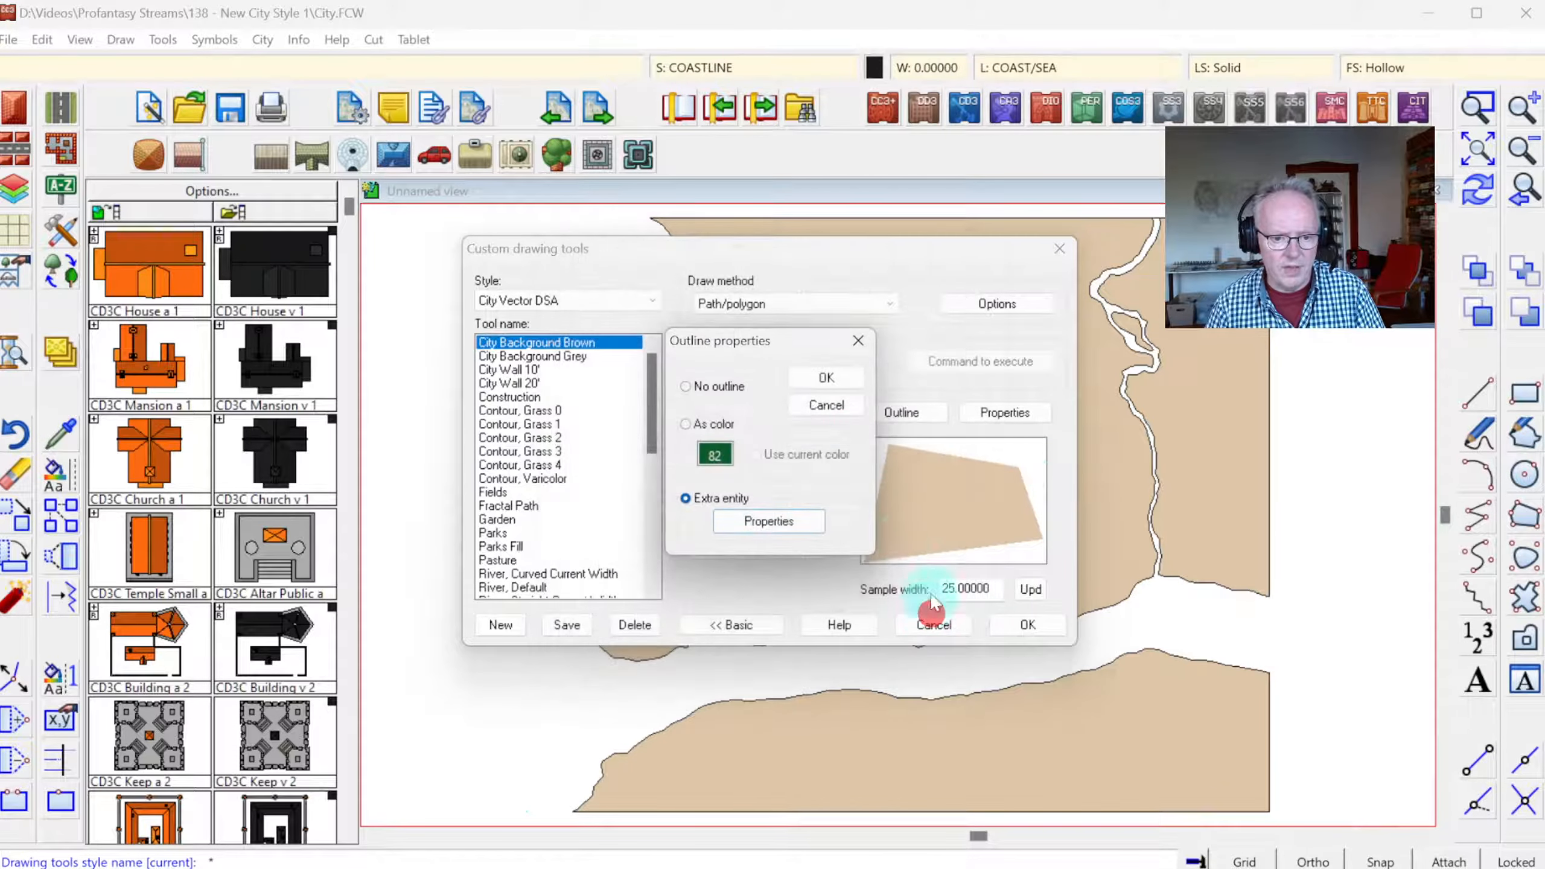
click(819, 377)
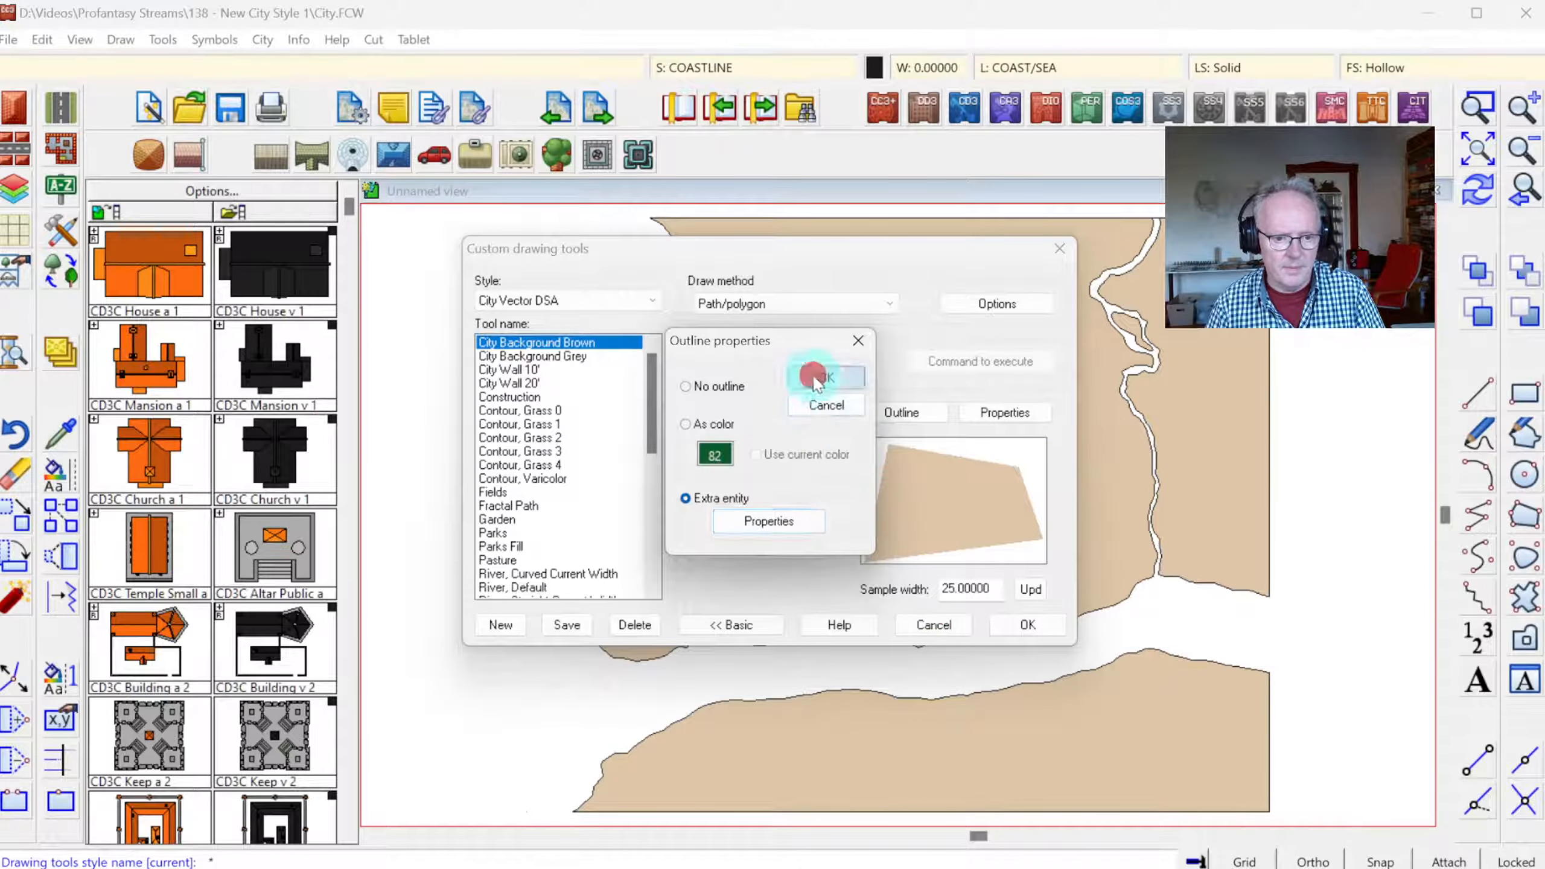
click(566, 625)
- Give the City Background Grey tool an extra-entity outline on the COASTLINE* sheet and COAST/SEA layer
click(562, 356)
click(902, 413)
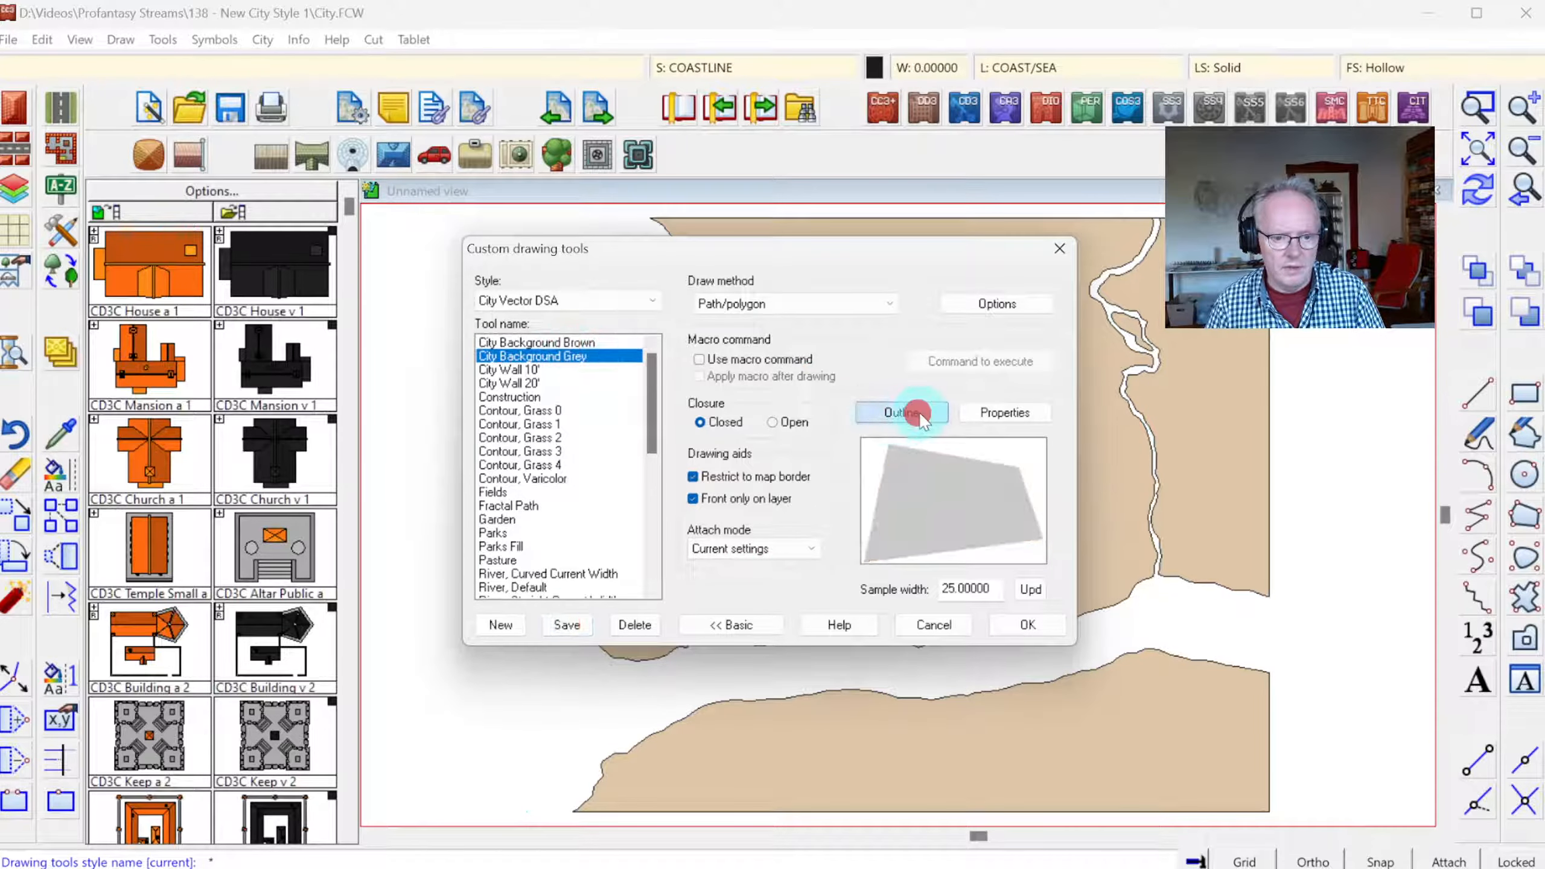
click(706, 502)
click(767, 521)
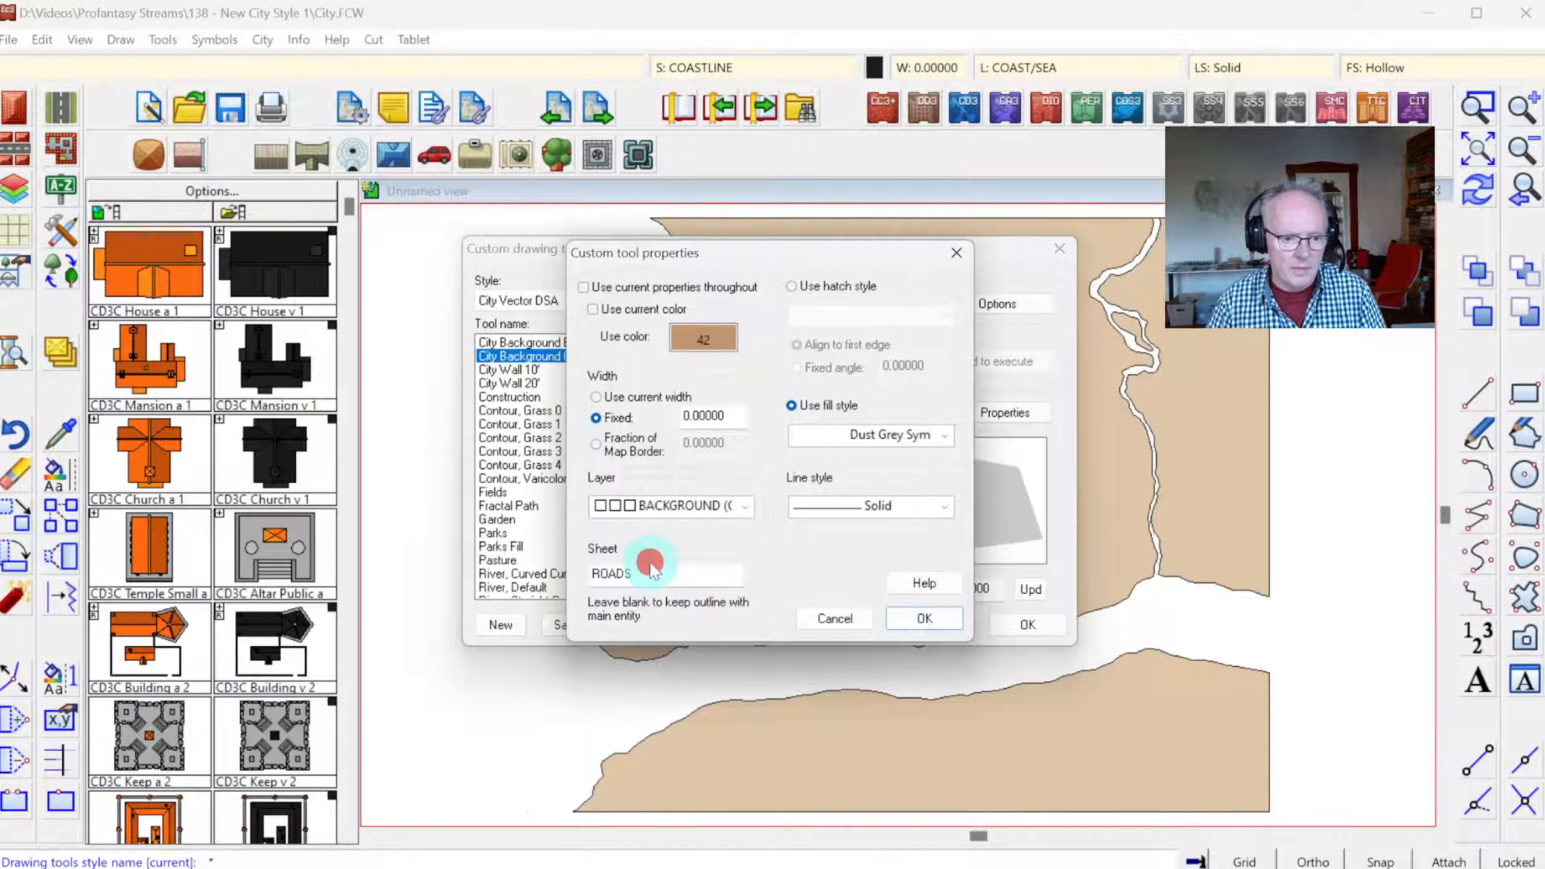
double_click(645, 575)
text(C)
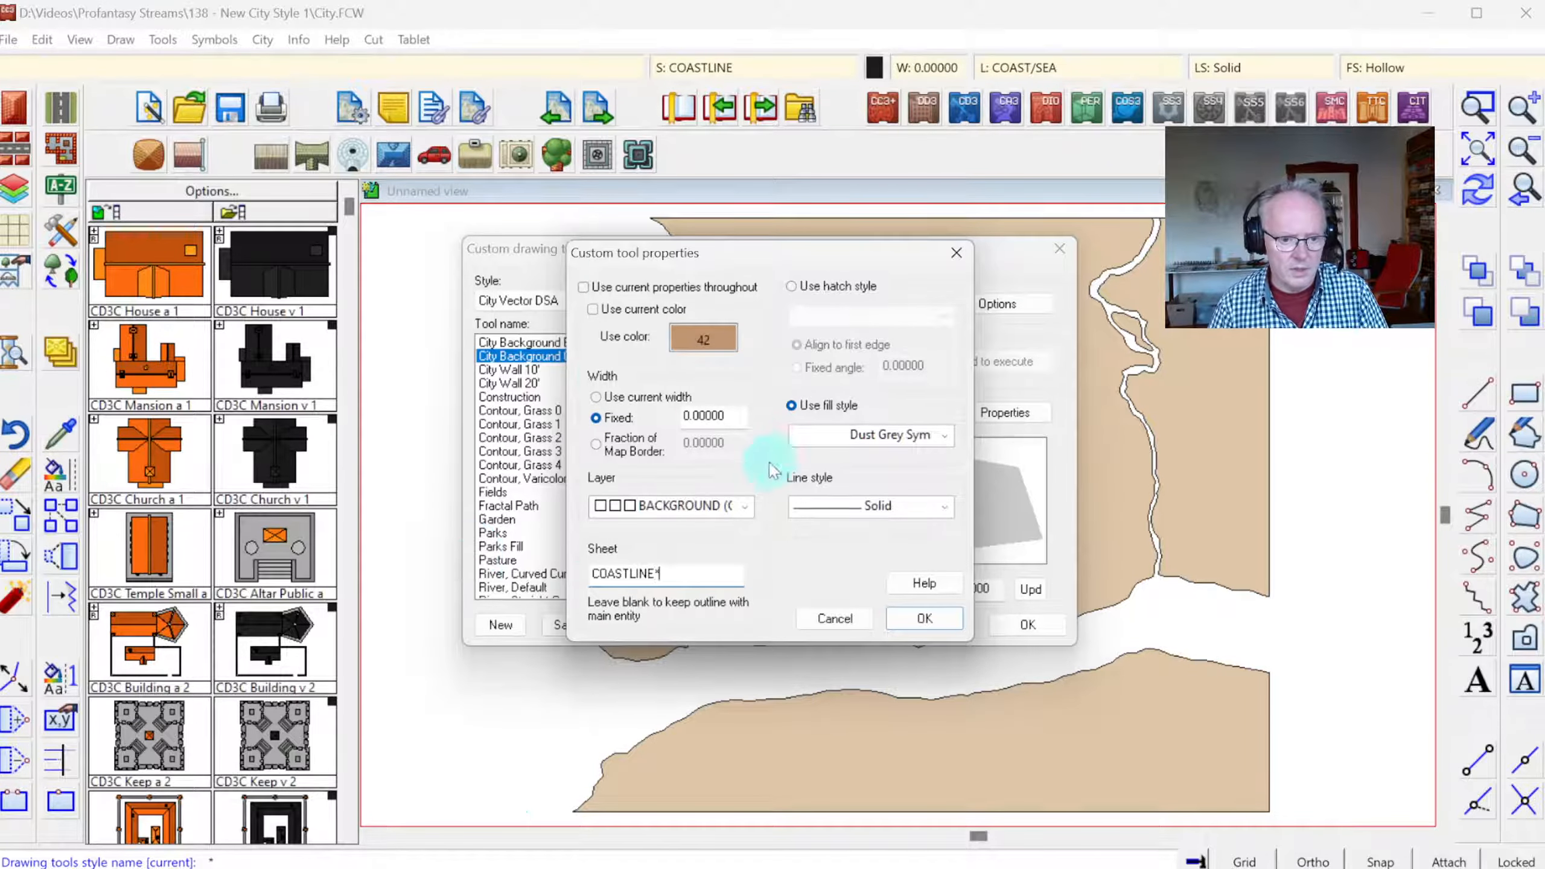
click(747, 507)
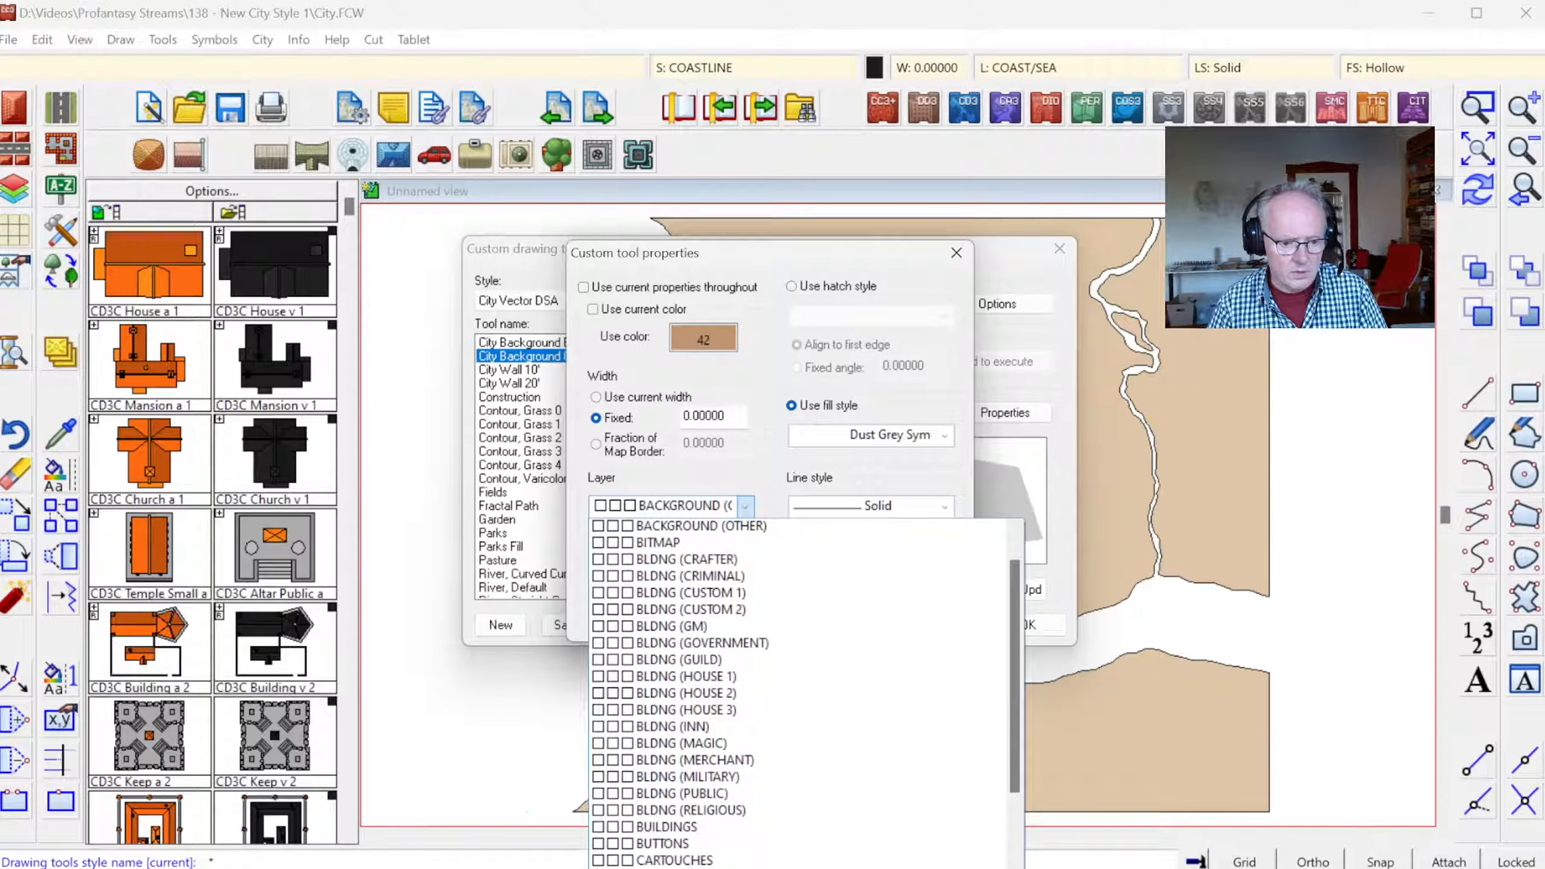
click(735, 867)
- Set the City Background Grey outline's color to black, number 0
click(705, 347)
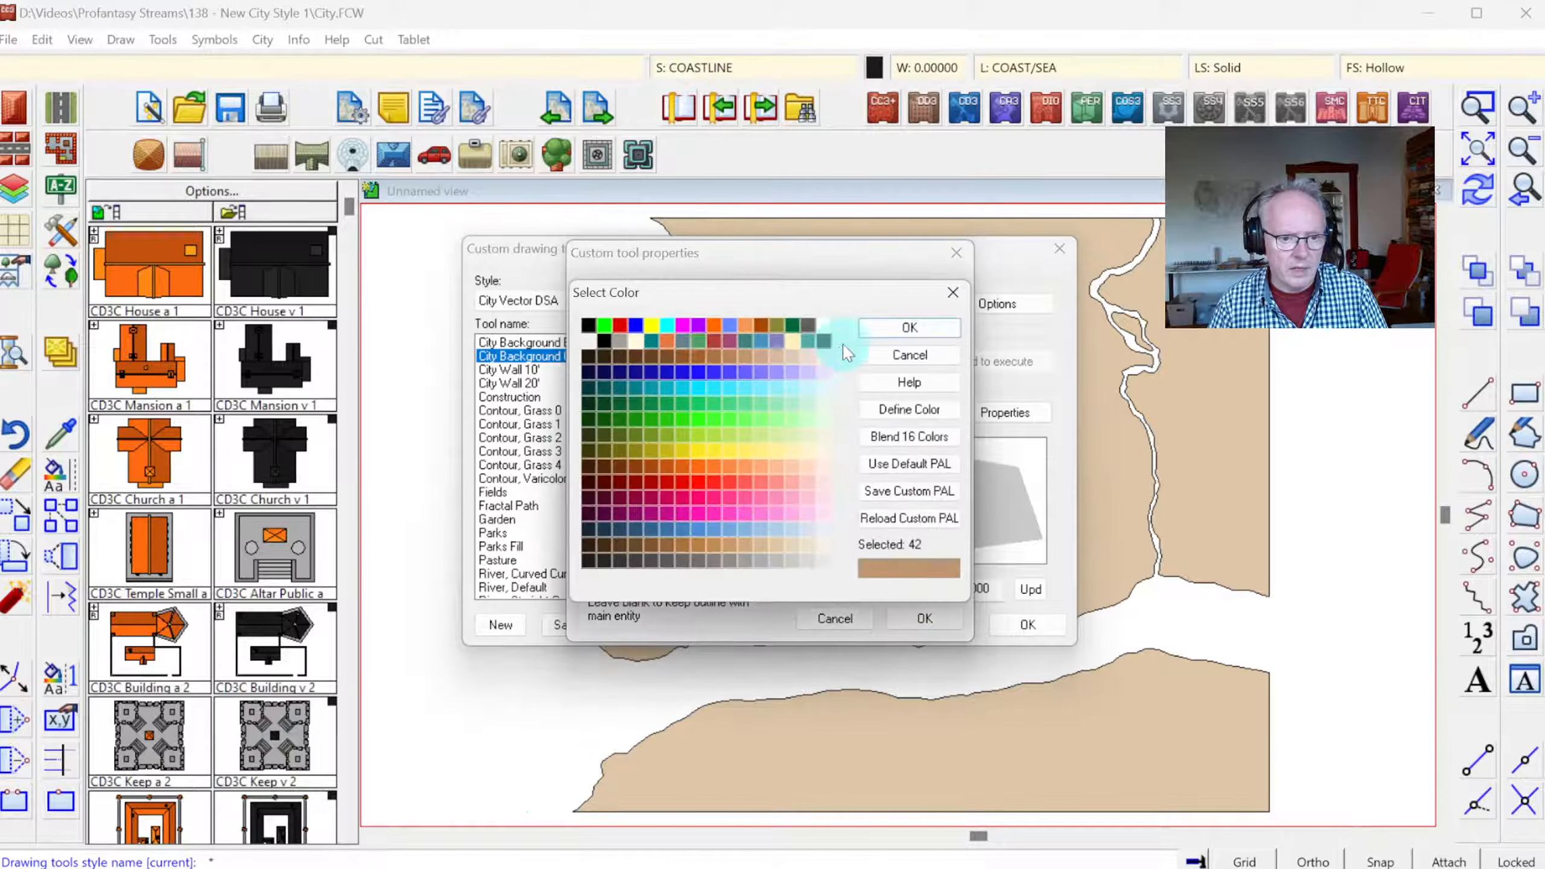
click(589, 325)
click(910, 332)
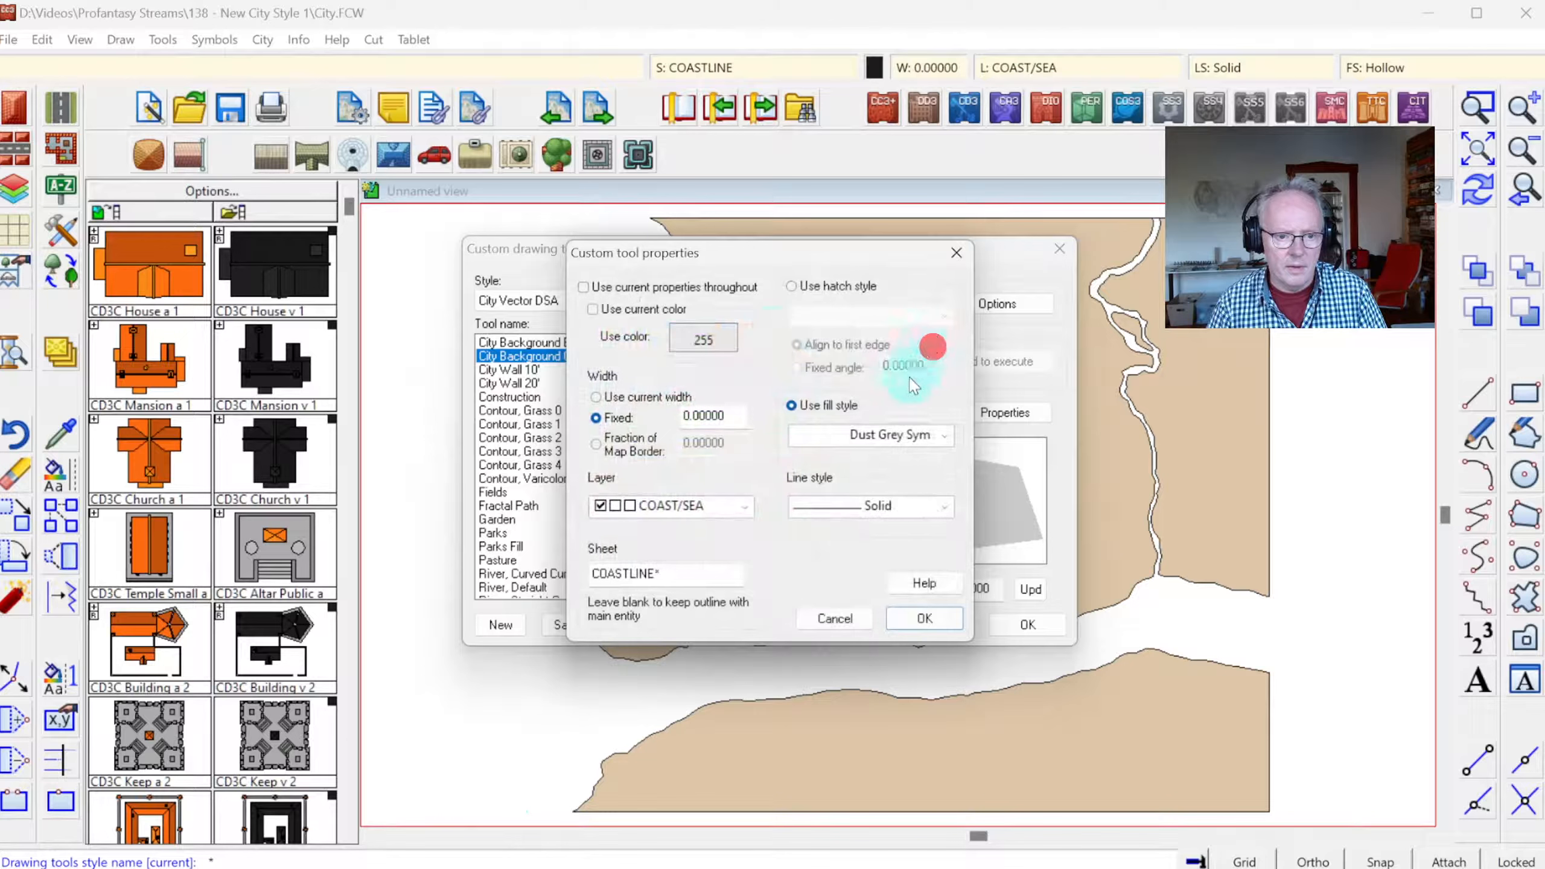
click(707, 341)
click(589, 324)
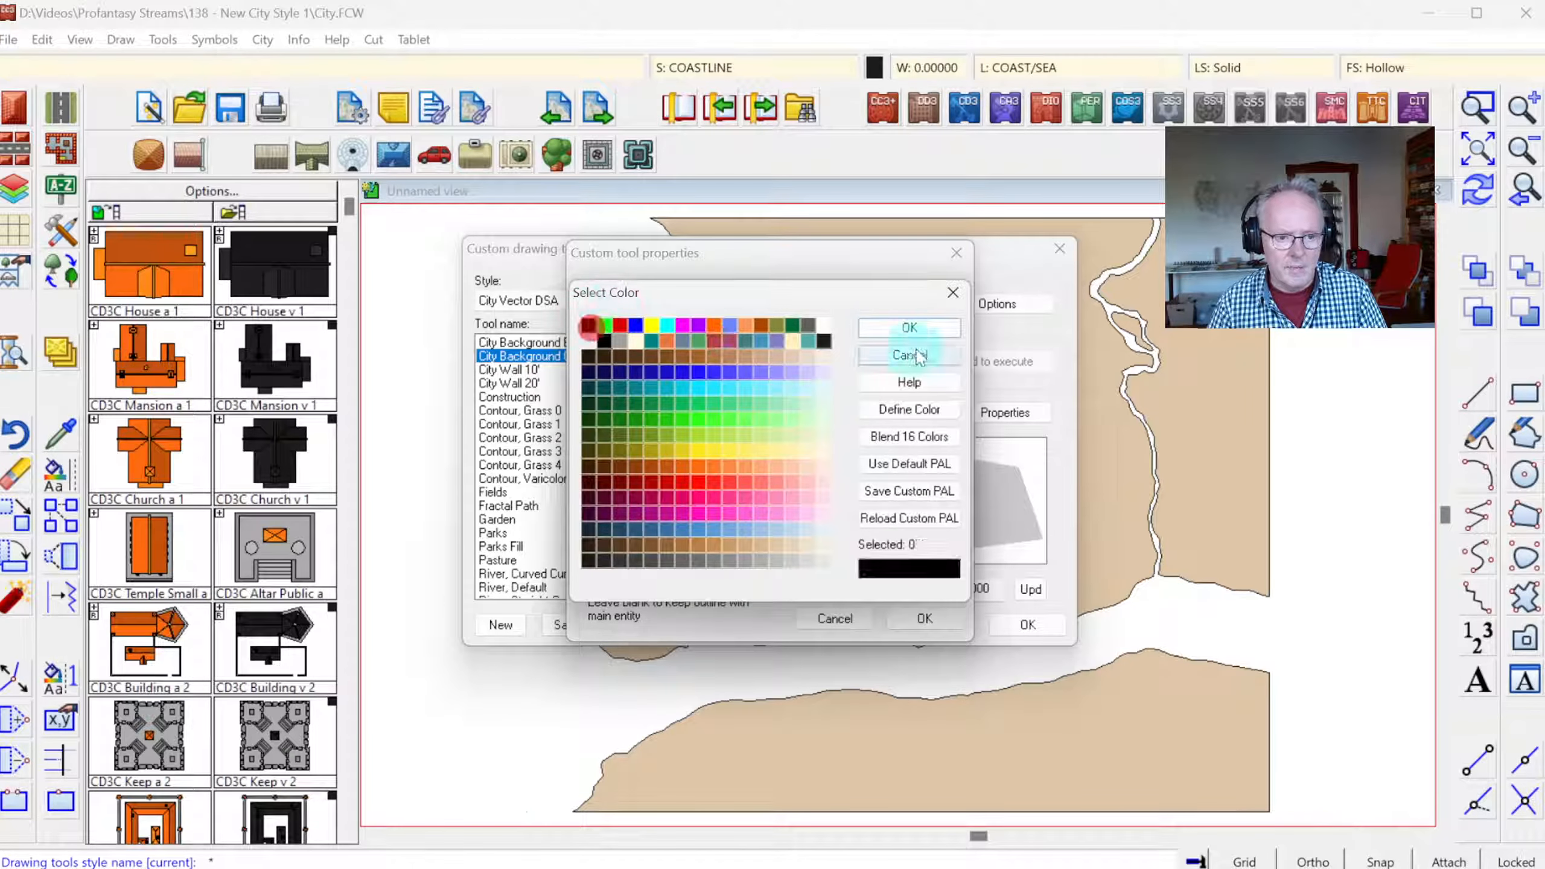
click(908, 329)
- Set the City Background Grey outline's fill style to Hollow, save the tool and close the drawing tool settings
click(895, 434)
scroll(906, 435, up, 5)
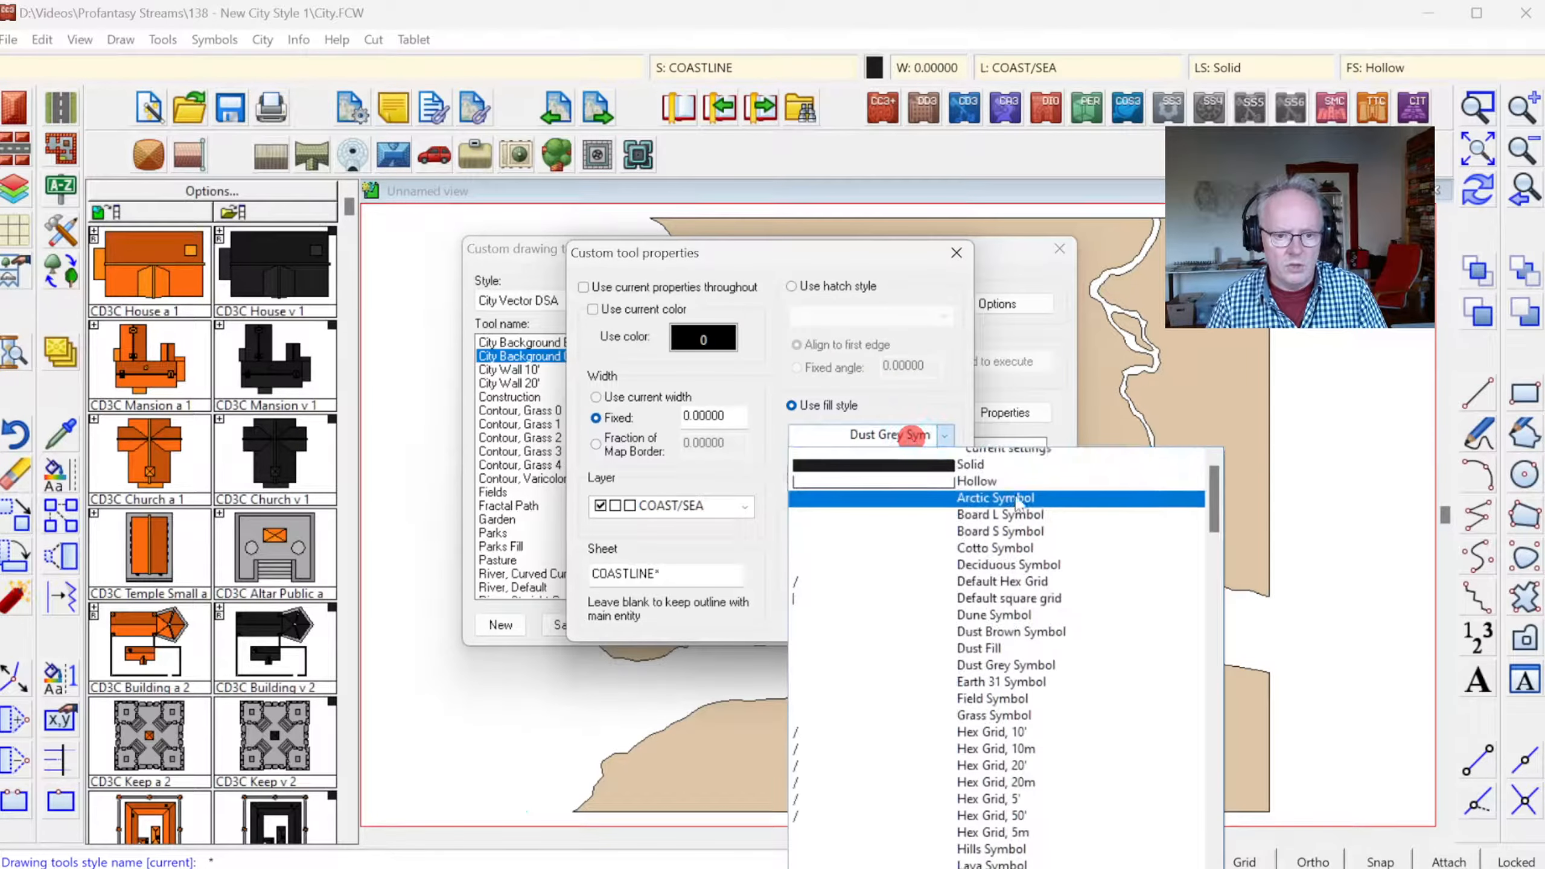
click(978, 489)
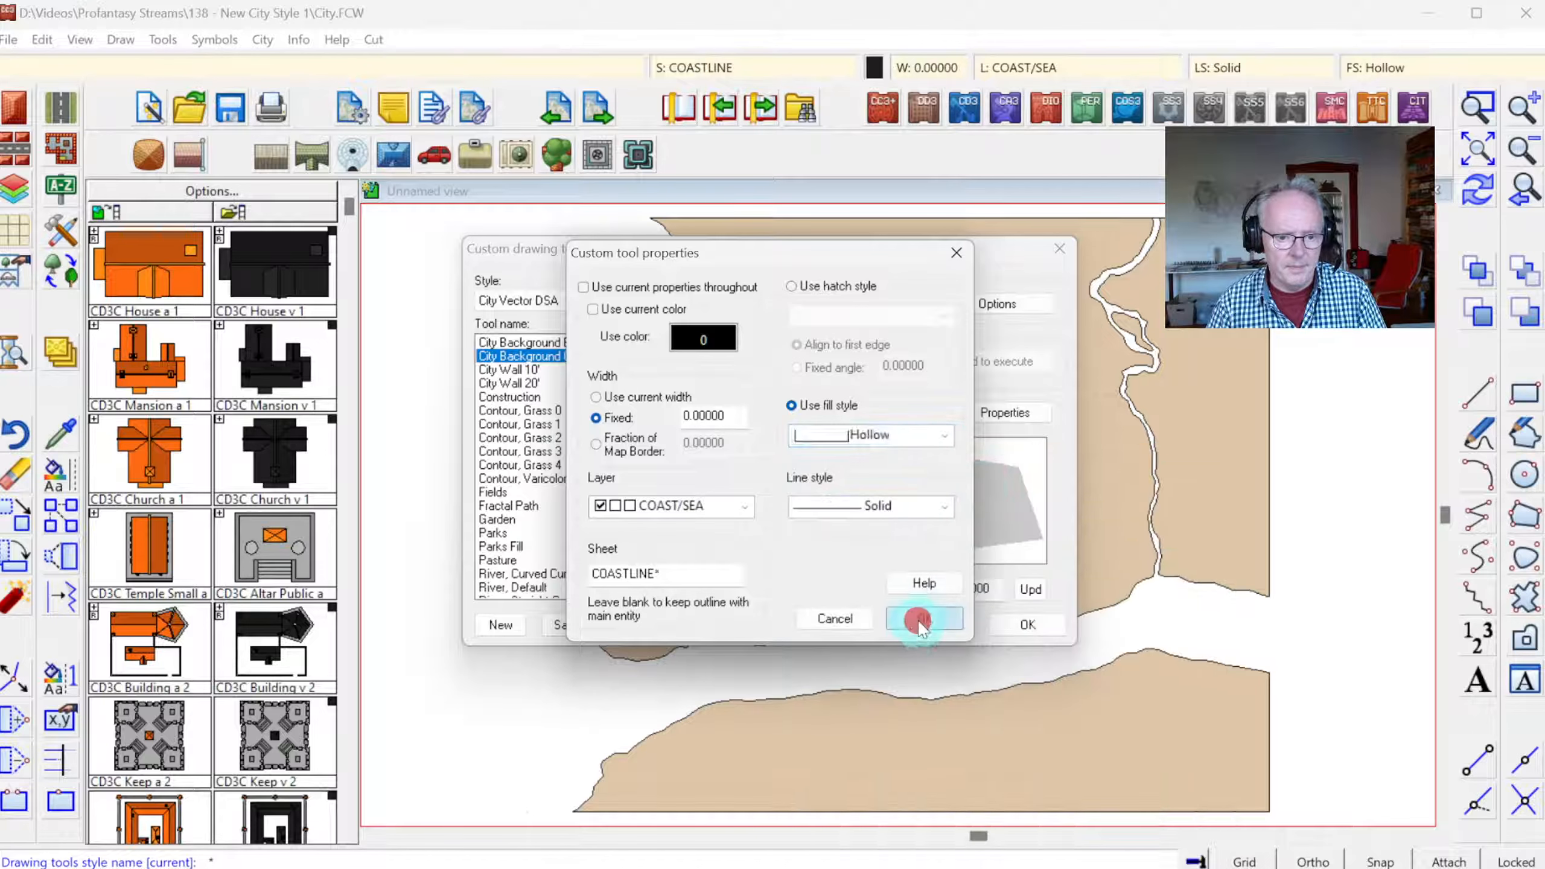
click(925, 620)
click(822, 380)
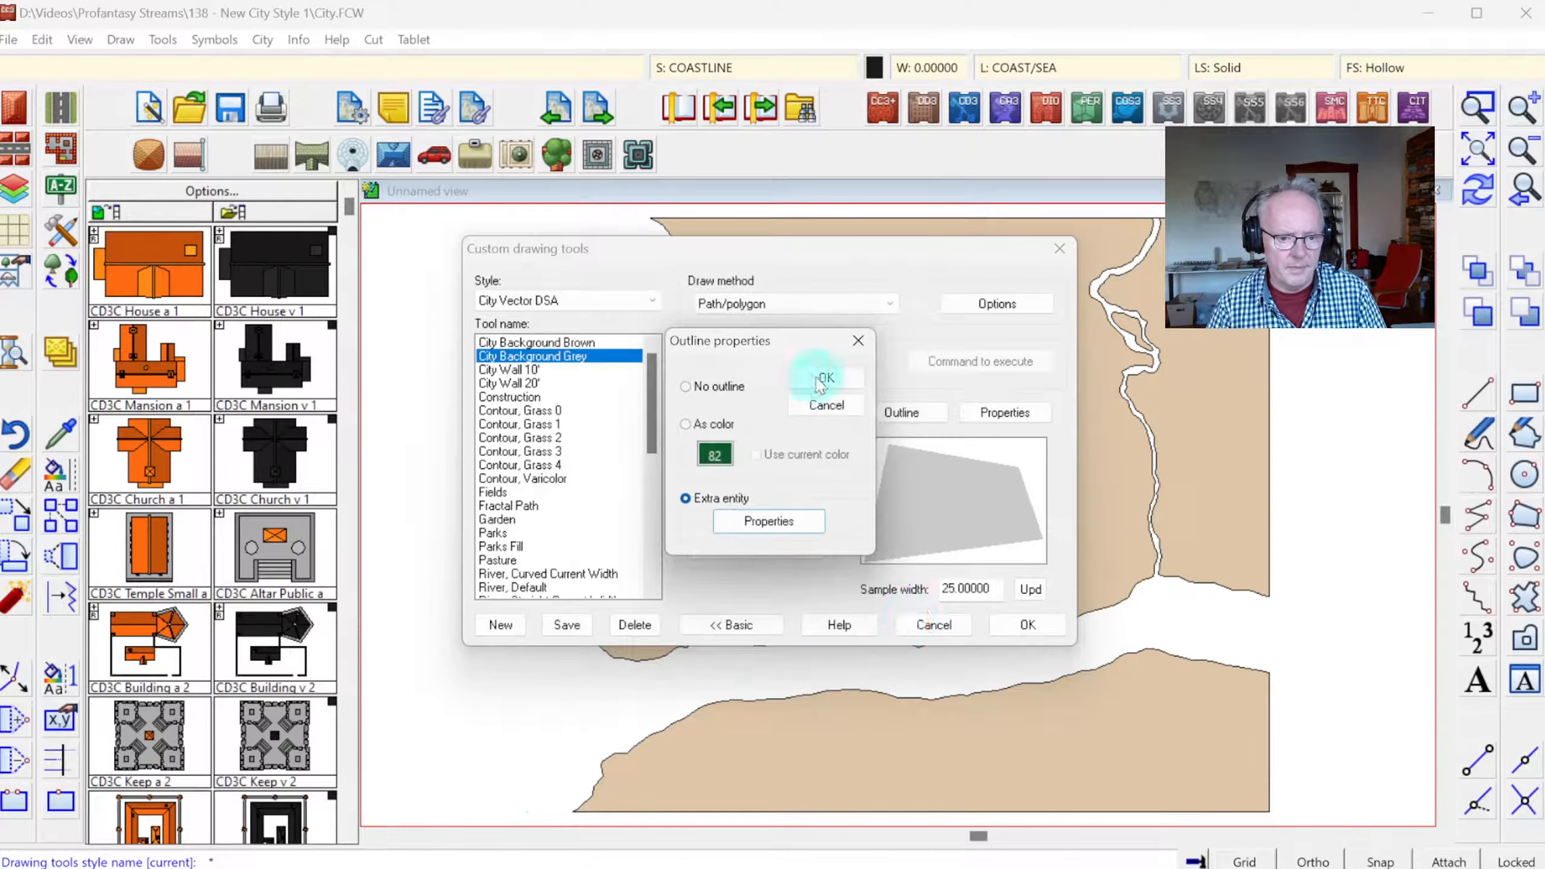
click(566, 625)
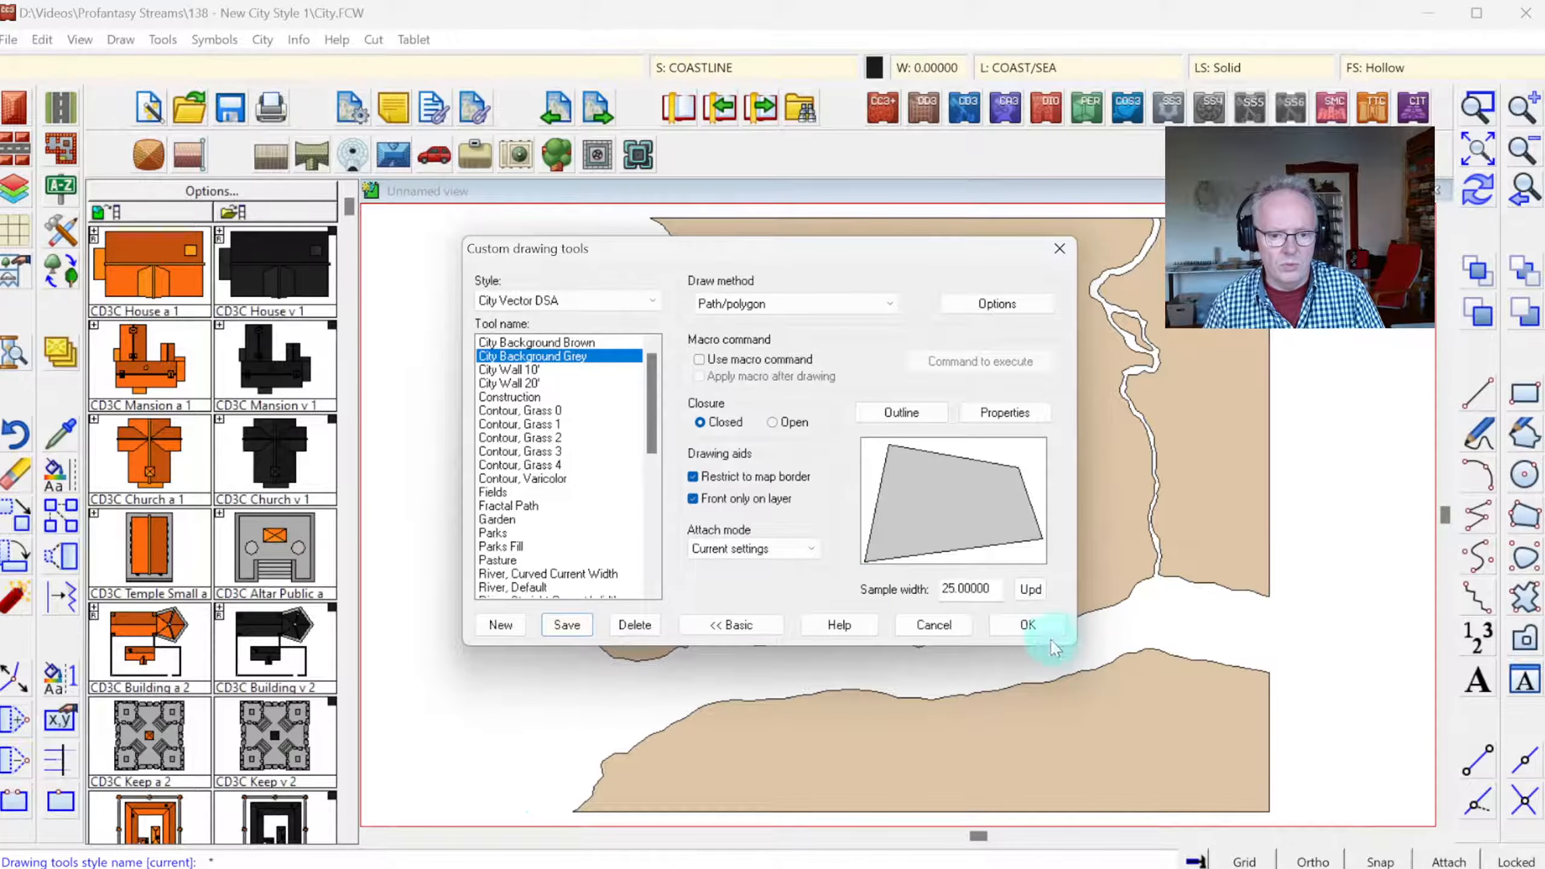
click(1028, 625)
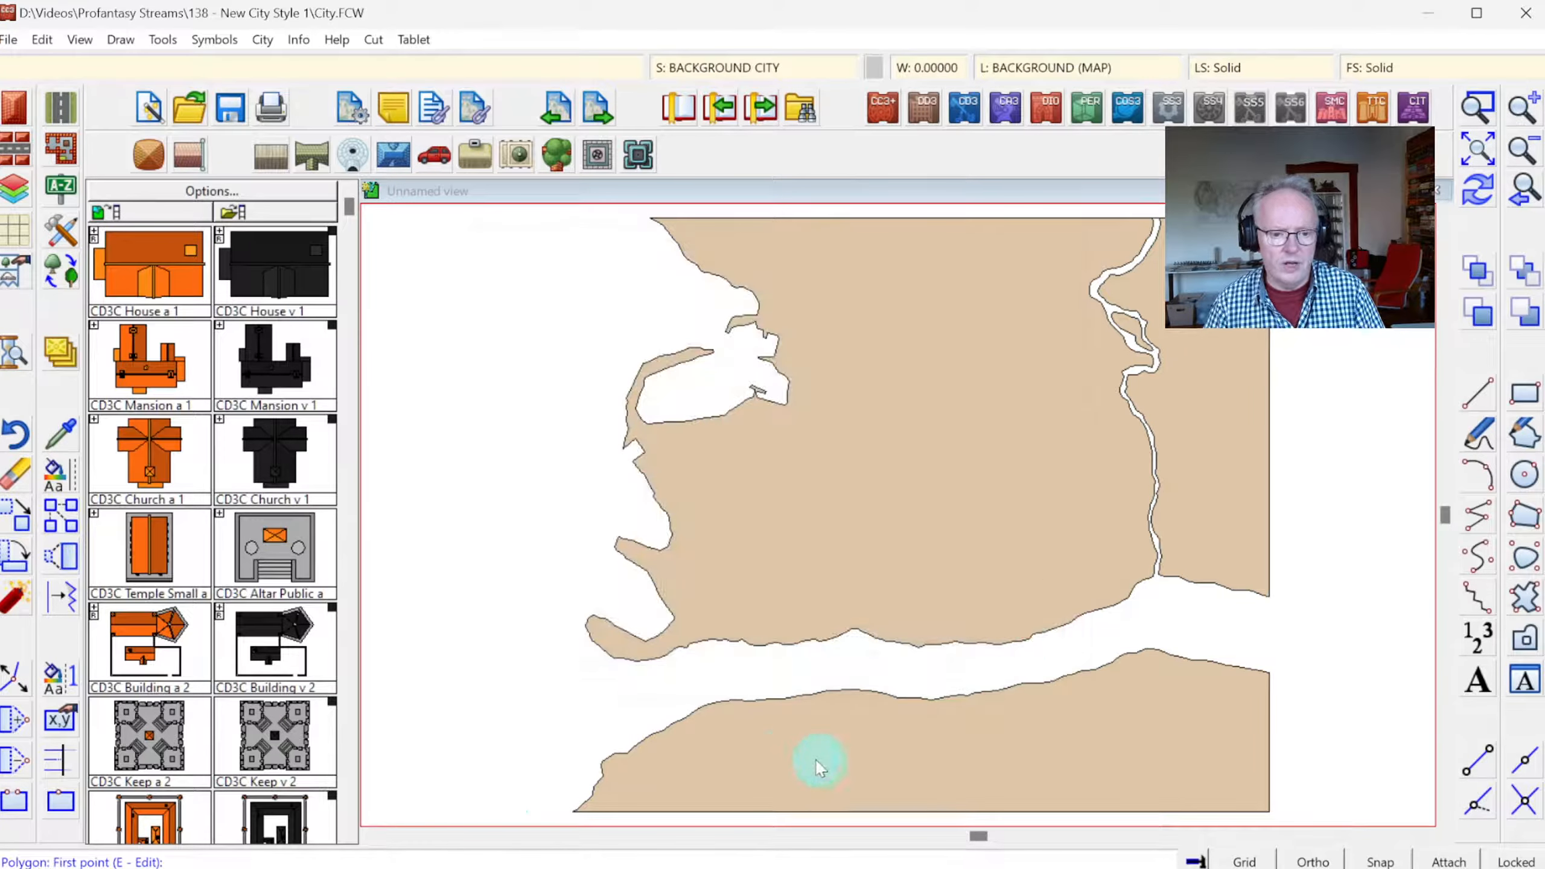
- Make COASTLINE the current sheet and automatically hide all sheets except the current one and COMMON
click(717, 66)
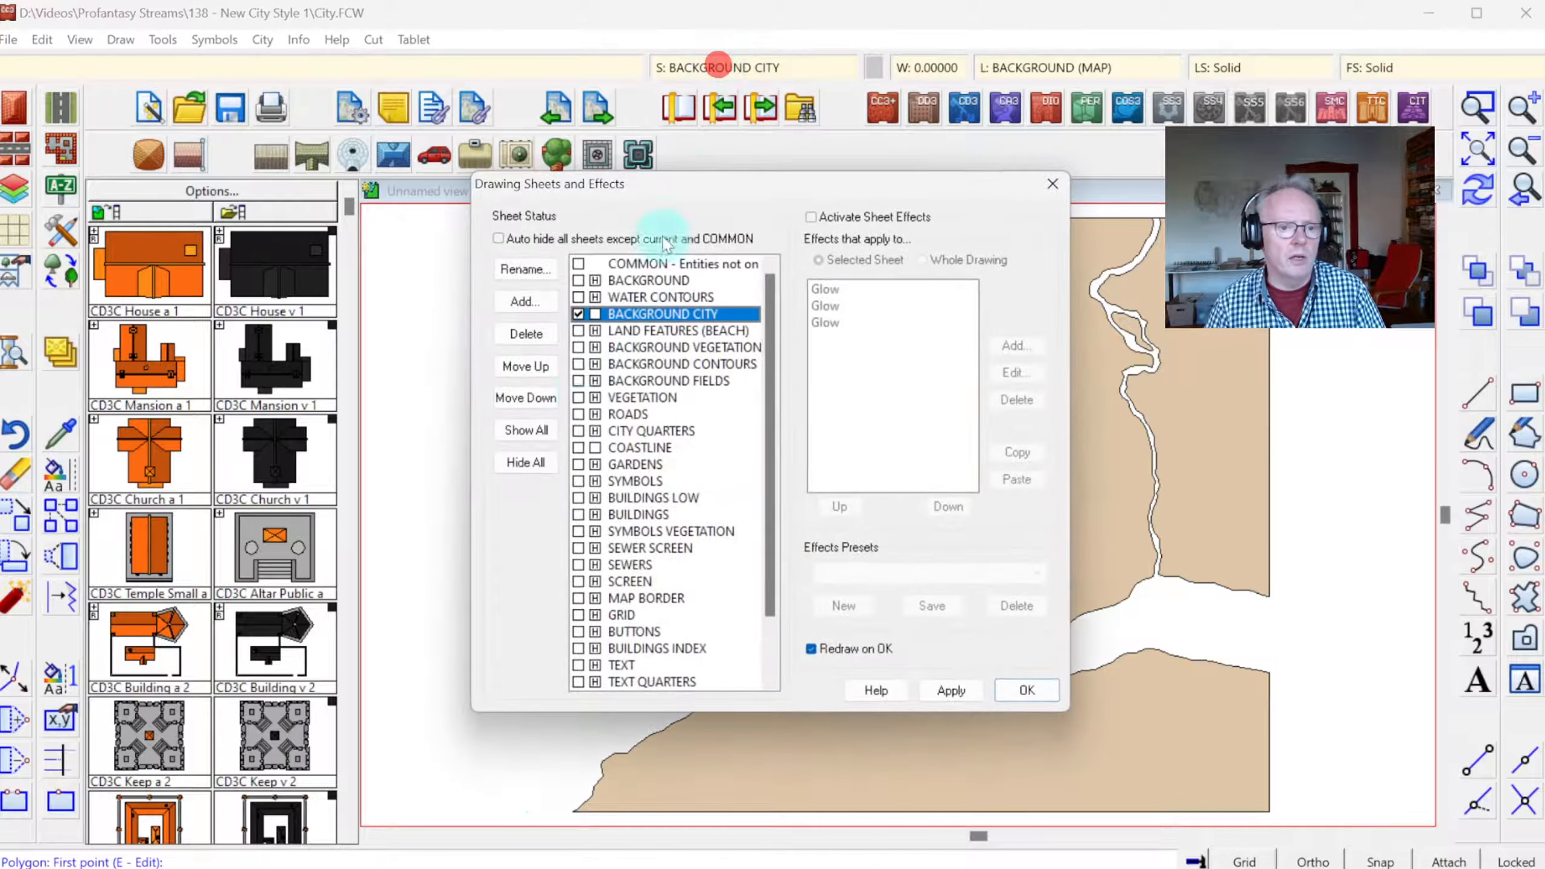
click(575, 445)
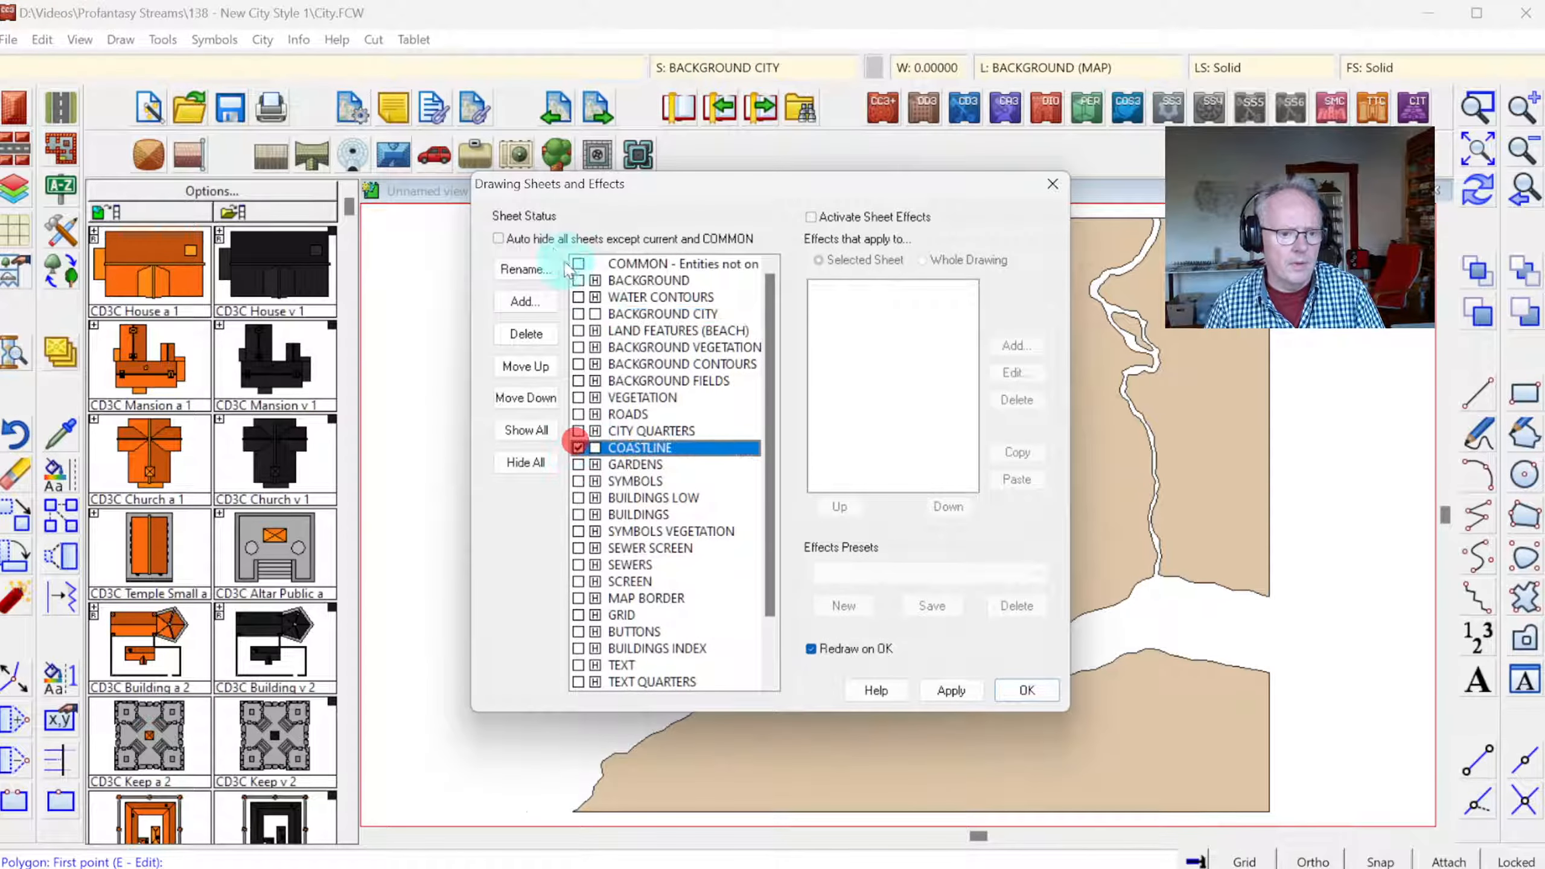
click(1045, 699)
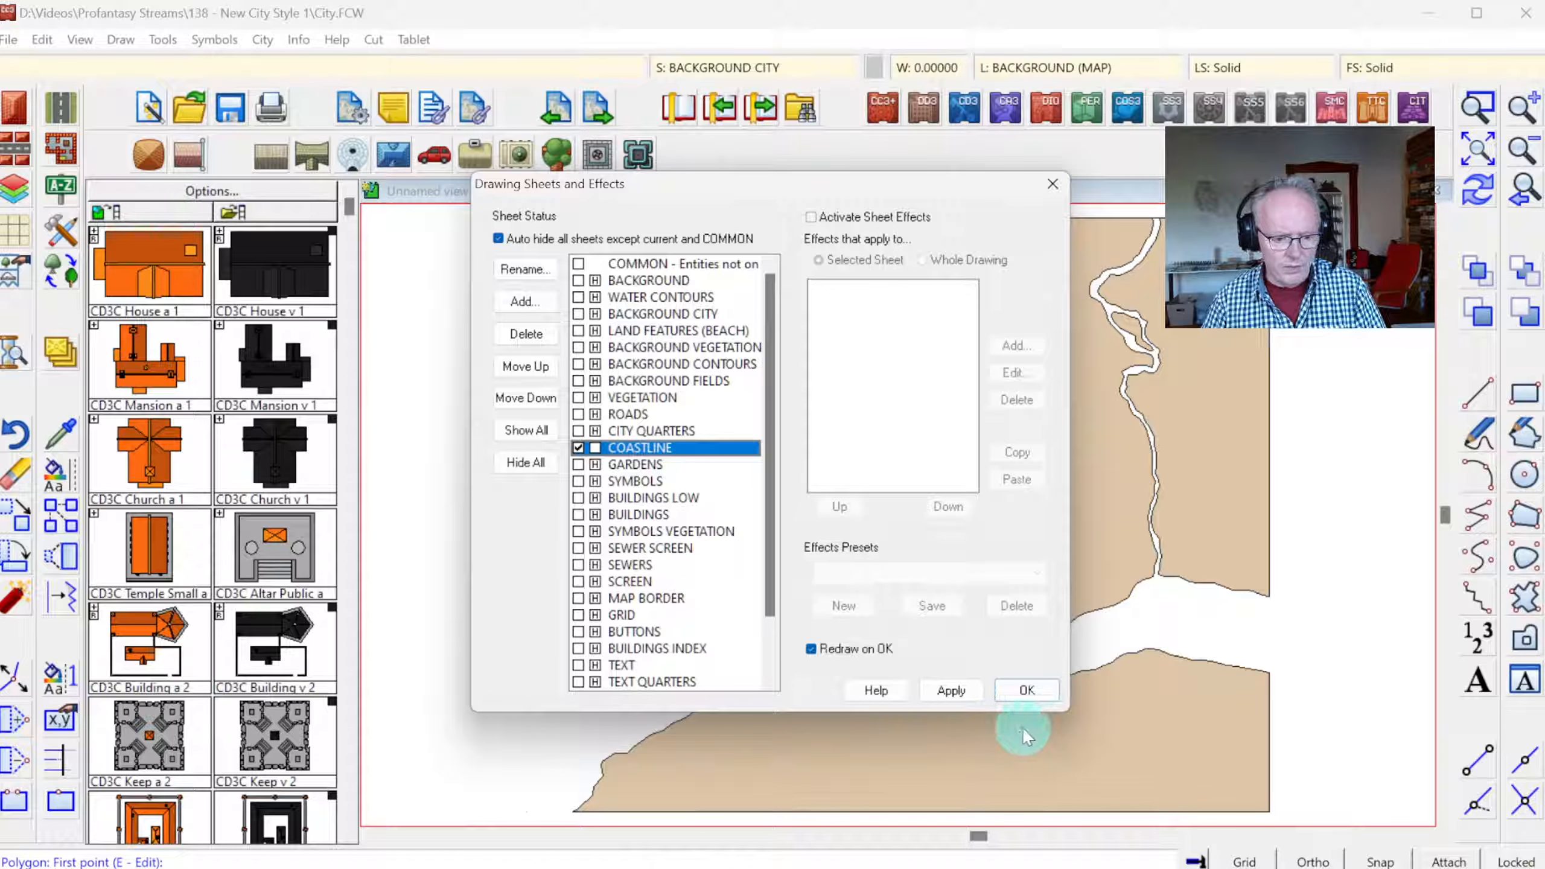
click(1027, 699)
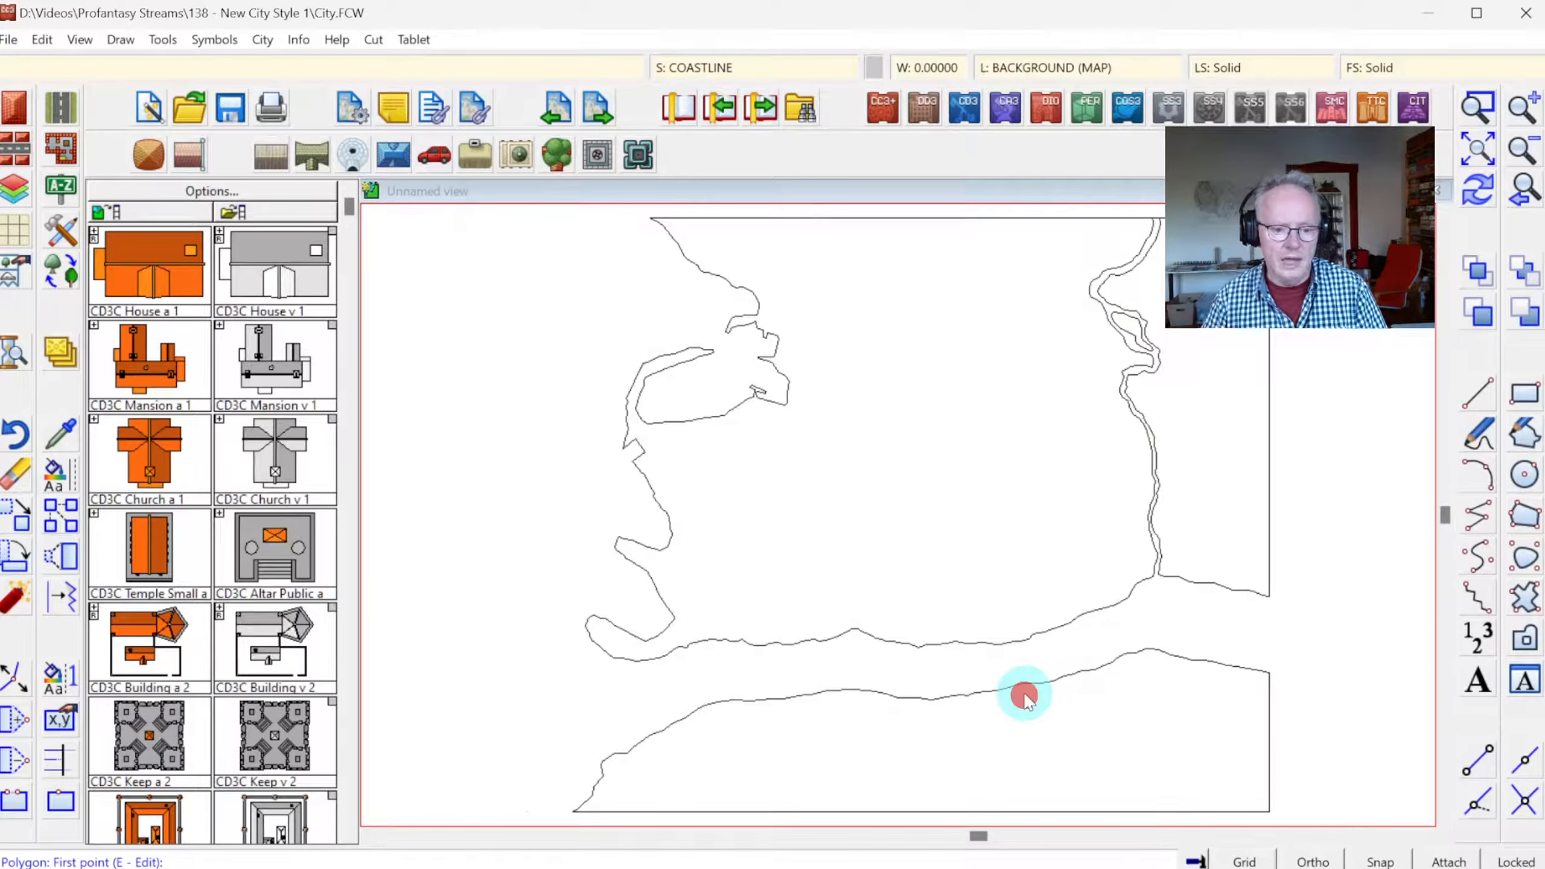
click(61, 230)
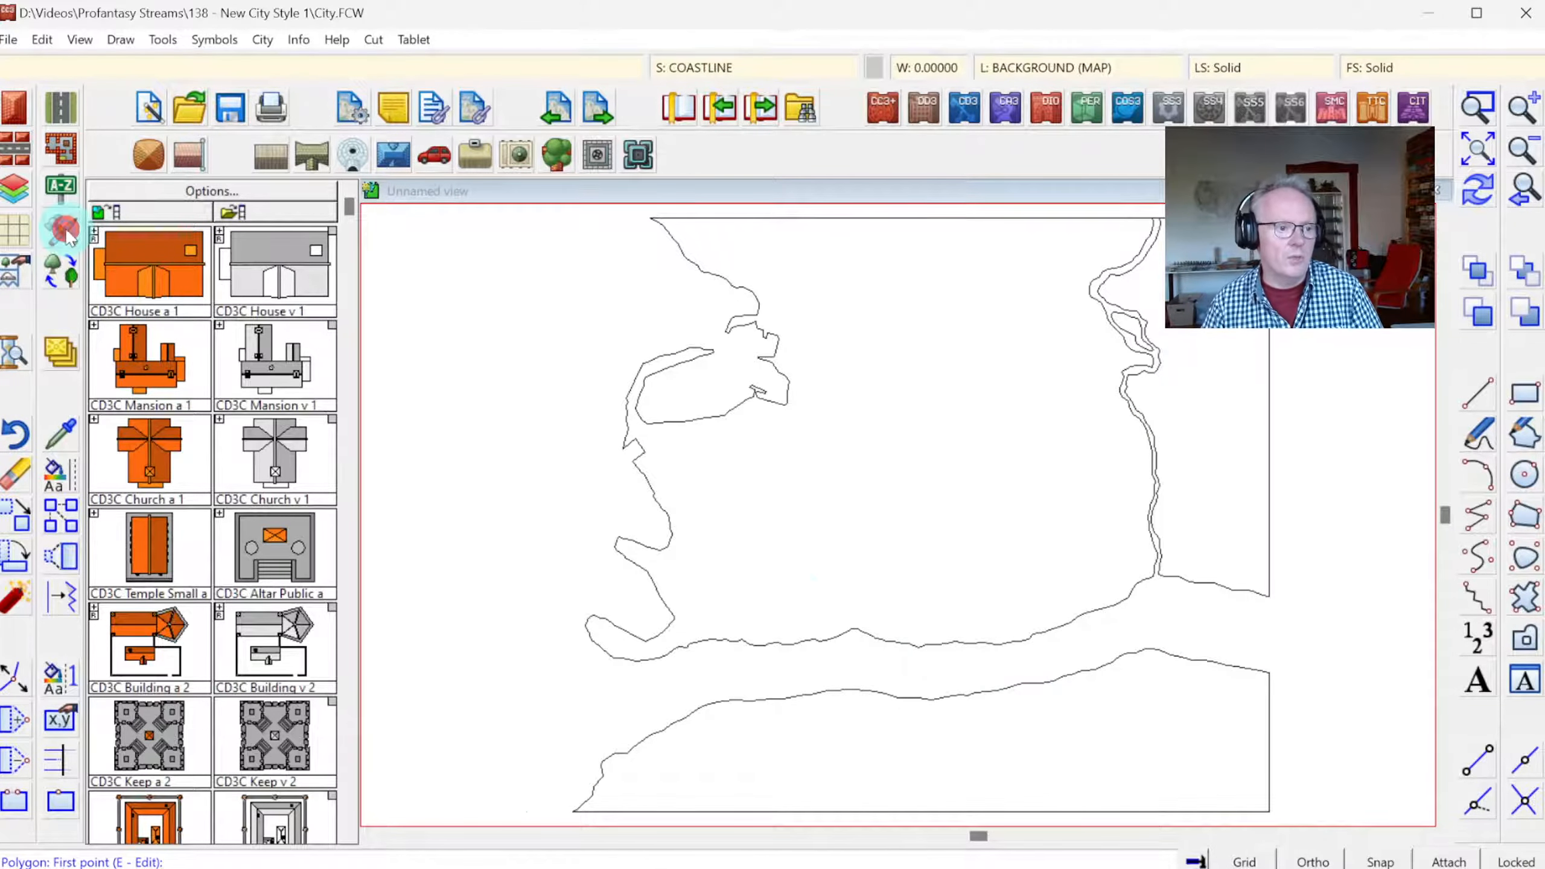
click(616, 726)
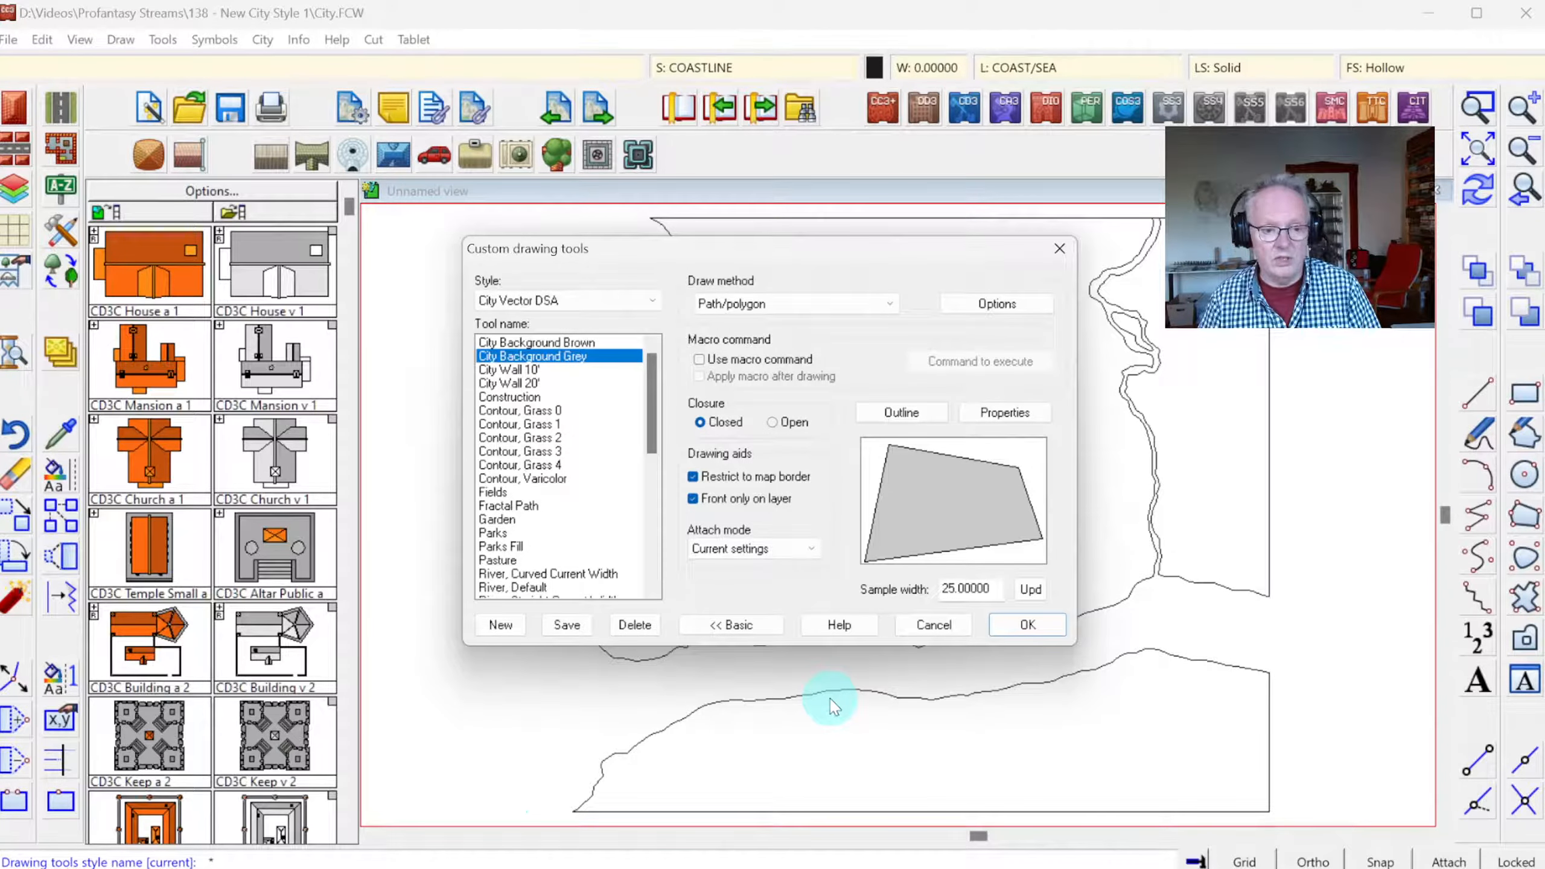
key(Escape)
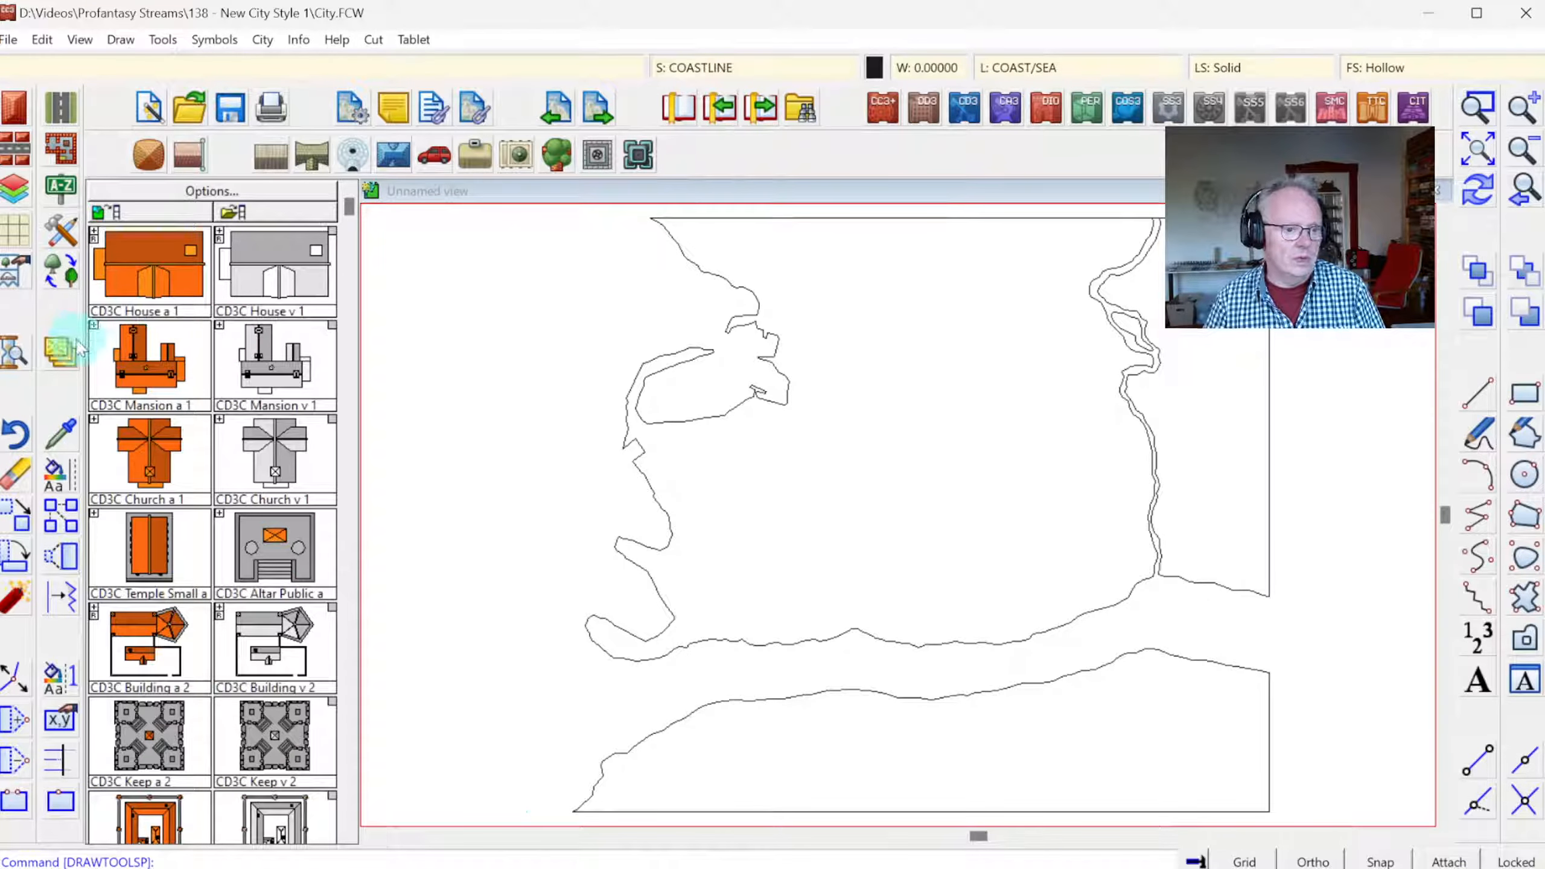
- Advance from COASTLINE to the GARDENS sheet, then make all sheets visible again
right_click(60, 351)
click(126, 602)
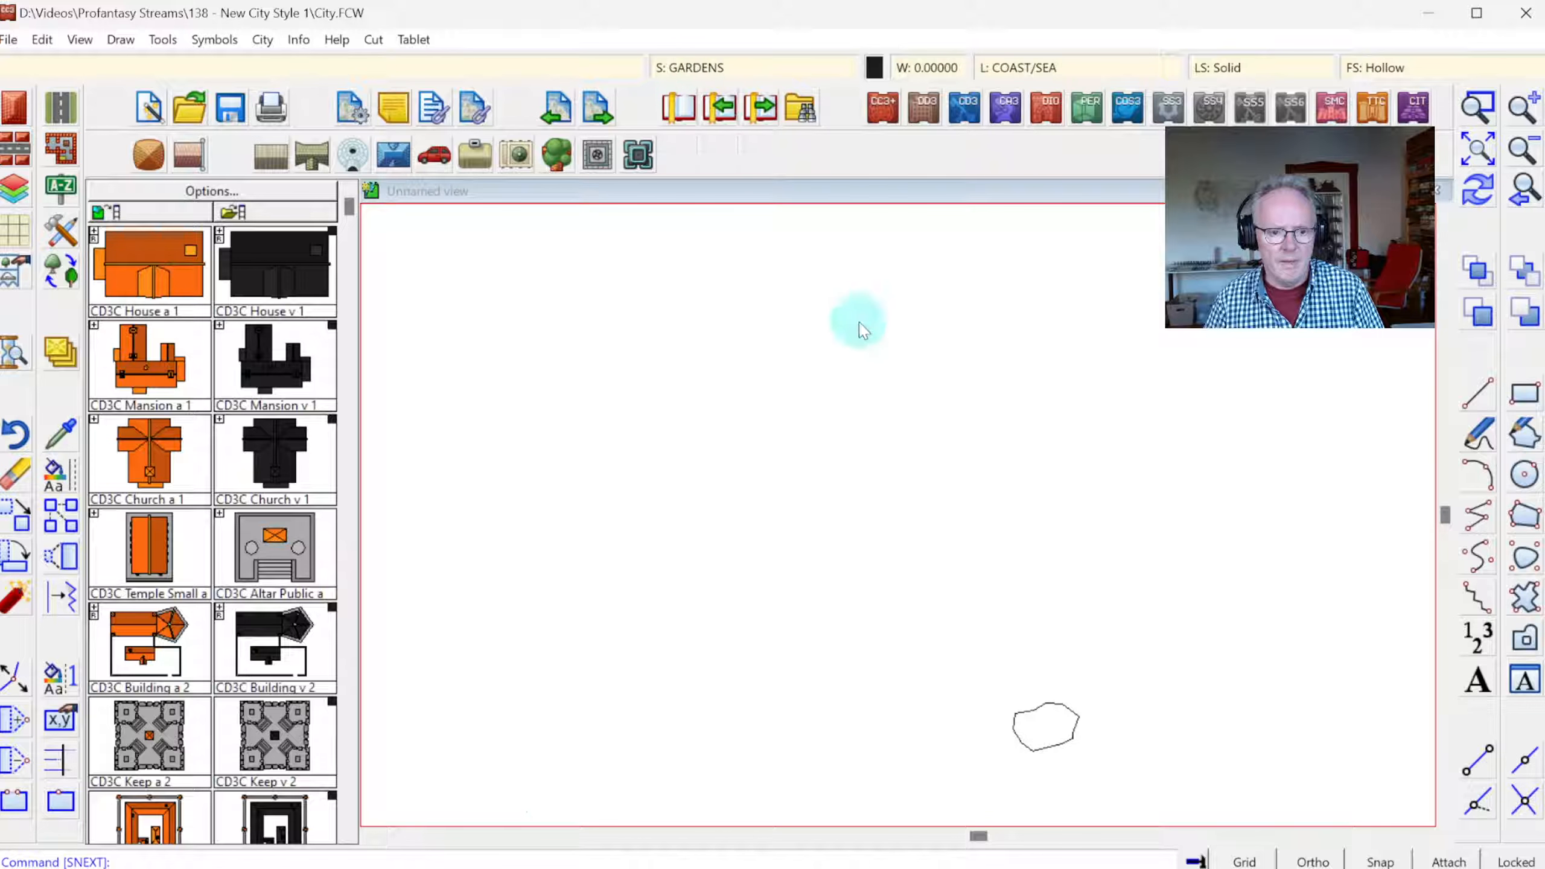
click(679, 66)
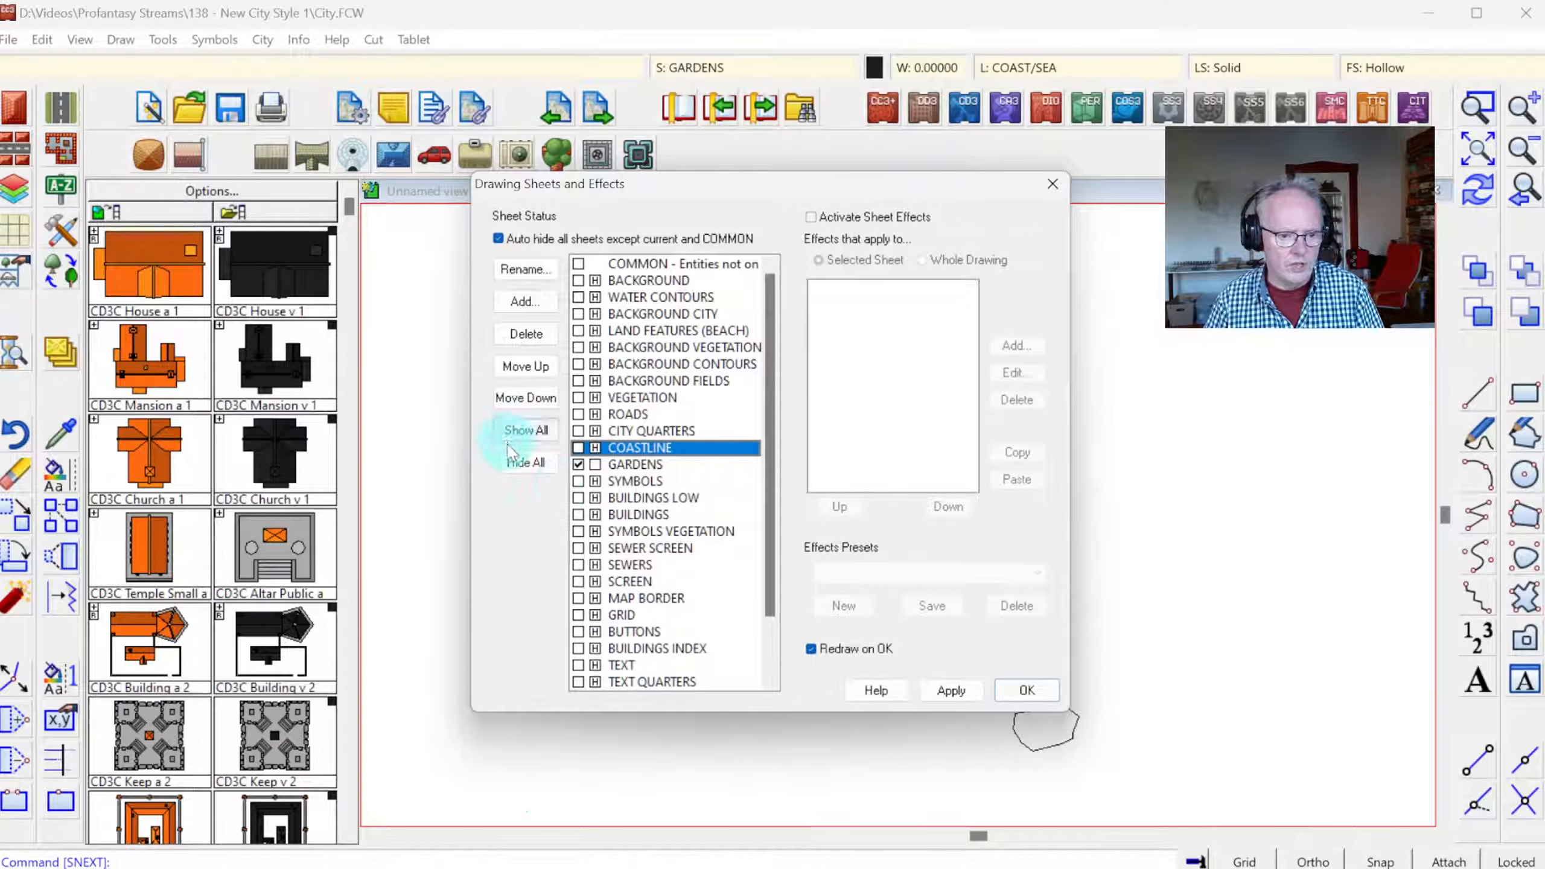
click(526, 430)
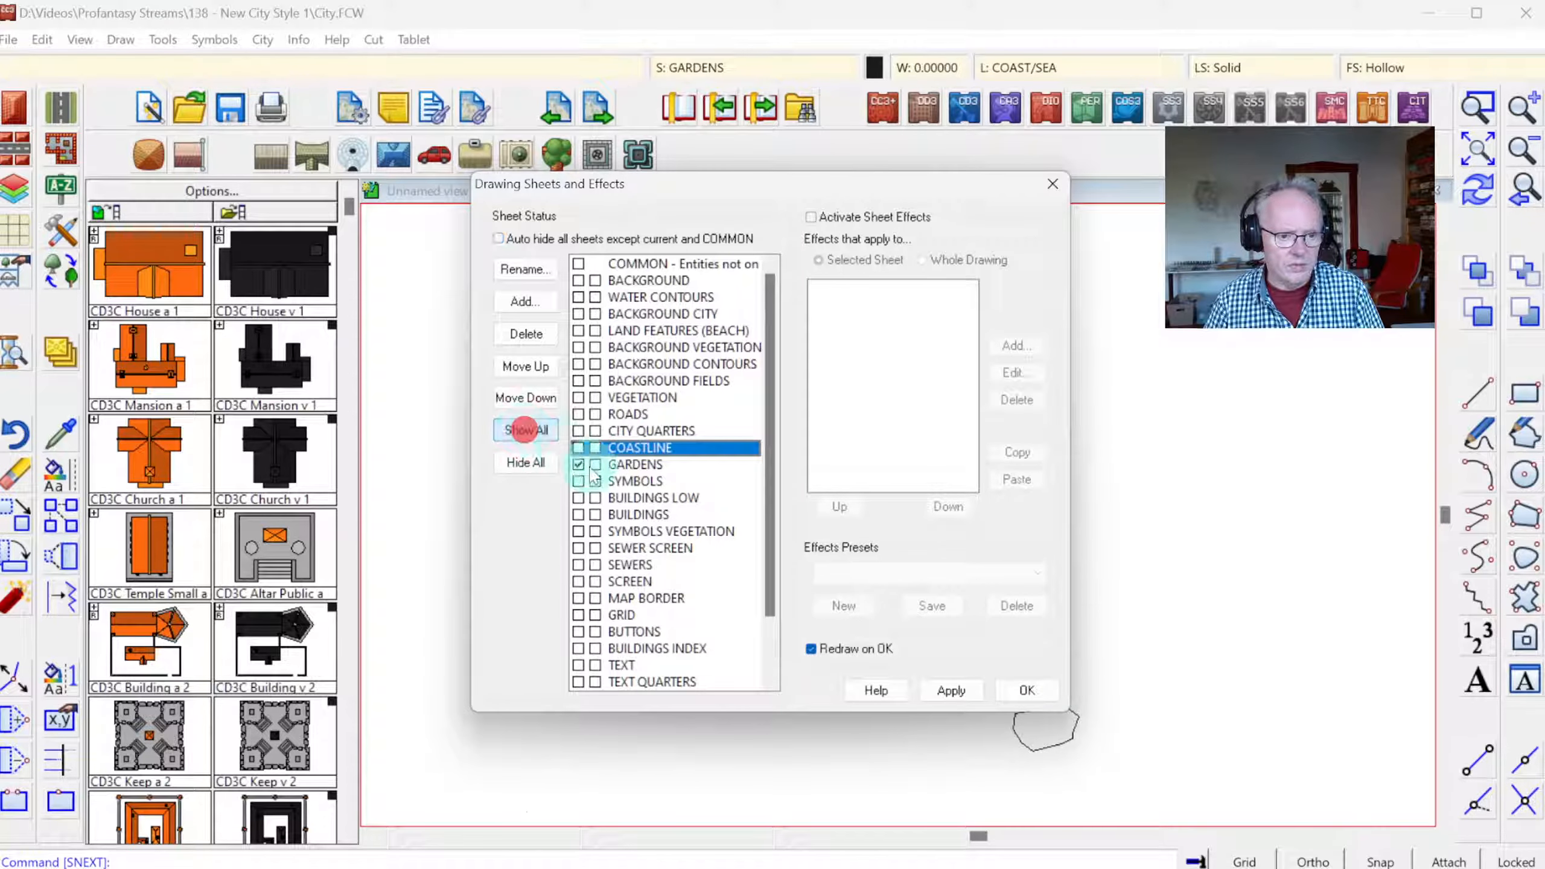
click(1024, 689)
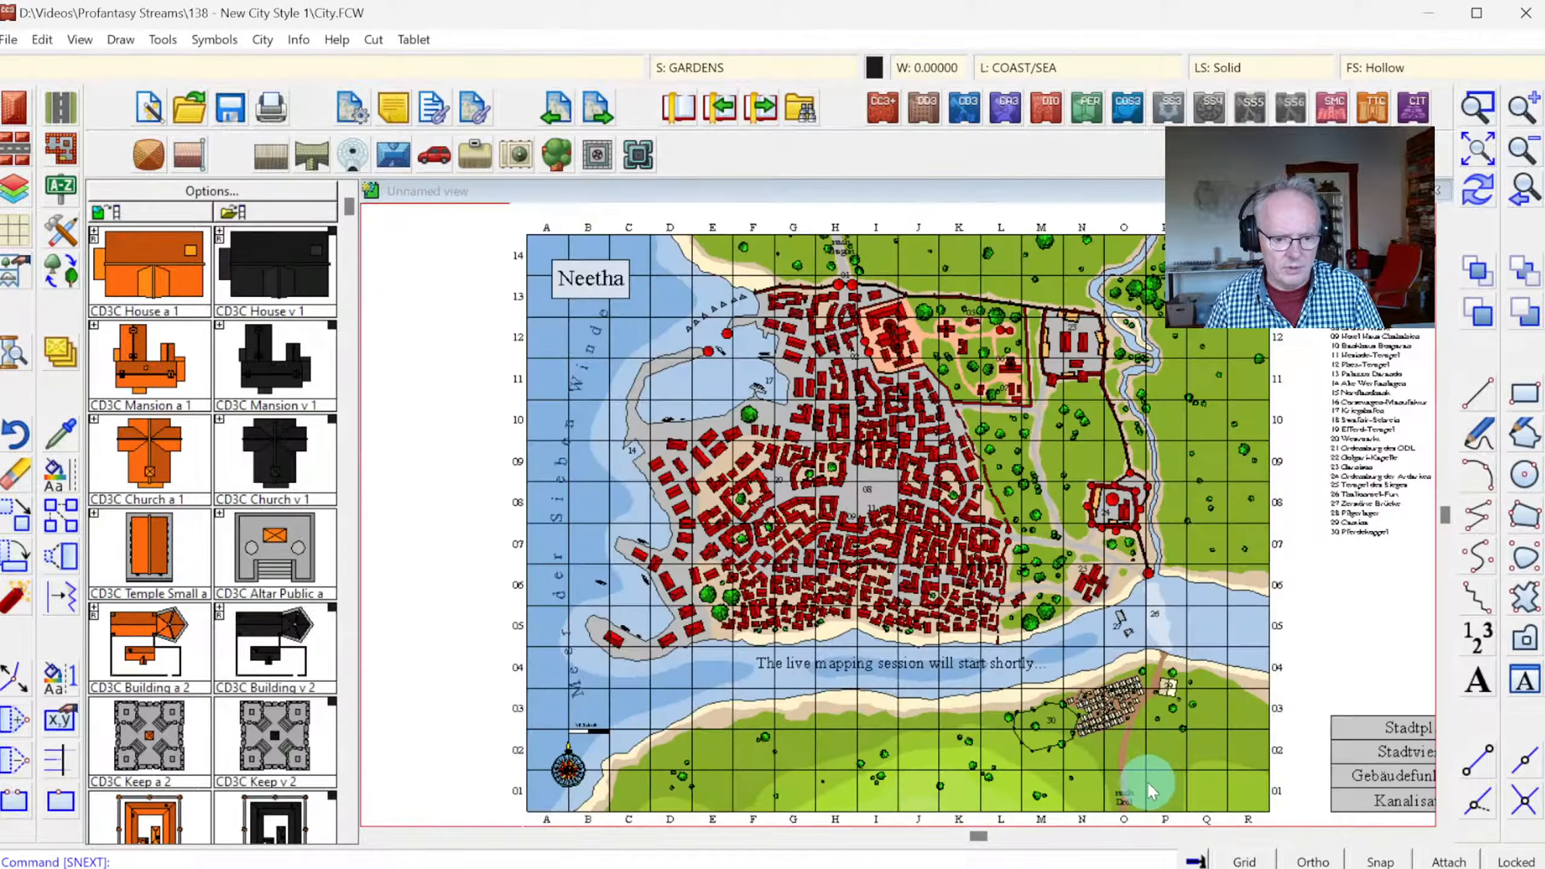
- Examine the garden outline around number 30 south of the river up close, then return to the whole map
click(1490, 110)
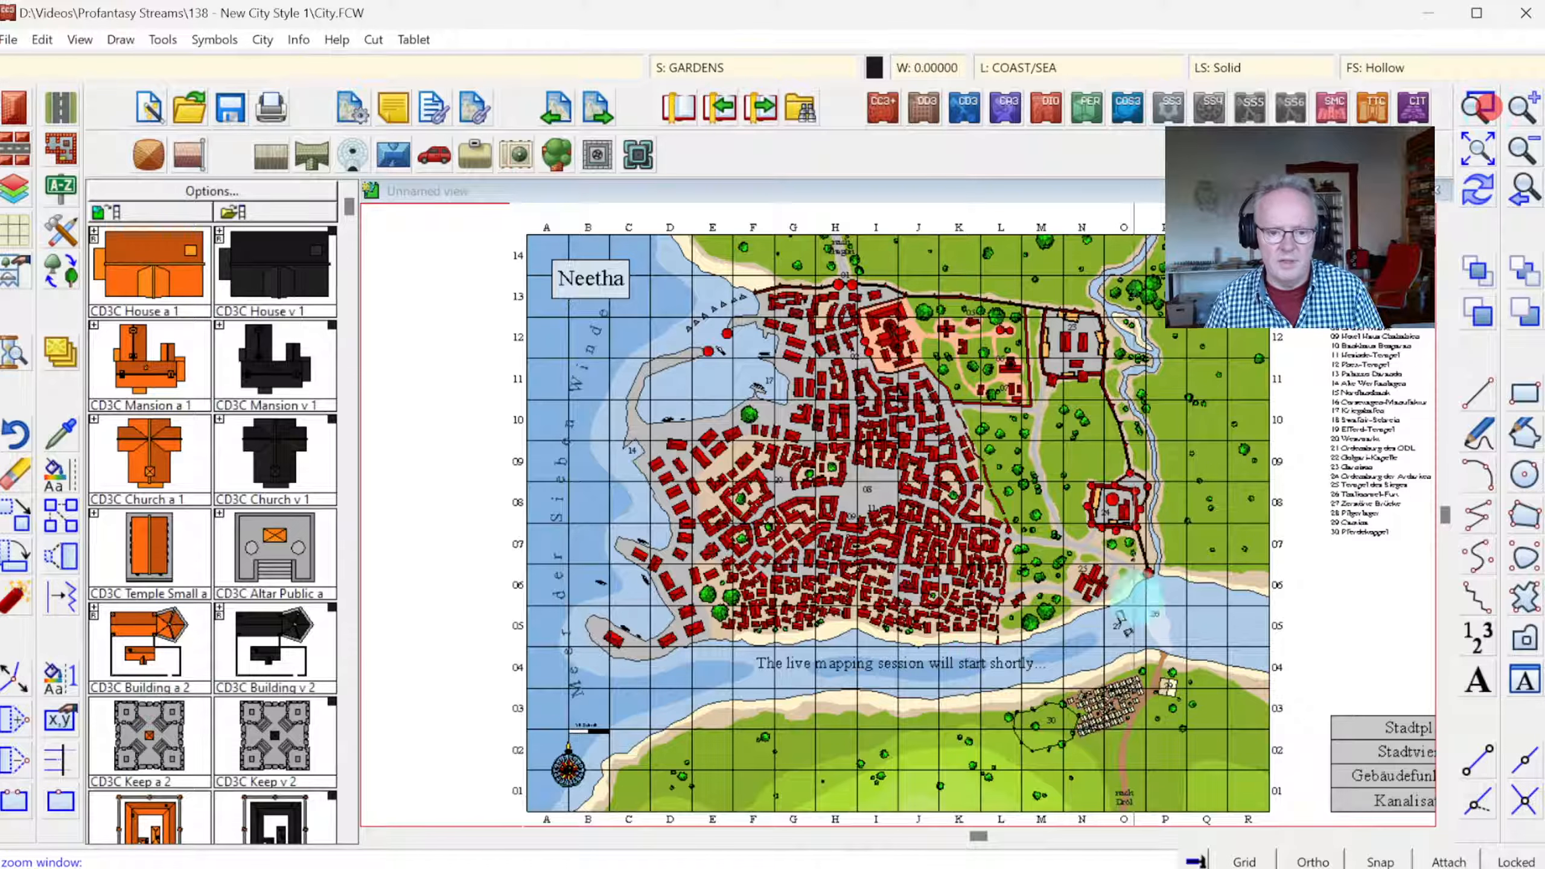
click(1000, 686)
click(1098, 786)
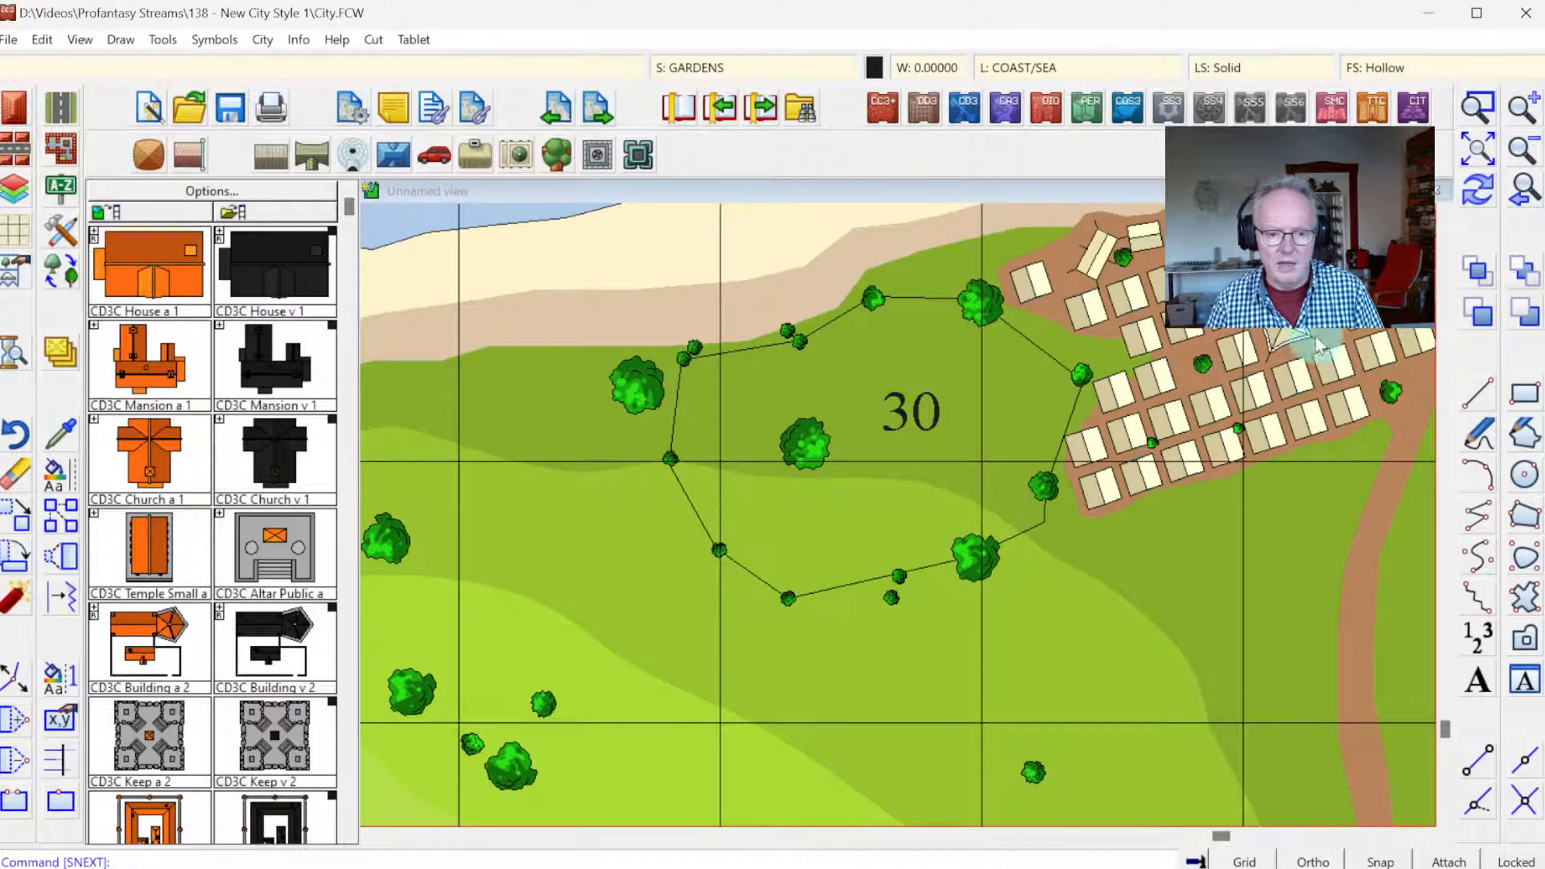
click(1531, 204)
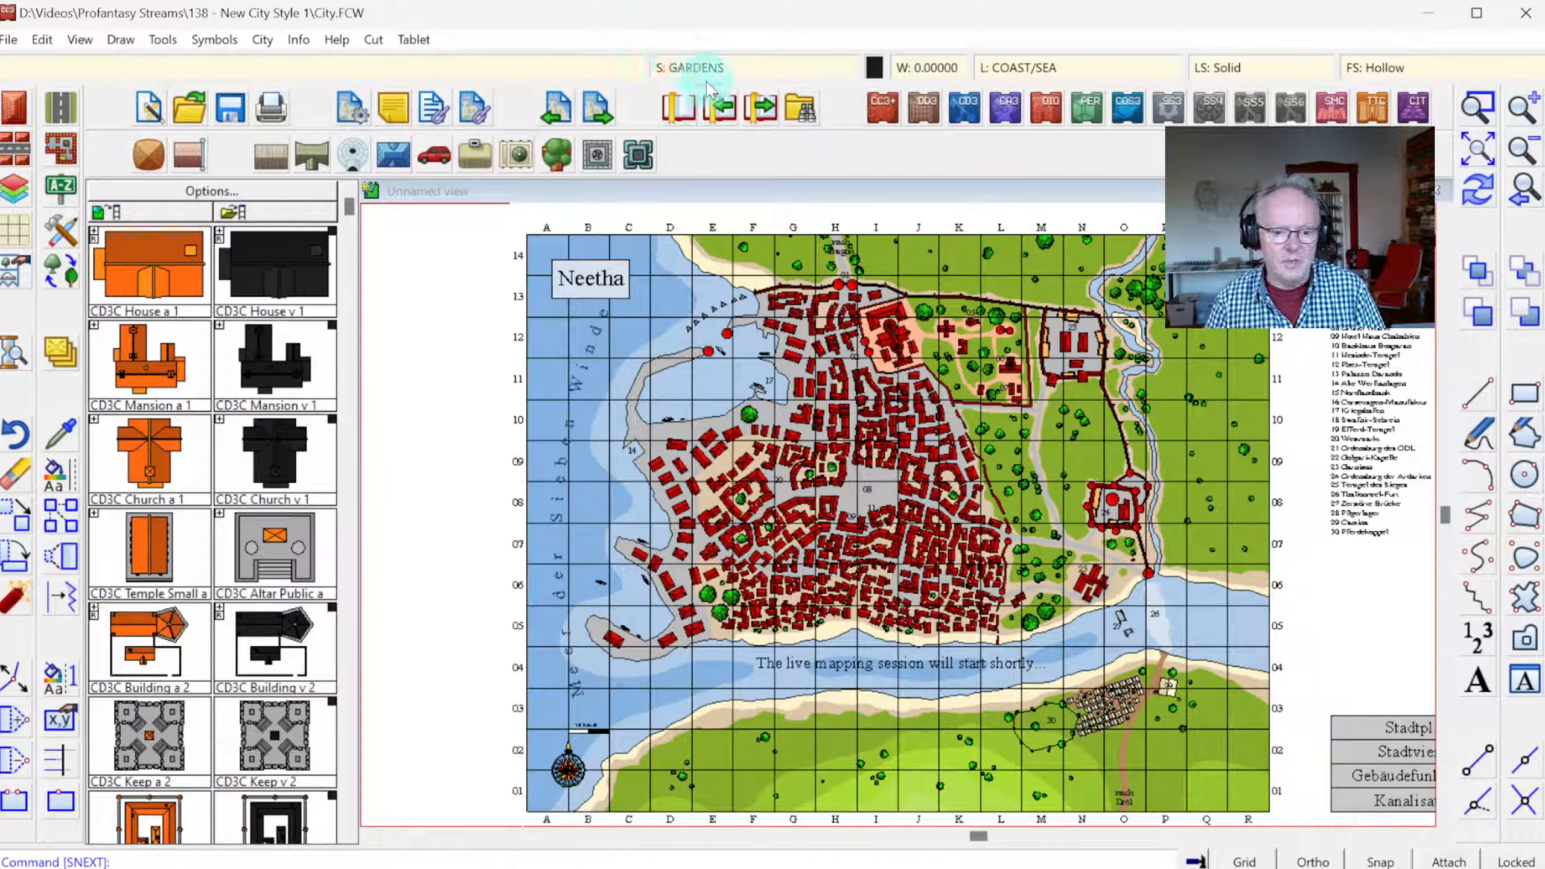
- Automatically hide all sheets except the current GARDENS sheet and COMMON
click(694, 65)
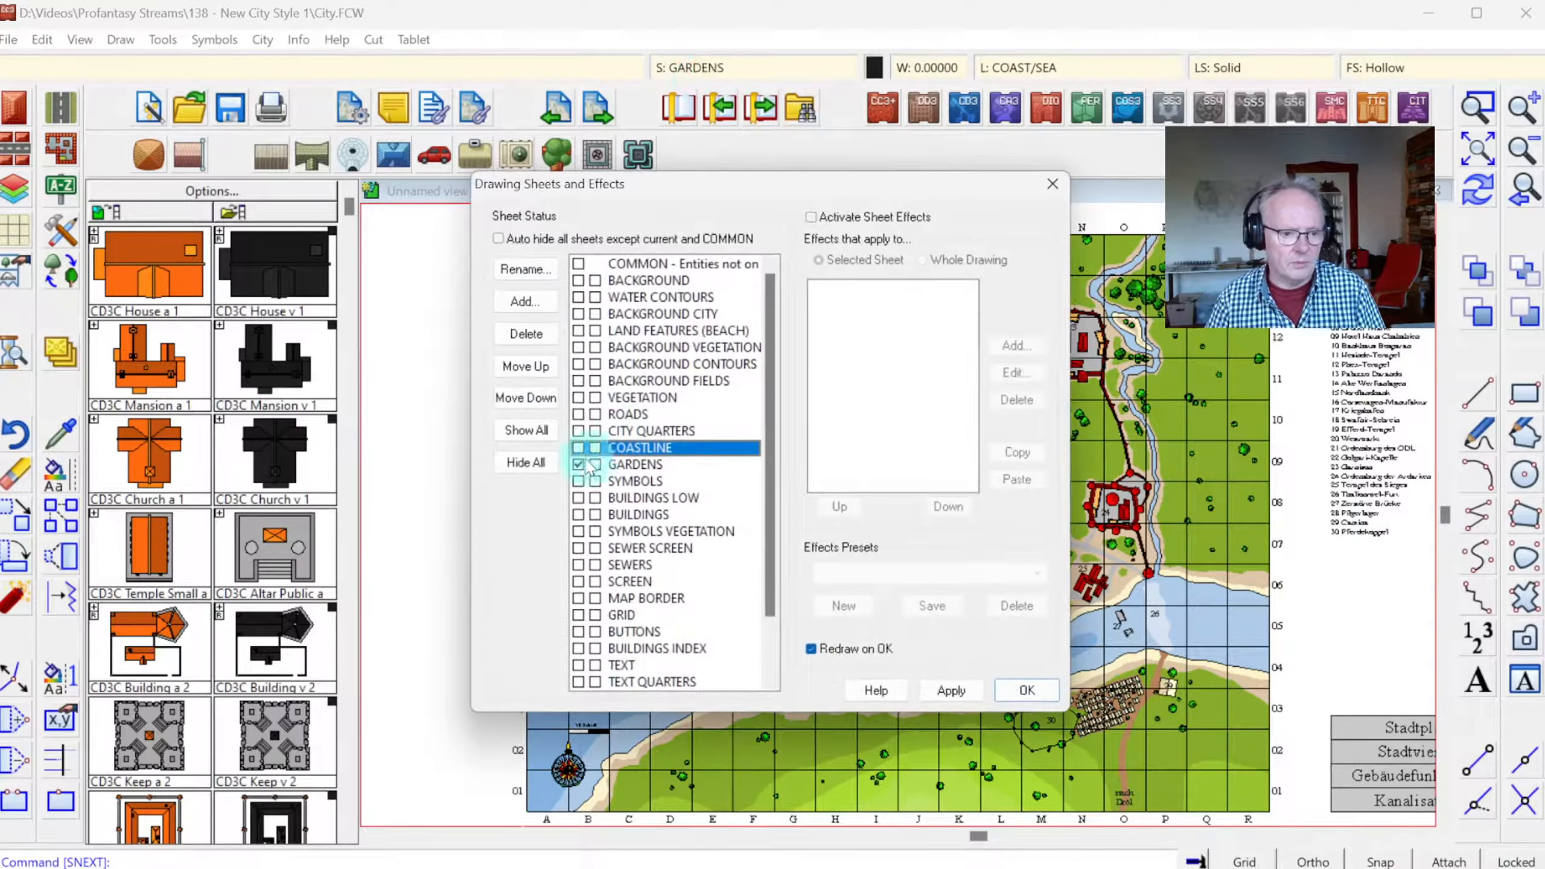
click(615, 464)
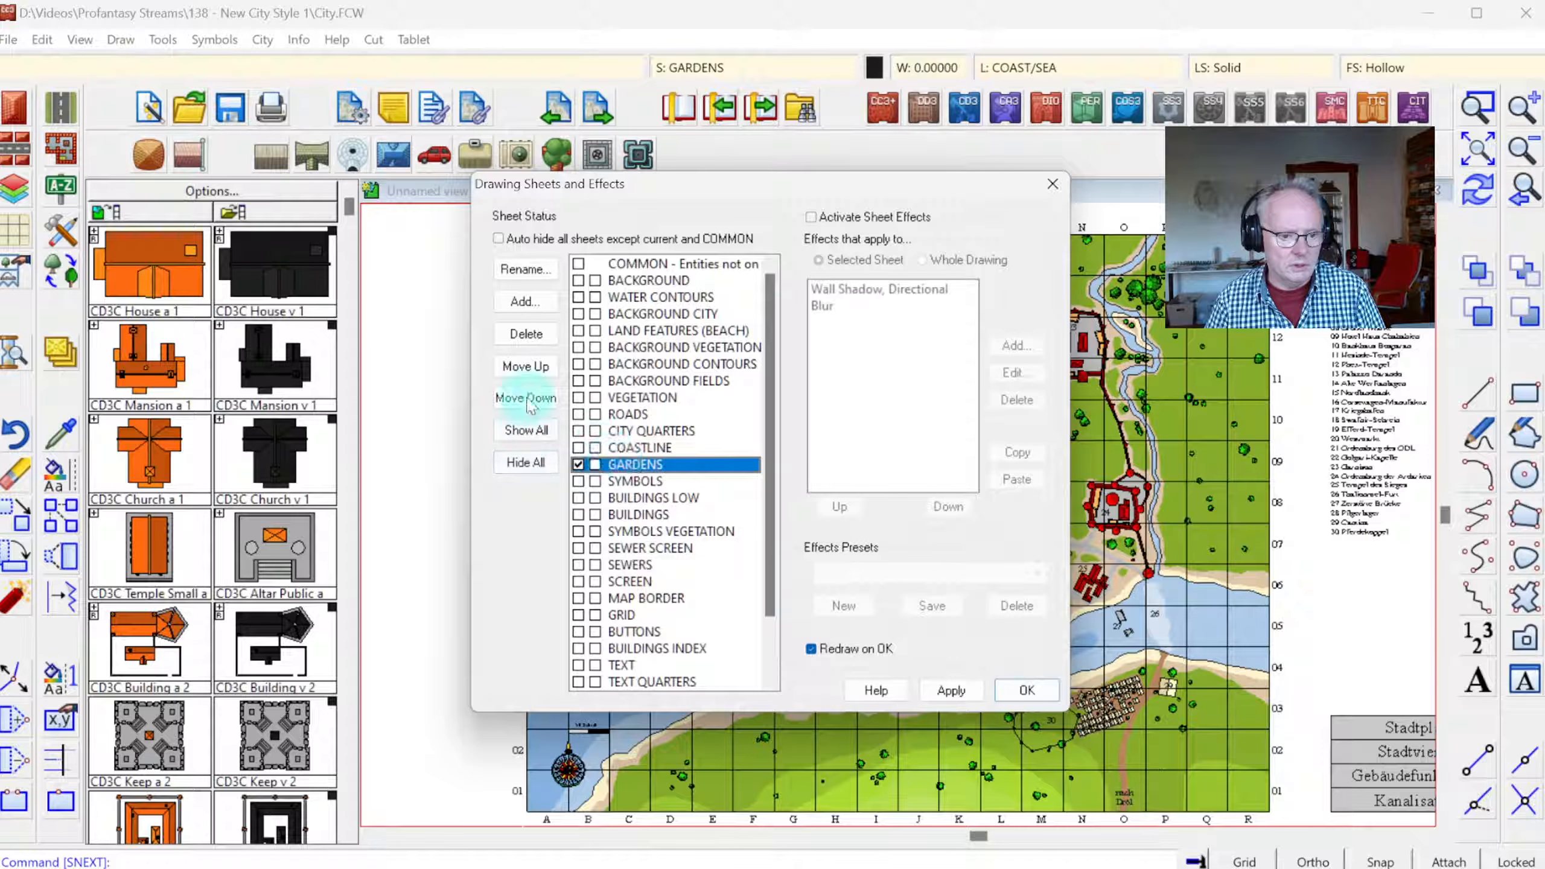
click(543, 238)
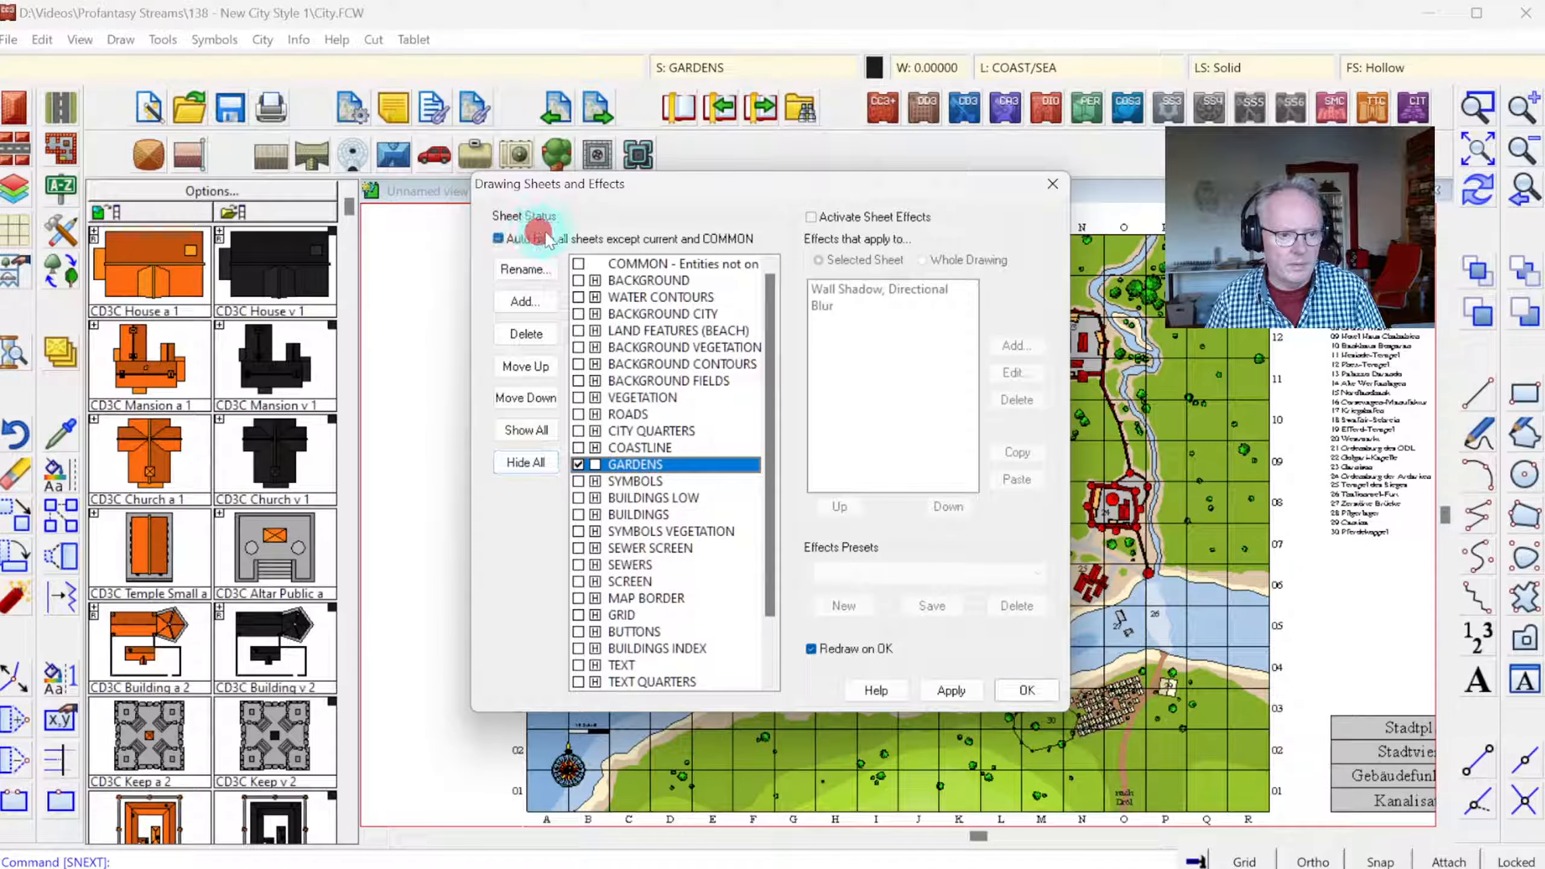
click(1027, 691)
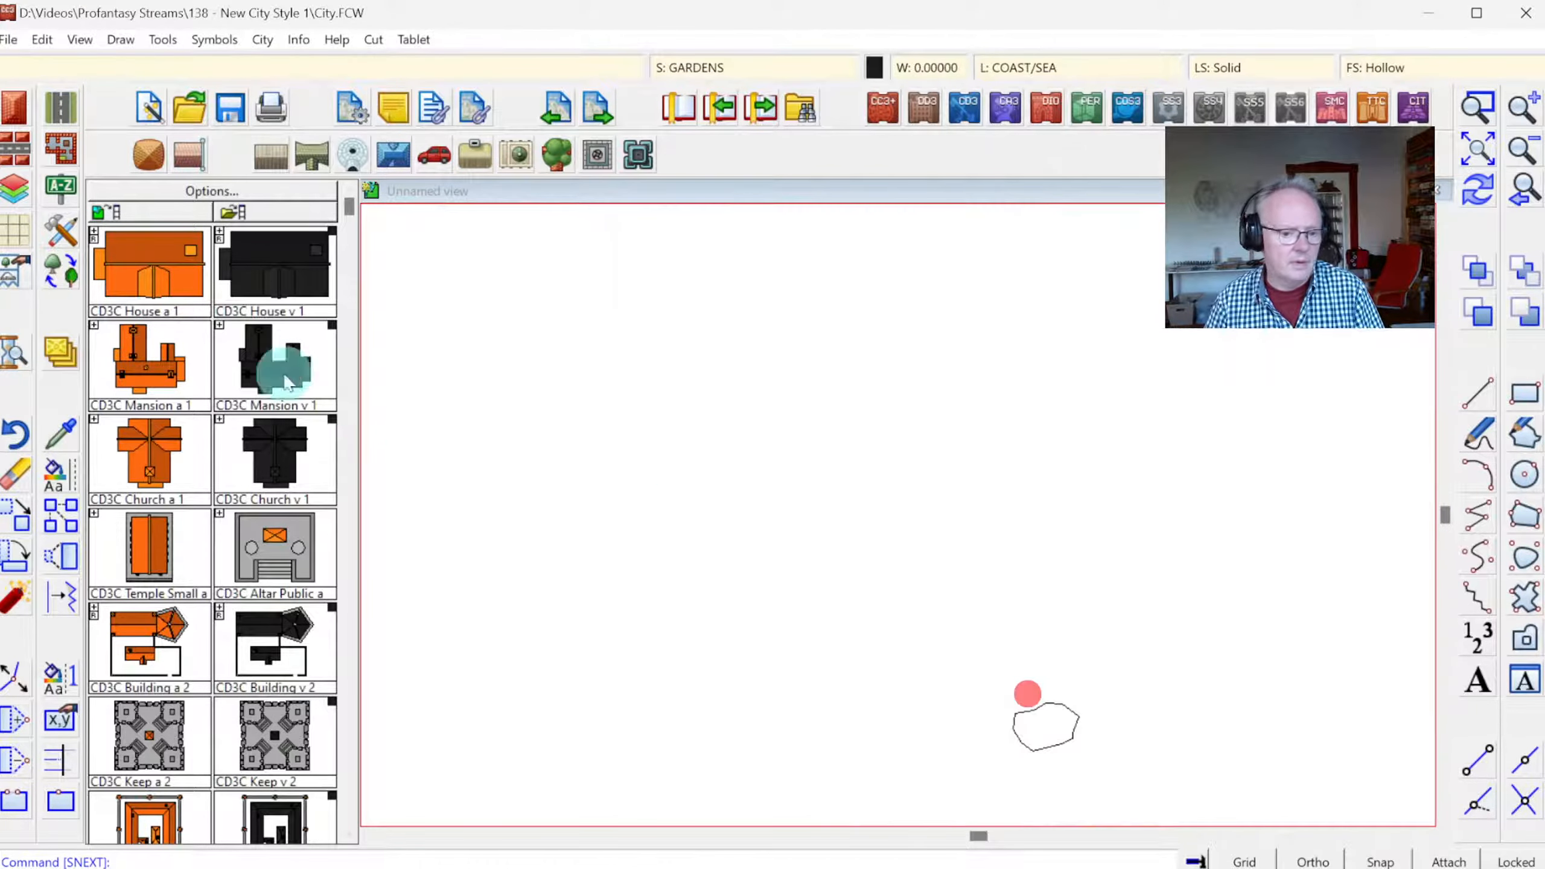
- Go through the remaining sheets one by one from SYMBOLS to WATER/RIVERS and examine what each contains
right_click(51, 358)
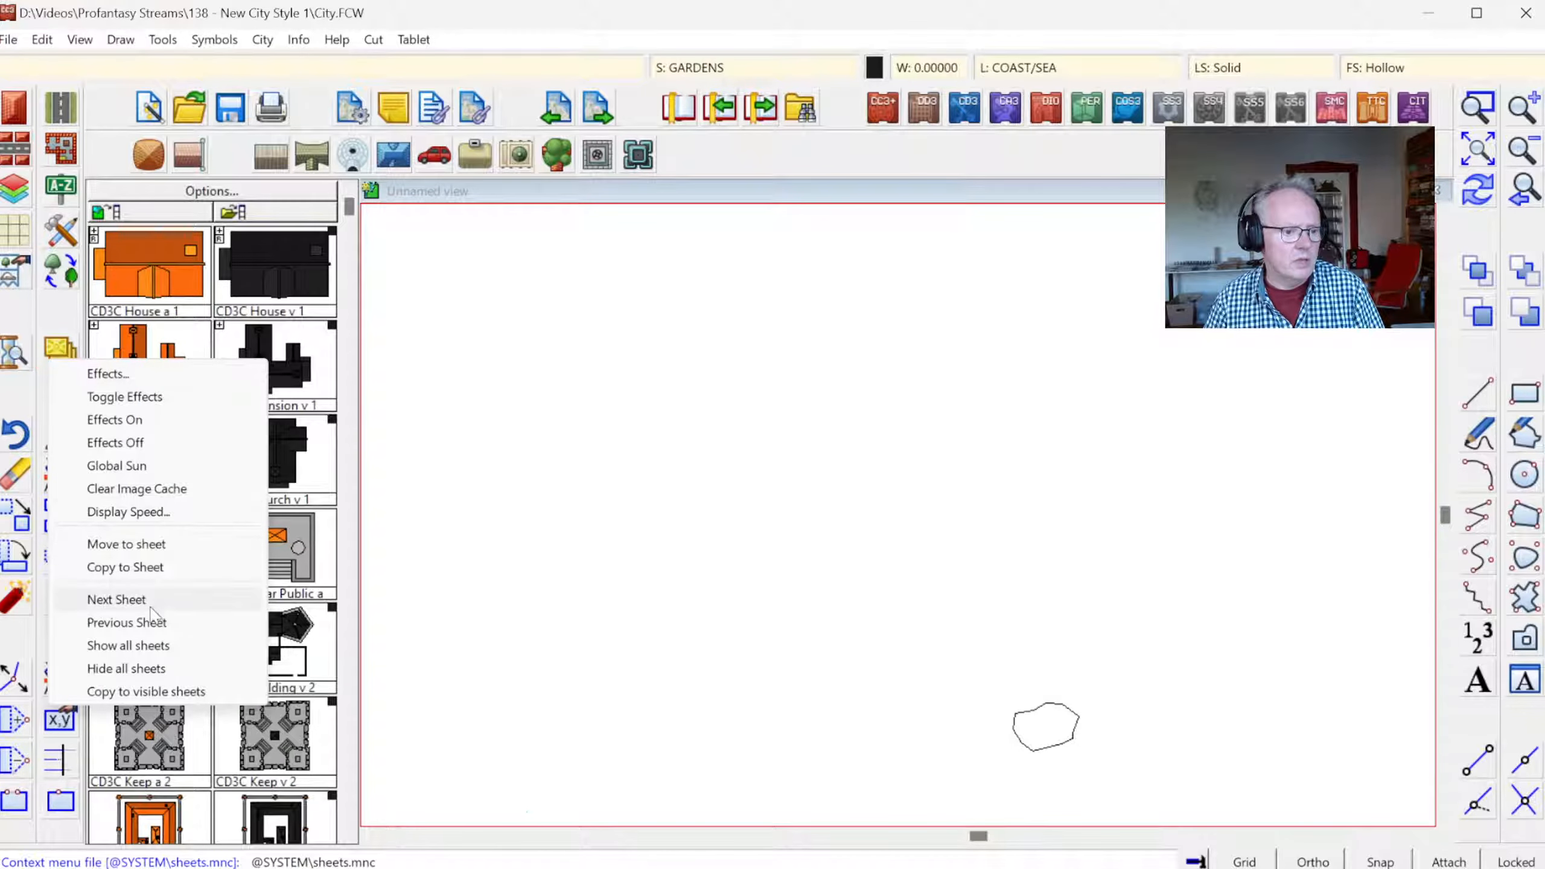
click(150, 607)
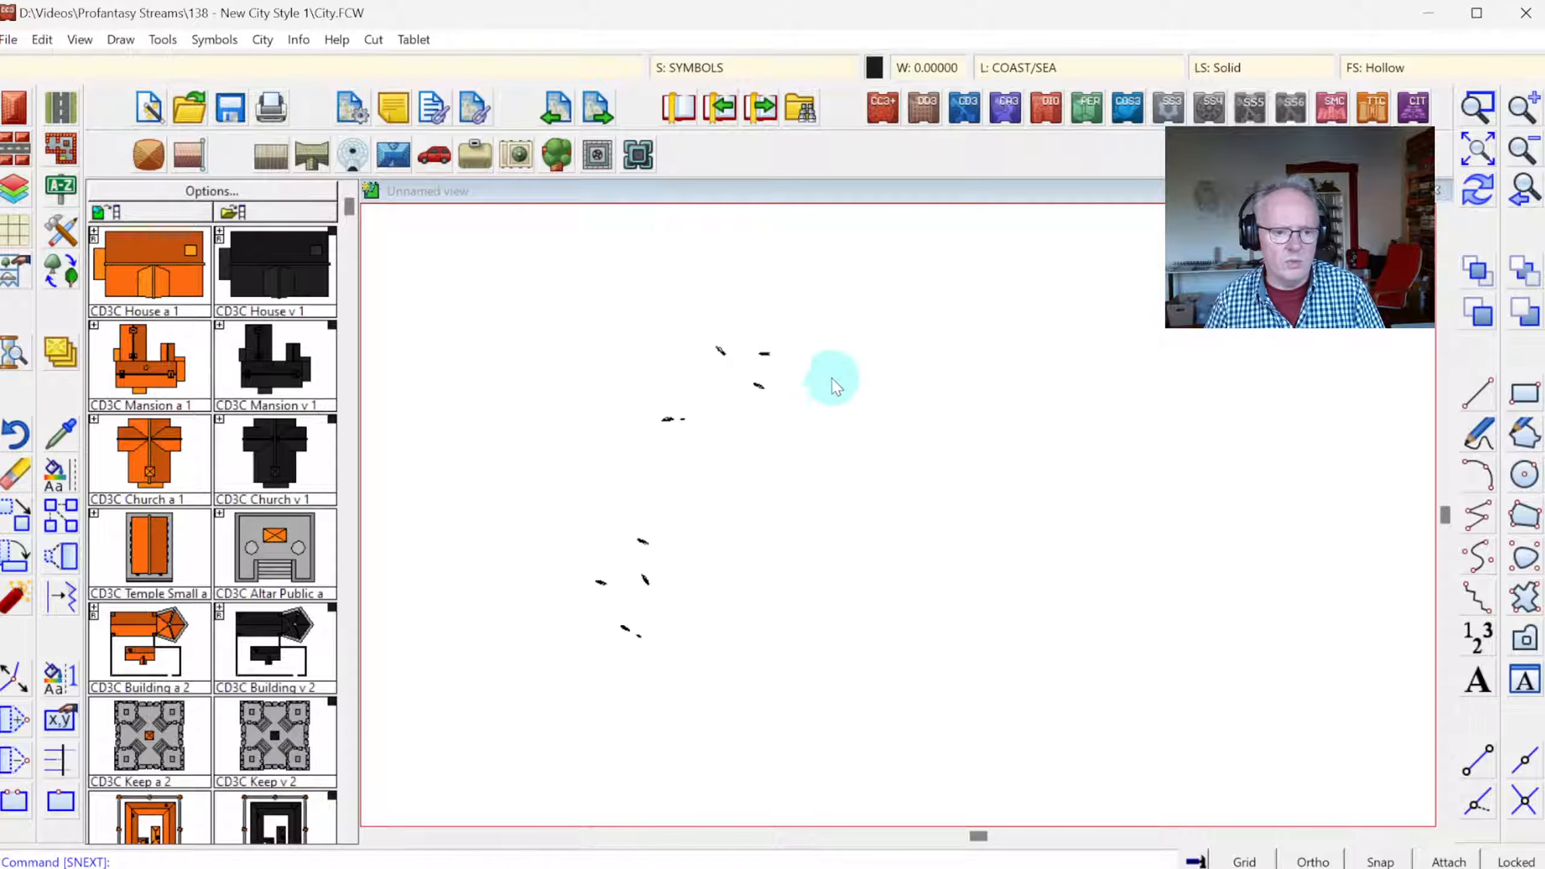
right_click(777, 452)
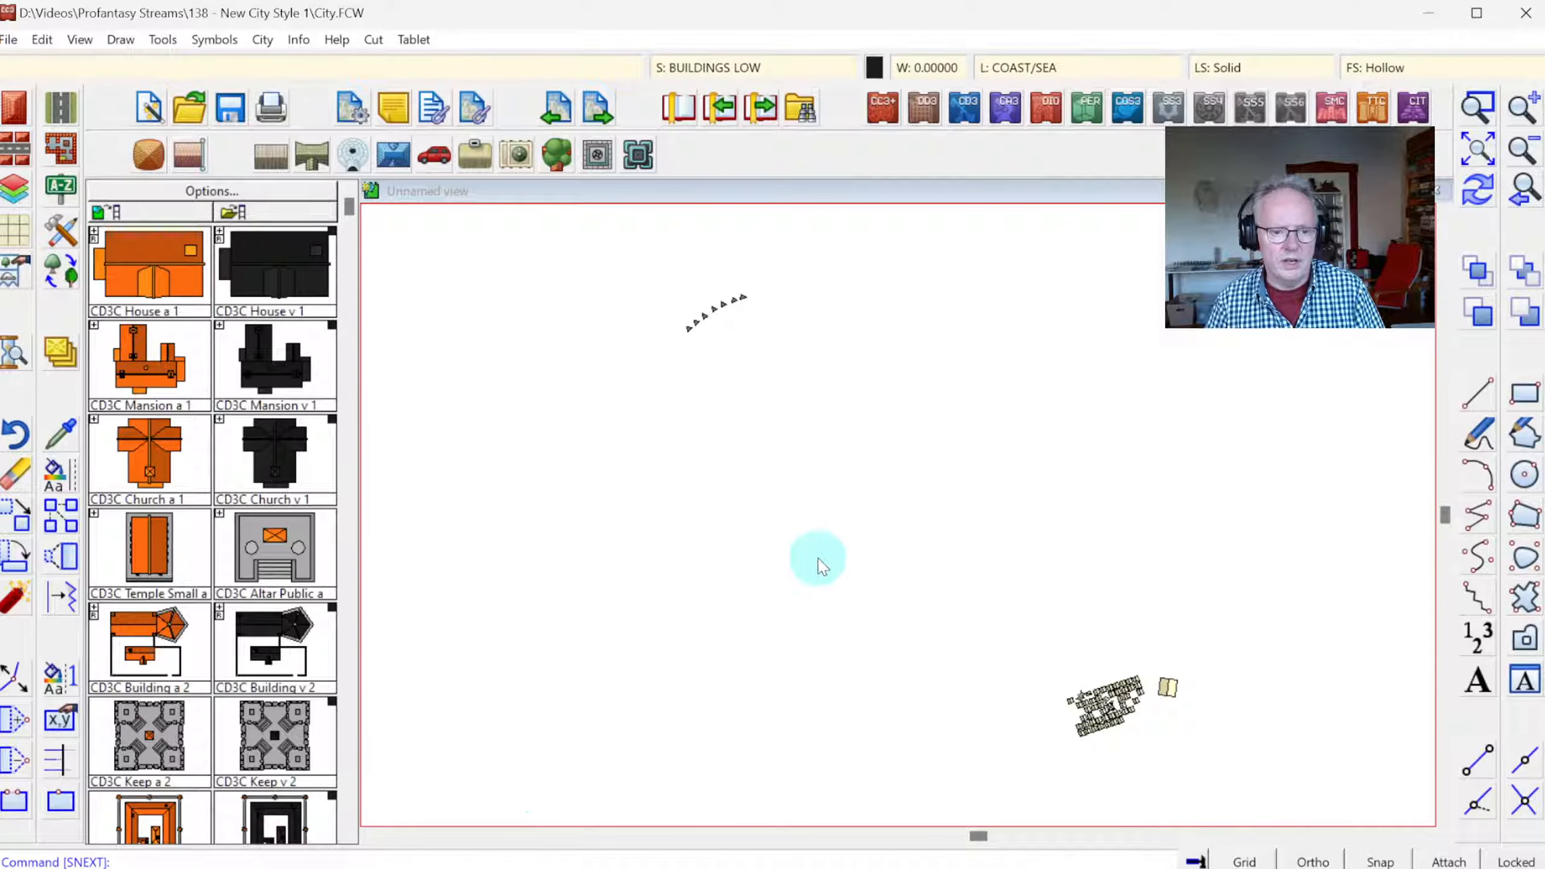
right_click(800, 538)
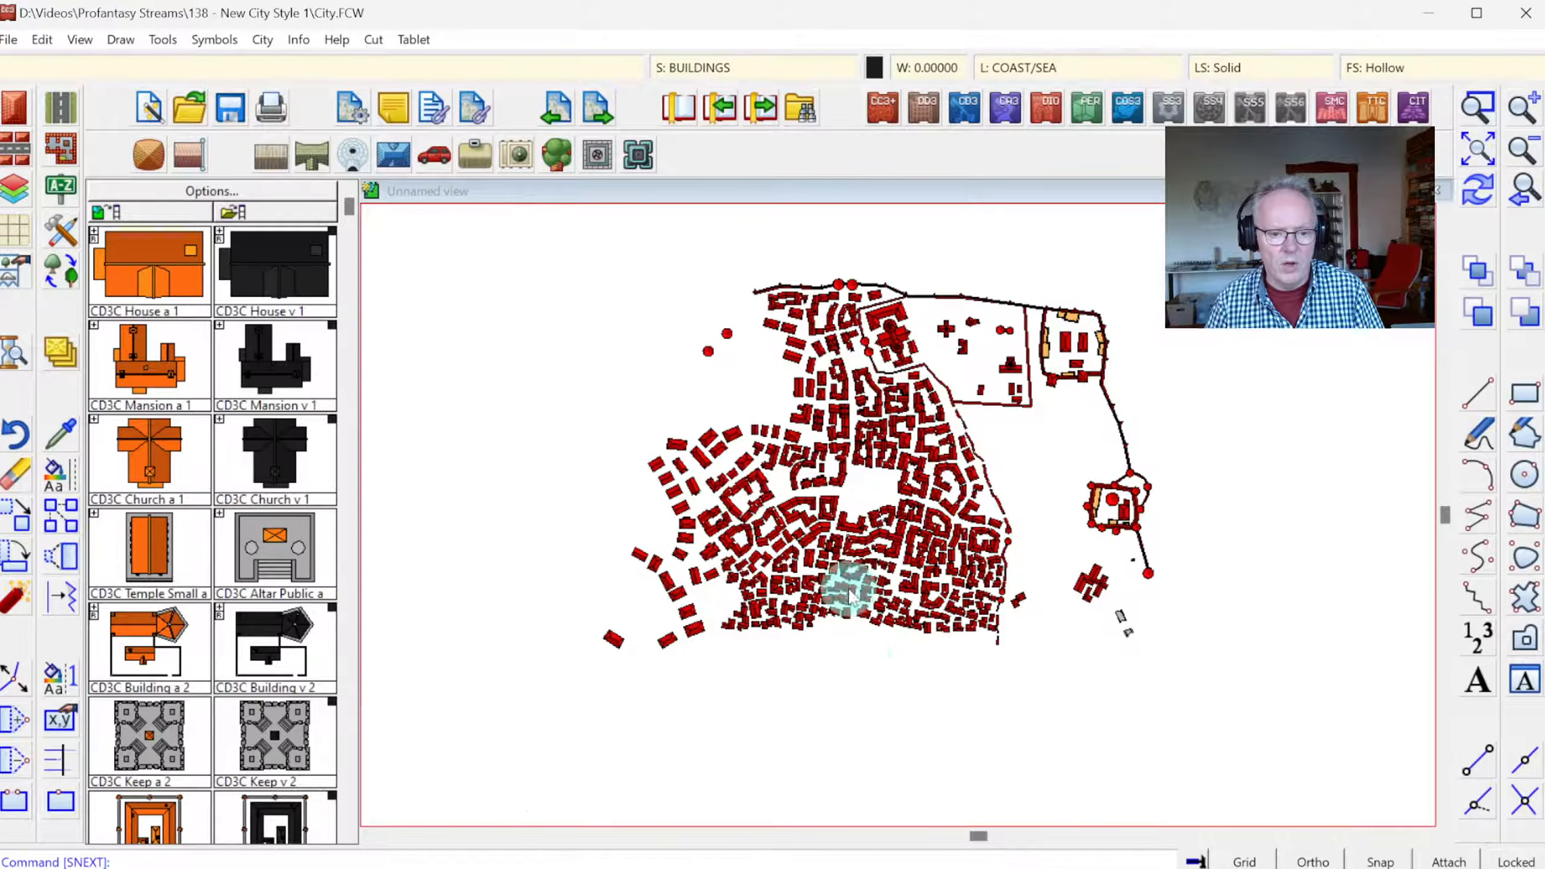
right_click(821, 689)
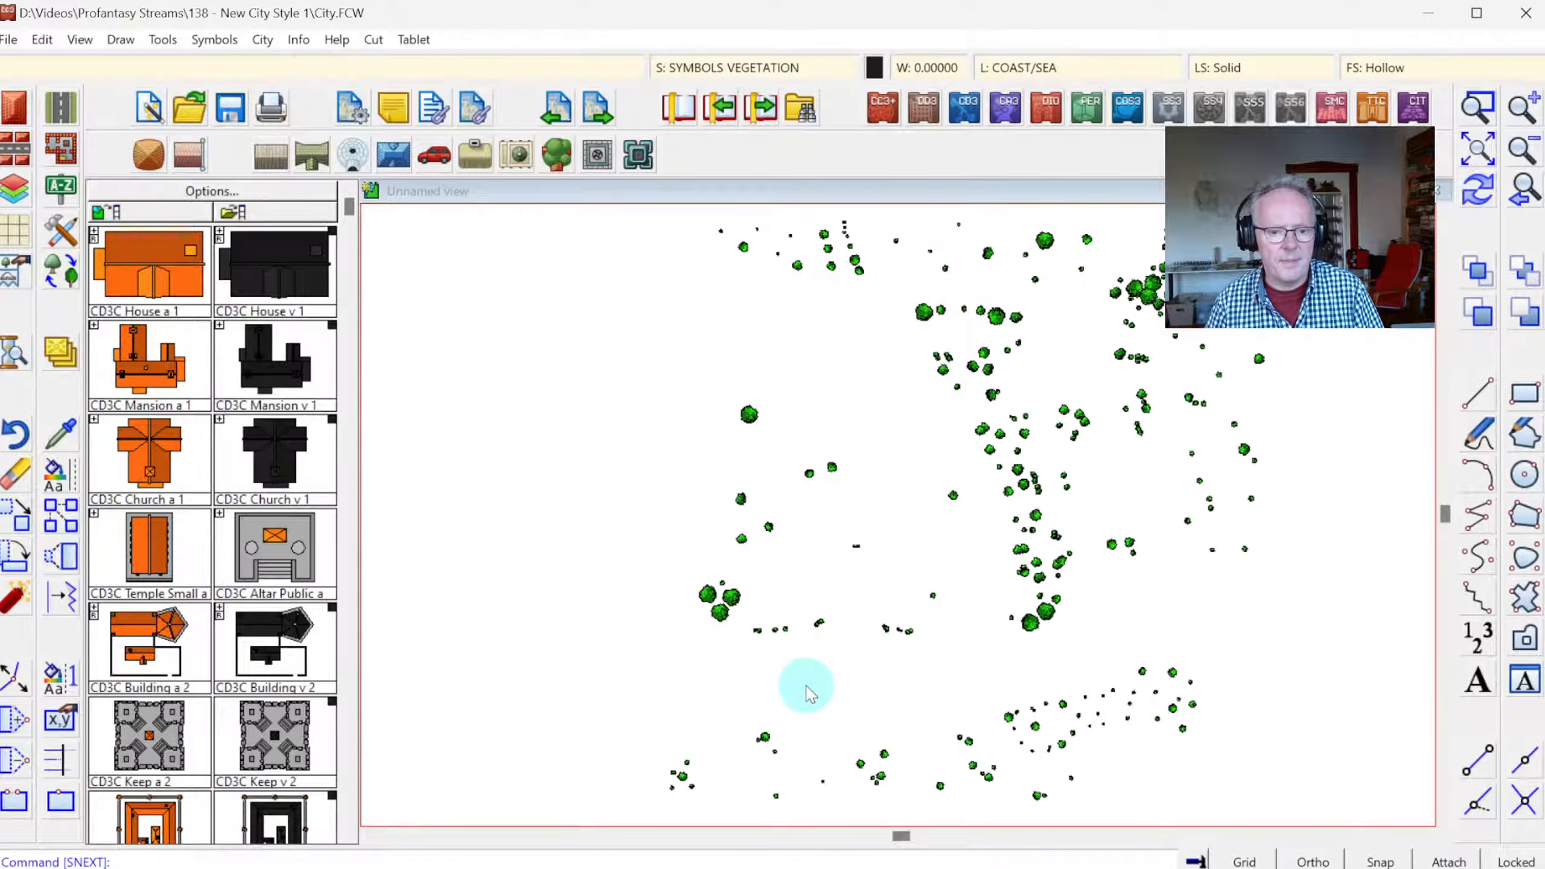
right_click(586, 527)
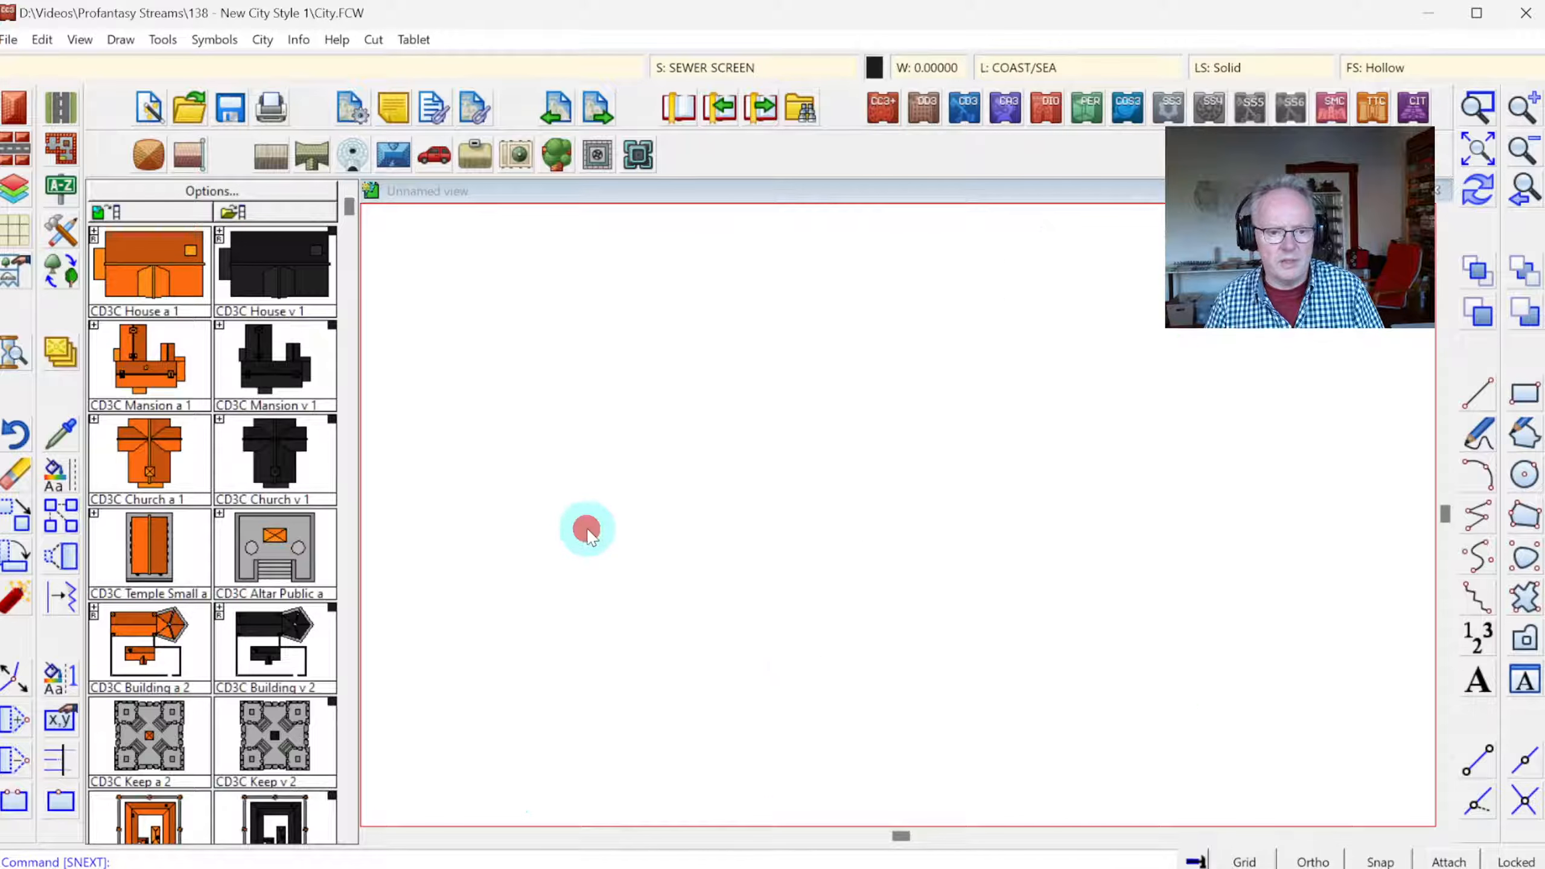
right_click(666, 553)
right_click(669, 550)
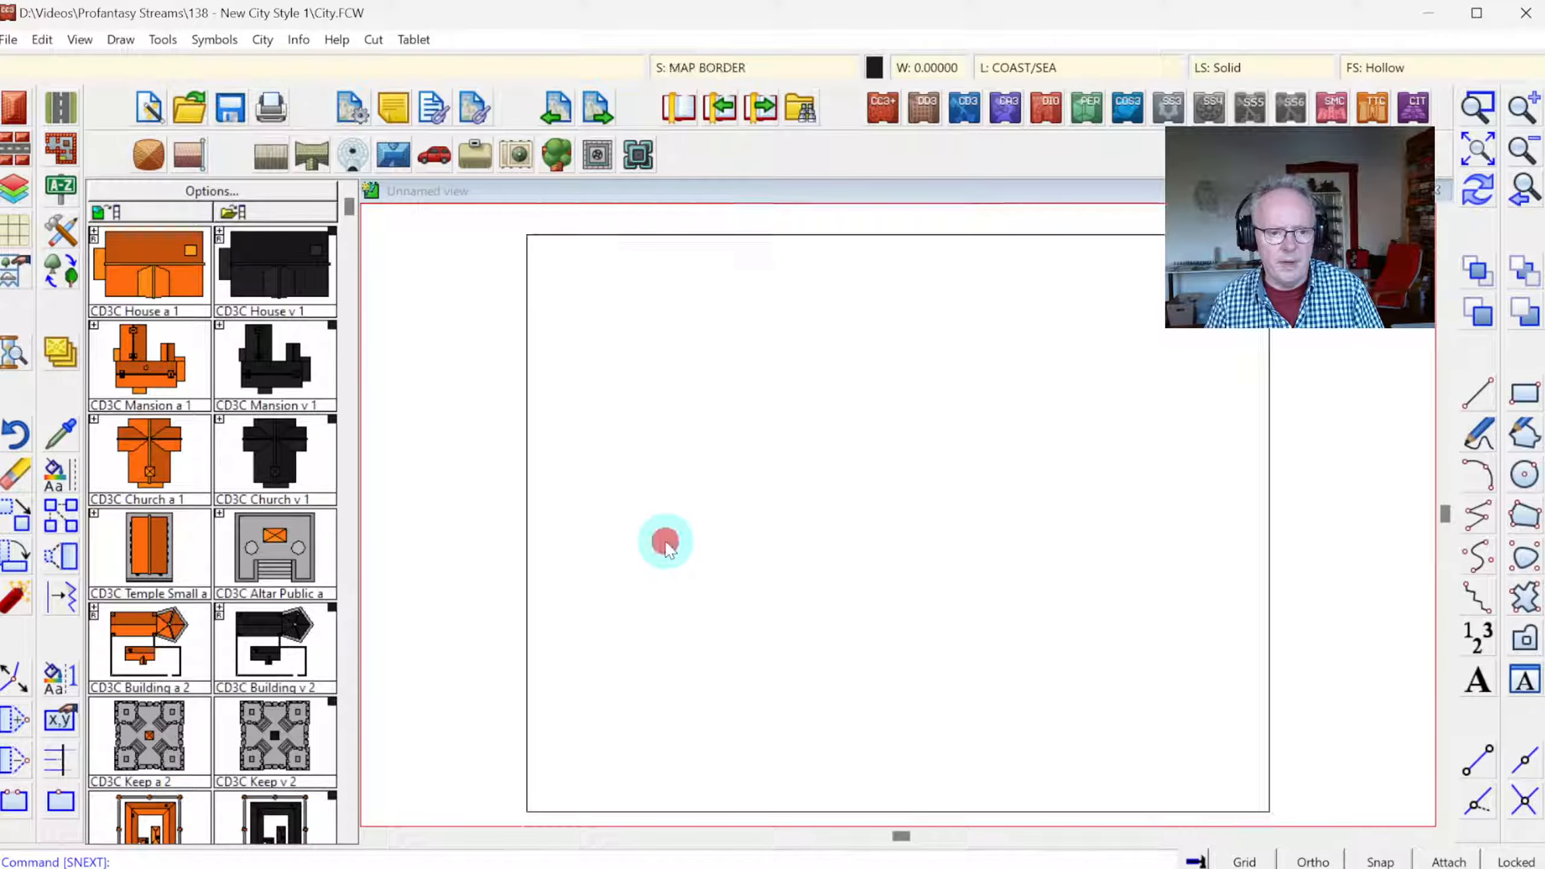
right_click(669, 550)
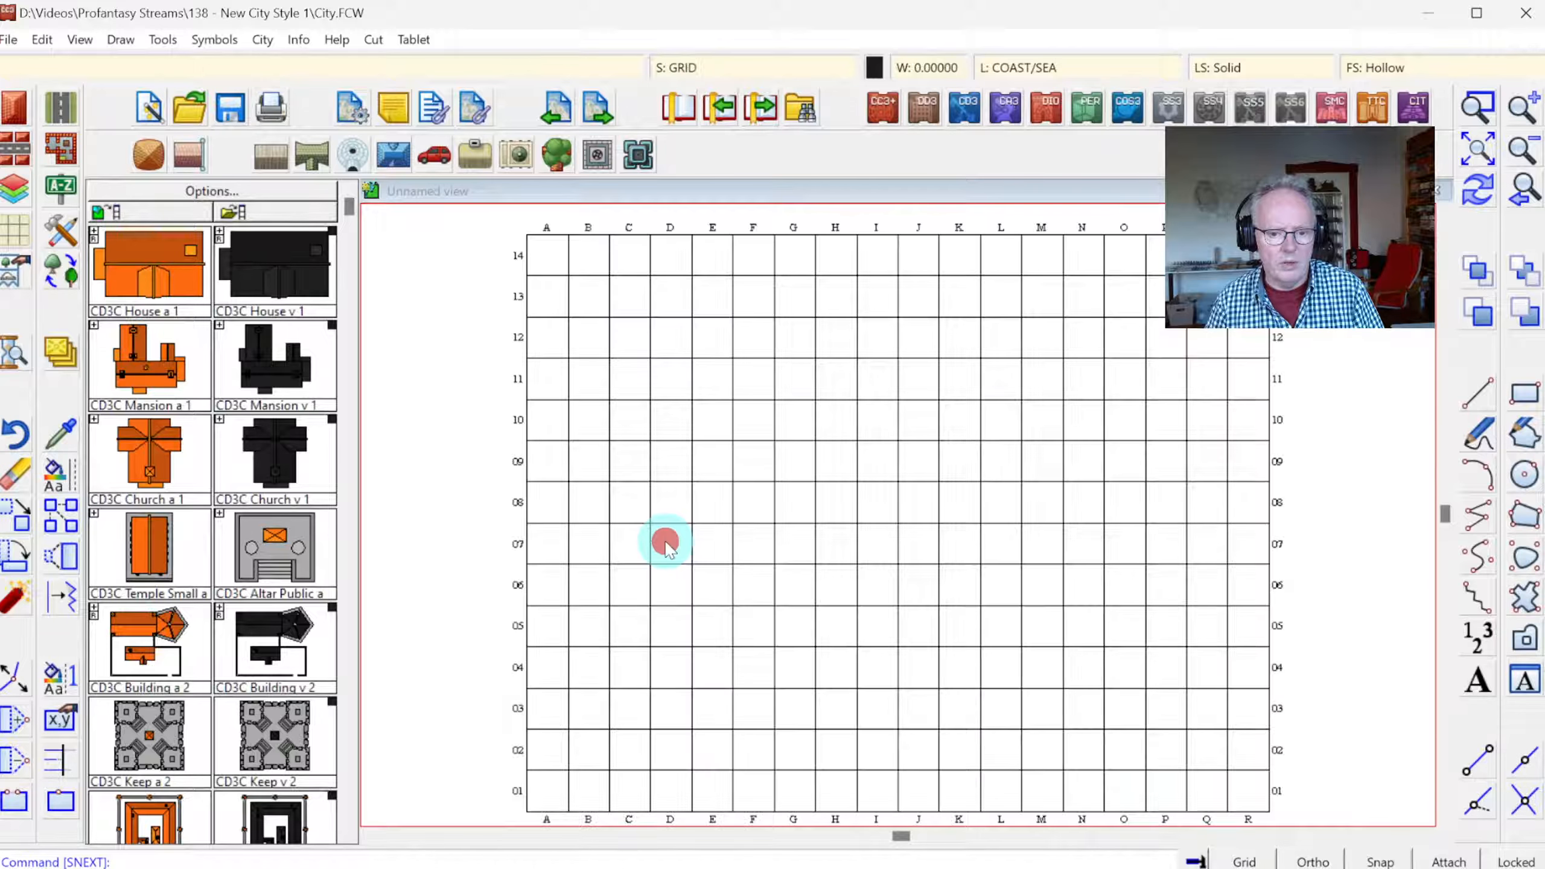
right_click(669, 550)
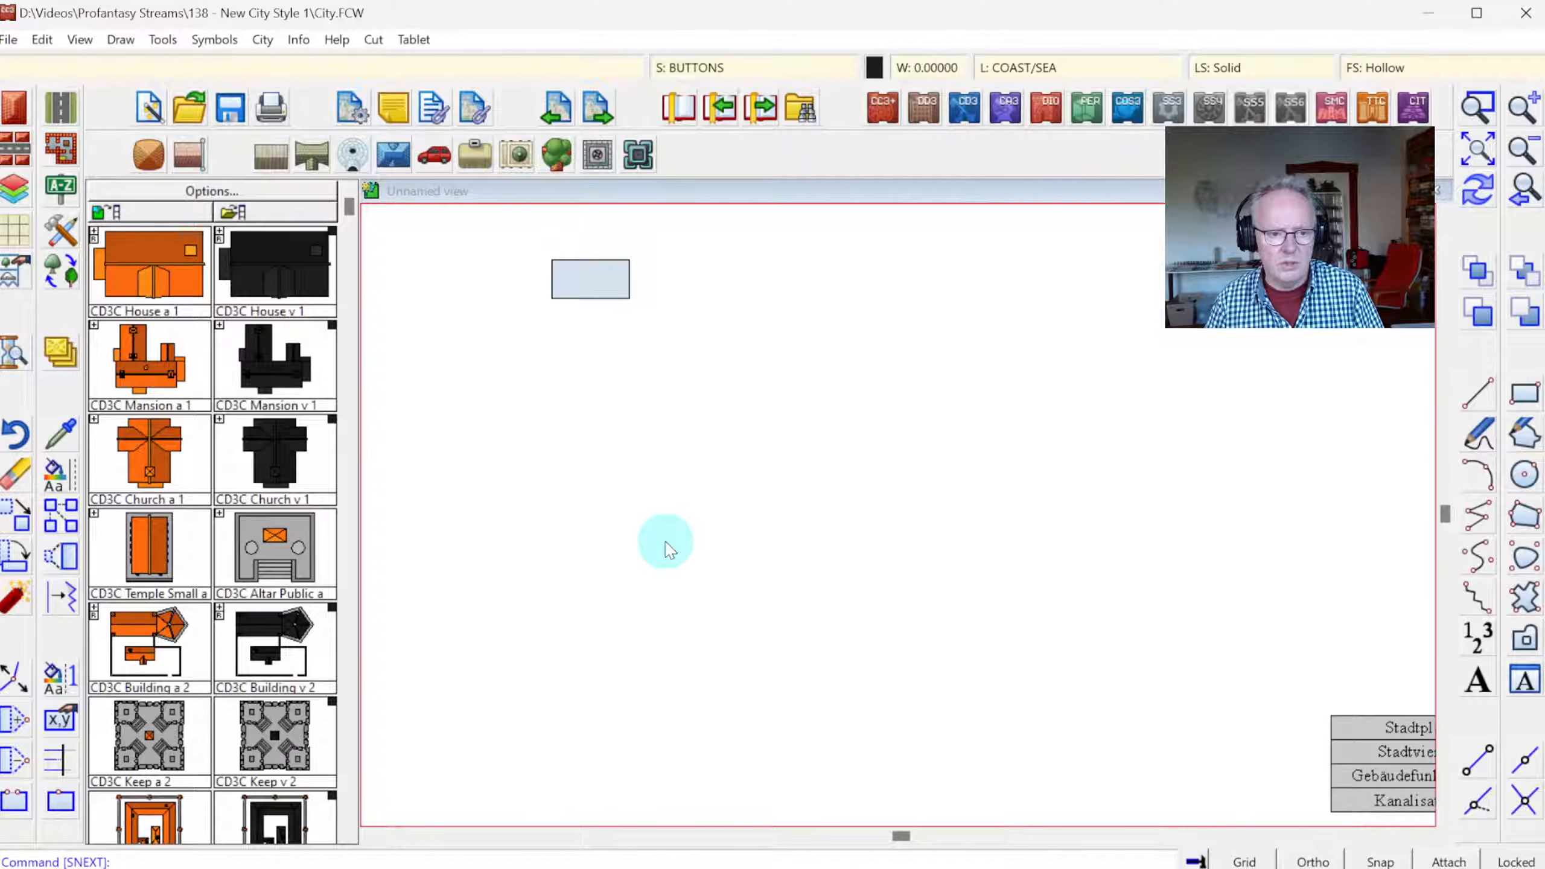
right_click(666, 544)
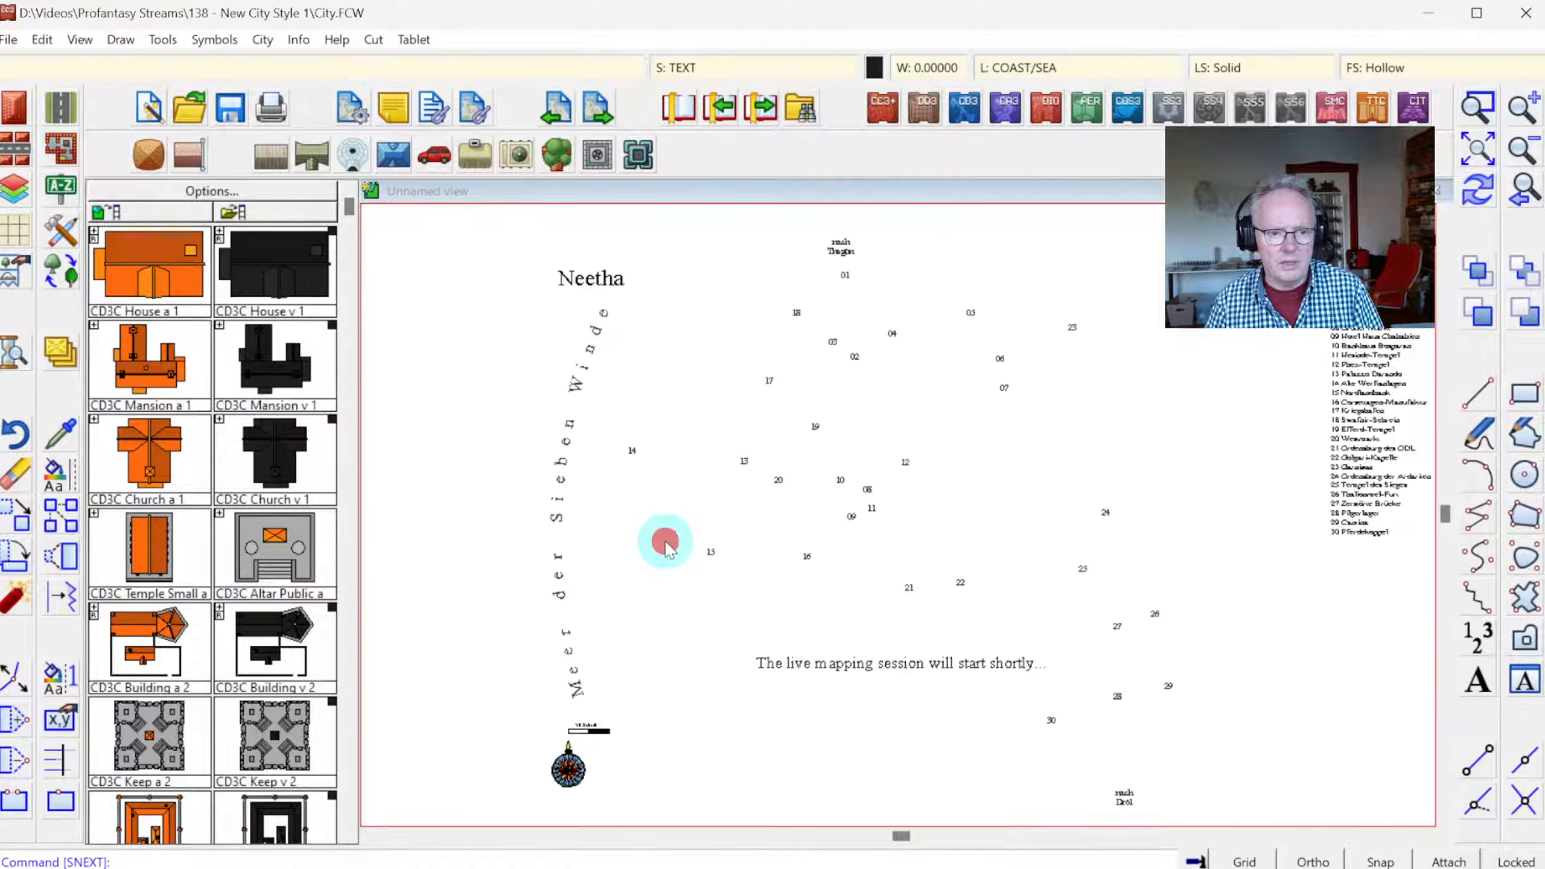
right_click(630, 515)
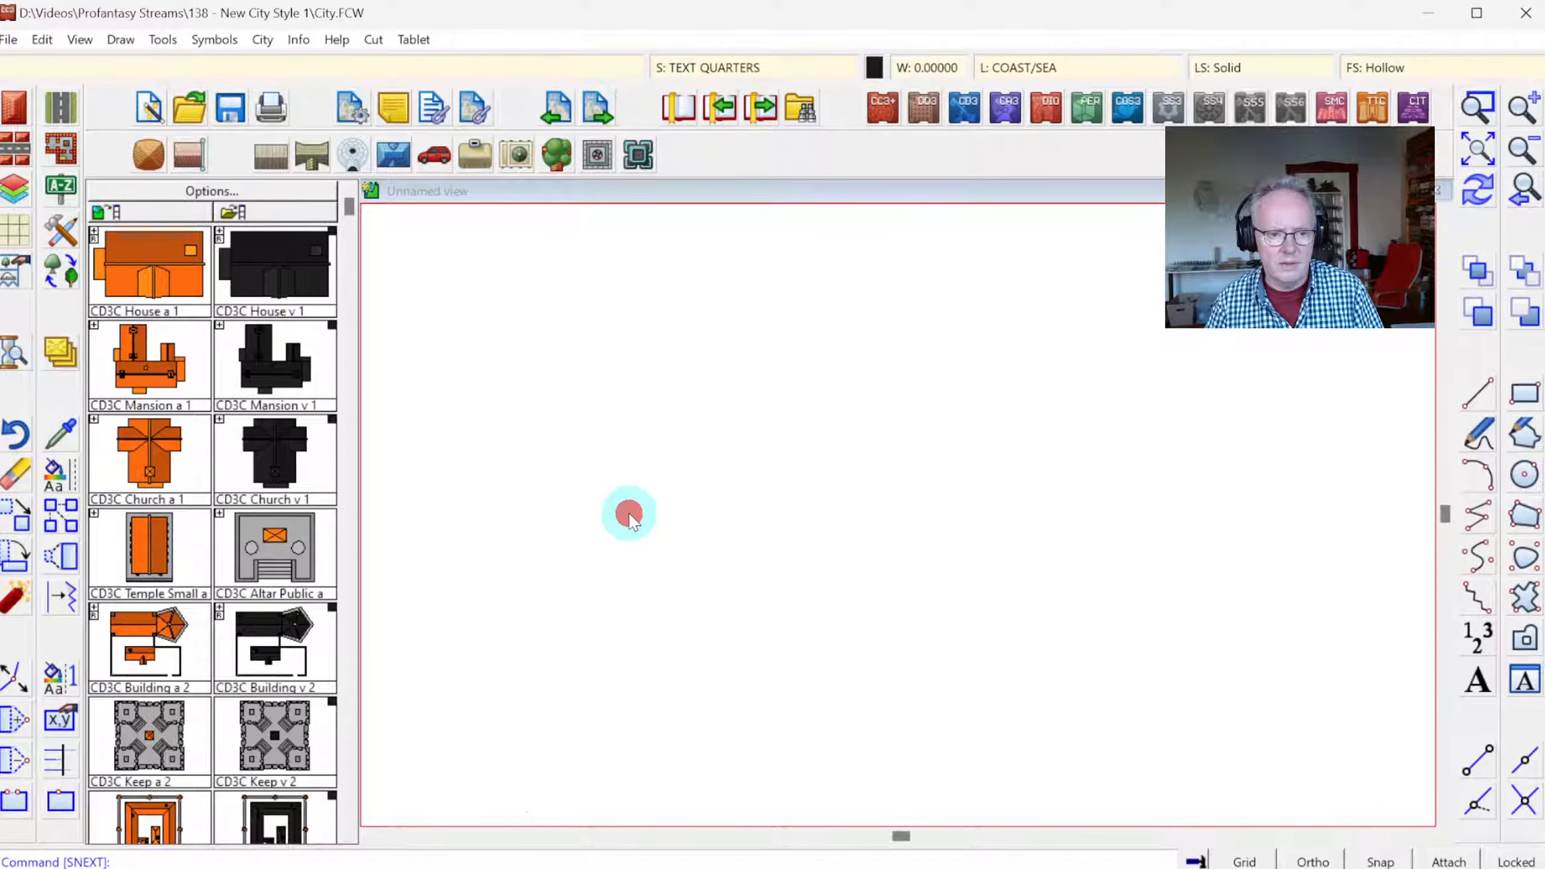
- Turn off the automatic sheet hiding and show all sheets of the city map
click(690, 64)
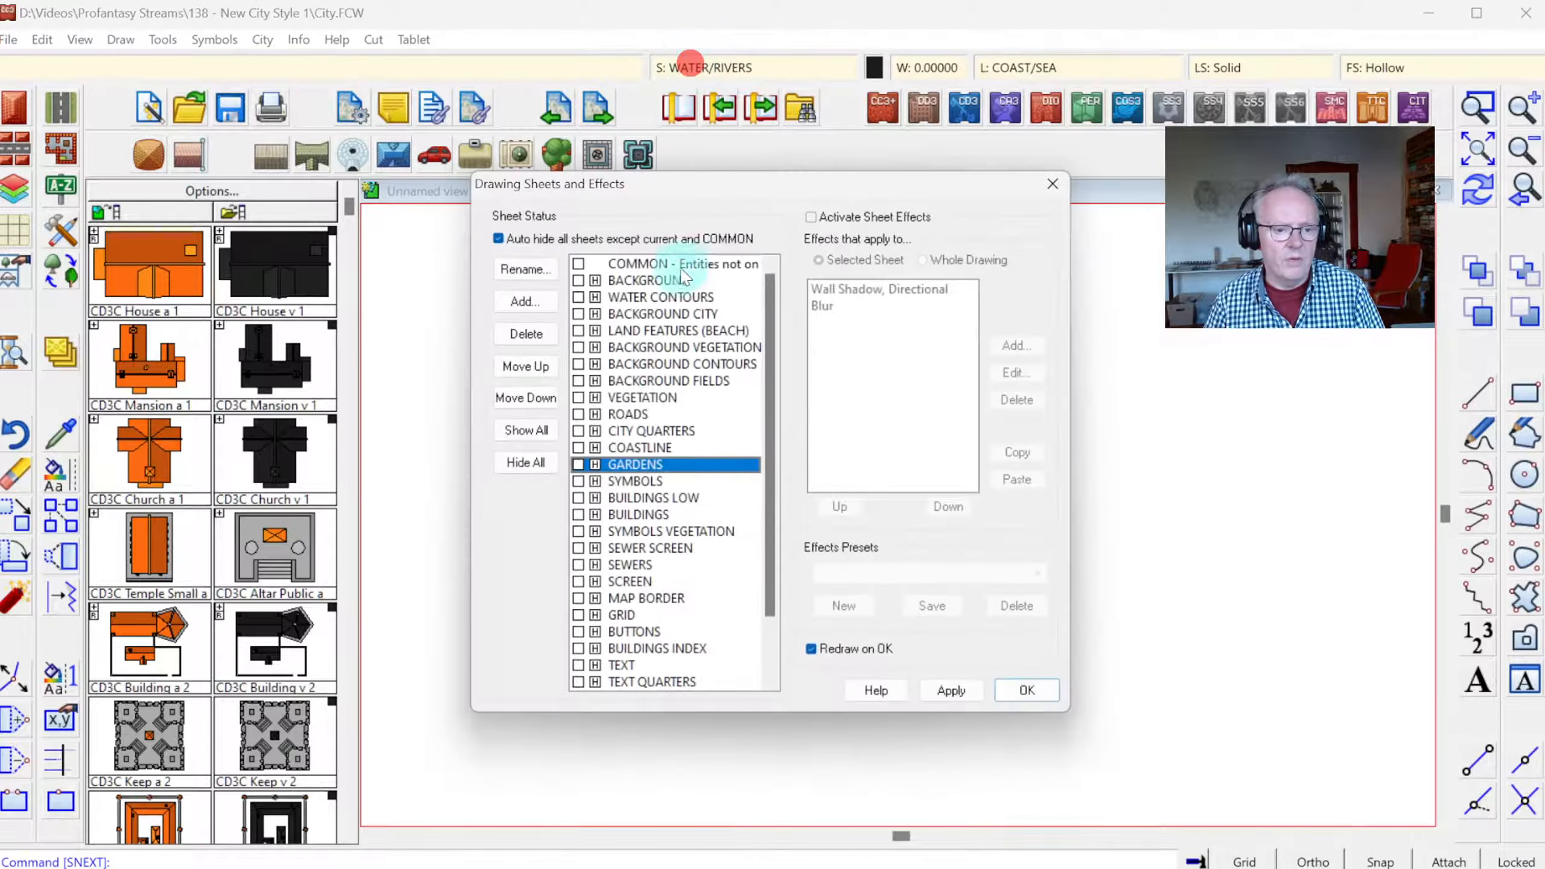
click(523, 464)
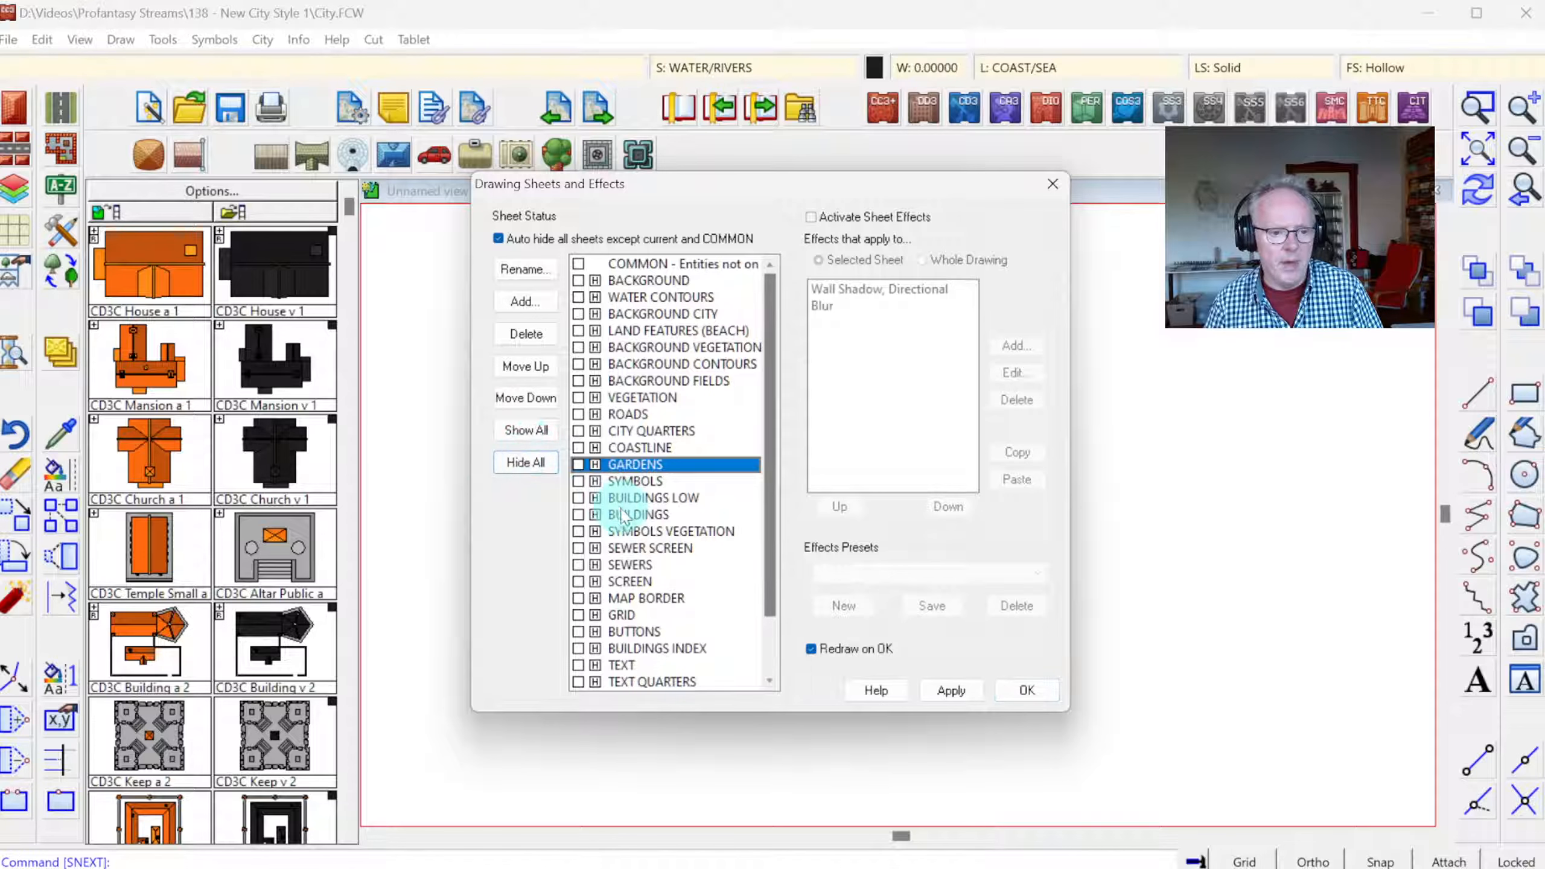
click(526, 430)
click(1027, 691)
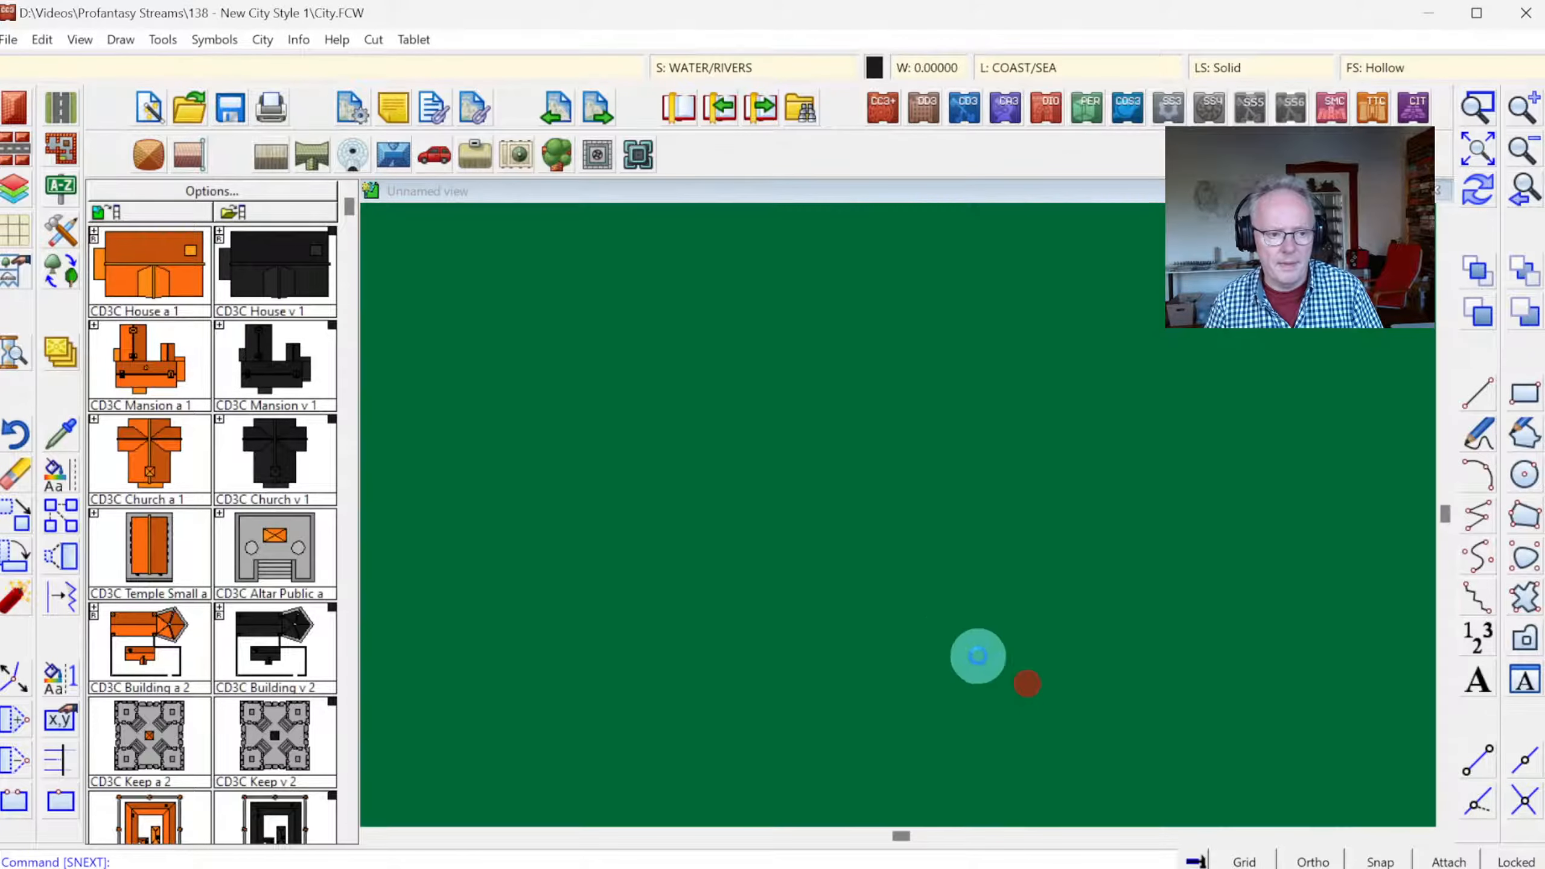
- Open the advanced drawing tool settings and compare the City Wall 10' and City Wall 20' tools of the City Vector DSA style
click(61, 230)
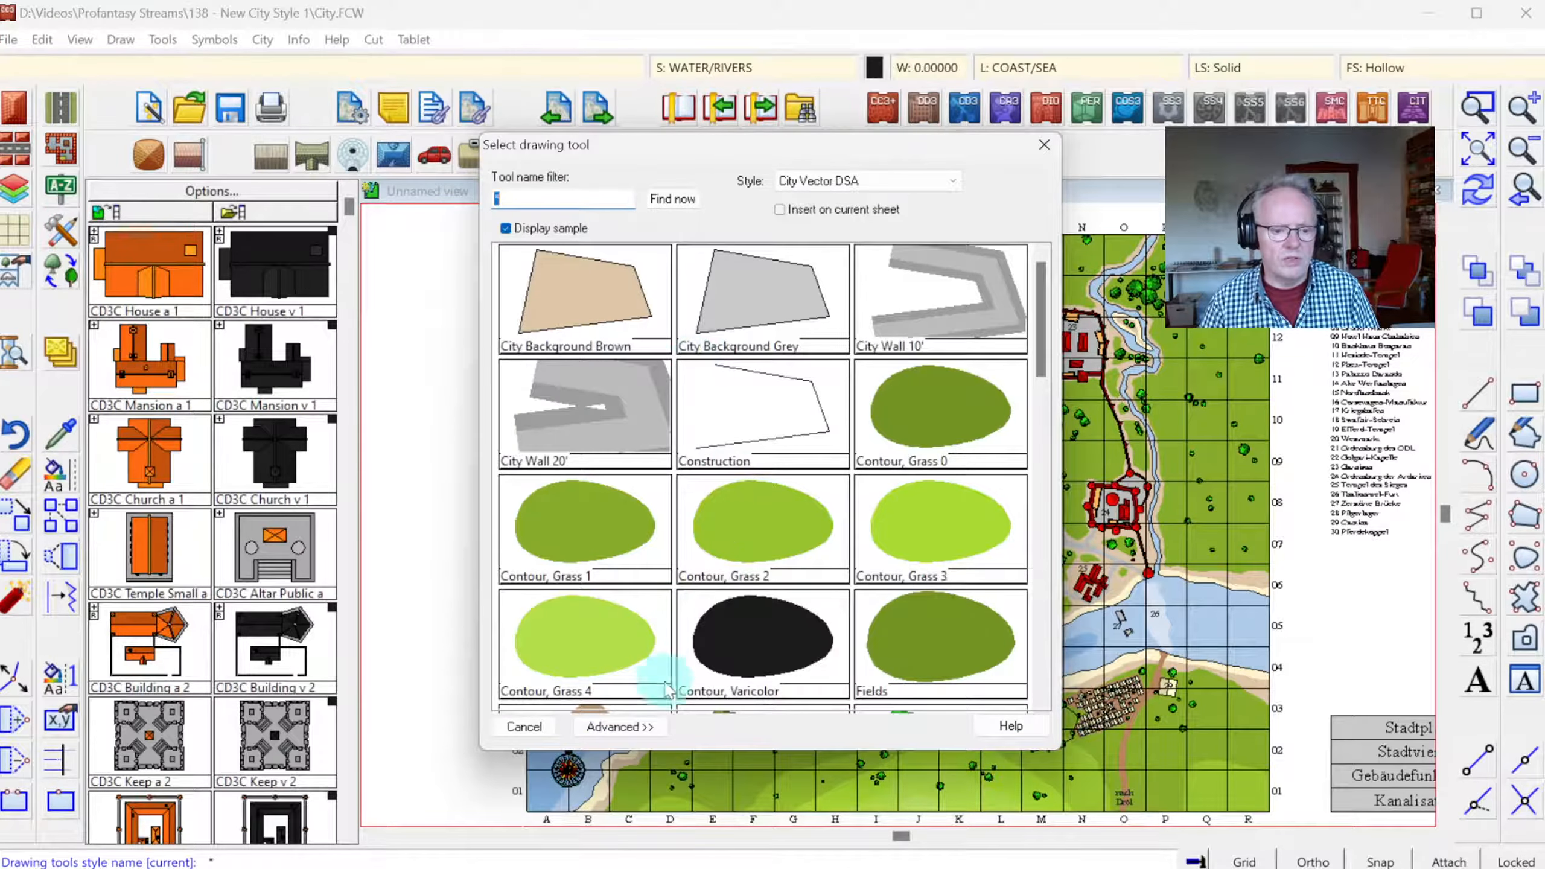
click(636, 727)
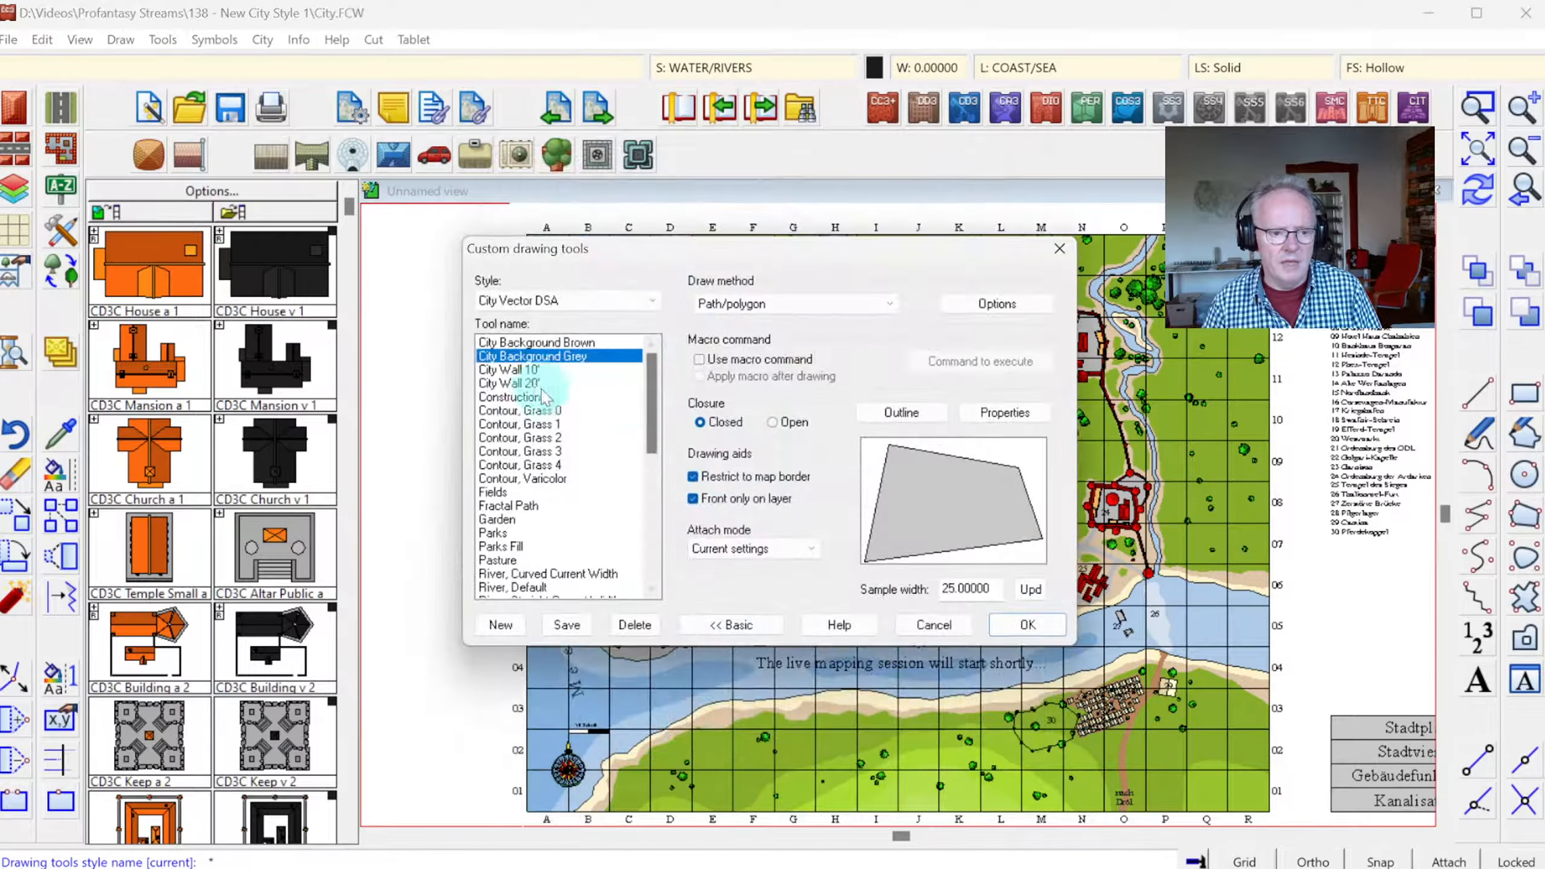
click(533, 371)
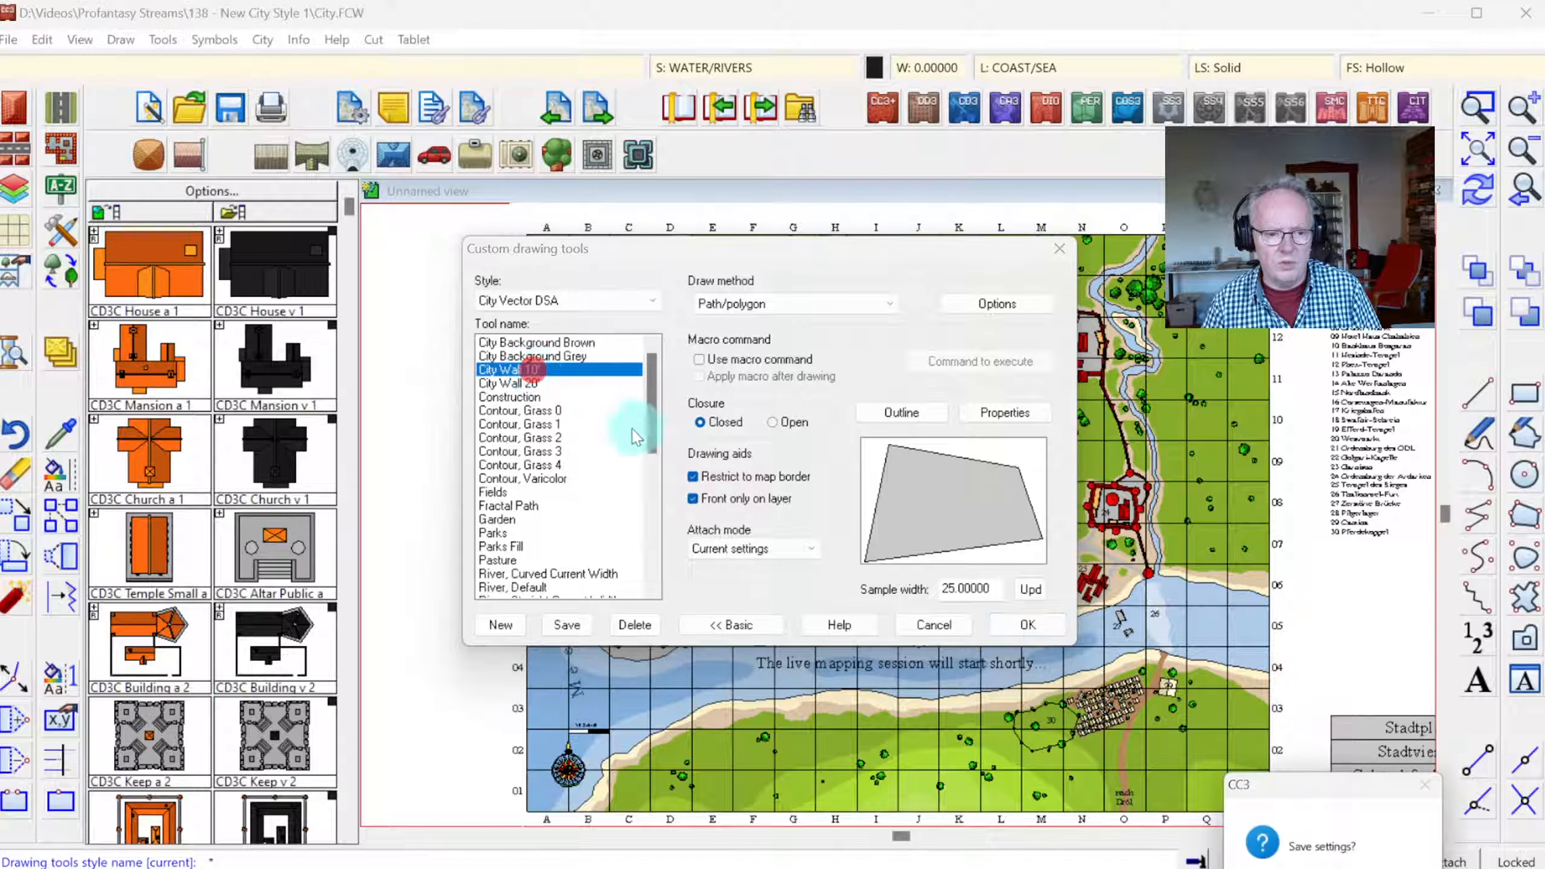
click(1314, 868)
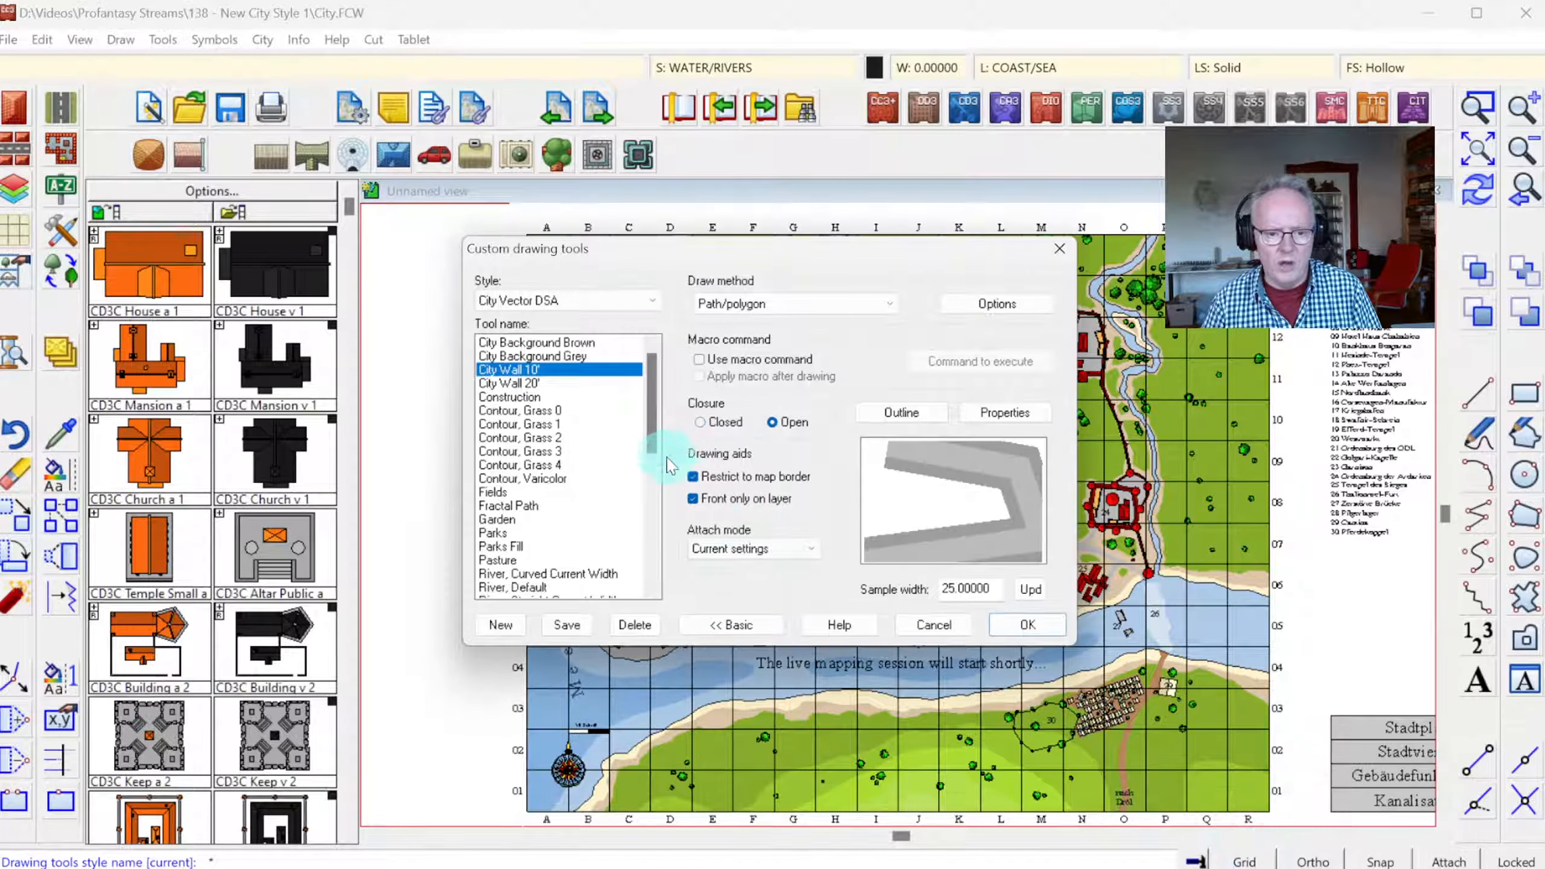
click(522, 382)
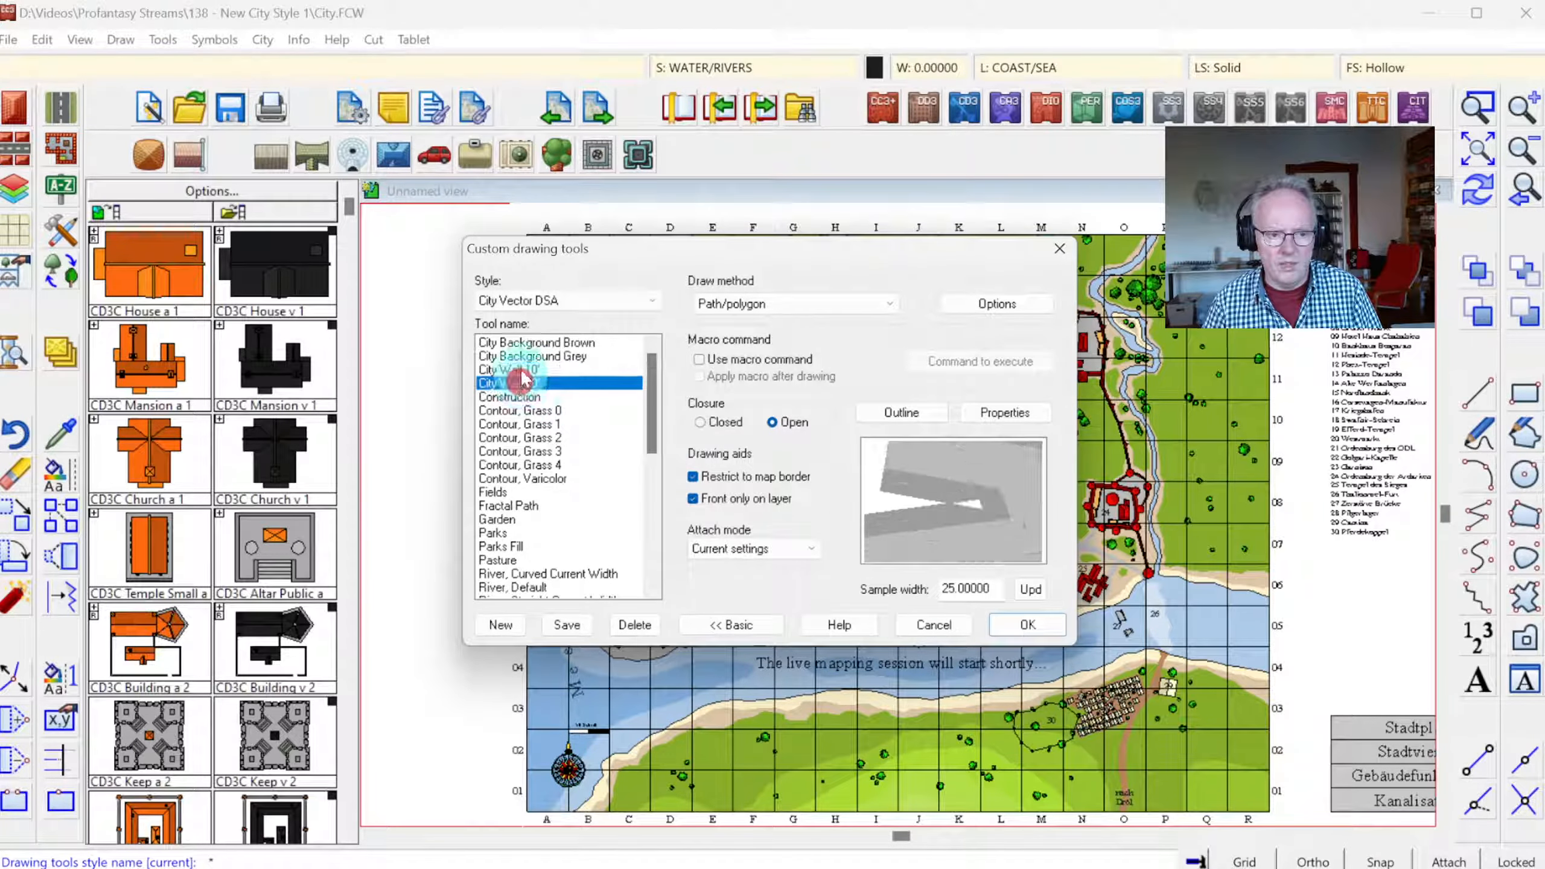
click(522, 369)
click(520, 384)
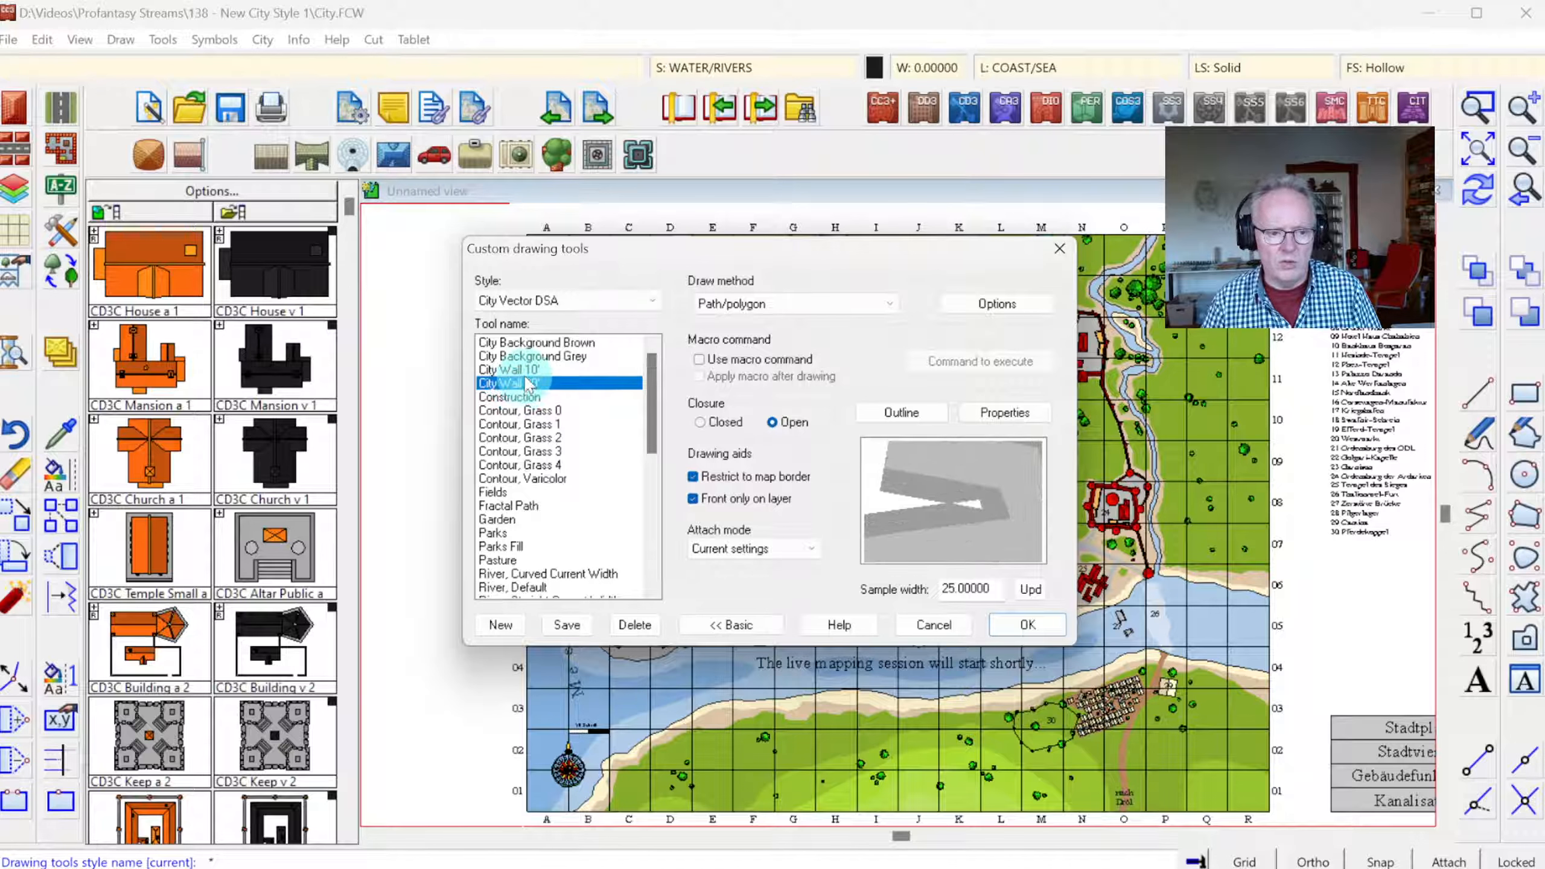
click(523, 369)
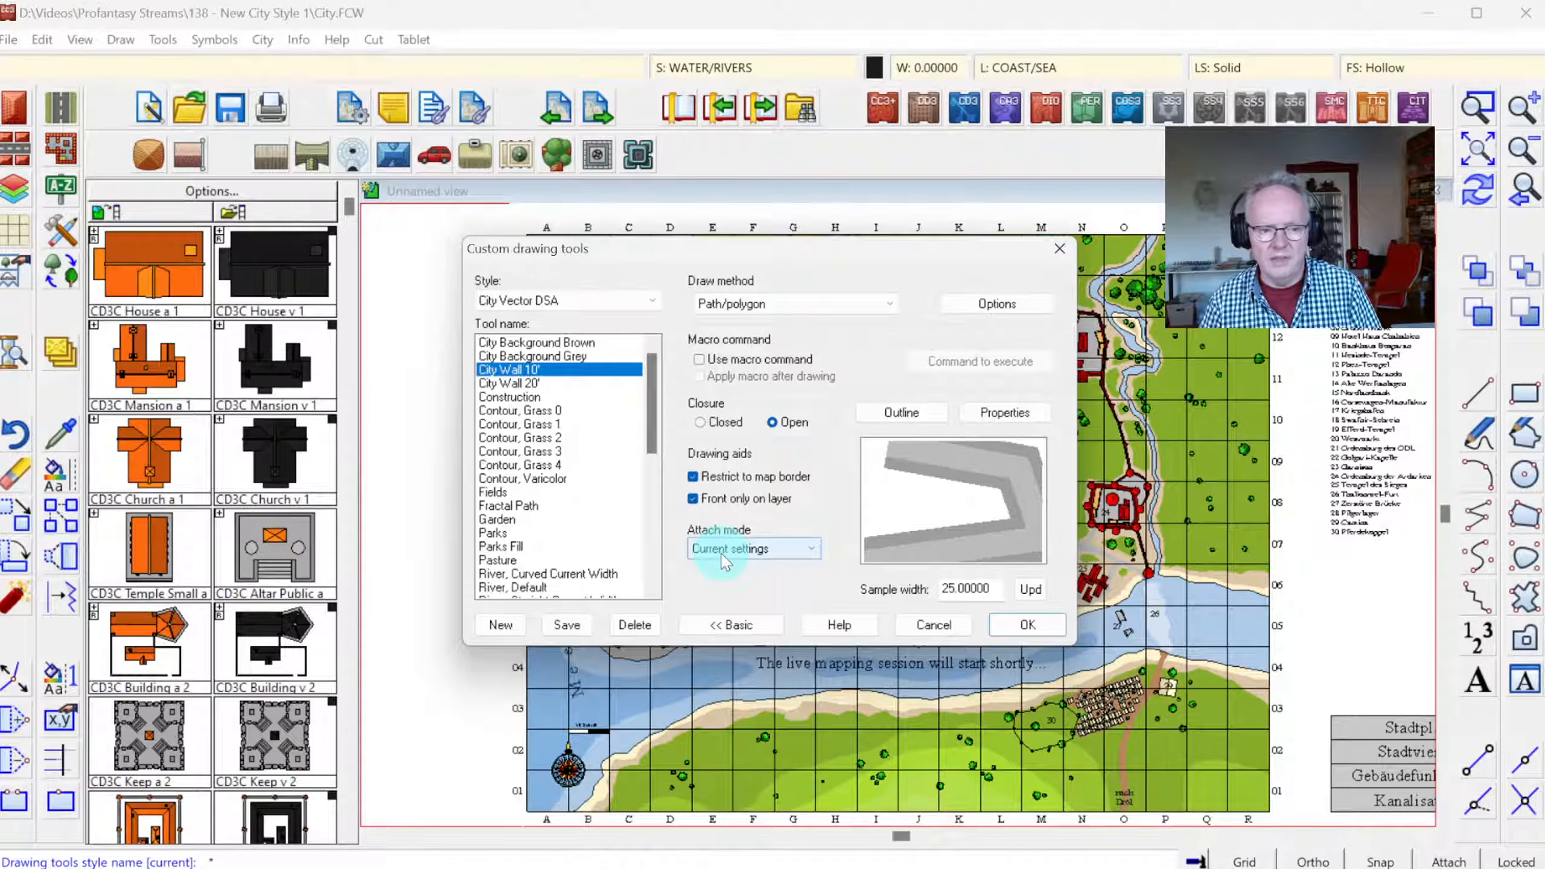
- Delete the City Wall 10' and City Wall 20' tools from the City Vector DSA style
click(645, 615)
key(Return)
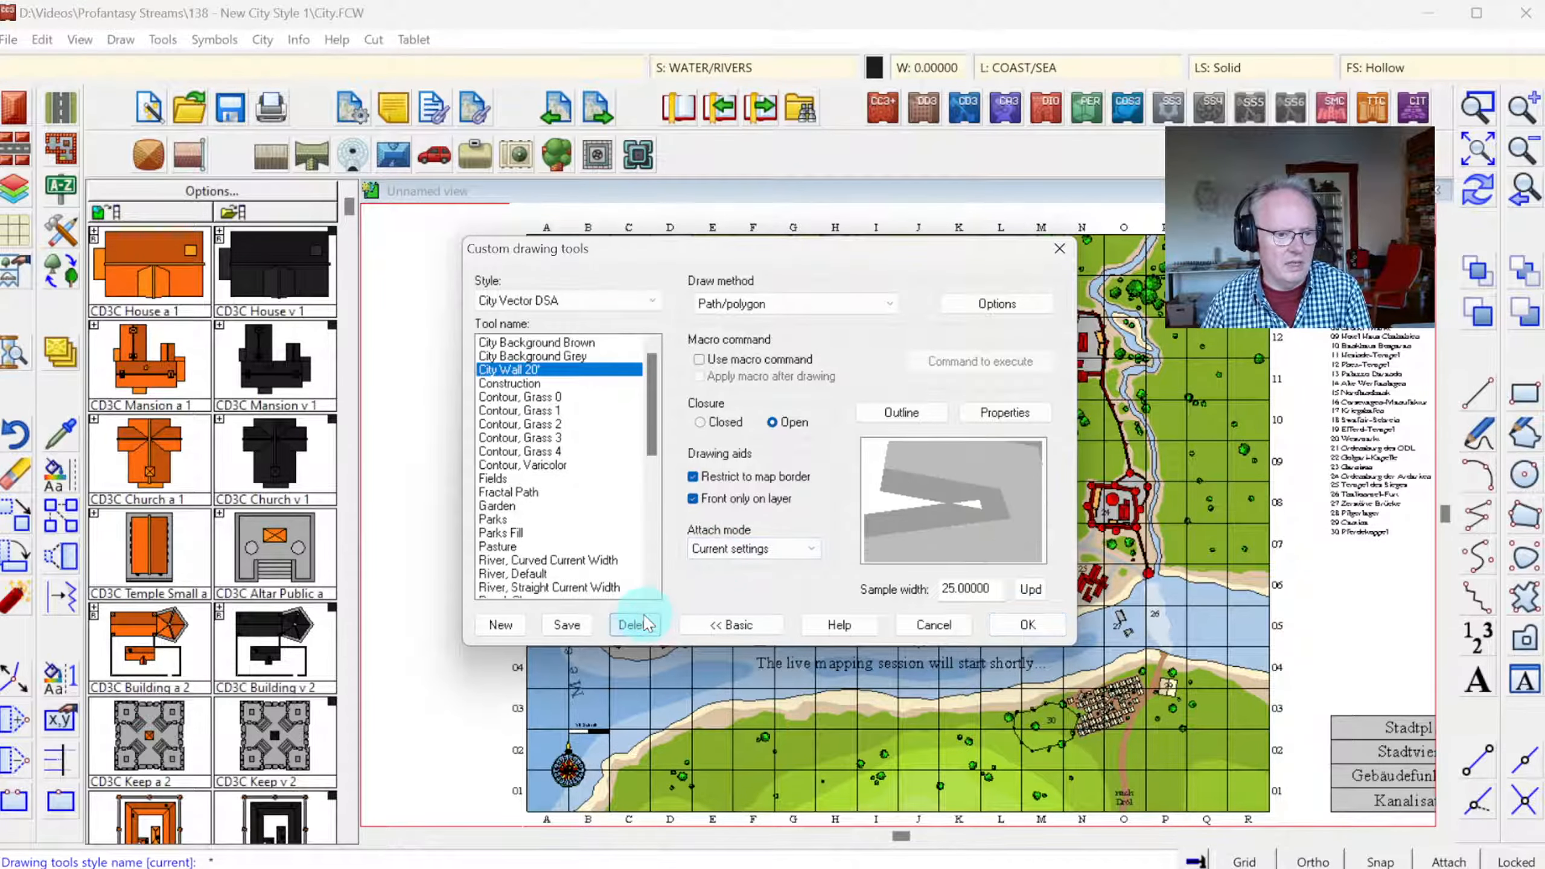
click(645, 616)
key(Return)
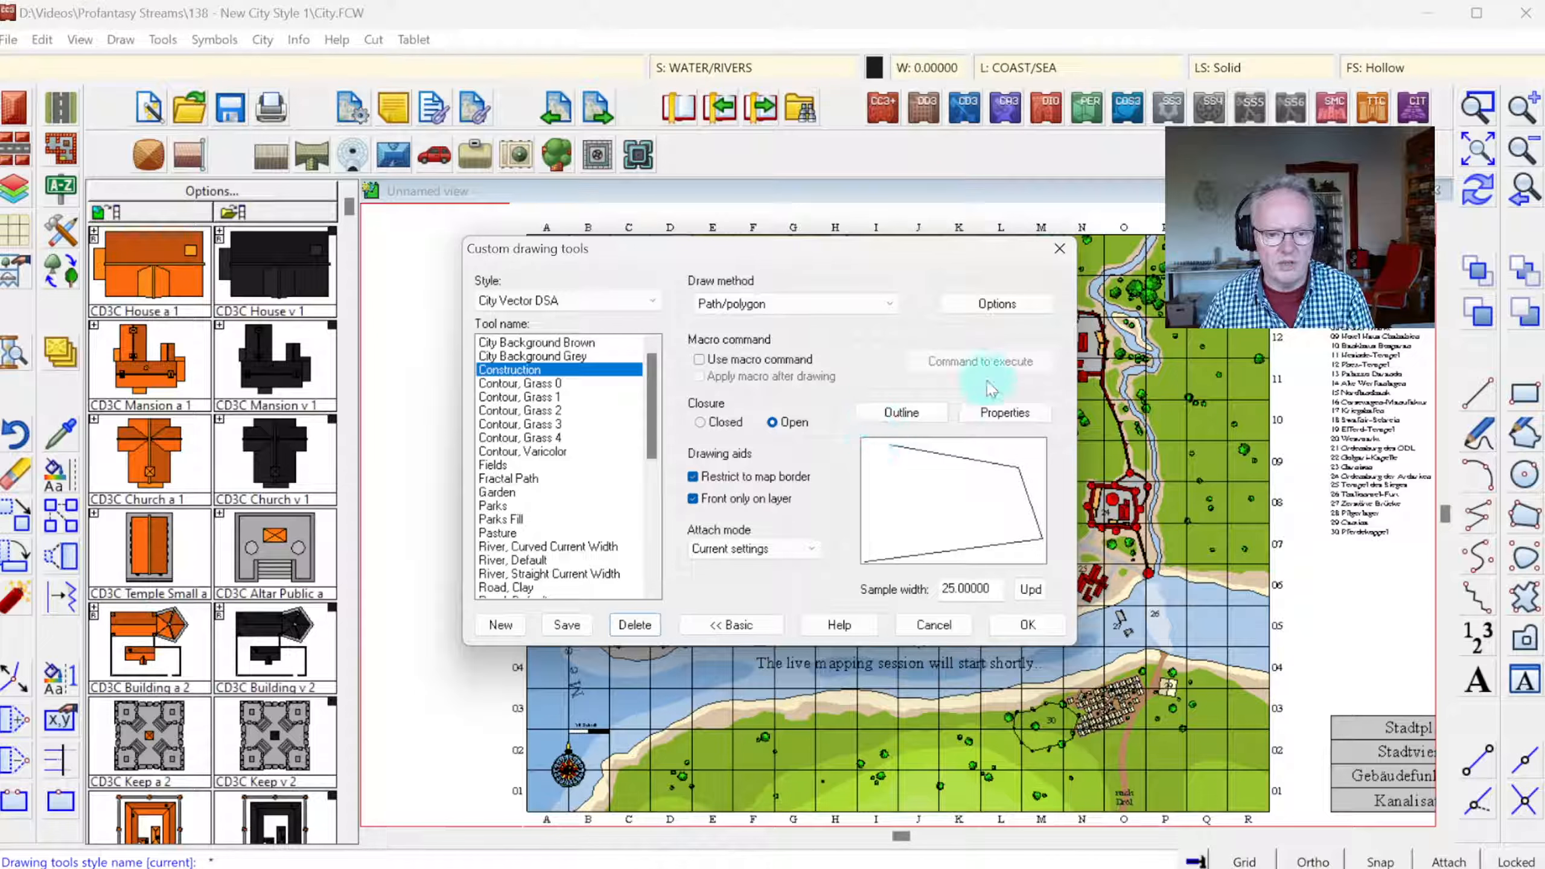
- Check the Construction tool's properties, accept them with the green color and CONSTRUCTION layer, and save the tool
click(1028, 411)
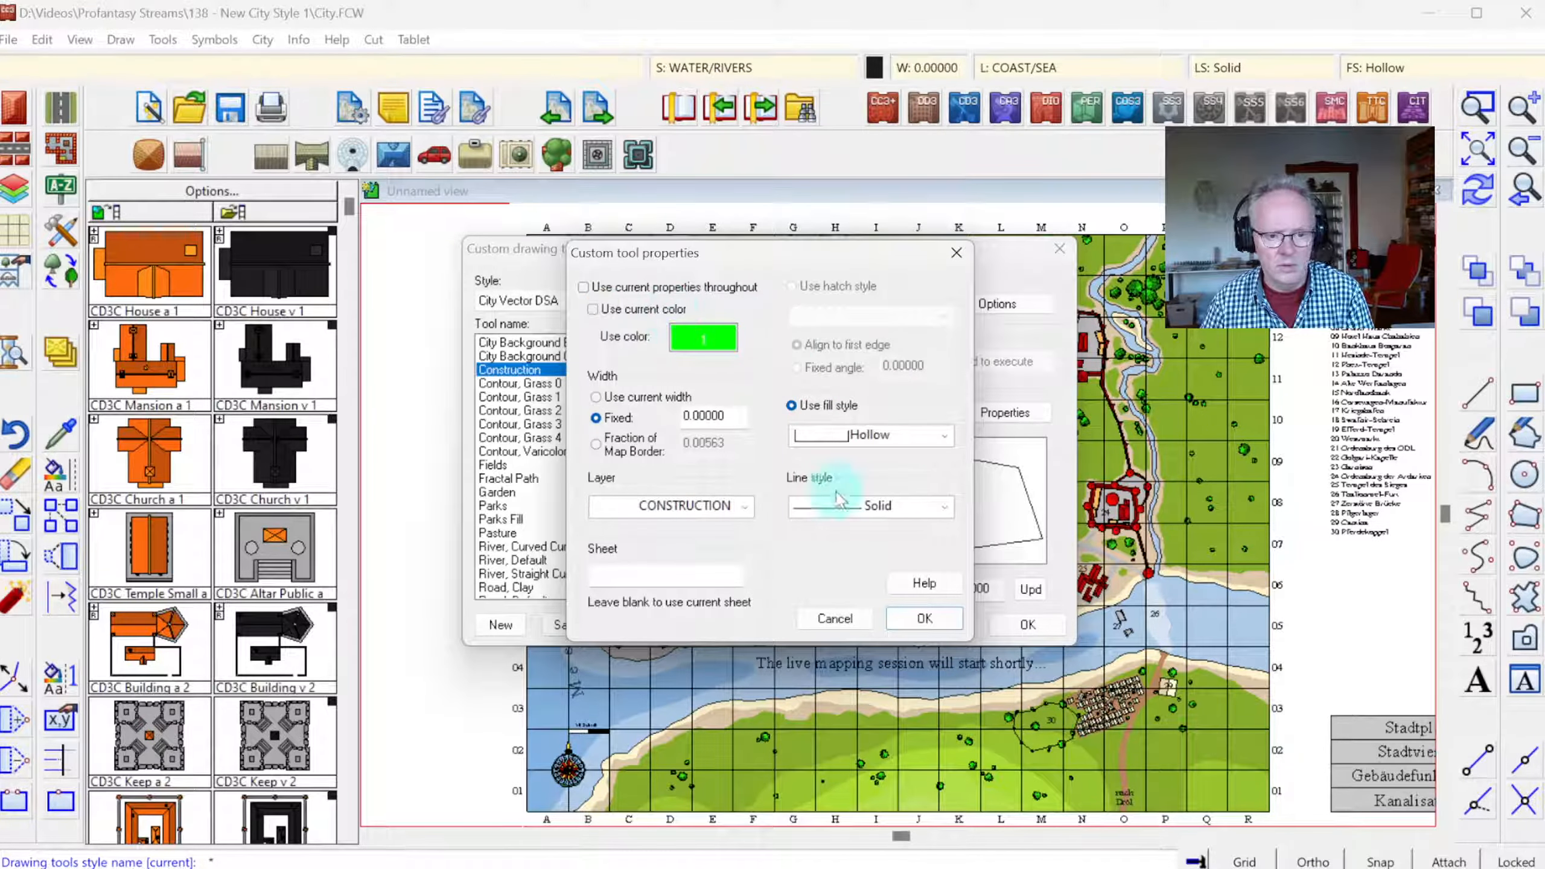
click(905, 614)
click(563, 625)
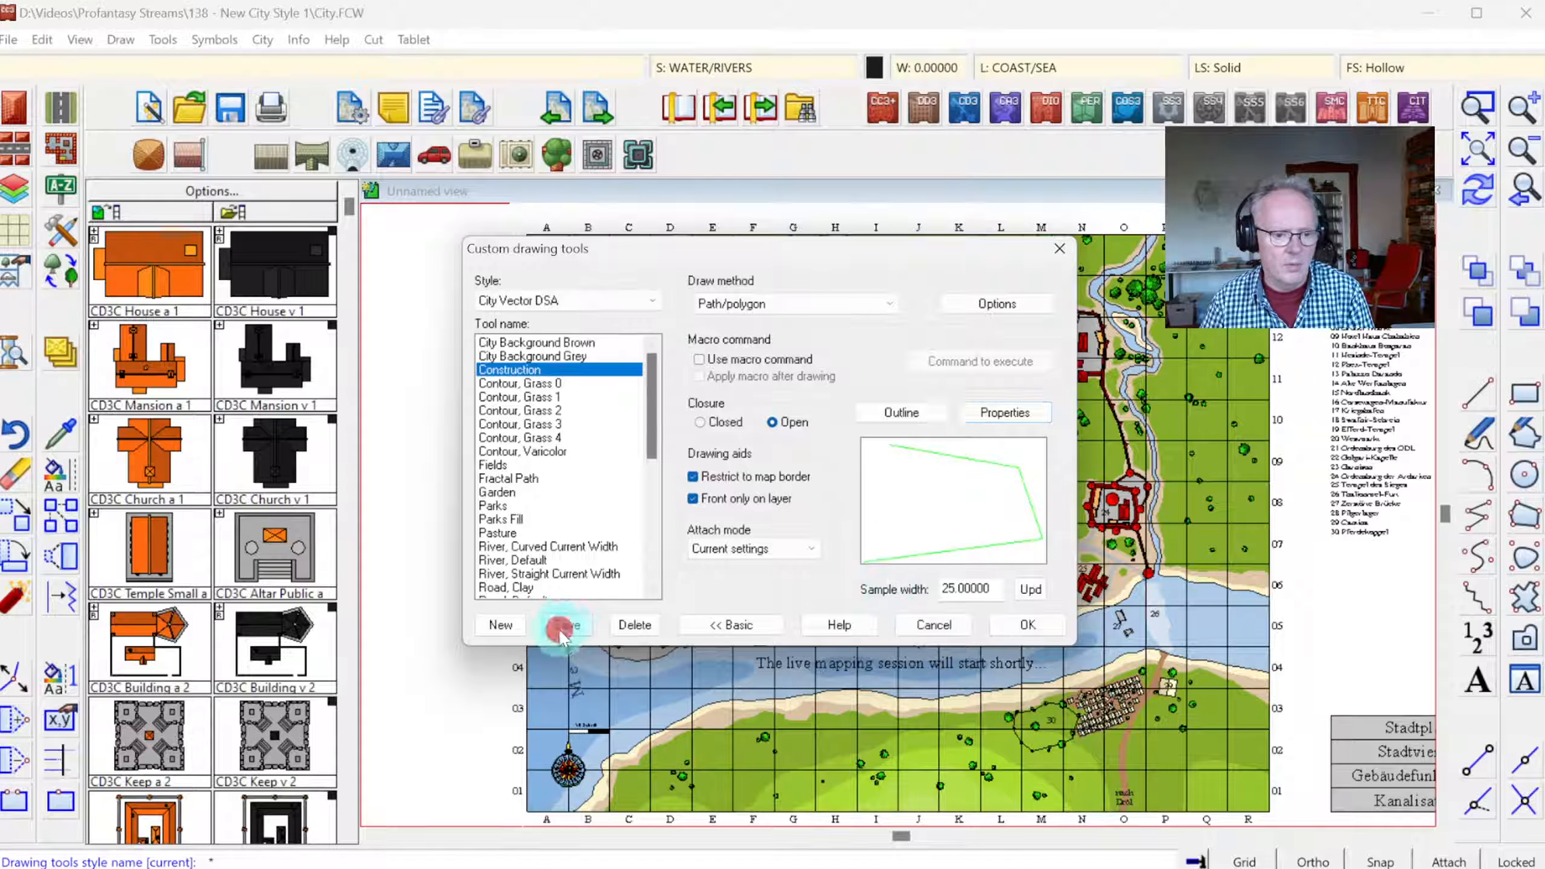
- Go through the Contour, Fields and Garden tools and examine their previews and settings
click(527, 397)
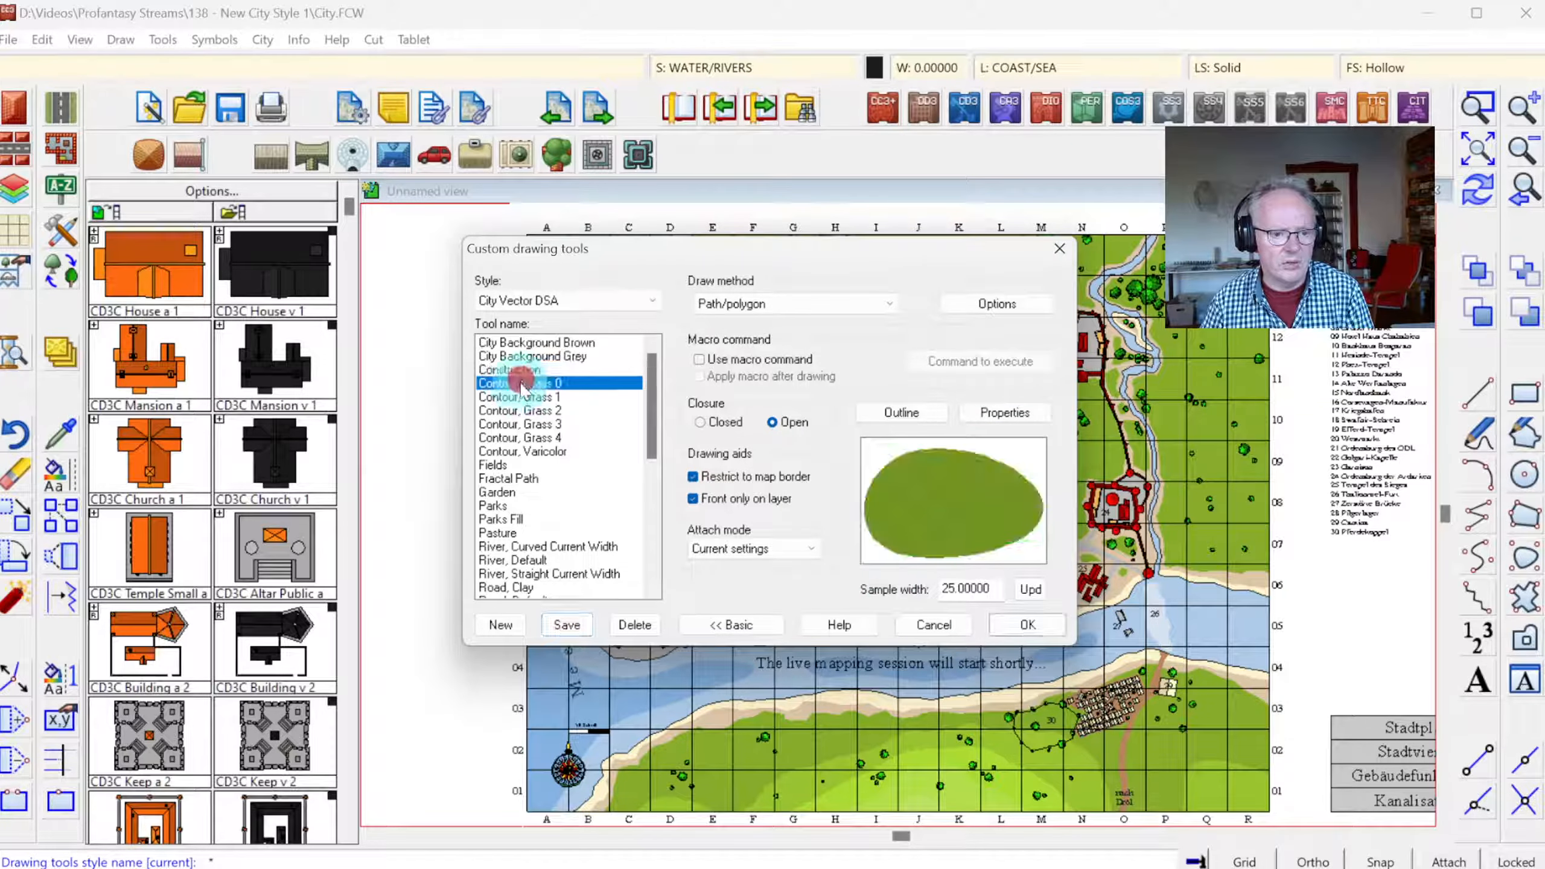
click(519, 410)
click(514, 425)
click(515, 438)
click(512, 451)
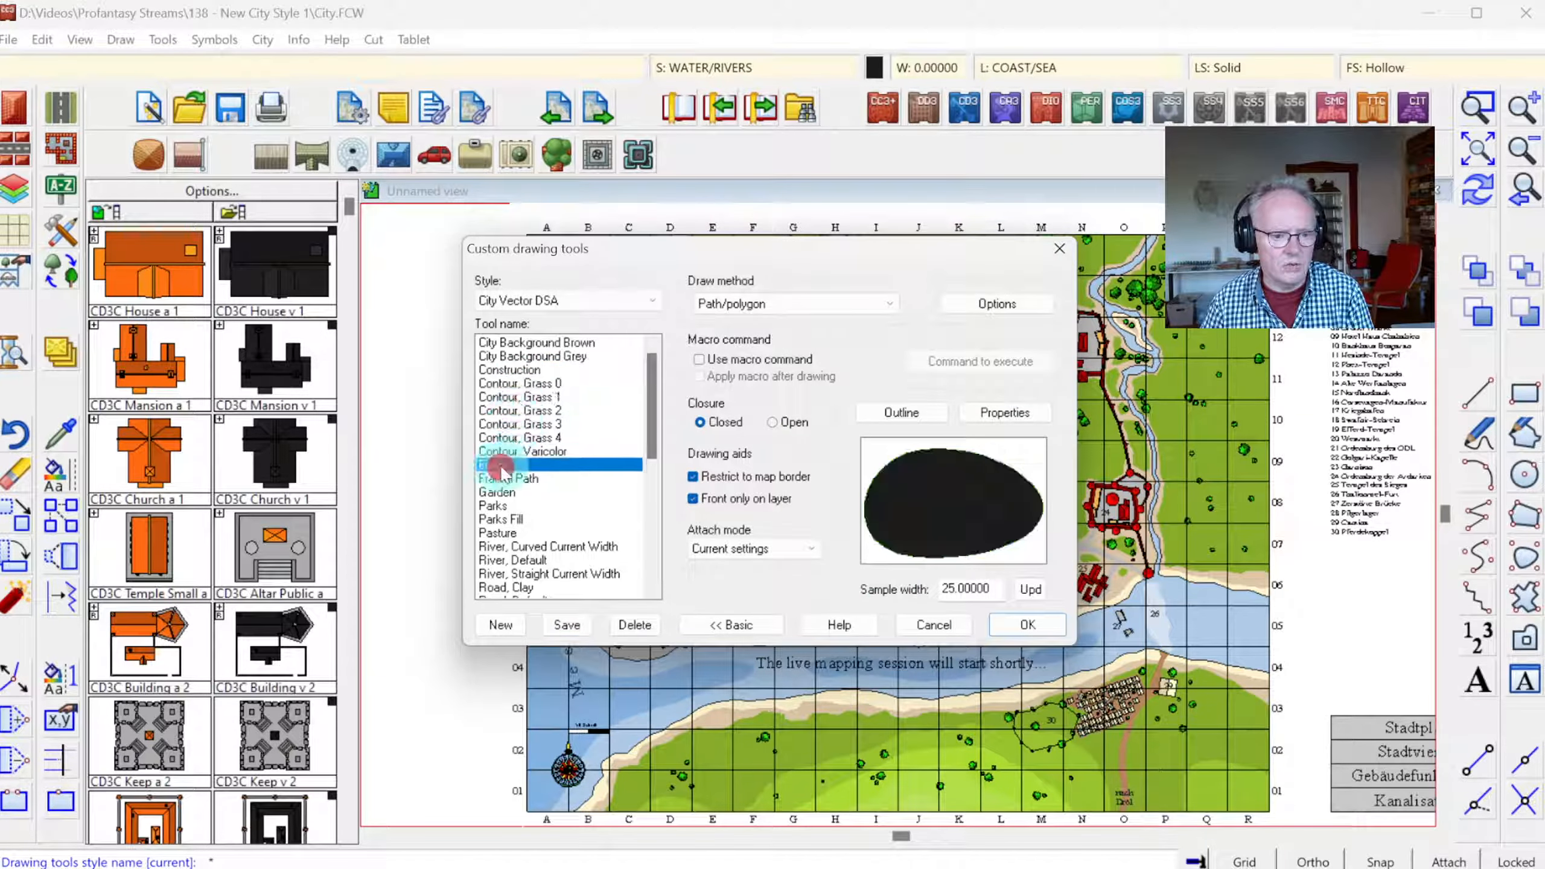
click(505, 465)
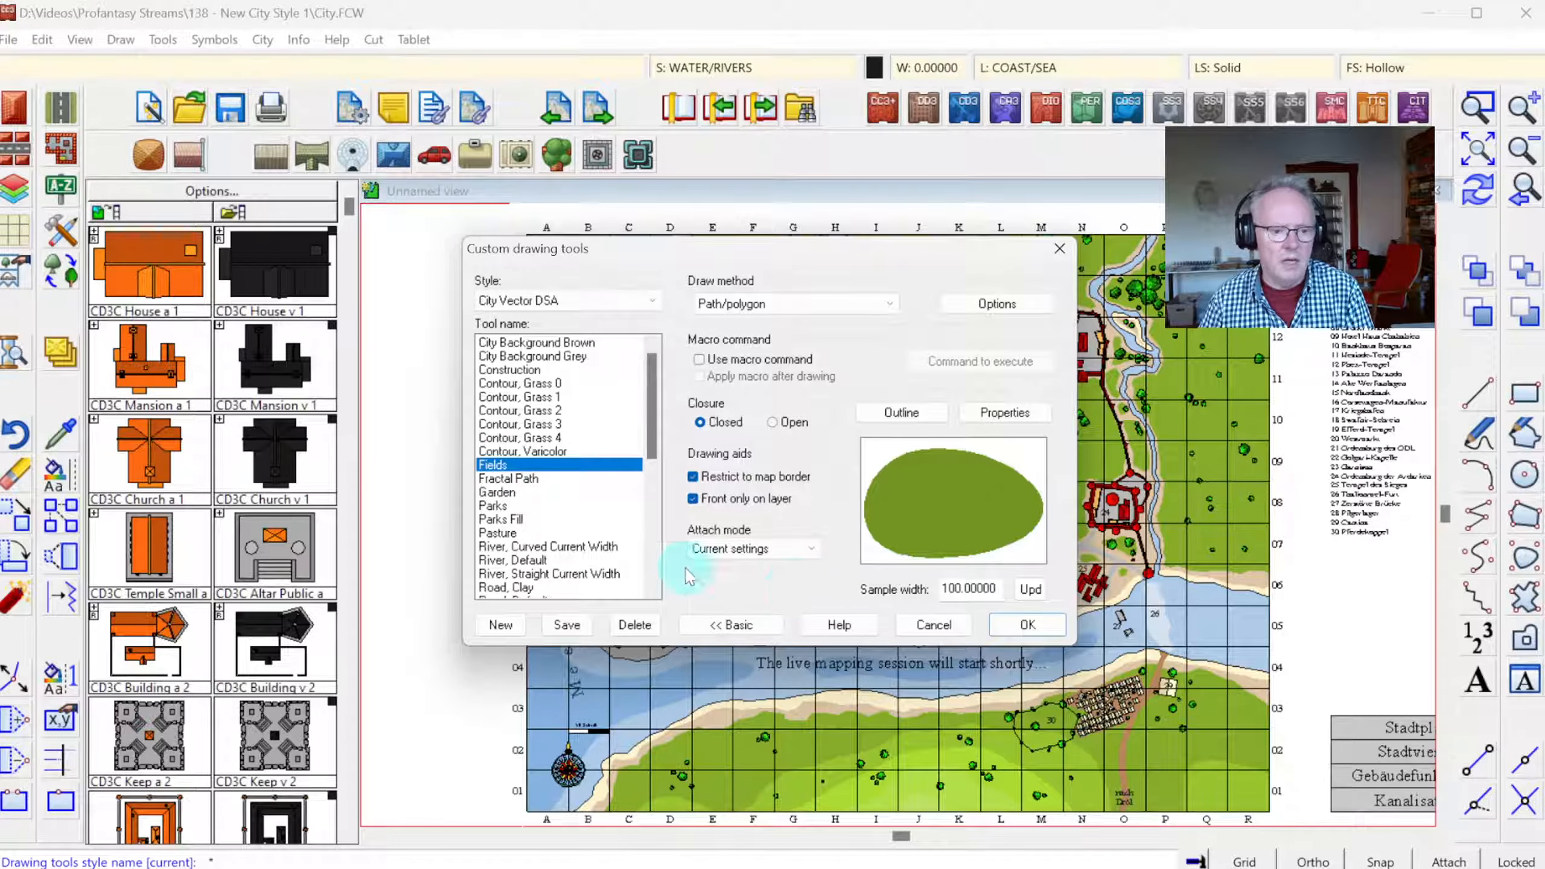
click(508, 493)
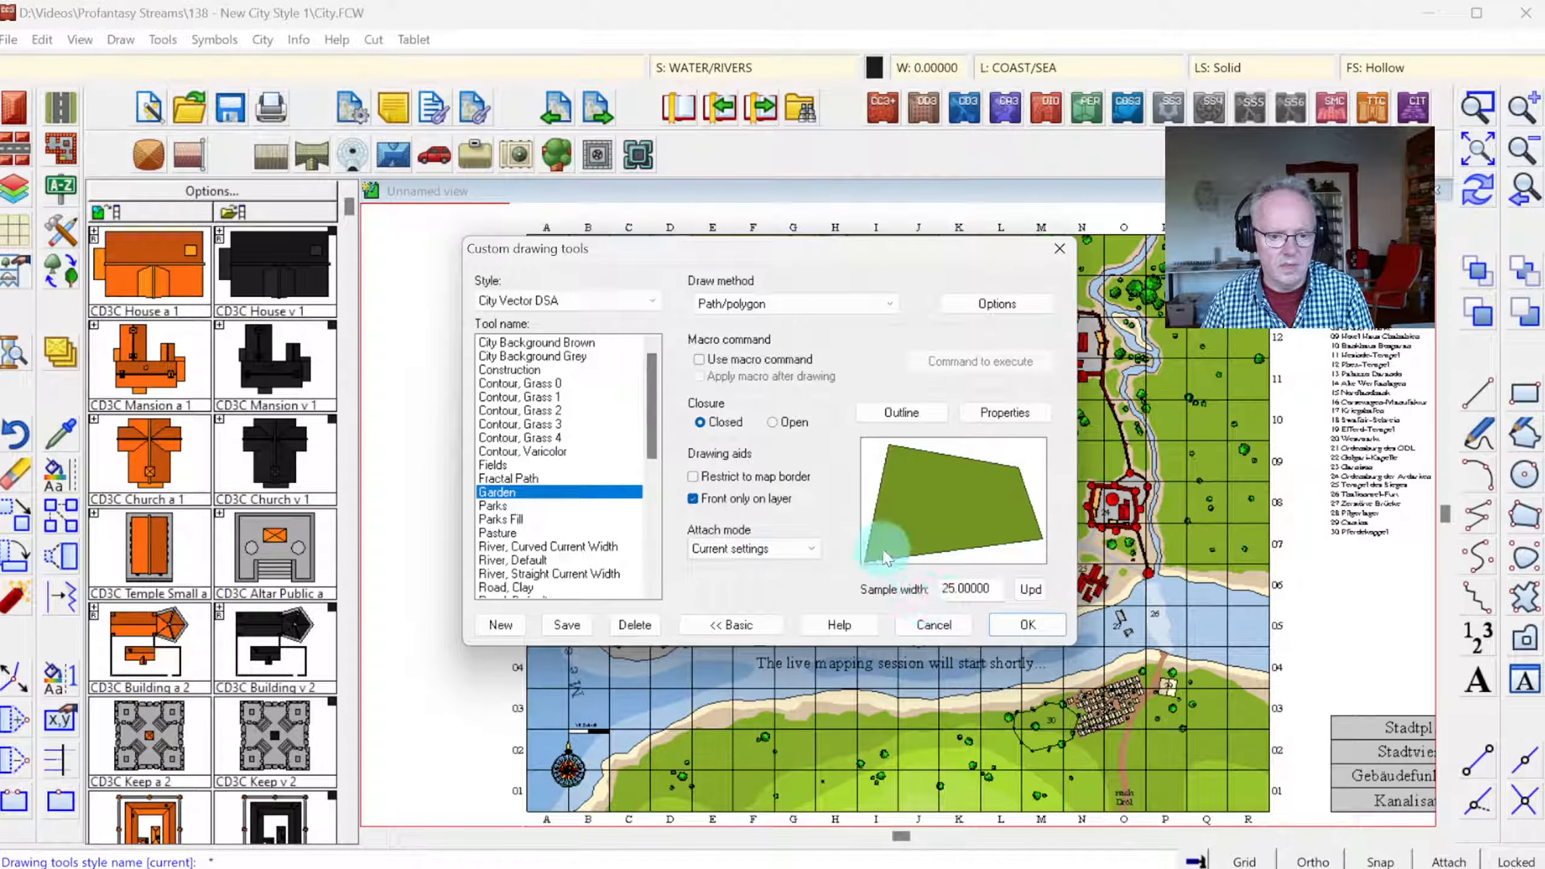
- Delete the Fractal Path tool from the style
click(512, 465)
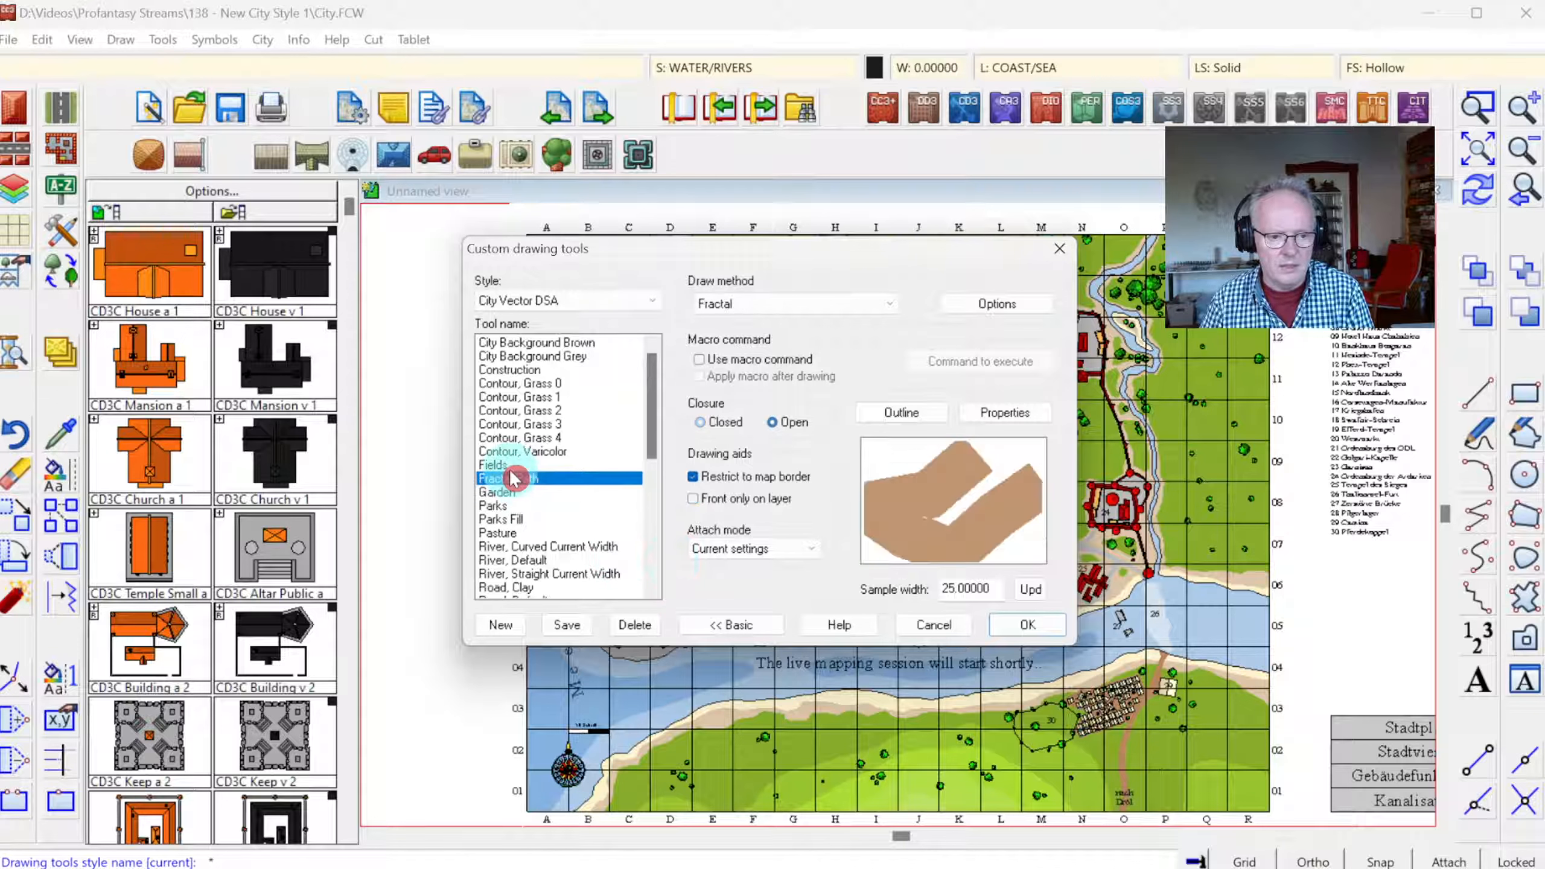
click(515, 478)
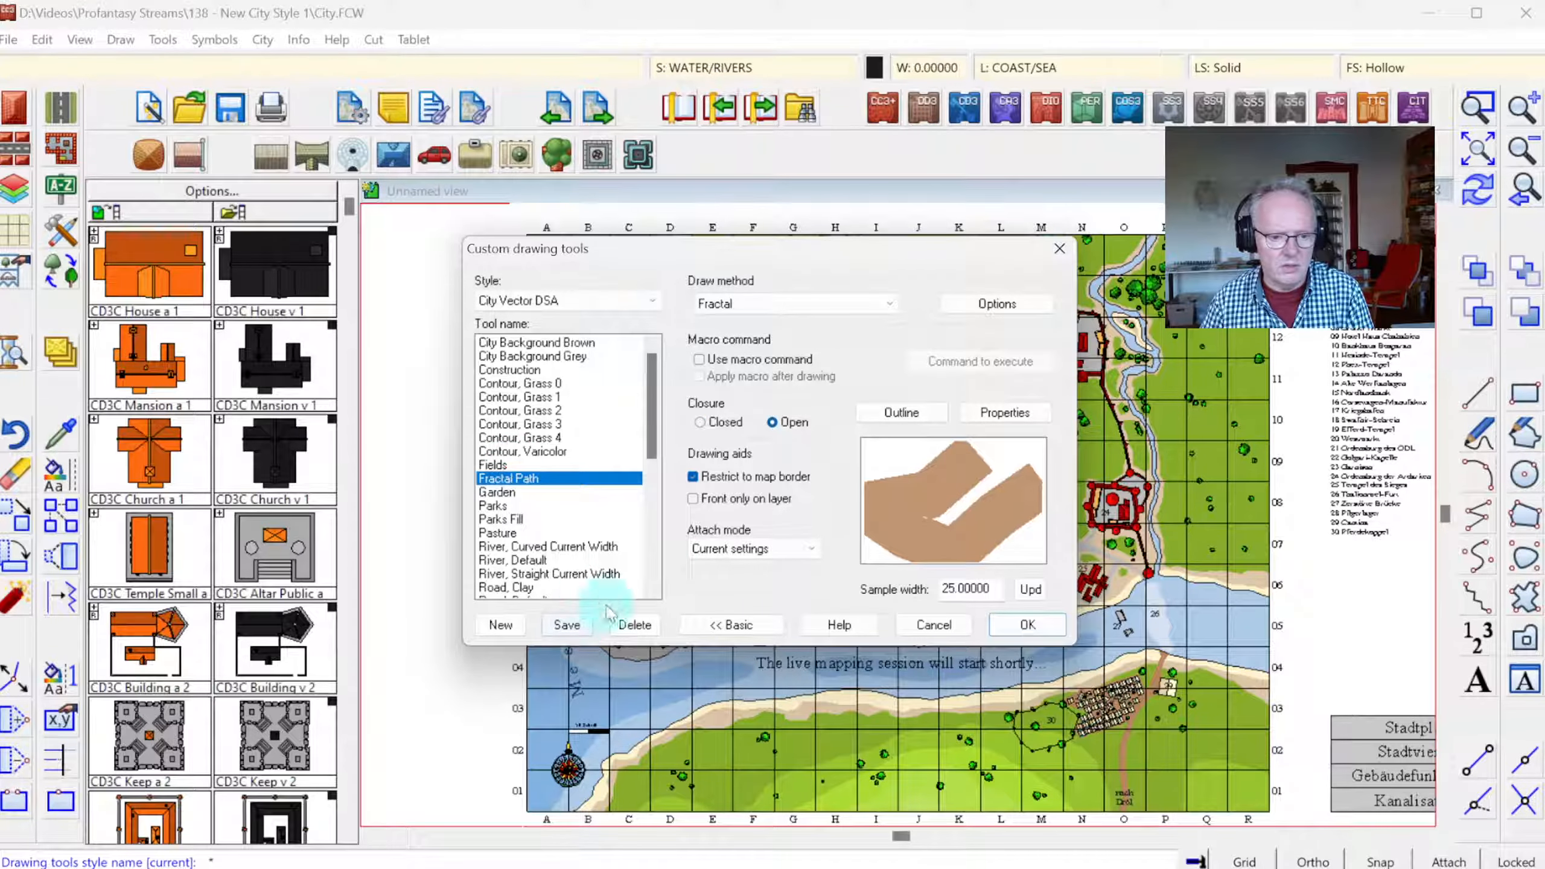
click(633, 625)
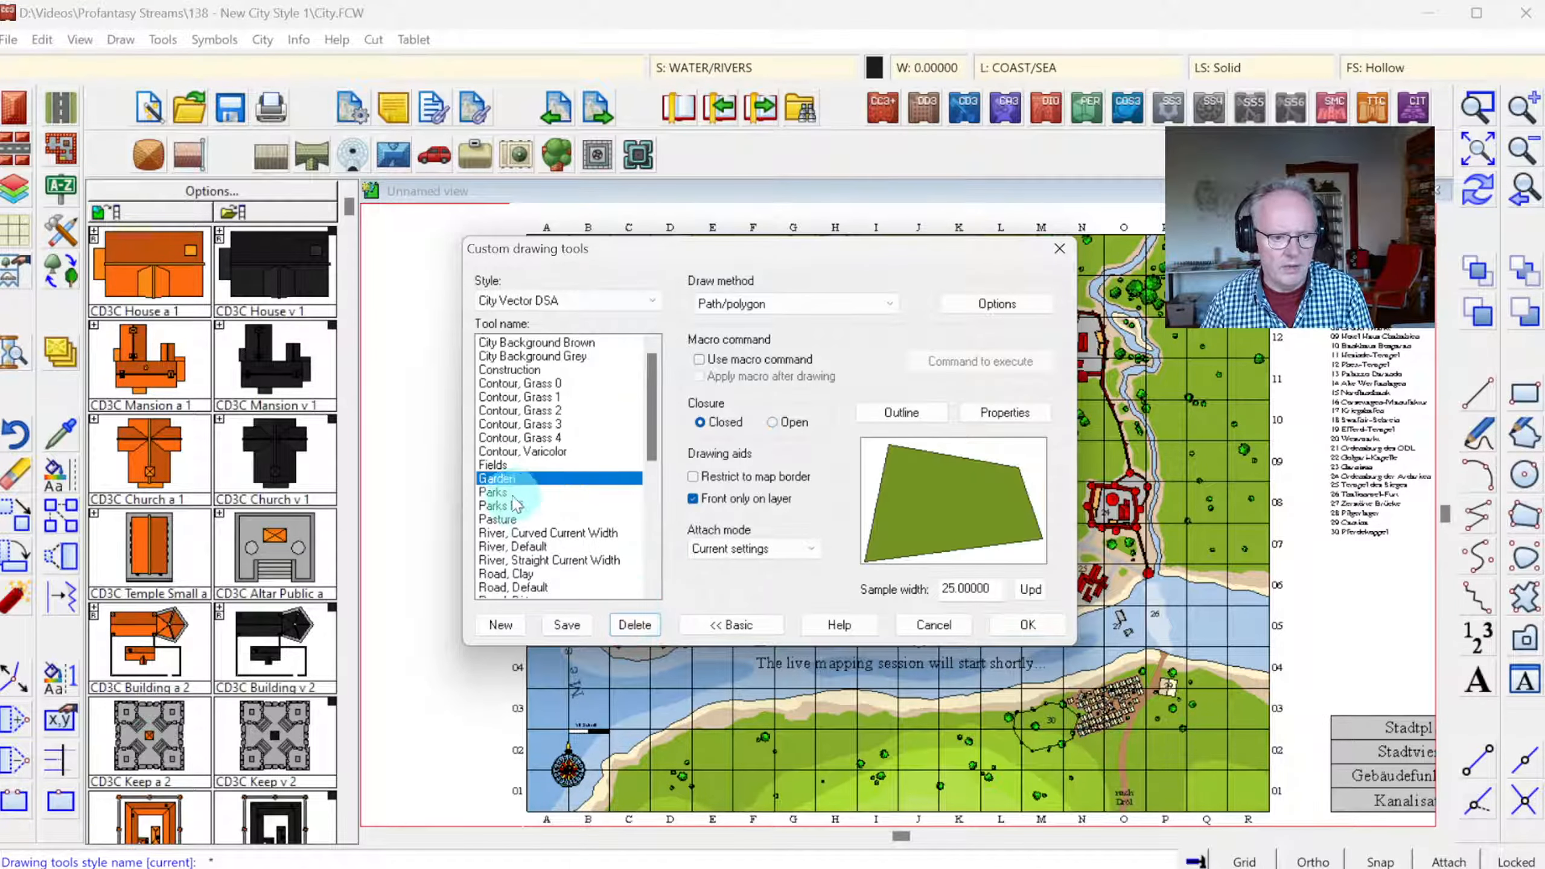
- Delete the Parks, Parks Fill and Pasture tools from the style
click(511, 492)
click(515, 493)
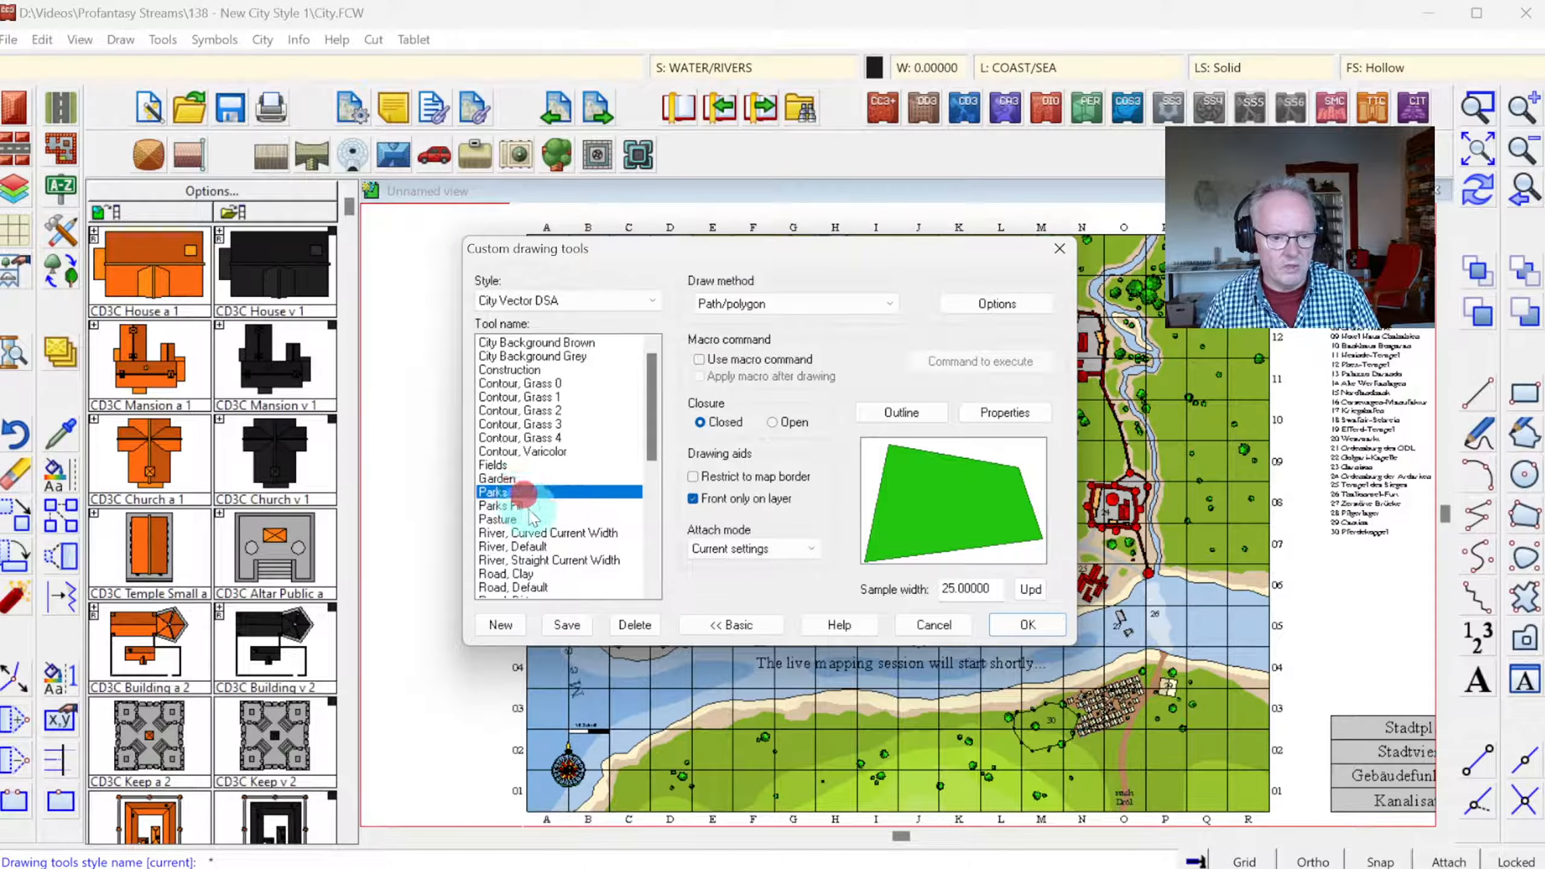
click(636, 626)
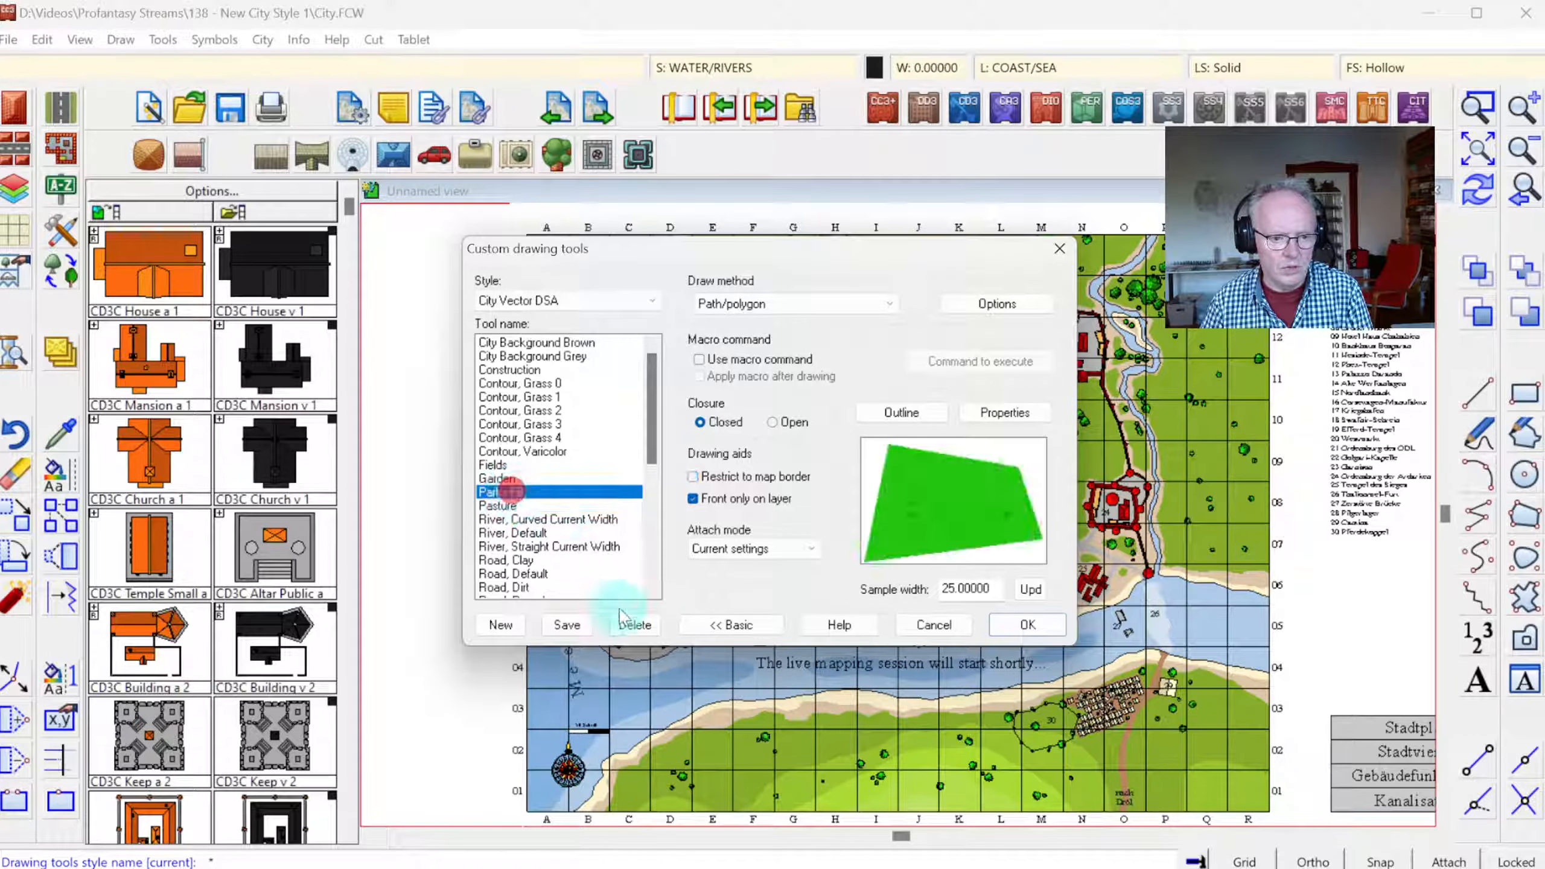
click(636, 626)
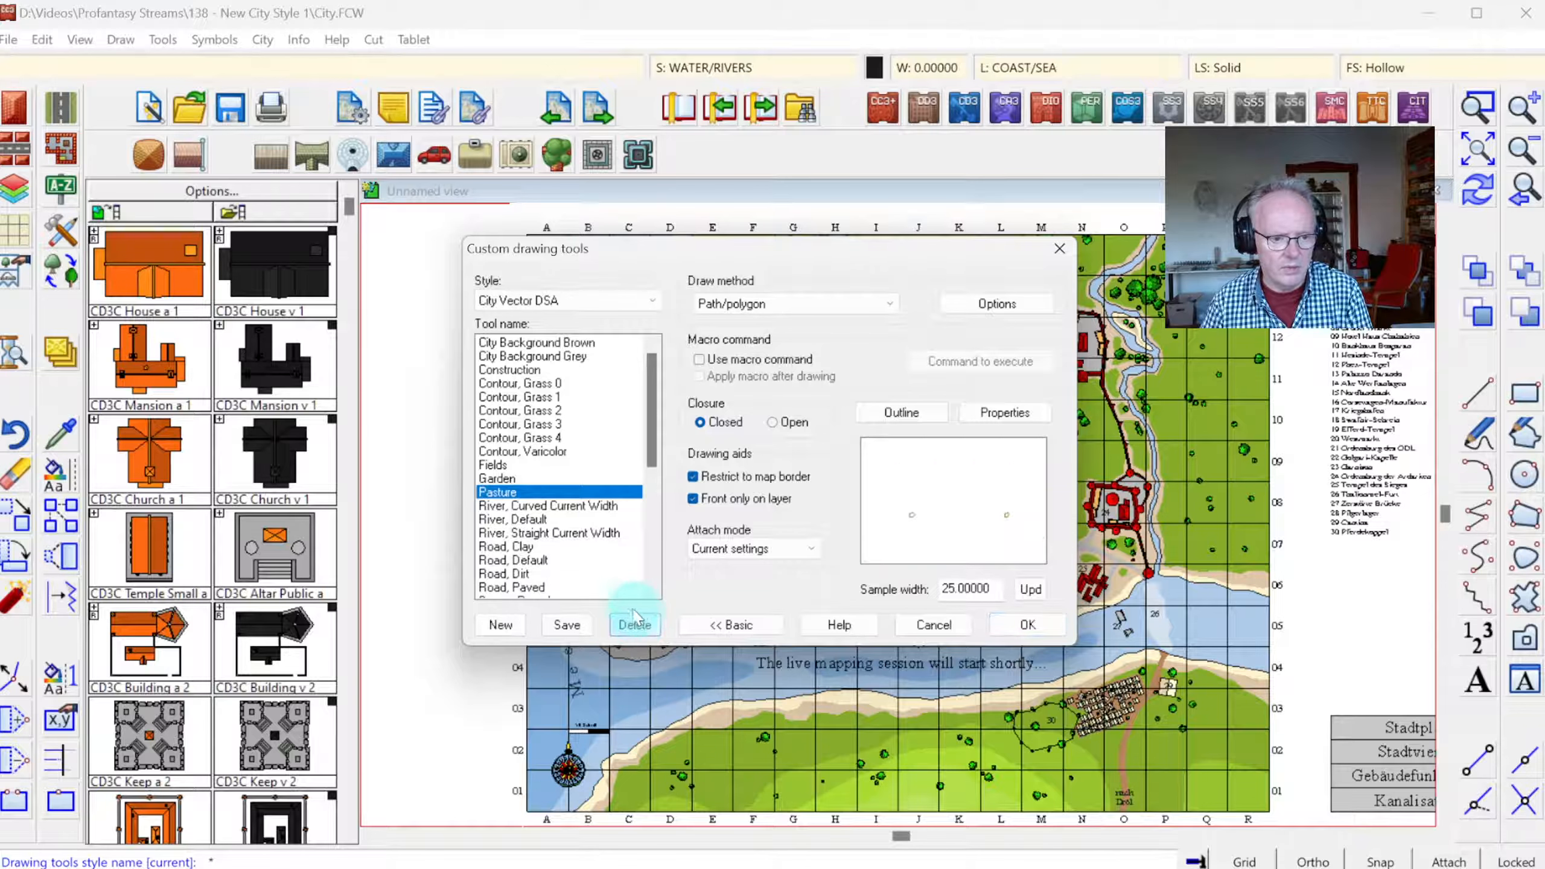
click(634, 627)
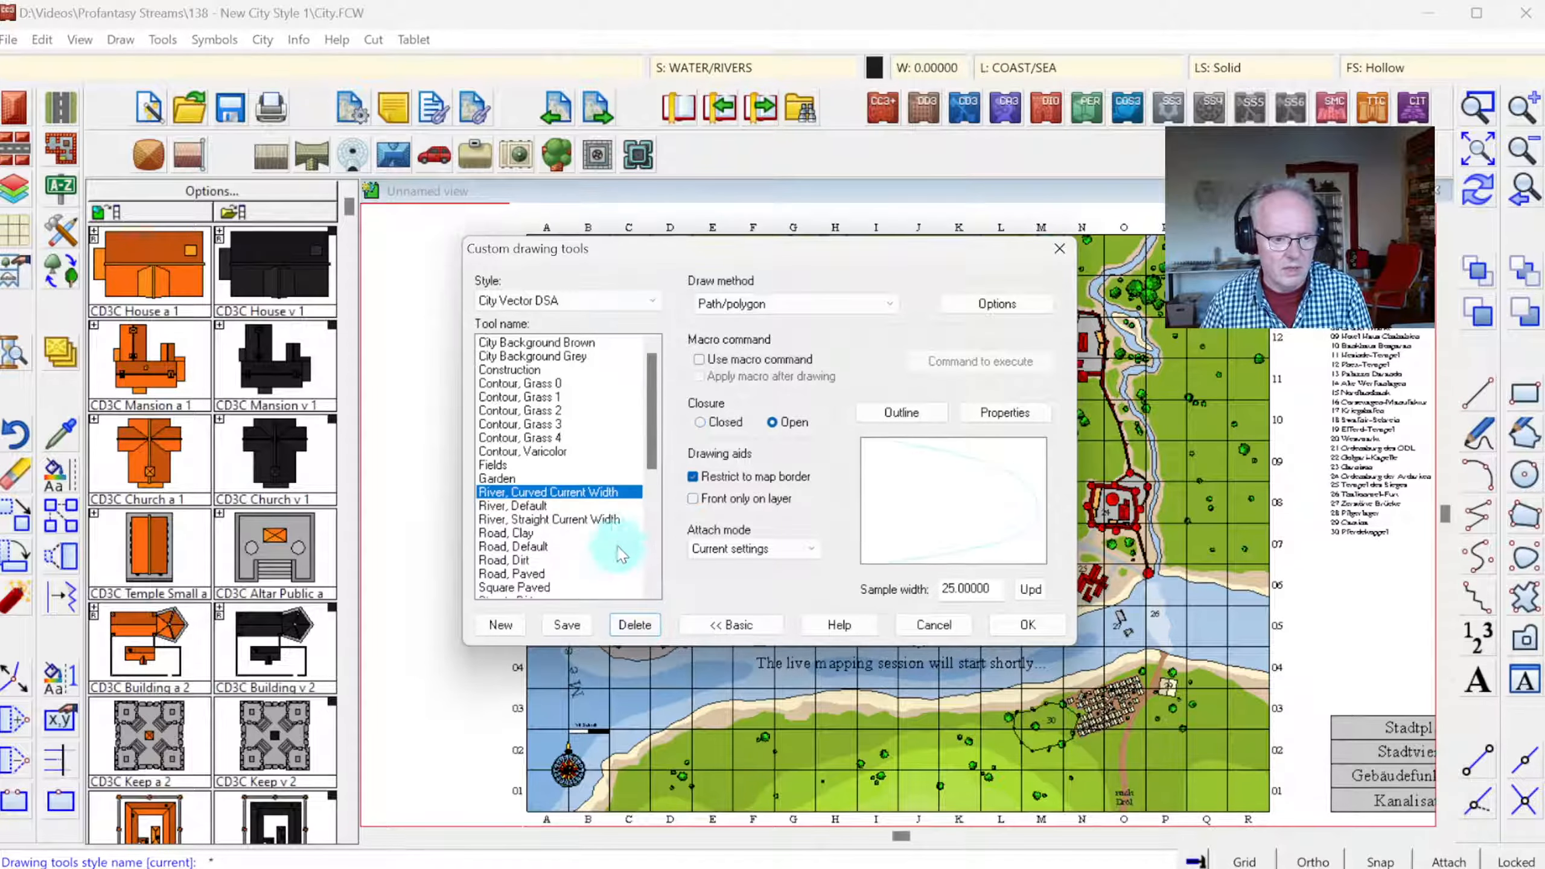
- Compare the river tools with the Water, Contour Darker, Water, Contour Lighter and Water, no outline tools
click(525, 508)
click(527, 492)
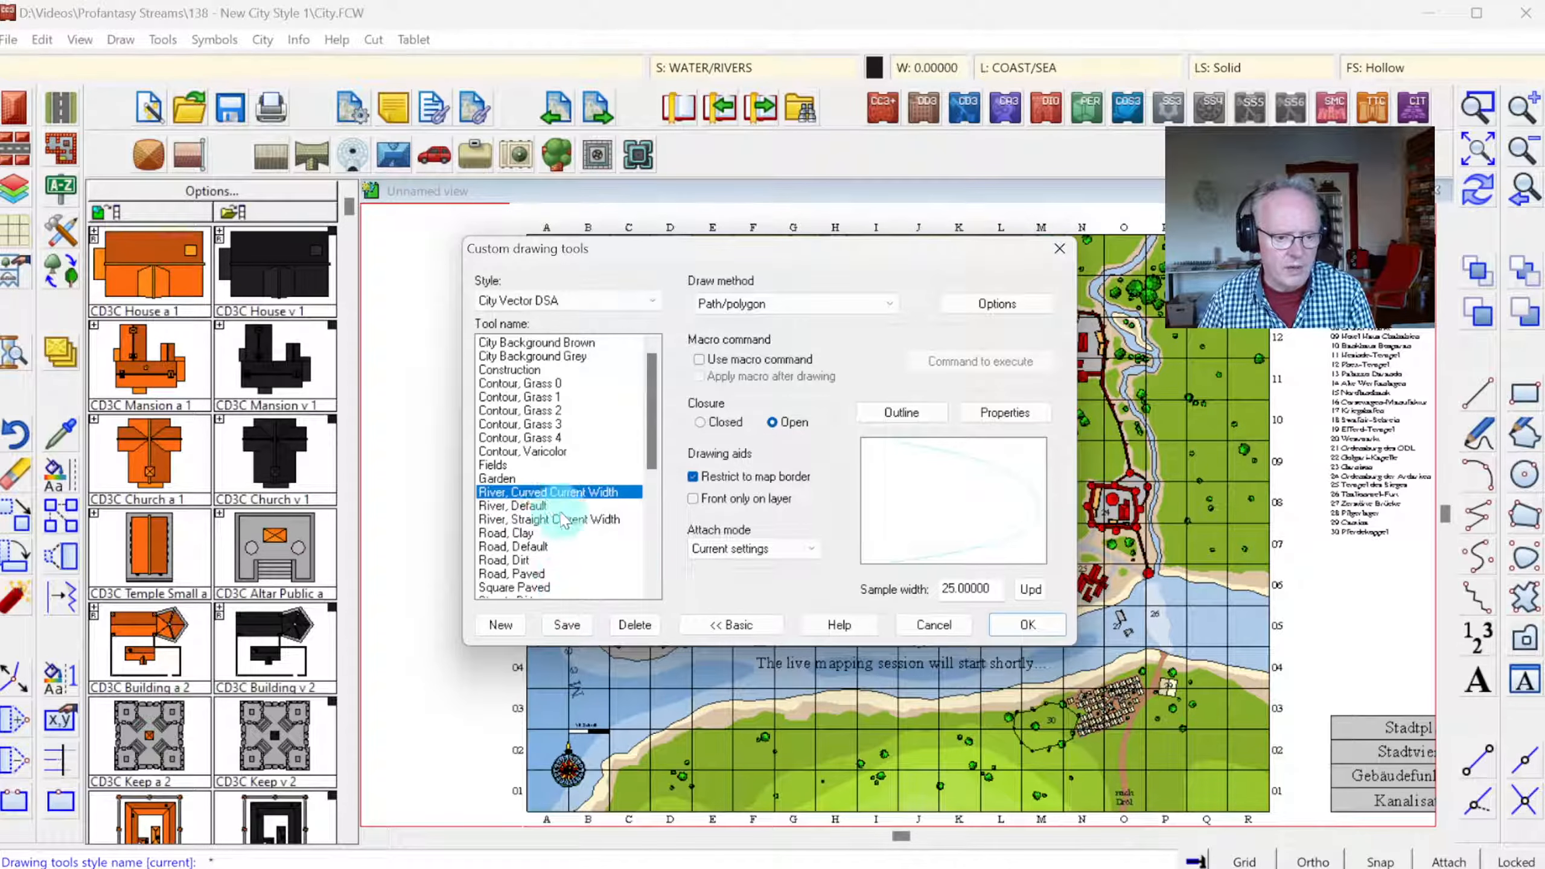
click(547, 505)
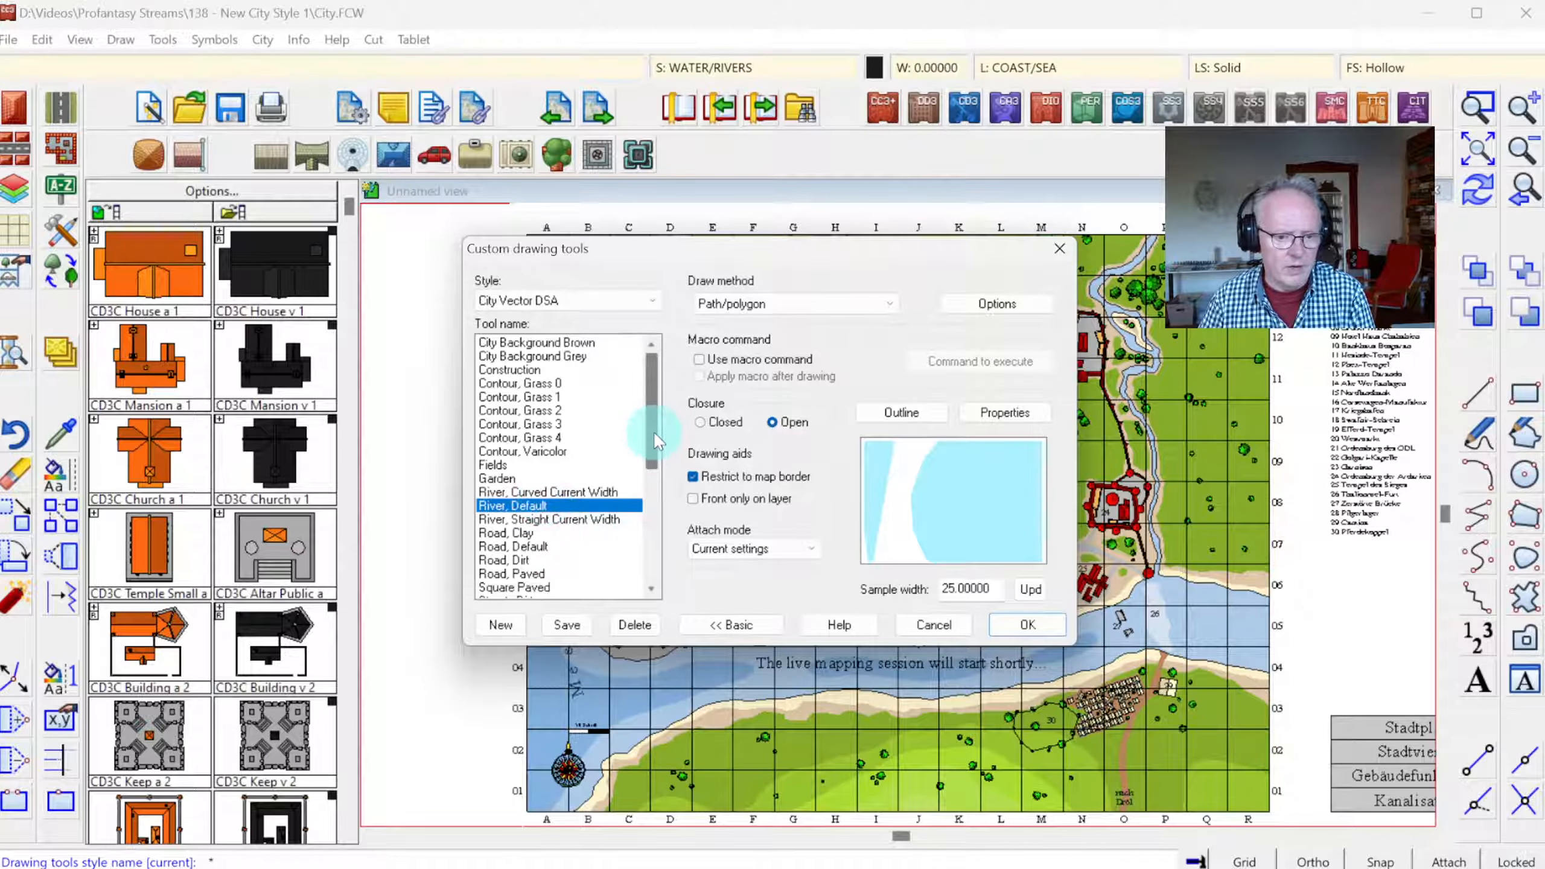
drag(652, 431, 668, 552)
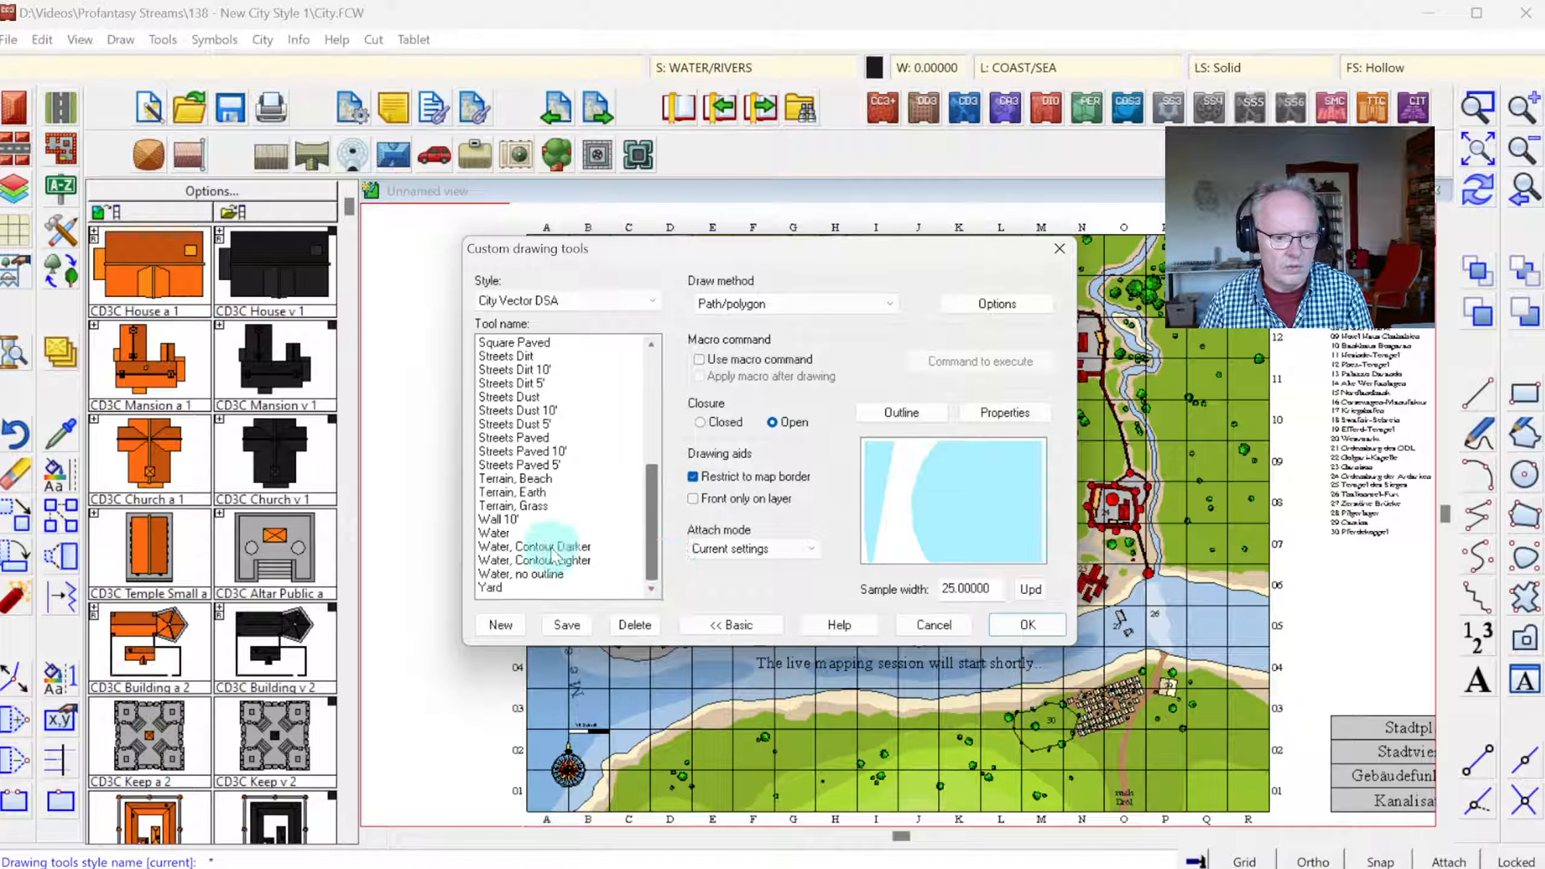
click(512, 547)
click(511, 560)
click(512, 574)
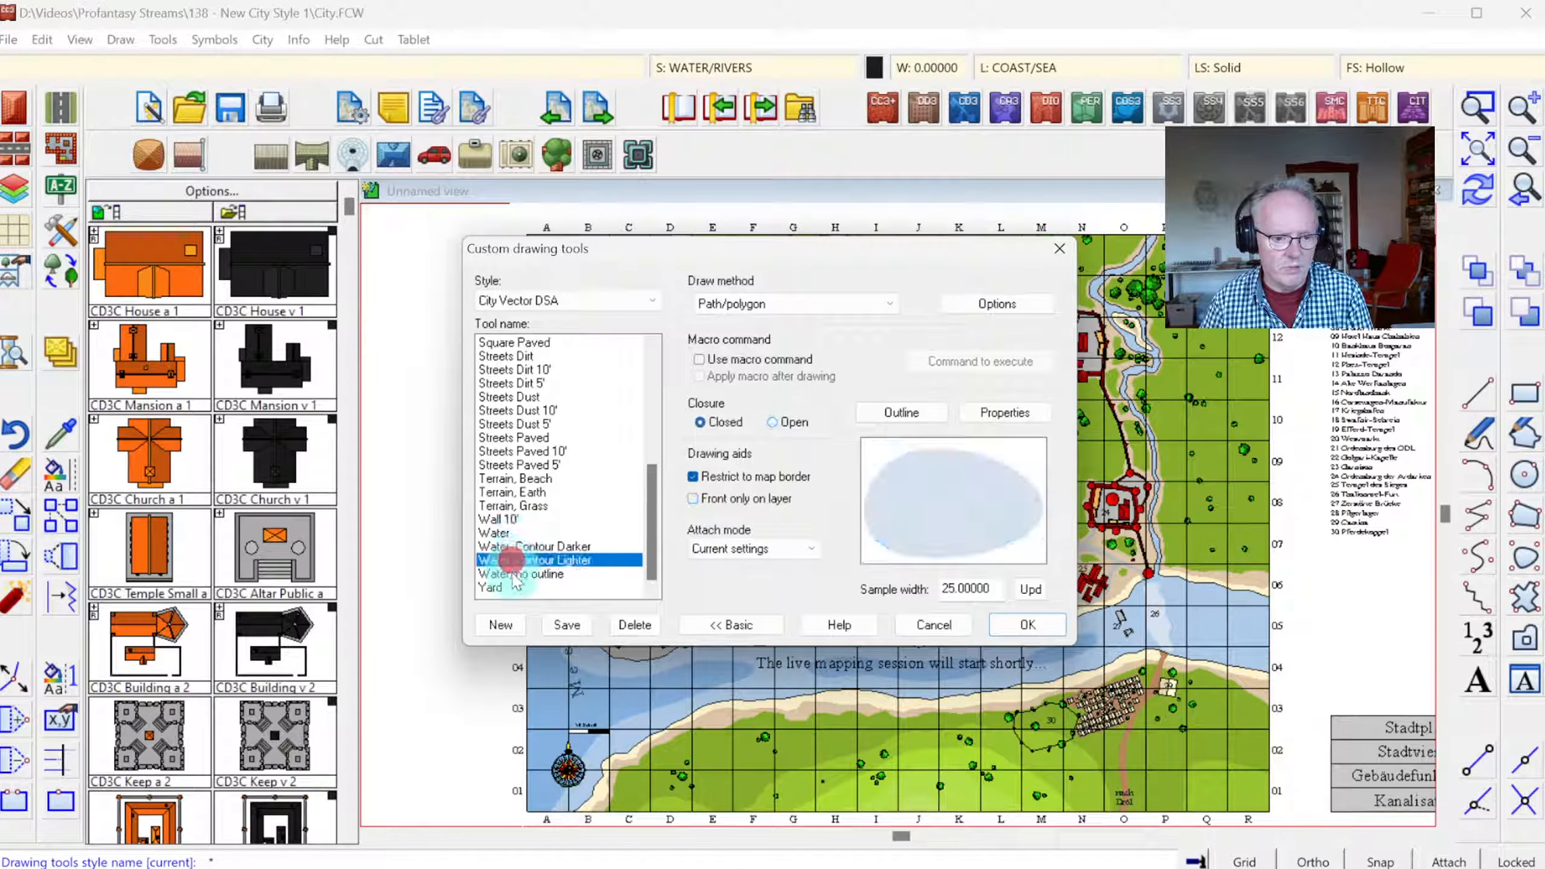
drag(648, 524, 650, 444)
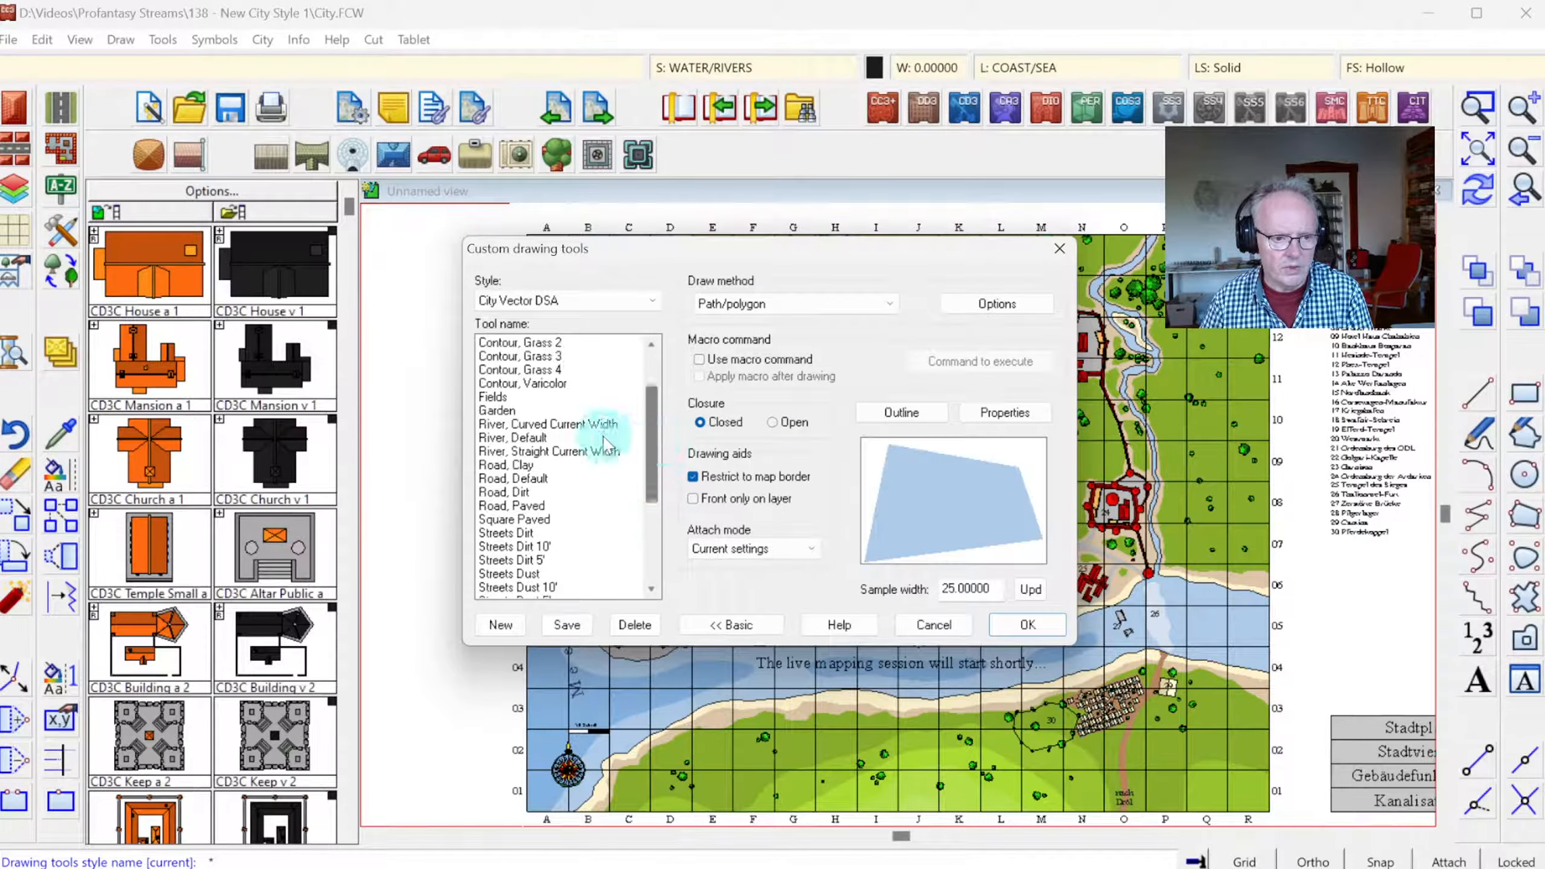
- Delete the River, Curved Current Width, River, Default and River, Straight Current Width tools
click(516, 424)
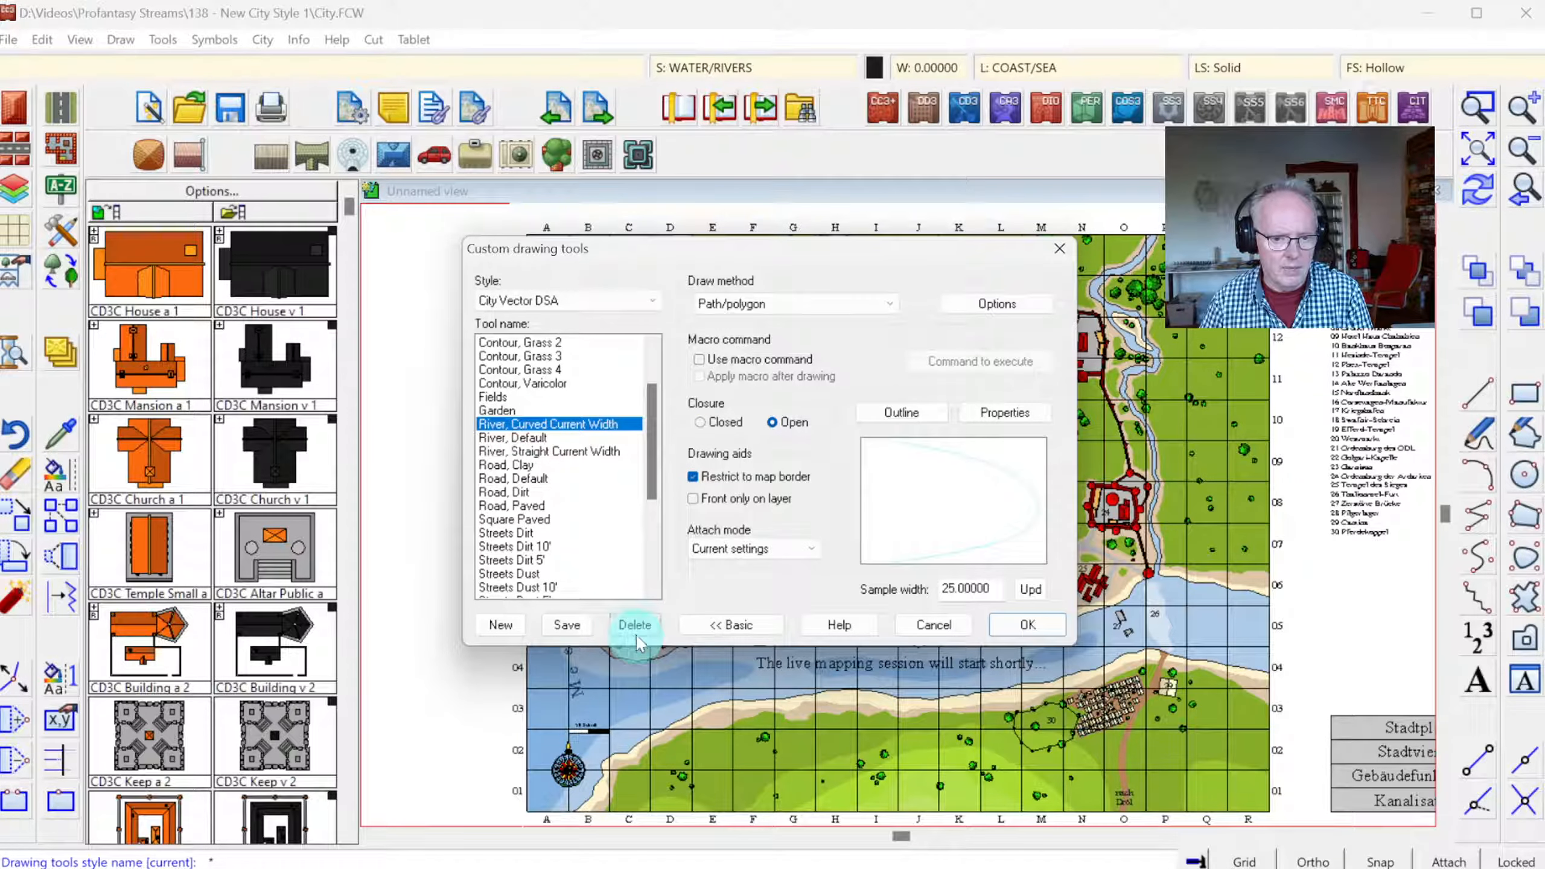
click(636, 626)
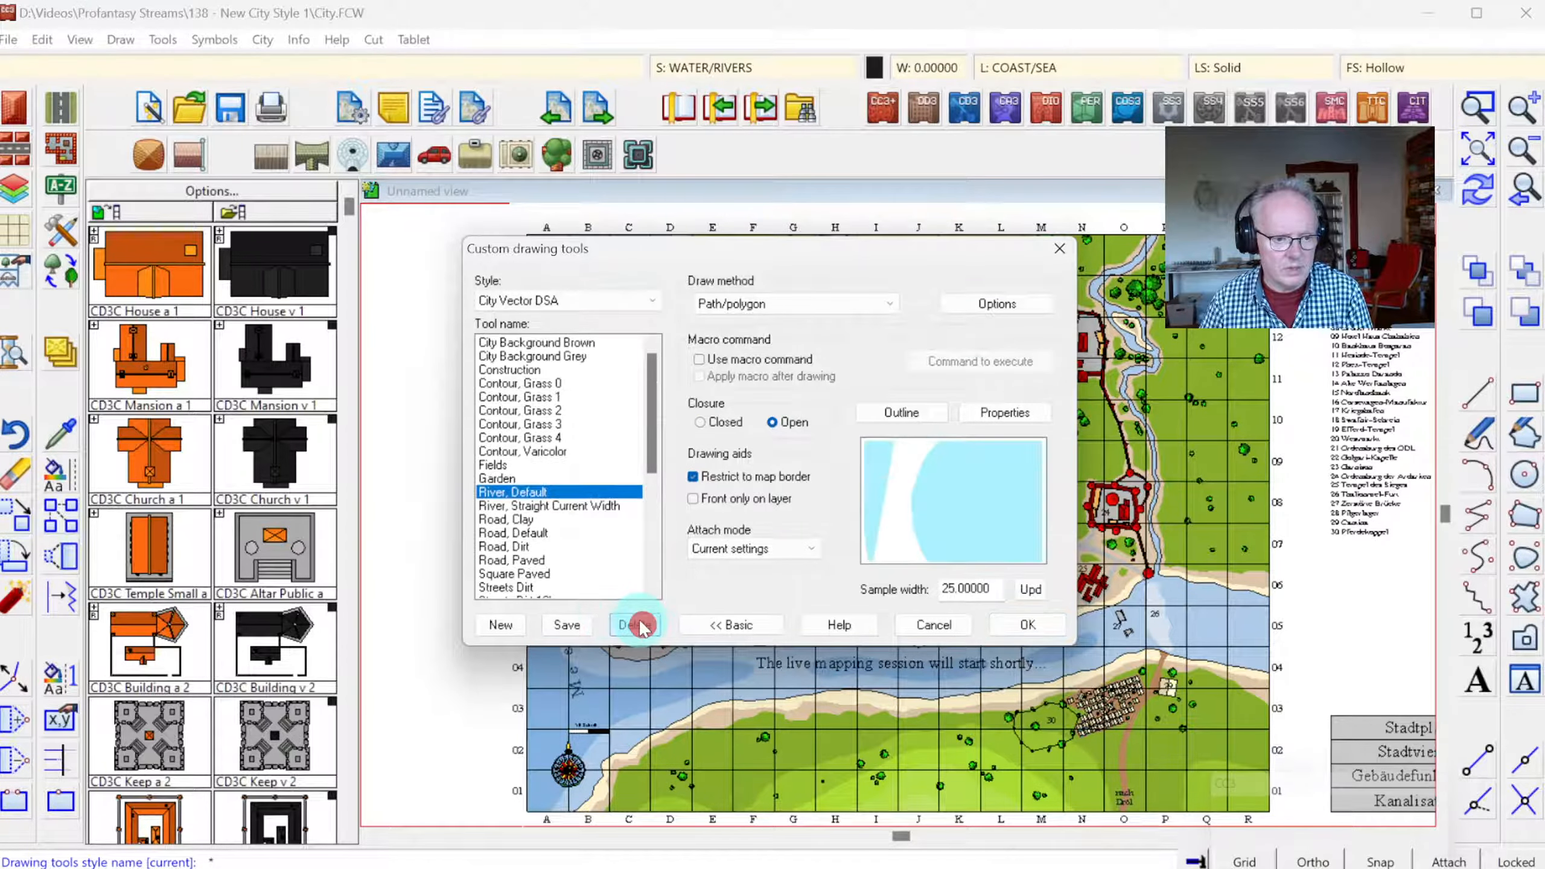
click(630, 623)
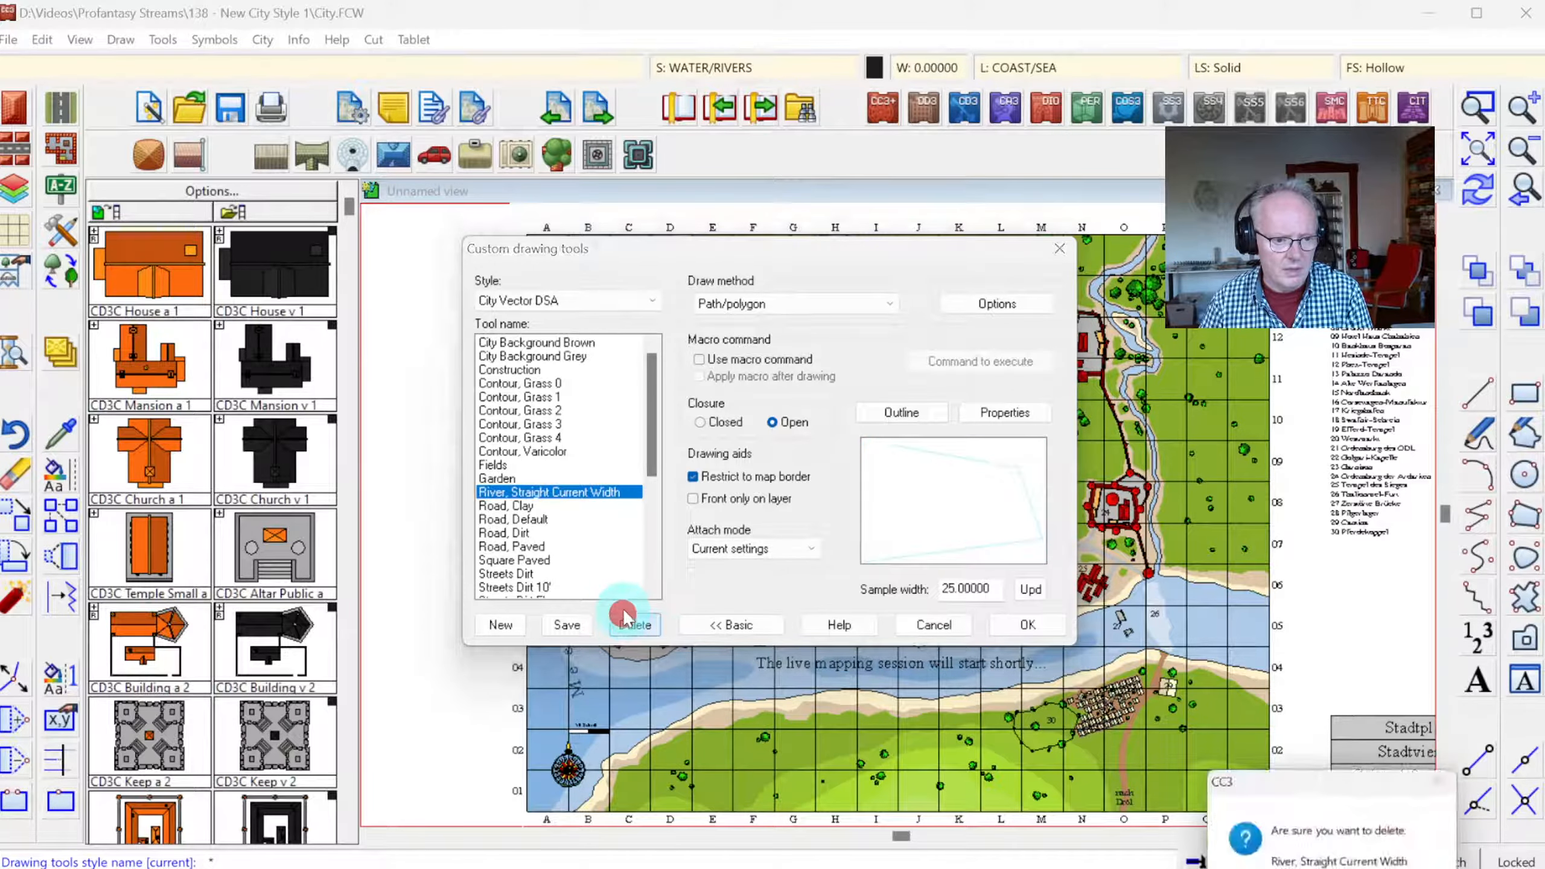
key(Return)
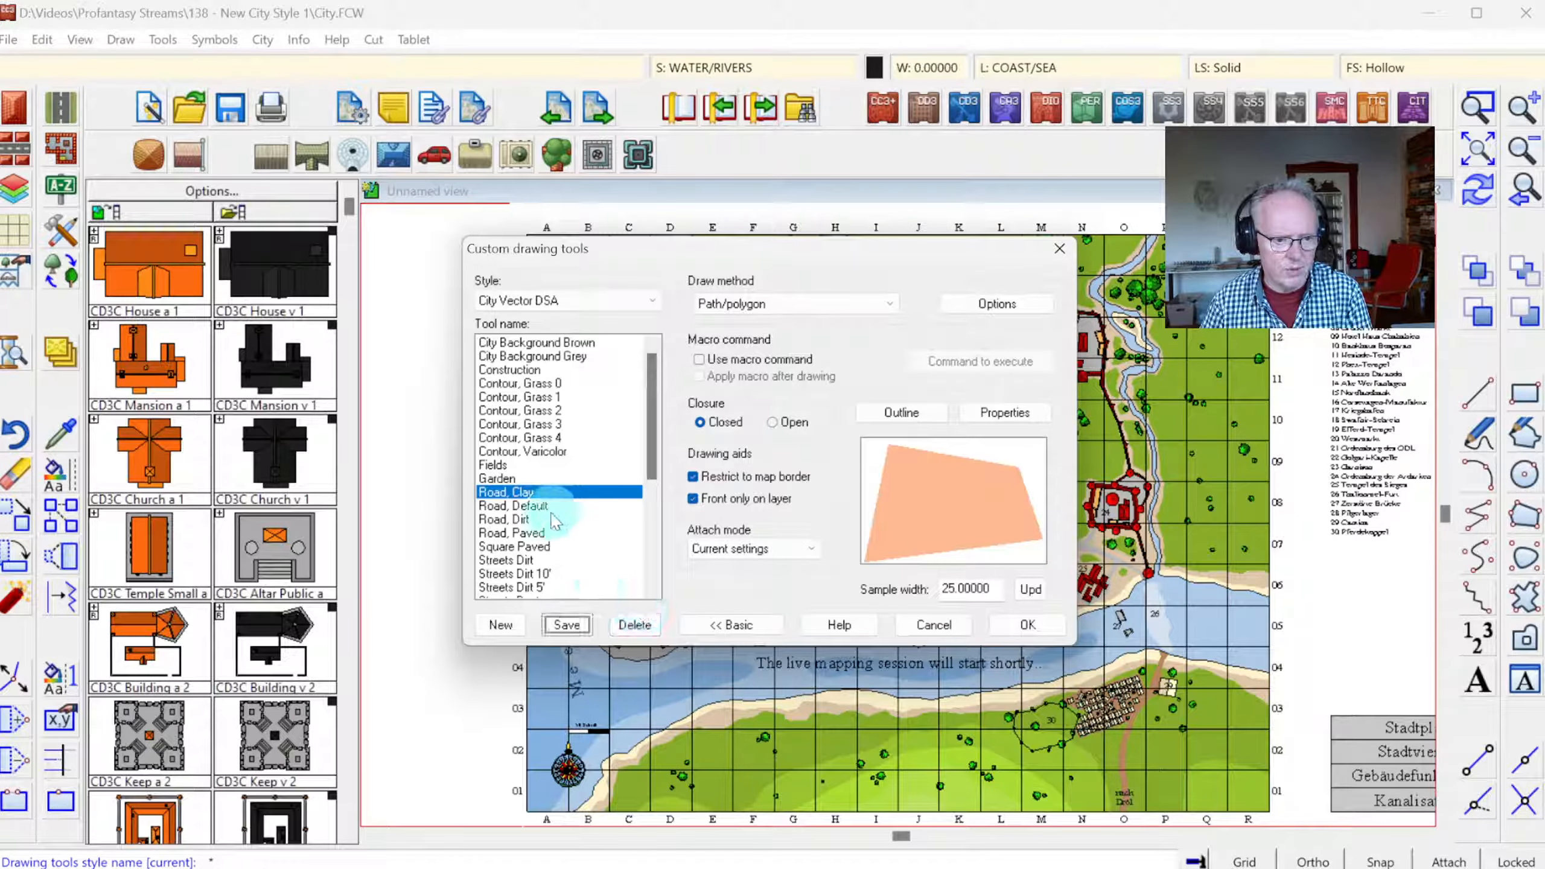
- Check the Road, Dirt and Road, Paved tools and delete the Square Paved tool
click(518, 520)
click(538, 543)
click(535, 533)
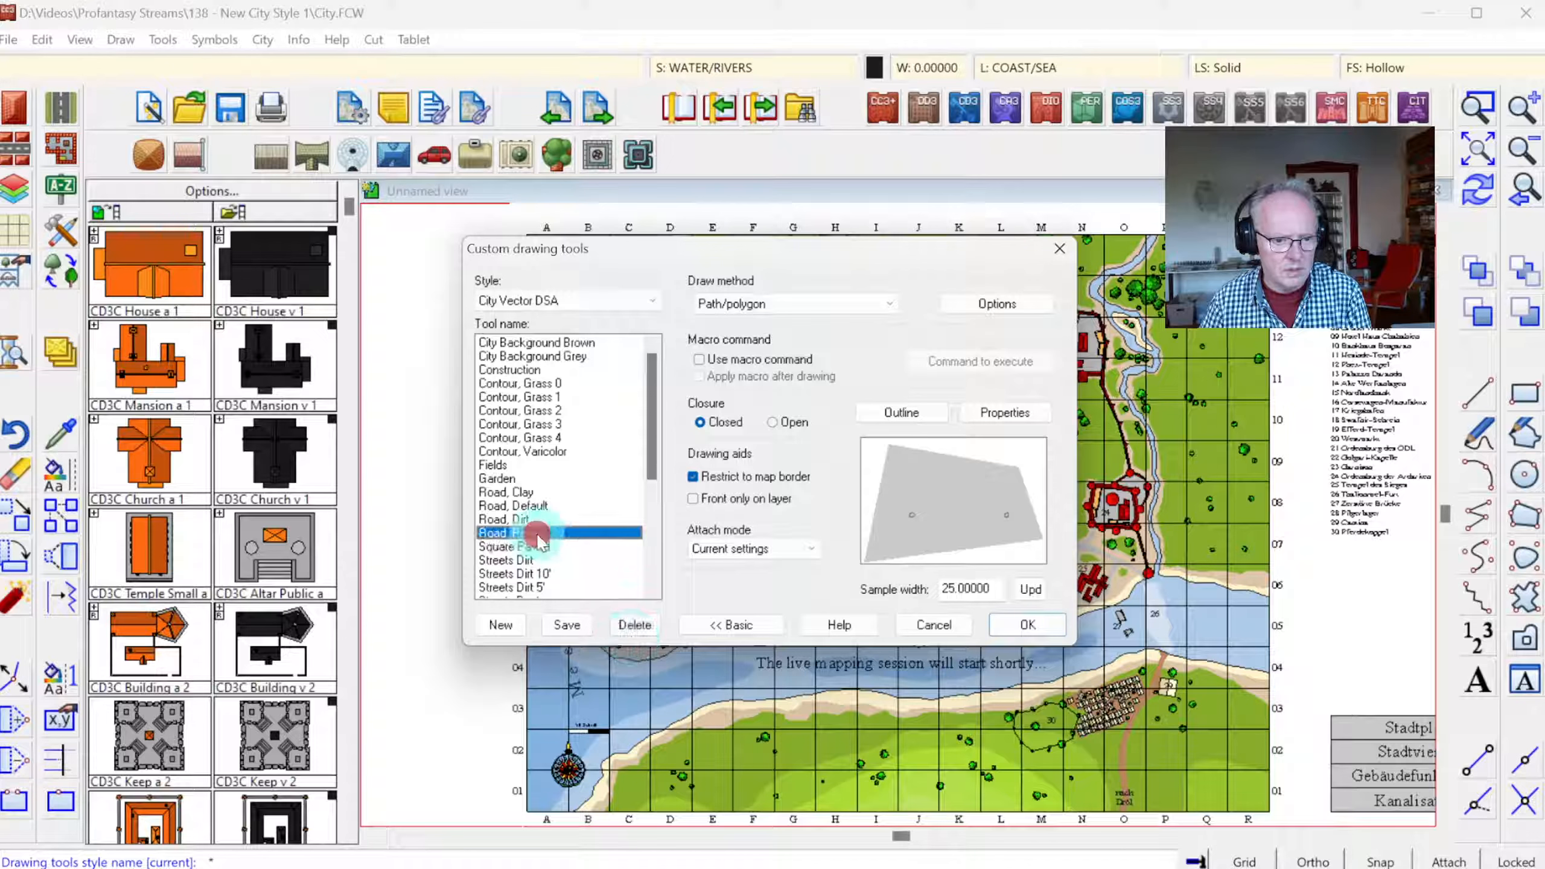
click(544, 546)
click(635, 621)
key(Return)
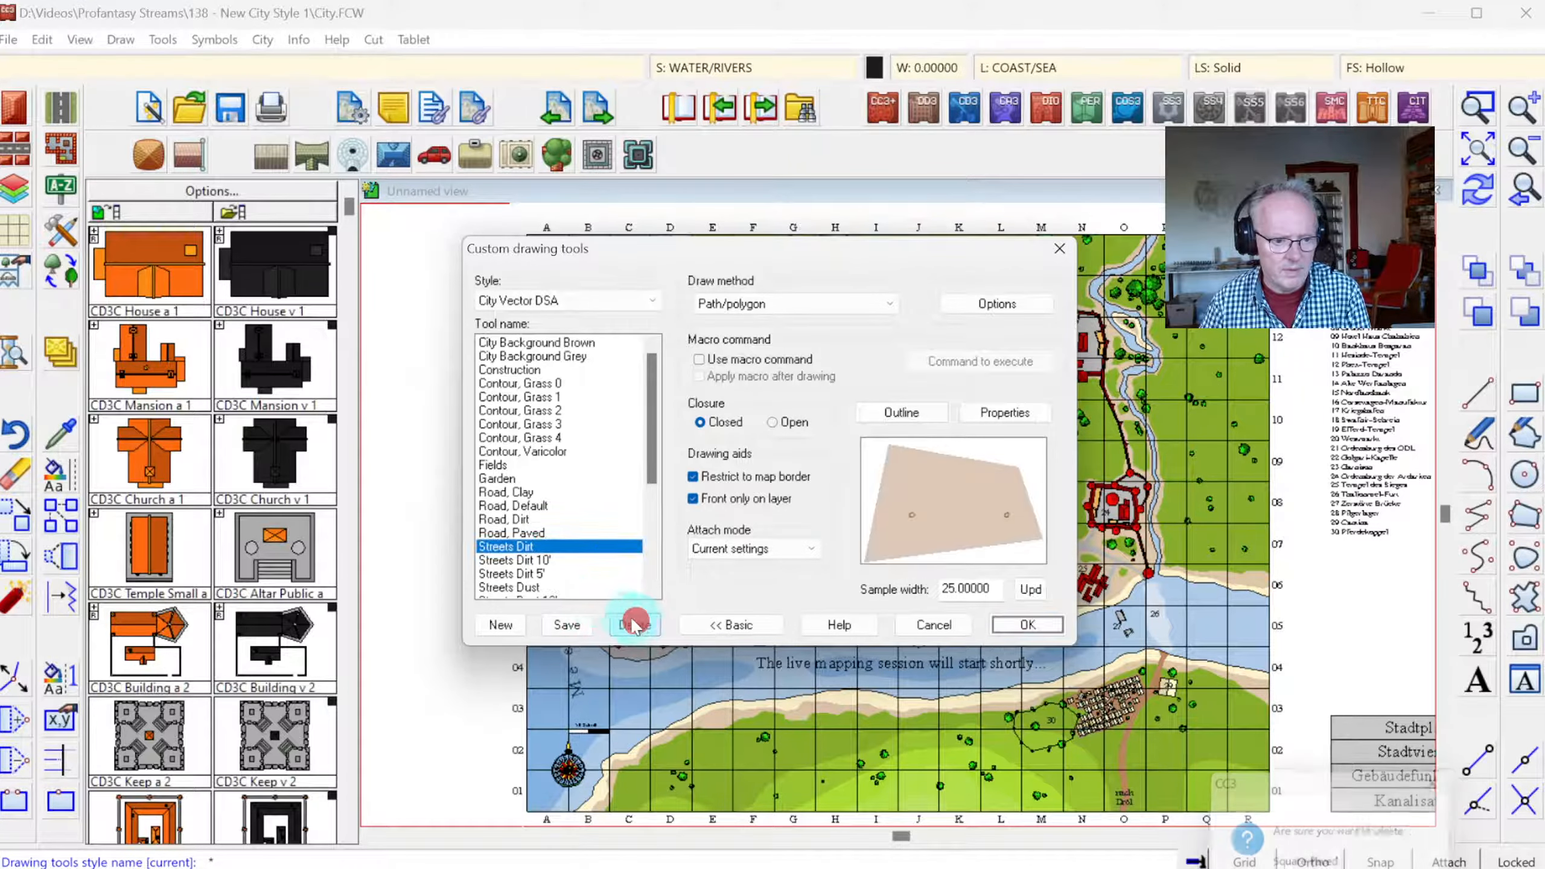
- Review the dirt street tools and delete Streets Dirt, Streets Dirt 10' and Streets Dirt 5'
click(535, 560)
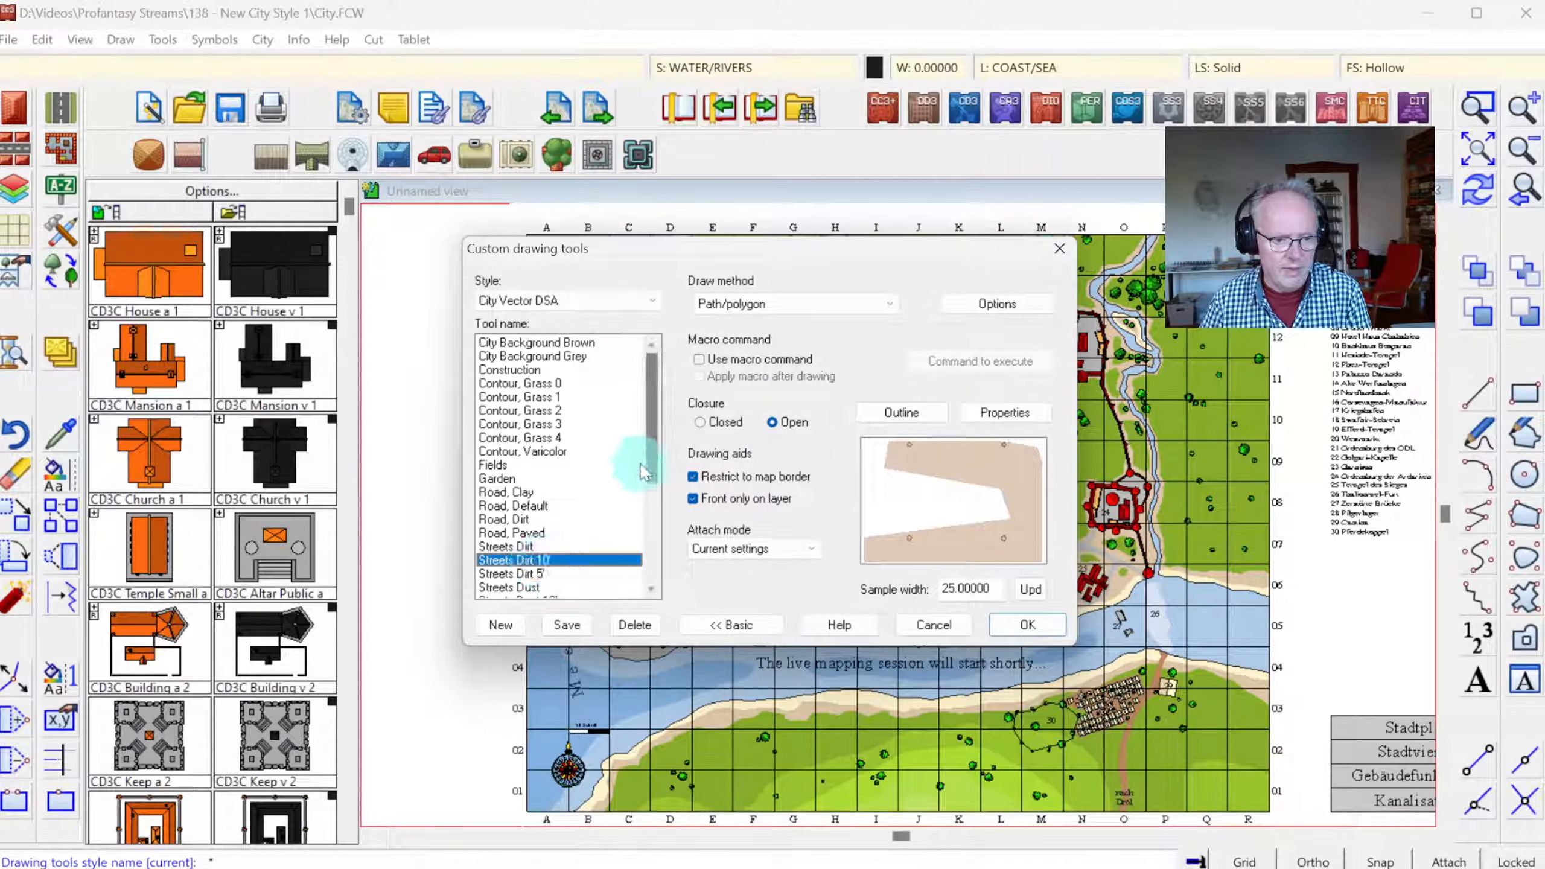
drag(652, 451, 644, 481)
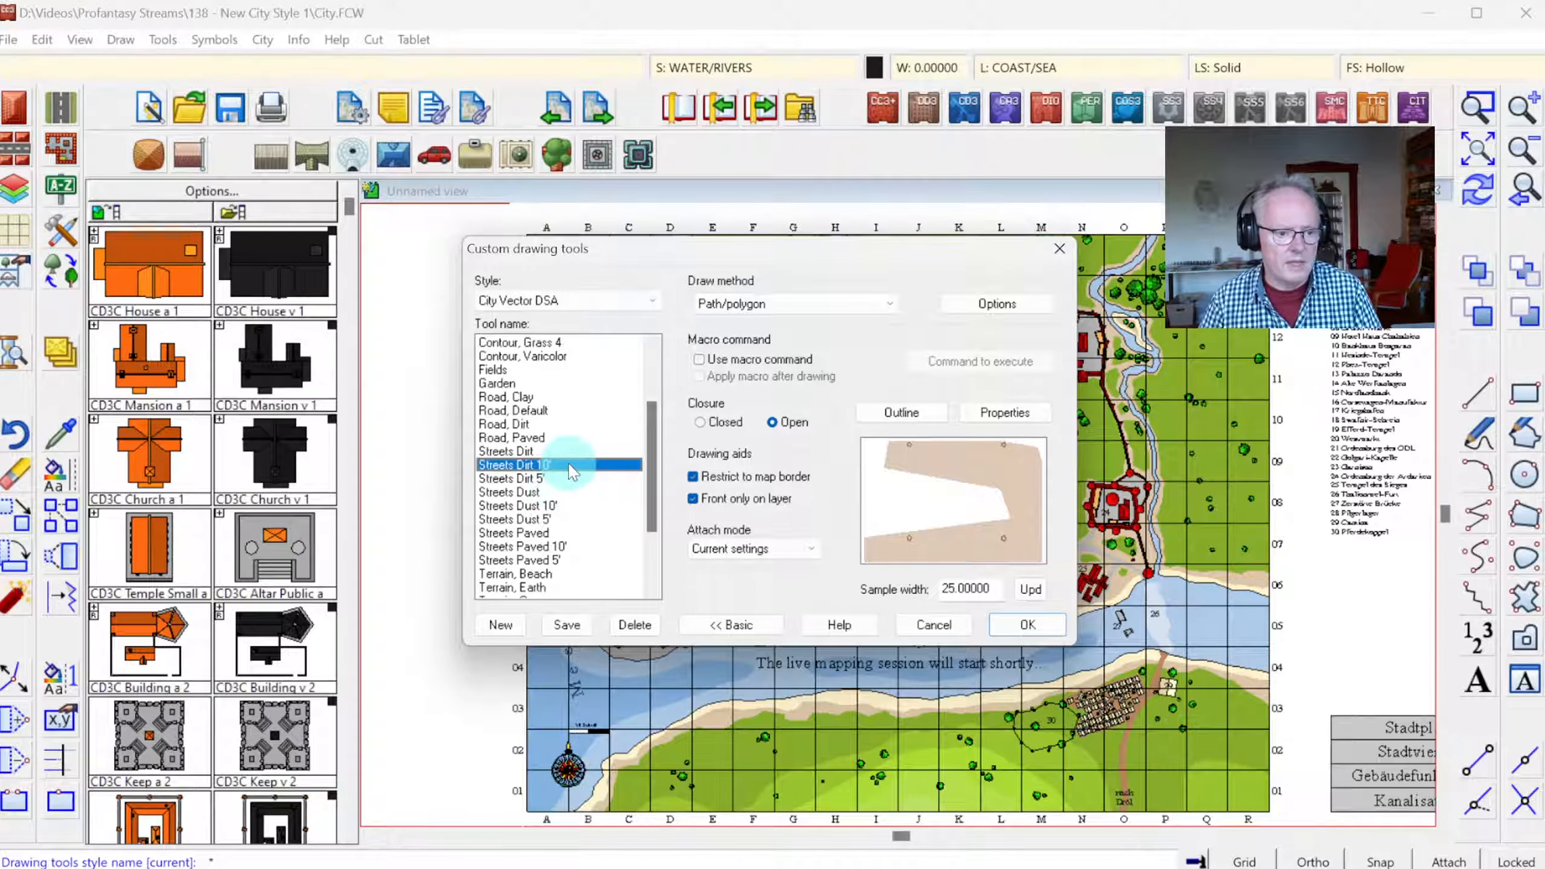
click(538, 450)
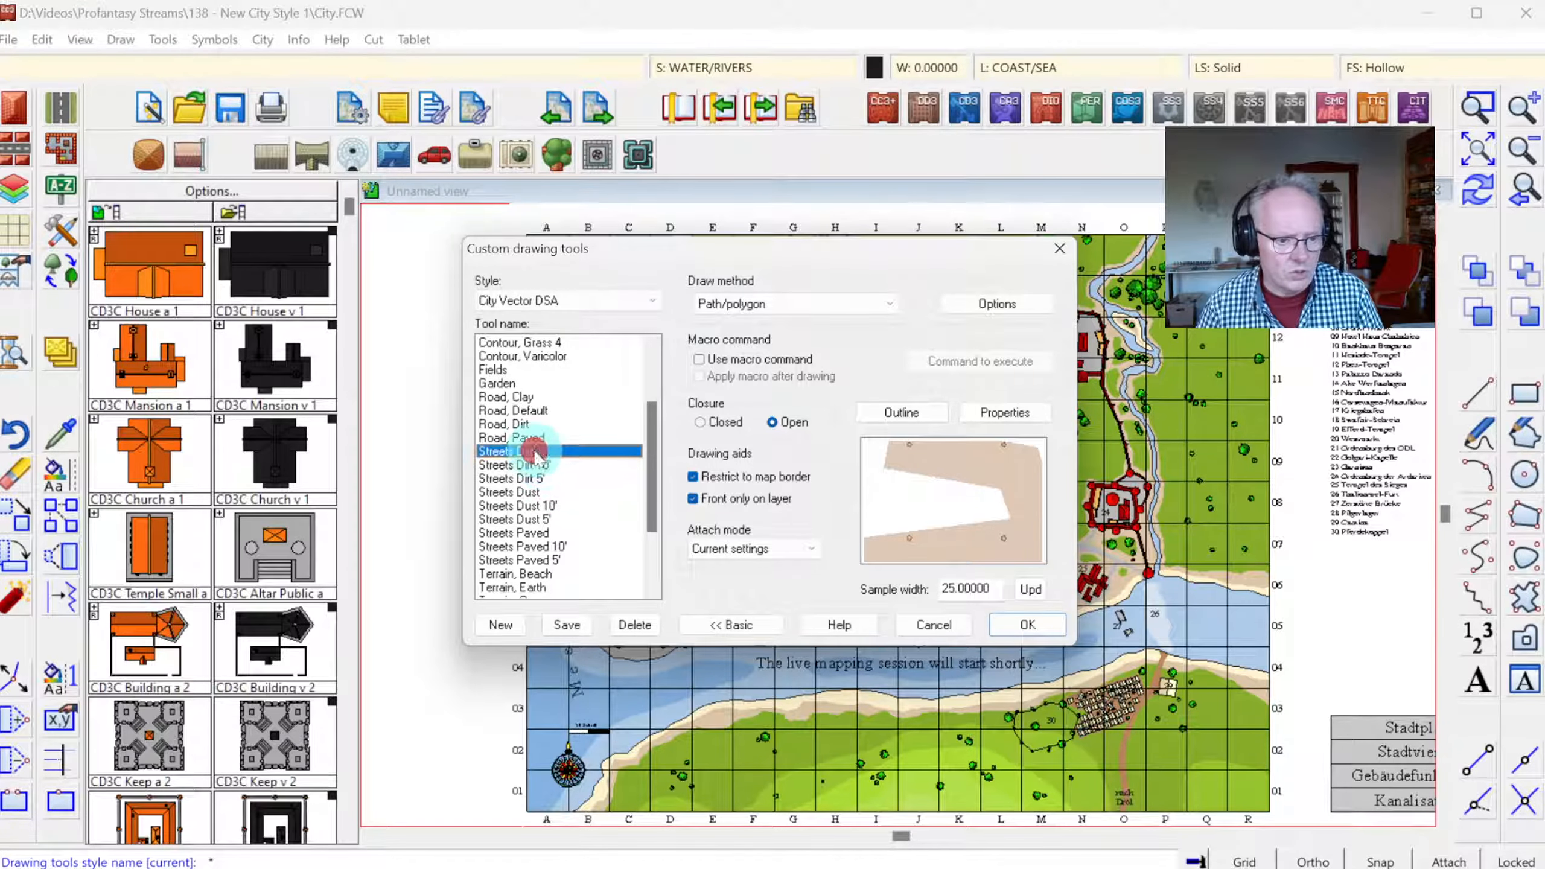
click(693, 477)
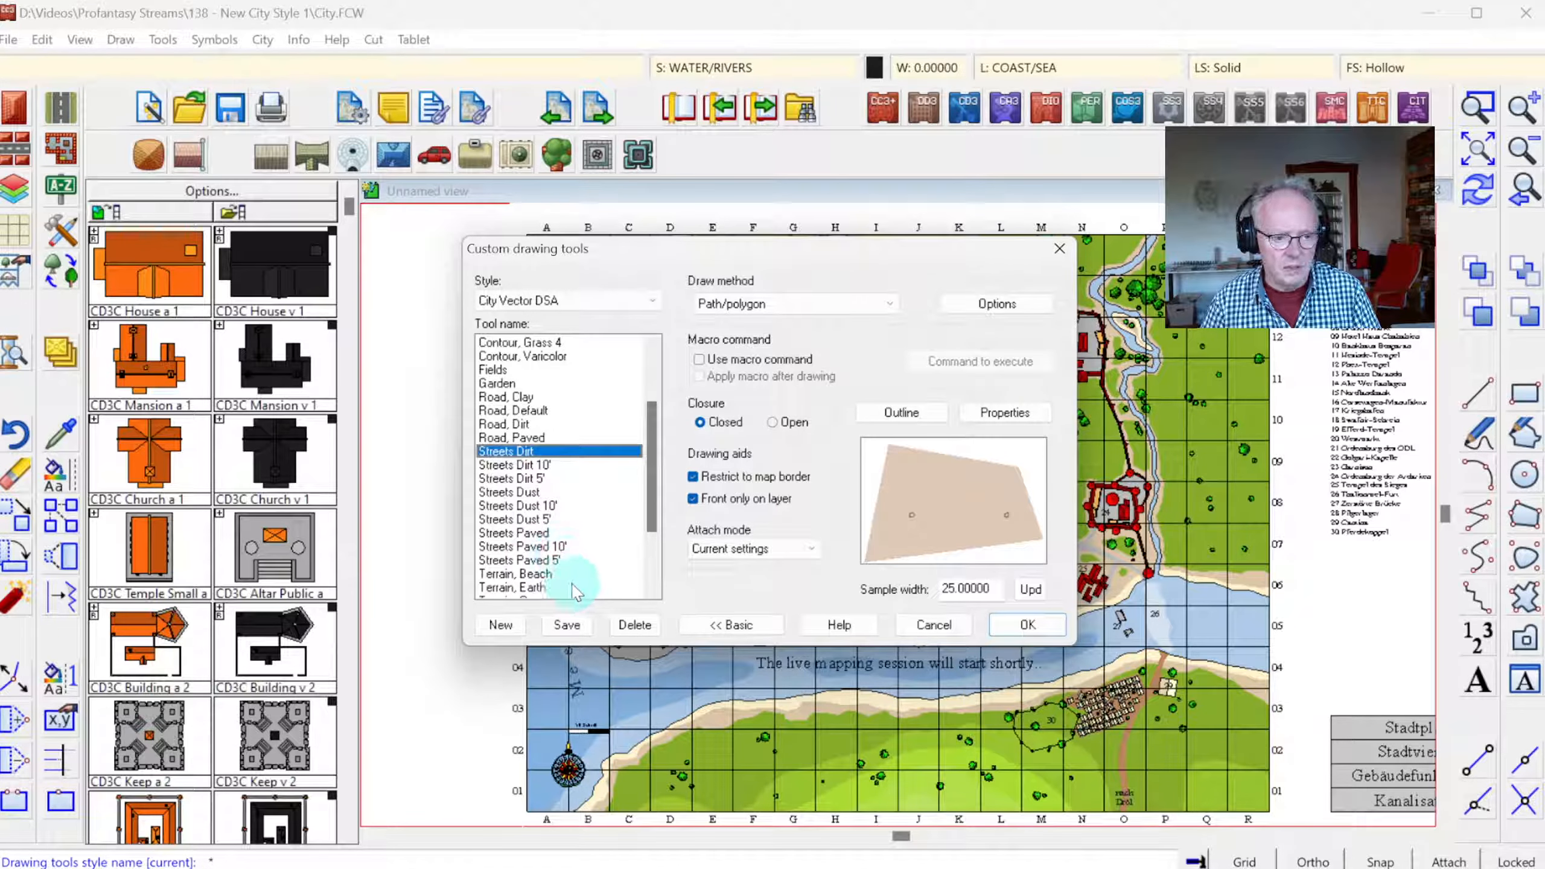
click(634, 626)
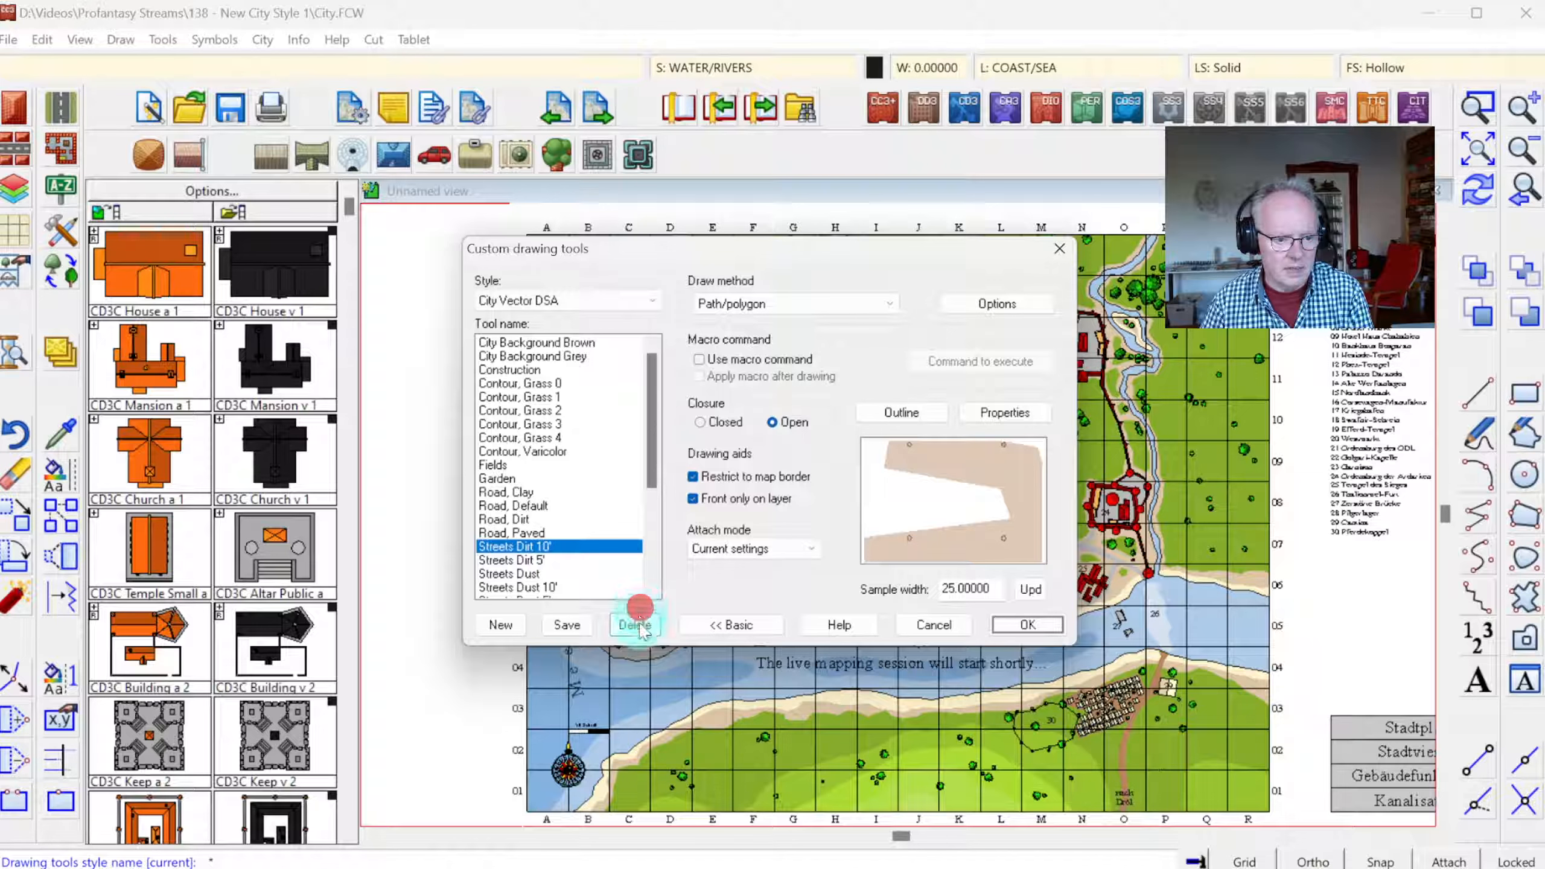
click(635, 625)
key(Return)
click(635, 625)
key(Return)
- Keep the Streets Dust tool, but delete Streets Dust 10', Streets Dust 5' and Streets Paved
click(636, 625)
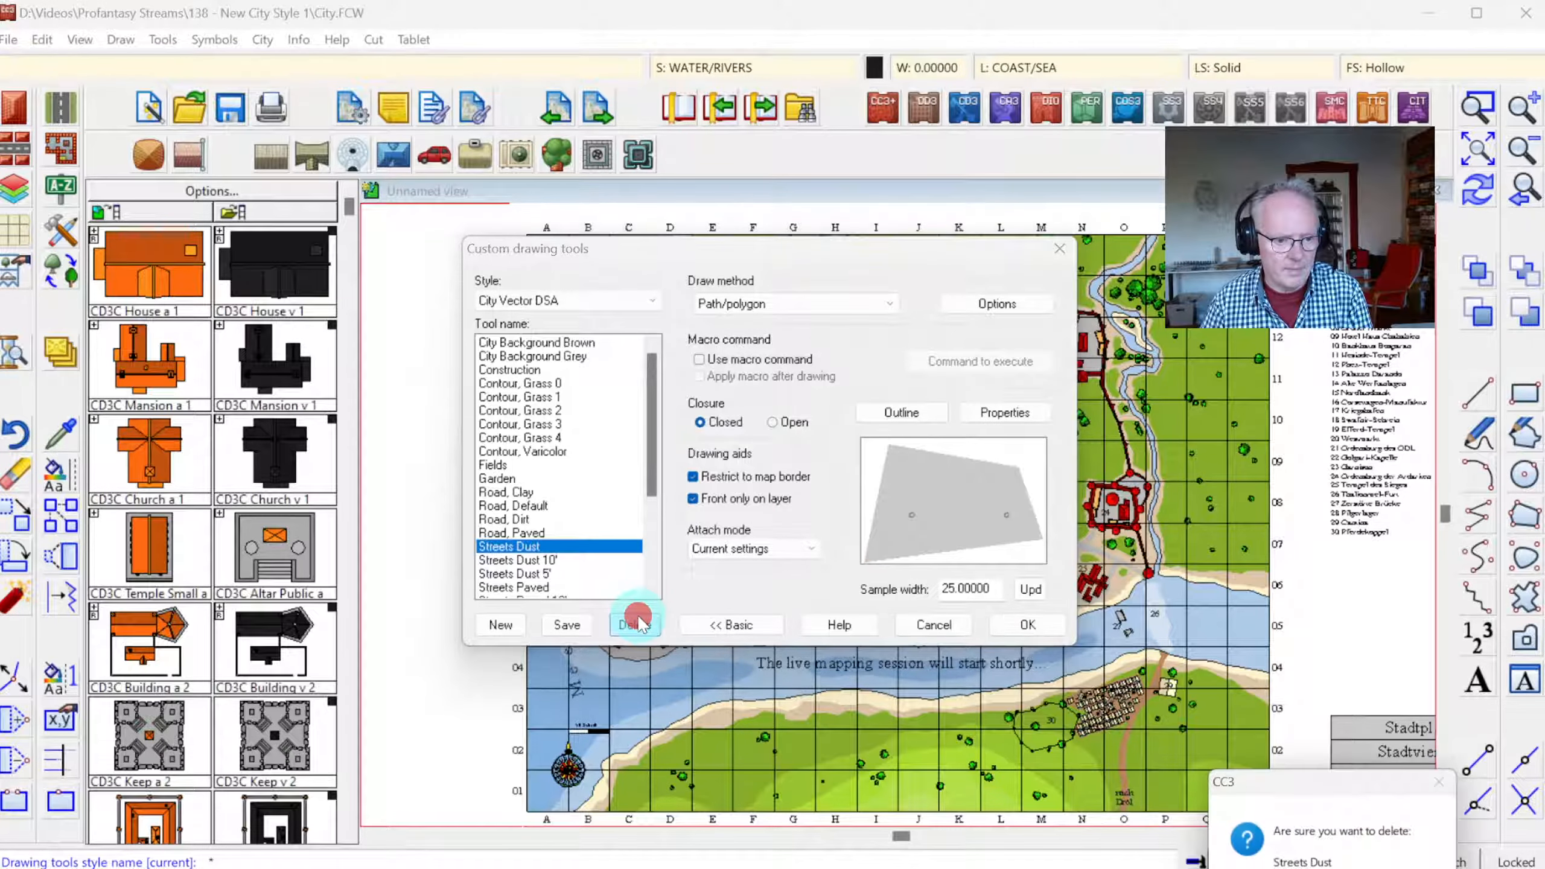
click(1322, 868)
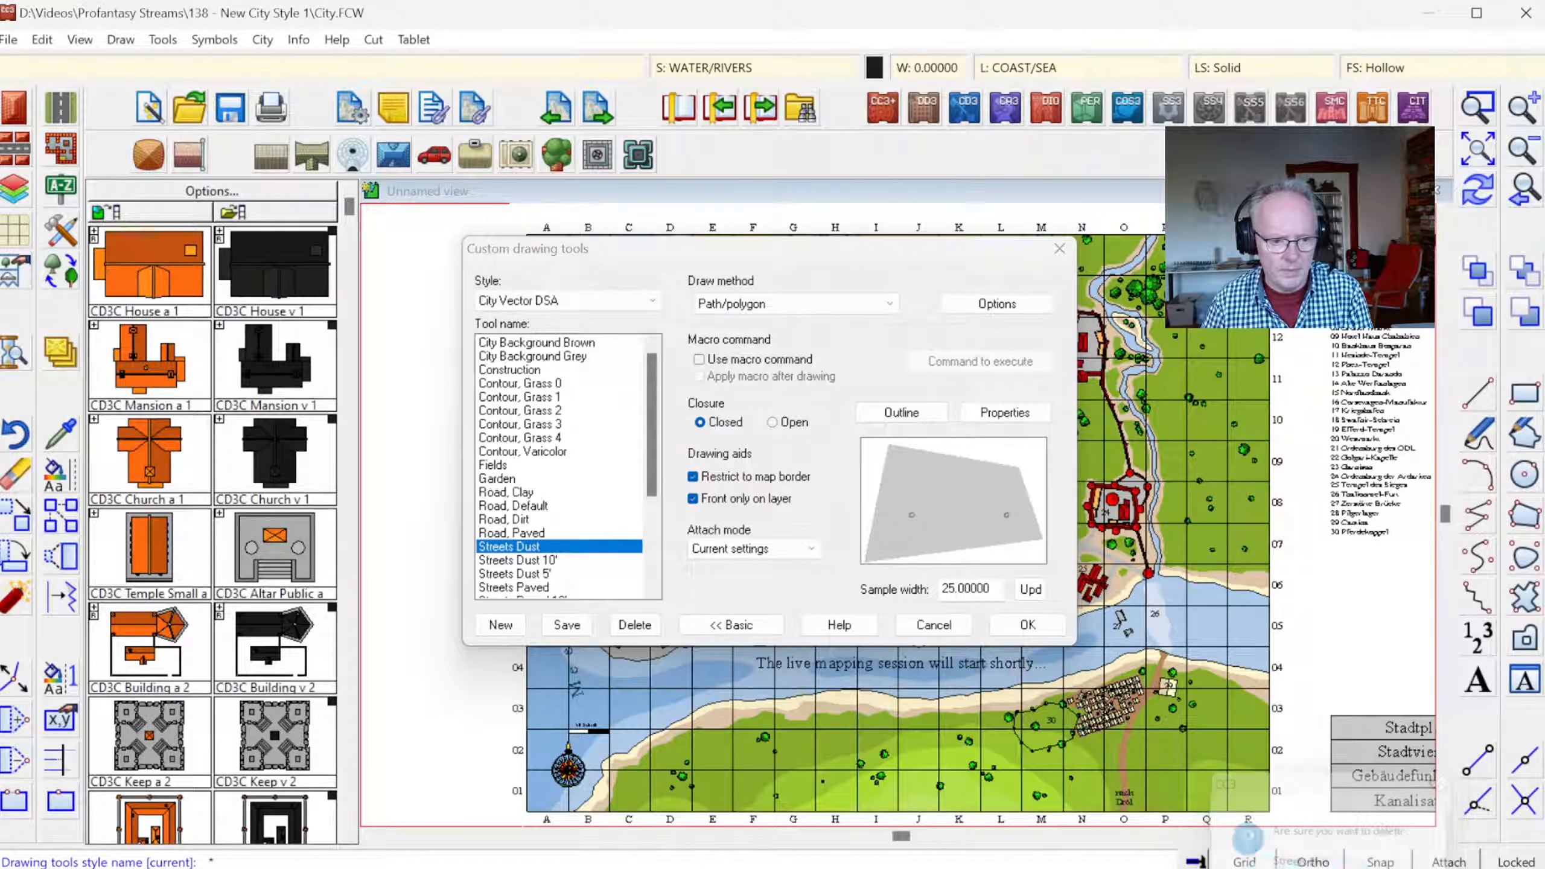
click(565, 561)
click(634, 625)
key(Return)
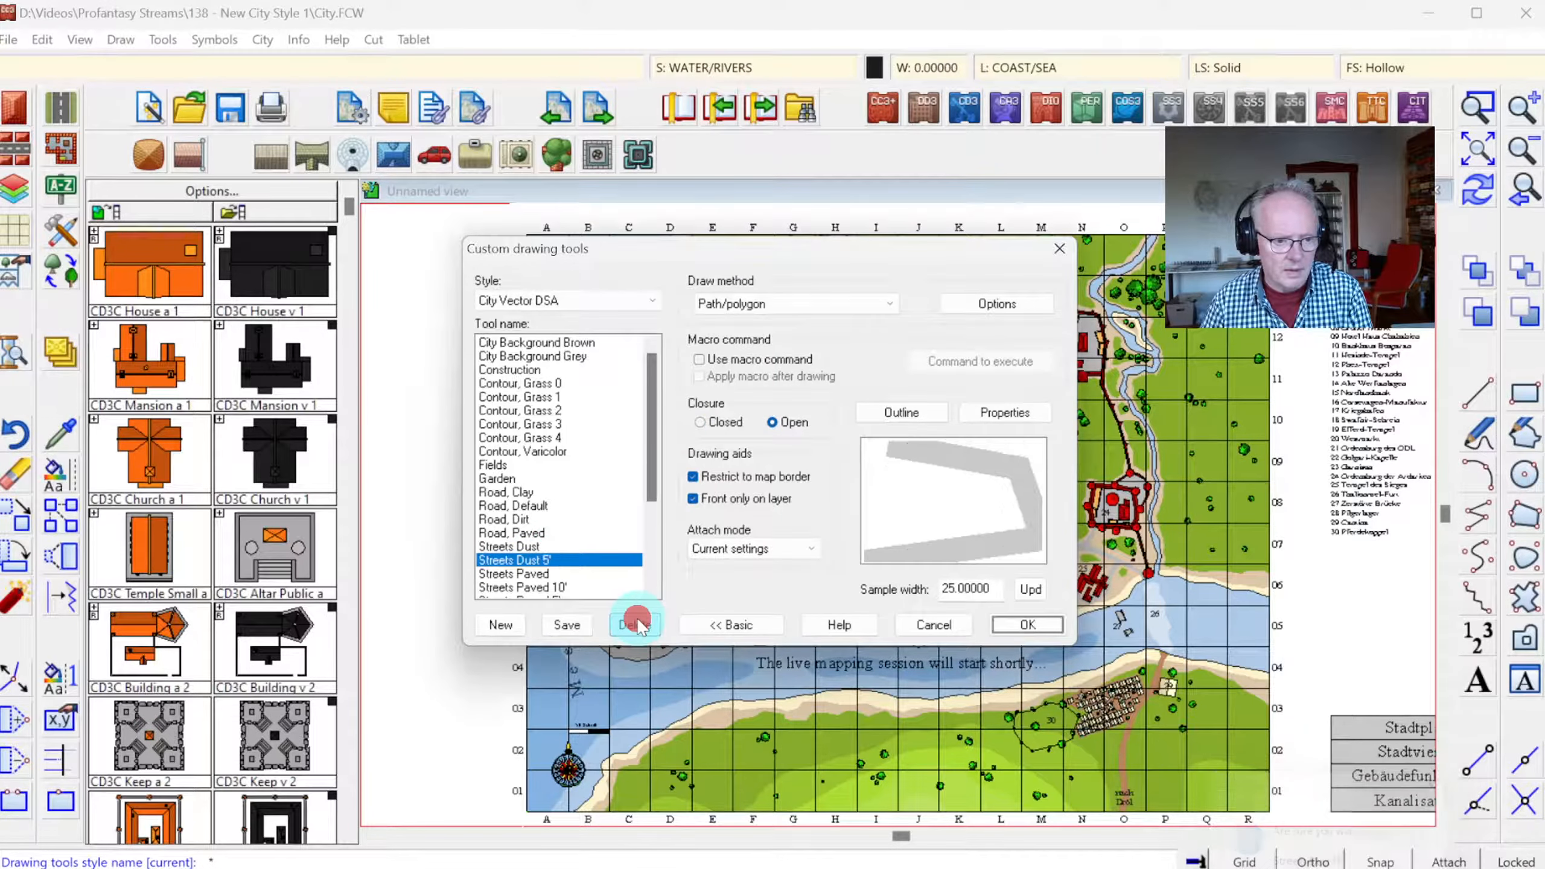
click(636, 625)
key(Return)
click(632, 627)
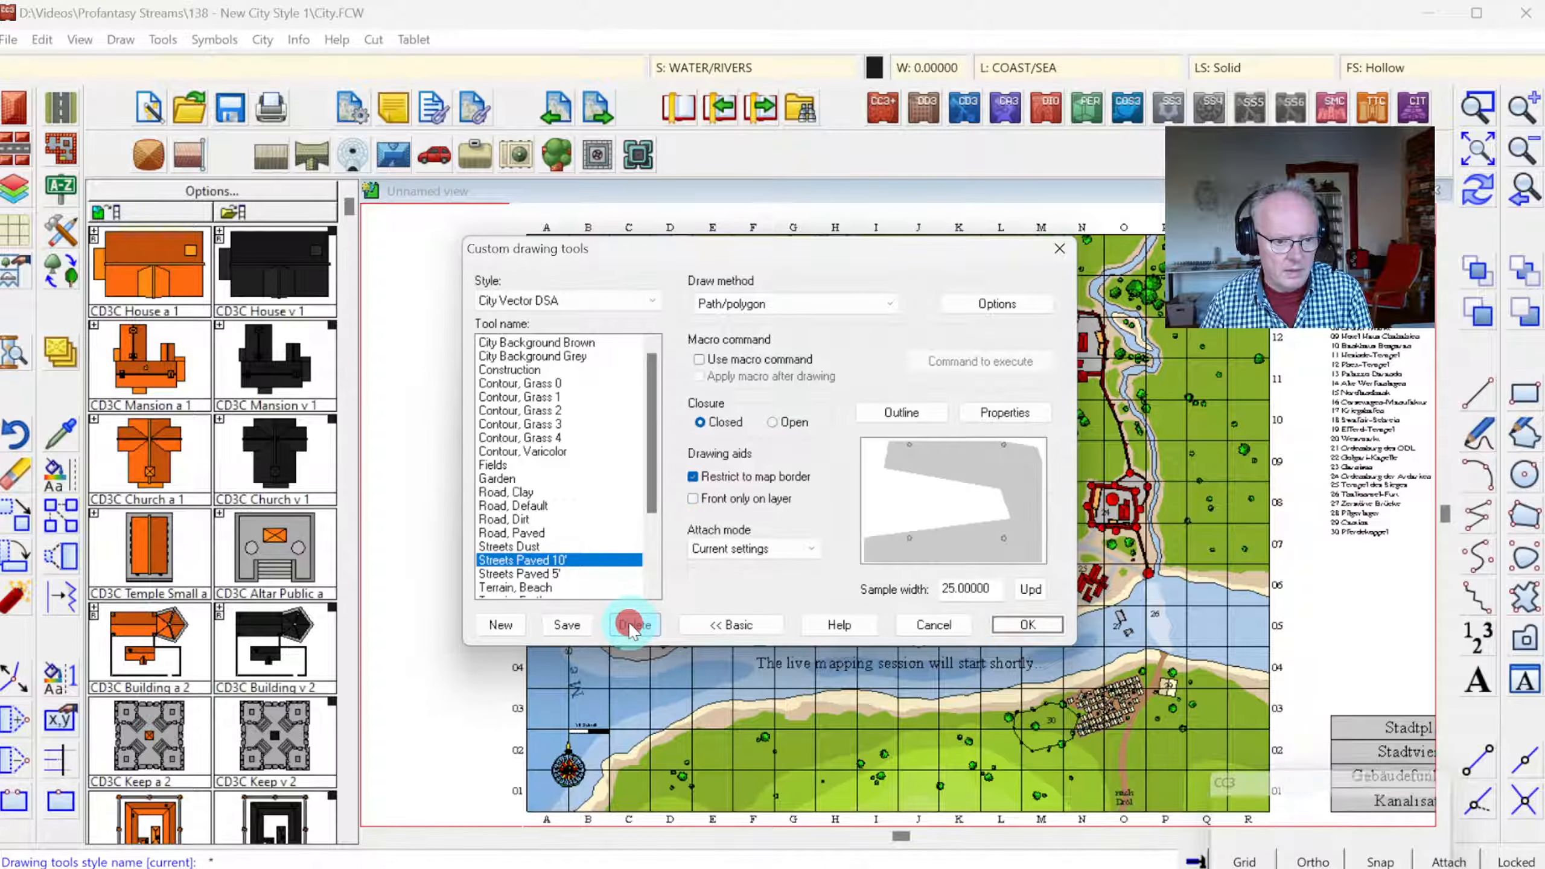
- Delete the Streets Paved 10', Streets Dust and Streets Paved 5' tools from the City Vector DSA style
key(Return)
click(551, 542)
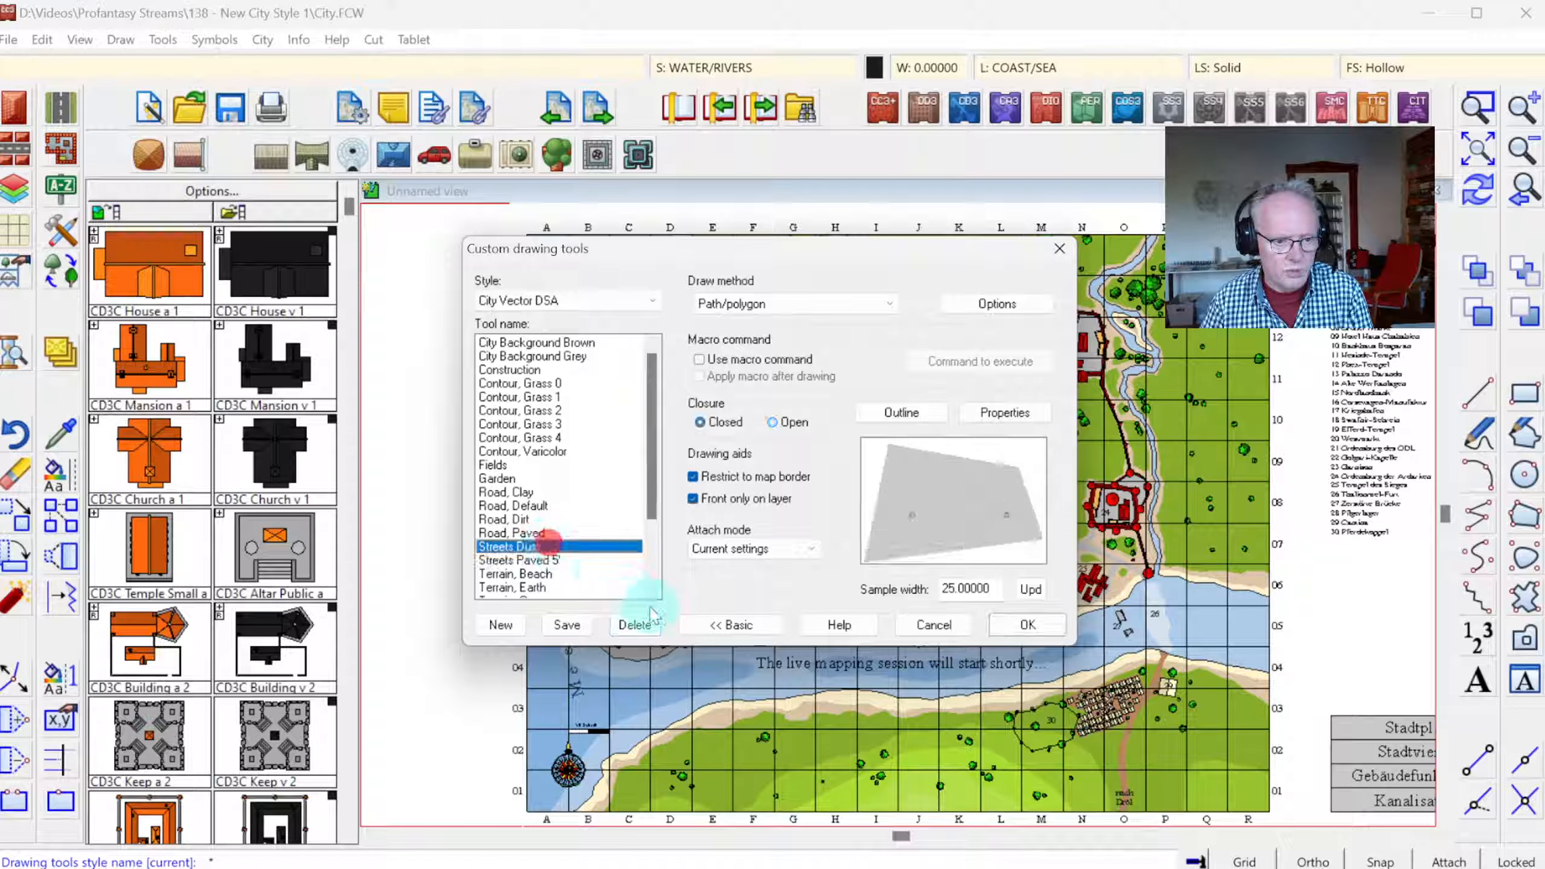
click(636, 624)
key(Return)
click(633, 626)
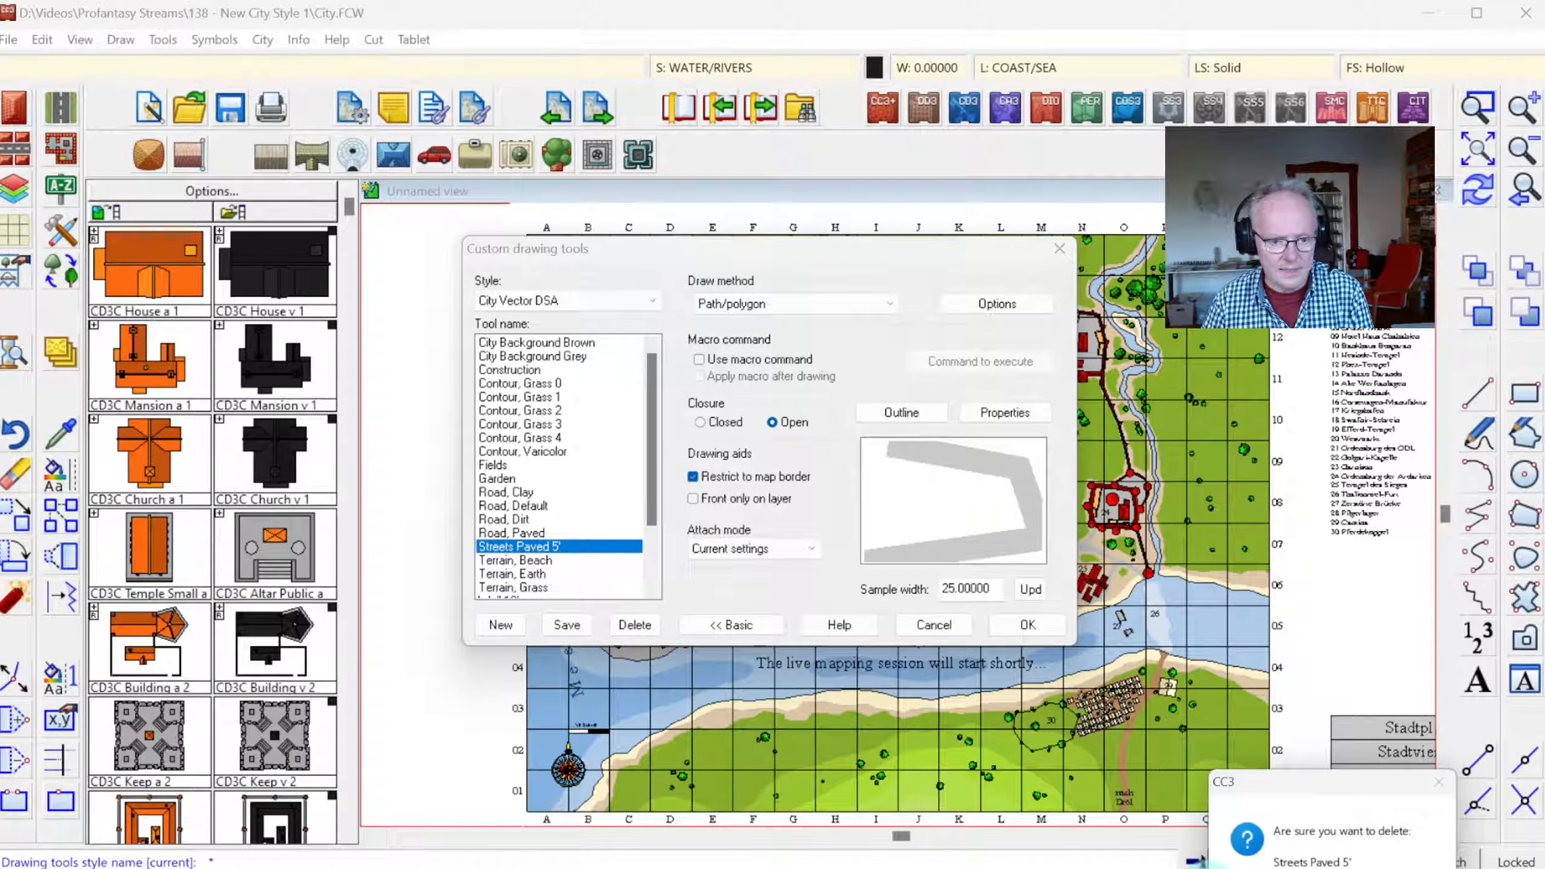
key(Return)
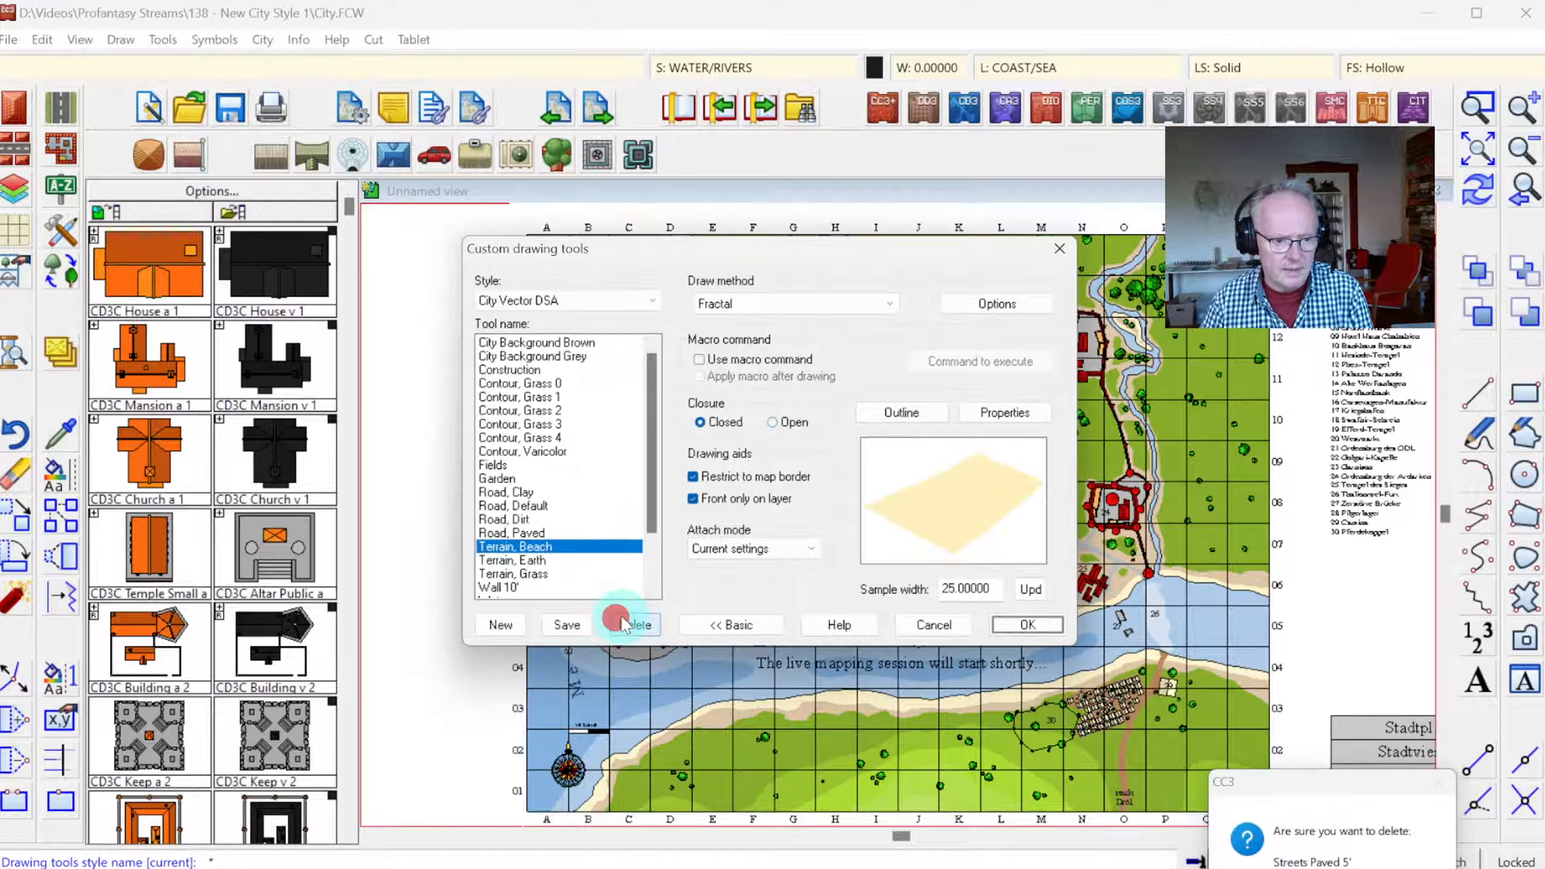
- Check the Road, Default and Road, Dirt tools, and create a new tool named Road, Paved 5m from Road, Paved
click(522, 507)
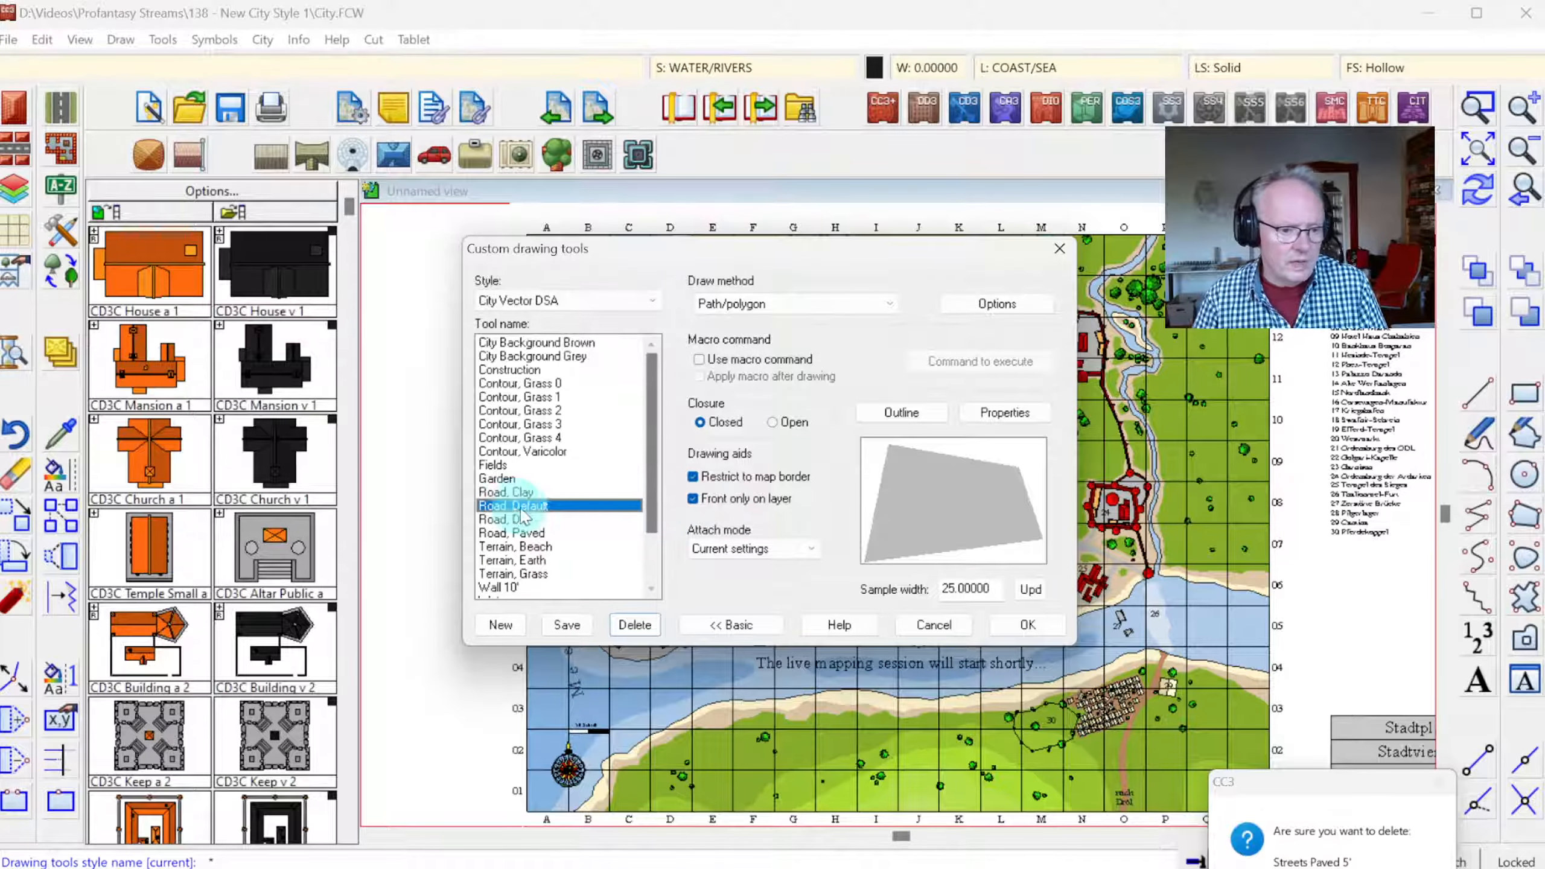
click(519, 519)
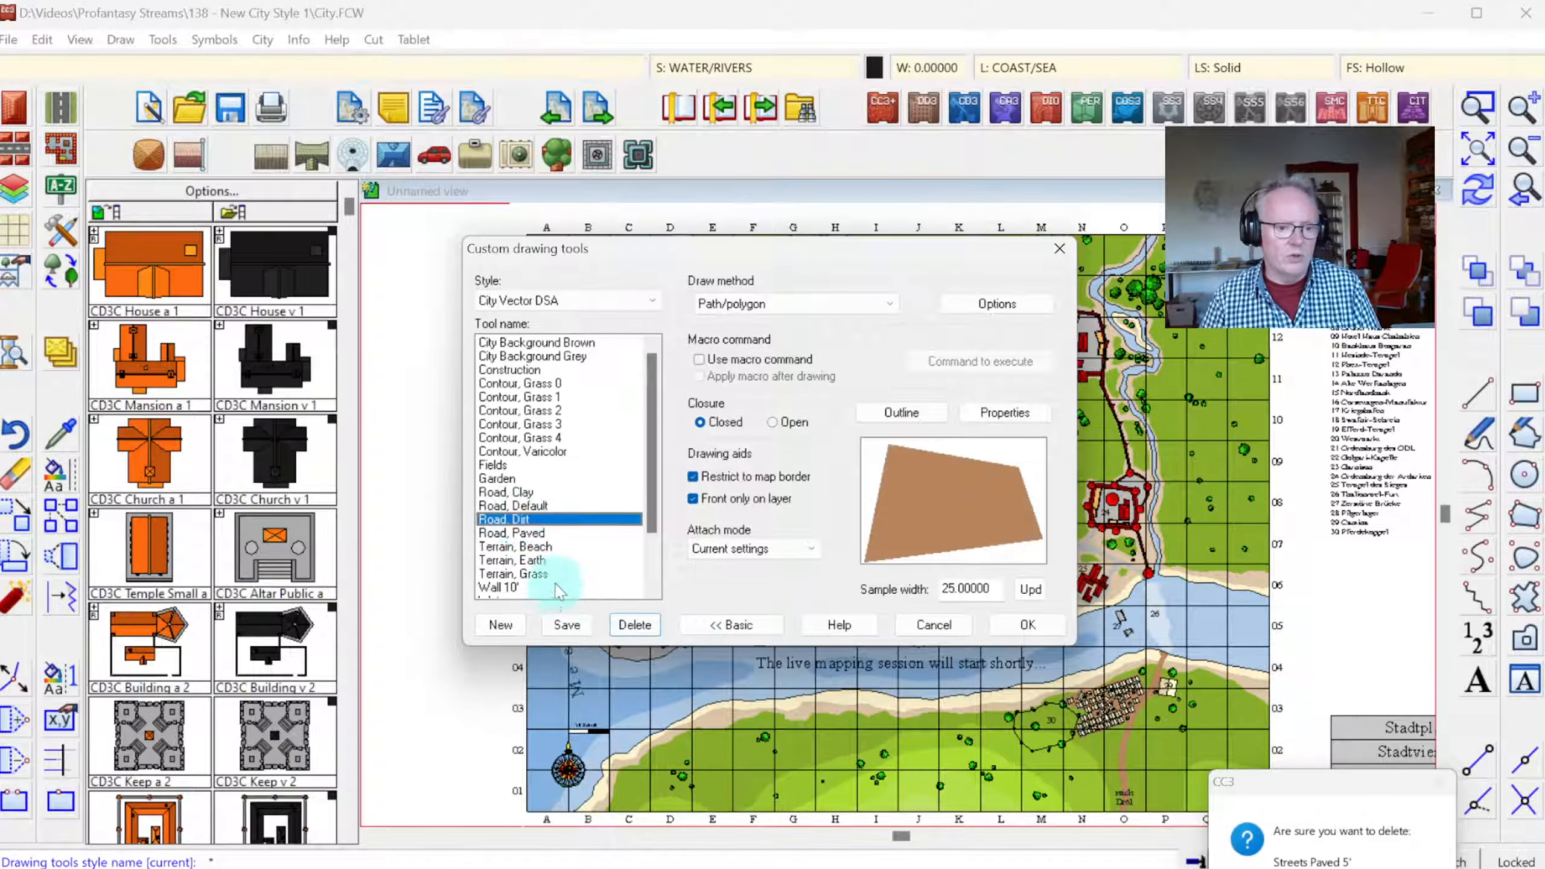
click(533, 533)
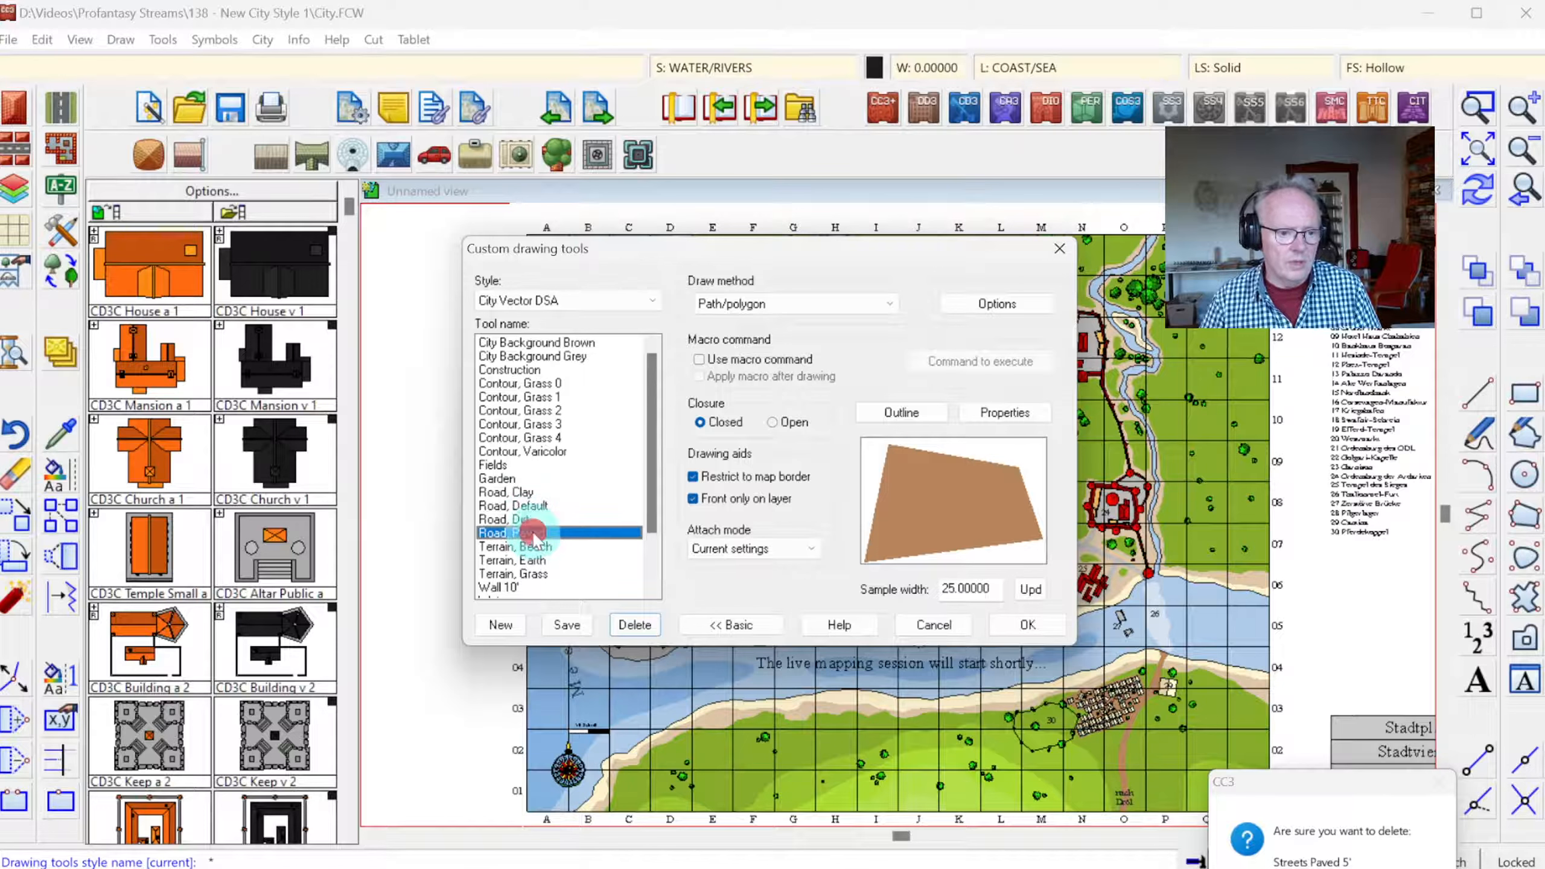
click(500, 624)
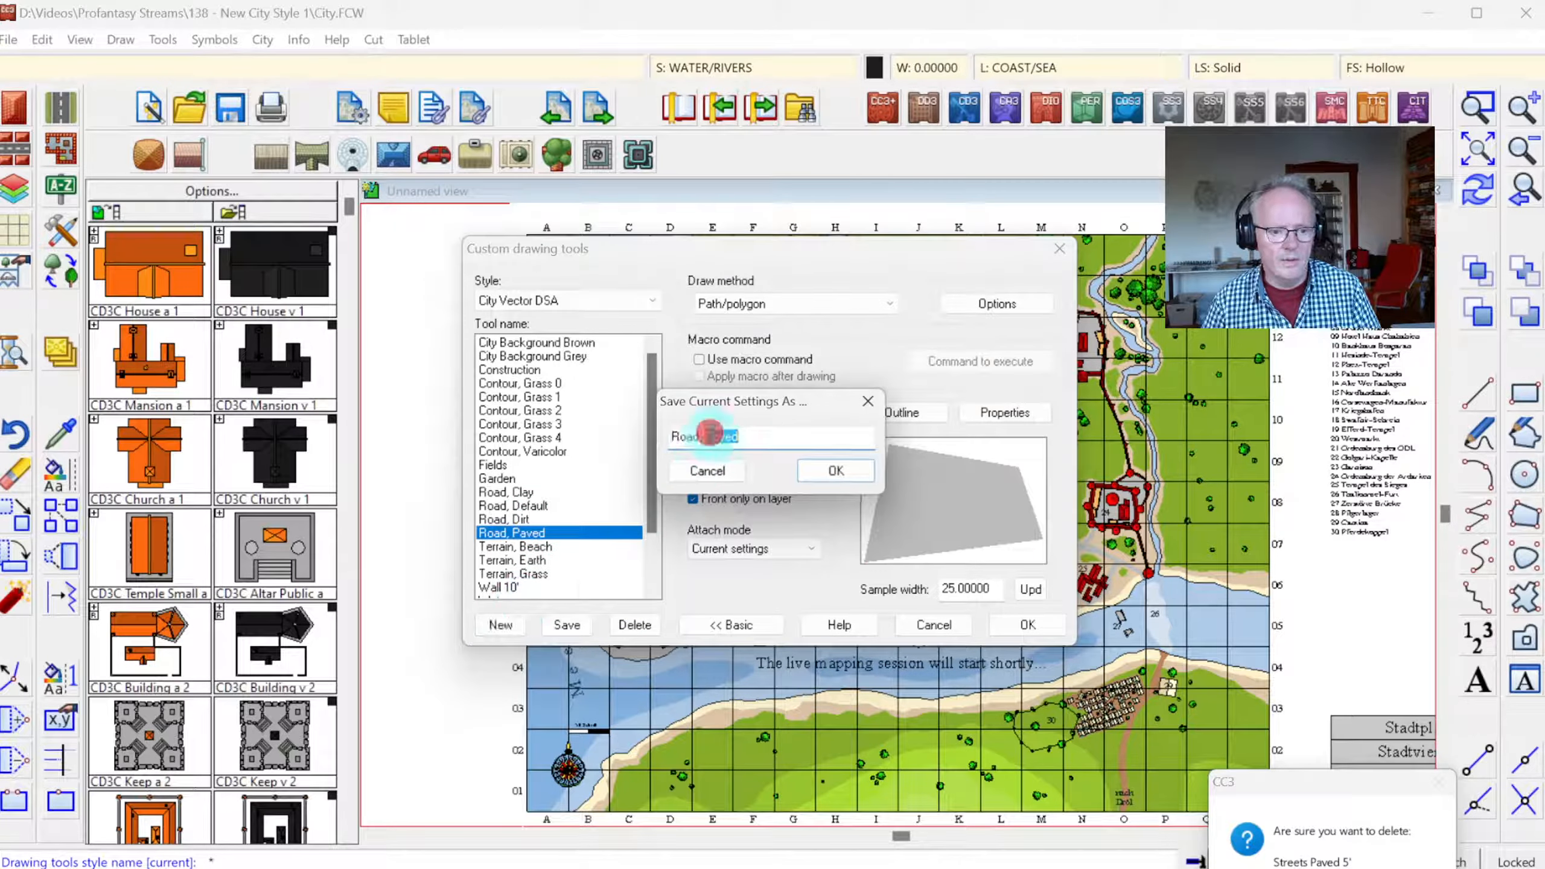
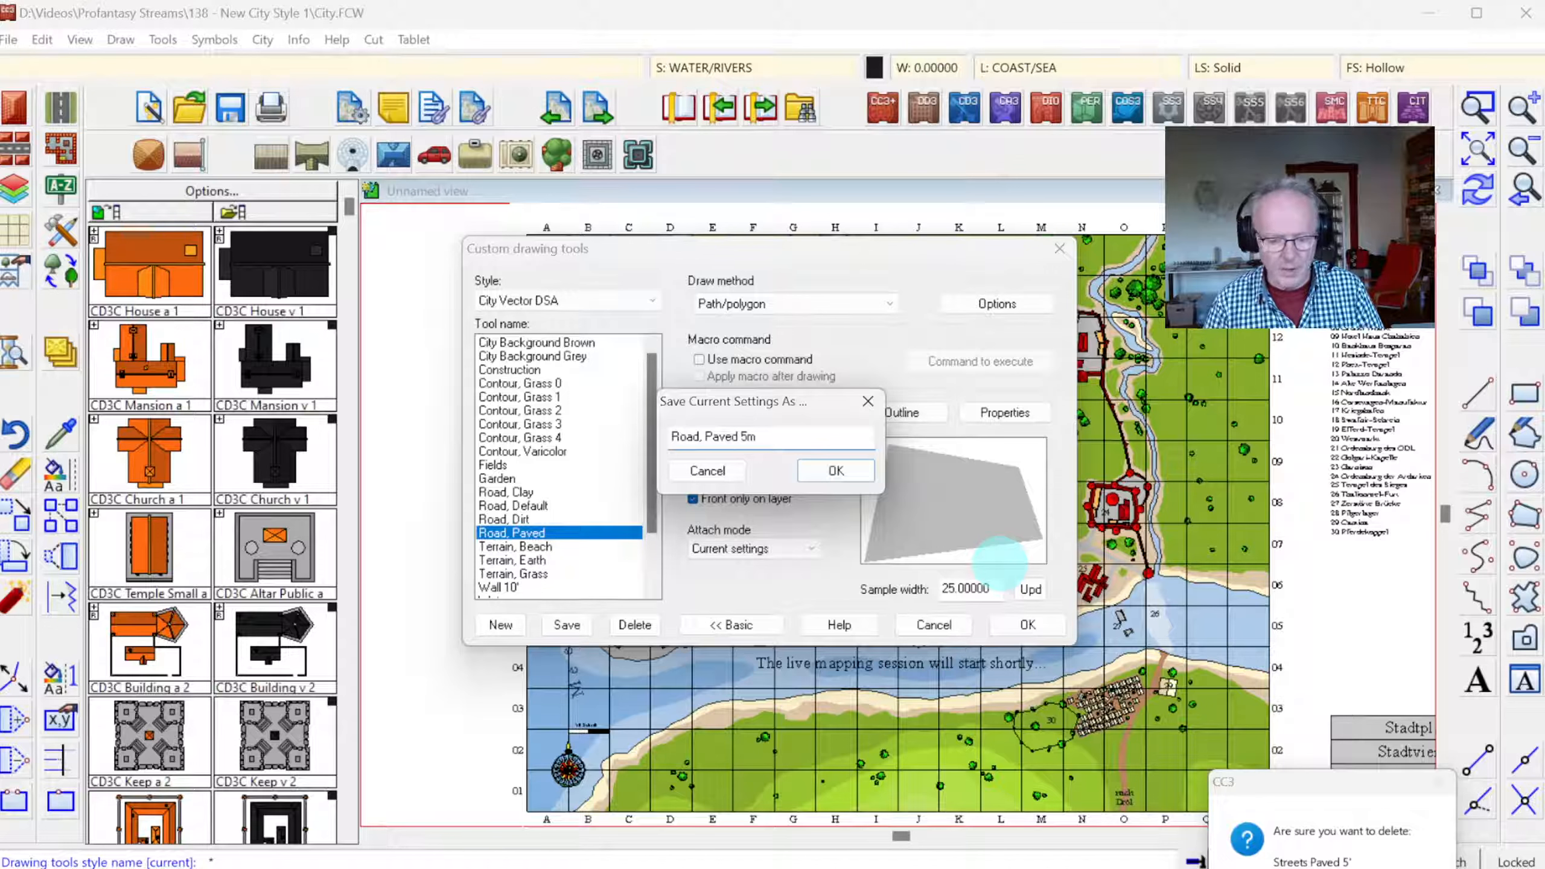
key(Return)
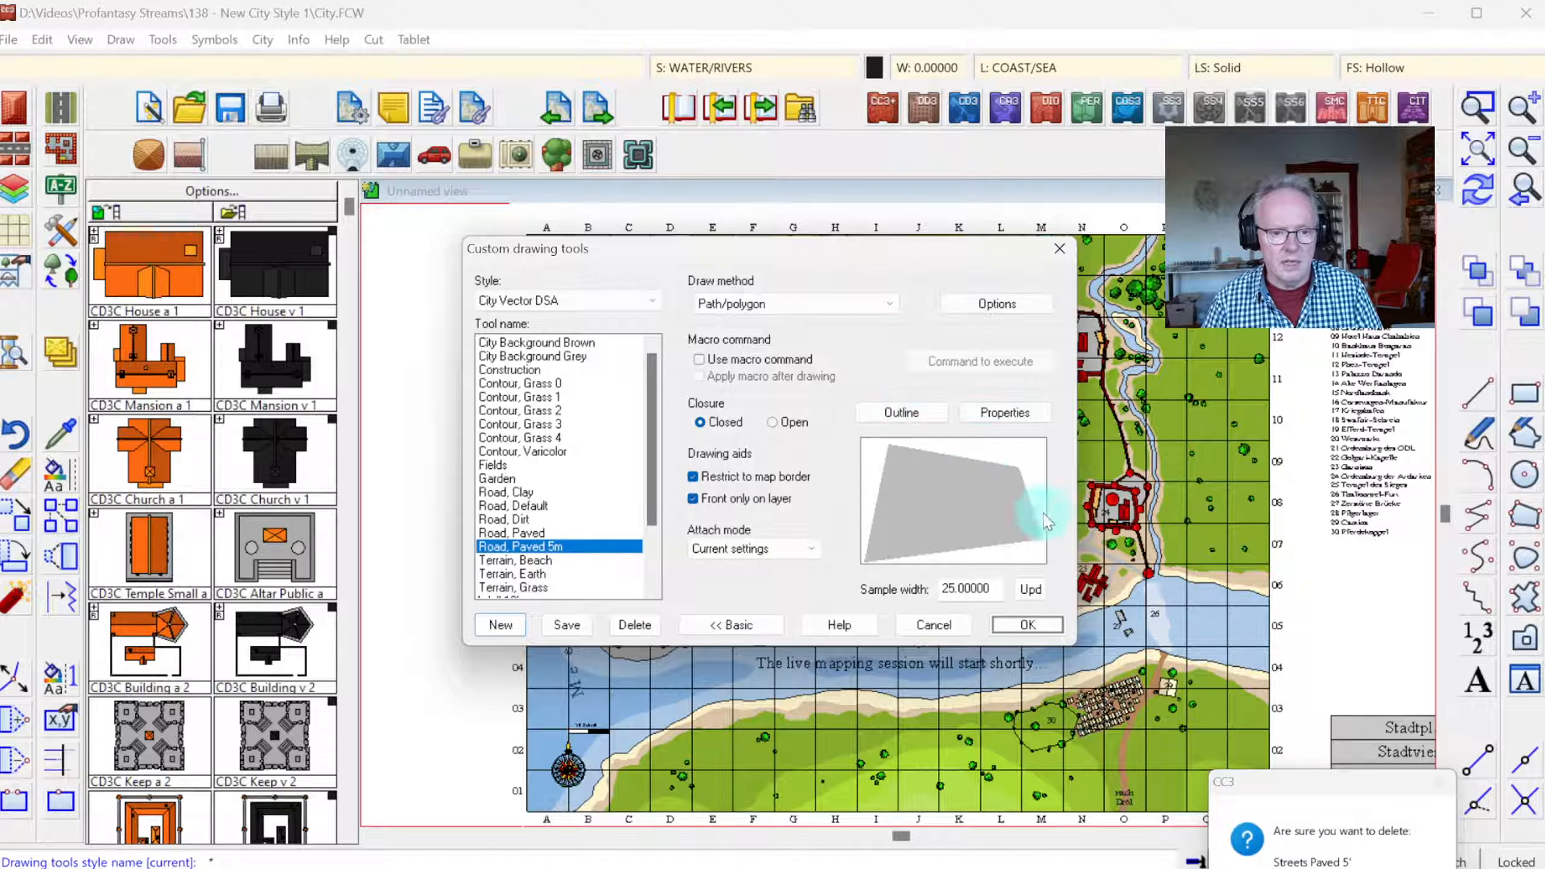
- Check the draw method options of the Road, Paved 5m tool and set its closure to open
click(884, 299)
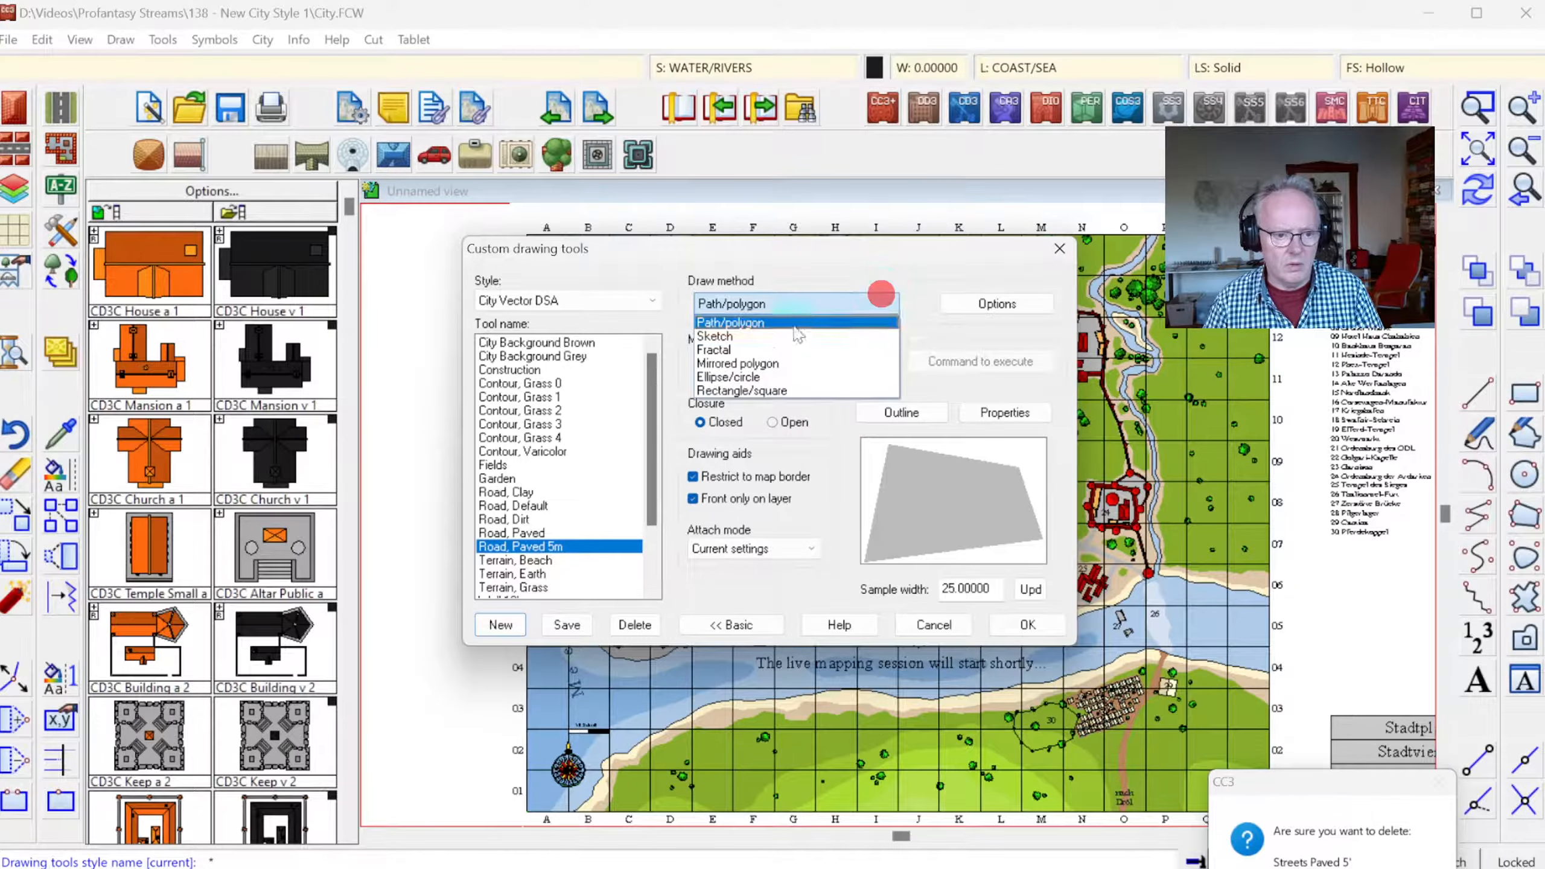
click(997, 303)
click(997, 303)
click(828, 466)
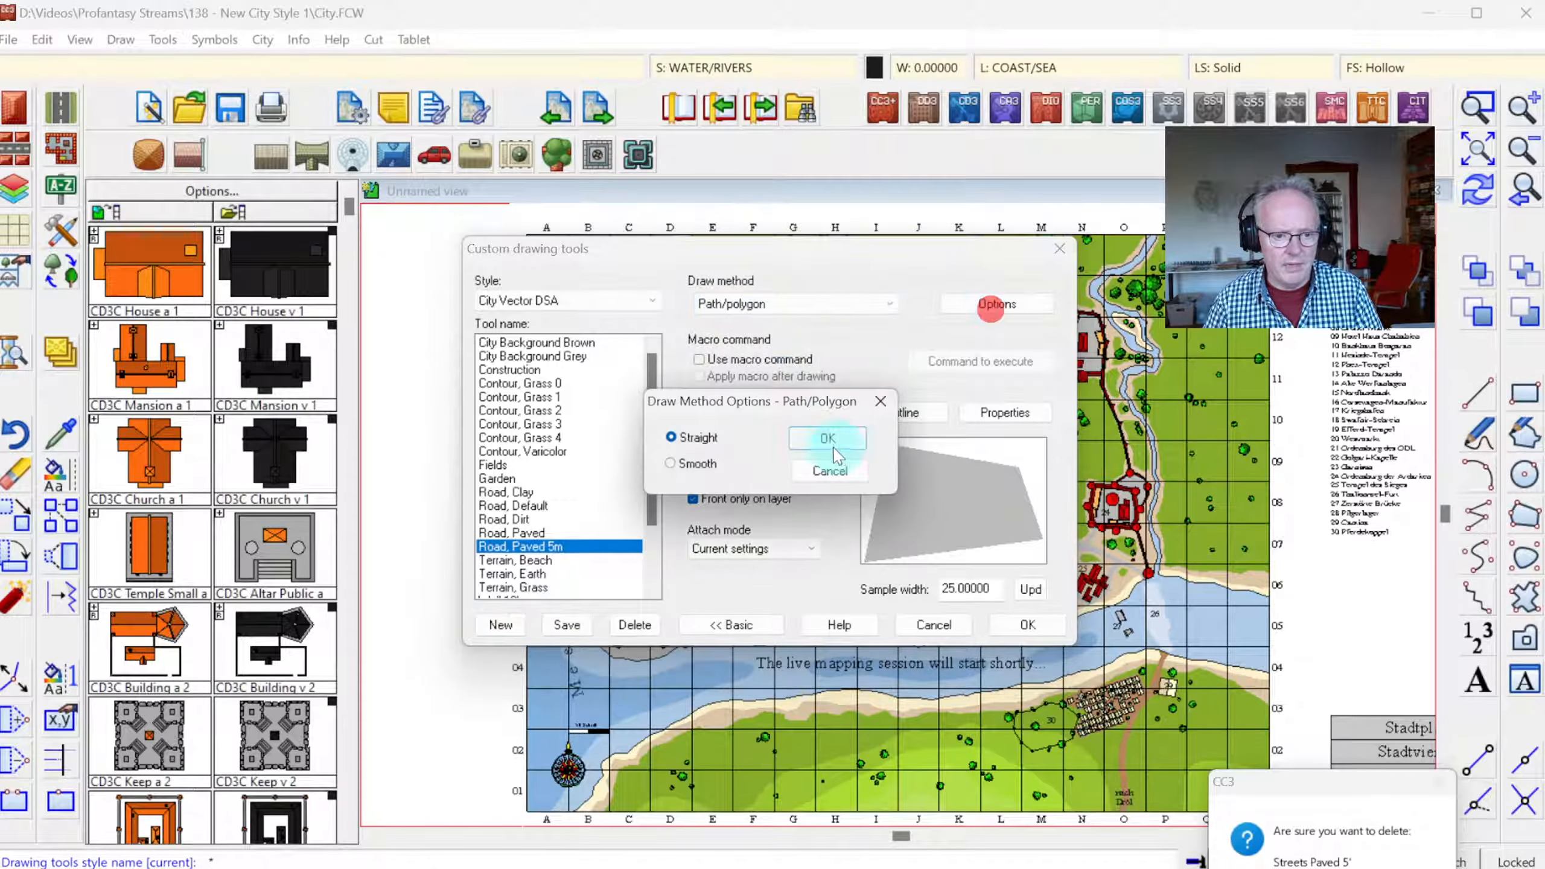
click(798, 426)
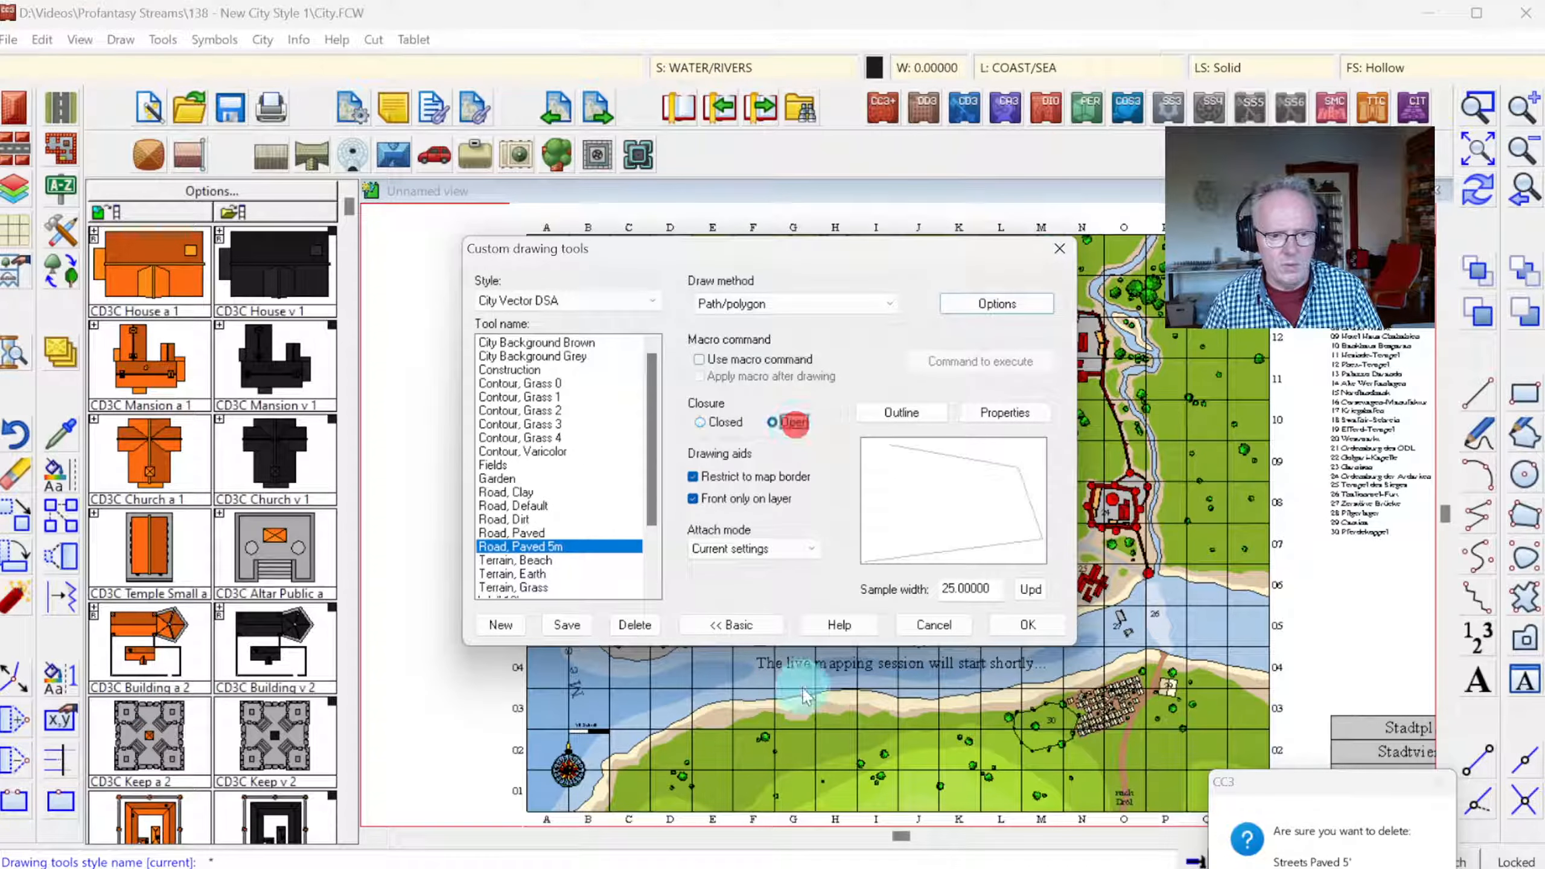
- Set the Road, Paved 5m tool's fixed width to 5 and save the tool
click(997, 424)
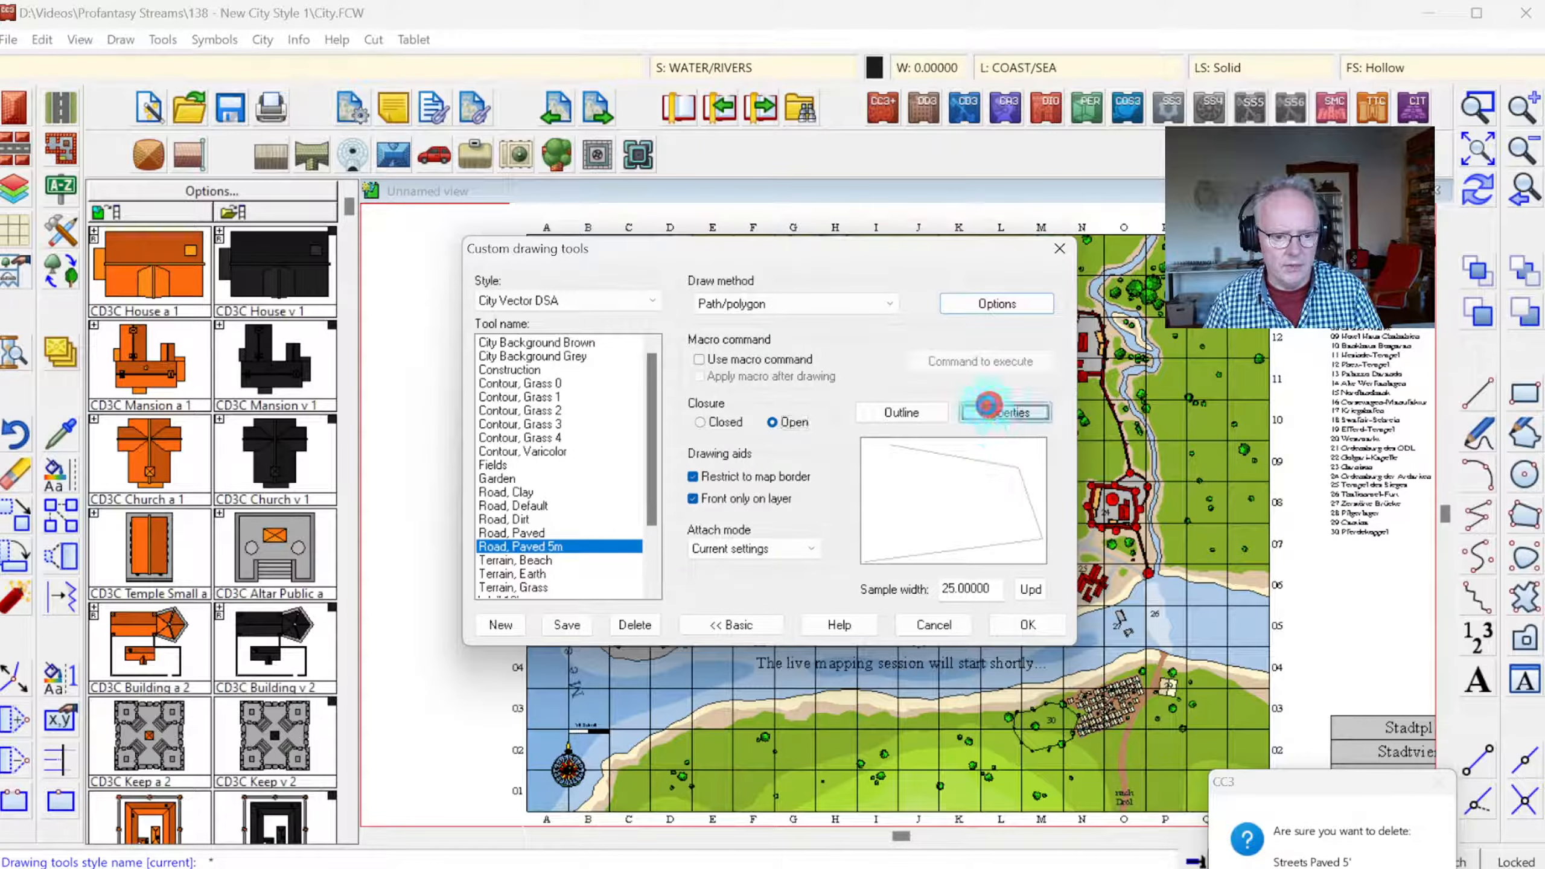
double_click(737, 418)
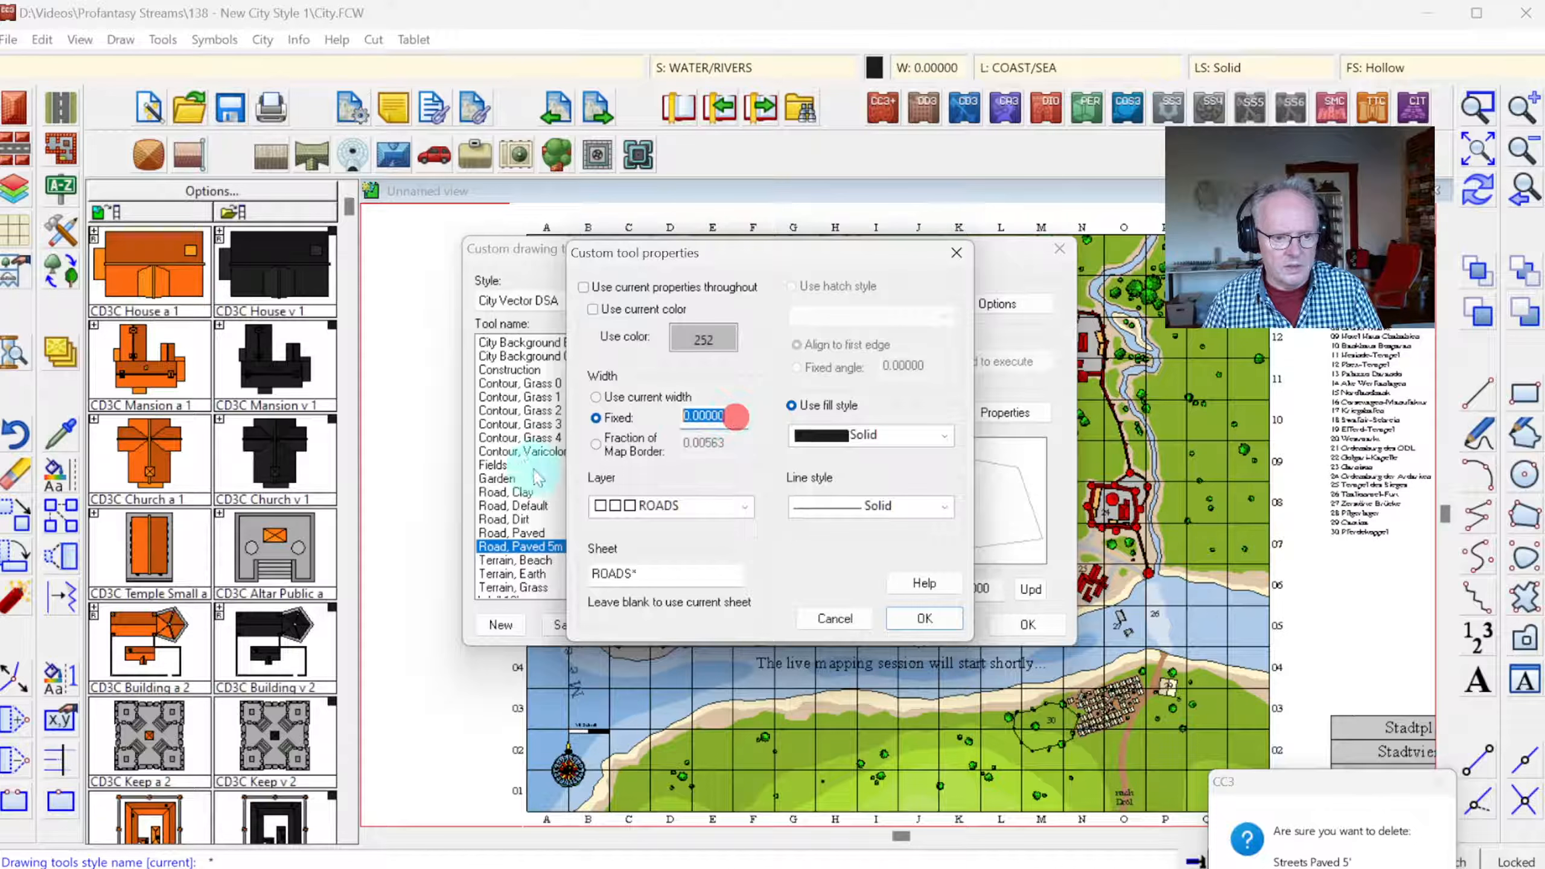
text(5)
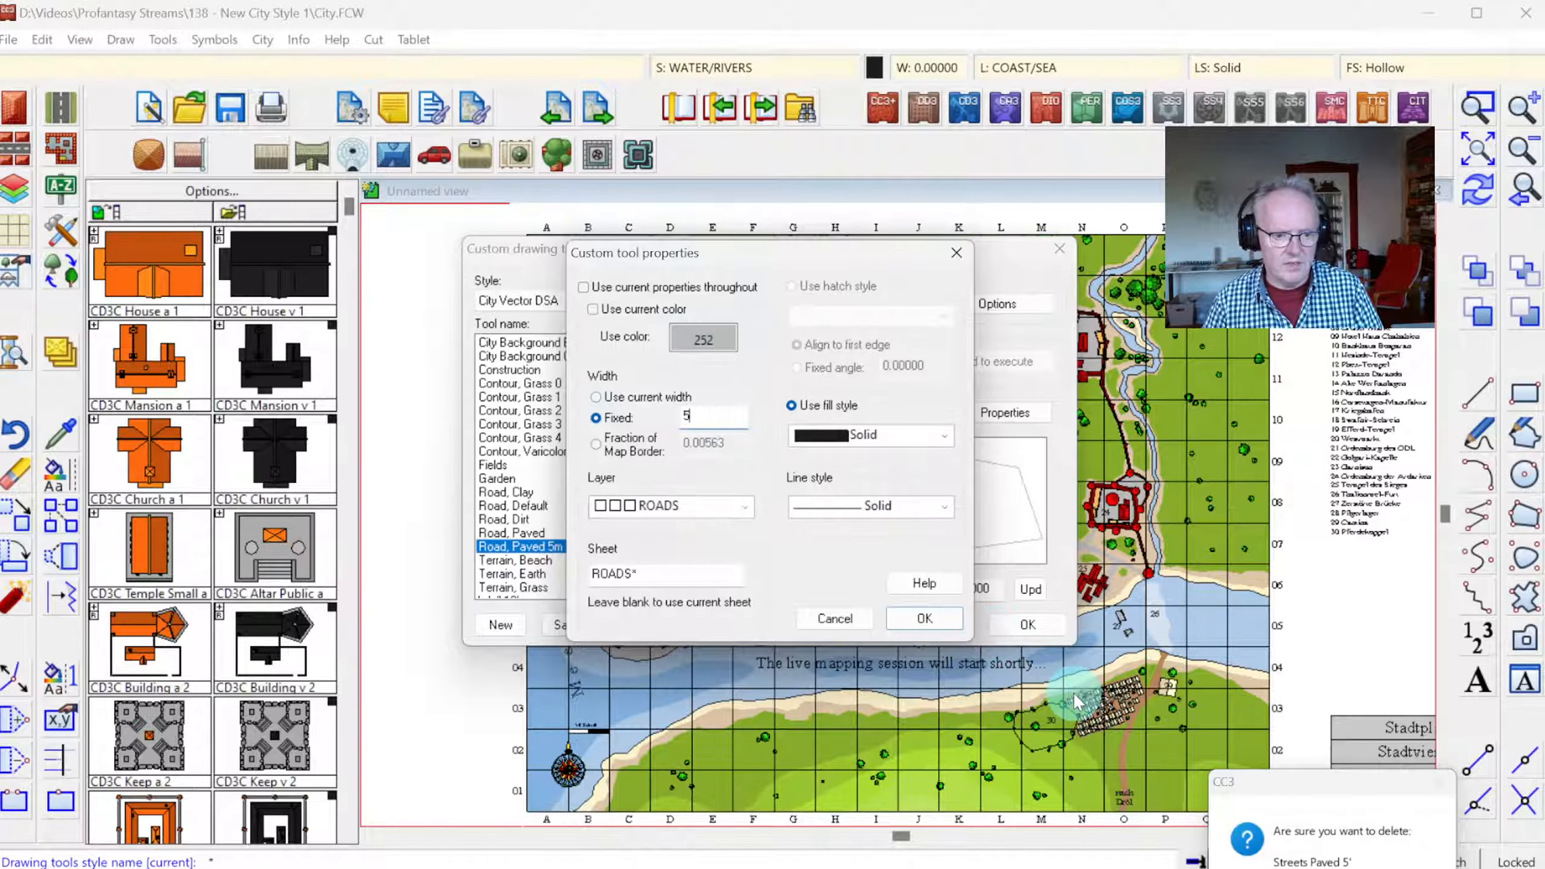
key(Tab)
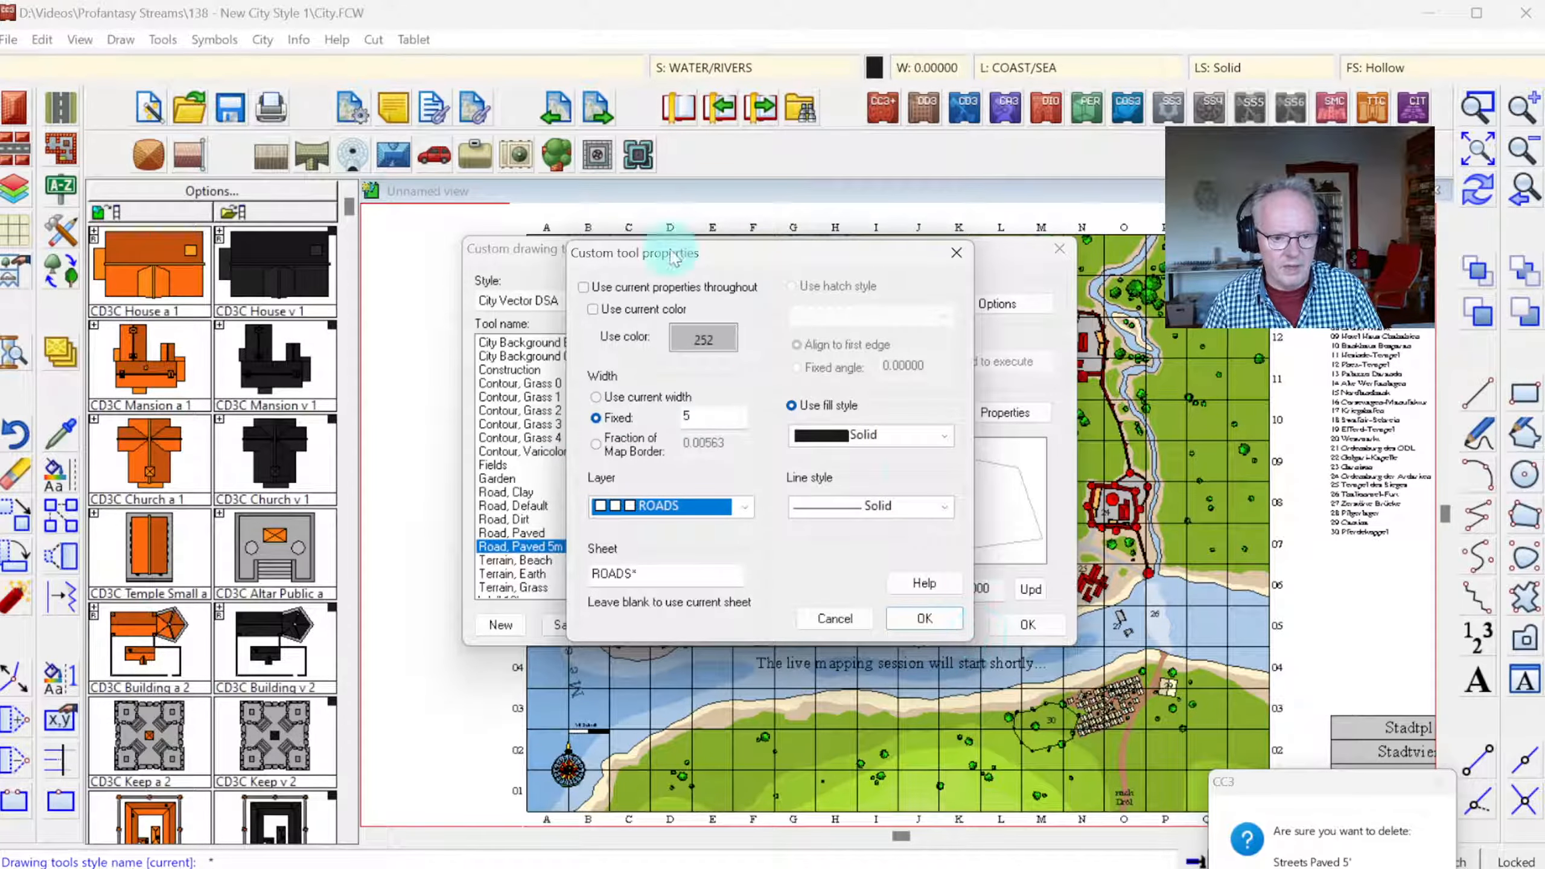
click(924, 619)
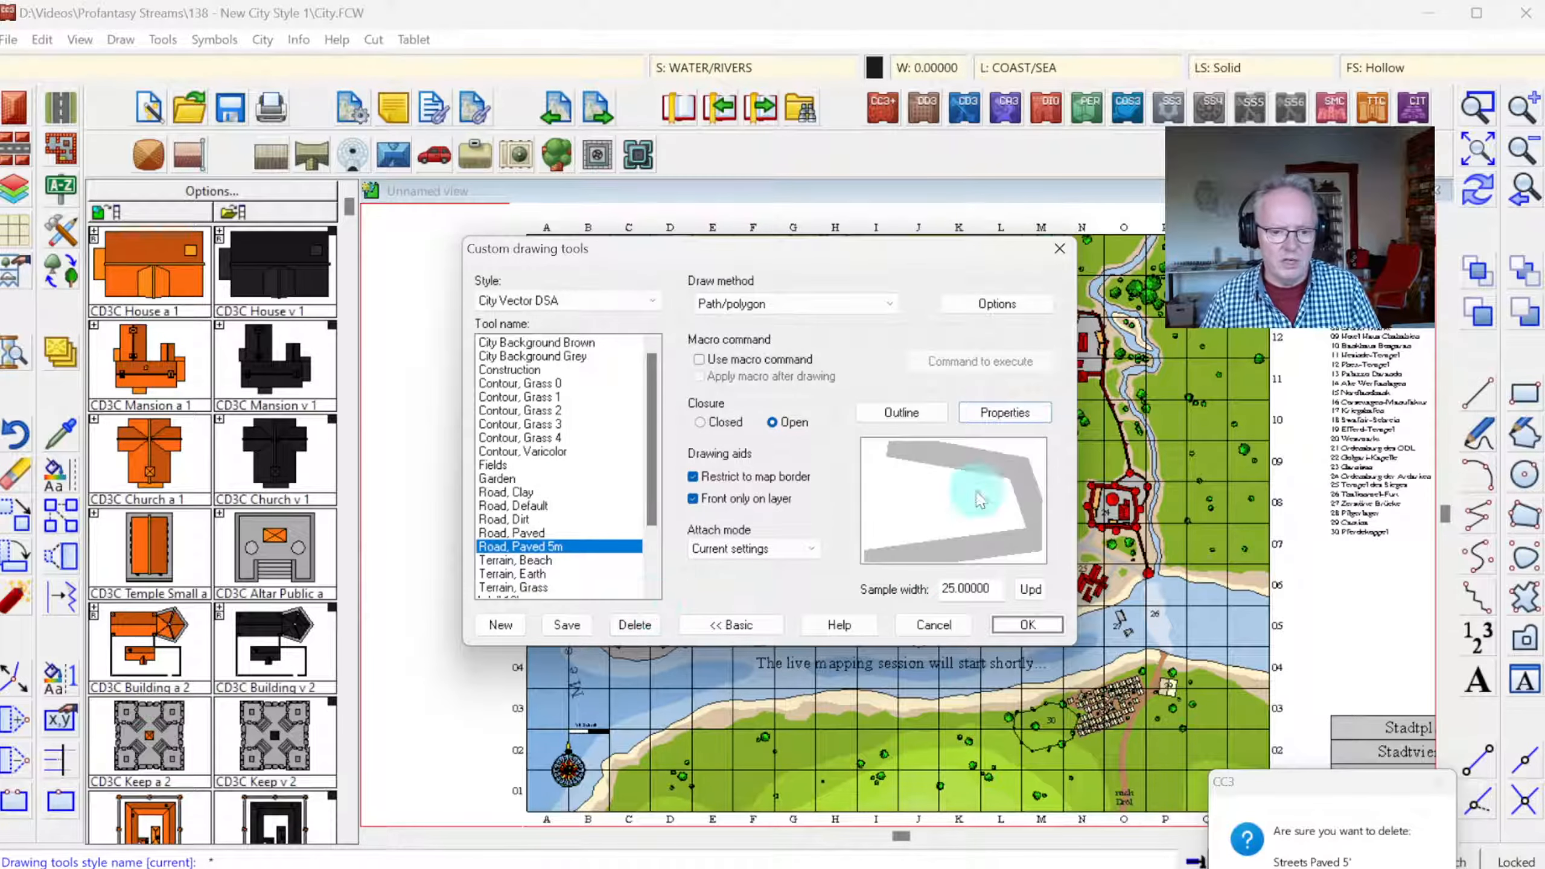
click(544, 533)
click(700, 422)
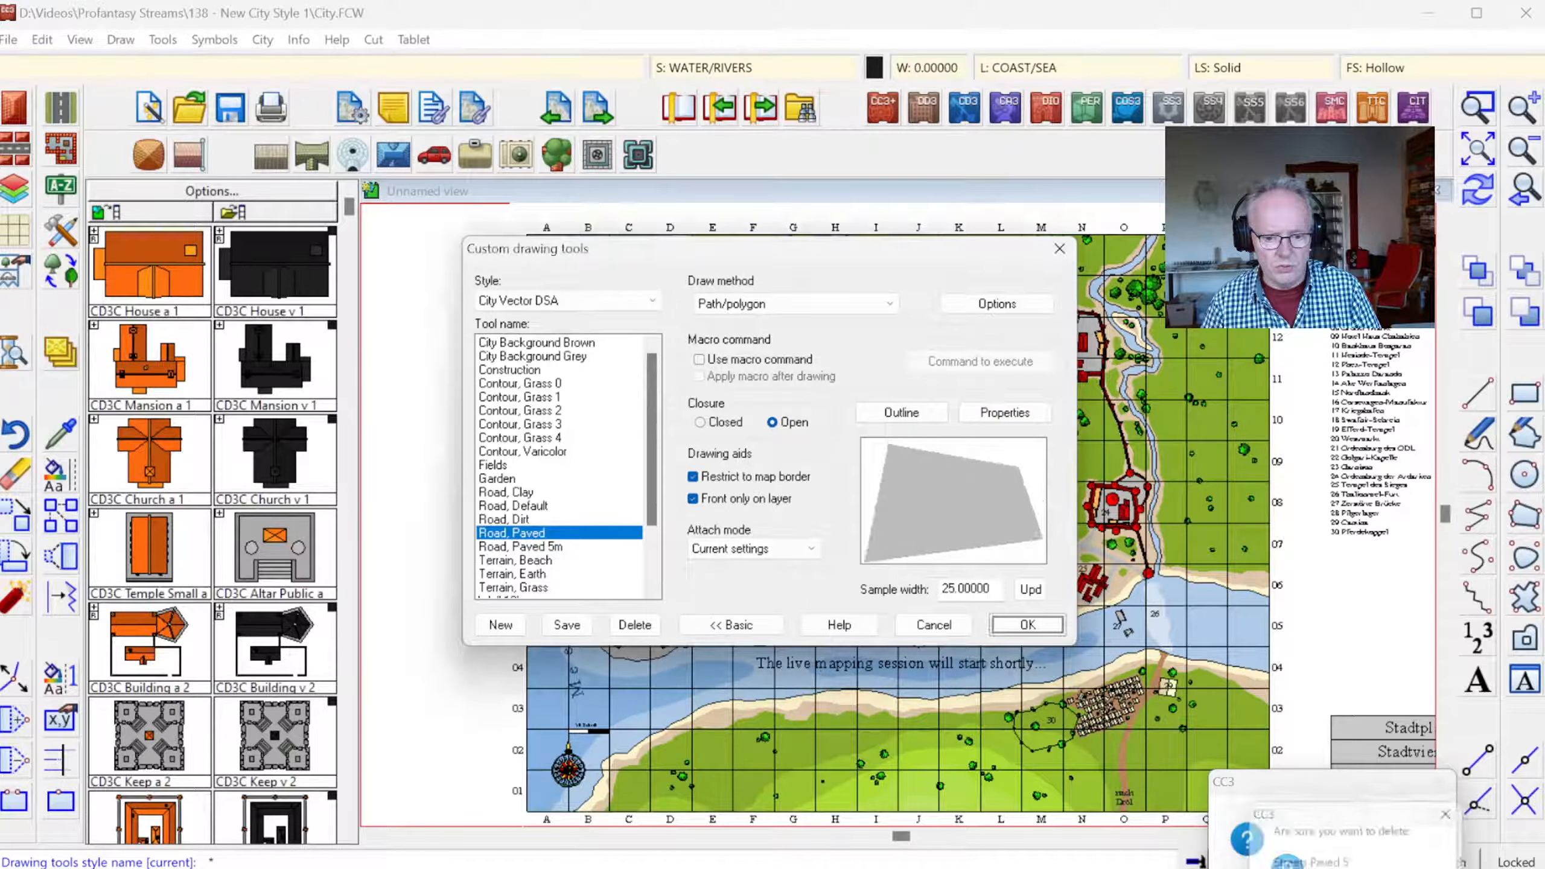
- Create a tool named Road, Paved 3m from Road, Paved 5m and save it with a fixed width of 3
click(548, 519)
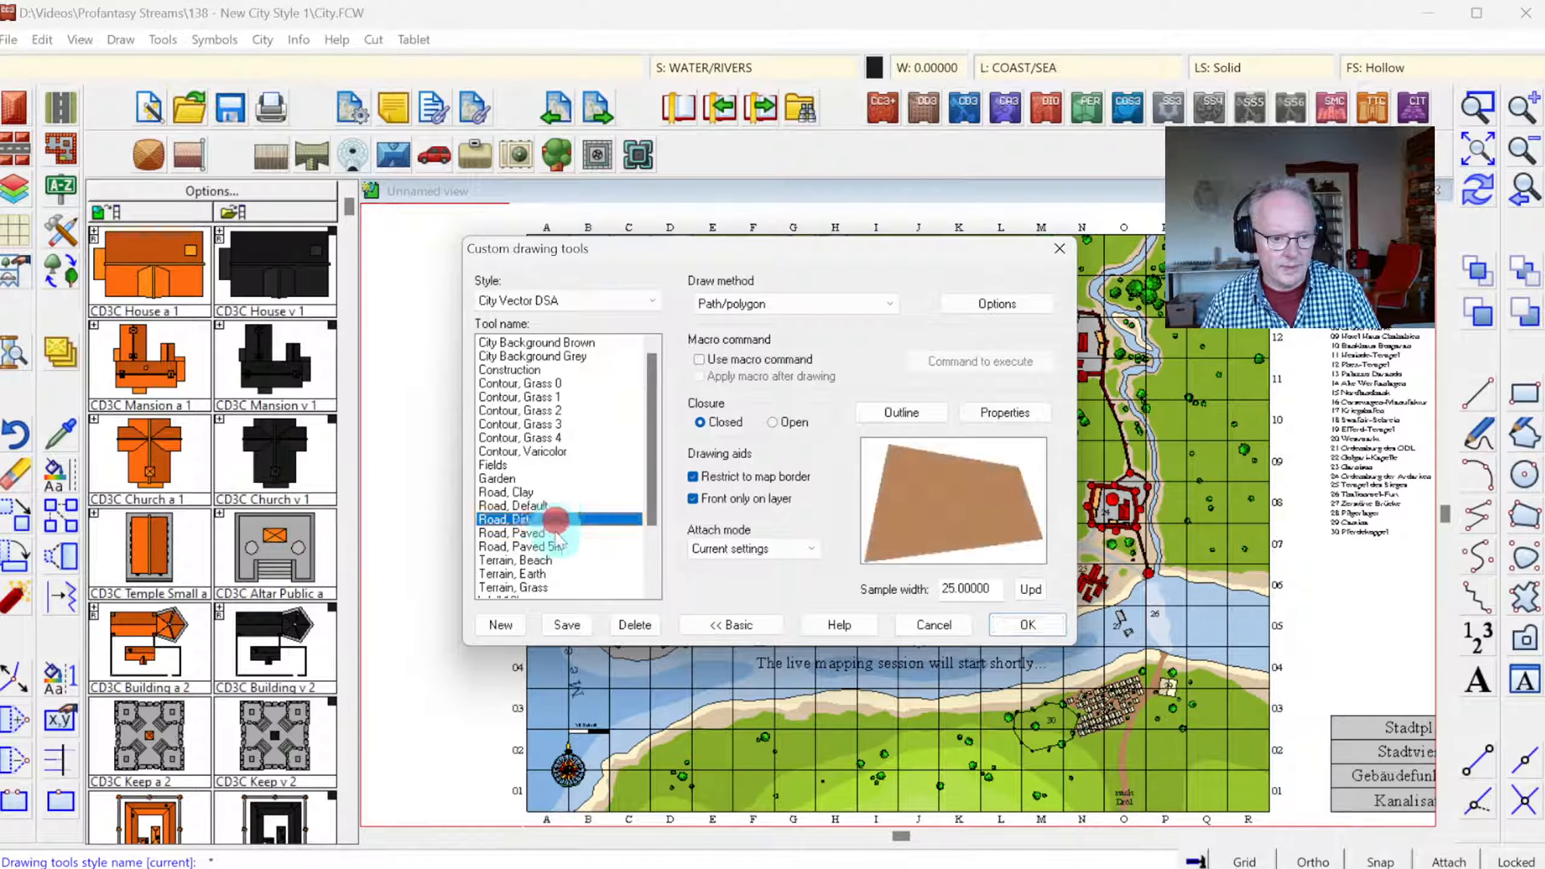
click(560, 547)
click(510, 625)
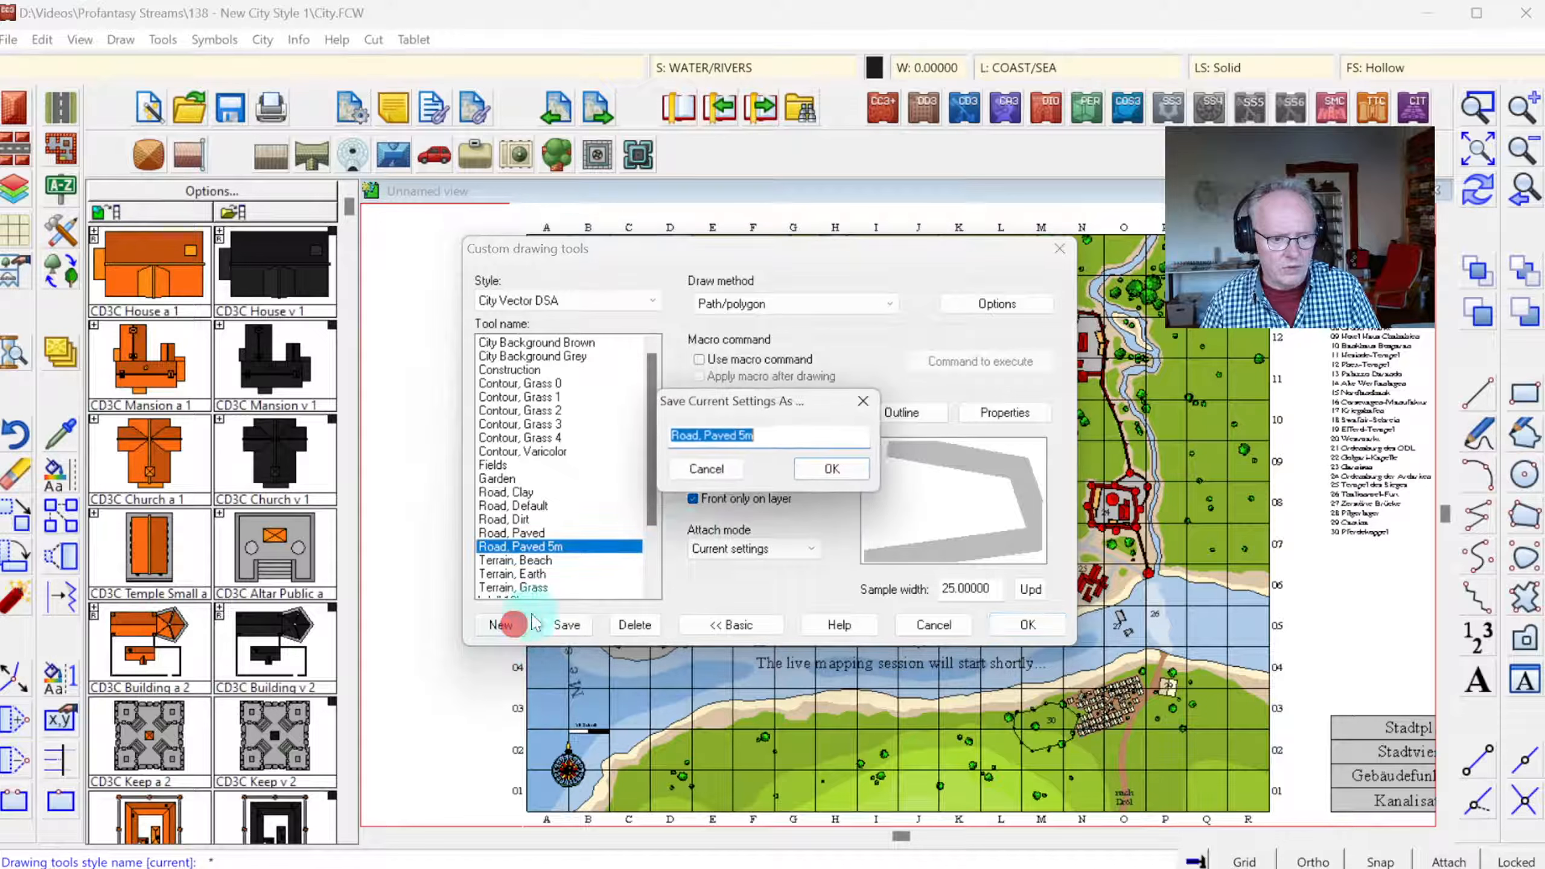
click(749, 436)
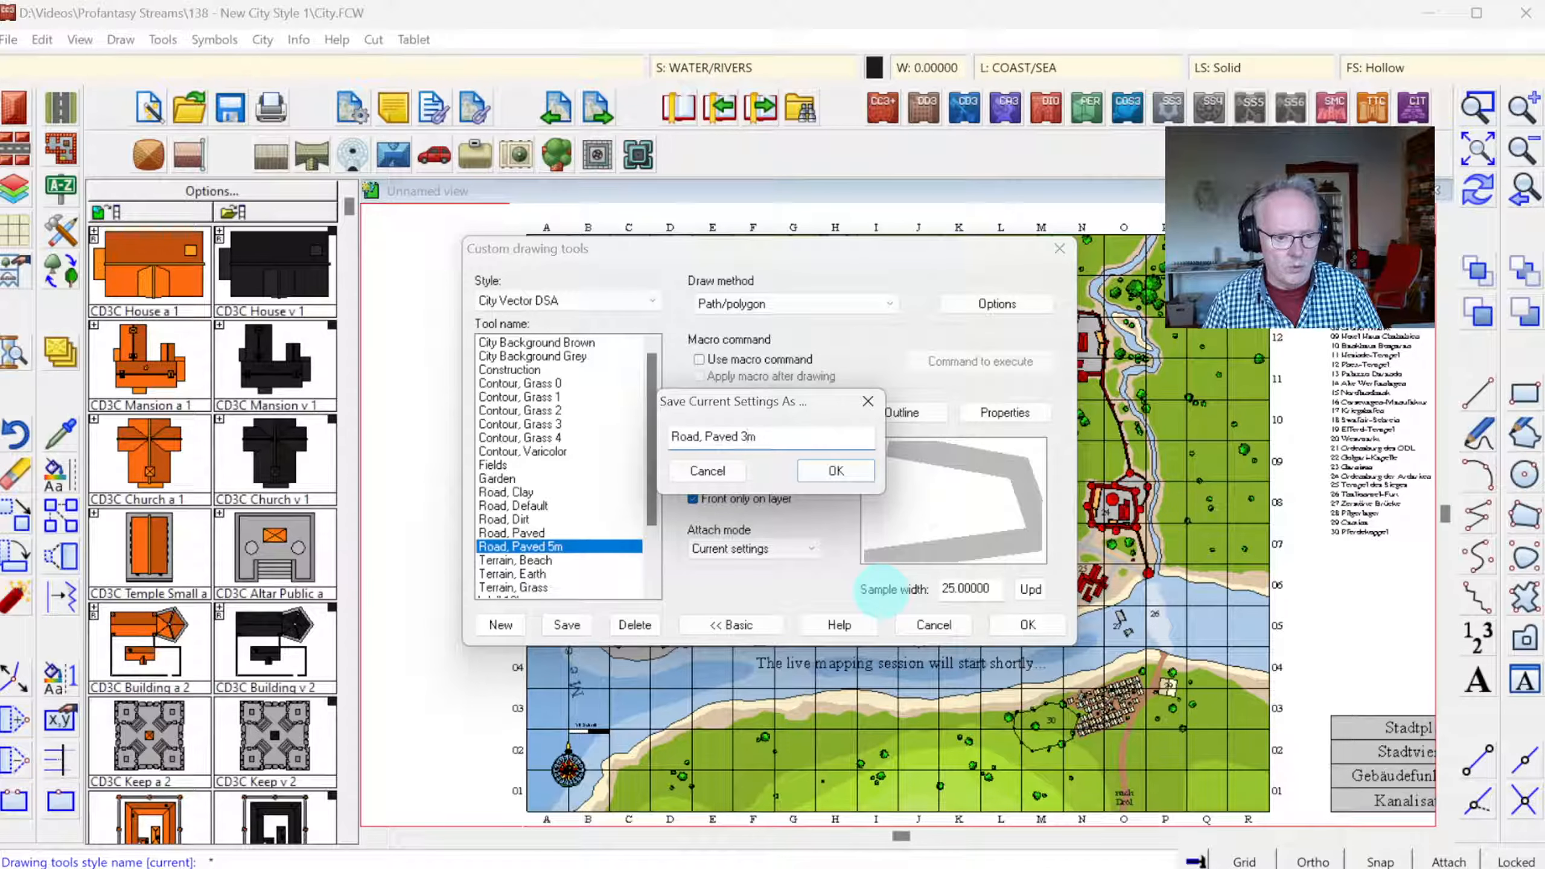
key(Return)
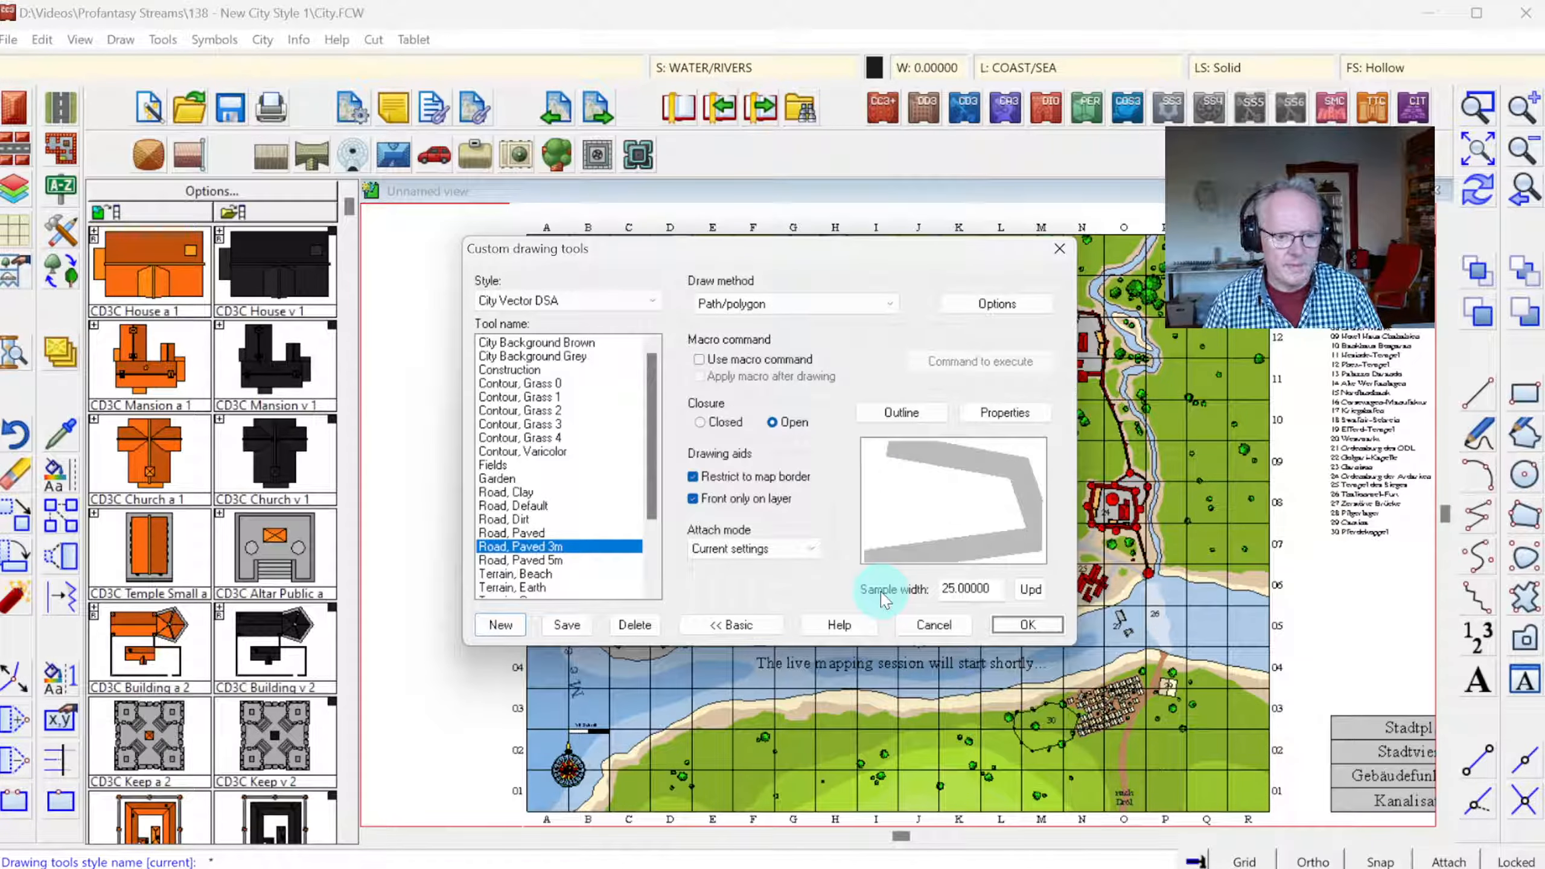
click(1004, 413)
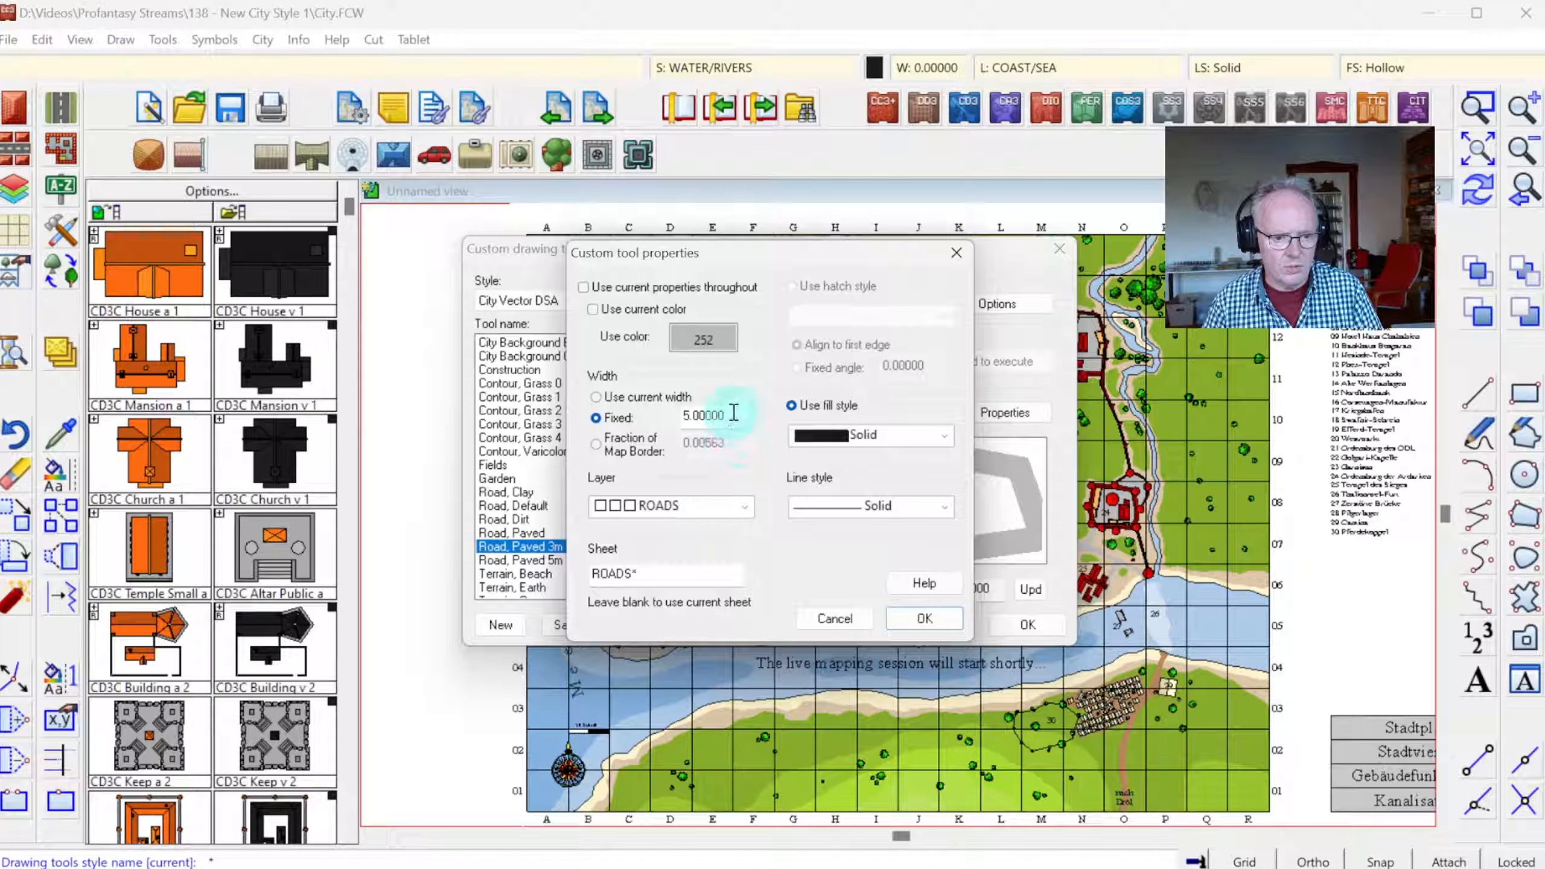
double_click(732, 414)
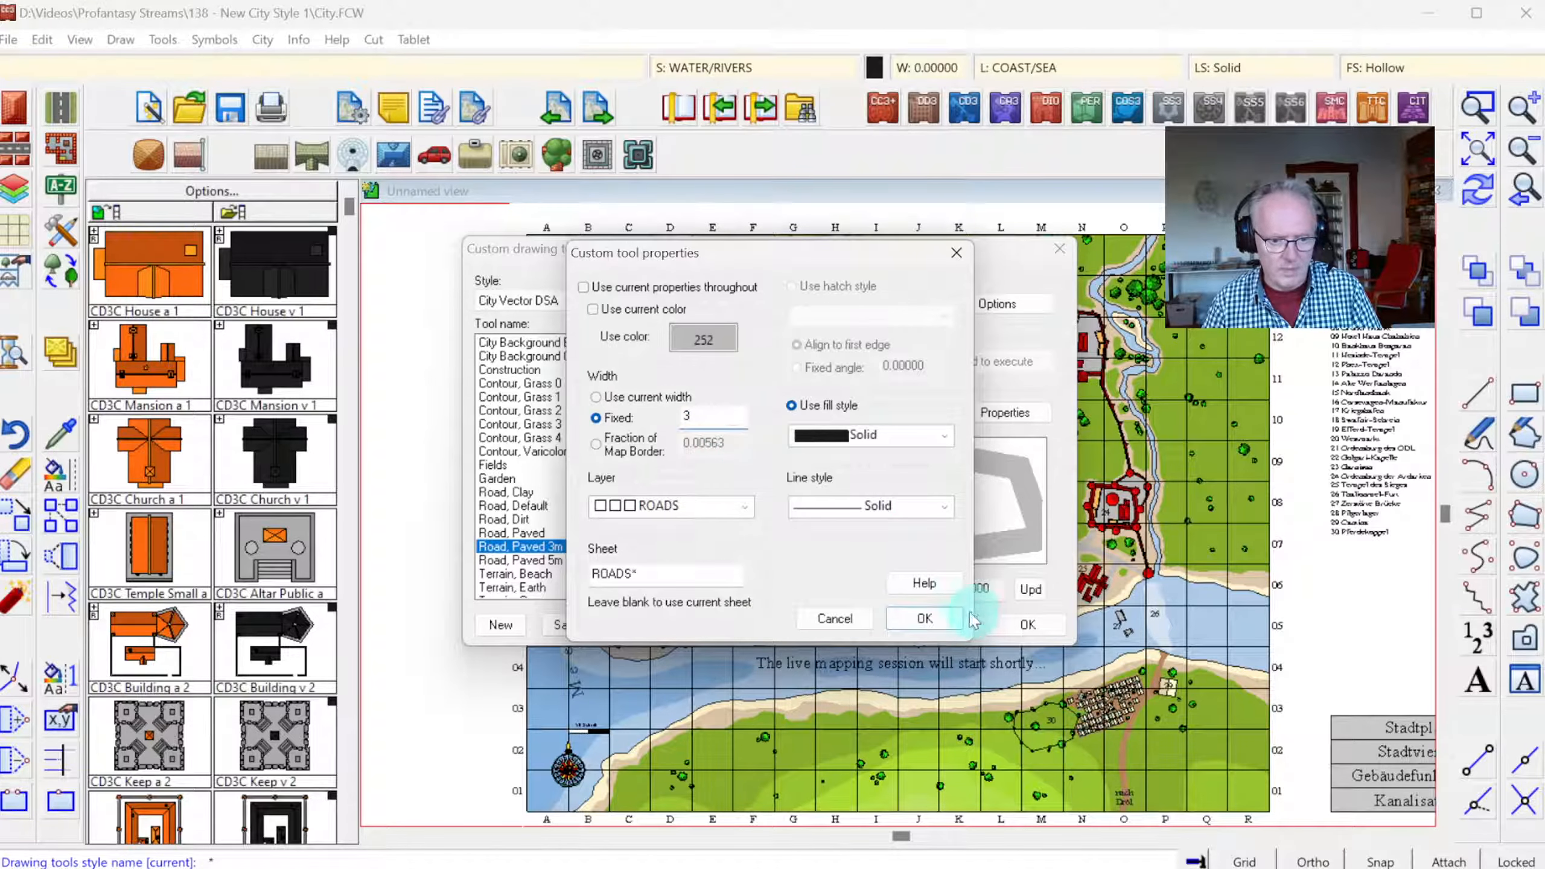
click(924, 618)
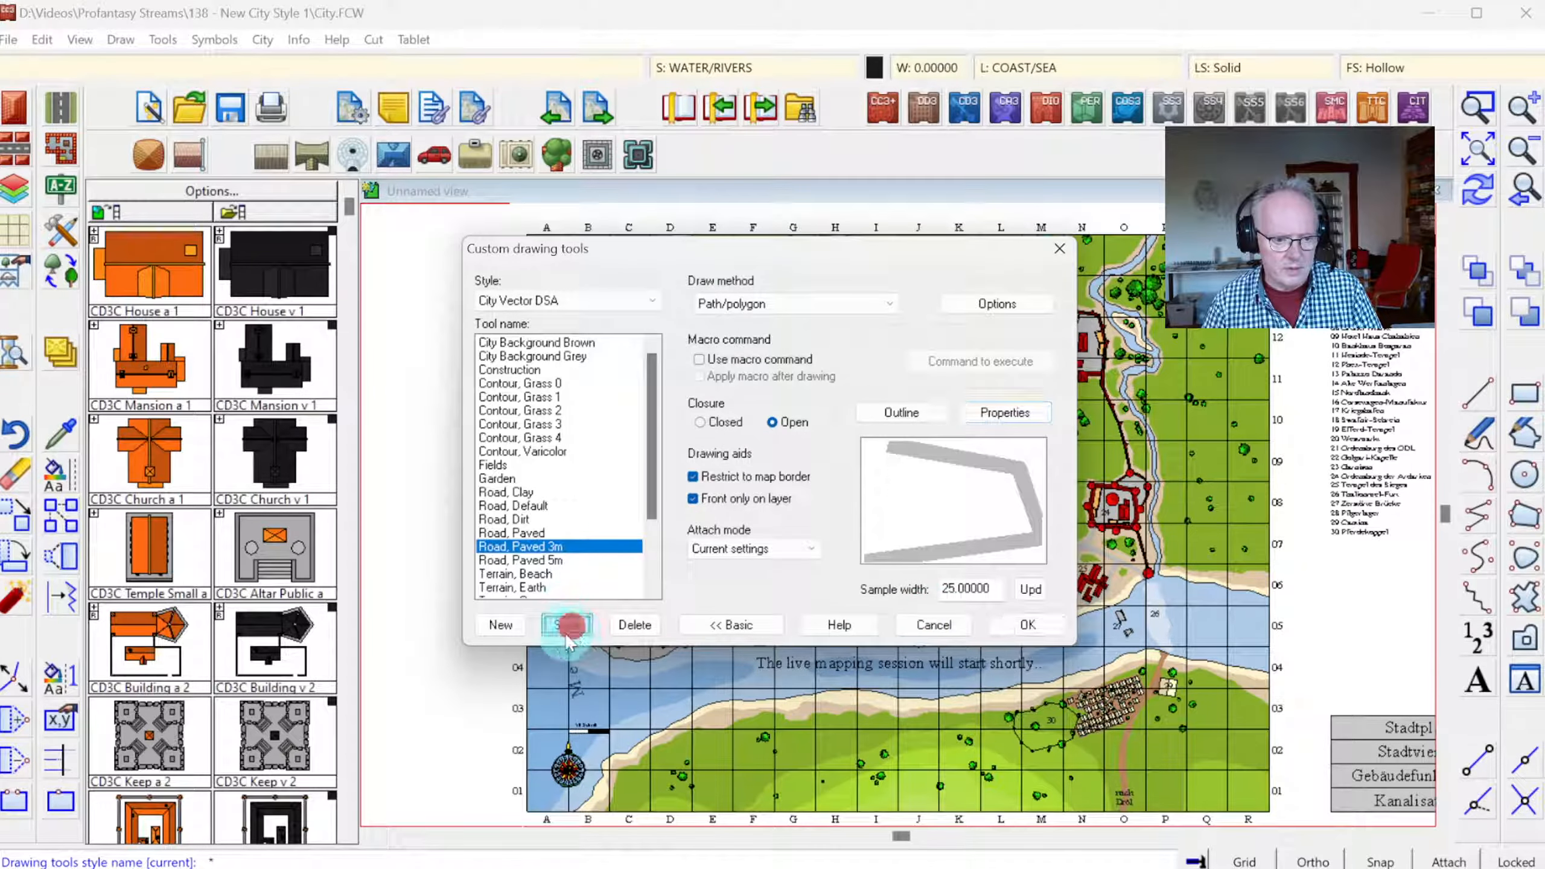
- Create a tool named Road, Paved current width from Road, Paved 3m, make it use the current width, and save it
click(499, 625)
double_click(750, 436)
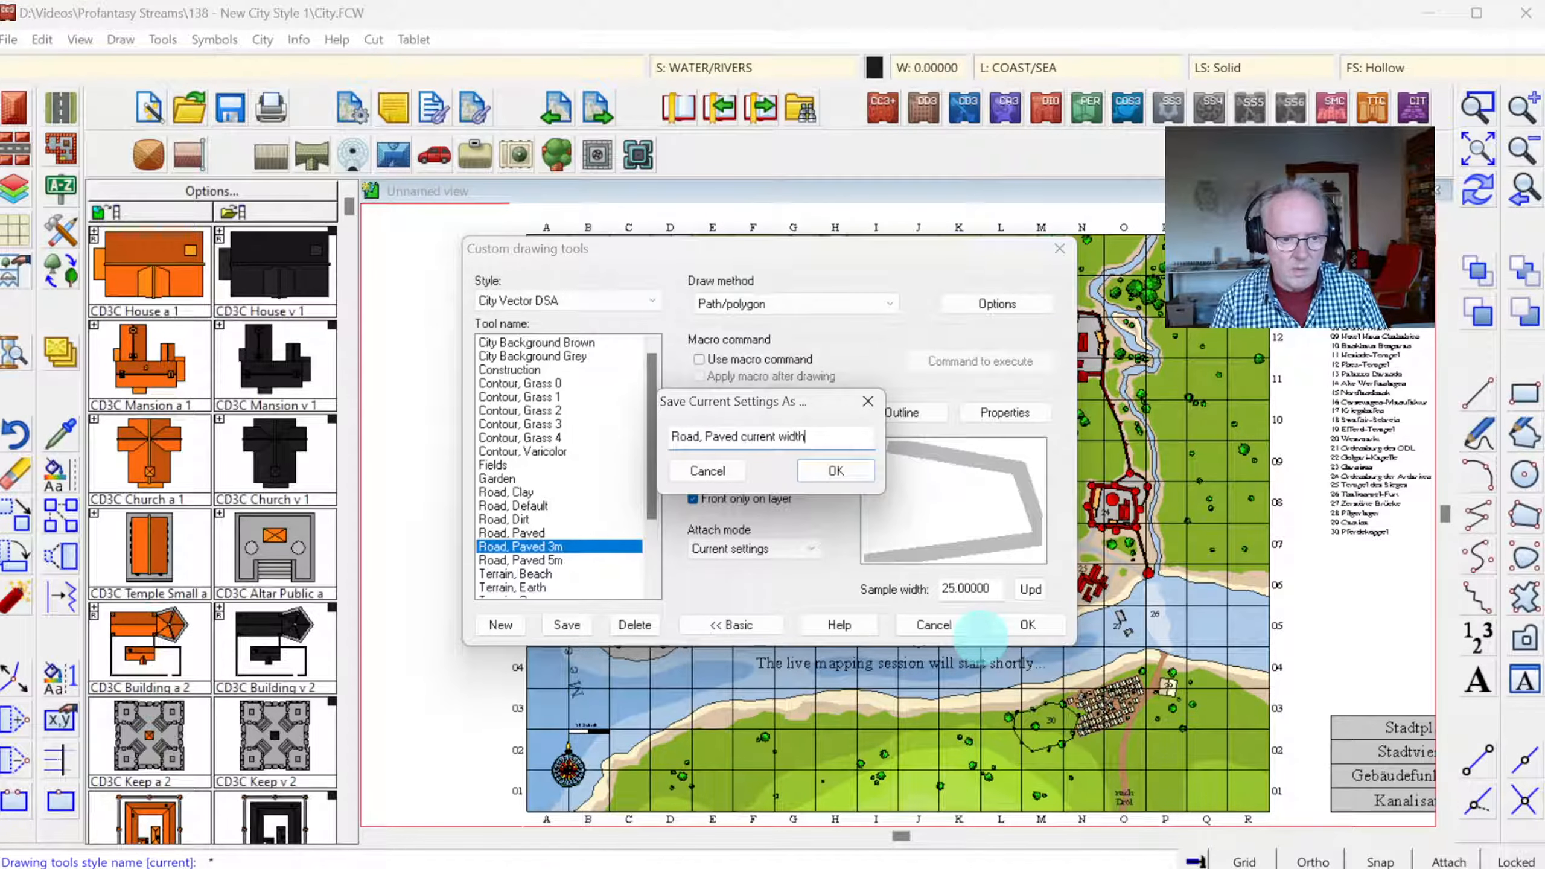
key(Return)
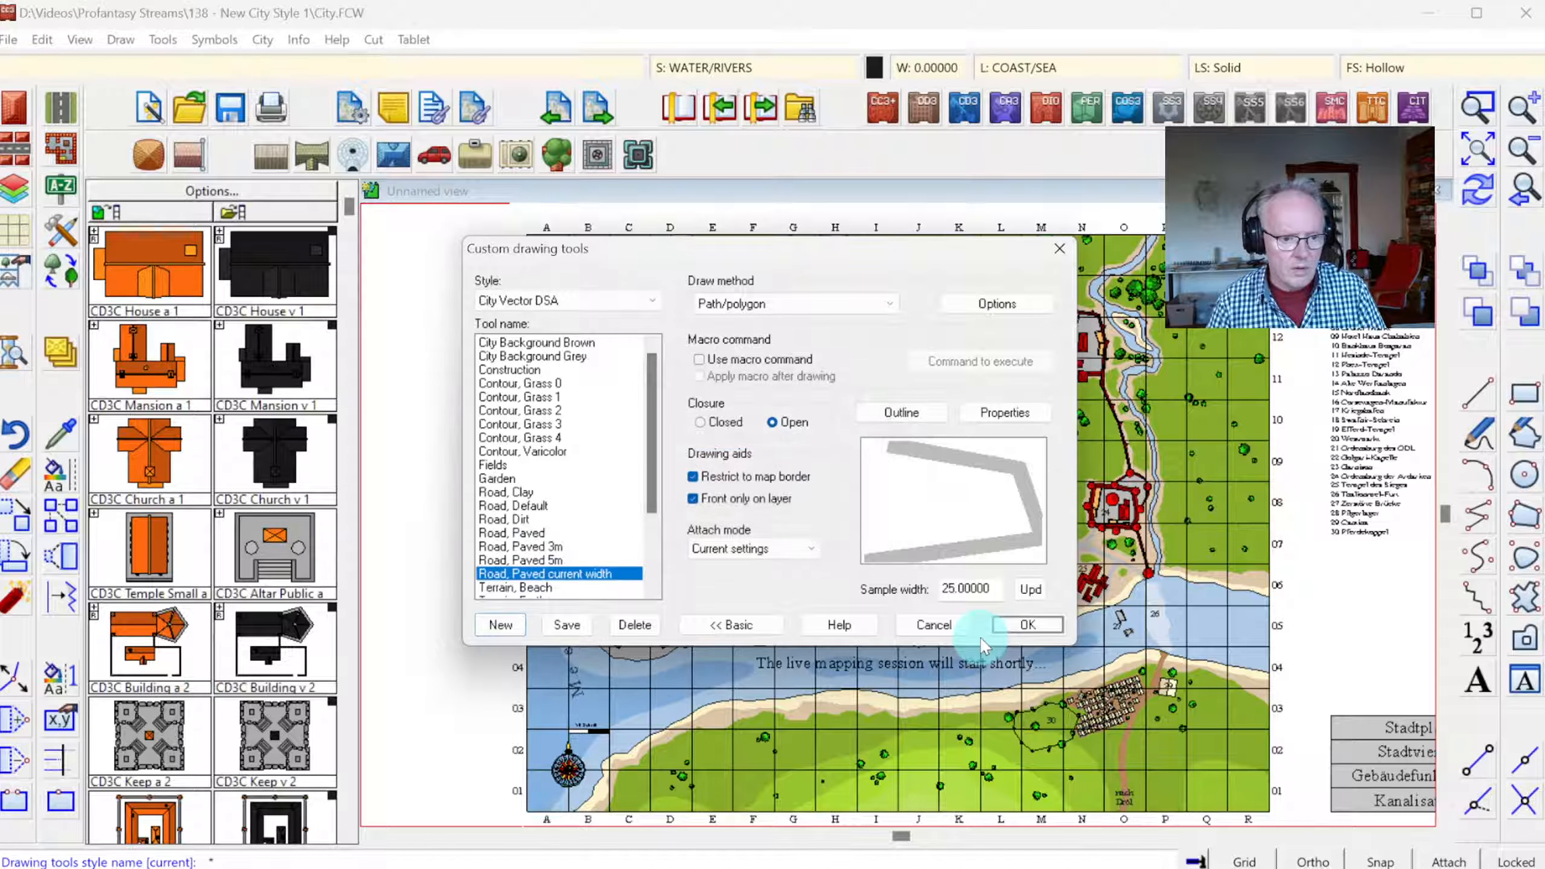
click(982, 412)
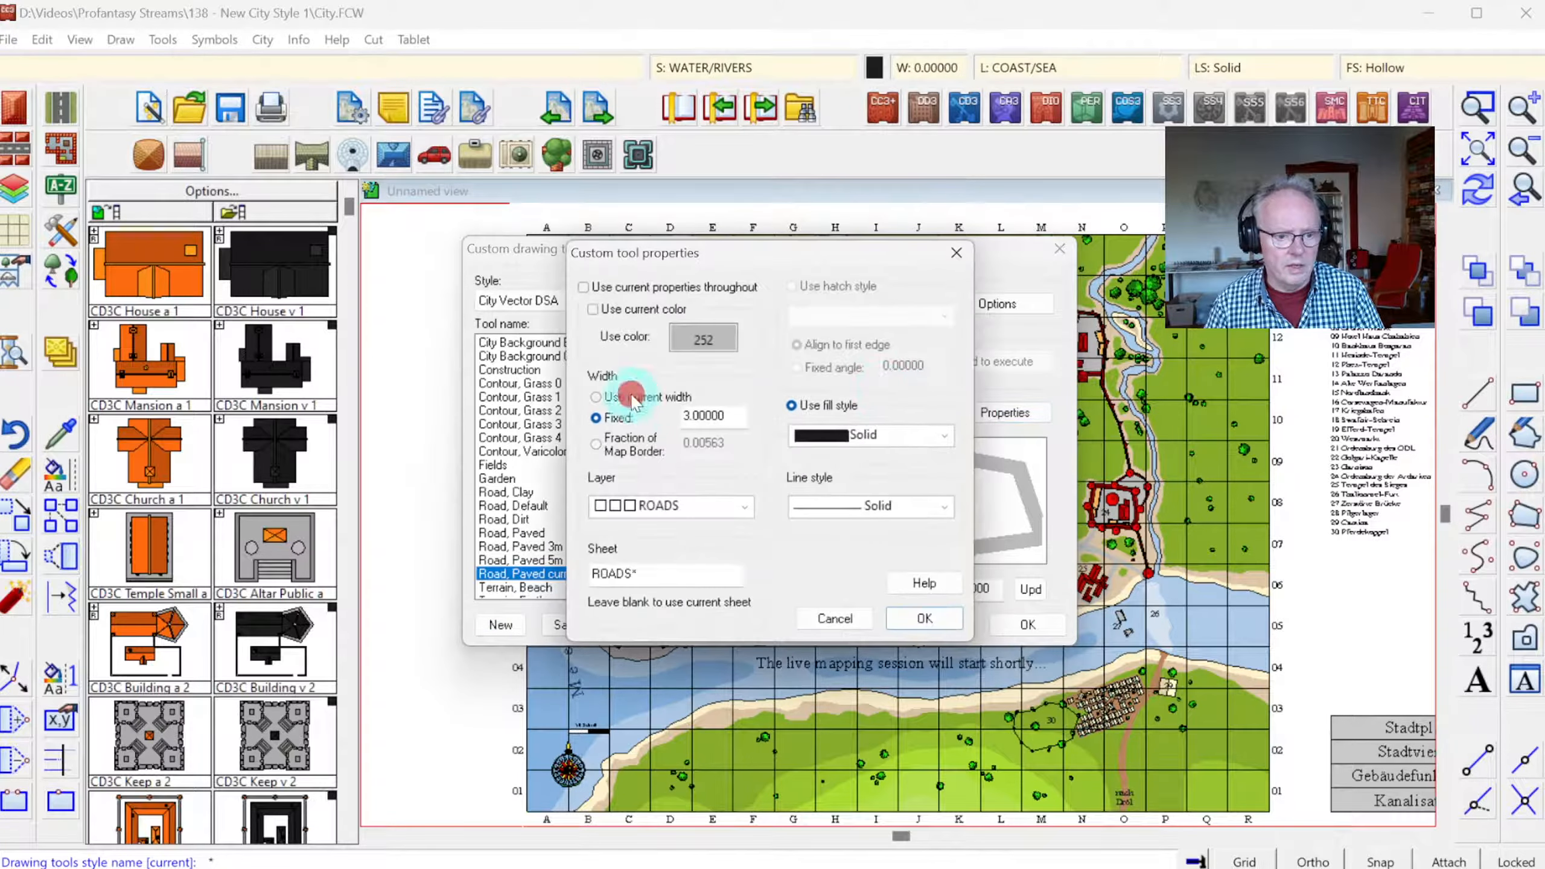
click(632, 399)
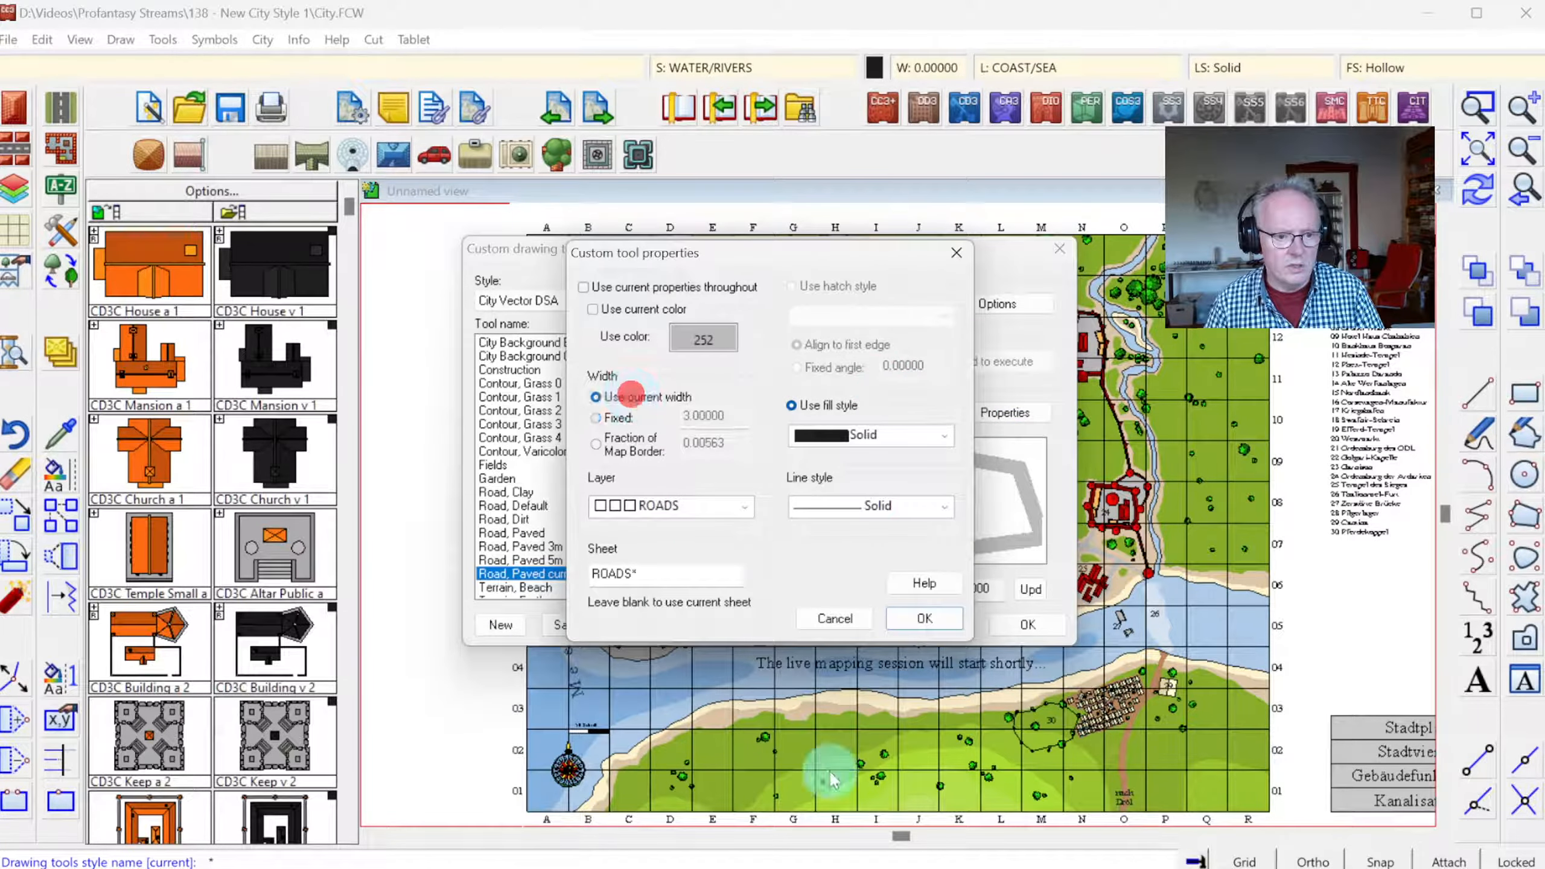
click(924, 633)
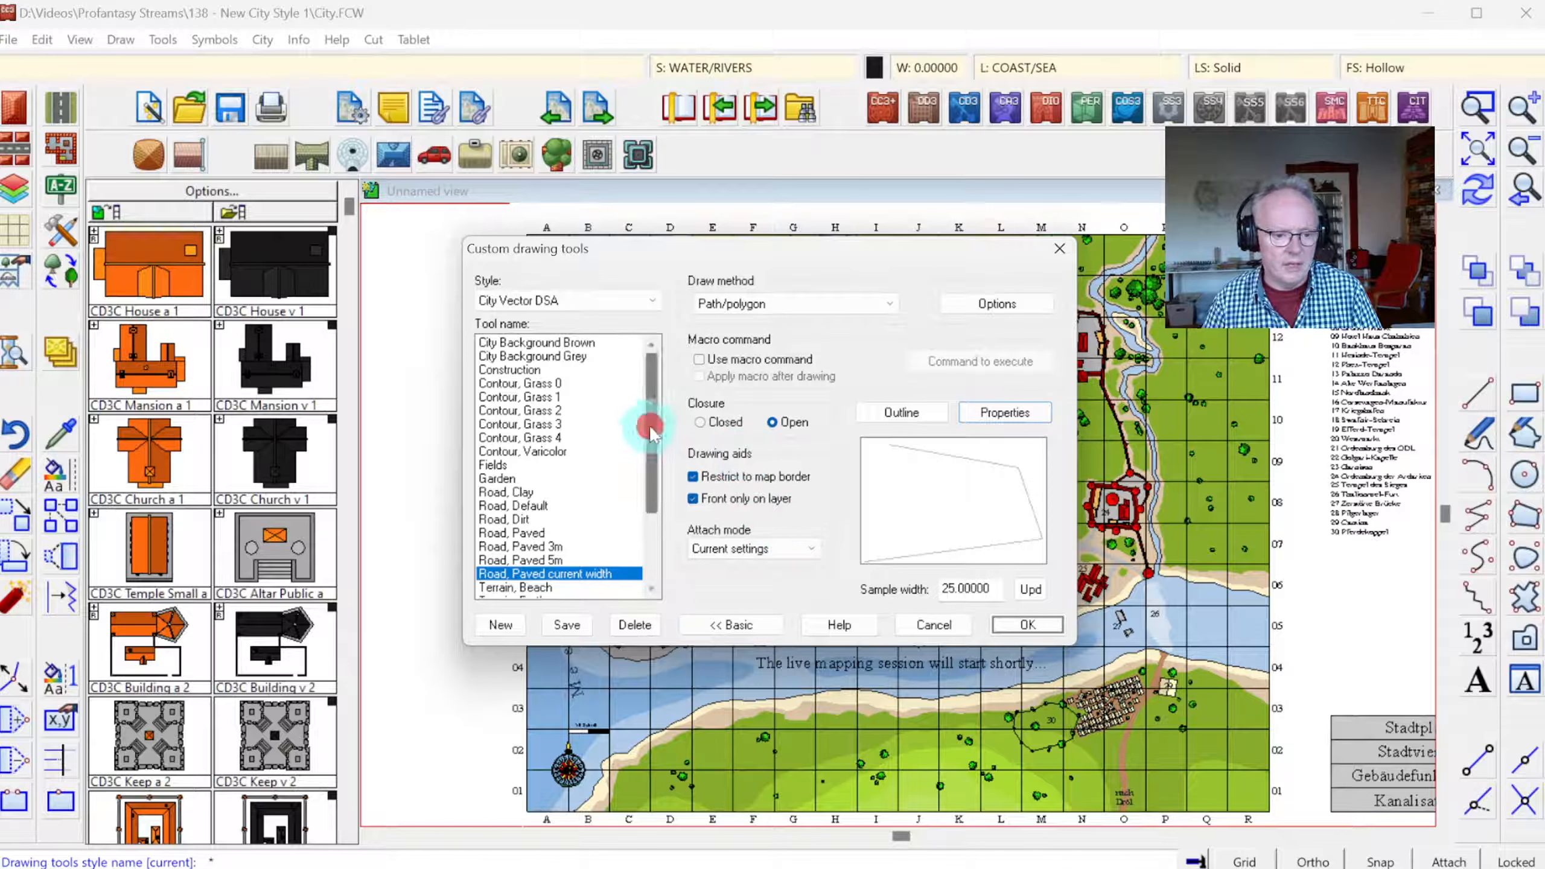
drag(649, 426, 663, 475)
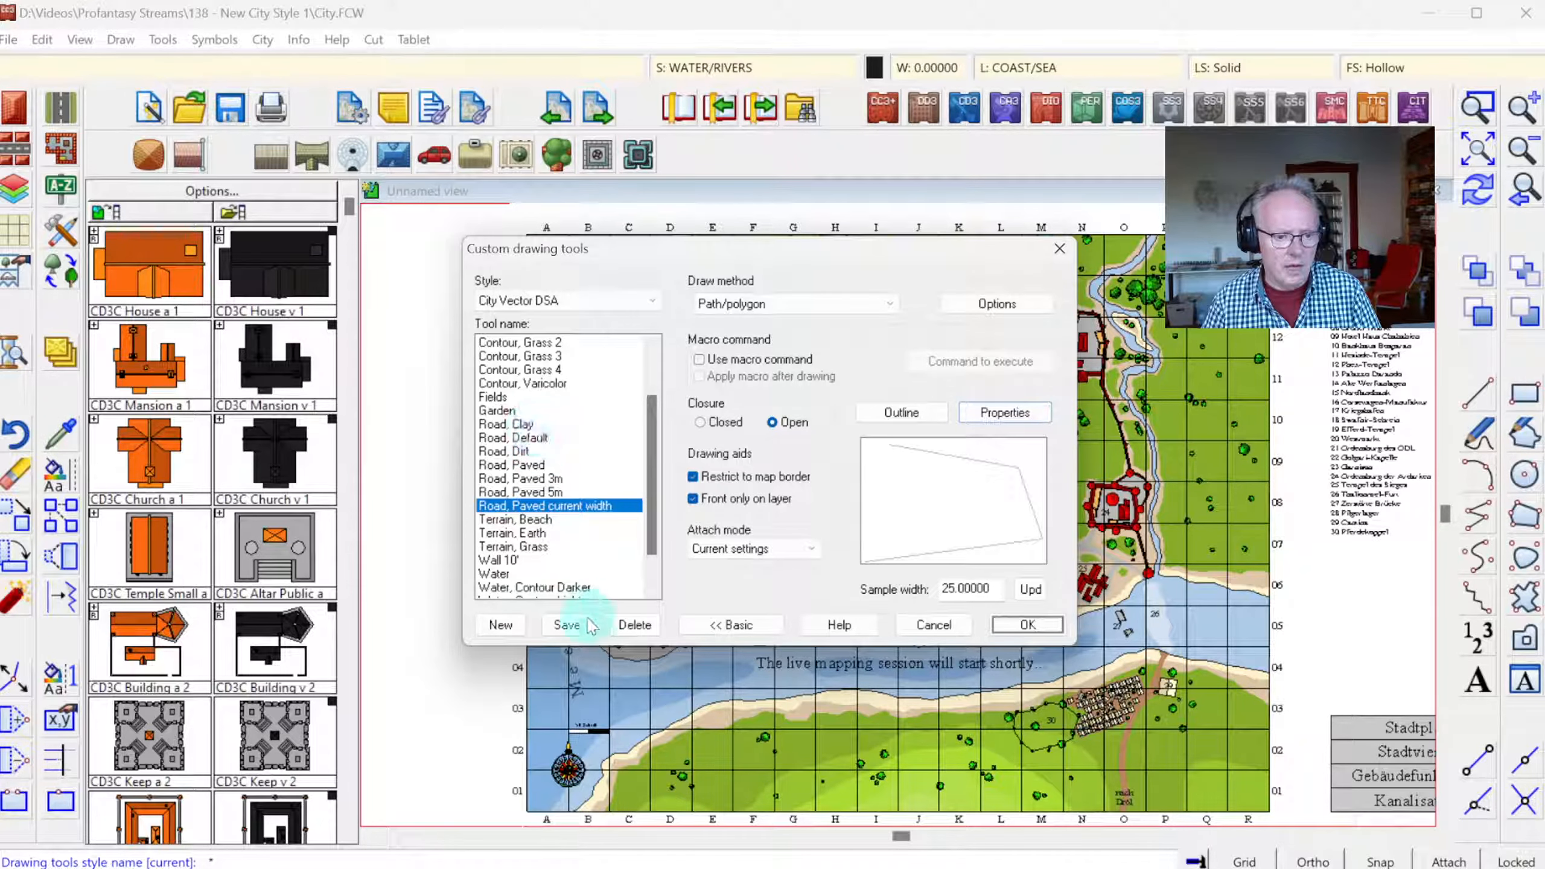
click(566, 625)
click(573, 626)
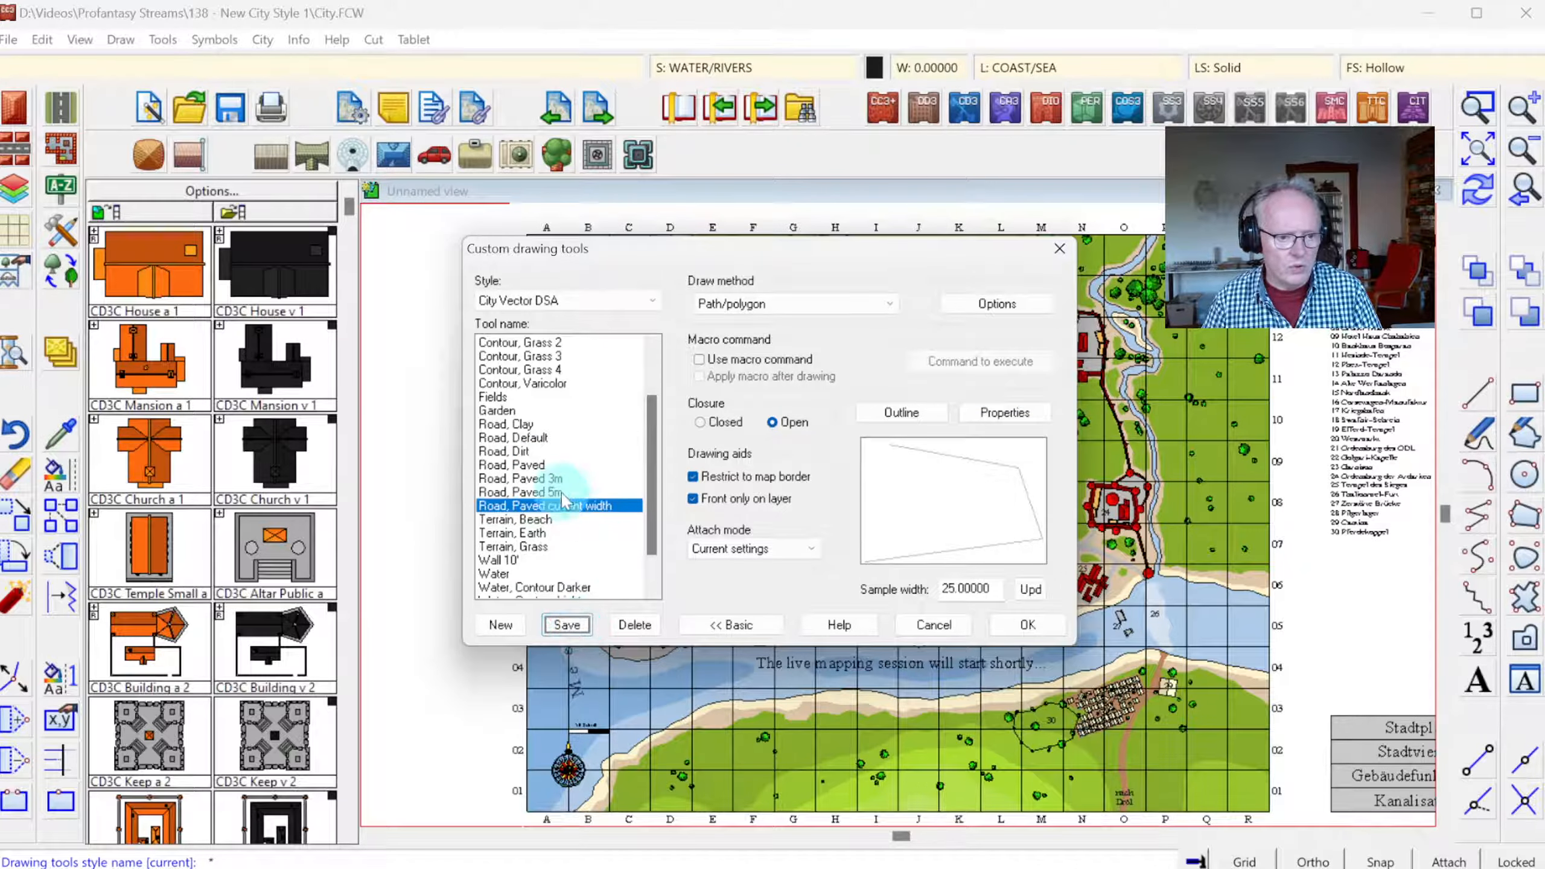
- Create a new tool named Road, Dirt 5m from the Road, Dirt tool
click(538, 451)
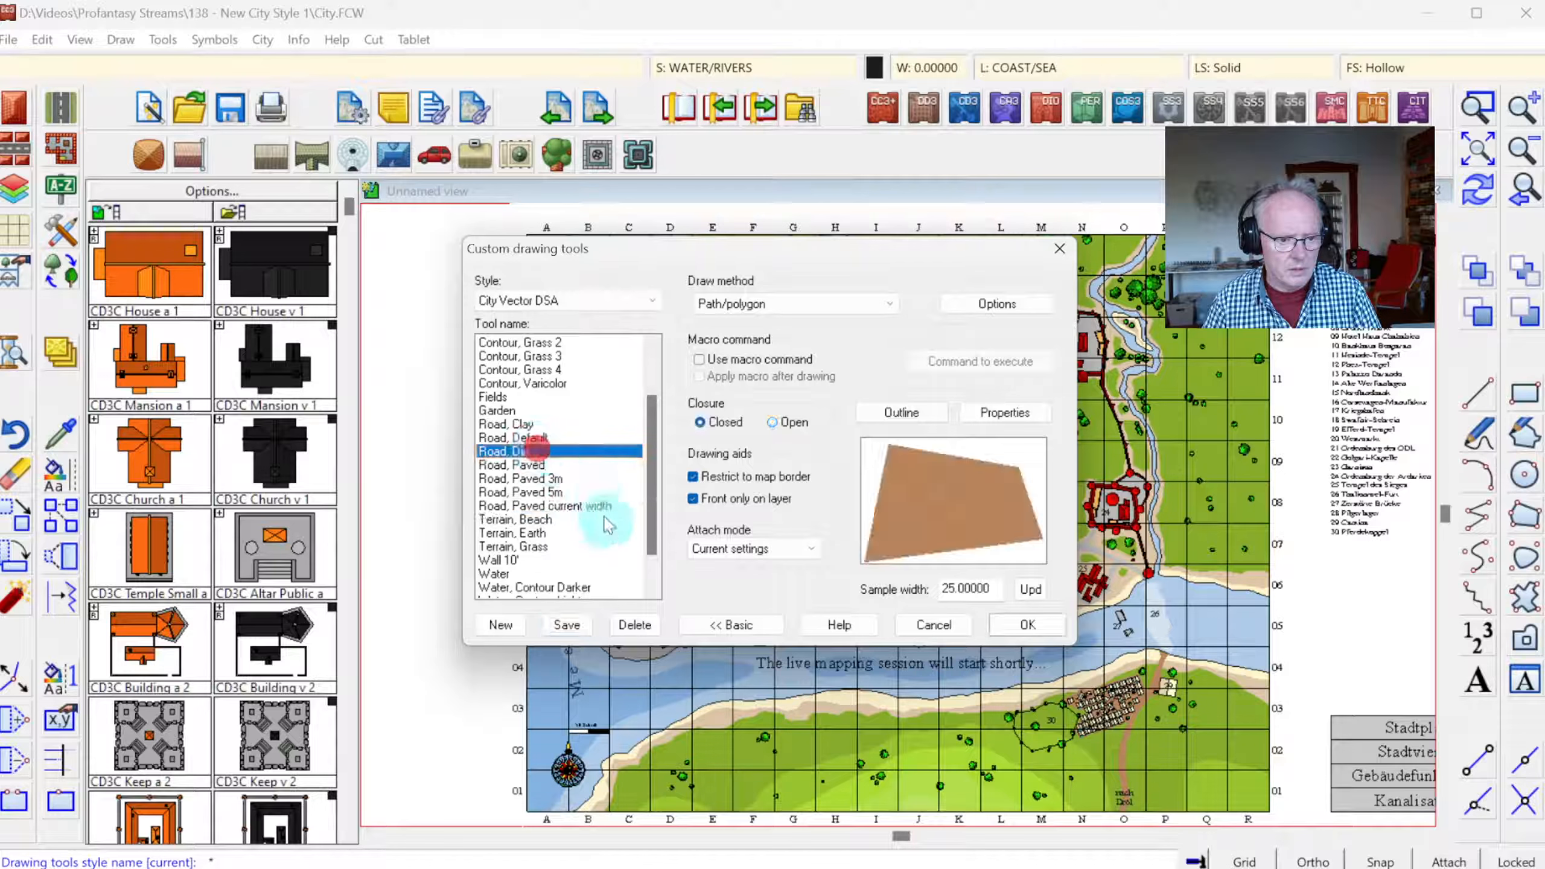
click(501, 625)
click(755, 438)
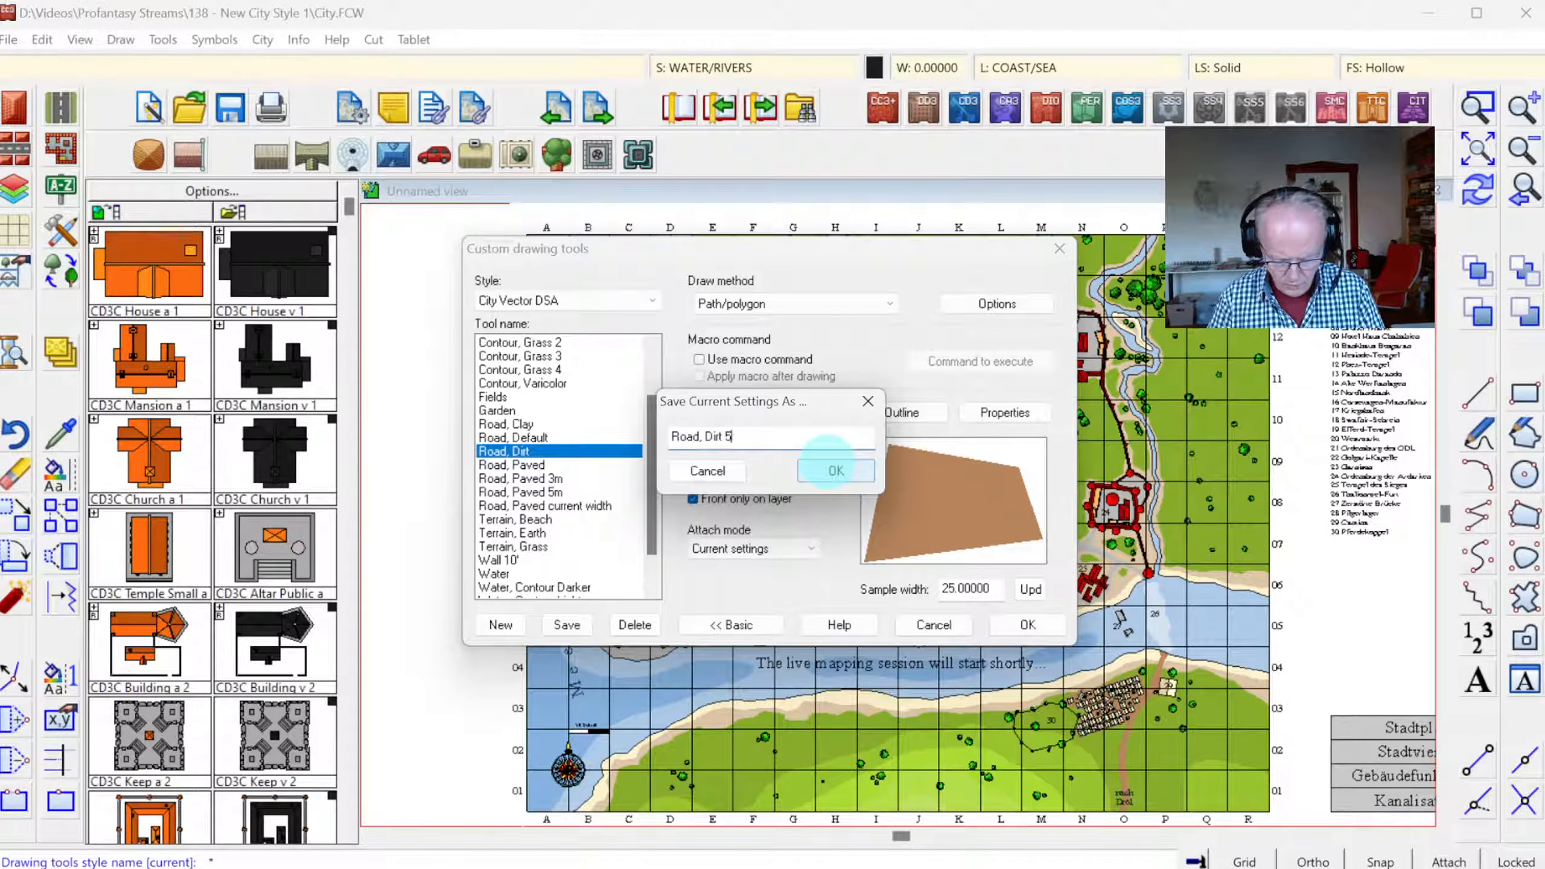
click(835, 470)
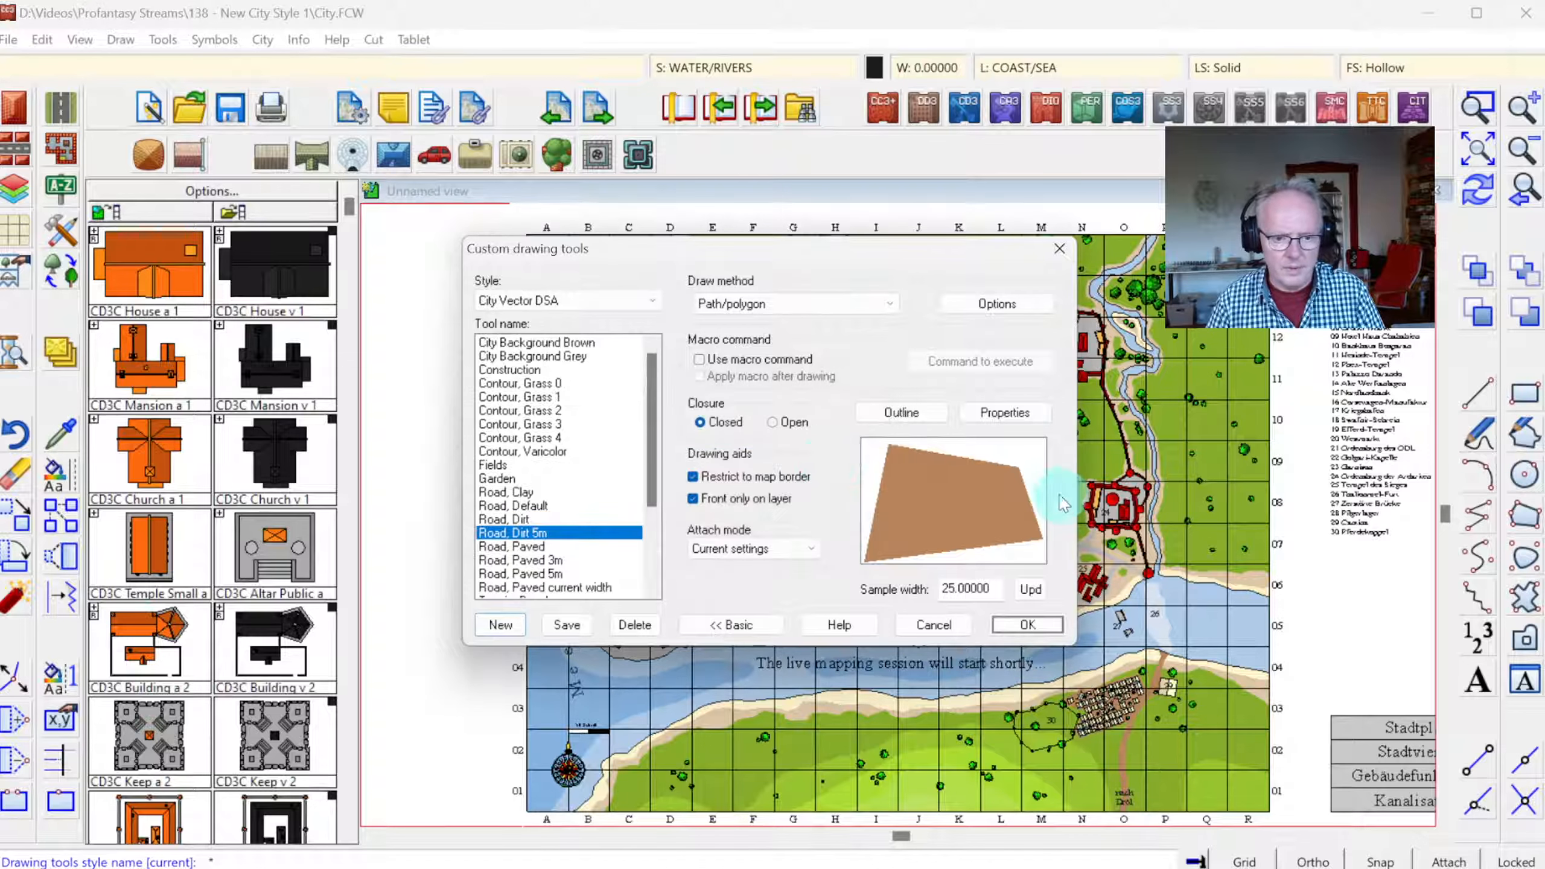
- Set the Road, Dirt 5m tool's fixed width to 5, make its closure open, and save the tool
click(1012, 414)
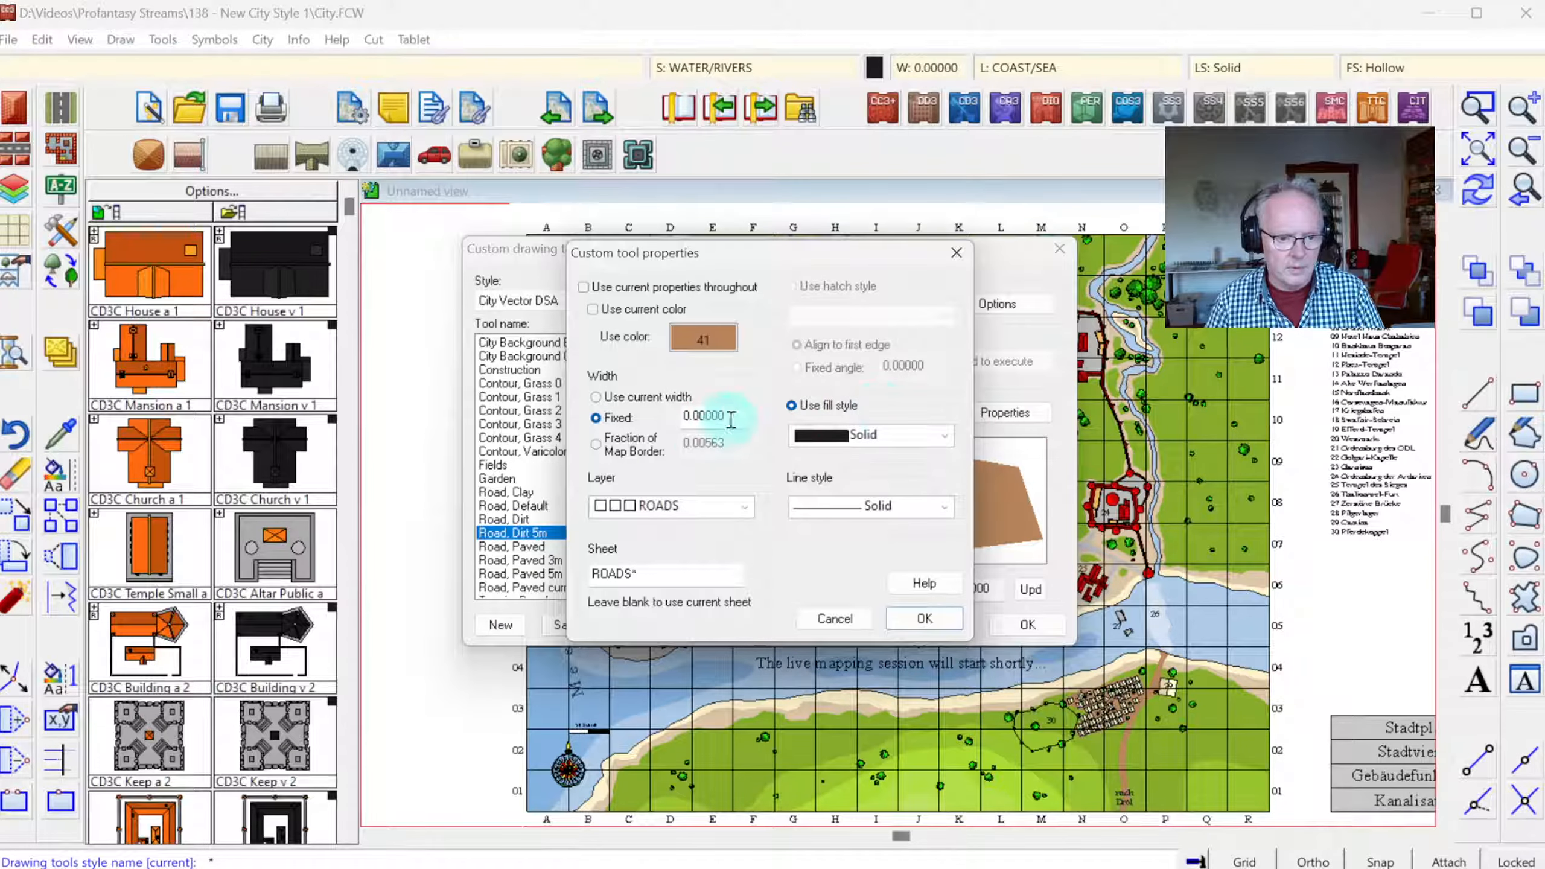
double_click(730, 416)
text(5)
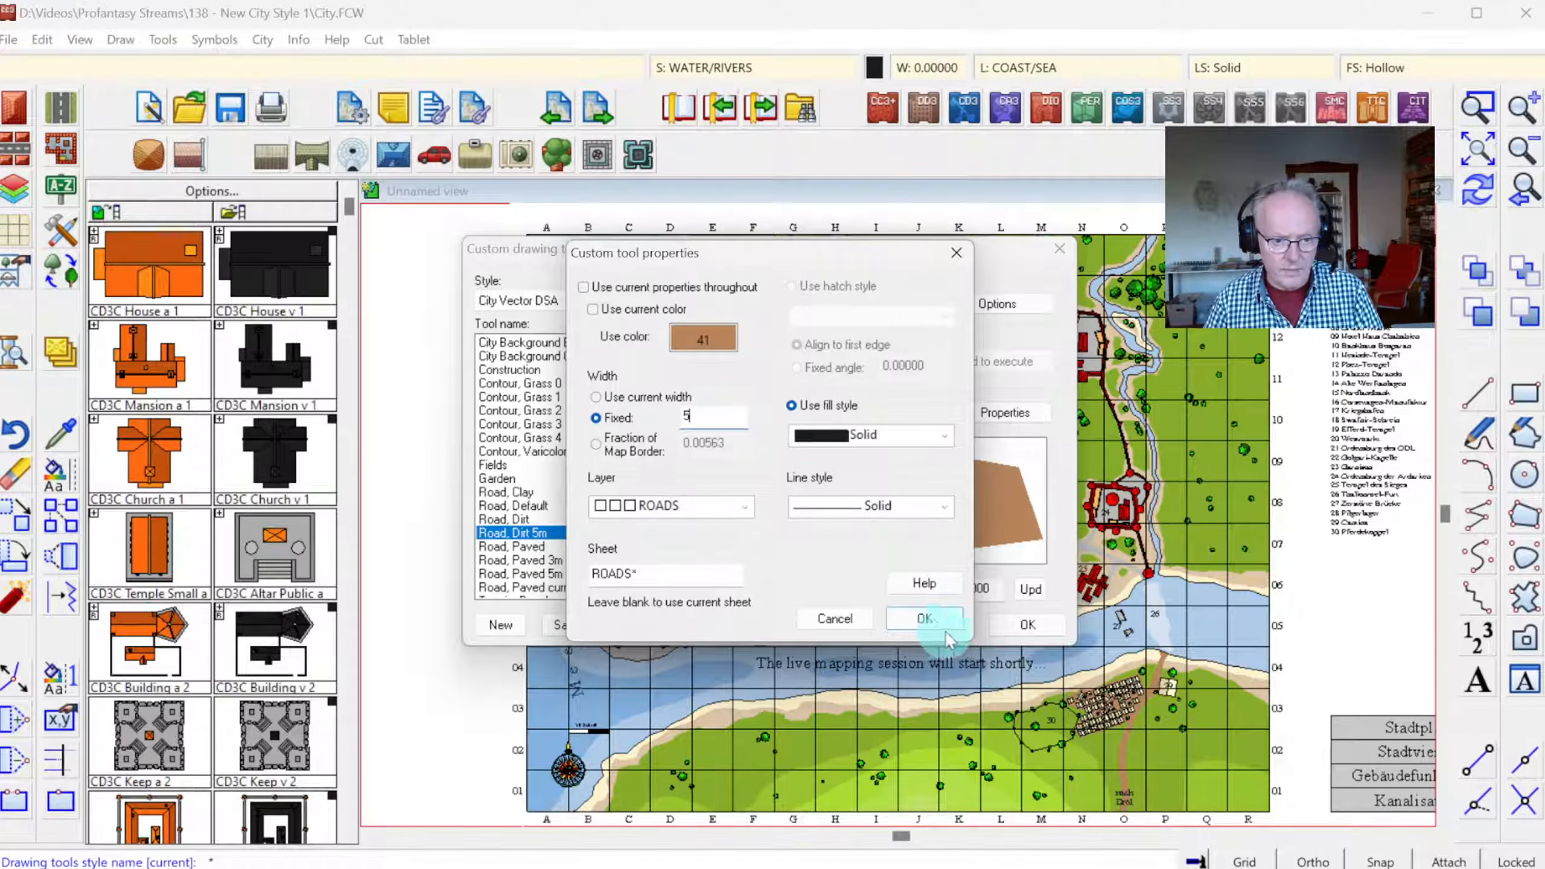
click(924, 619)
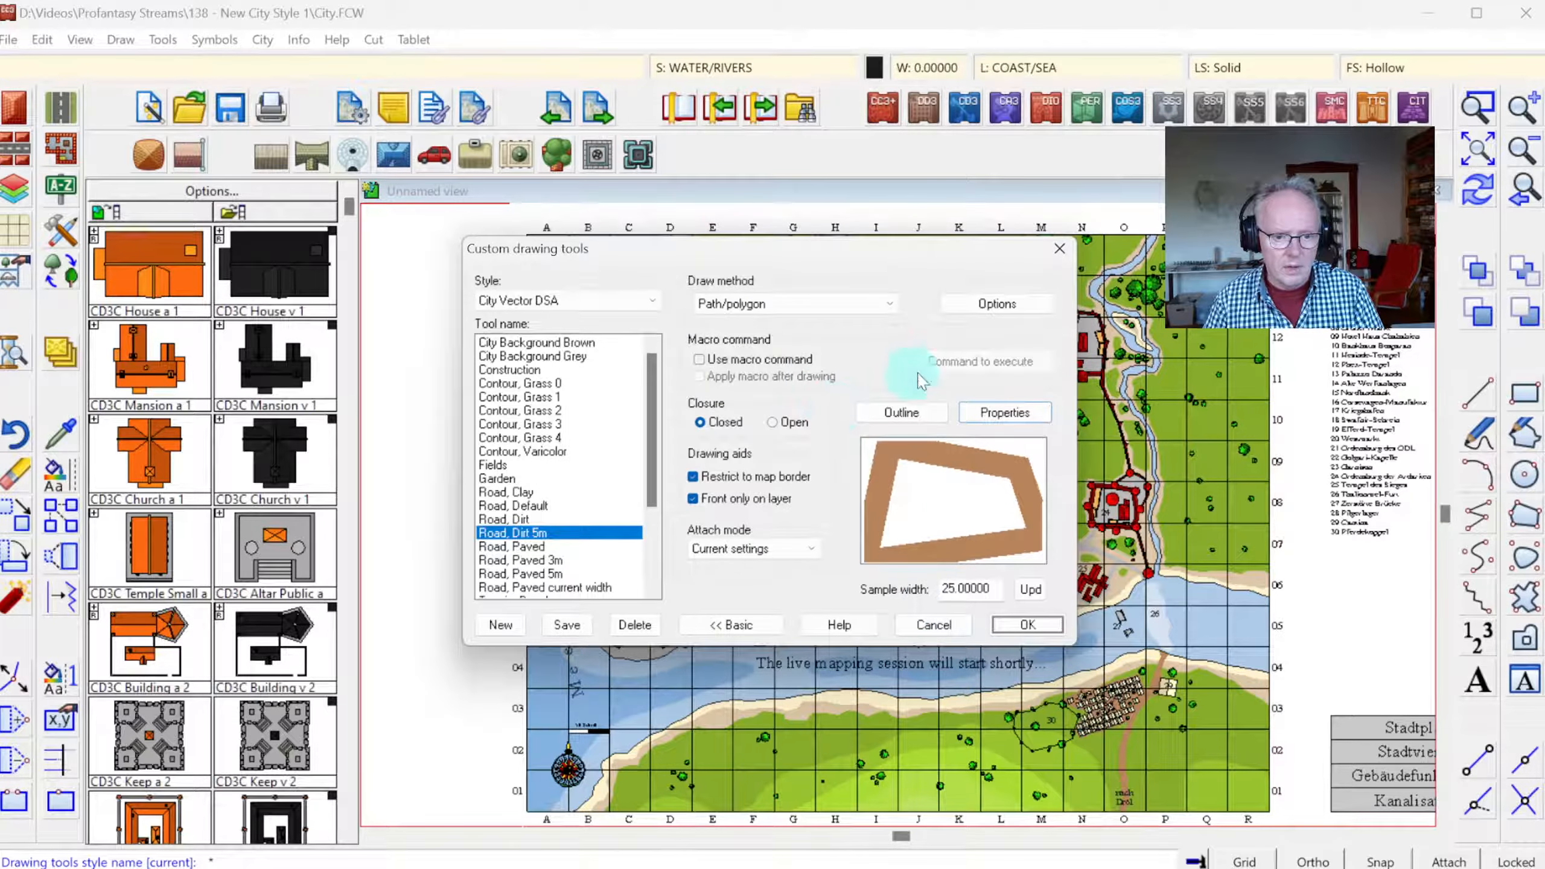
click(773, 422)
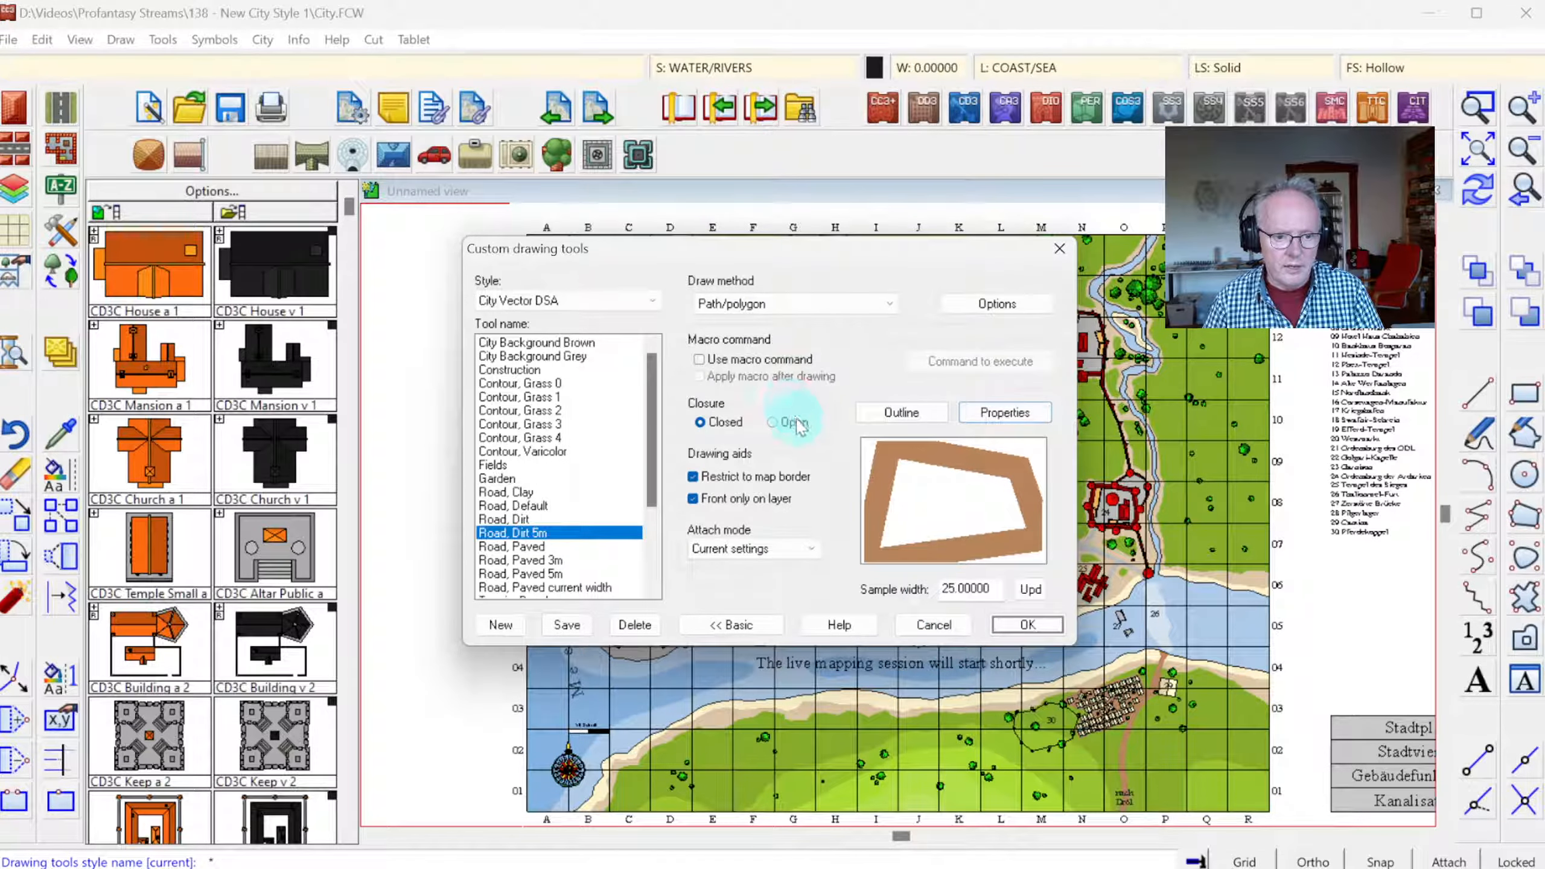
click(567, 625)
- Create a tool named Road, Dirt 3m from Road, Dirt 5m and save it with a fixed width of 3
click(723, 436)
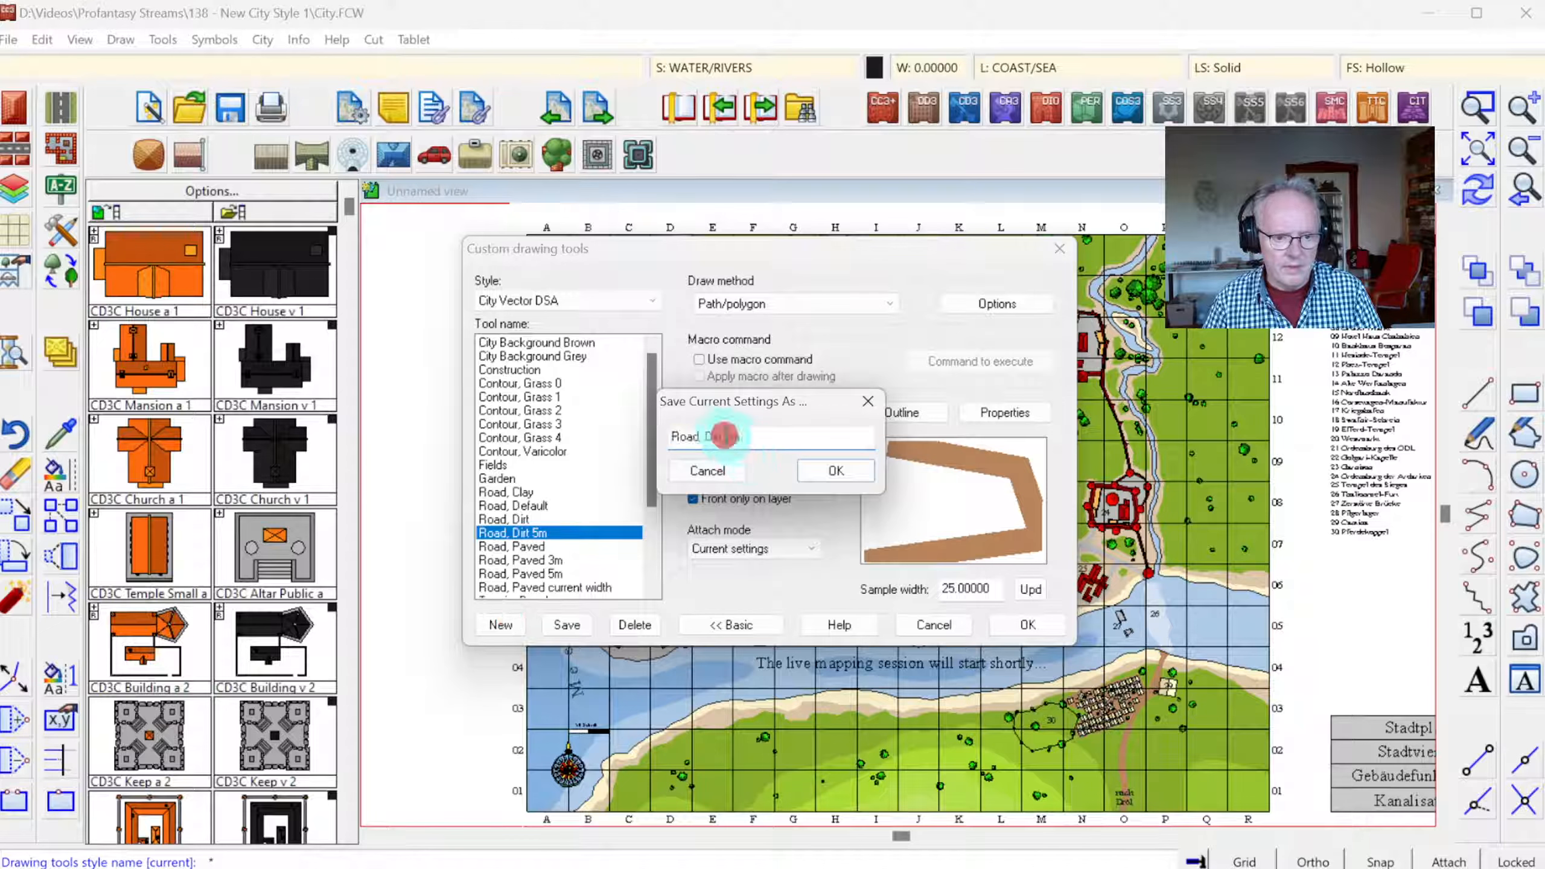
text(2)
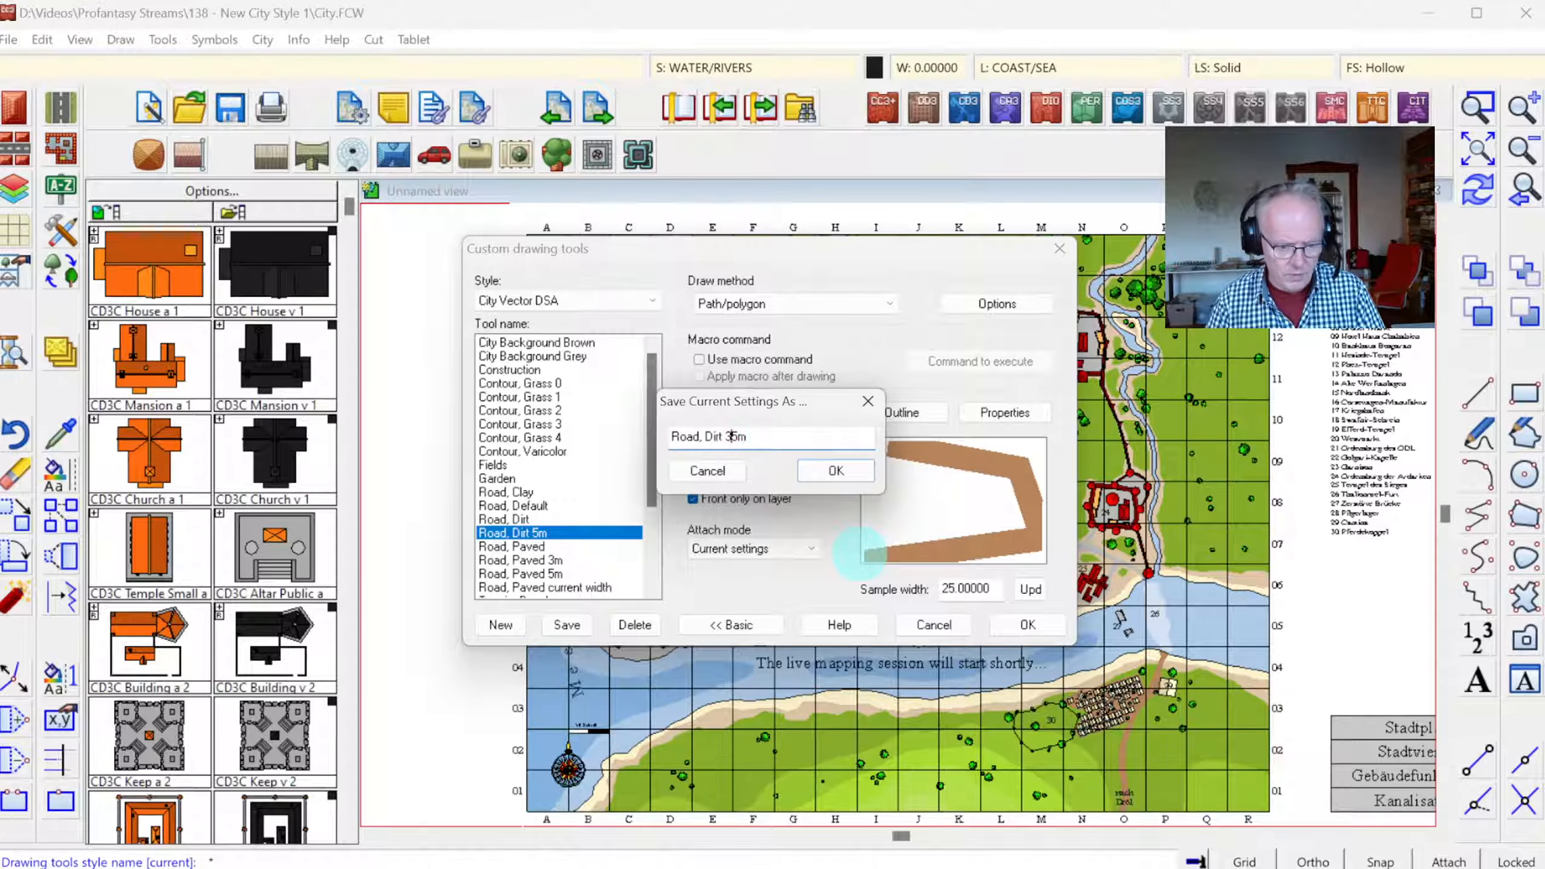
text(3)
key(Return)
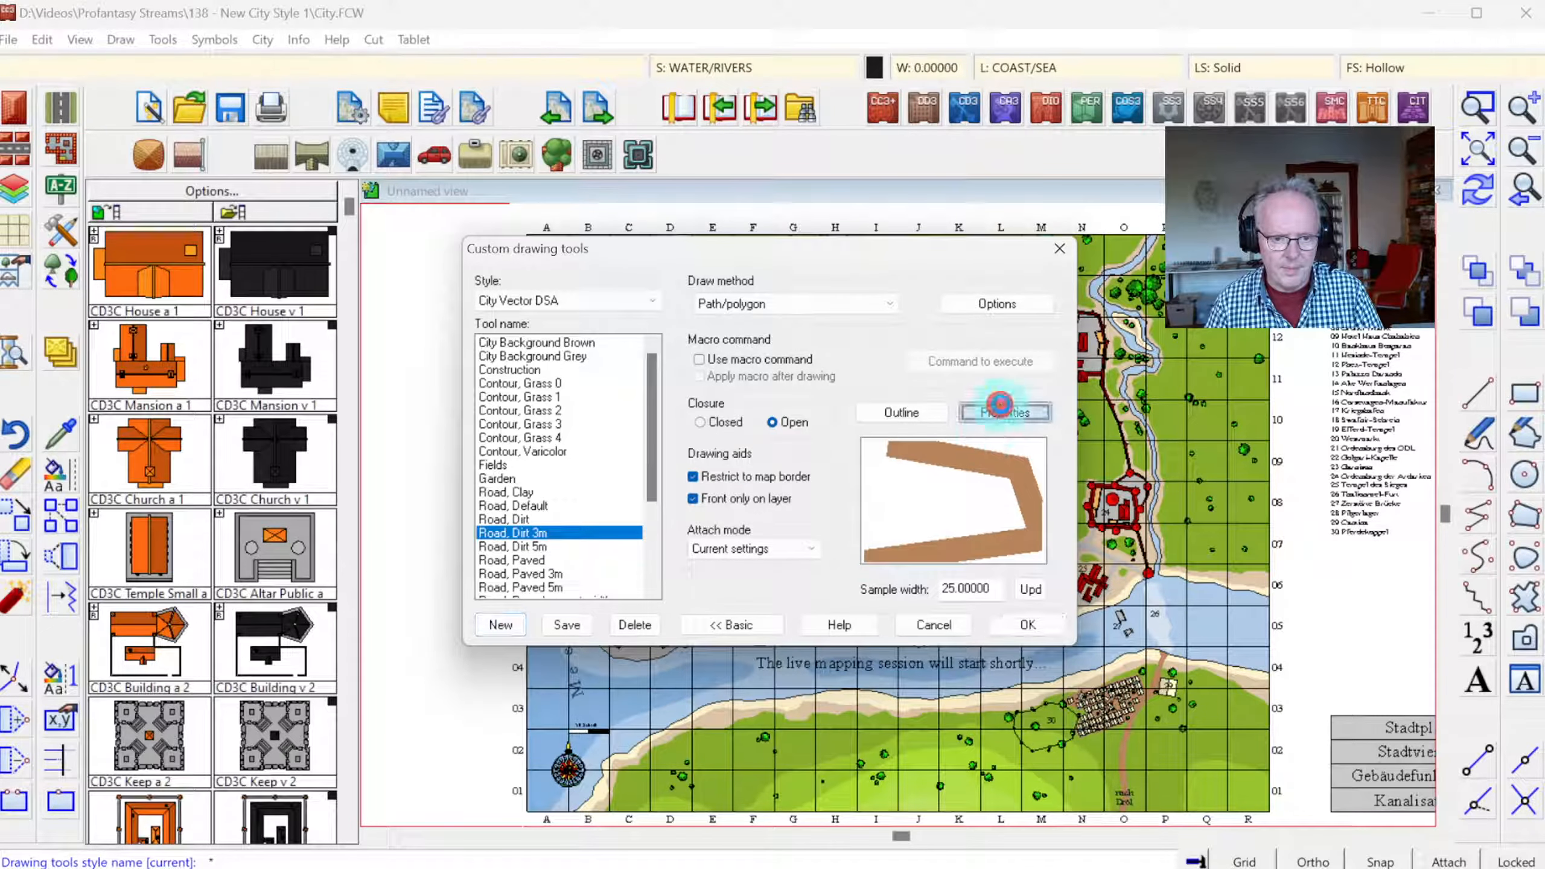
click(1003, 411)
double_click(706, 416)
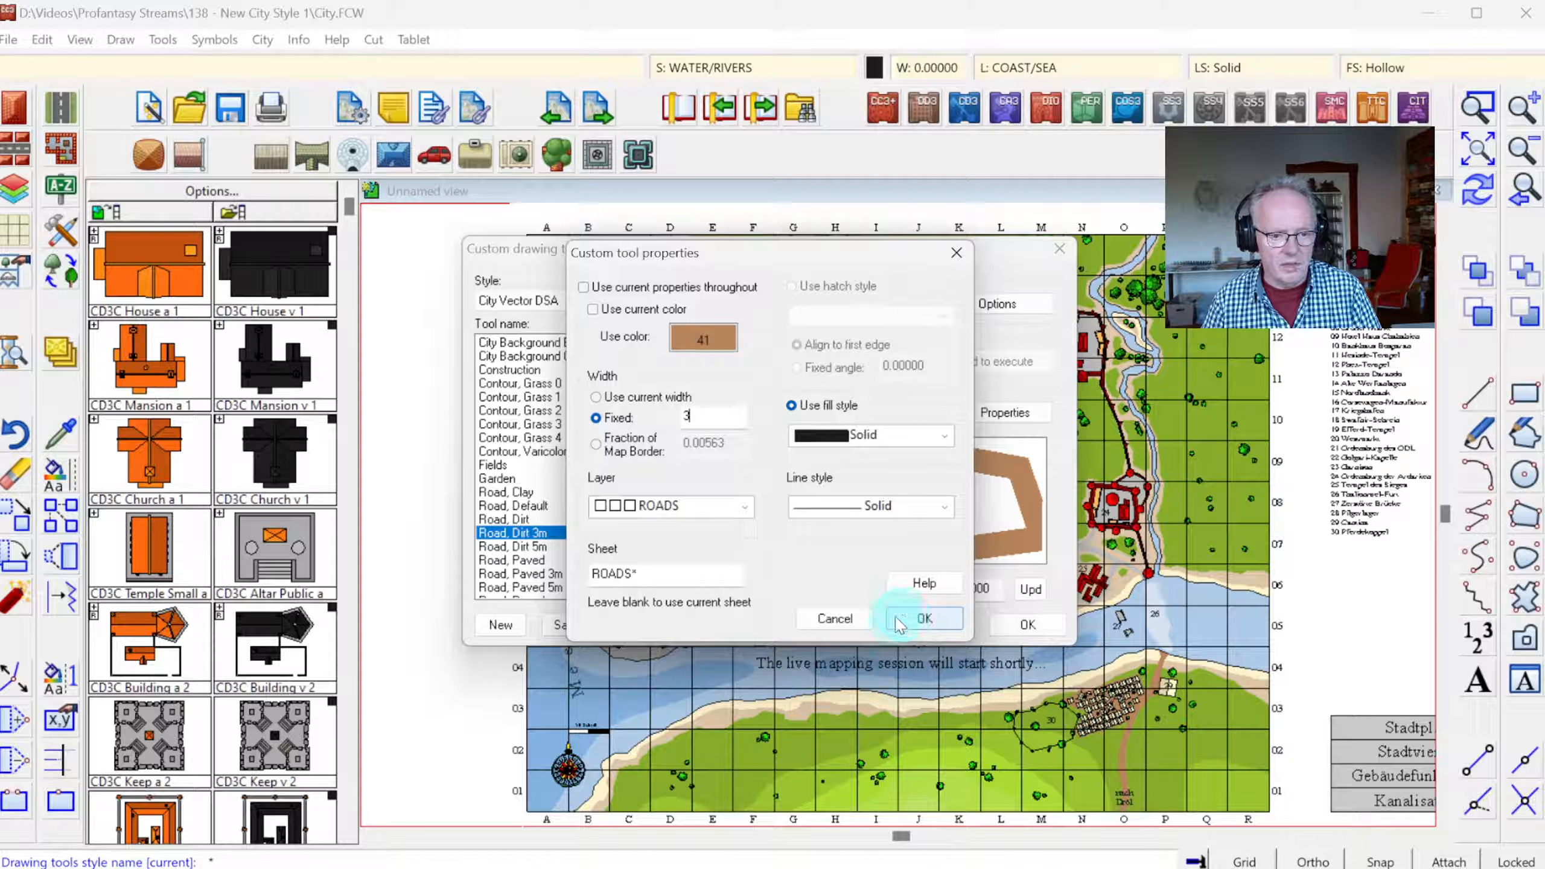
click(900, 622)
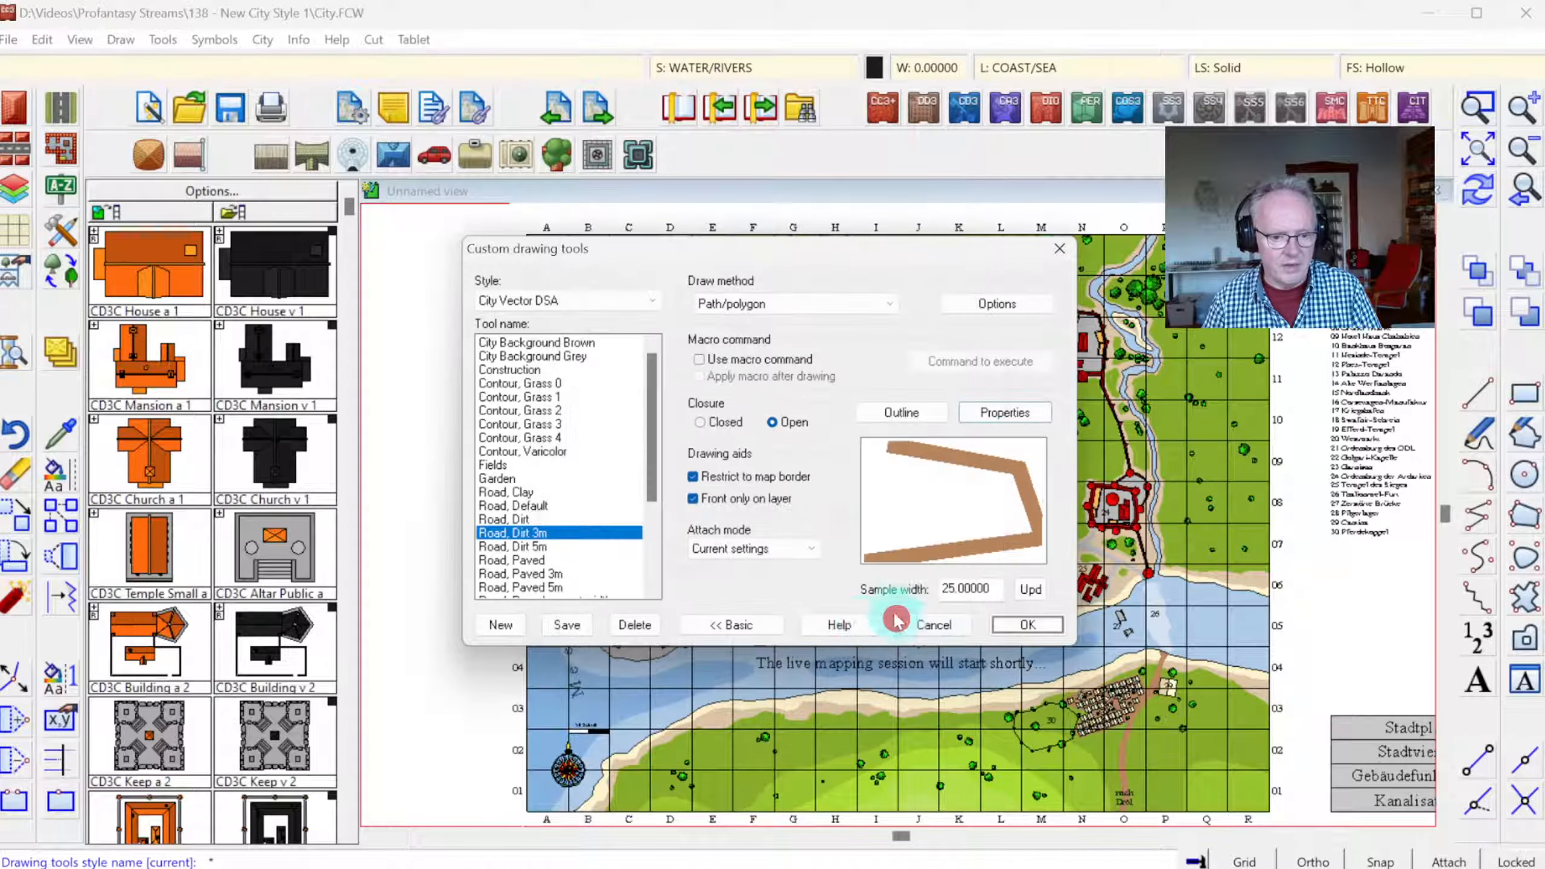
click(567, 628)
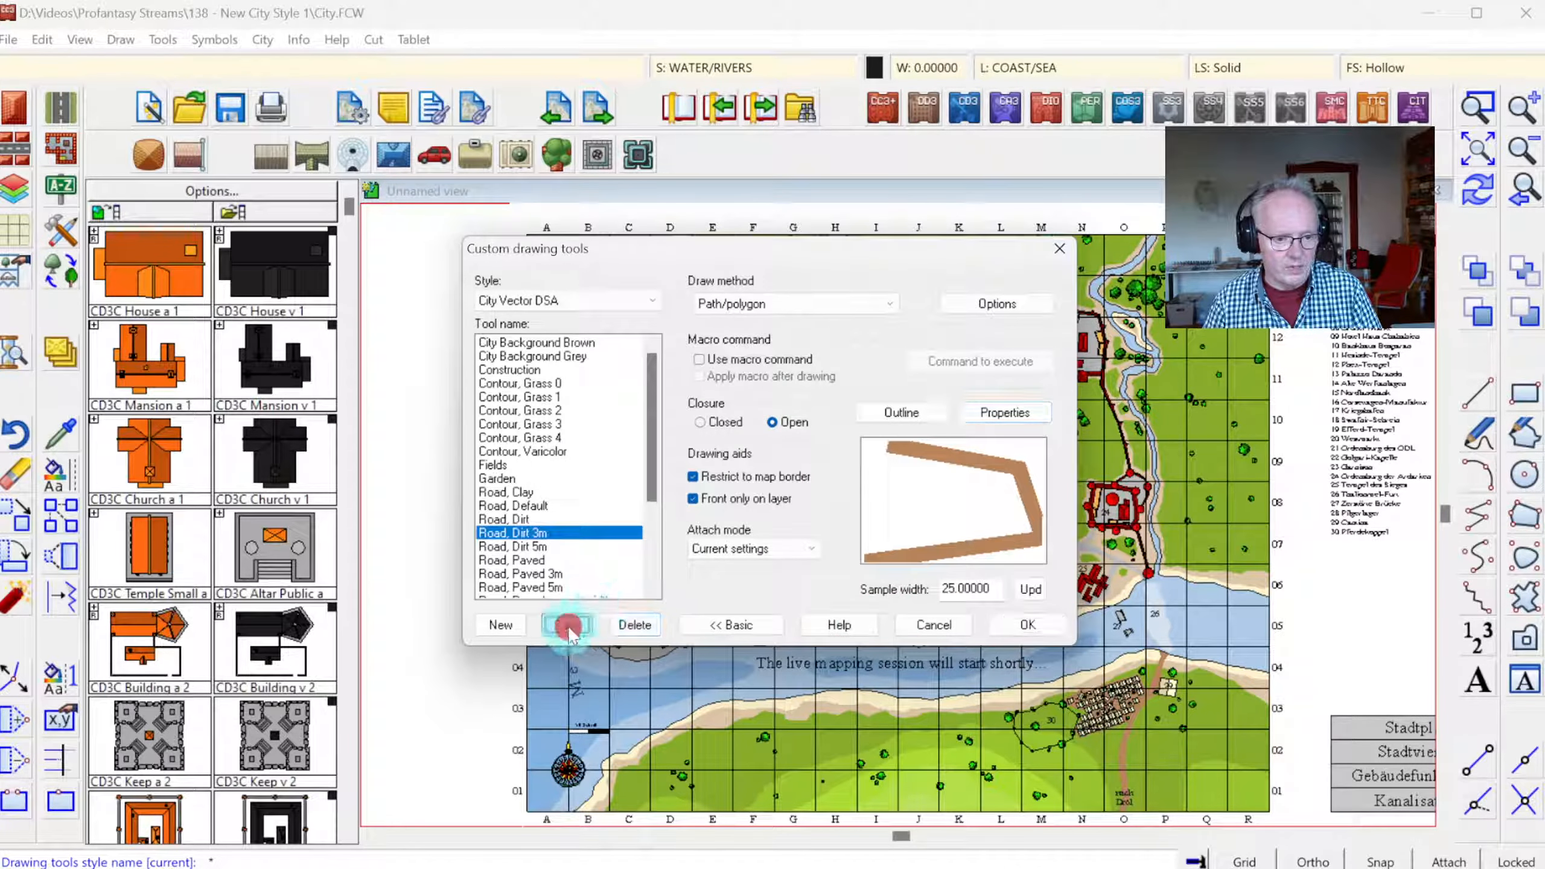
- Create a tool named Road, Dirt current width from Road, Dirt 3m, make it use the current width, and save it
click(494, 623)
double_click(743, 435)
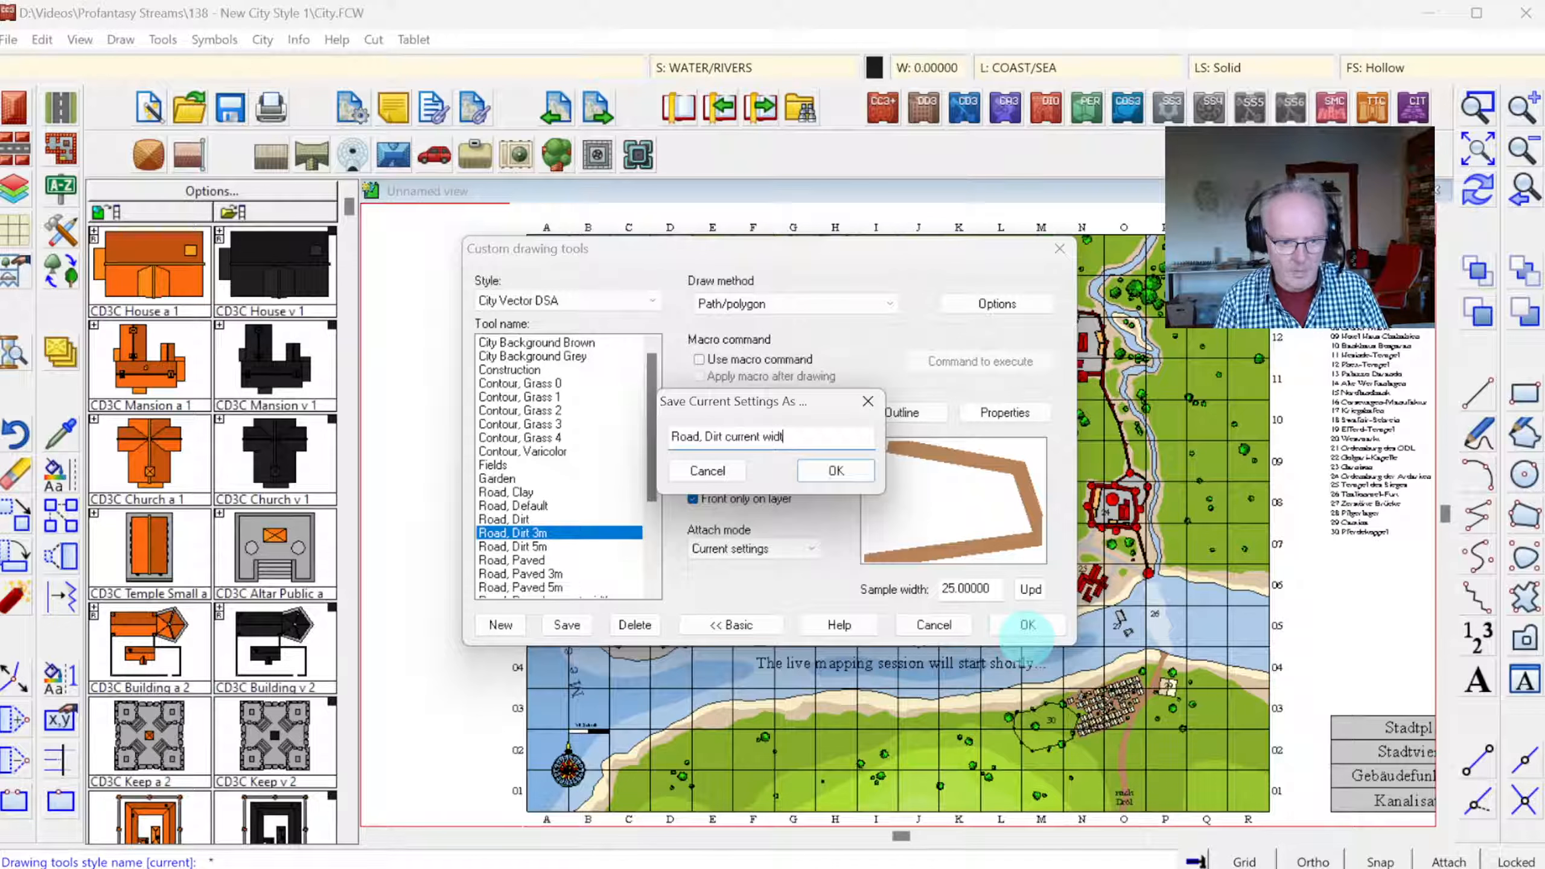
text(current width)
key(Return)
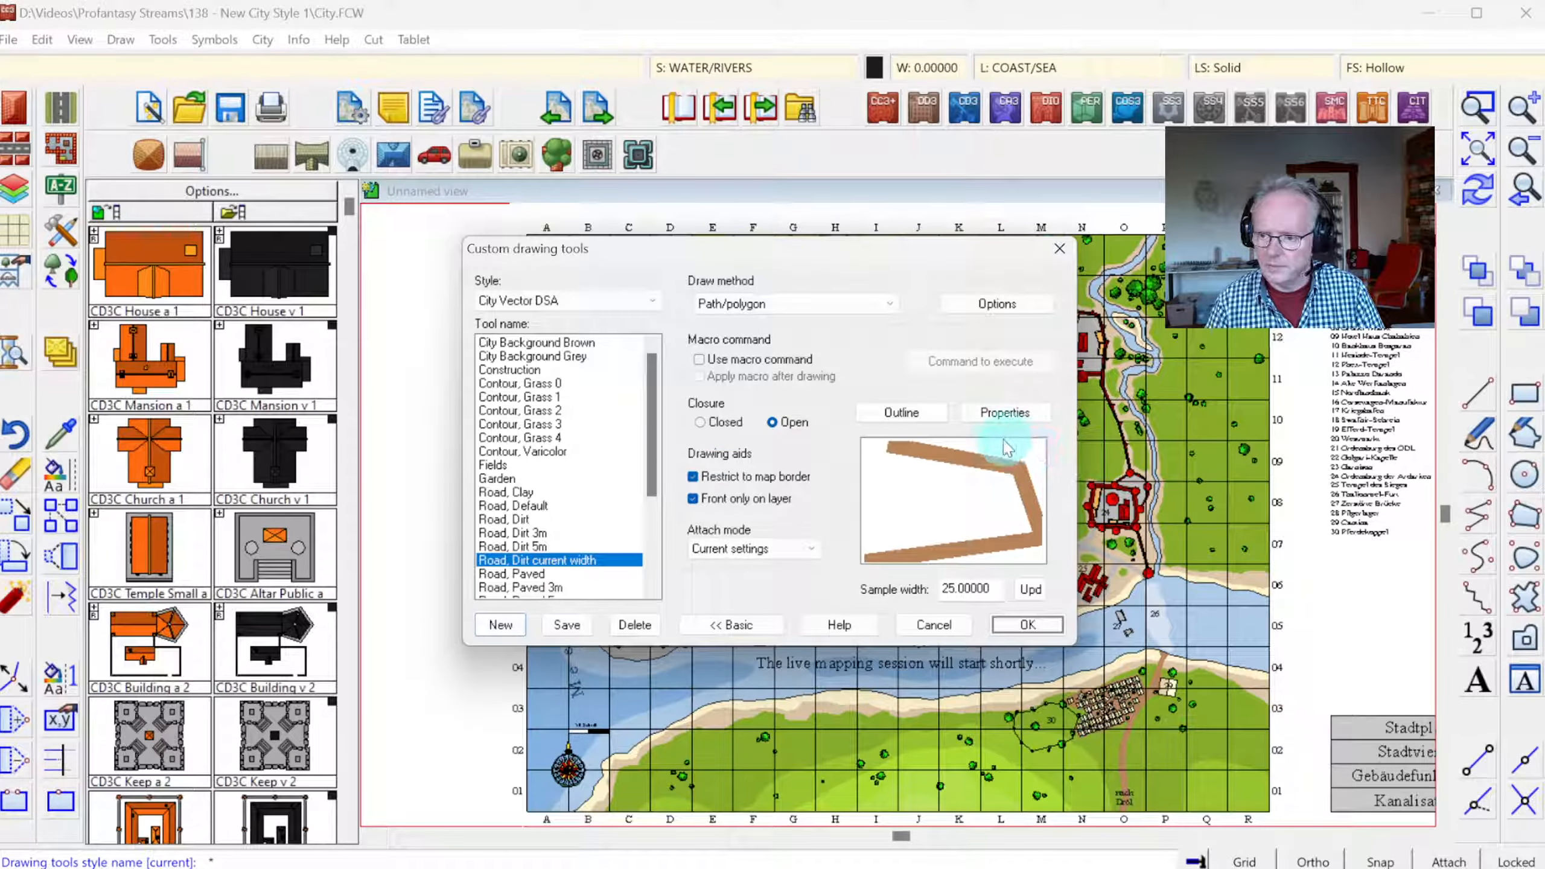
click(990, 410)
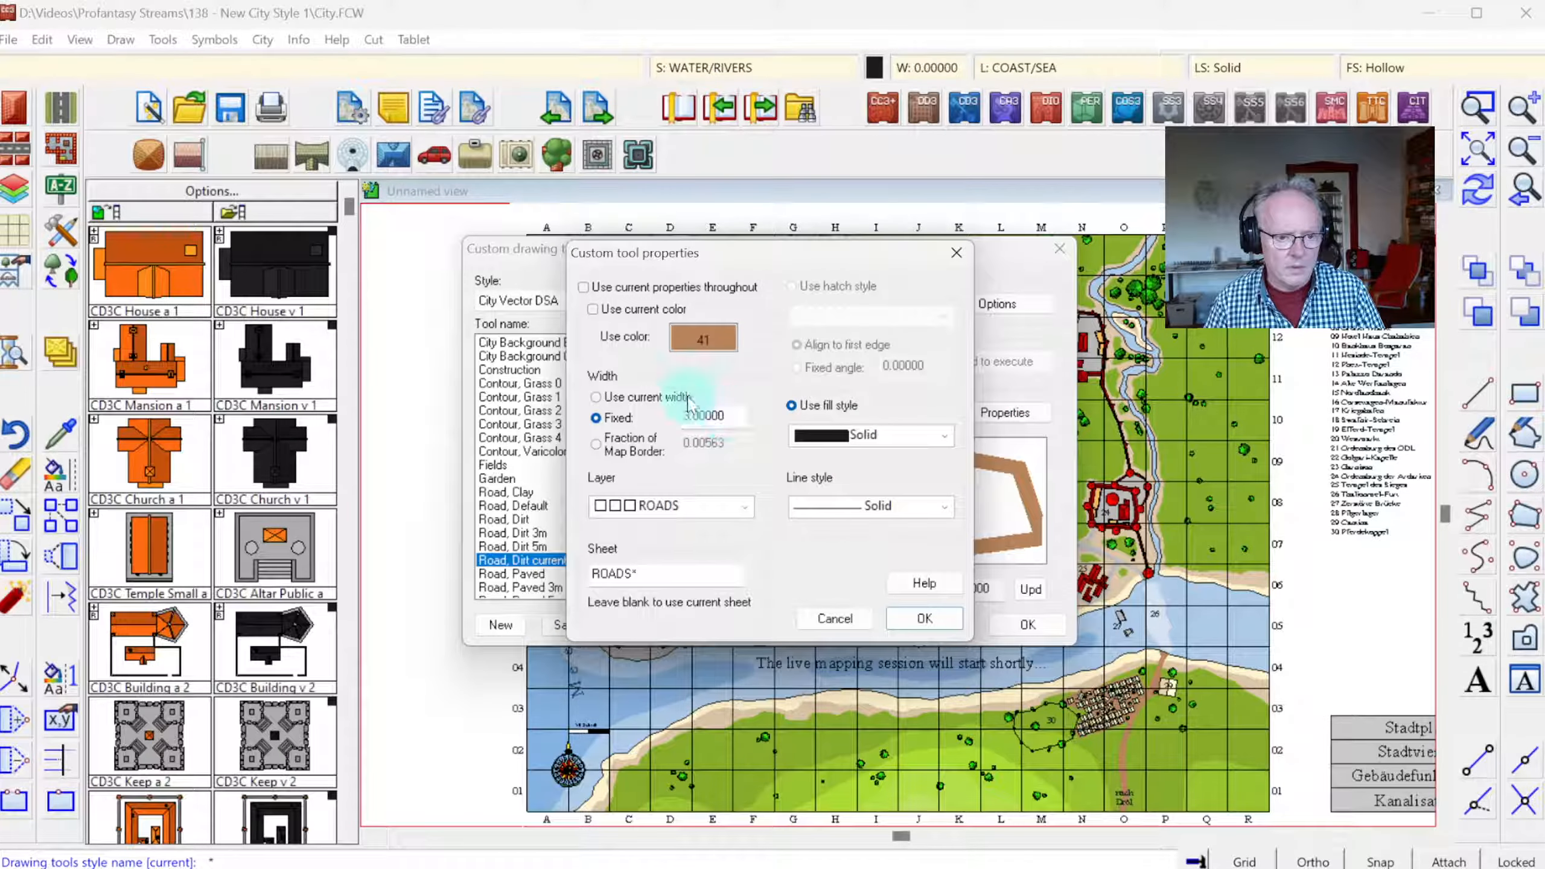
click(633, 397)
click(925, 619)
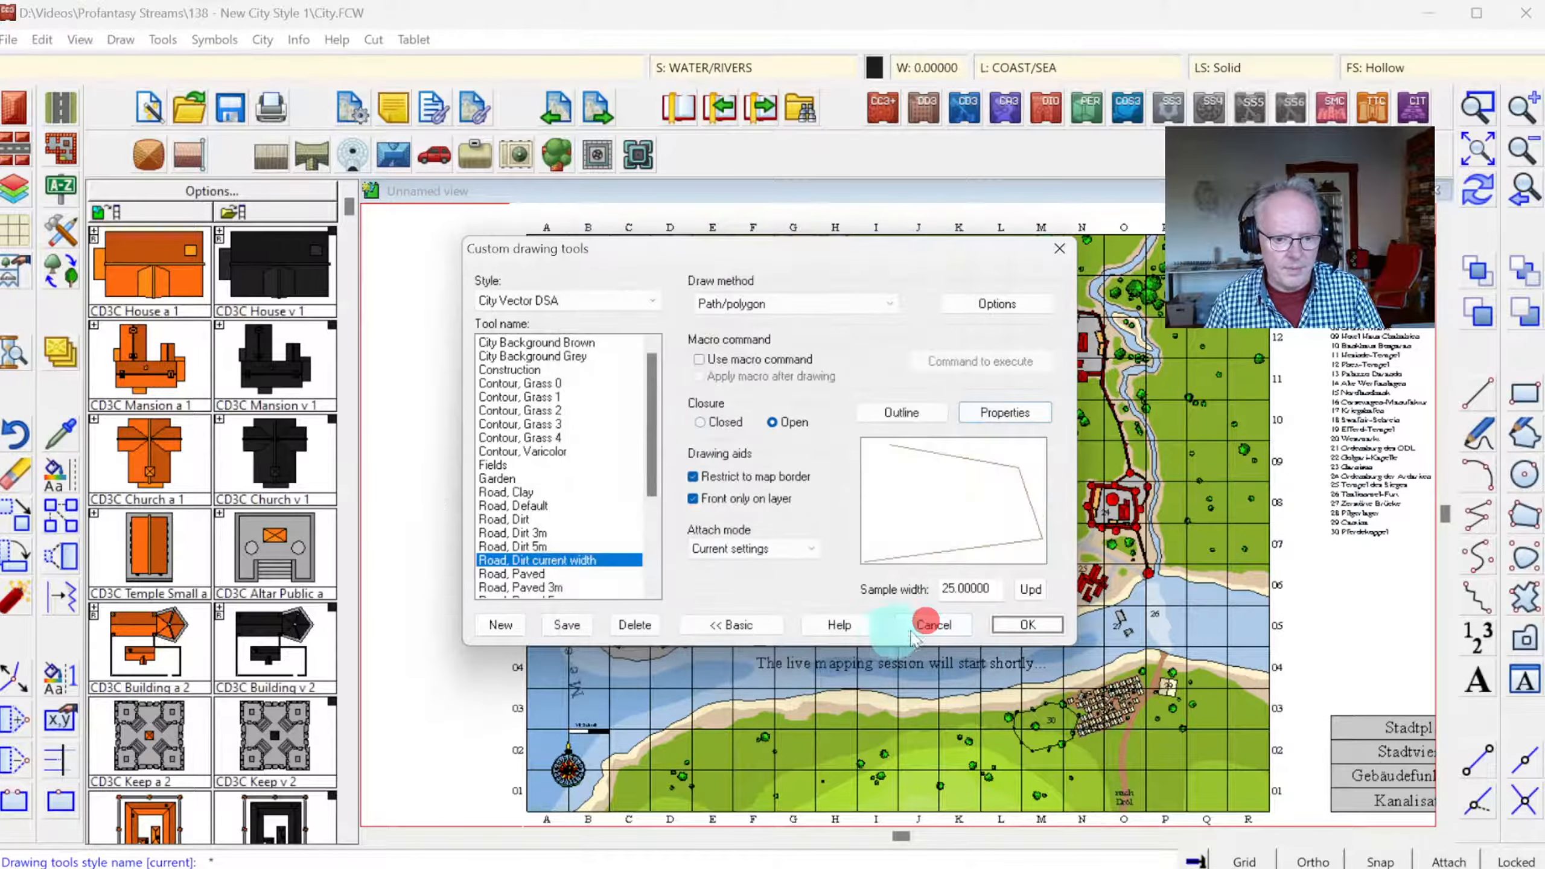
click(565, 624)
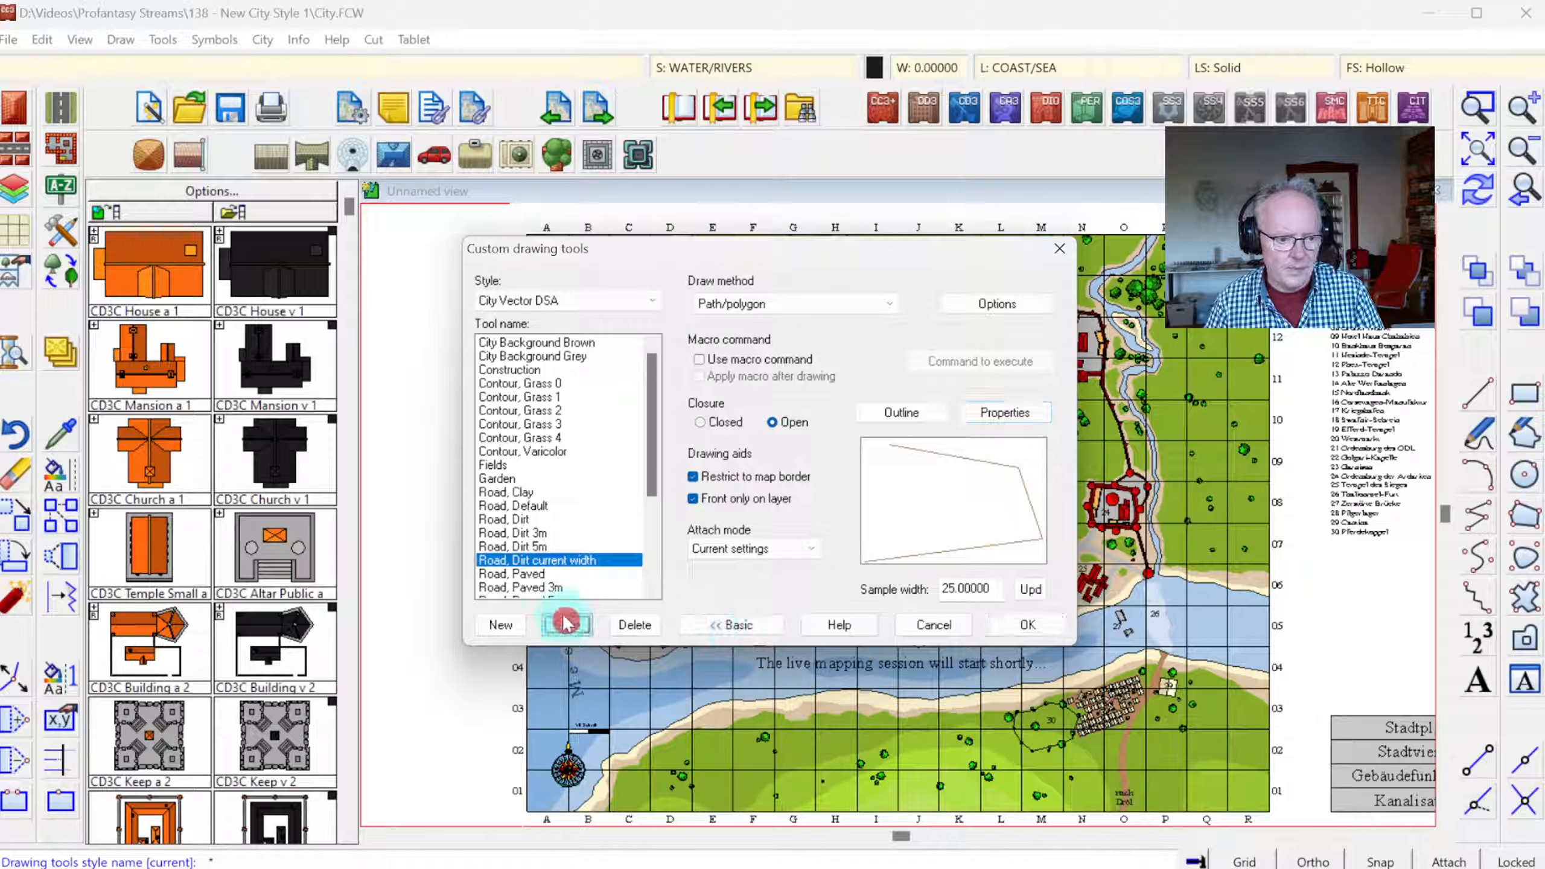
- Create a new tool named Road, Clay 5m from the Road, Clay tool
click(512, 492)
click(500, 624)
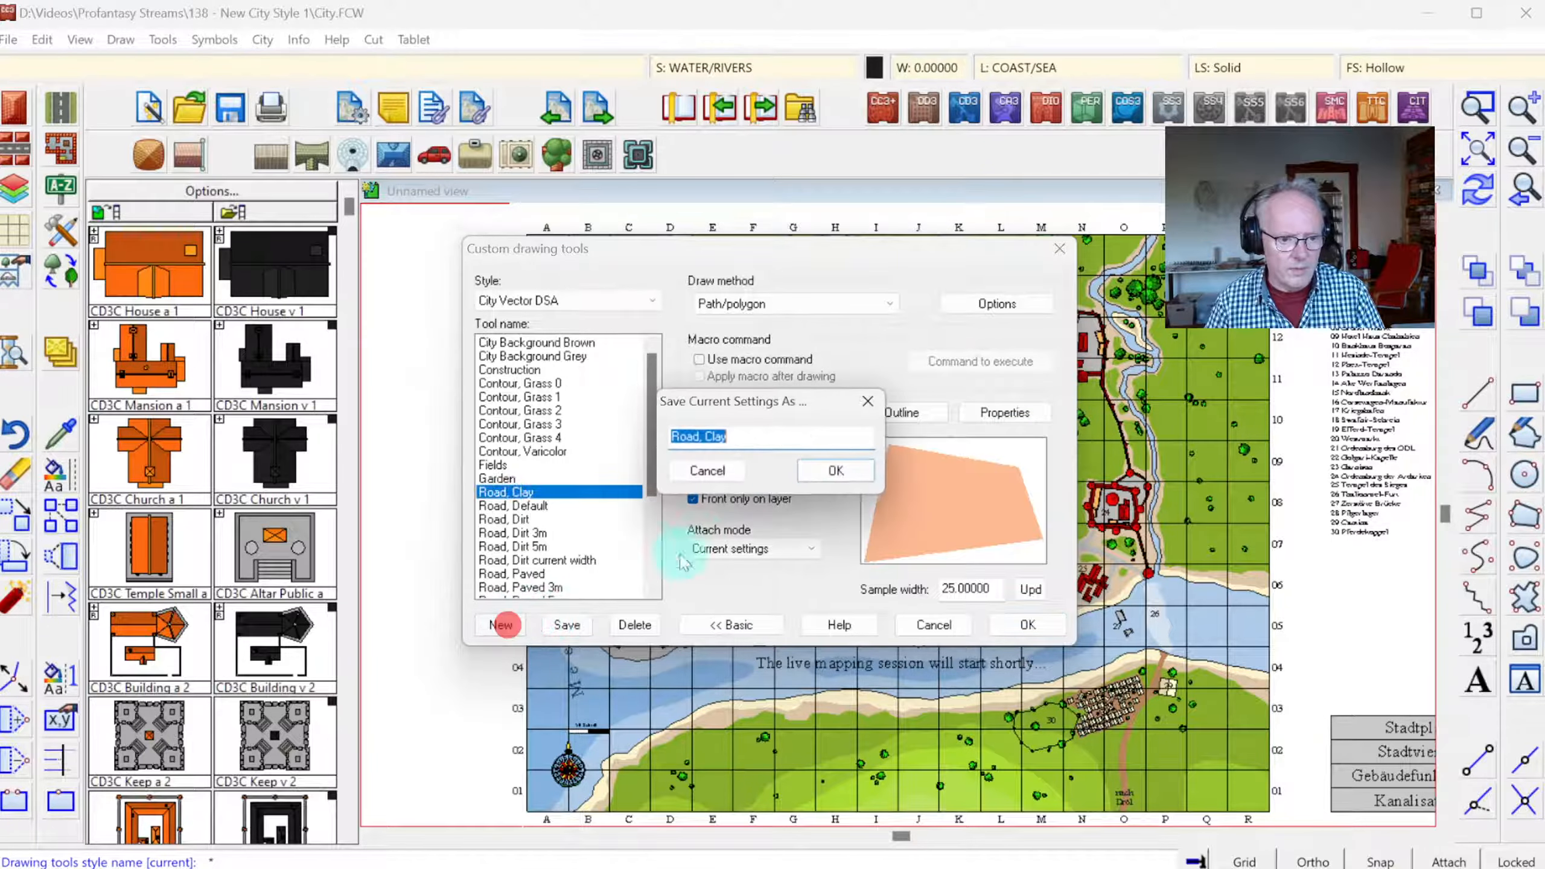
click(754, 444)
text(5m)
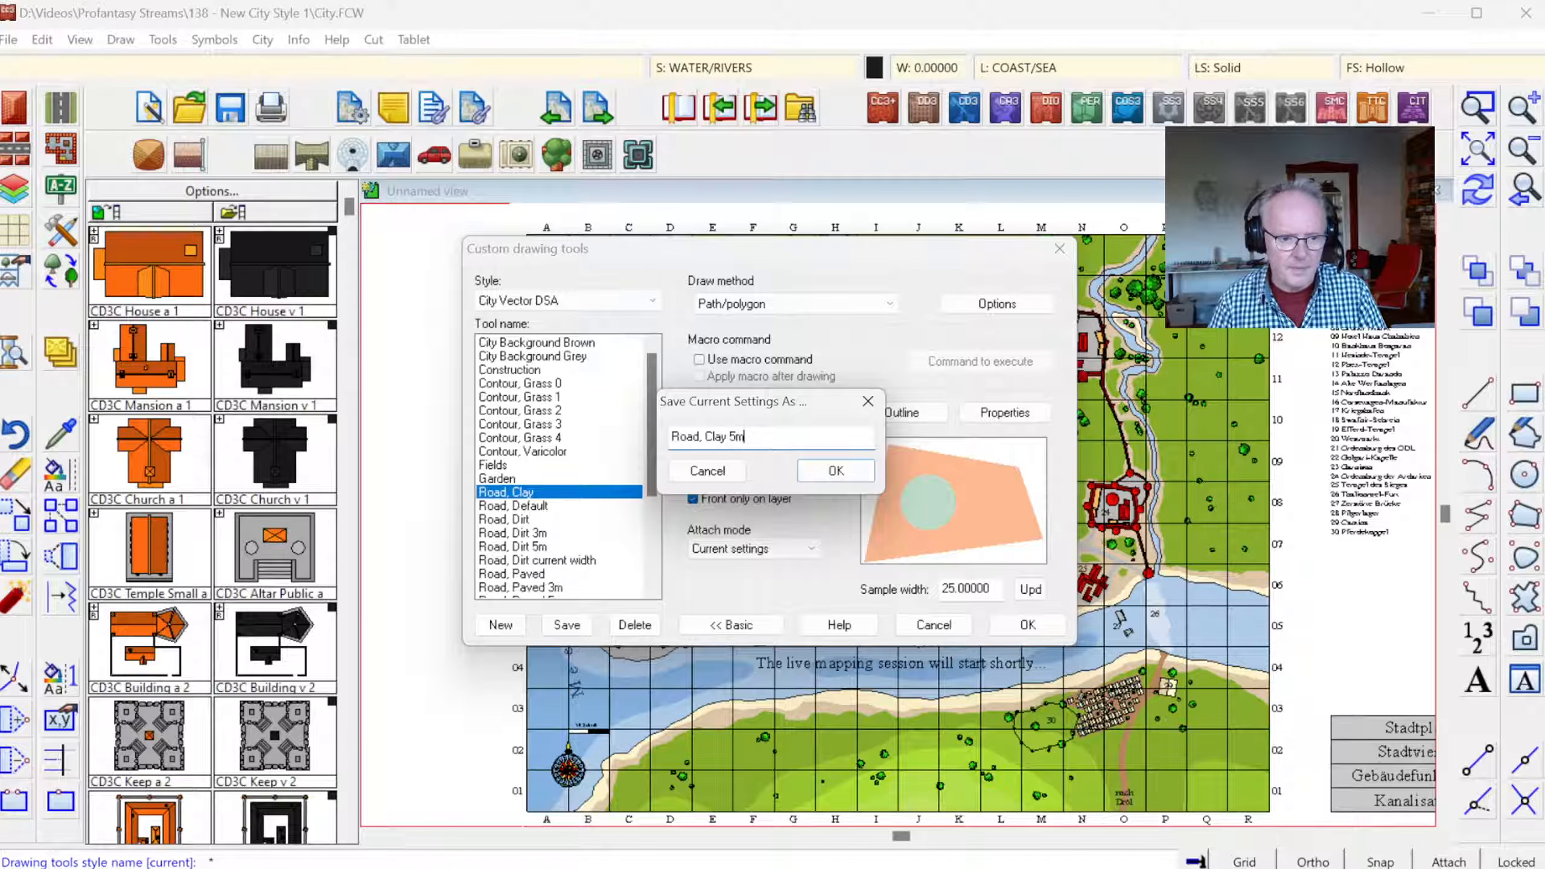
key(Return)
- Set the Road, Clay 5m tool's fixed width to 5, make its closure open, and save the tool
click(1002, 412)
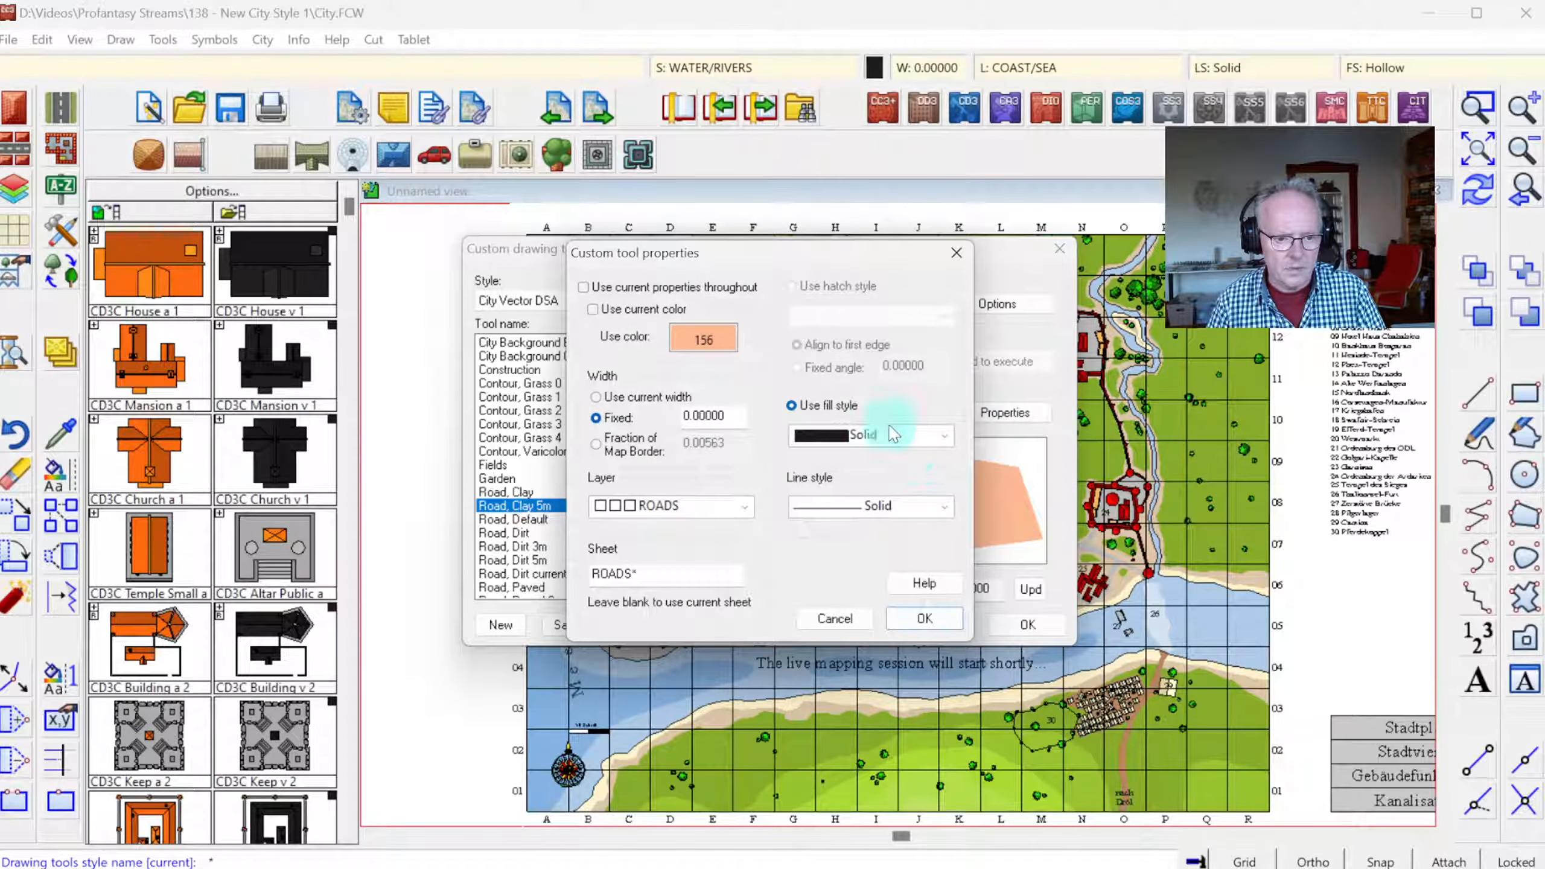
click(724, 423)
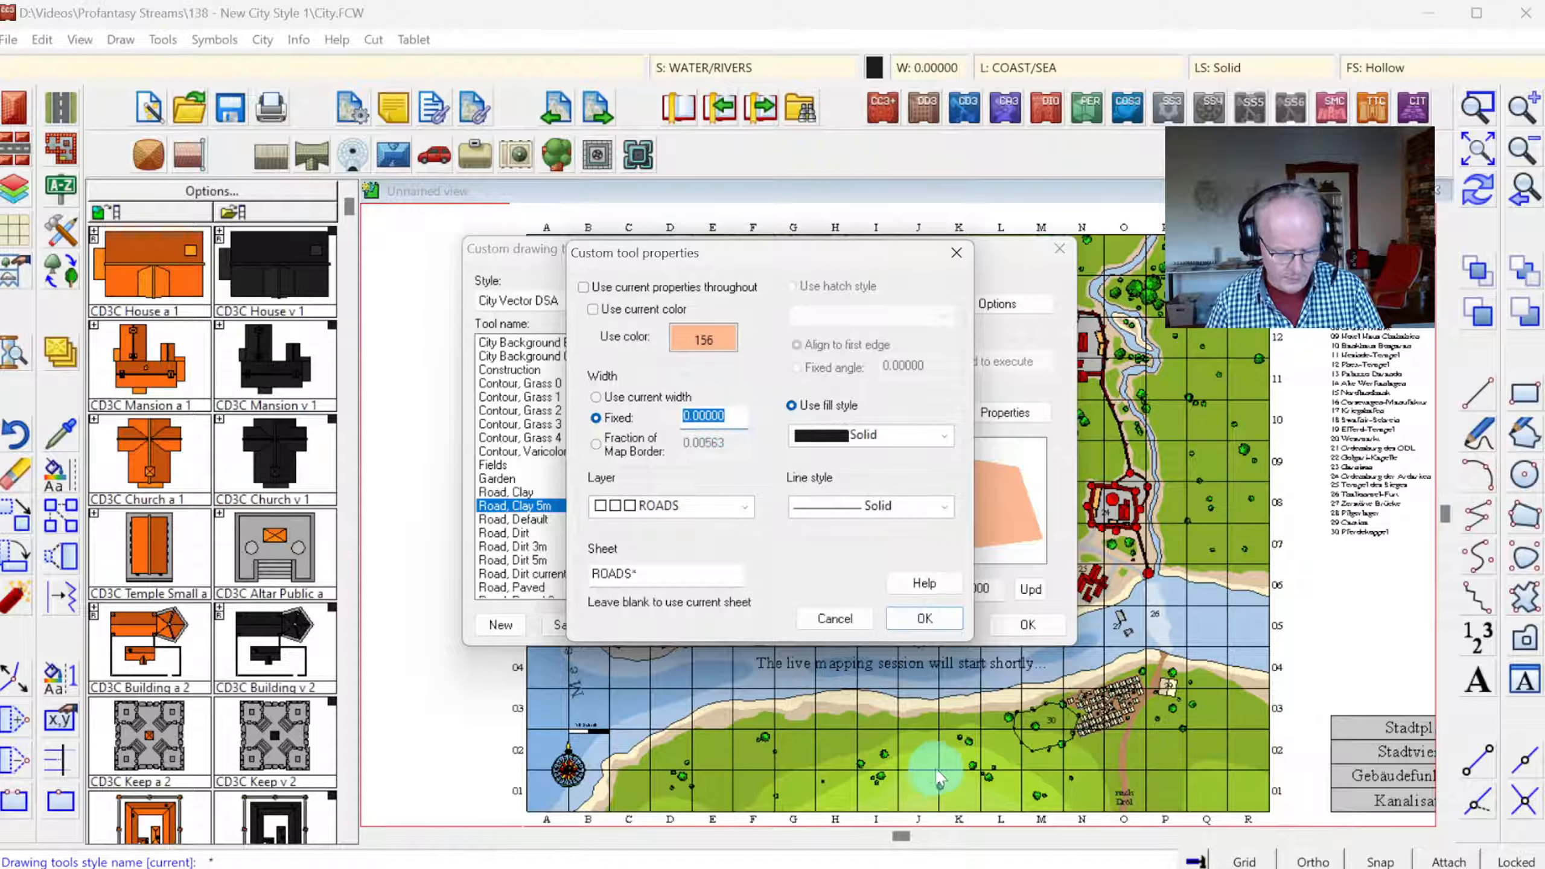
text(5)
click(925, 616)
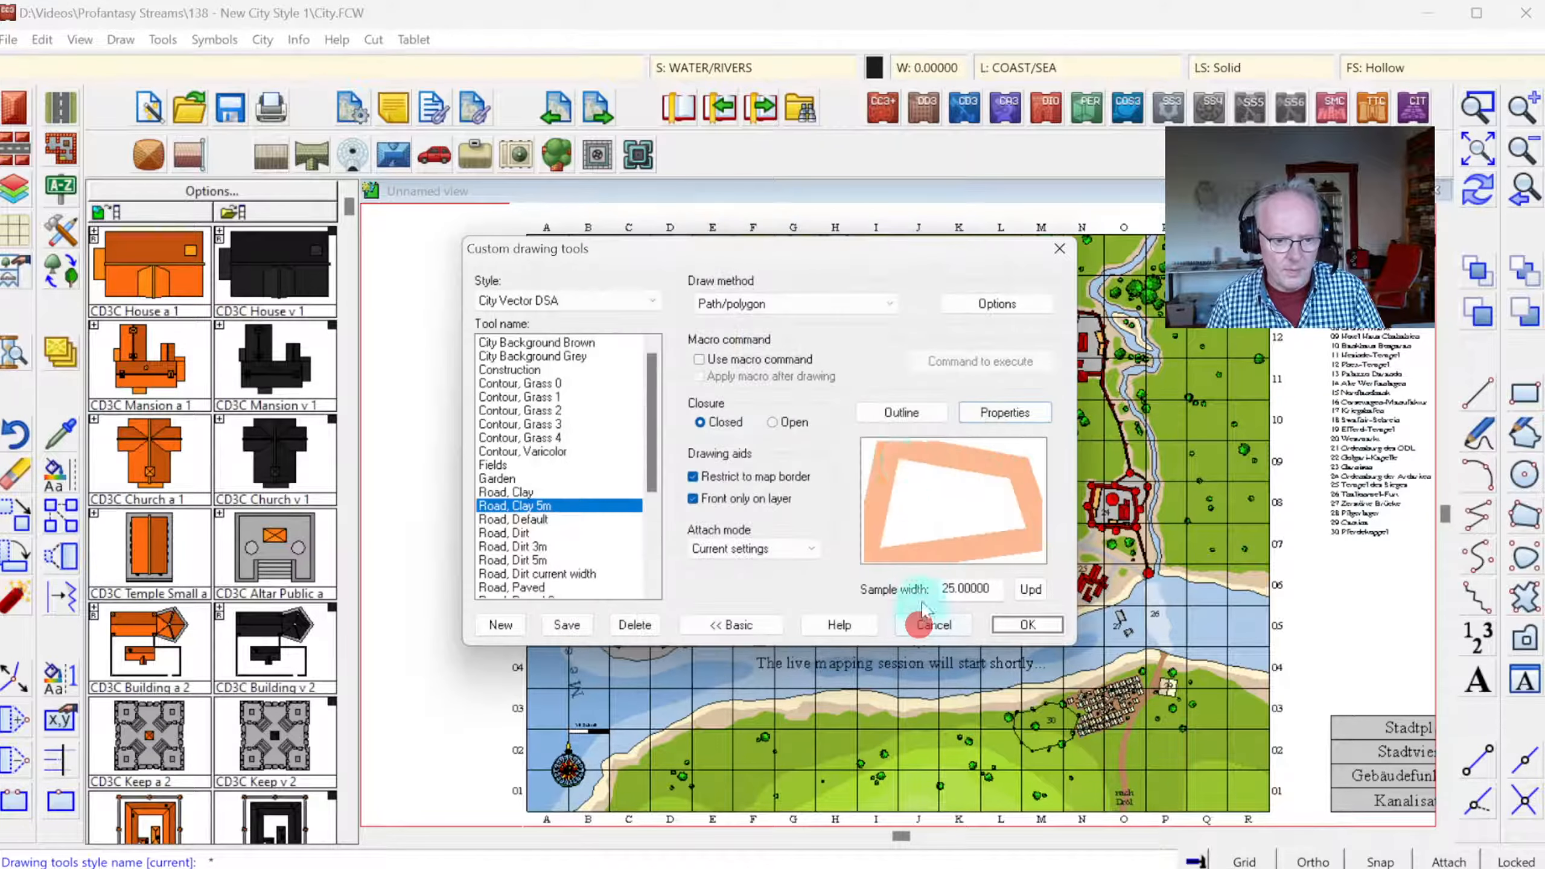
click(782, 420)
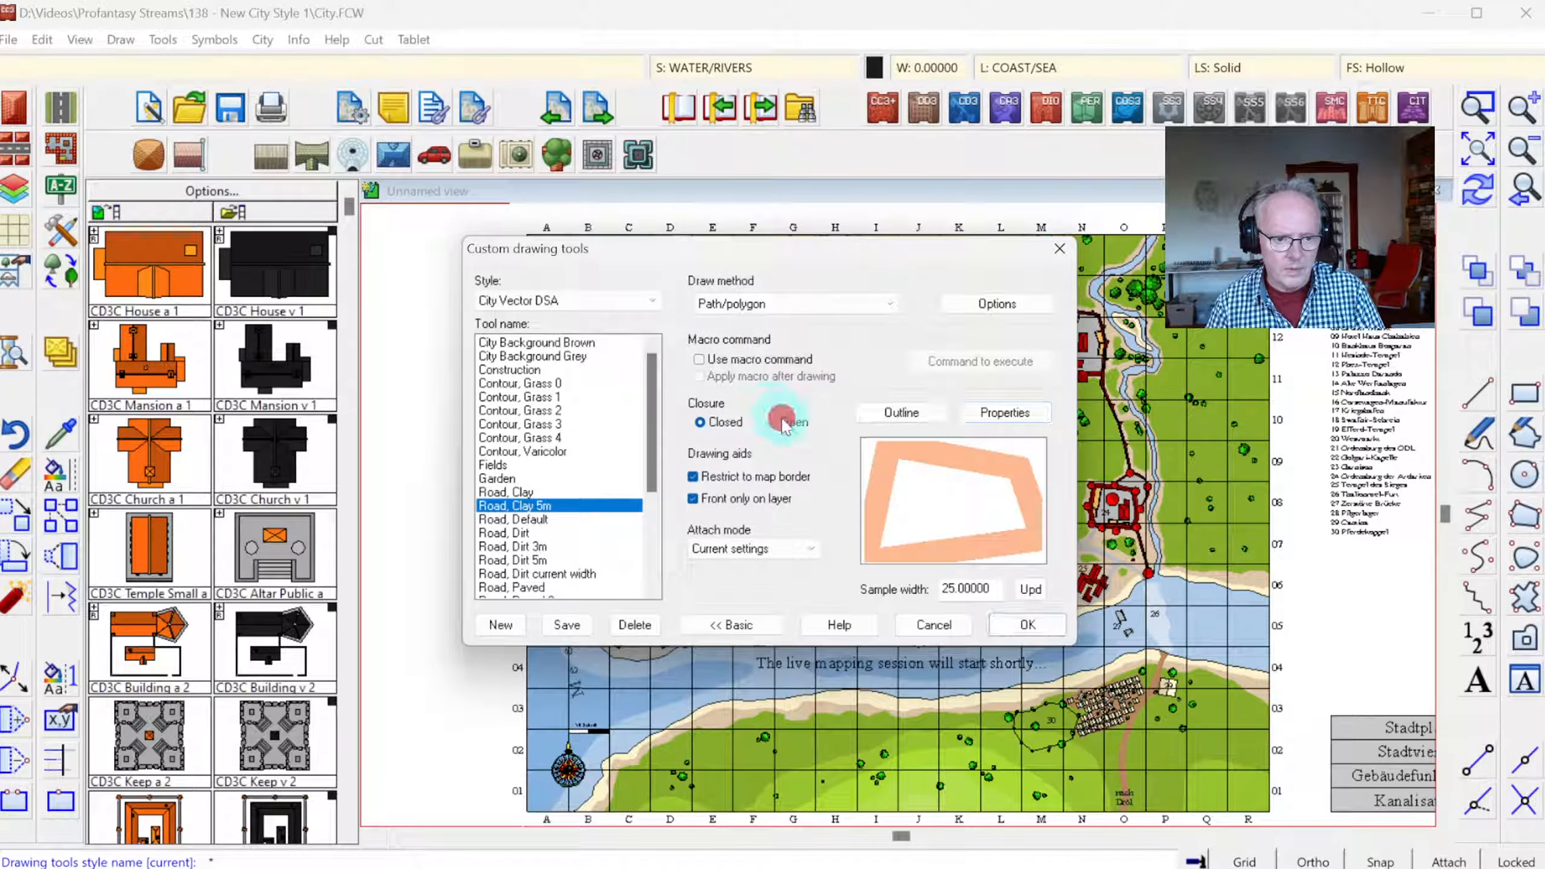
click(566, 625)
- Create a tool named Road, Clay 3m from Road, Clay 5m and set its fixed width to 3
click(732, 437)
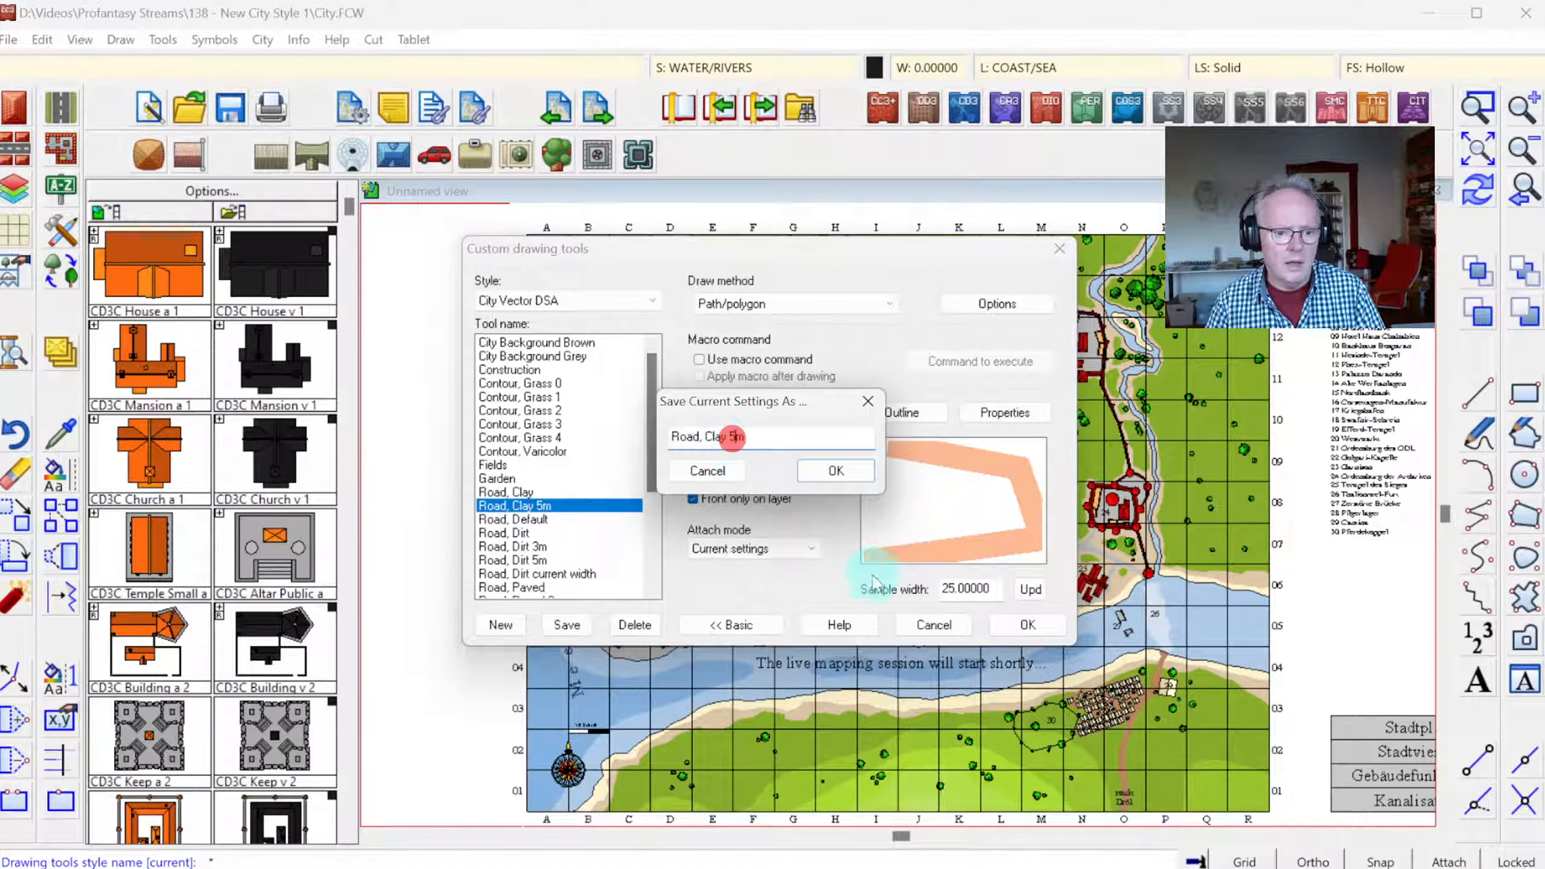
key(Return)
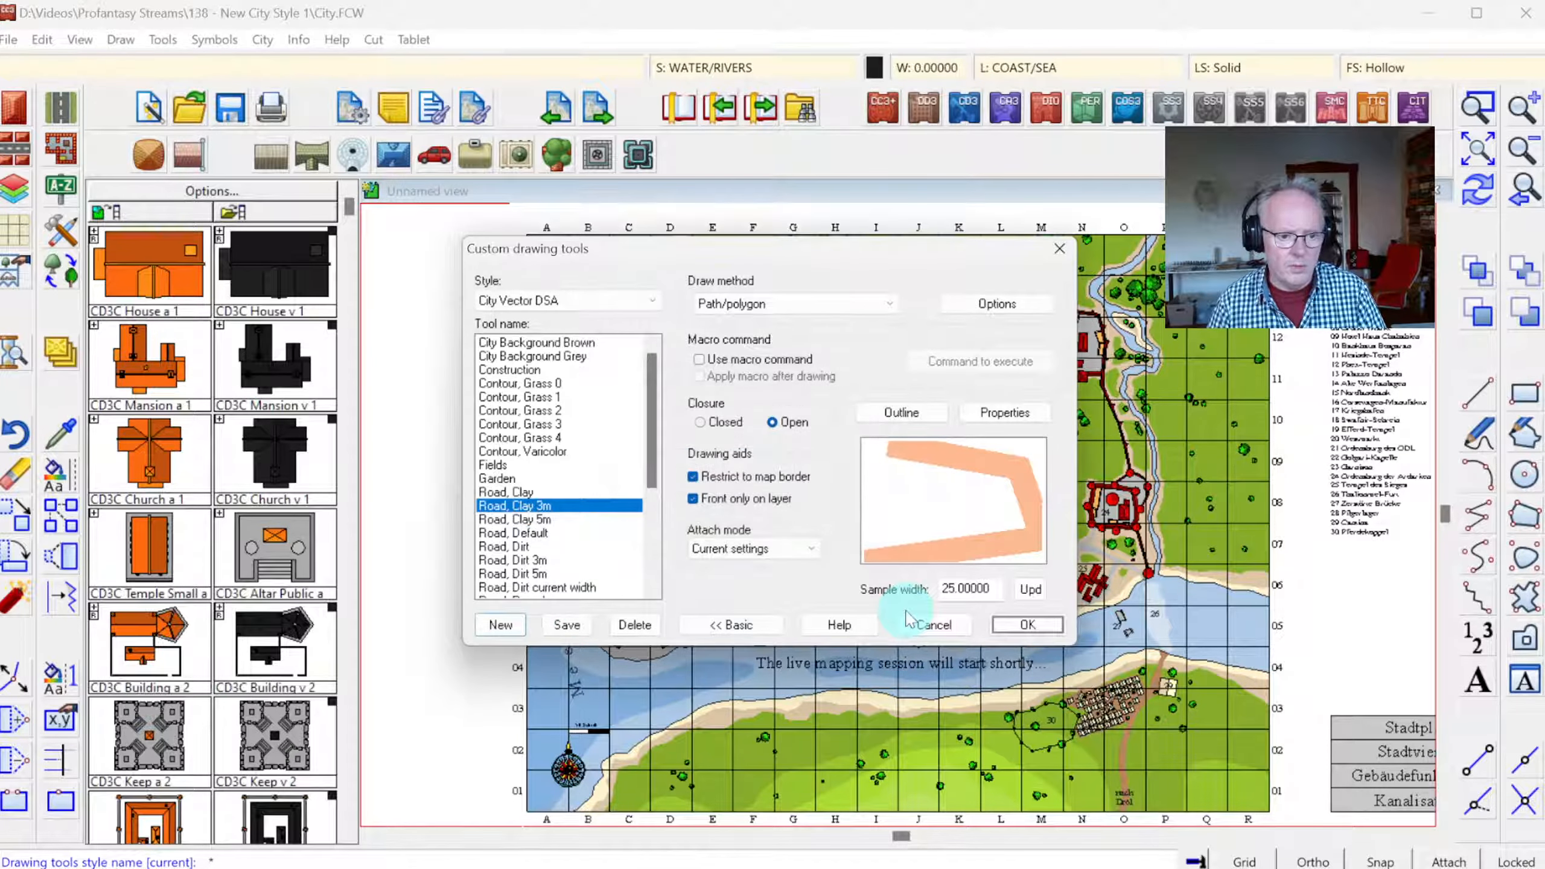
click(1025, 400)
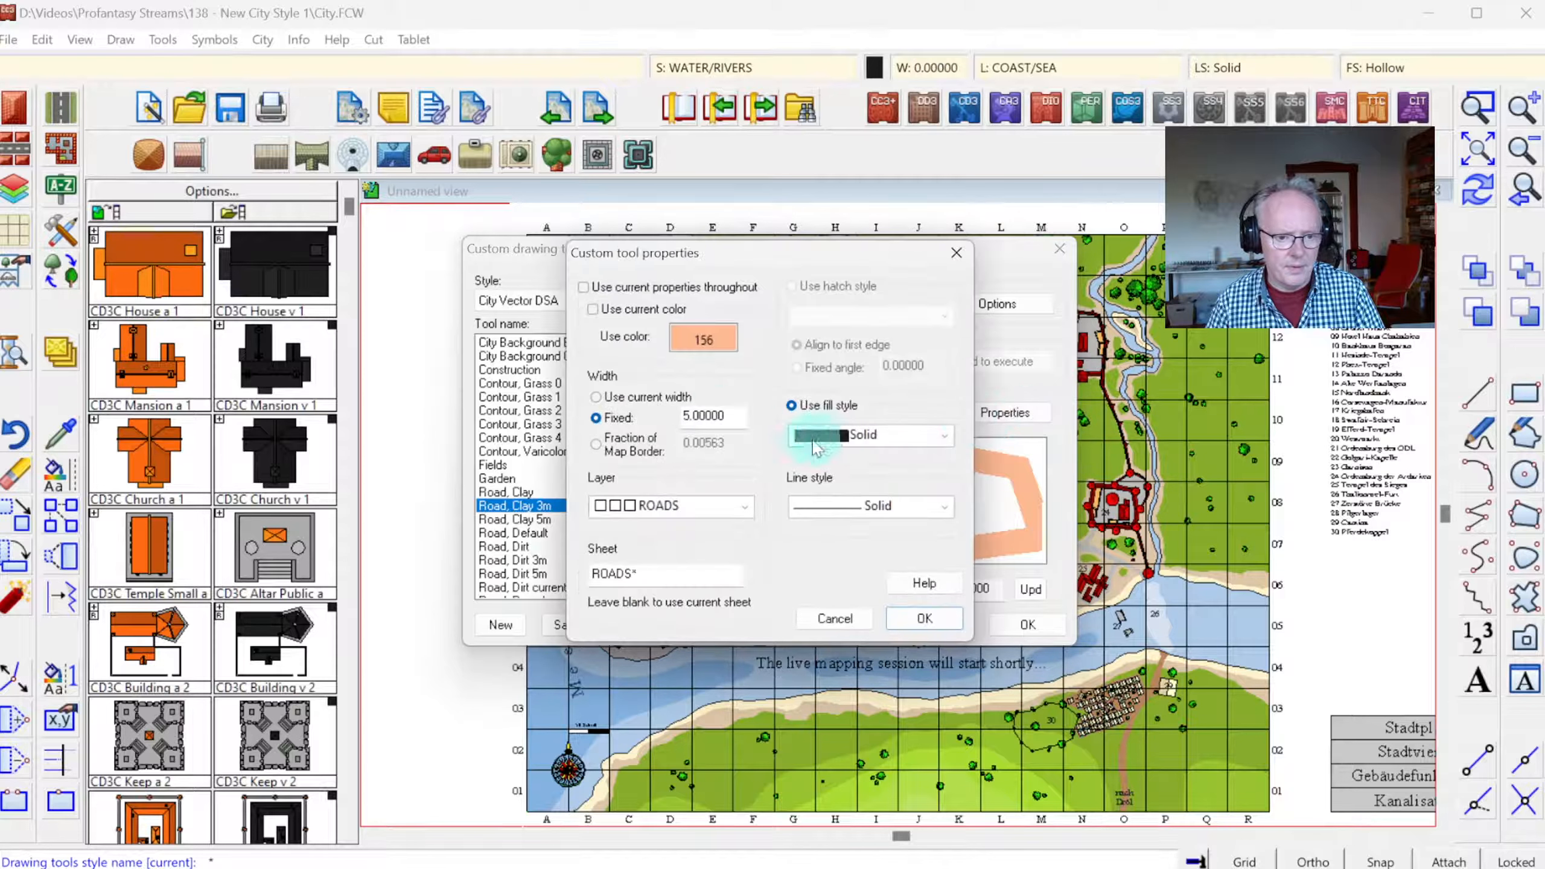
double_click(714, 417)
text(3)
click(924, 619)
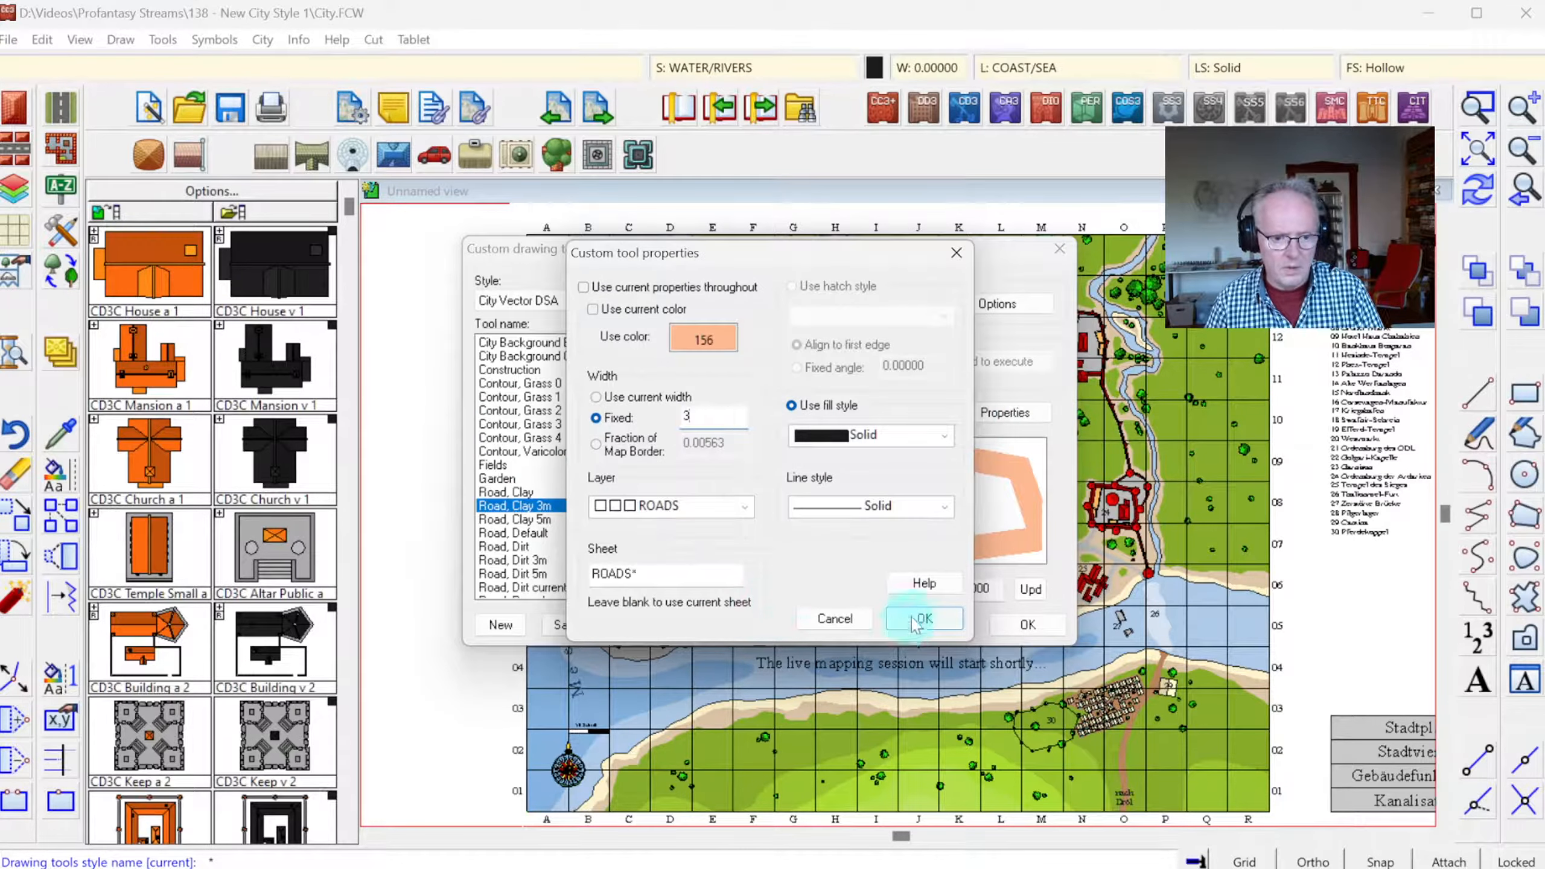
- Create a tool named Road, Clay current width from Road, Clay 3m, make it use the current width, and save the settings
click(495, 624)
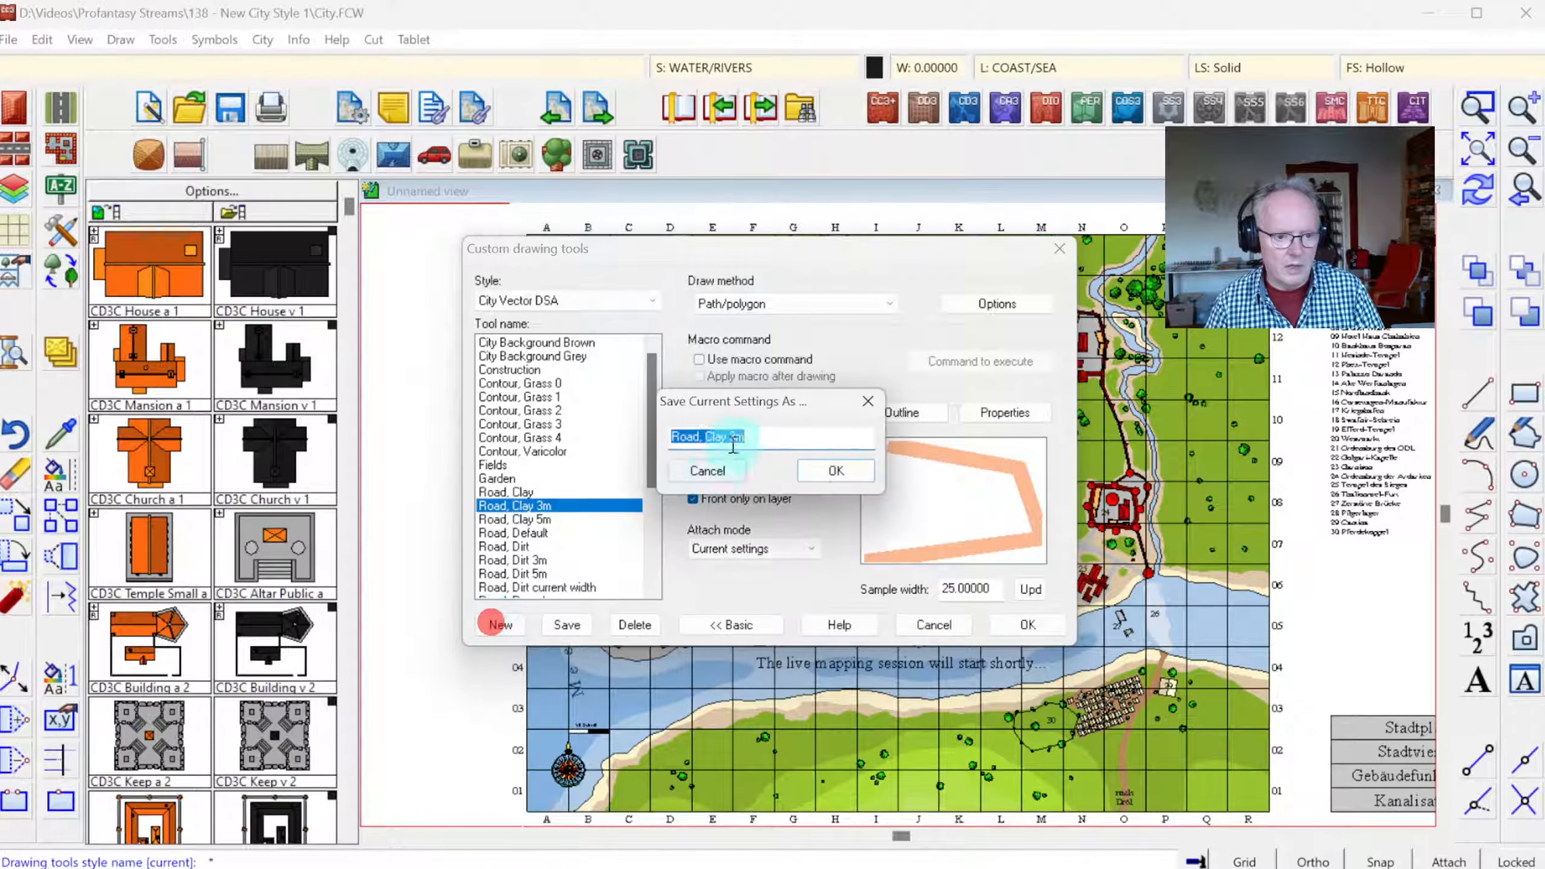
double_click(736, 436)
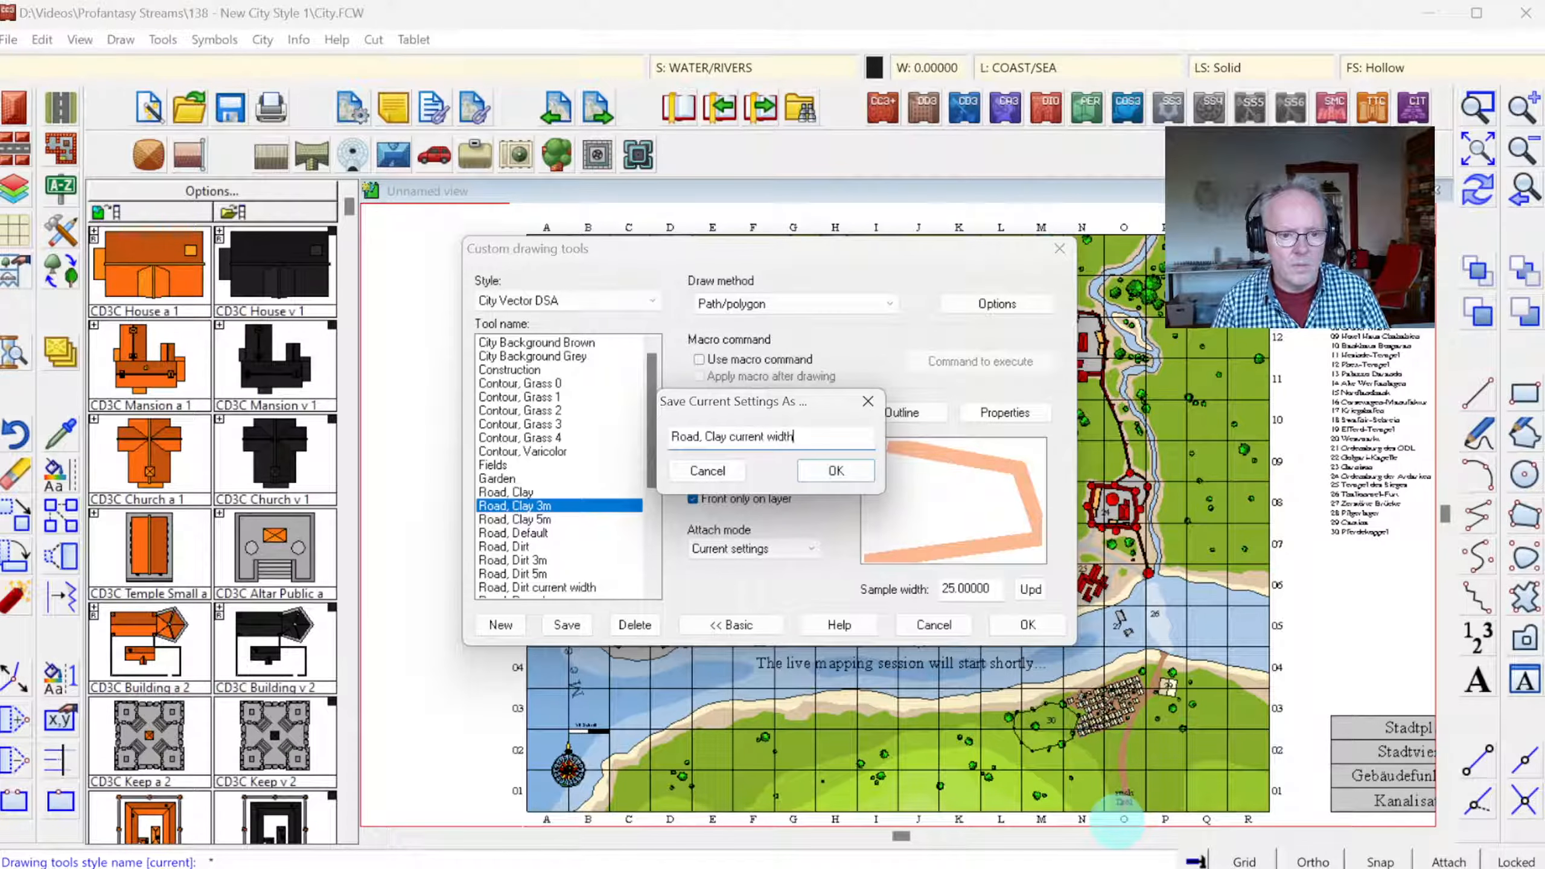
key(Return)
click(939, 416)
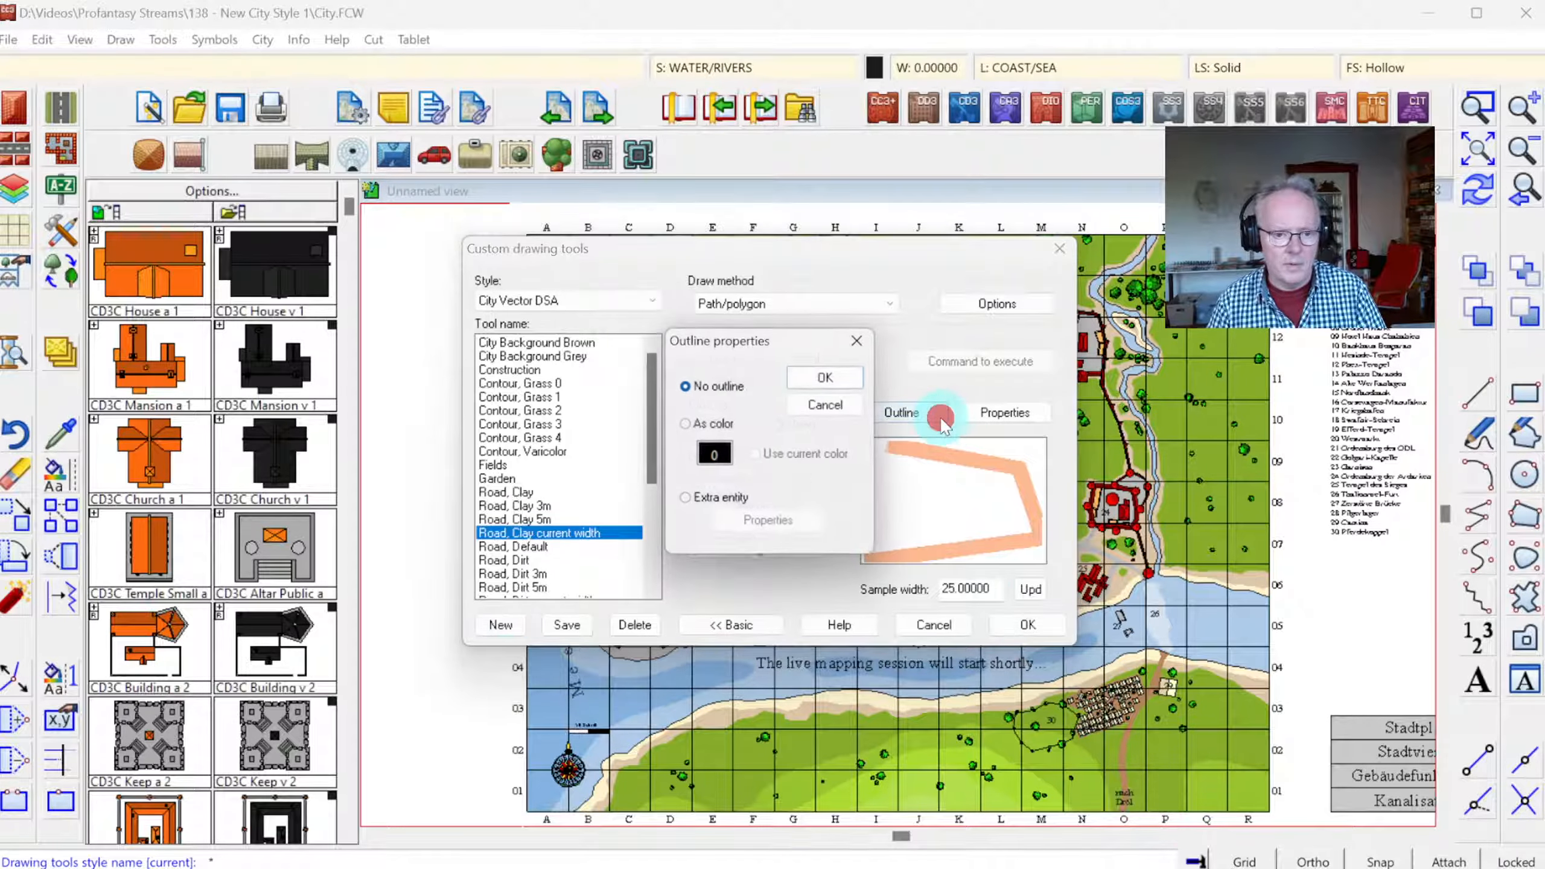
click(1005, 413)
click(1005, 413)
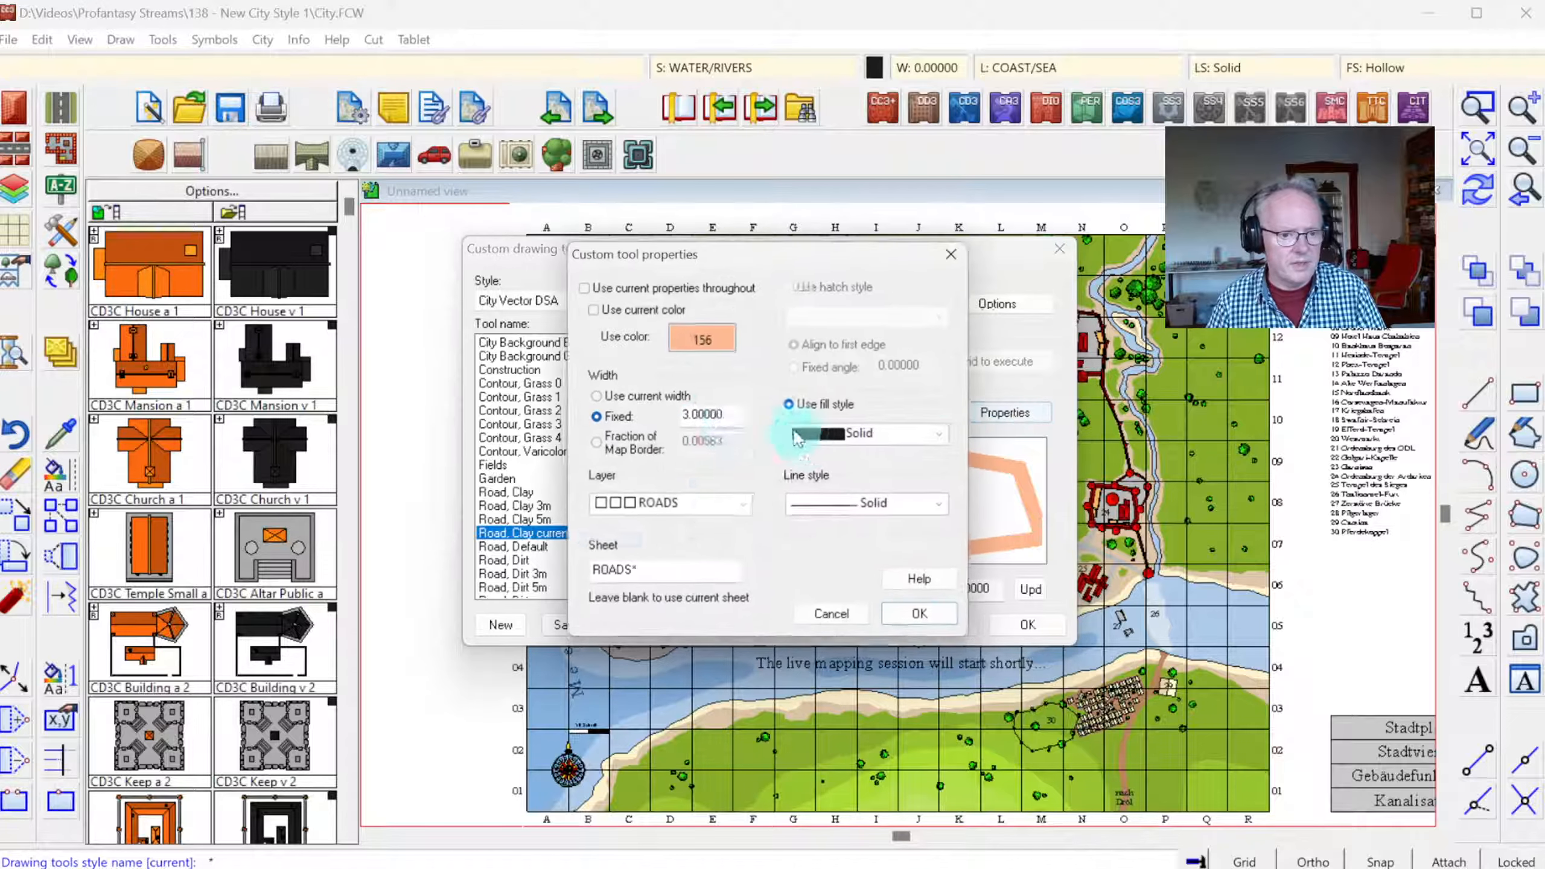
click(924, 618)
click(1041, 626)
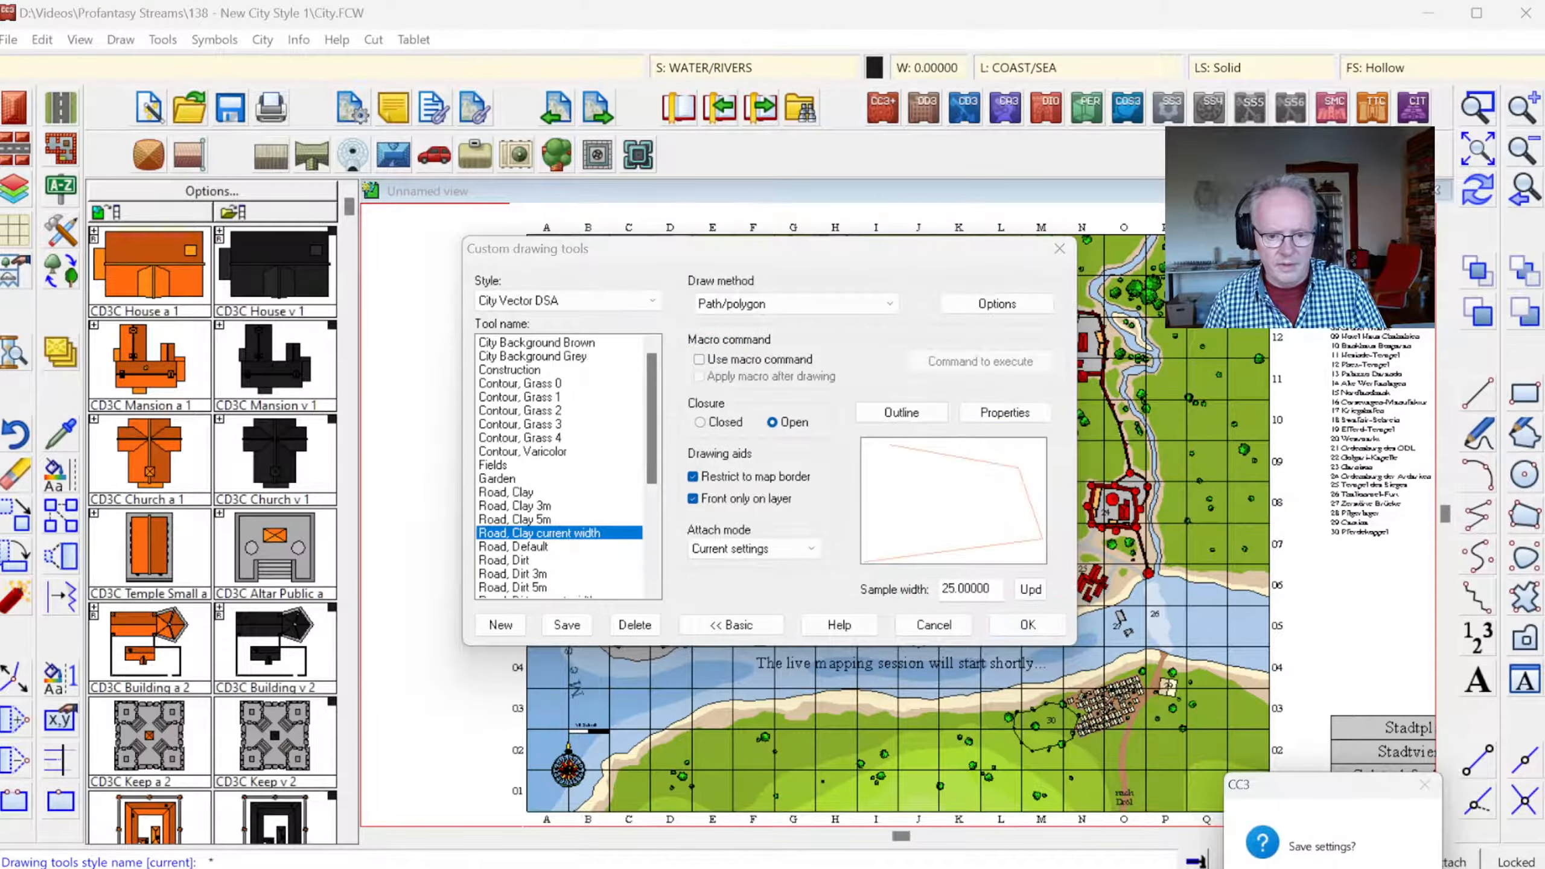
click(1328, 867)
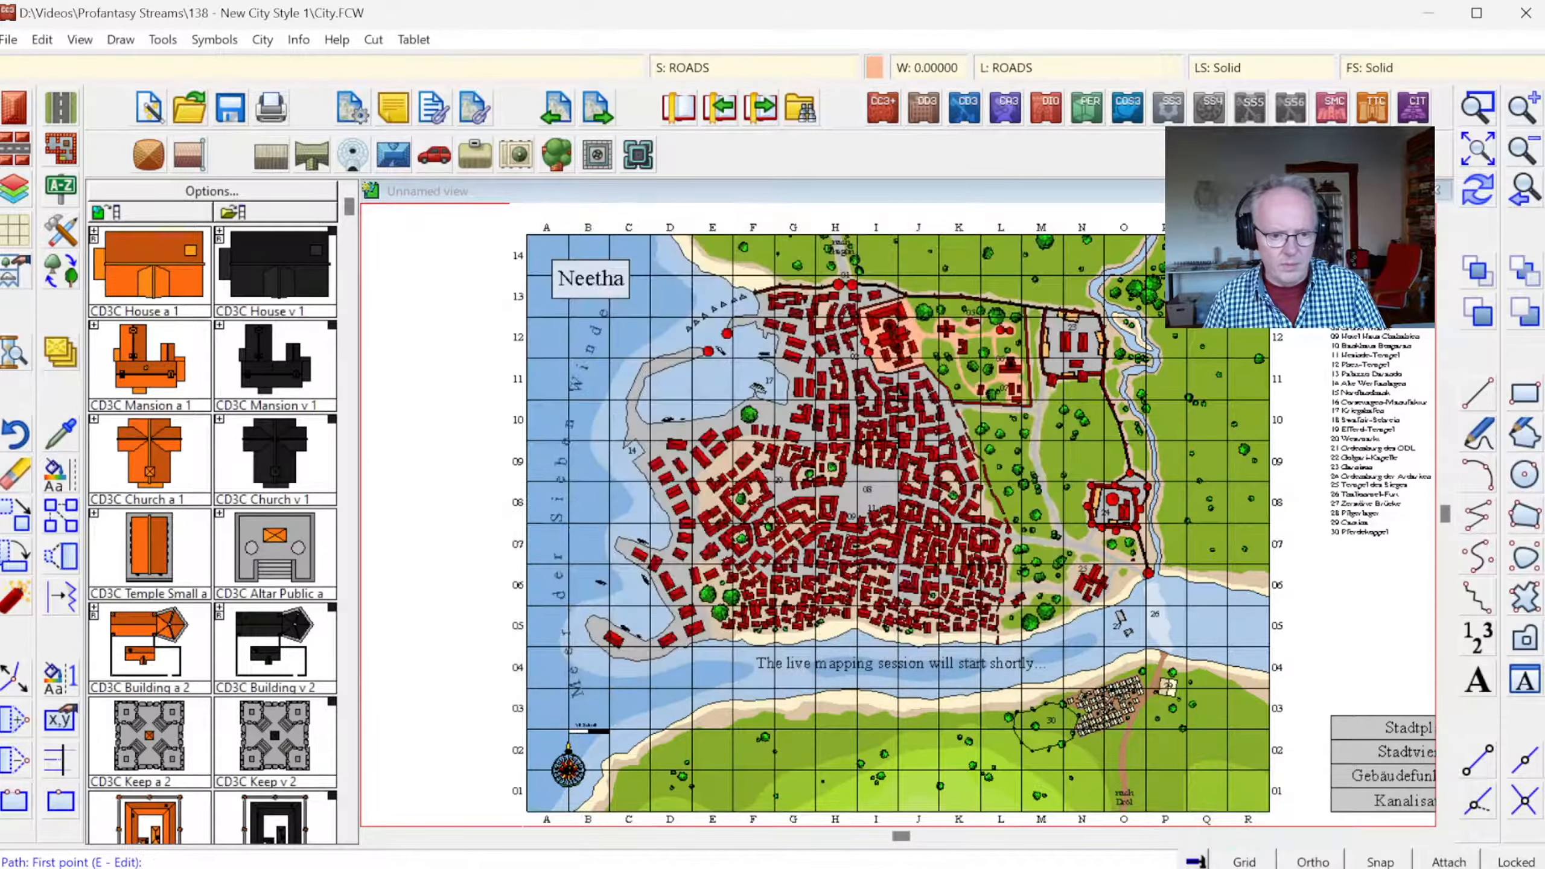
- Delete the Wall 10' drawing tool from the City Vector DSA style, saving the pending tool settings
click(61, 232)
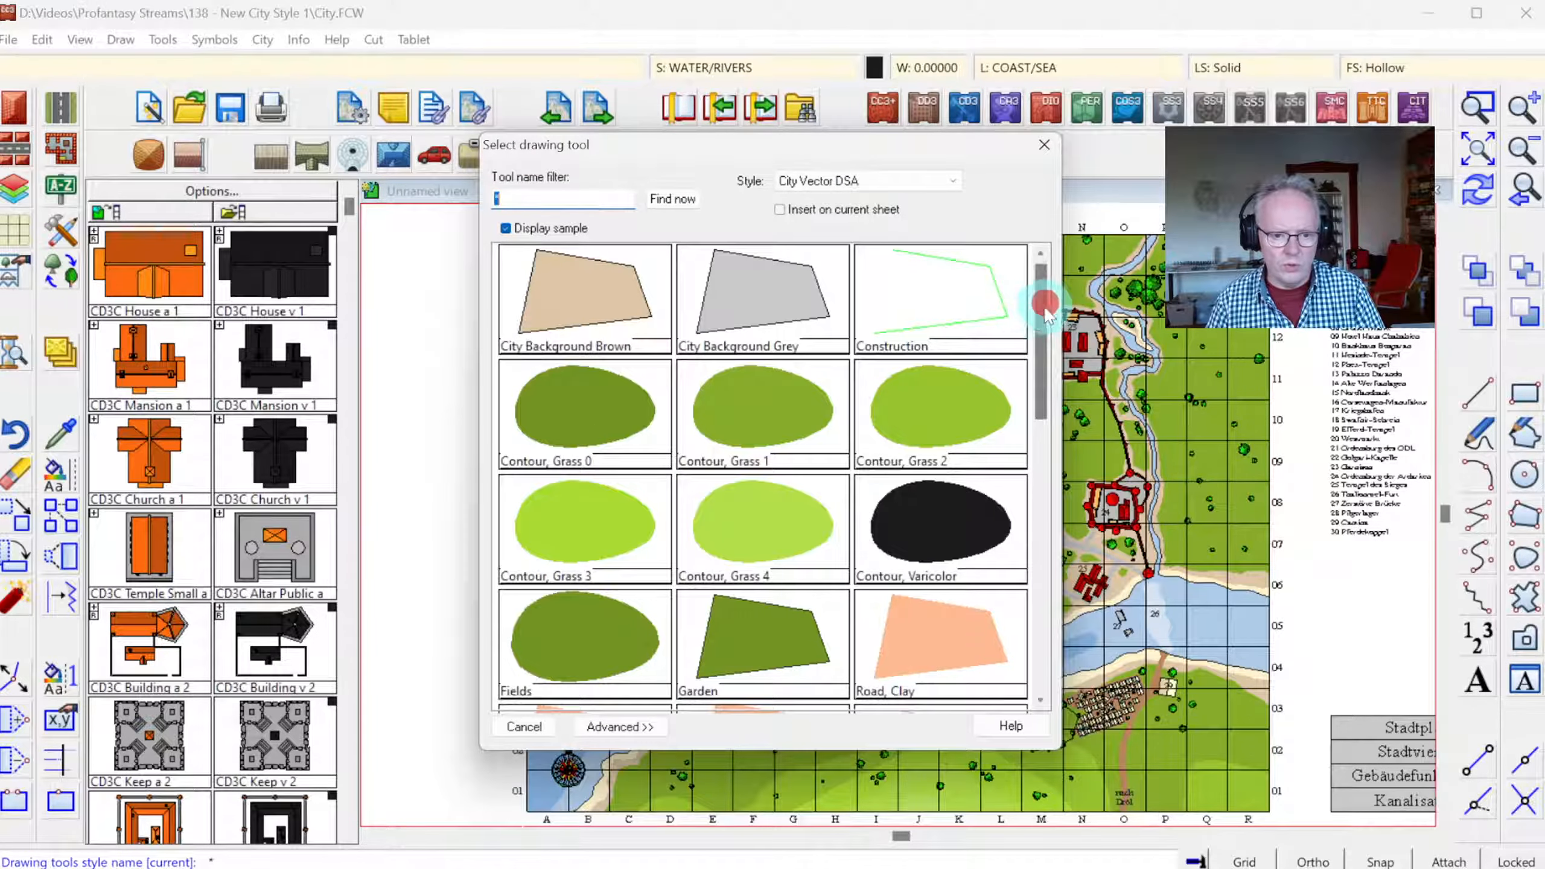
drag(1041, 307, 1034, 586)
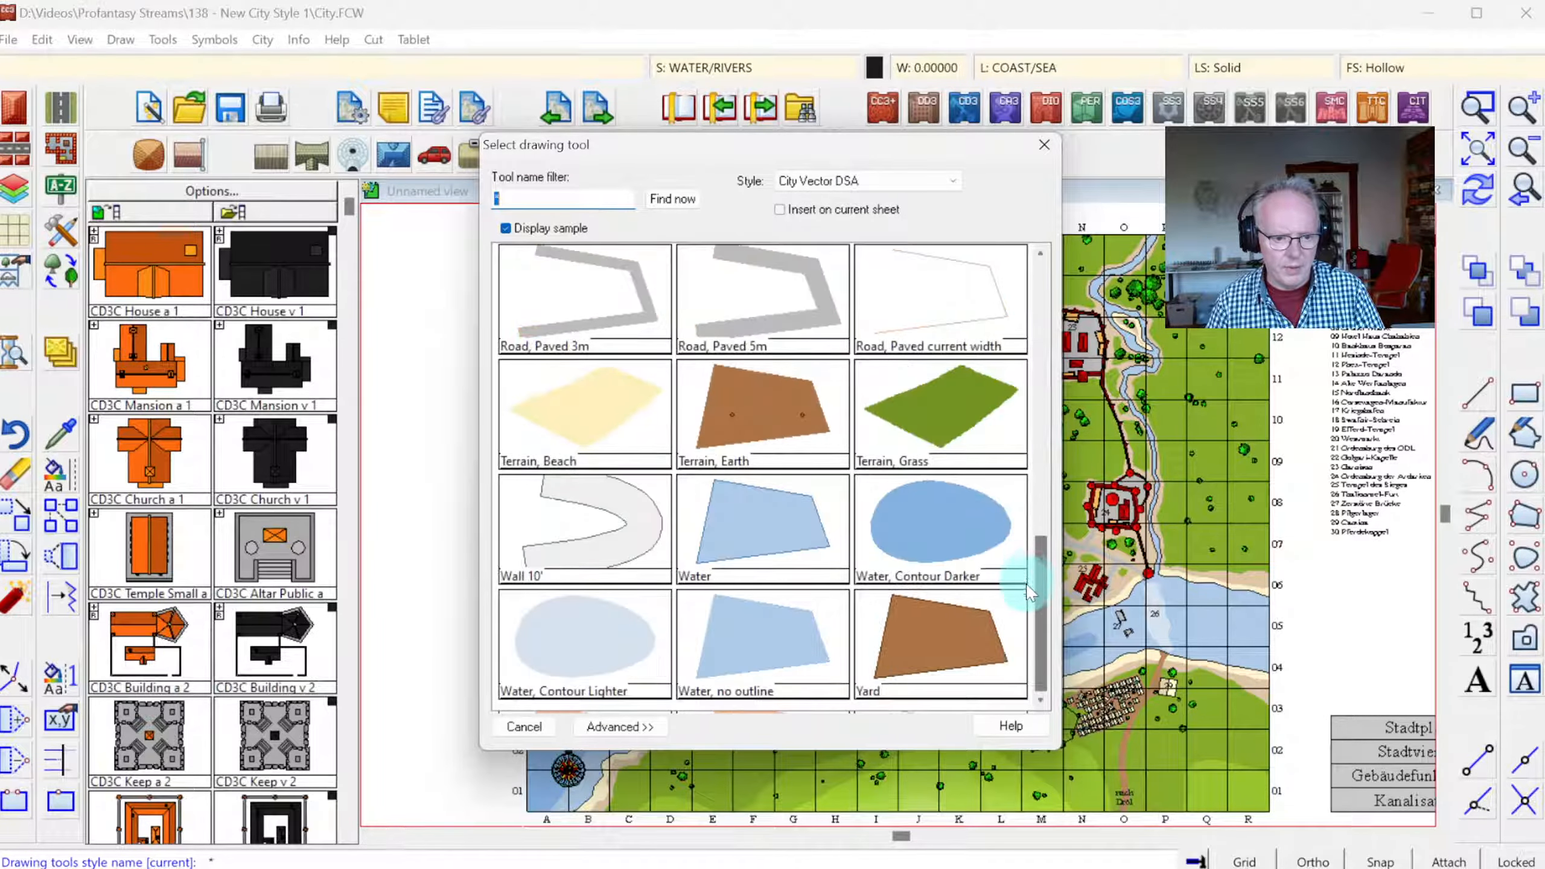
click(617, 731)
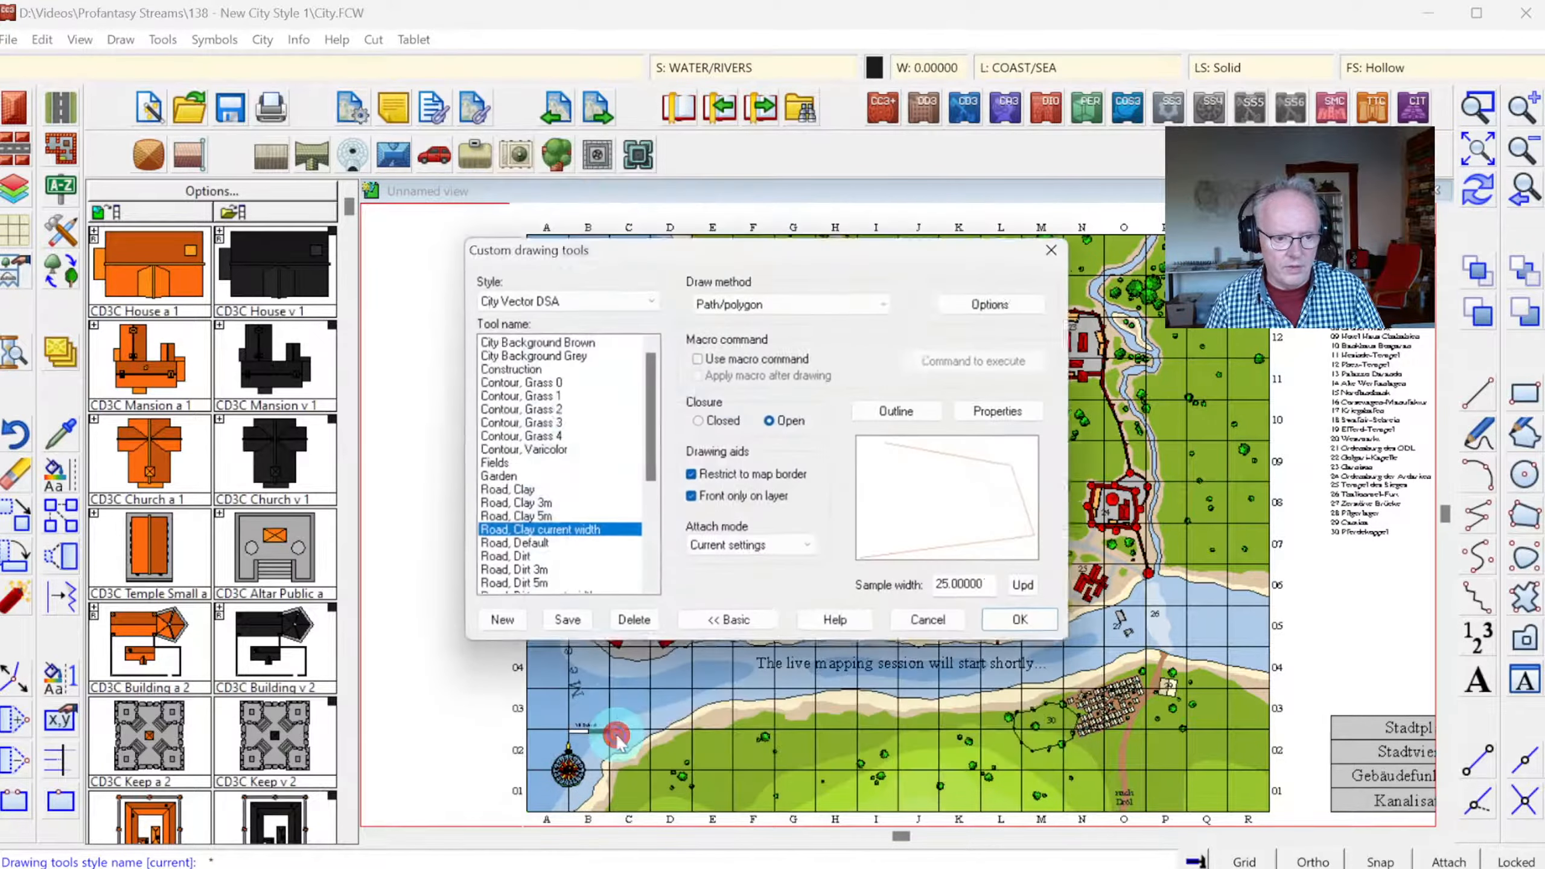
drag(652, 418, 657, 491)
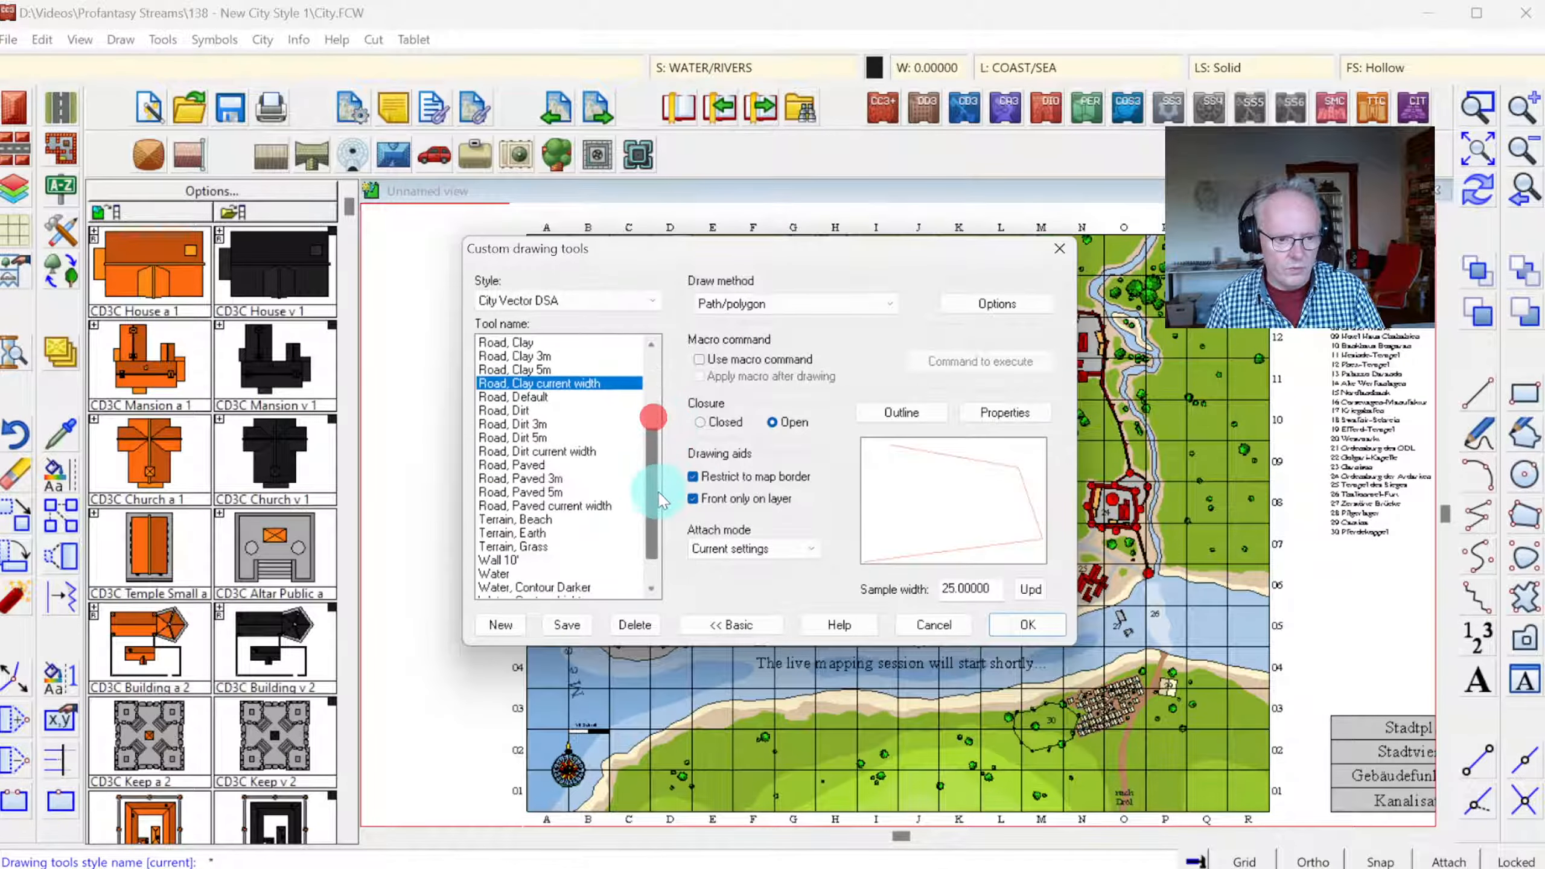
click(531, 572)
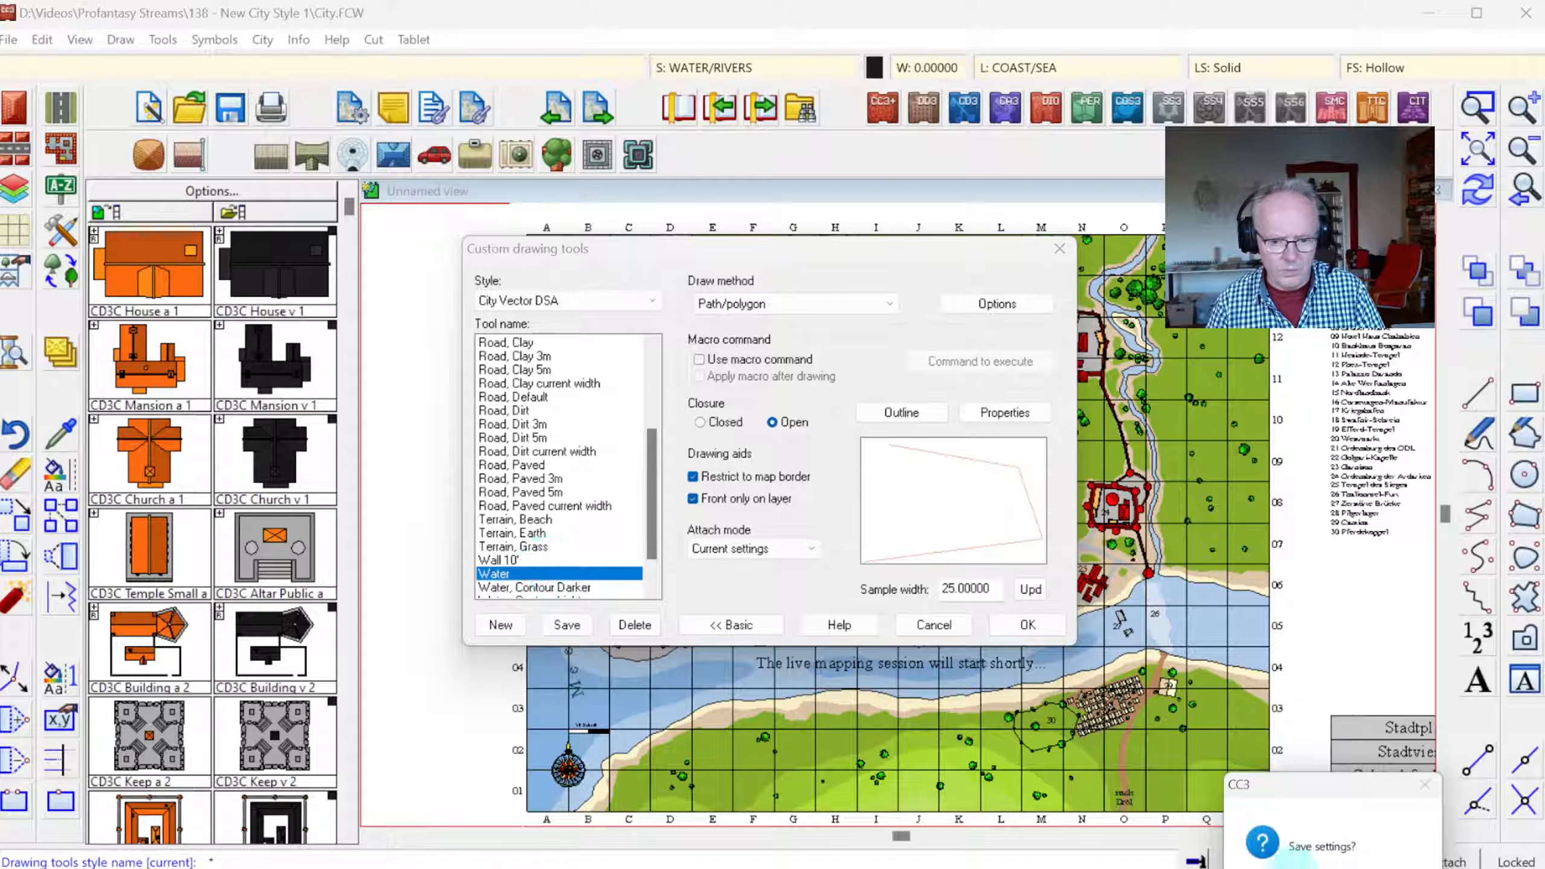
click(1315, 868)
click(546, 560)
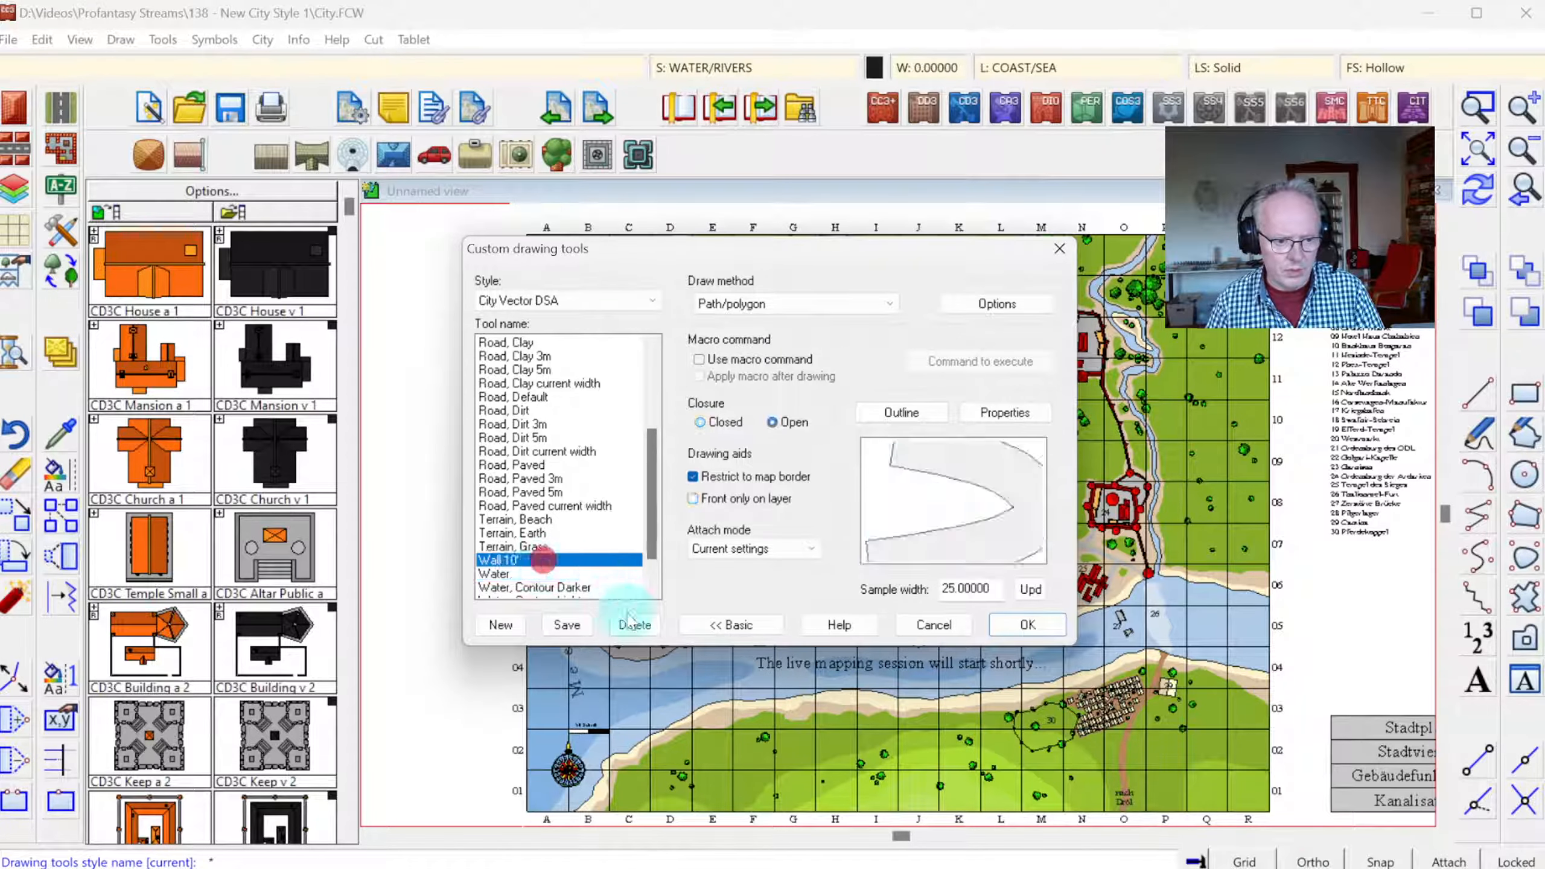
click(634, 625)
key(Return)
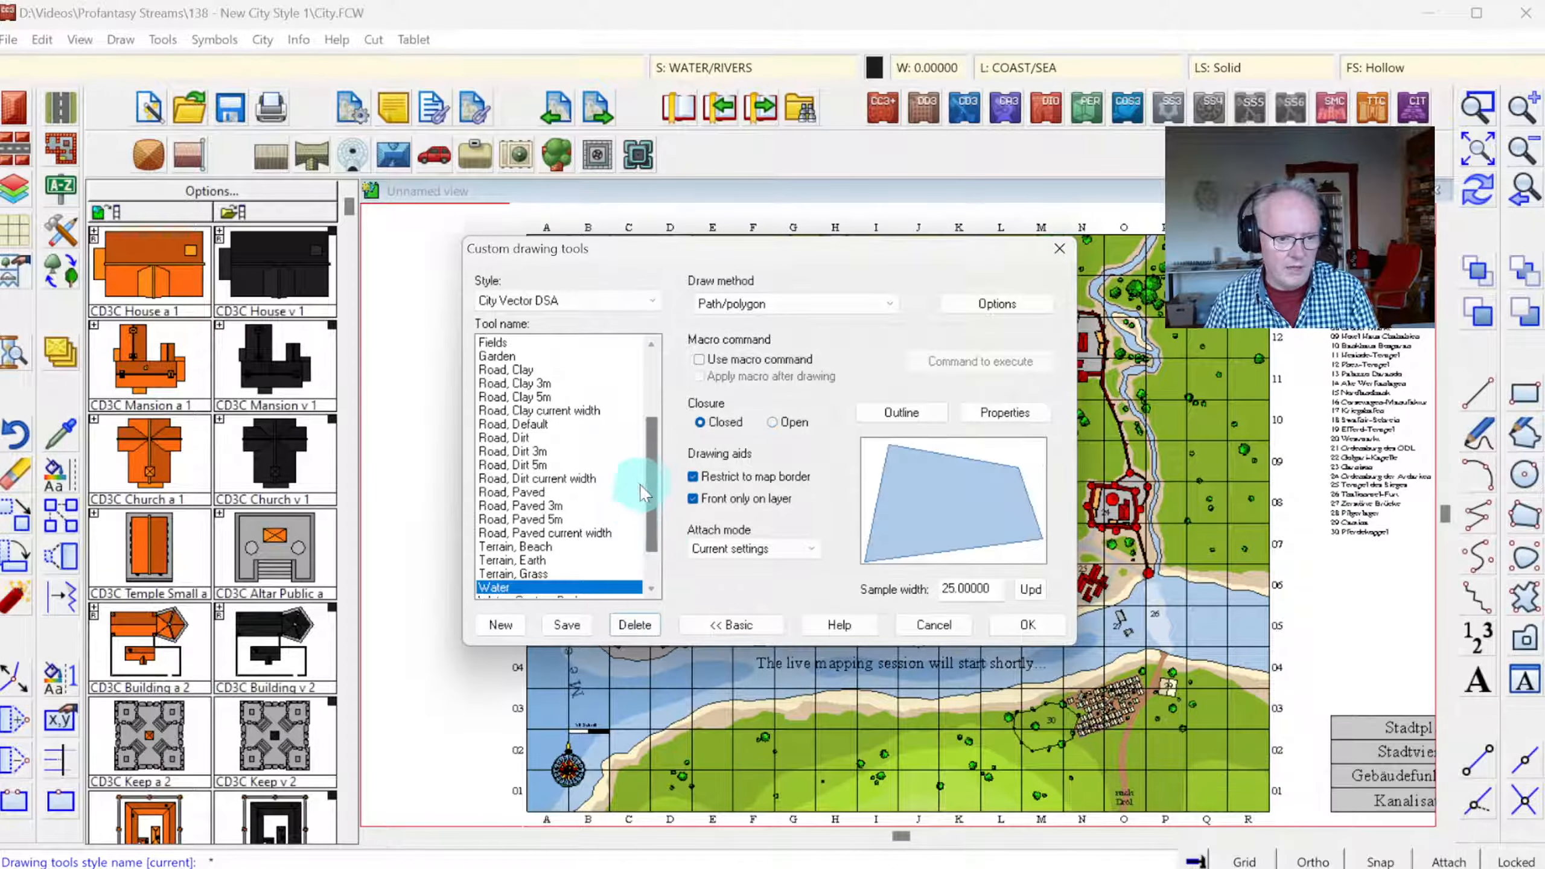
- Remove the Yard drawing tool from the style
click(509, 589)
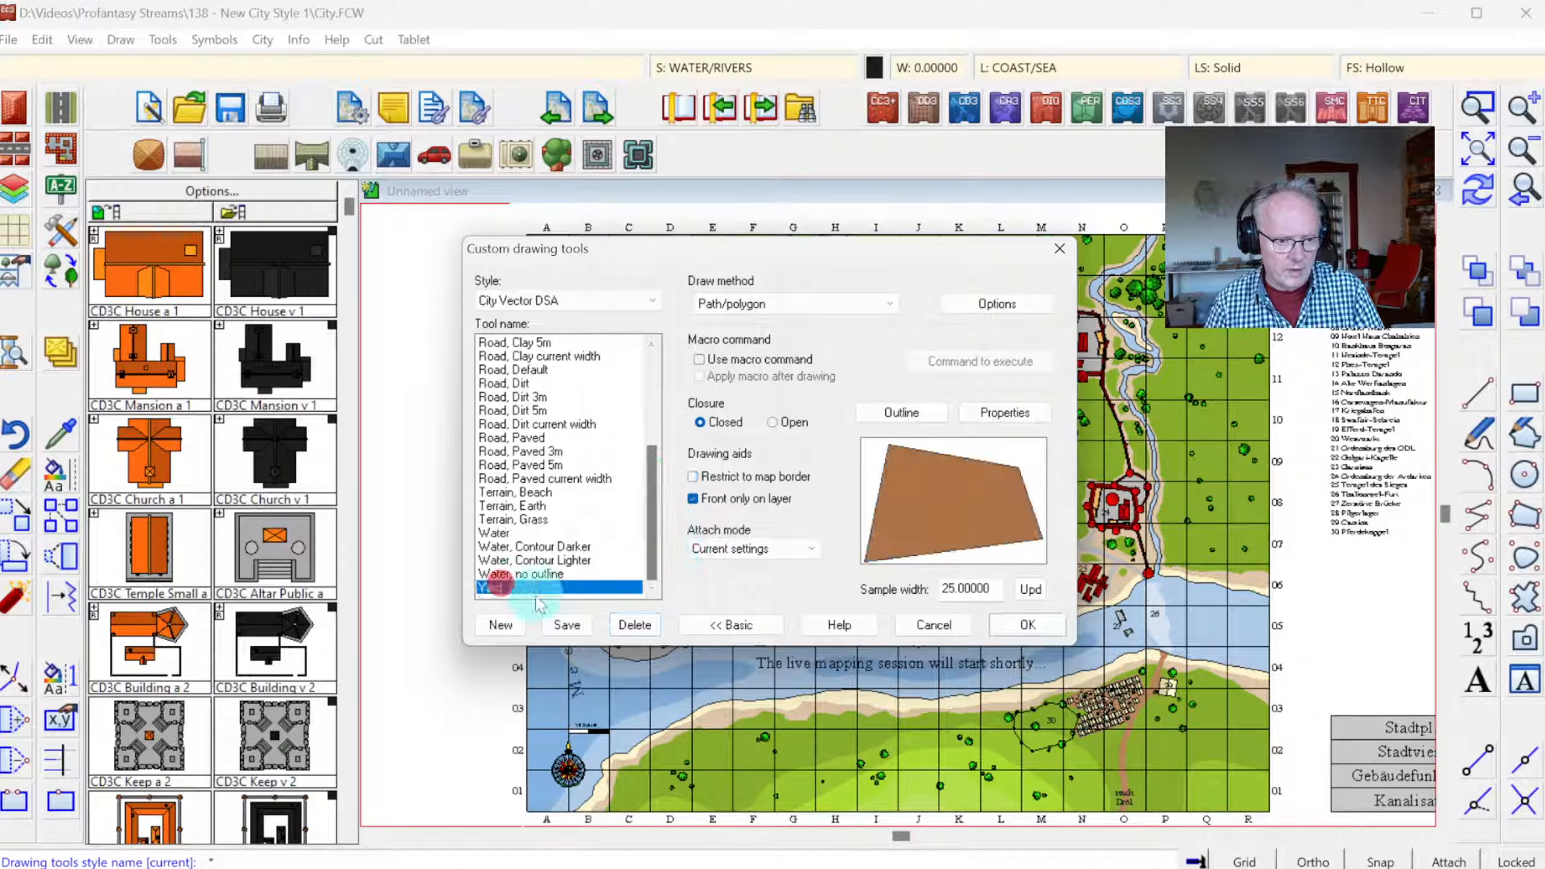
click(634, 625)
key(Return)
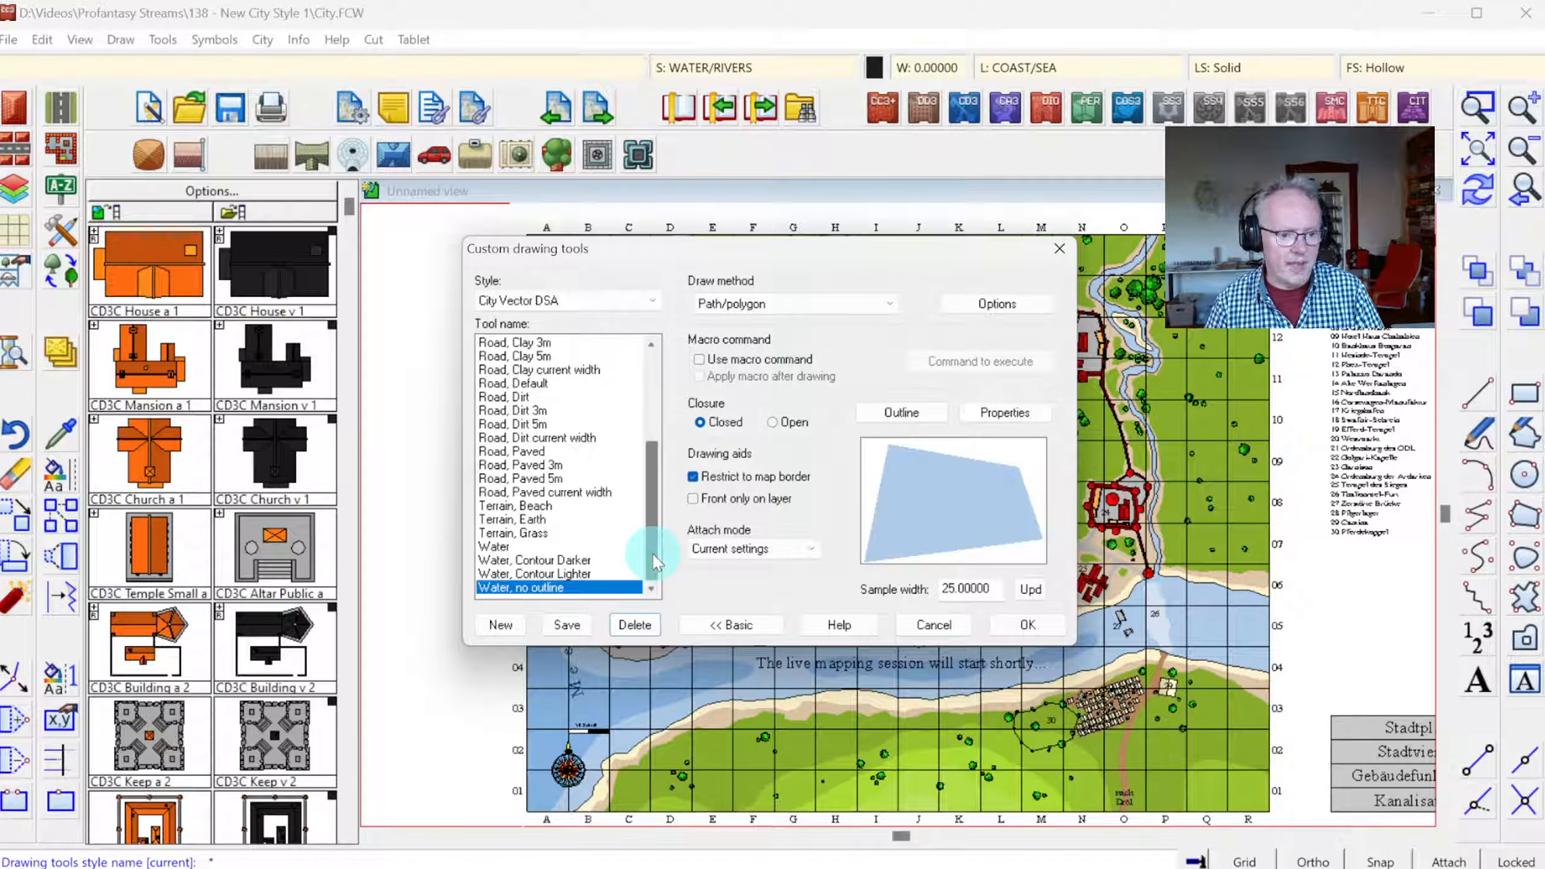
- Review the remaining tools in the City Vector DSA list, including the water tools, and close the tool settings
click(509, 547)
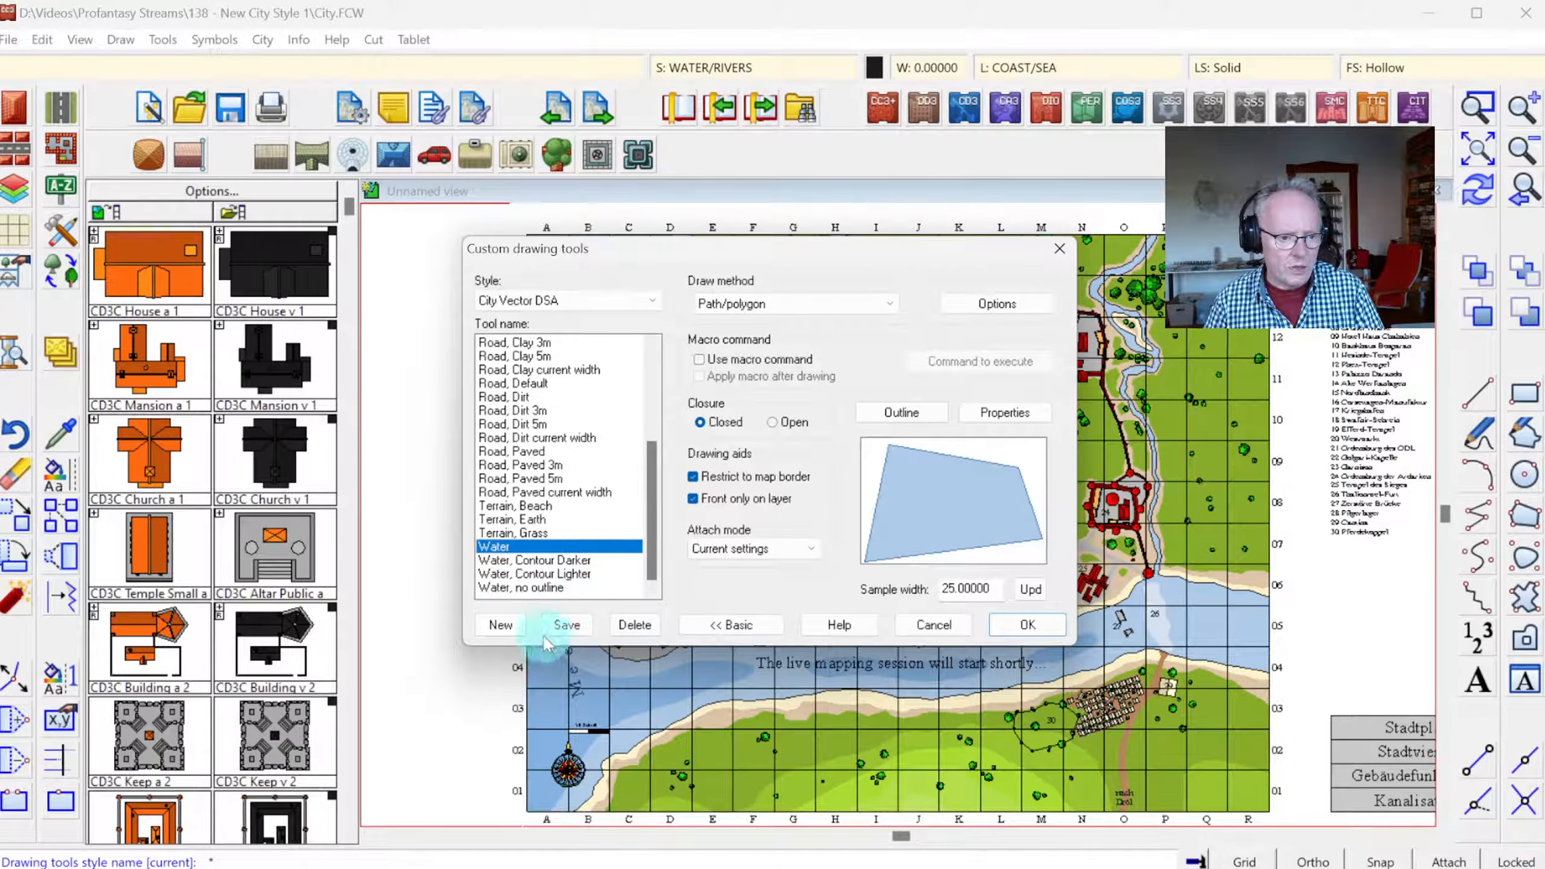
click(536, 587)
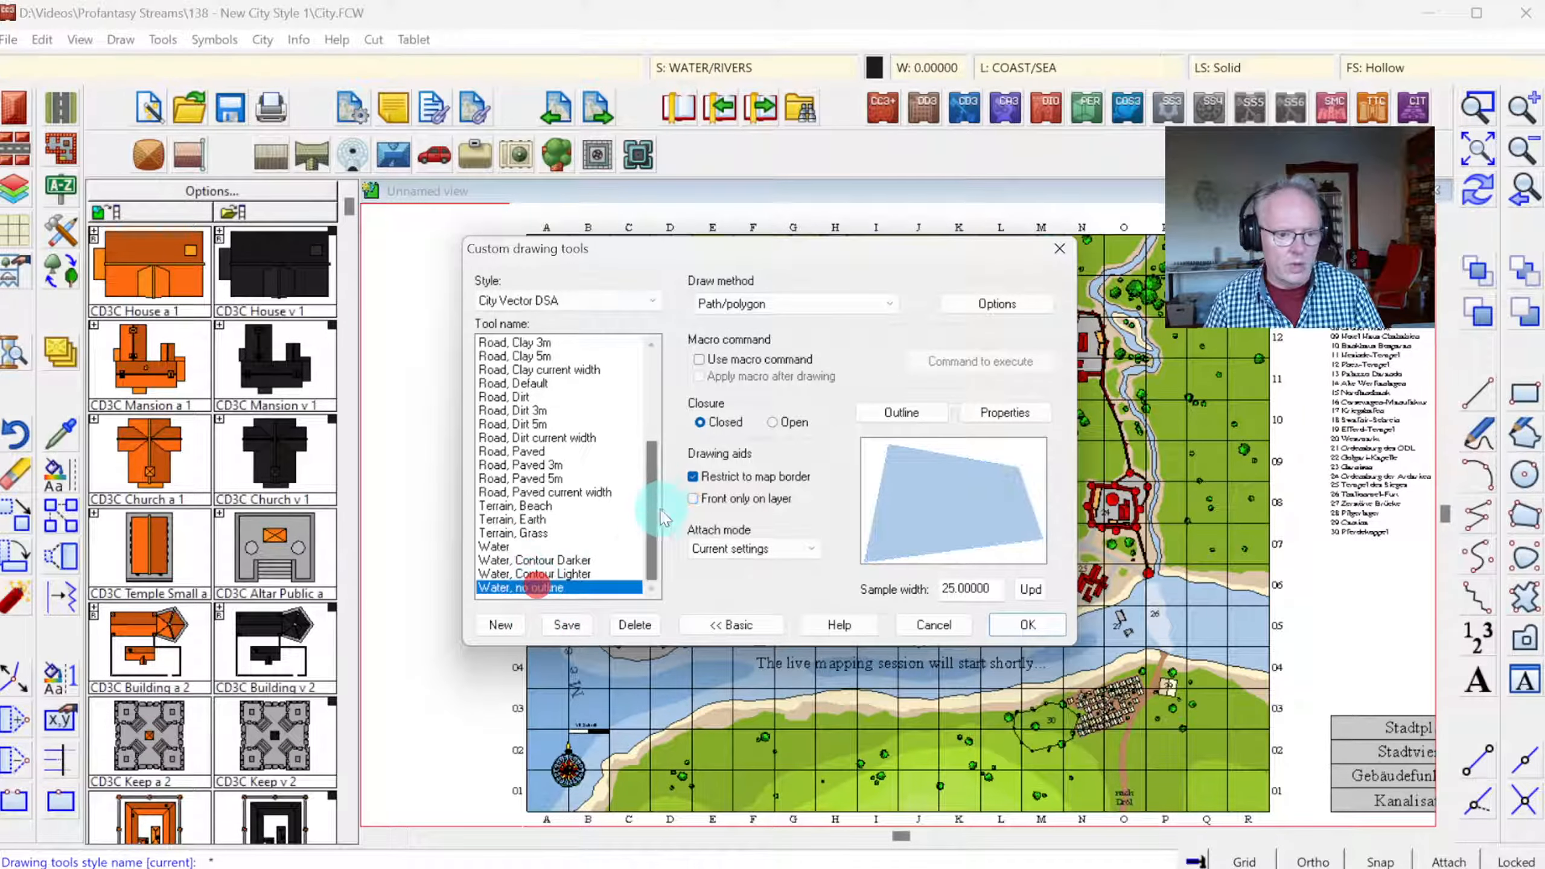
drag(654, 511, 668, 397)
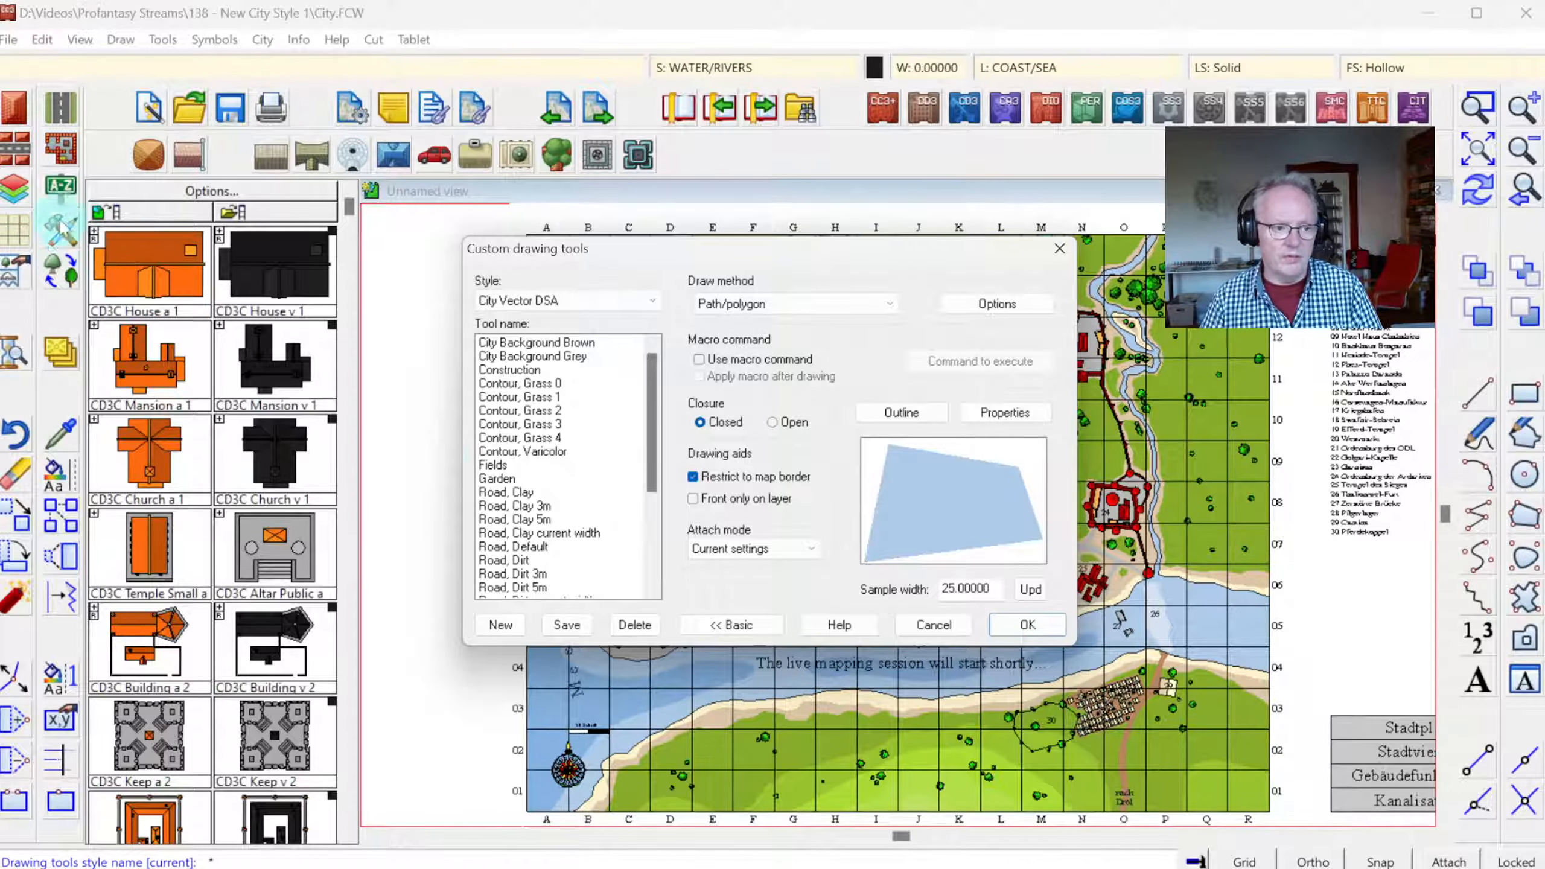
drag(648, 415, 670, 557)
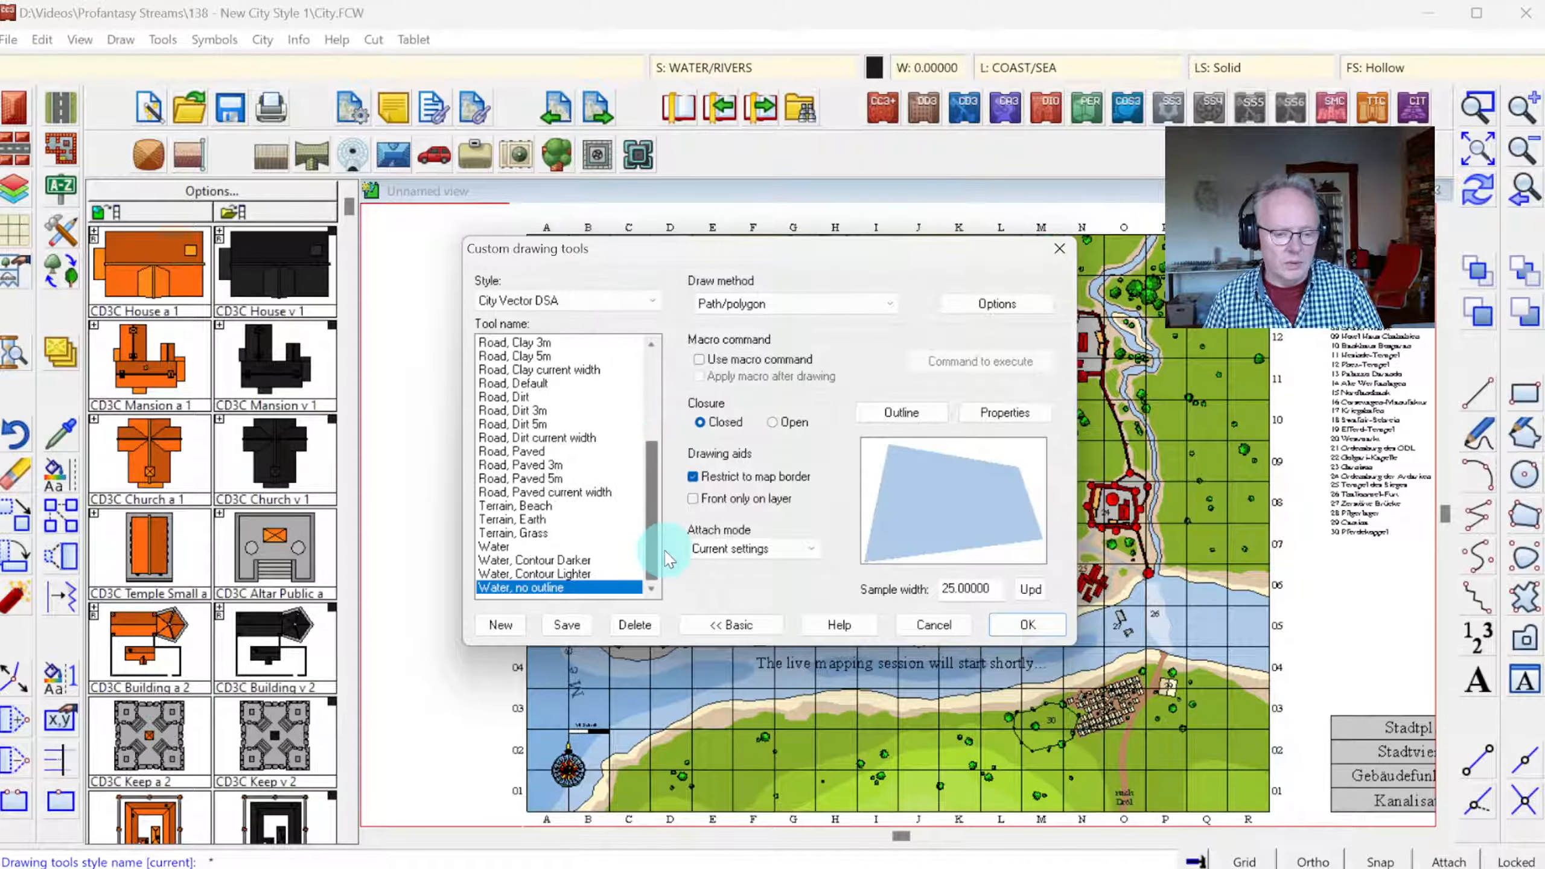
drag(654, 487, 674, 542)
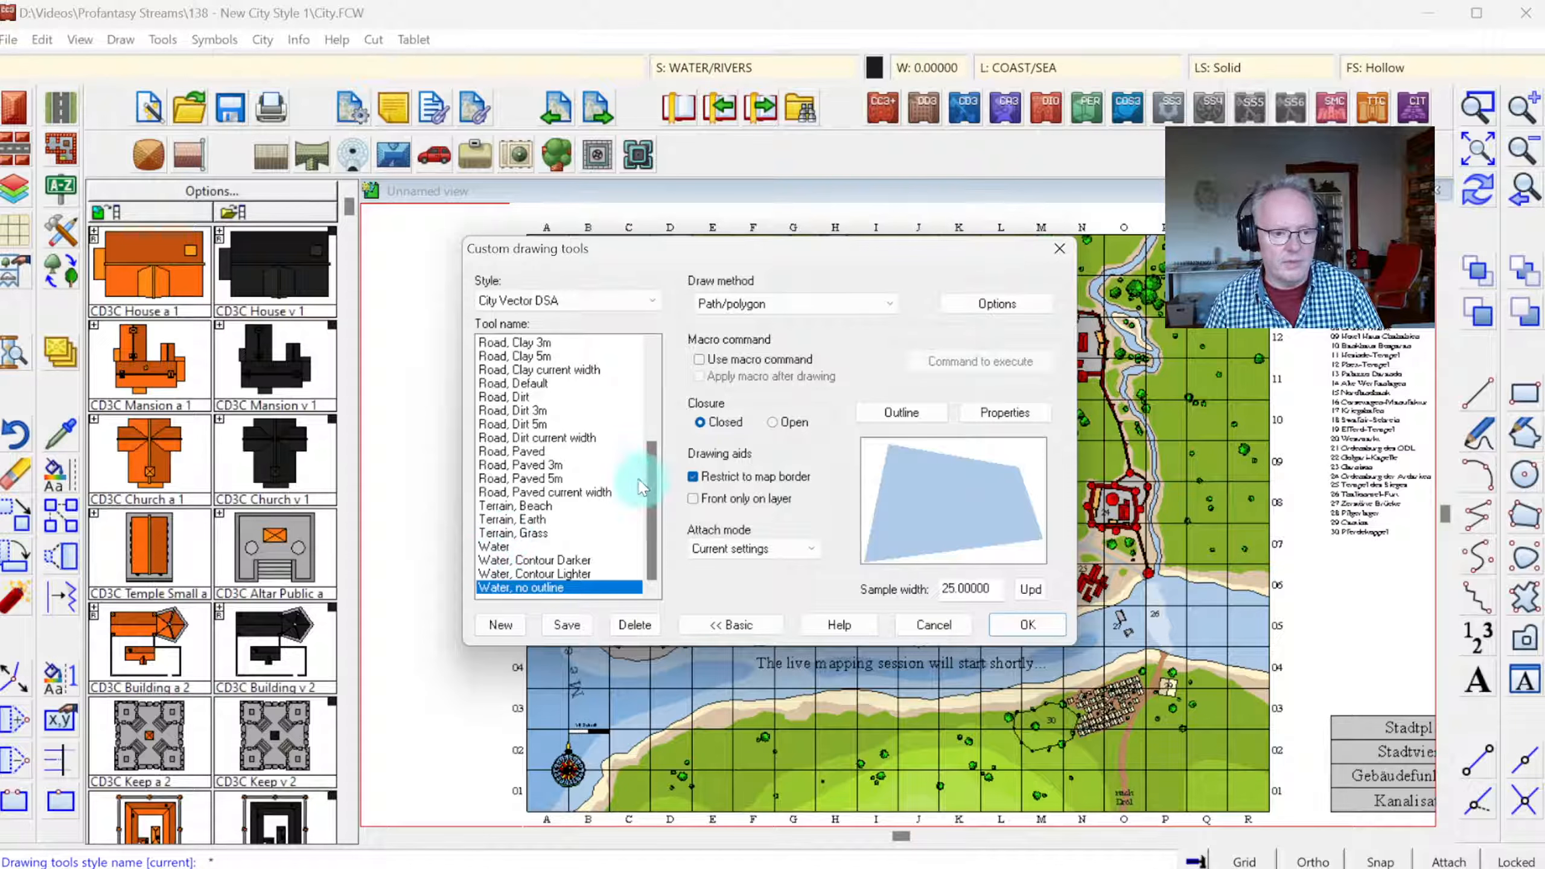
drag(649, 512, 693, 375)
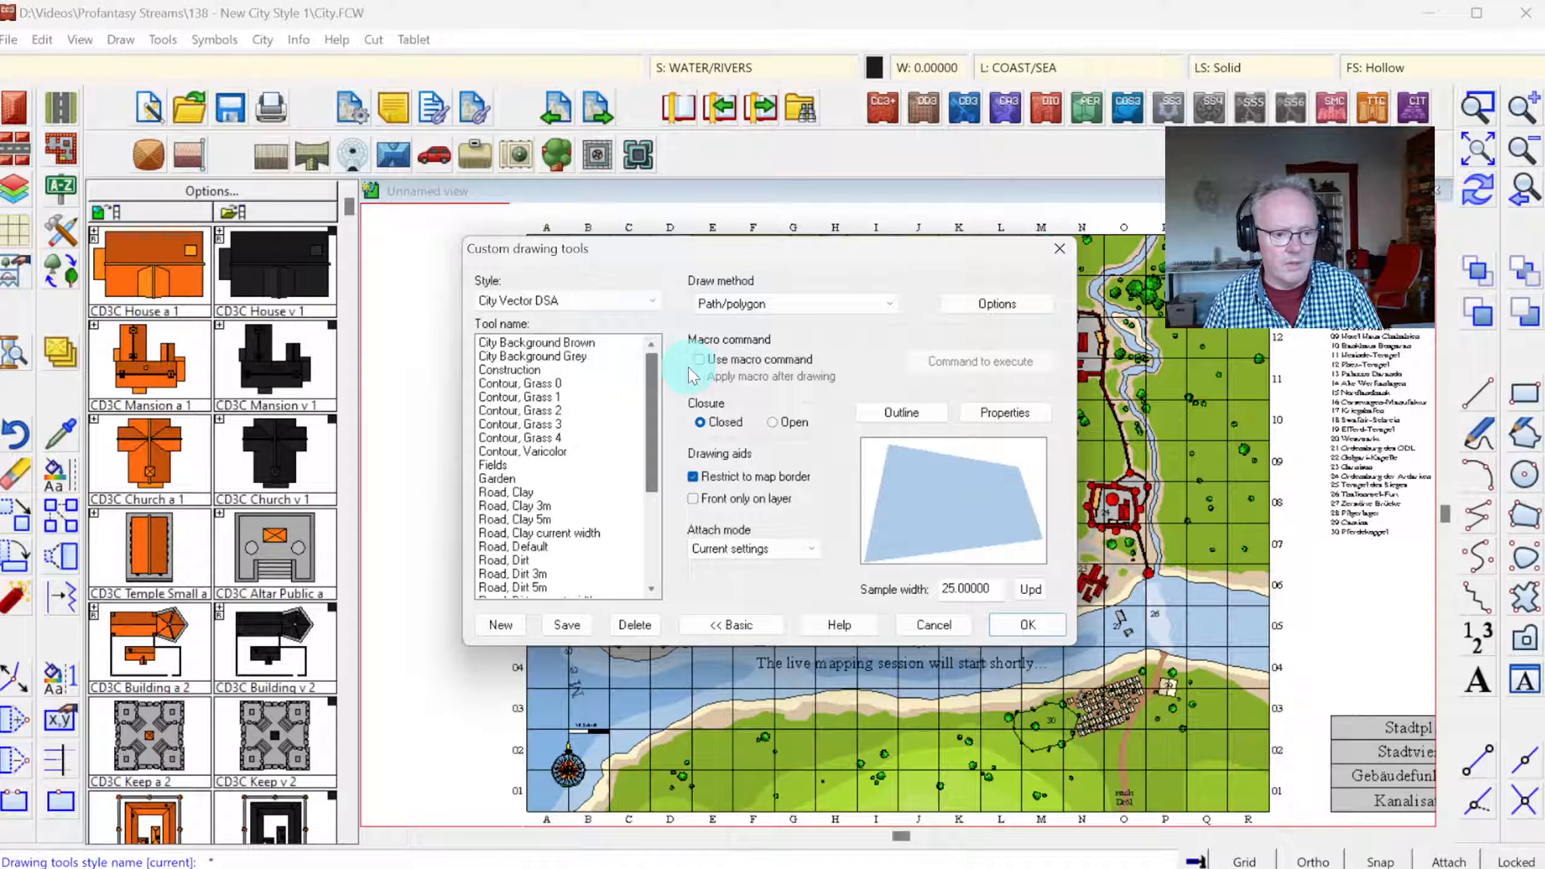
drag(690, 369, 731, 587)
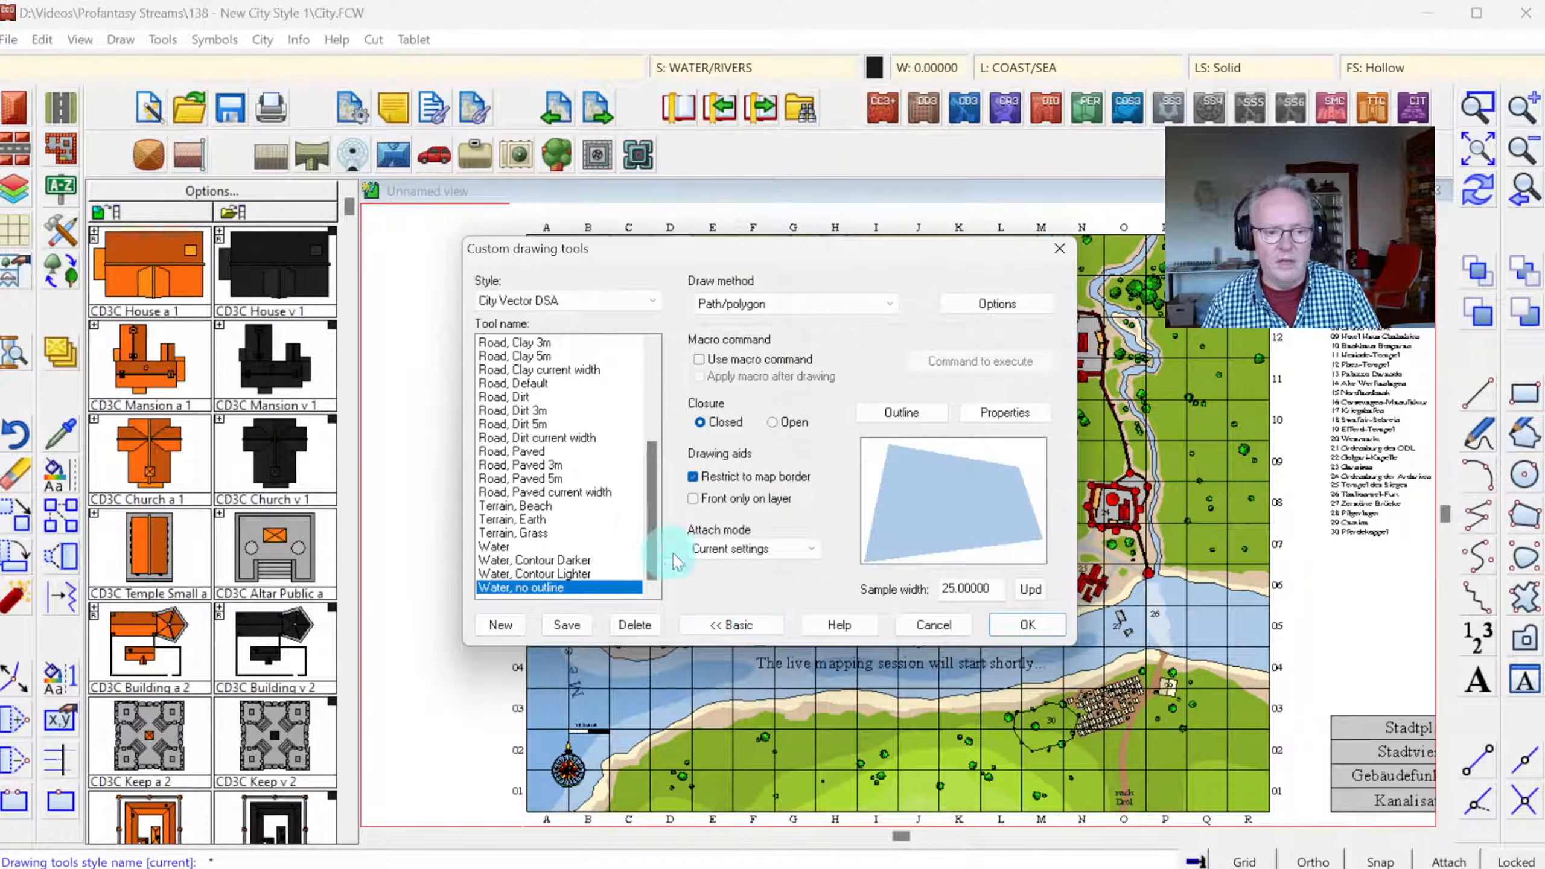
drag(652, 513, 692, 467)
click(693, 476)
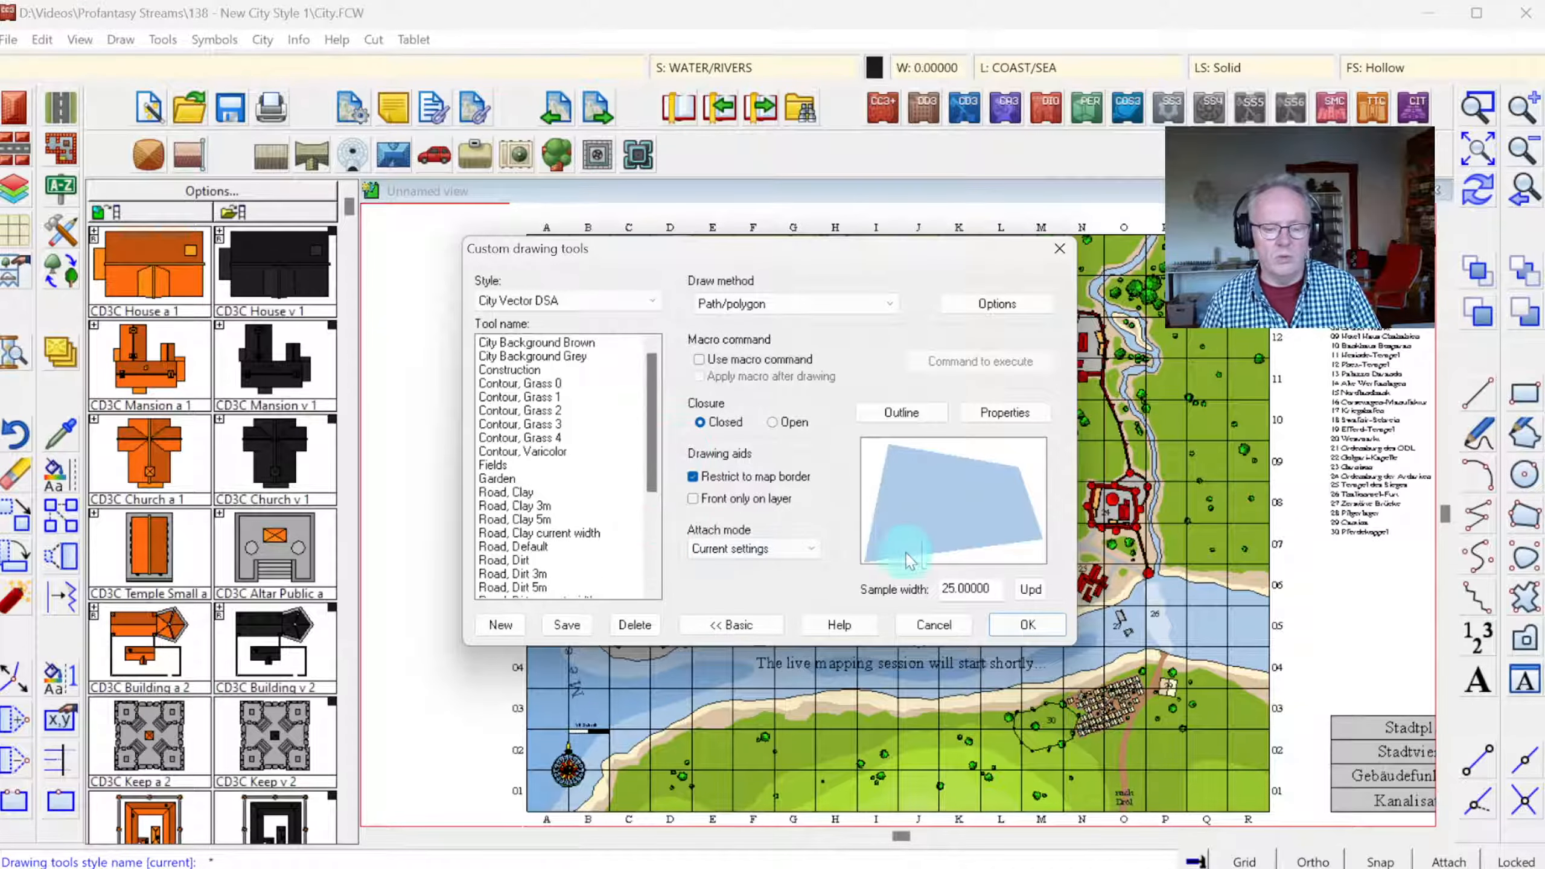
click(1027, 624)
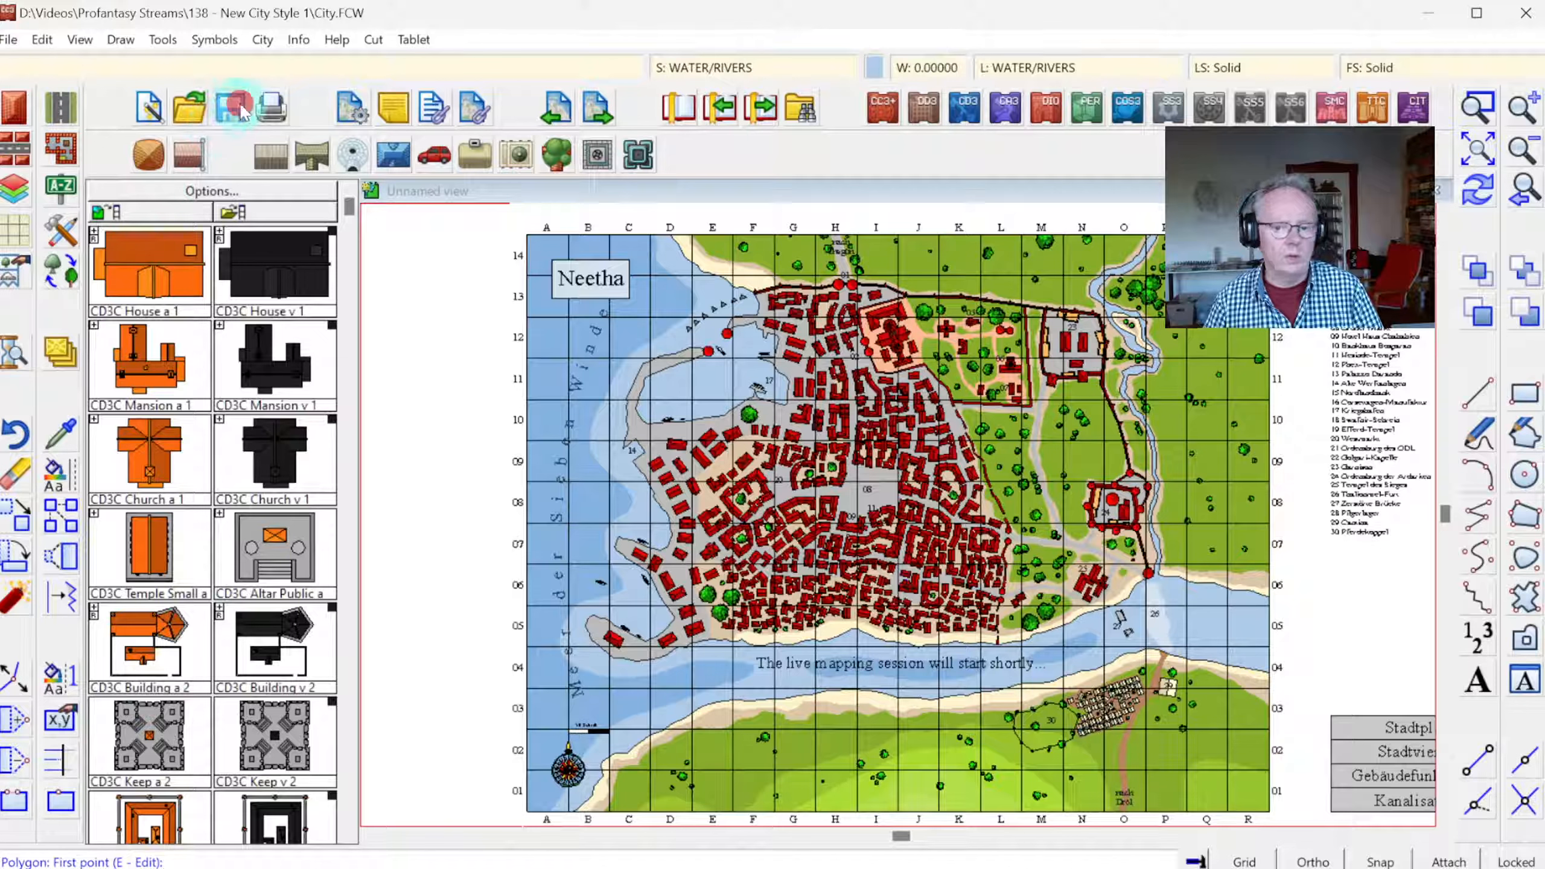
key(Escape)
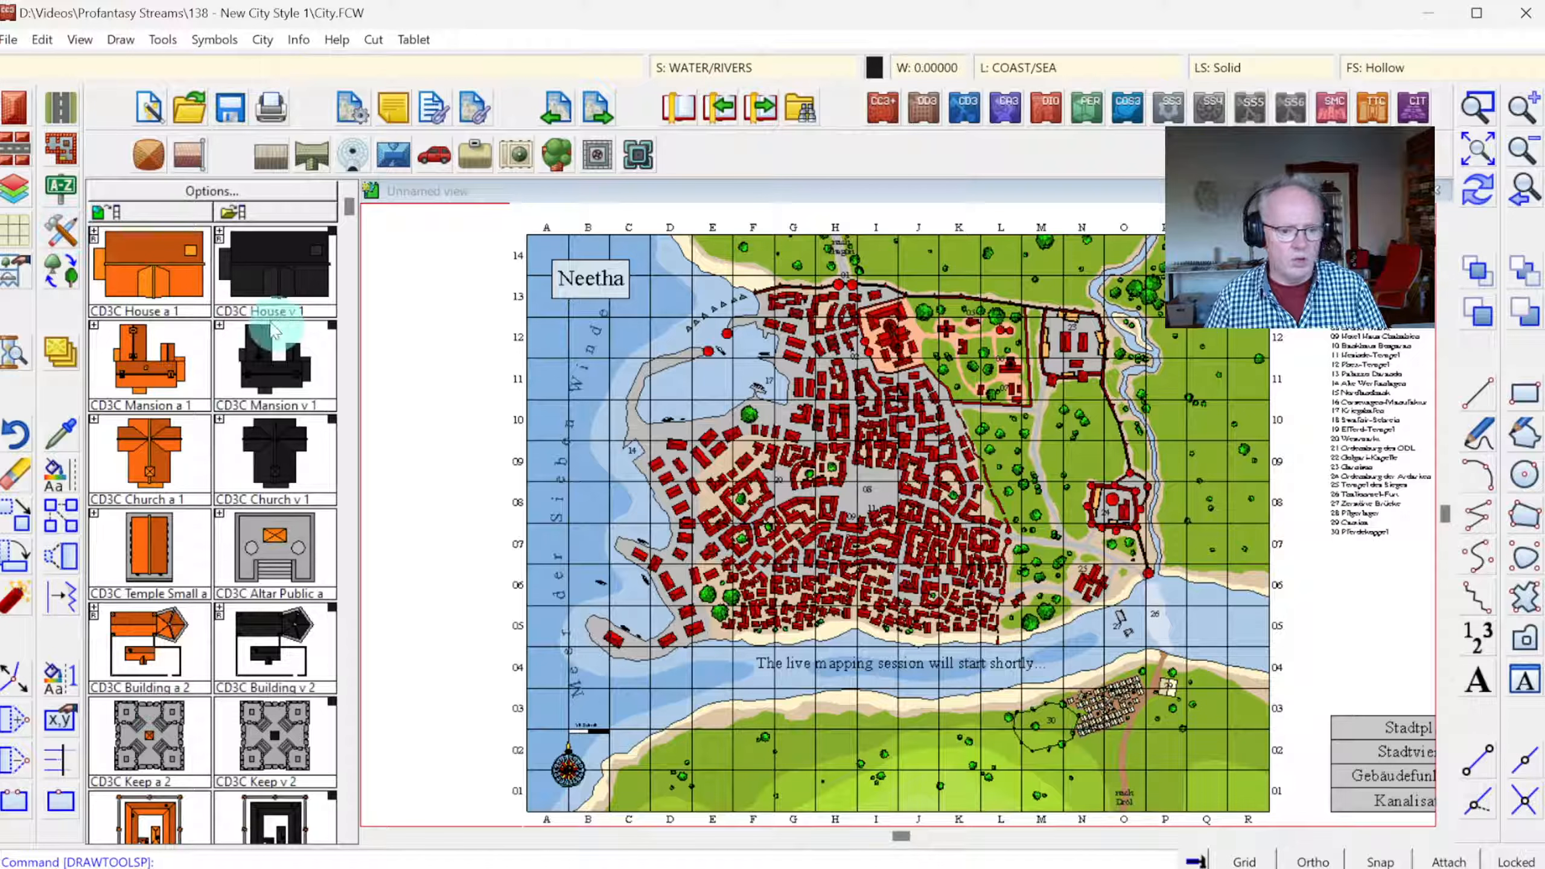
- Check the map's drawing presets and examine the buildings along the city's western shore up close
click(353, 106)
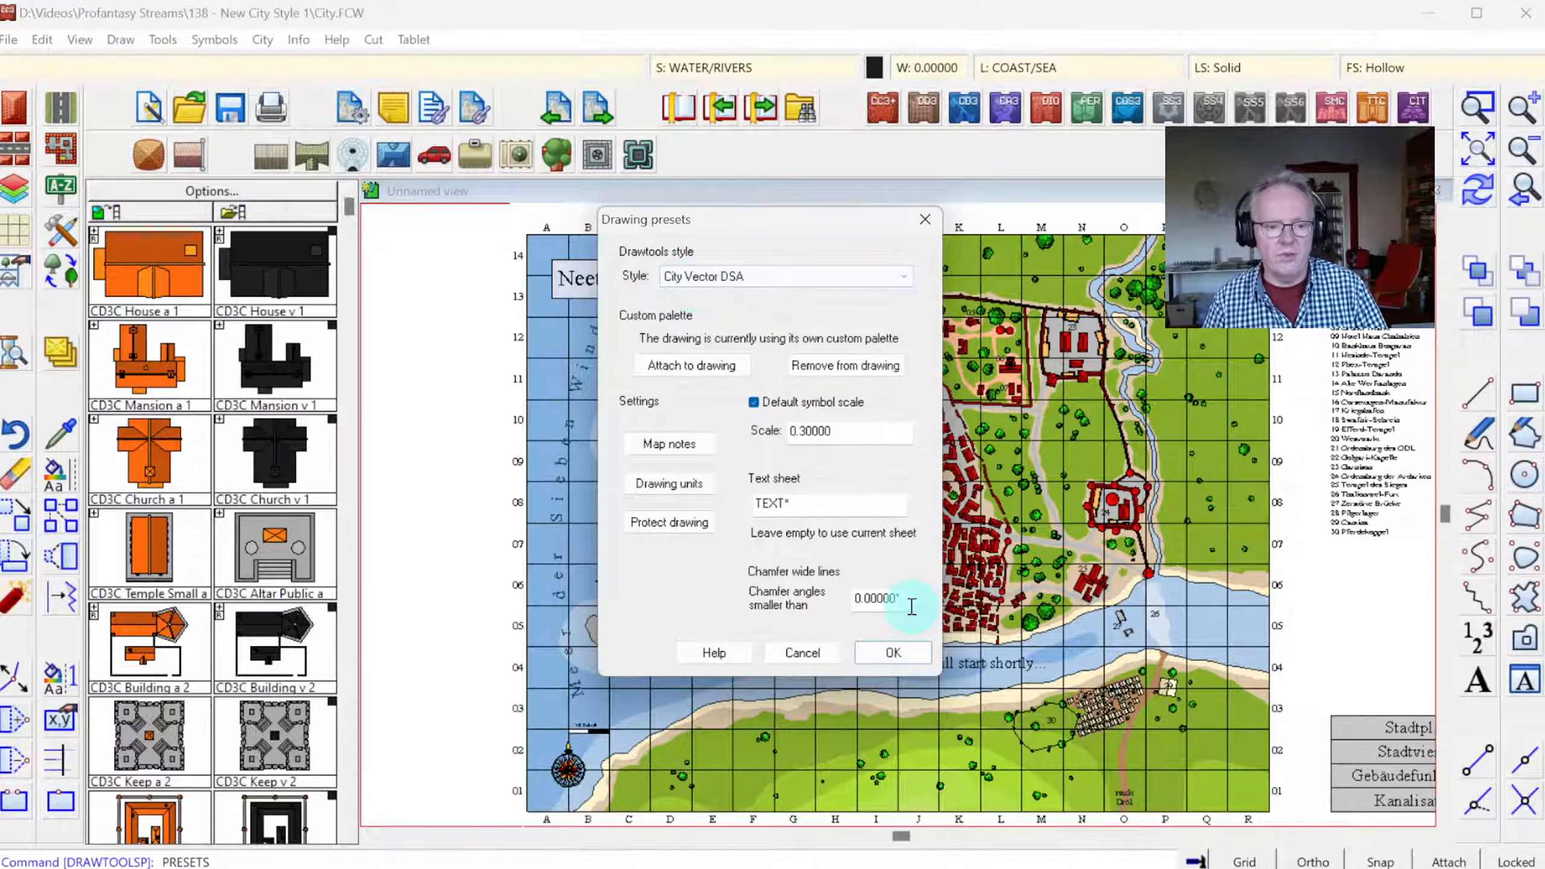
click(894, 653)
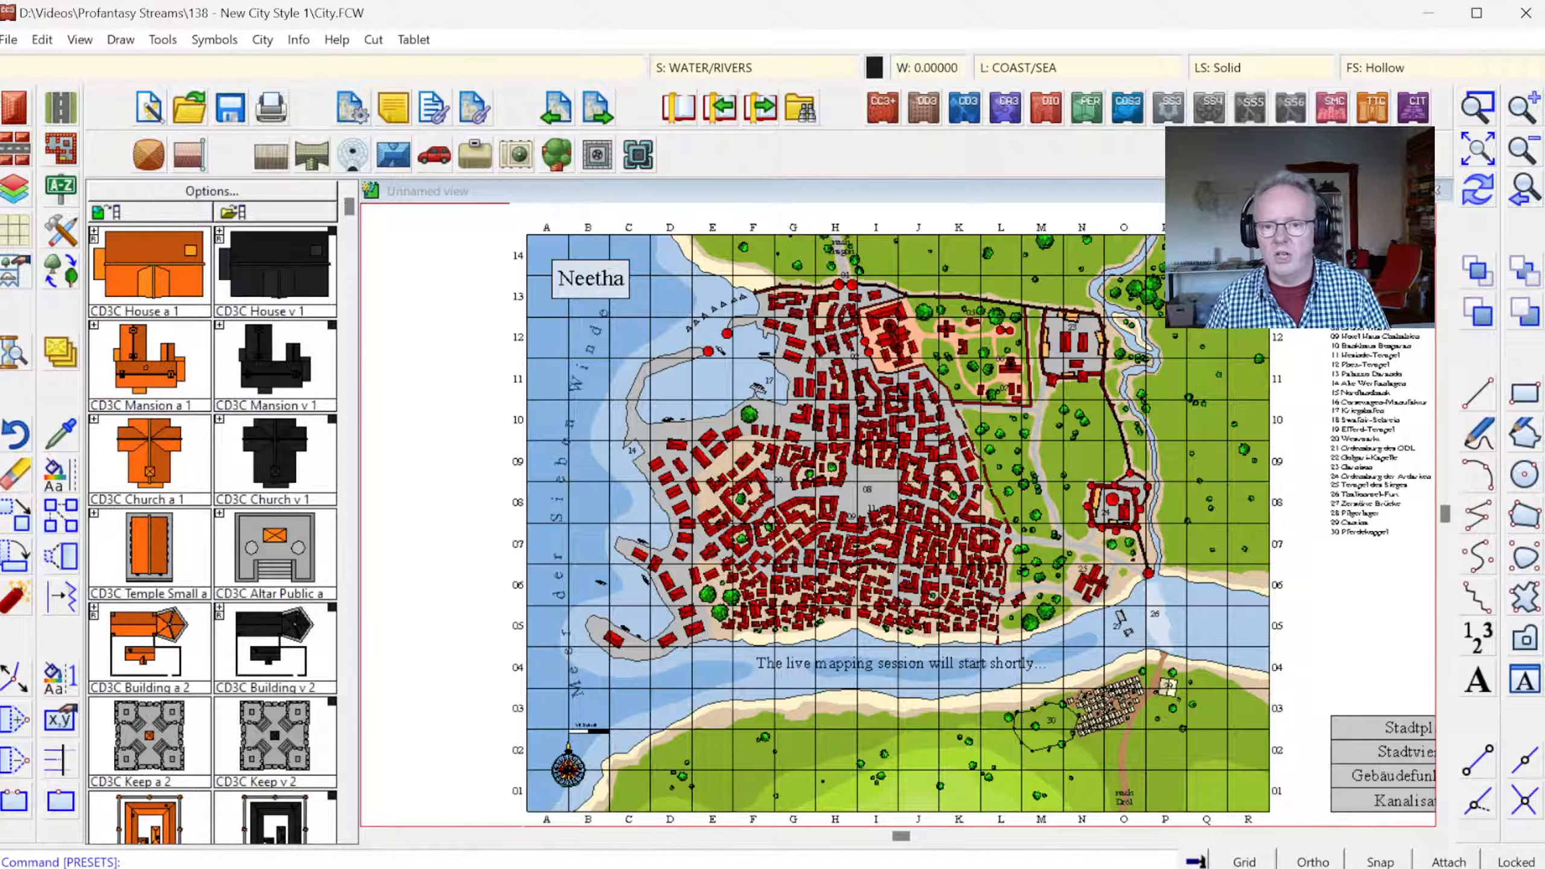
click(1479, 107)
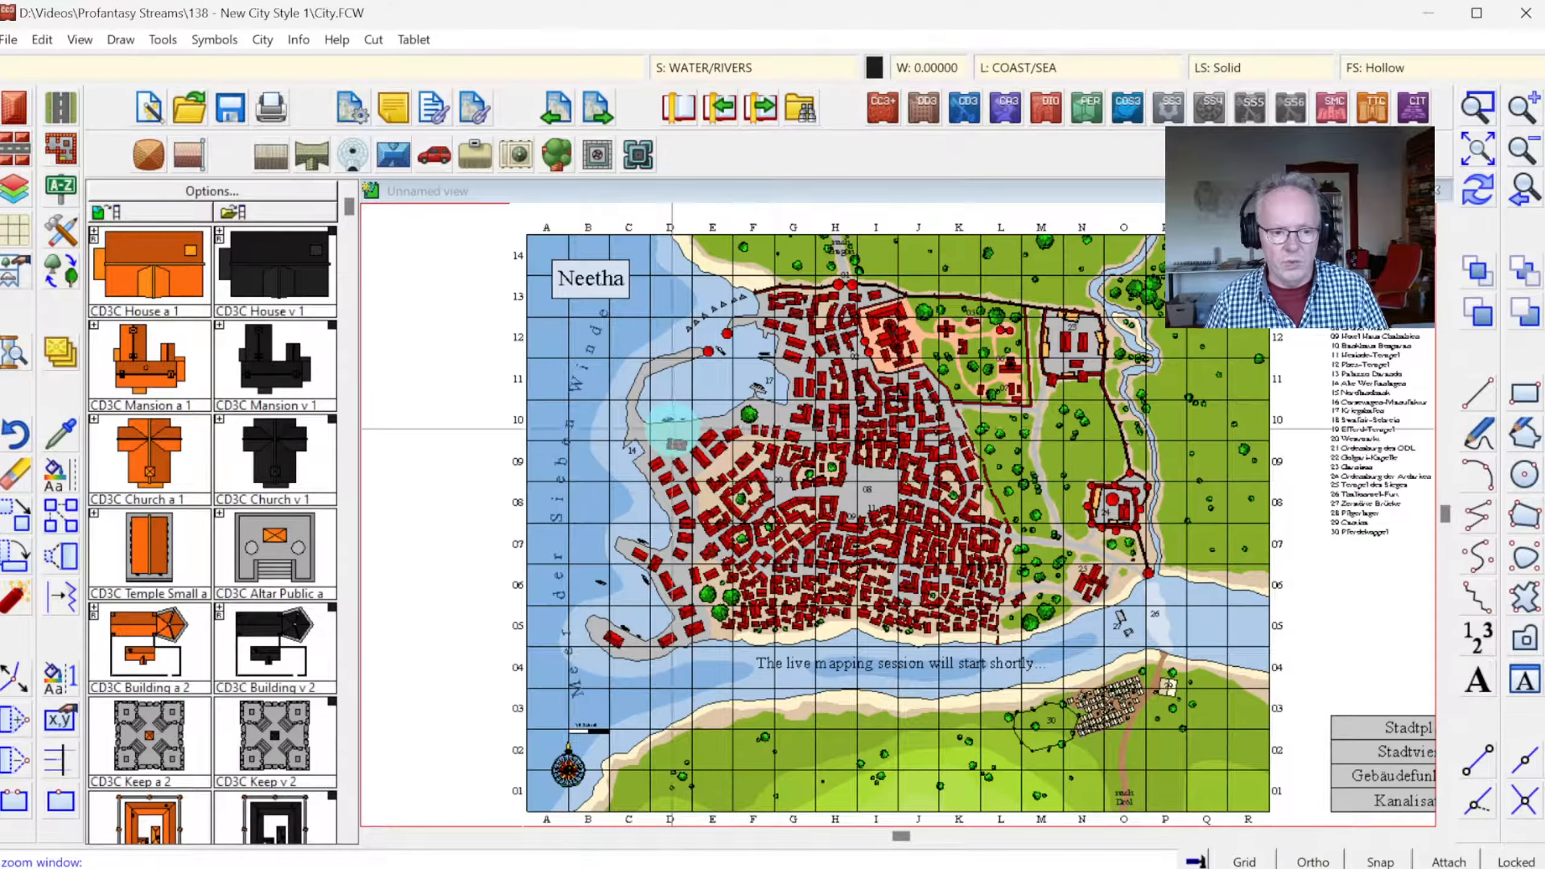
click(672, 430)
click(767, 517)
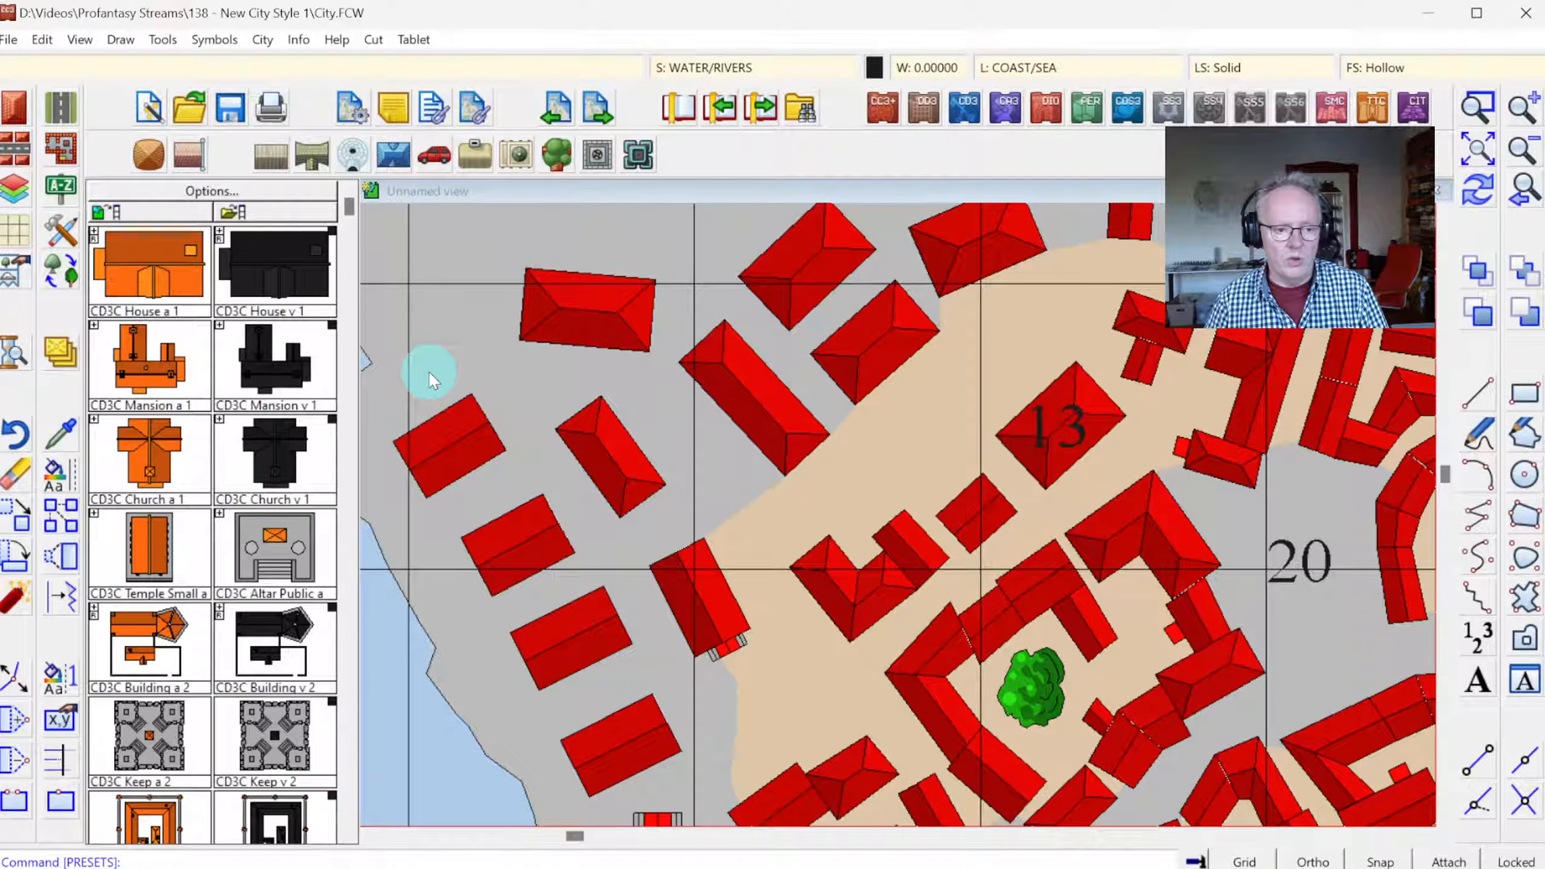
click(174, 198)
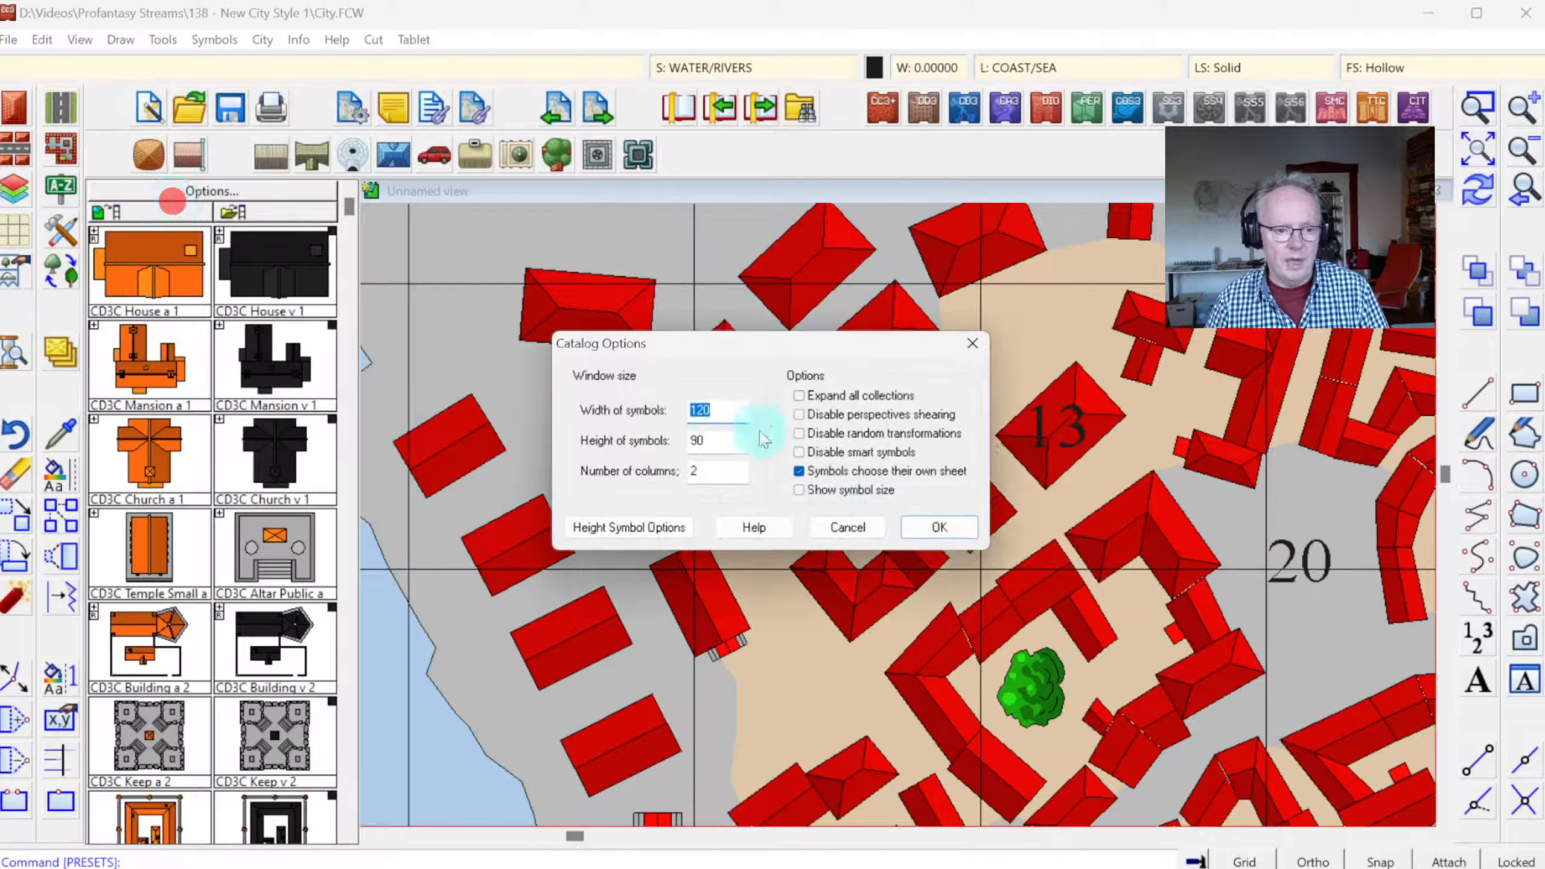
click(831, 525)
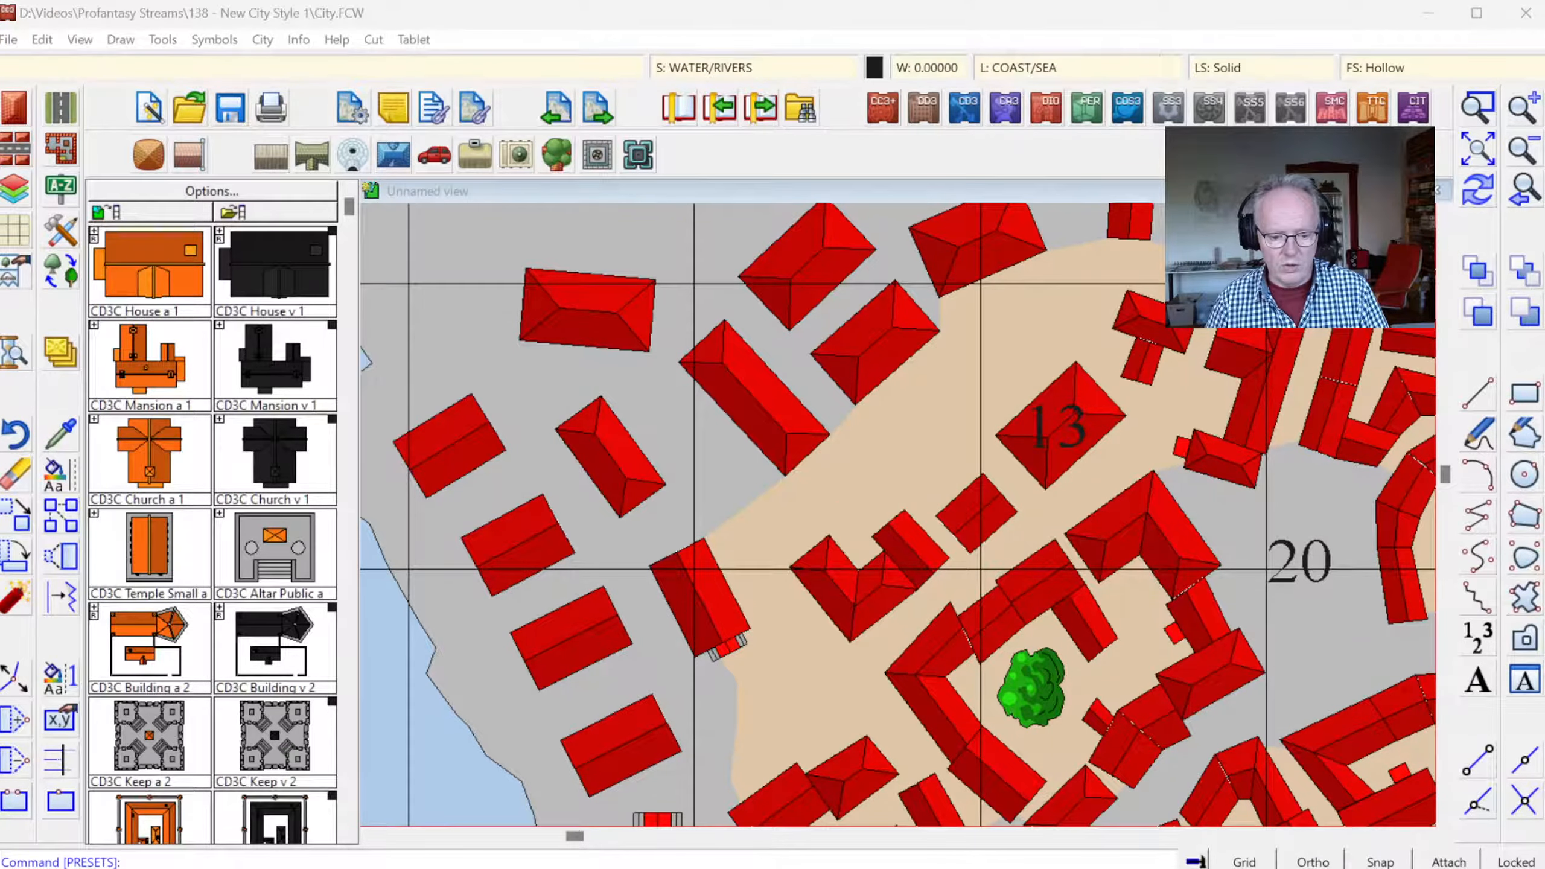
- Switch to File Explorer, open the DSA Stadt.FSC symbol catalog from the Cities folder, and browse its symbols
key(alt+Tab)
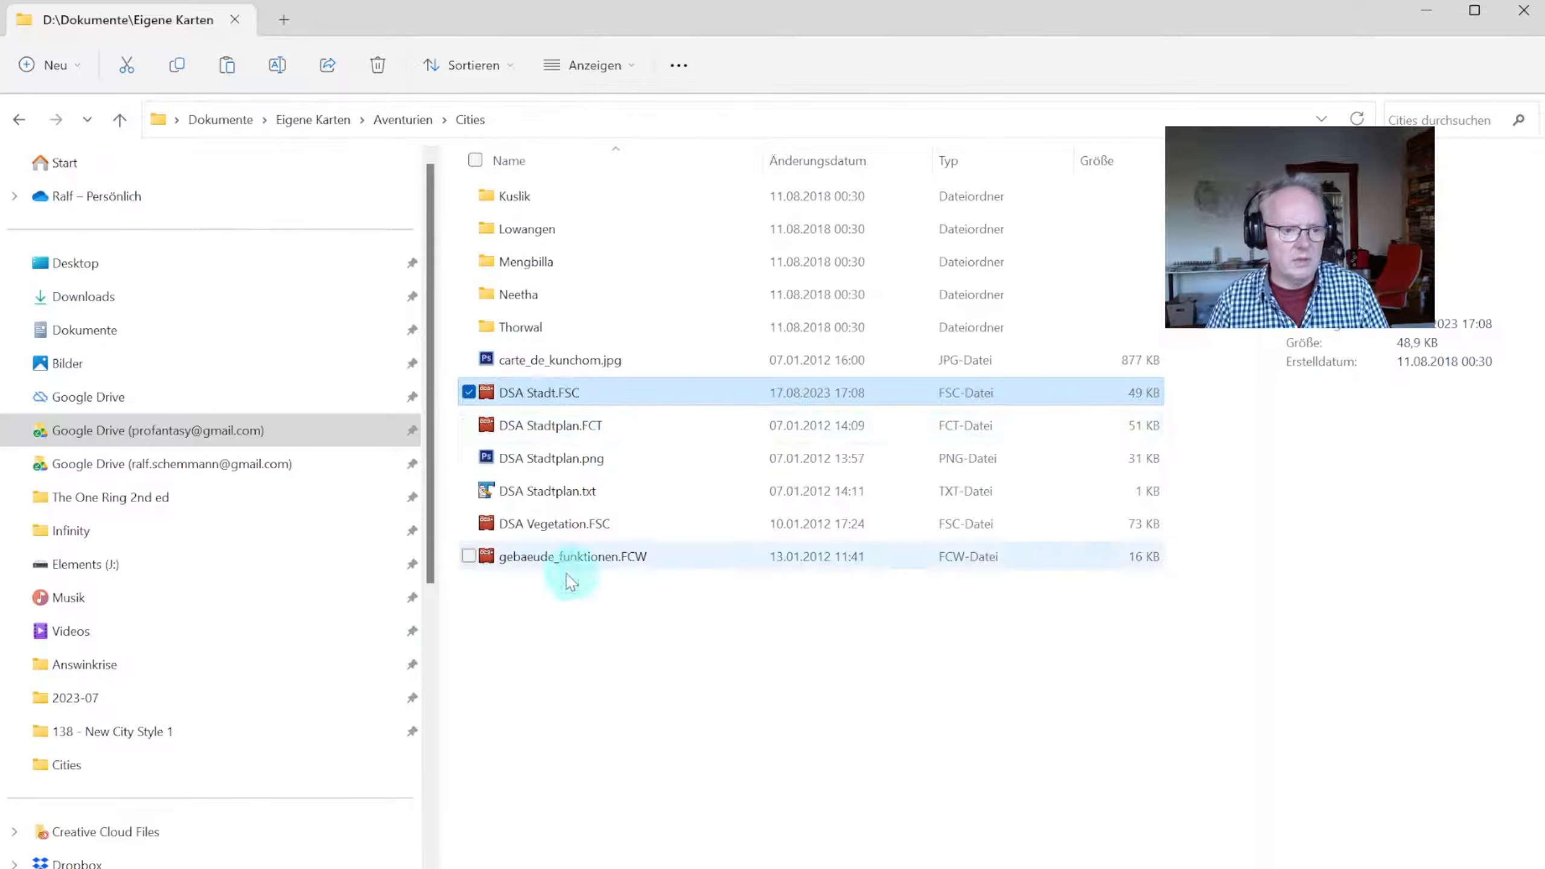
double_click(539, 393)
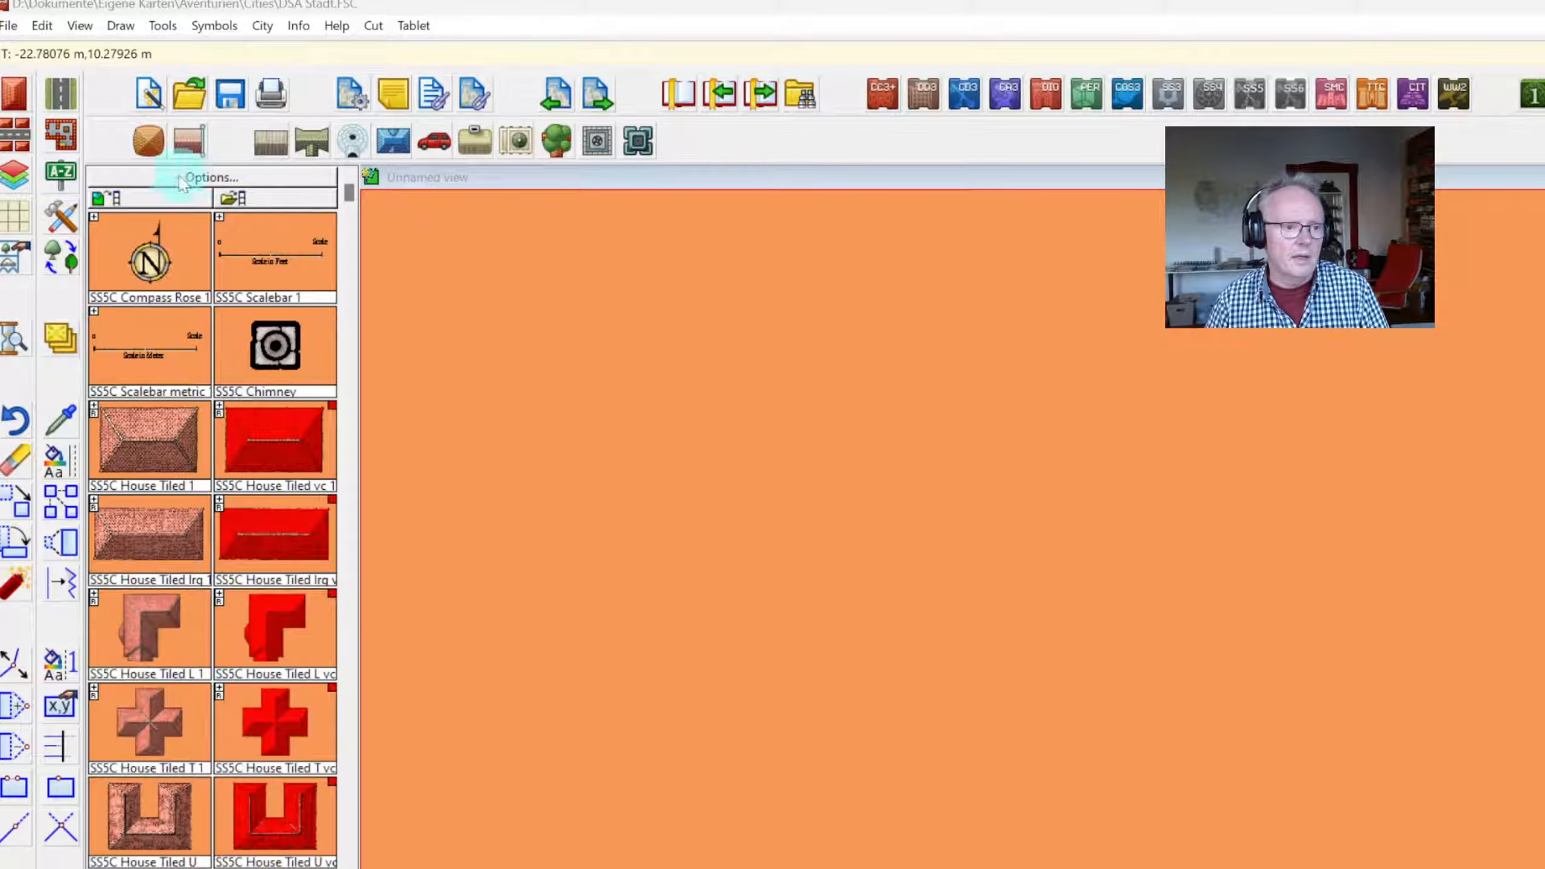
click(174, 200)
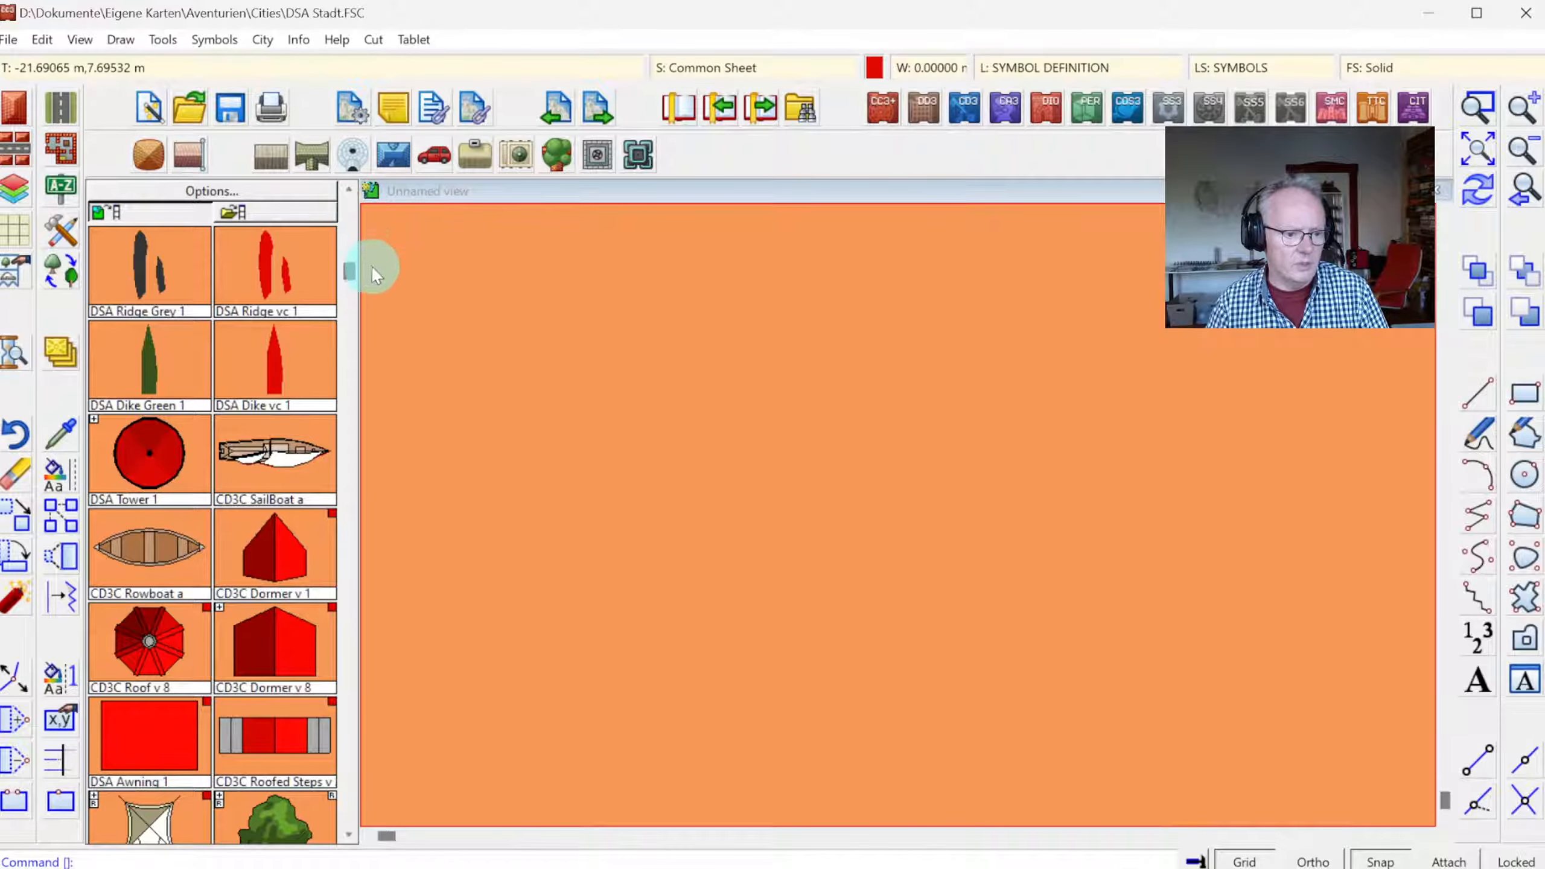
scroll(358, 287, down, 10)
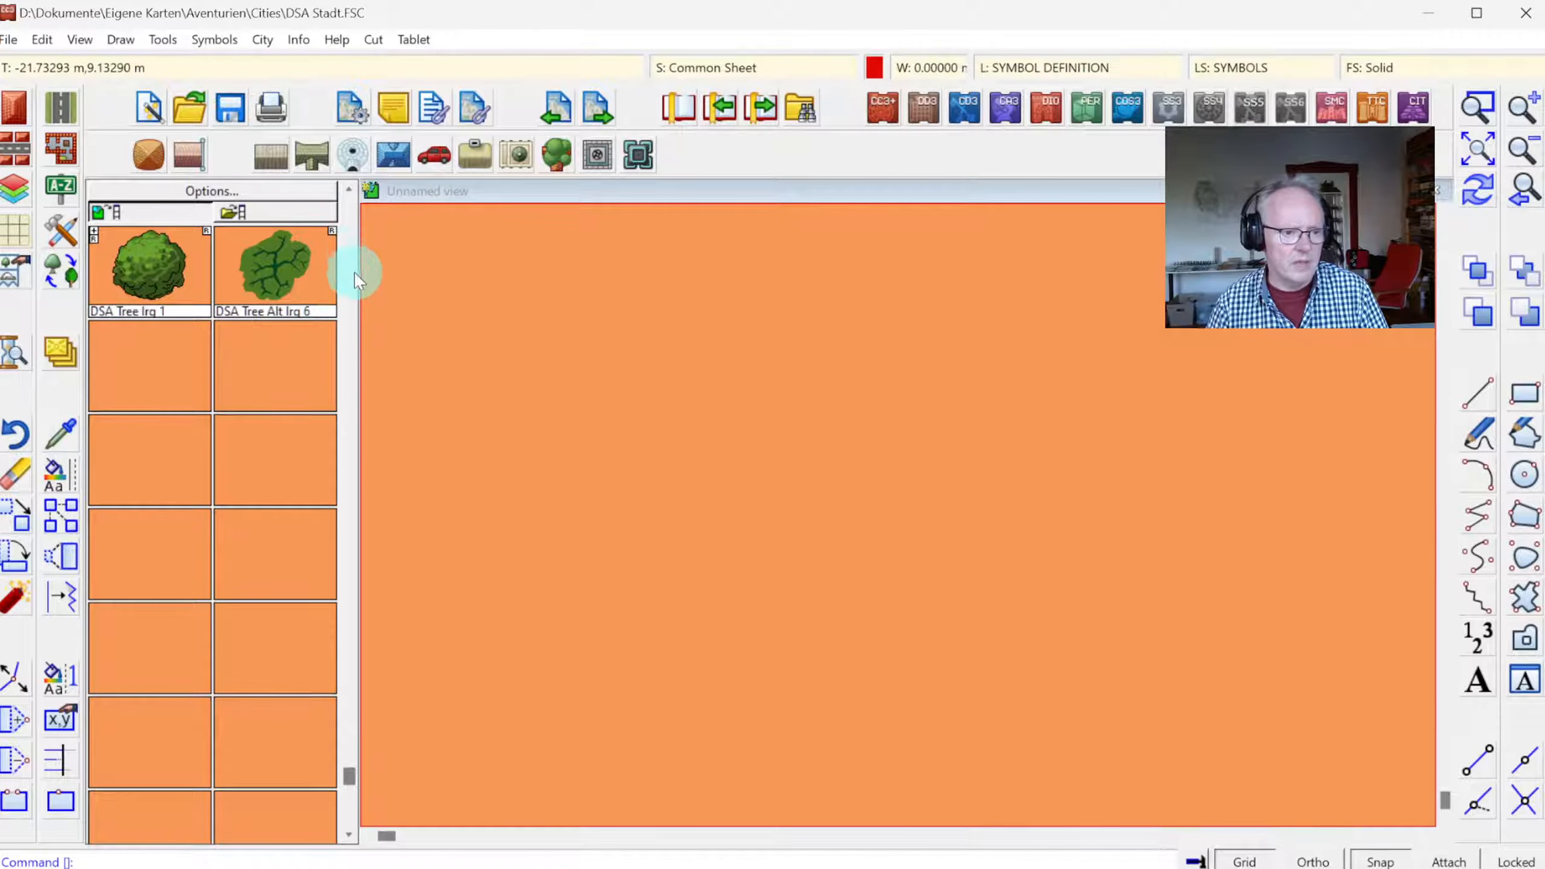
click(345, 210)
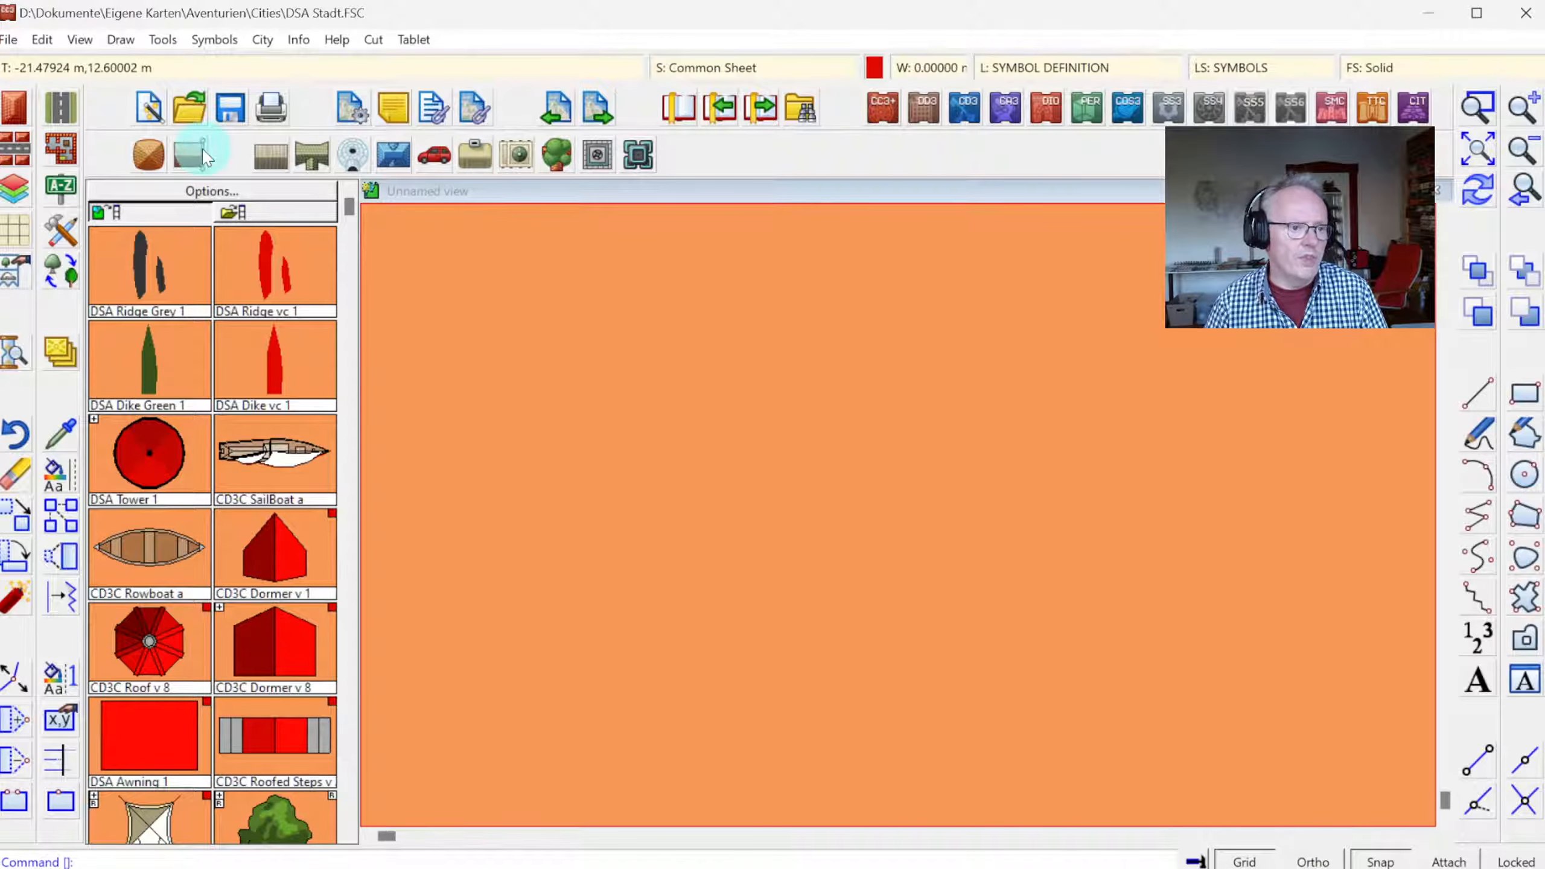
- Start saving a copy of the DSA Stadt catalog with the file type Campaign Cartographer 3 FSC Symbol catalog
click(8, 41)
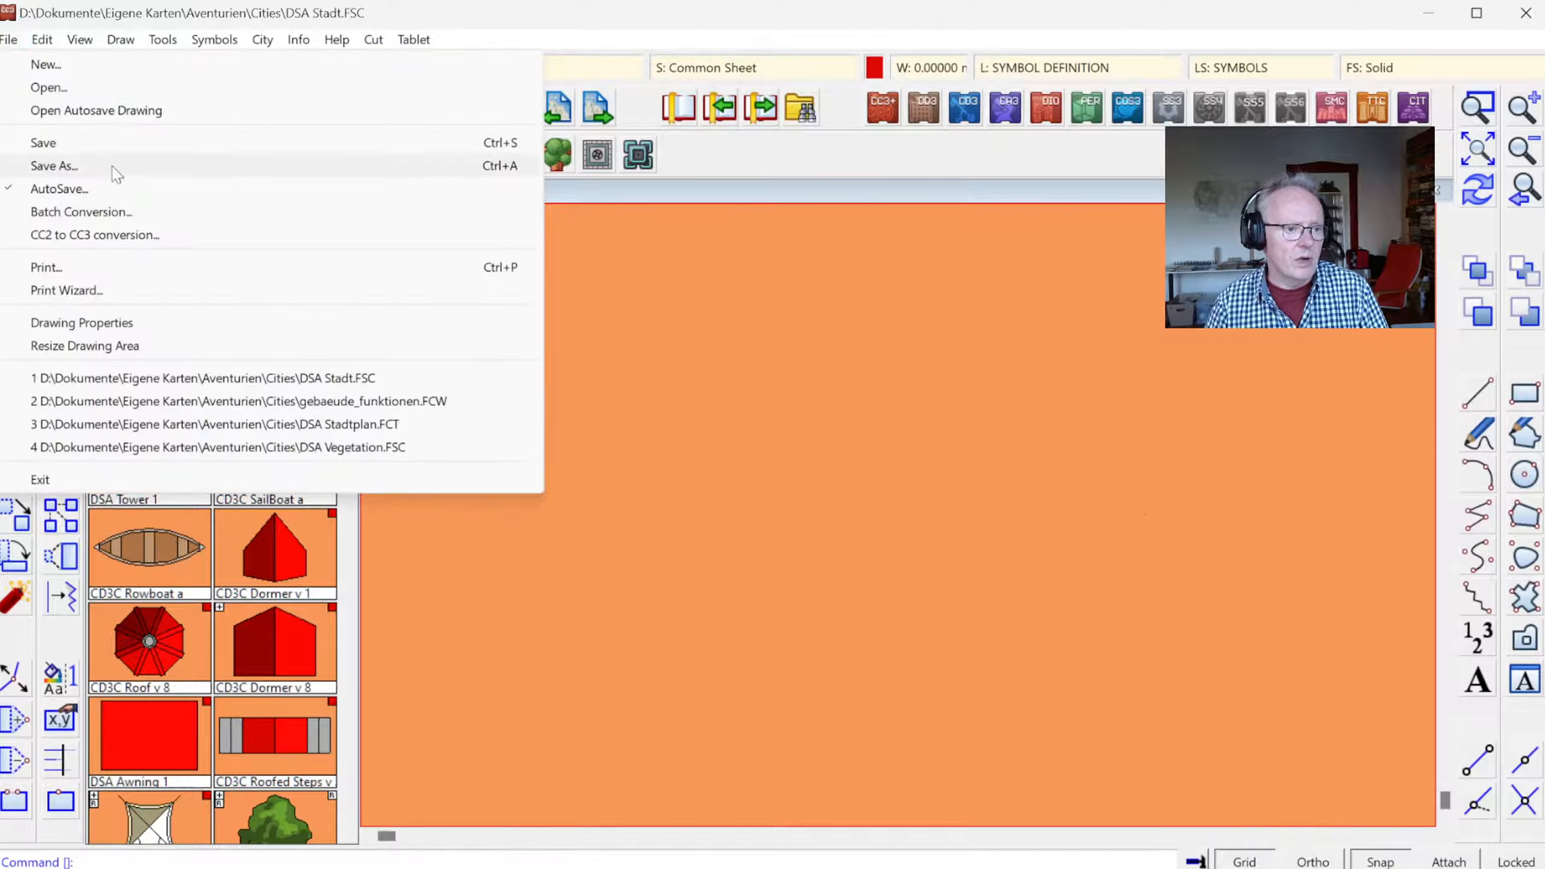
click(84, 41)
mouse_move(9, 40)
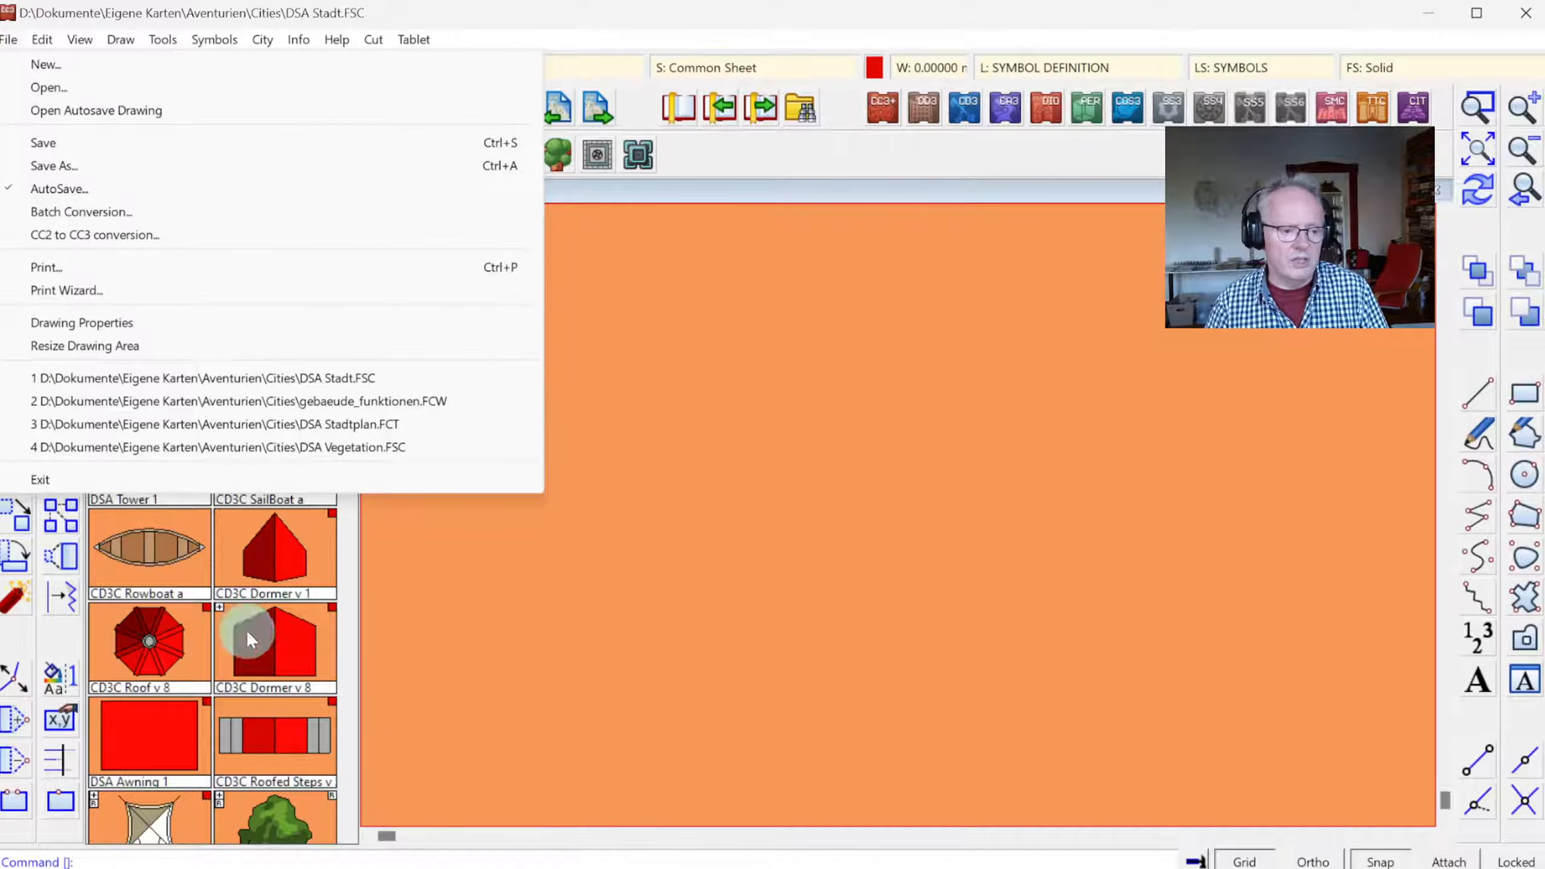
click(67, 166)
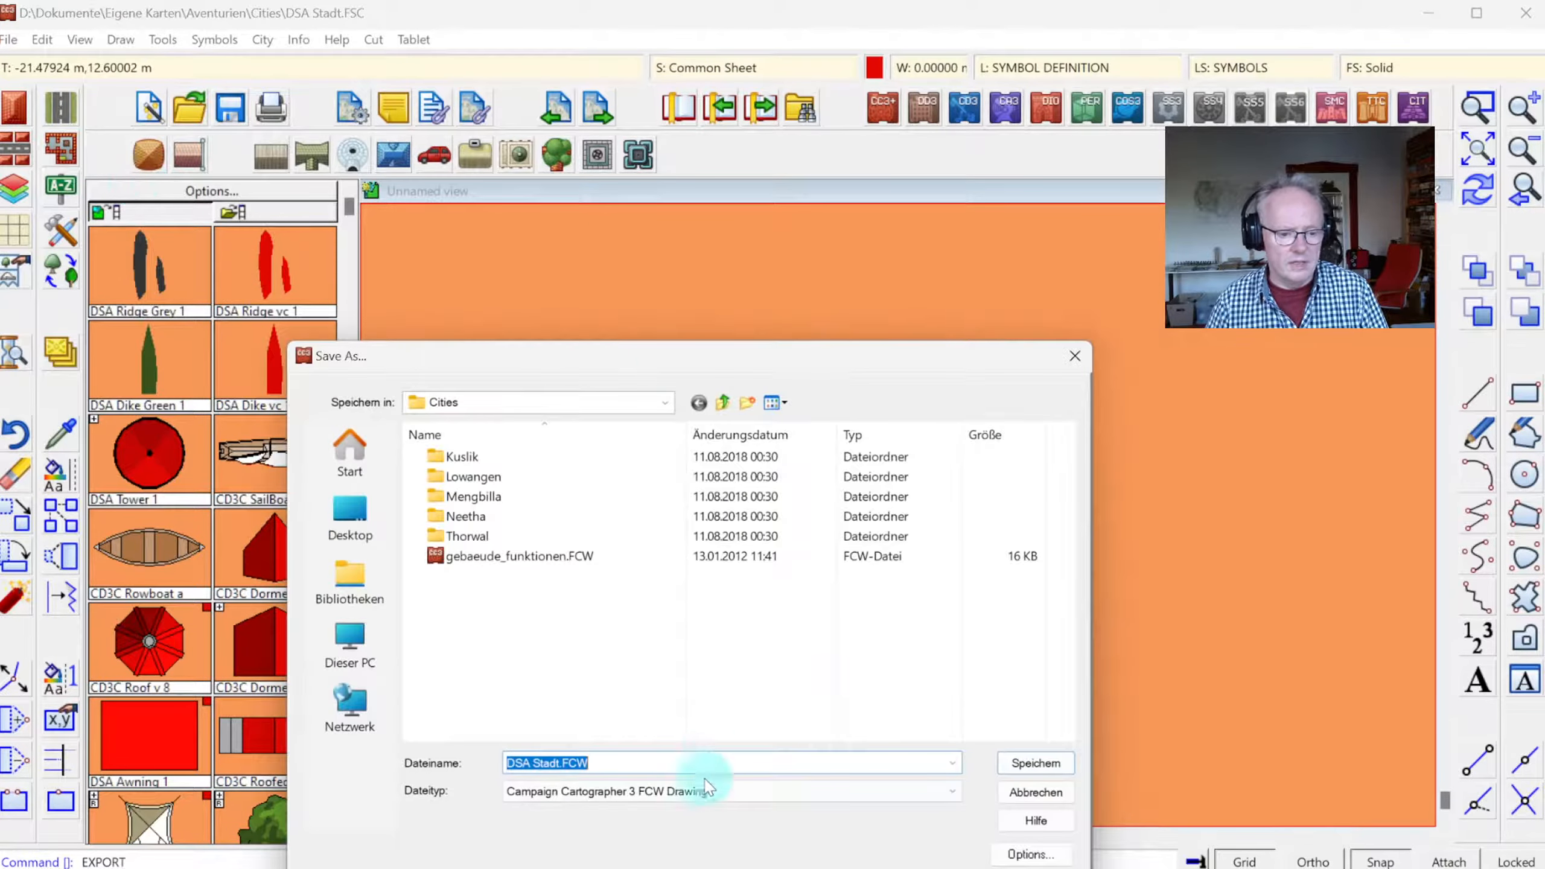
click(687, 790)
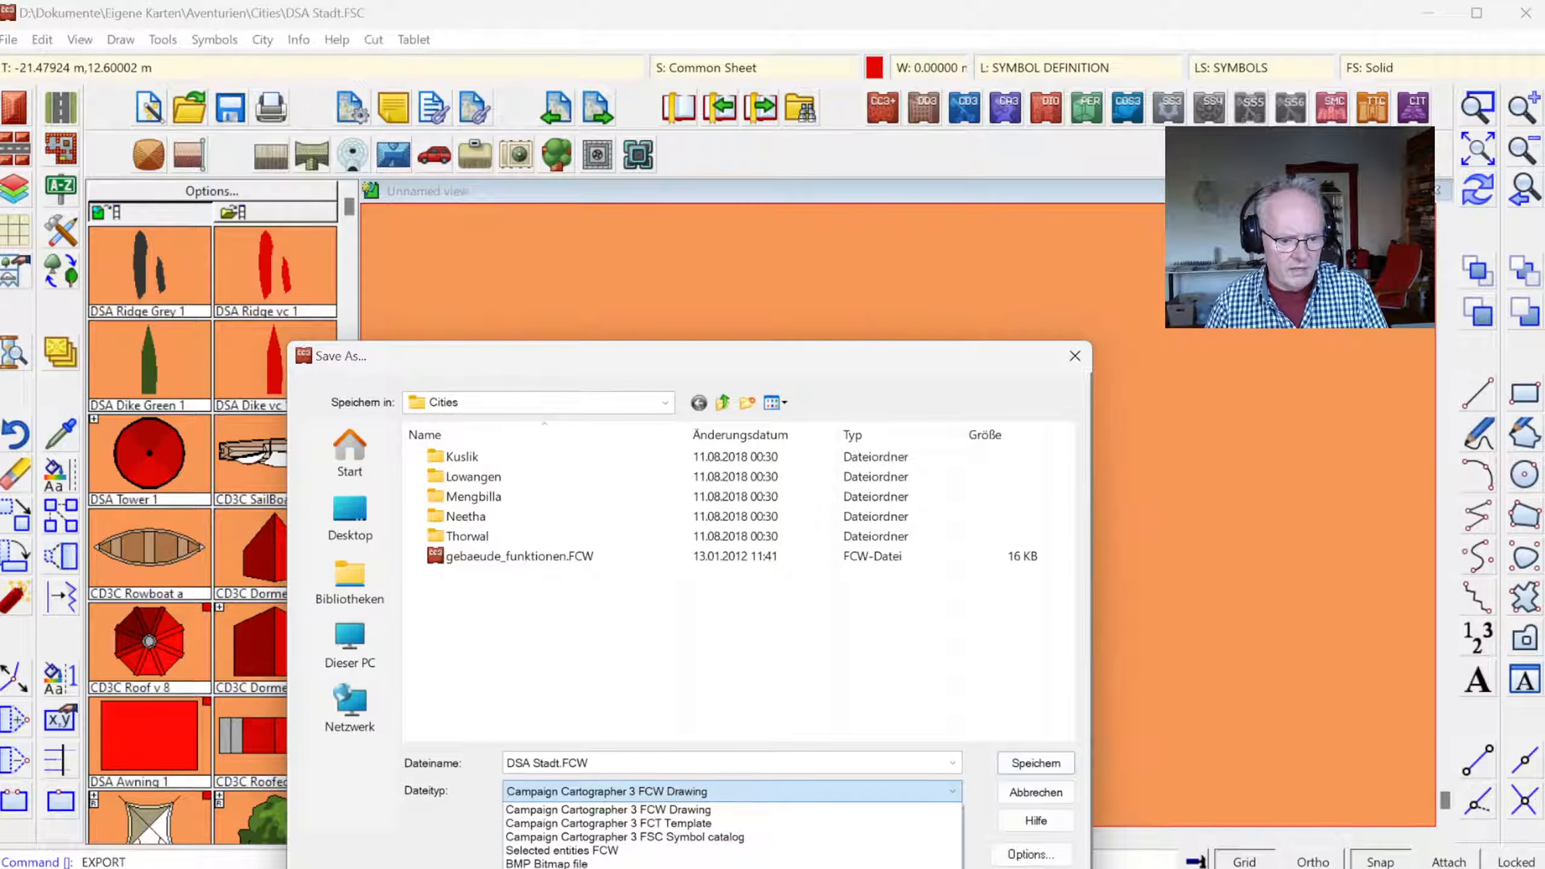
click(625, 838)
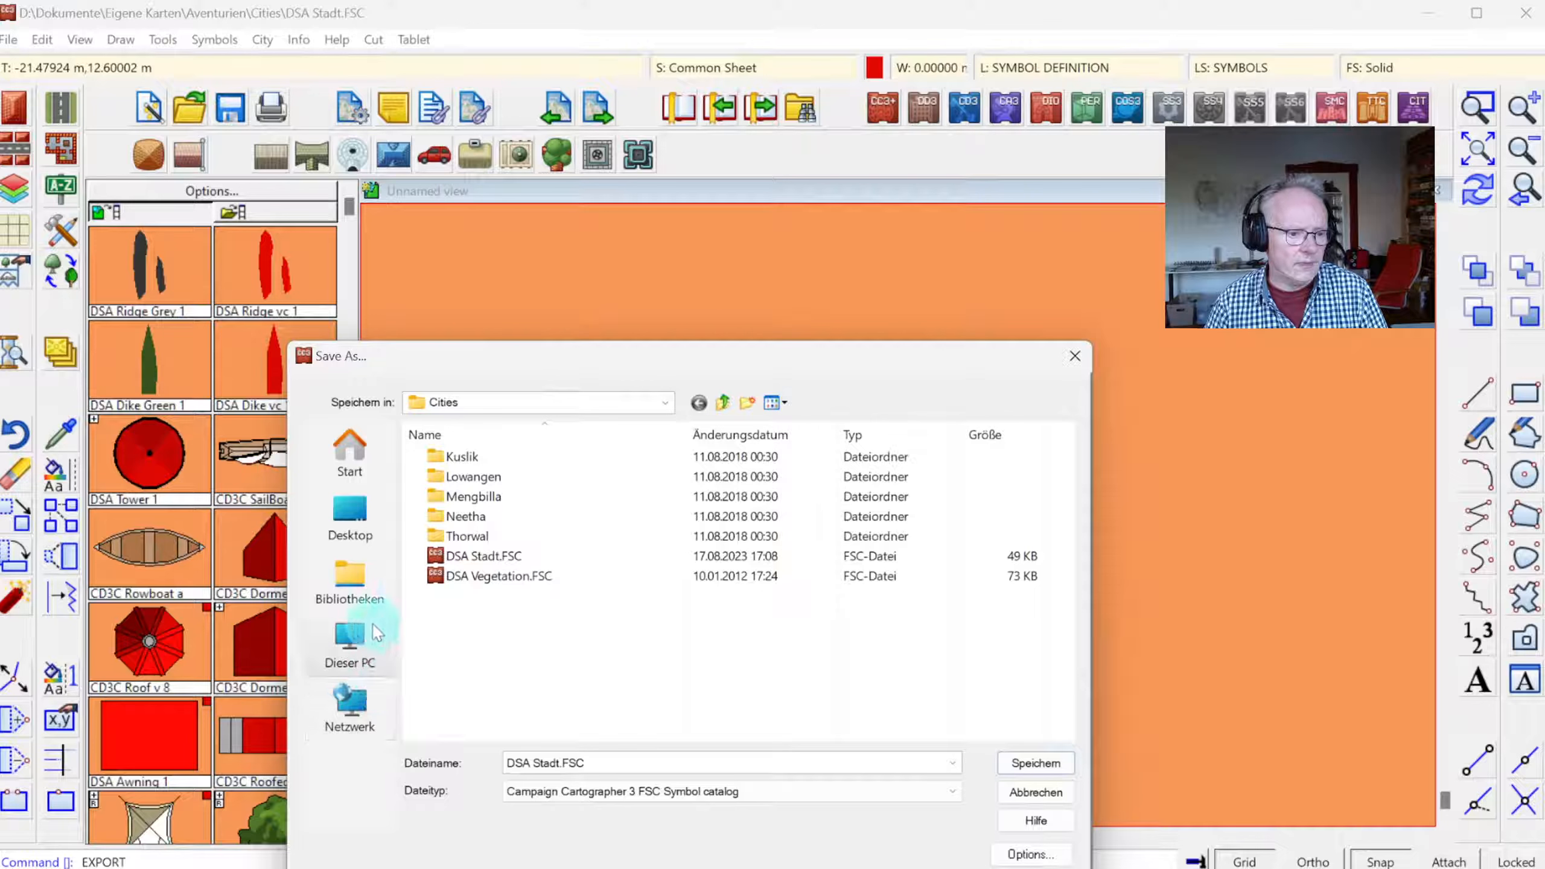
- Set the save location to the Symbols\Cities folder inside ProgramData\CC3Plus on the Data (D:) drive
click(359, 669)
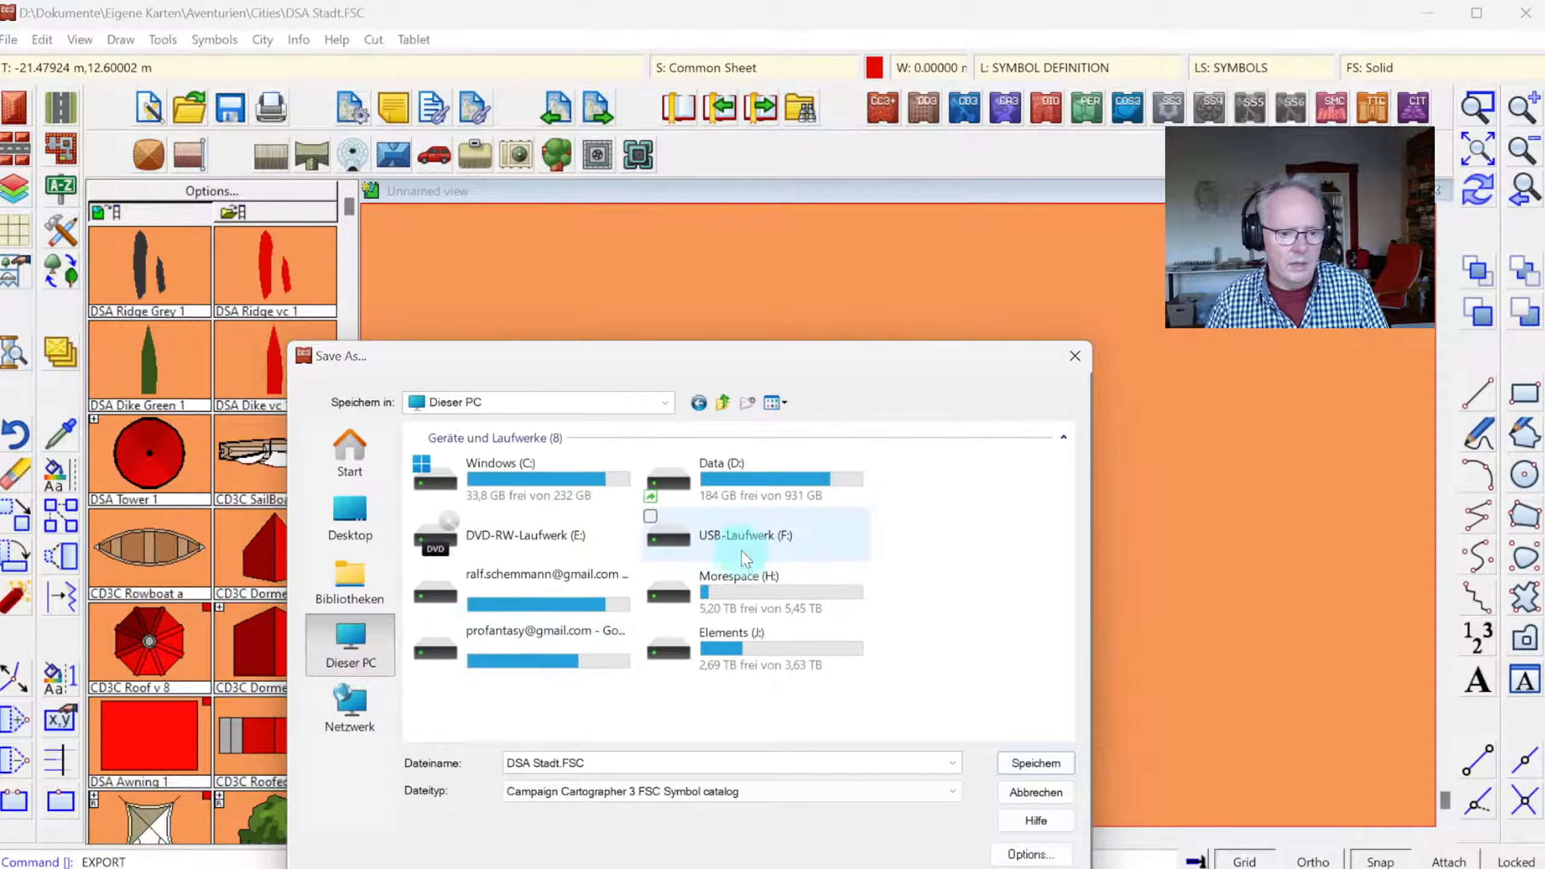
click(742, 497)
double_click(743, 497)
double_click(493, 608)
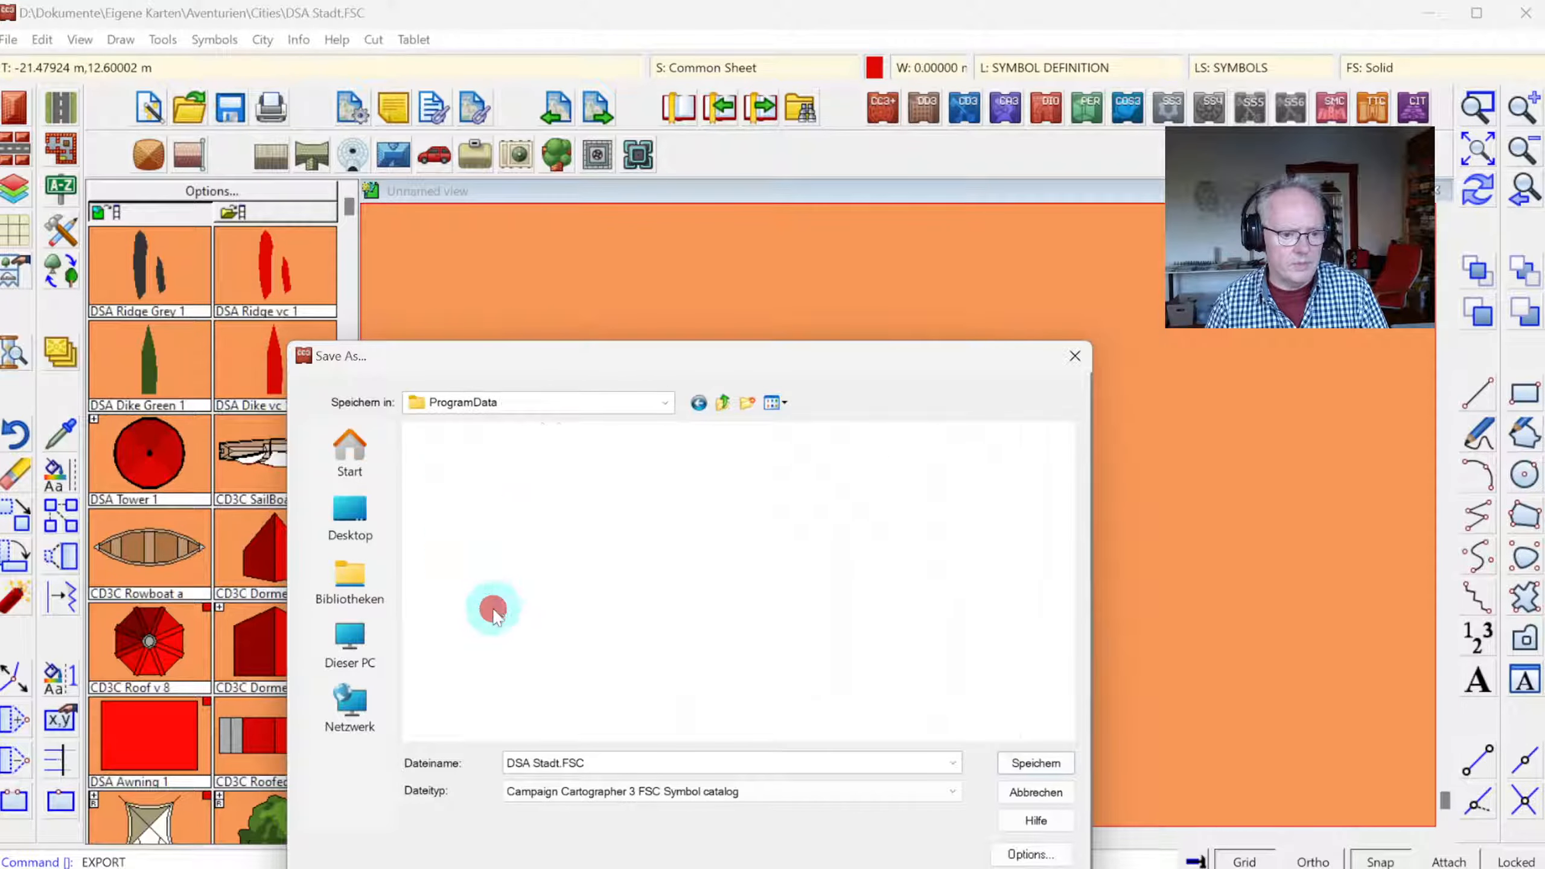
double_click(476, 476)
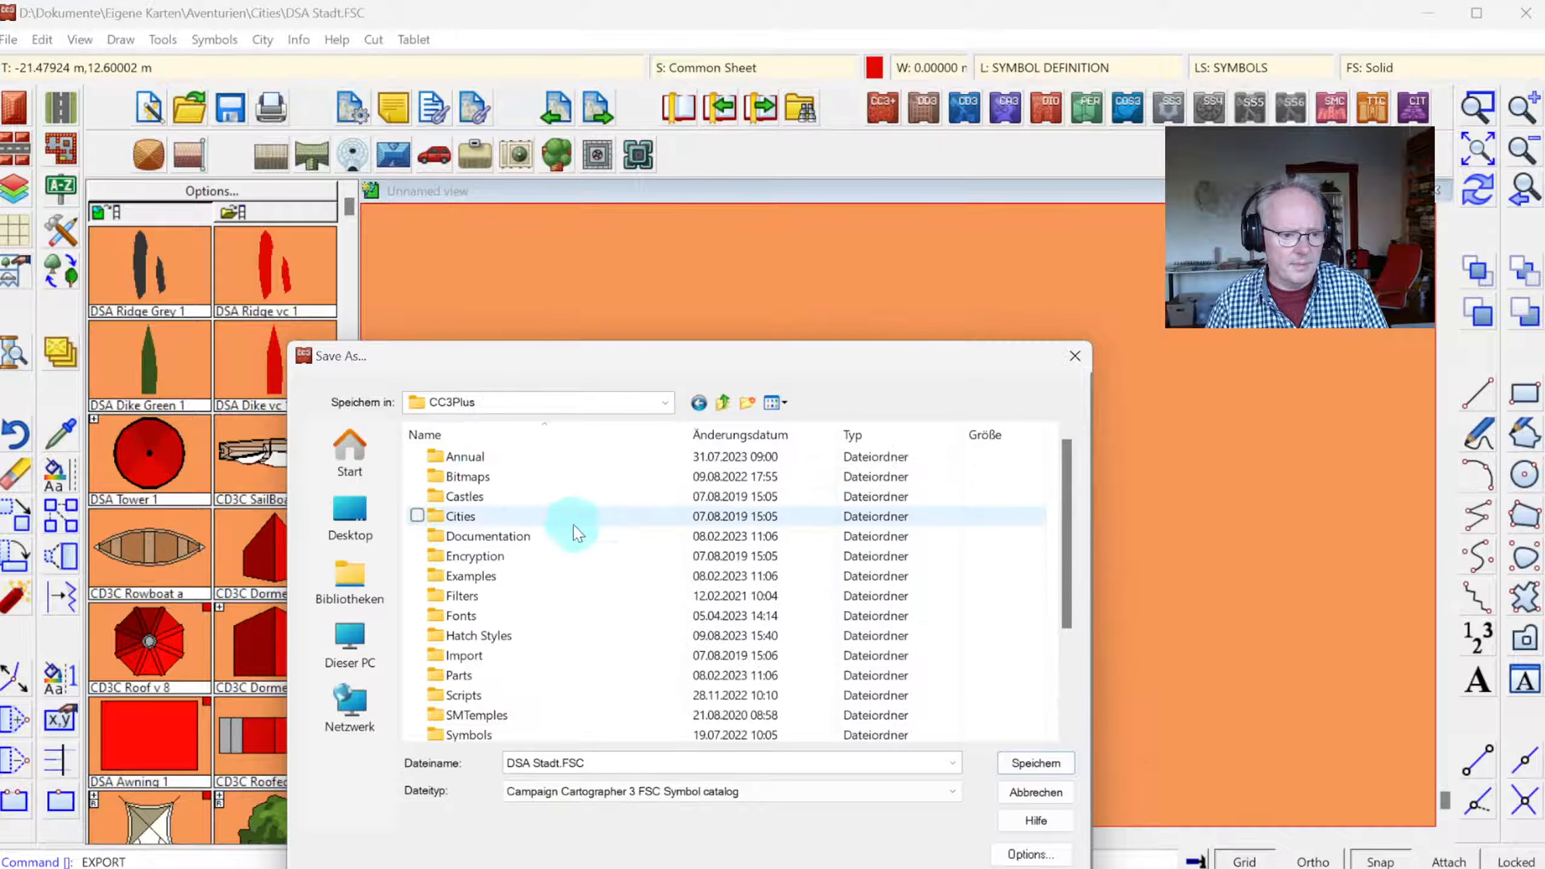
scroll(476, 664, down, 3)
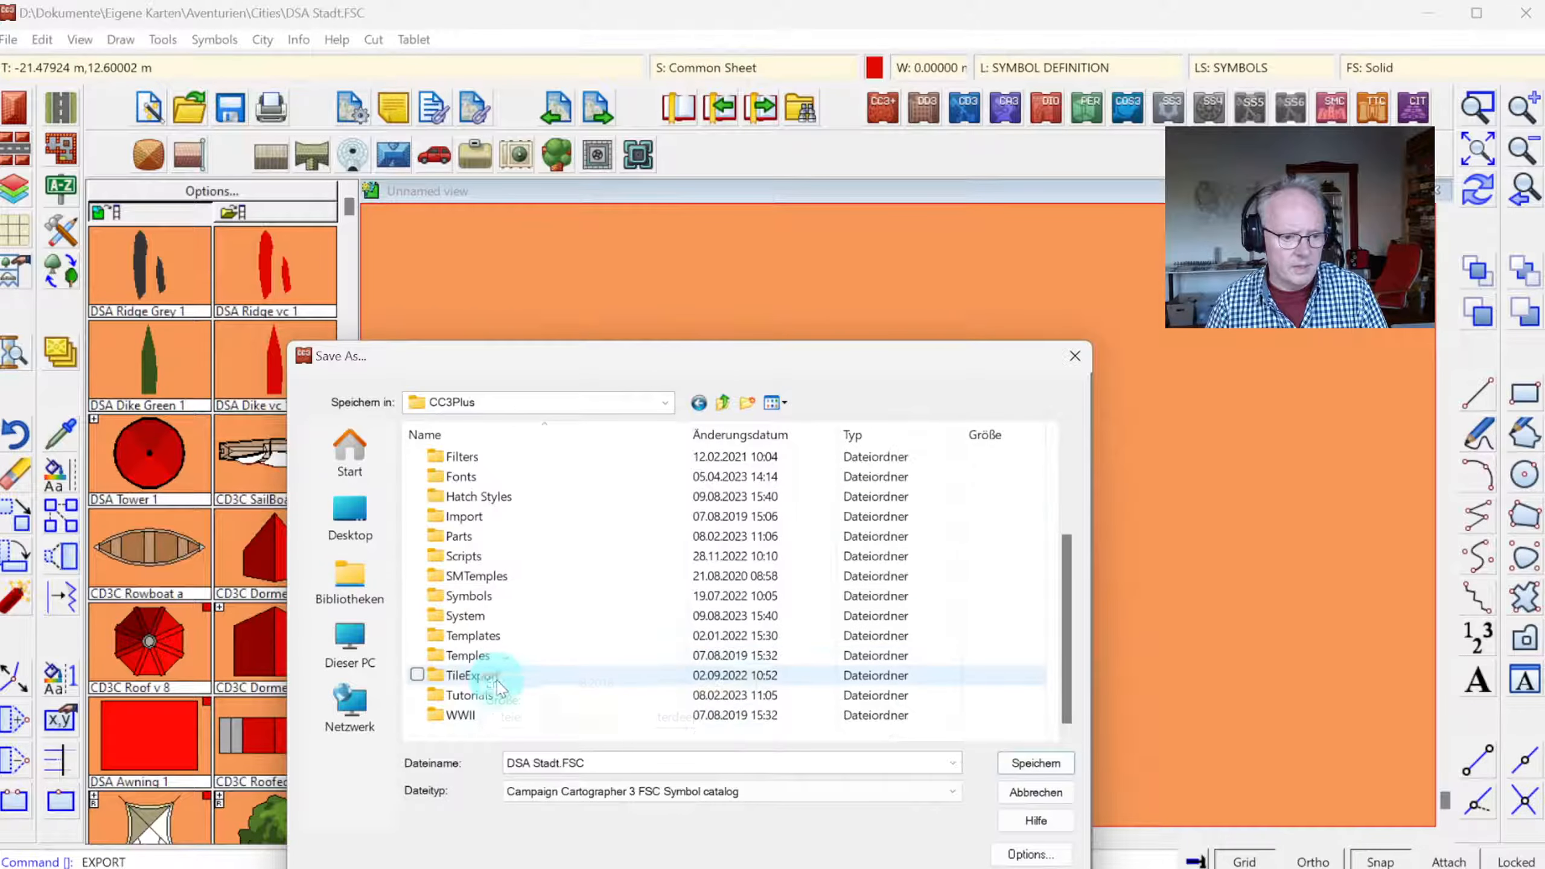
double_click(467, 595)
double_click(495, 517)
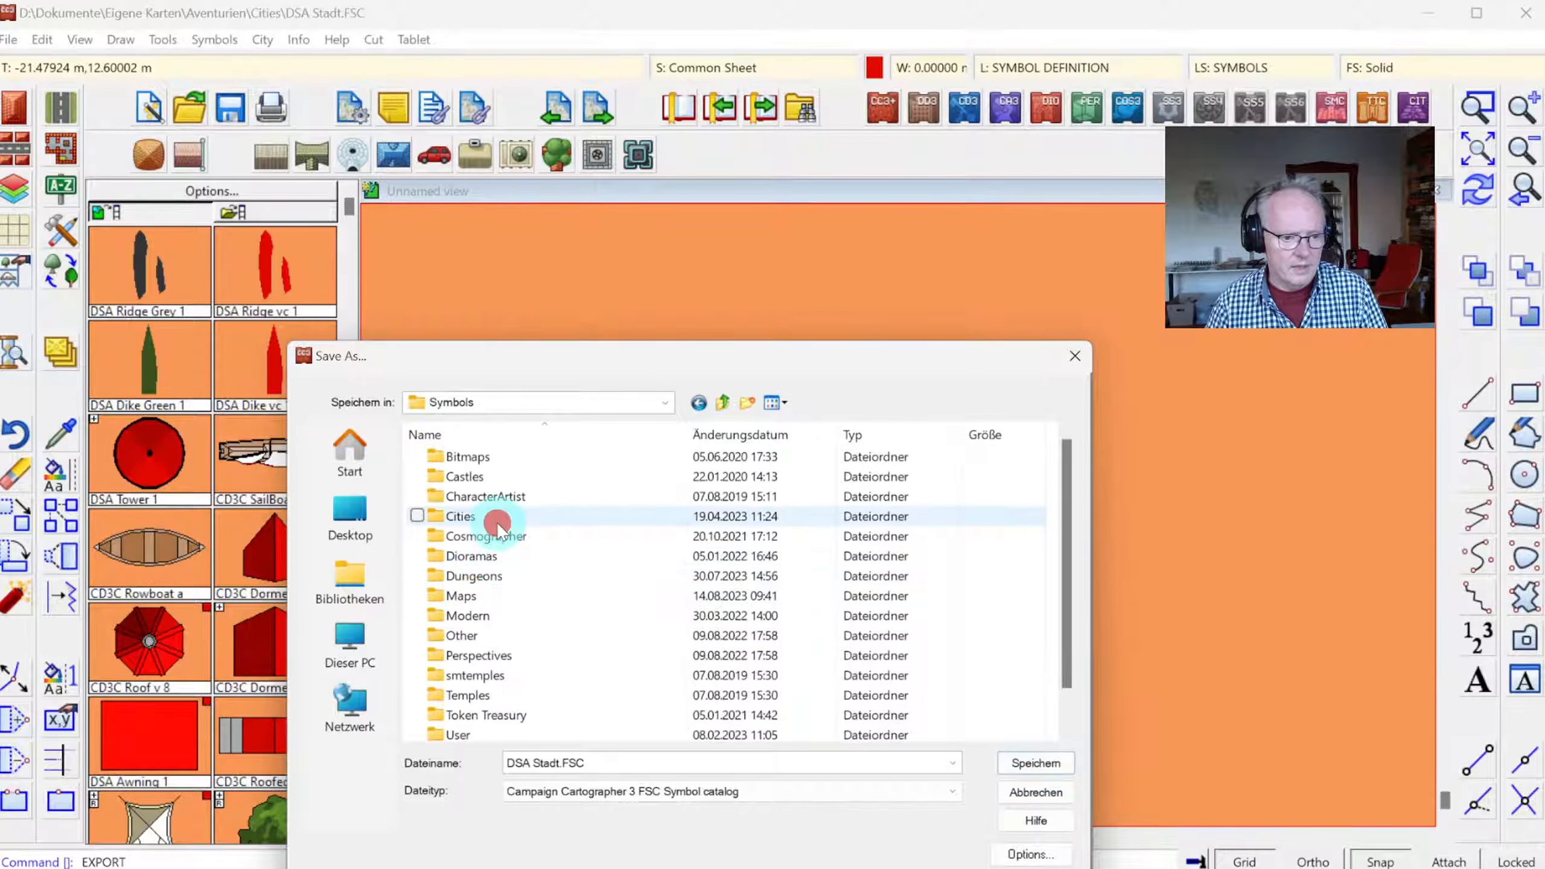
drag(1064, 460, 1034, 427)
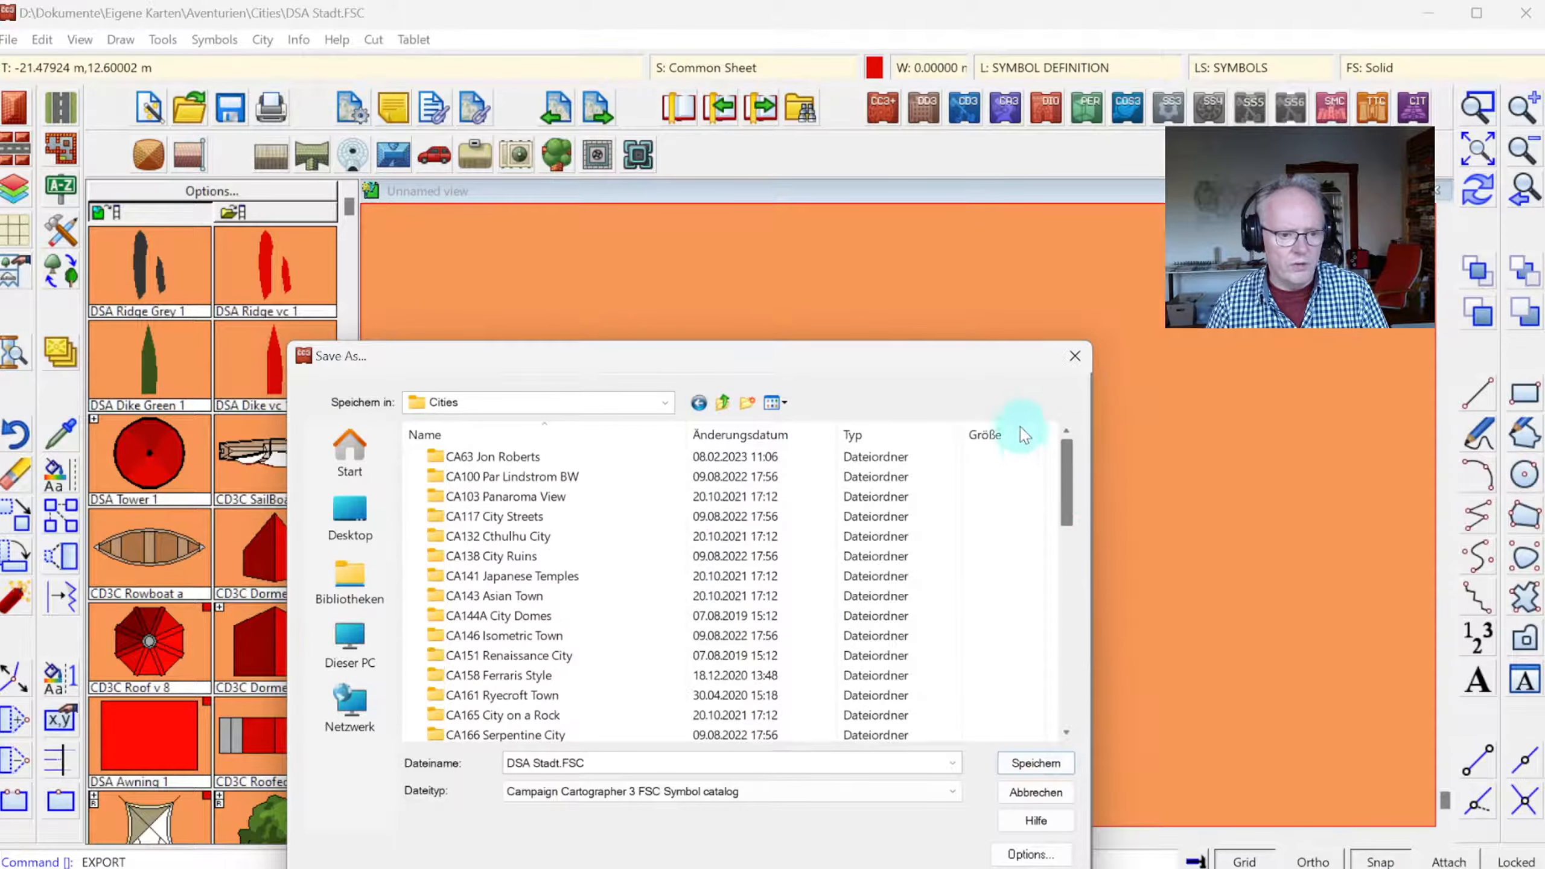
- Create a new folder named City Vector DSA inside the Cities symbols folder
click(751, 403)
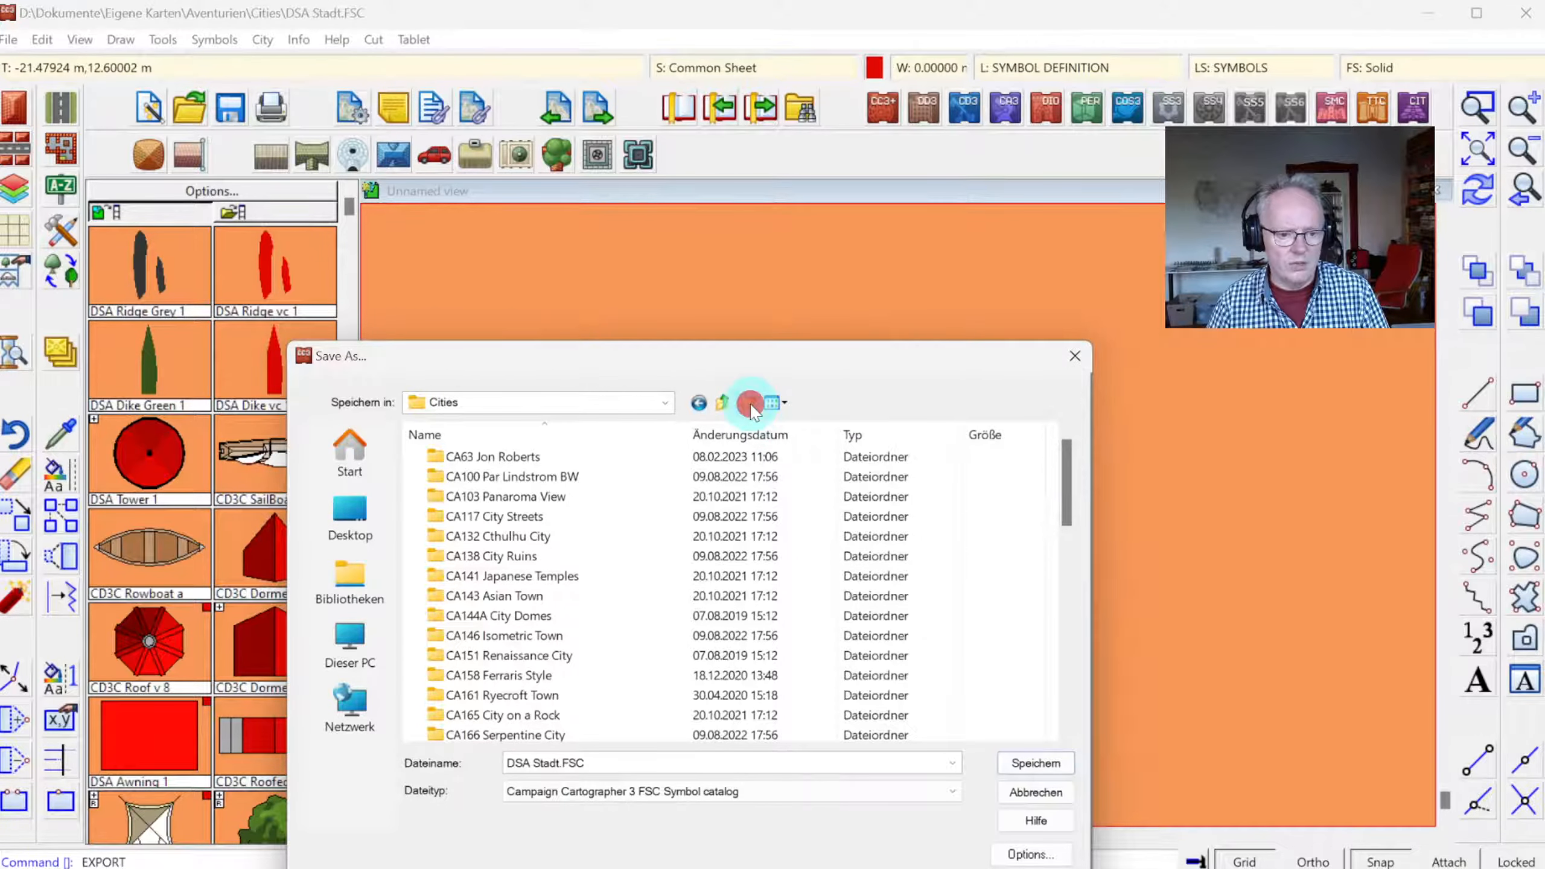
text(c)
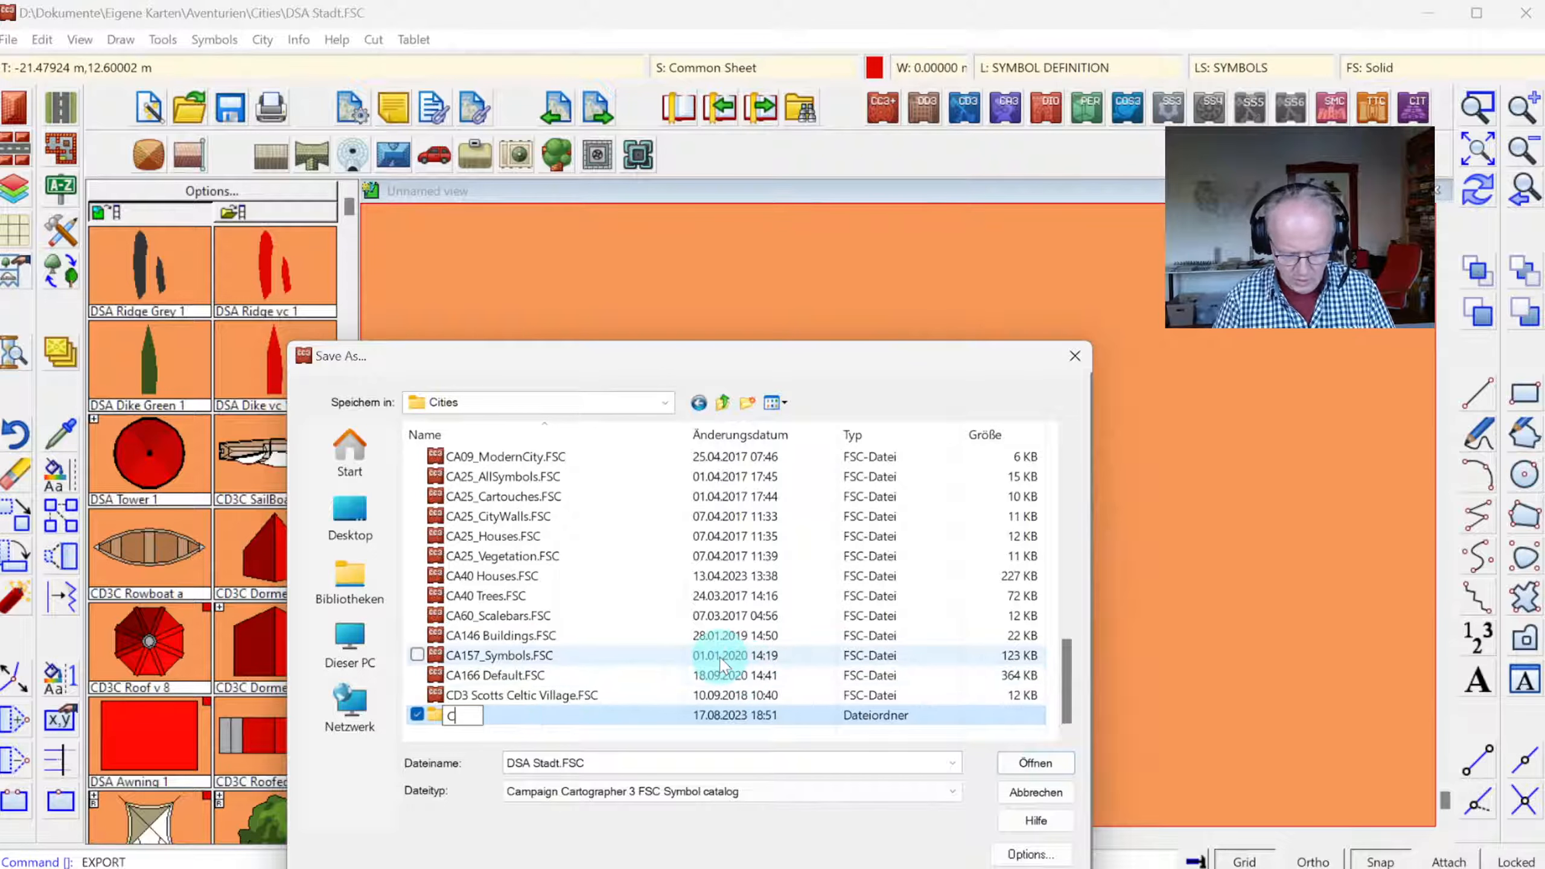
text(ity VEcto)
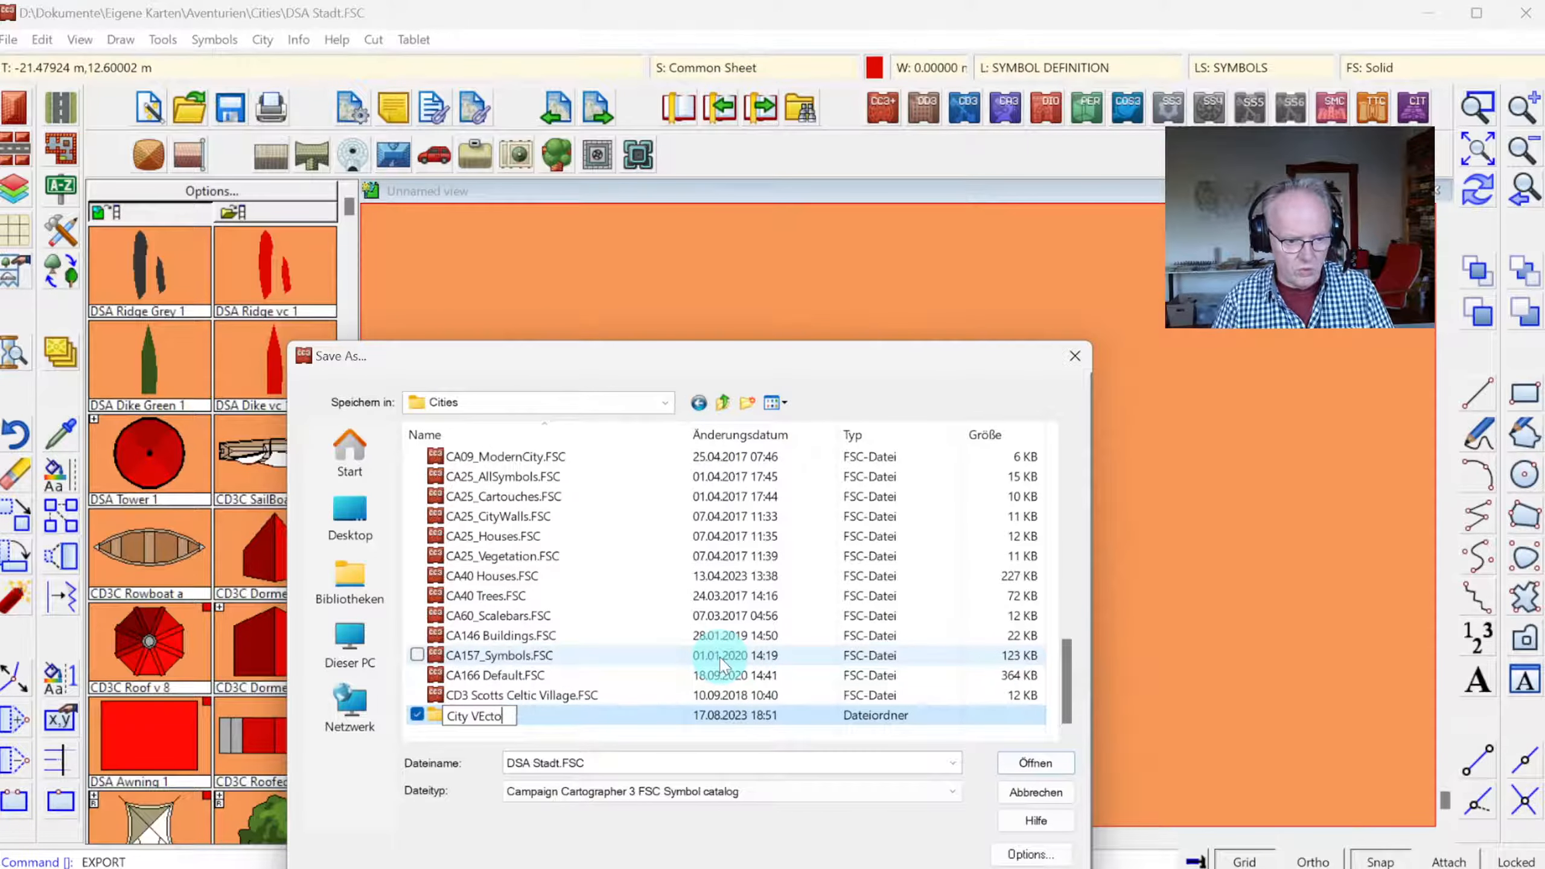
key(BackSpace)
key(BackSpace)
key(BackSpace)
key(BackSpace)
text(ector)
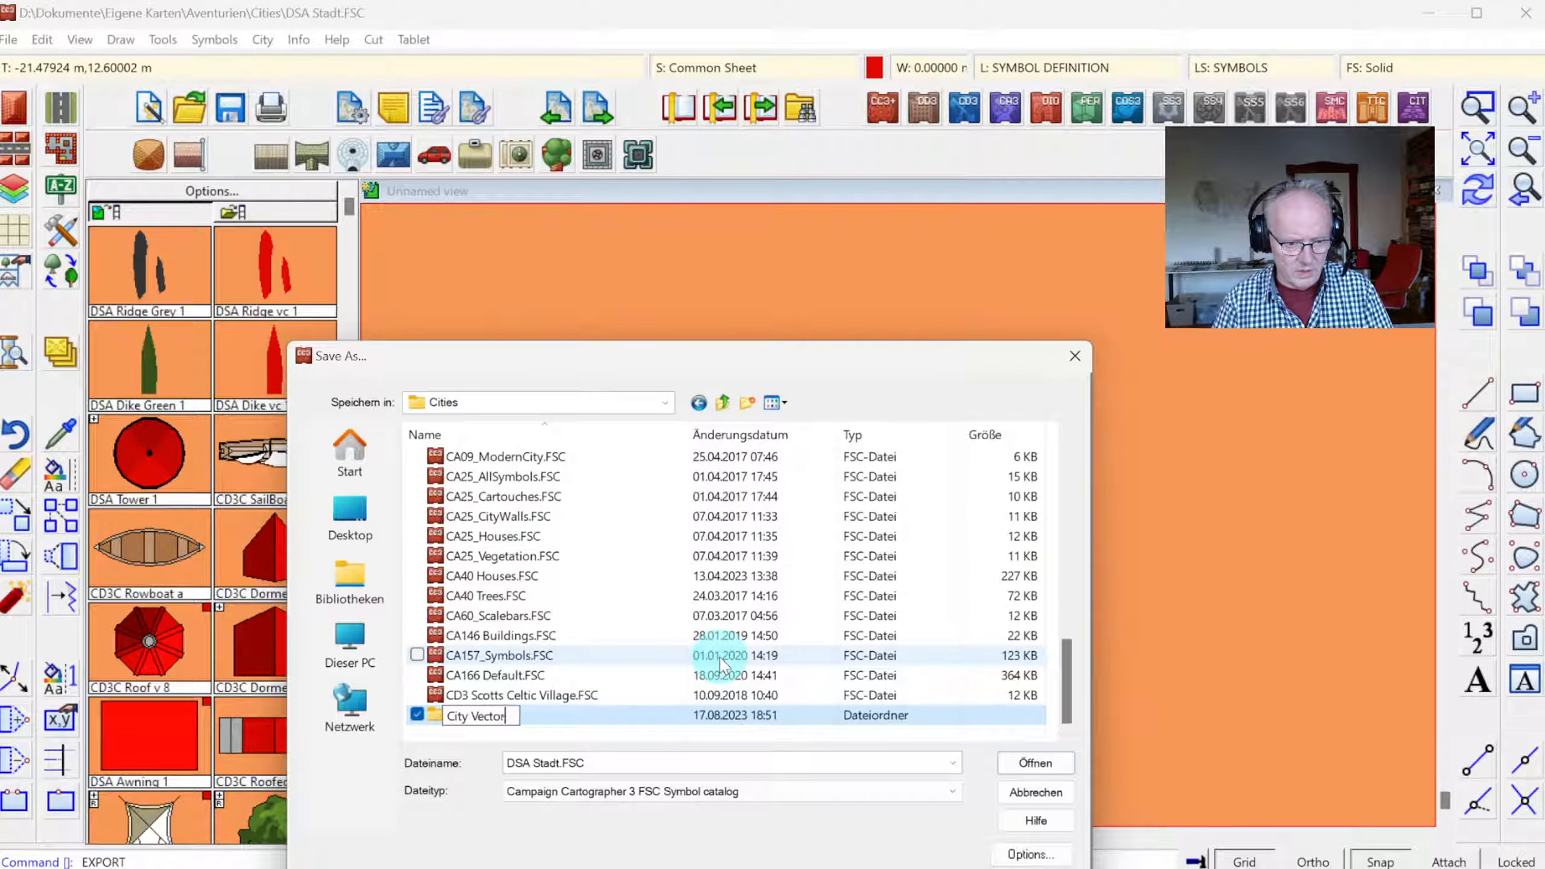
text( DSA)
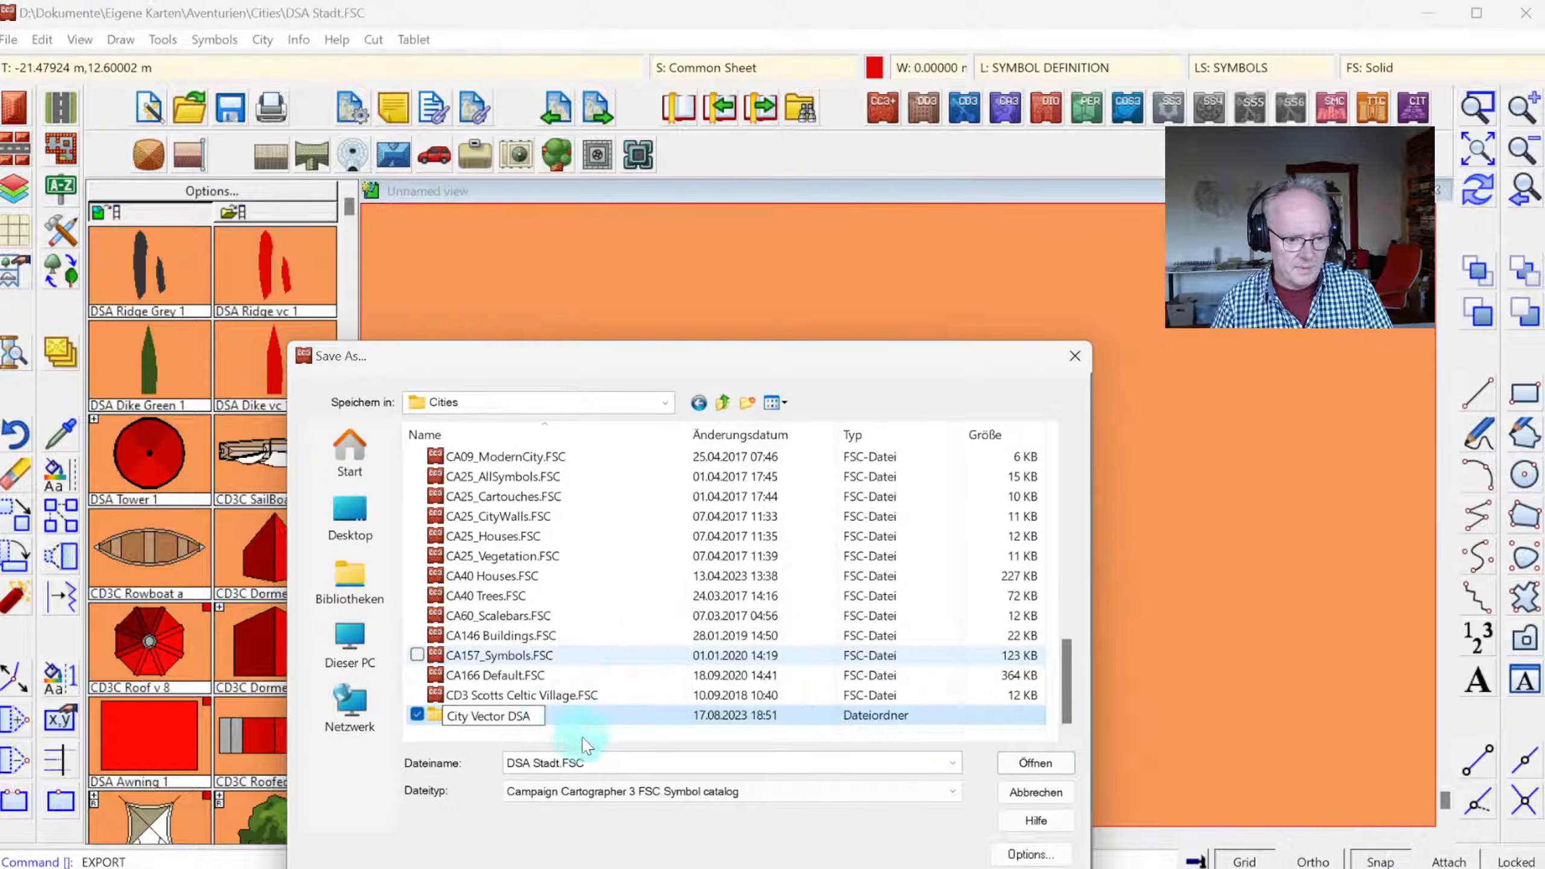
click(508, 719)
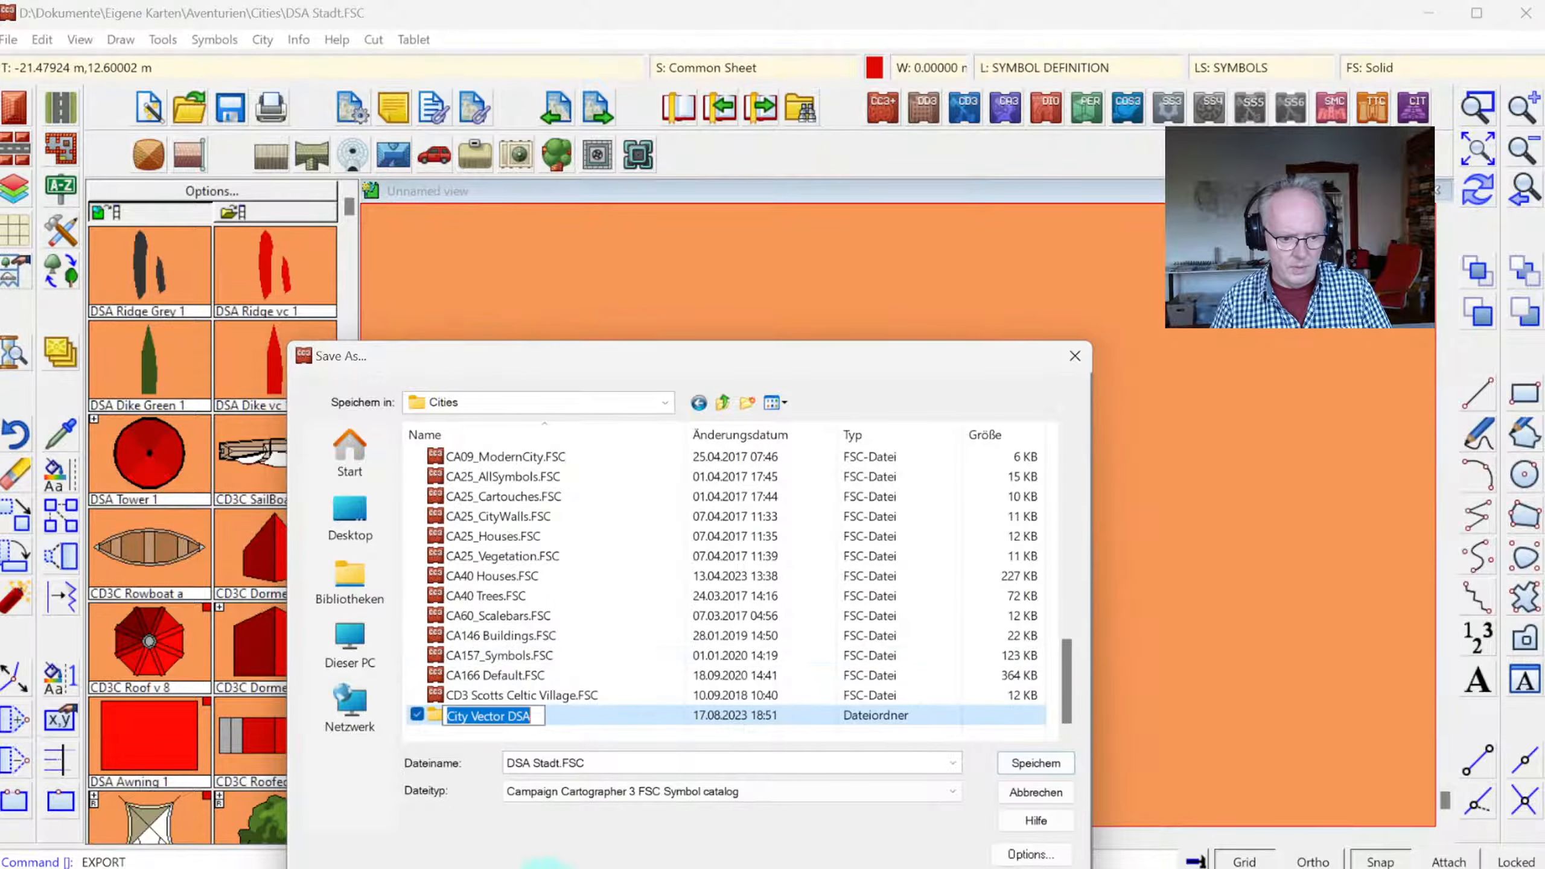
click(532, 696)
- Save the symbol catalog in the City Vector DSA folder under the name Default
double_click(527, 716)
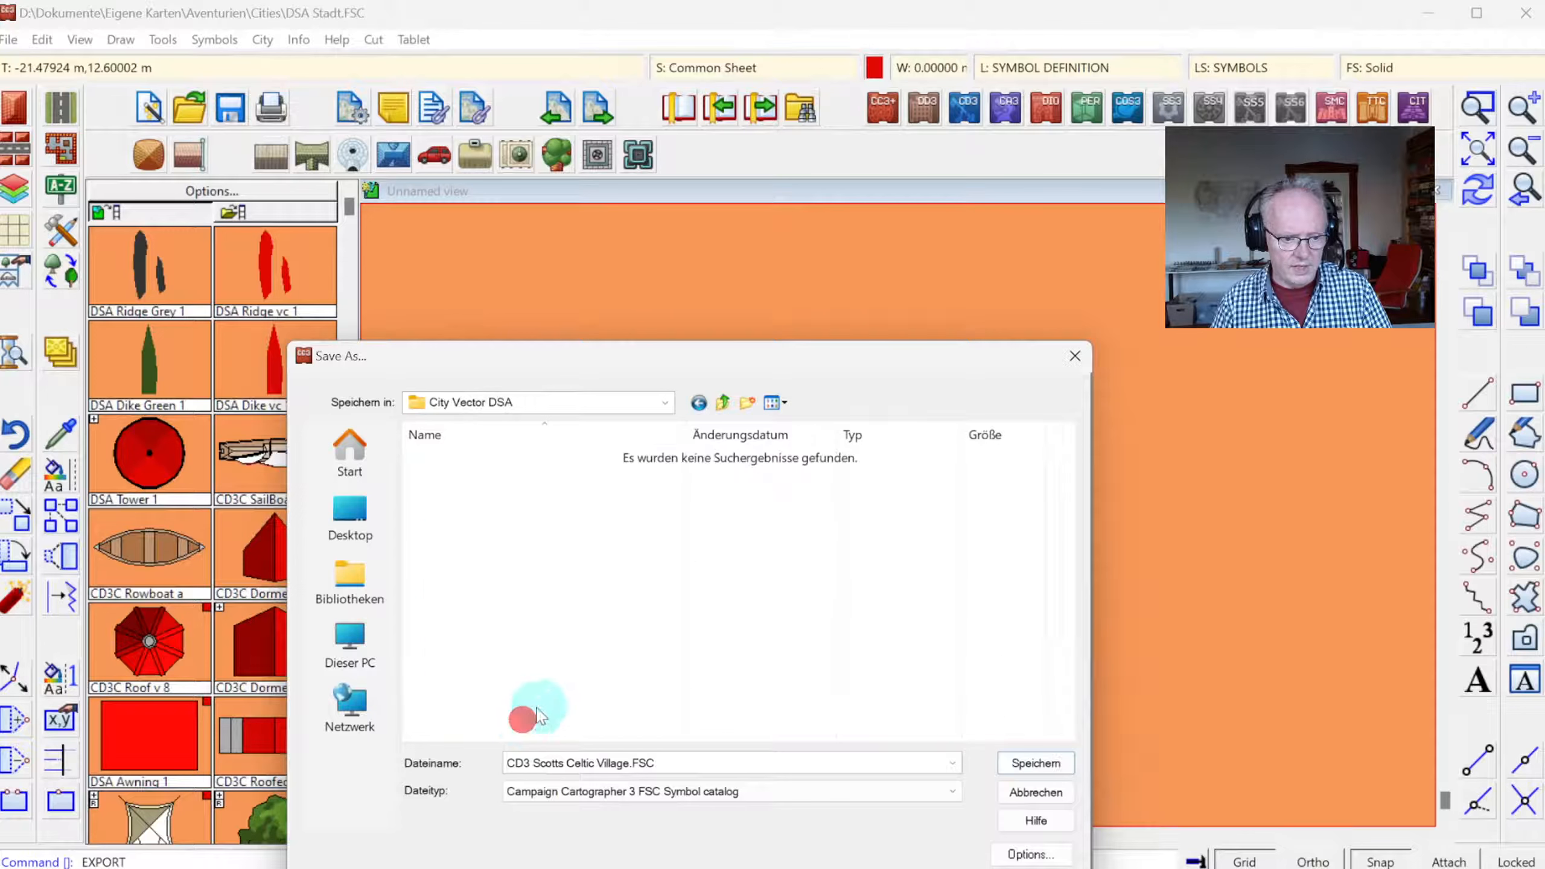
triple_click(603, 763)
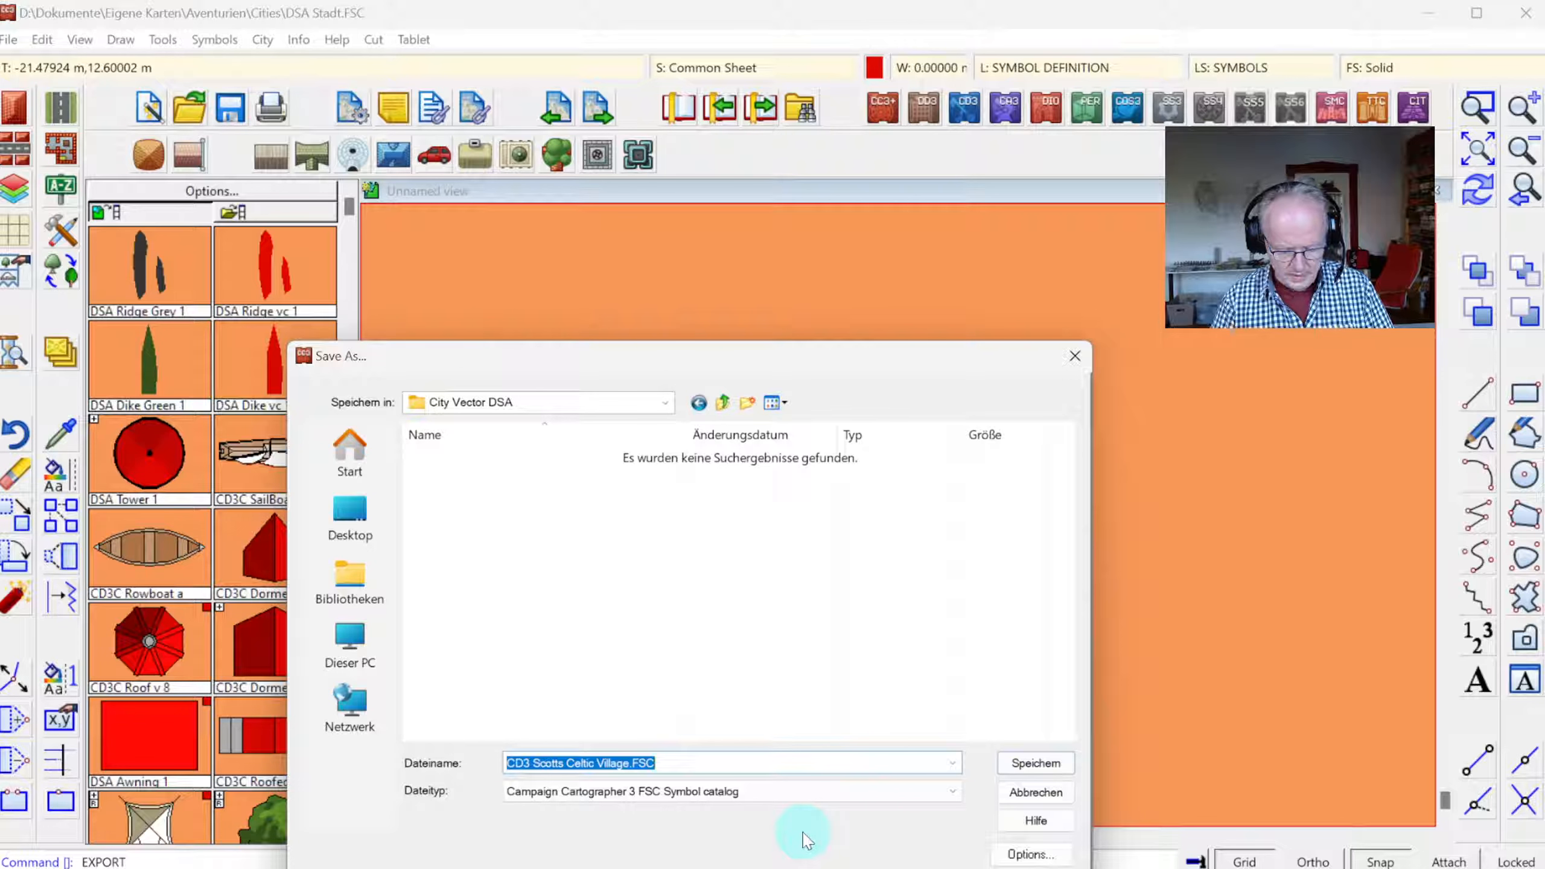
text(Default)
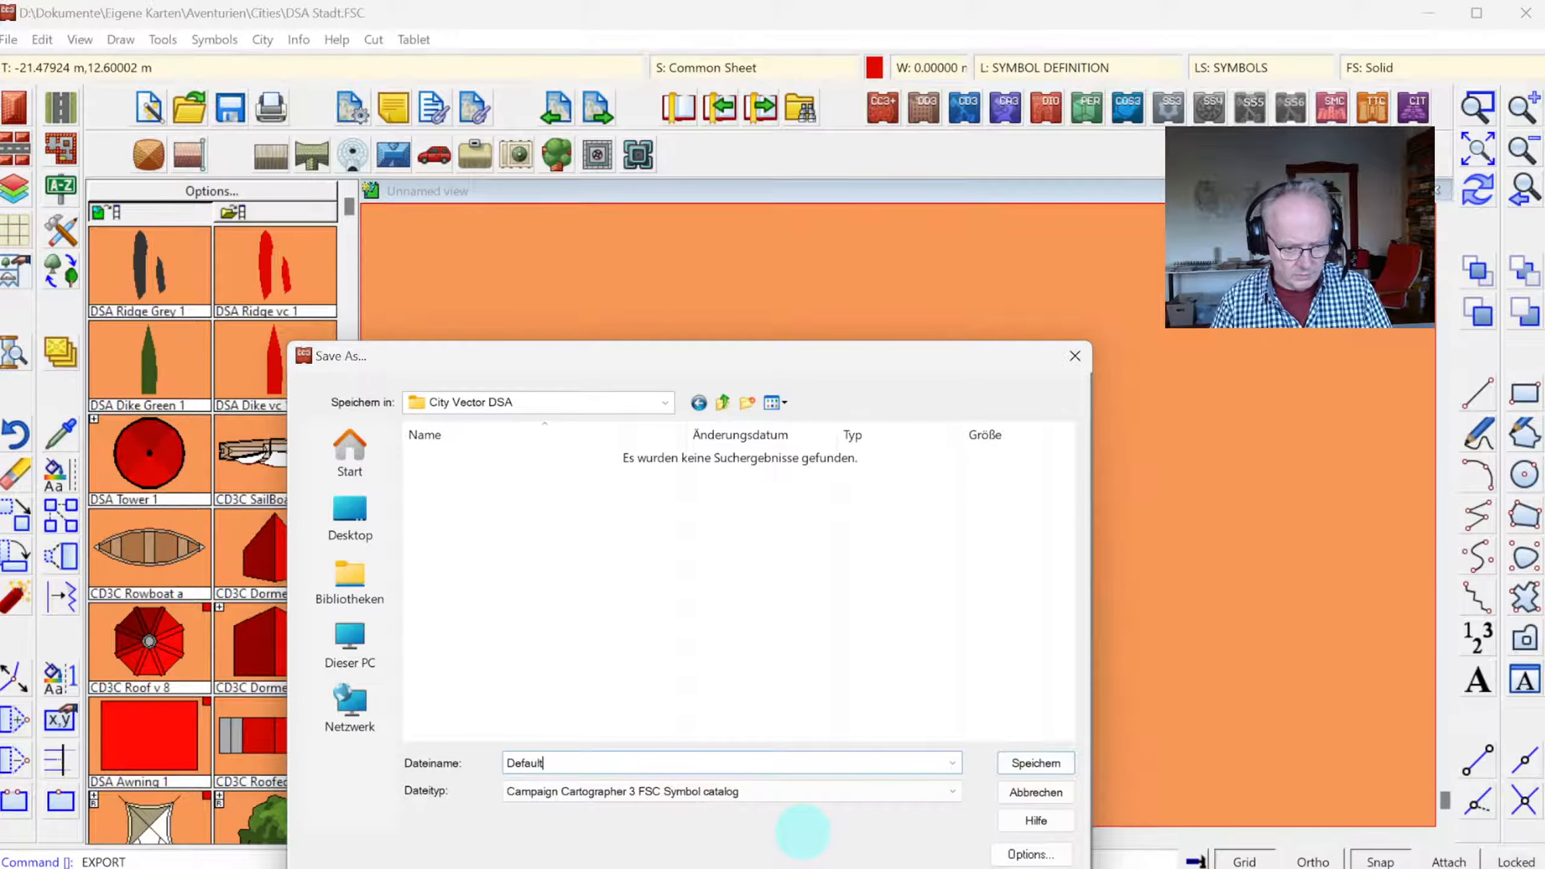
key(Return)
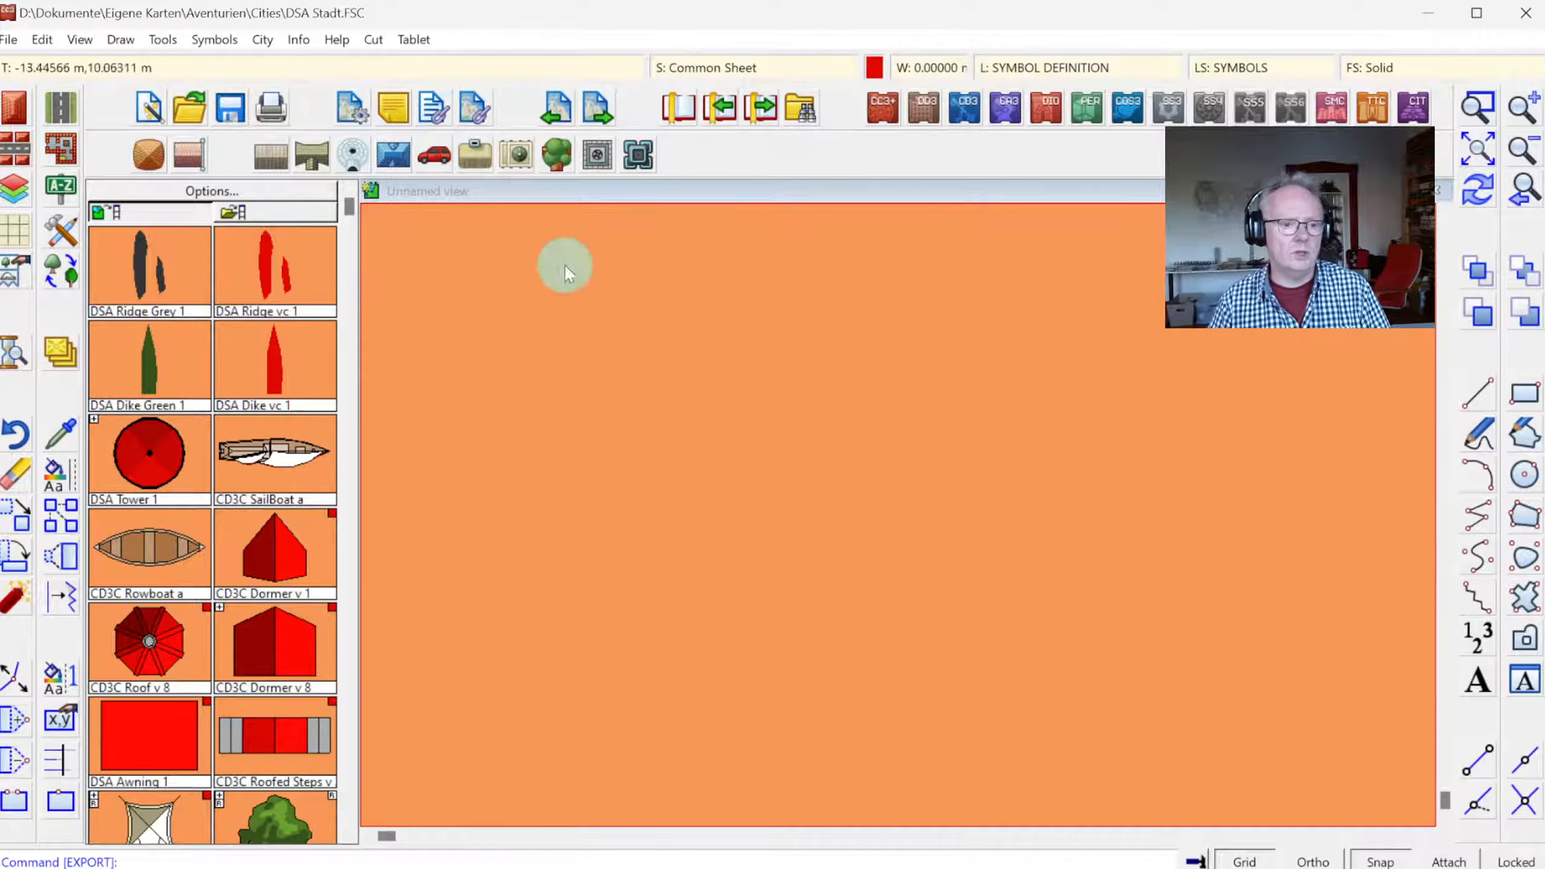
- Close the DSA Stadt.FSC catalog and return to the City.FCW drawing
click(9, 17)
click(10, 17)
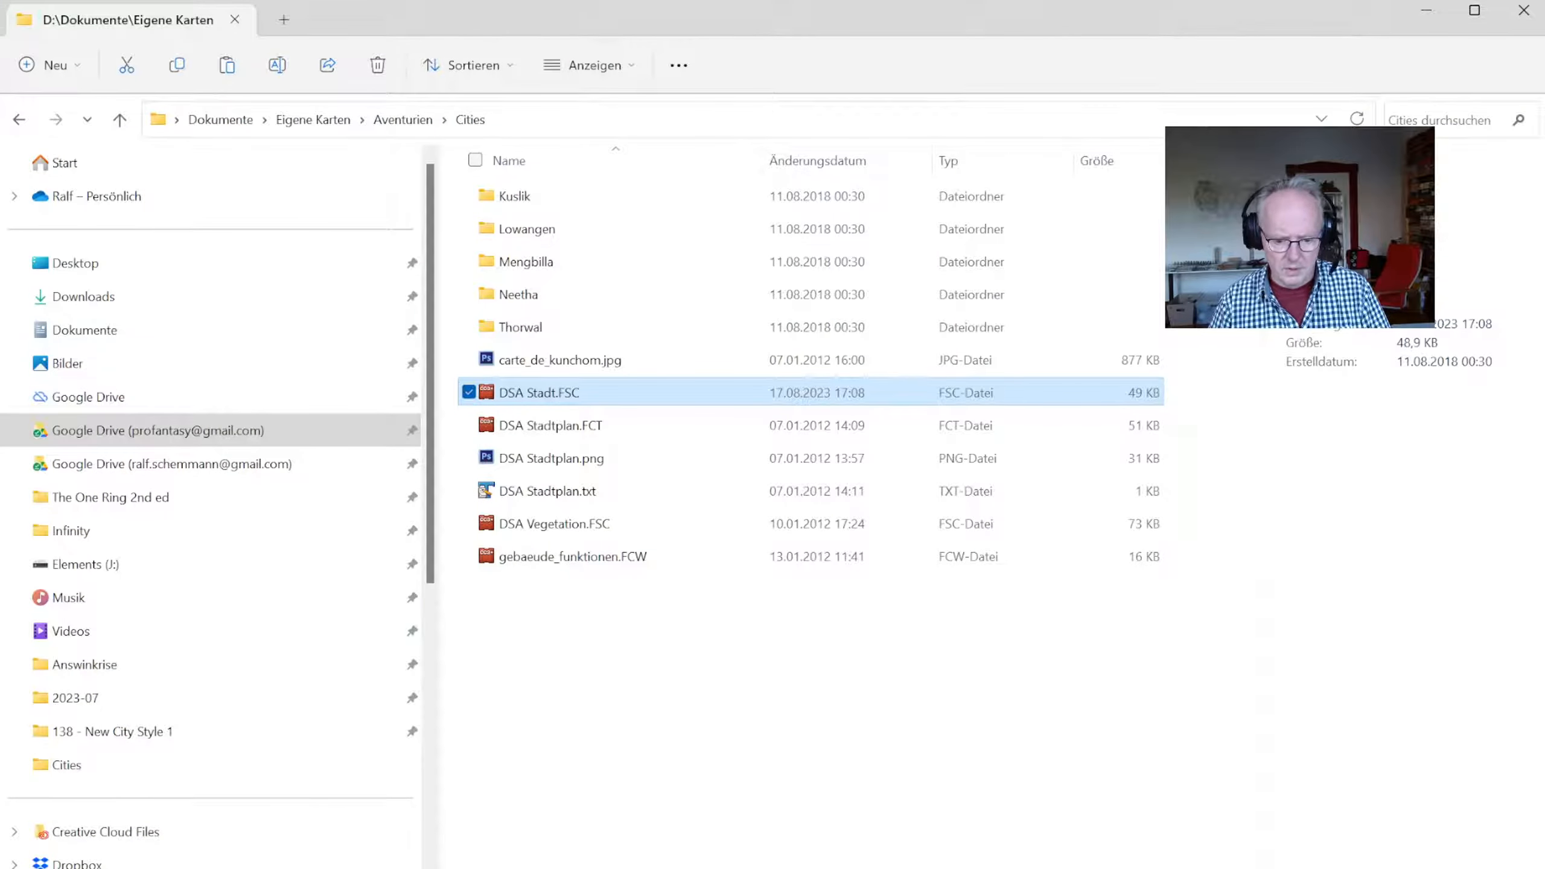
key(alt+Tab)
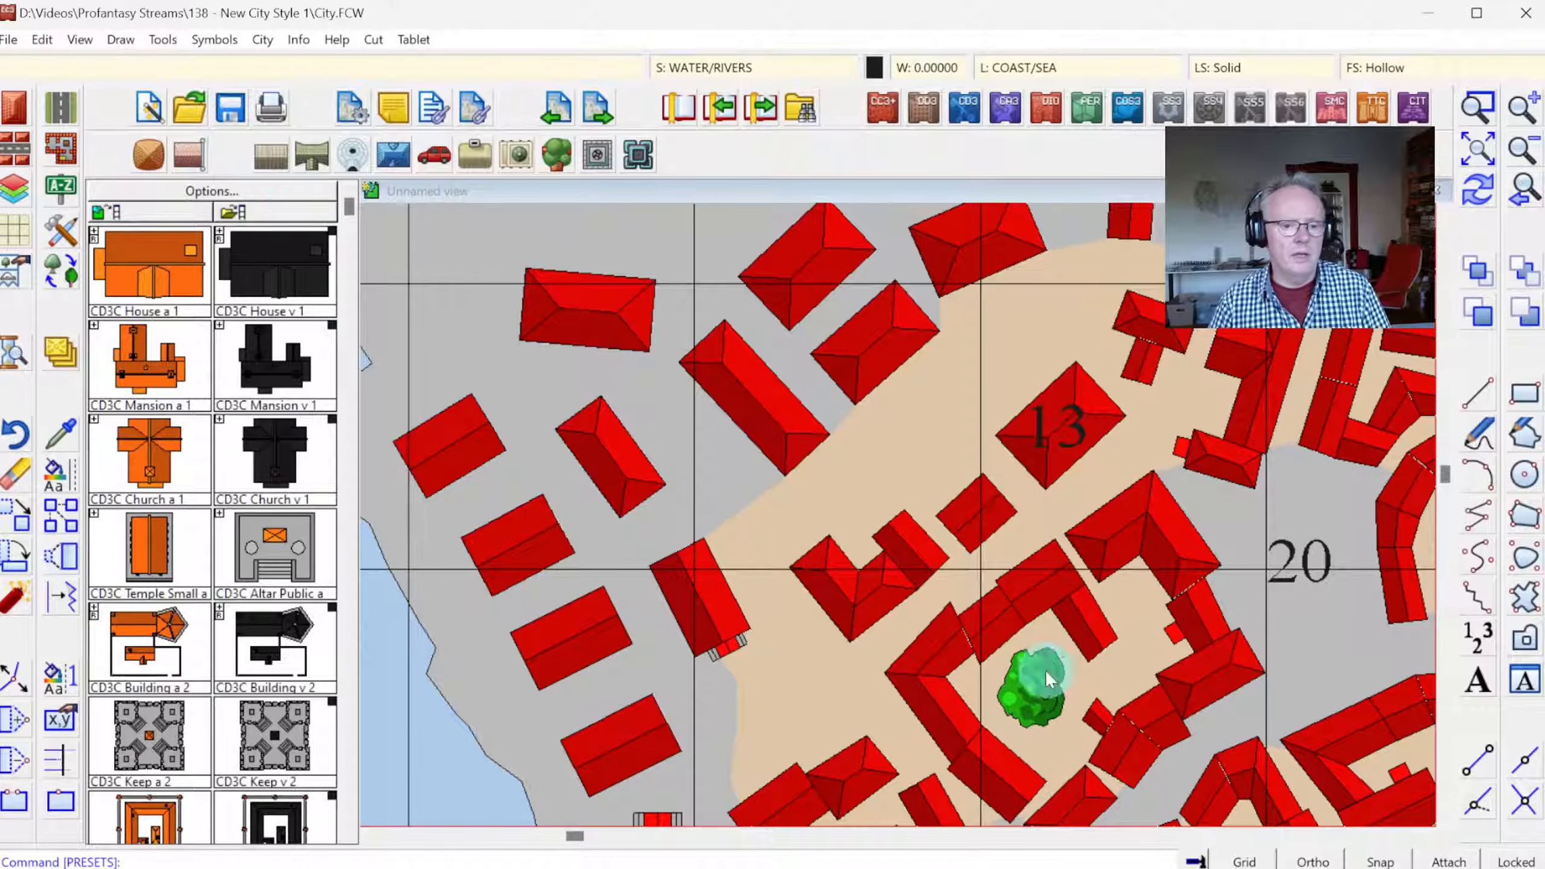
- Open the OnOpenMacro map note of the city drawing for editing and go through its command lines
click(353, 113)
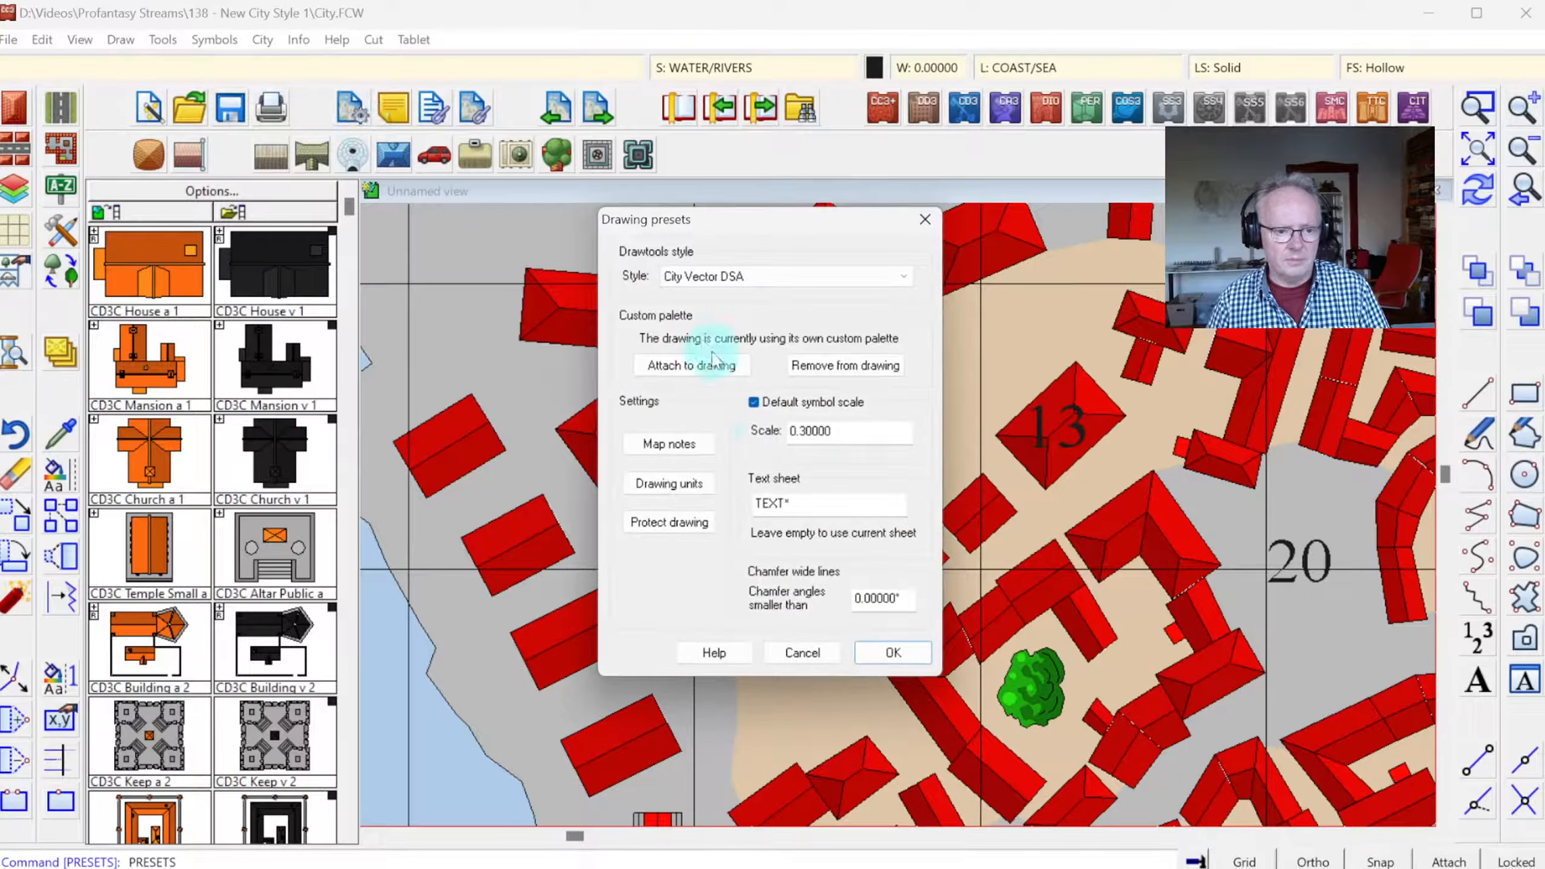
click(671, 443)
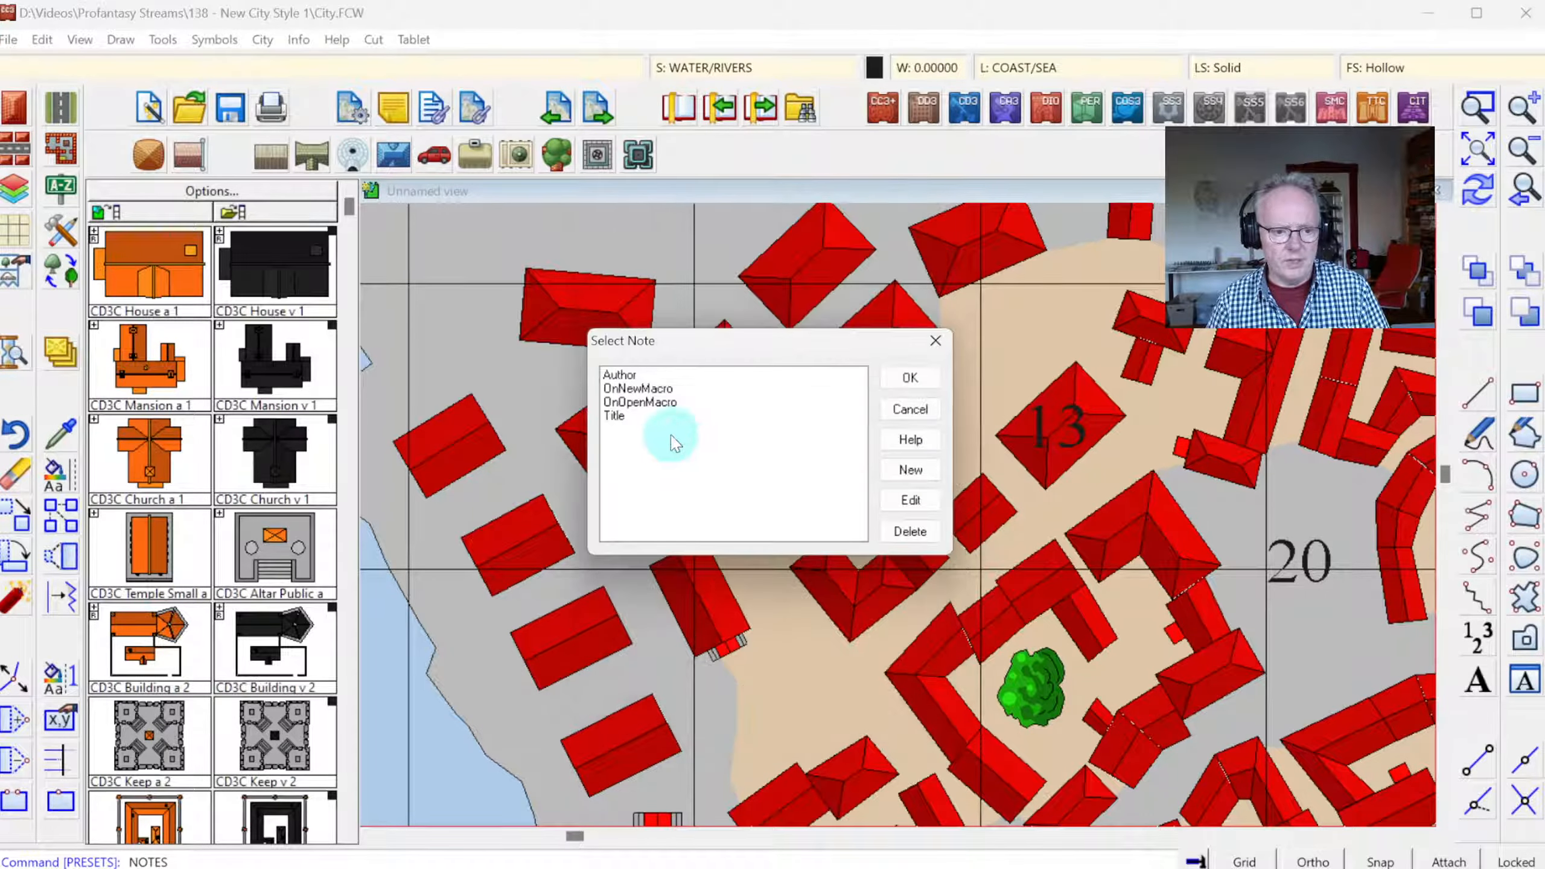
click(639, 402)
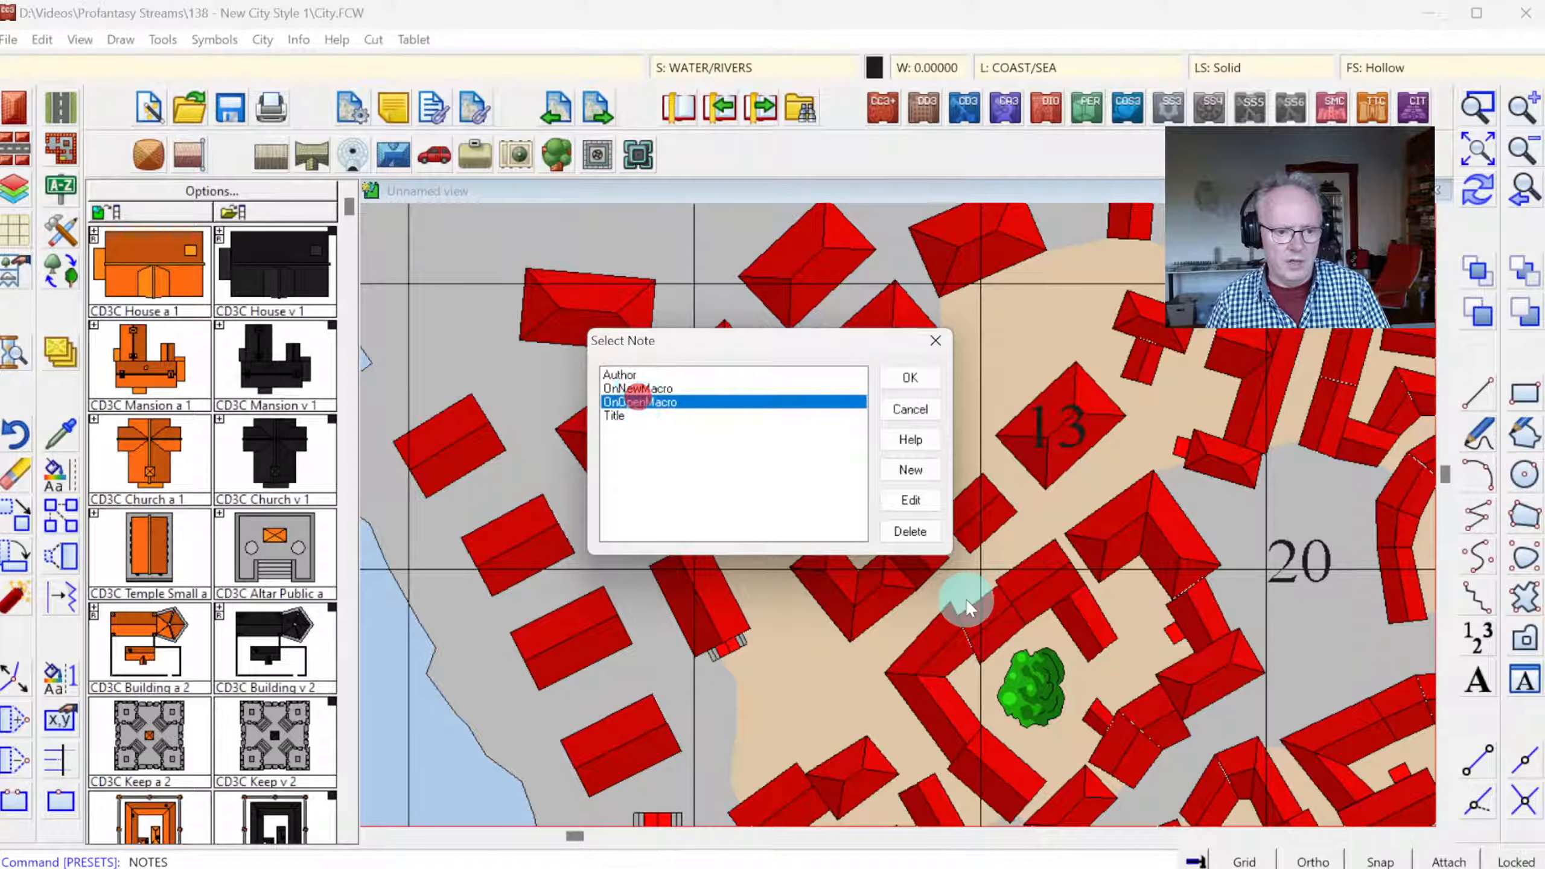
click(904, 503)
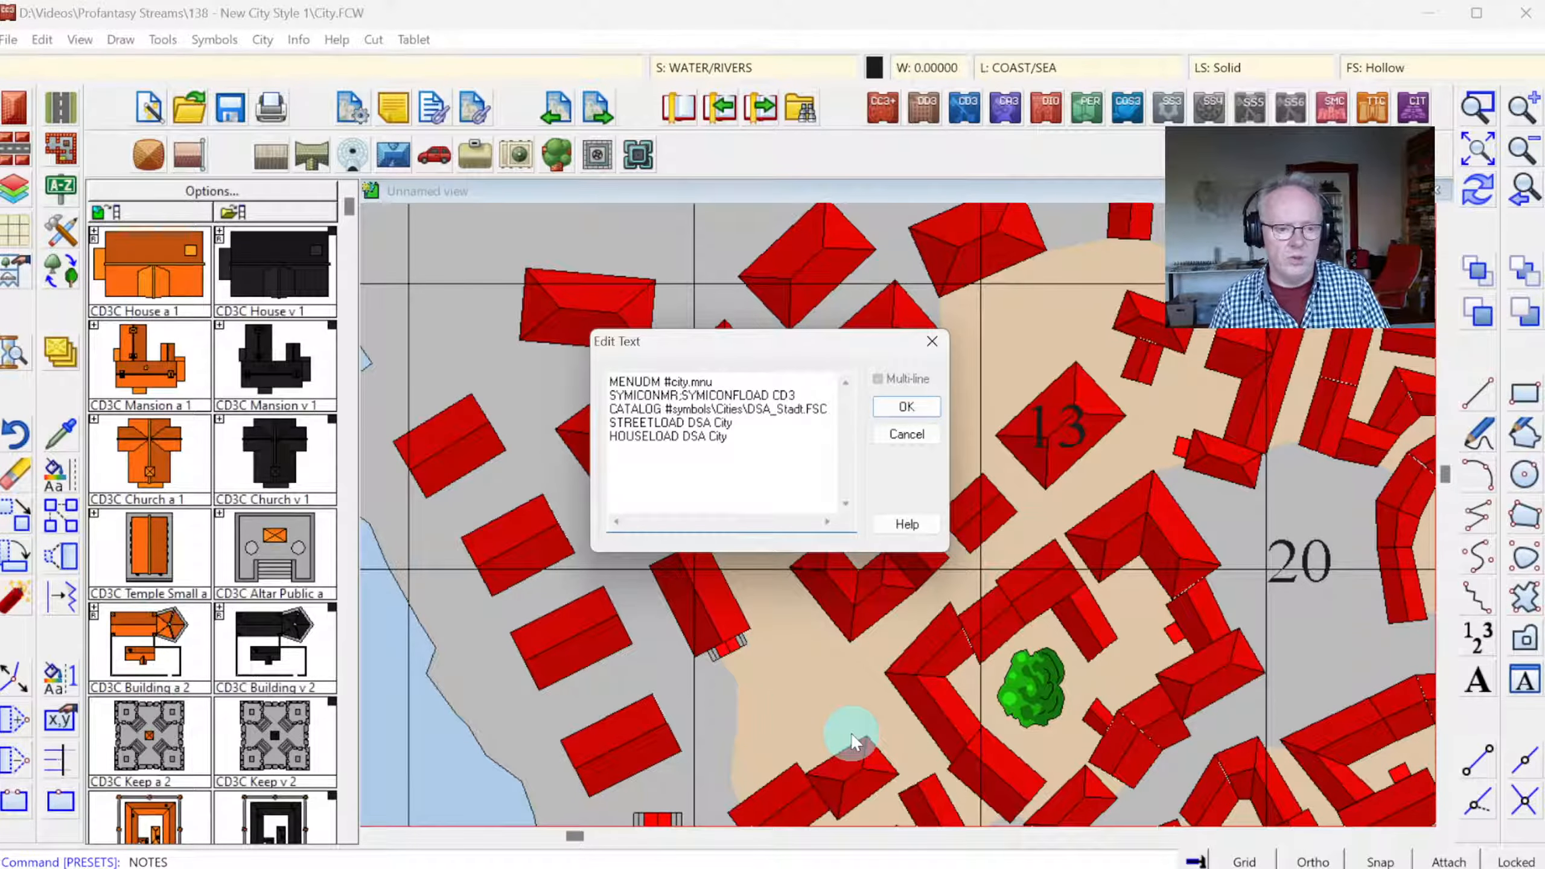
key(Down)
key(Down)
key(Up)
key(Up)
key(Up)
key(Up)
key(Up)
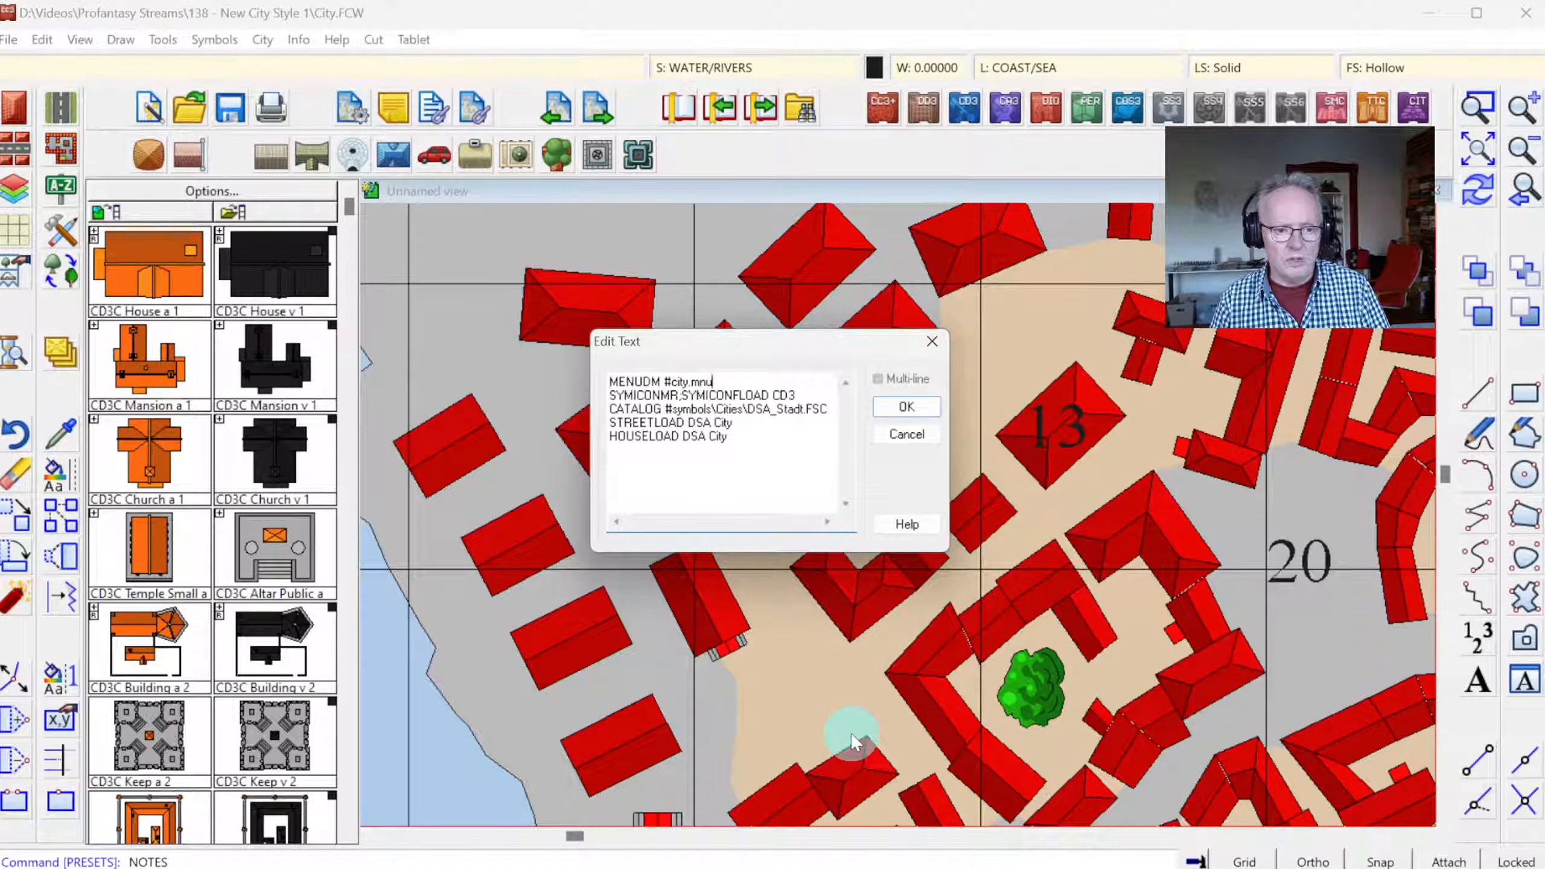
- Try @ in place of # before city.mnu in the MENUDM line, and restore the # prefix
key(ctrl+Left)
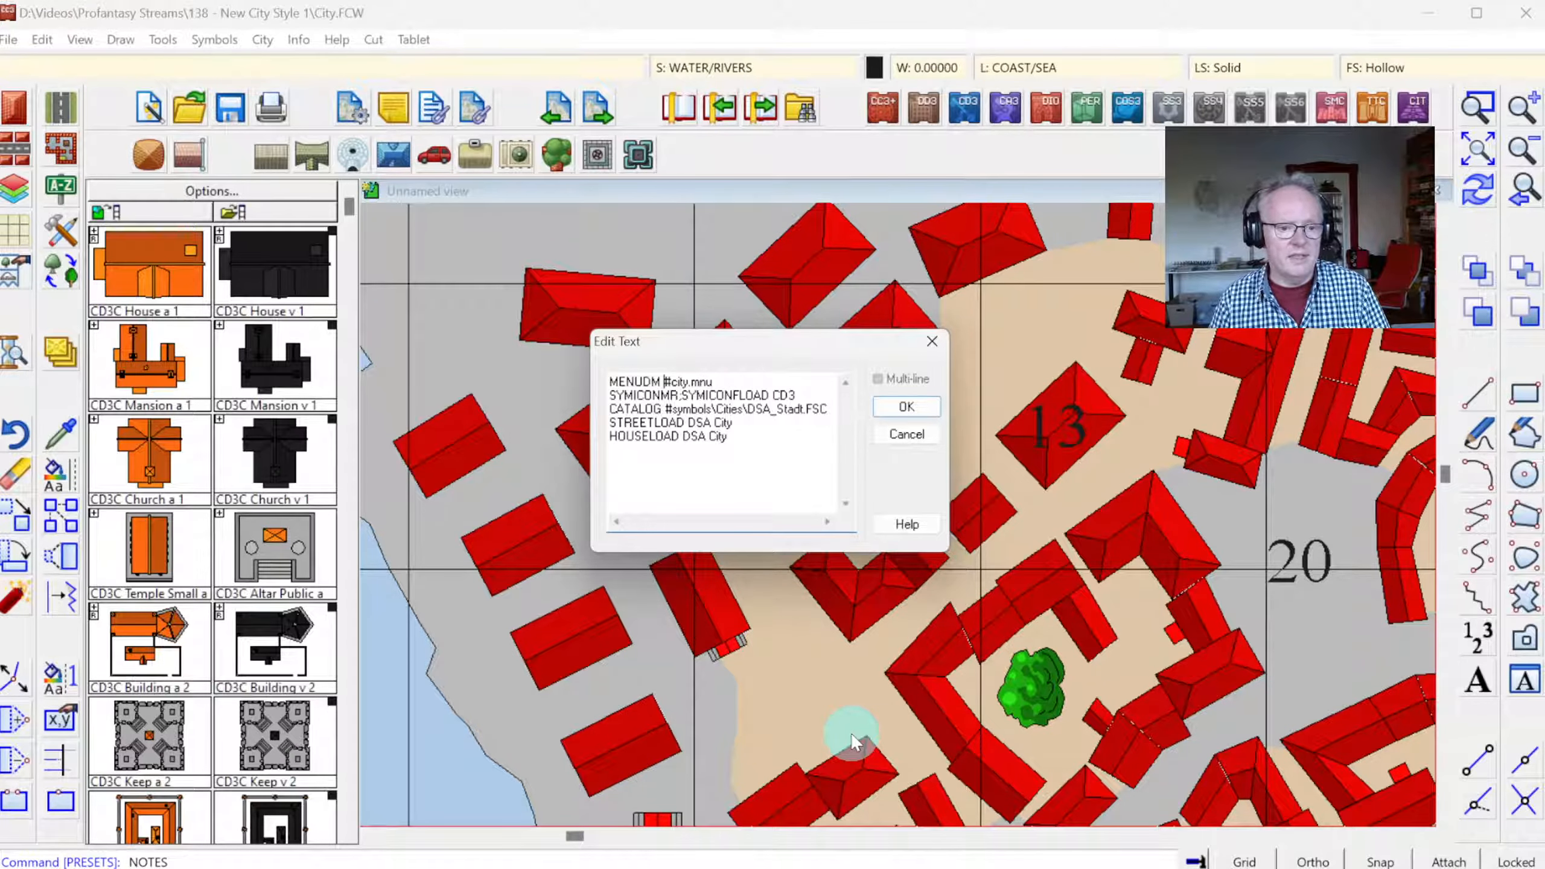
key(Delete)
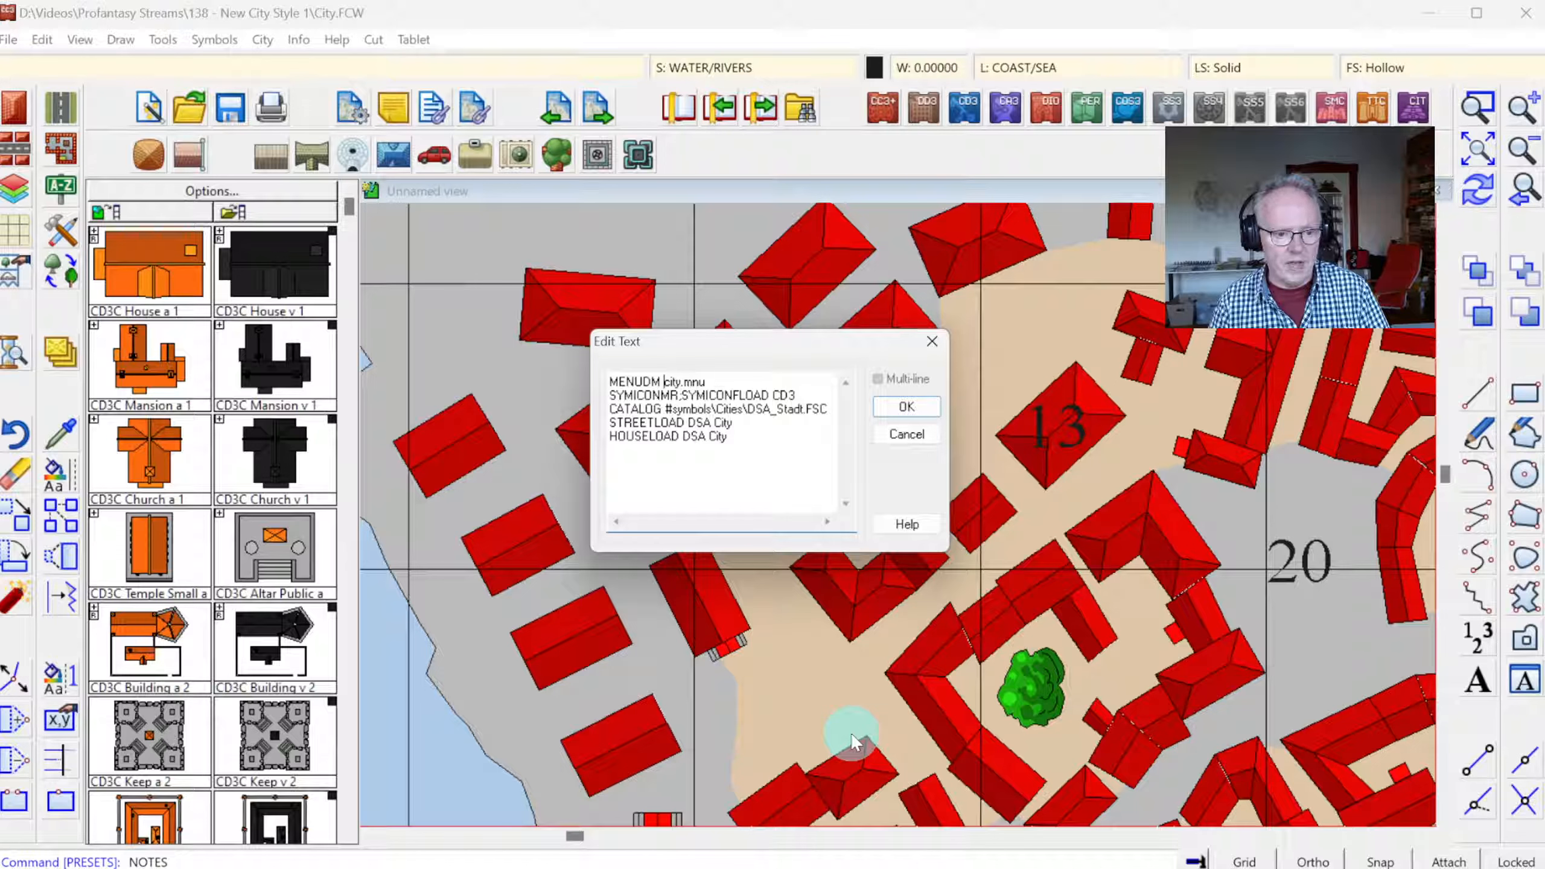
text(@)
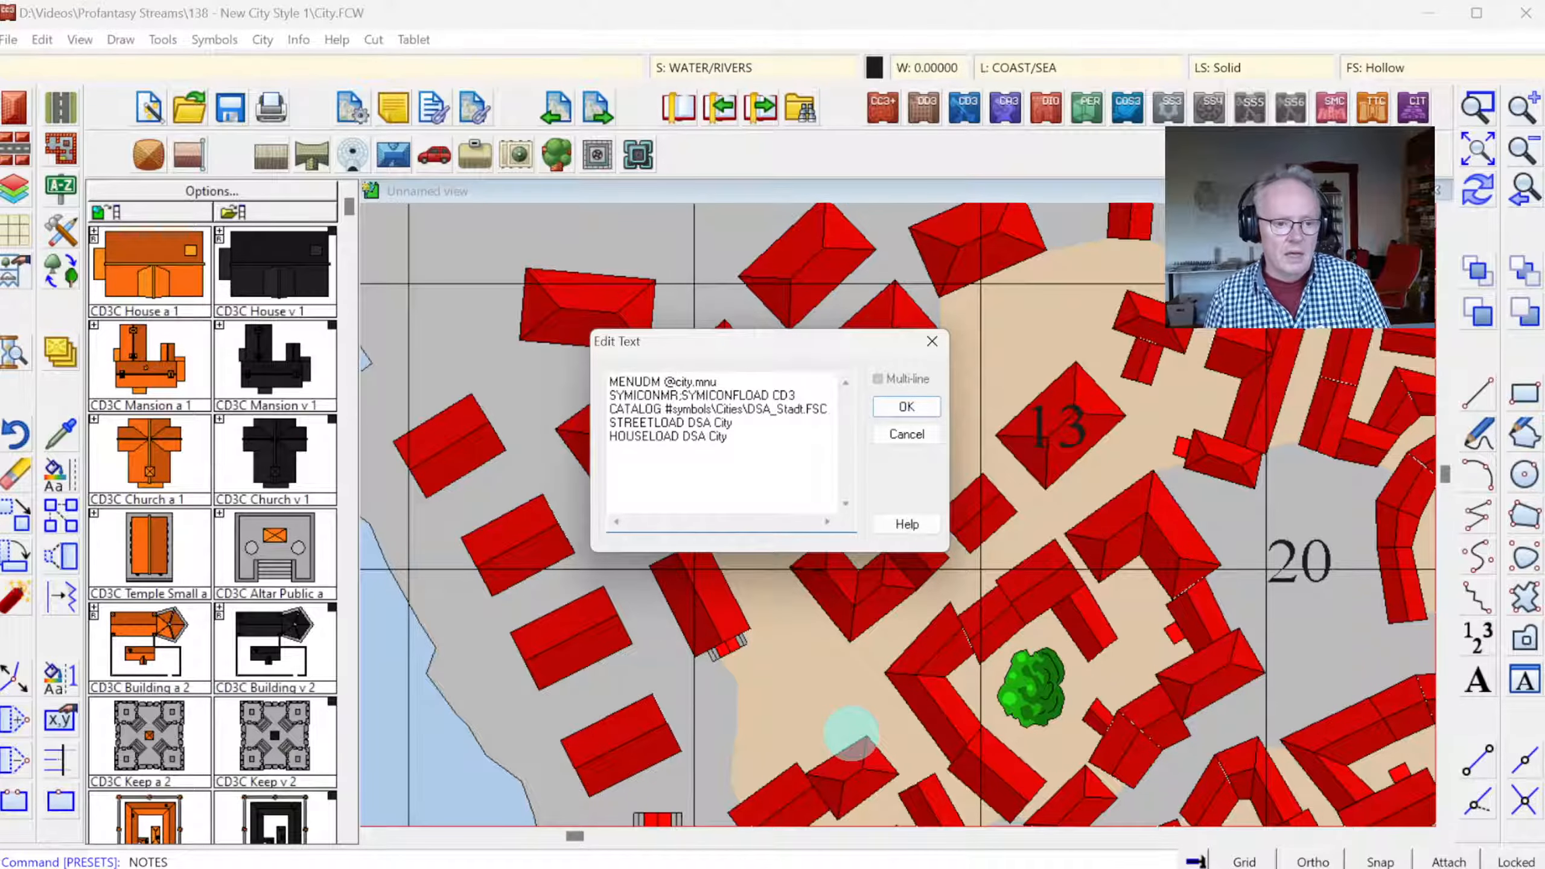
key(Down)
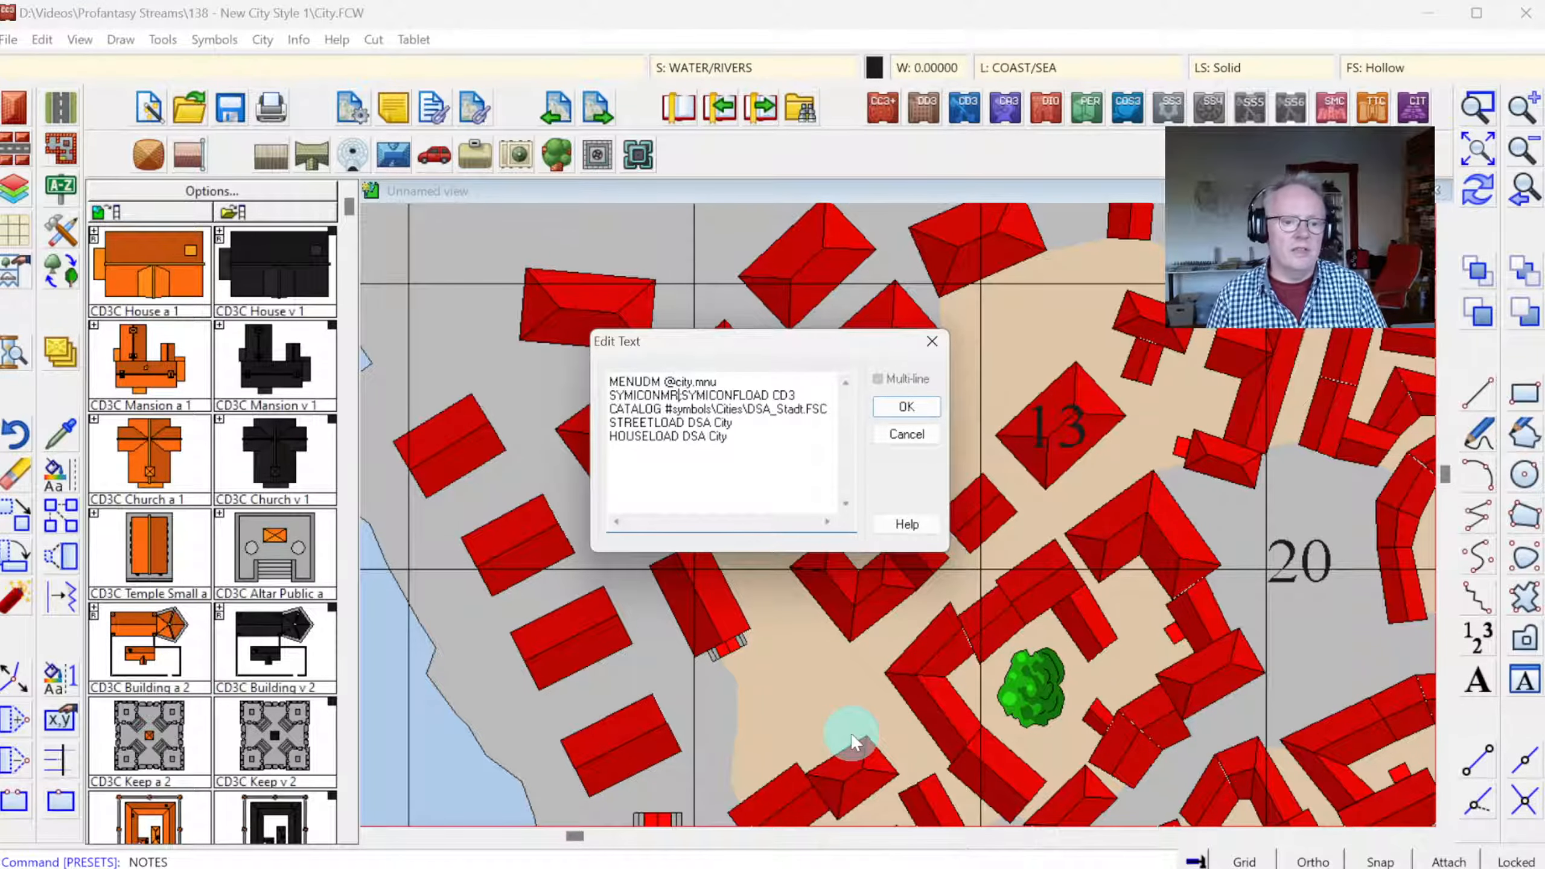
key(Up)
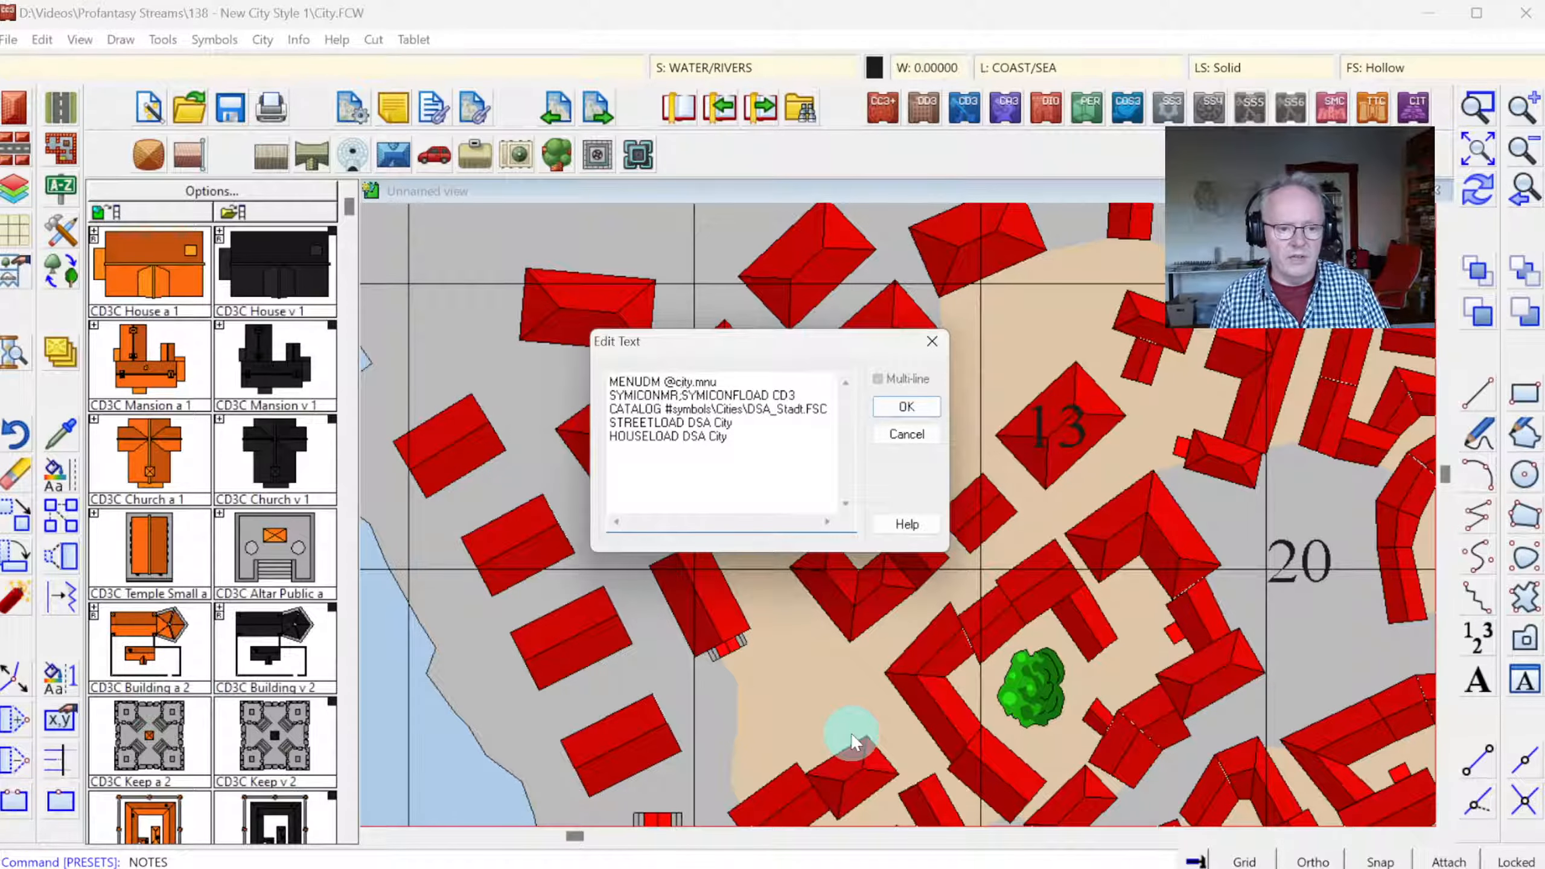
key(BackSpace)
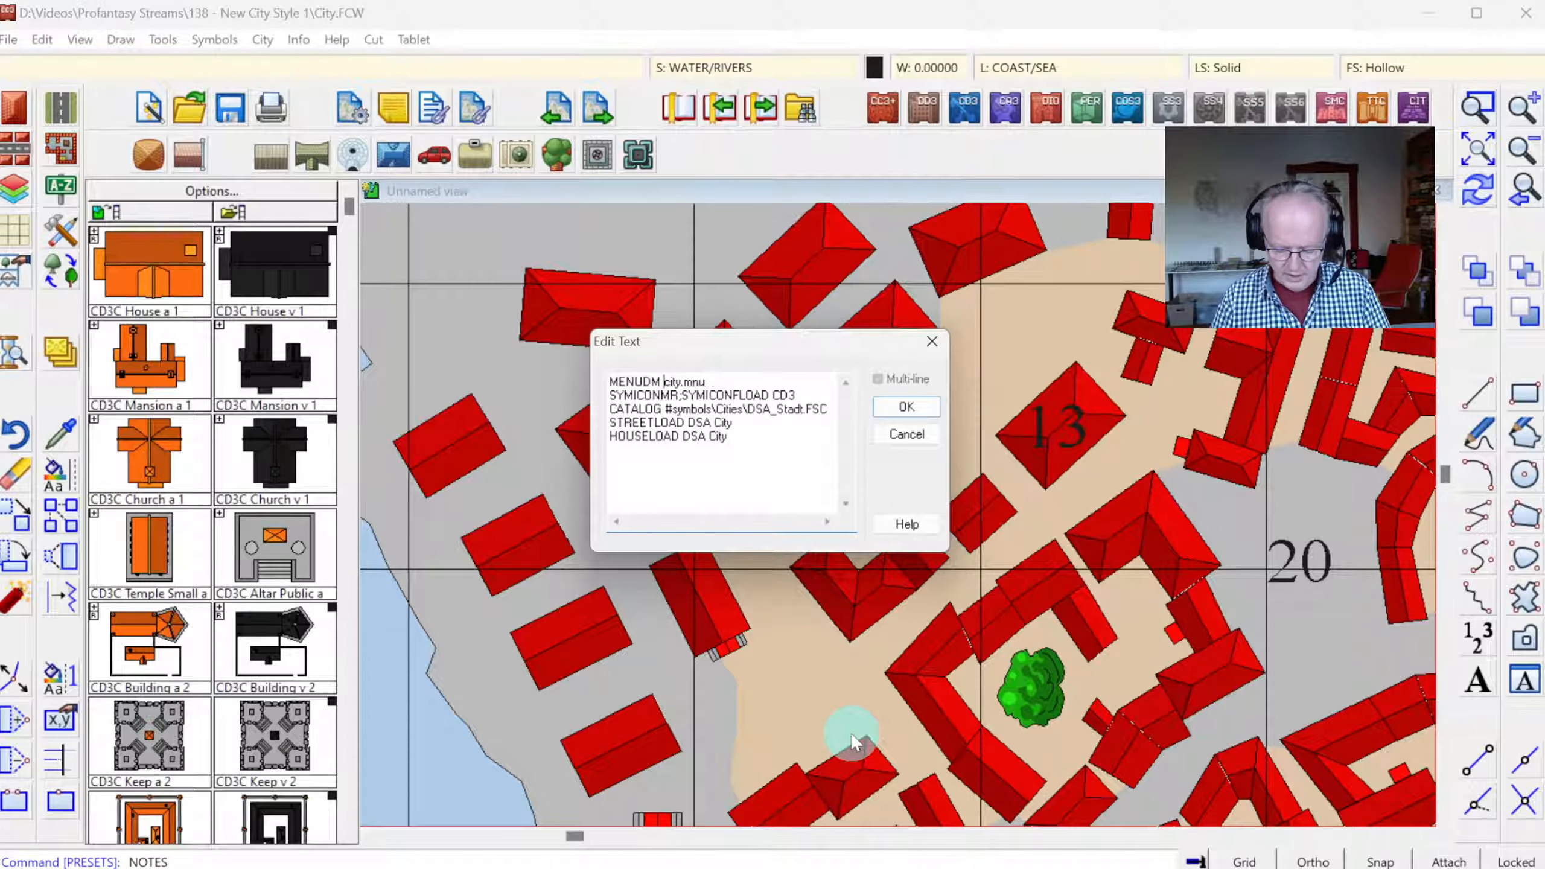
text(#)
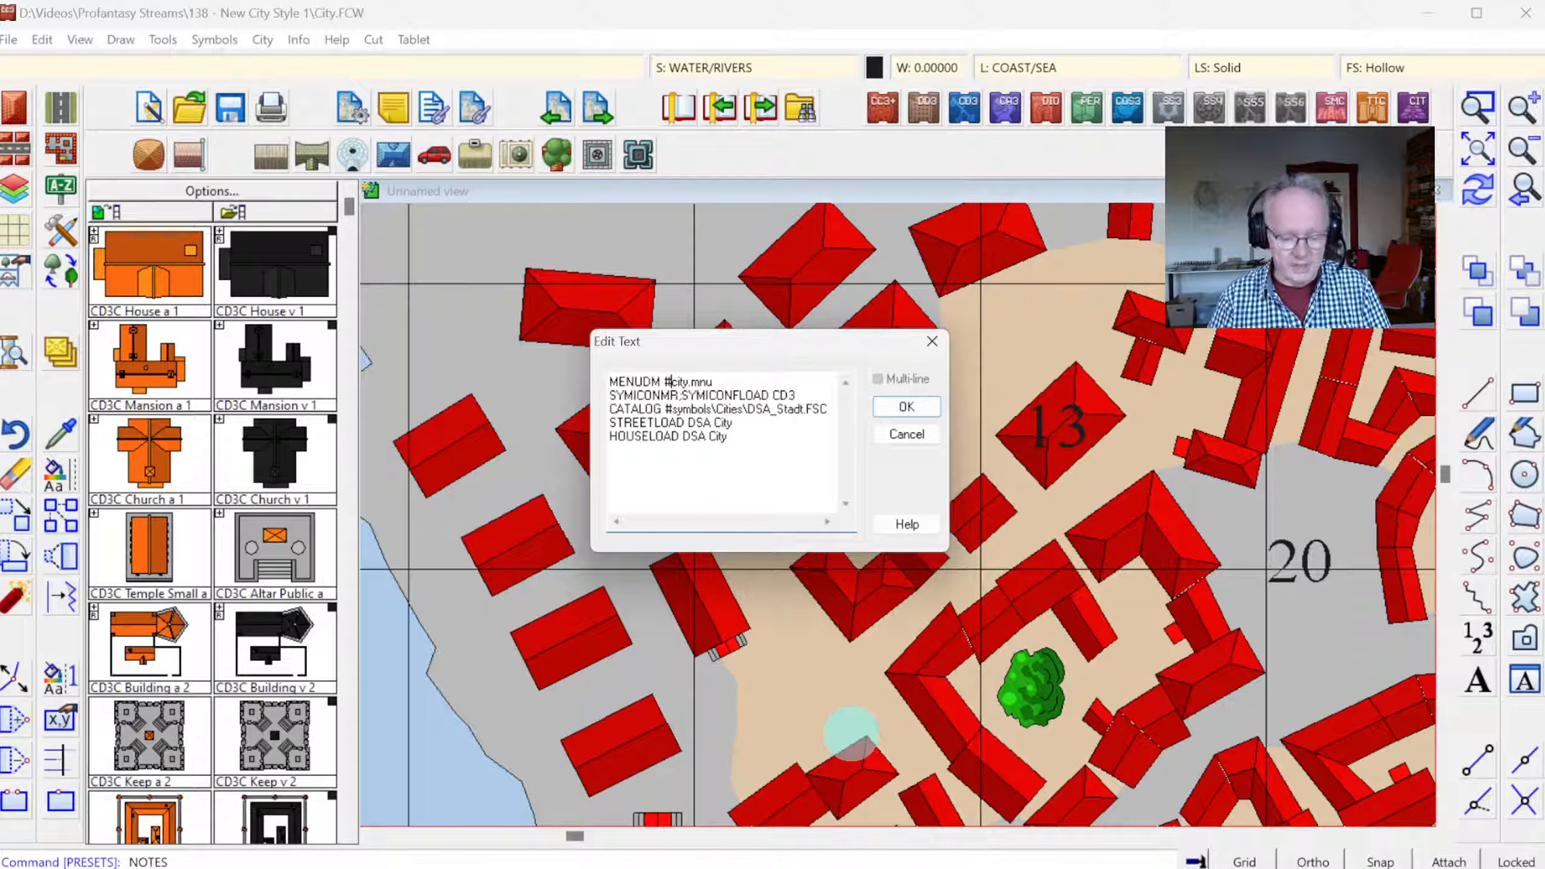
- Replace the # prefix before city.mnu in the MENUDM line with @
key(BackSpace)
text(@)
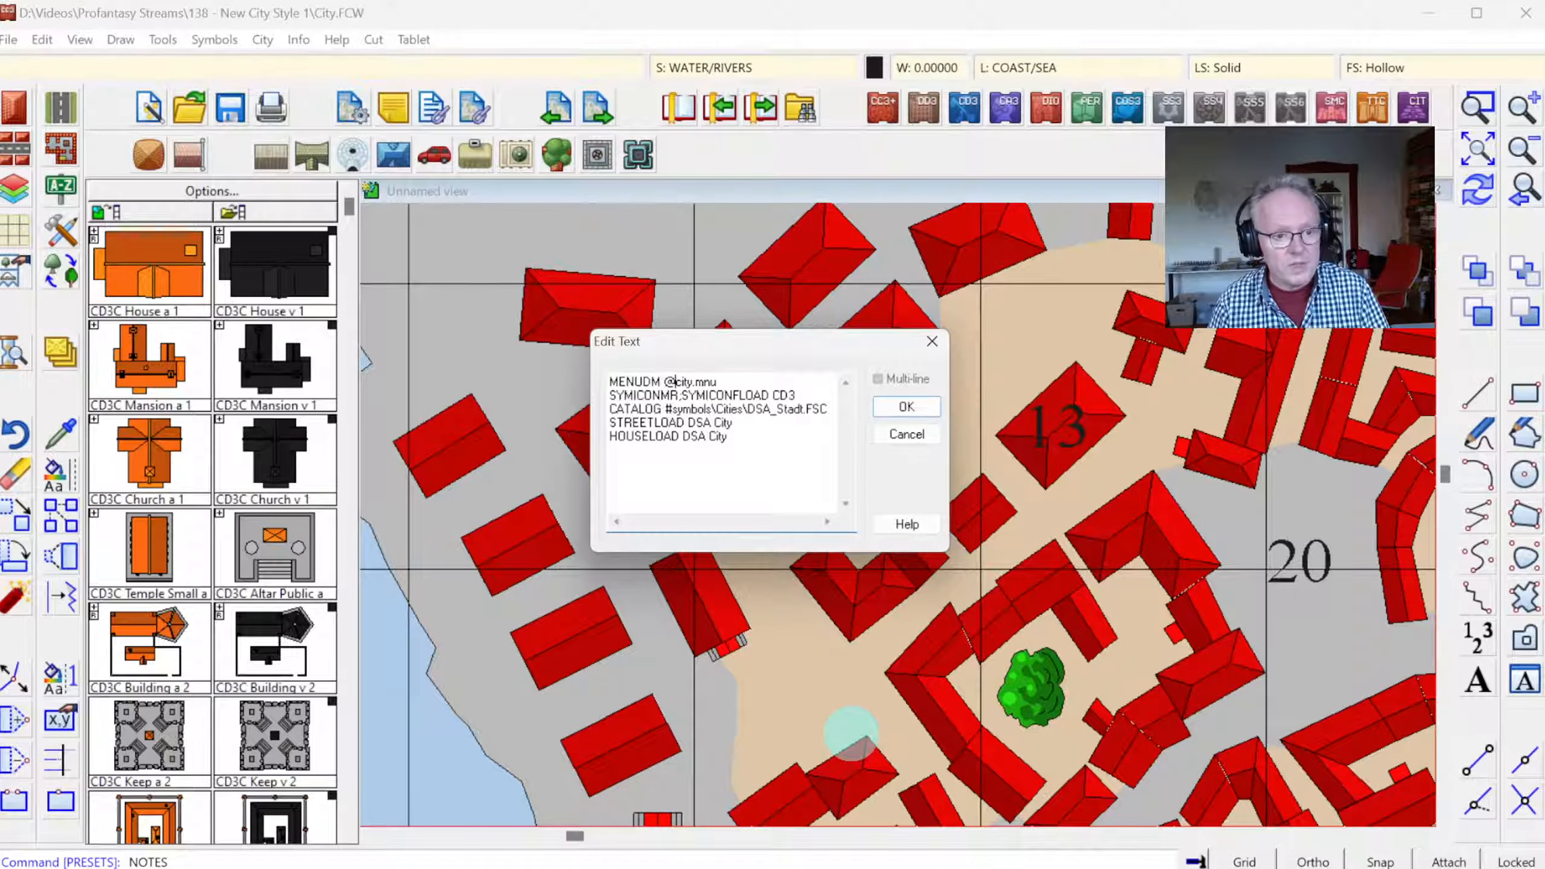
key(Down)
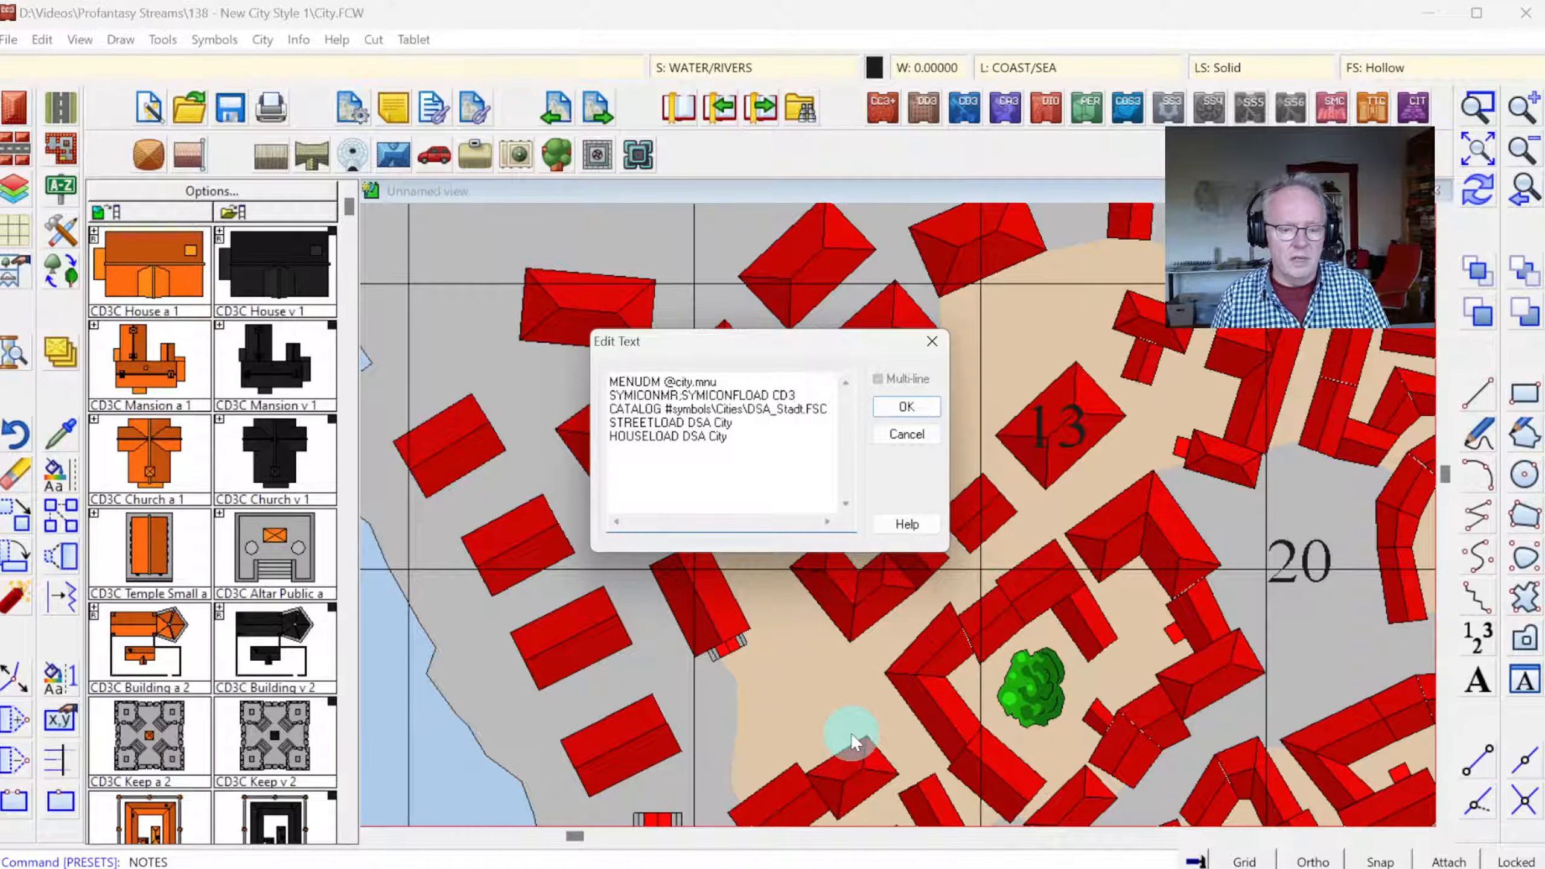
key(Up)
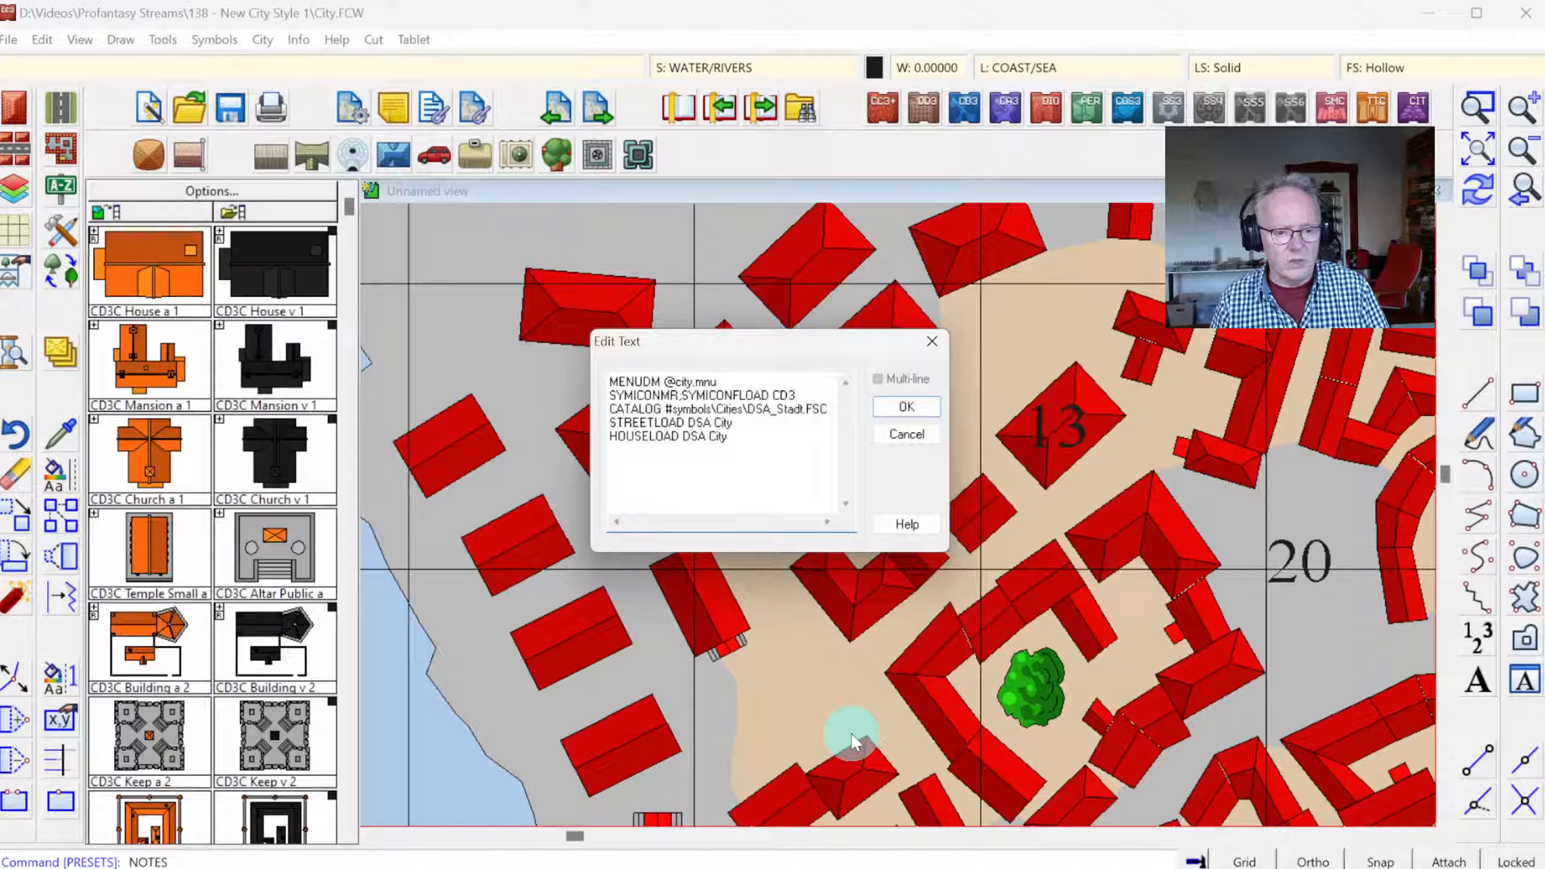
key(Down)
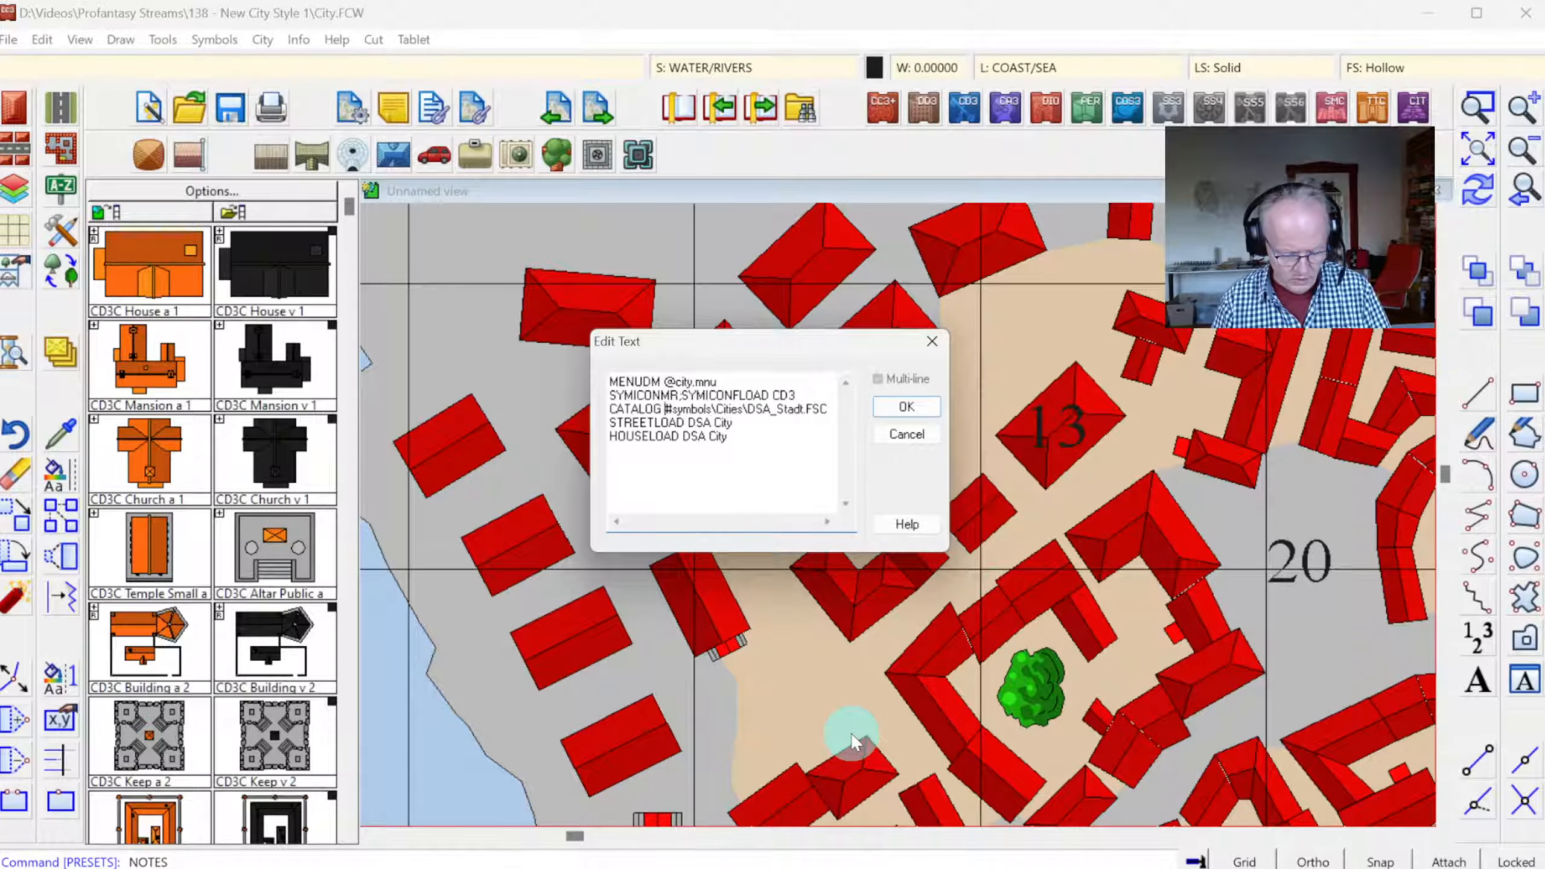
key(BackSpace)
text(@S)
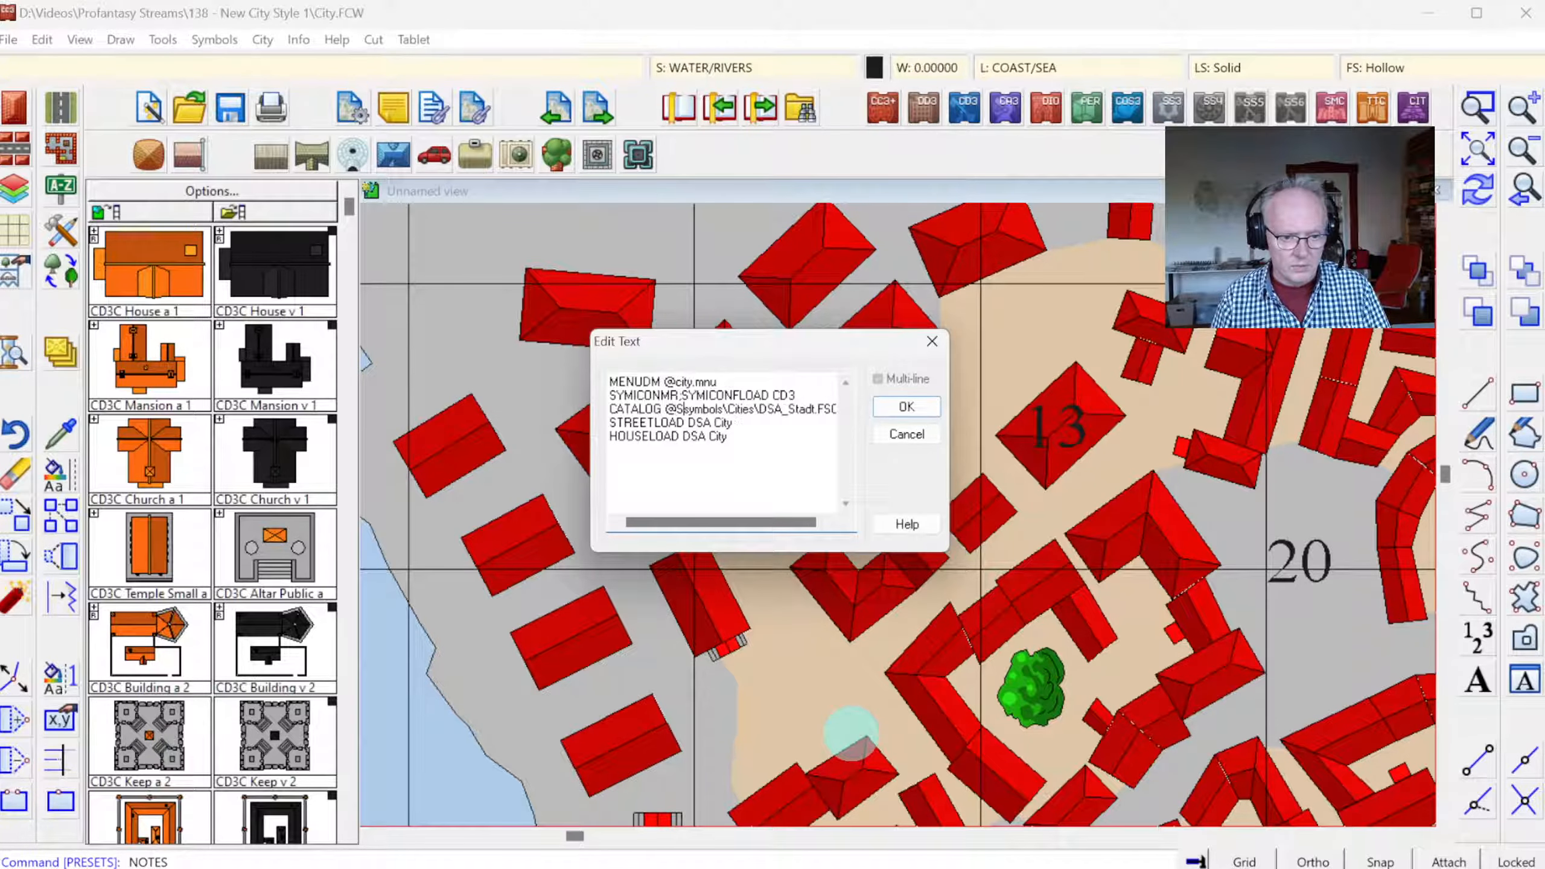
key(Delete)
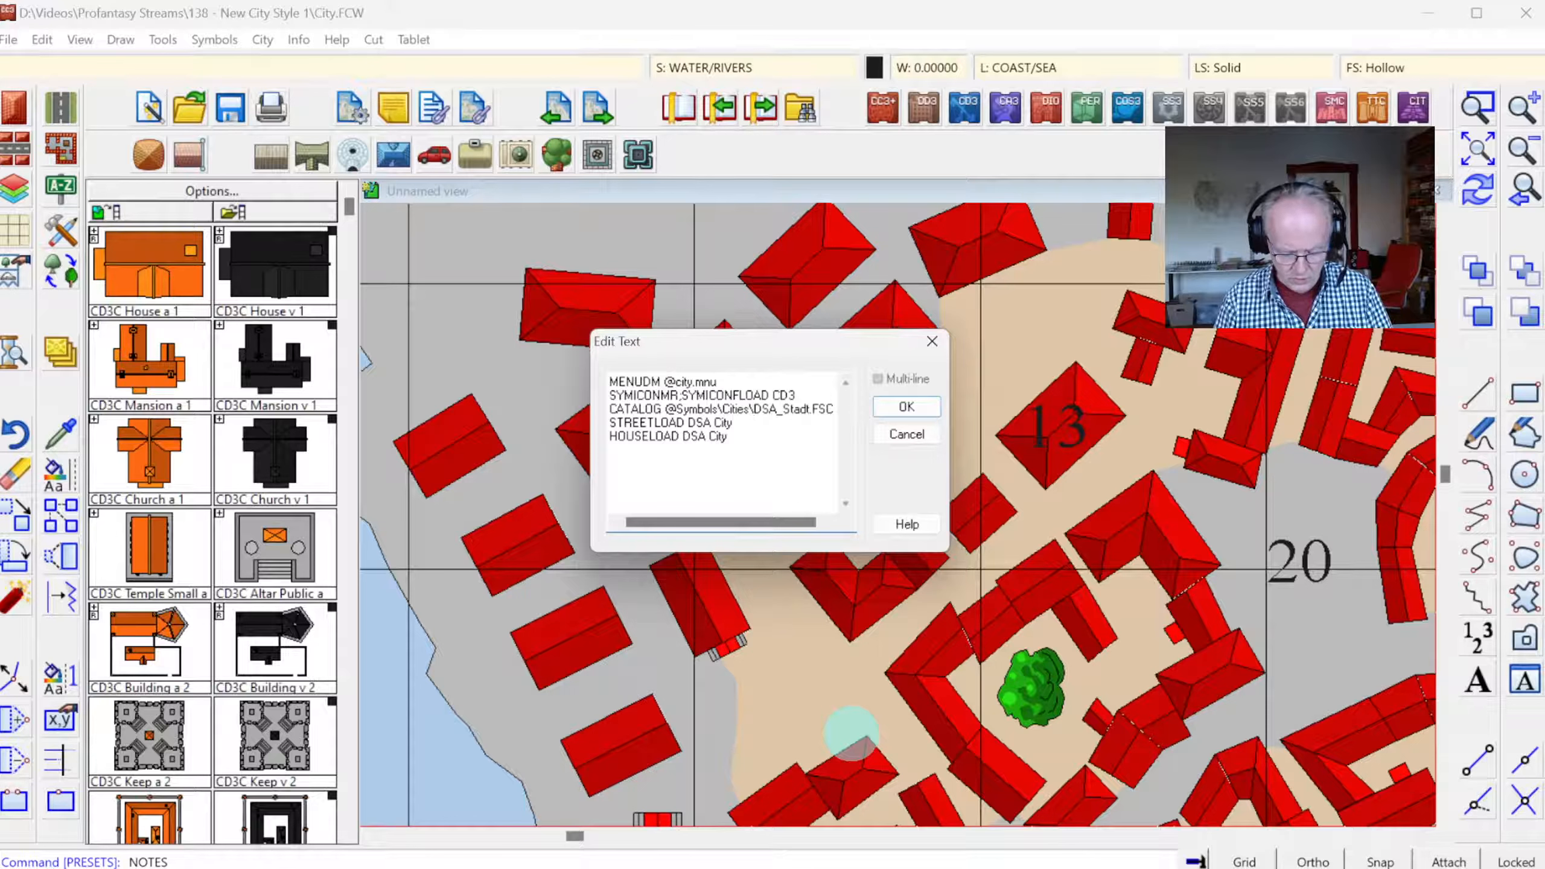
click(755, 409)
text(Ci)
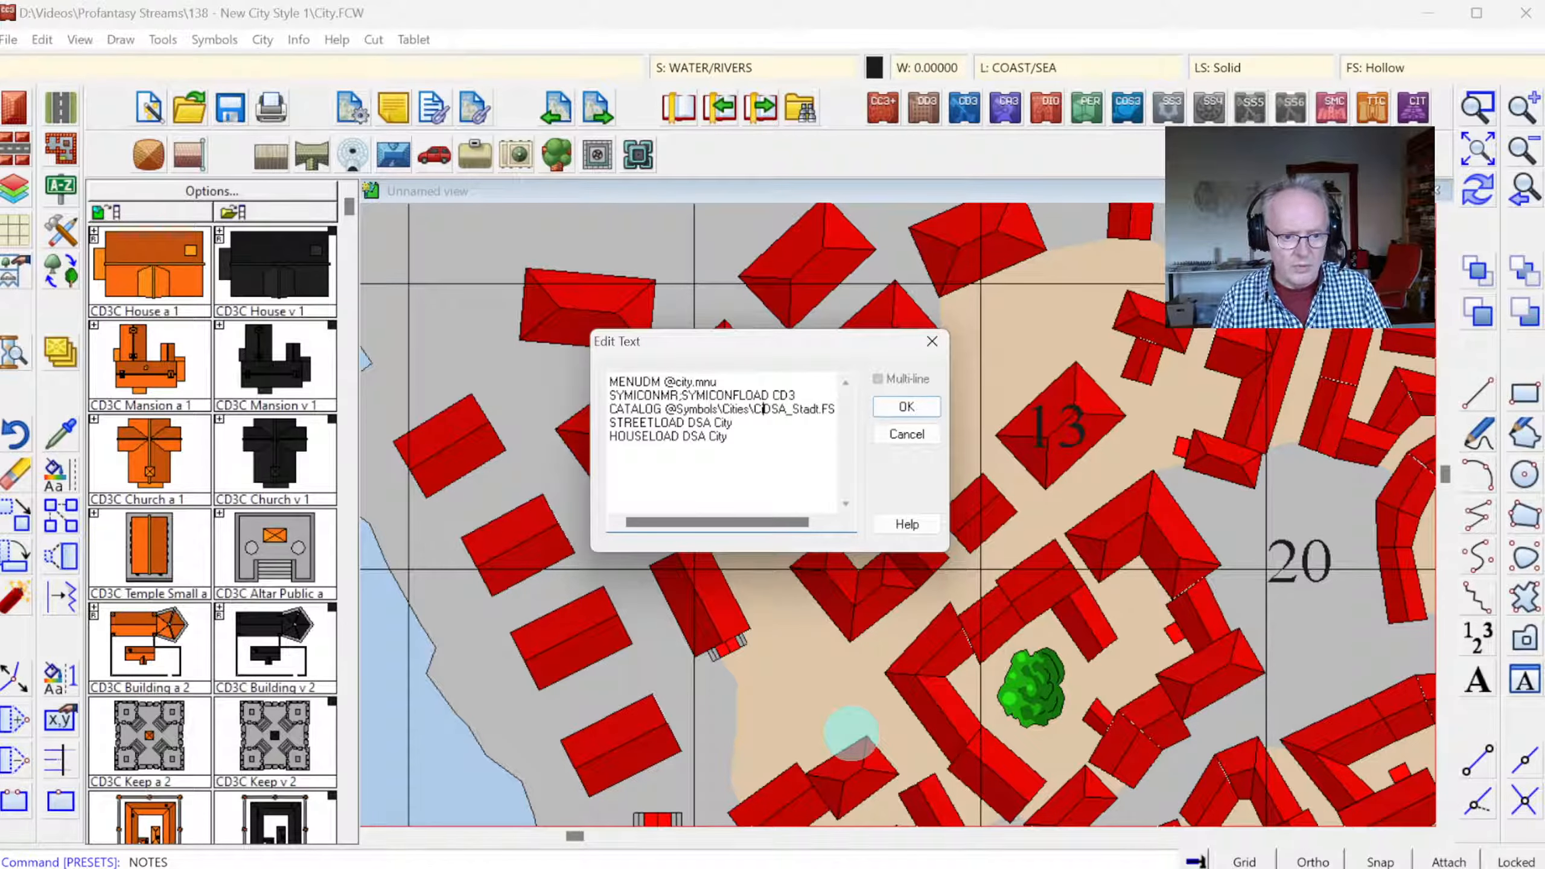
text(ty Vecto)
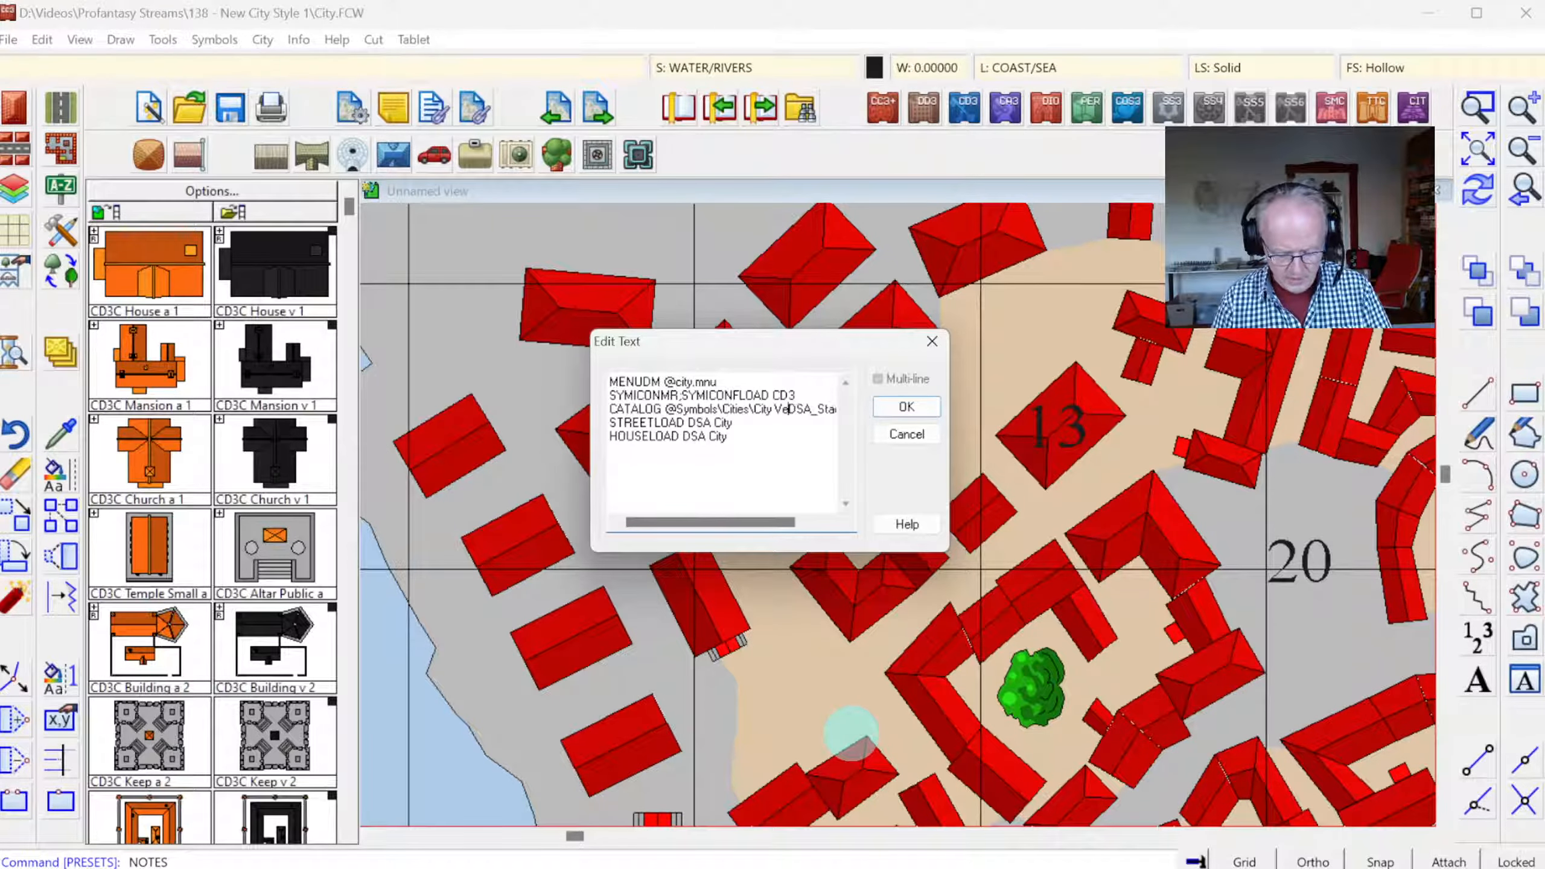
text(r)
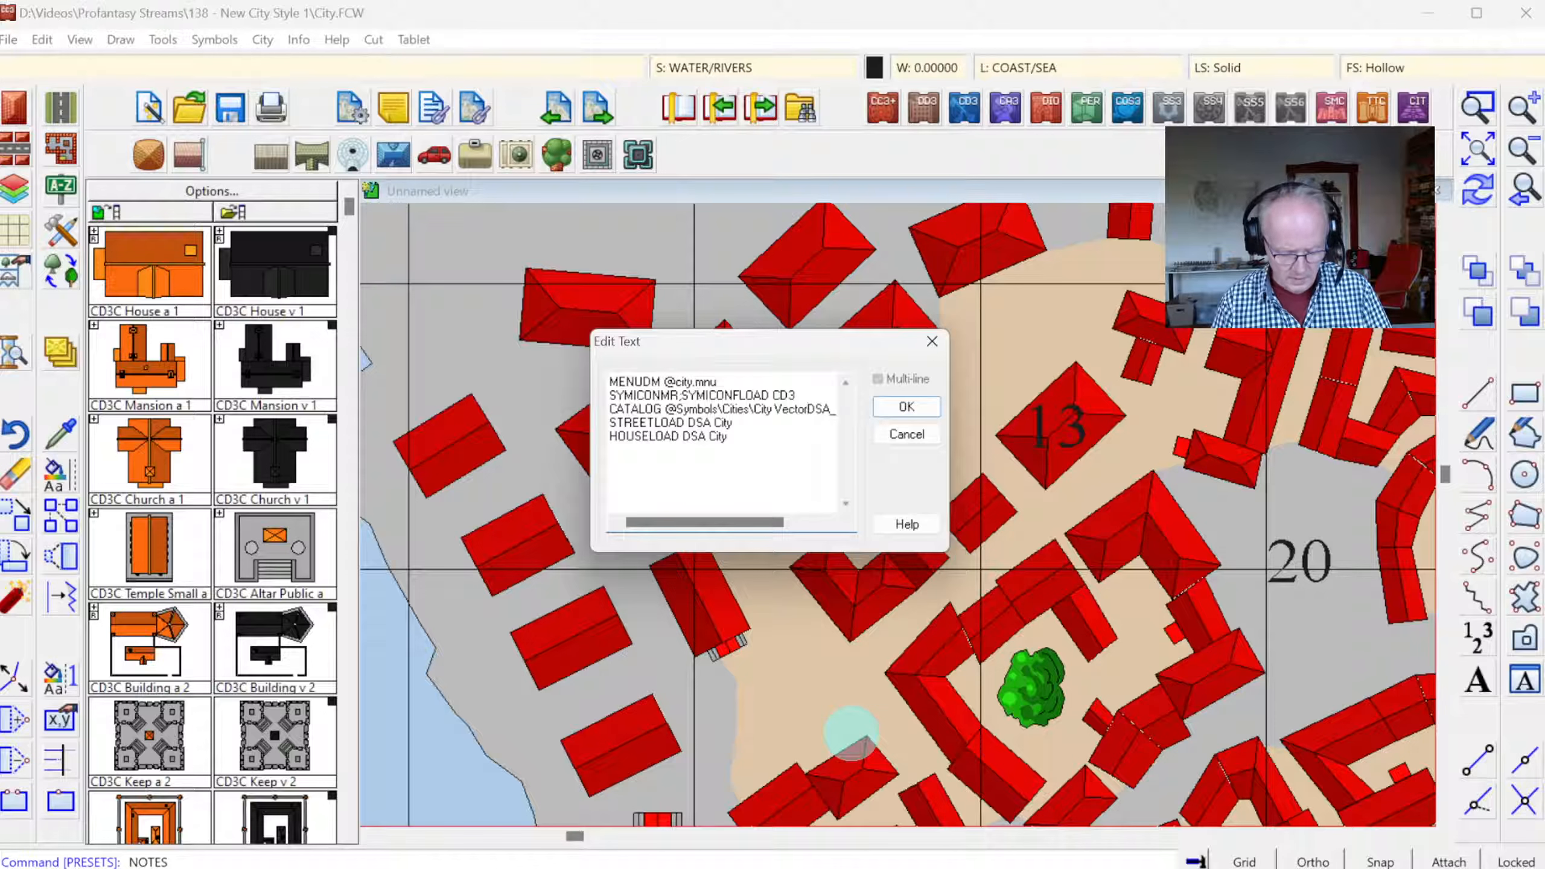
text( DSA\)
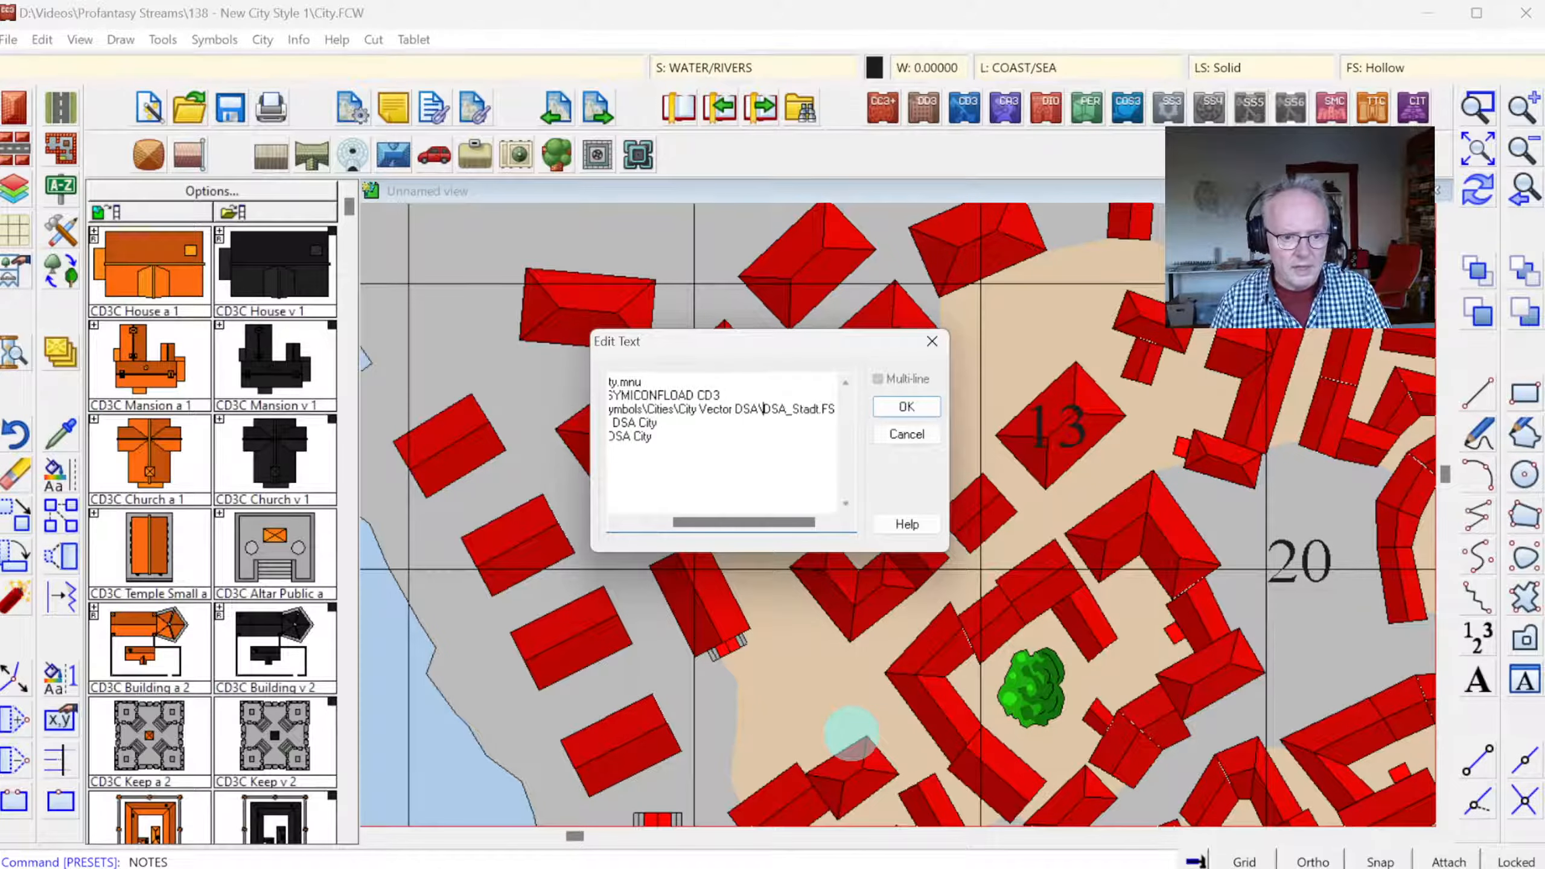
- Replace the file name DSA_Stadt in the CATALOG line with Default, keeping the .FSC extension
key(End)
key(Left)
key(Left)
key(Left)
key(Left)
key(ctrl+Left)
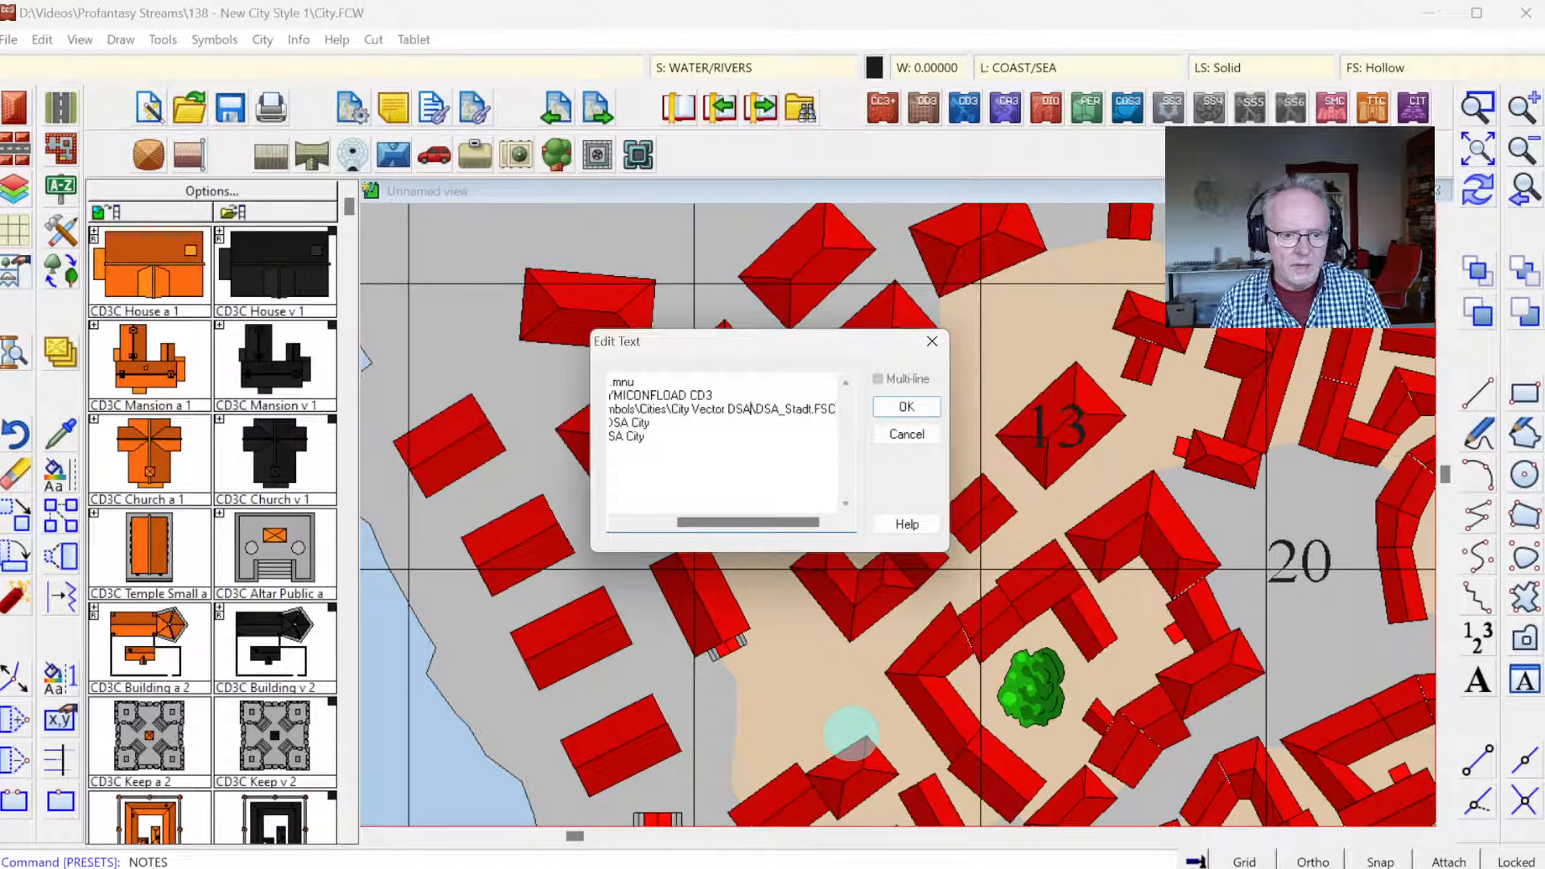
key(Right)
key(shift+End)
key(shift+Left)
key(shift+Left)
key(shift+Left)
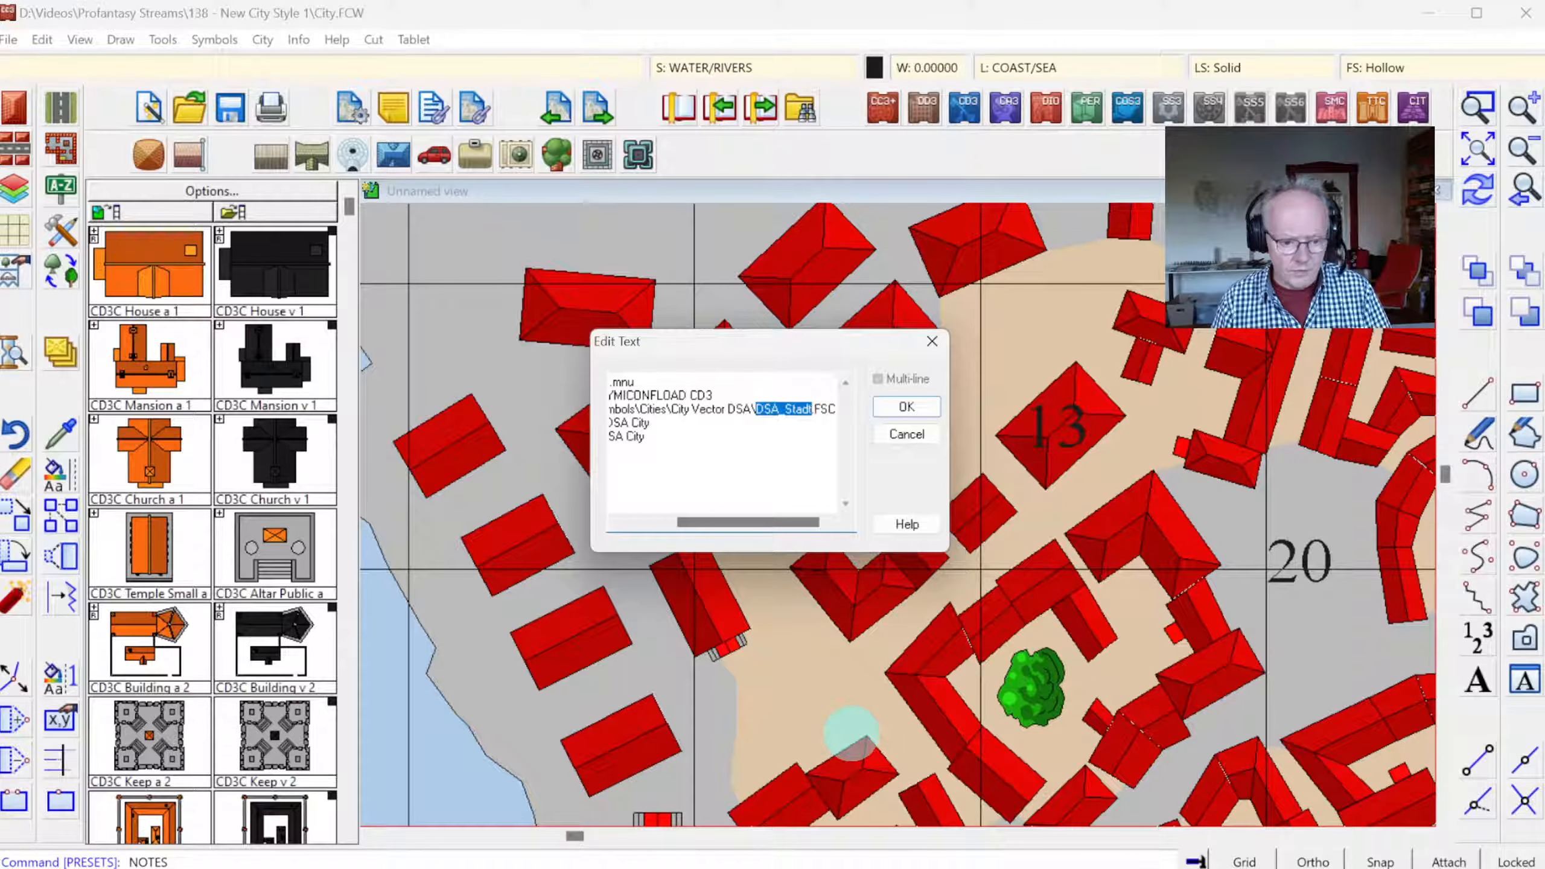
text(Def)
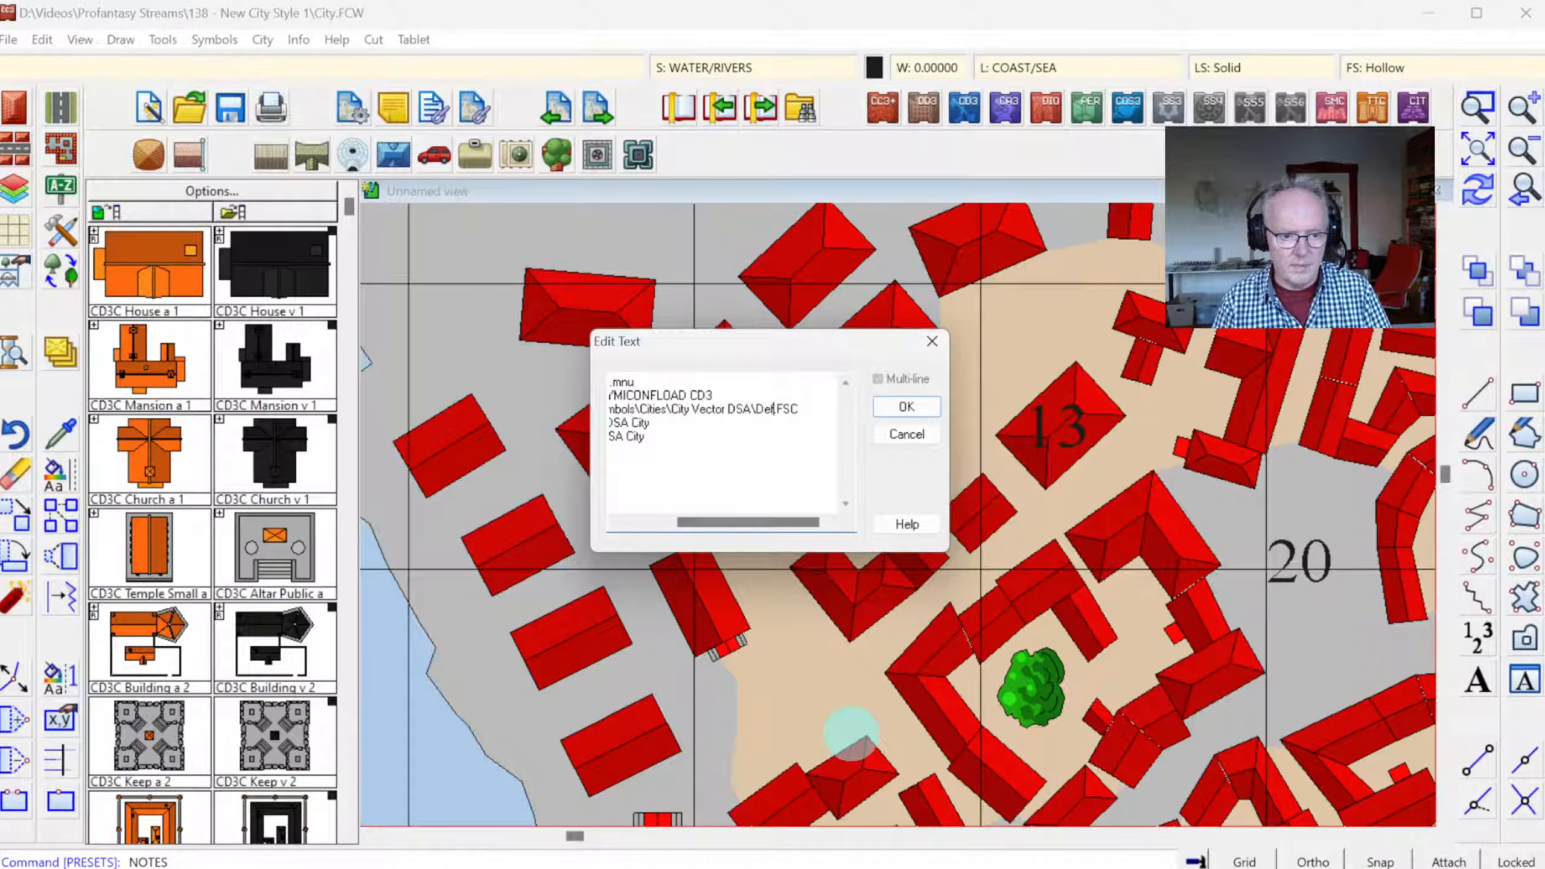
text(ault.)
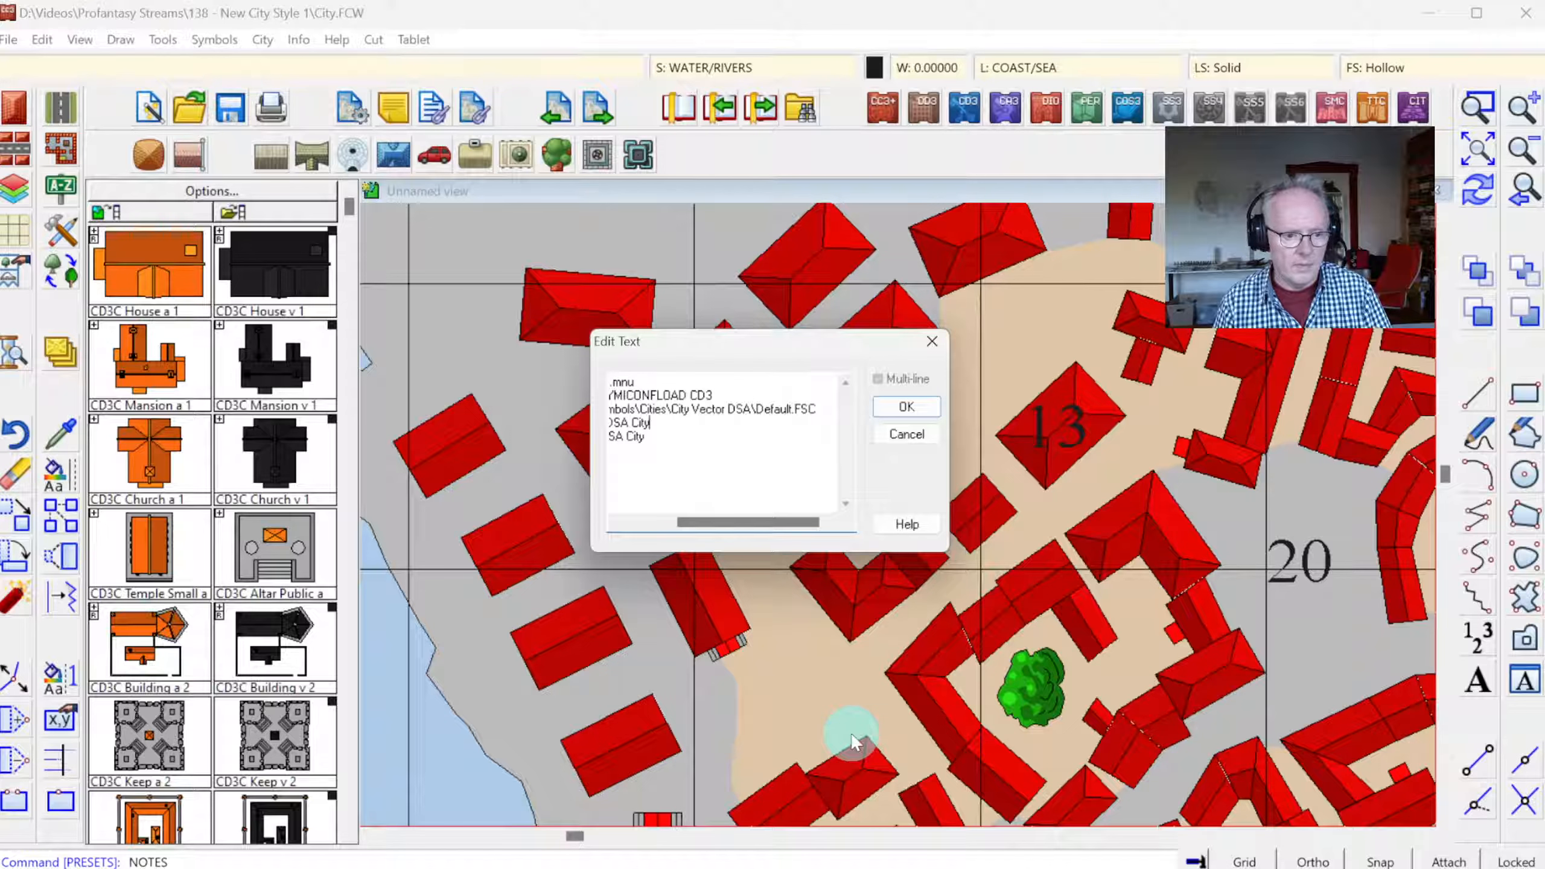
- Check the edited macro line by line, including the full CATALOG path and the STREETLOAD and HOUSELOAD commands
key(Home)
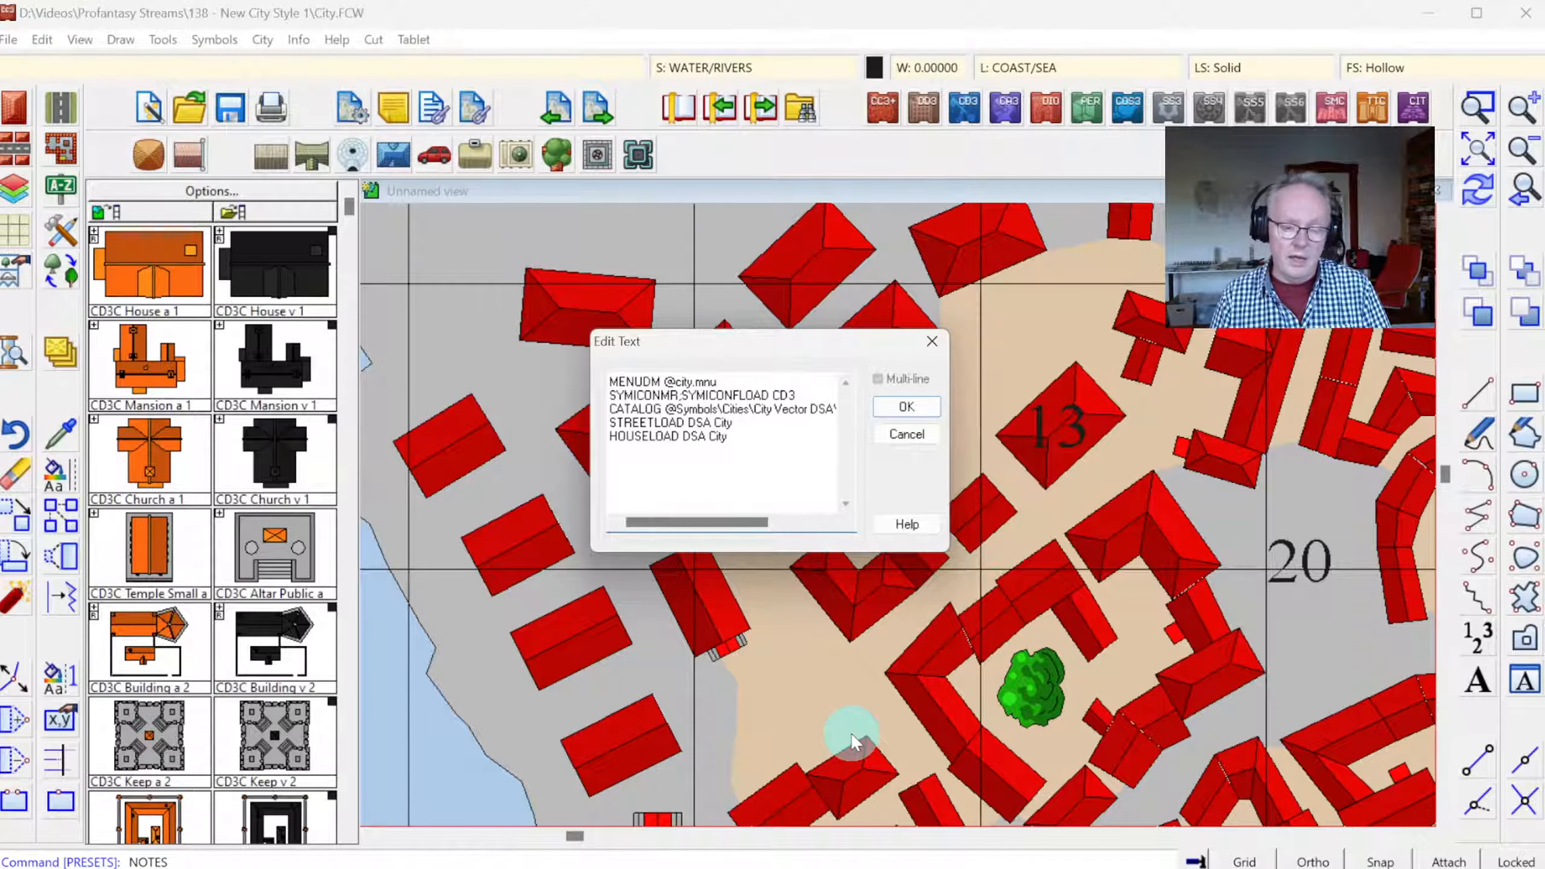
key(Up)
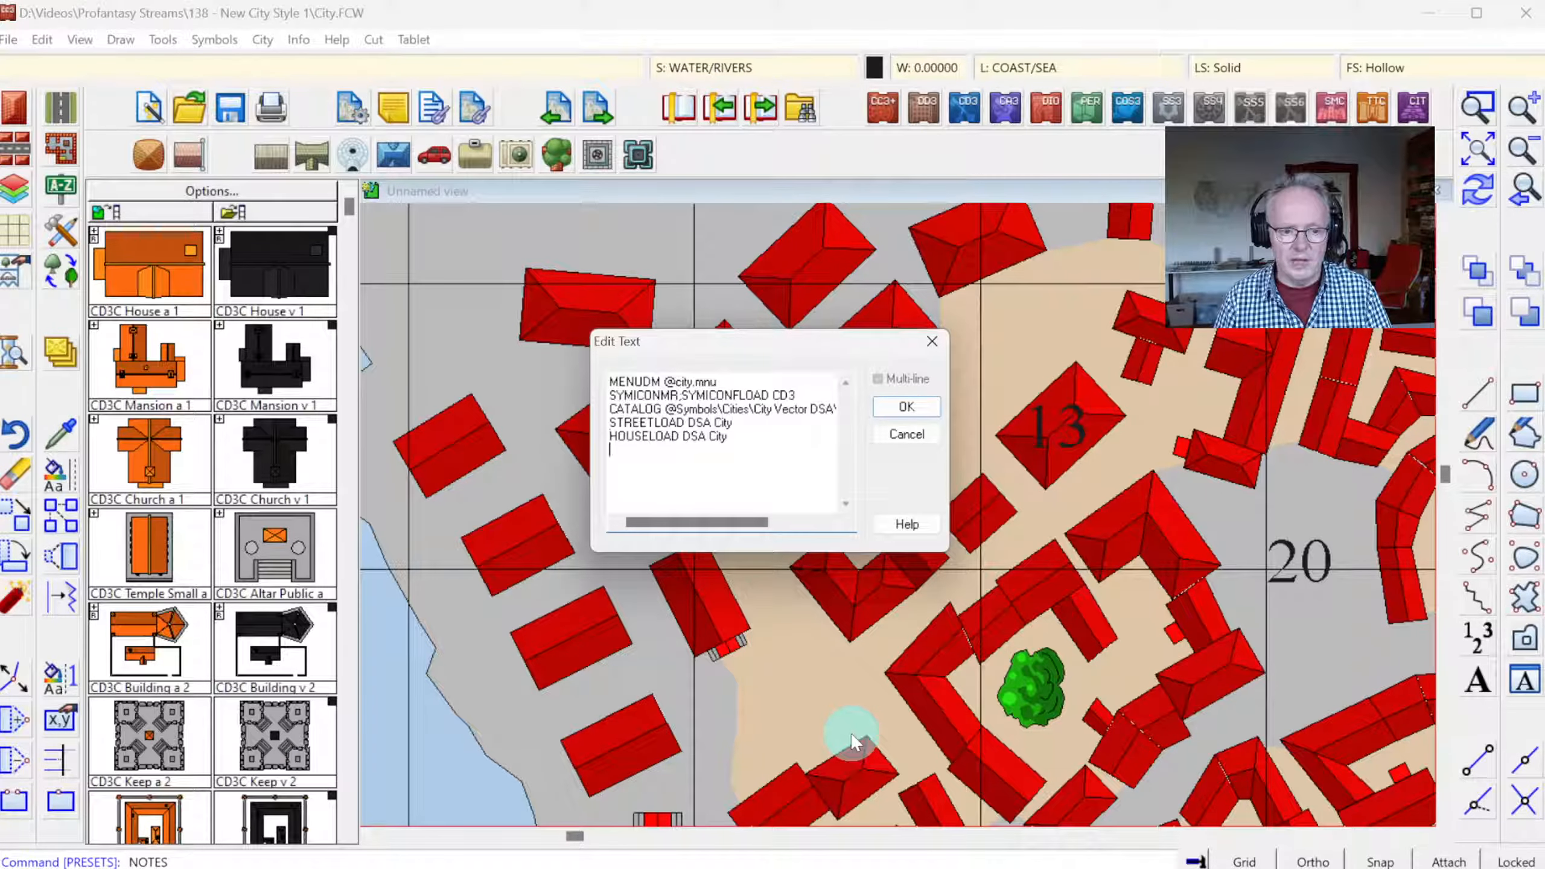
key(Up)
key(Up)
key(Up)
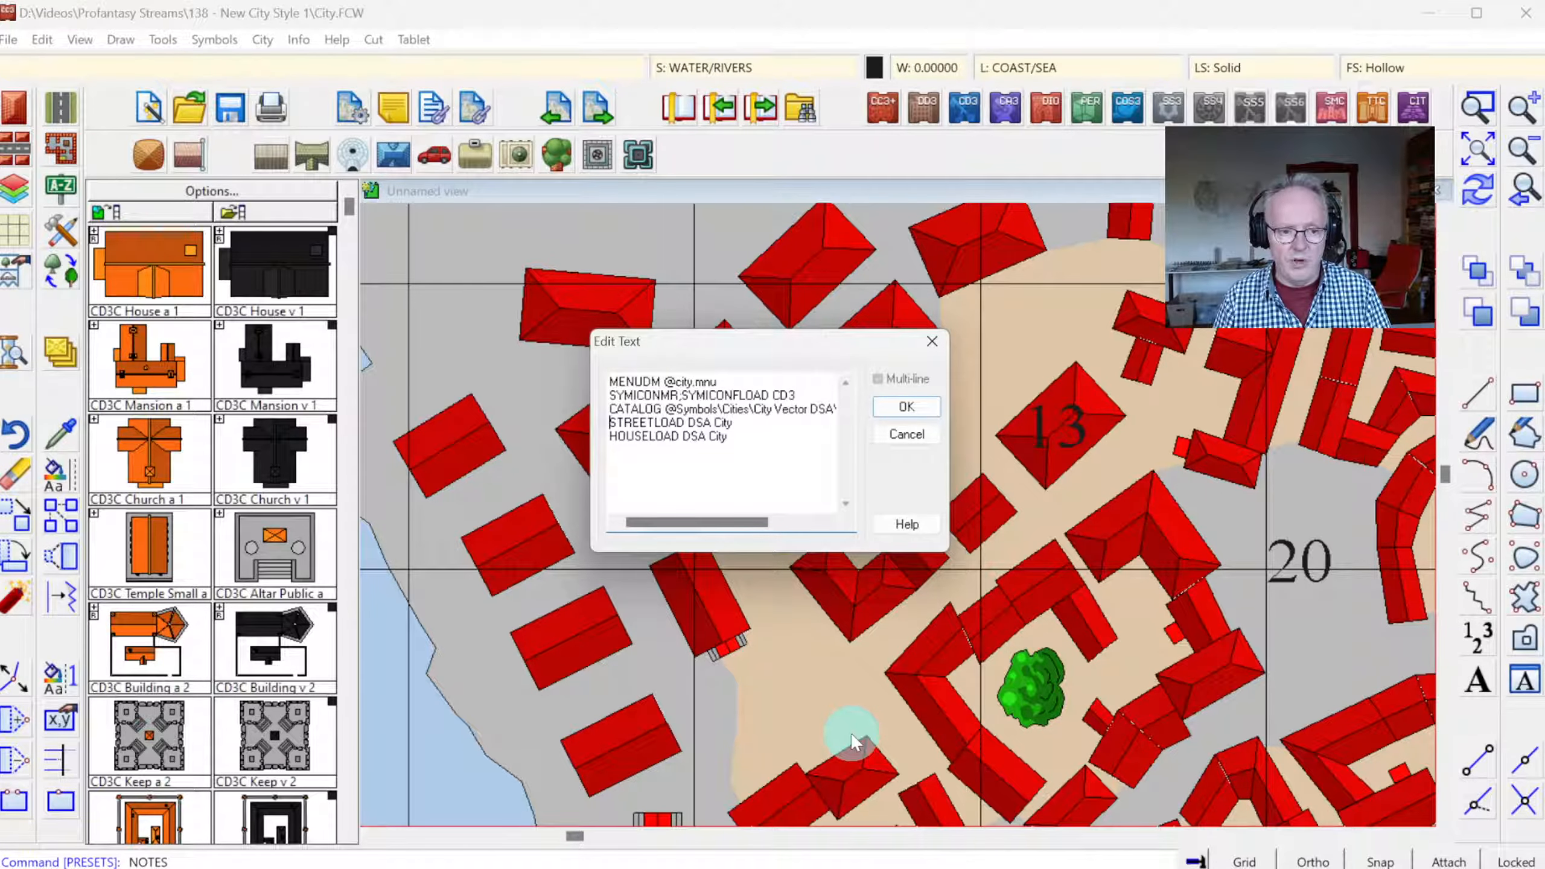
key(Up)
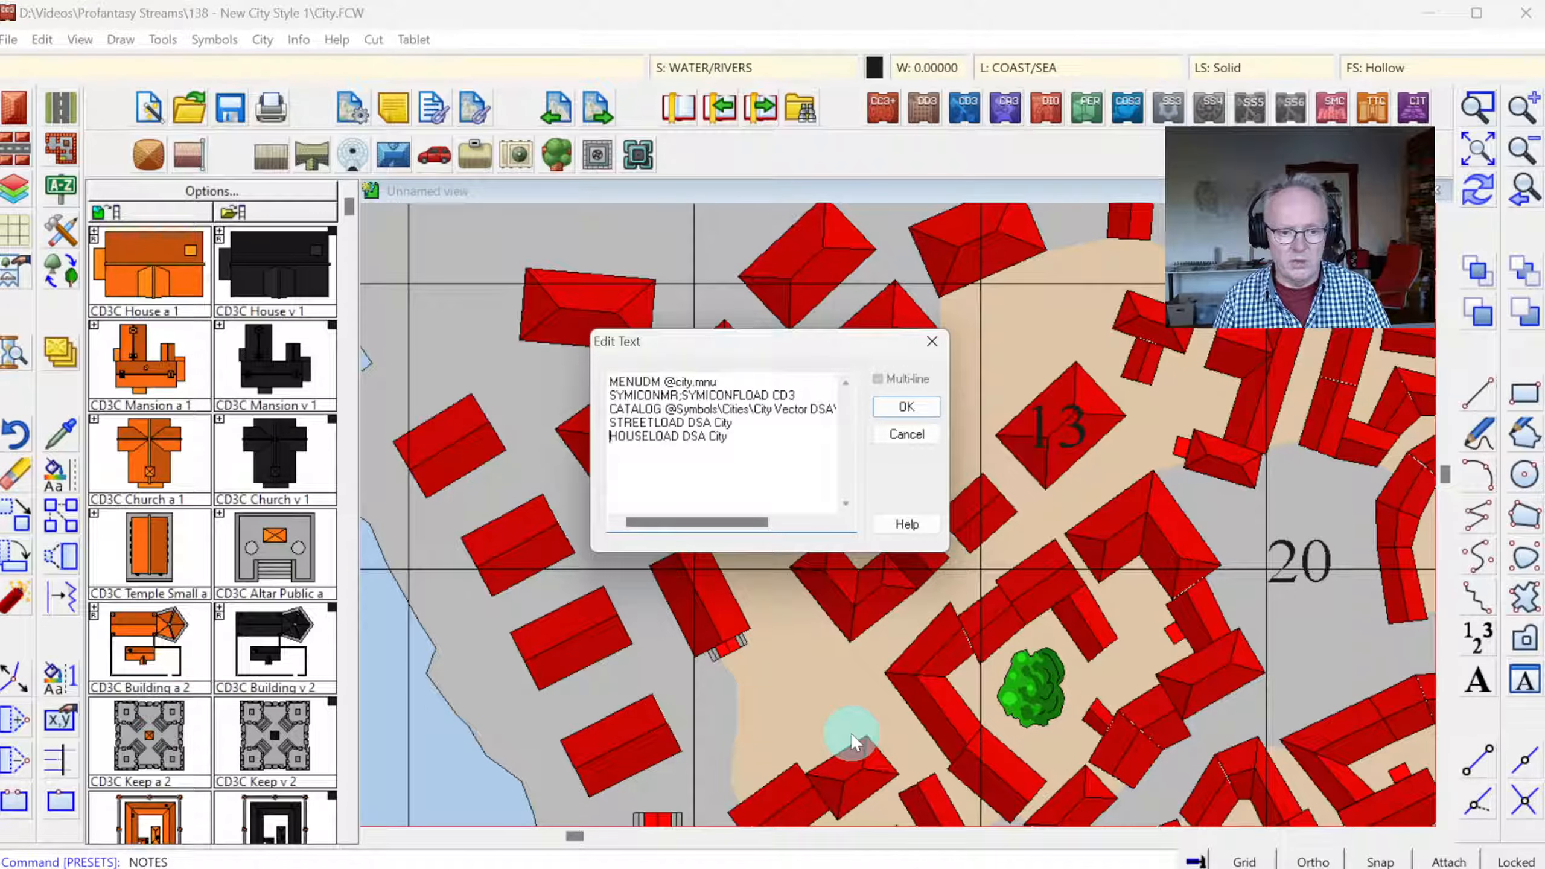
key(Down)
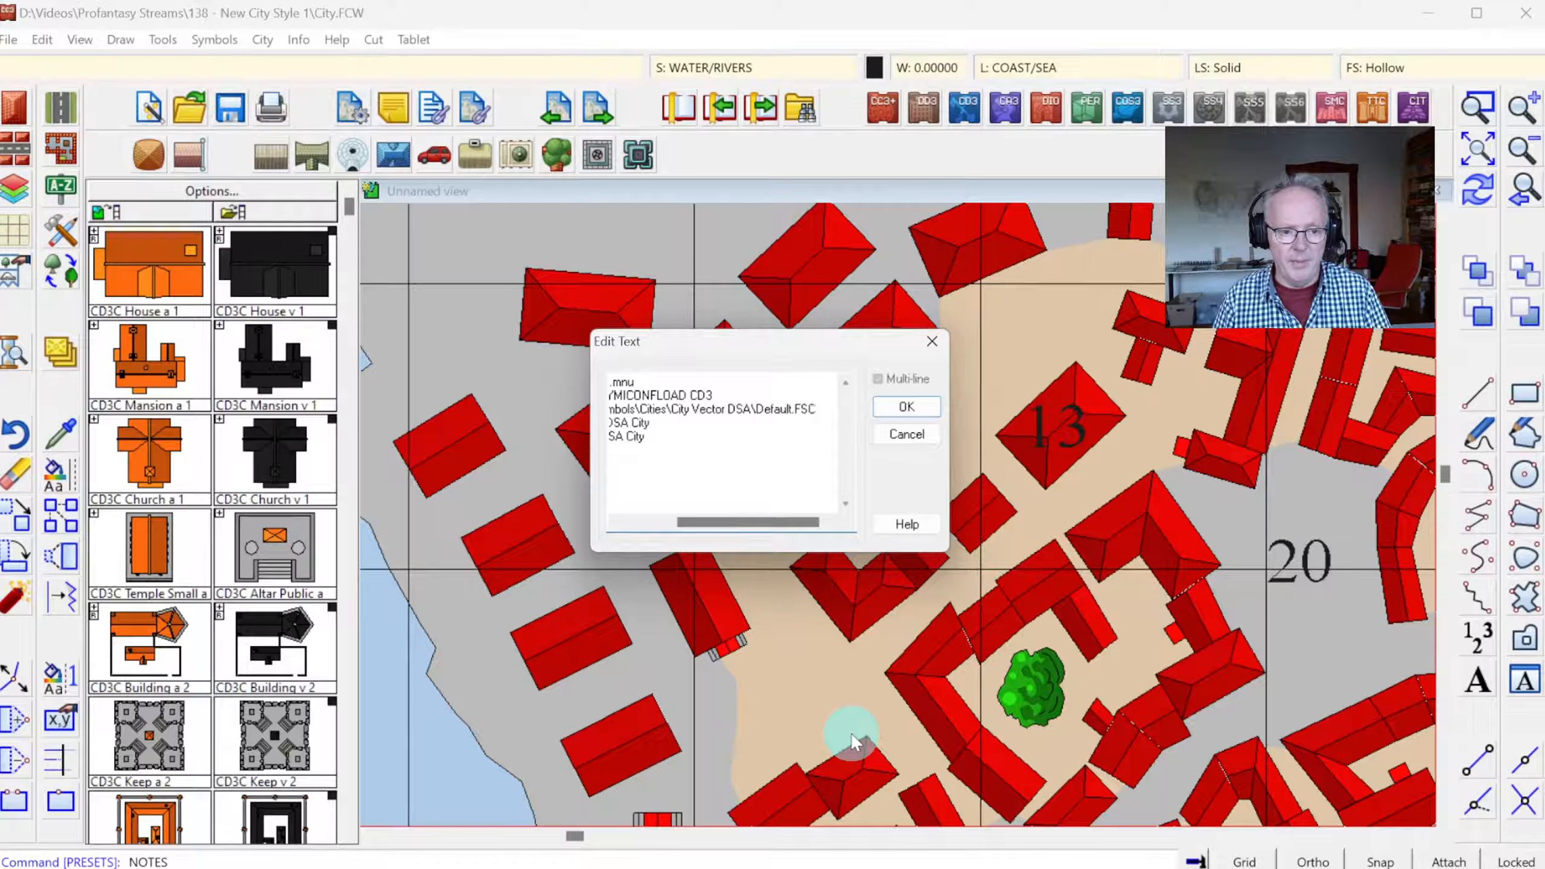
key(Home)
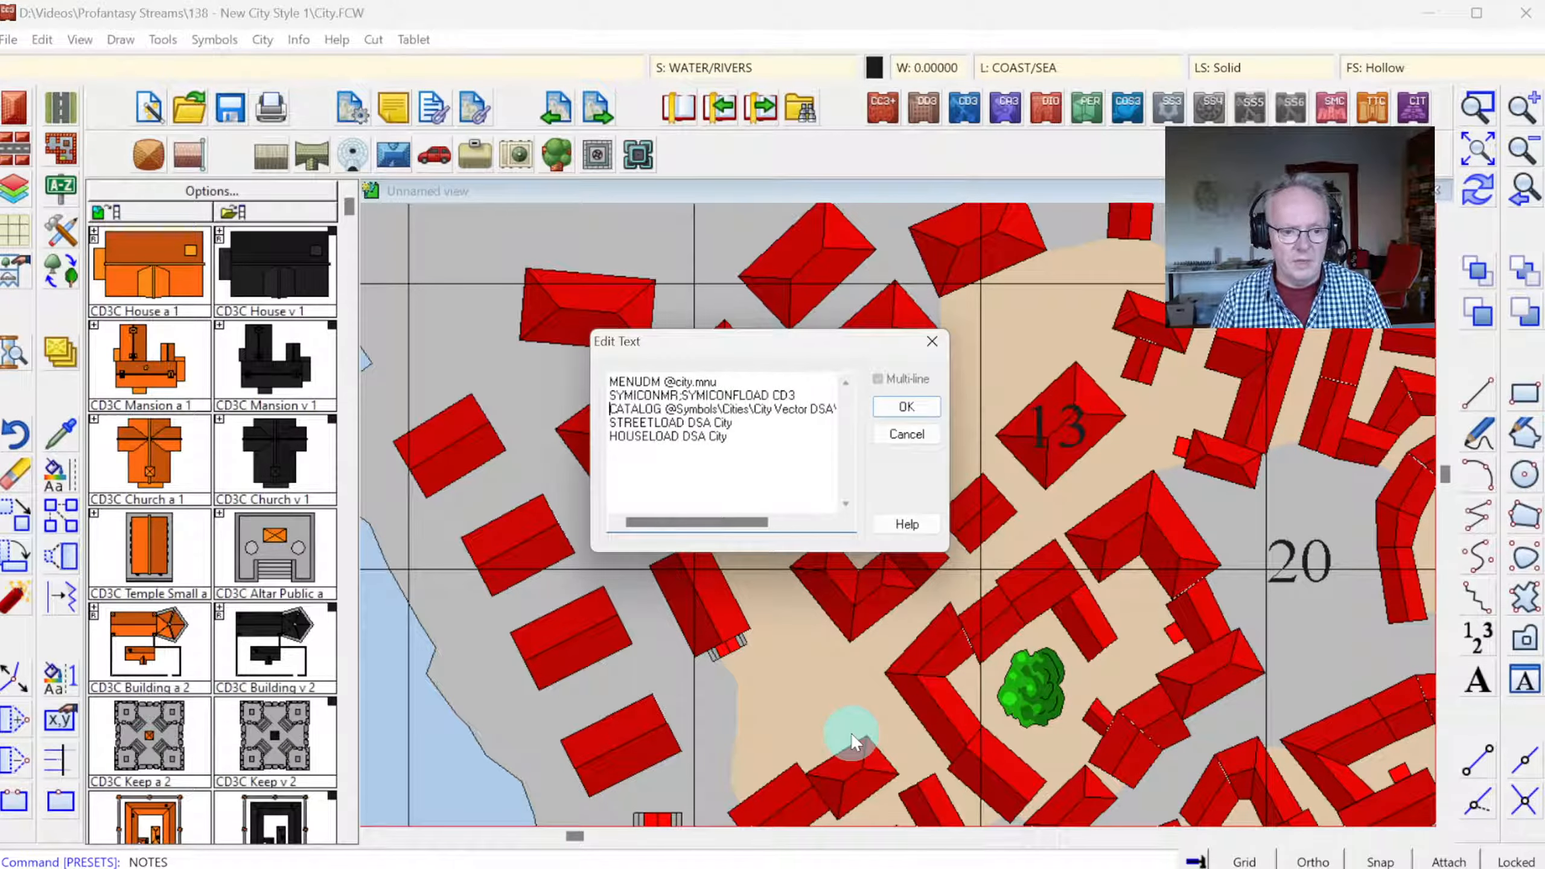
- Copy all the revised OnOpenMacro lines and use them to replace the whole text of the OnNewMacro note
drag(731, 437, 507, 335)
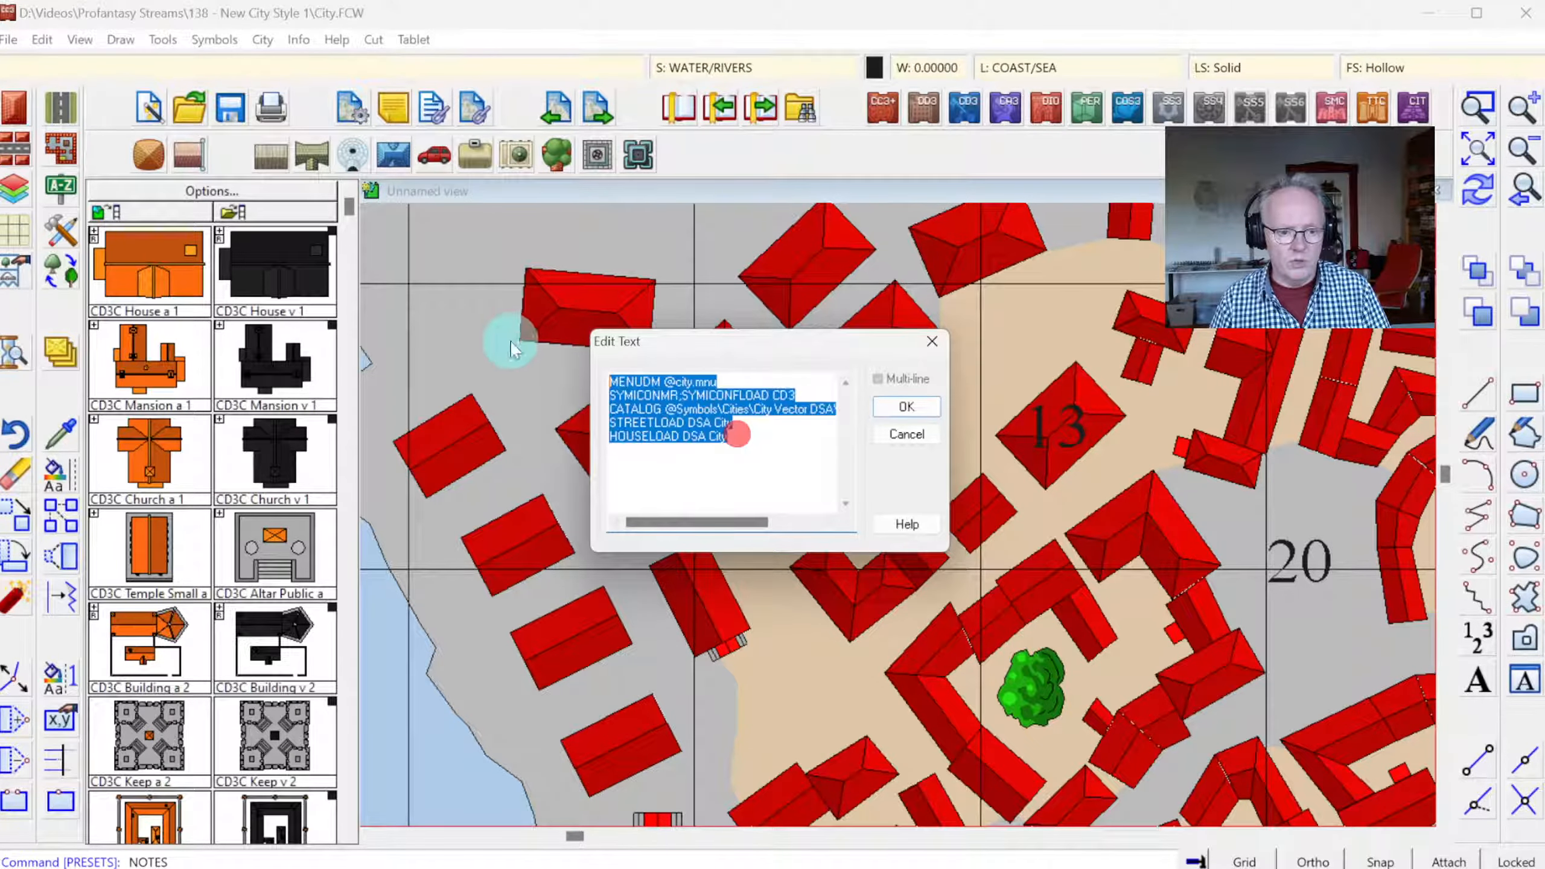
click(905, 405)
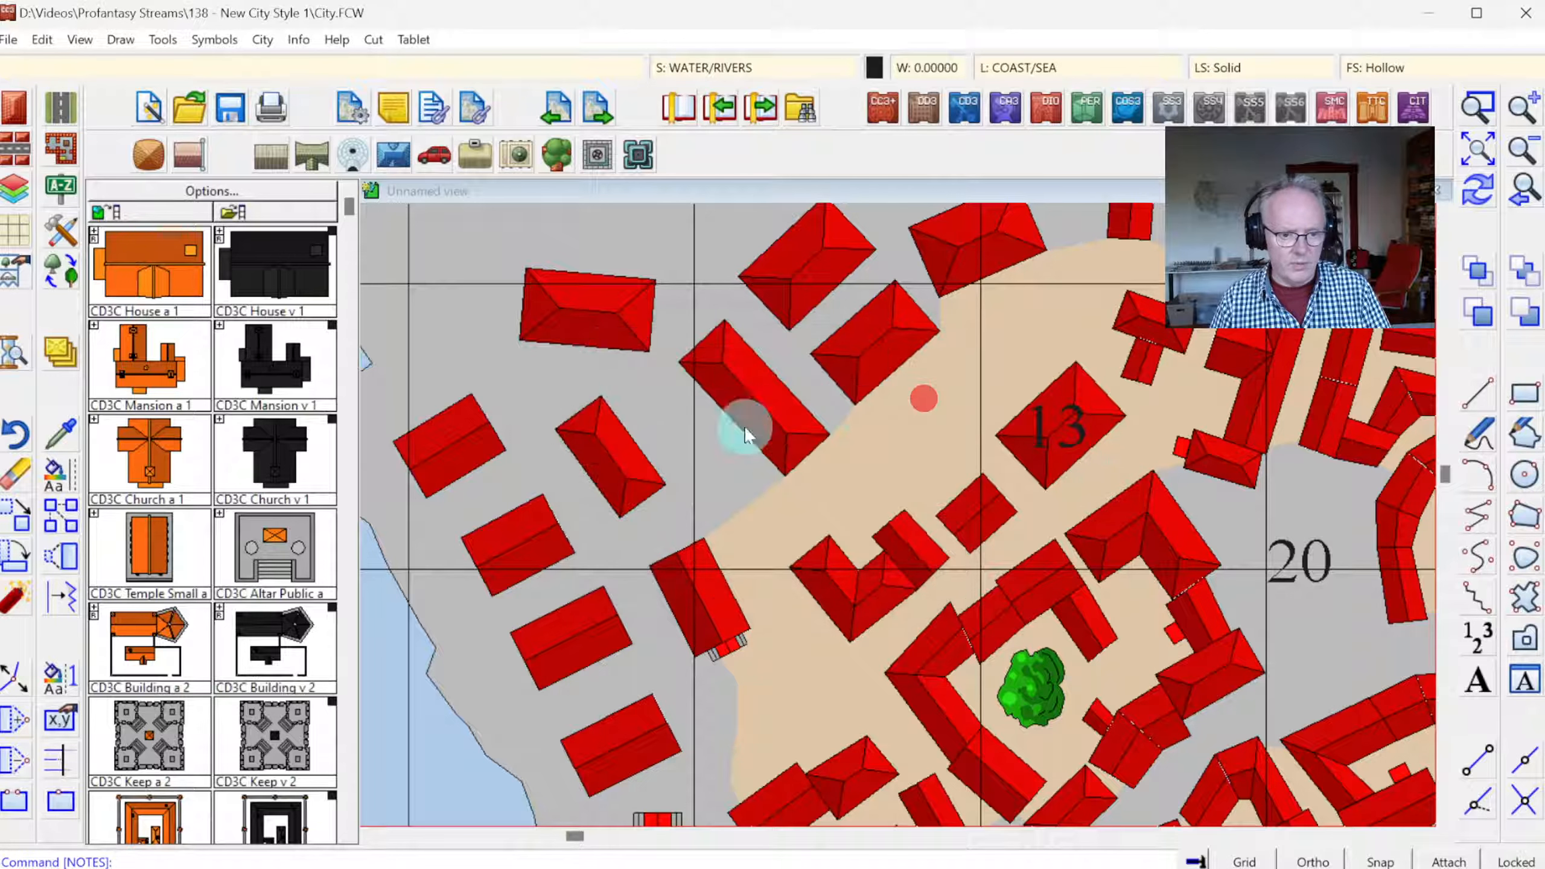
click(636, 400)
click(647, 375)
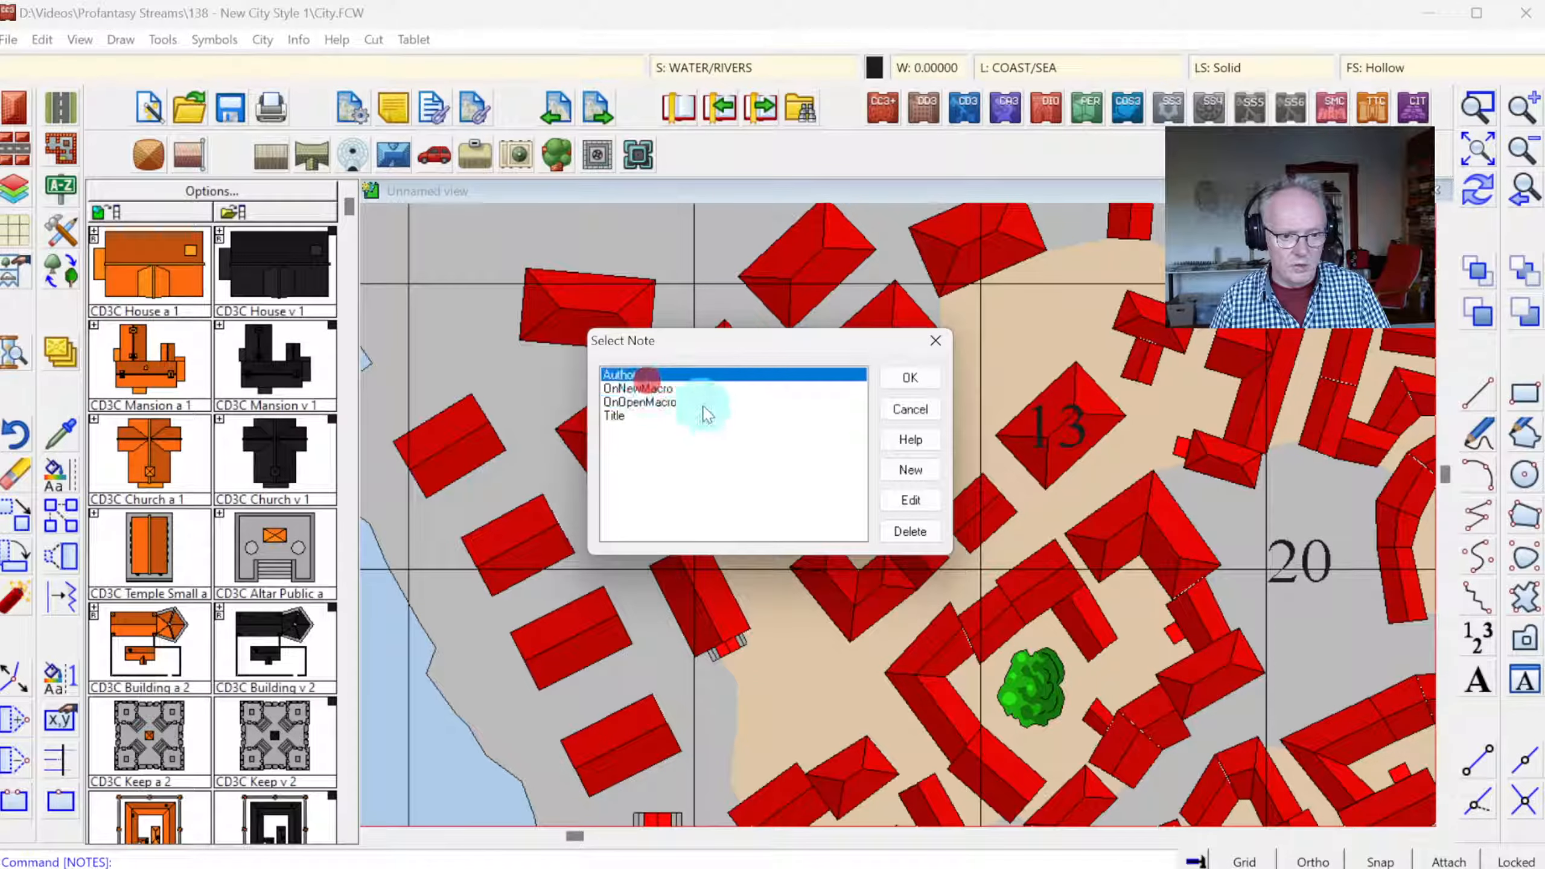
click(666, 391)
click(940, 503)
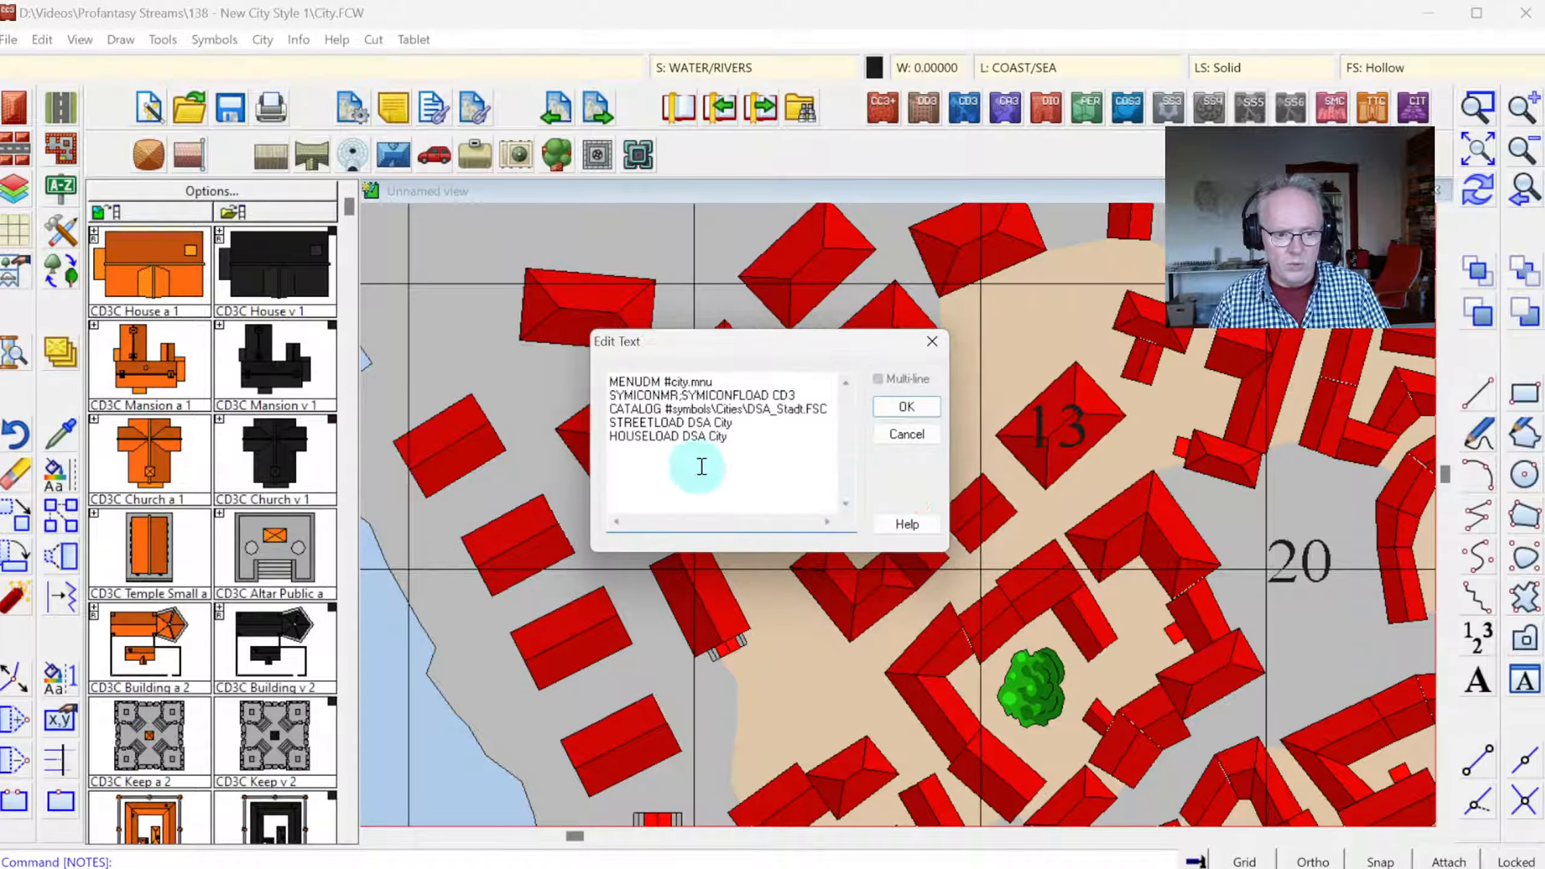
drag(646, 465, 563, 347)
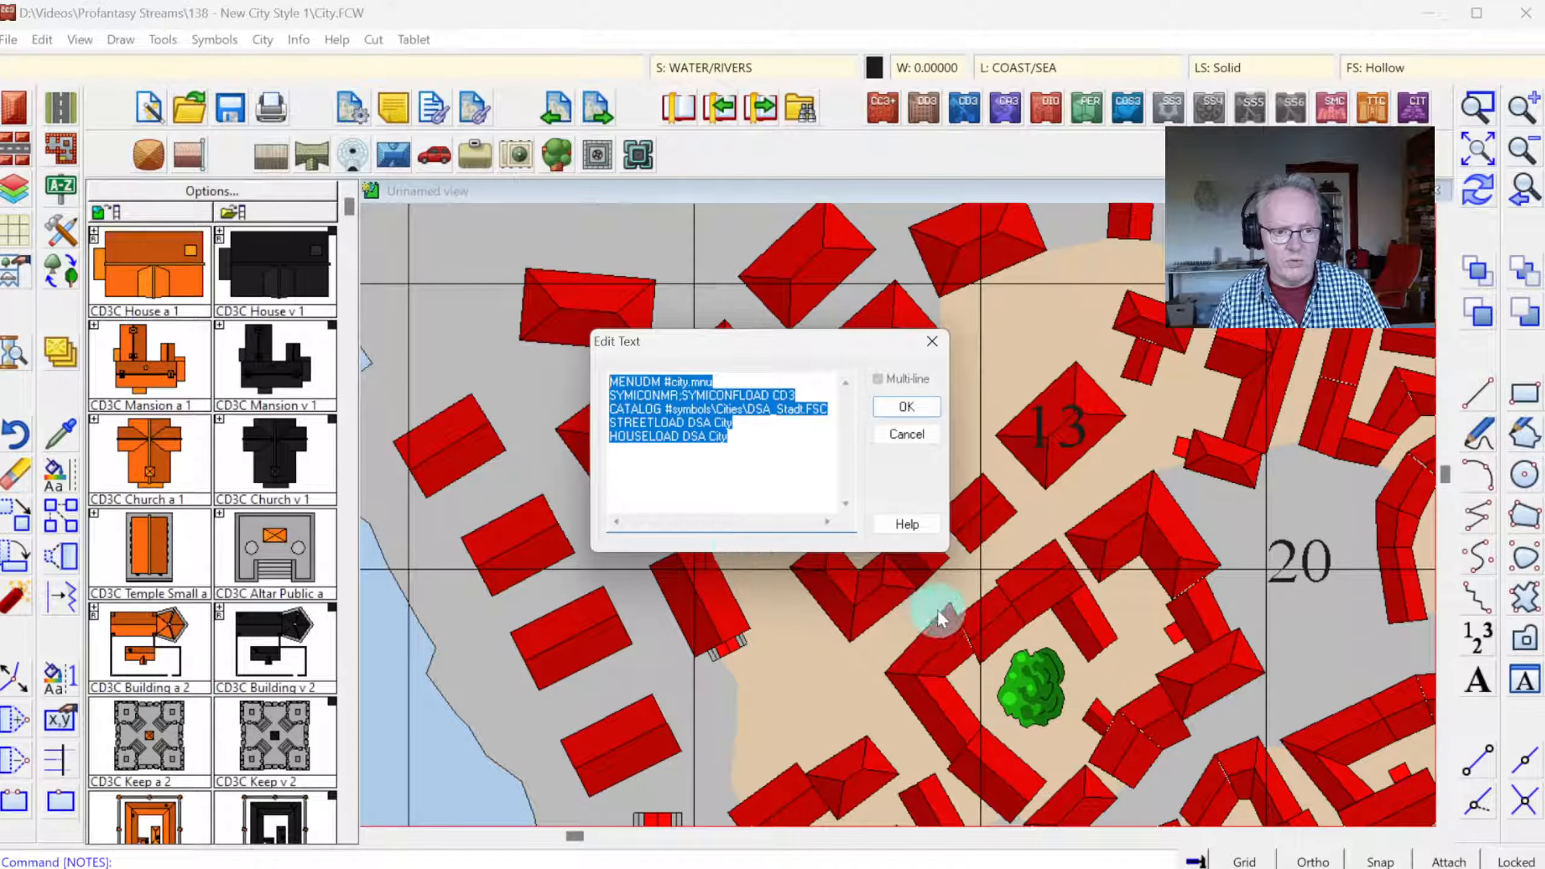
key(ctrl+v)
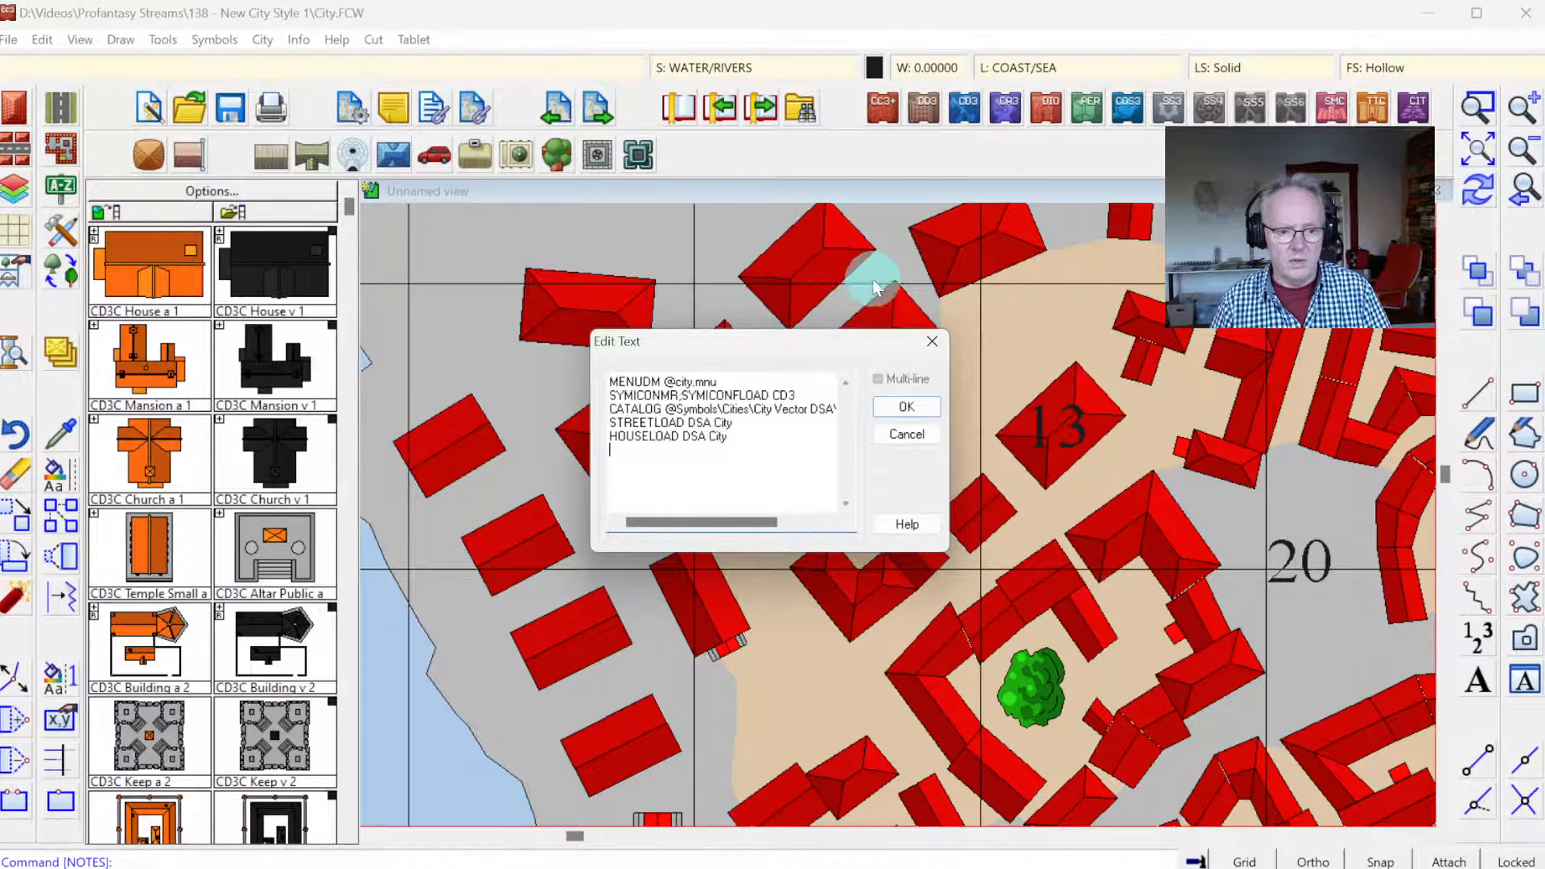
click(905, 408)
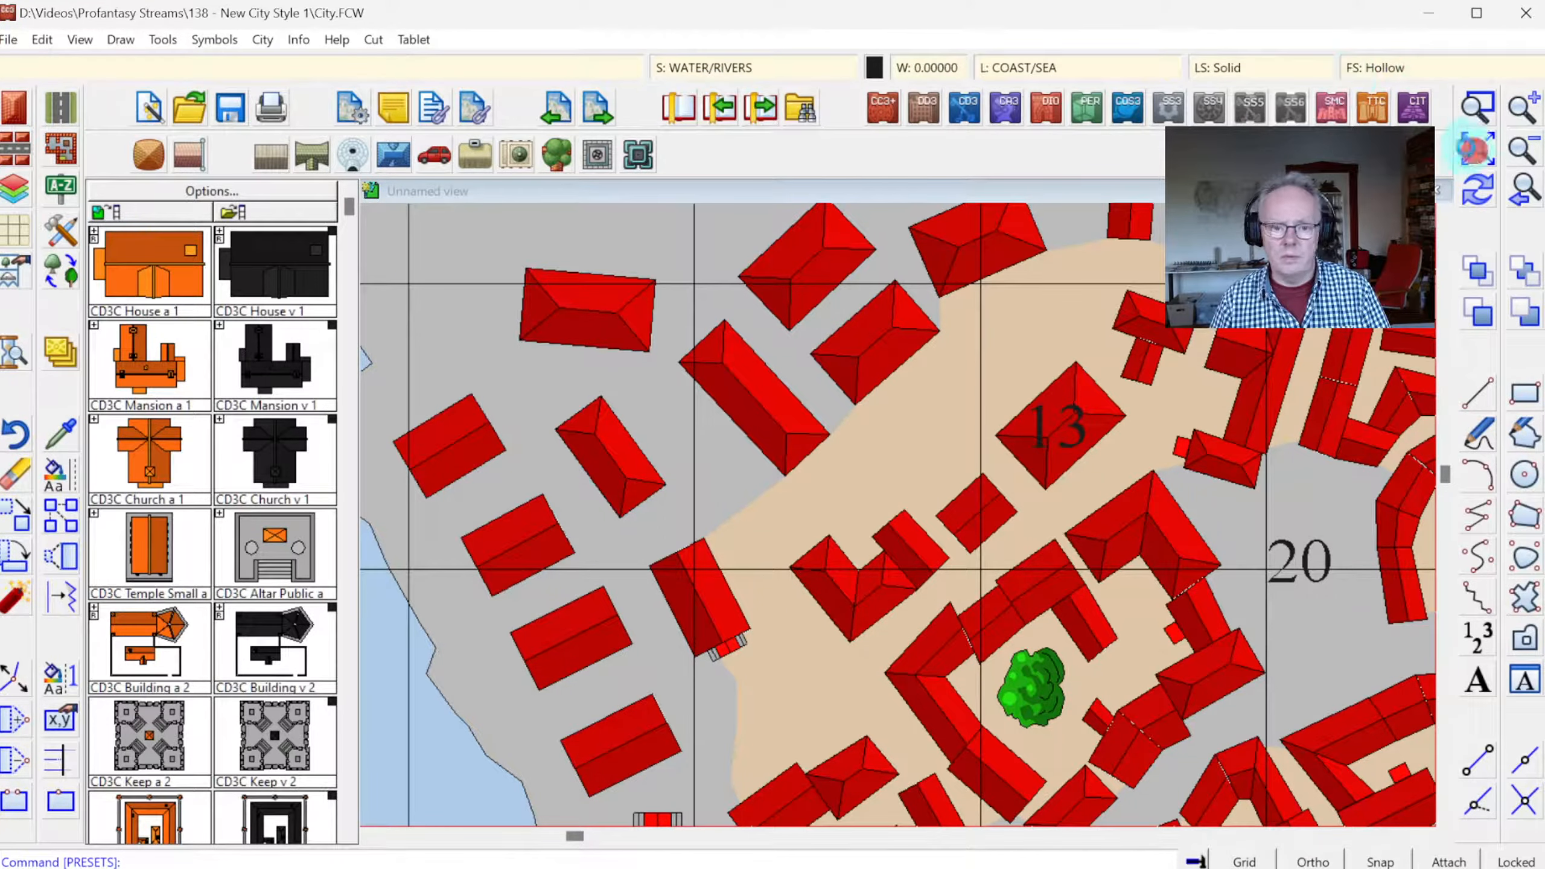
- Show the whole city map, save the drawing and reopen City.FCW from the recent files to run its macro
click(1475, 149)
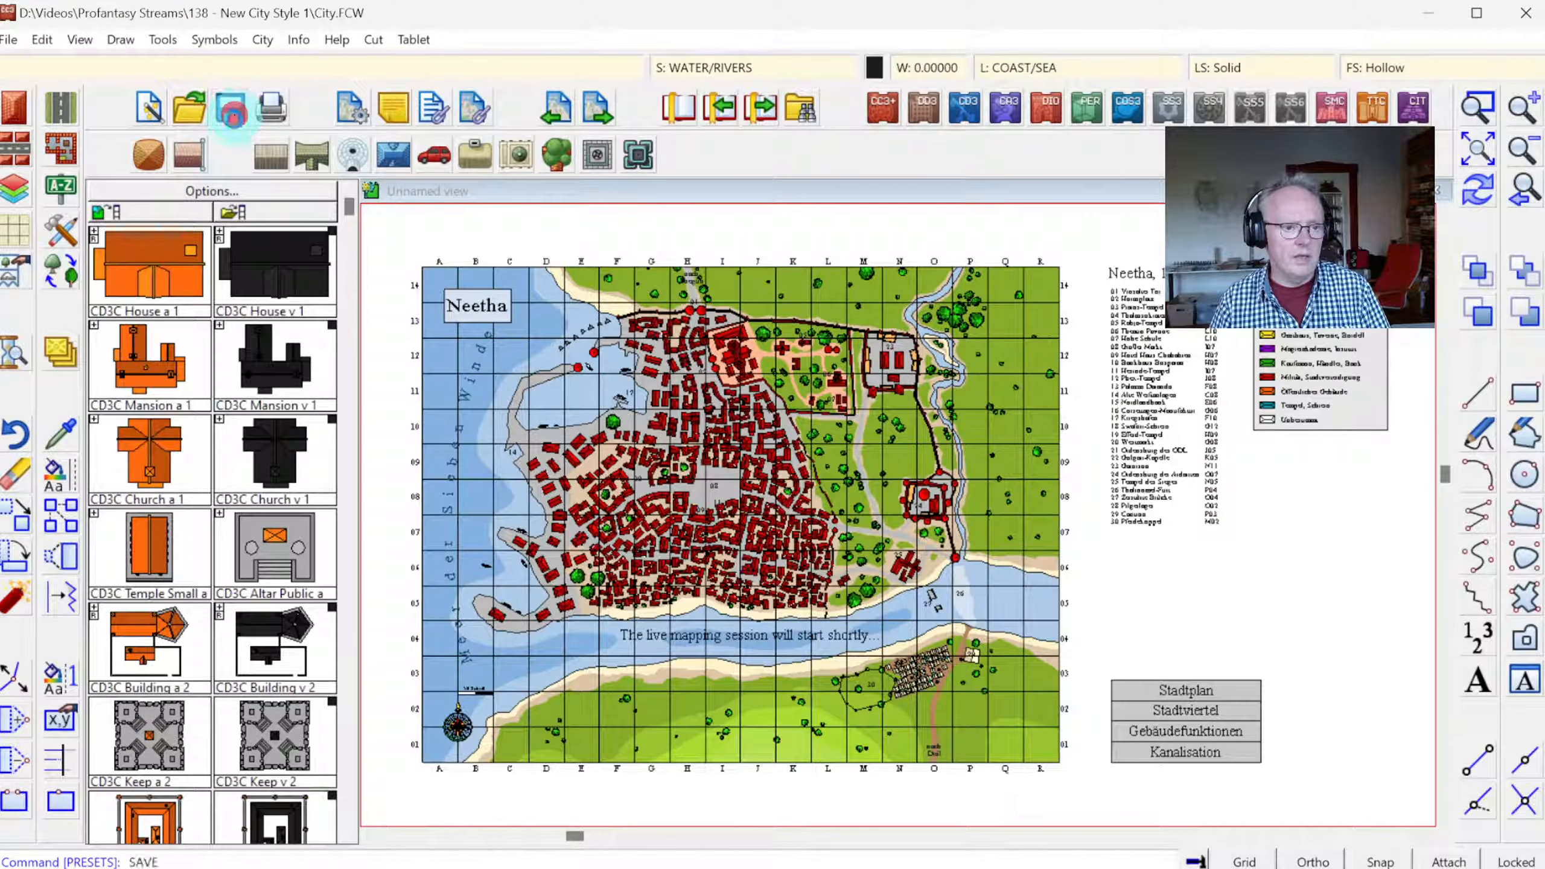
click(9, 39)
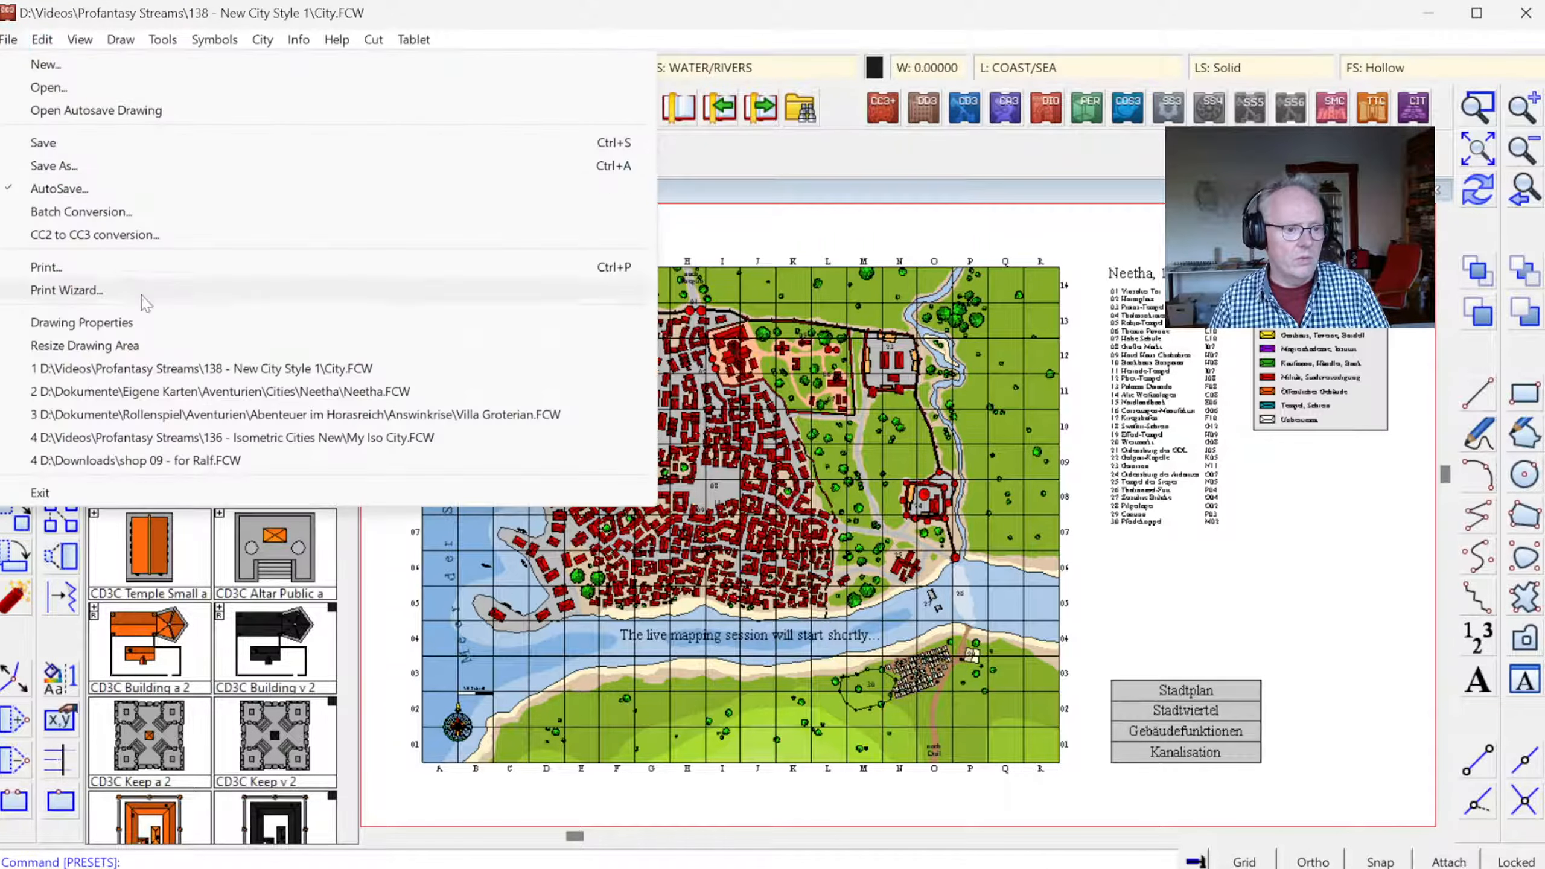
click(176, 371)
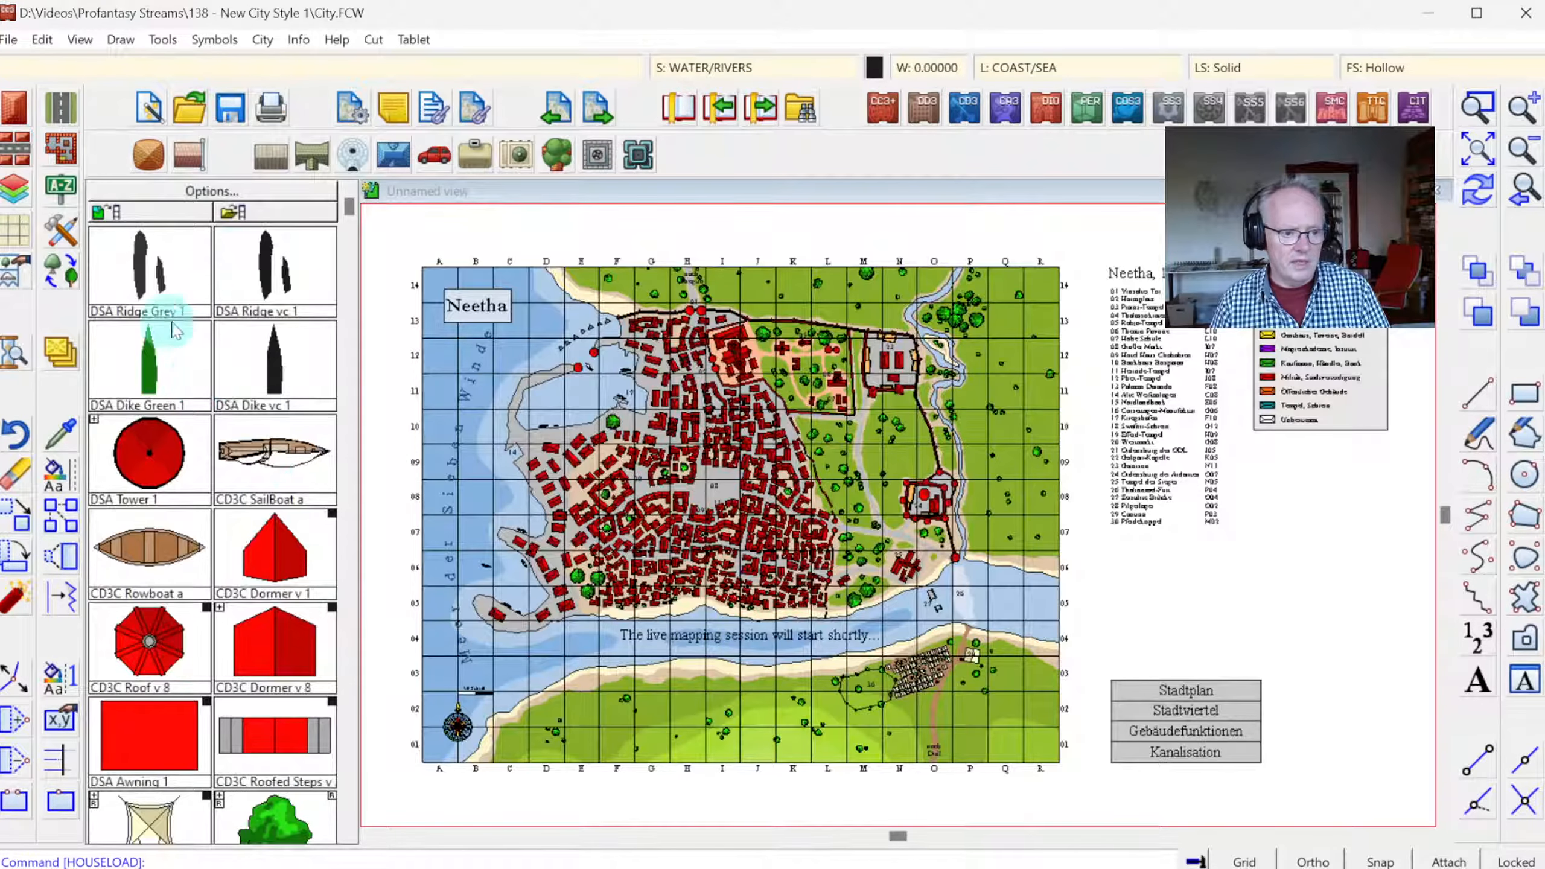
- Look through the symbols of the loaded catalog from beginning to end
click(335, 835)
click(349, 832)
click(349, 832)
click(348, 833)
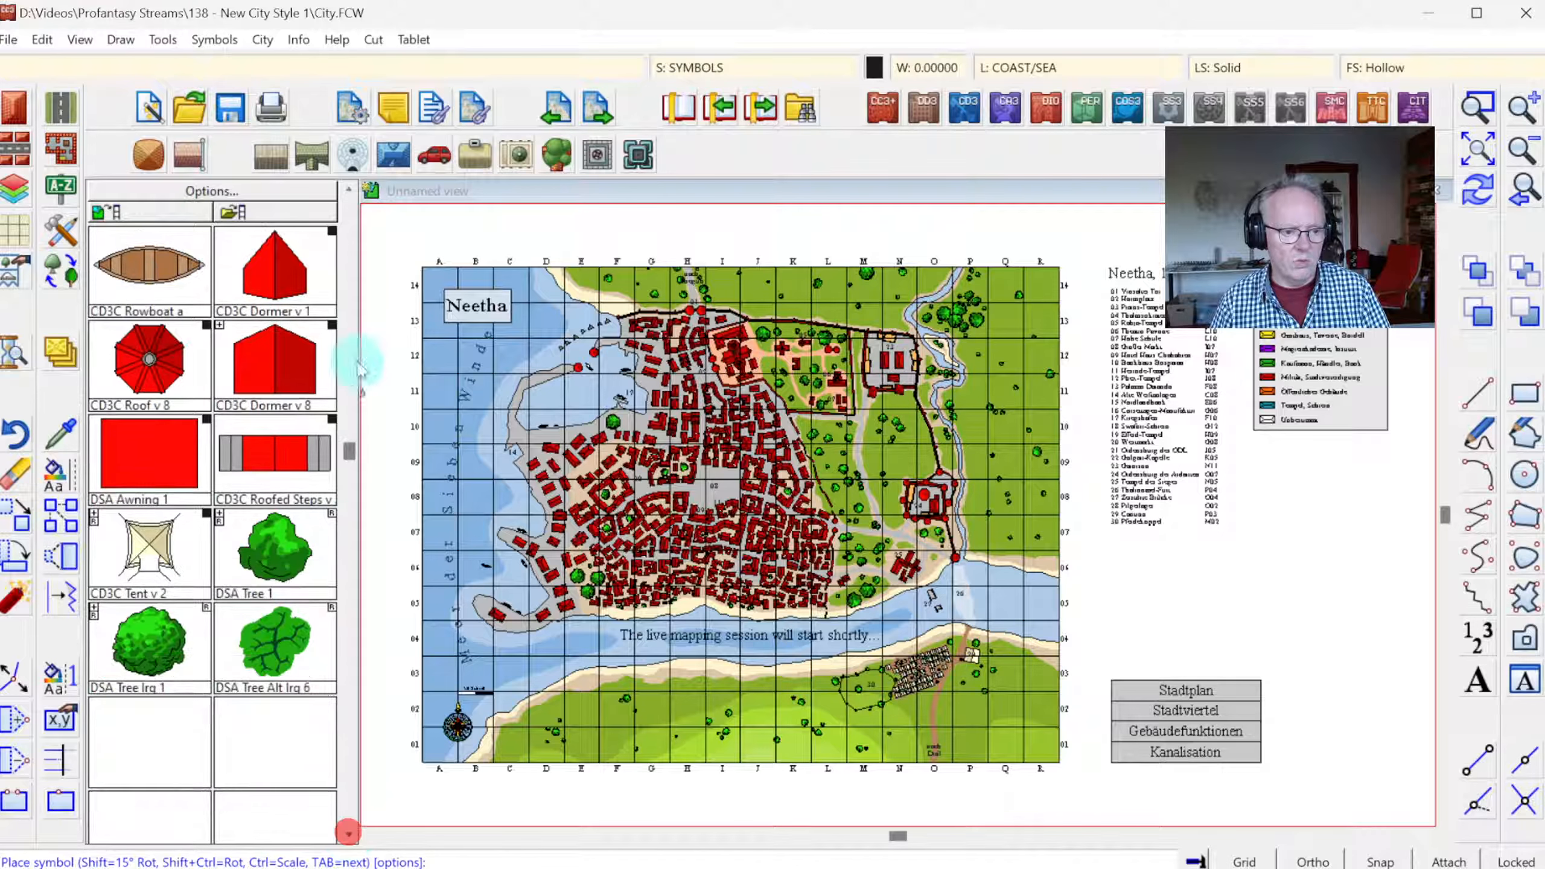
click(349, 190)
click(349, 190)
click(349, 190)
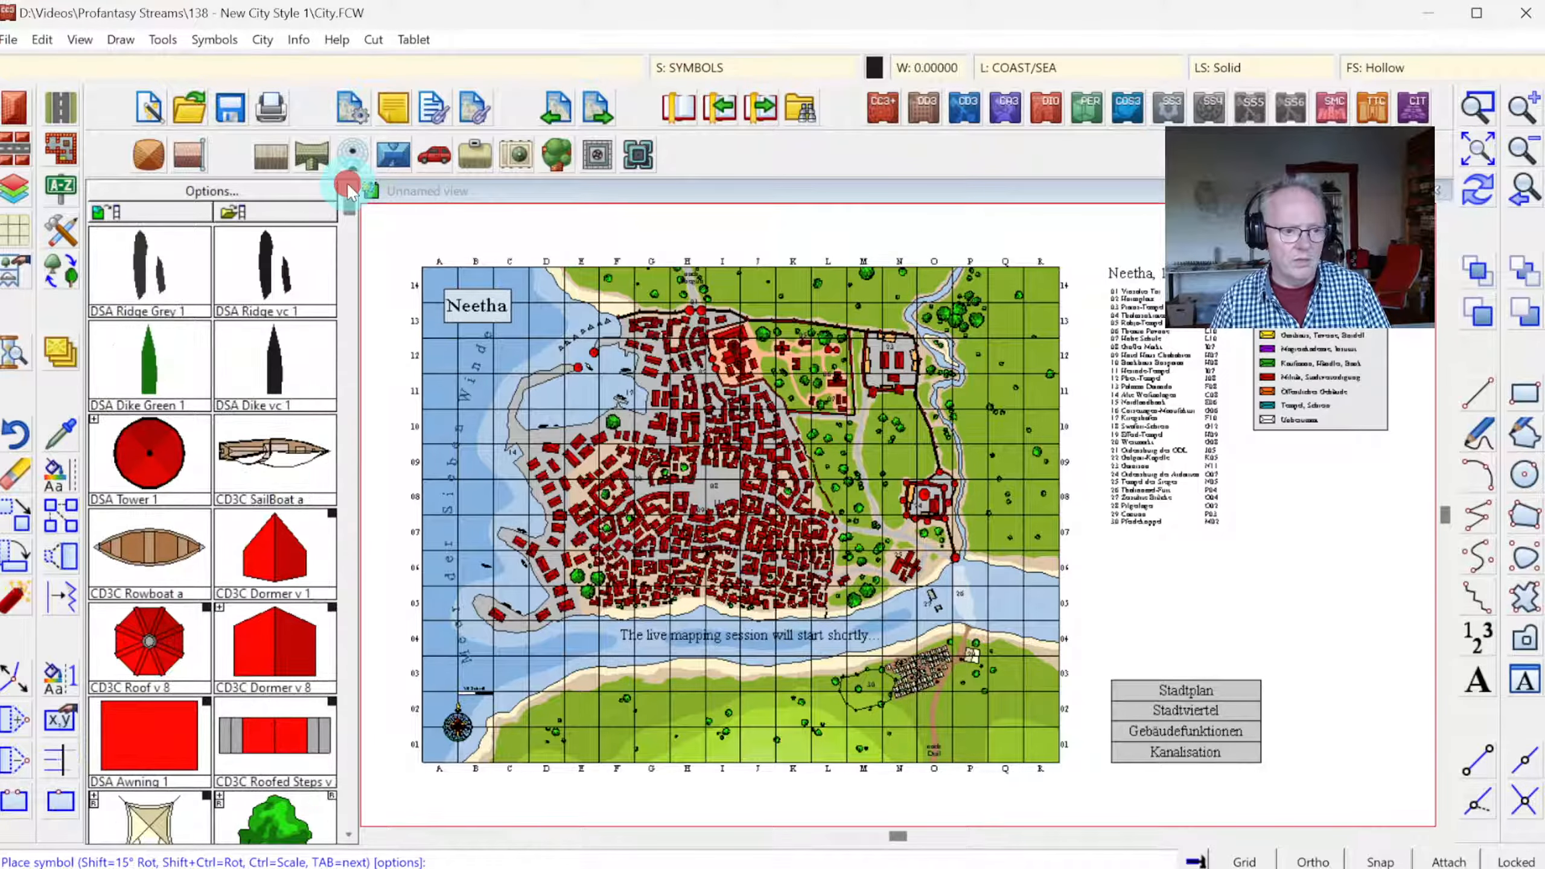
- Load the CD3C house symbols, and reopen City.FCW to test that the macro loads its own catalog
click(266, 157)
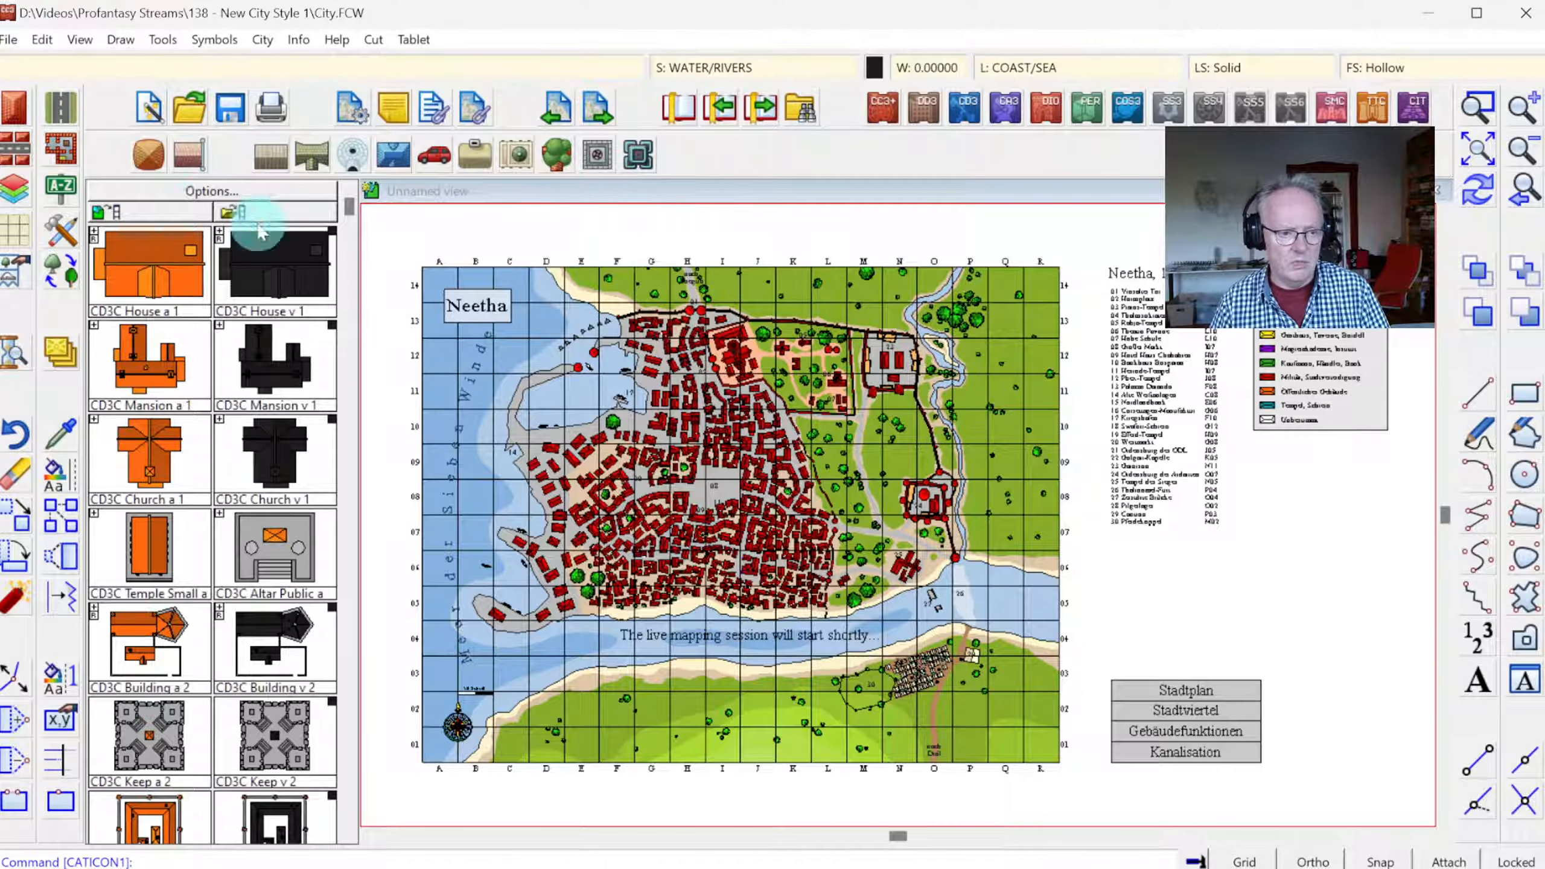
click(8, 41)
click(9, 41)
click(9, 41)
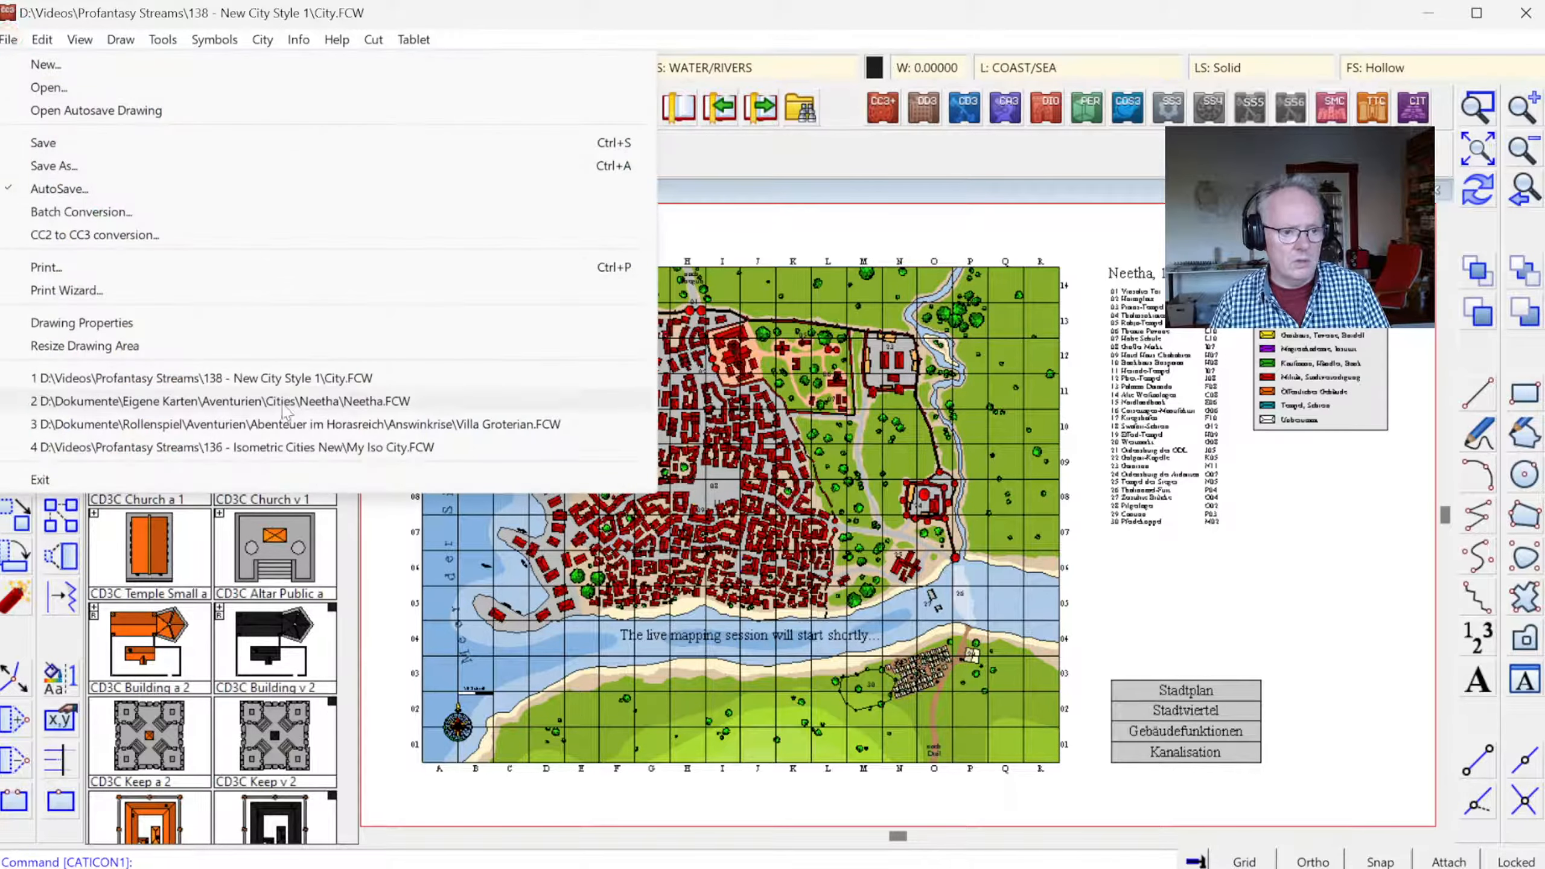
click(243, 376)
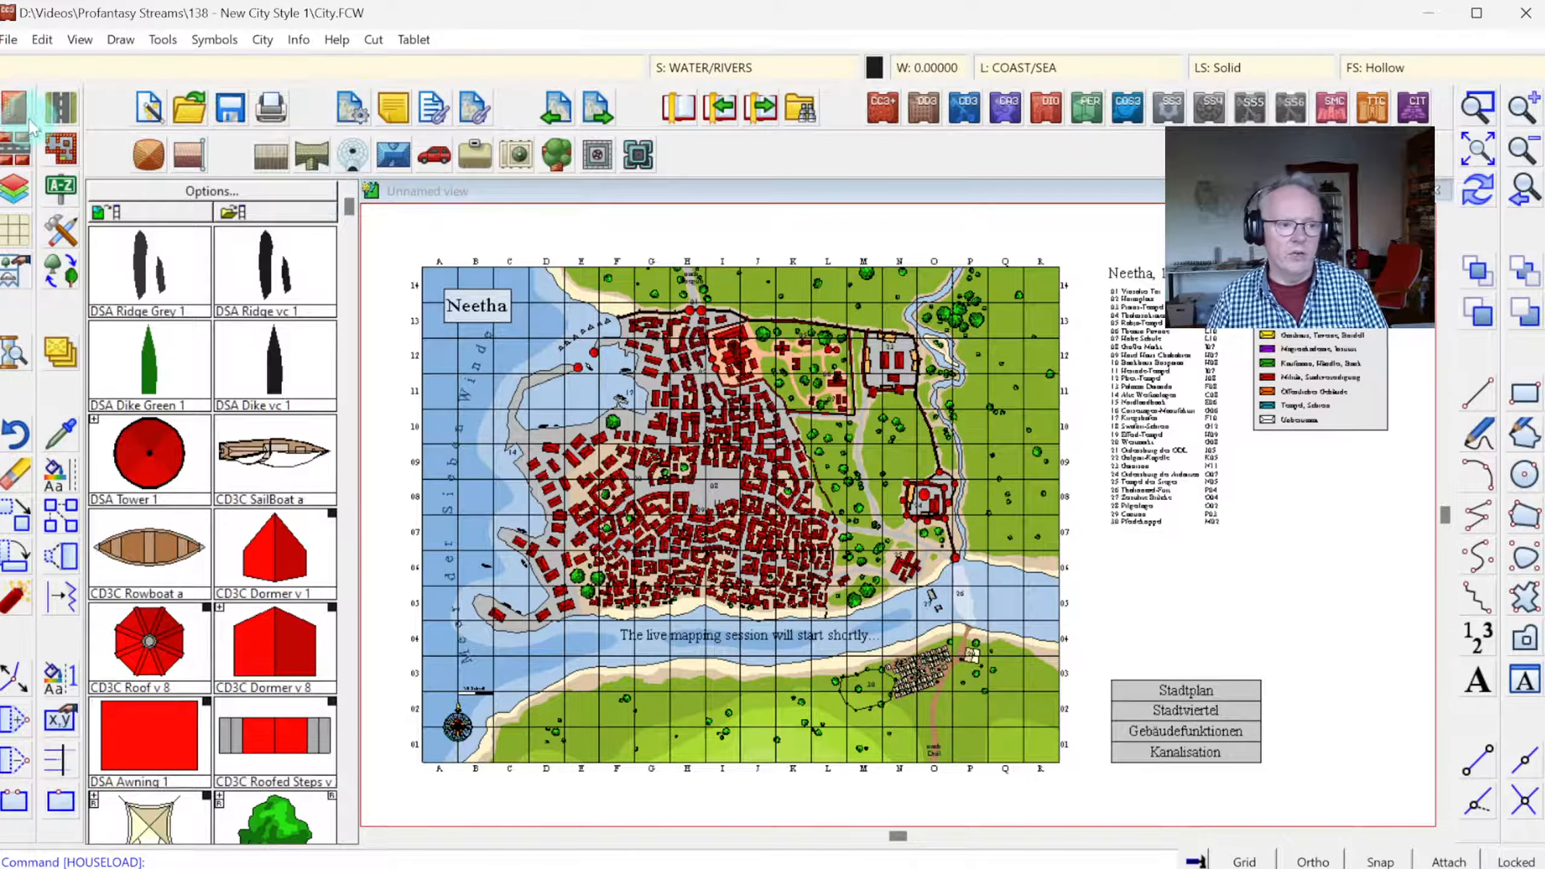
- Activate the sheet effects in the city drawing and check how they look on the buildings and across the whole map
click(1479, 107)
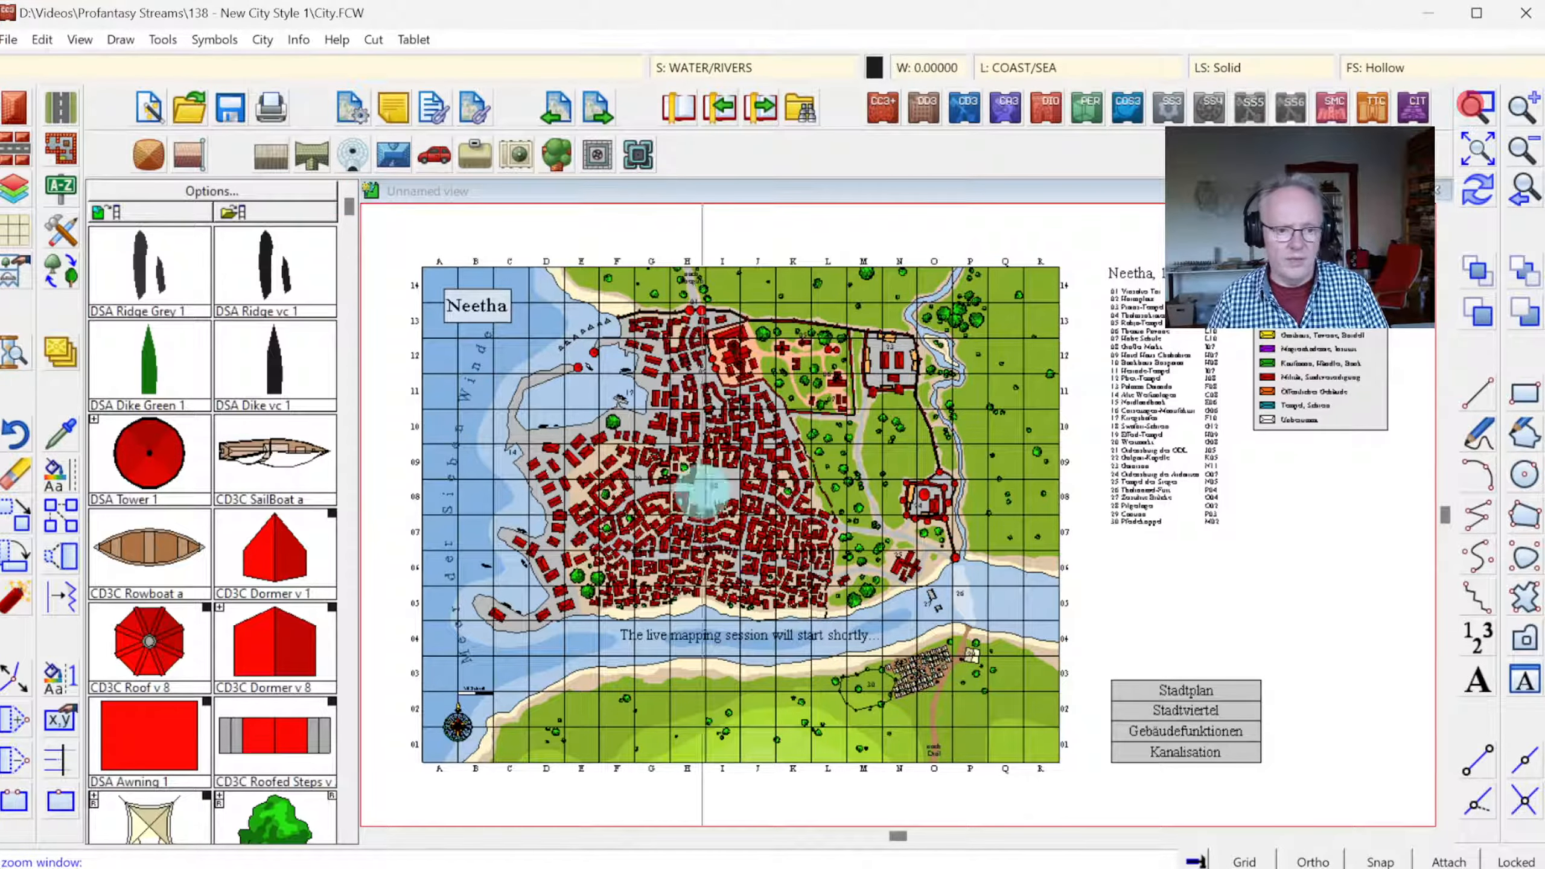
click(551, 447)
click(791, 642)
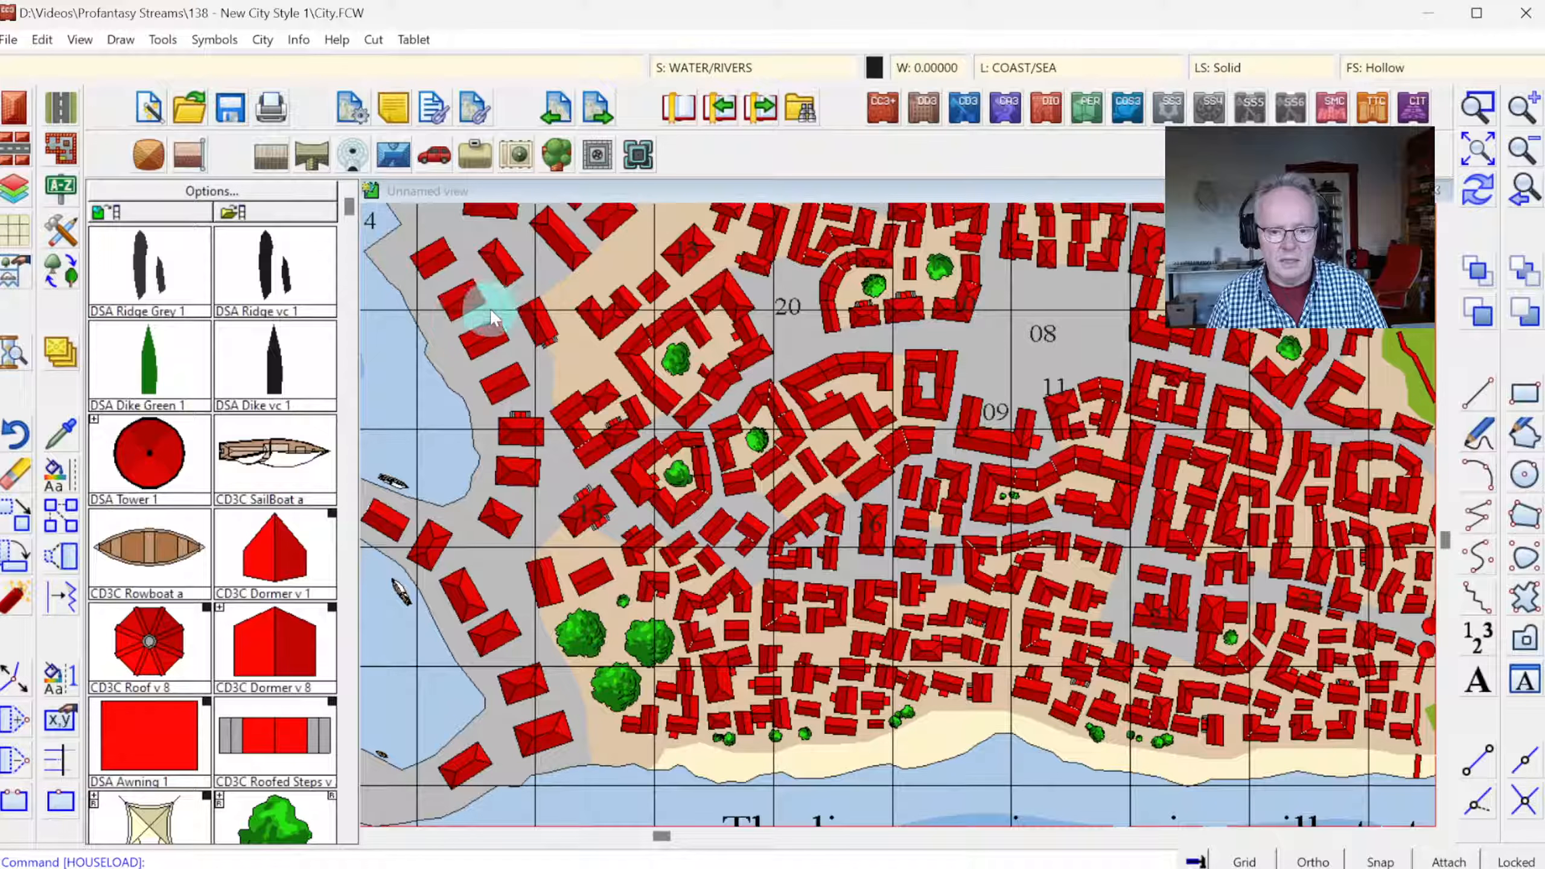
drag(490, 308, 545, 335)
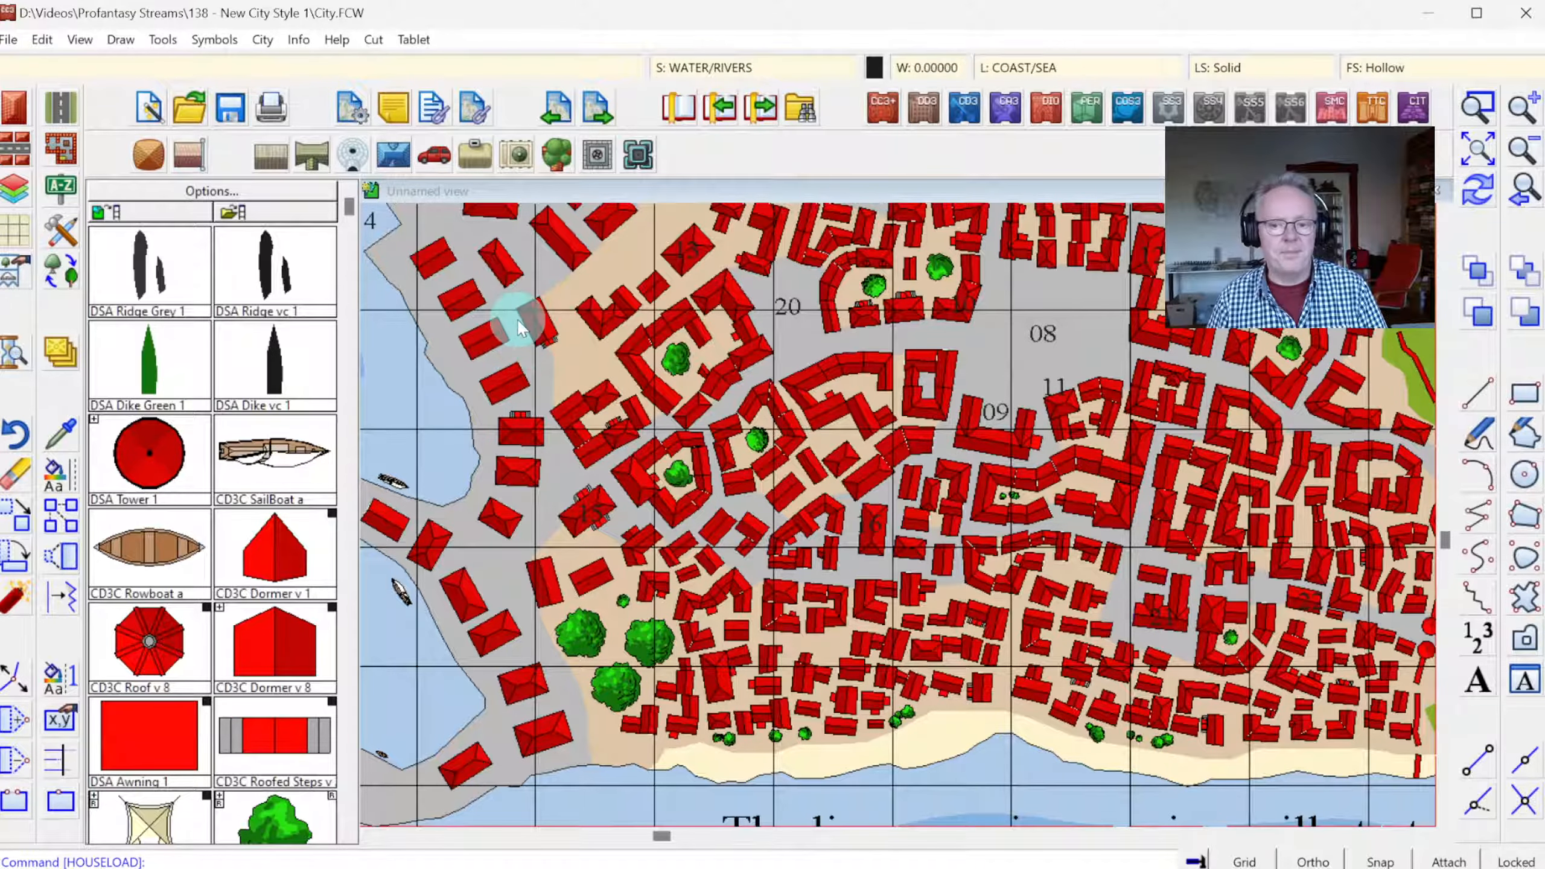
click(705, 67)
click(862, 219)
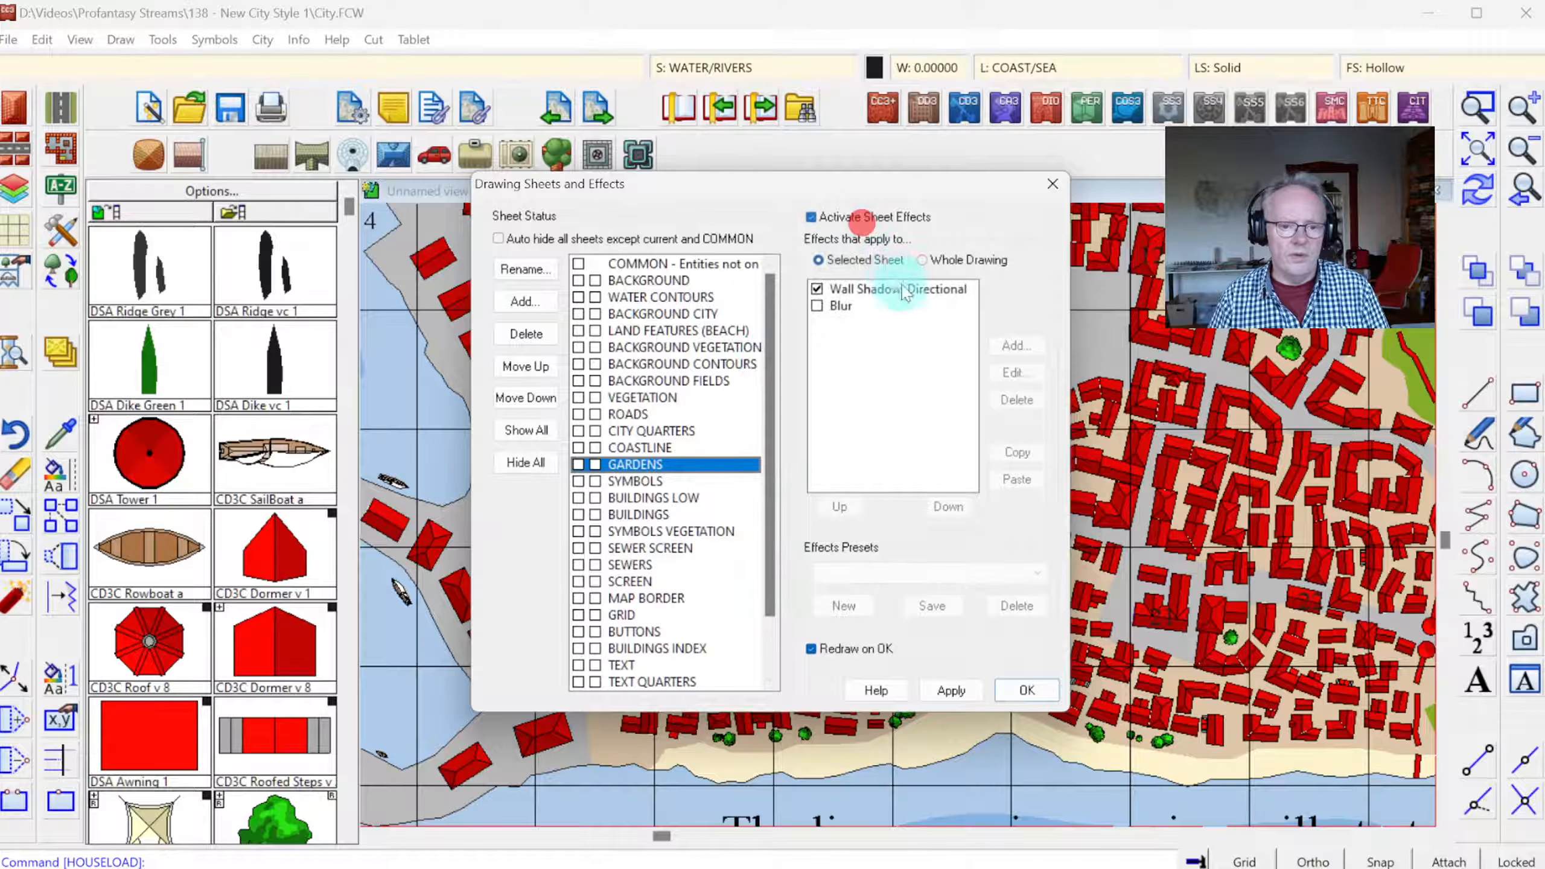
click(1027, 690)
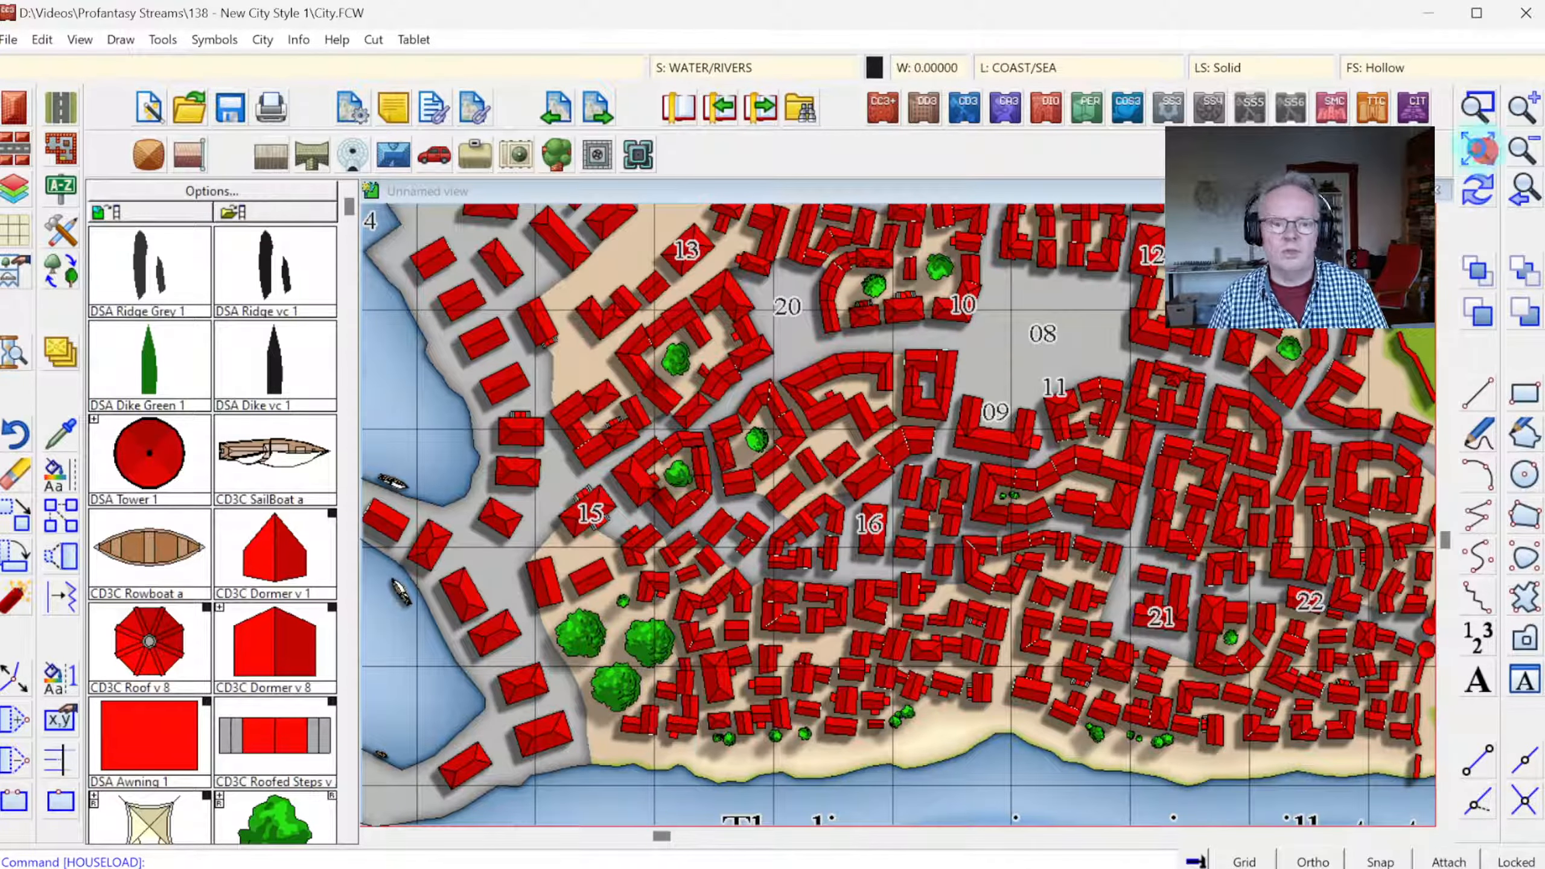
click(1478, 149)
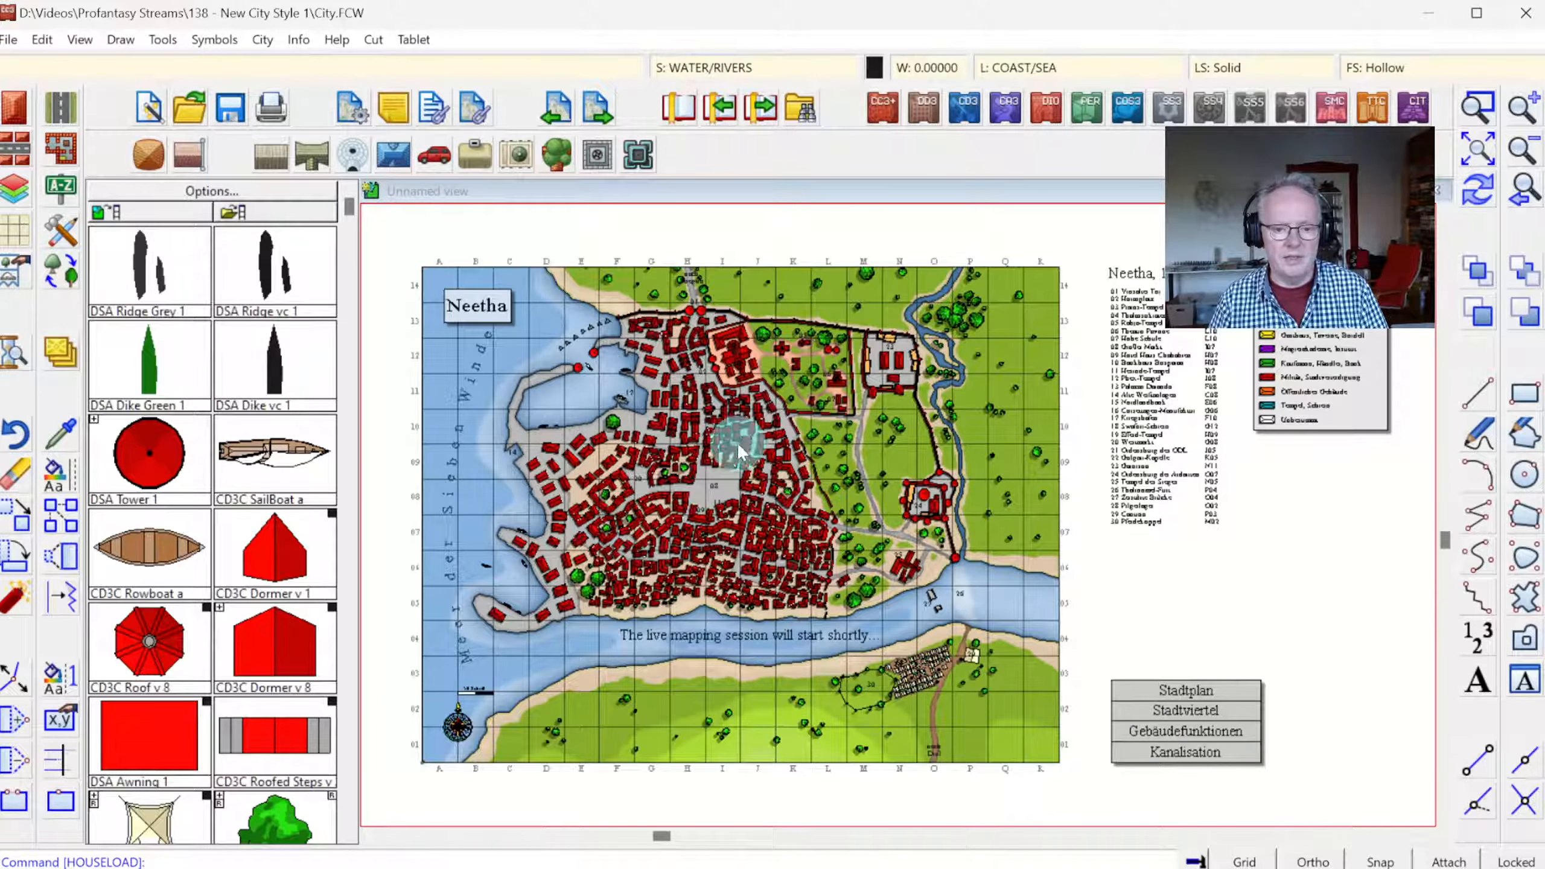